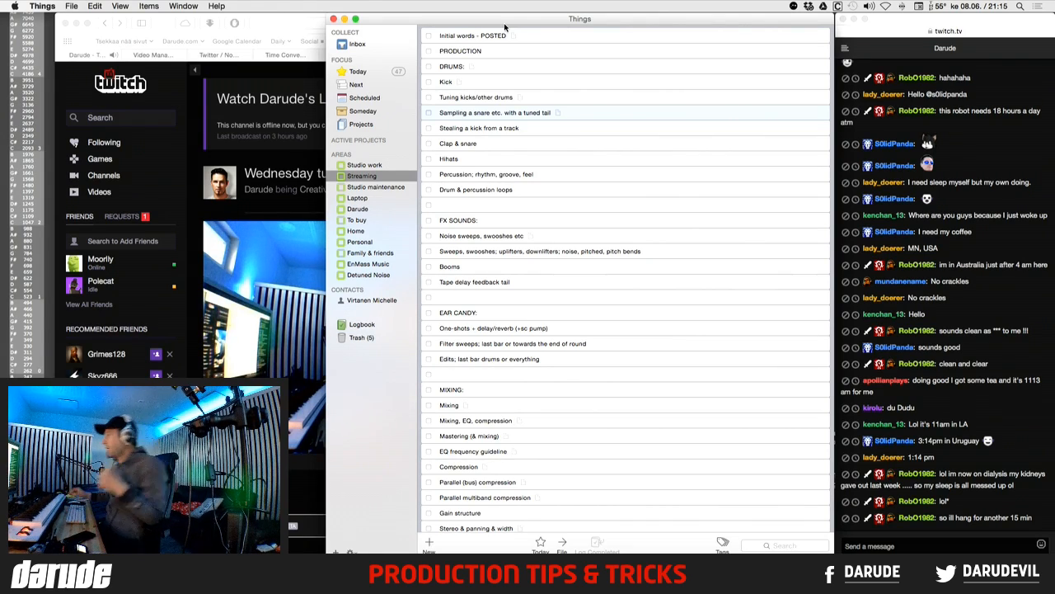
- Shift the Twitch browser window further left so more of its page shows, and bring the Things window back to the front
drag(159, 26, 103, 26)
click(668, 20)
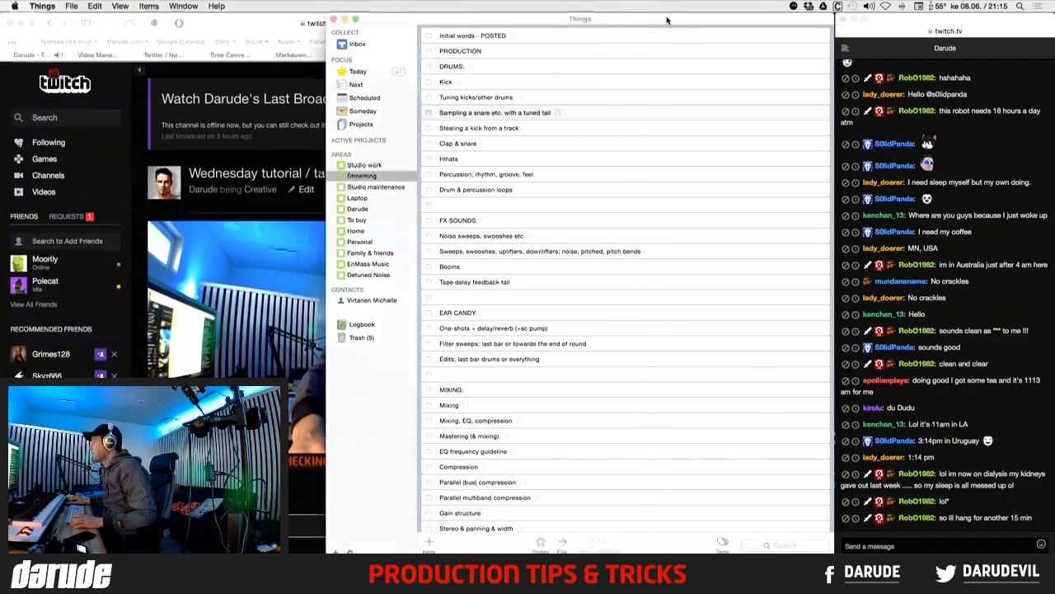
mouse_move(667, 20)
mouse_down()
mouse_move(615, 14)
mouse_move(665, 11)
mouse_up()
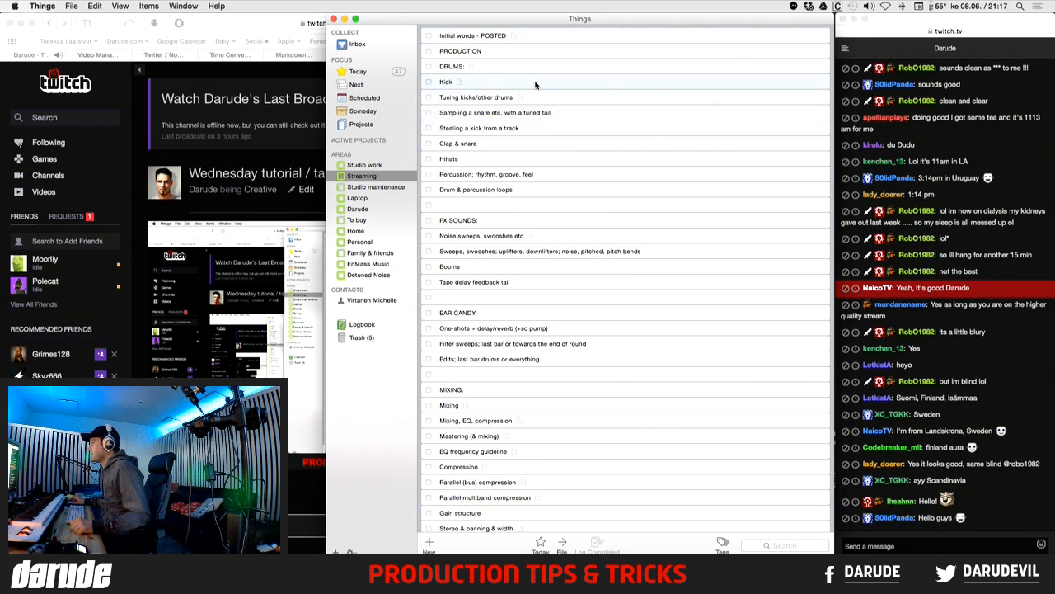
- Look through the Streaming area's tutorial topics, from drums, FX sounds and ear candy through the mixing section
mouse_move(1051, 234)
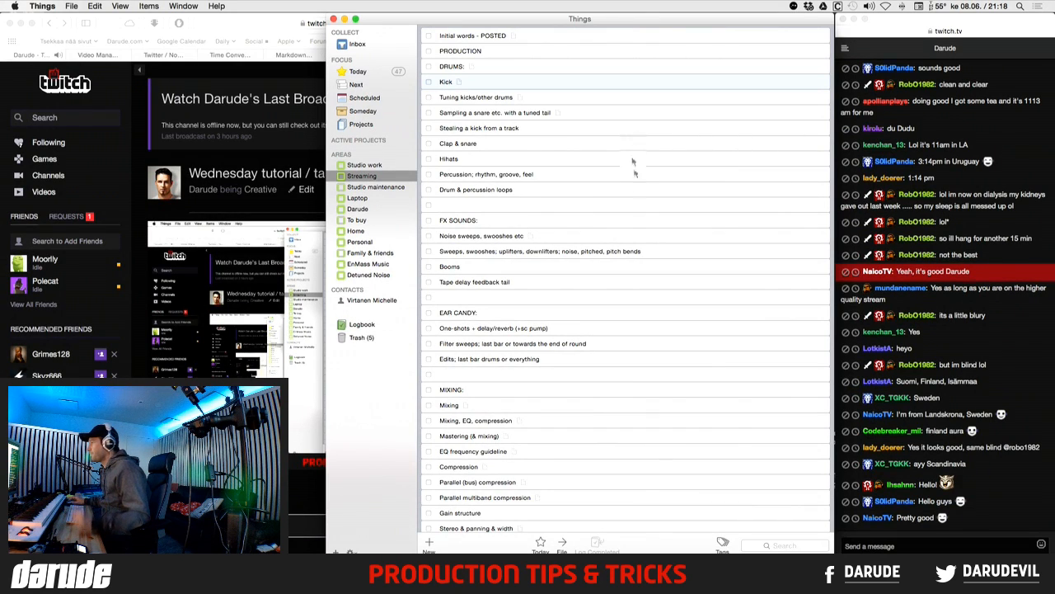
scroll(634, 188, down, 4)
scroll(635, 188, down, 2)
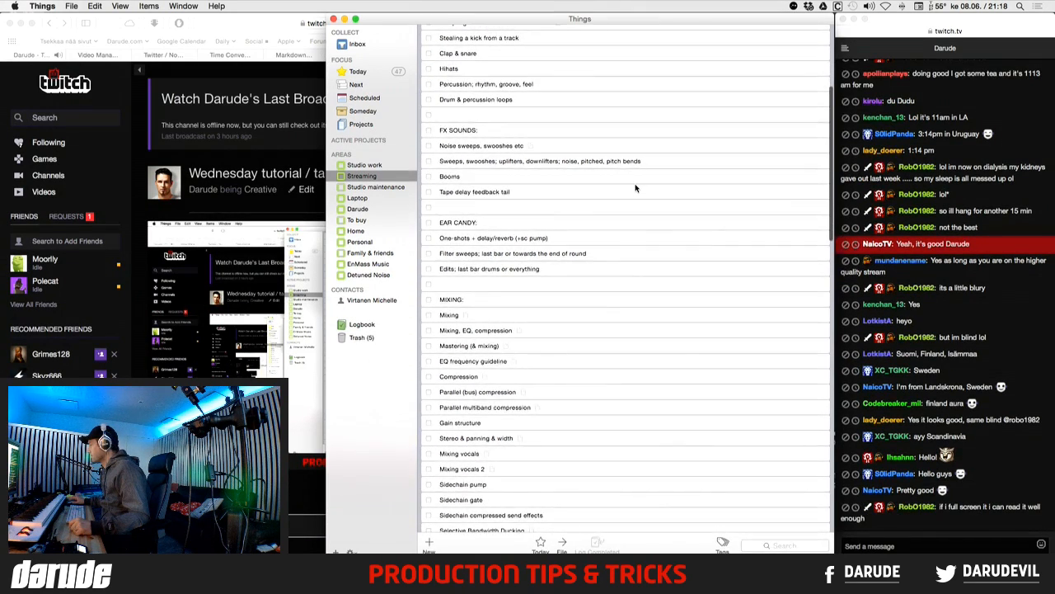
scroll(635, 188, down, 1)
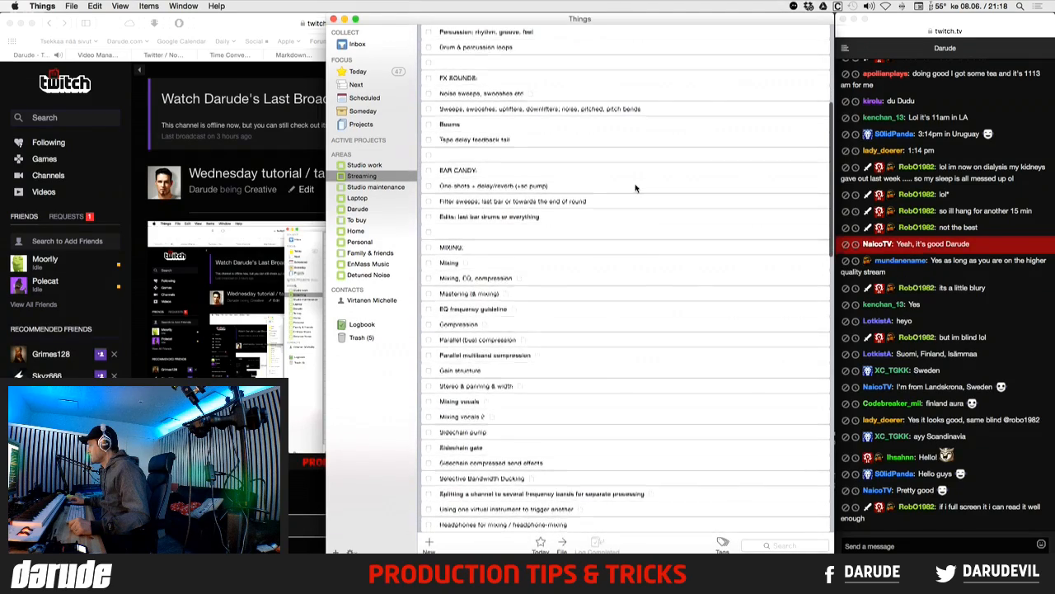
scroll(635, 188, up, 8)
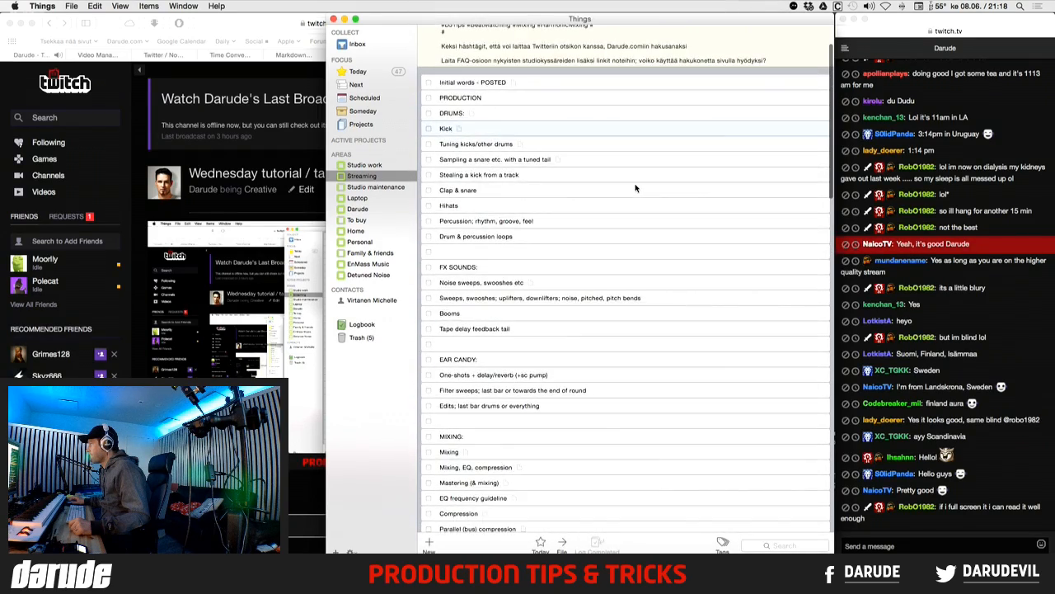
scroll(635, 188, down, 4)
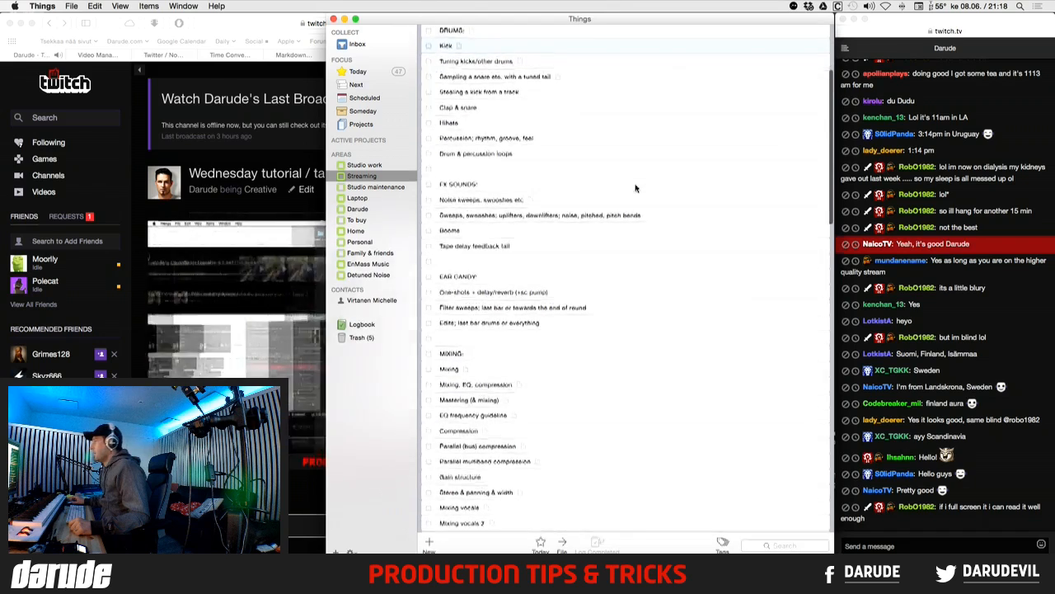
scroll(635, 188, down, 1)
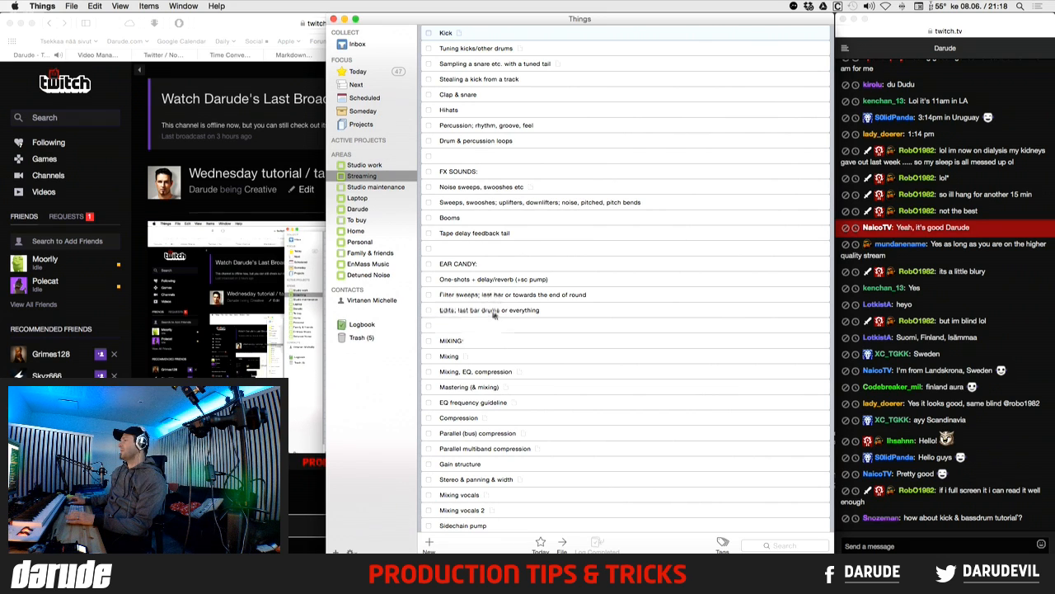
scroll(494, 338, down, 5)
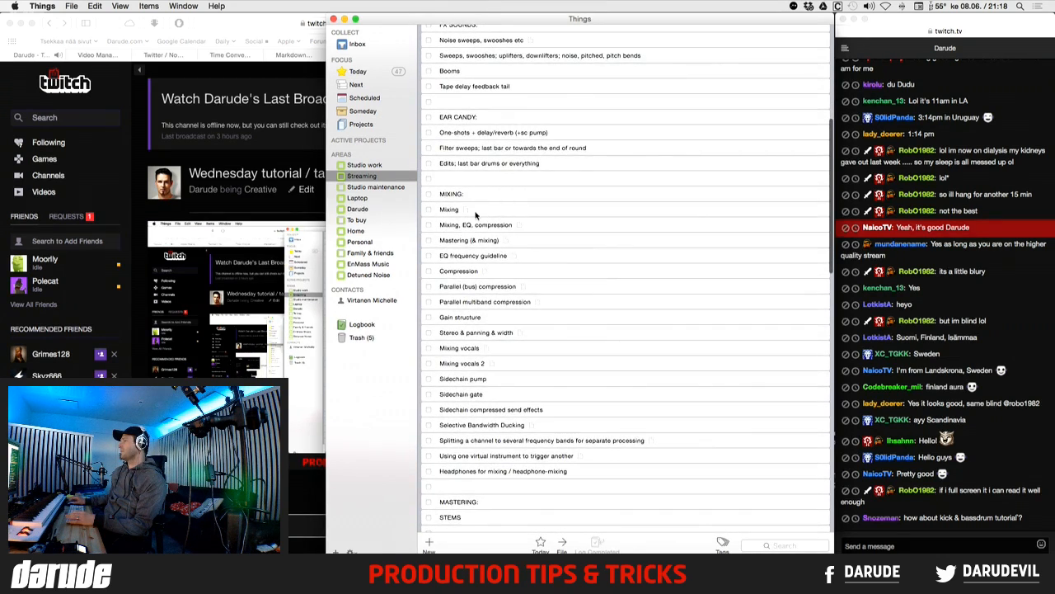
scroll(495, 195, down, 3)
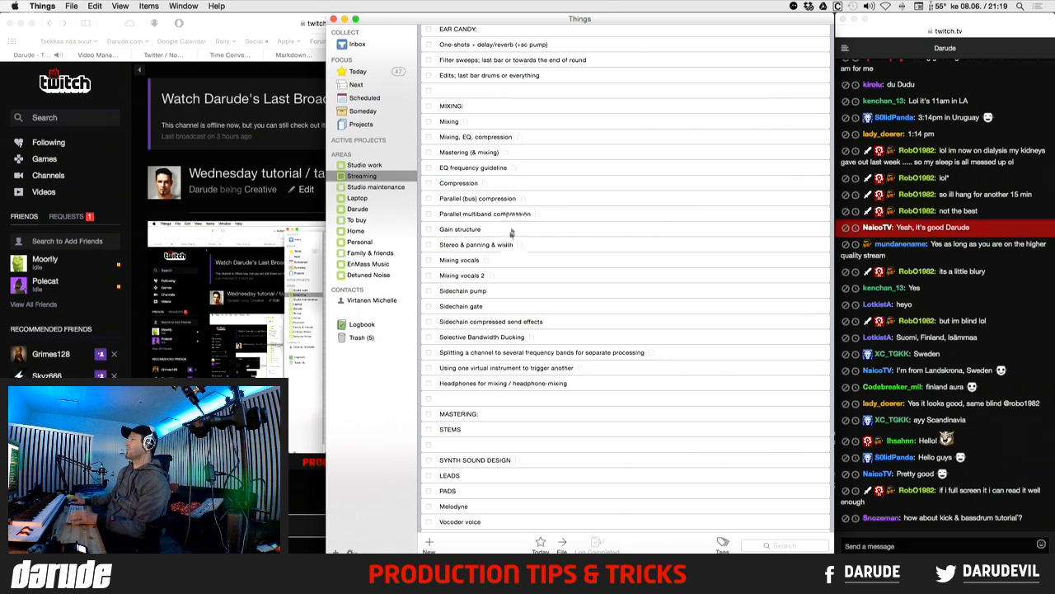
scroll(511, 245, down, 2)
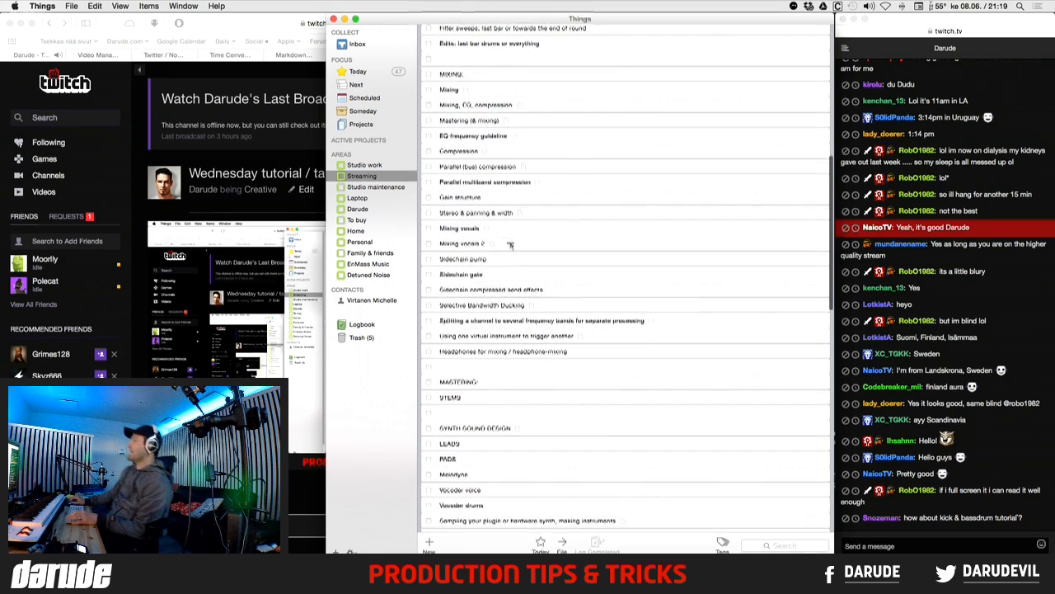
- Rename the "Sidechain pump" topic as "Sidechain pump / ducking" and move the Melodyne topic directly above it in the mixing section
scroll(528, 229, down, 8)
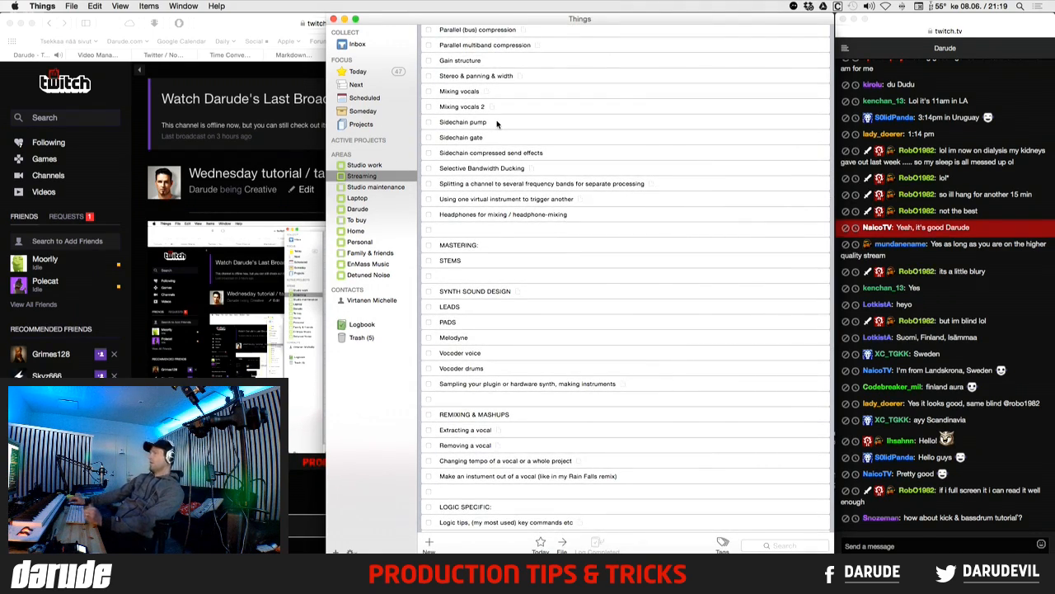
double_click(497, 123)
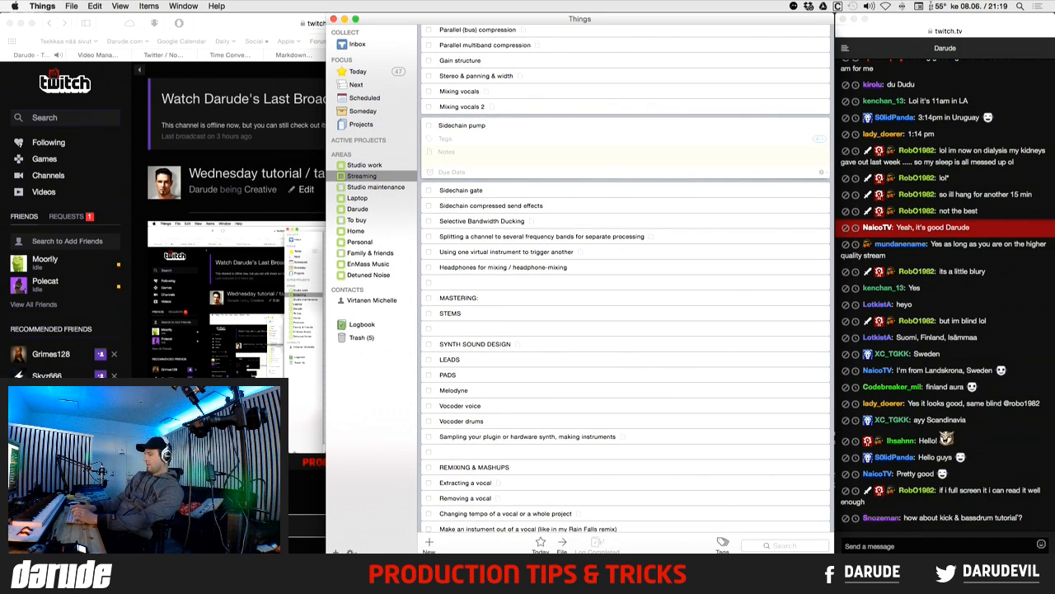
key(Return)
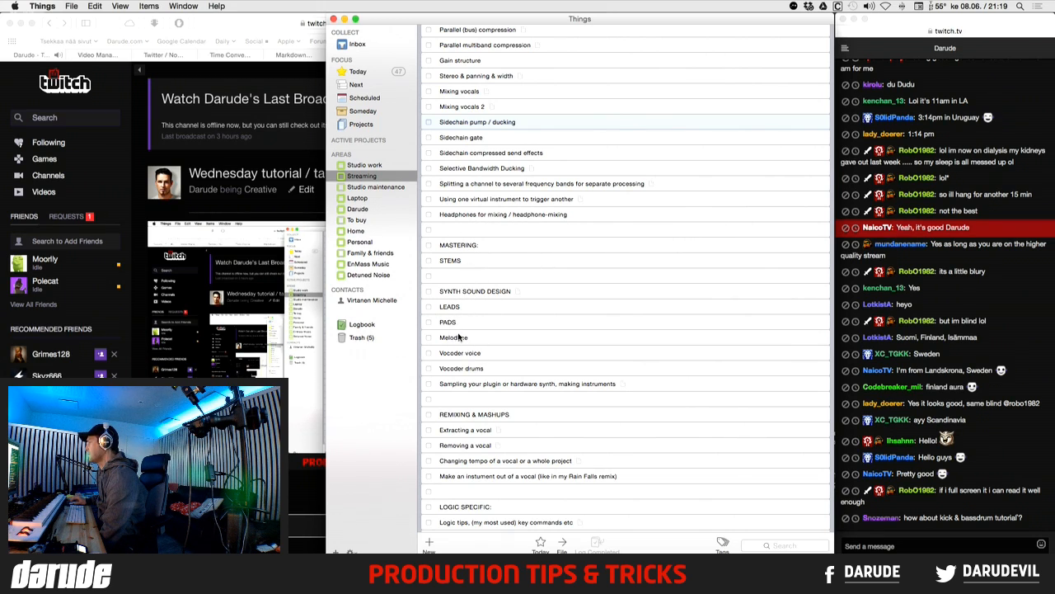
drag(456, 340, 509, 133)
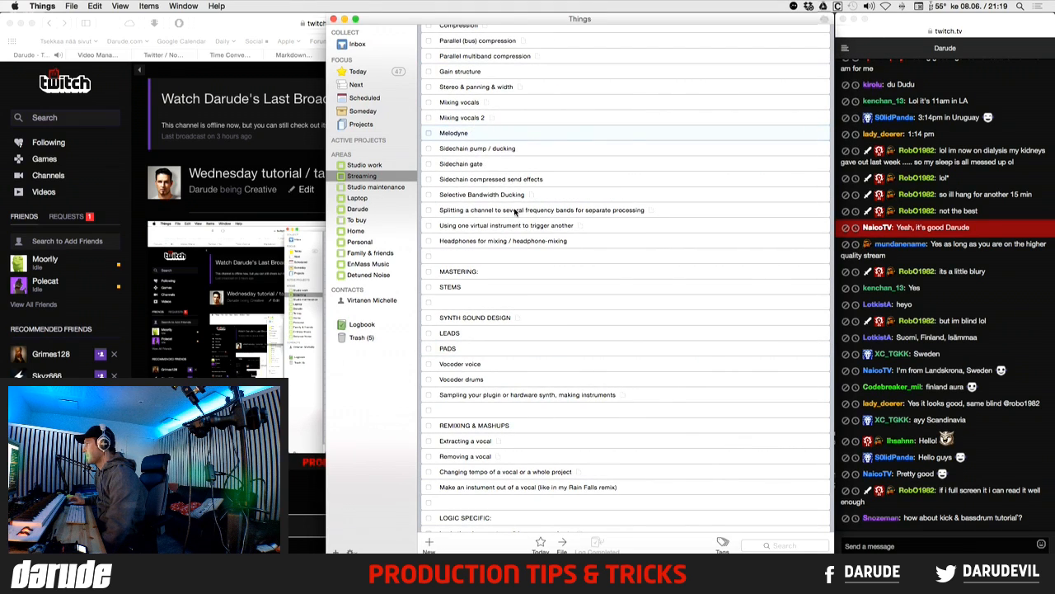
- Review the remaining topics down to the DJing section and view the notes of "For all you aspiring DJs out there"
scroll(552, 264, down, 8)
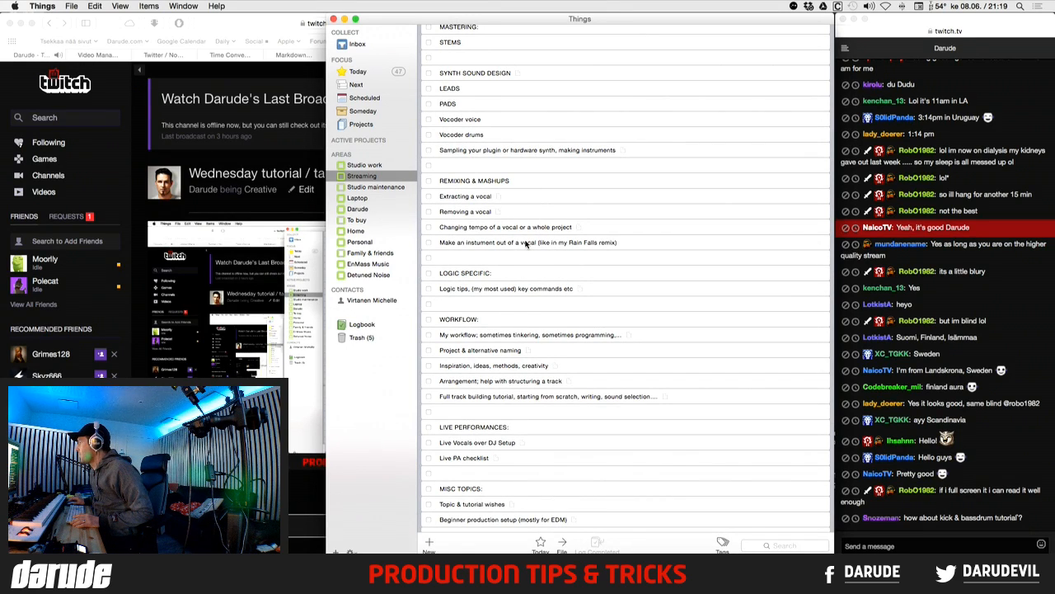
scroll(525, 243, down, 5)
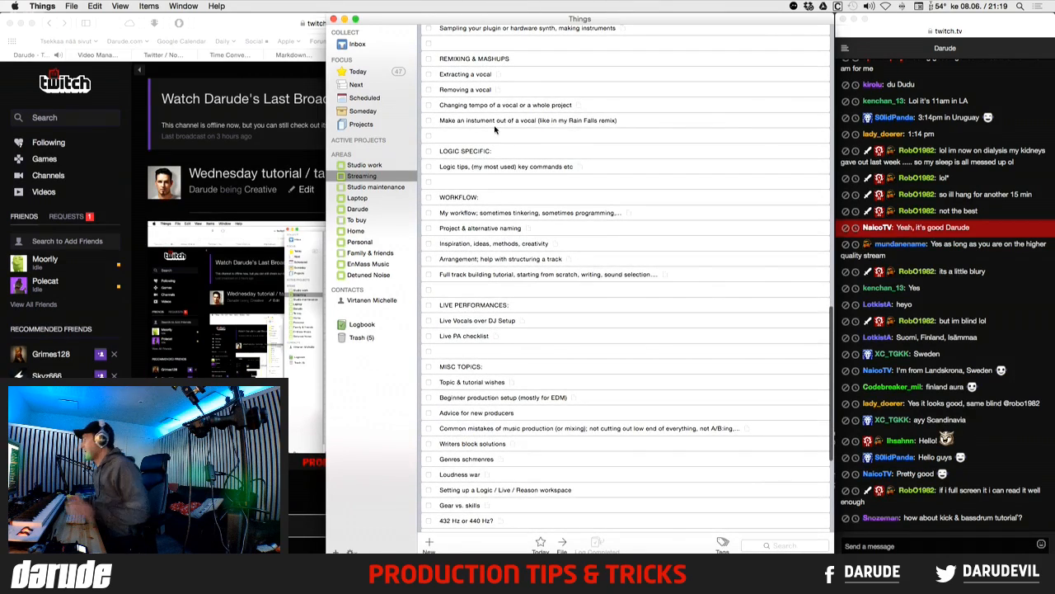
scroll(495, 129, down, 3)
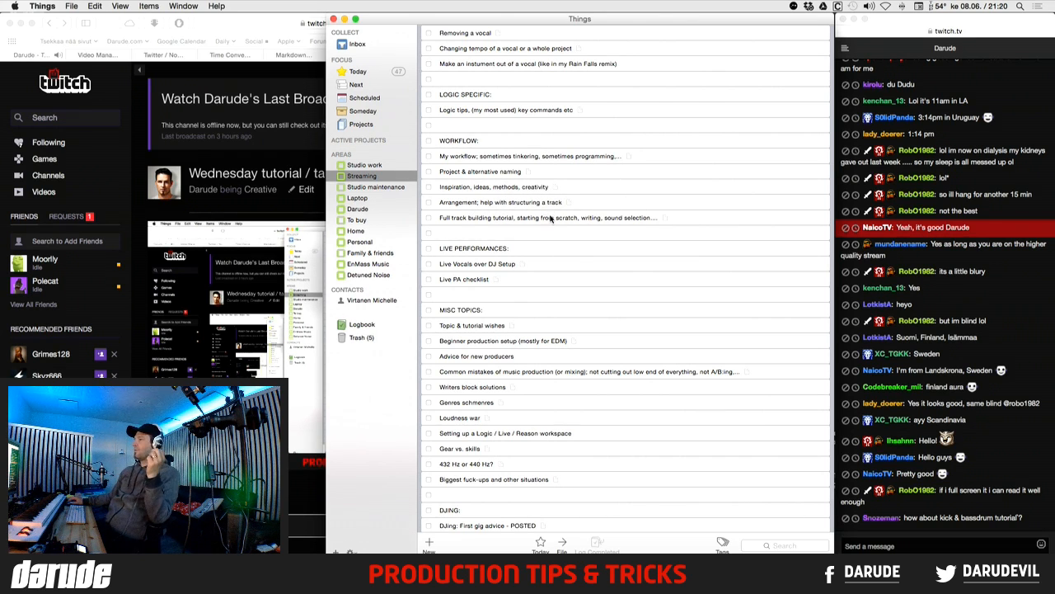
scroll(550, 219, down, 5)
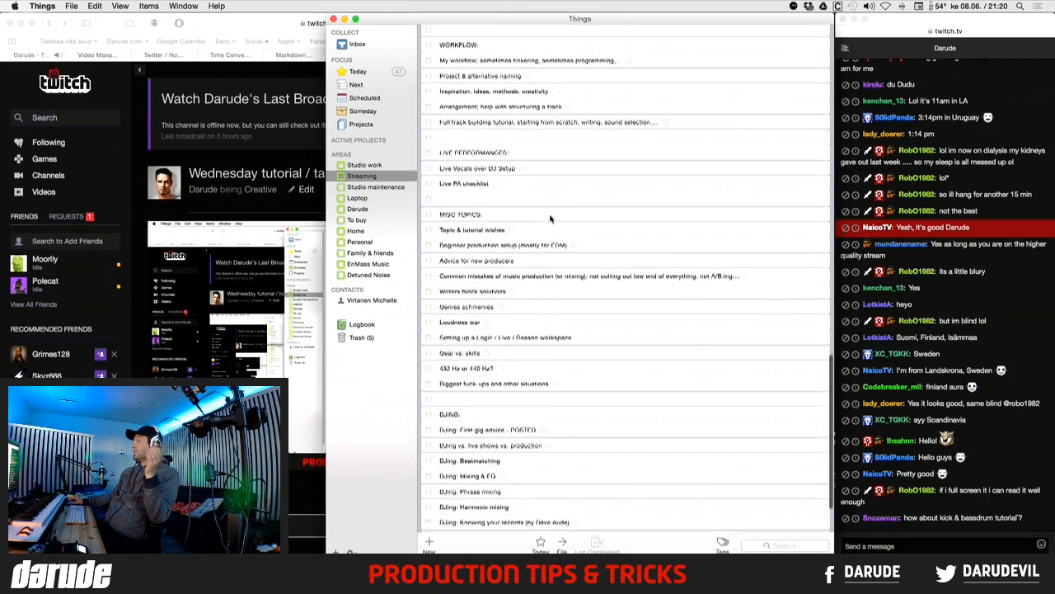
scroll(551, 219, down, 4)
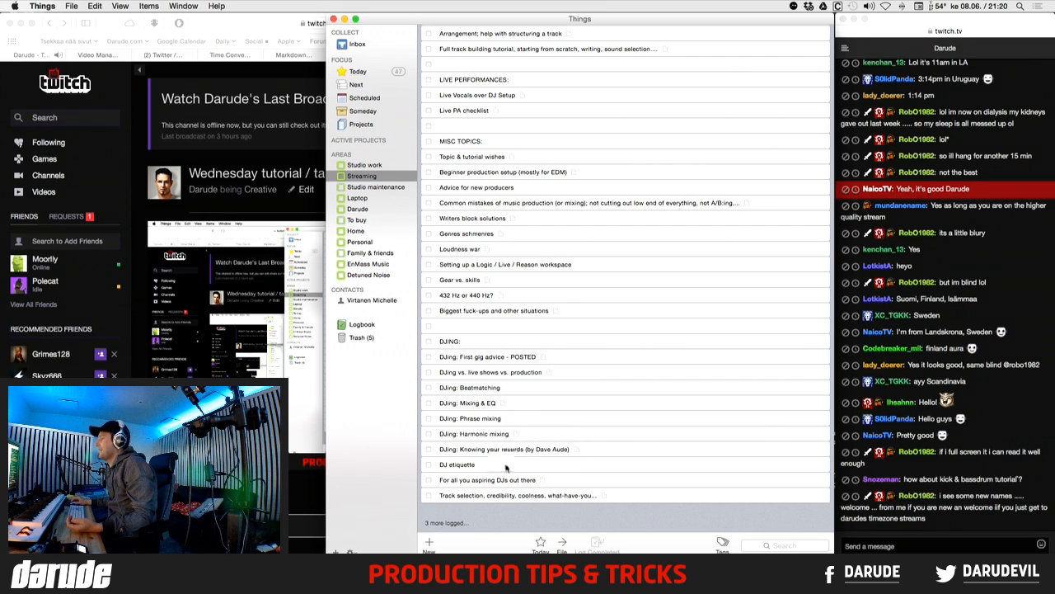
scroll(495, 474, down, 3)
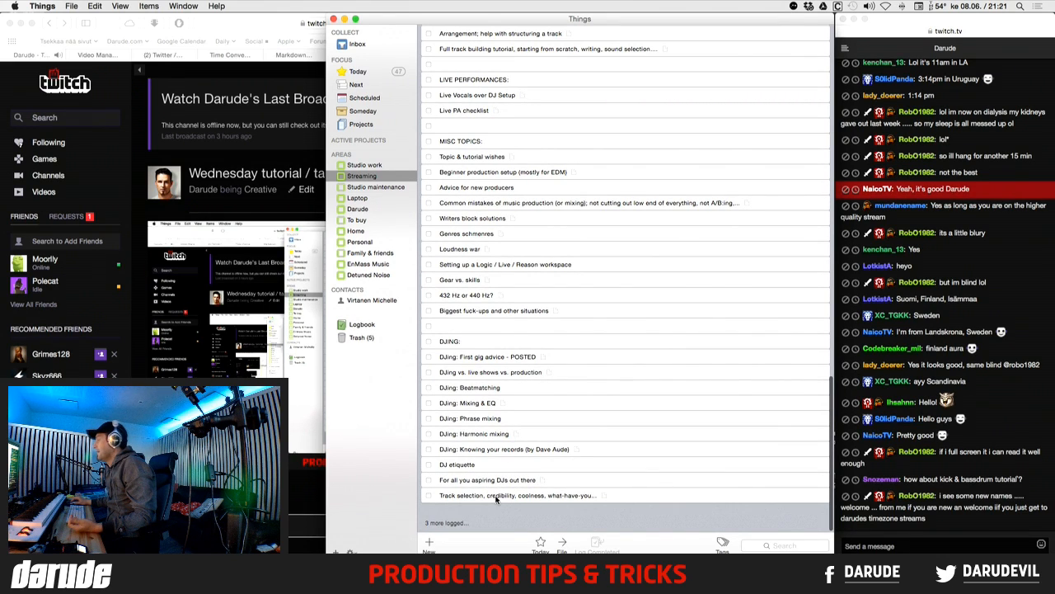
double_click(512, 478)
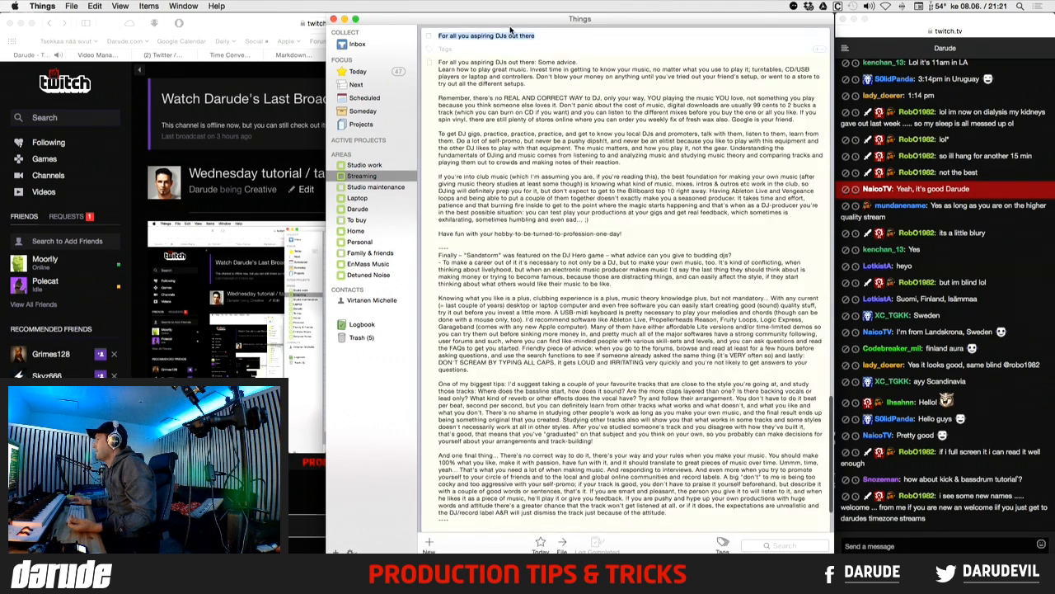
click(540, 34)
key(Return)
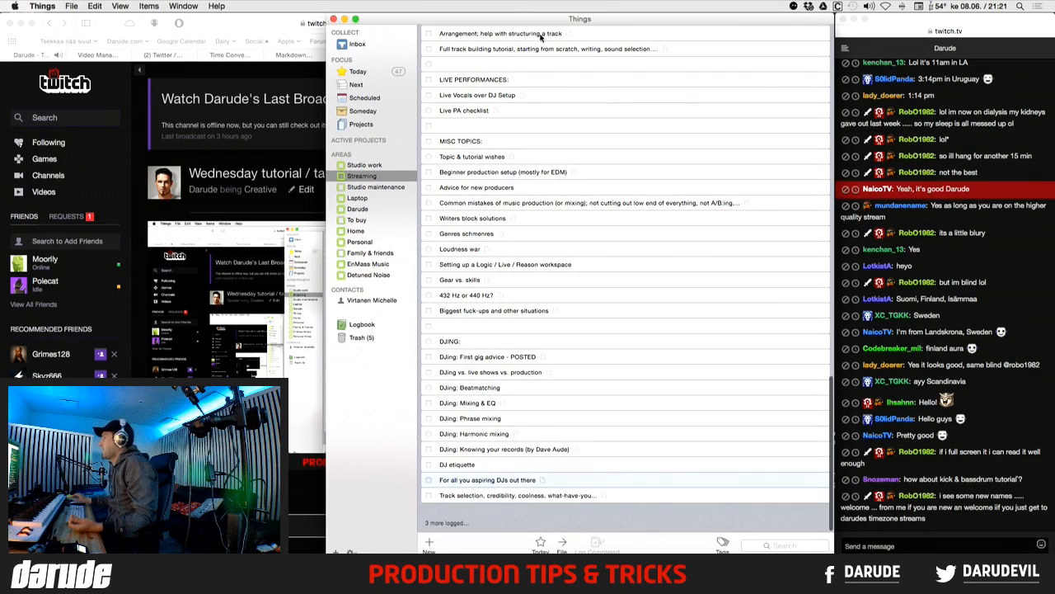
- Read the notes of the "Initial words - POSTED" entry at the start of the tutorial list, then collapse it
scroll(503, 496, up, 1)
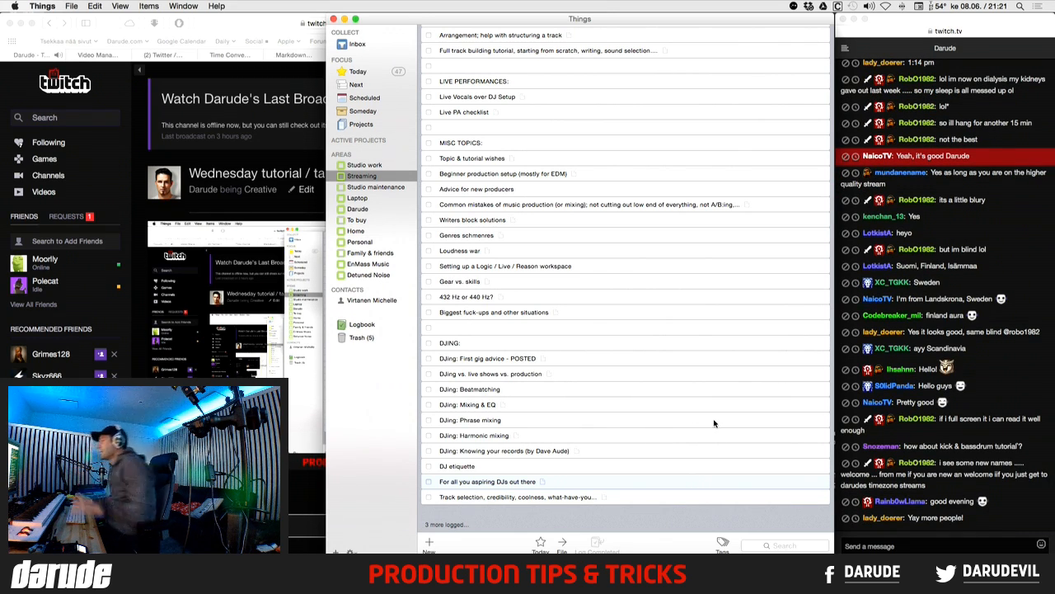
scroll(684, 318, up, 15)
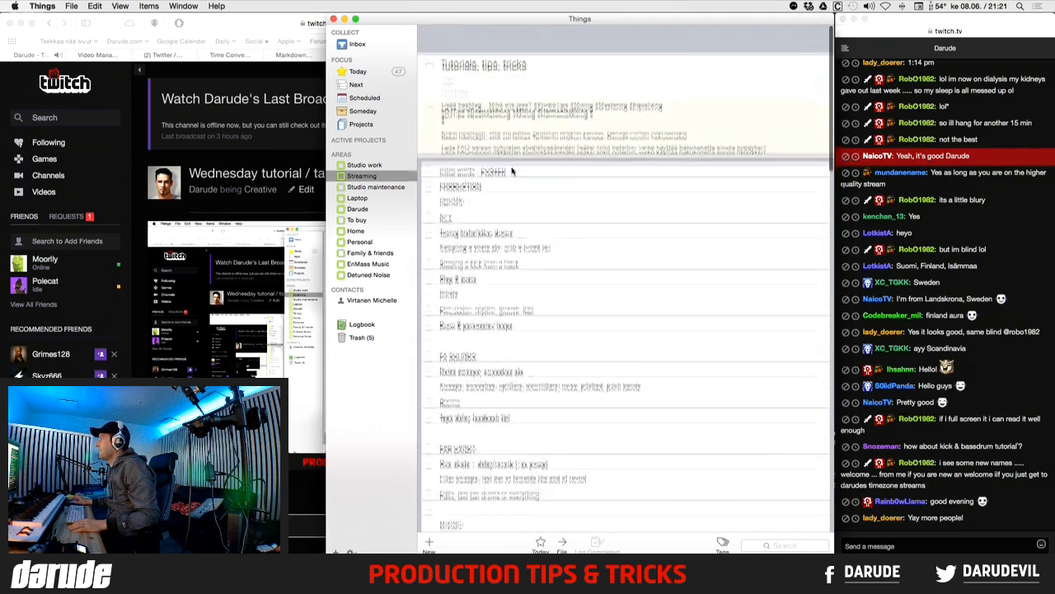
scroll(528, 120, down, 2)
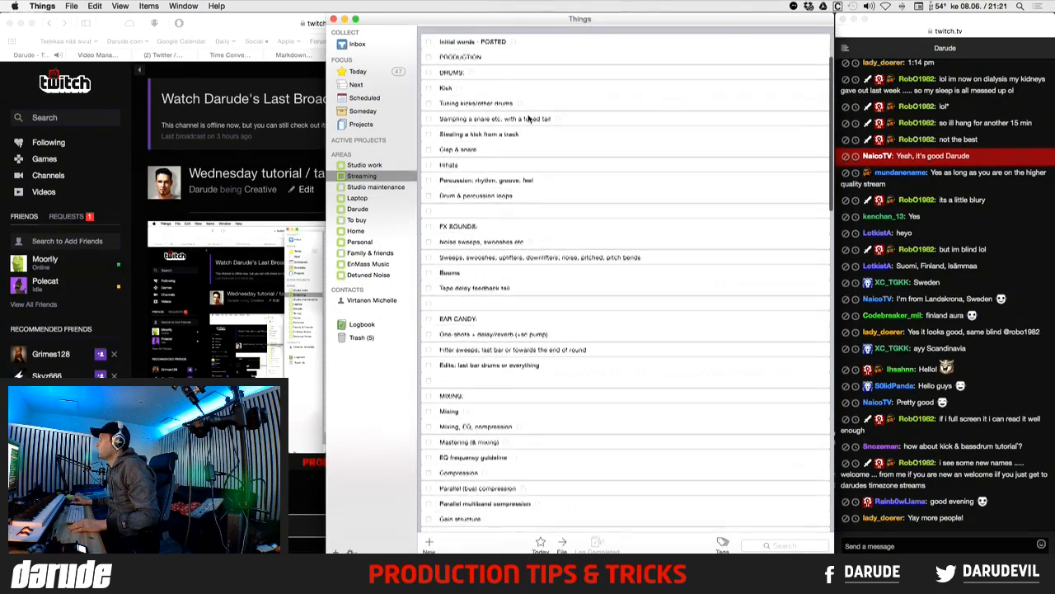
double_click(488, 38)
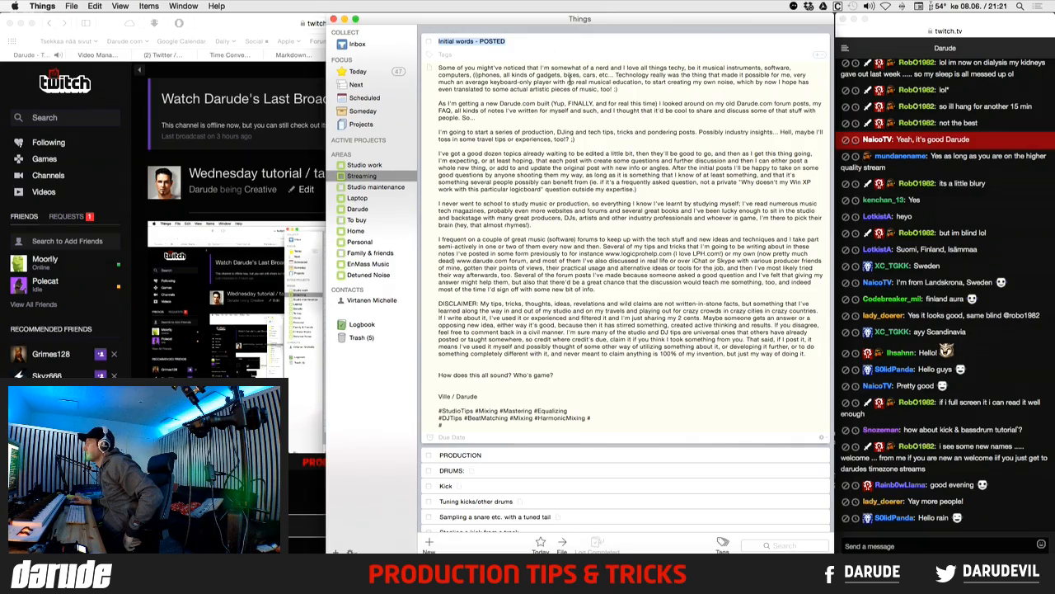
scroll(576, 79, down, 3)
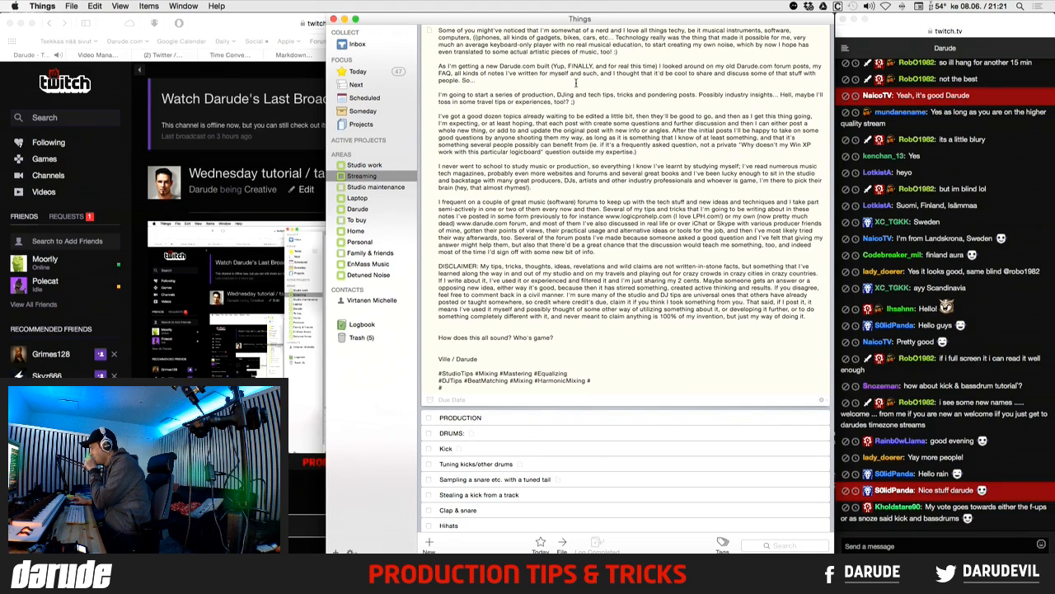
scroll(575, 82, up, 5)
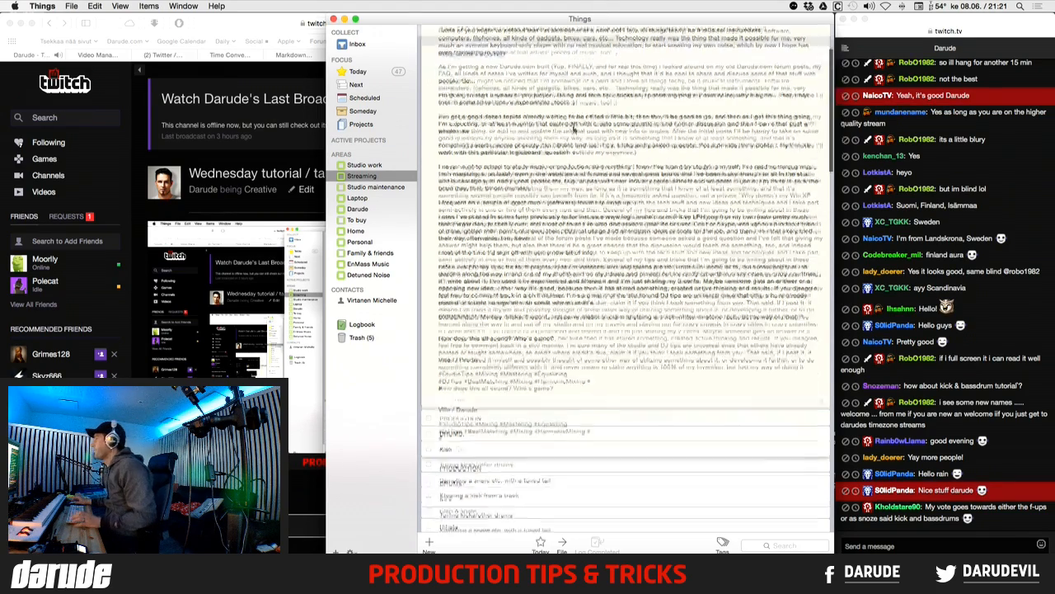
click(540, 33)
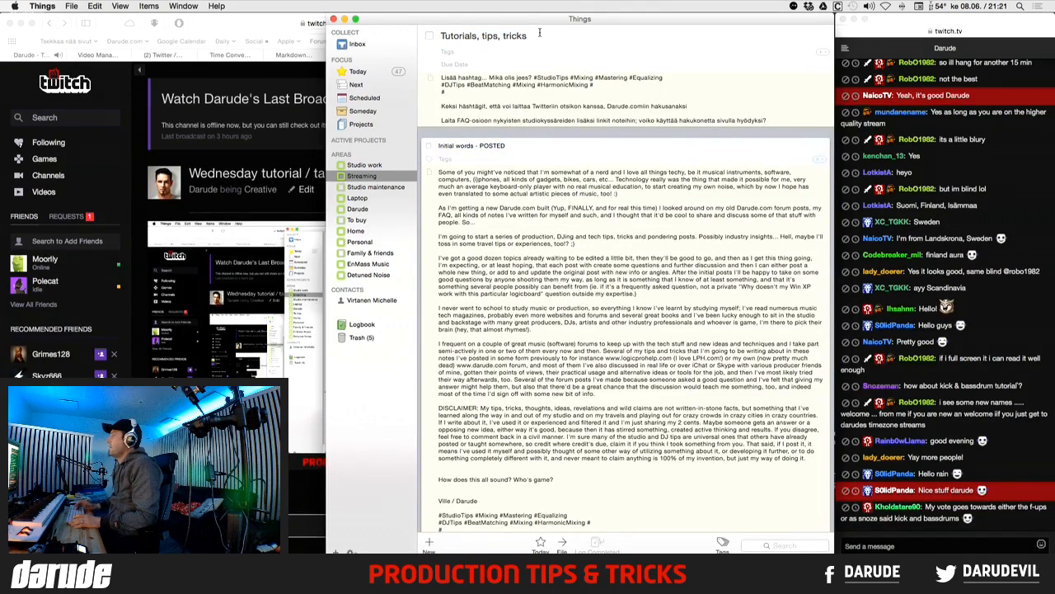
click(528, 147)
key(Return)
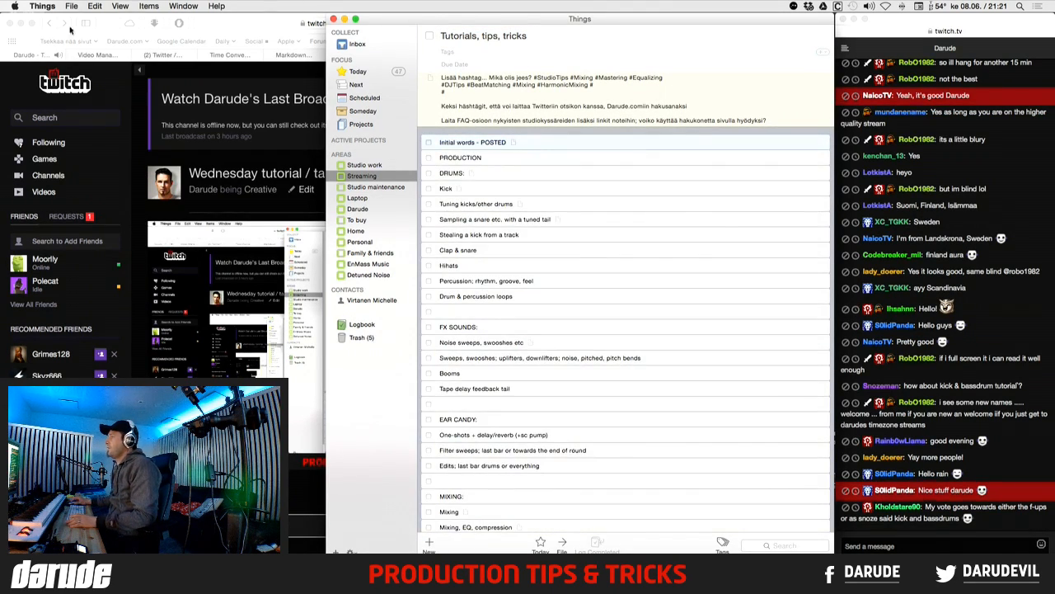
- Switch to the Finder desktop space and check Logic's list of recent projects without opening any
click(106, 21)
key(ctrl+Right)
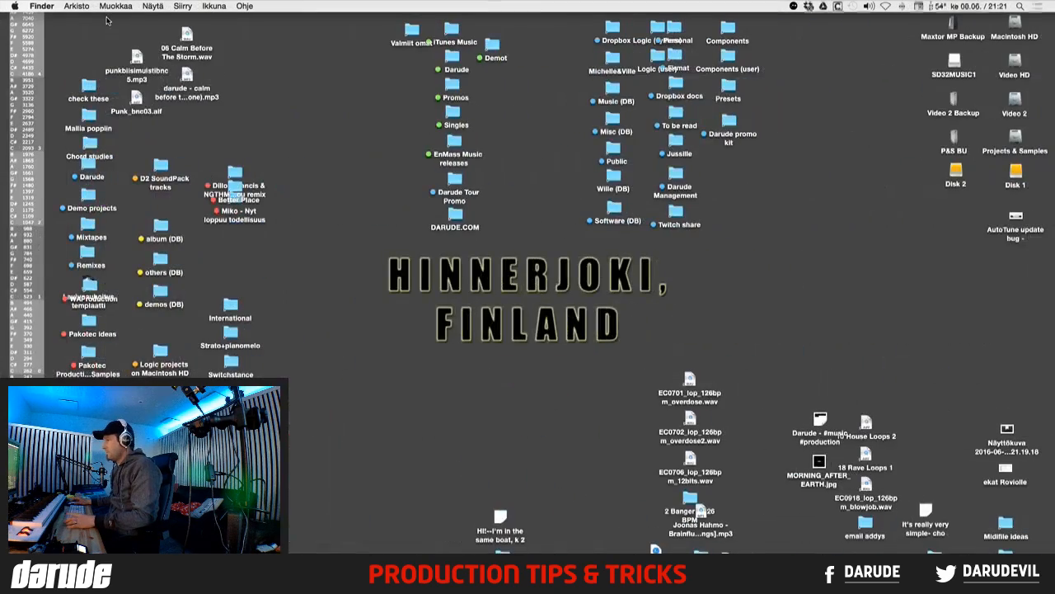
mouse_move(1053, 284)
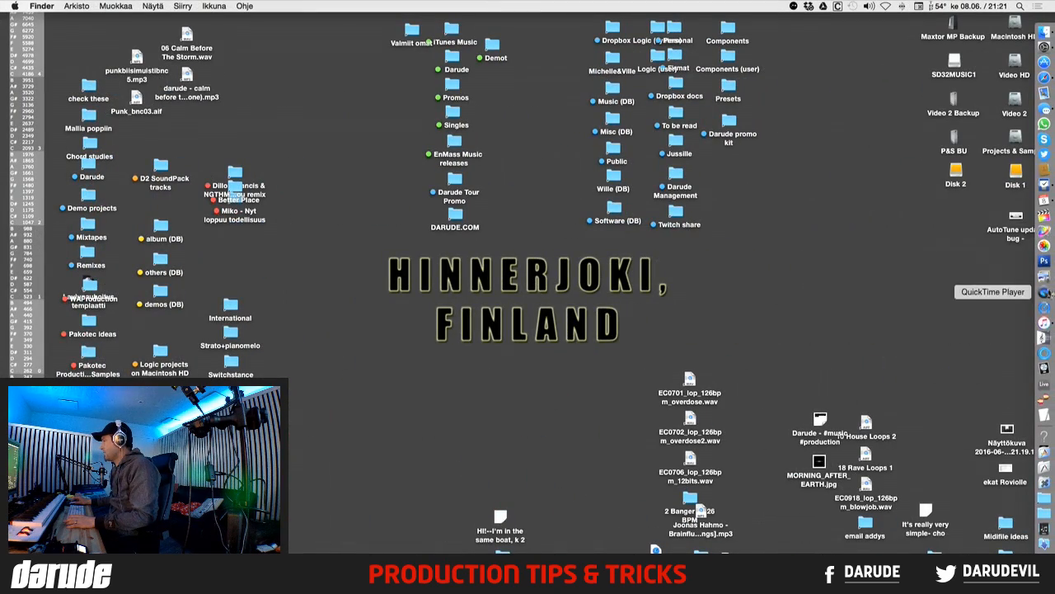
right_click(1046, 369)
mouse_move(921, 351)
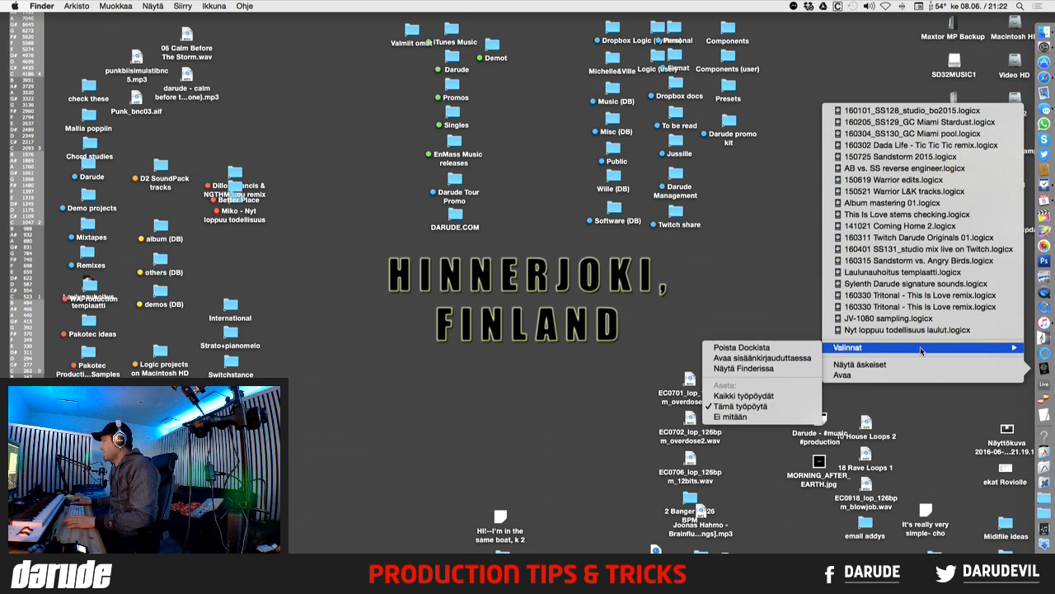
click(636, 316)
mouse_move(1053, 356)
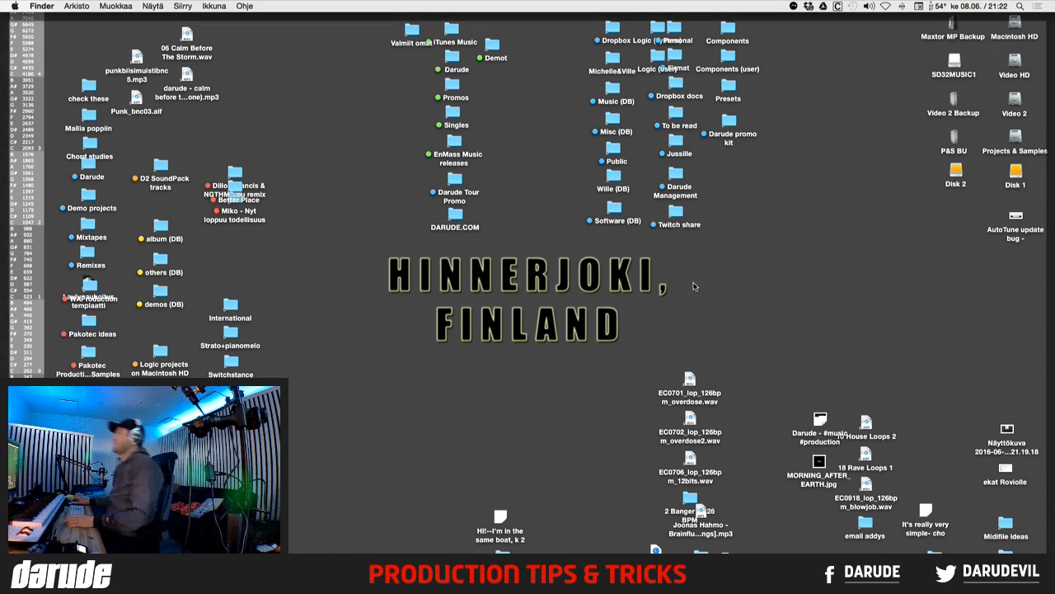
- Switch to Twitch in Safari and read the newest chat messages about which tutorial topic viewers want
key(ctrl+Right)
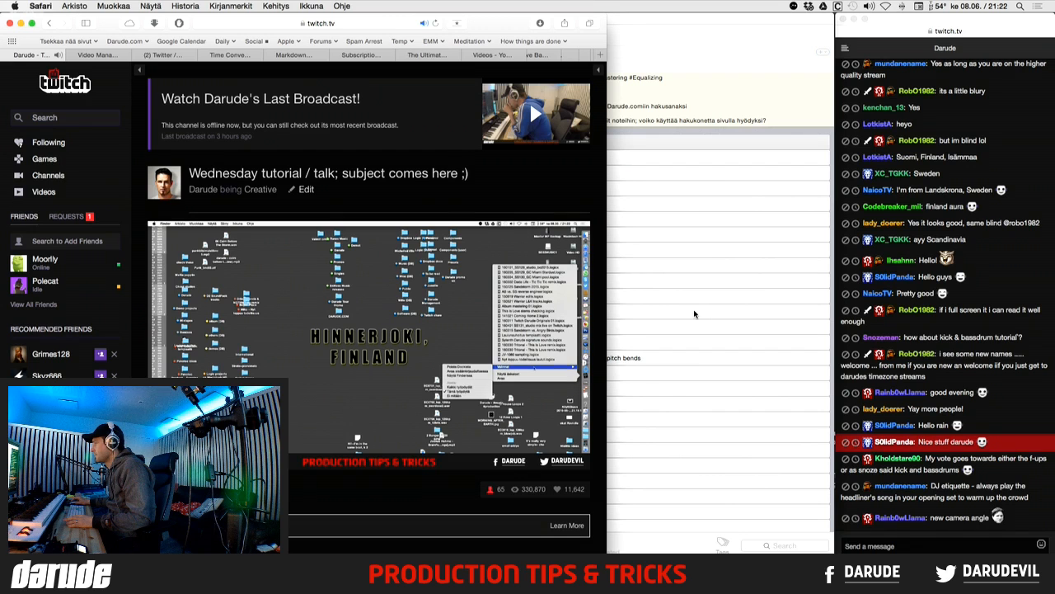
scroll(679, 75, down, 6)
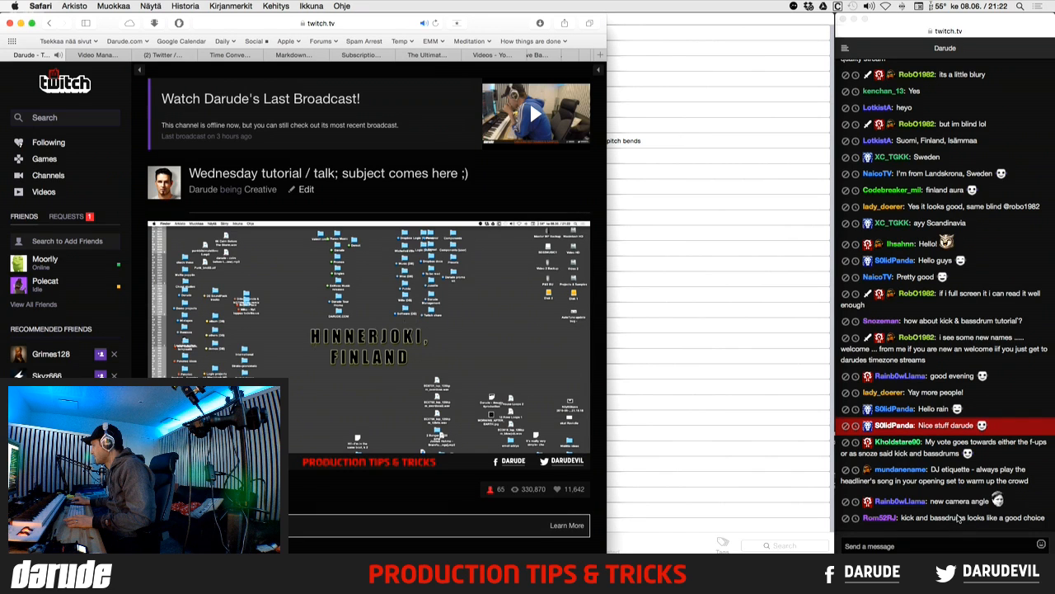
click(958, 516)
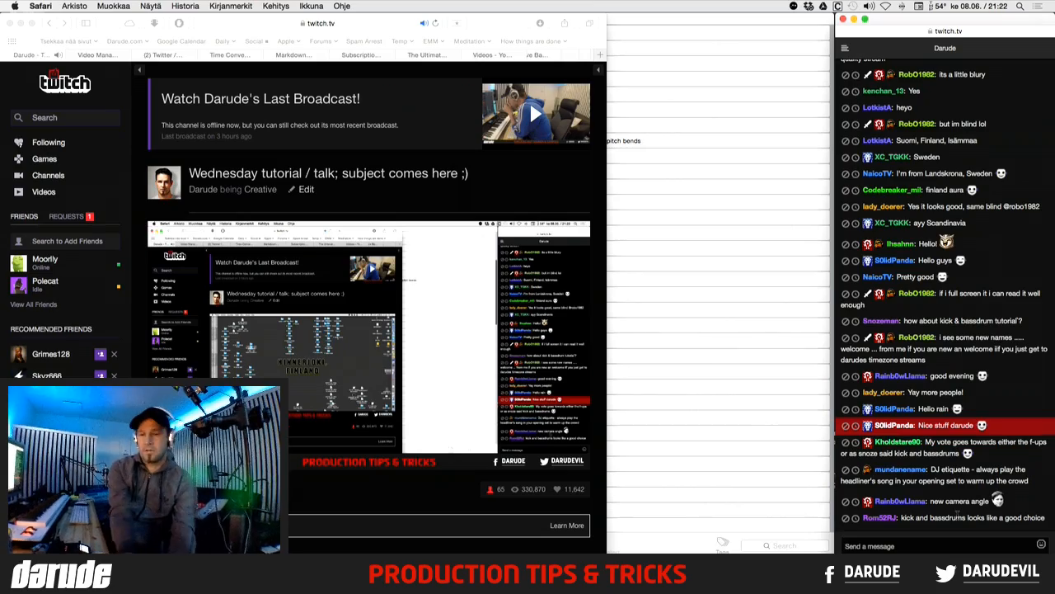
- Return to the Logic Pro X space and create a new project from the "Testing-2+2" template in My Templates
key(ctrl+Right)
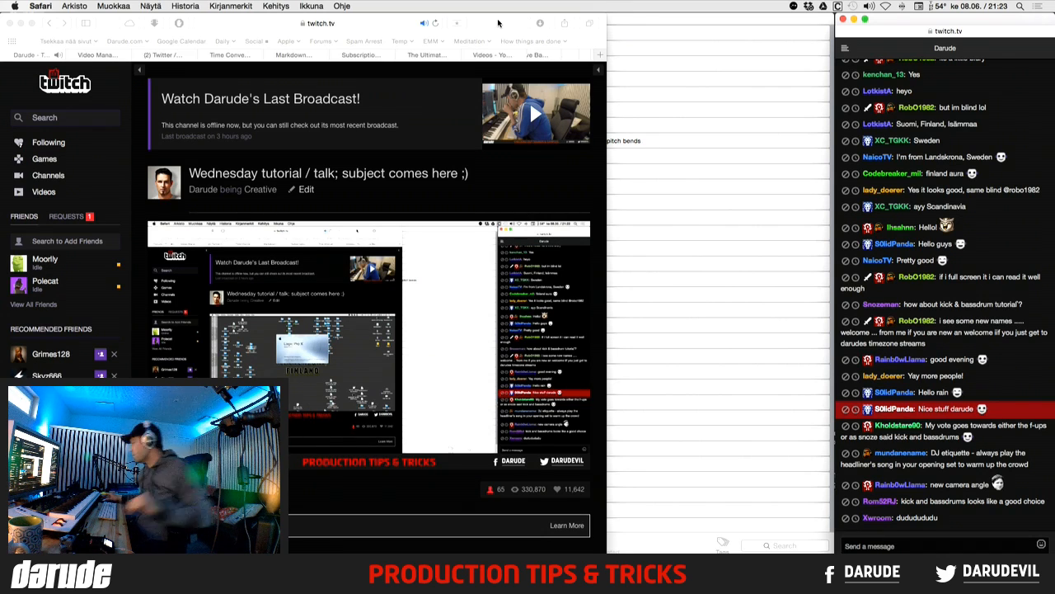
click(648, 329)
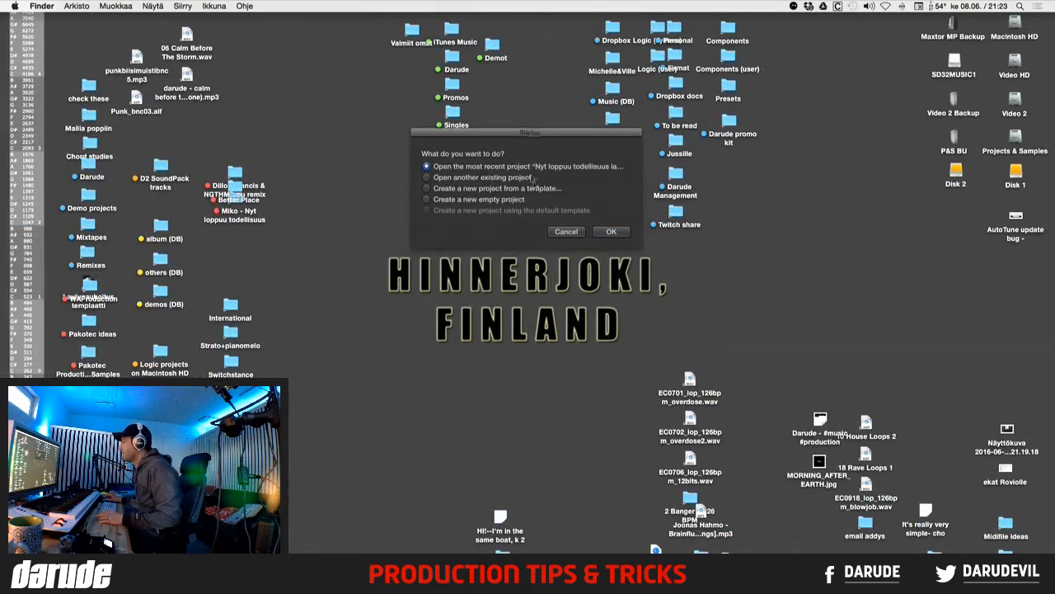
click(427, 188)
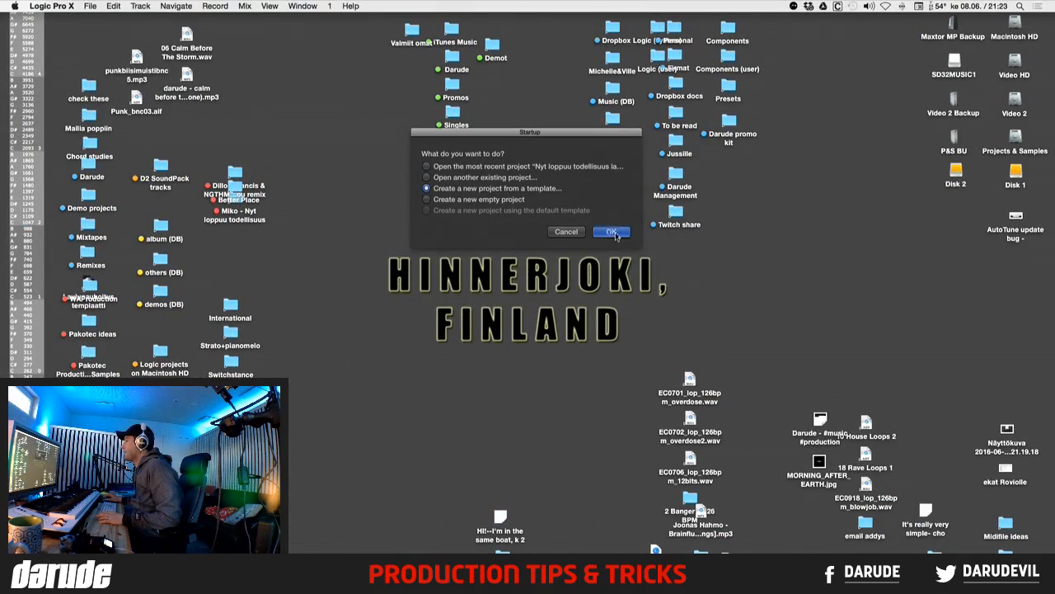
click(611, 231)
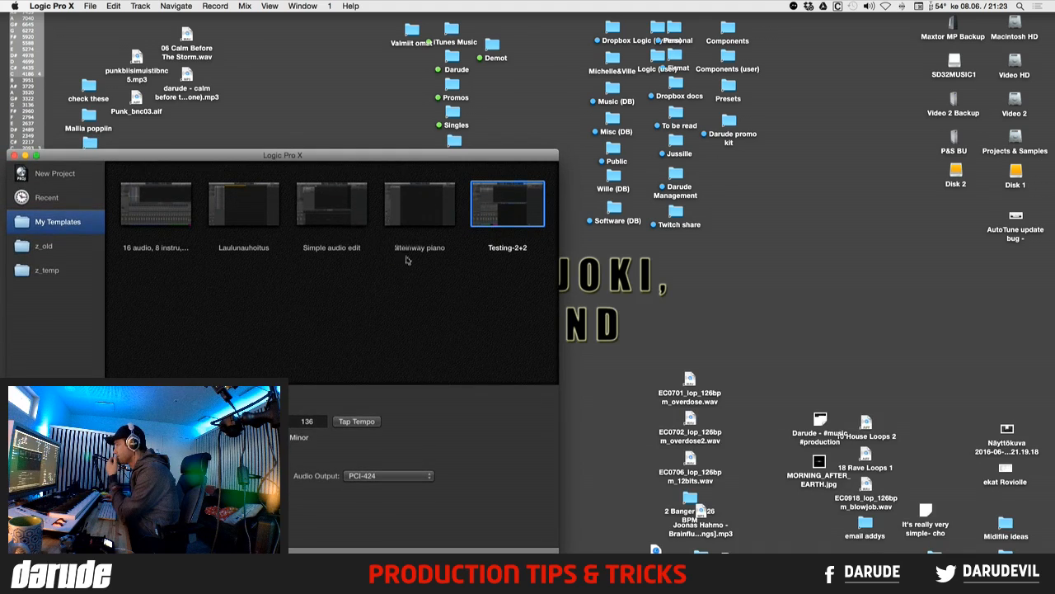
double_click(507, 210)
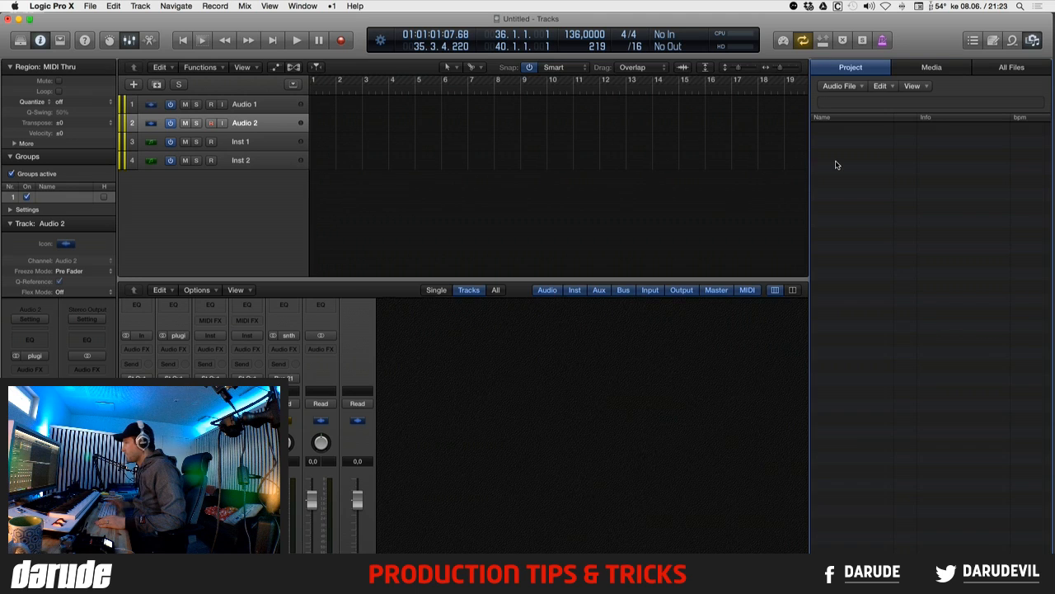
- Toggle the project browser off and on again, and enlarge the mixer area slightly below the tracks
key(f)
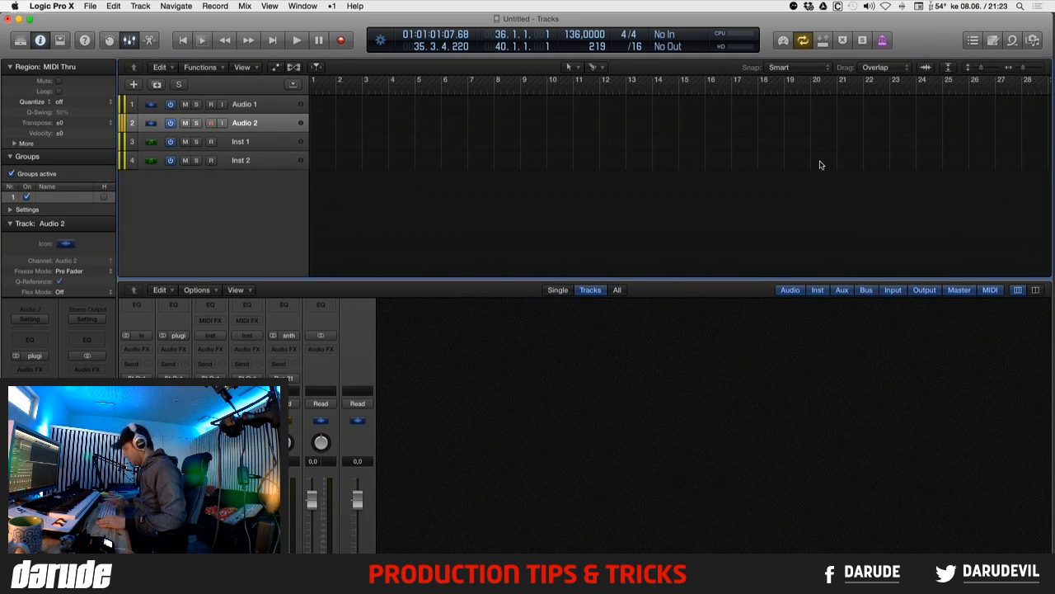
key(f)
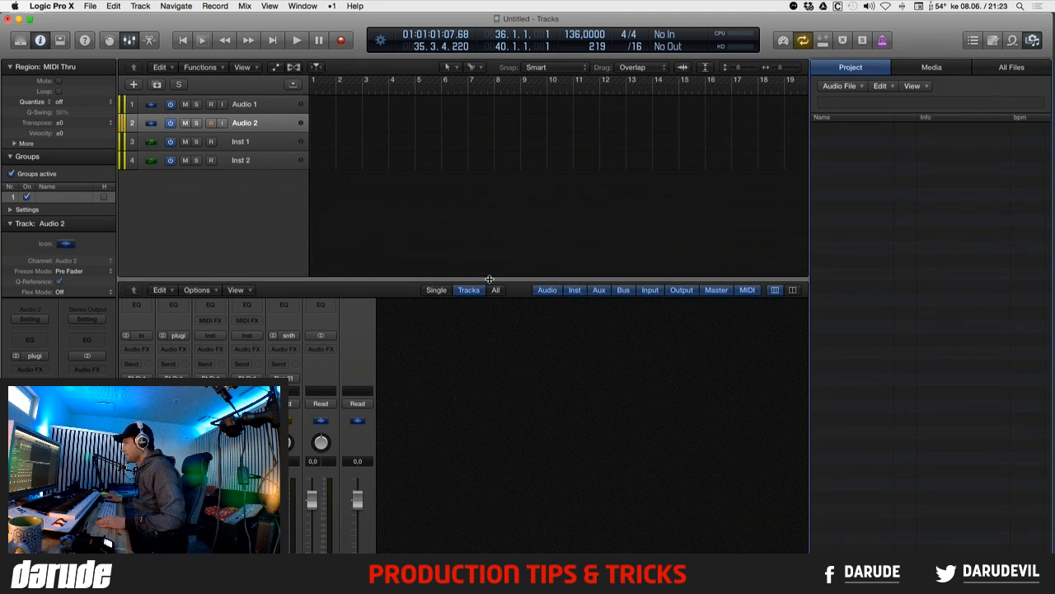
drag(490, 279, 491, 166)
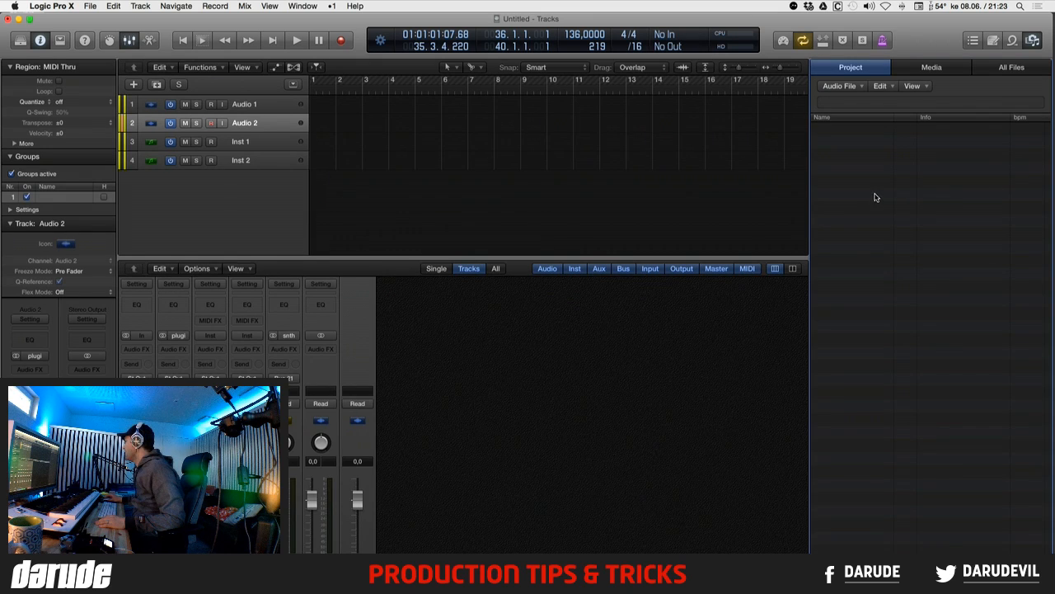
- Reveal the Finder desktop and open the BASSDRUMS folder on the Projects & Samples drive, inside Samples and x_drums+perc
key(F11)
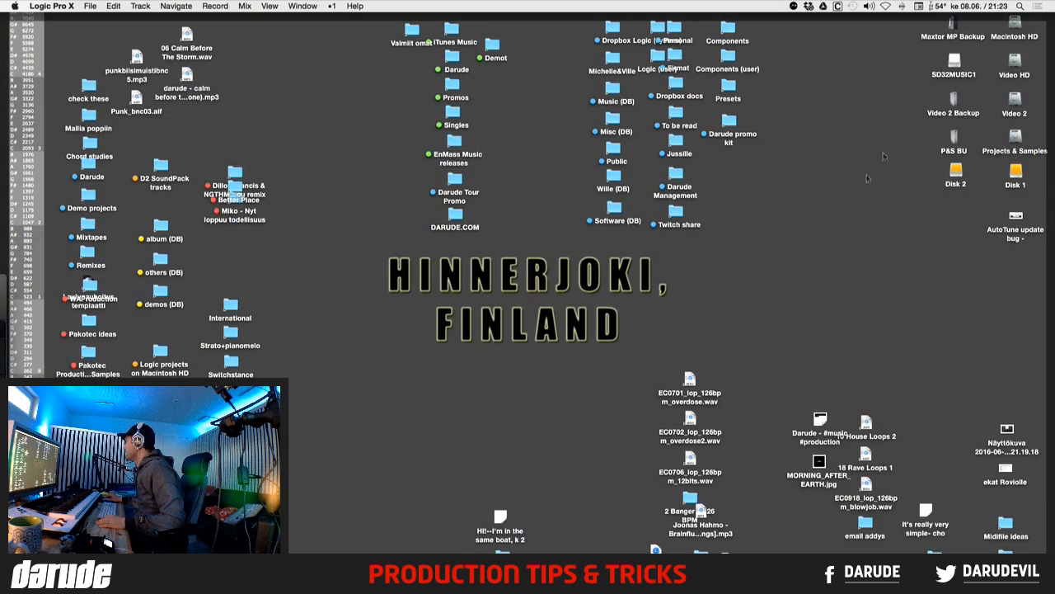
double_click(1015, 135)
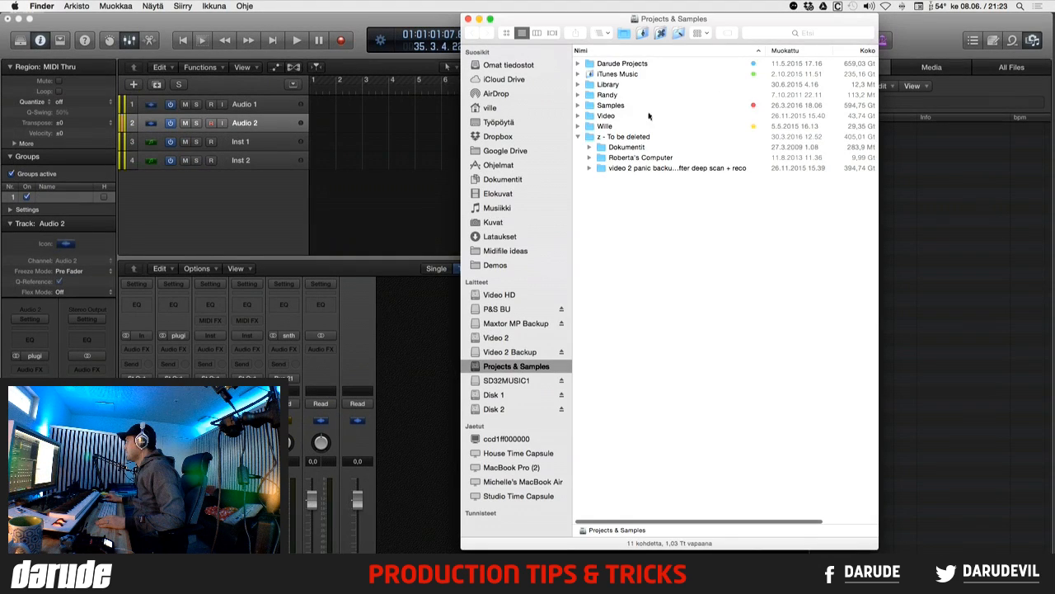
double_click(620, 105)
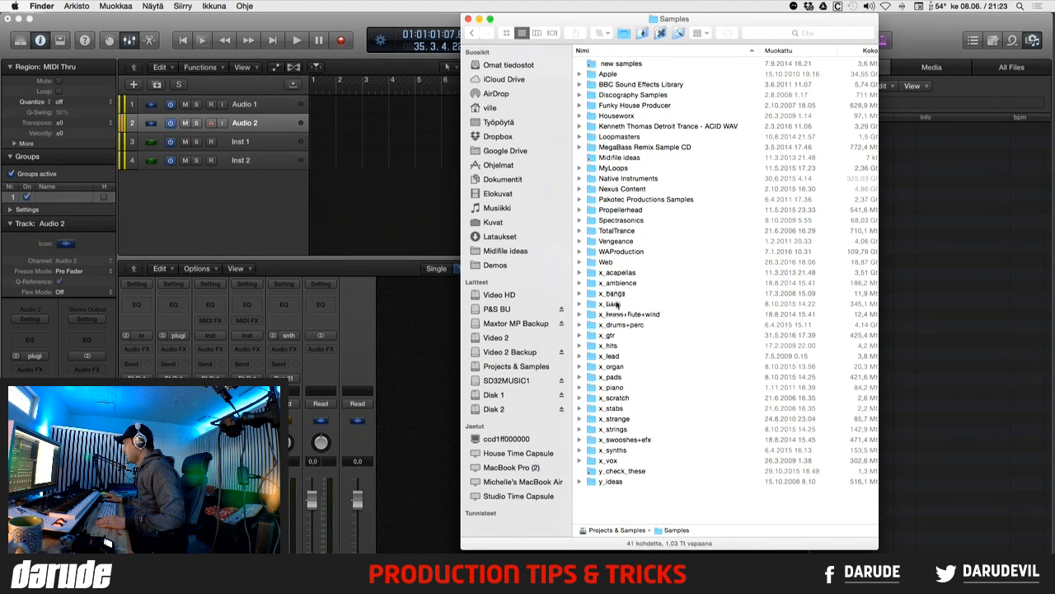
double_click(620, 325)
click(578, 261)
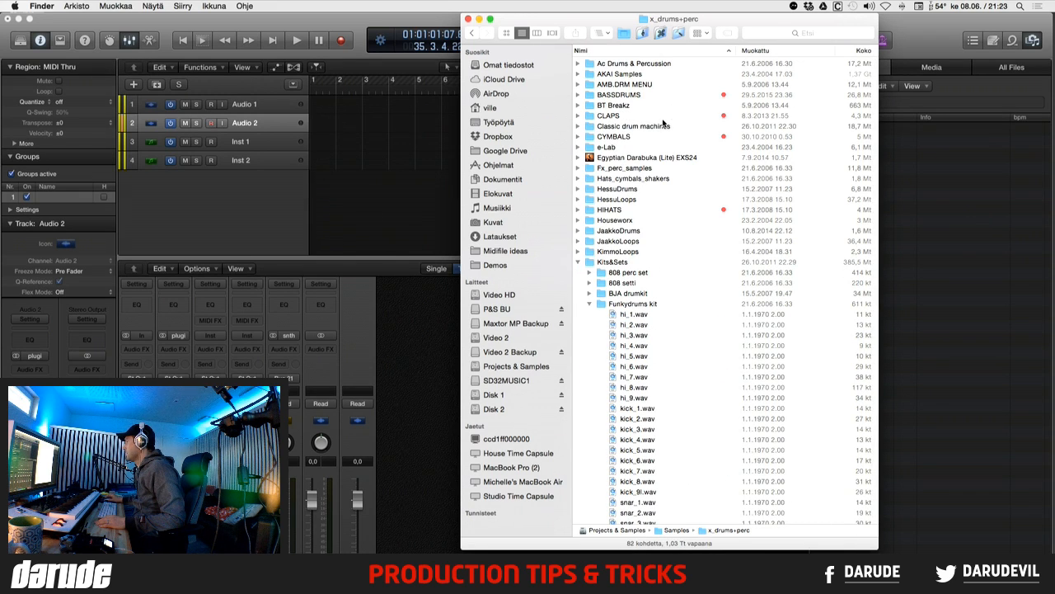
click(577, 261)
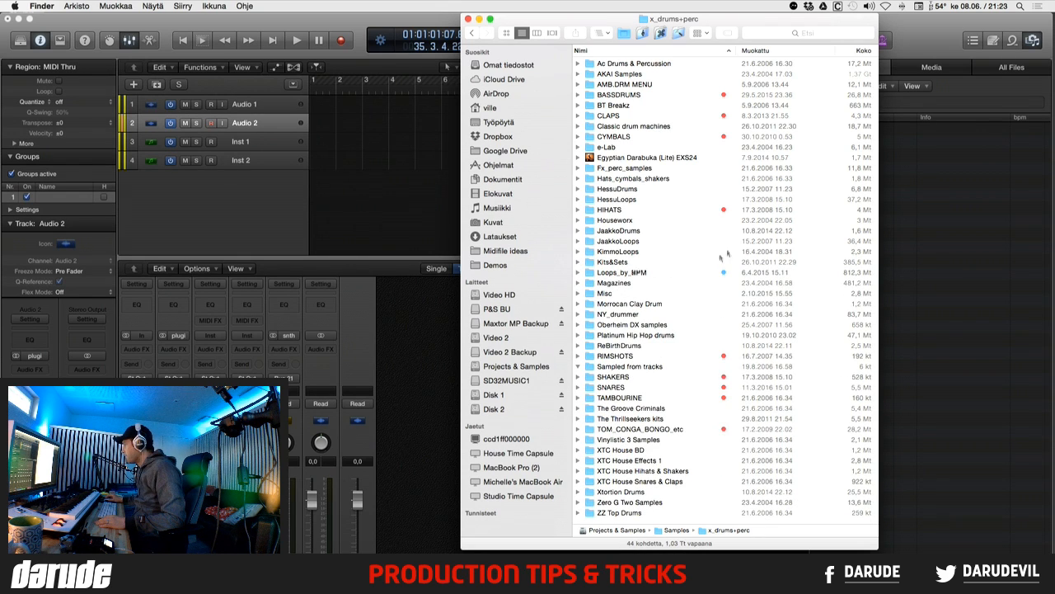
double_click(628, 95)
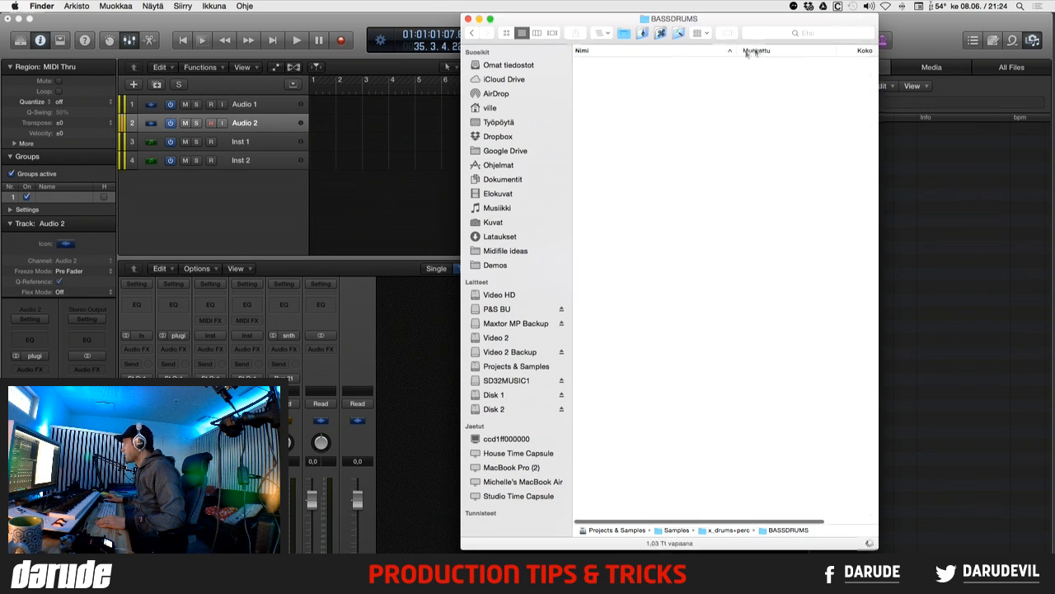
- Look through the BASSDRUMS samples and preview 808LONG1.WAV
scroll(712, 100, down, 20)
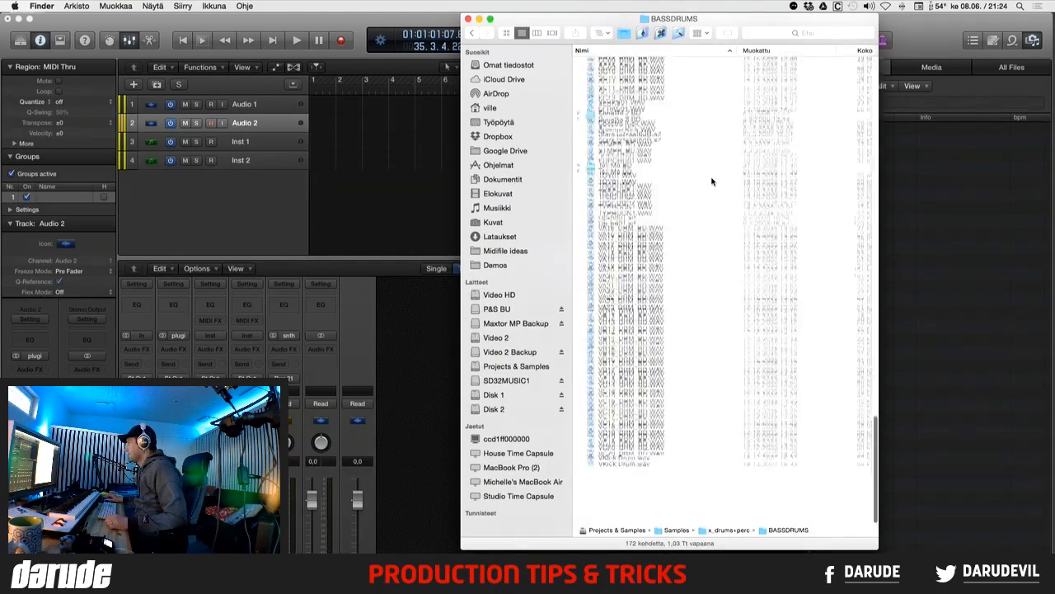
scroll(711, 181, up, 20)
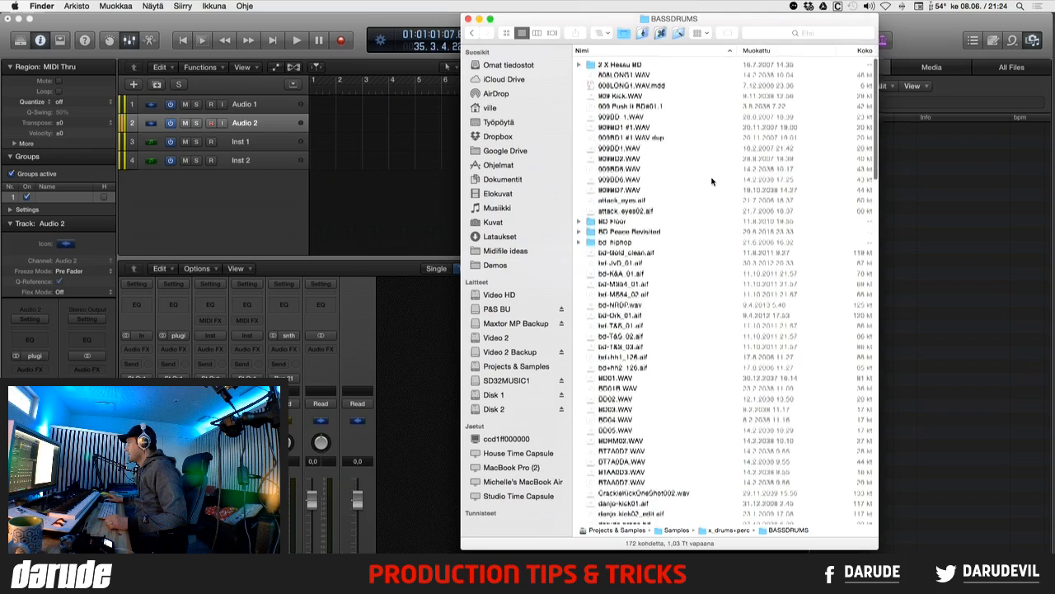
click(632, 74)
key(space)
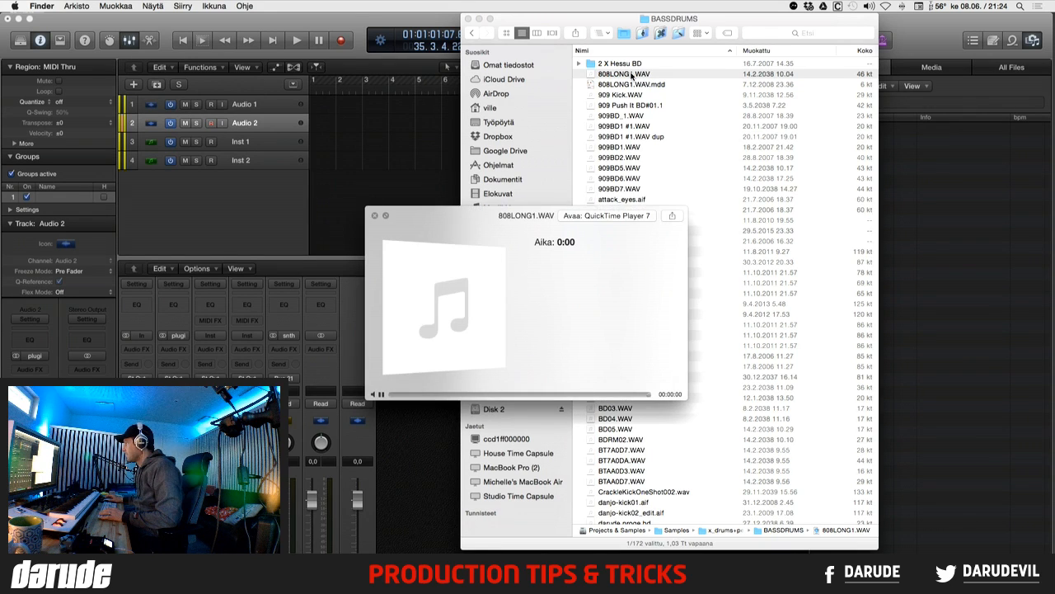
key(space)
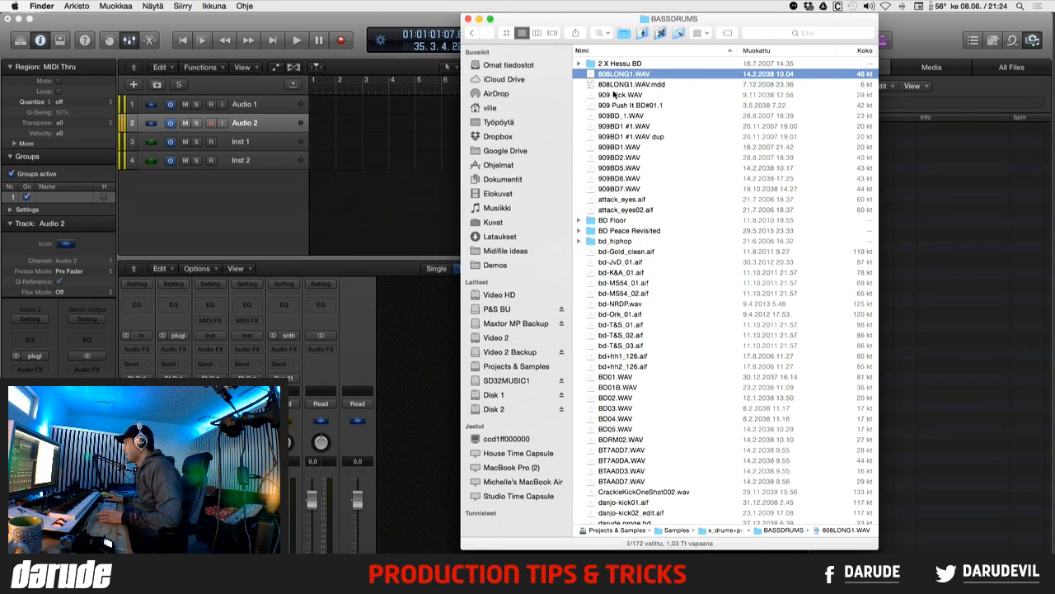
- Add 808LONG1.WAV, 909 Kick.WAV, 909 Push It BD#01.1, 909BD_1.WAV, attack_eyes.aif and attack_eyes02.aif to the Logic project's audio files
super+click(614, 95)
super+click(615, 106)
super+click(615, 115)
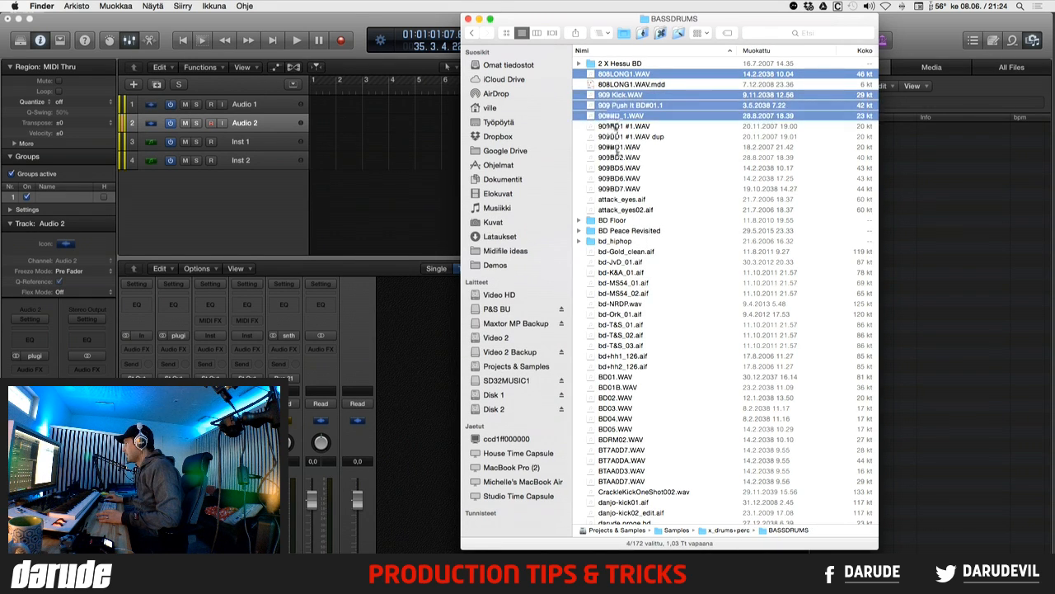
super+click(622, 200)
super+click(624, 210)
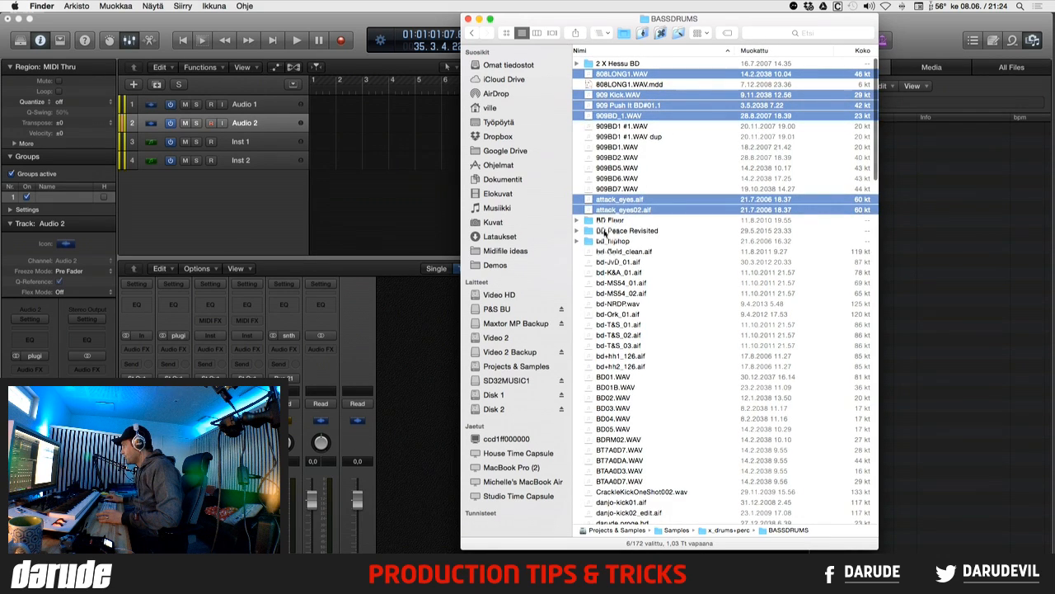
scroll(587, 223, left, 1)
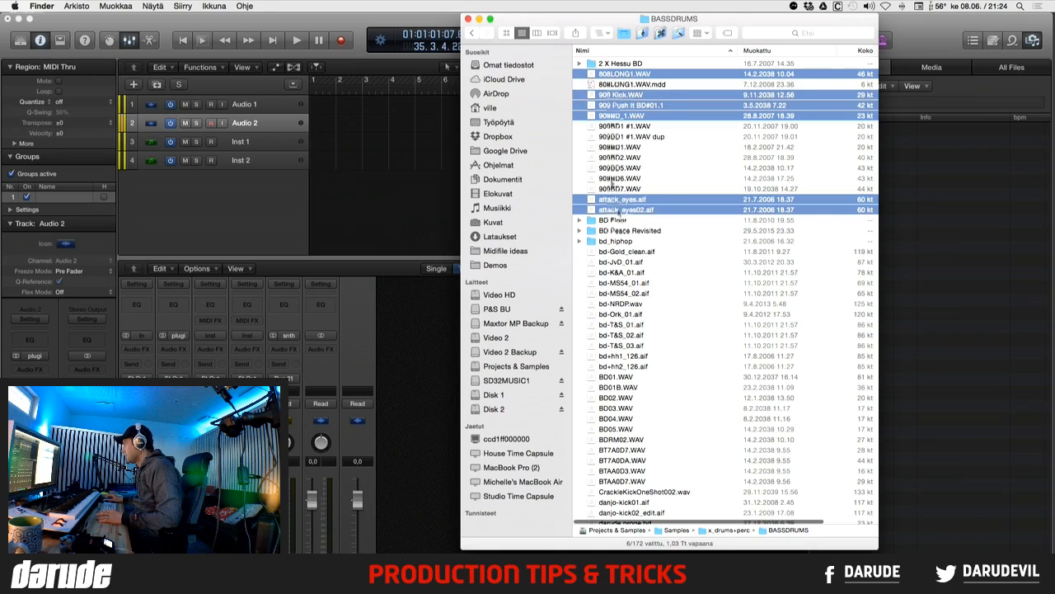
drag(607, 79, 947, 148)
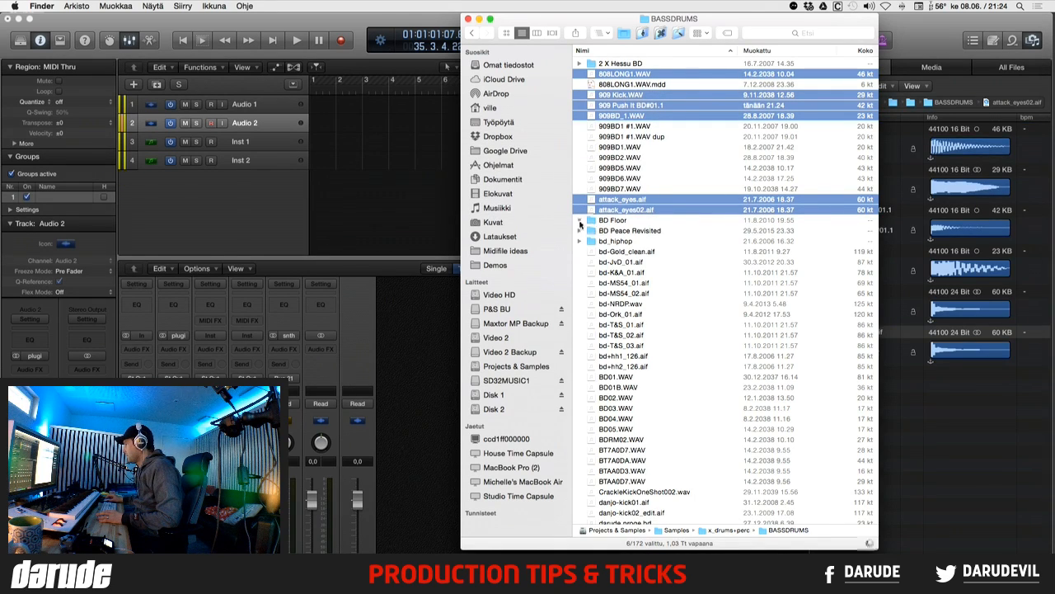
- Add FloorBD_01.aif, FloorBD_02.aif and FloorBD01.aif from the BD Floor folder to the project's audio files, then collapse the folder
click(579, 221)
drag(659, 252, 891, 385)
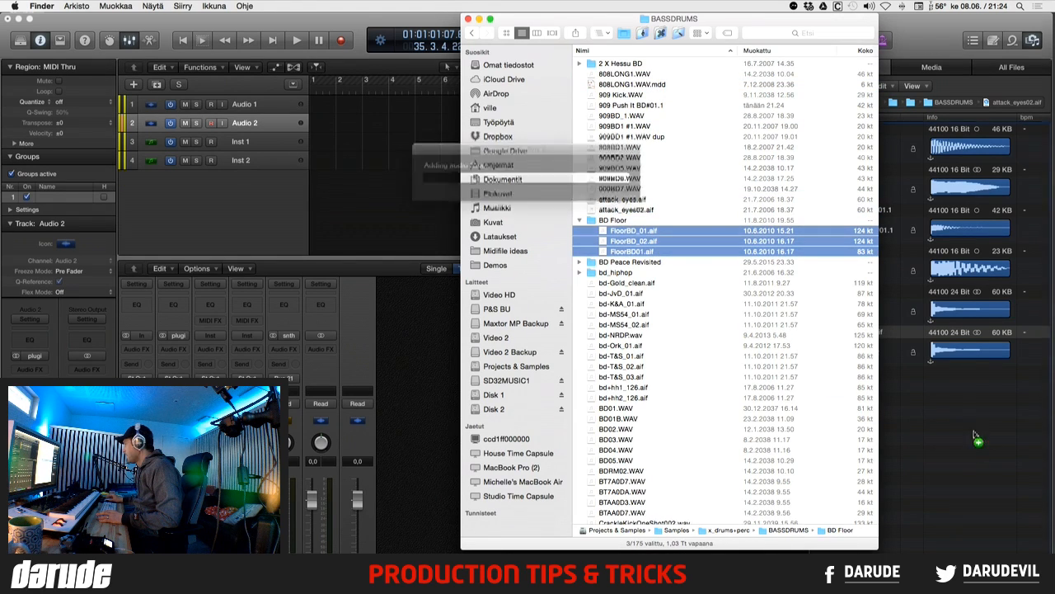
click(579, 221)
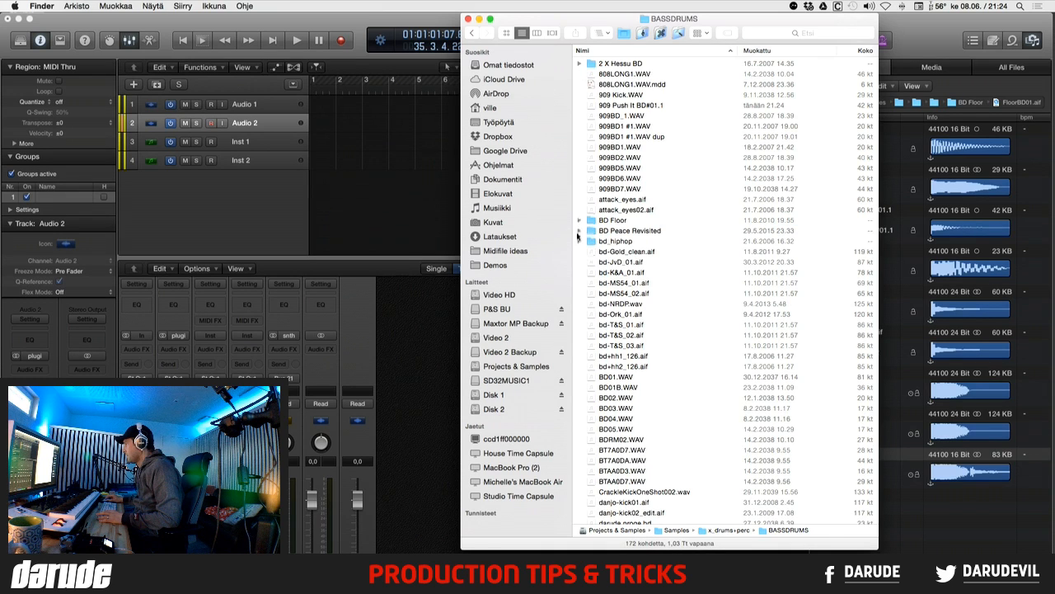
- Add the shorter and longer "Kick uusi_Peace" samples from BD Peace Revisited to the project's audio files and collapse the folder
click(580, 231)
click(631, 241)
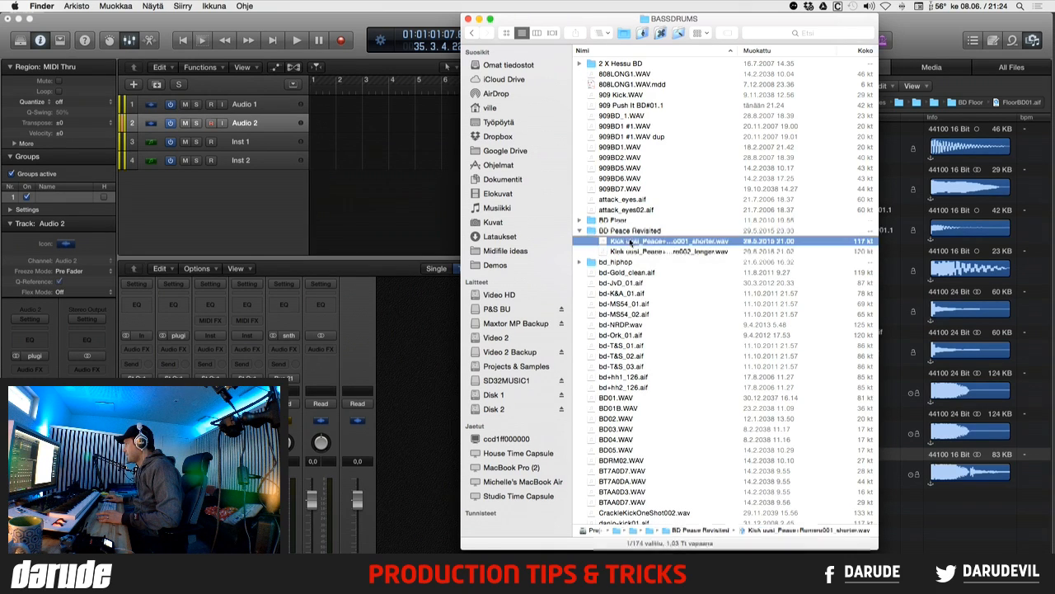
shift+click(640, 252)
drag(645, 243, 915, 520)
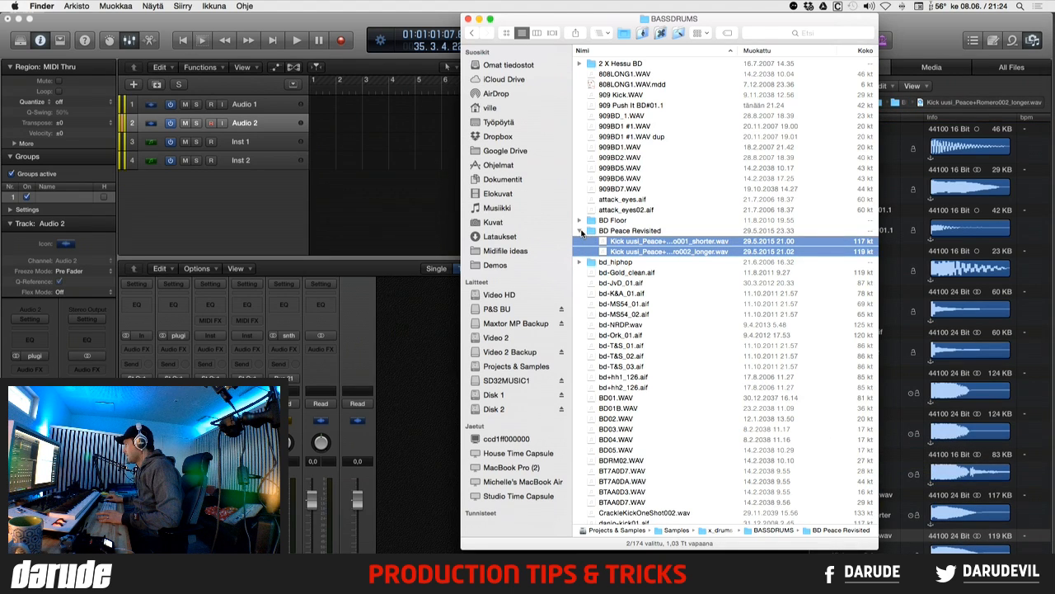
click(580, 231)
- Add the run of samples from bd-Gold_clean.aif through bd+hh2_126.aif to the project's audio files
scroll(643, 257, down, 3)
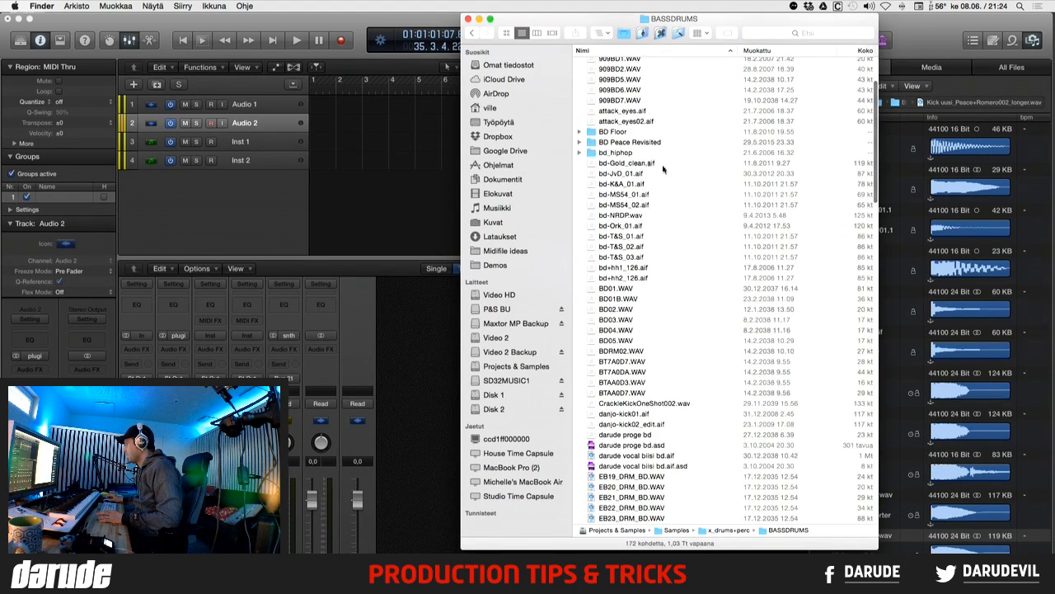
drag(658, 283, 911, 554)
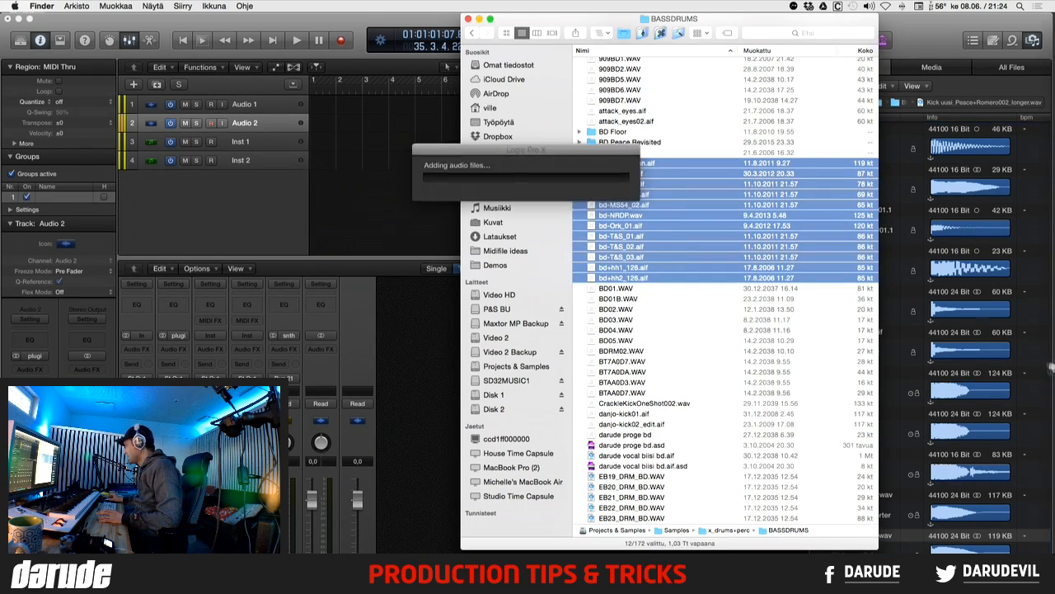
- Audition CrackleKickOneShot002.wav and danjo-kick01.aif in the BASSDRUMS folder
scroll(618, 290, down, 3)
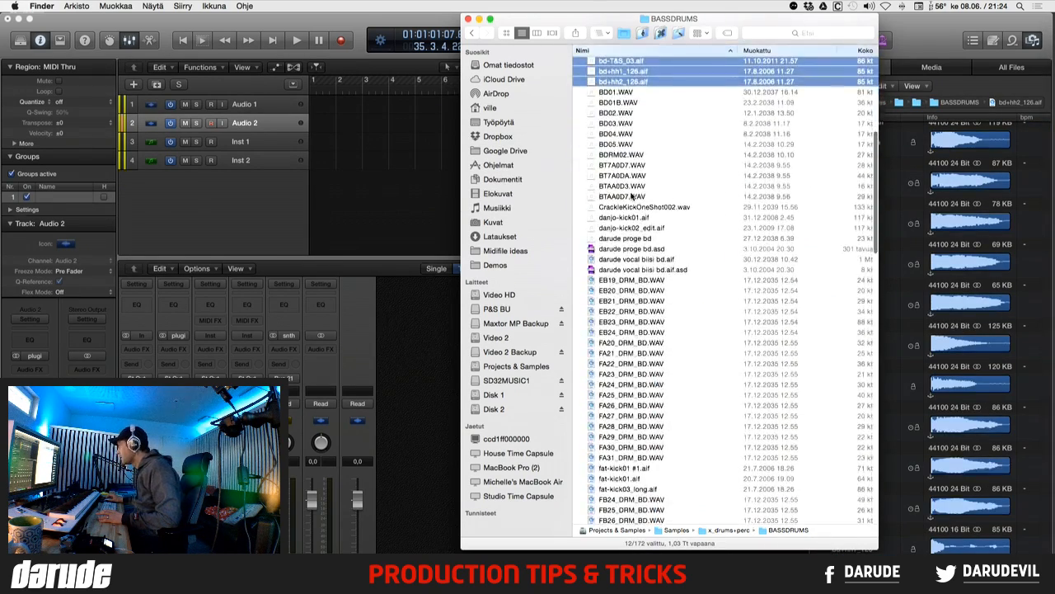
click(625, 207)
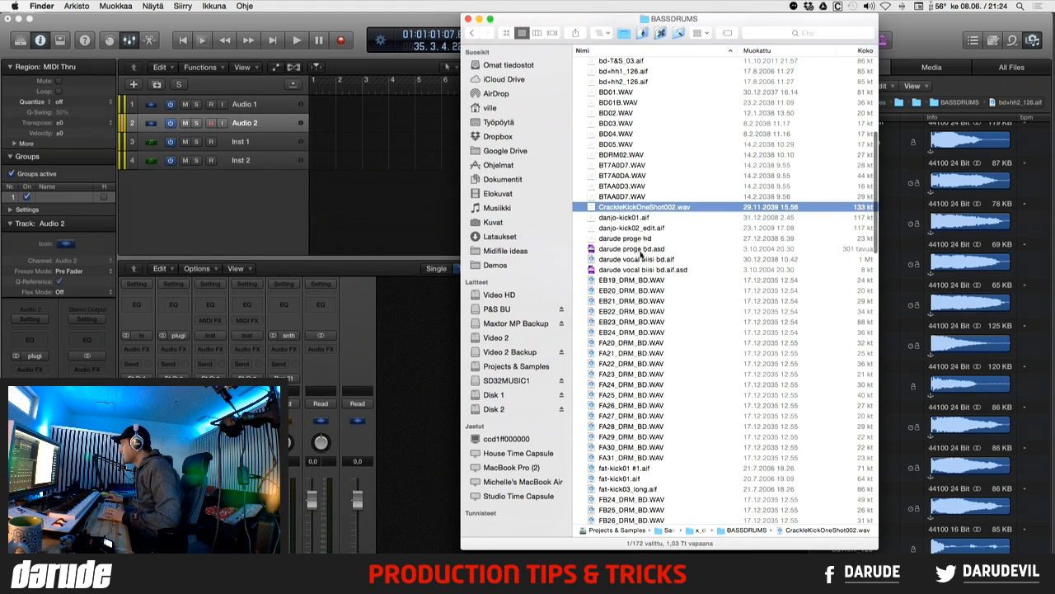
key(space)
key(space)
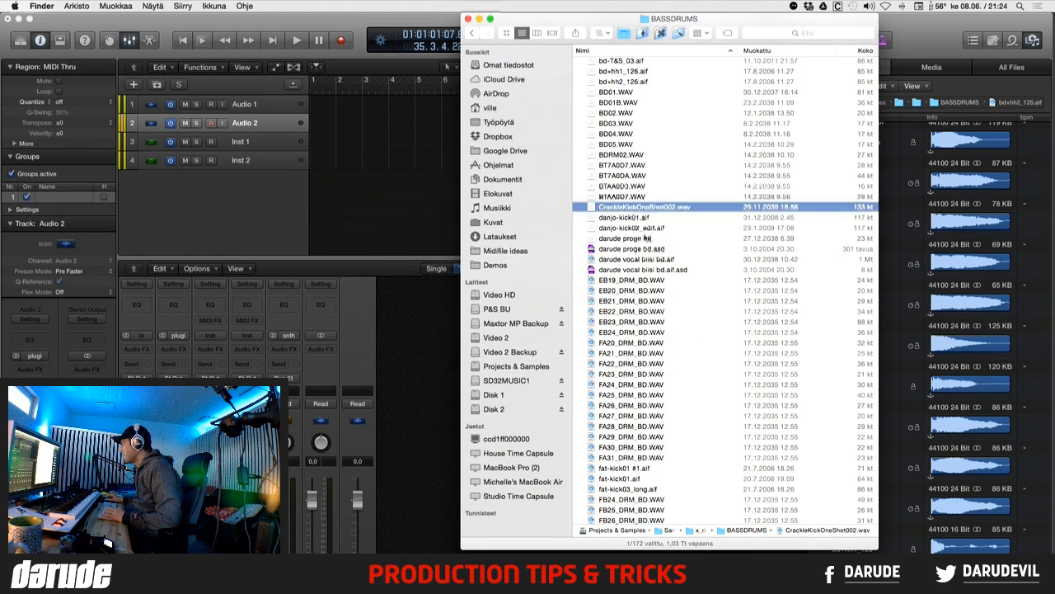
click(610, 217)
key(space)
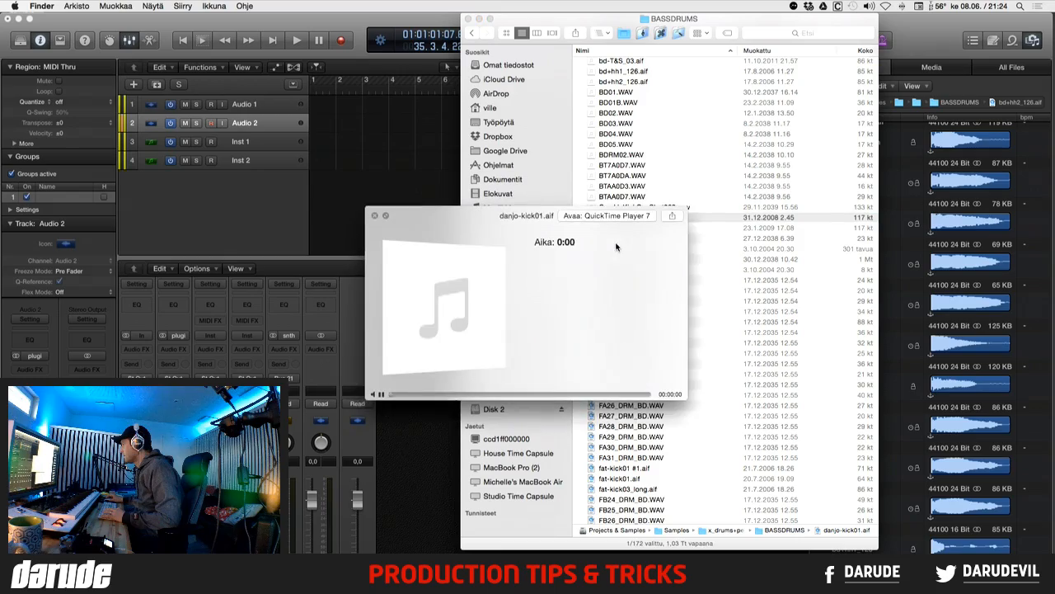
key(space)
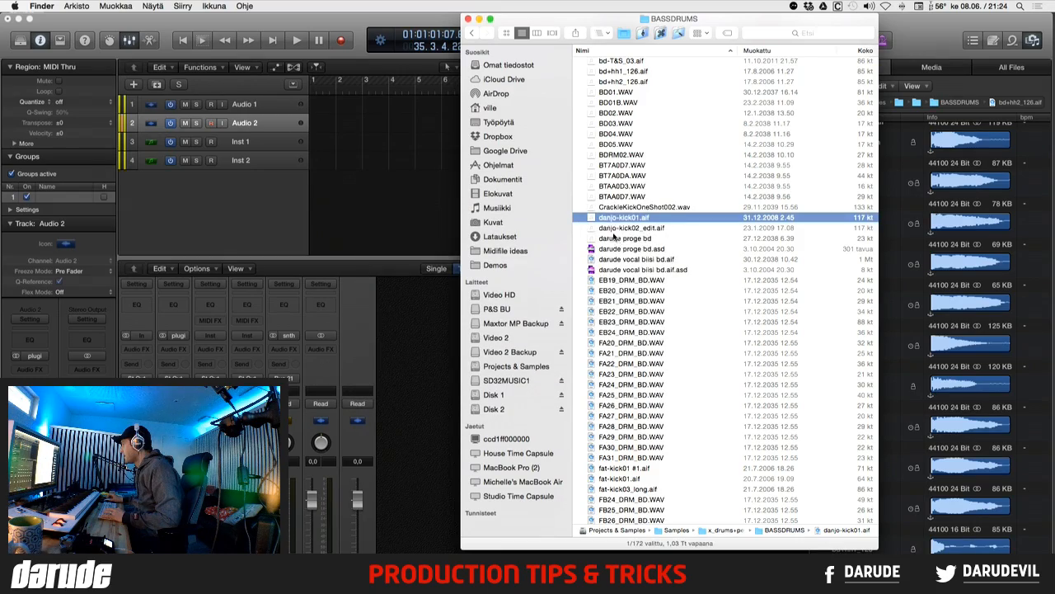
- Audition the sample "darude vocal biisi bd.aif" in the BASSDRUMS folder
scroll(611, 210, up, 5)
scroll(612, 210, down, 10)
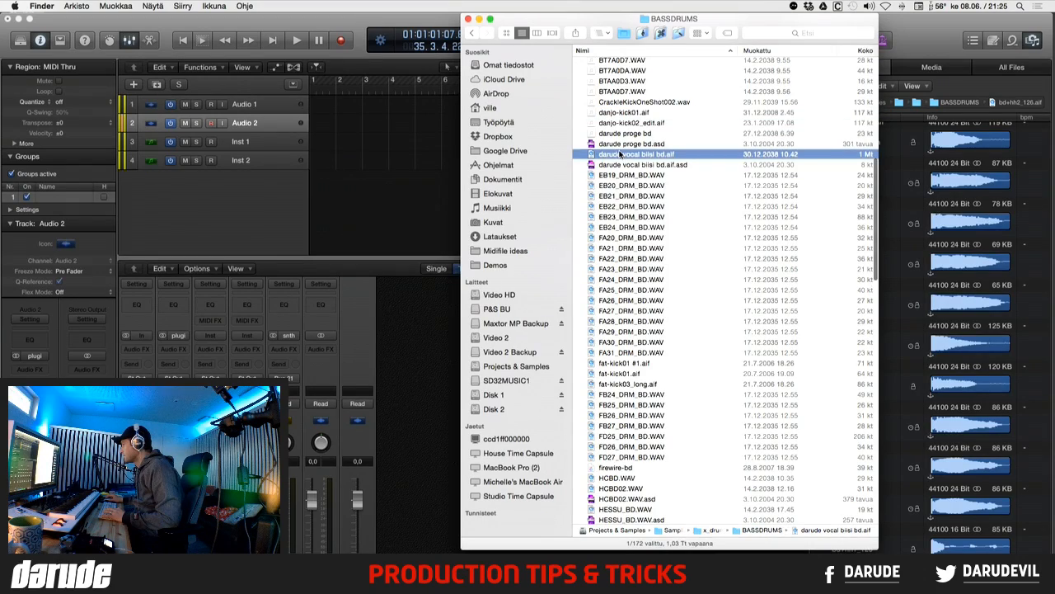
click(620, 155)
key(space)
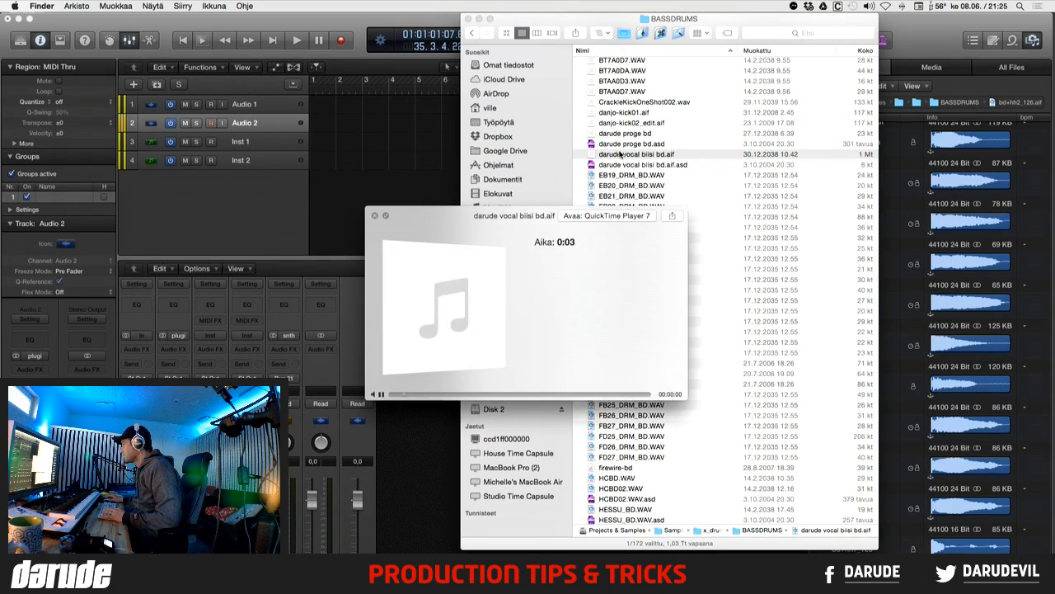
key(space)
- Audition fat-kick01 #1.aif, fat-kick01.aif and fat-kick03_long.aif, and add fat-kick01 #1.aif to the Logic project's audio files
scroll(620, 181, down, 5)
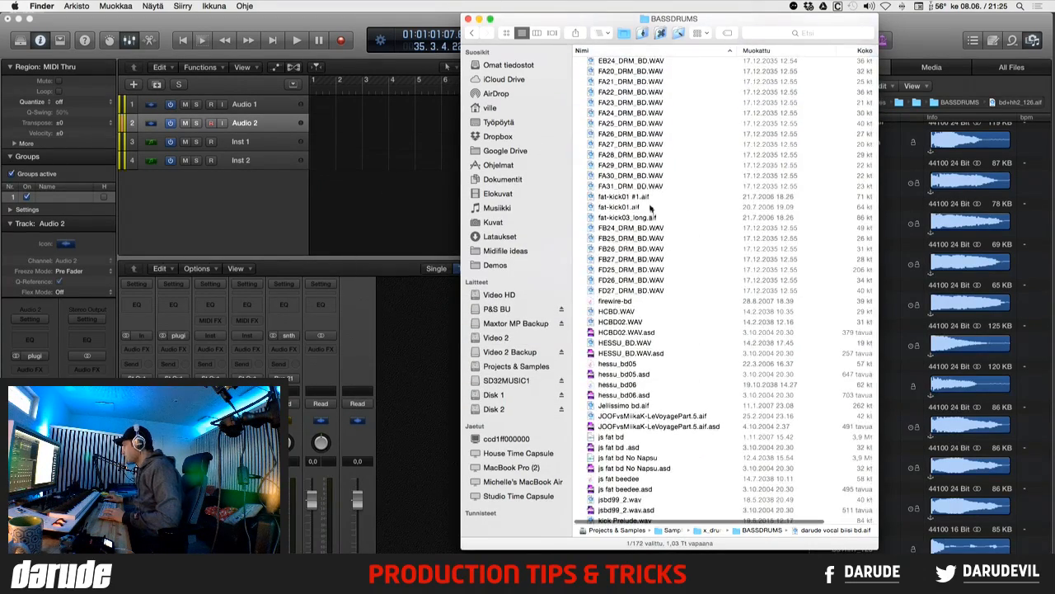
click(620, 197)
key(space)
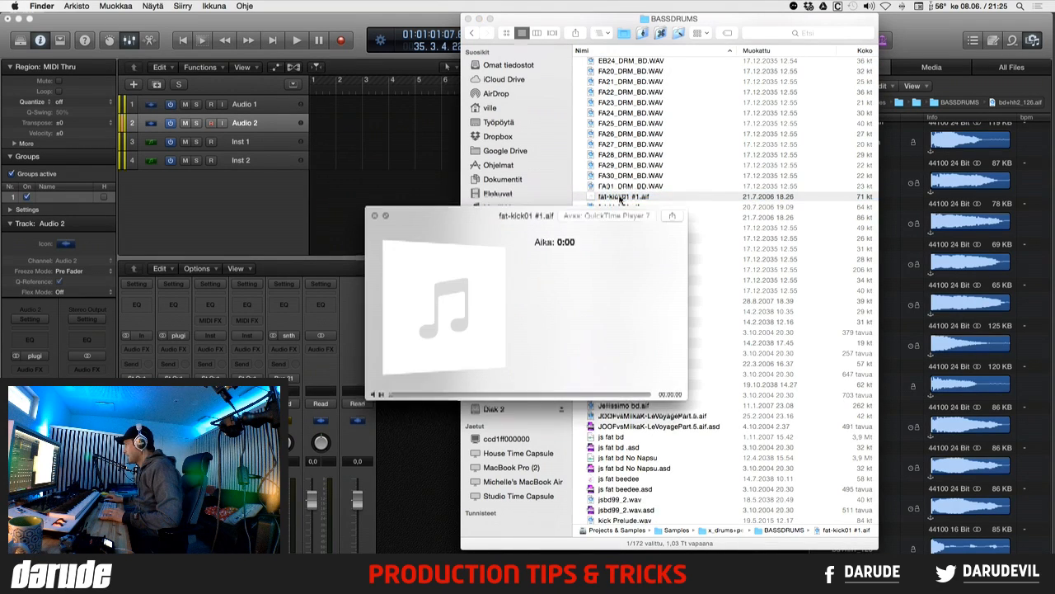
key(space)
click(615, 207)
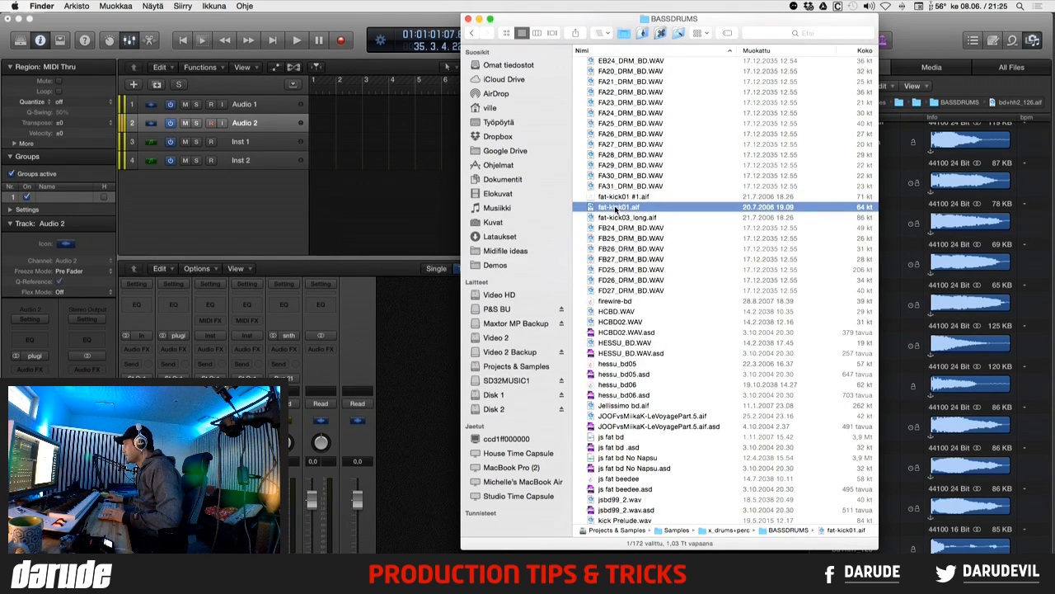
key(space)
key(space)
click(623, 218)
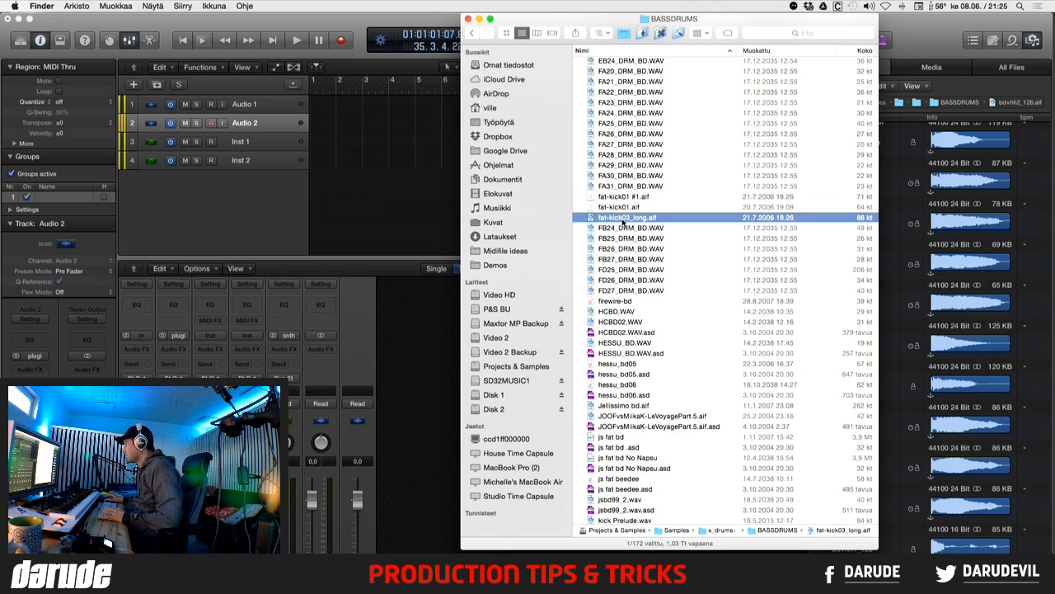
key(space)
key(space)
drag(626, 201, 971, 500)
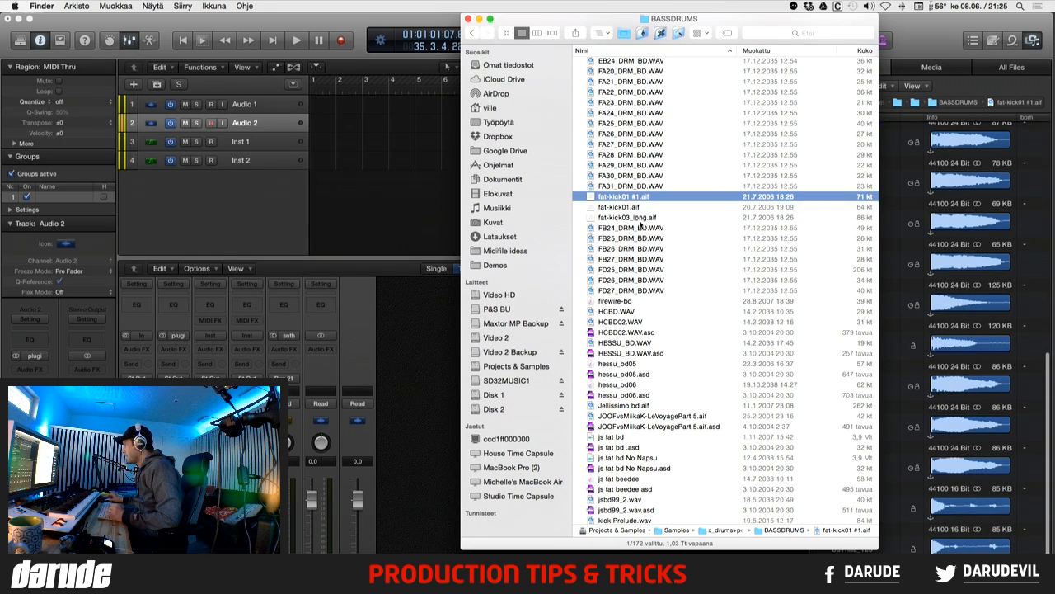
- Audition HCBD.WAV further down the BASSDRUMS sample list
scroll(641, 223, down, 3)
scroll(640, 223, down, 3)
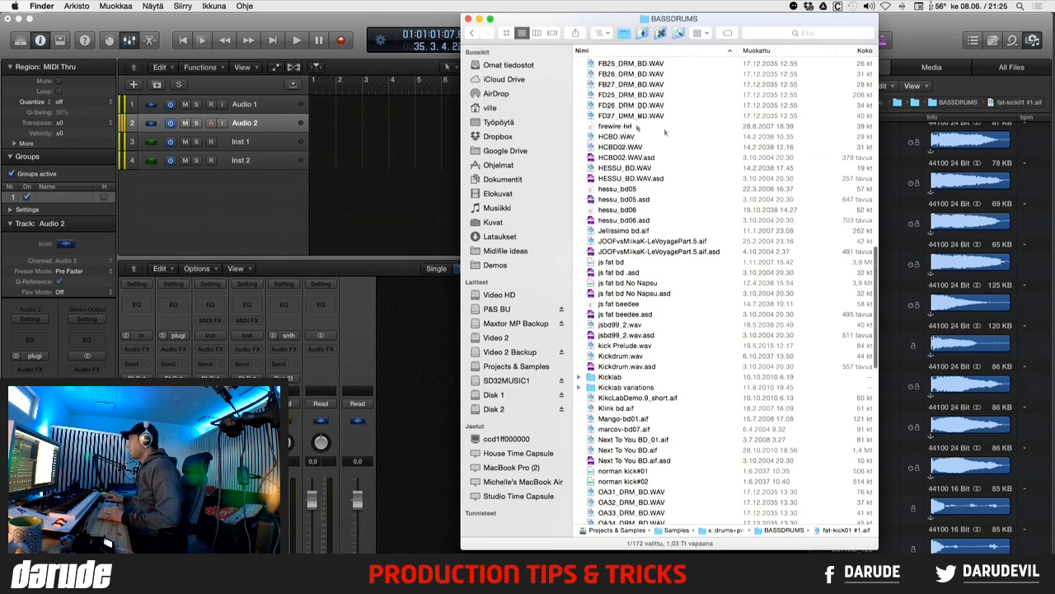
click(602, 136)
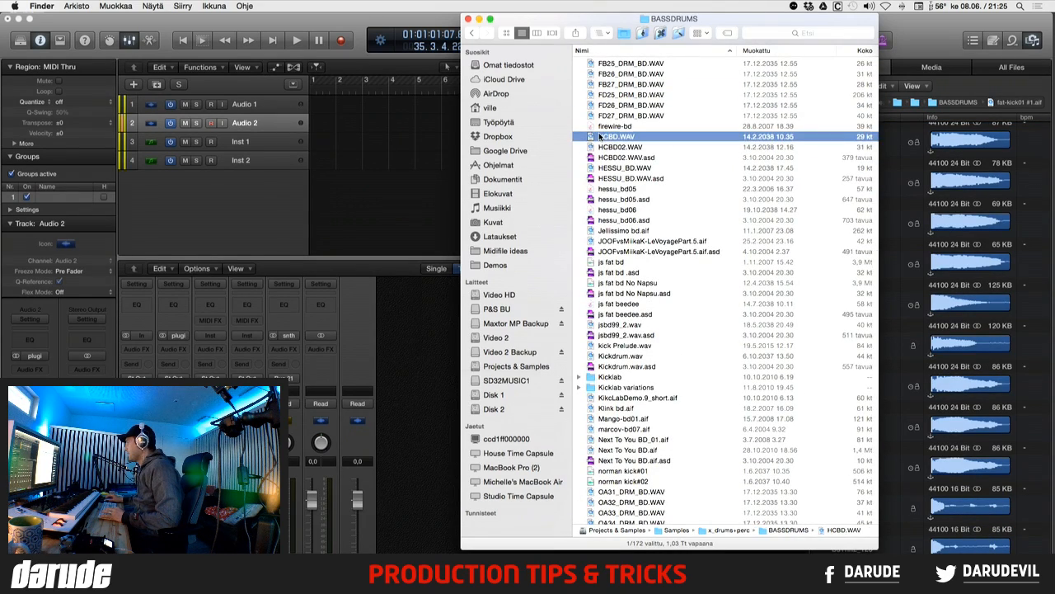
key(space)
key(space)
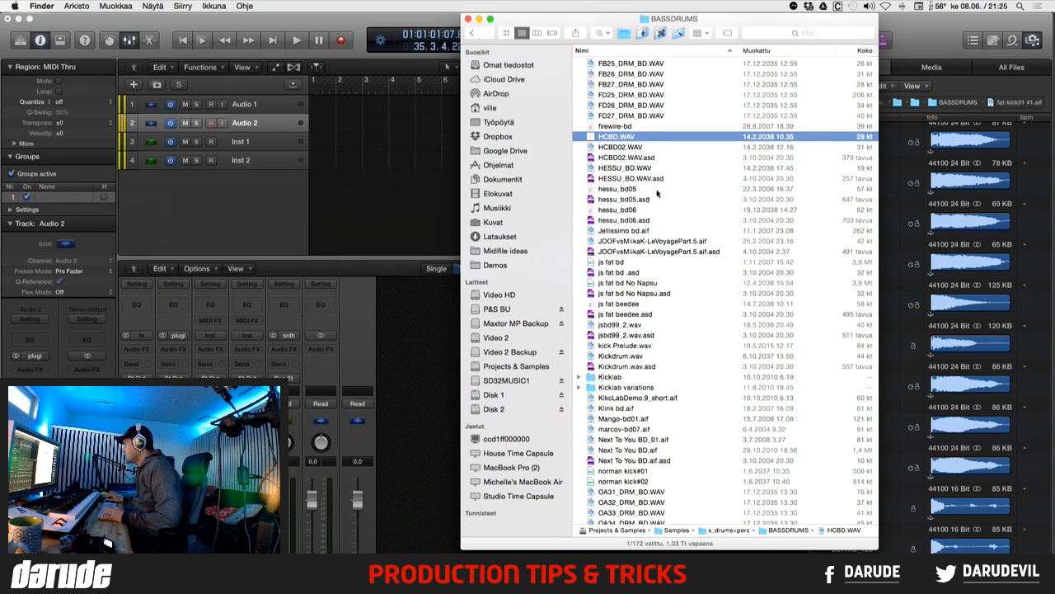
- Preview the "js fat bd" sample in the BASSDRUMS folder
scroll(642, 247, down, 5)
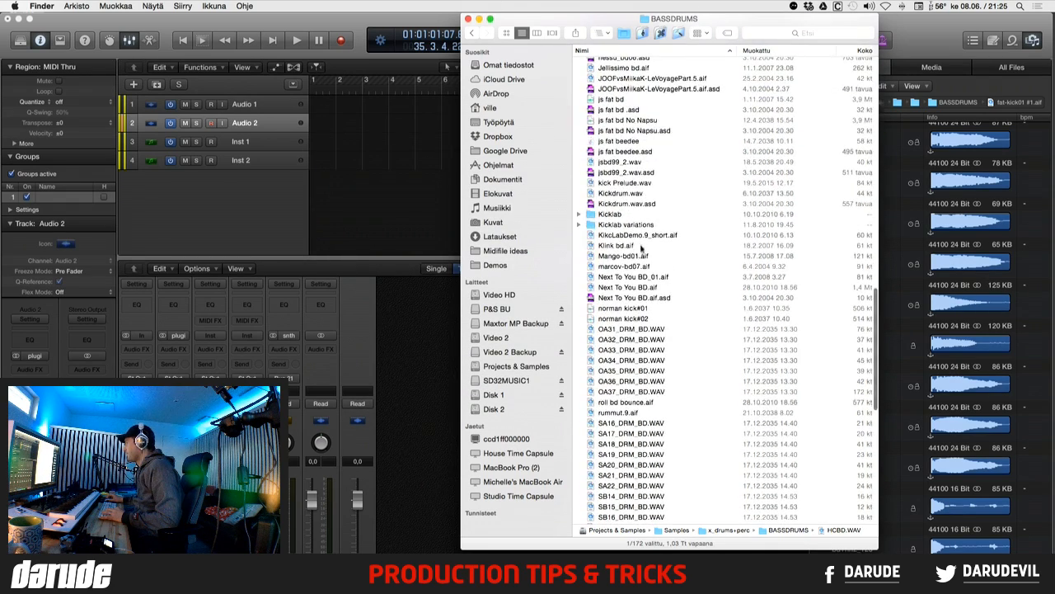
scroll(619, 76, down, 2)
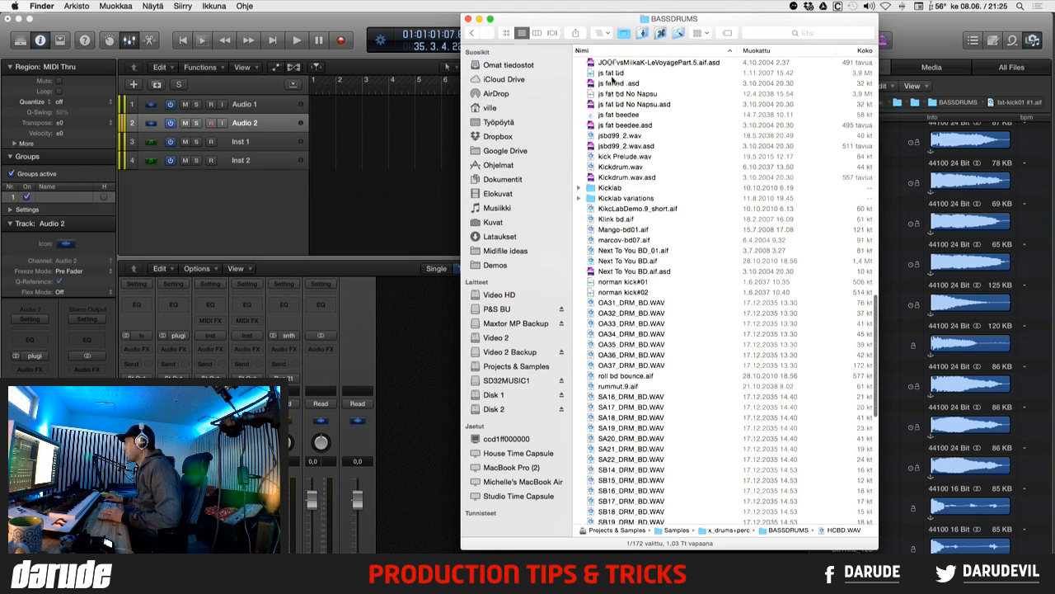
click(609, 74)
key(space)
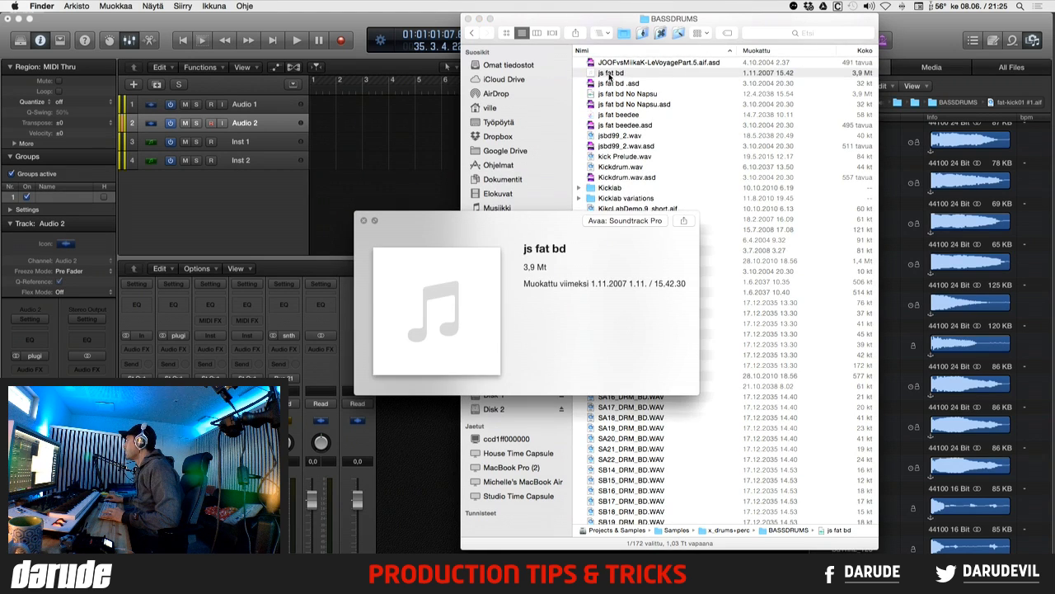
key(space)
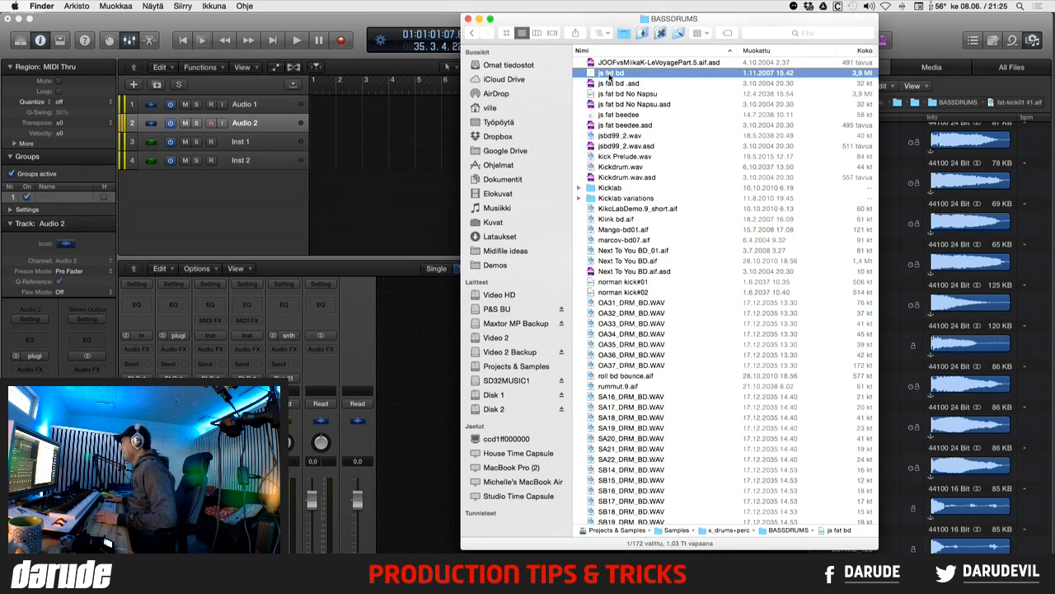
- Audition Kickdrum.wav and jsbd99_2.wav, and play Kickdrum.wav once more for comparison
click(620, 168)
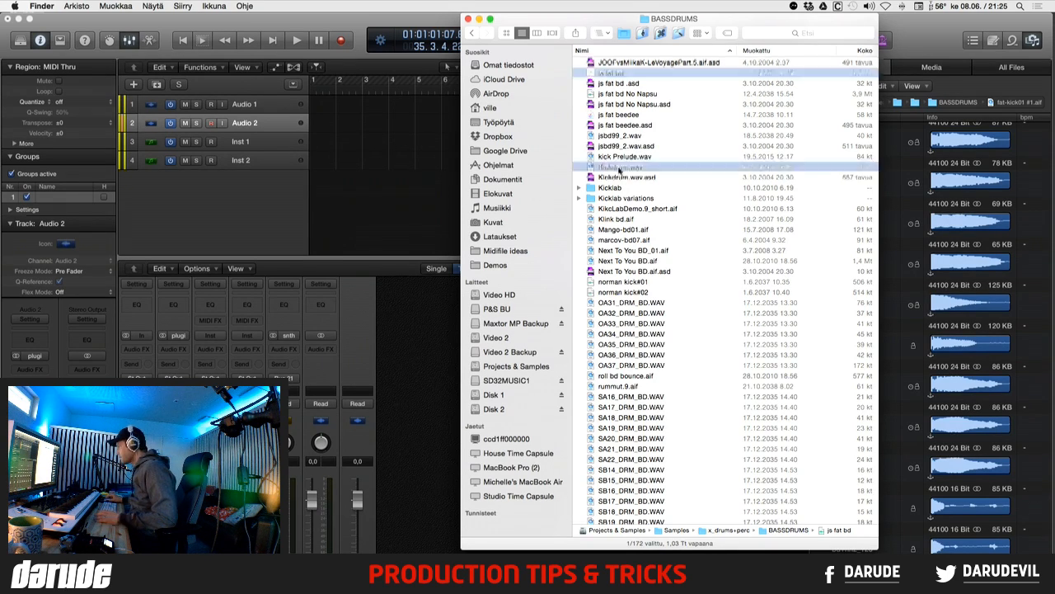
key(space)
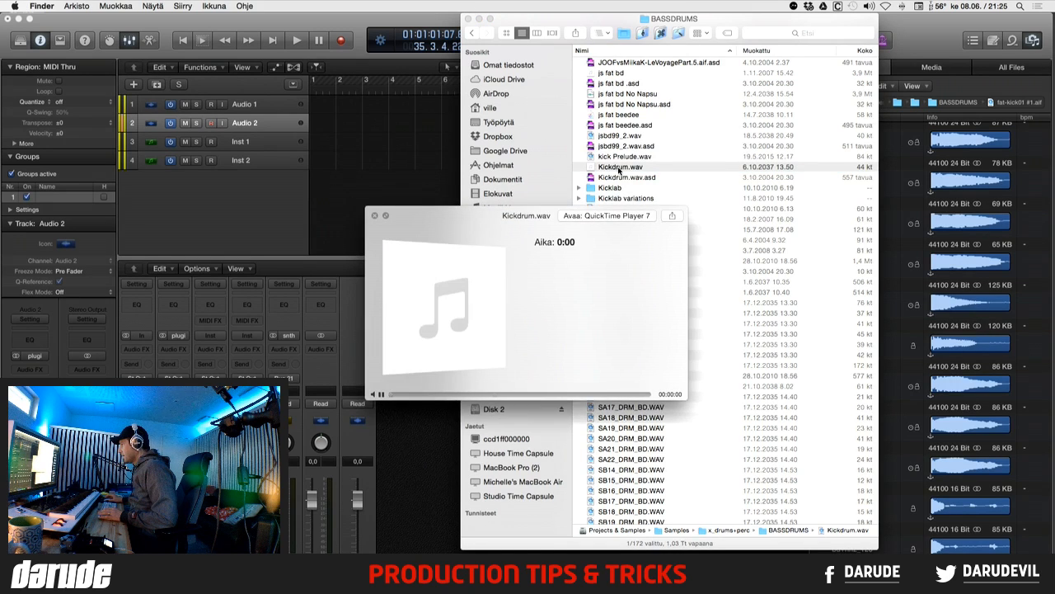
key(space)
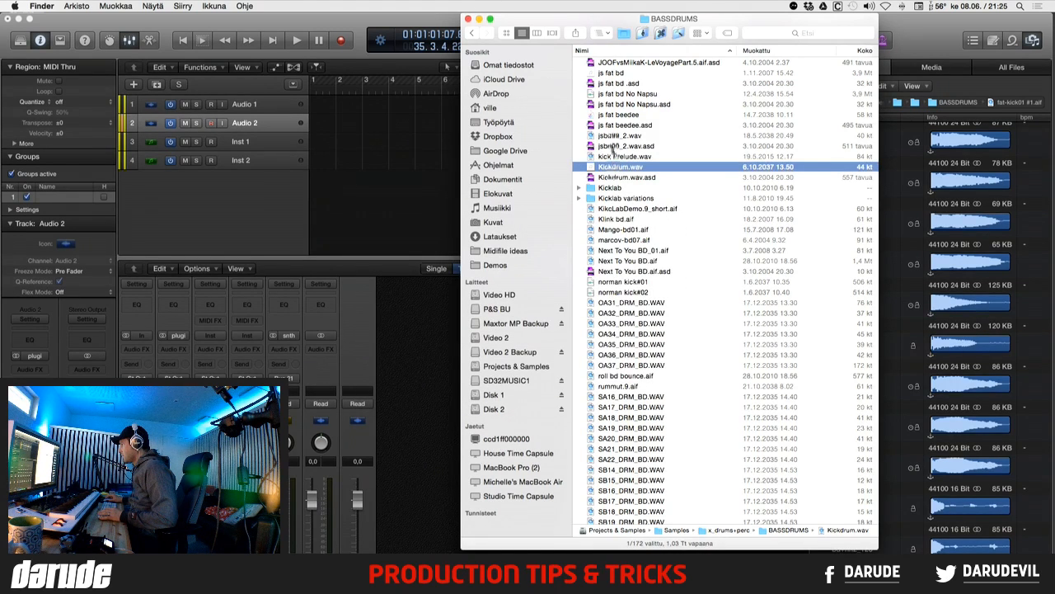
click(614, 136)
key(space)
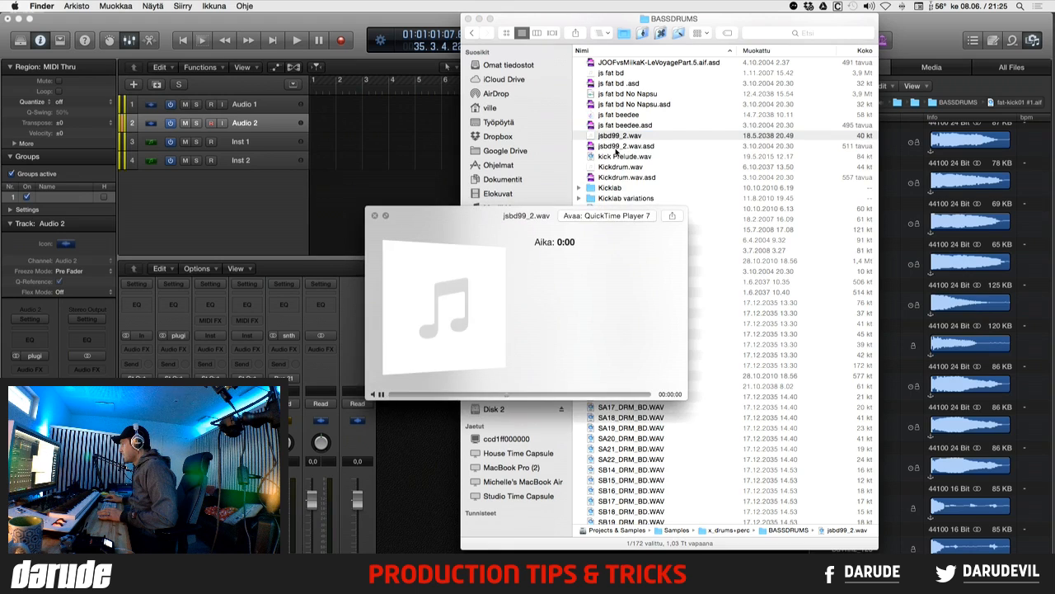
key(space)
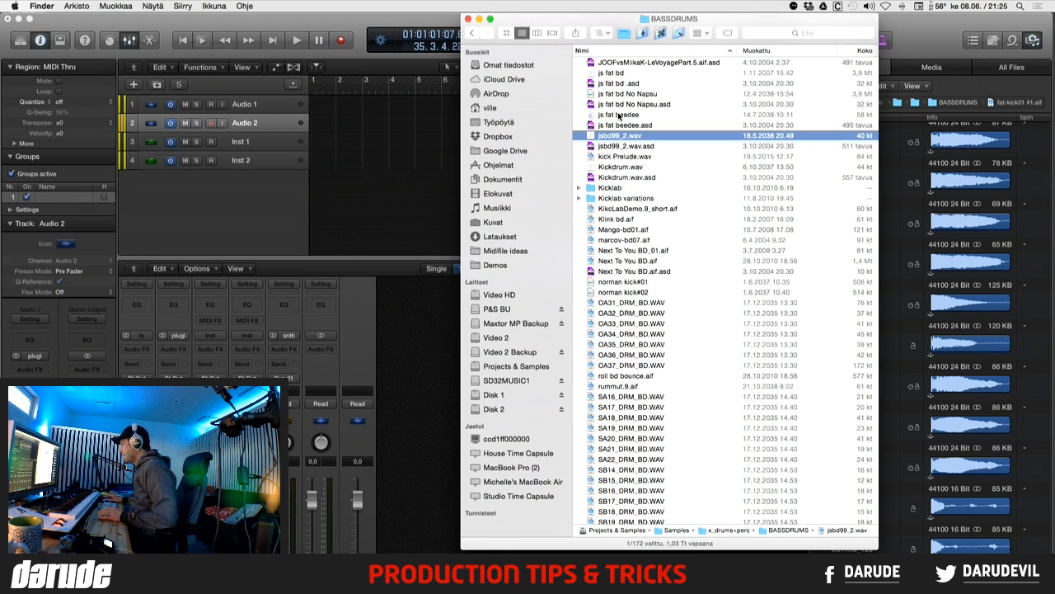
click(617, 168)
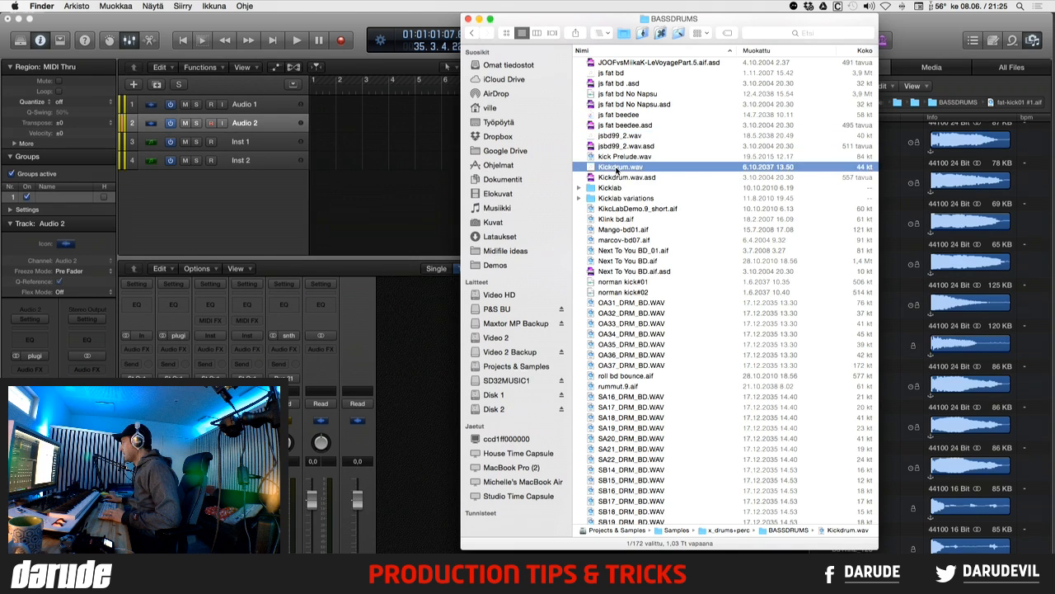
key(space)
key(space)
- Look through the contents of the Kicklab and Kicklab variations folders and collapse both again
click(579, 187)
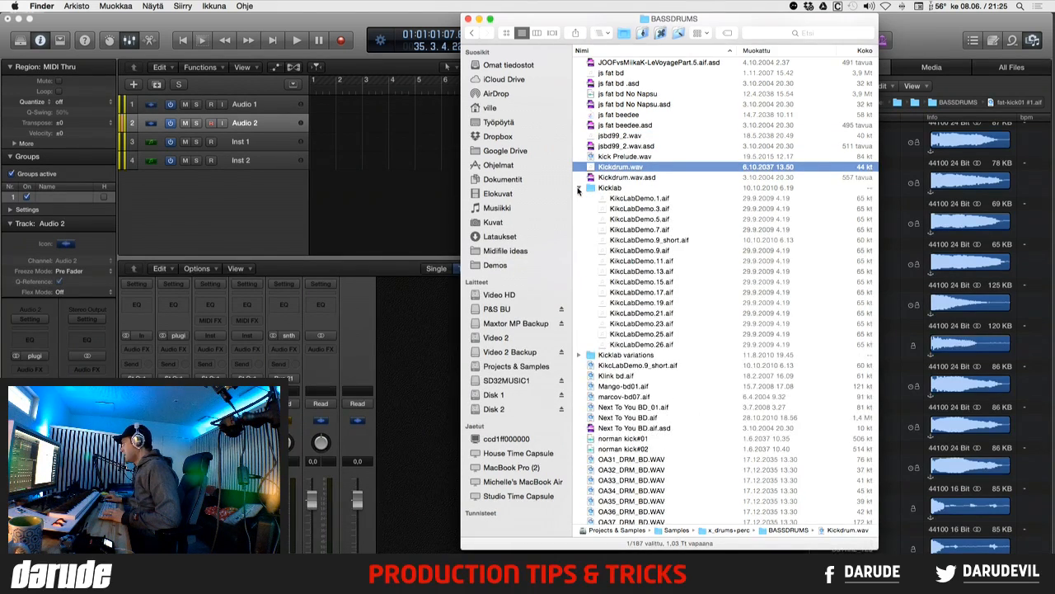
click(579, 188)
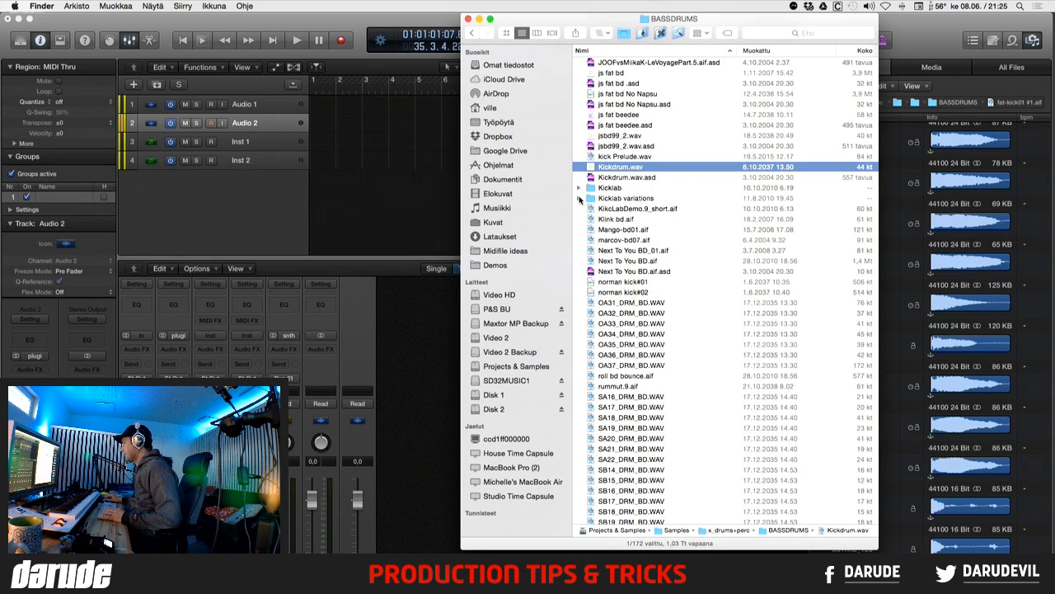
click(580, 198)
click(579, 199)
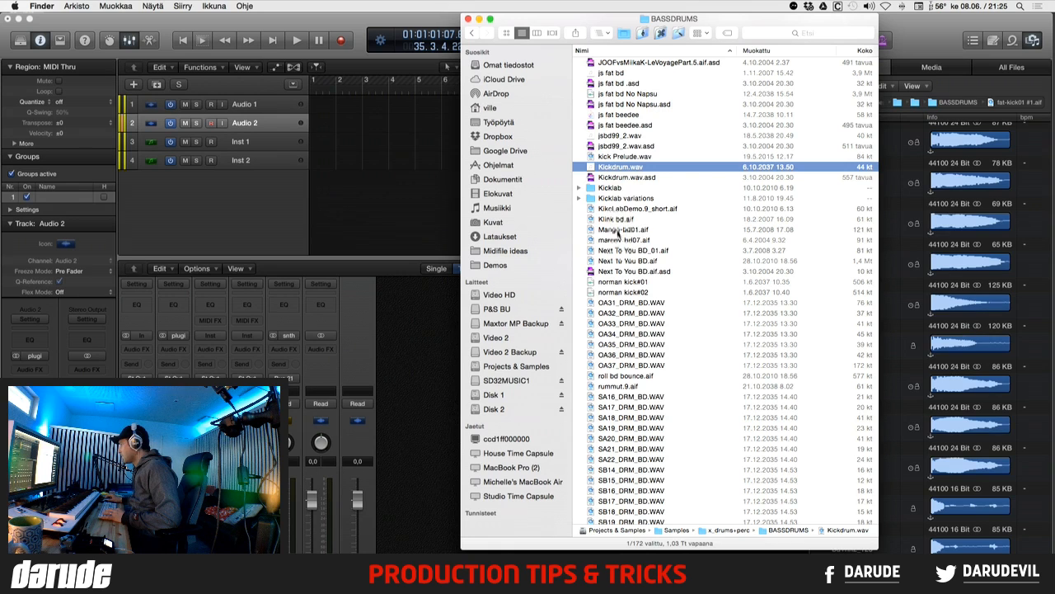
- Audition Mango-bd01.aif and marcov-bd07.aif and add both samples to the project's audio files
click(613, 230)
key(space)
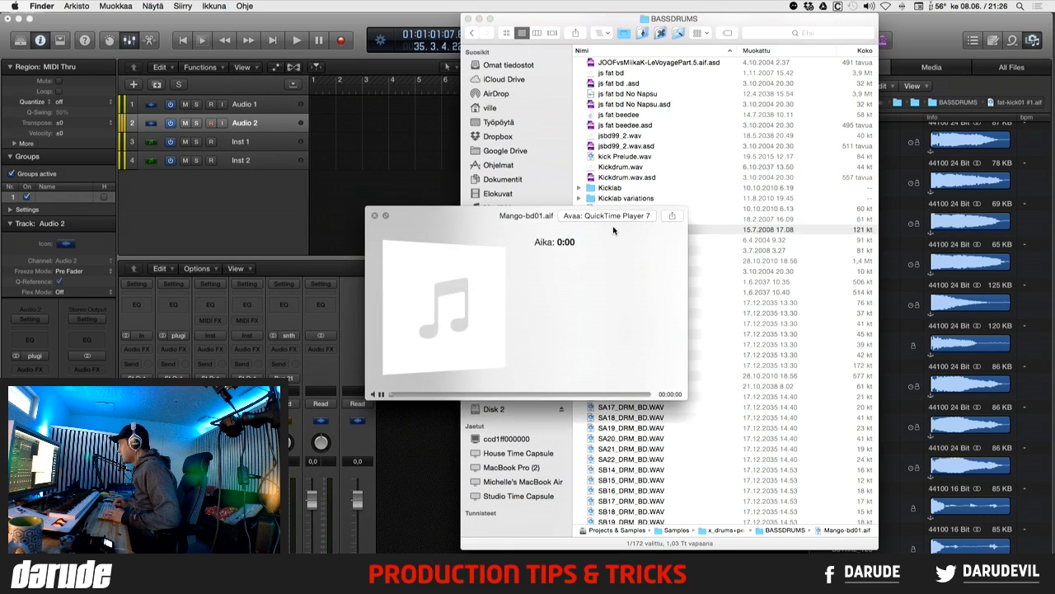
key(Down)
key(space)
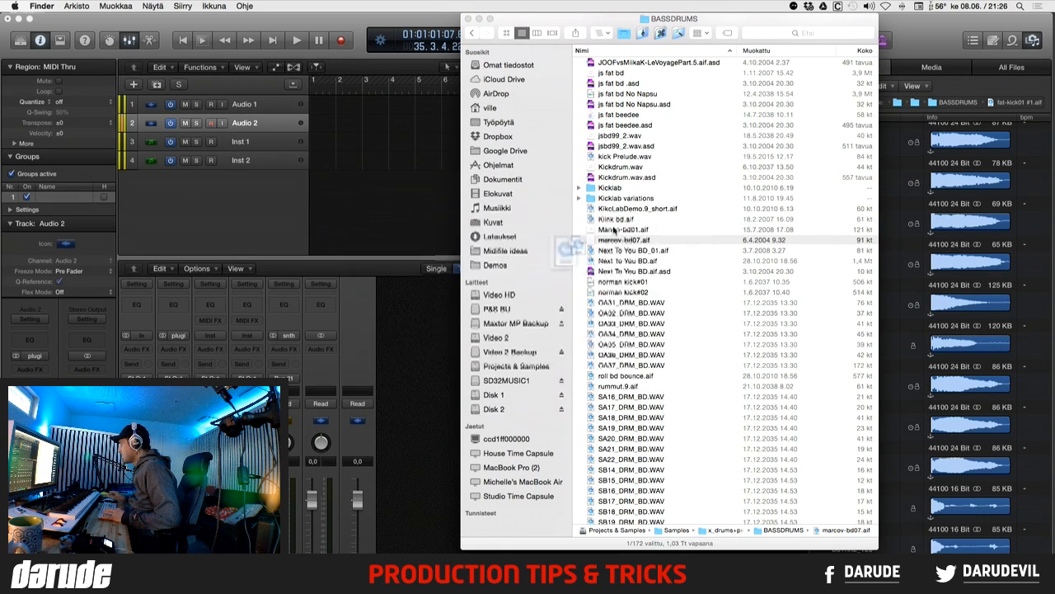
key(shift+Up)
drag(613, 230, 963, 545)
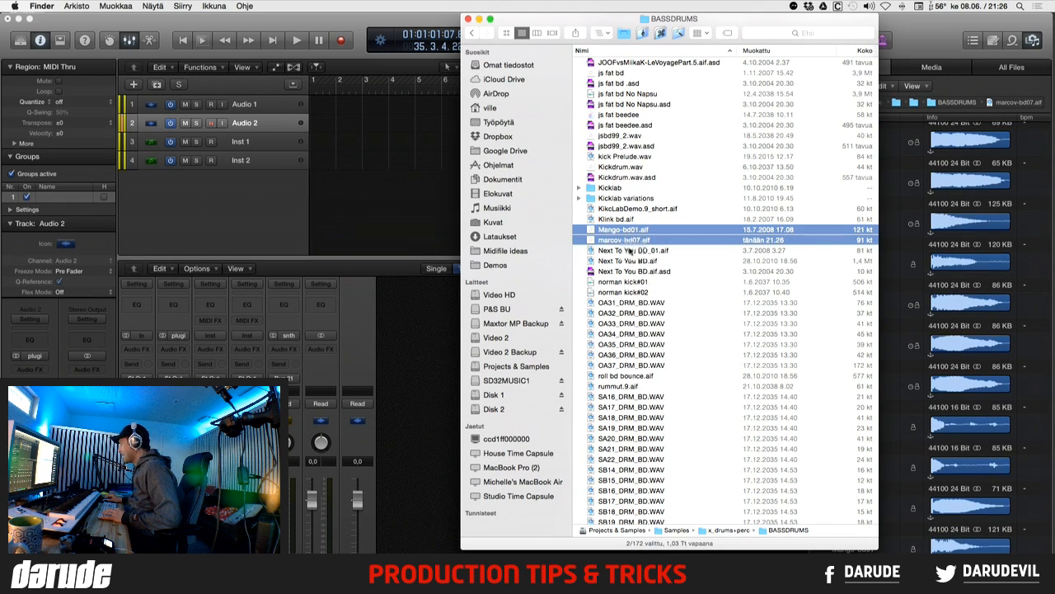
- Add Next To You BD_01.aif and Next To You BD.aif to the project's audio files
click(625, 251)
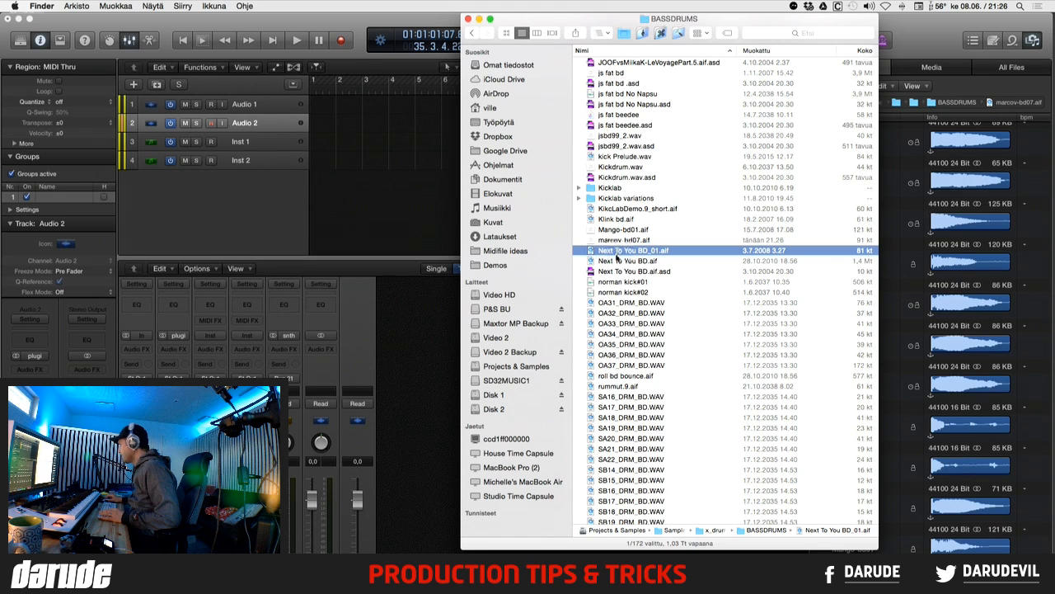
shift+click(617, 261)
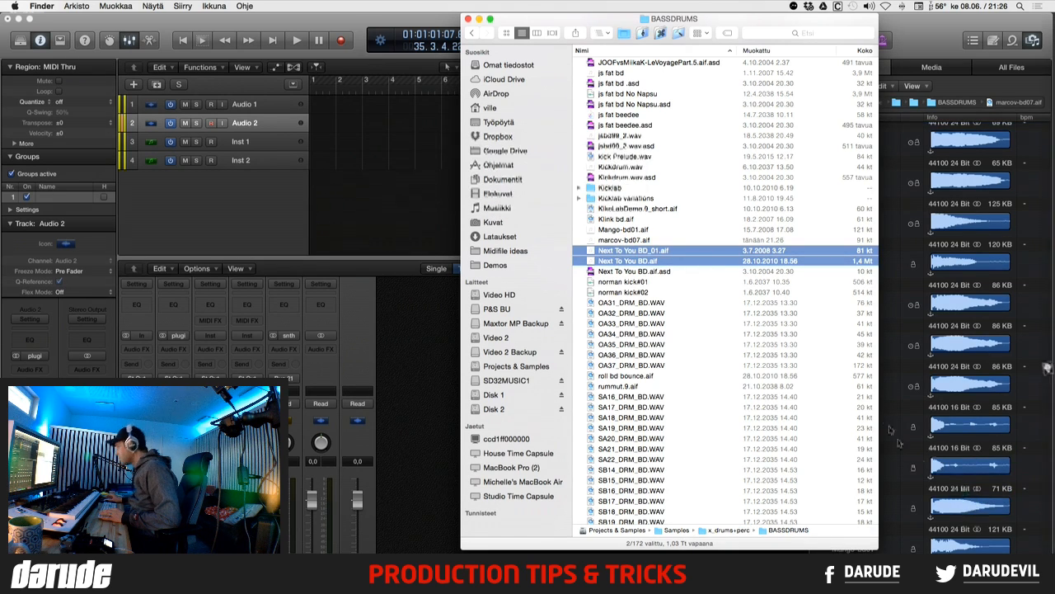
click(629, 283)
- Add OA31_DRM_BD.WAV, OA33_DRM_BD.WAV, roll bd bounce.aif and rummut.9.aif from the BASSDRUMS folder to the project's audio files
click(615, 304)
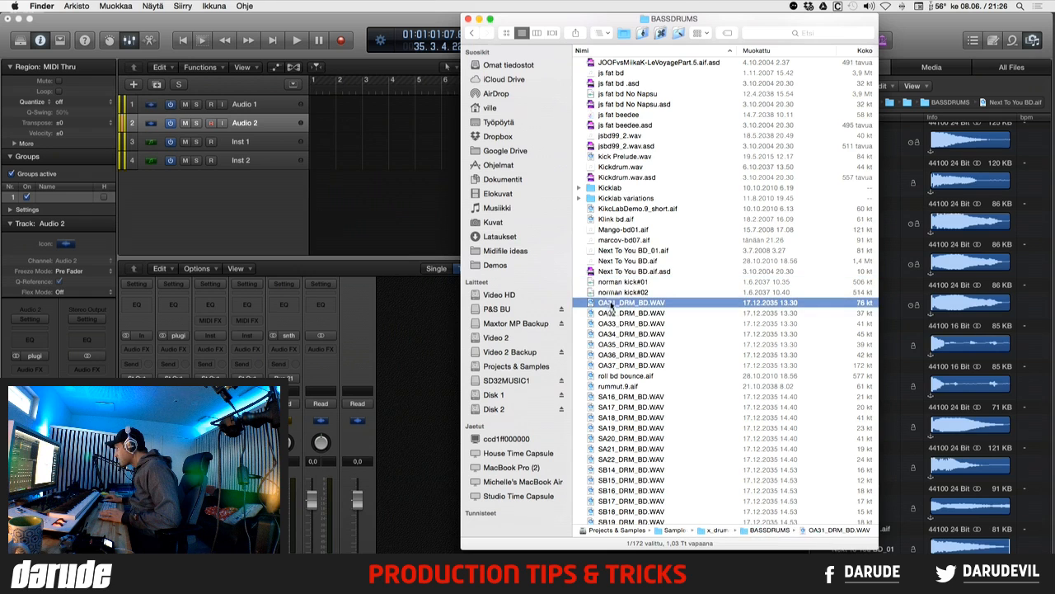
super+click(615, 324)
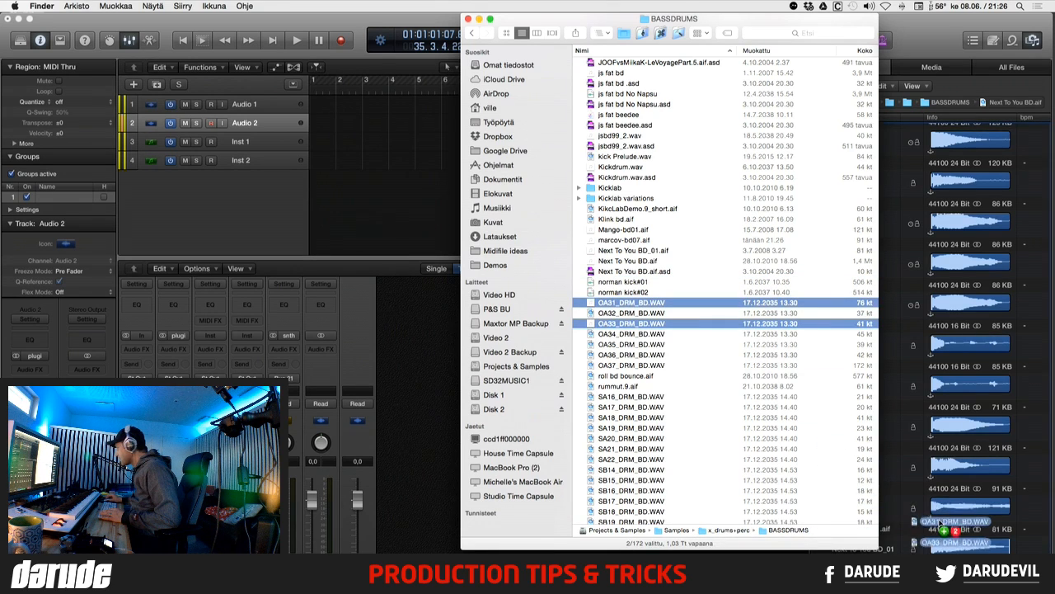
click(615, 376)
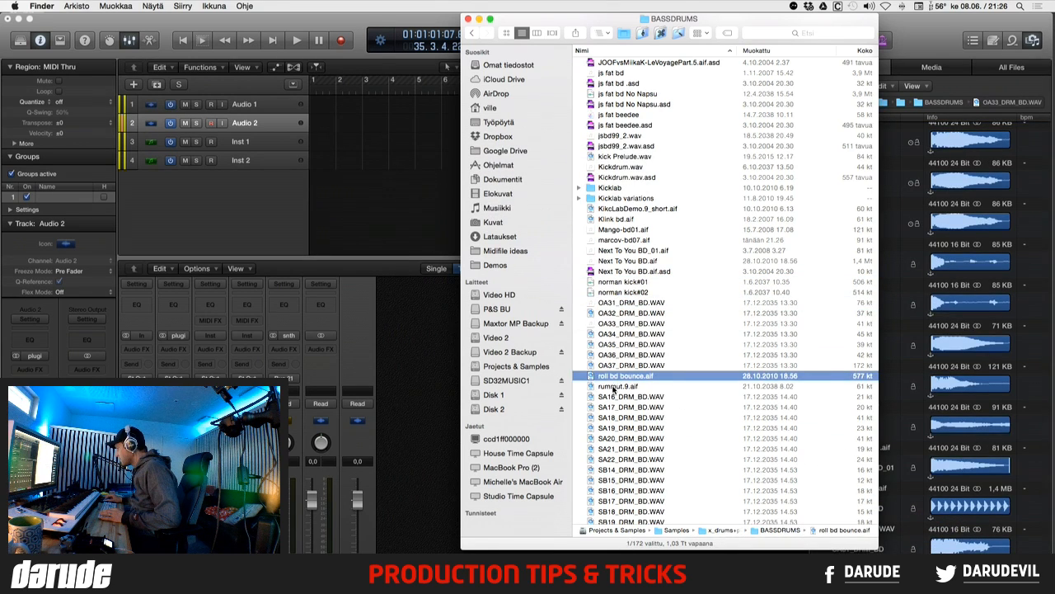
super+click(613, 387)
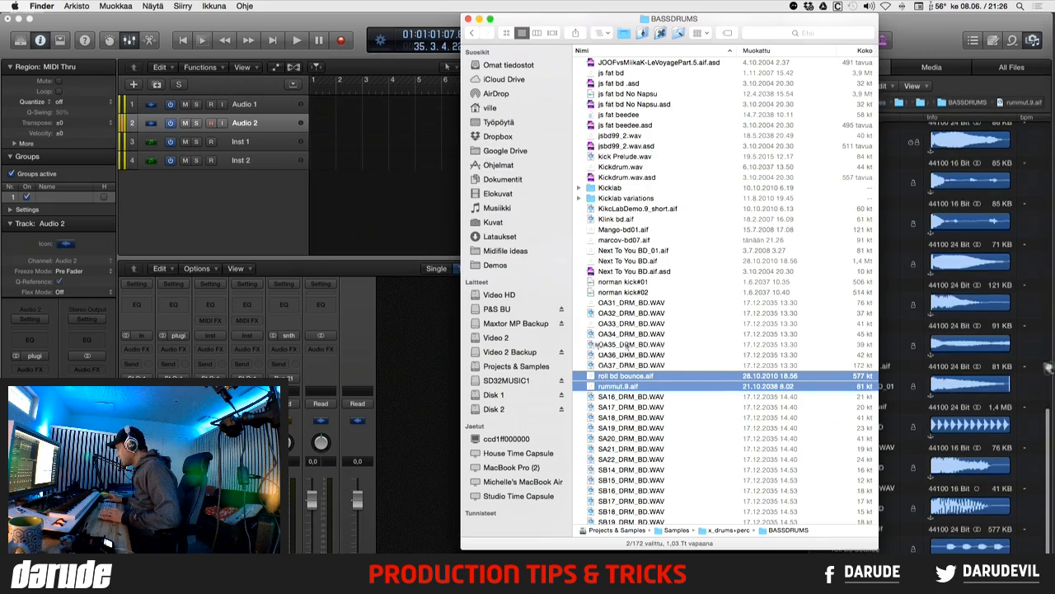
- Add Spectro Kick.WAV and Stars bd+sat6dB.aif to the project's audio files
scroll(632, 354, down, 10)
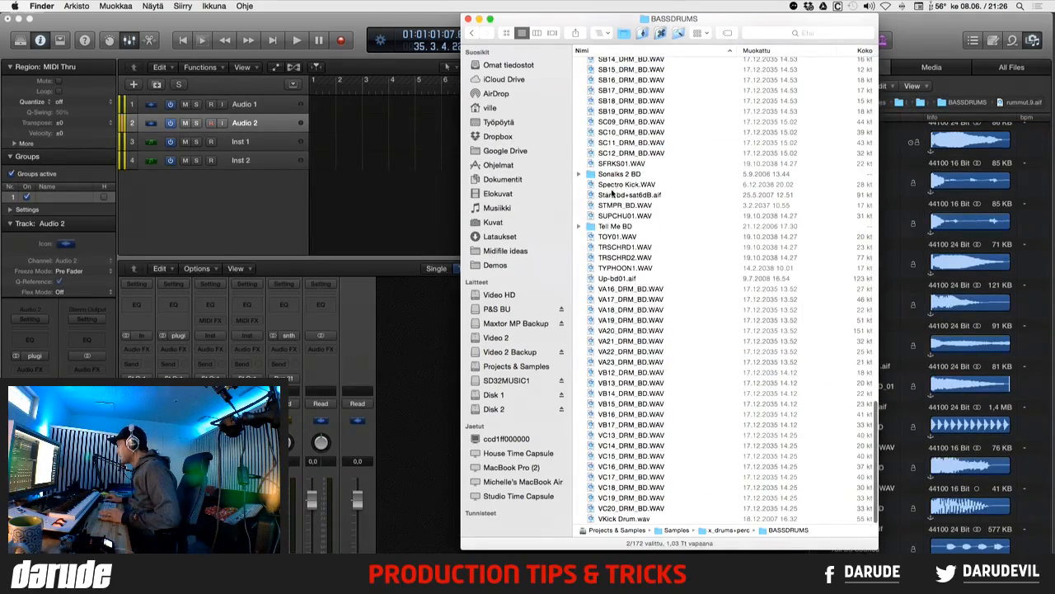
click(613, 187)
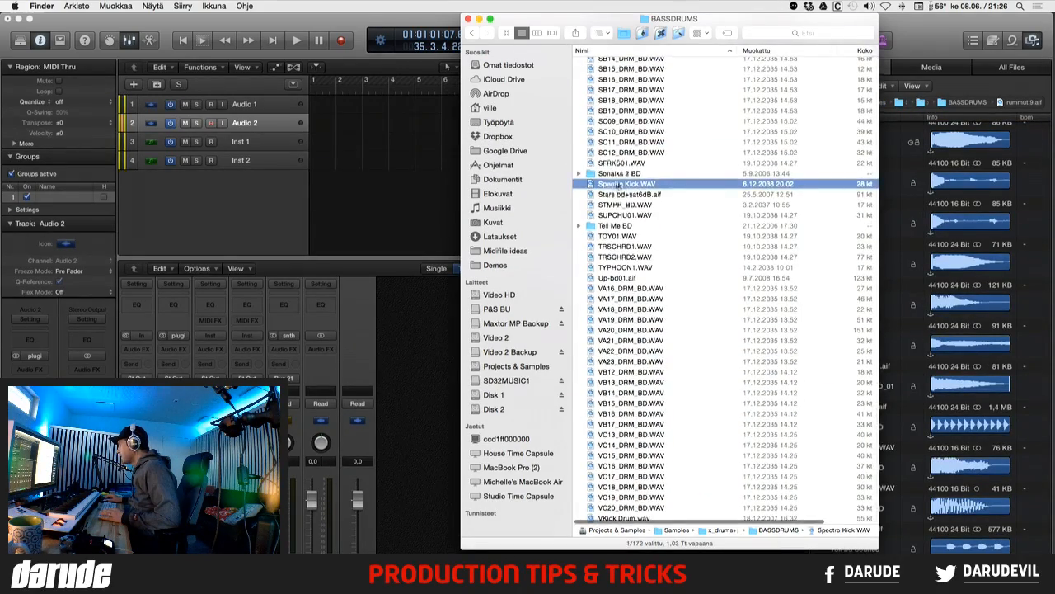
drag(620, 186, 943, 497)
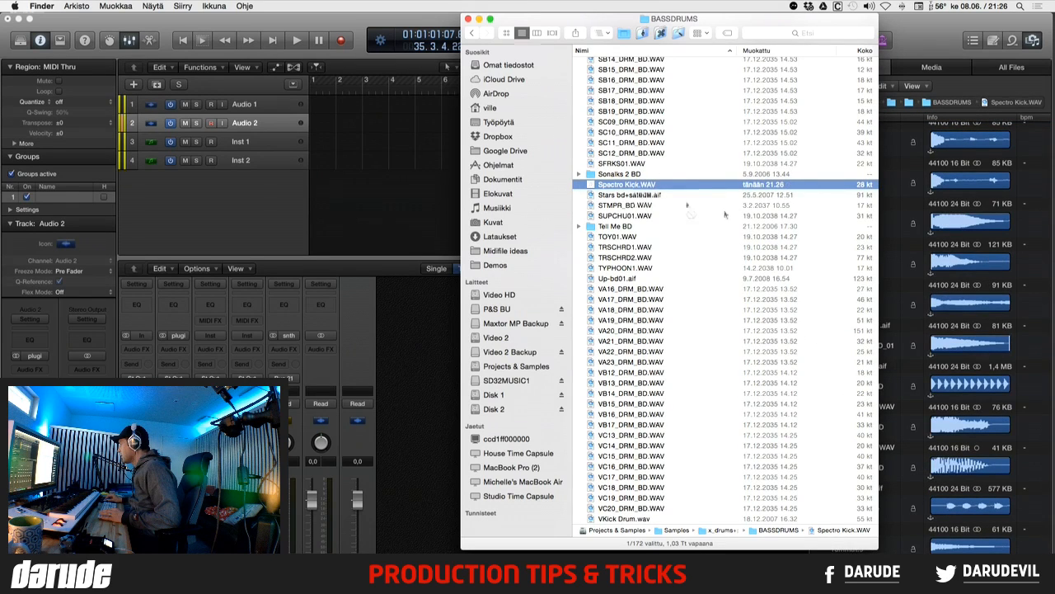
drag(628, 185, 925, 402)
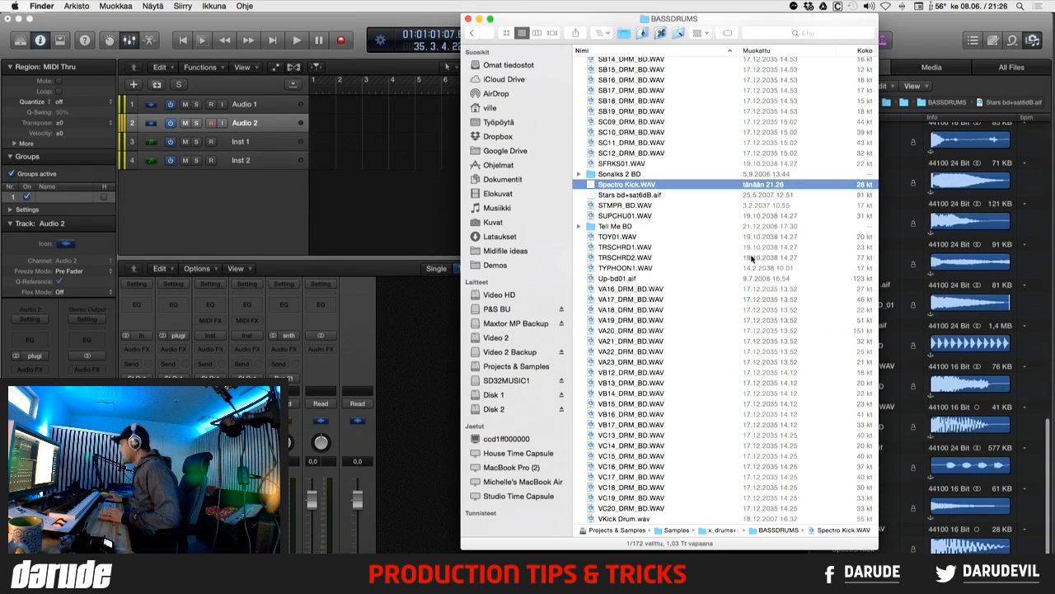
- Add bds01.aif from the Tell Me BD folder to the project's audio files and collapse the folder
click(579, 226)
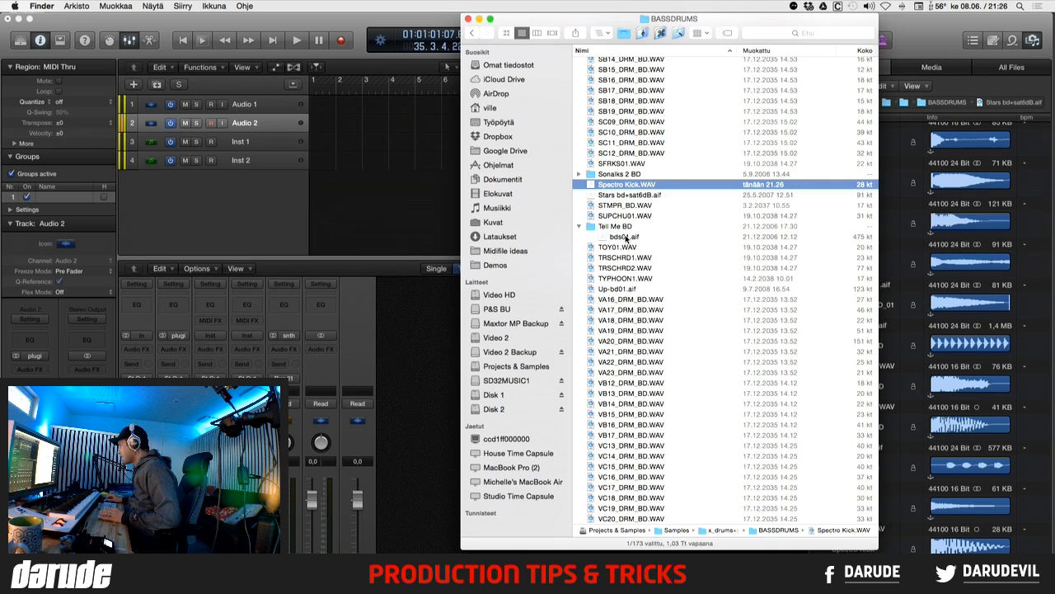
drag(626, 238, 893, 396)
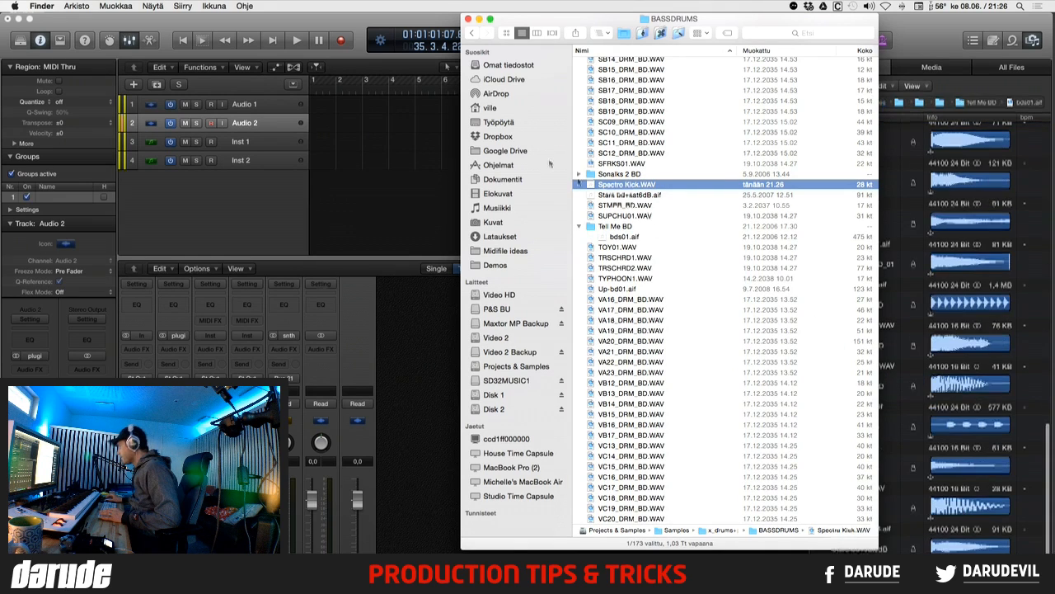
click(579, 227)
- Add Up-bd01.aif and VKick Drum.wav to the project's audio files
drag(620, 279, 995, 441)
scroll(642, 495, down, 2)
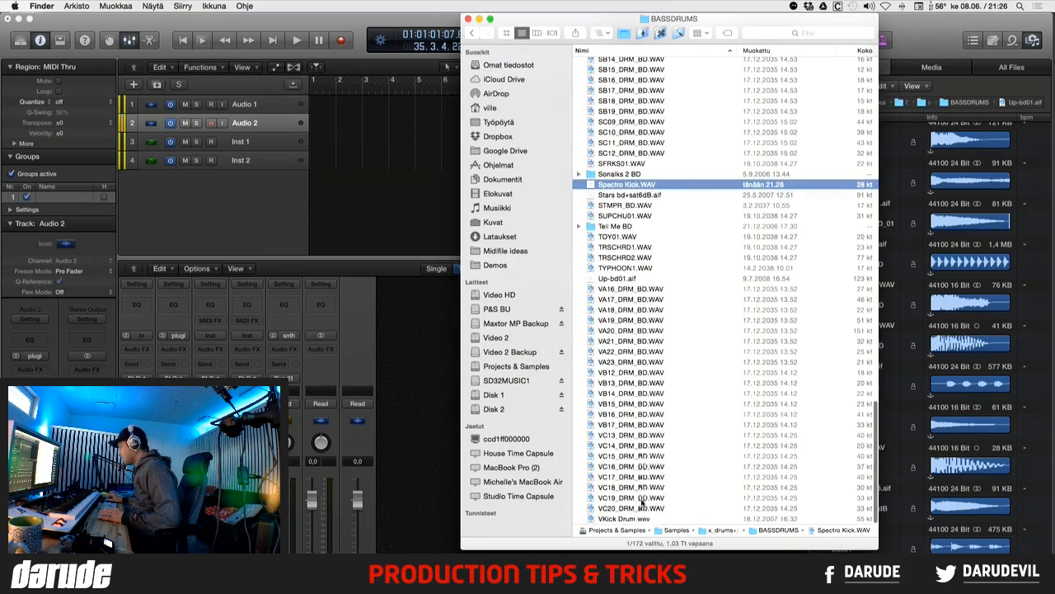
drag(629, 518, 957, 513)
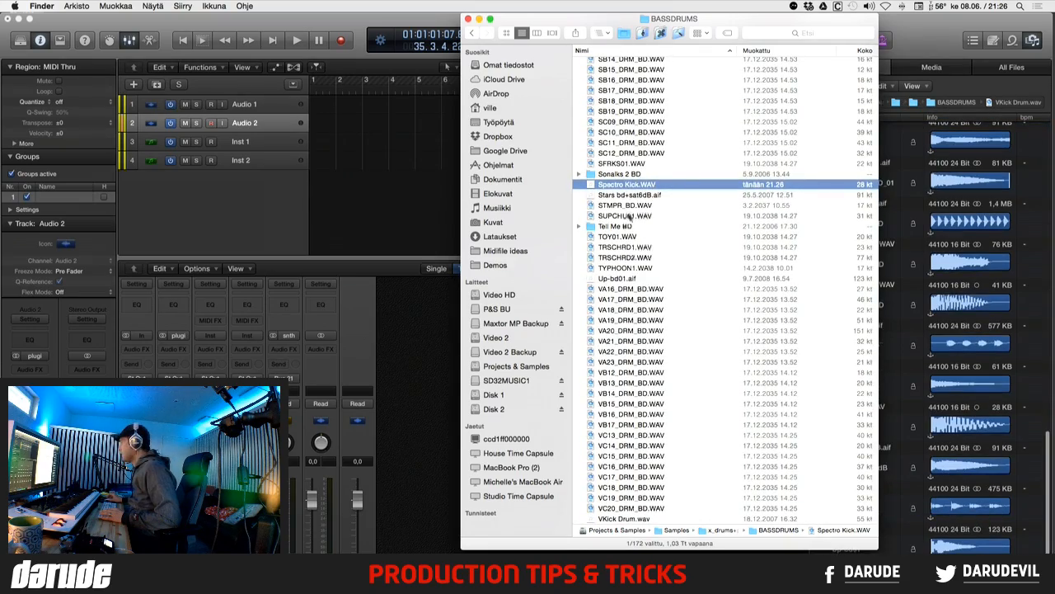
- Place botn bd.aif and main bd.aif from the 2 X Hessu BD folder at bar 1, using the existing audio tracks
scroll(628, 217, up, 20)
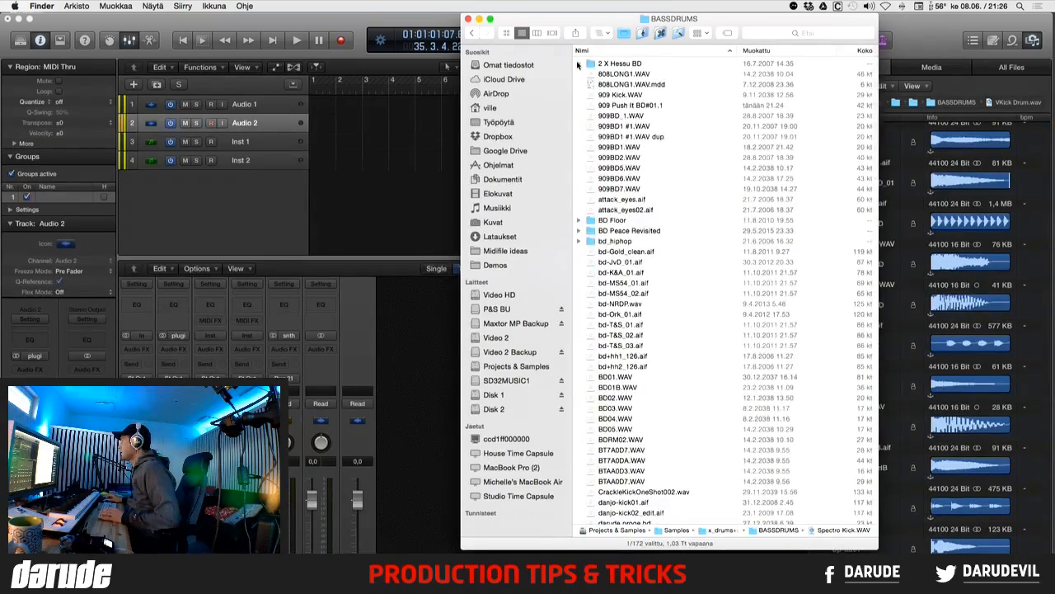
click(578, 64)
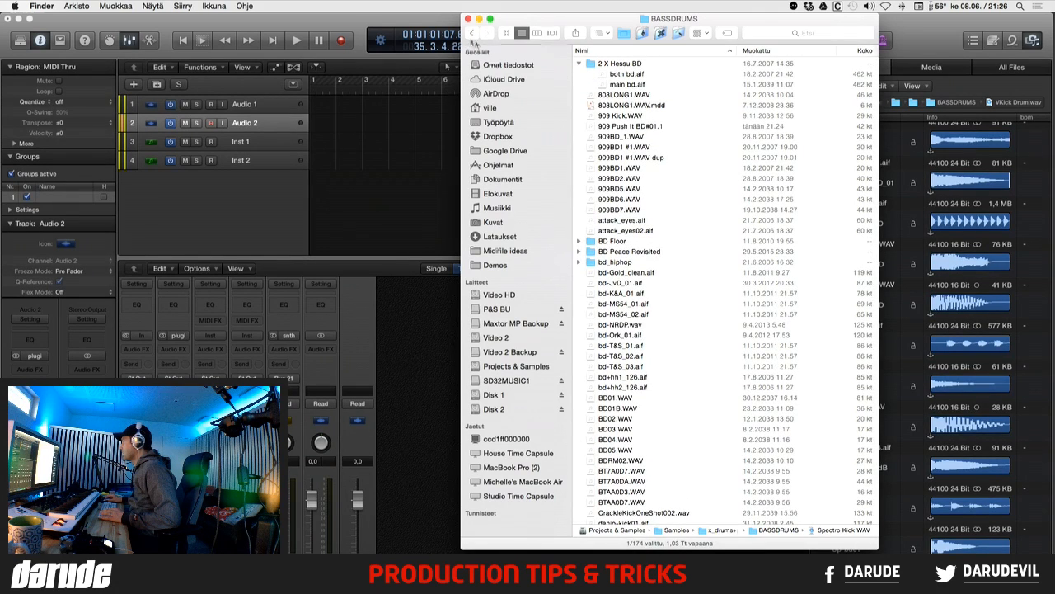
click(629, 85)
shift+click(627, 73)
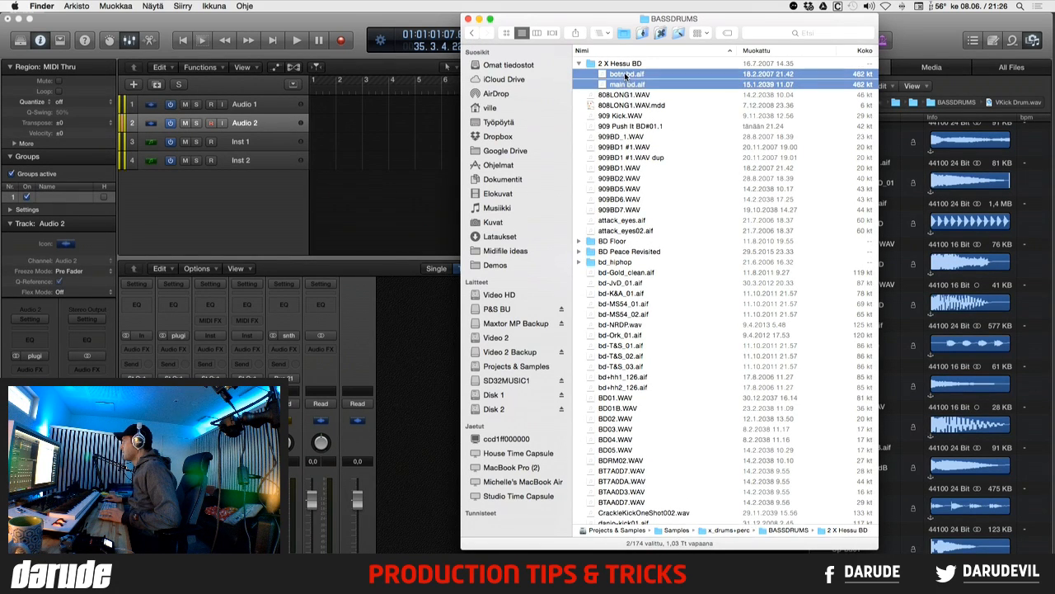
drag(627, 73, 327, 105)
drag(324, 102, 324, 103)
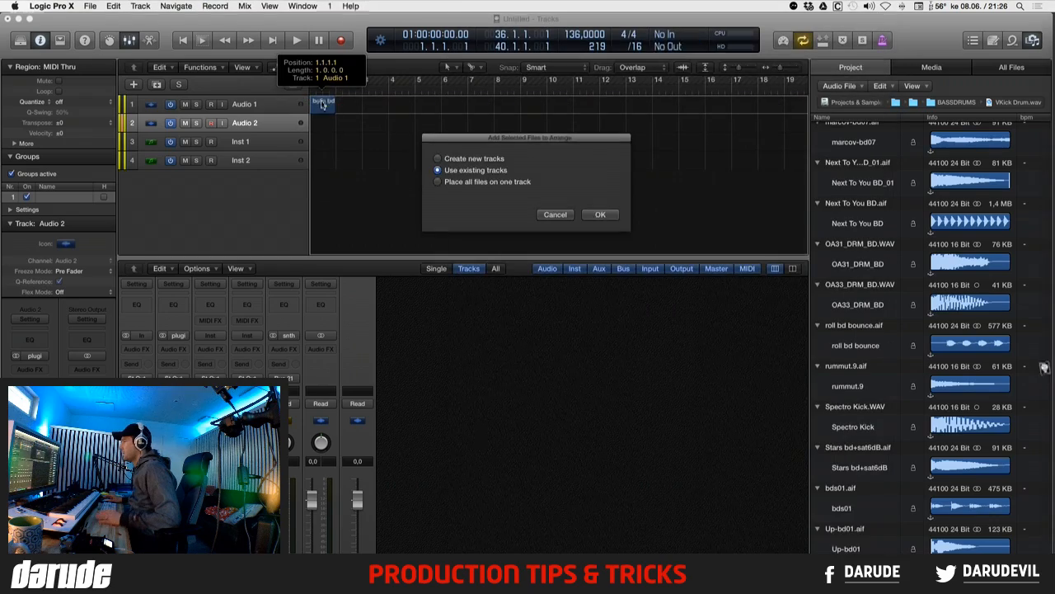
click(602, 214)
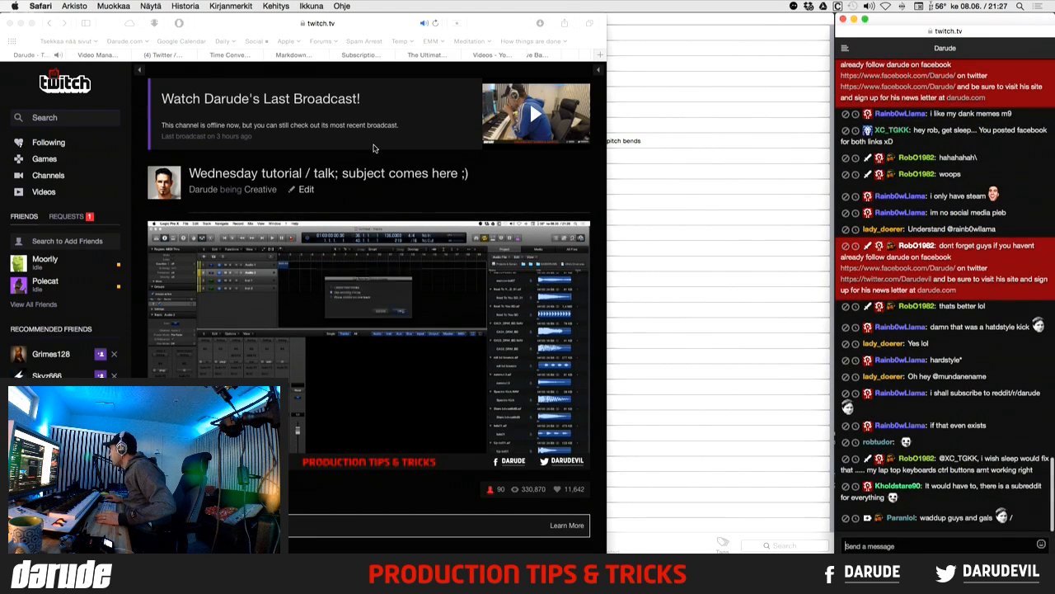
- Read back through the earlier Twitch chat messages and return to Logic Pro
scroll(855, 244, up, 10)
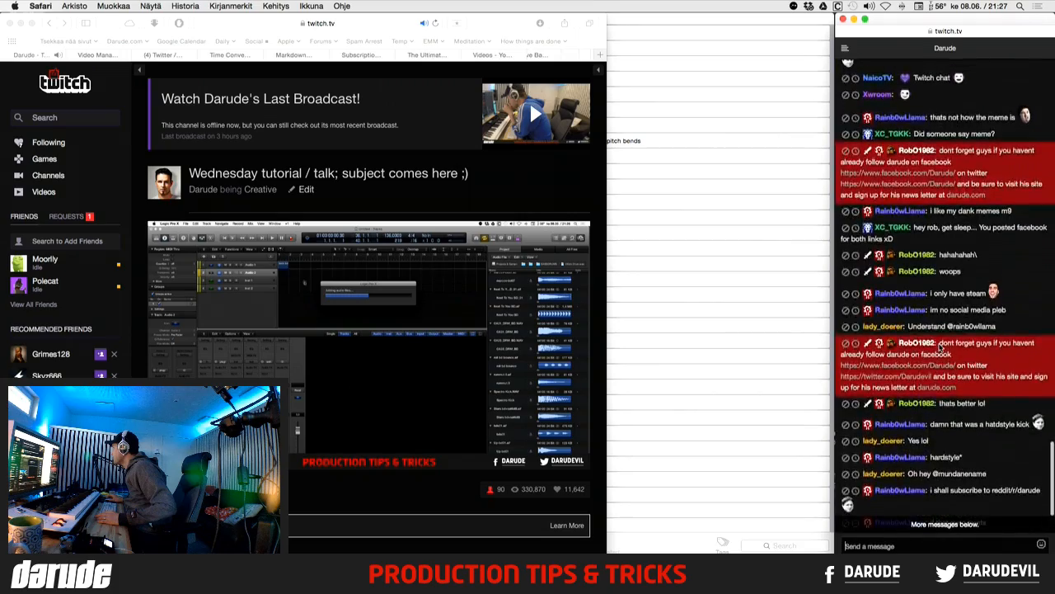
scroll(939, 344, up, 5)
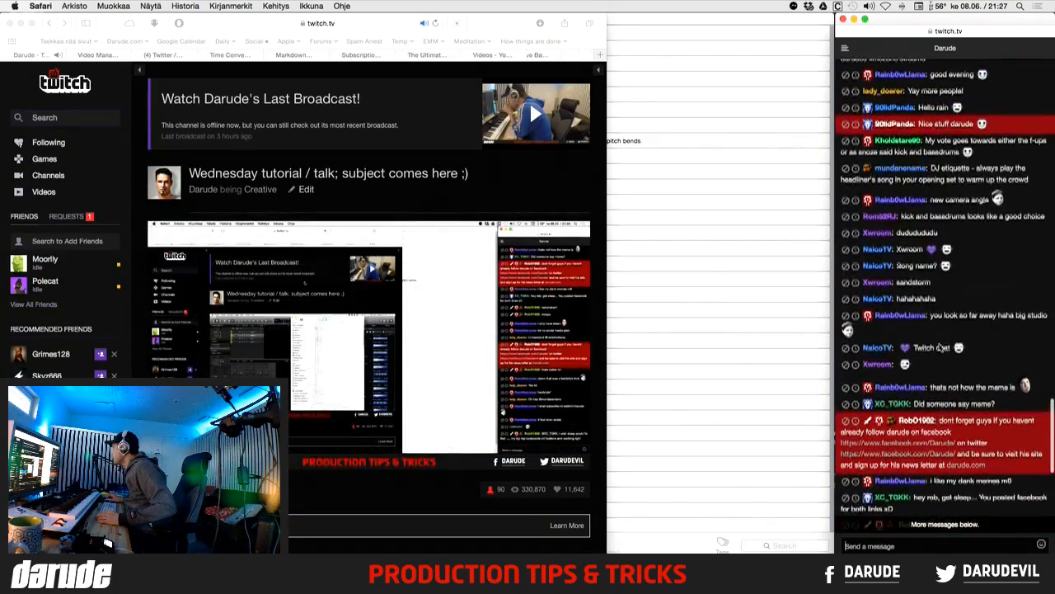
key(super+Tab)
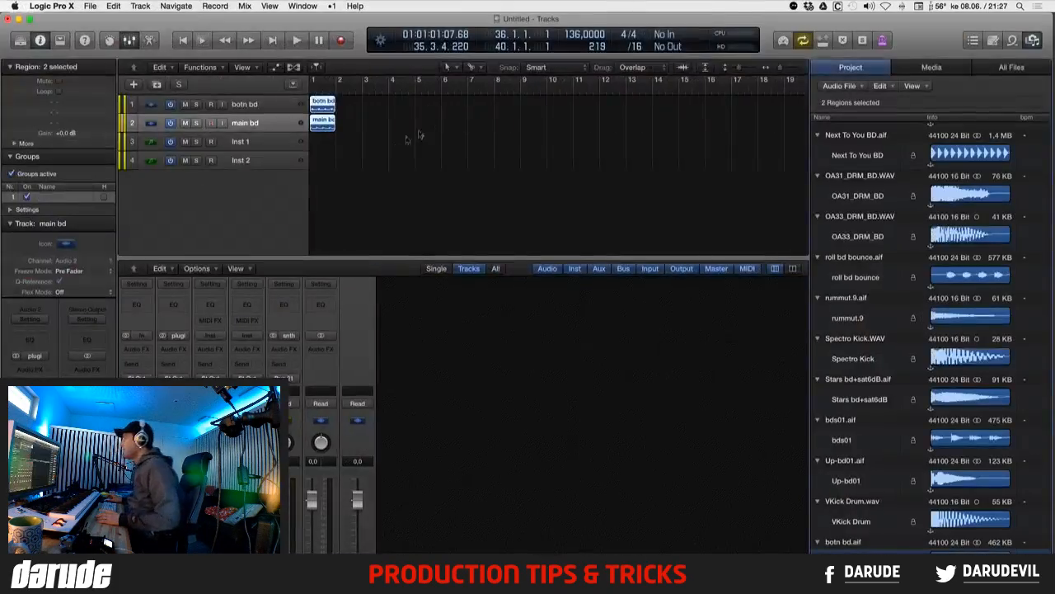
- Hide the mixer, fit the two bass drum regions in view and set the project tempo to 138
key(z)
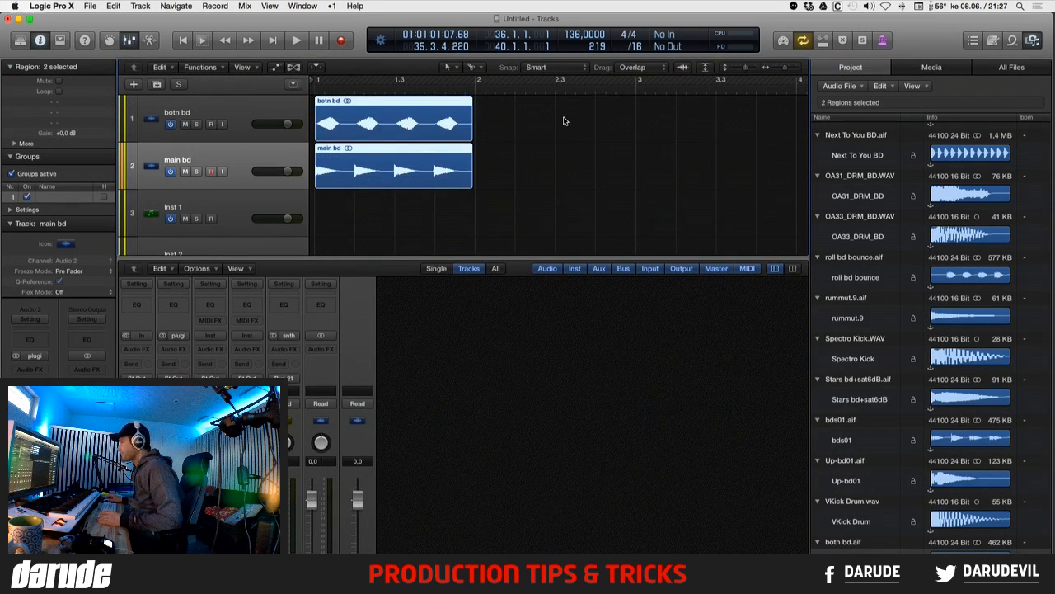
drag(564, 121, 290, 224)
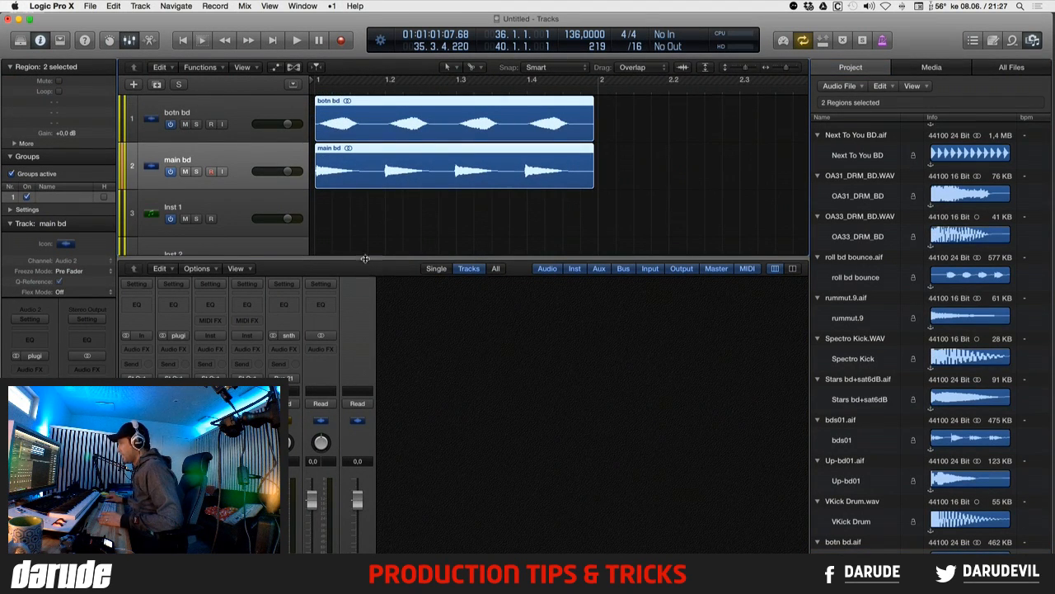
key(x)
key(z)
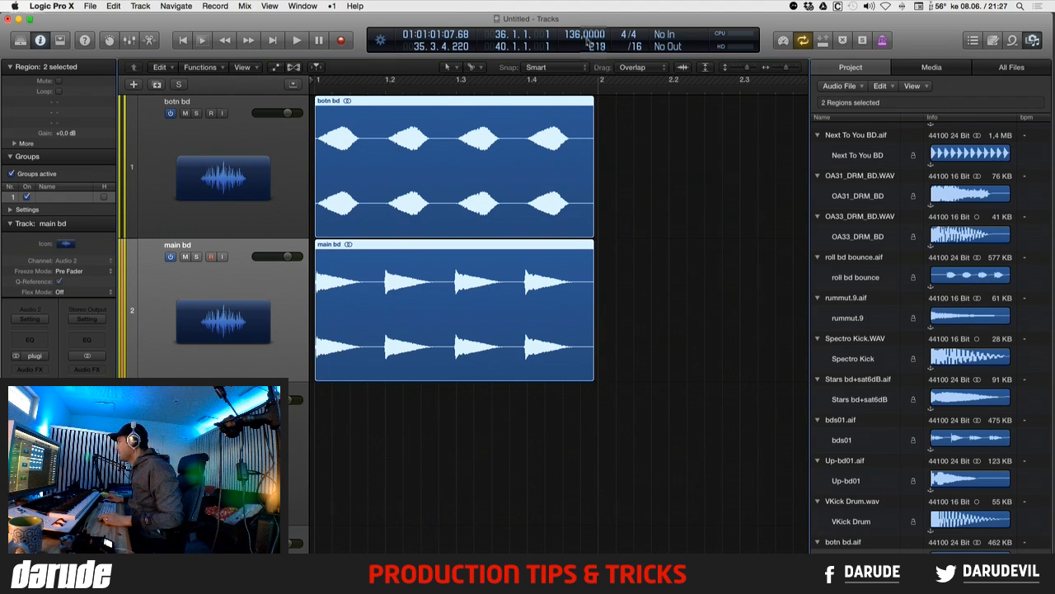
drag(575, 35, 574, 31)
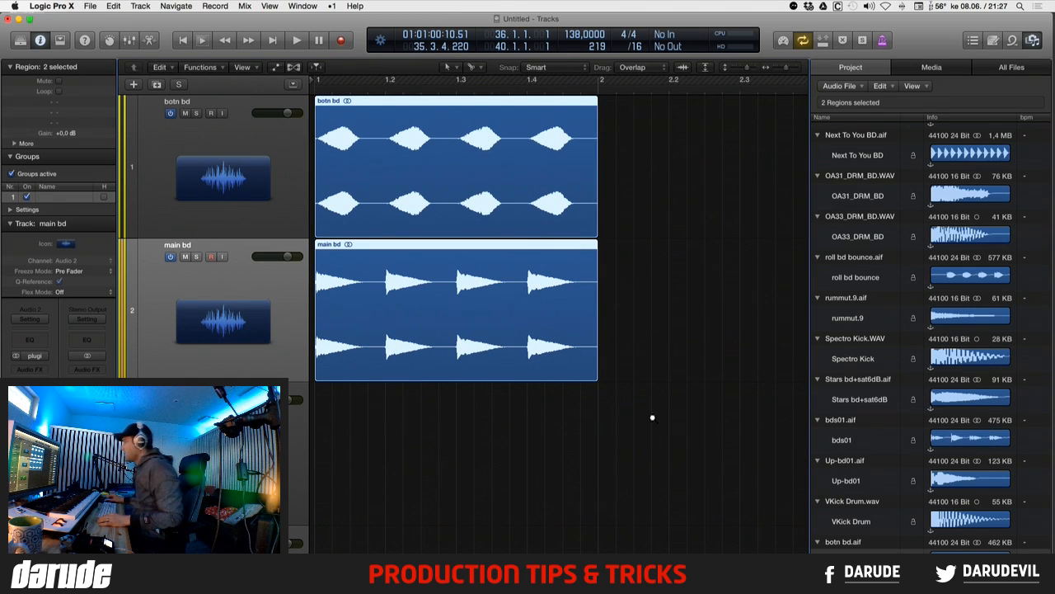
- Examine the starting waveforms of the botn bd and main bd regions up close
drag(653, 417, 312, 86)
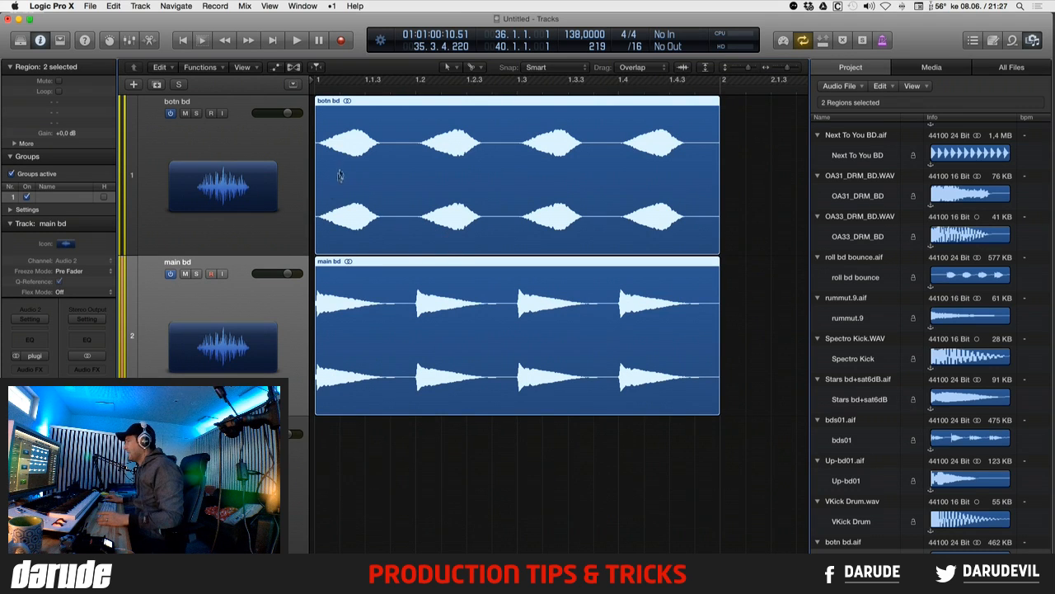
drag(371, 189, 286, 346)
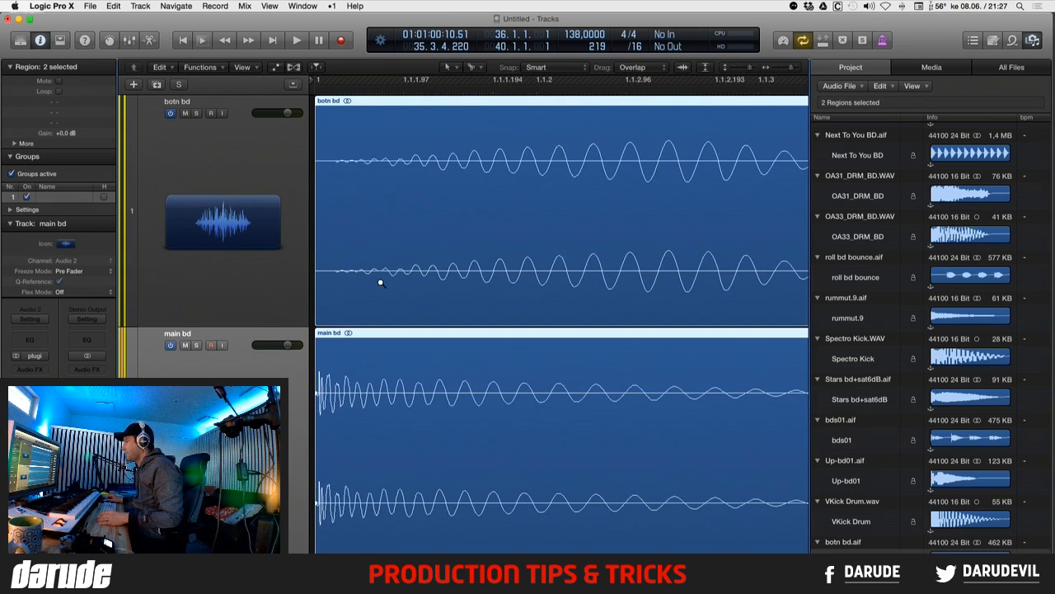
click(380, 283)
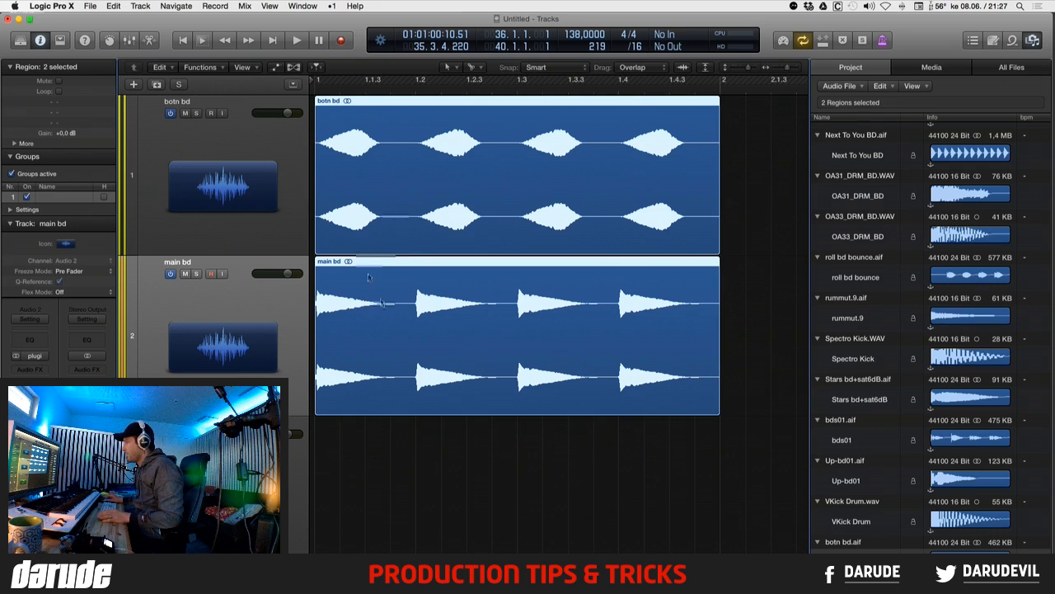
- Set the cycle range to bar 1 and play the botn bd and main bd regions together in a loop
key(space)
key(space)
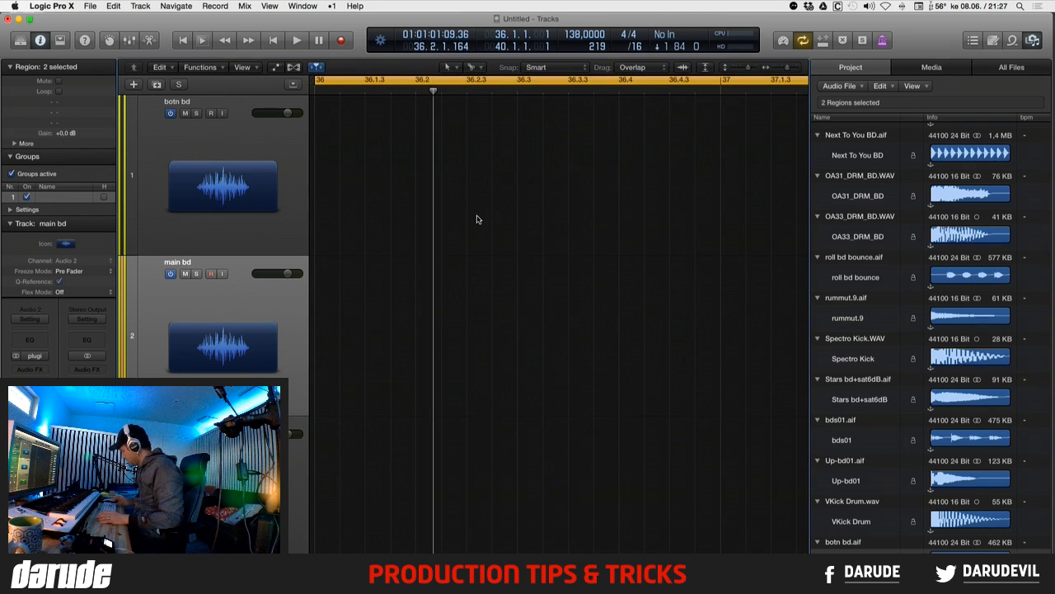
key(z)
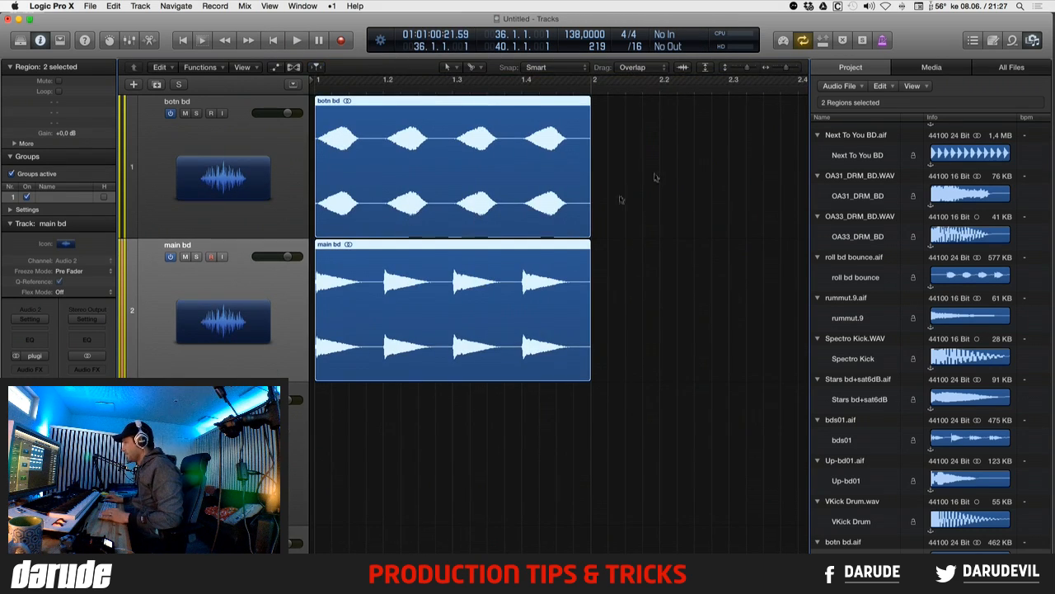
key(space)
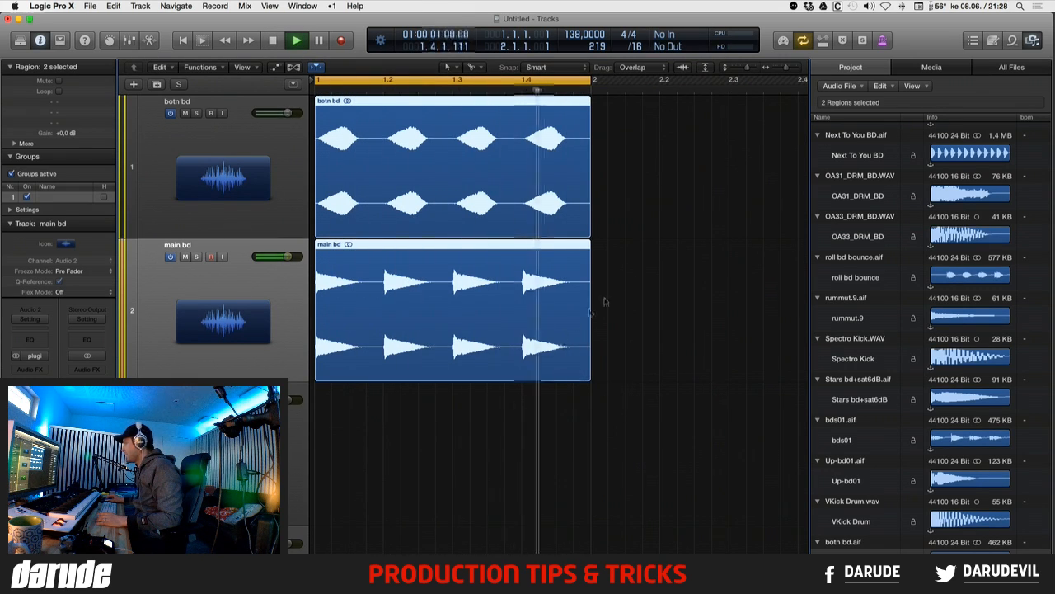
- Move the main bd track above the botn bd track, stop playback and switch the botn bd track off
drag(239, 280, 239, 145)
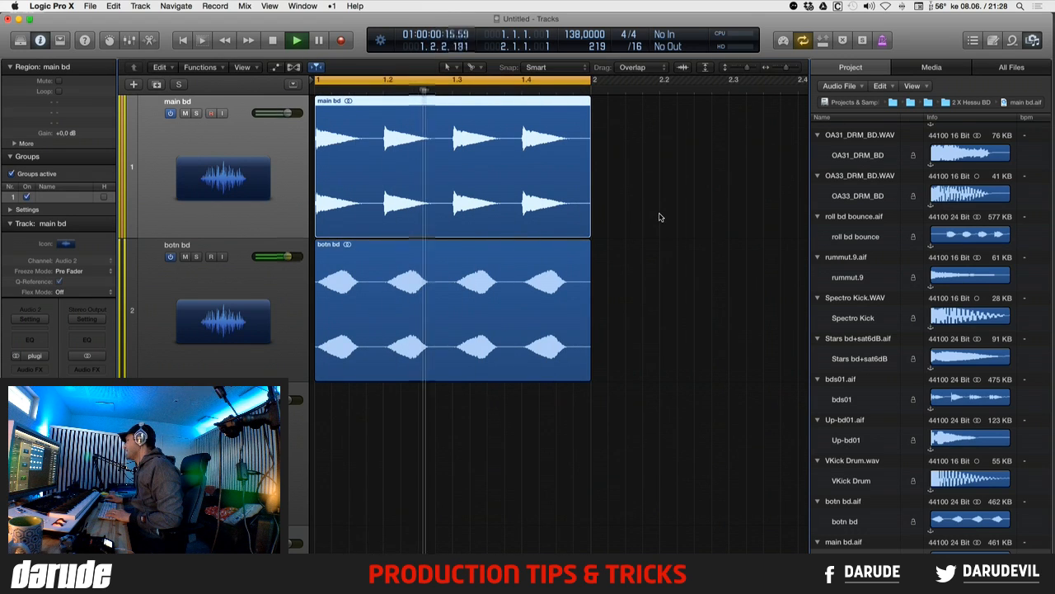
key(space)
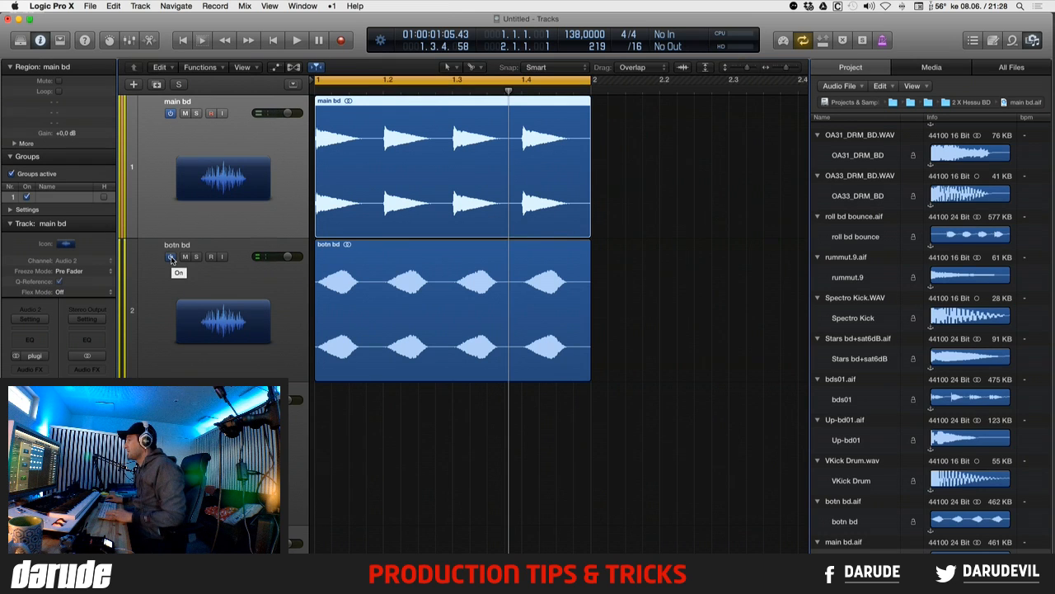
click(170, 257)
- Play the main bd region on its own in the loop while viewing its waveform enlarged
key(space)
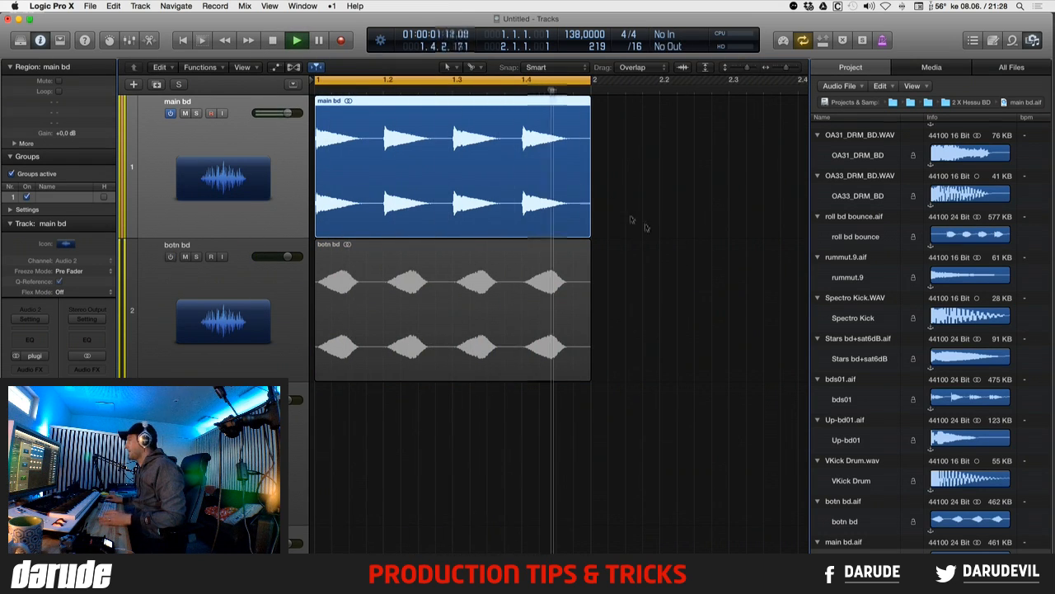
drag(647, 259, 318, 97)
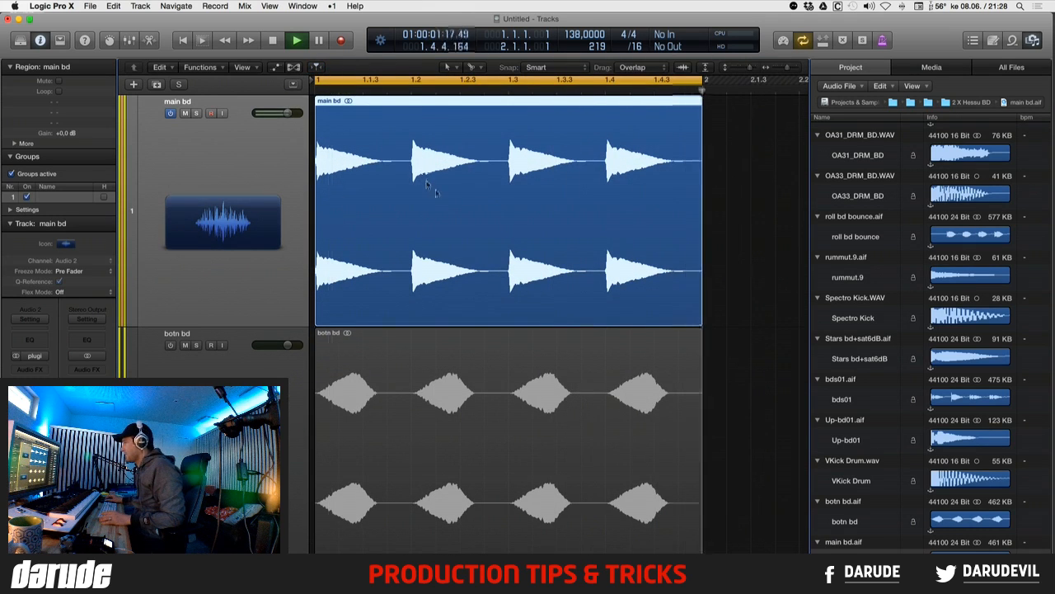
key(space)
key(space)
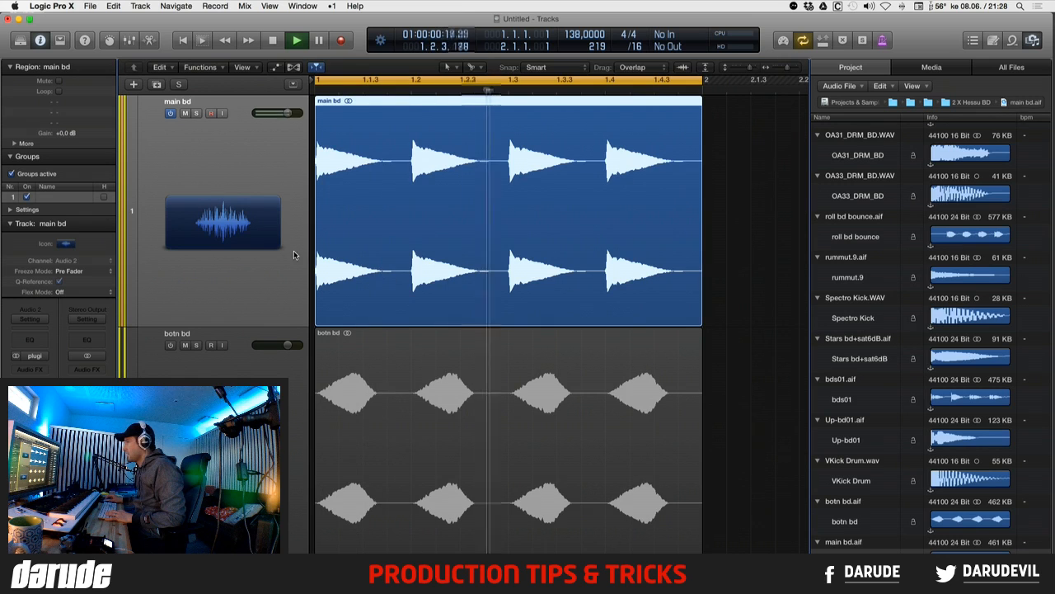
- Insert the VolumeShaper4 plug-in on the Stereo Output channel and move its window away from the track headers
click(86, 355)
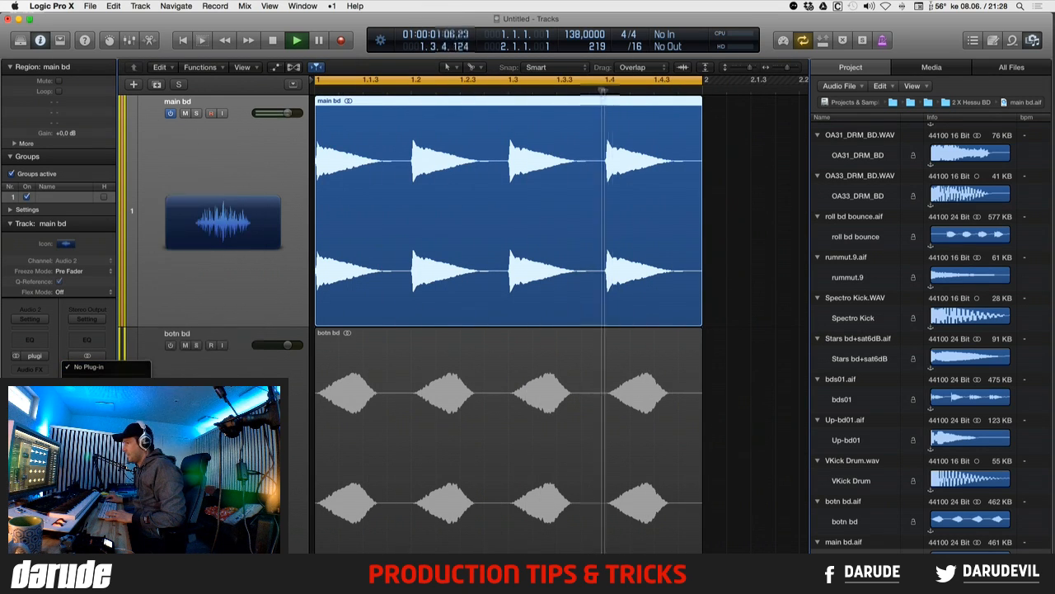
mouse_move(103, 510)
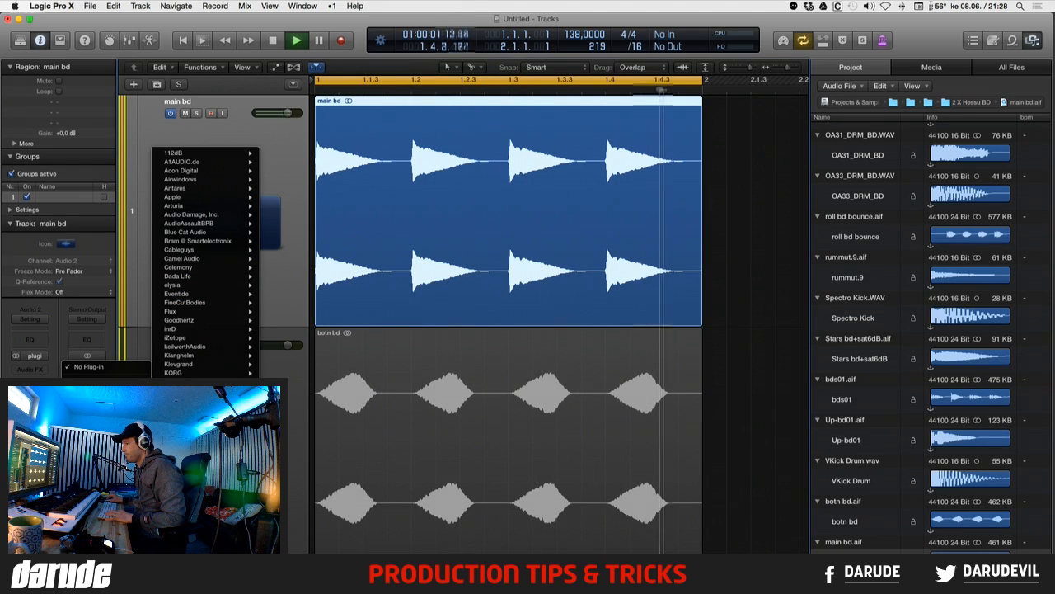
mouse_move(231, 249)
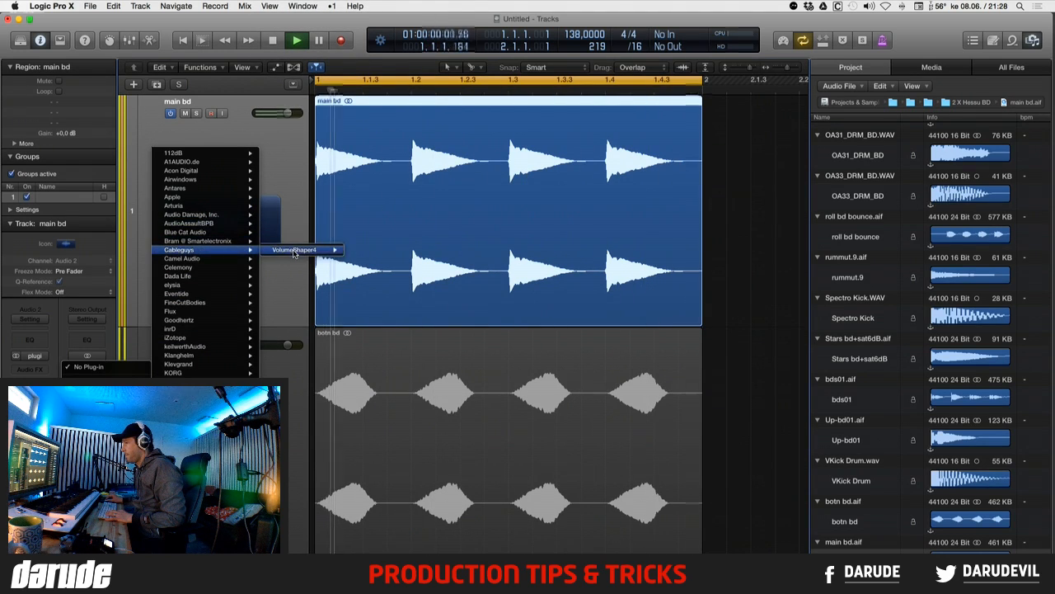
mouse_move(314, 249)
click(368, 251)
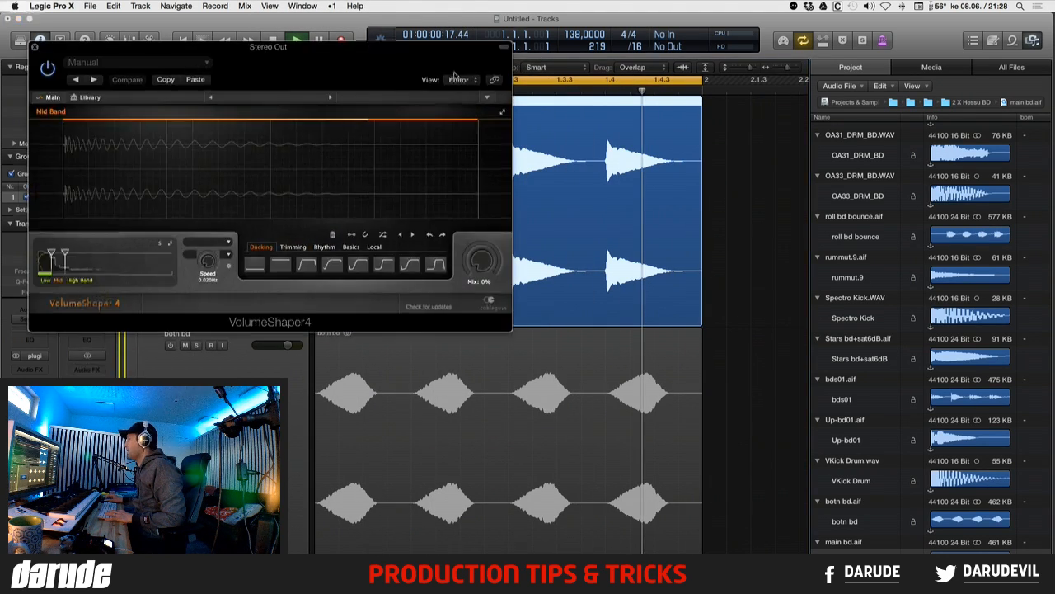
drag(349, 55, 896, 4)
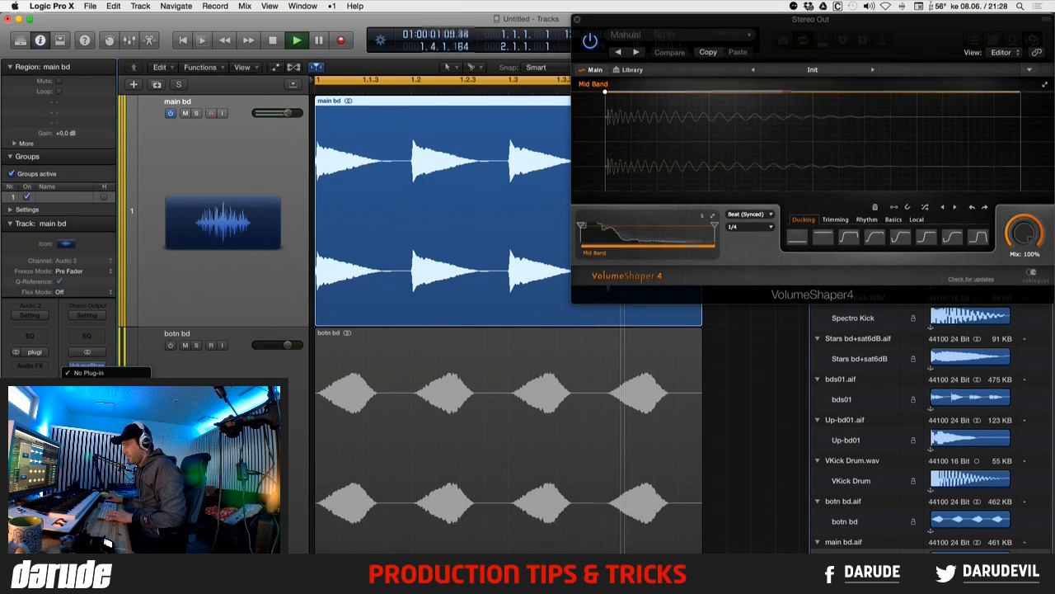
- Insert the PAZ Analyzer on the Stereo Output, stop playback and arrange both plug-in windows clear of the regions
click(86, 368)
mouse_move(198, 527)
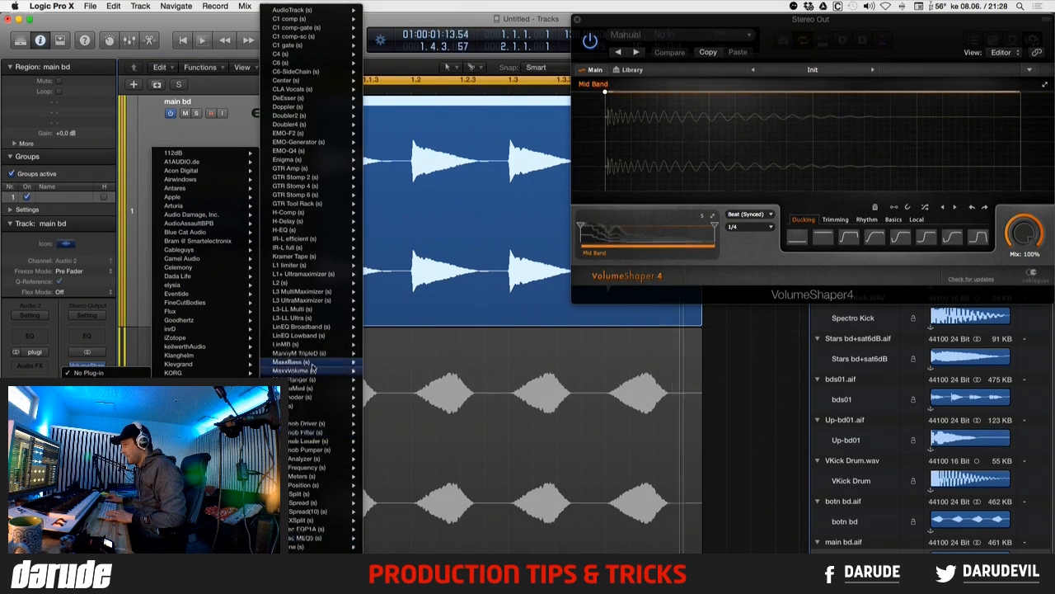
scroll(313, 387, down, 10)
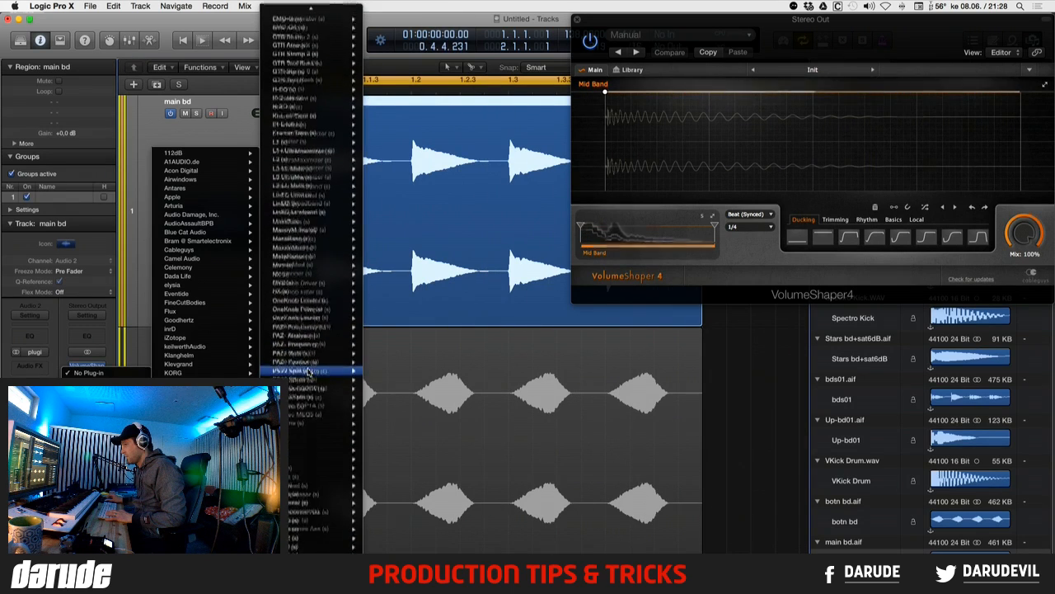
scroll(316, 406, down, 2)
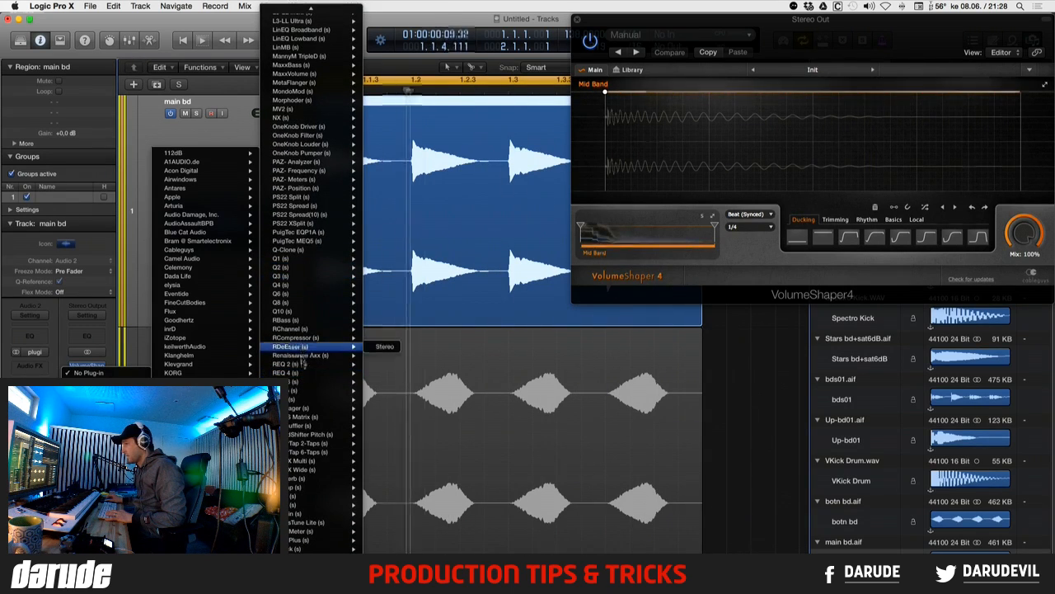
mouse_move(311, 384)
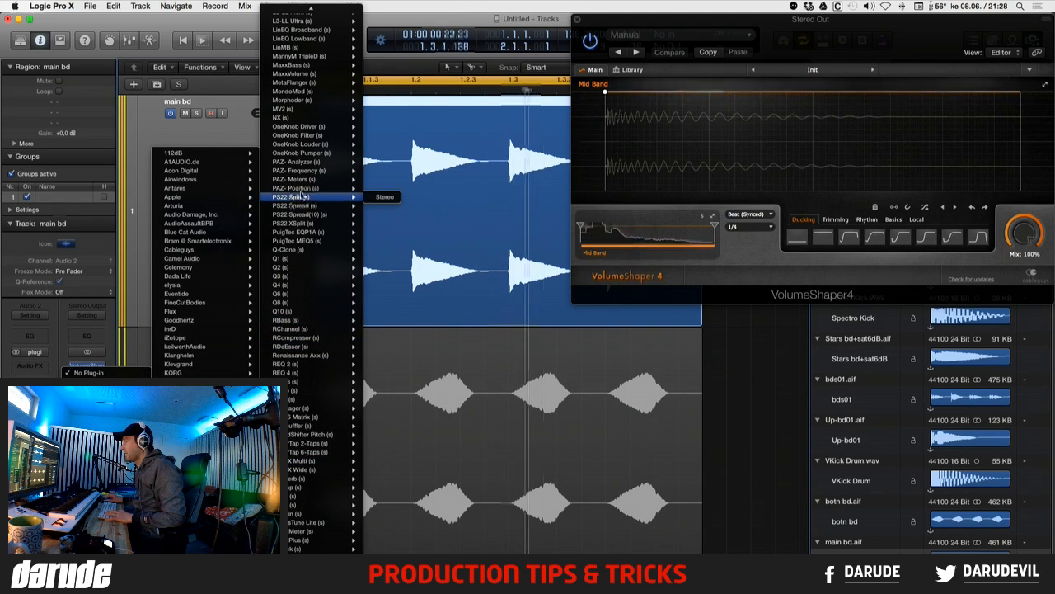
mouse_move(301, 193)
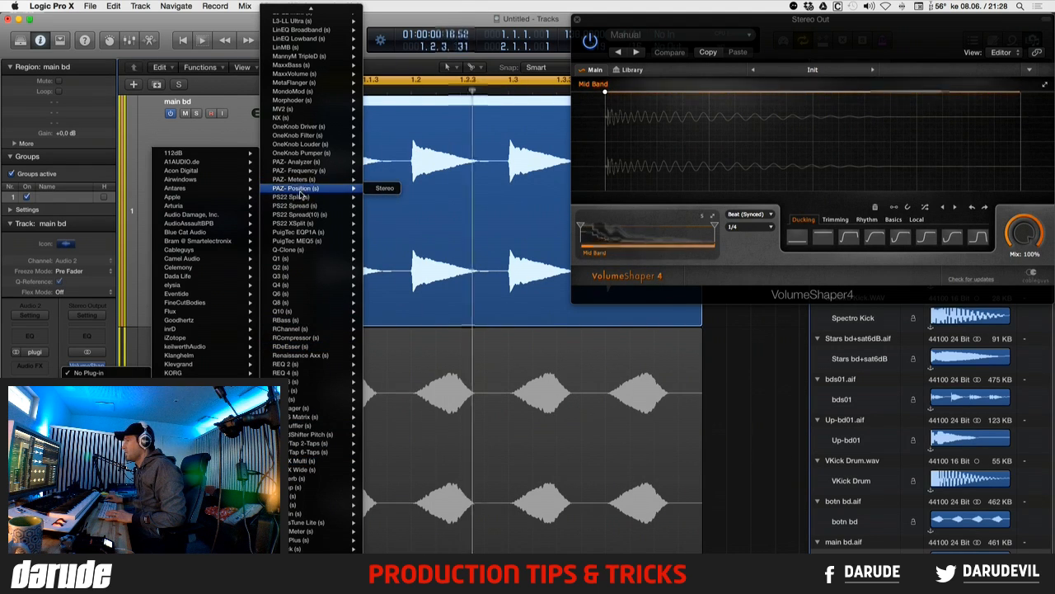
click(389, 160)
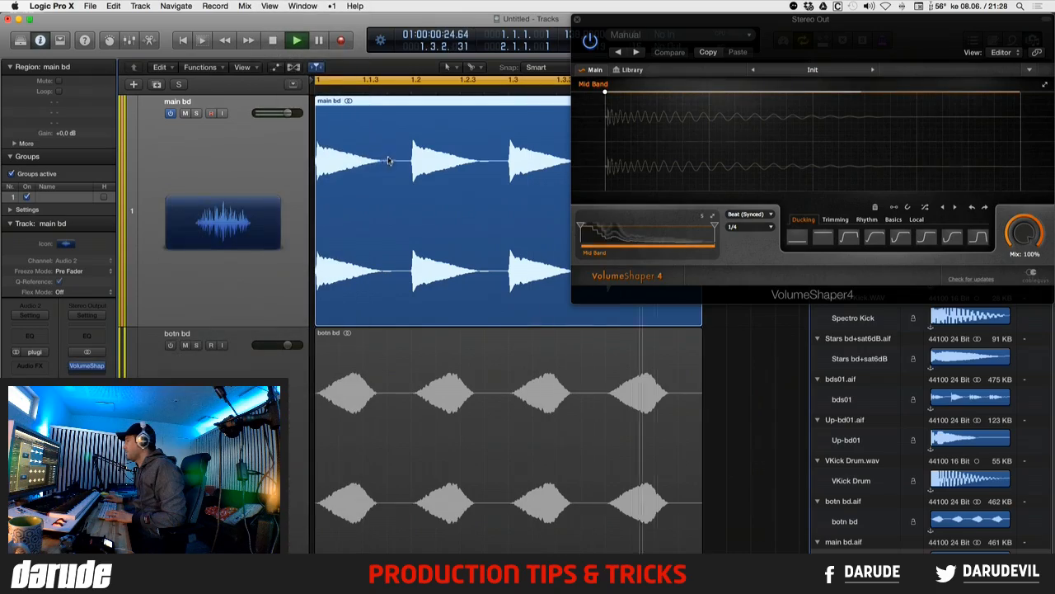
drag(275, 45, 988, 293)
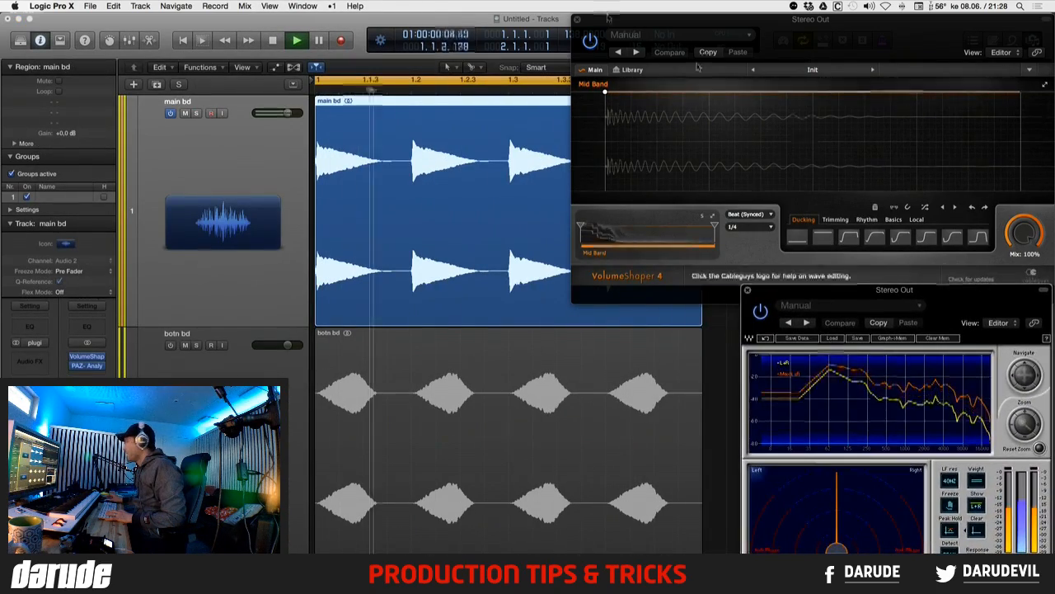
key(space)
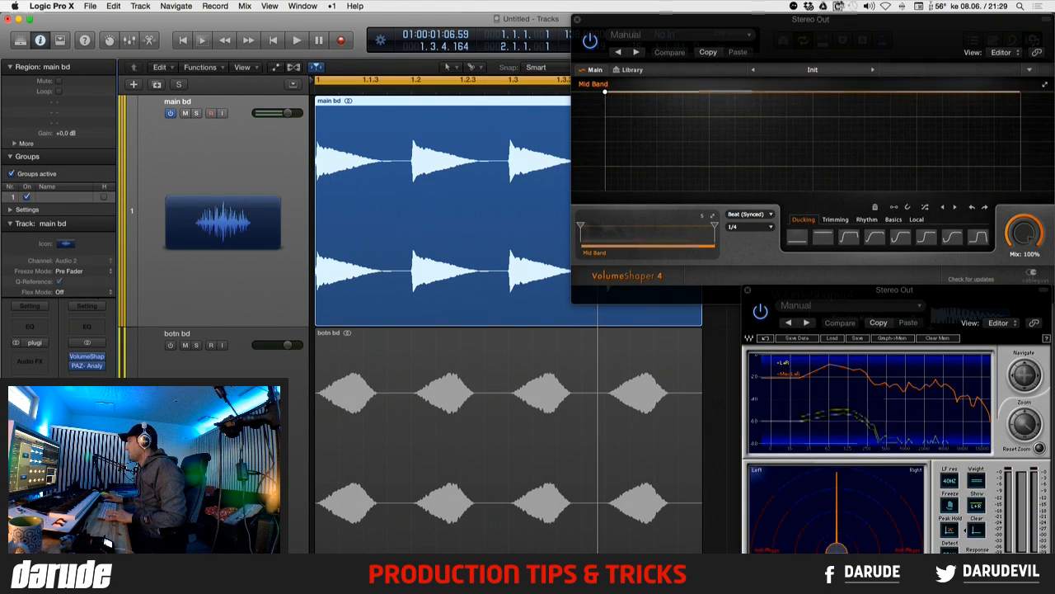
drag(692, 21, 823, 8)
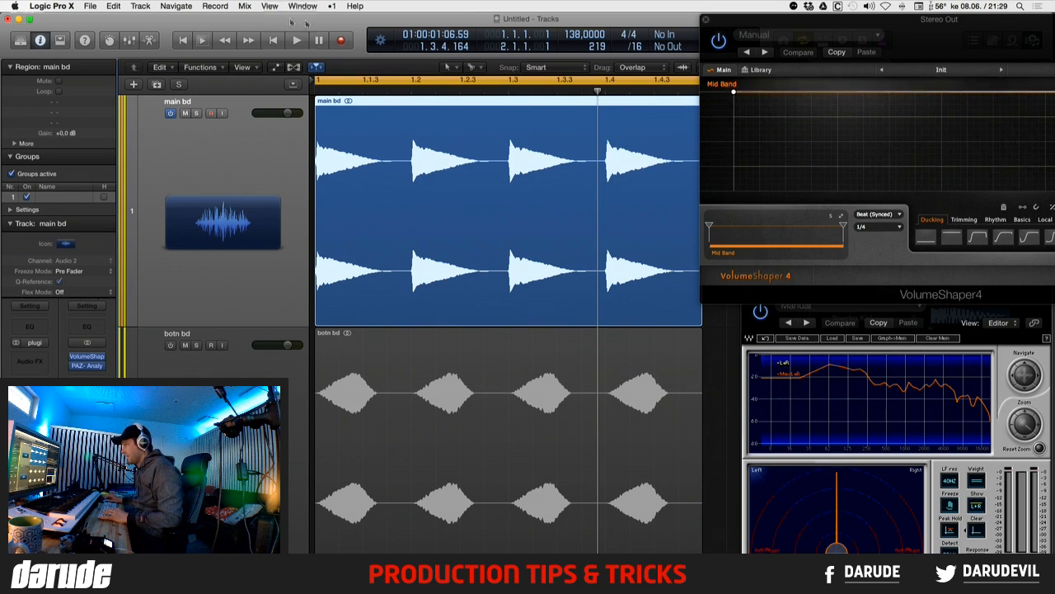
- Audition main bd alone, switch its track off, and play the botn bd track on its own through the analyzers
key(space)
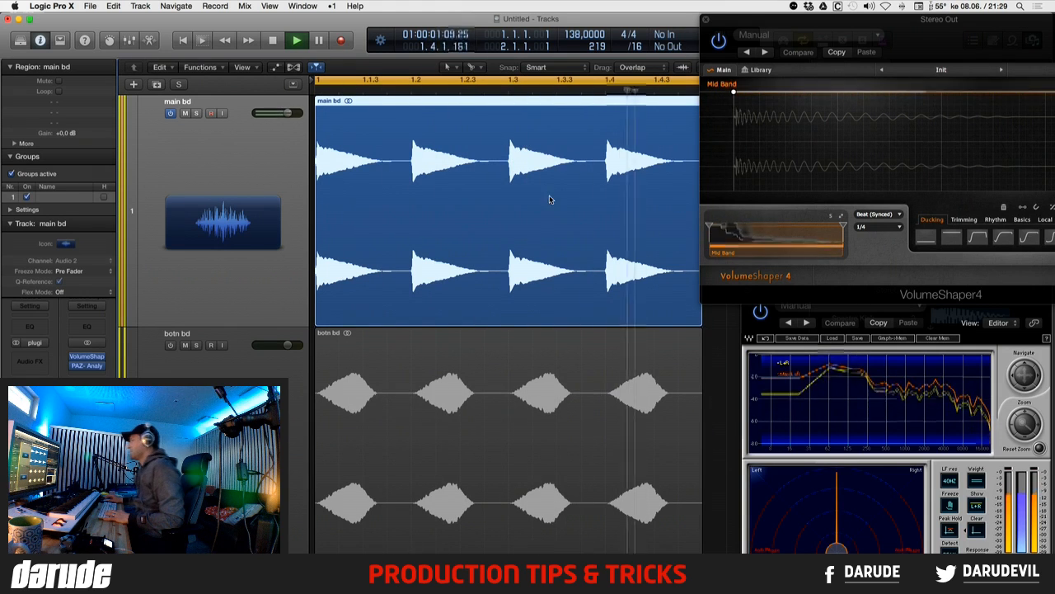
key(space)
key(m)
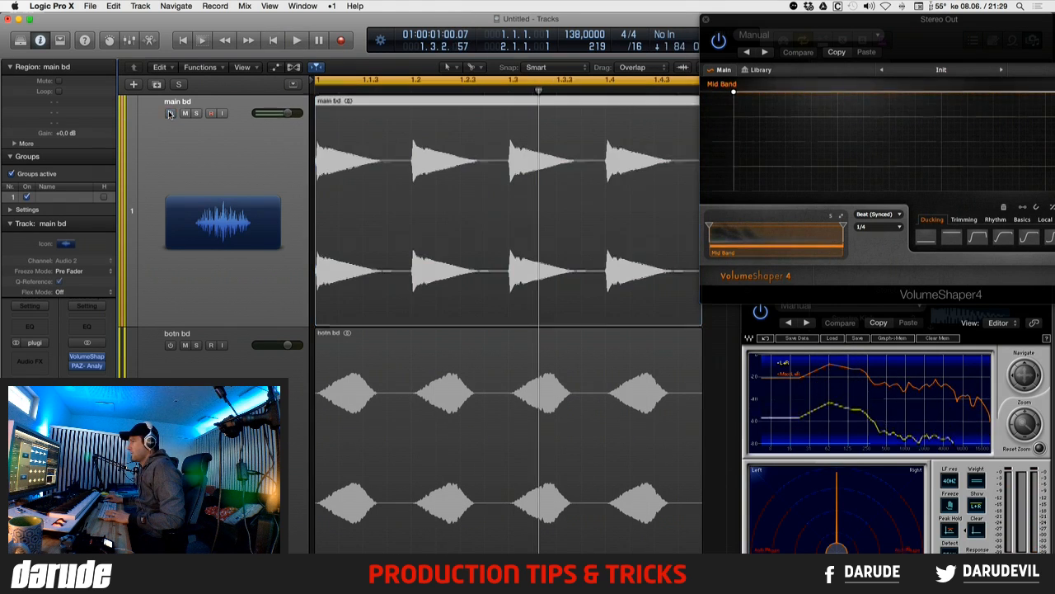
click(171, 346)
key(space)
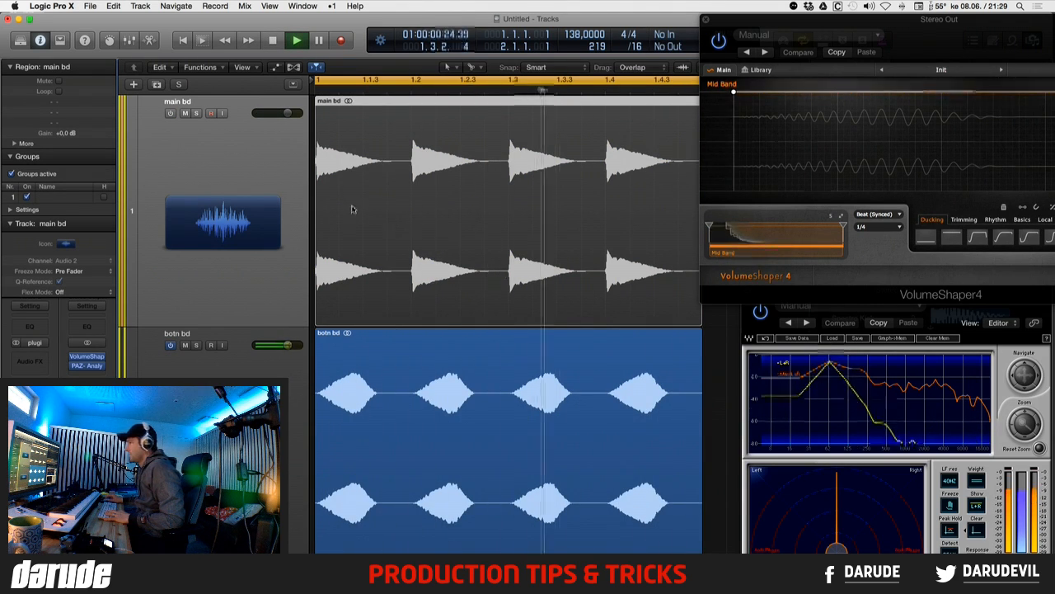
- Switch the main bd track back on and play both kick regions together in the loop
click(171, 112)
key(space)
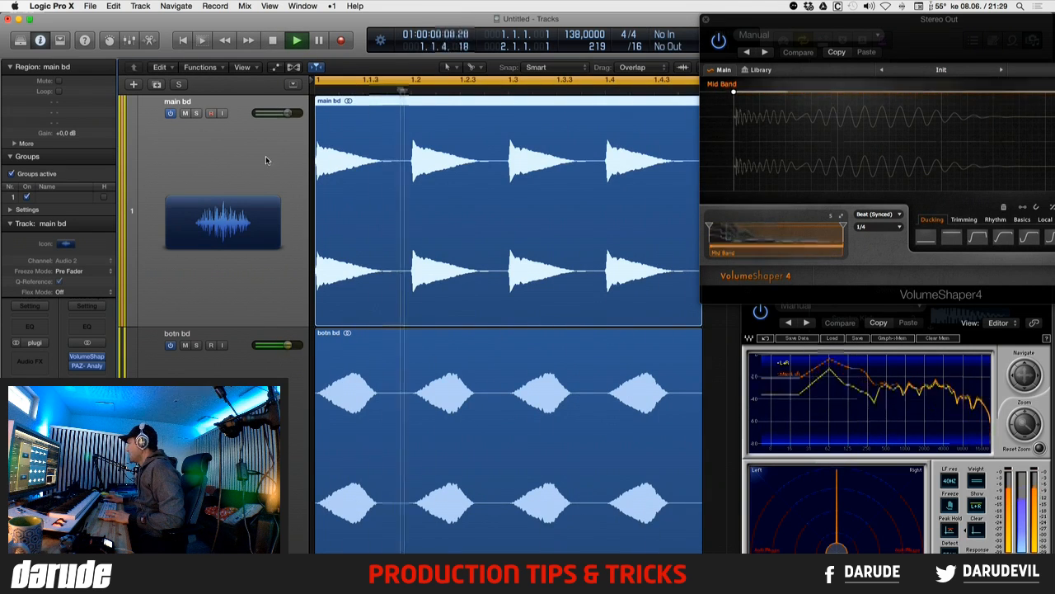
key(super+Left)
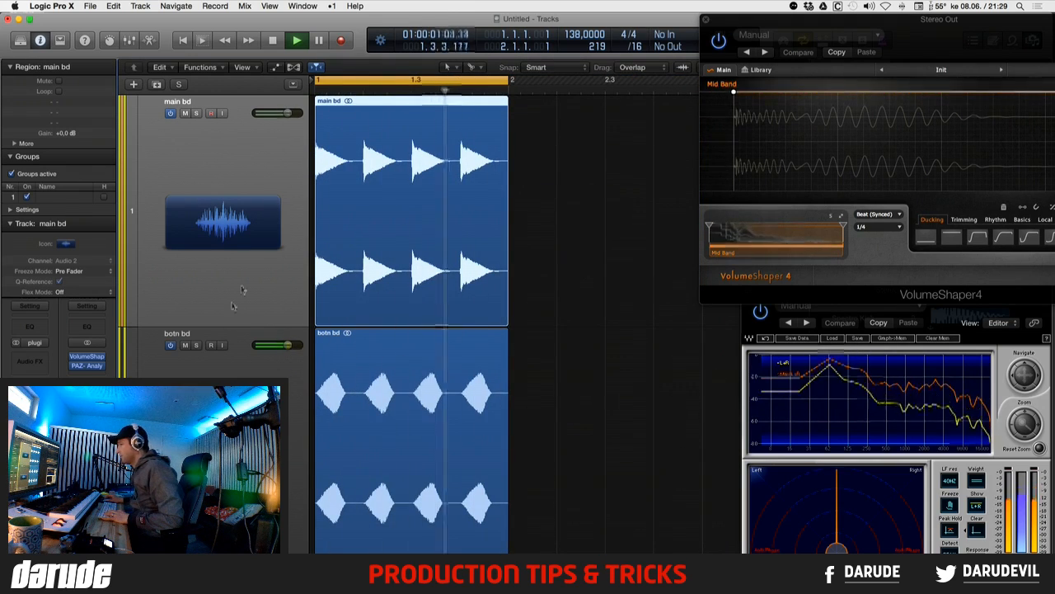
- Mute and unmute the botn bd track repeatedly during playback to compare the layered and single kick, and stop playback
click(185, 344)
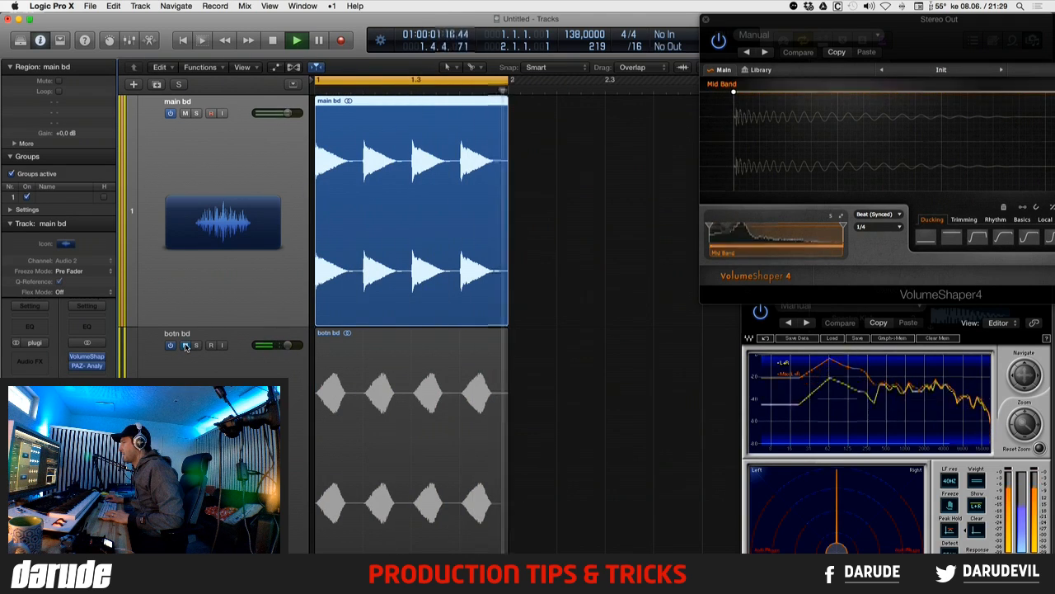
click(184, 345)
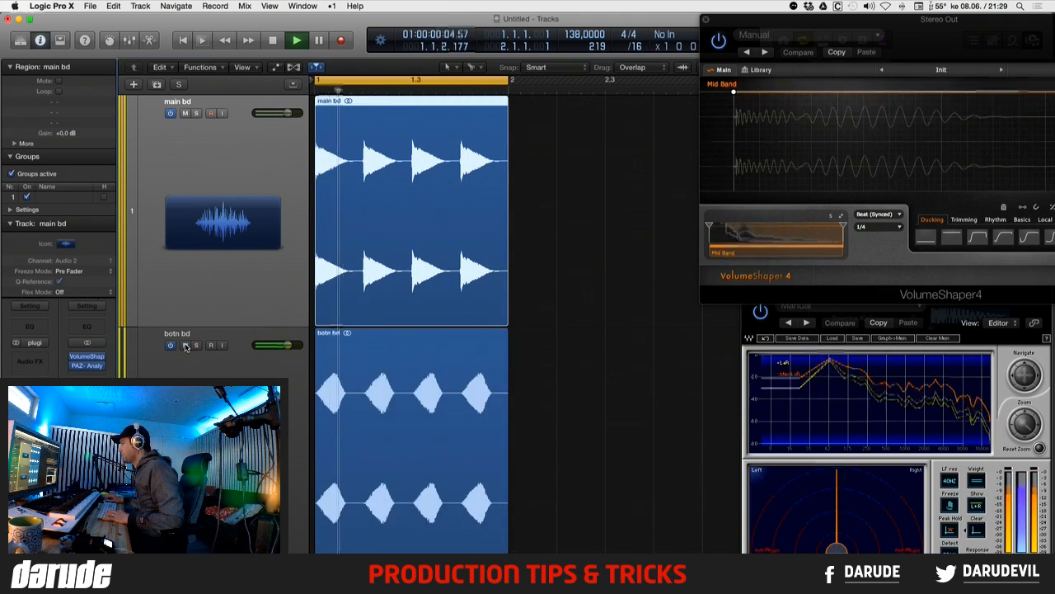
click(185, 345)
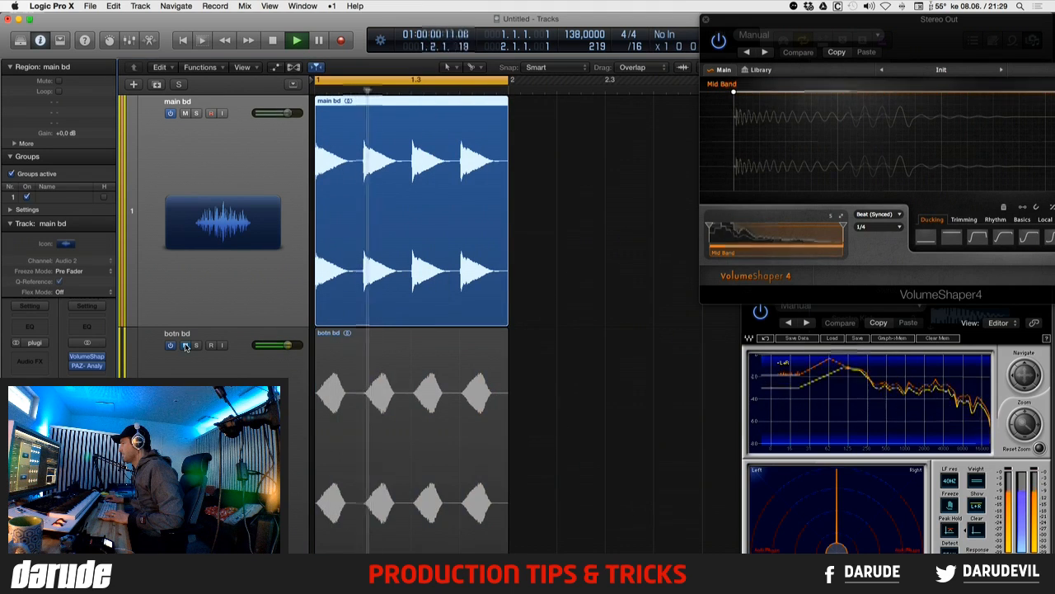
click(185, 344)
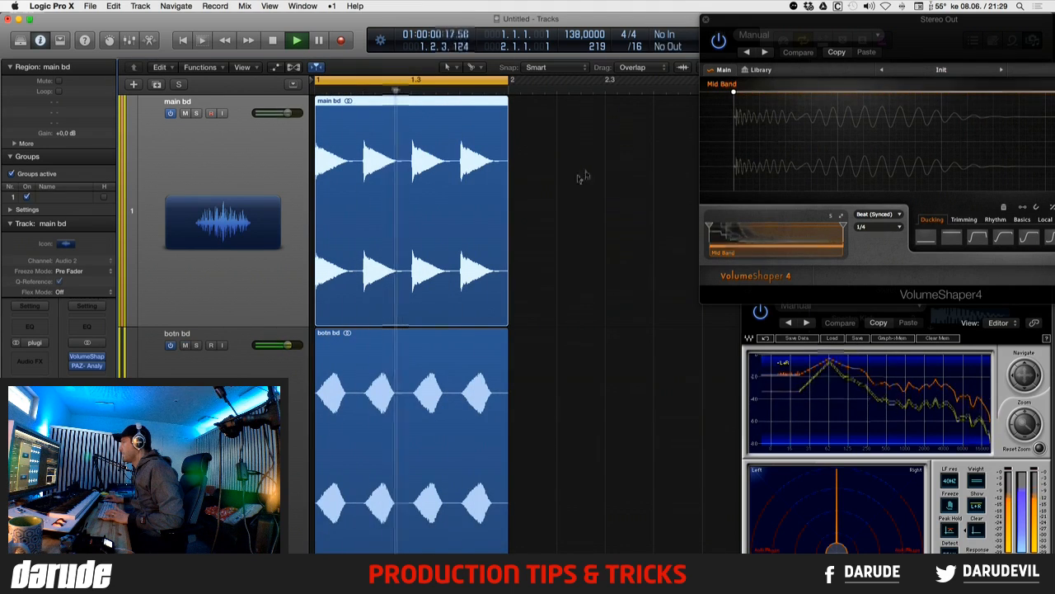
key(space)
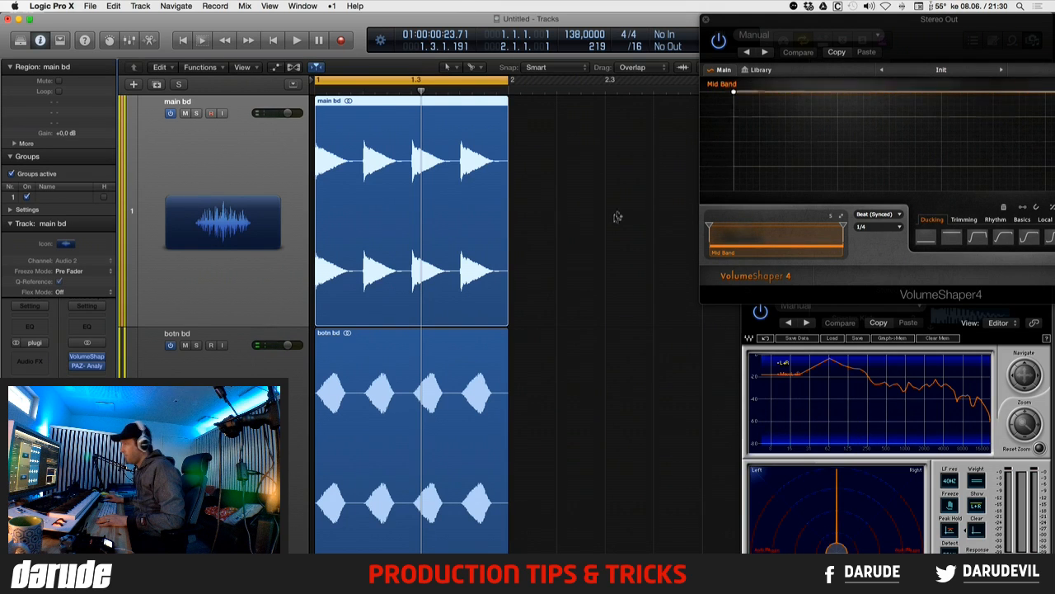
- Play the layered kick loop again with both tracks fully in view, and stop playback
key(super+Up)
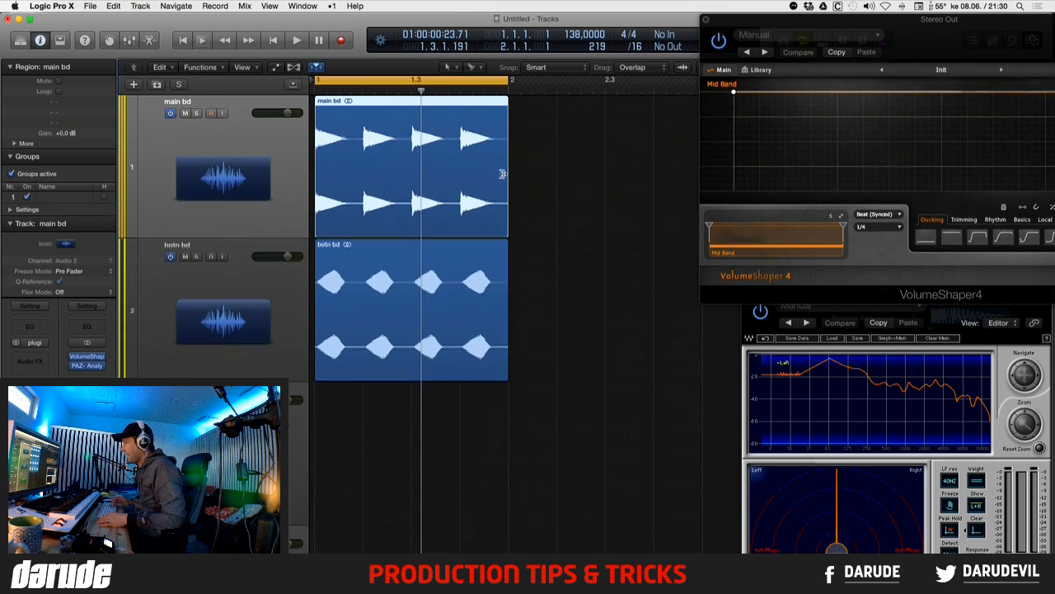
key(space)
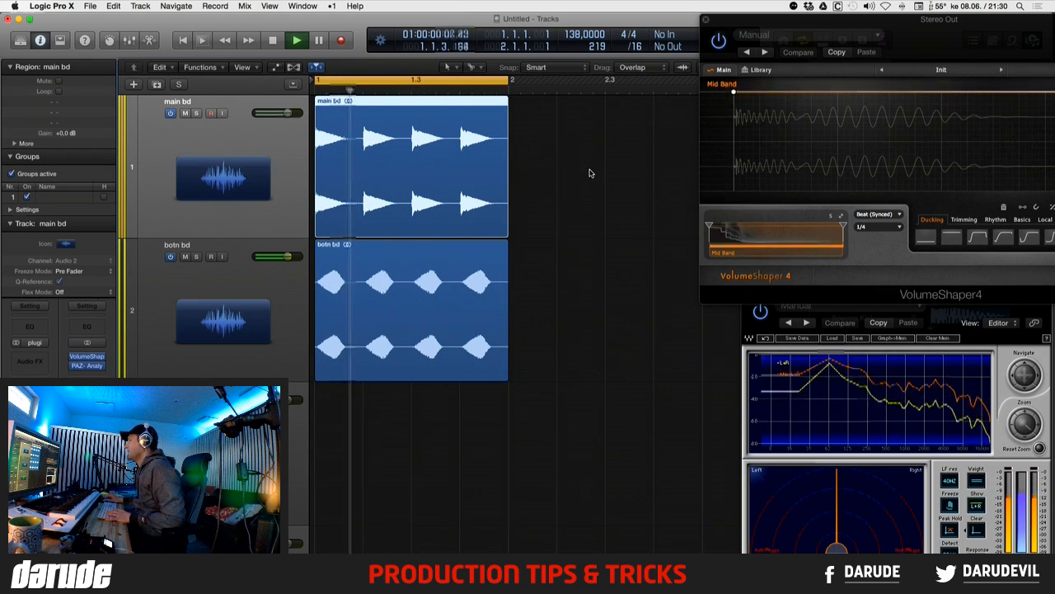
key(space)
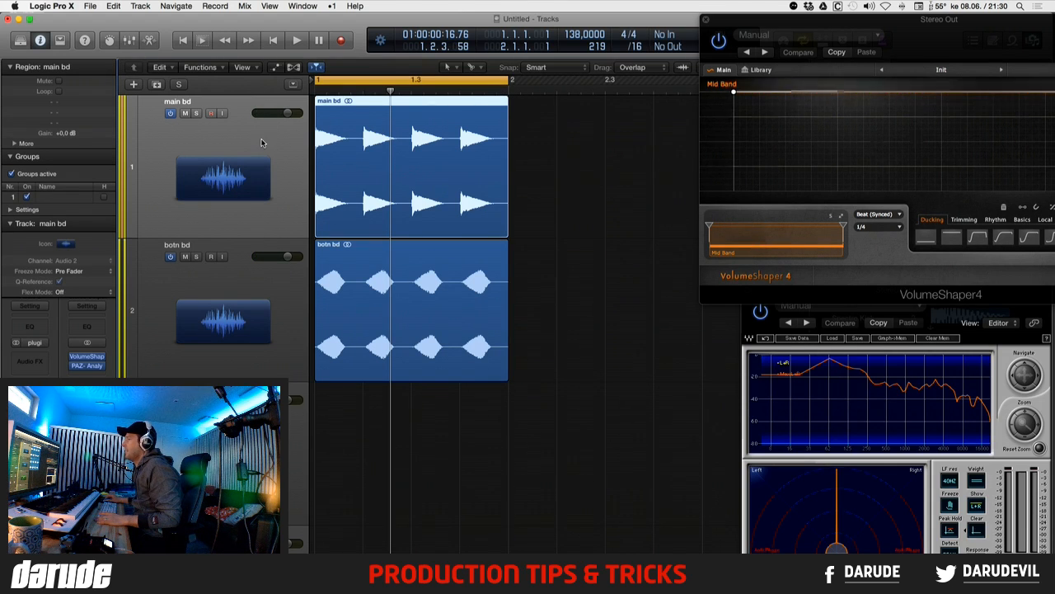
- Insert a Channel EQ on the main bd track and enable its low cut band while looping with botn bd muted
click(29, 331)
drag(428, 52, 544, 278)
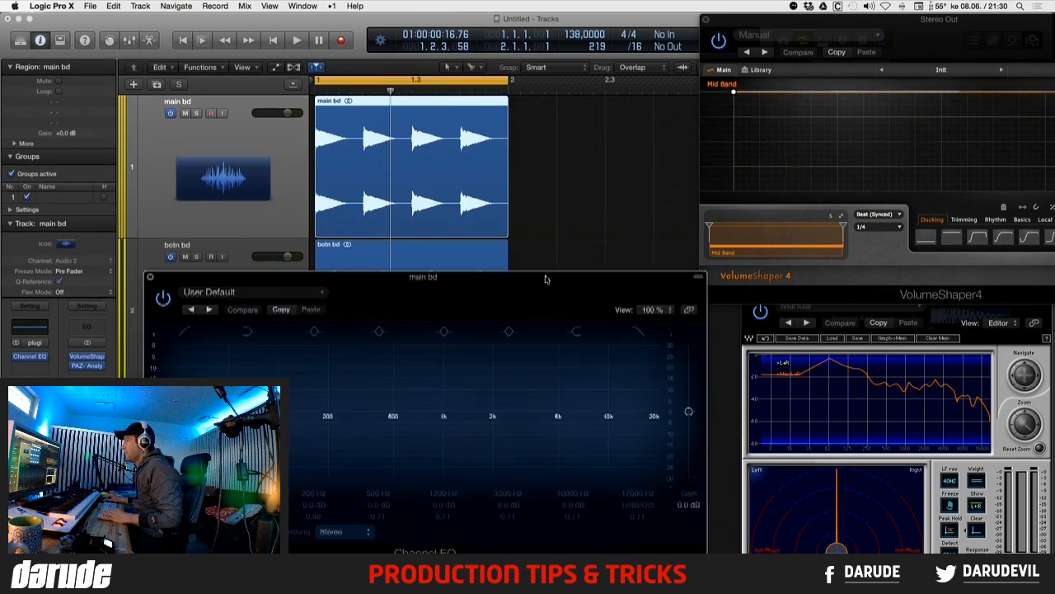
key(space)
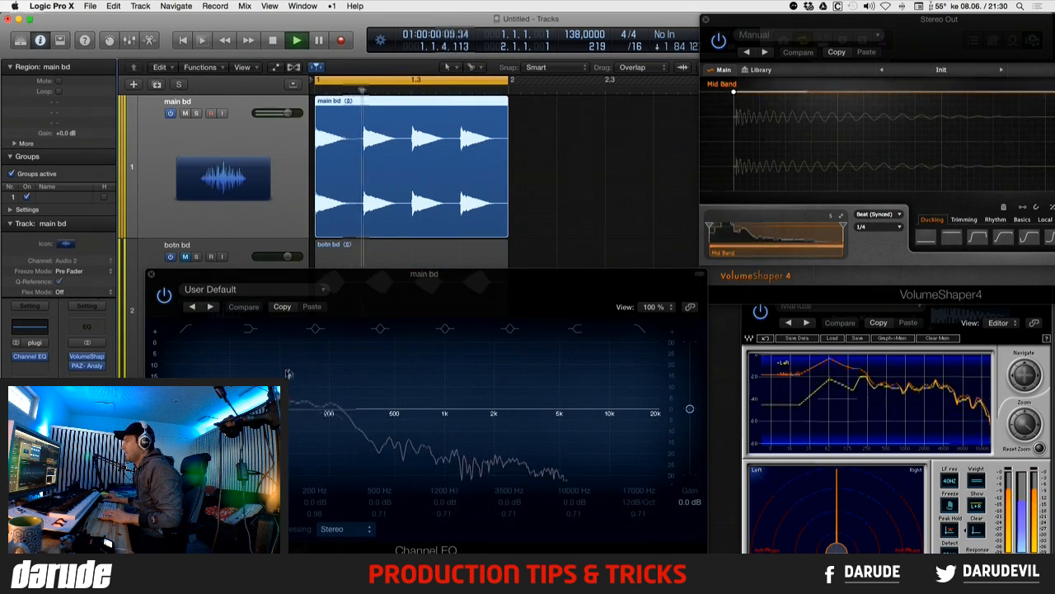
click(183, 330)
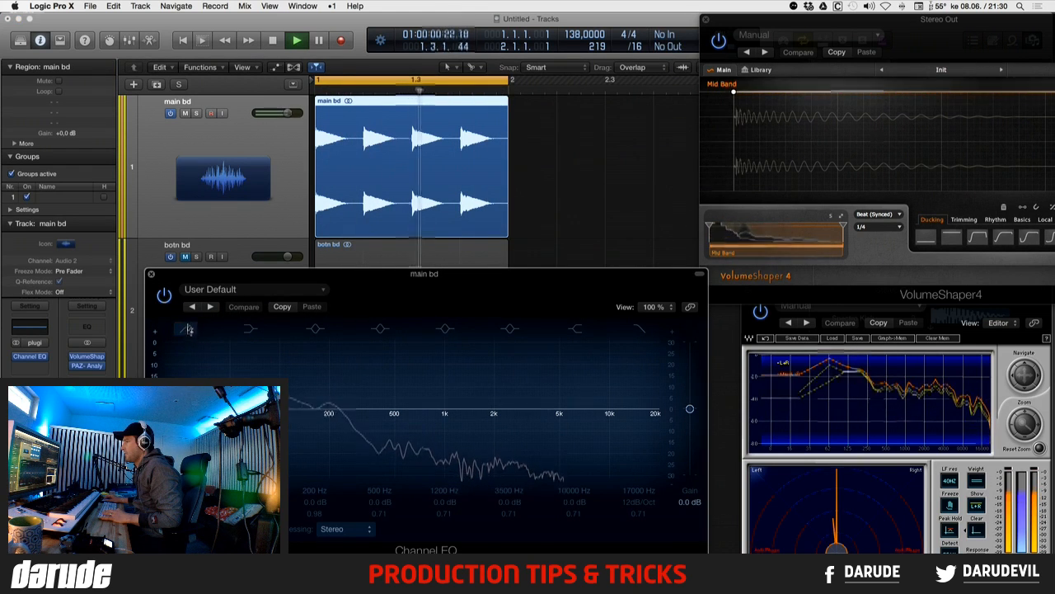
click(187, 329)
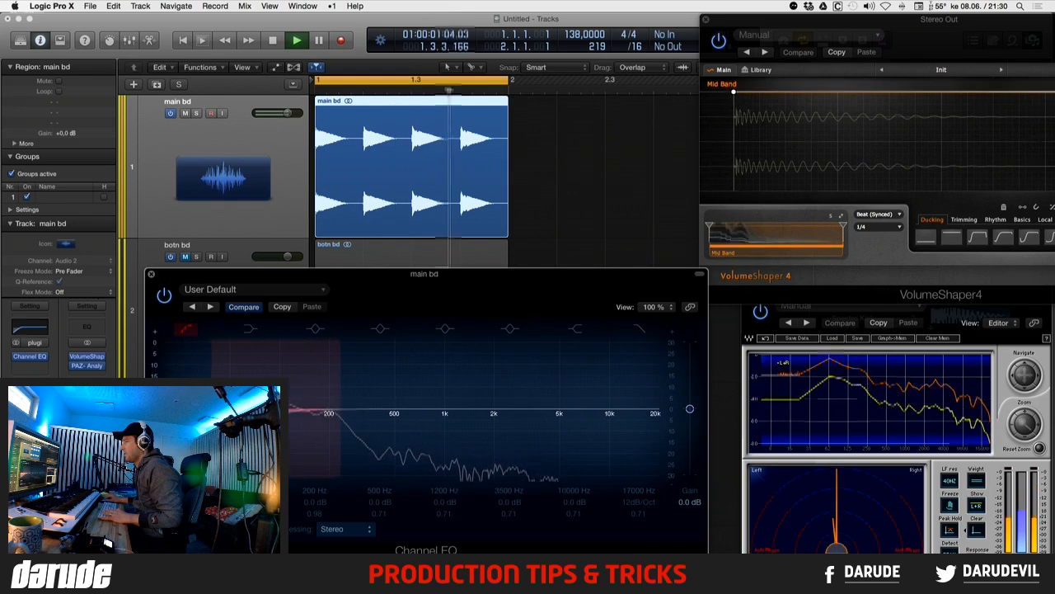
- Unmute the botn bd track, enable and adjust the low shelf band in main bd's Channel EQ, and close the equalizer window
click(187, 257)
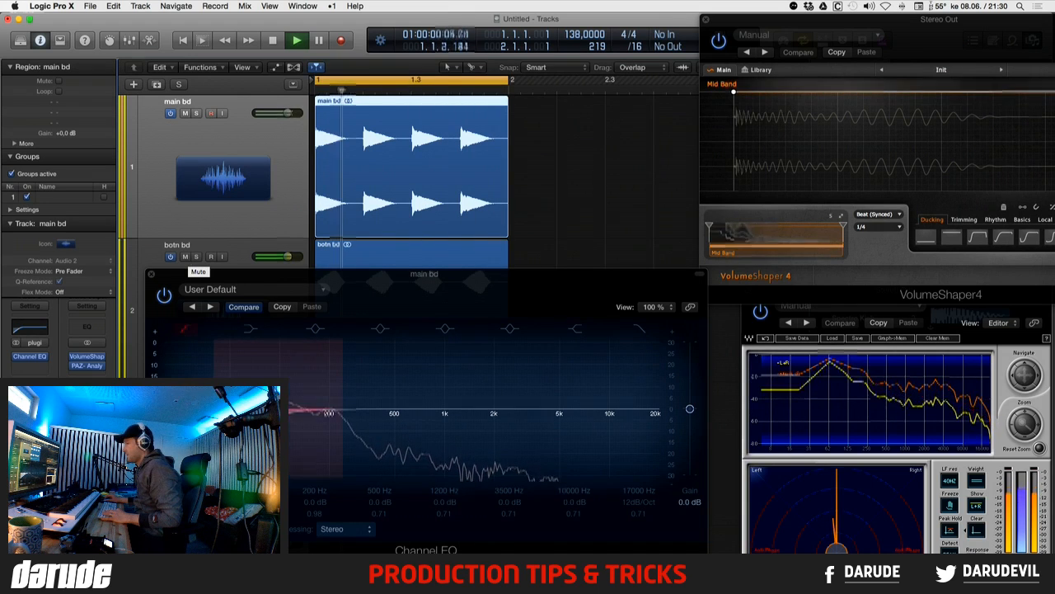
click(249, 329)
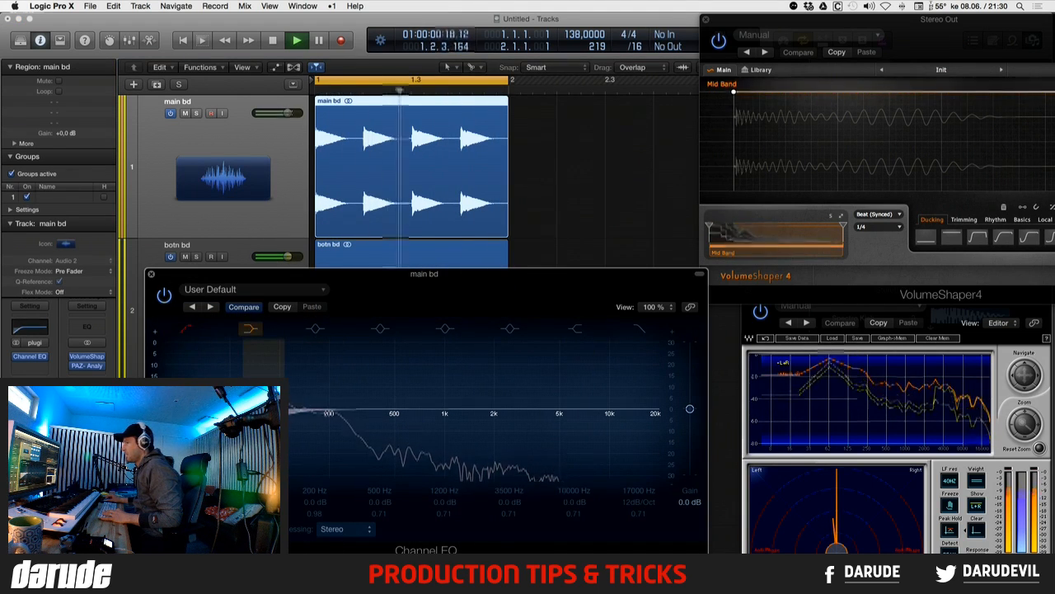
mouse_move(328, 412)
mouse_down()
mouse_move(358, 416)
mouse_move(329, 412)
mouse_up()
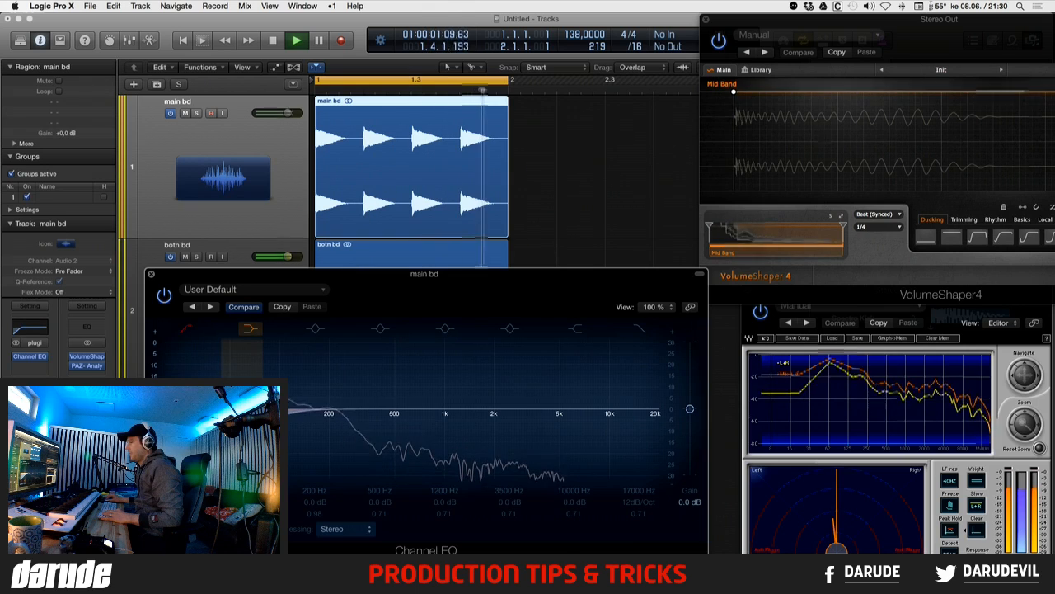
click(151, 276)
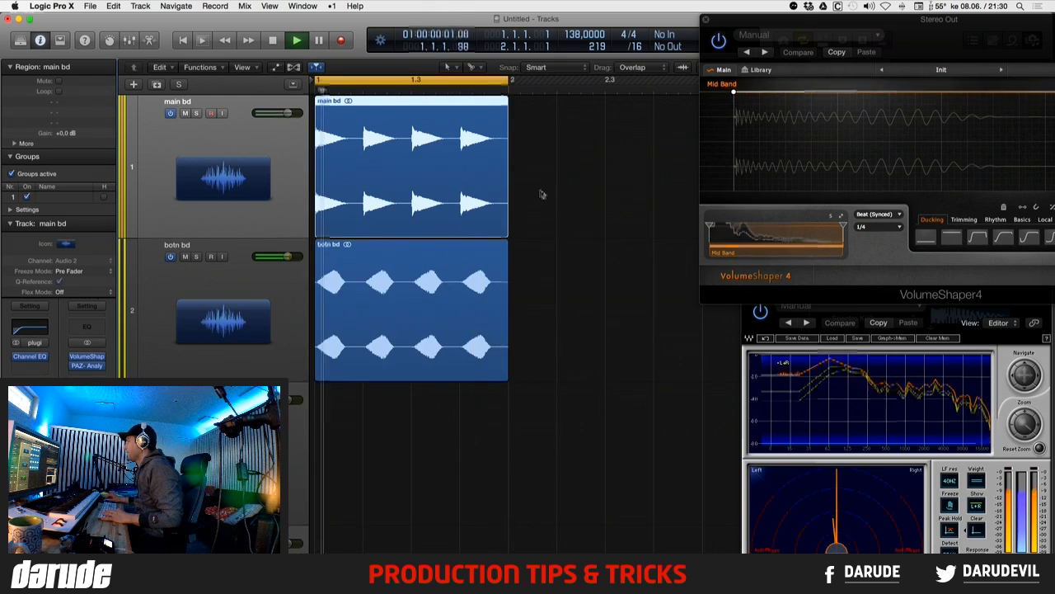
- Stop the loop playback, reduce the track height, and add two new audio tracks below the botn bd track
click(541, 194)
key(super+Up)
key(super+Up)
key(super+Up)
key(super+Up)
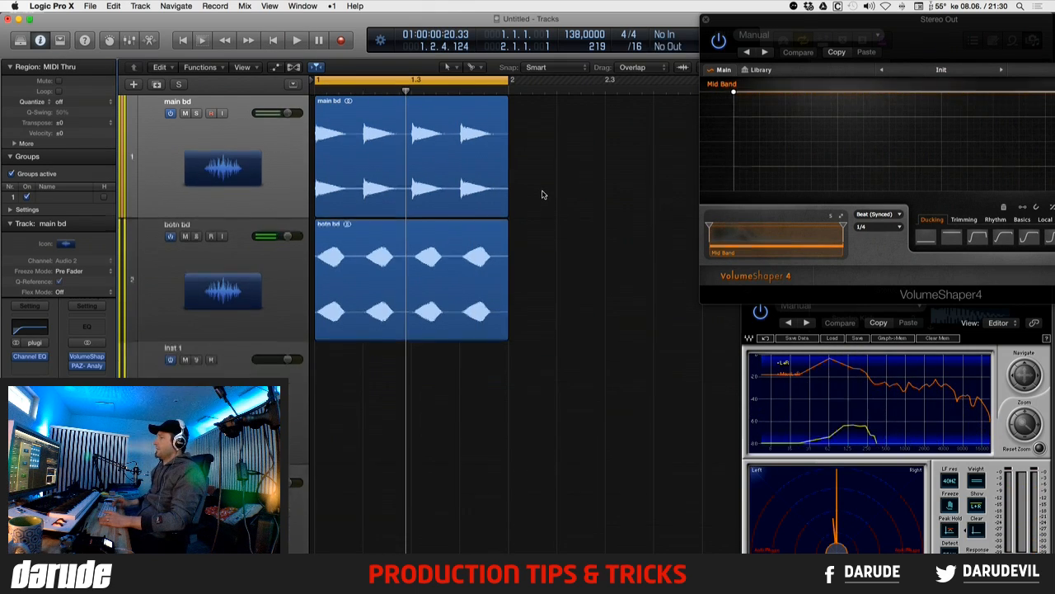
click(295, 221)
key(alt+super+a)
key(alt+super+a)
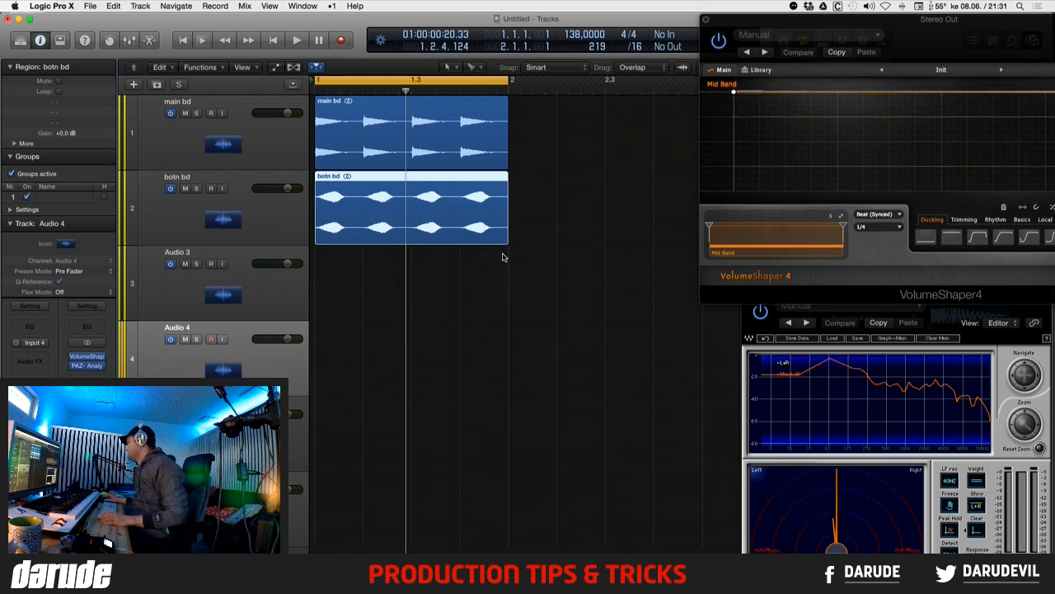
- Move the VolumeShaper 4 and PAZ Analyzer windows further away from the kick regions and line up their edges
drag(767, 25, 771, 17)
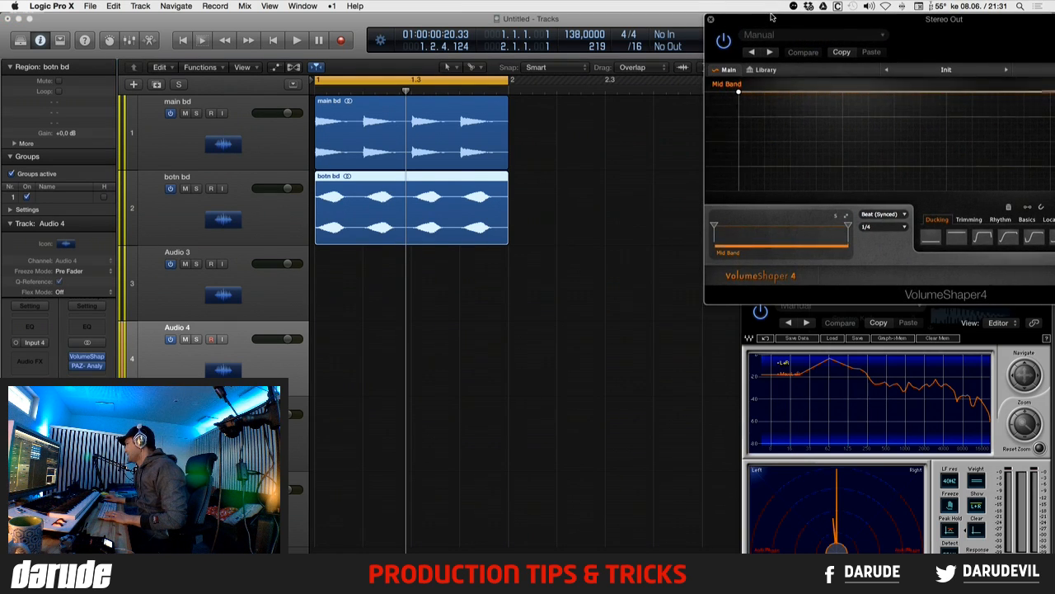
click(747, 378)
mouse_move(803, 291)
mouse_down()
mouse_move(767, 295)
mouse_move(805, 295)
mouse_up()
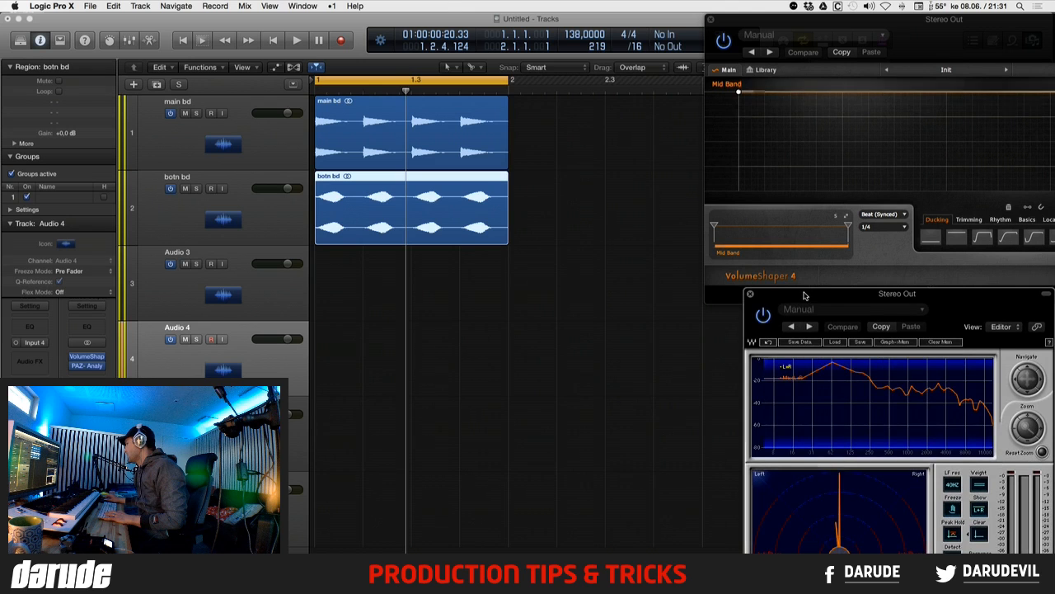
drag(747, 12, 785, 9)
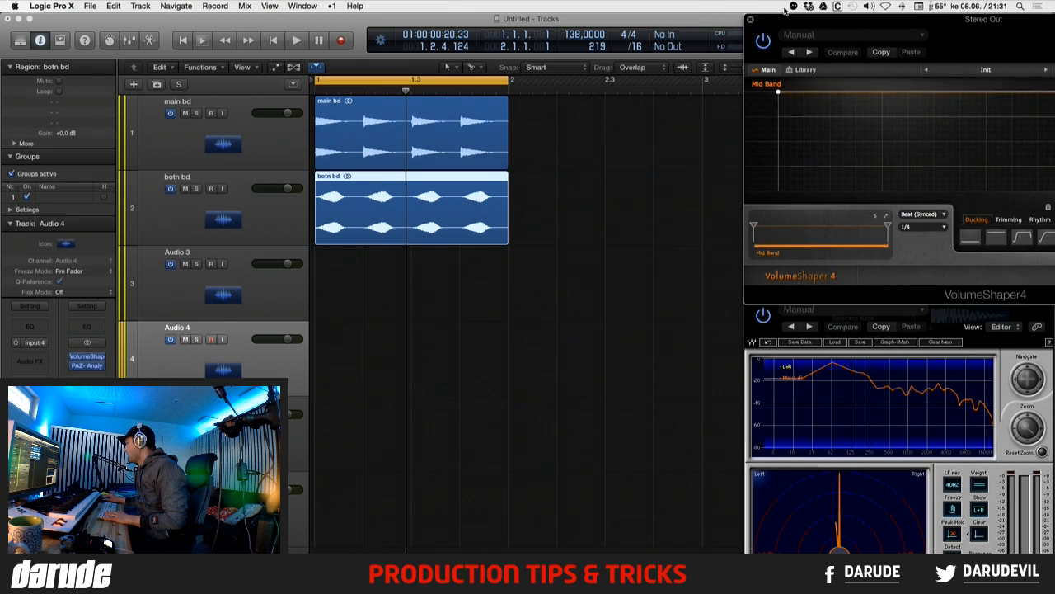
click(749, 464)
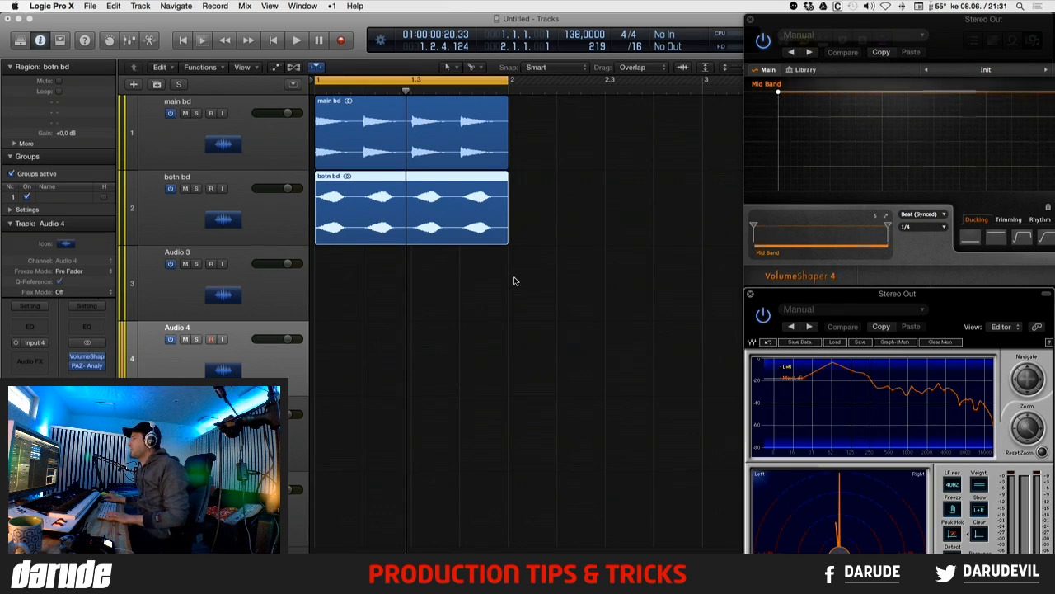
- Switch to the Twitch page in Safari and read back through the live chat's viewer questions up to the newest messages
key(ctrl+Left)
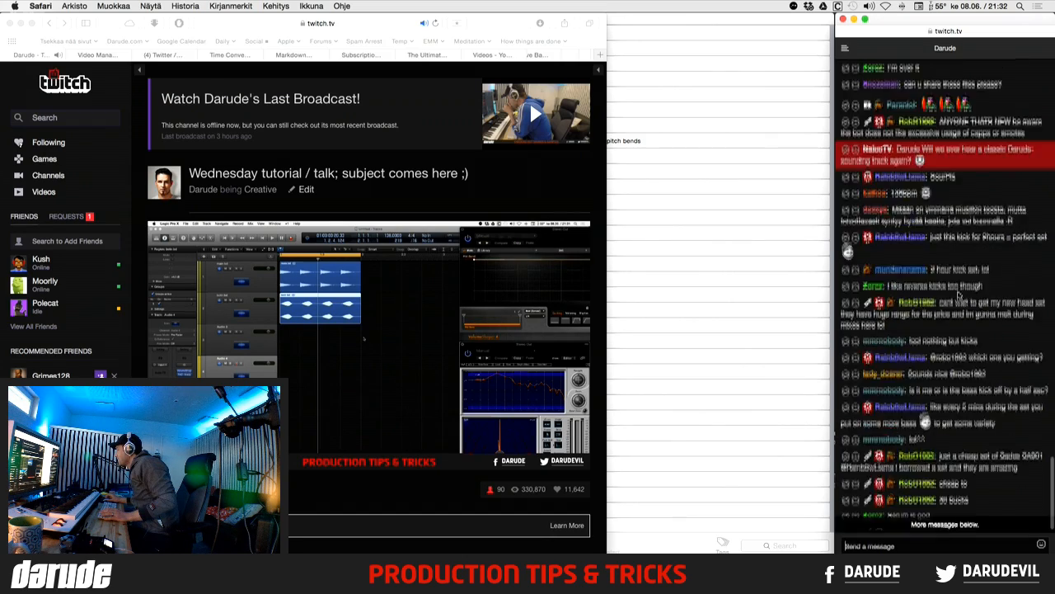
scroll(958, 294, up, 3)
scroll(959, 294, up, 2)
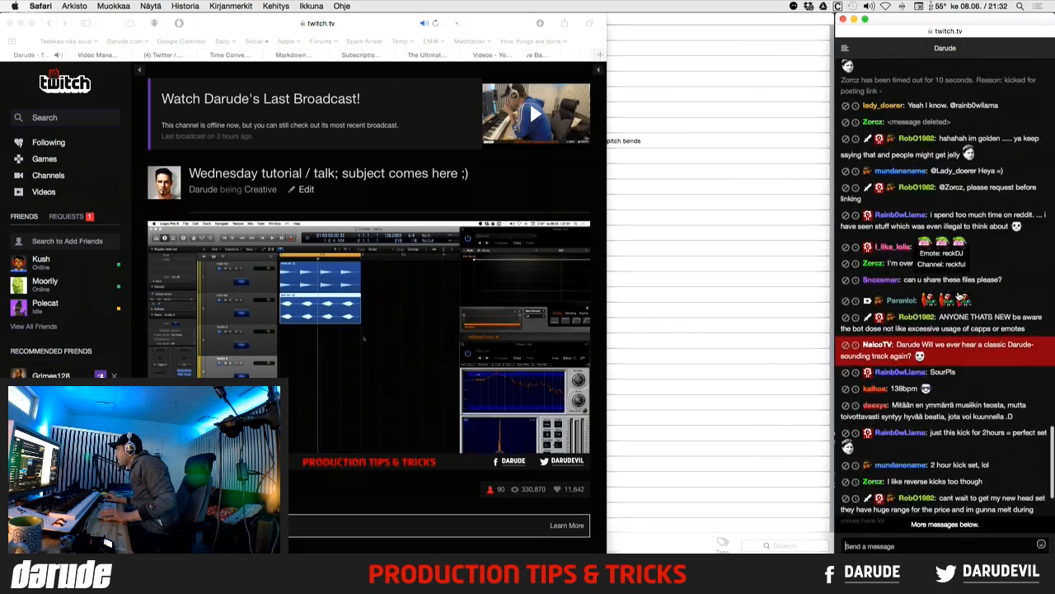
scroll(959, 294, up, 3)
scroll(958, 294, up, 4)
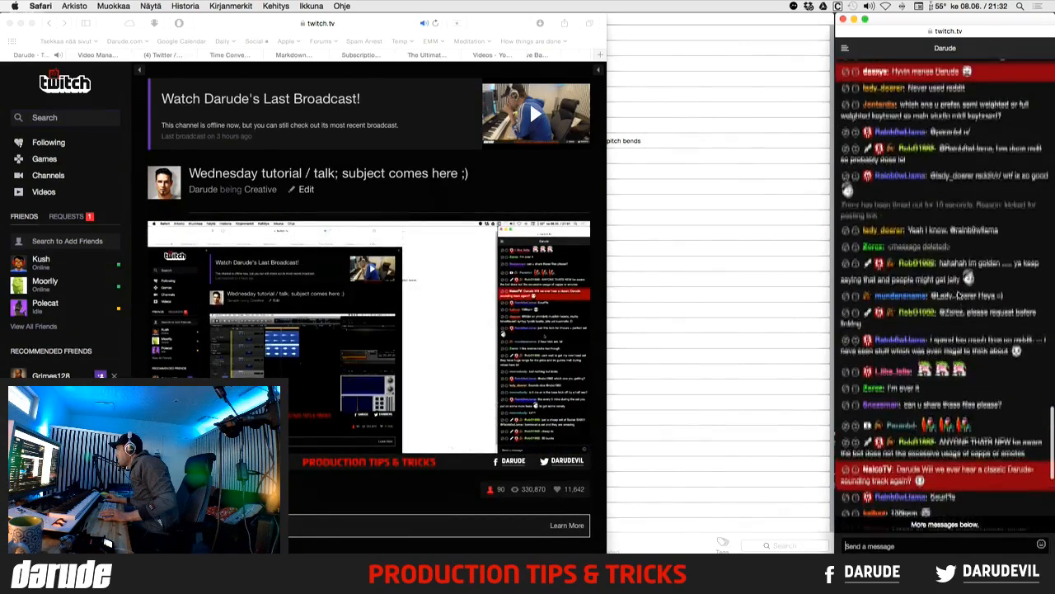
scroll(959, 295, up, 1)
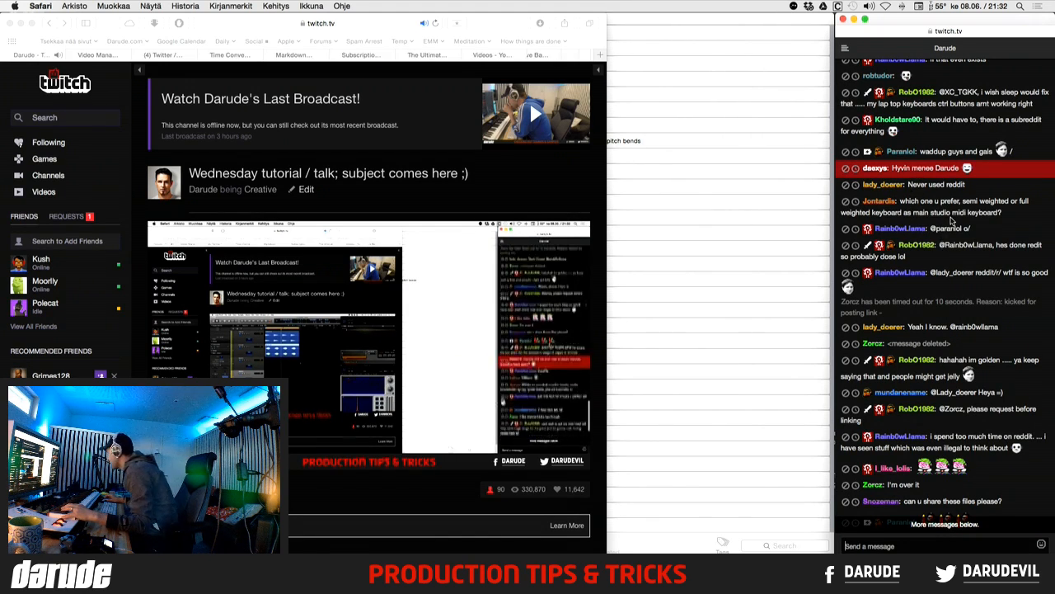
scroll(948, 210, up, 1)
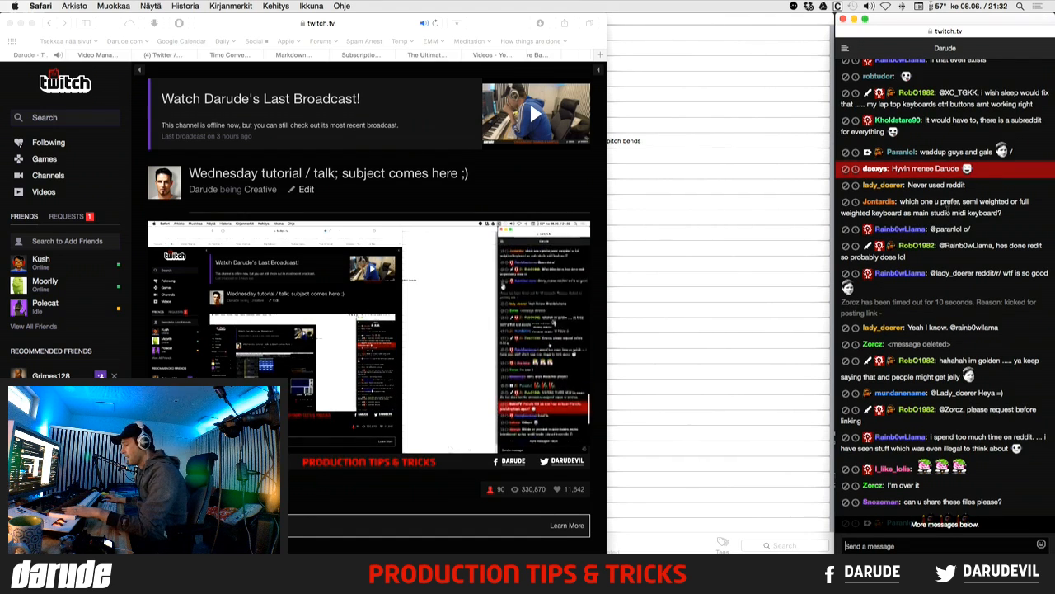
scroll(948, 212, up, 1)
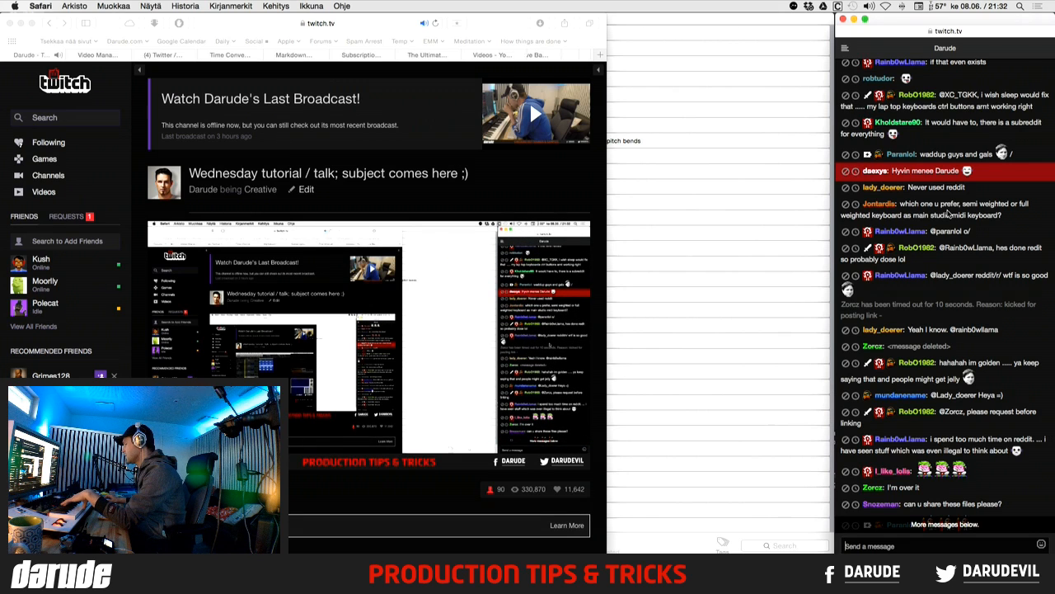
scroll(948, 213, up, 1)
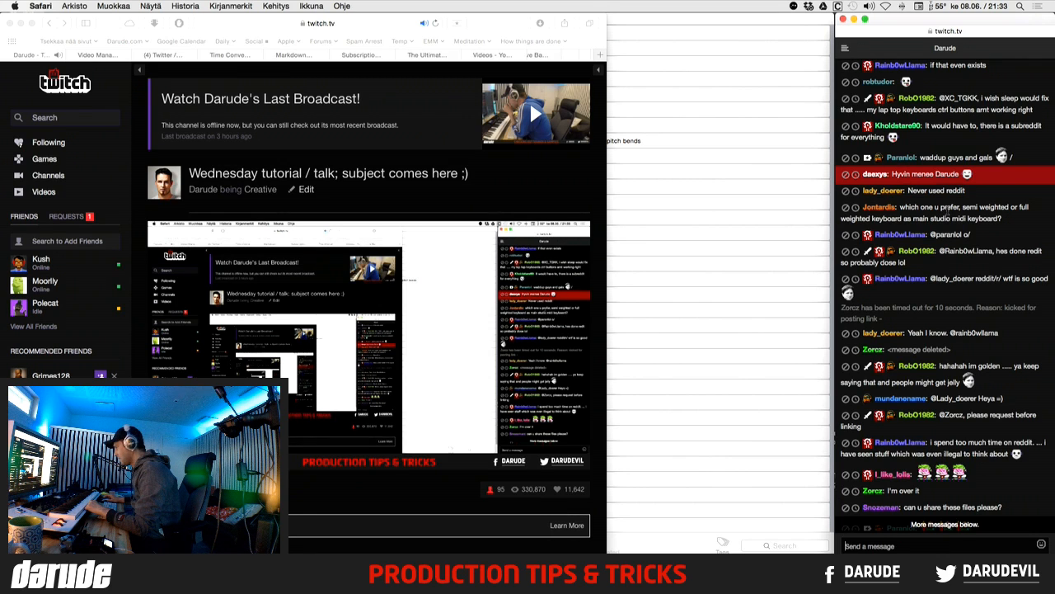
scroll(964, 248, down, 2)
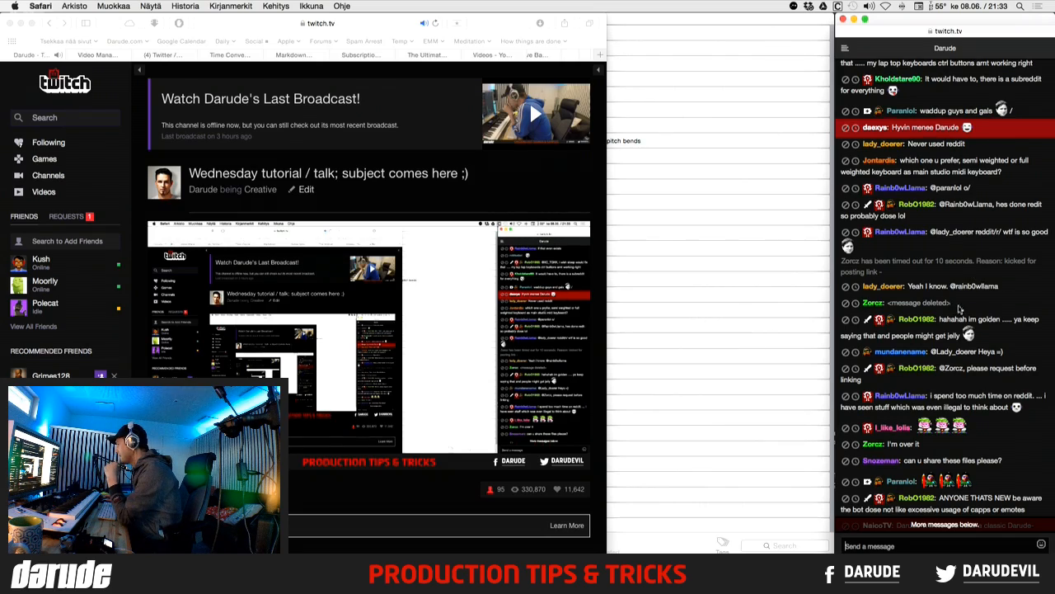
scroll(959, 308, down, 5)
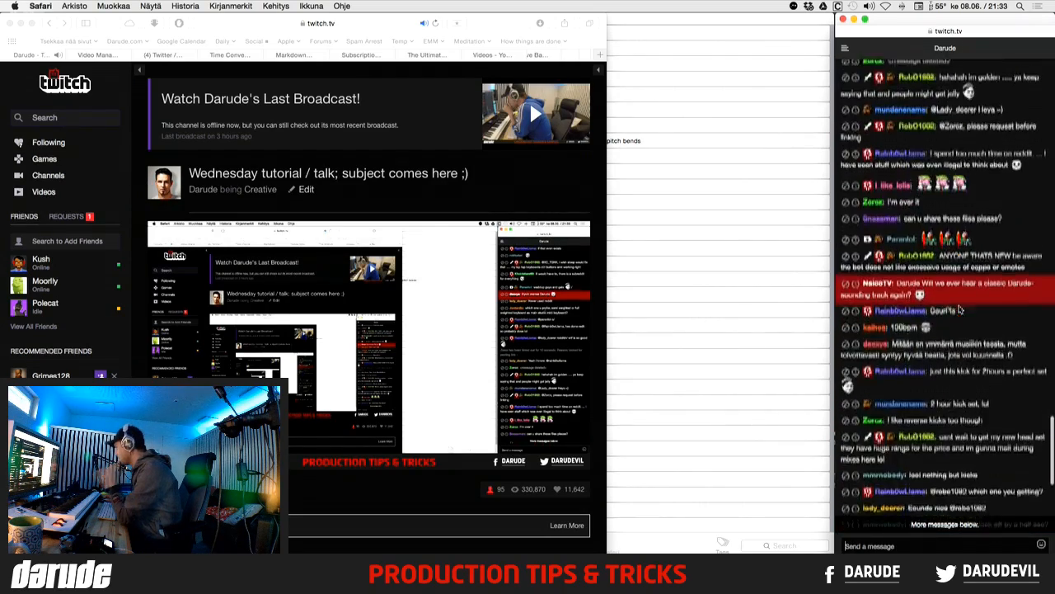
scroll(959, 308, down, 1)
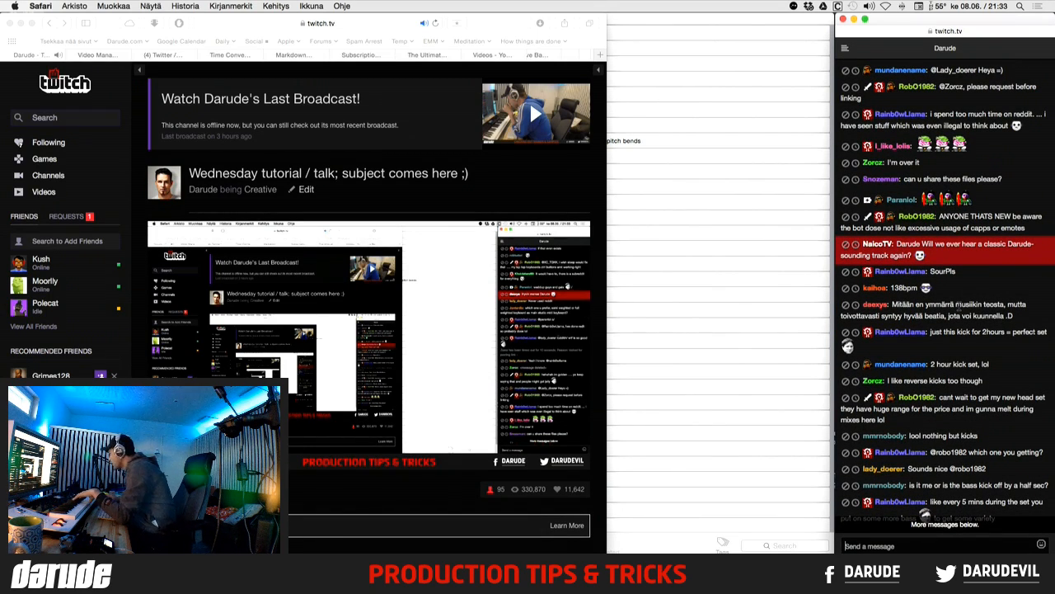
scroll(957, 304, down, 4)
scroll(959, 304, down, 4)
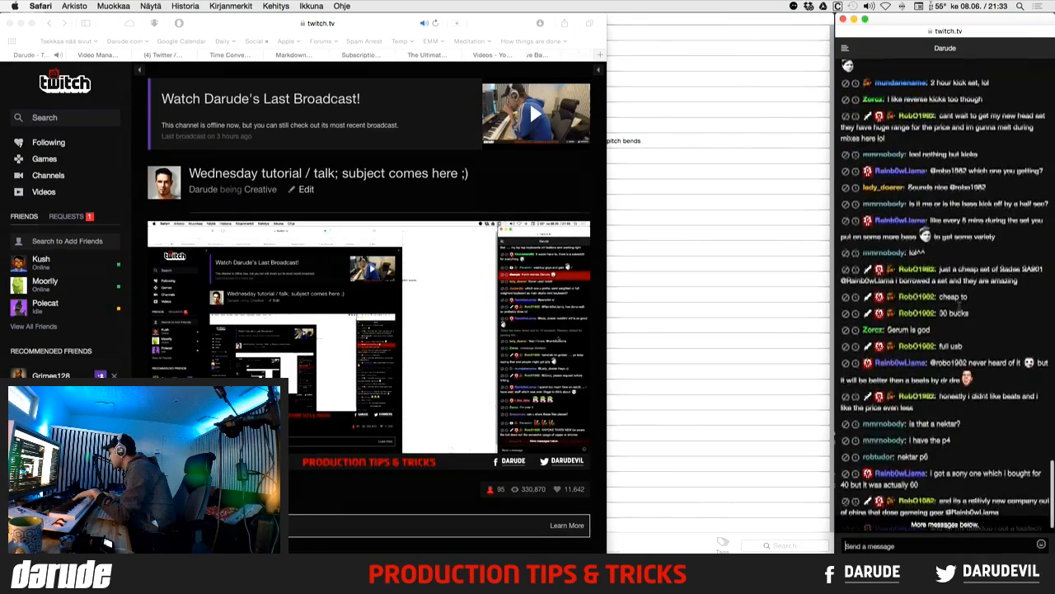
scroll(960, 306, down, 1)
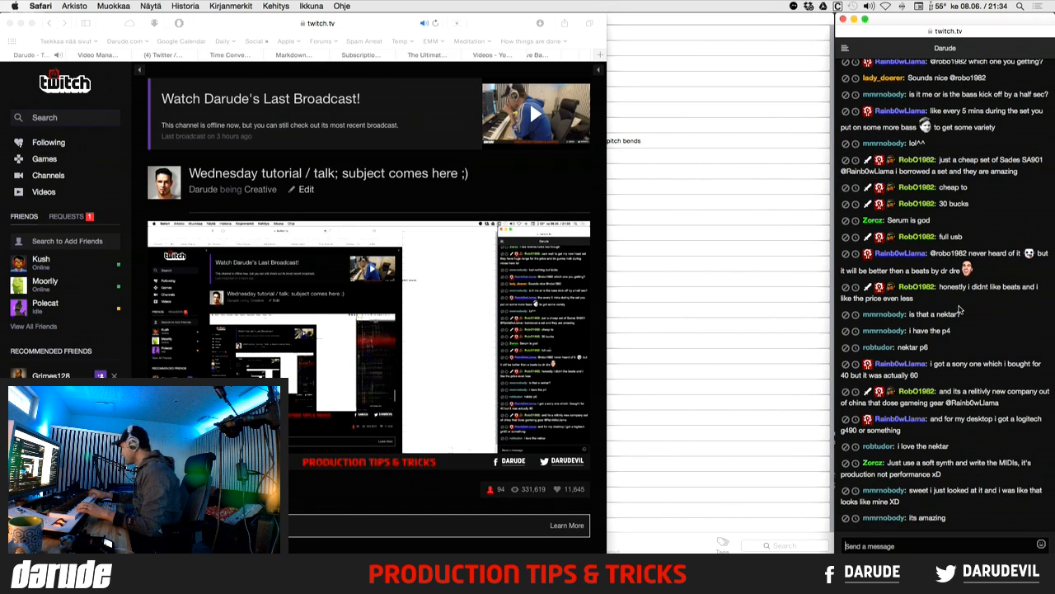
- Switch back to Logic Pro X, play the layered kick loop briefly, and stop playback
key(ctrl+Right)
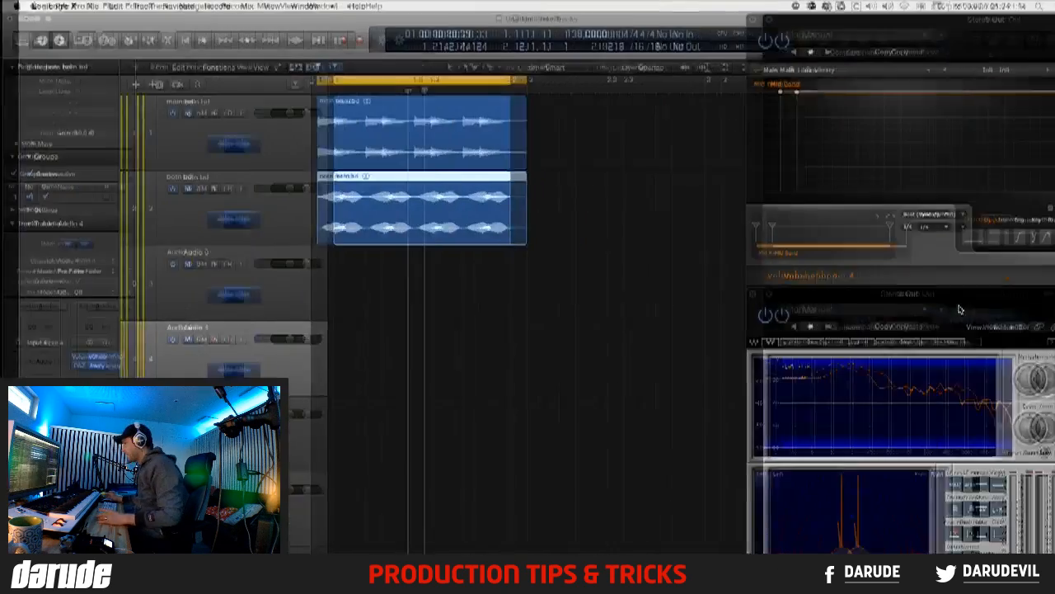
key(space)
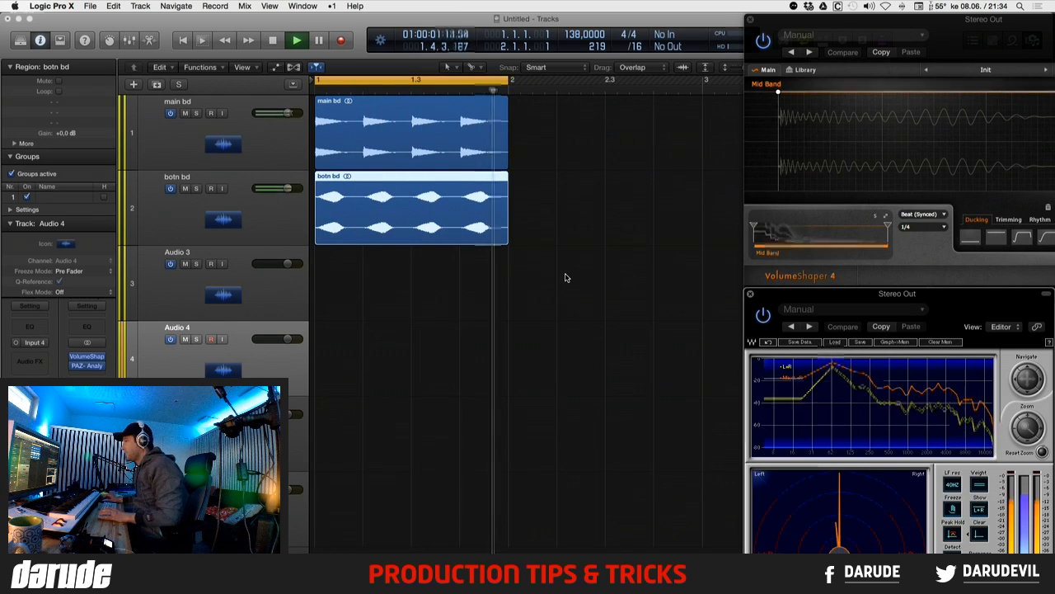
key(space)
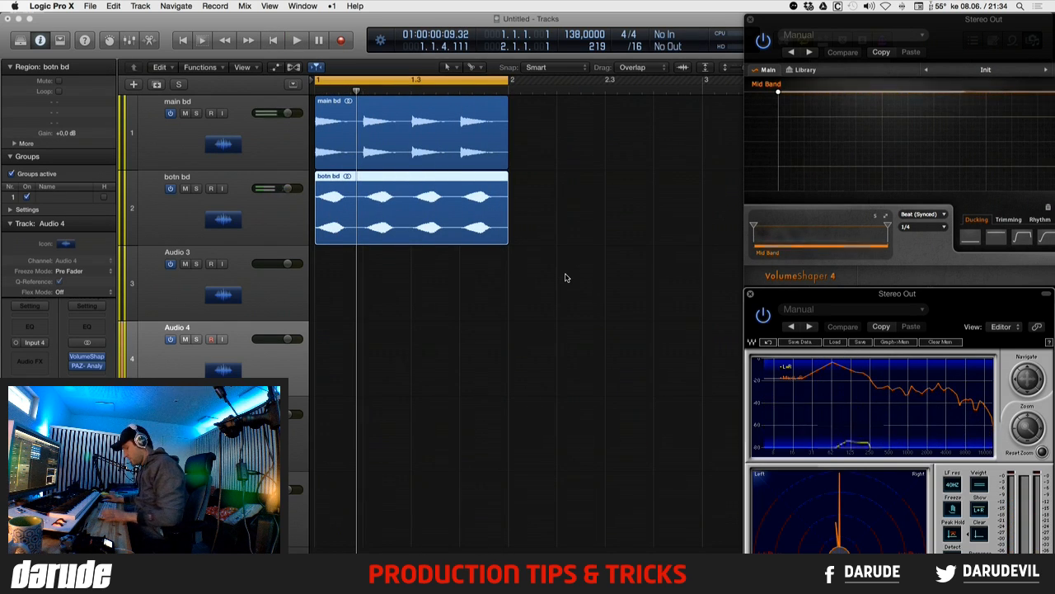
- Hide the plug-in windows, show the project's audio file list, and collapse all of its bass drum files
key(v)
key(f)
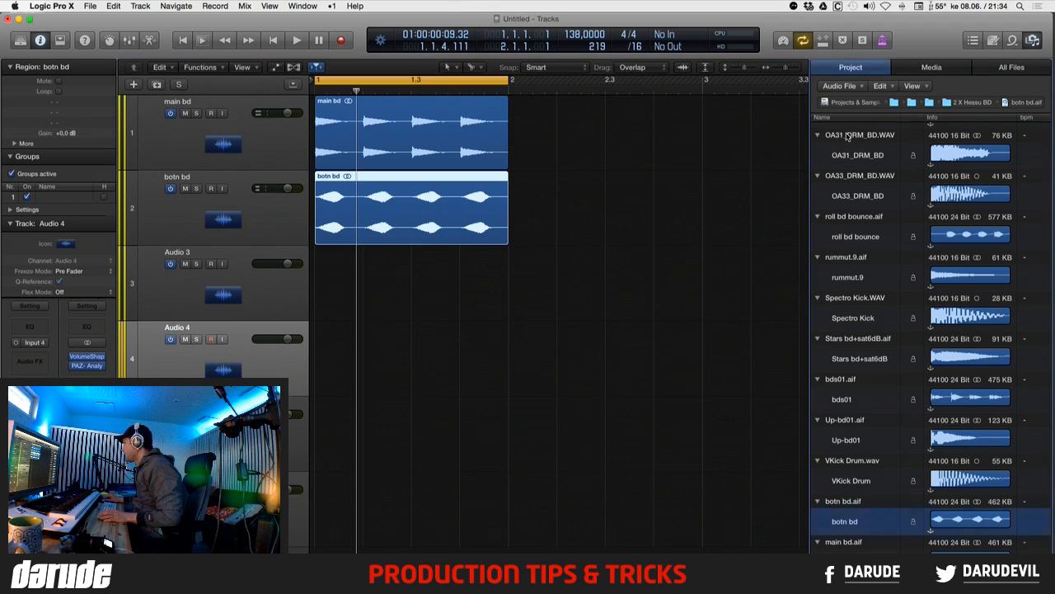
click(847, 136)
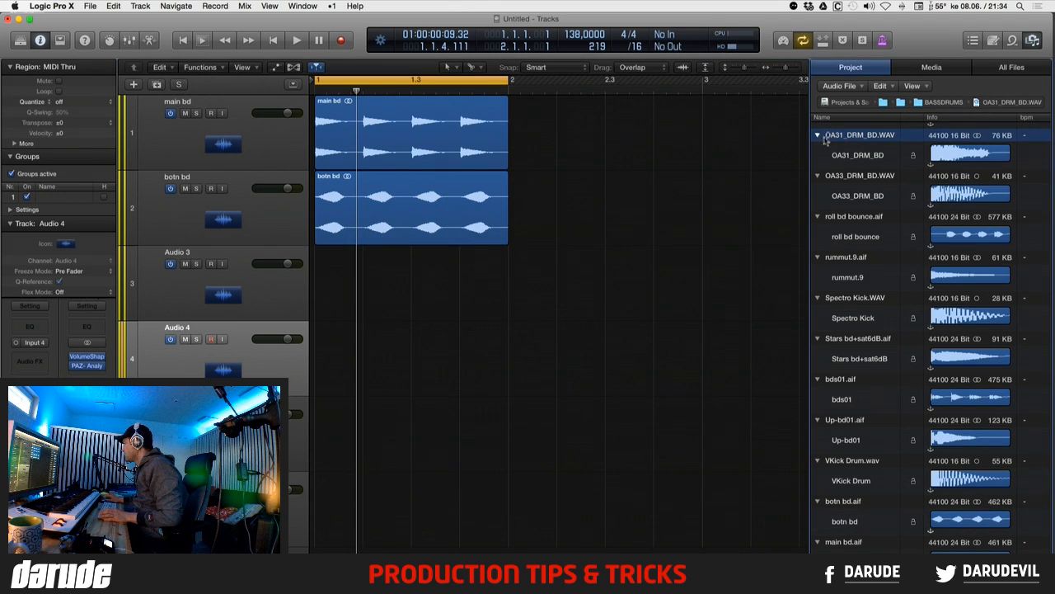
click(907, 172)
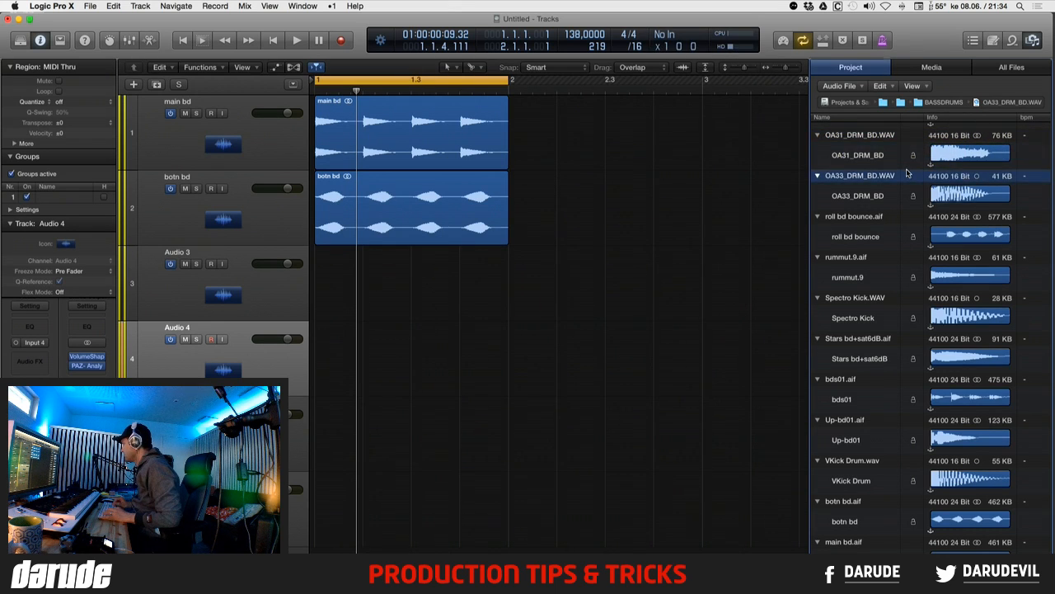
key(super+a)
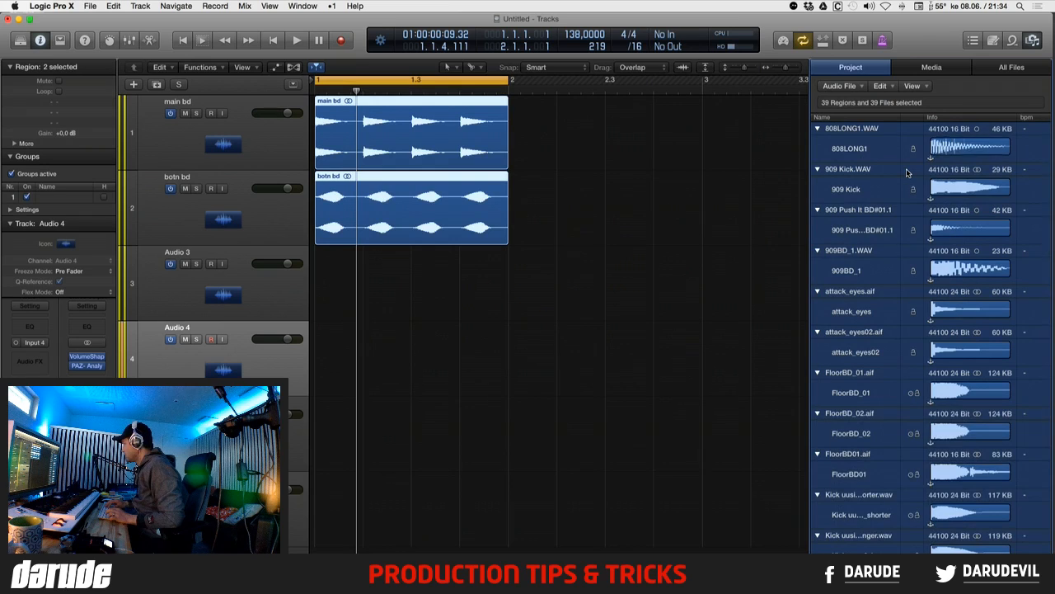
scroll(891, 180, up, 5)
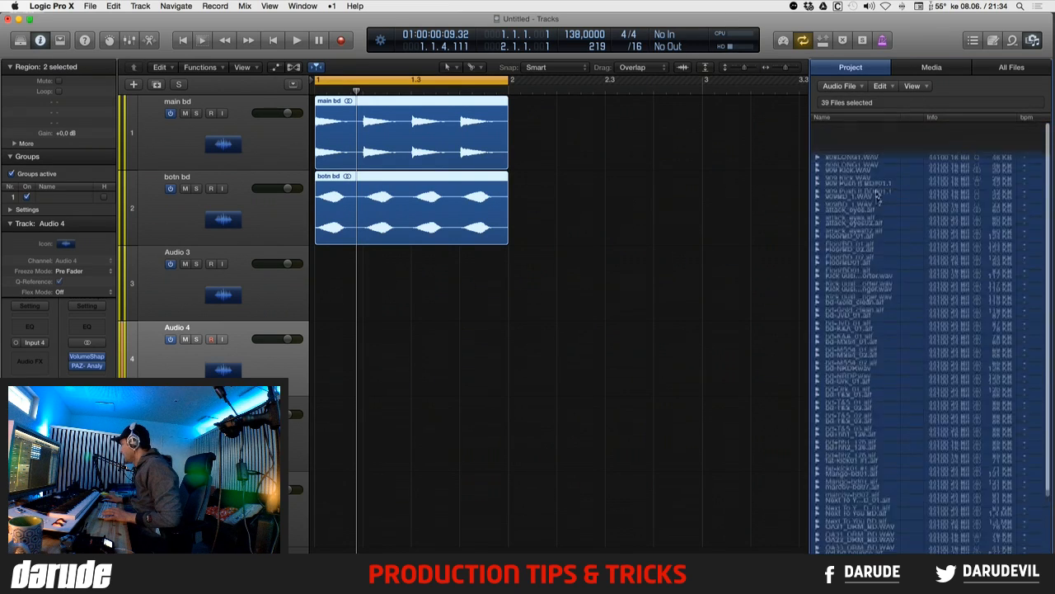
- Expand 808LONG1.WAV and step through the kick samples down to attack_eyes02.aif
click(849, 130)
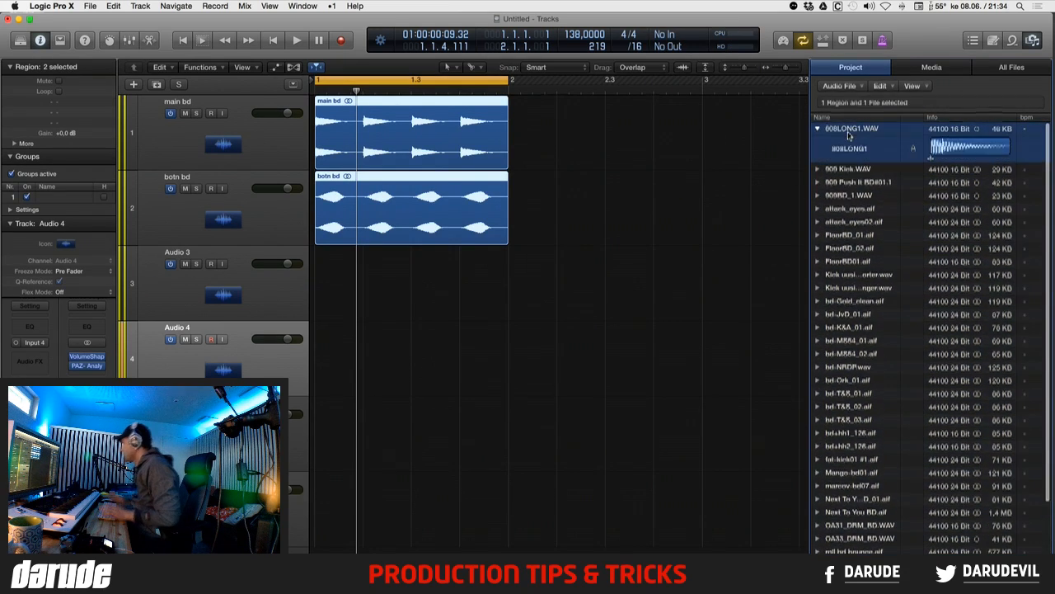
key(Down)
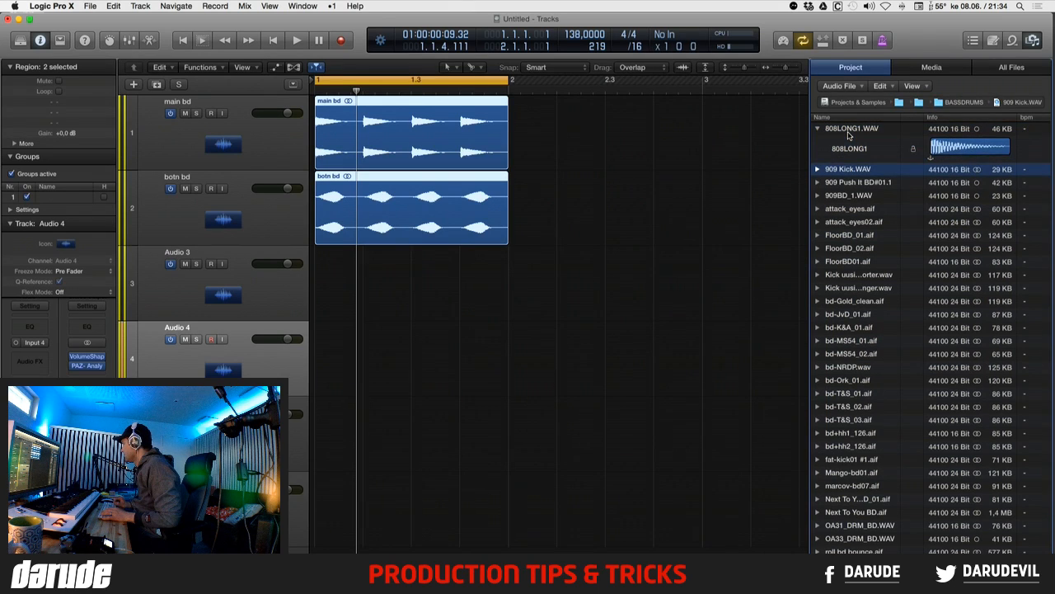
key(Down)
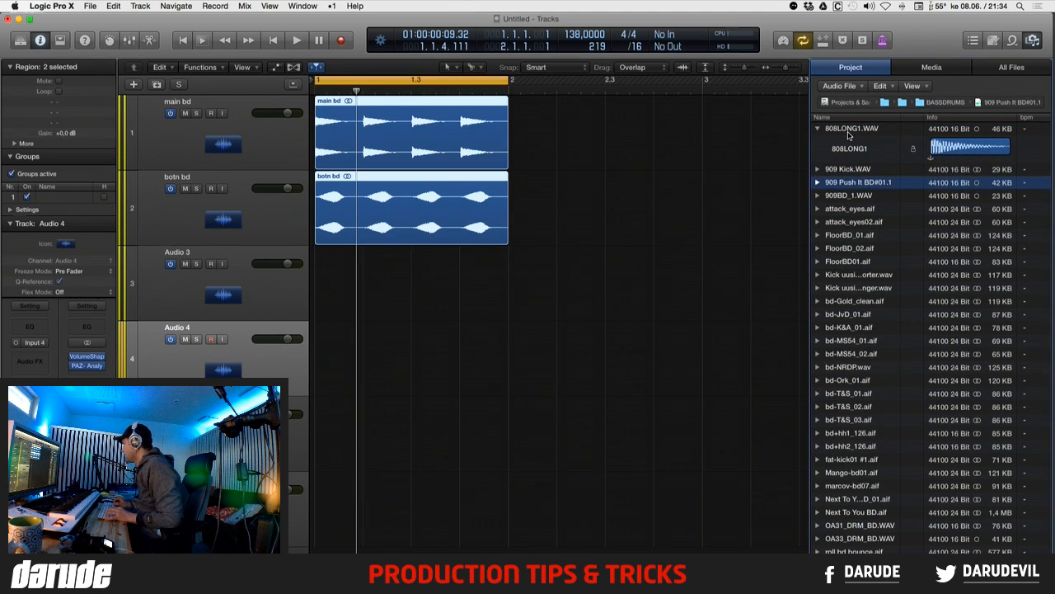
key(Down)
key(Down)
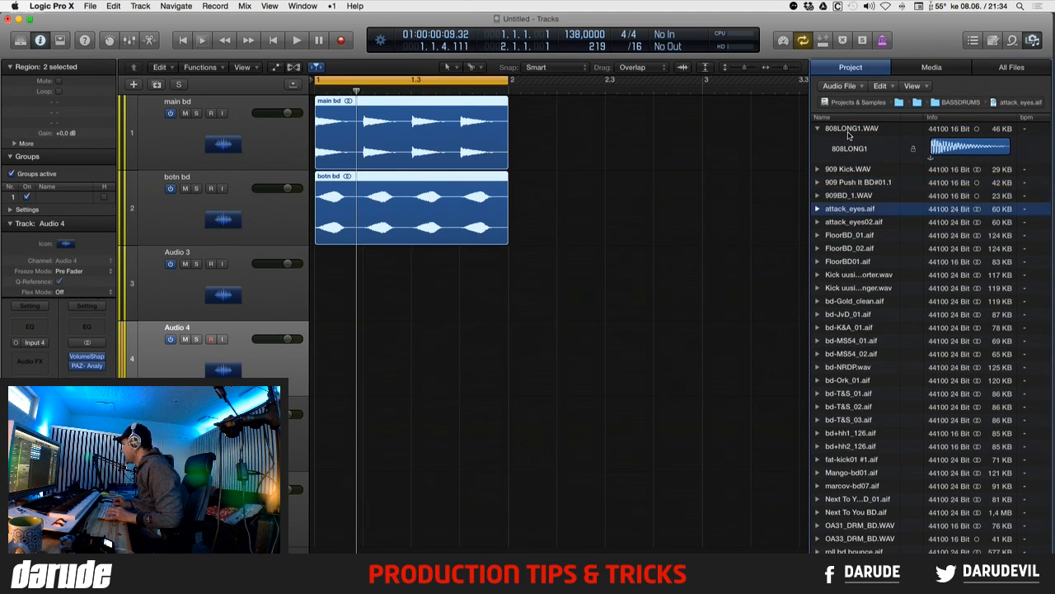
key(Down)
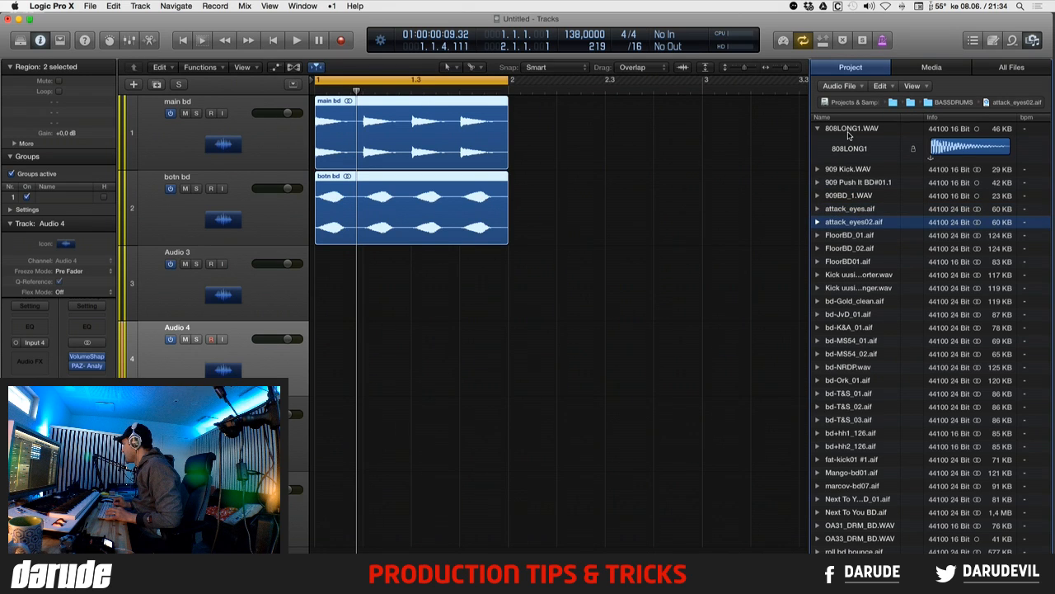
- Go back to 909 Kick.WAV and 909 Push It BD#01.1 and expand both to compare their waveforms and sound
key(Up)
key(Up)
key(Up)
key(Up)
key(Right)
key(Down)
key(Right)
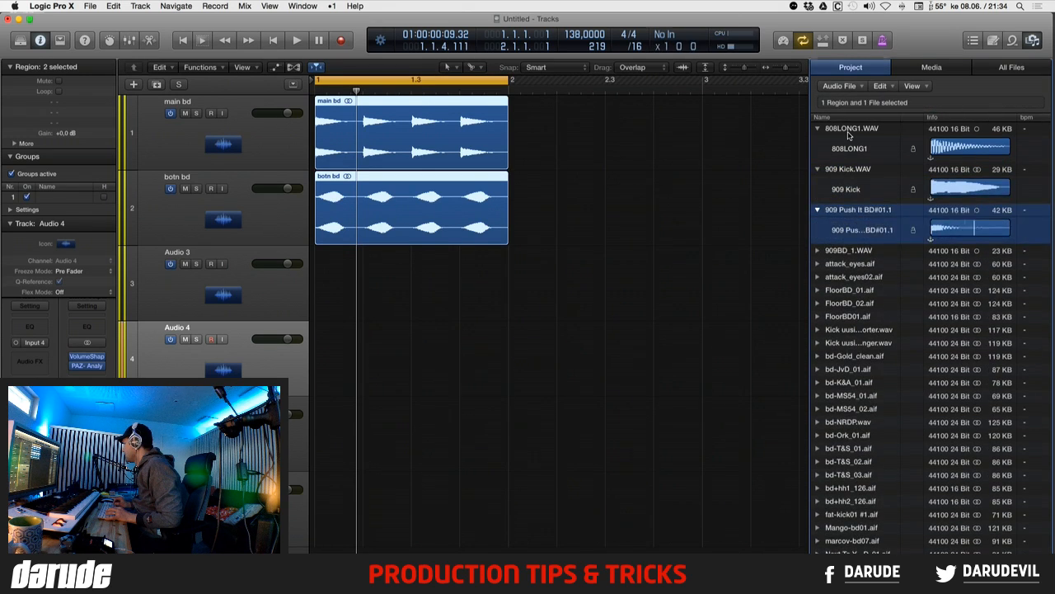
key(Up)
key(Up)
key(Down)
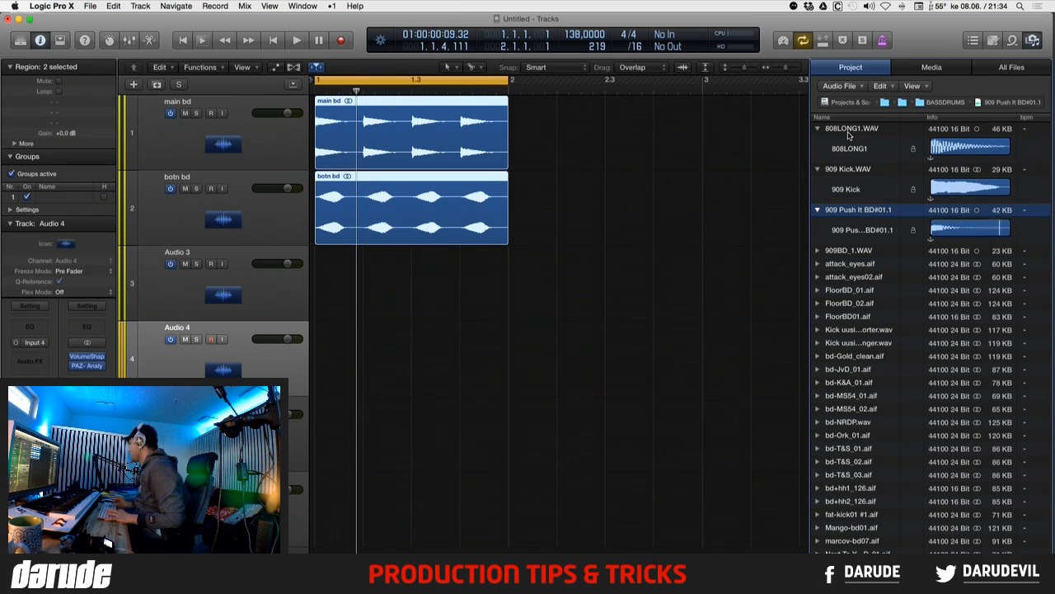
- Expand 909BD_1.WAV to show its waveform and continue to attack_eyes.aif
key(Down)
key(Down)
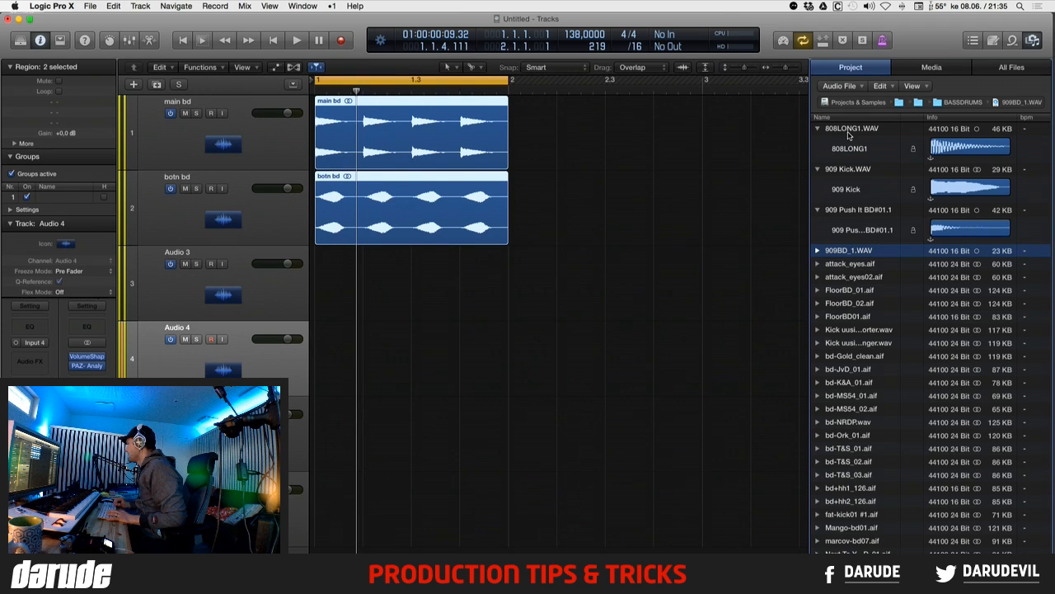
key(Down)
key(Up)
key(Right)
key(Down)
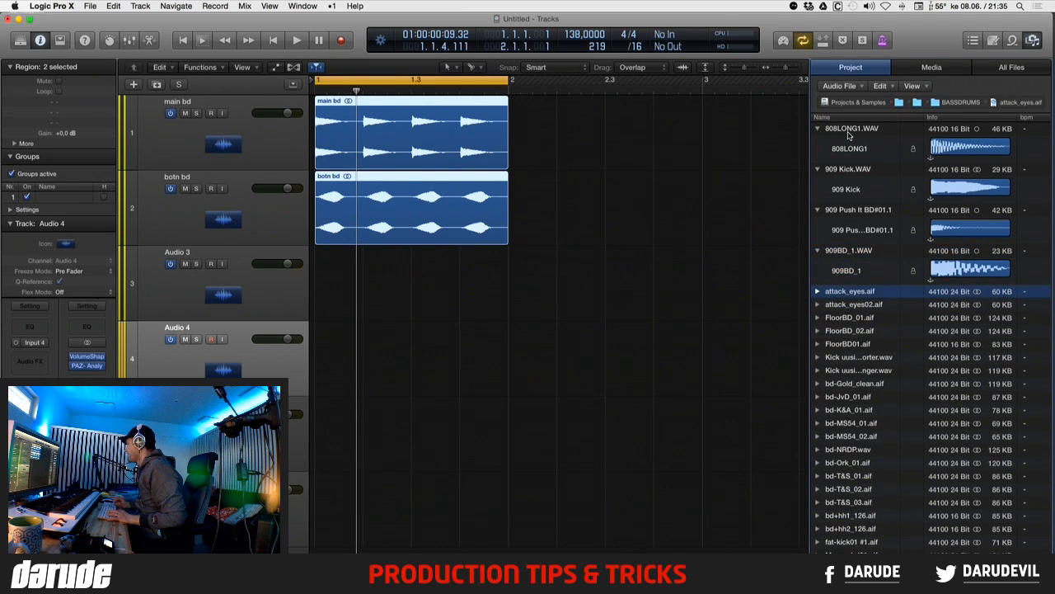
- Expand attack_eyes02.aif and attack_eyes.aif and audition them alternately to compare their waveforms and sound
key(Down)
key(Right)
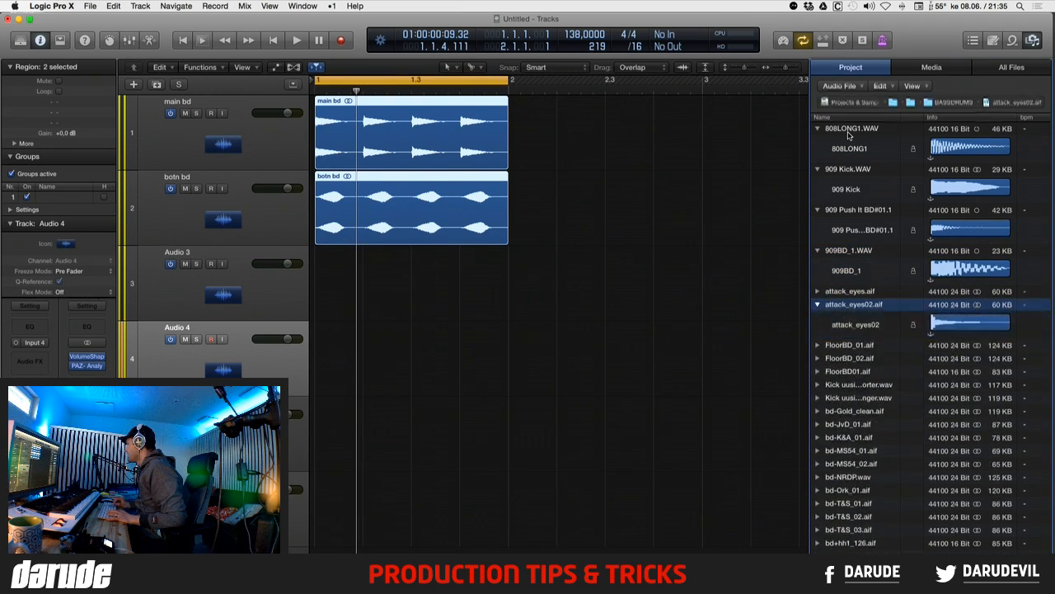
key(Up)
key(Right)
key(Down)
key(Up)
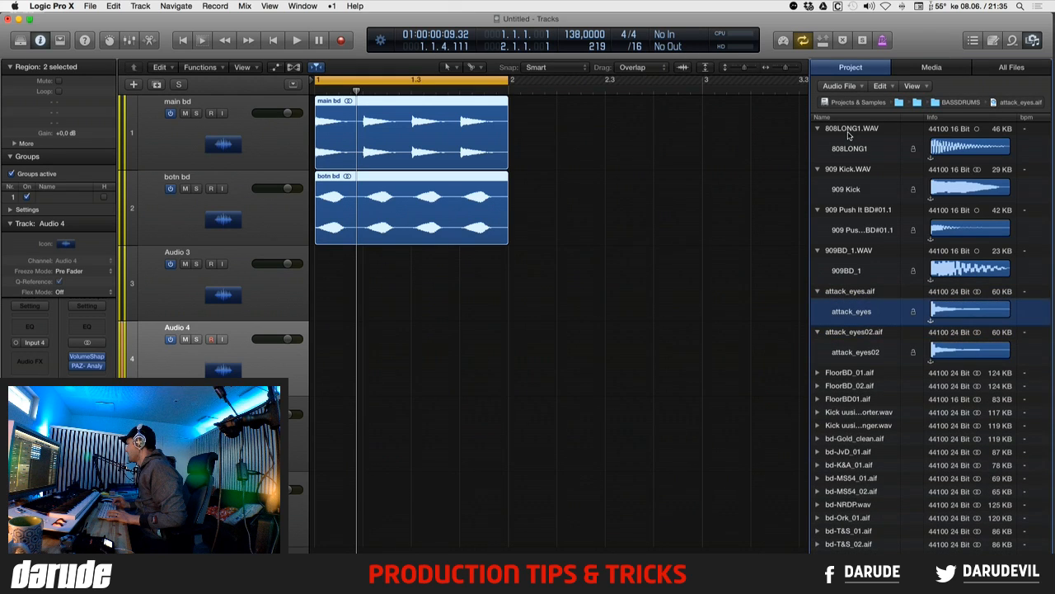
key(Down)
key(Down)
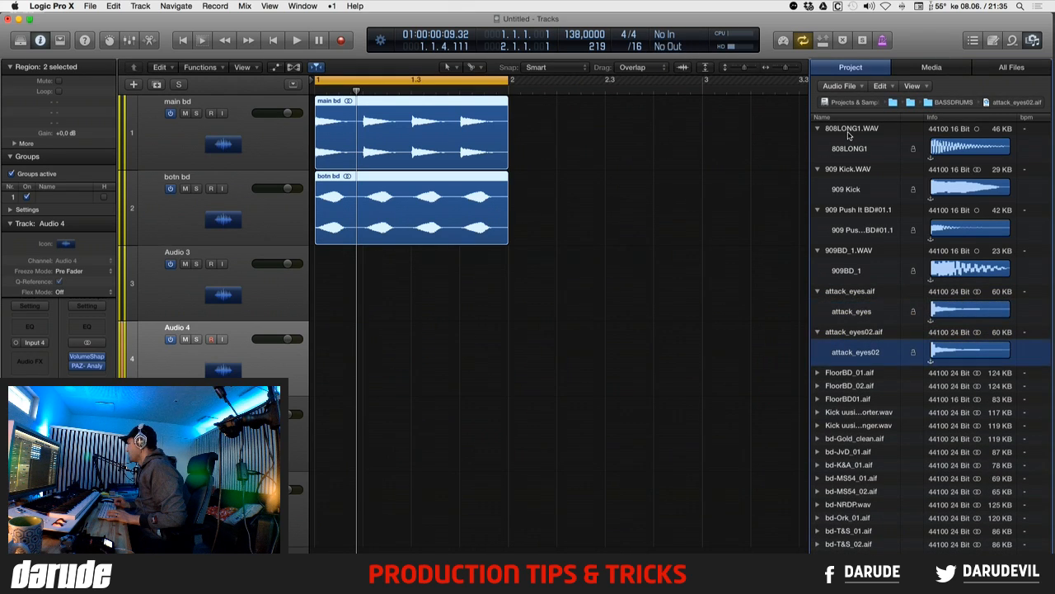
- Expand FloorBD_01.aif and FloorBD_02.aif and return to the FloorBD_01 region to compare the two kicks
key(Down)
key(Right)
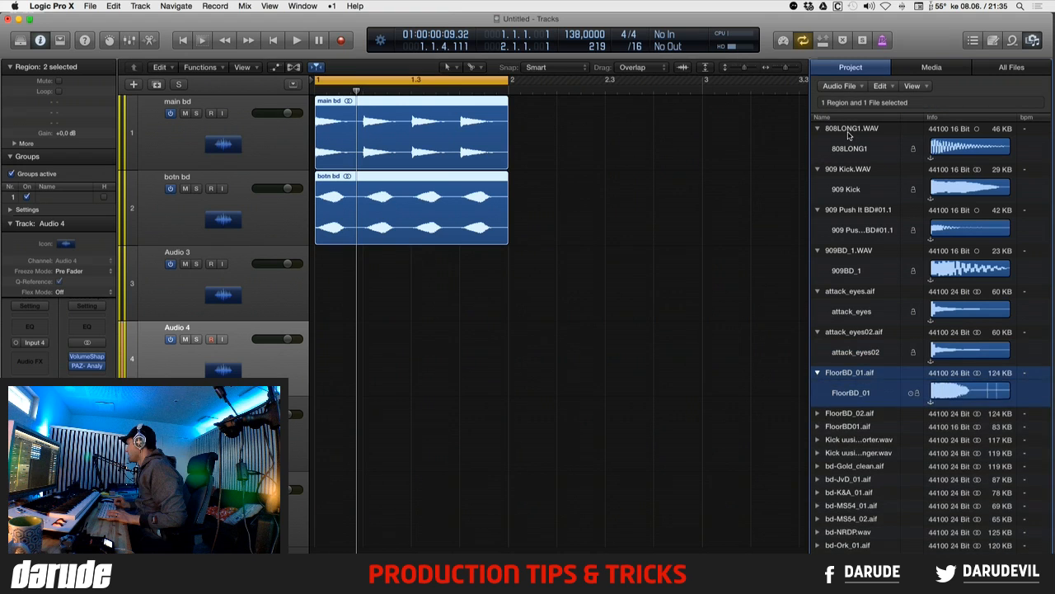
key(Down)
key(Right)
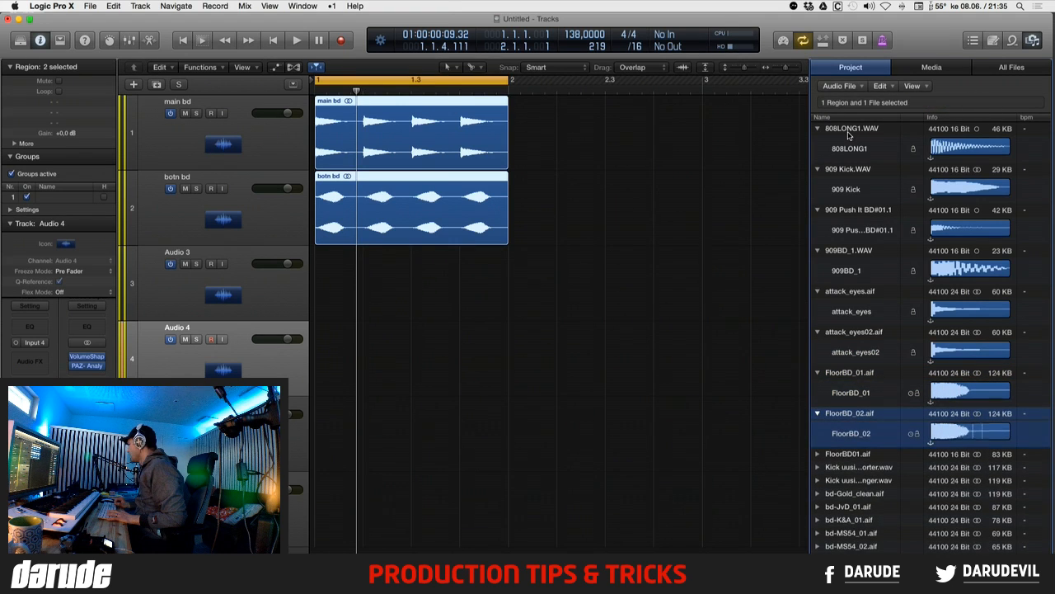
key(Up)
key(Up)
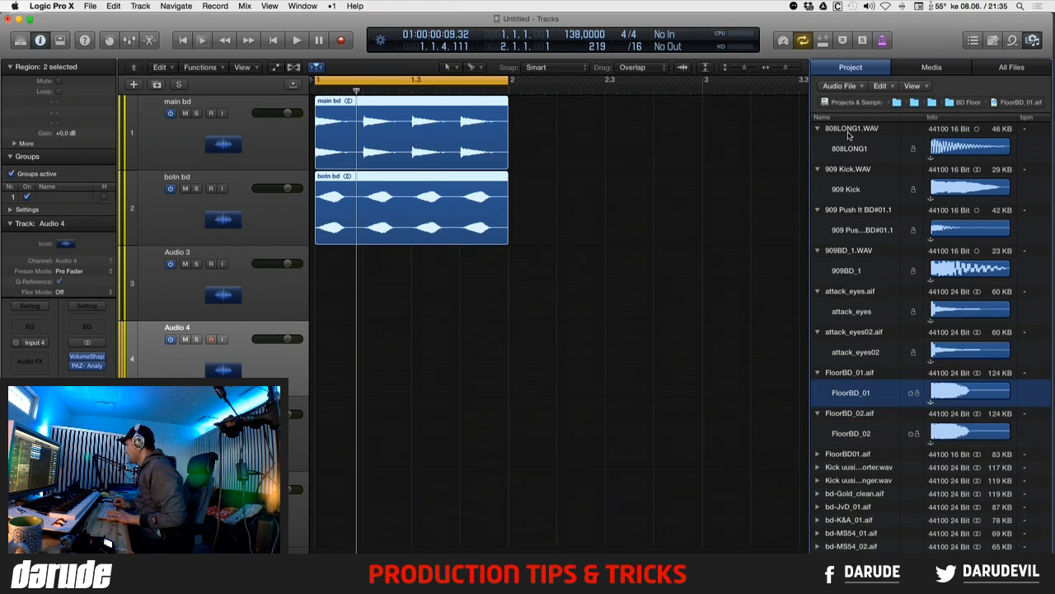
- Audition FloorBD_01.aif and FloorBD_02.aif back and forth, listening for the difference between them
scroll(849, 136, down, 5)
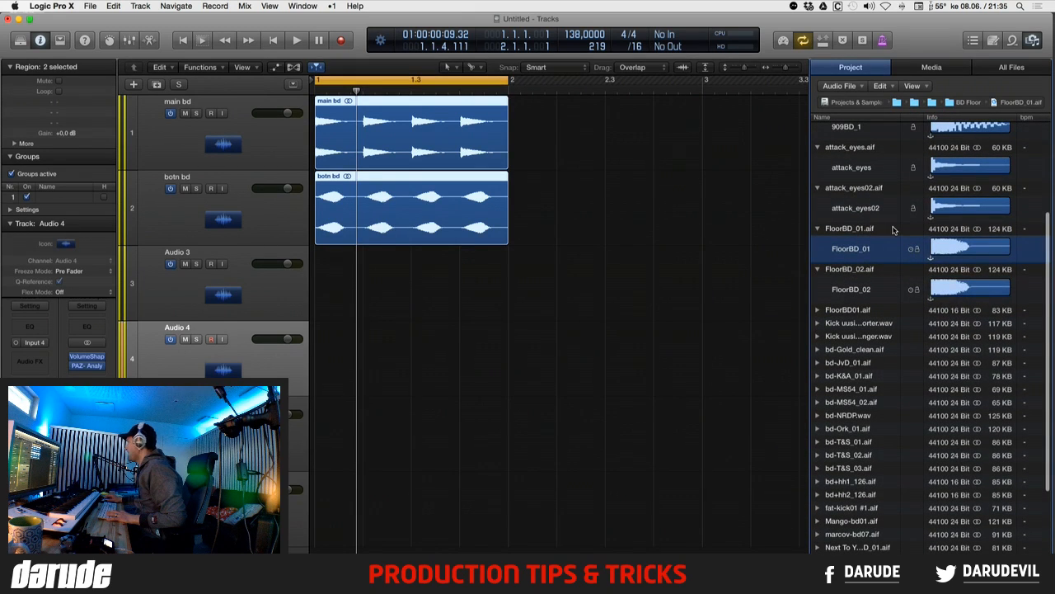
click(893, 230)
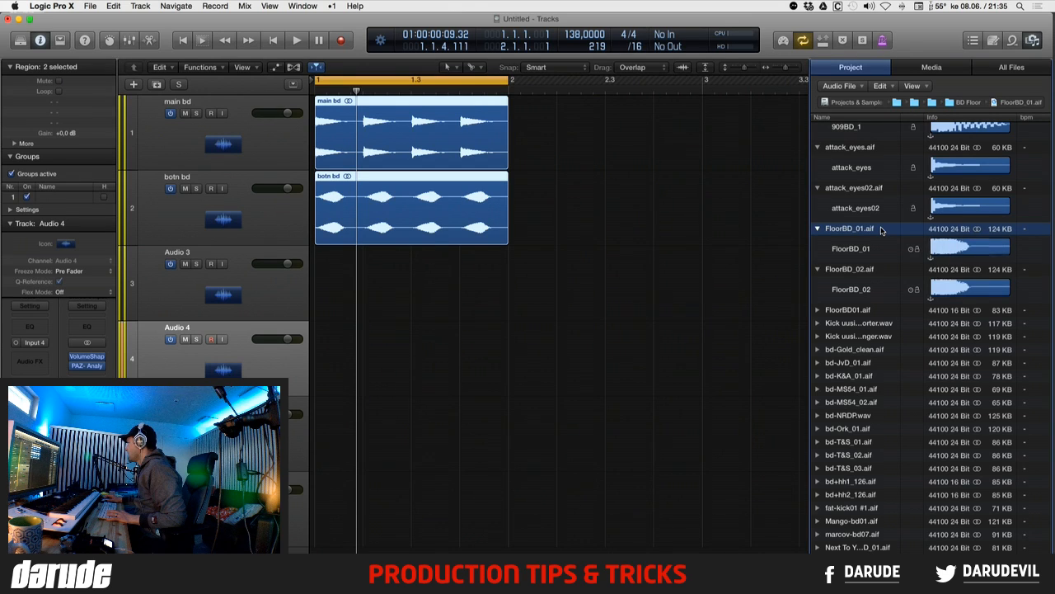
click(859, 269)
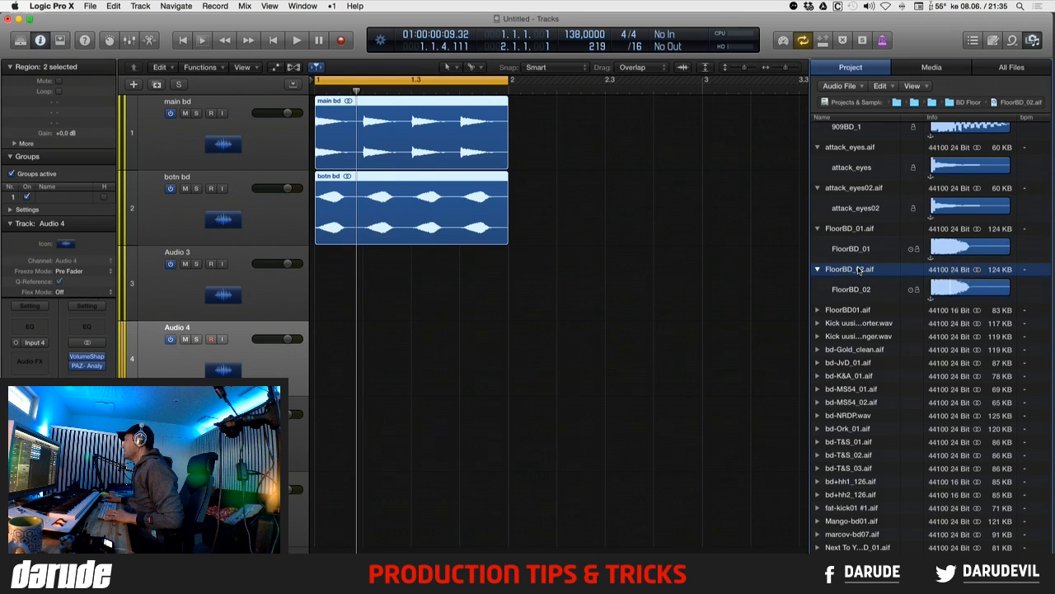
key(Up)
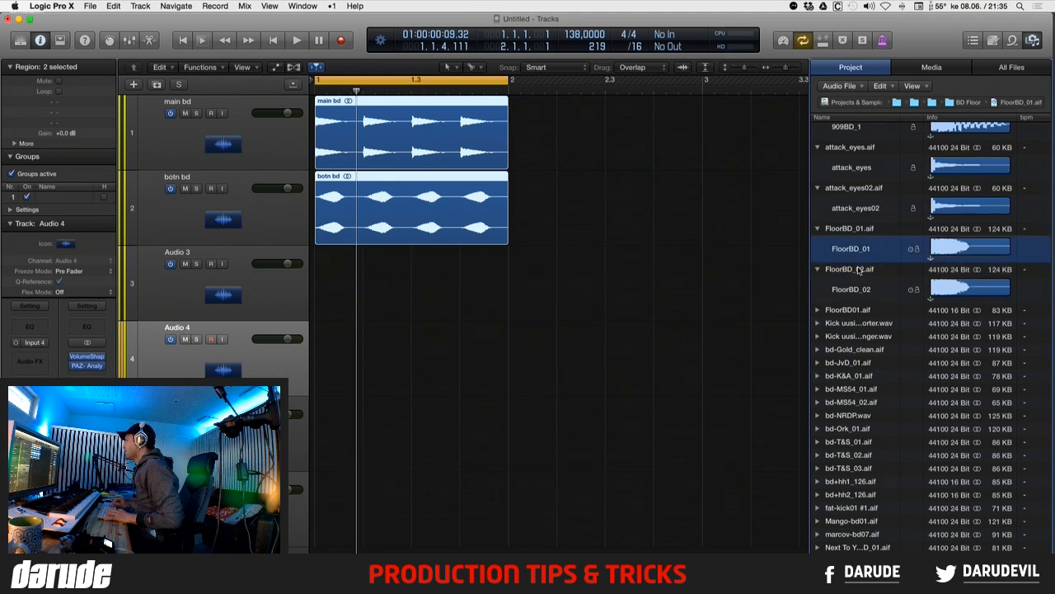
key(Down)
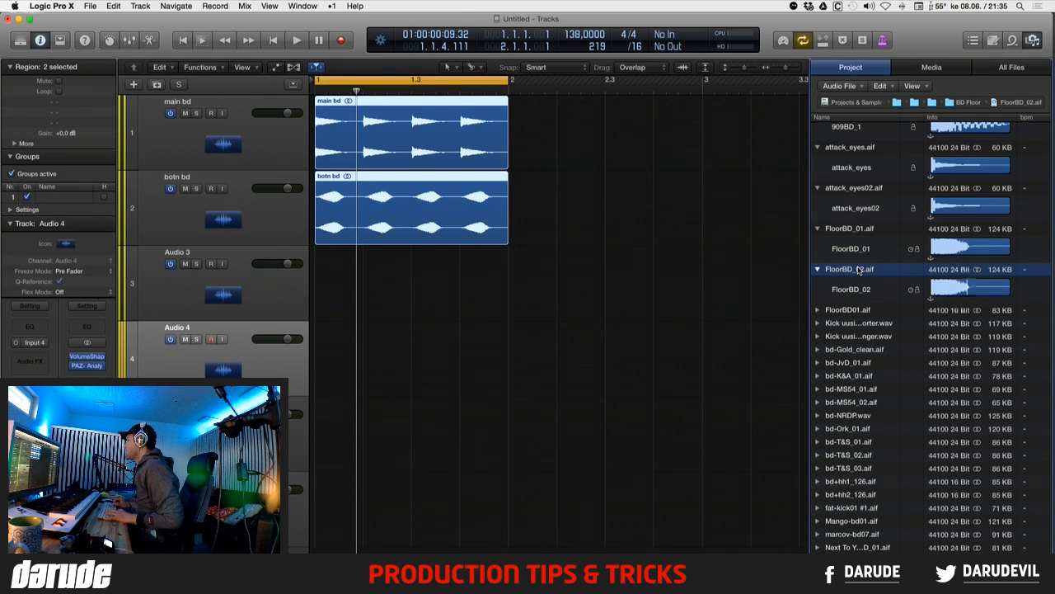
key(Down)
key(Down)
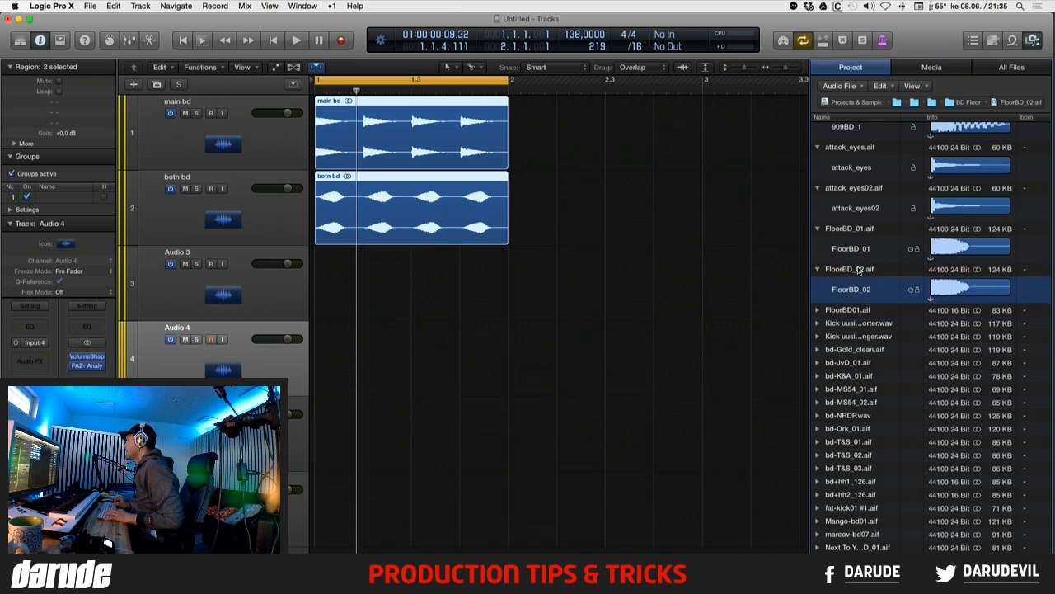
- Expand FloorBD01.aif and step repeatedly between the FloorBD_01 and FloorBD_02 entries to compare the floor kicks again
key(Right)
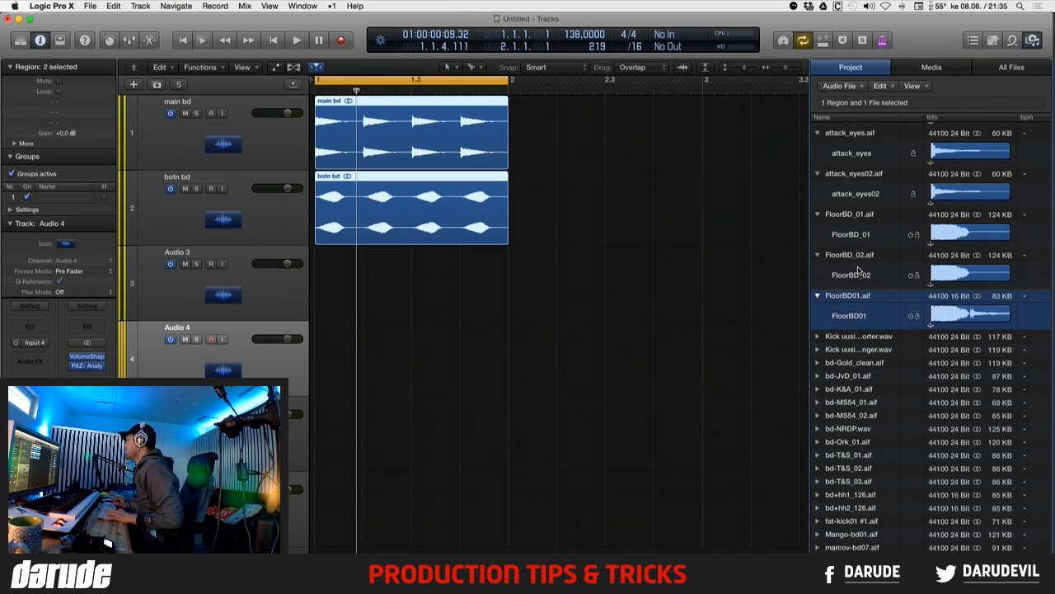
key(Up)
key(Up)
key(Up)
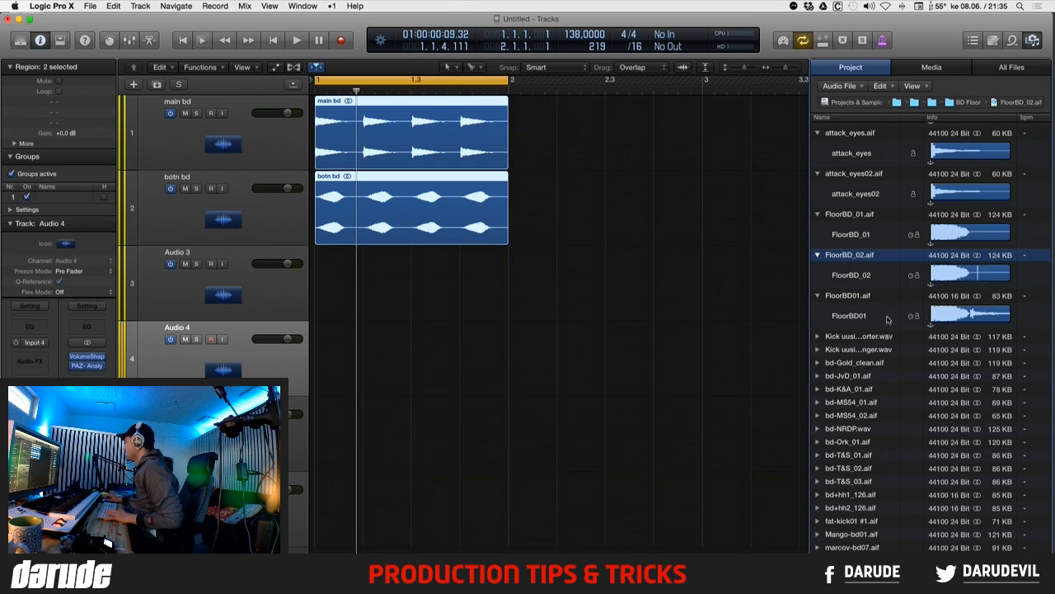
key(Down)
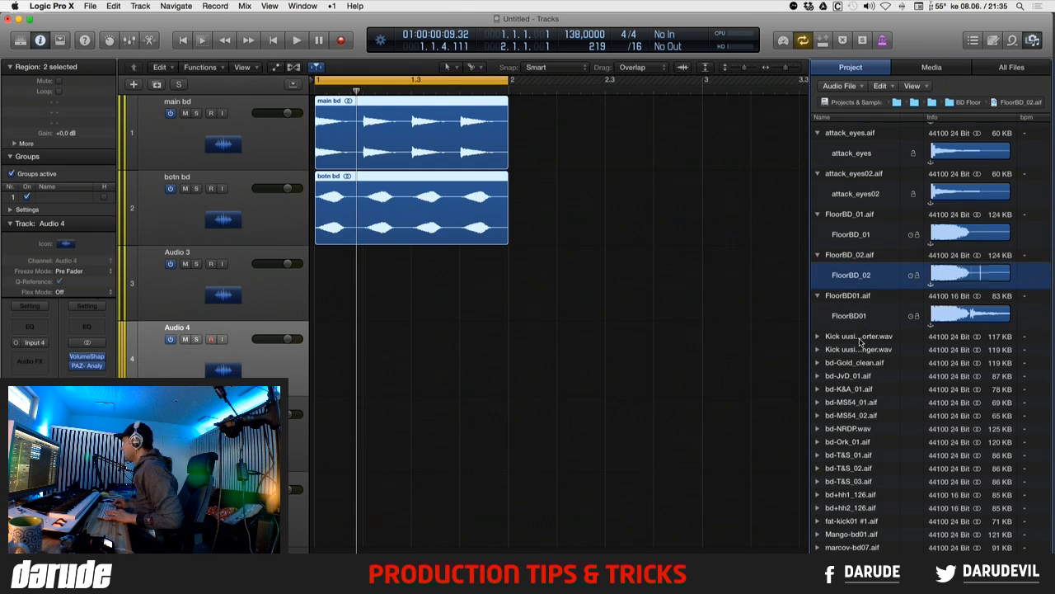
key(Up)
key(Up)
key(Down)
key(Down)
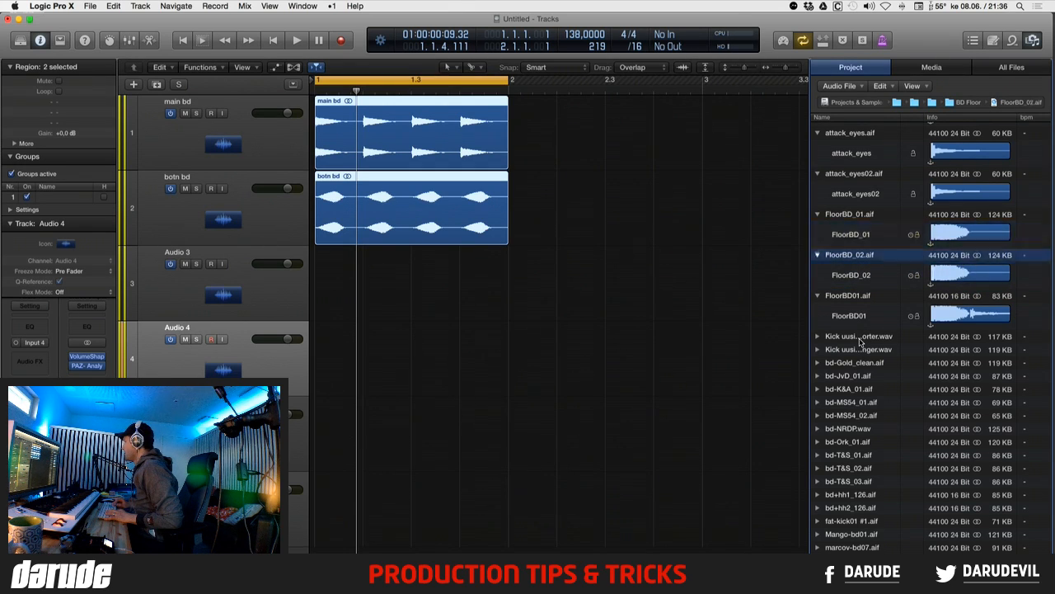
key(Up)
key(Up)
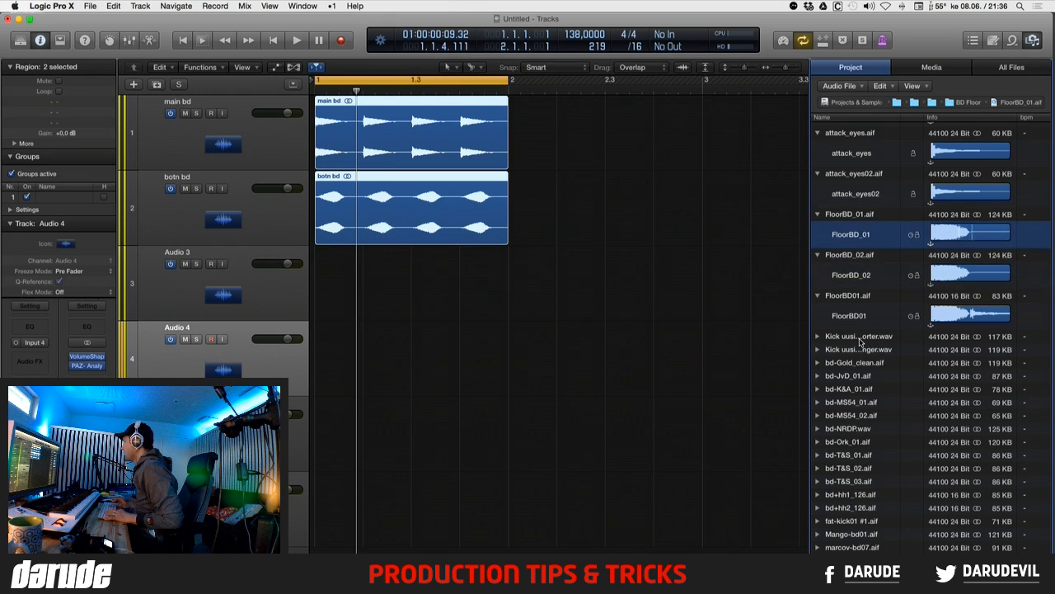
- Expand the shorter and the longer Kick uusi WAV files to compare their waveforms
click(860, 338)
key(Right)
key(Down)
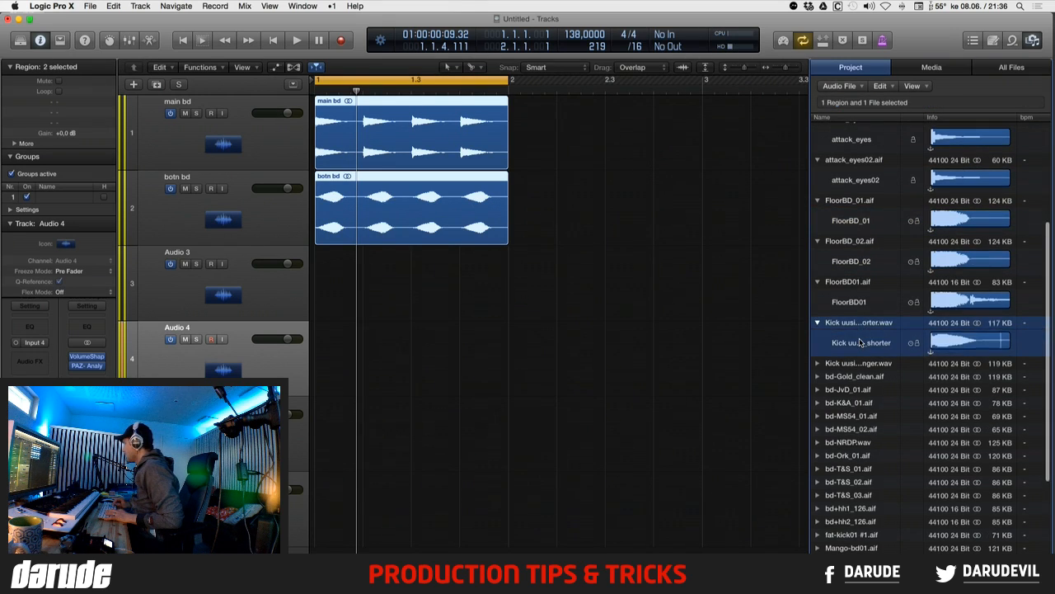
key(Down)
key(Right)
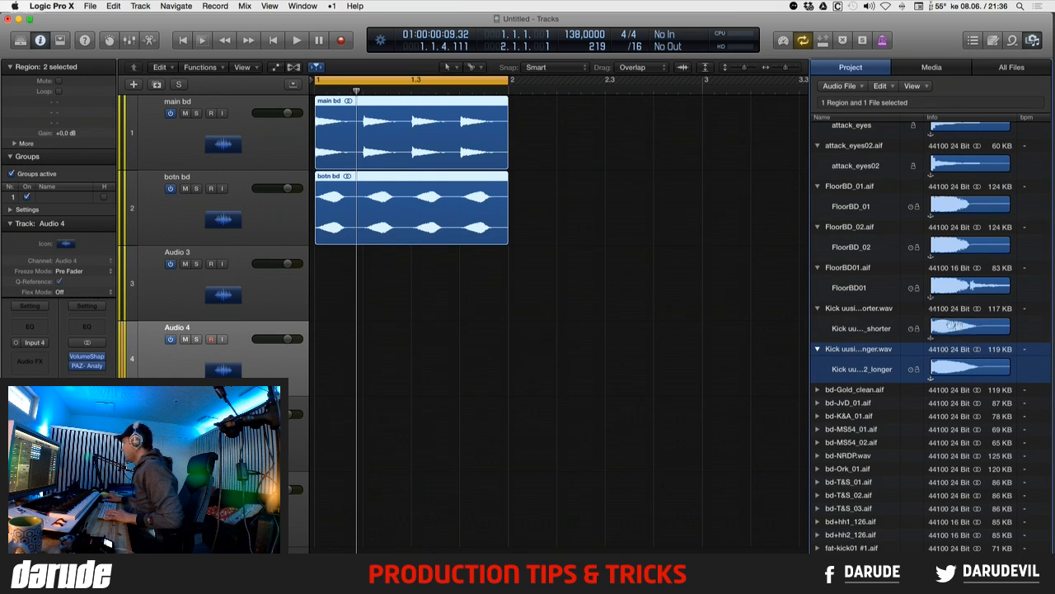
- Place the shorter Kick uusi sample on the main bd track at bar 3
click(858, 309)
drag(858, 309, 708, 107)
scroll(427, 112, right, 2)
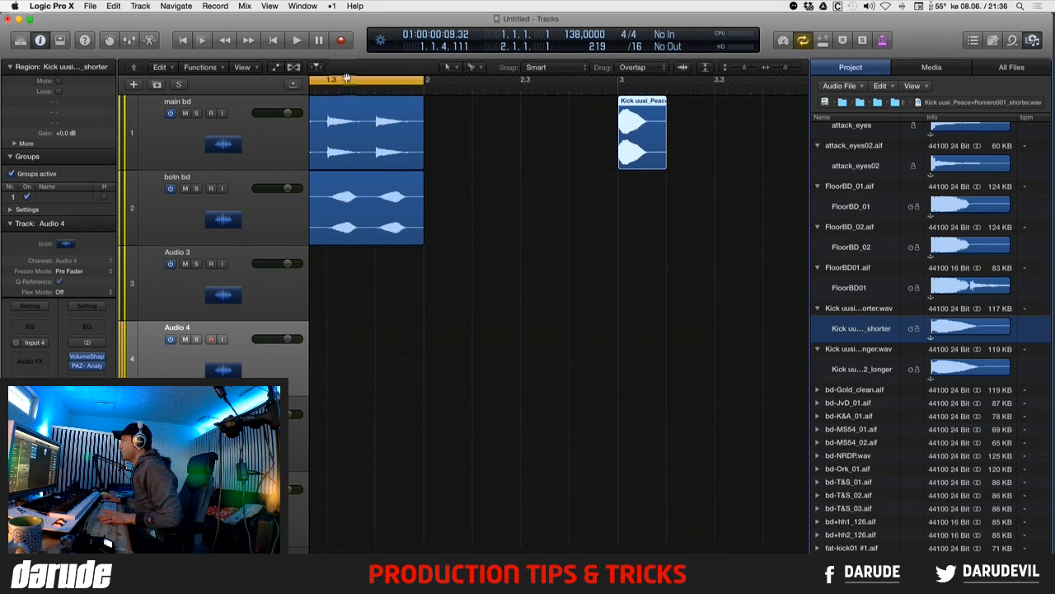
- Move the cycle range to bar 3, shorten it to the first beat, and loop the kick sample
drag(382, 80, 730, 103)
scroll(608, 202, right, 3)
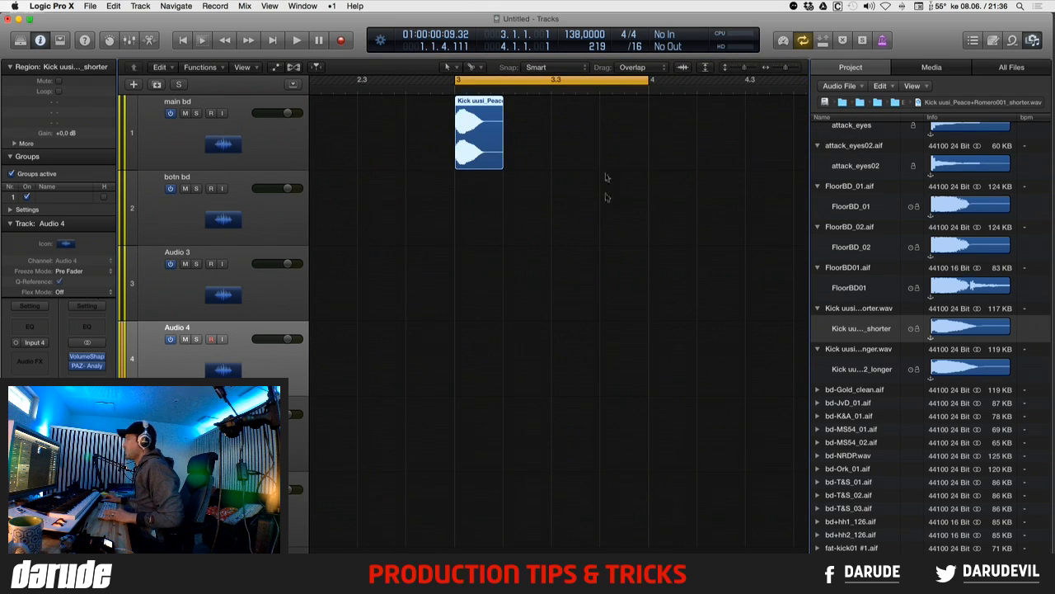
scroll(564, 138, left, 1)
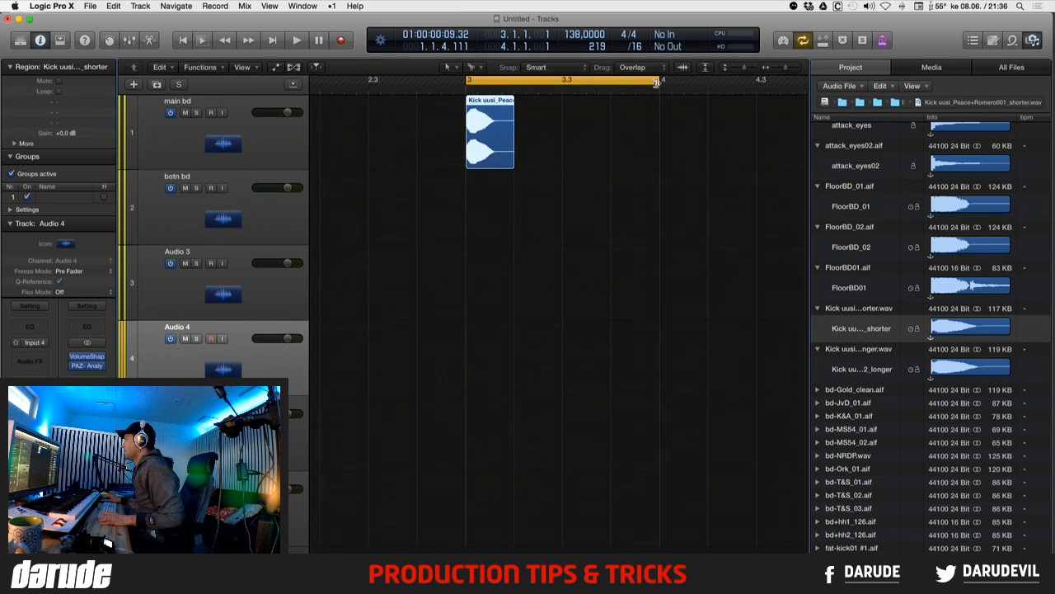
drag(655, 90, 510, 115)
key(space)
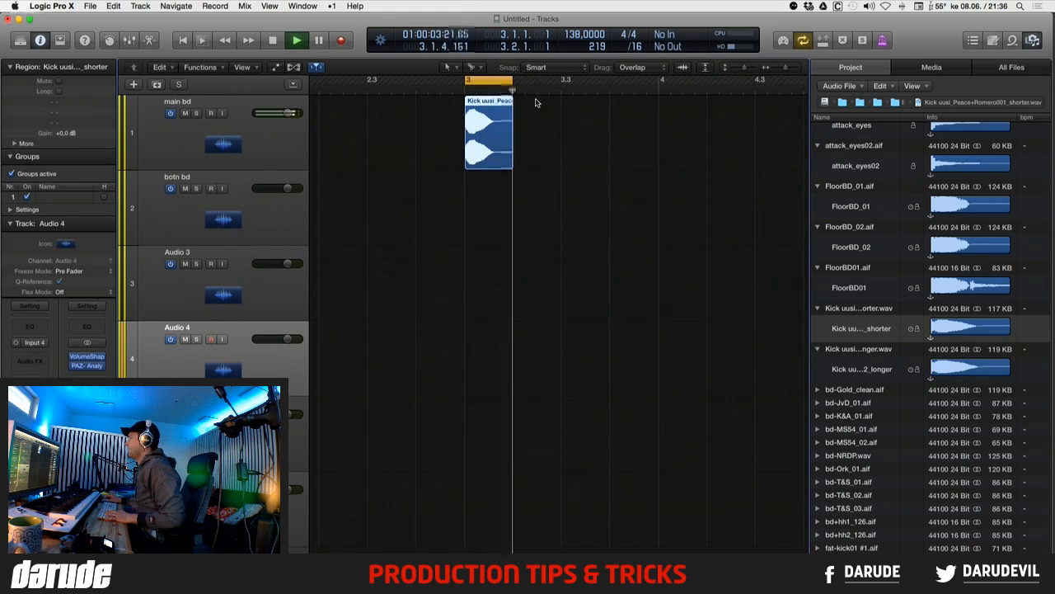
- Lower the project tempo to 128 BPM while the single kick region loops
drag(685, 204, 454, 83)
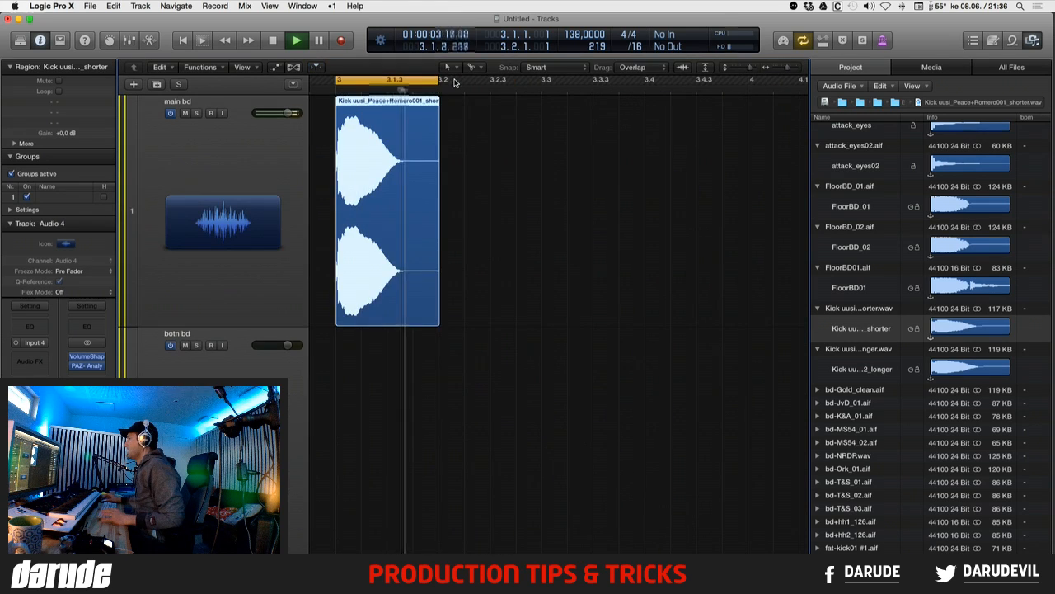
key(space)
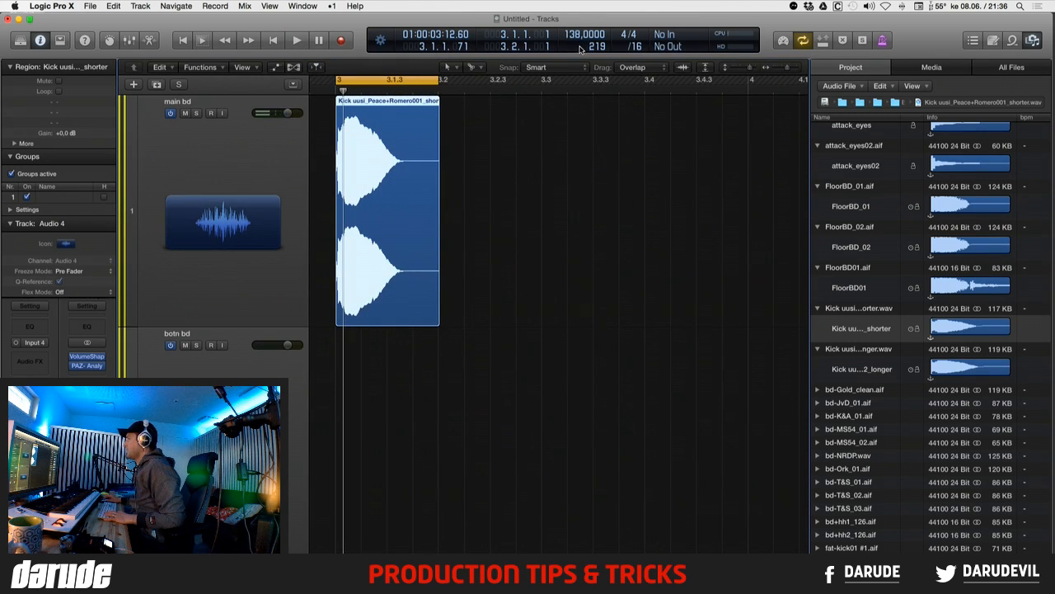
key(space)
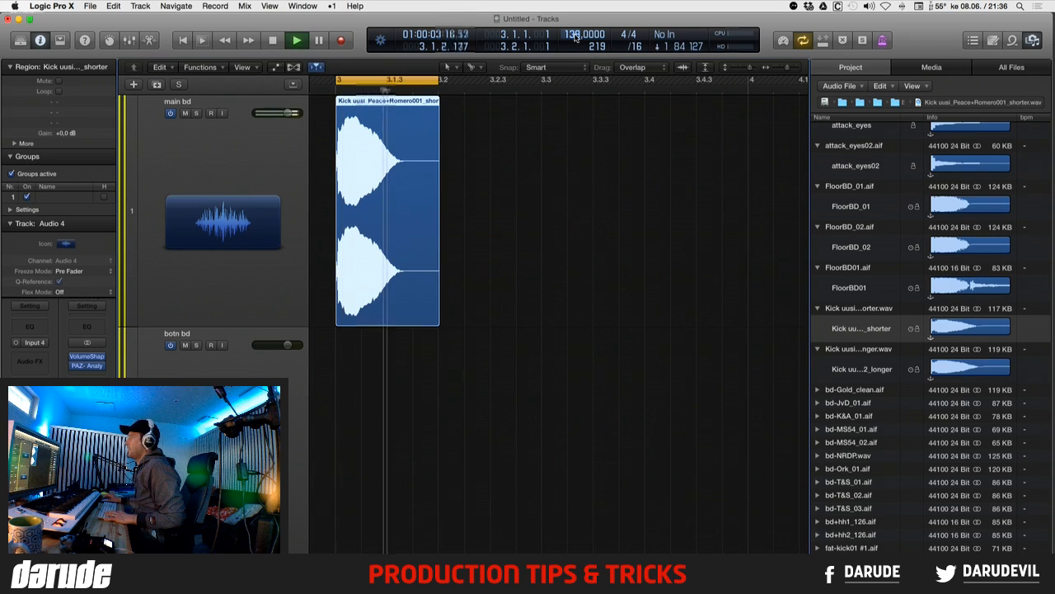
drag(576, 37, 577, 53)
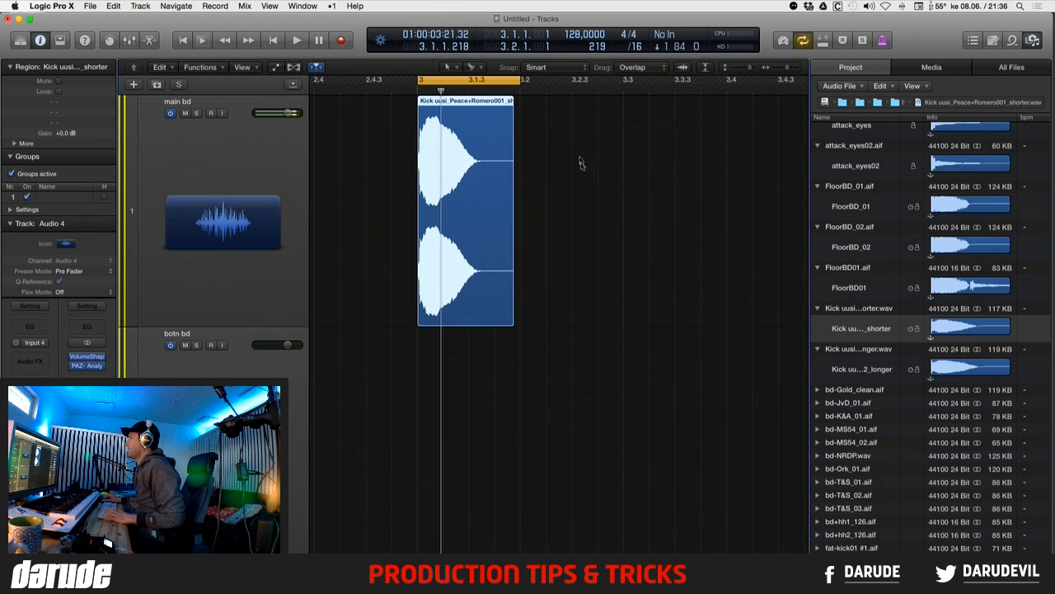
- Split the kick region on both sides of one waveform cycle around 3.1.2
key(z)
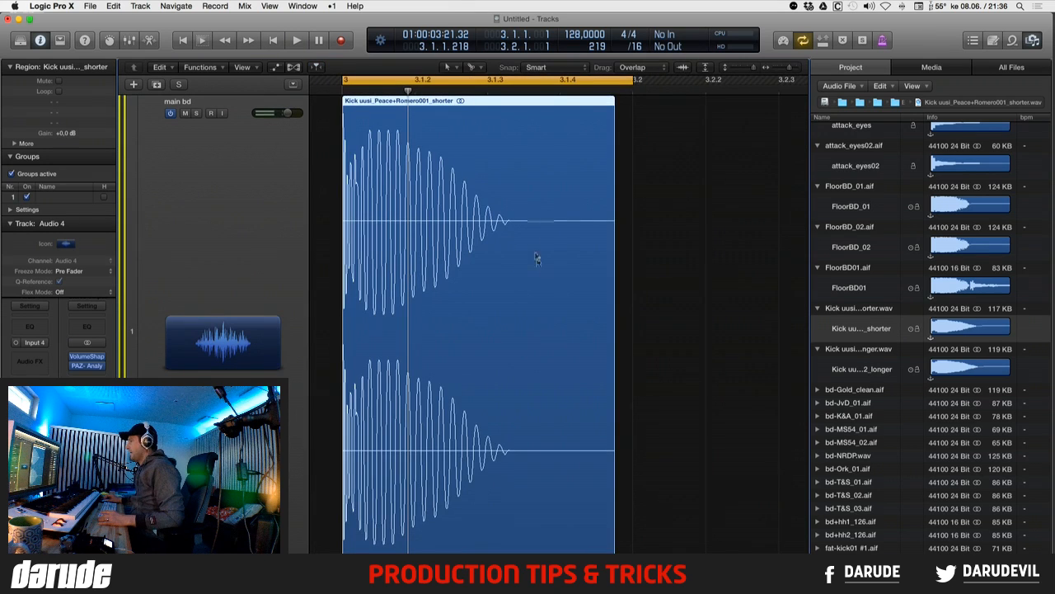
drag(356, 418, 317, 447)
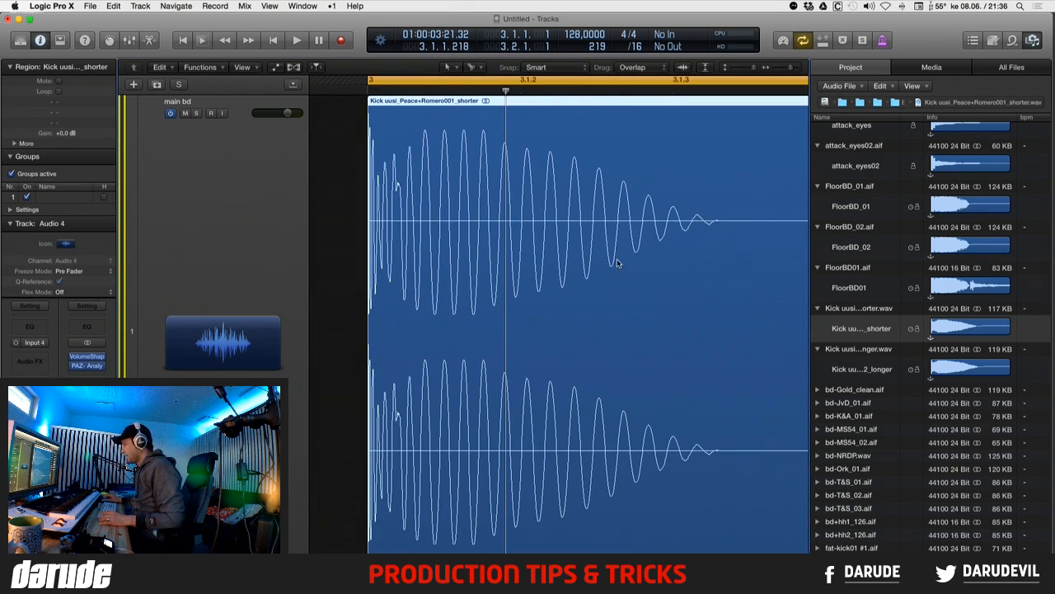
drag(427, 415, 426, 416)
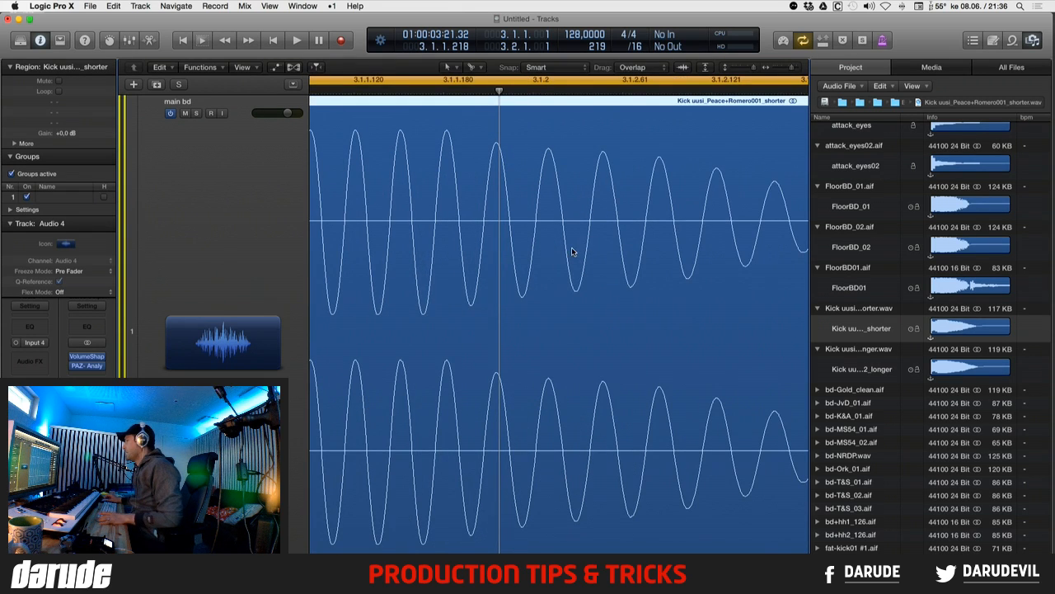
drag(493, 240, 484, 245)
drag(548, 243, 537, 250)
- Move the first split, between the .1 and .3 regions, back onto the waveform's zero crossing
drag(499, 220, 454, 276)
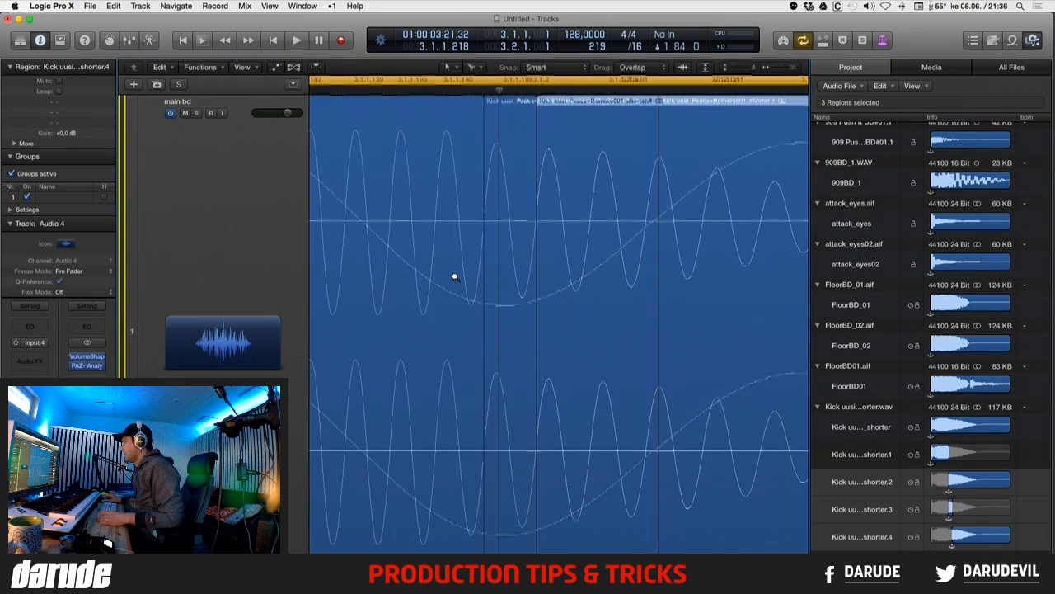
drag(684, 225, 615, 327)
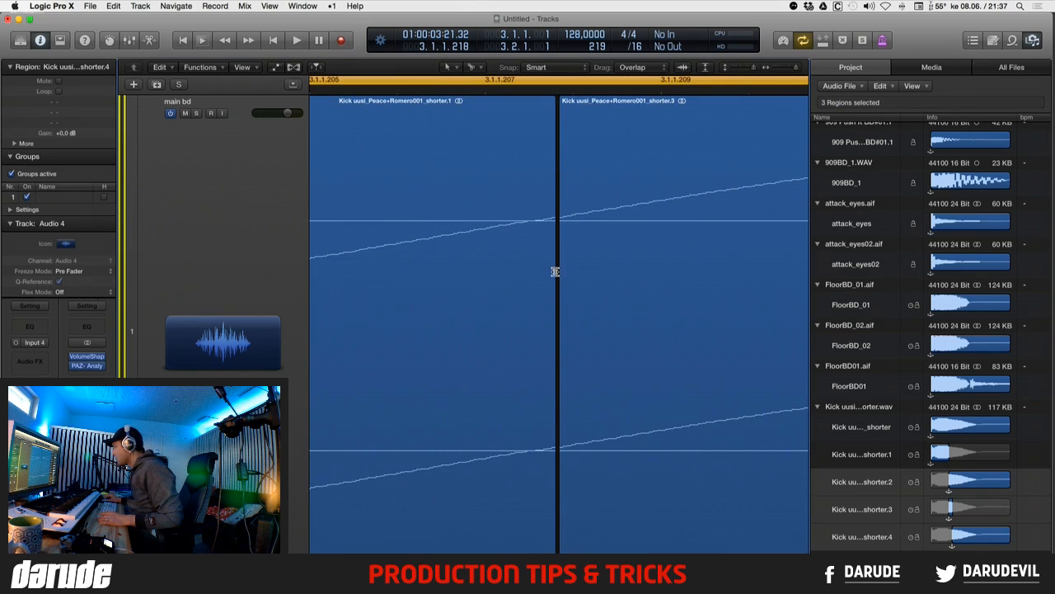
drag(555, 272, 507, 288)
- Move the second split, between the .3 and .4 regions, back onto the waveform's zero crossing
scroll(507, 289, right, 15)
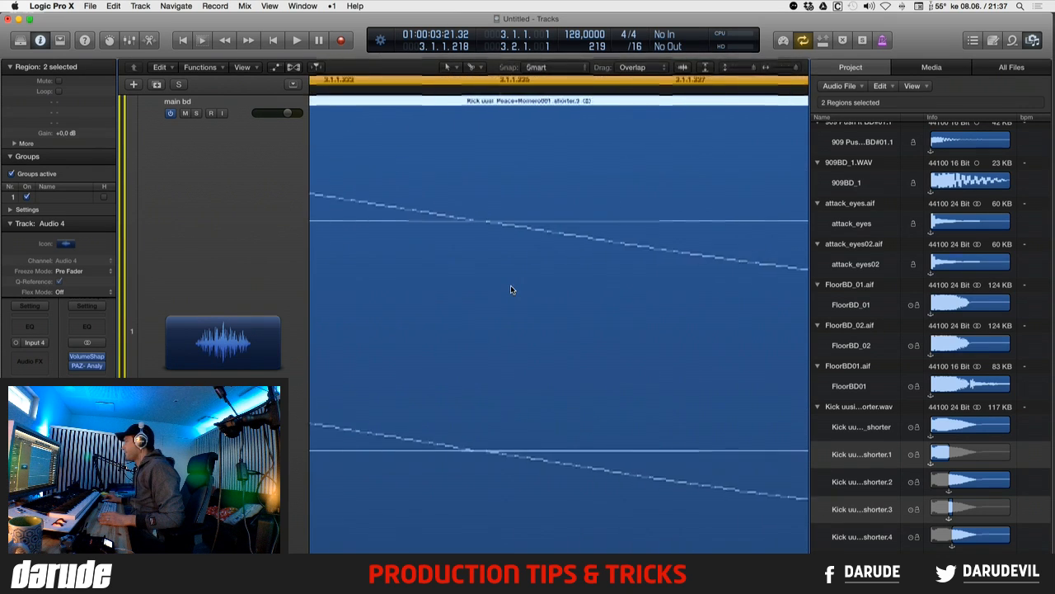
scroll(511, 289, right, 15)
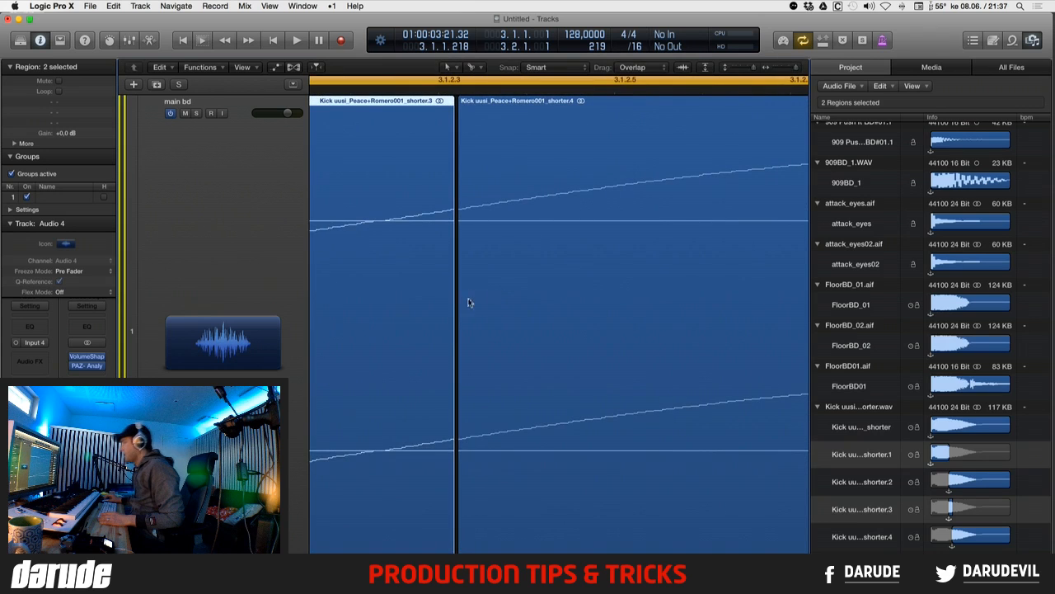
drag(456, 302, 341, 308)
ctrl+alt+click(438, 290)
ctrl+alt+click(440, 290)
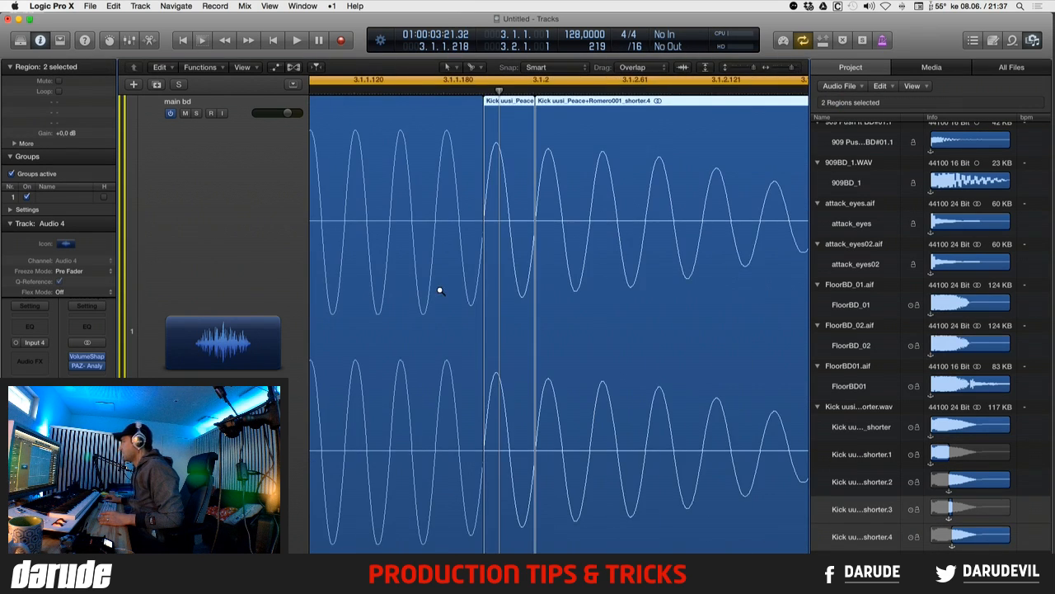
- Shift the .4 tail region away from the split and duplicate the single-cycle .3 region twice into the gap
drag(593, 195, 734, 198)
click(532, 200)
drag(535, 201, 615, 202)
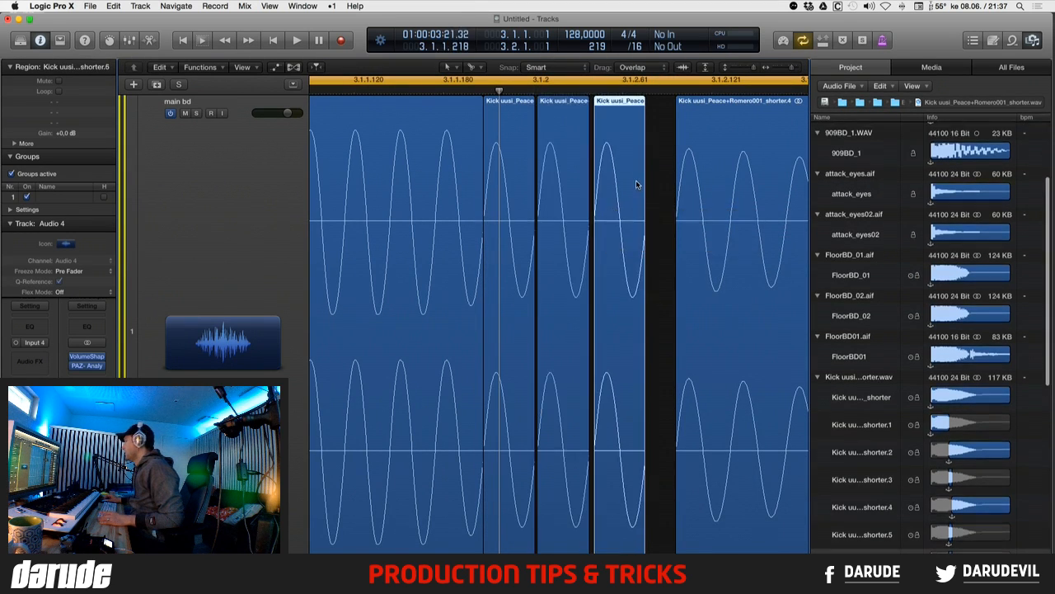
- Set the drag mode to Shuffle L and close the gaps between the single-cycle copies and the tail region
click(661, 67)
click(627, 100)
mouse_move(572, 169)
mouse_down()
mouse_move(639, 169)
mouse_move(570, 171)
mouse_up()
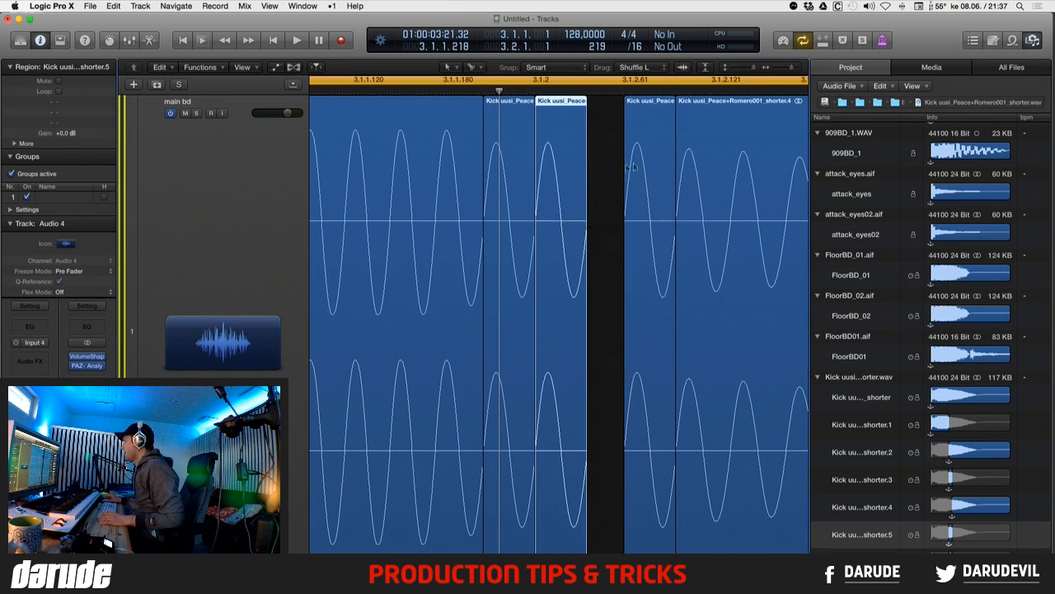
drag(635, 166, 673, 164)
key(super+Left)
key(super+Left)
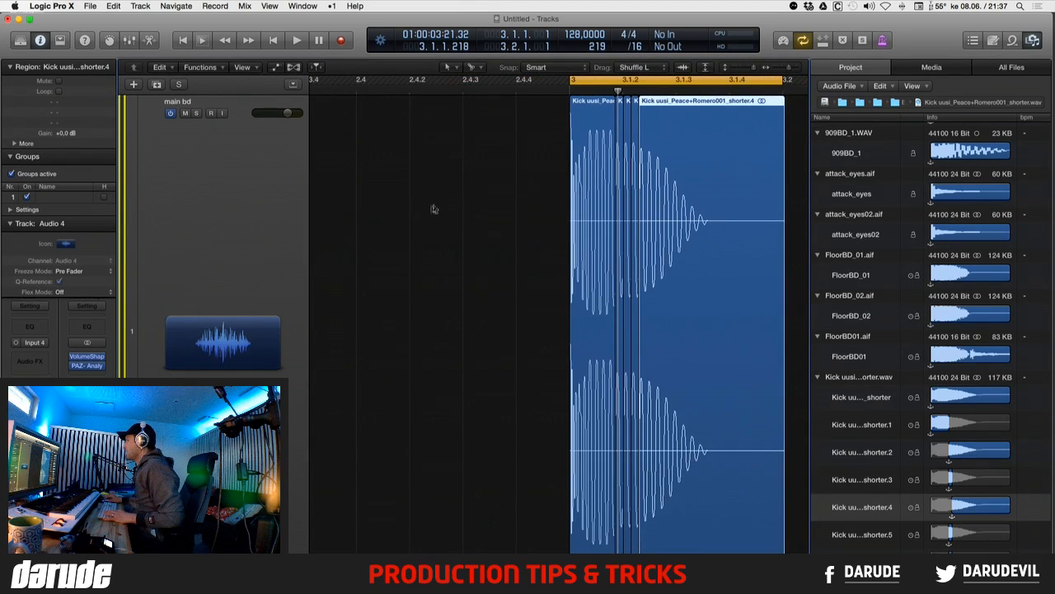
- Set the gain of the first single-cycle region to +1,0 dB and of the second to +0,7 dB
click(536, 177)
click(619, 147)
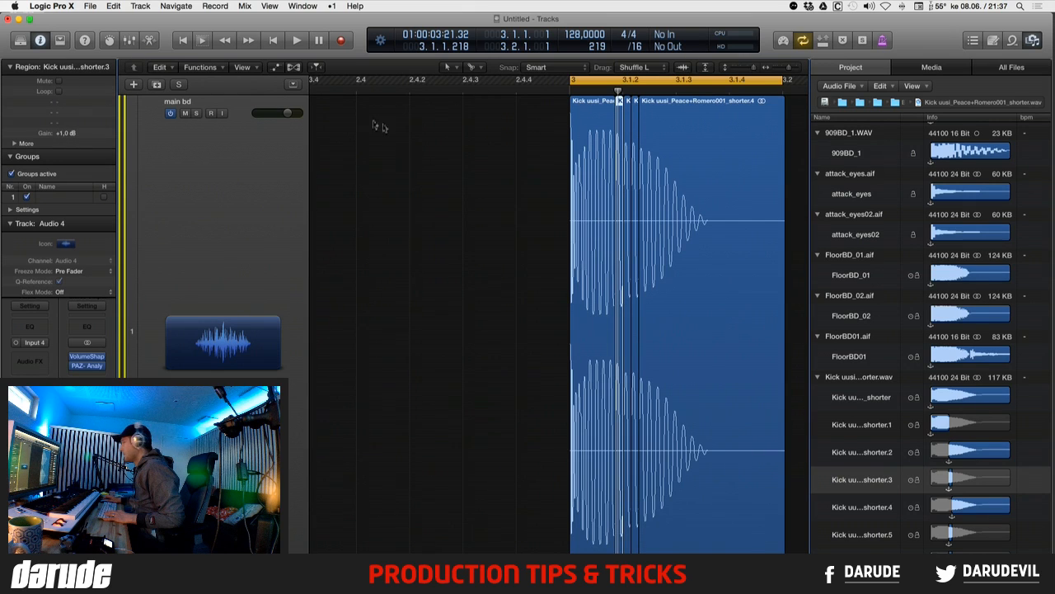
click(629, 163)
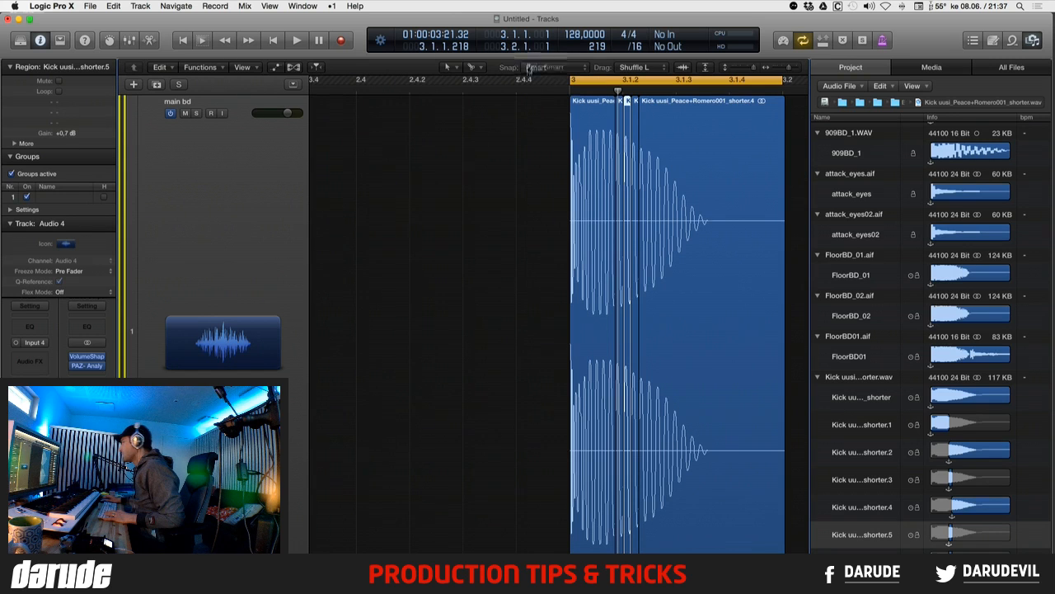
- Play back the five kick regions and examine the waveform at the splices between the repeated cycles
key(super+a)
key(space)
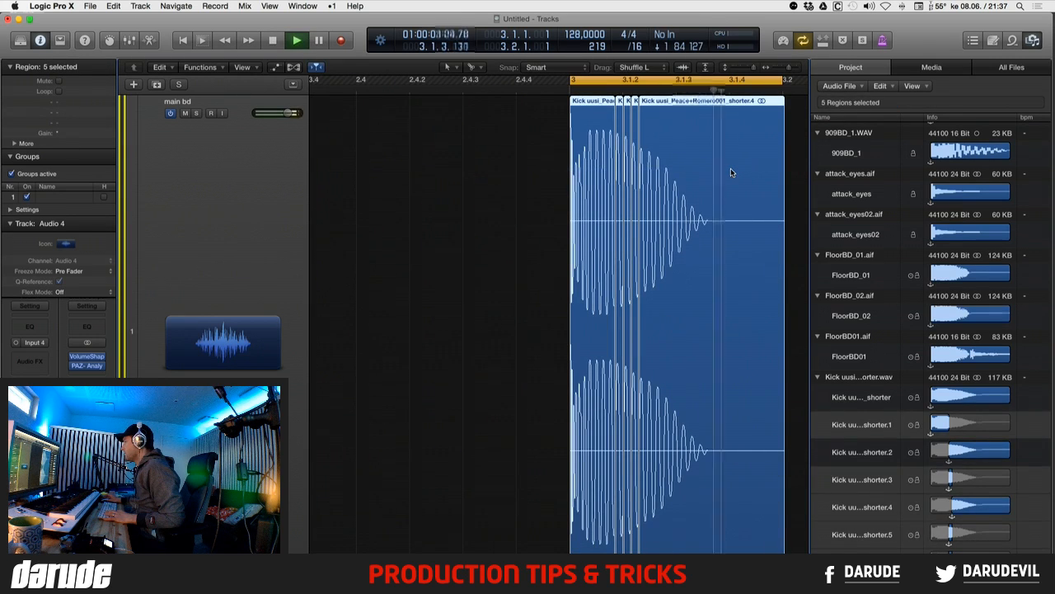
key(space)
drag(677, 141, 553, 242)
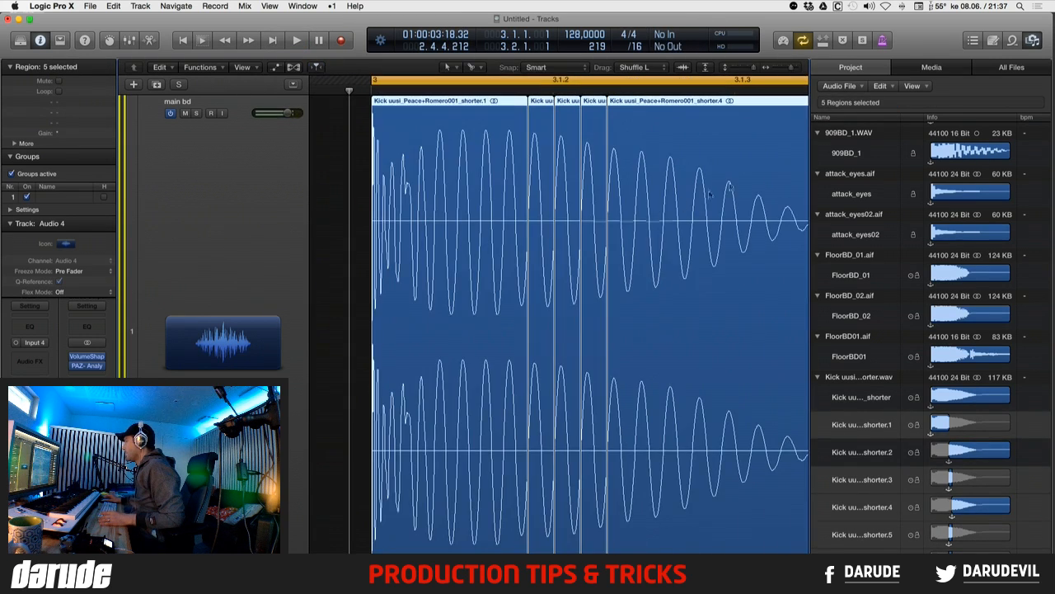
drag(452, 303, 436, 308)
ctrl+alt+click(573, 286)
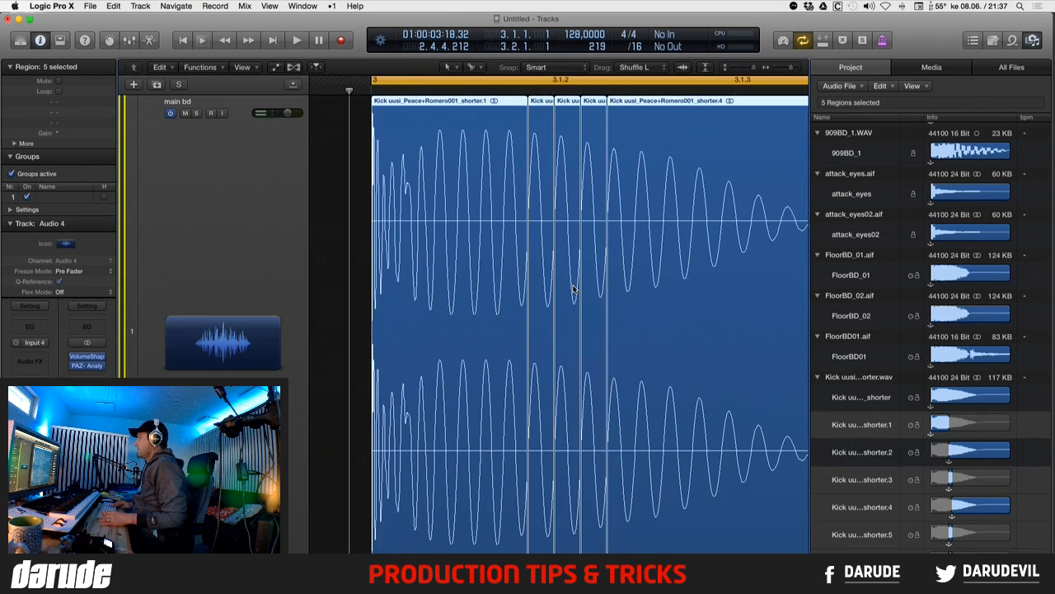
key(super+Left)
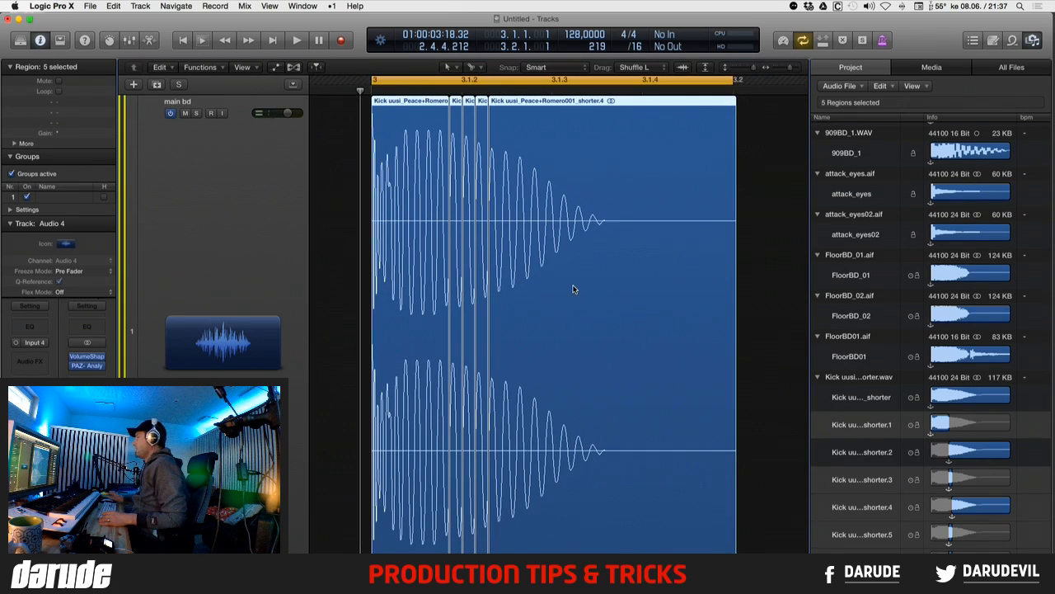
click(787, 142)
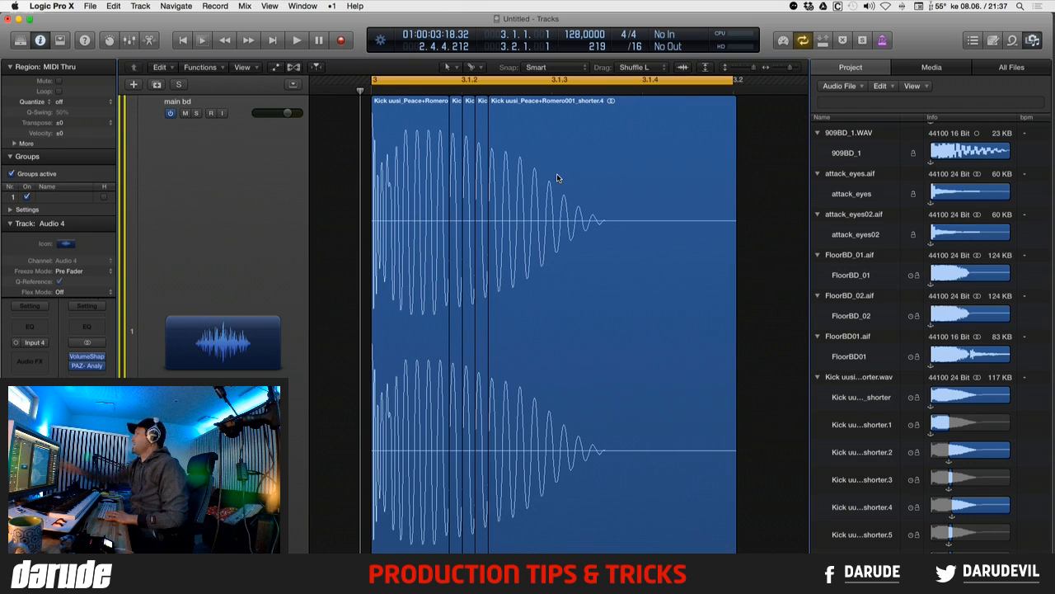
key(space)
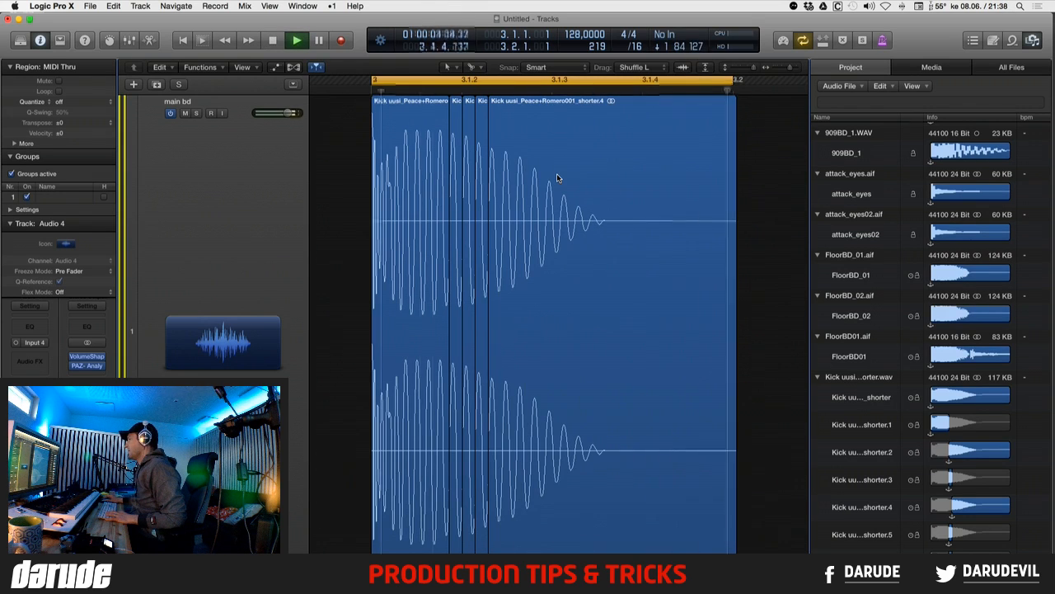
key(space)
- Select the first four kick regions and apply a short fade-out of type EqP (Equal Power Crossfade) to them
click(422, 155)
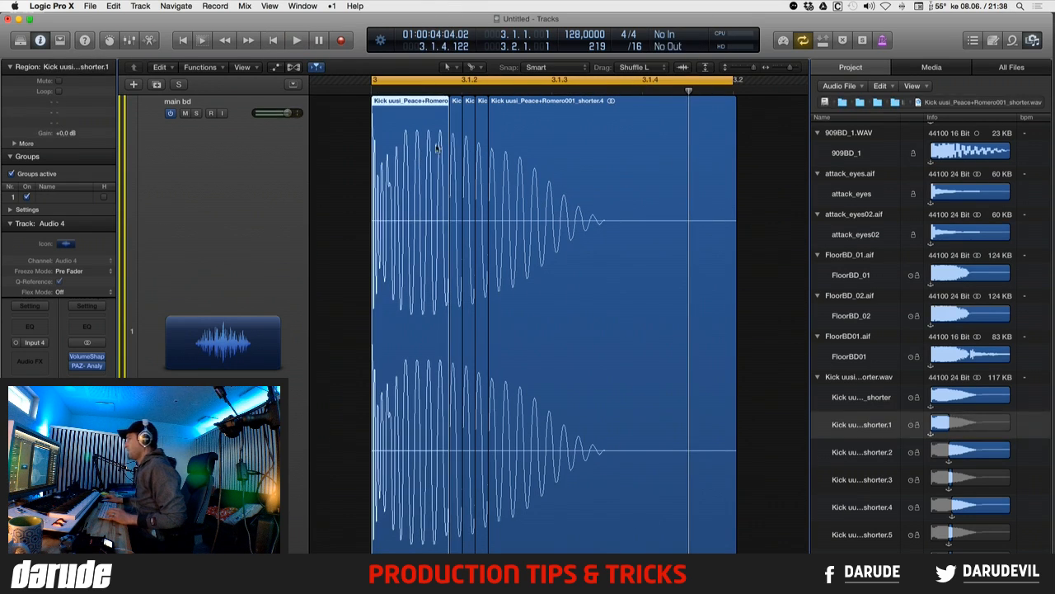
shift+click(455, 132)
shift+click(471, 127)
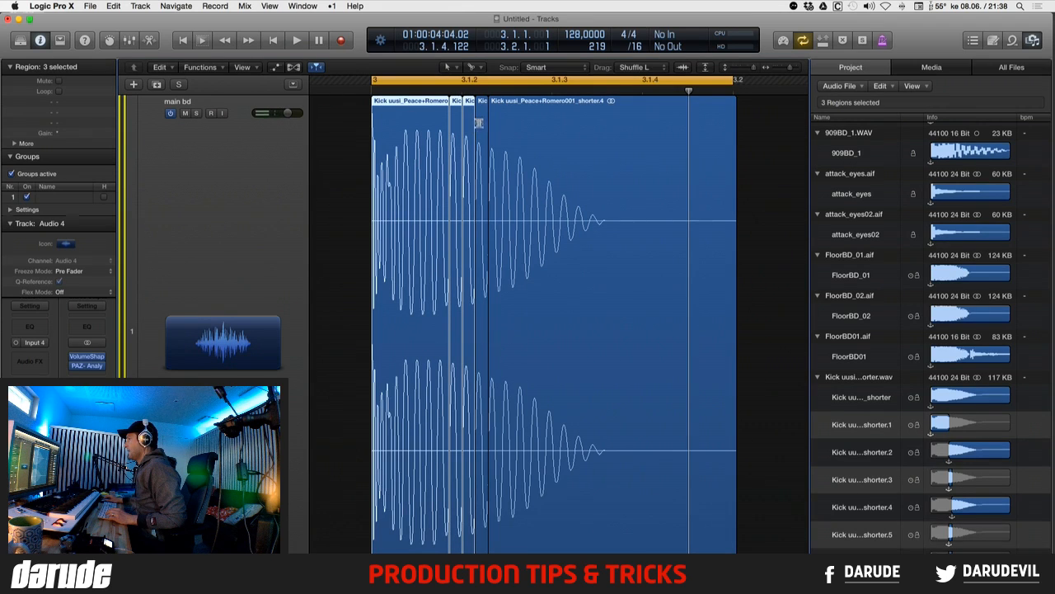
shift+click(478, 123)
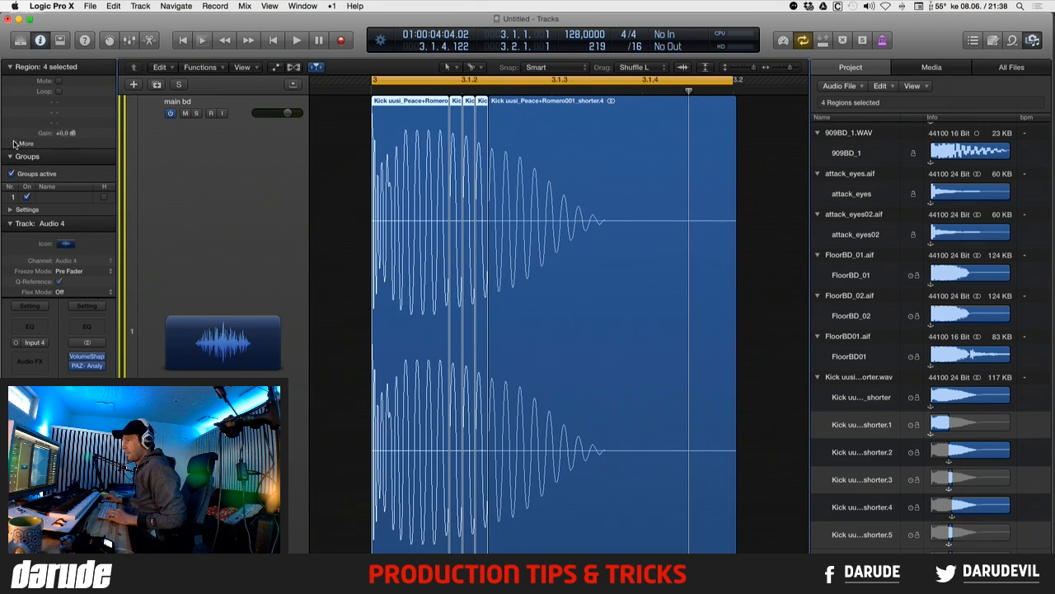
click(14, 144)
click(61, 196)
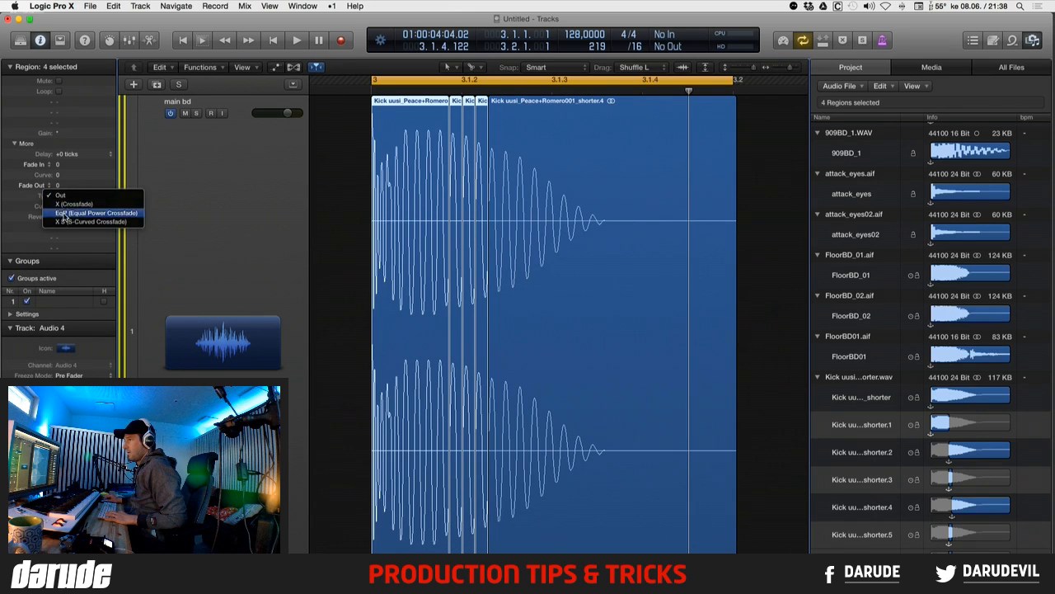
click(66, 215)
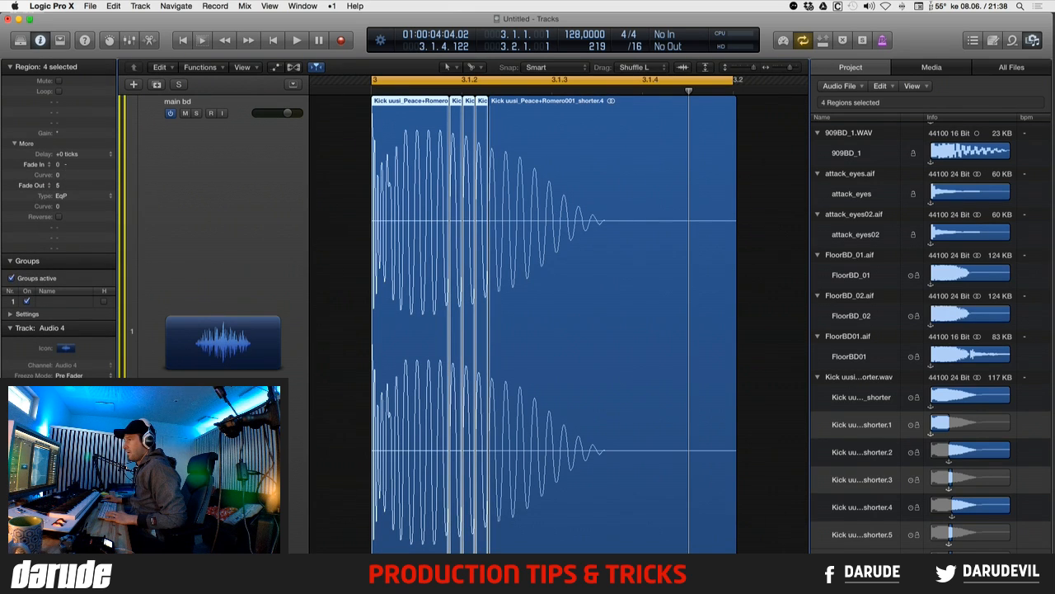
- Play back the crossfaded kick, set the four regions' Fade Out to 0 and play it back again
key(space)
key(space)
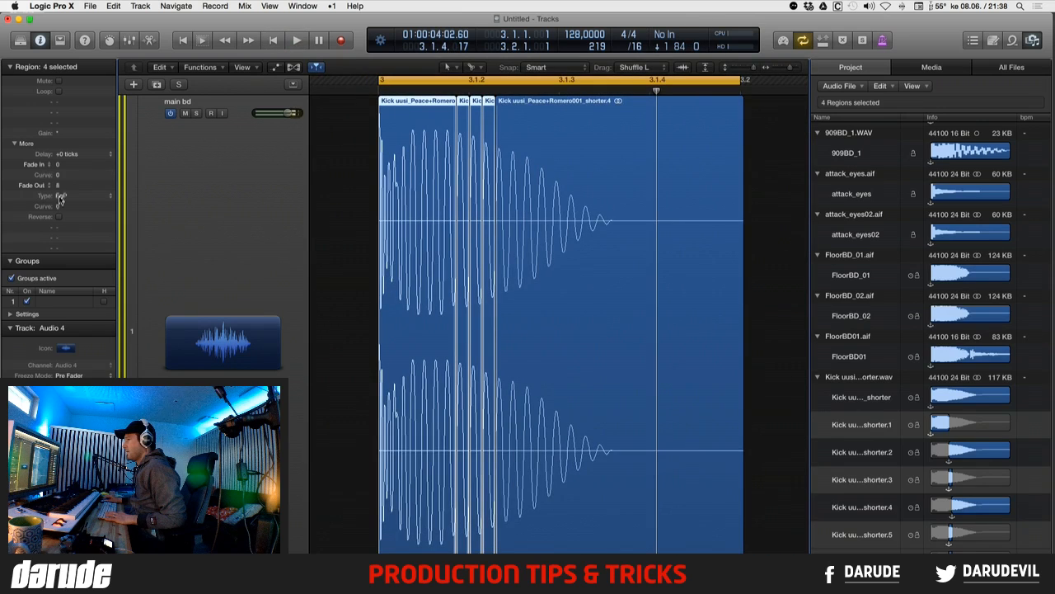
drag(58, 187, 58, 196)
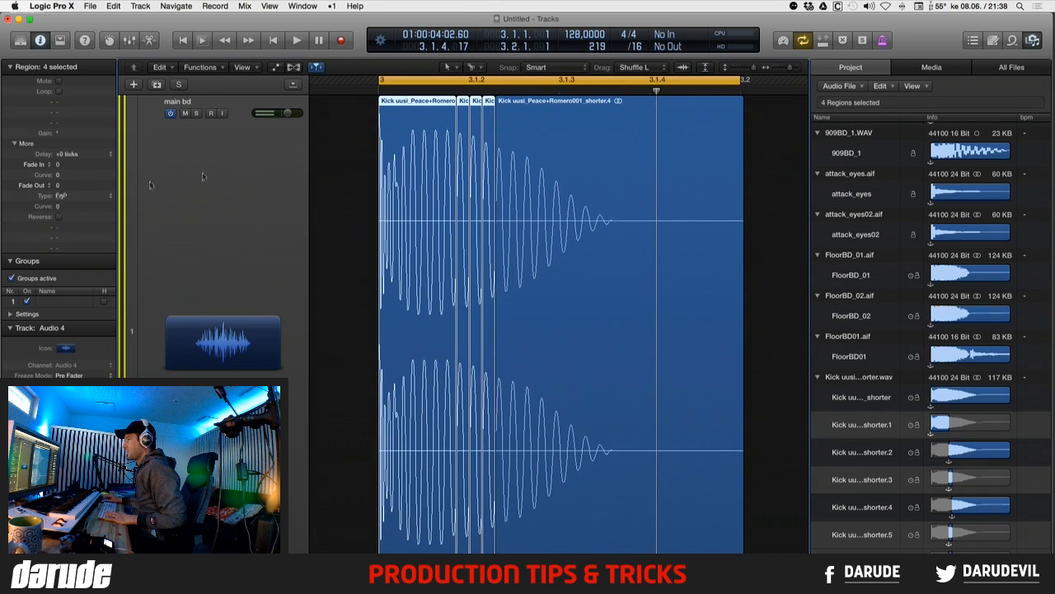
key(space)
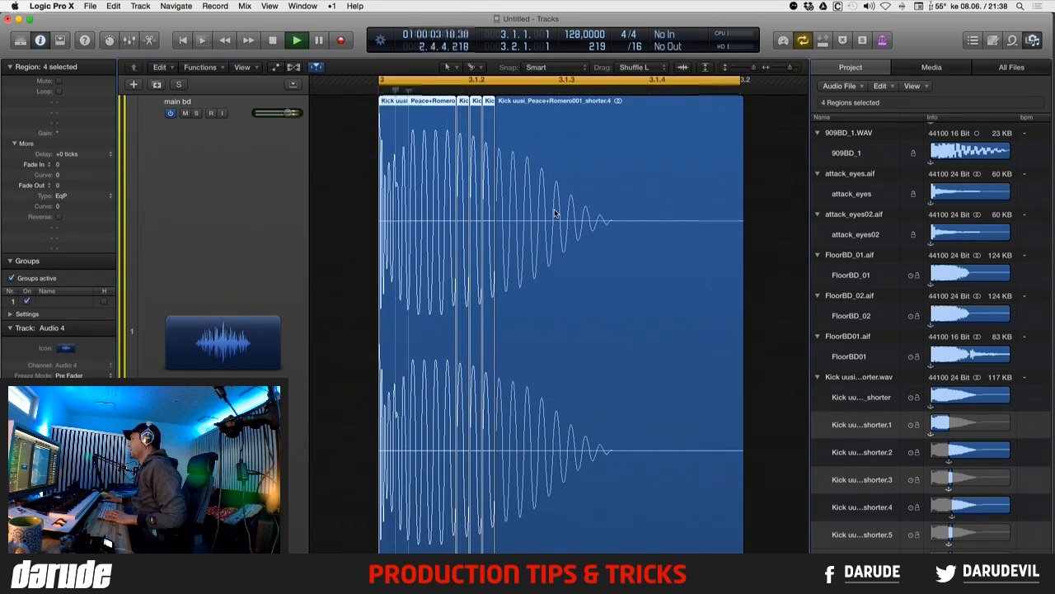
- Join all five kick regions into one region, creating a new audio file
drag(352, 168, 659, 166)
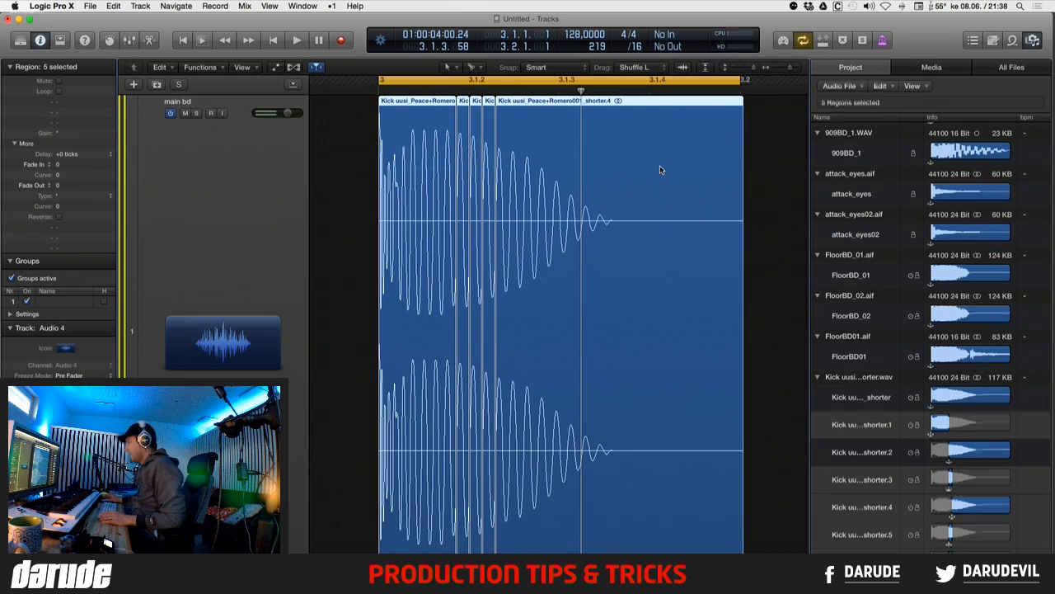
key(super+j)
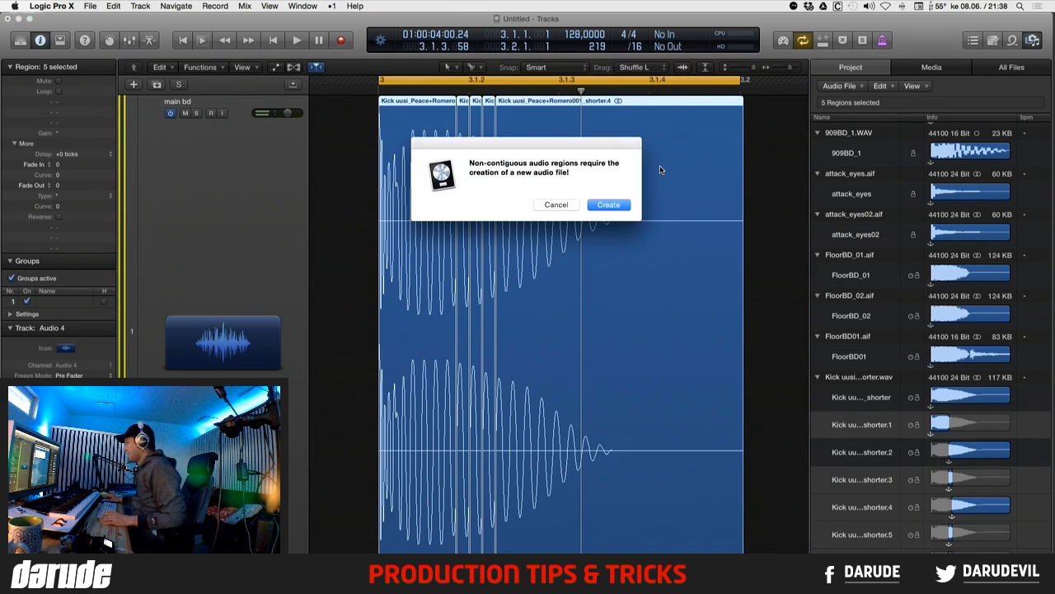
click(622, 205)
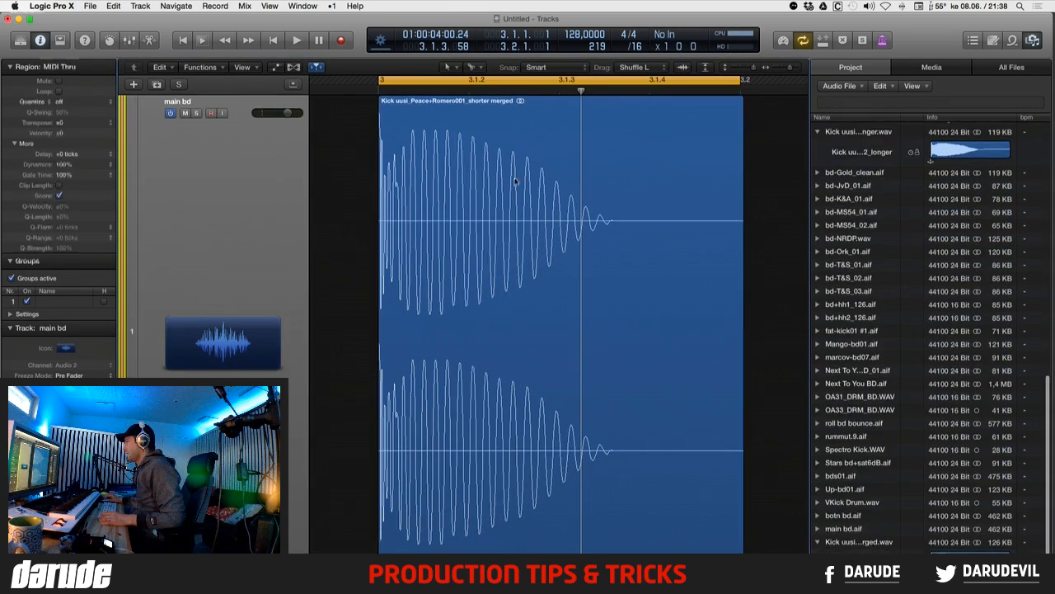
- Examine the merged kick's waveform around the repeated cycles and play it back
drag(513, 188, 416, 283)
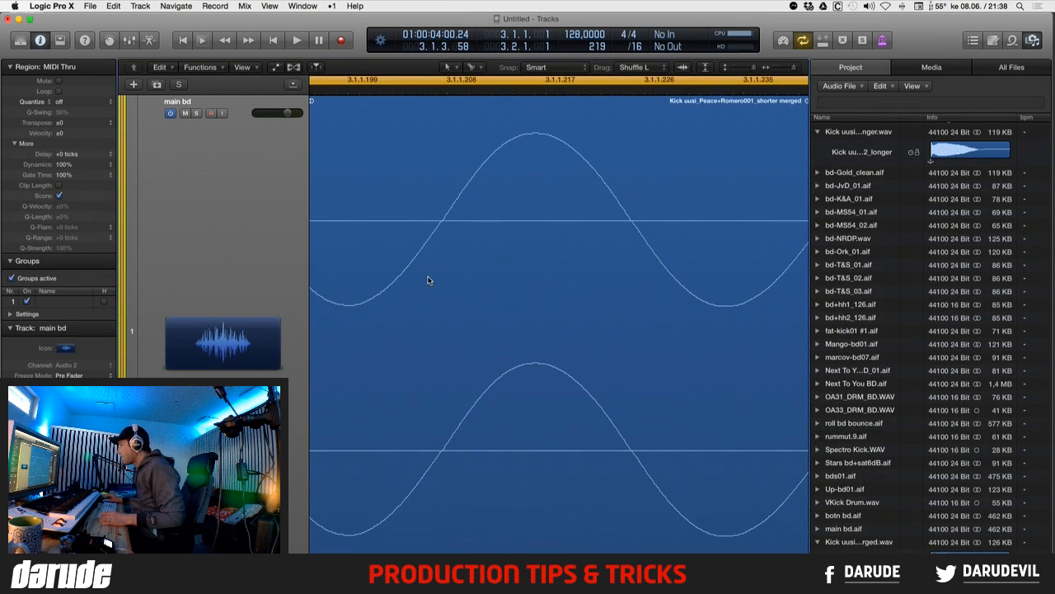
key(super+Left)
key(super+Left)
key(super+Left)
key(super+Left)
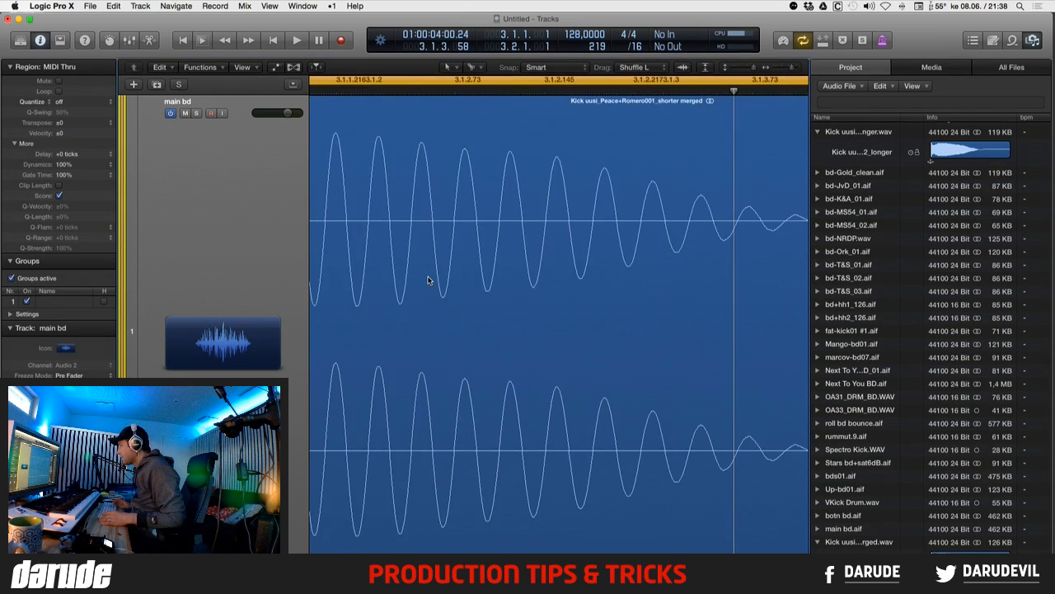
key(space)
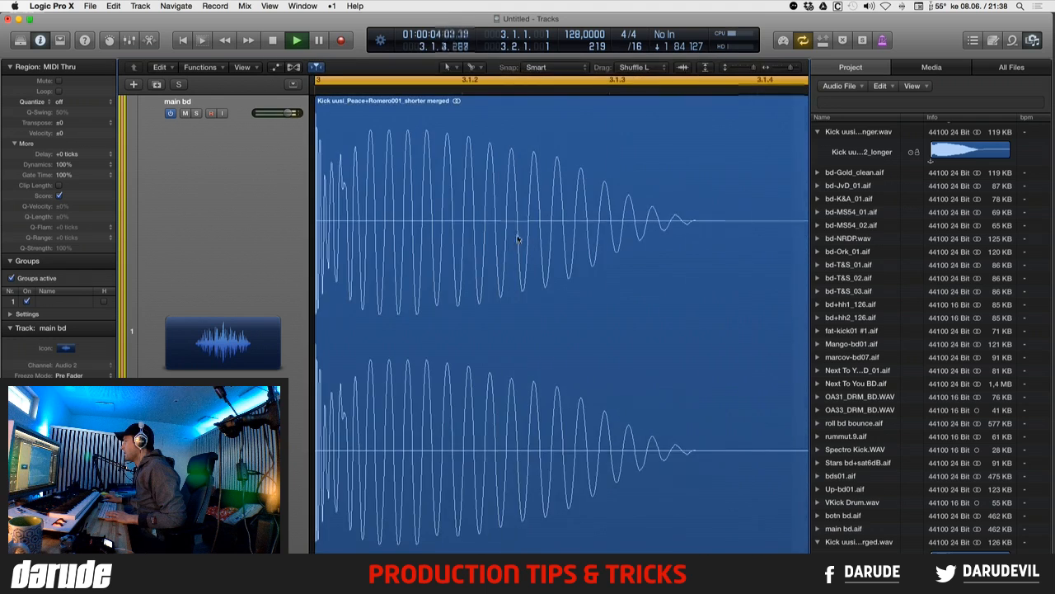
key(space)
ctrl+alt+click(530, 236)
ctrl+alt+click(505, 236)
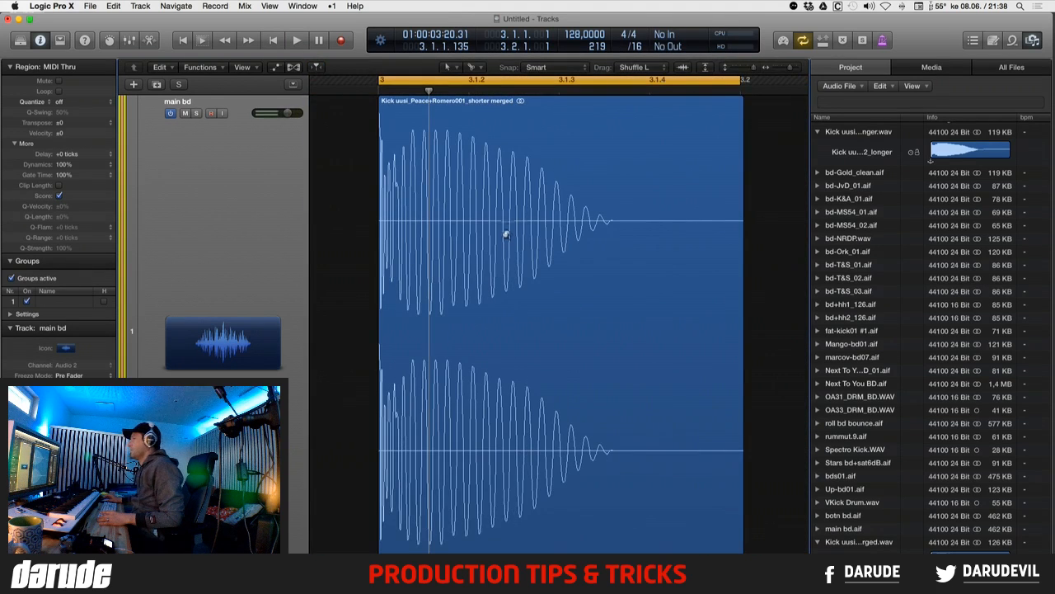
ctrl+alt+click(705, 184)
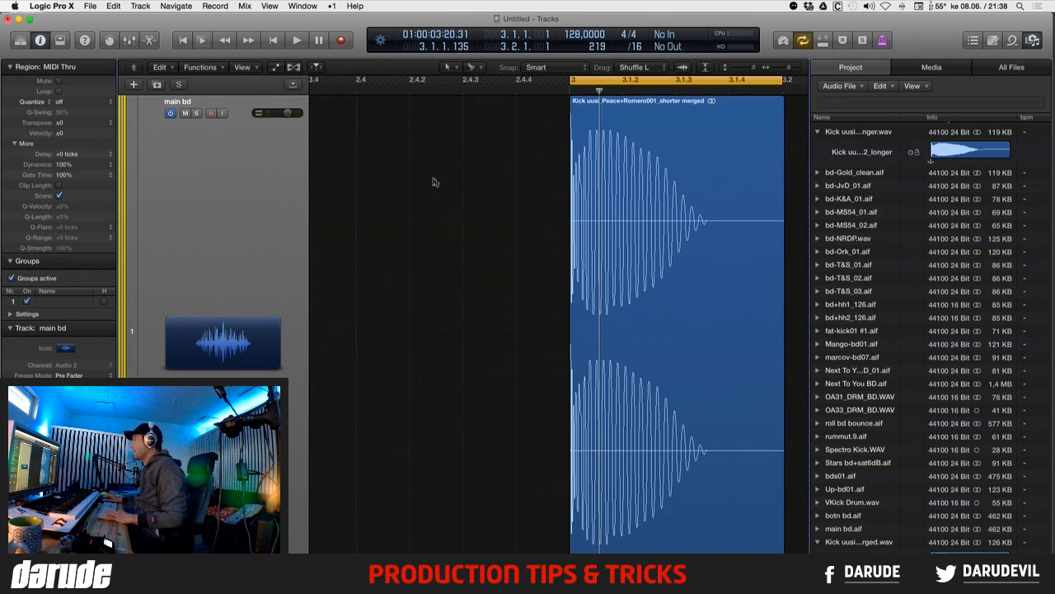
- Switch to Safari and read through the recent messages in the Twitch chat
key(ctrl+Left)
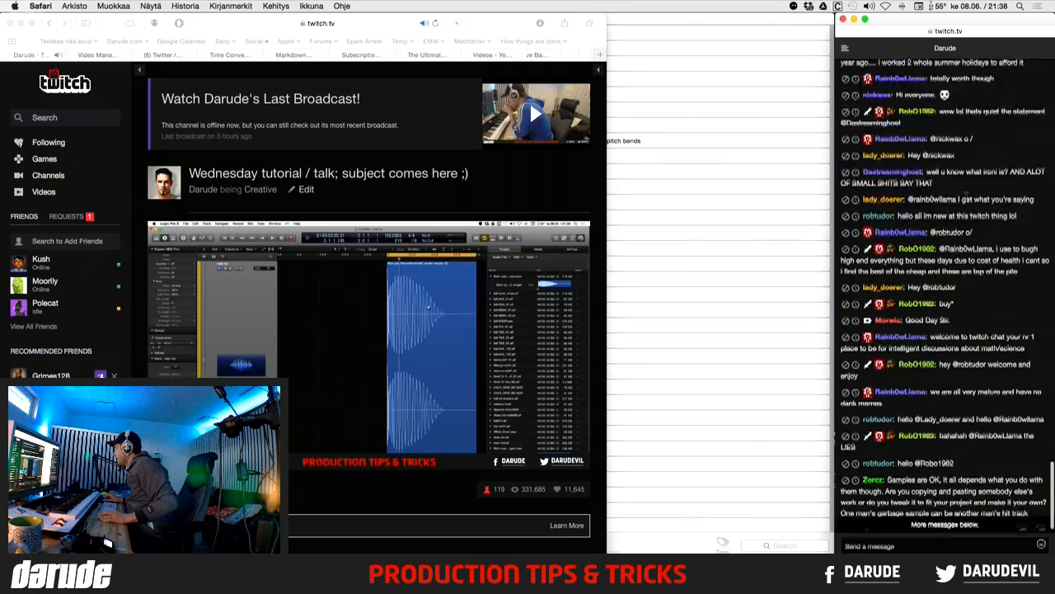
scroll(966, 173, up, 4)
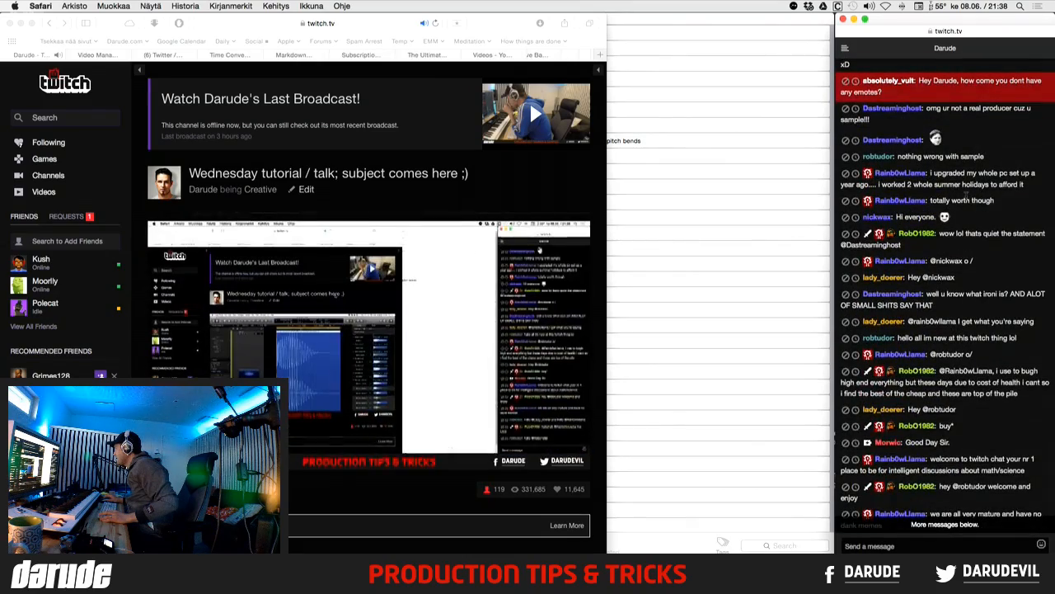
scroll(966, 195, down, 5)
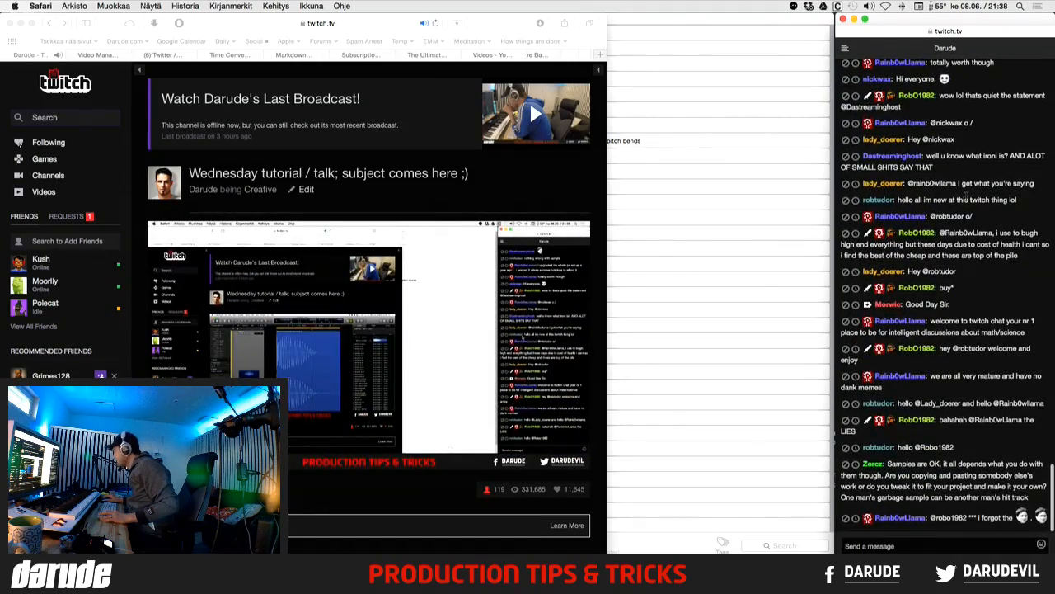
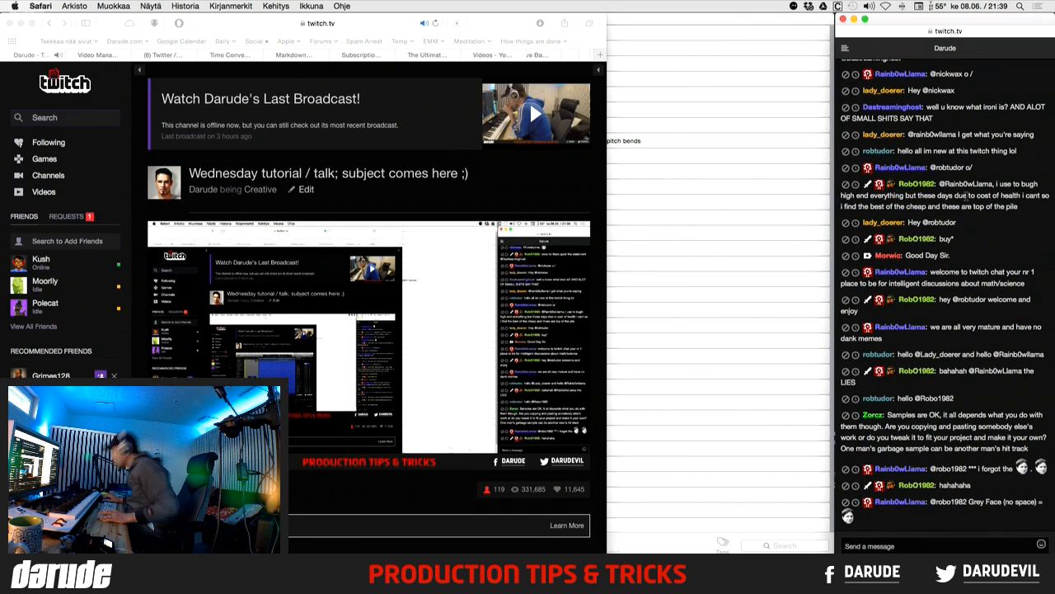
- Switch back to Logic Pro X, inspect the merged kick region's waveform and play it back
key(ctrl+Right)
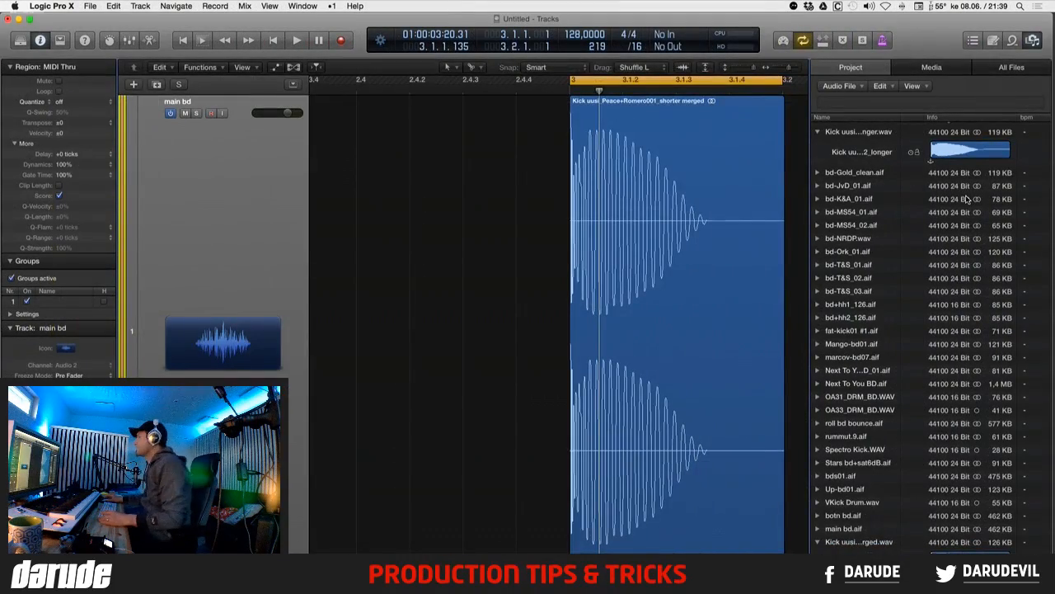
scroll(503, 146, up, 5)
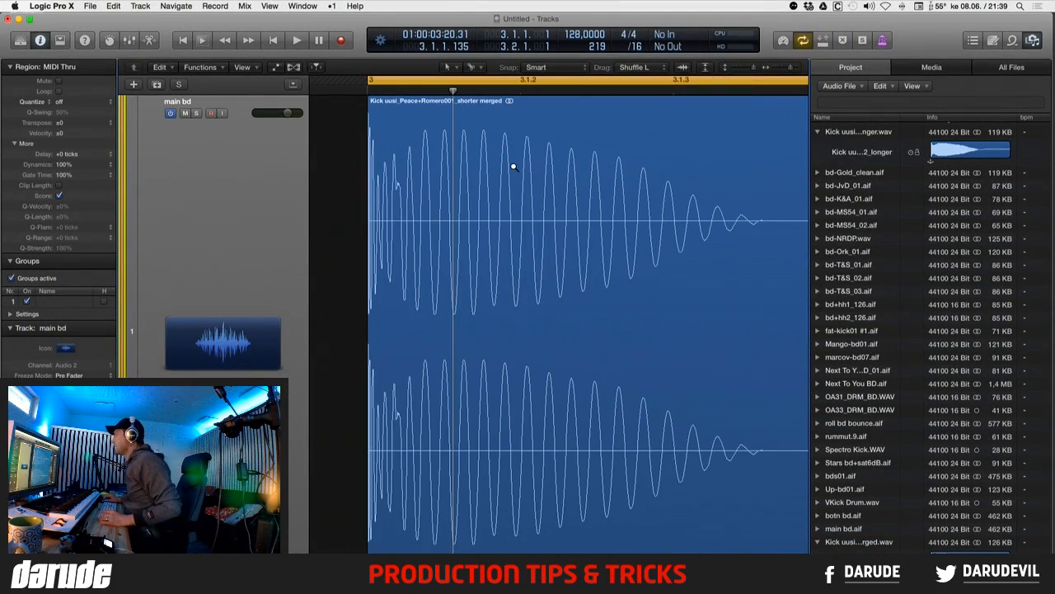
scroll(513, 167, down, 3)
key(space)
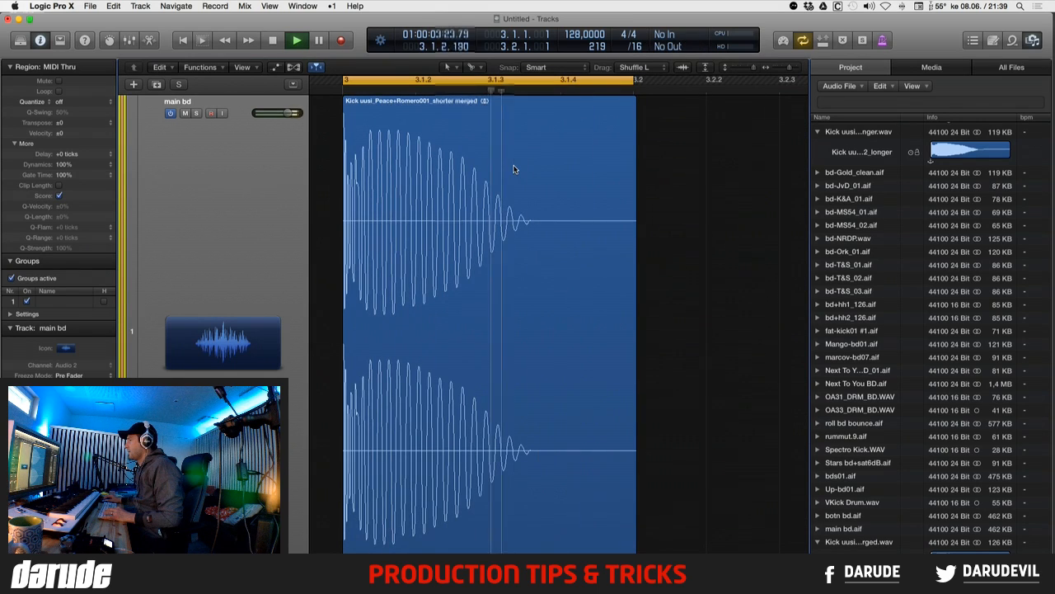
key(space)
key(space)
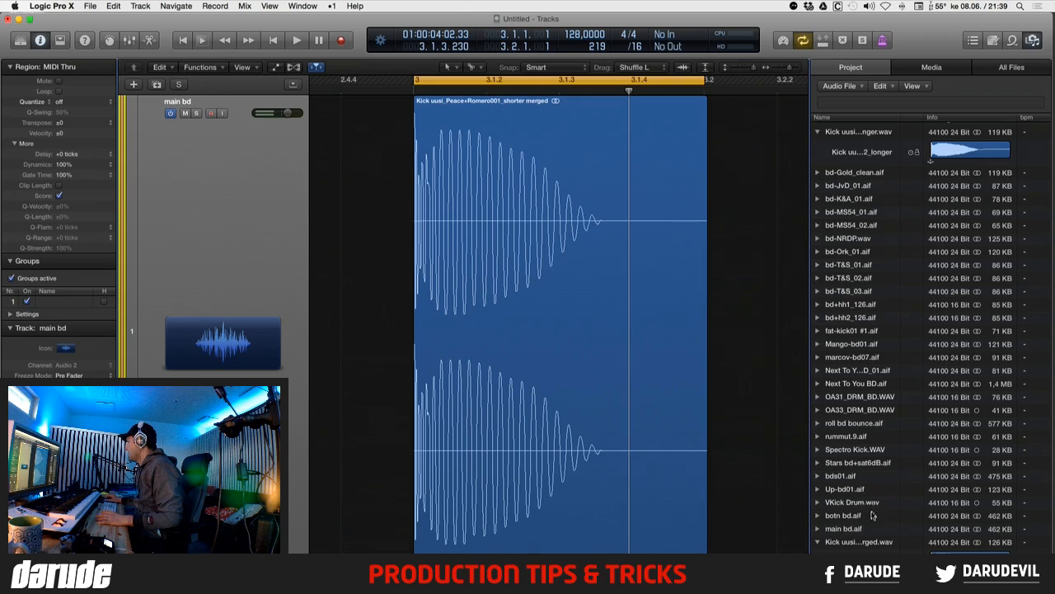
- Look through the project audio files and collapse the region list under the "Kick uusi…shorter" source file
scroll(872, 515, down, 2)
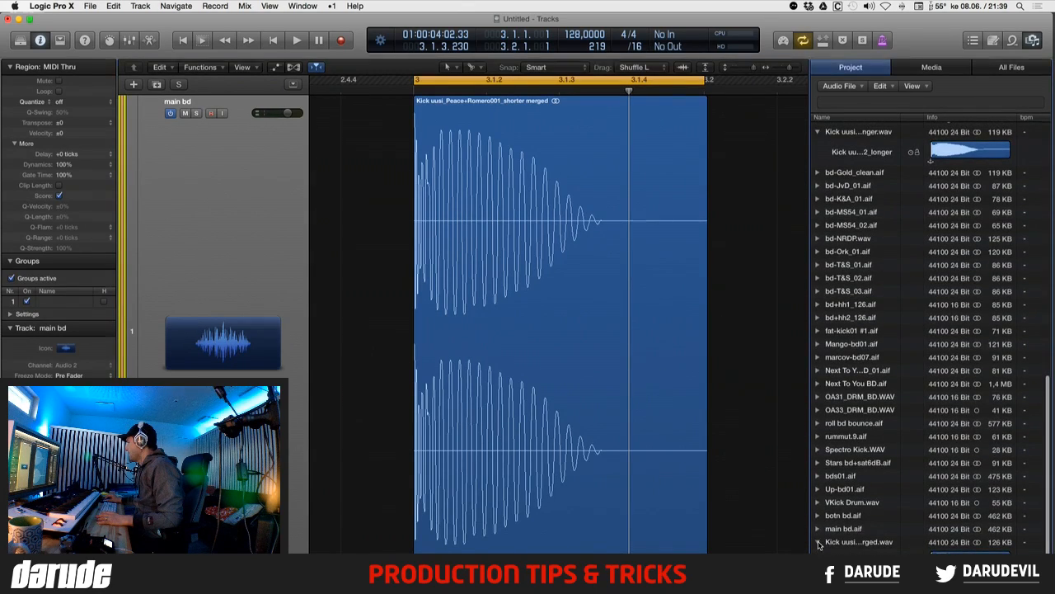
scroll(907, 450, up, 6)
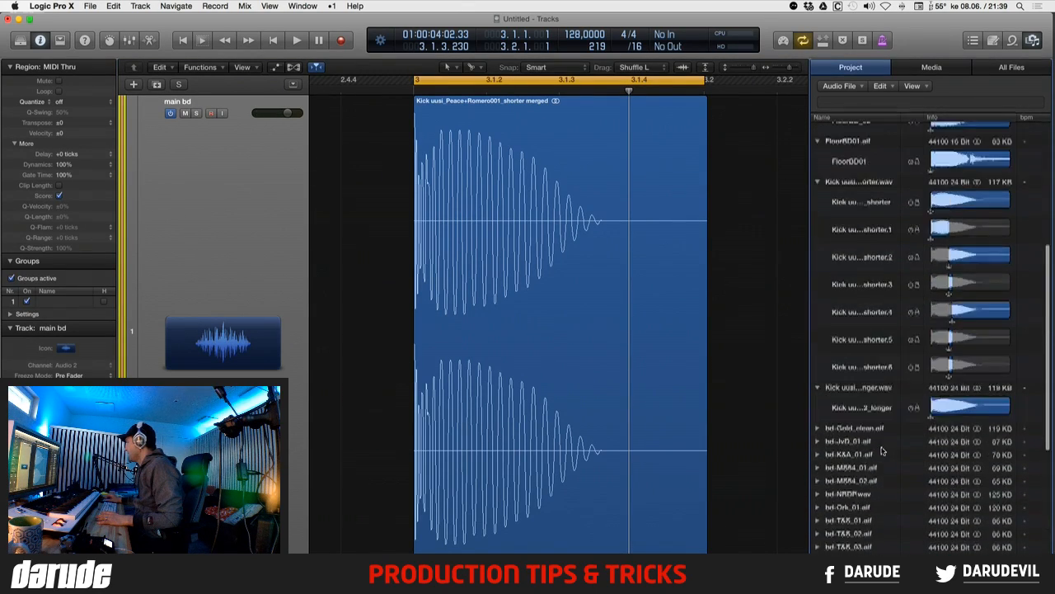
scroll(881, 450, up, 3)
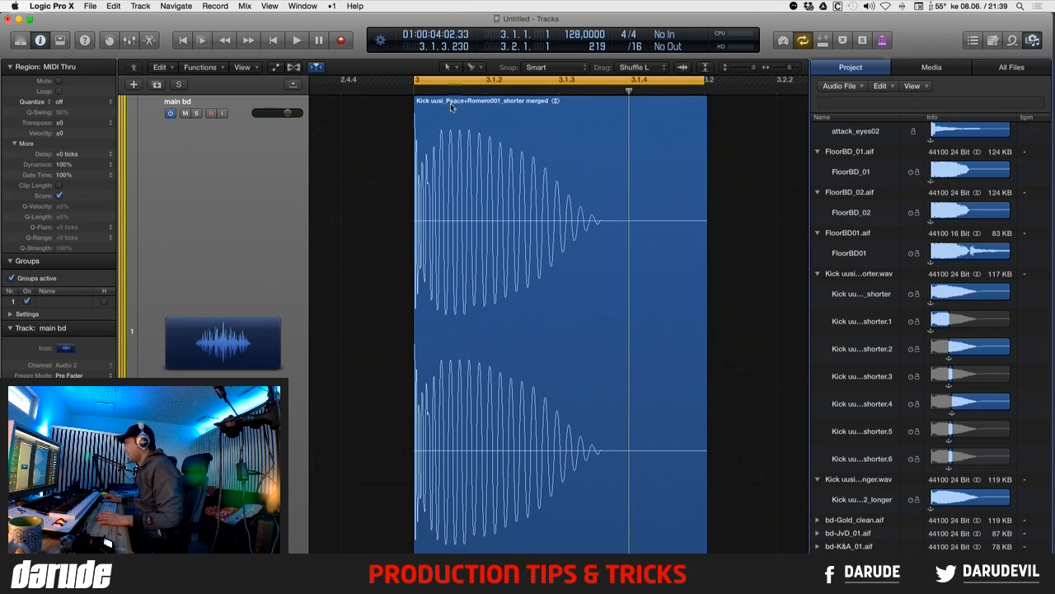
scroll(489, 104, left, 1)
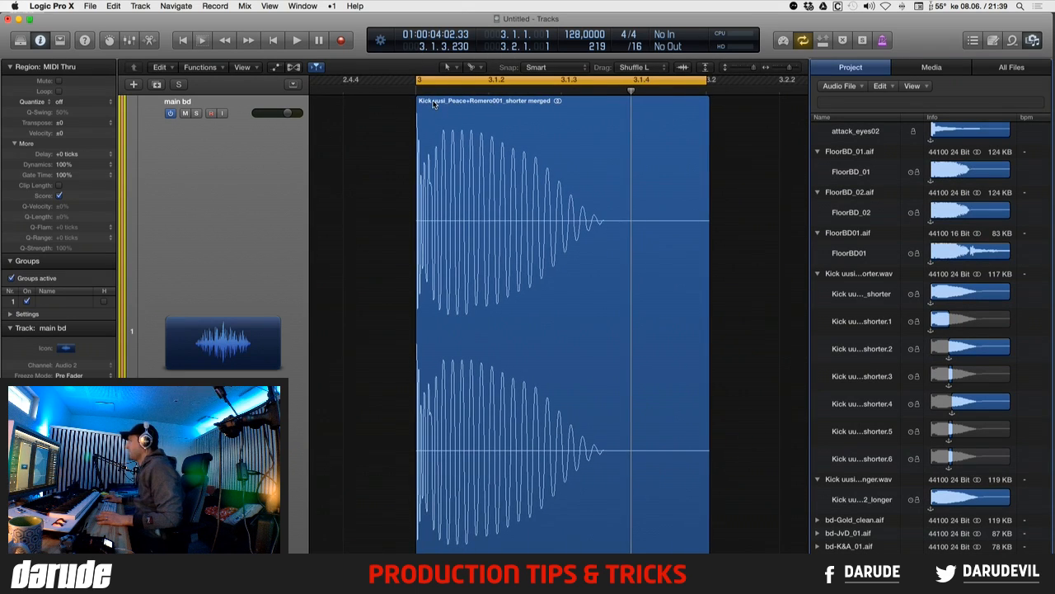
scroll(487, 105, left, 1)
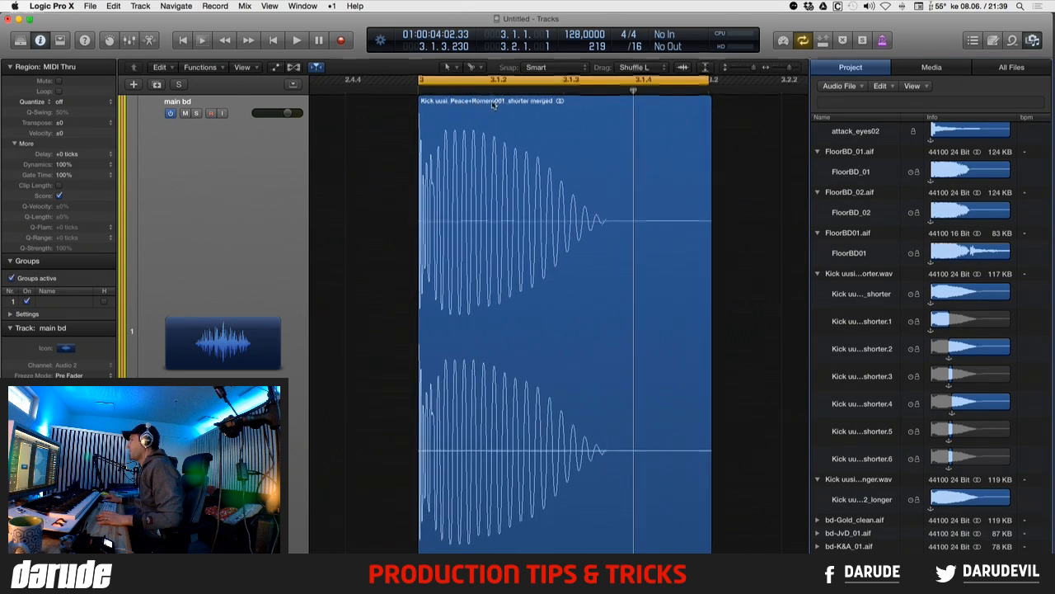
click(818, 276)
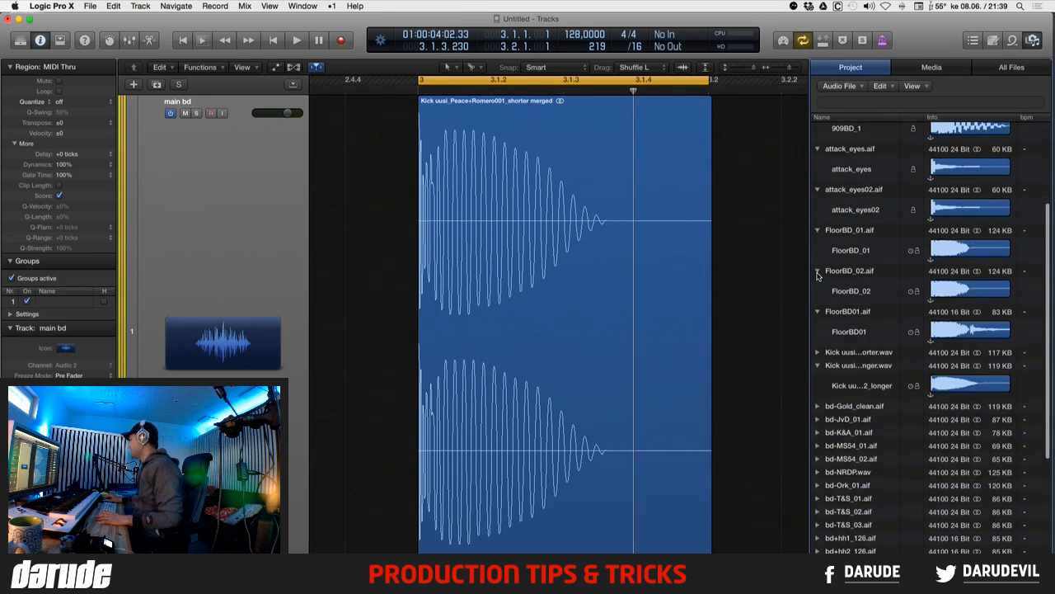
- Expand bd-Gold_clean.aif and bd-JvD_01.aif in the project audio list to show their waveforms
scroll(853, 350, down, 3)
scroll(853, 350, down, 4)
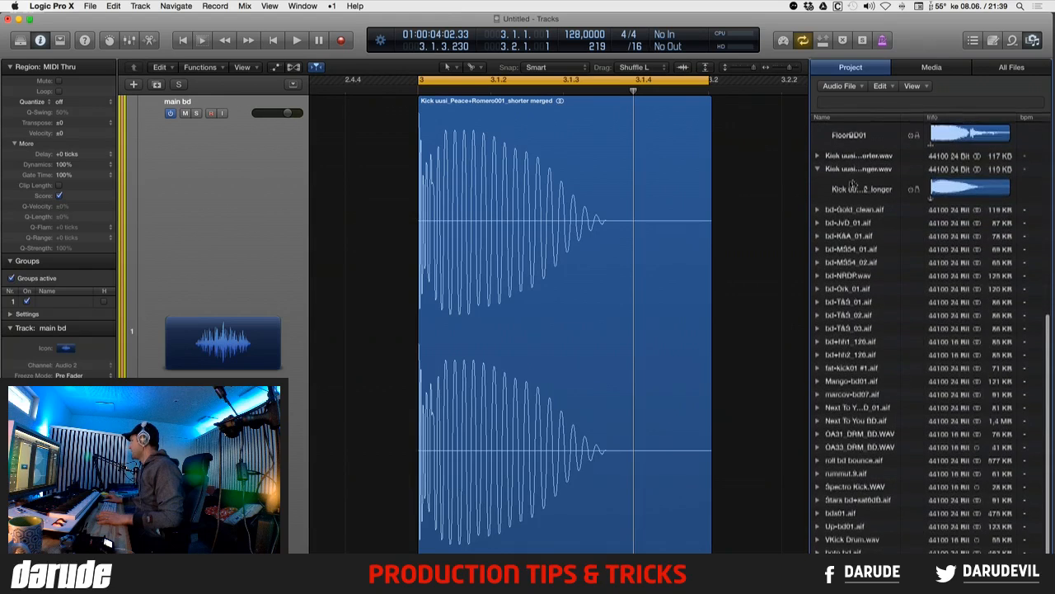
click(853, 210)
key(Right)
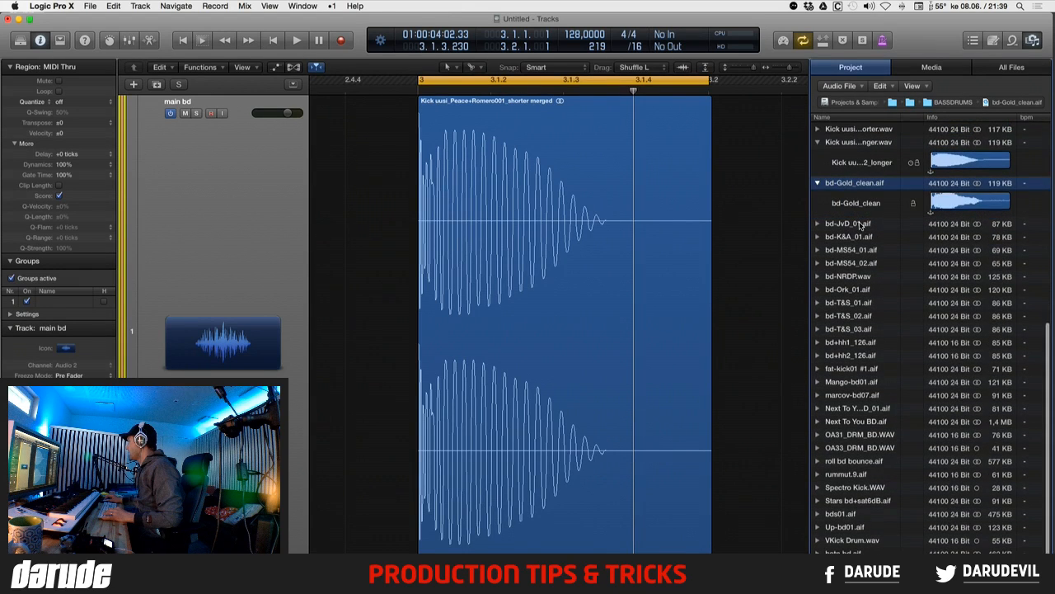
click(854, 225)
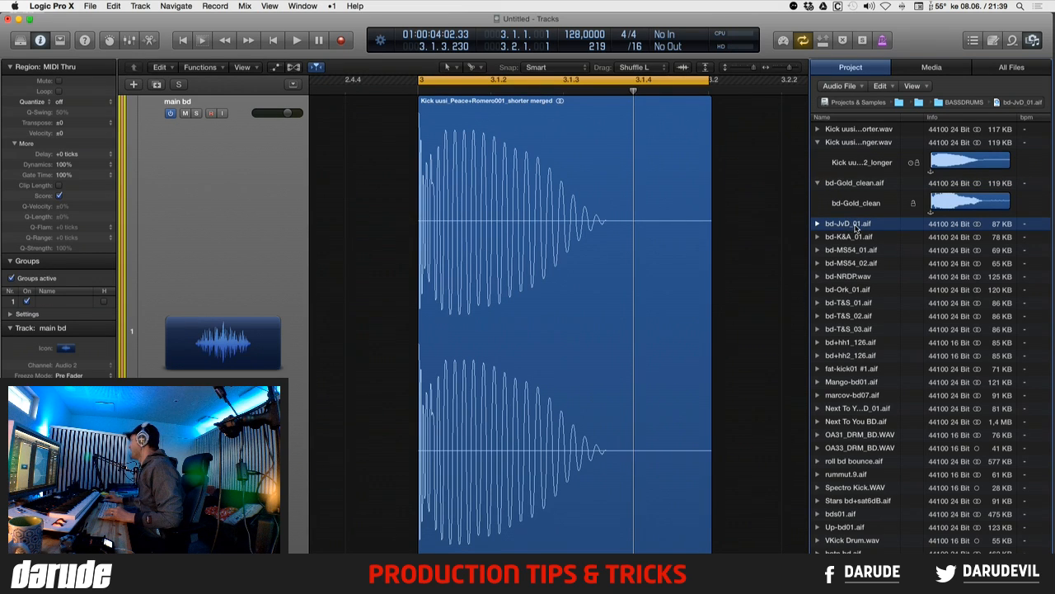
key(Right)
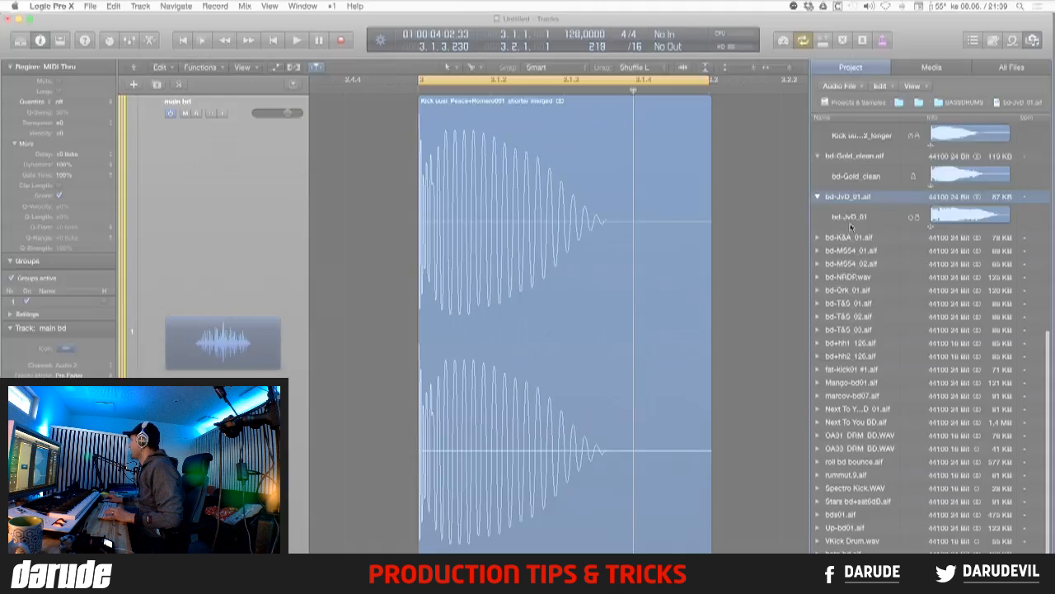
- Step through the bass drum files one by one, from bd-K&A_01.aif down to the merged kick at the list's end
click(849, 237)
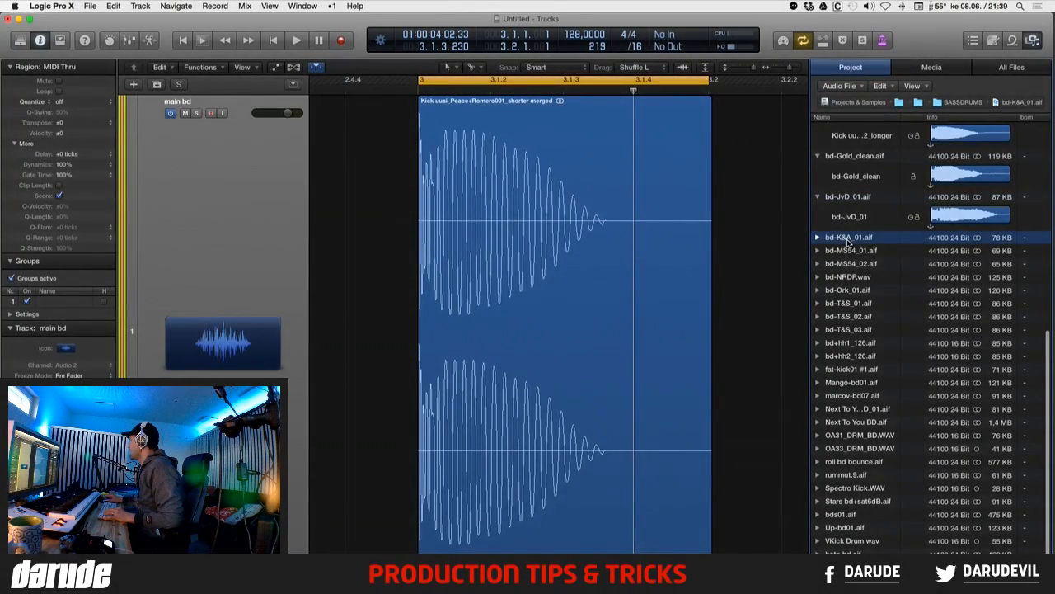
key(Down)
key(Down)
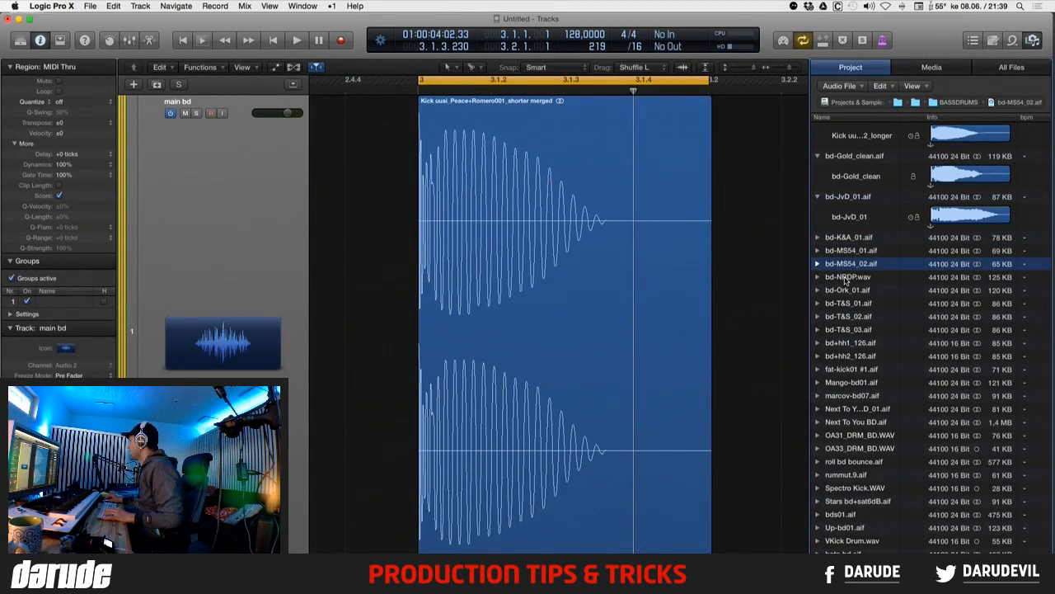
key(Down)
key(Down)
click(848, 302)
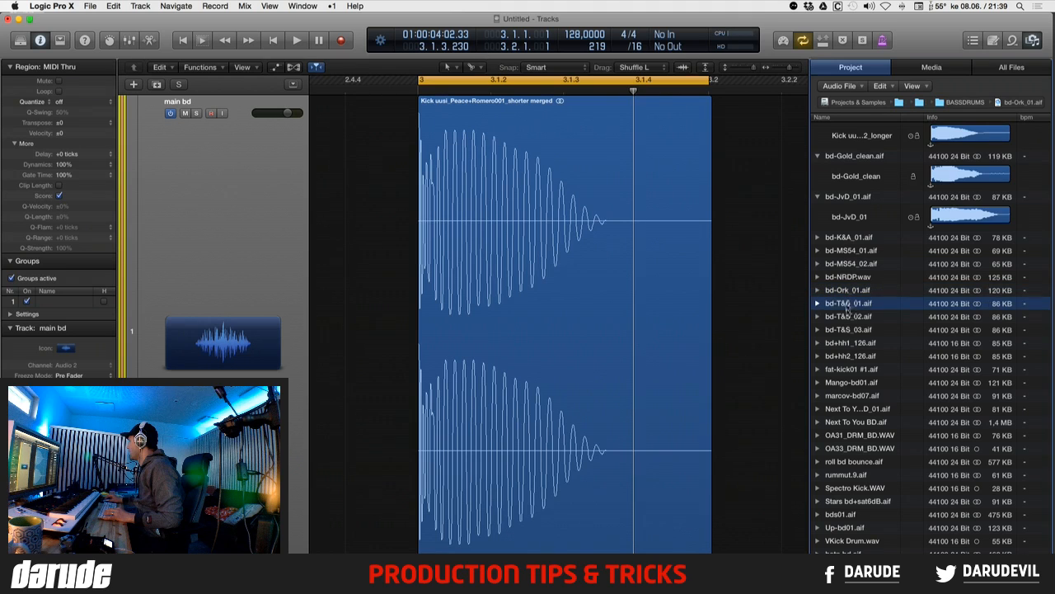
click(848, 316)
click(849, 328)
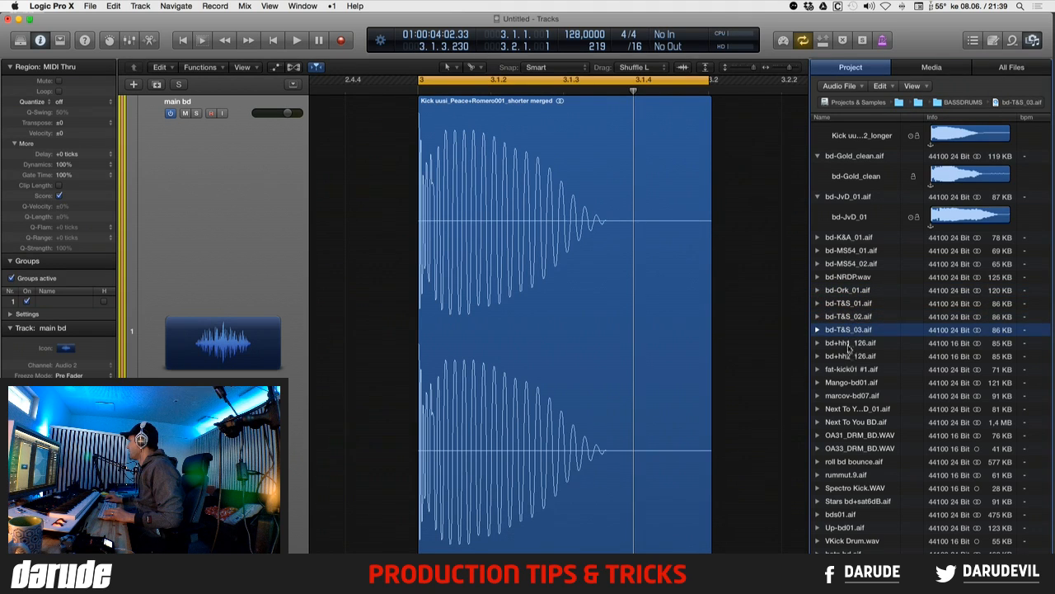
click(849, 345)
click(852, 357)
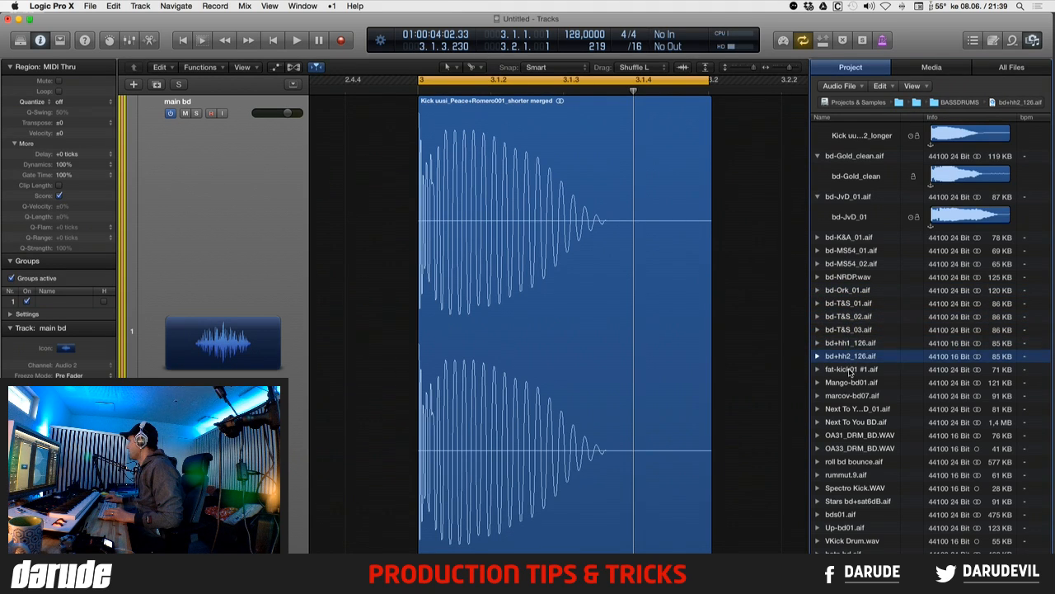
click(849, 370)
click(852, 384)
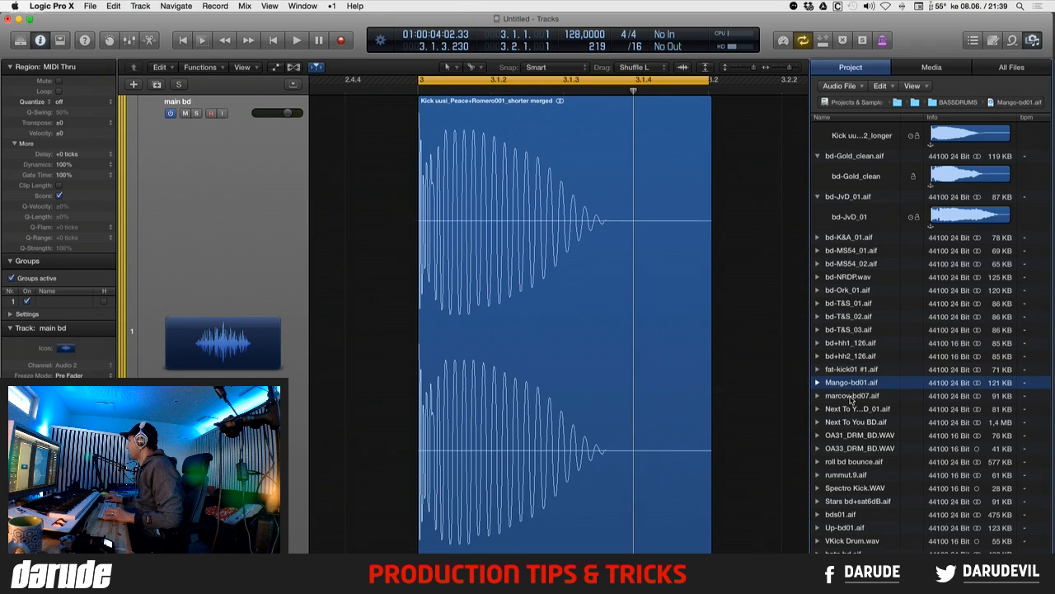
click(851, 399)
click(850, 409)
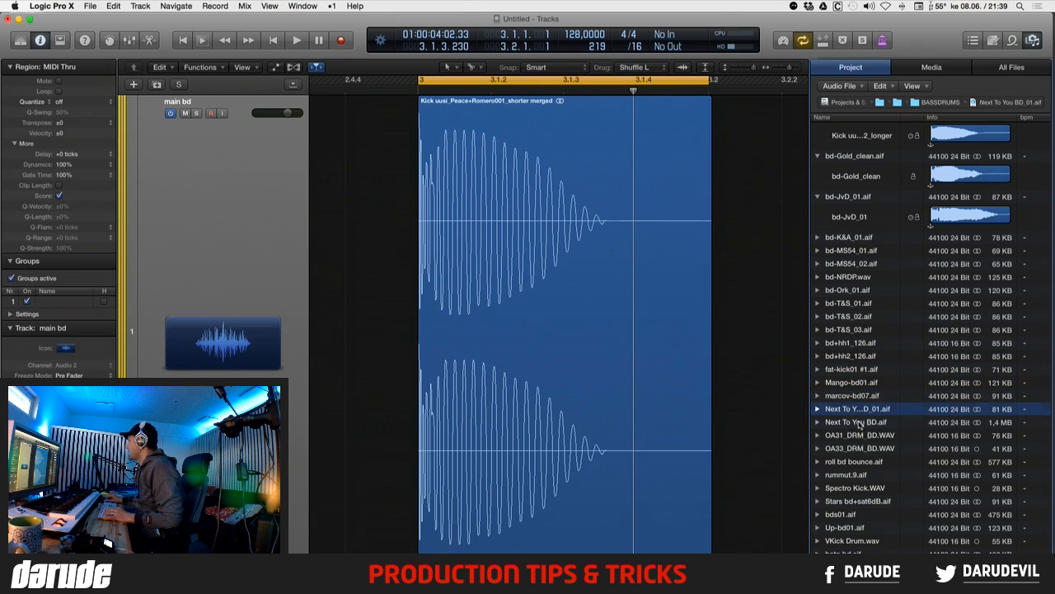
click(859, 423)
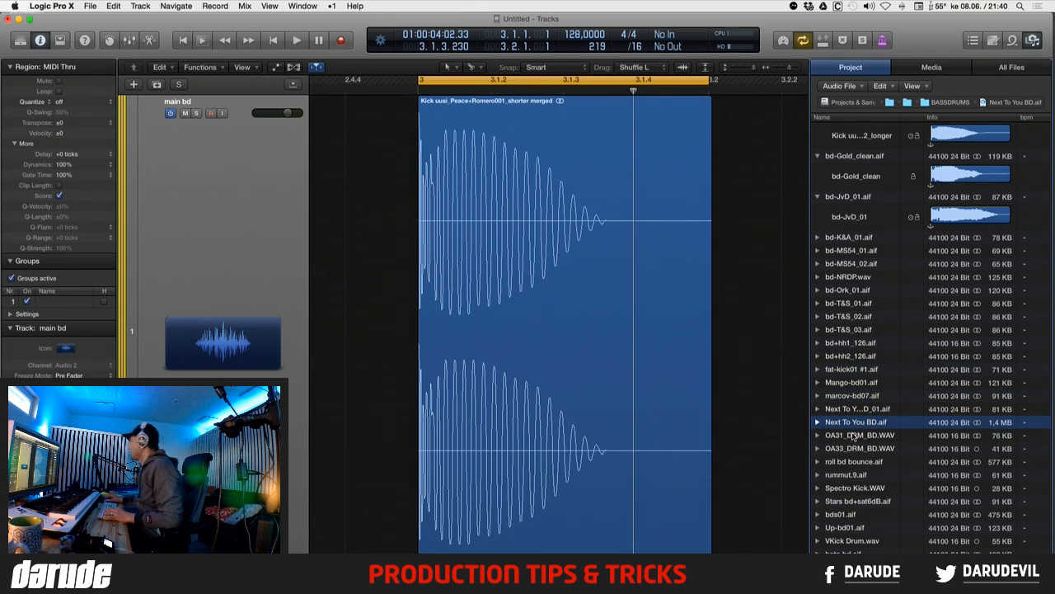
click(854, 435)
click(844, 448)
click(844, 462)
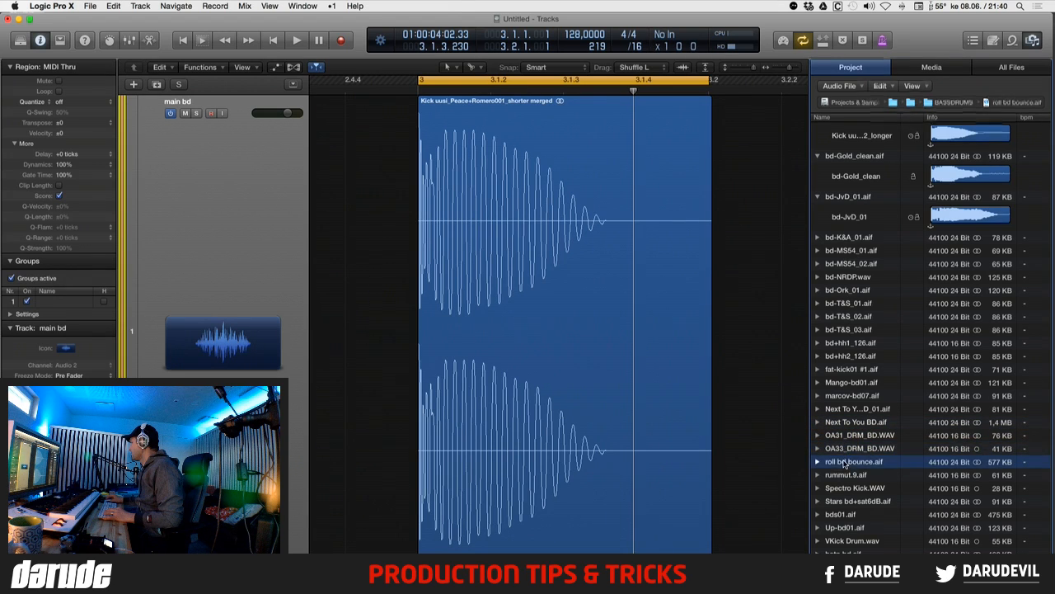
click(844, 476)
click(853, 489)
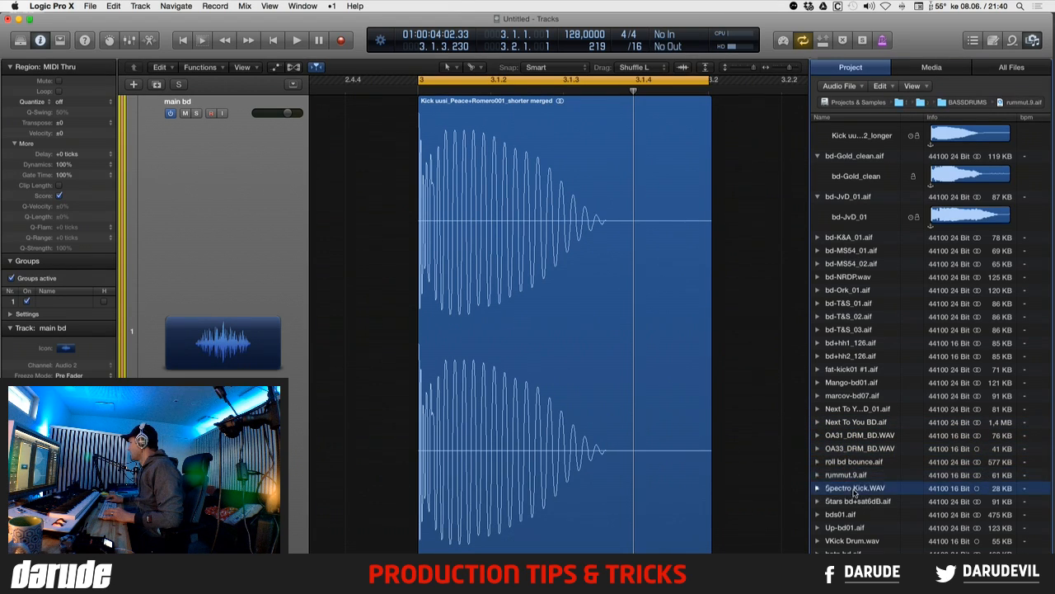
click(850, 502)
click(844, 515)
scroll(844, 515, down, 2)
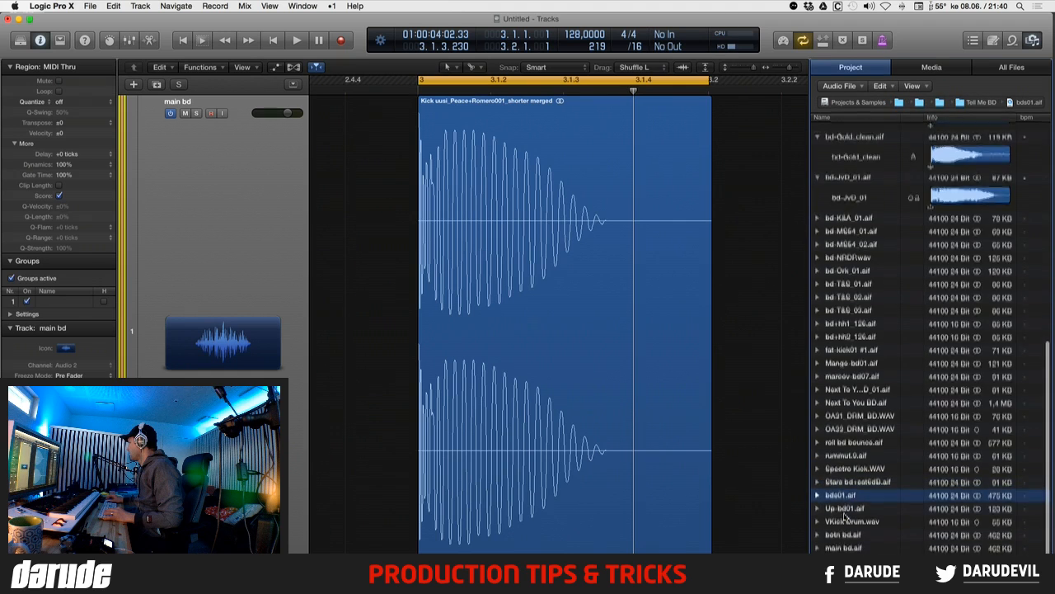
click(844, 518)
click(843, 530)
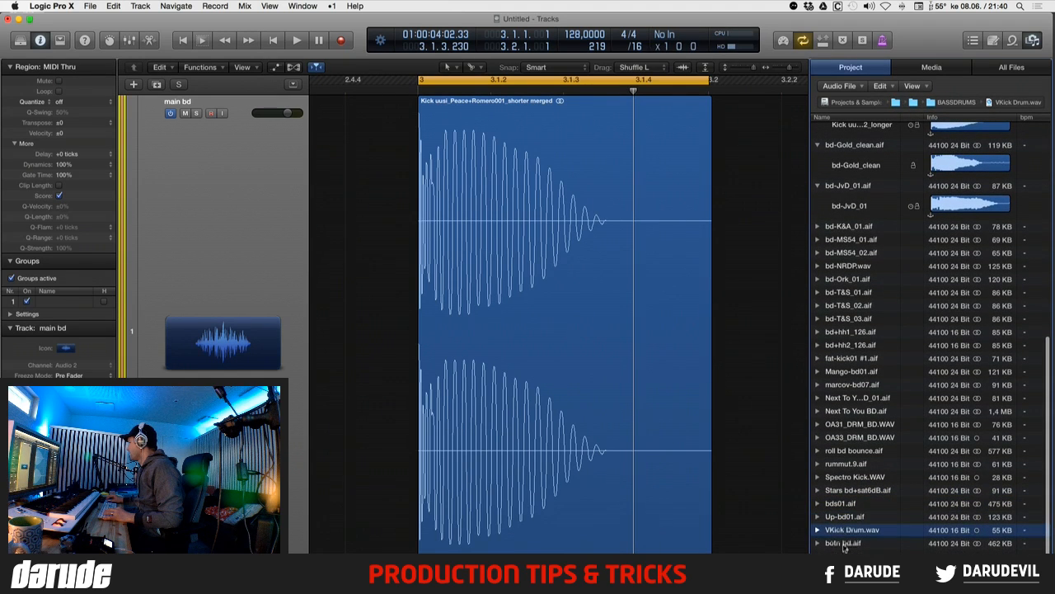
click(842, 544)
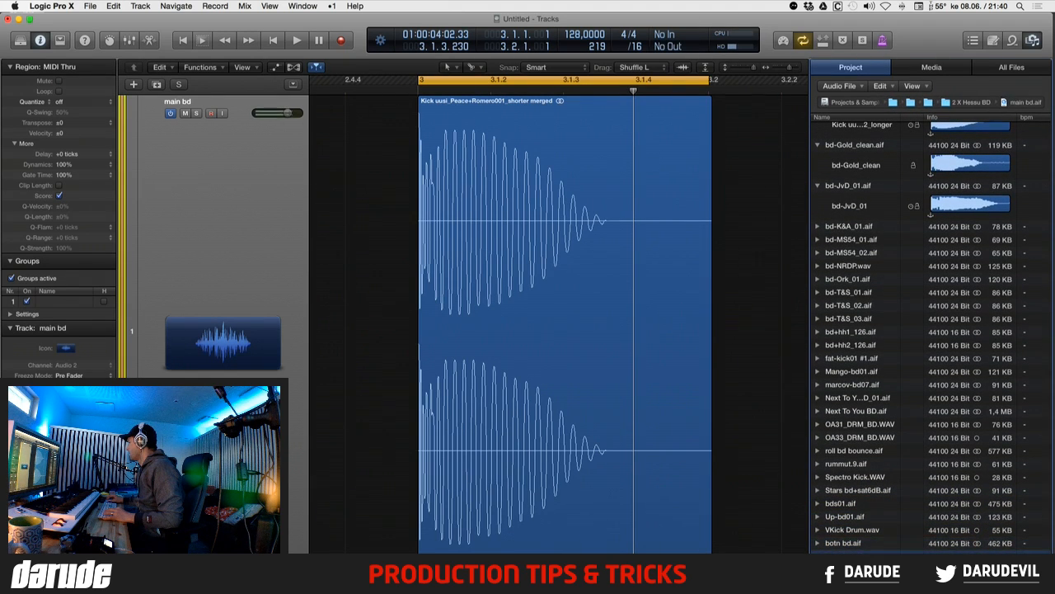
click(853, 569)
- Delete the merged kick region at bar 3 on the main bd track
key(z)
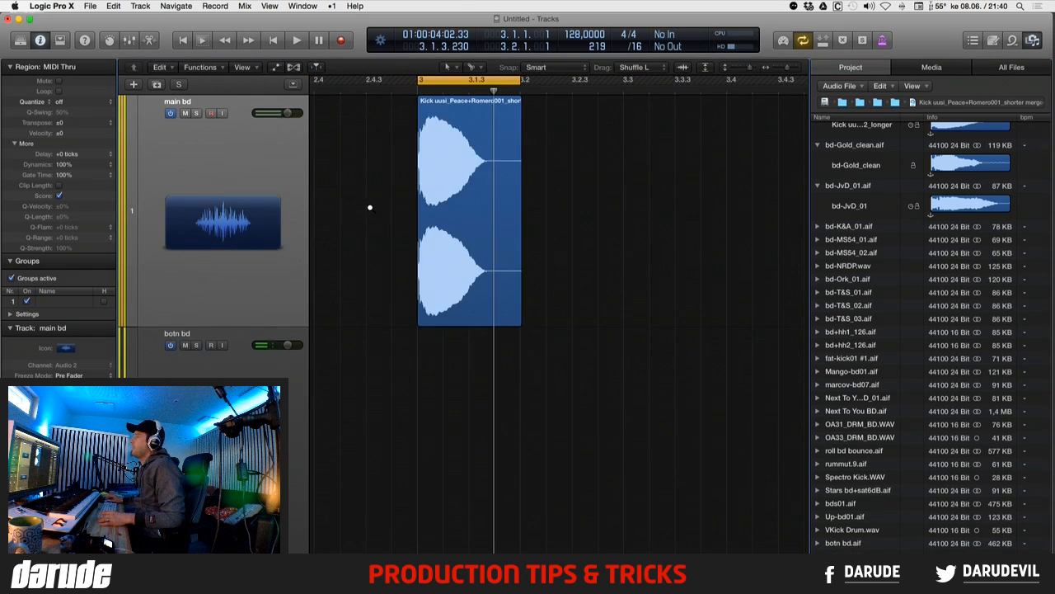
scroll(558, 152, left, 10)
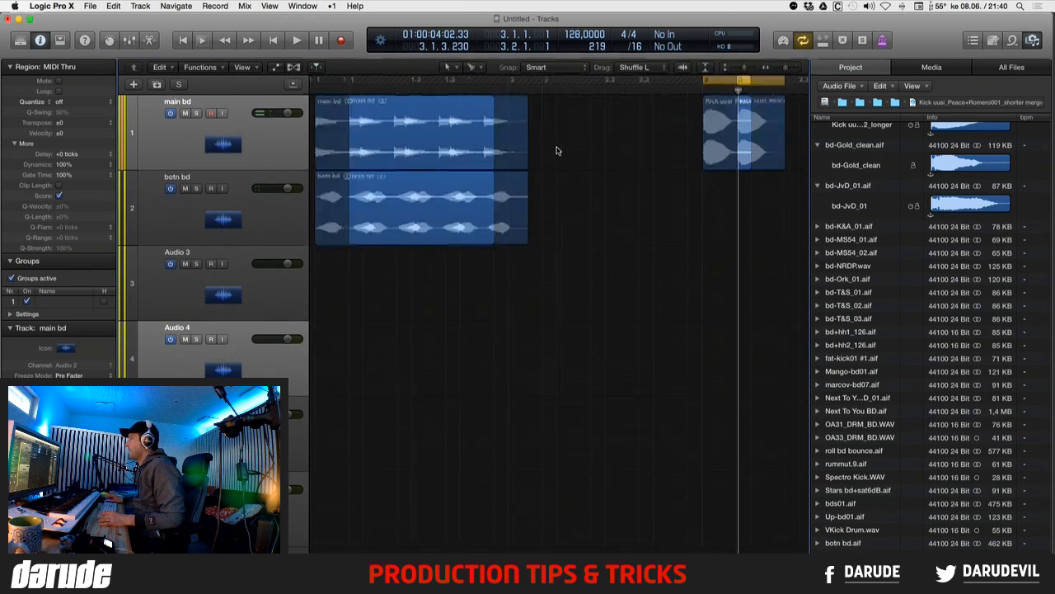
click(725, 140)
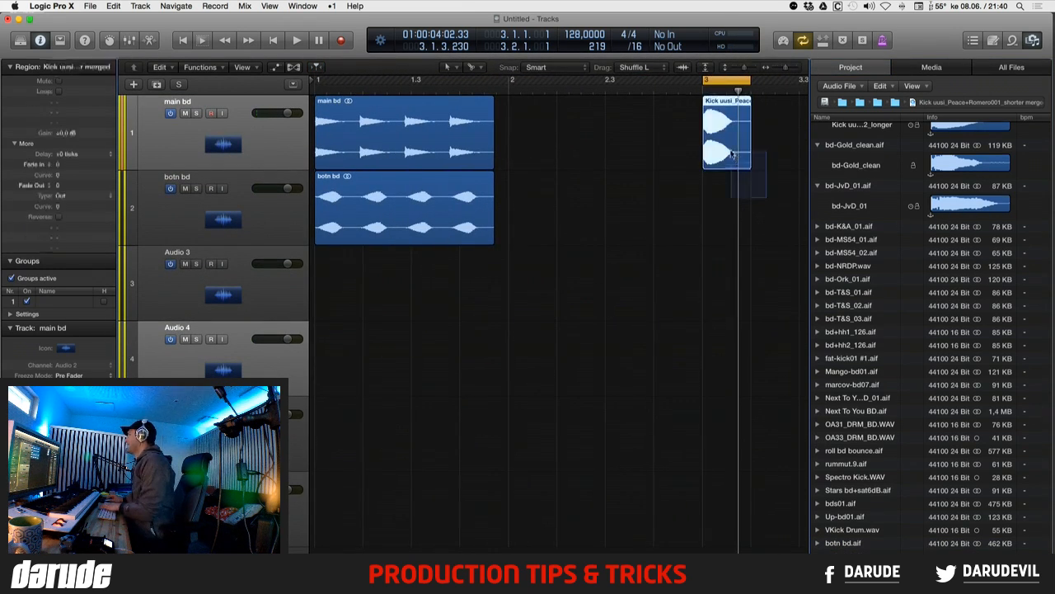
key(Delete)
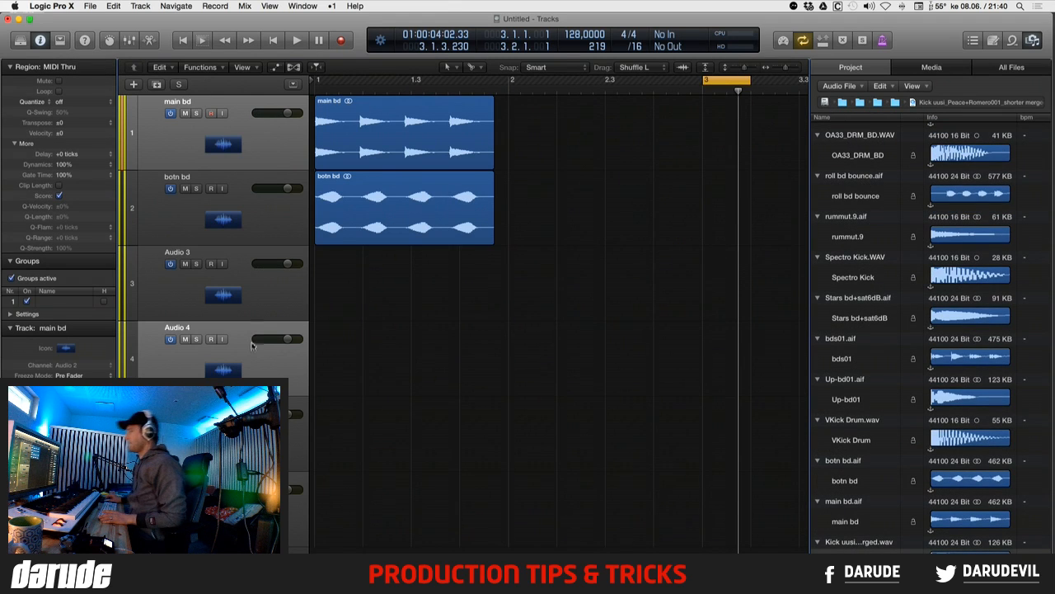
- Select the Inst 1 track, collapse its region parameters and load the EXS24 sampler as its instrument
key(Down)
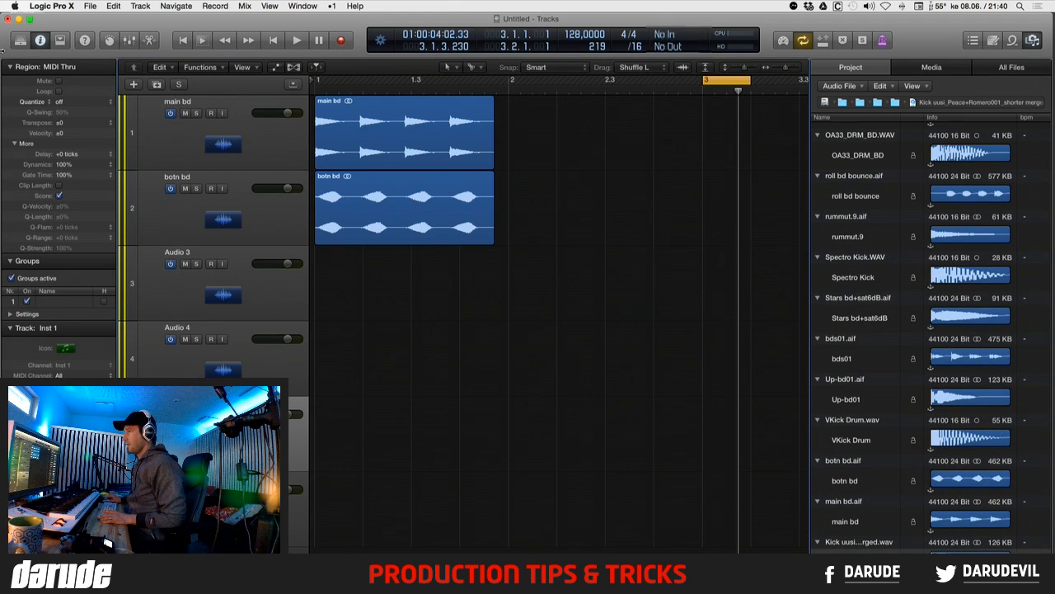
click(10, 67)
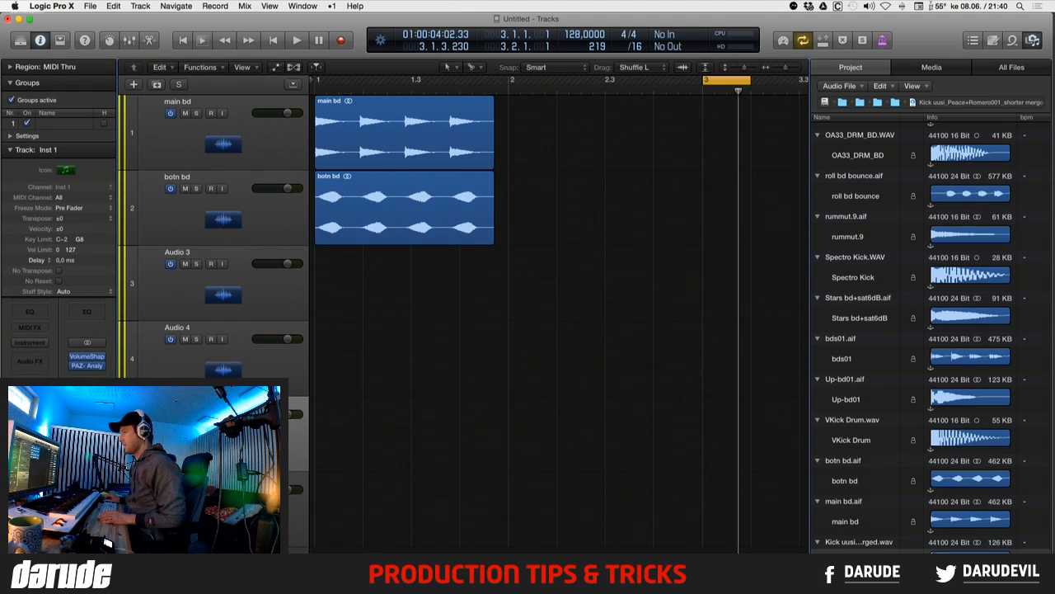
click(29, 348)
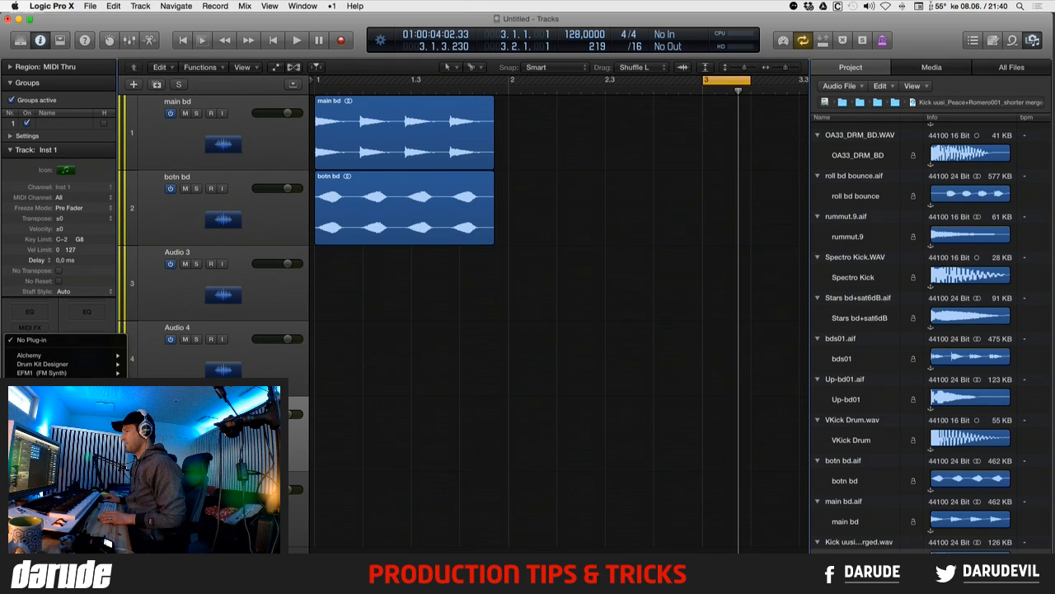
click(50, 433)
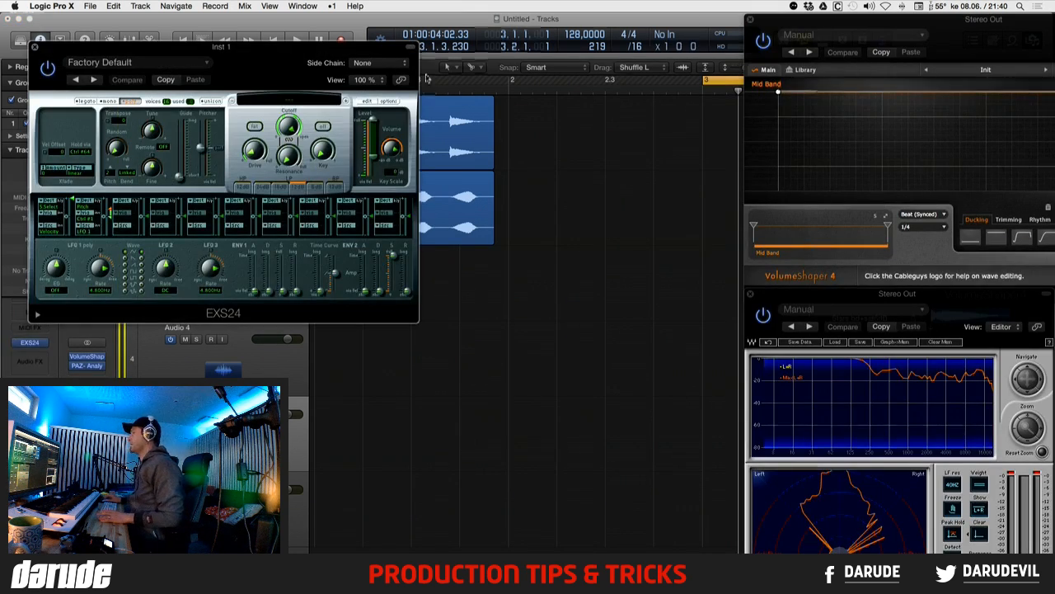
- Load the VEC1 BD Clubby instrument from the Drums, Bassdrums, VEC1 Bassdrums collection into the EXS24 sampler
drag(310, 47, 406, 5)
click(384, 69)
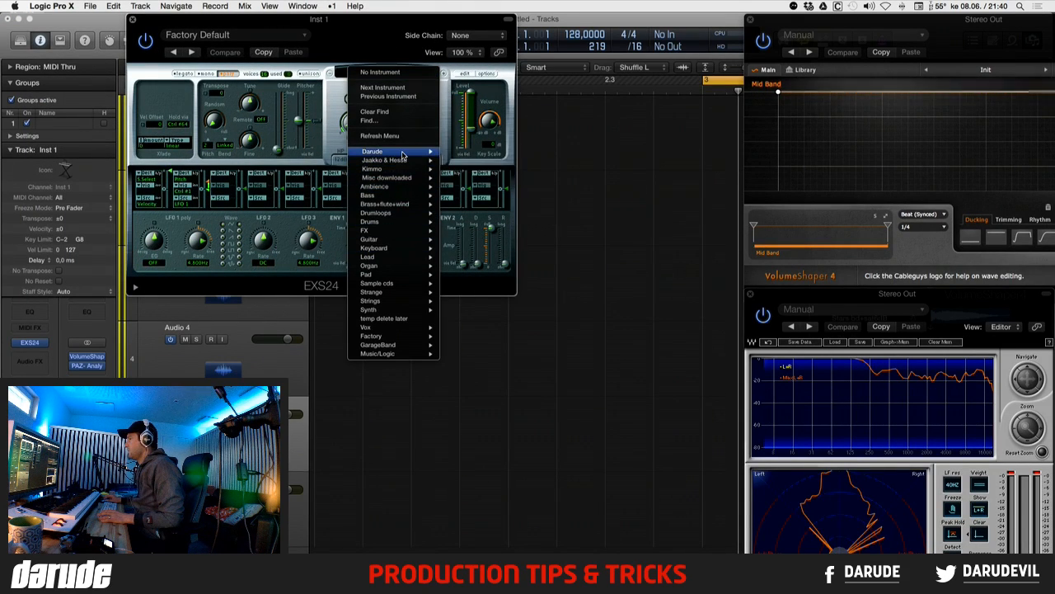
mouse_move(394, 224)
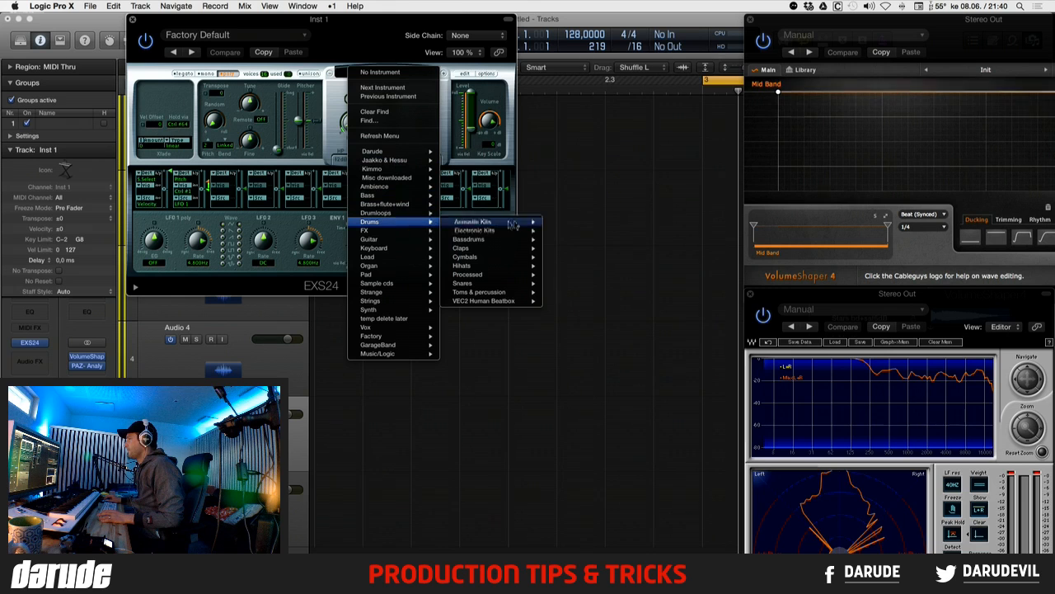
mouse_move(500, 241)
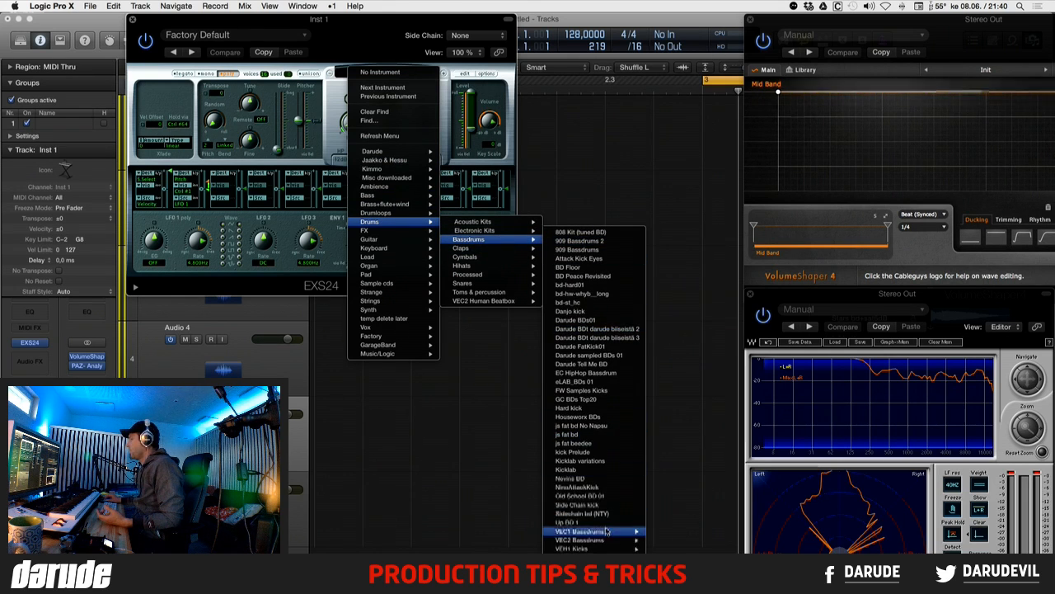
mouse_move(581, 532)
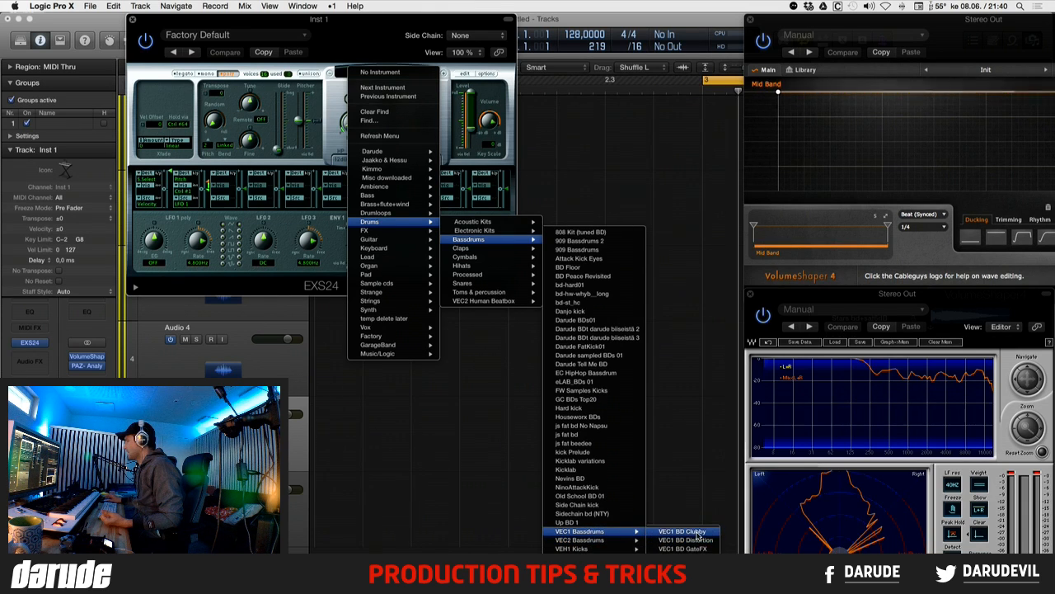
click(698, 533)
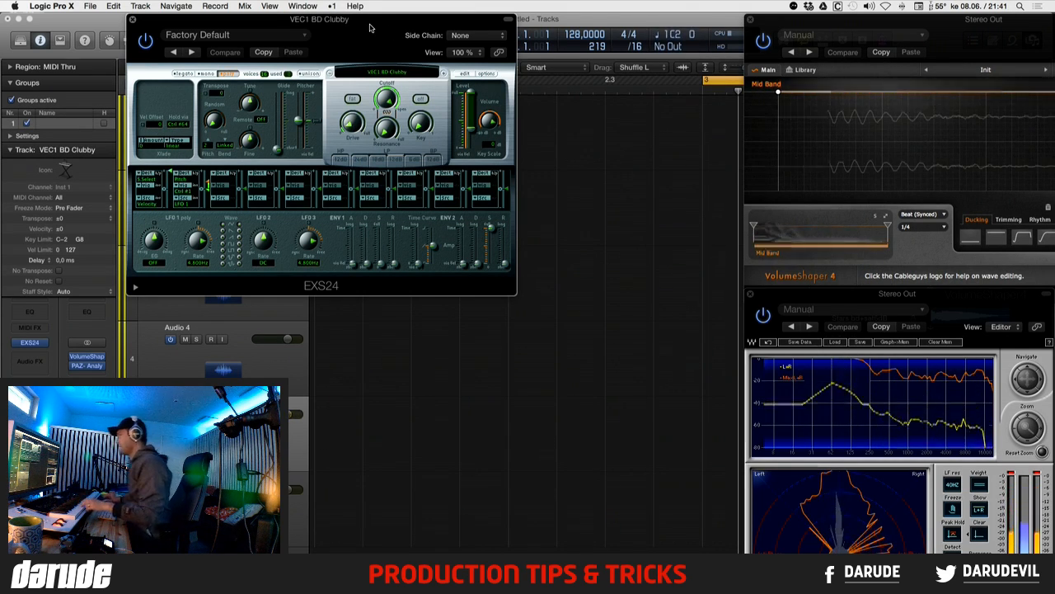
- Move the EXS24 window clear of the audio regions and set the cycle range to bar 2
drag(370, 28, 810, 215)
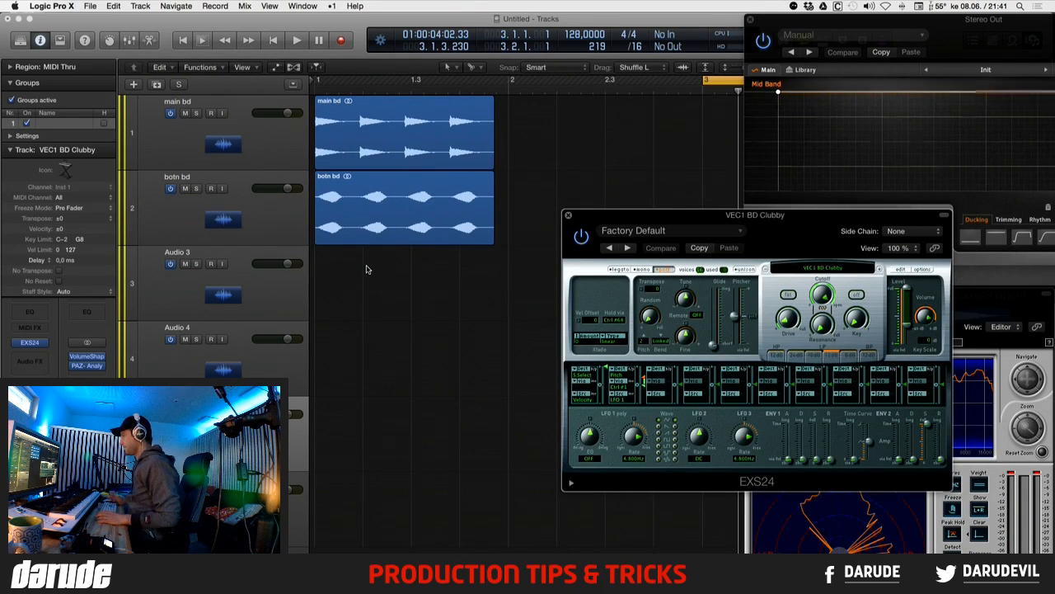
scroll(452, 384, right, 5)
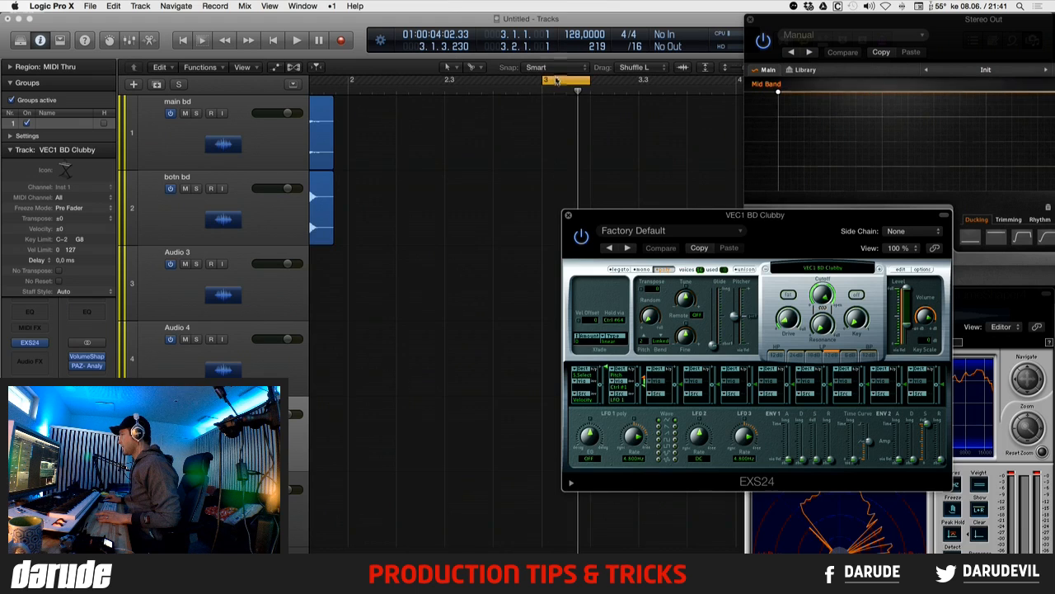
mouse_move(557, 80)
mouse_down()
mouse_move(375, 81)
mouse_move(540, 82)
mouse_up()
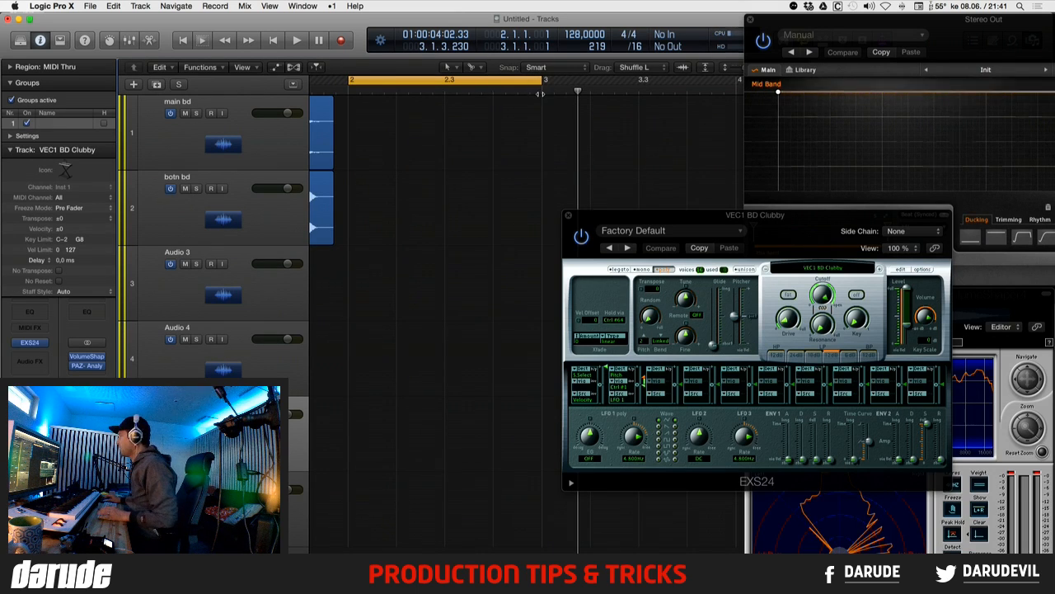
- Set the project tempo to 138 and record a four-hit kick pattern on the VEC1 BD Clubby track in bar 2
key(space)
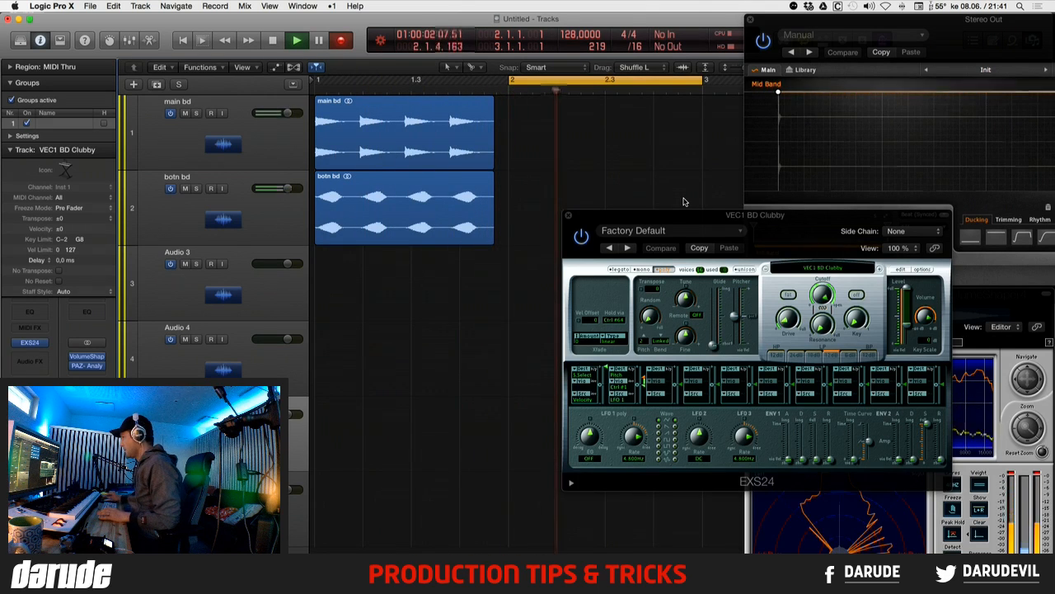
key(space)
drag(579, 38, 580, 23)
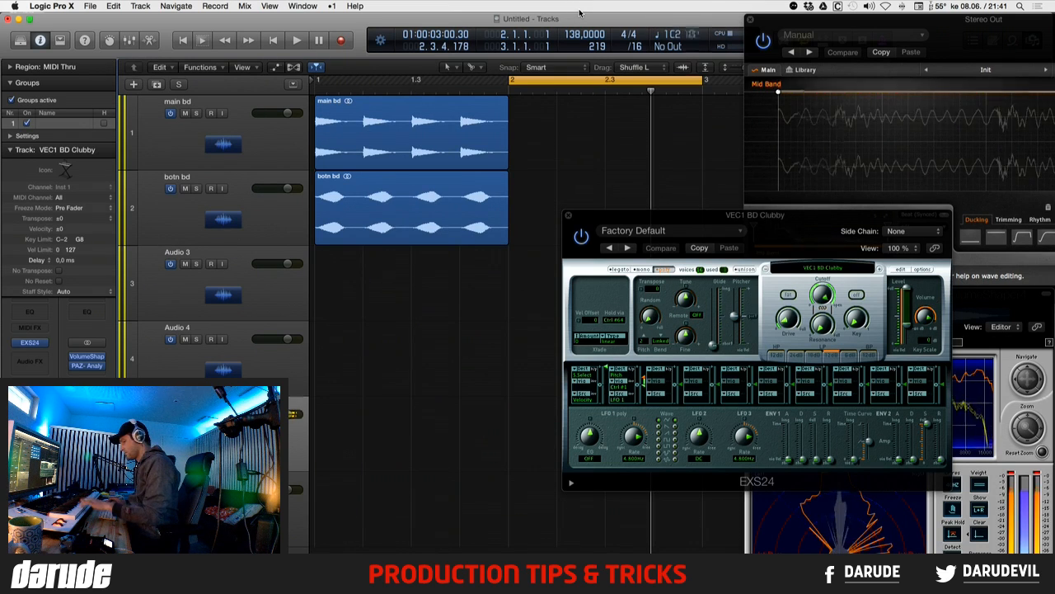
key(space)
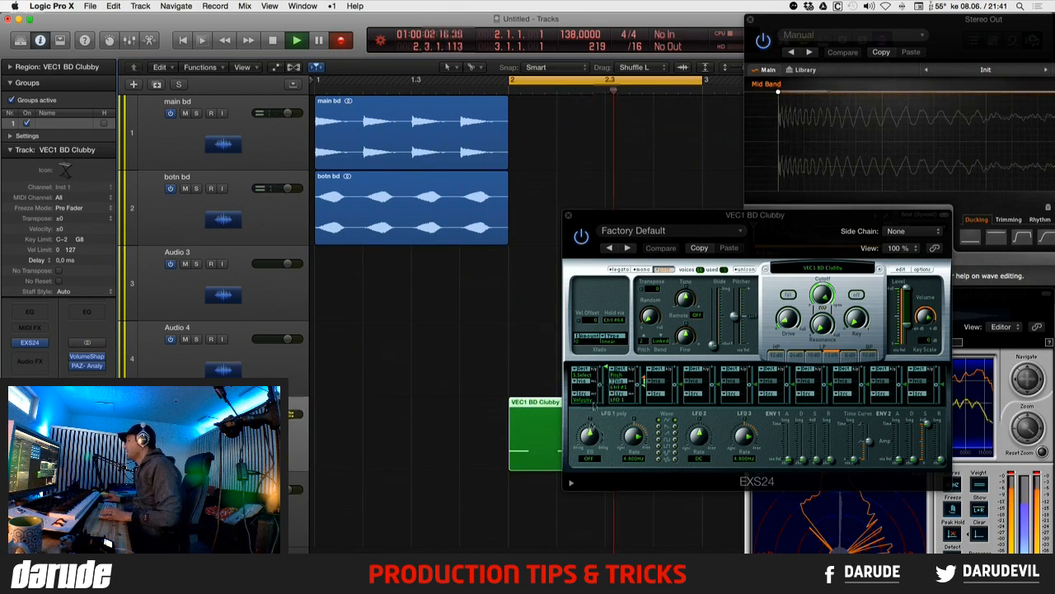
- Show the recorded kick region in the Piano Roll and give its four notes an equal, longer length
key(p)
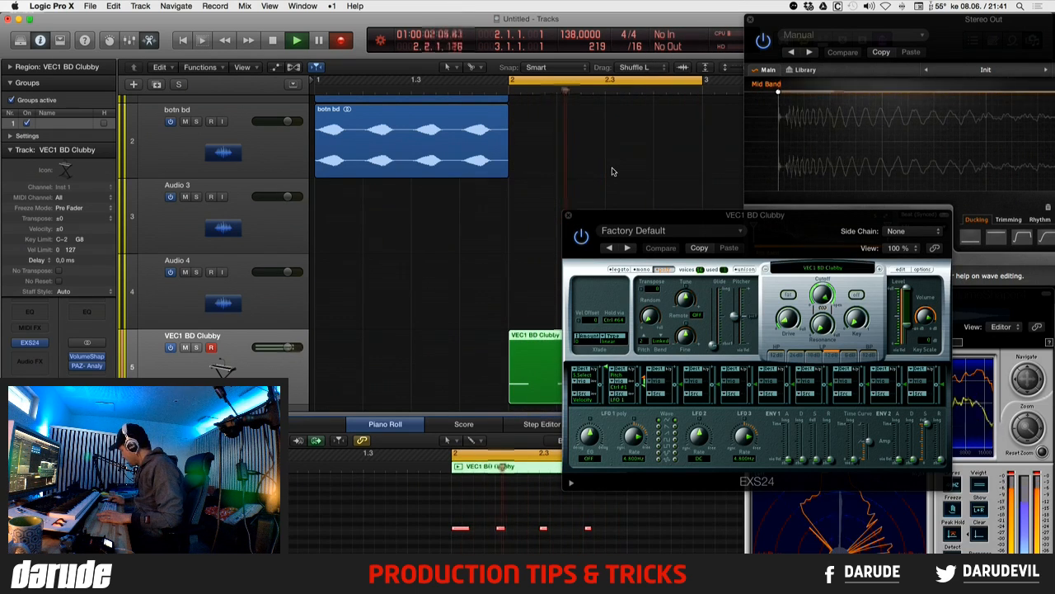
key(space)
key(space)
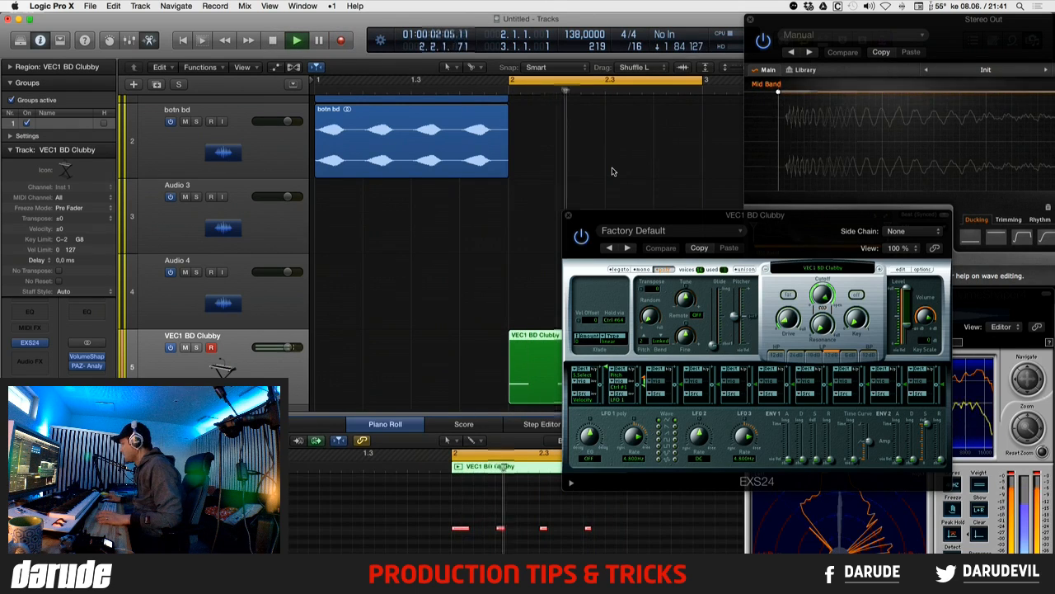
key(space)
drag(637, 521, 453, 551)
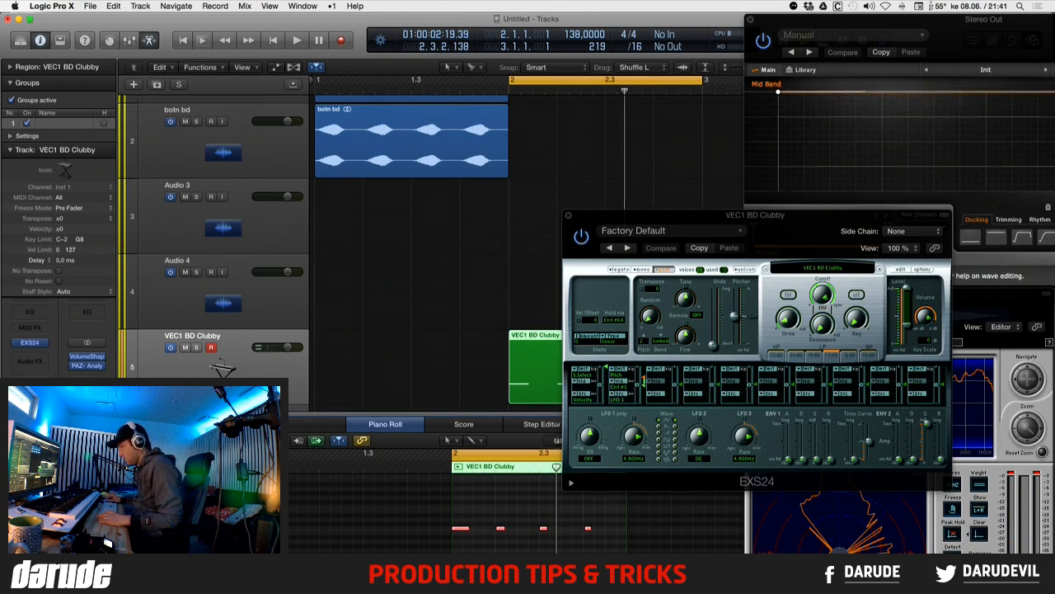
drag(464, 527, 473, 530)
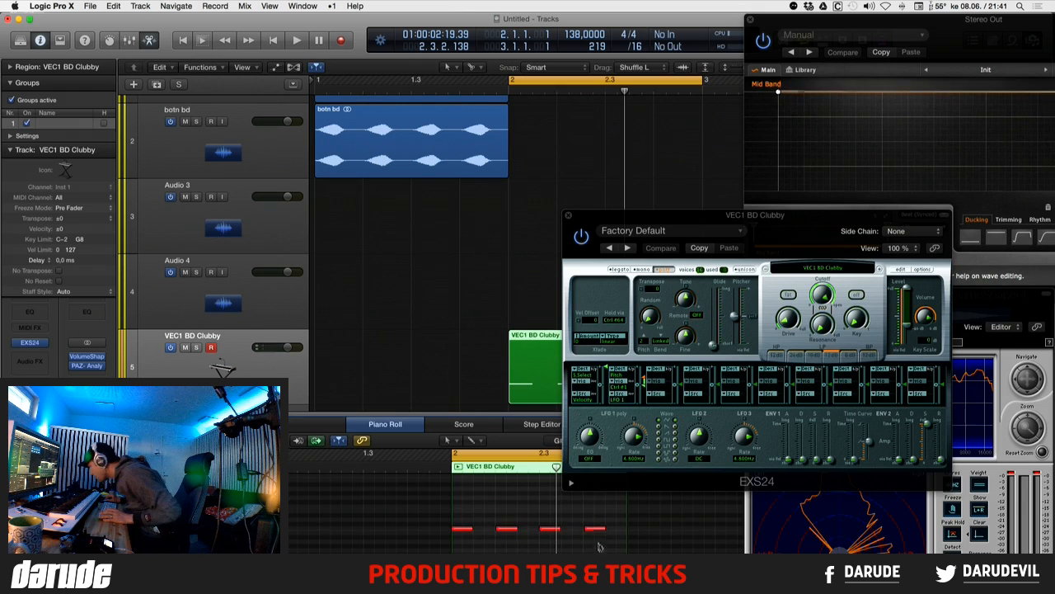
drag(600, 547, 450, 510)
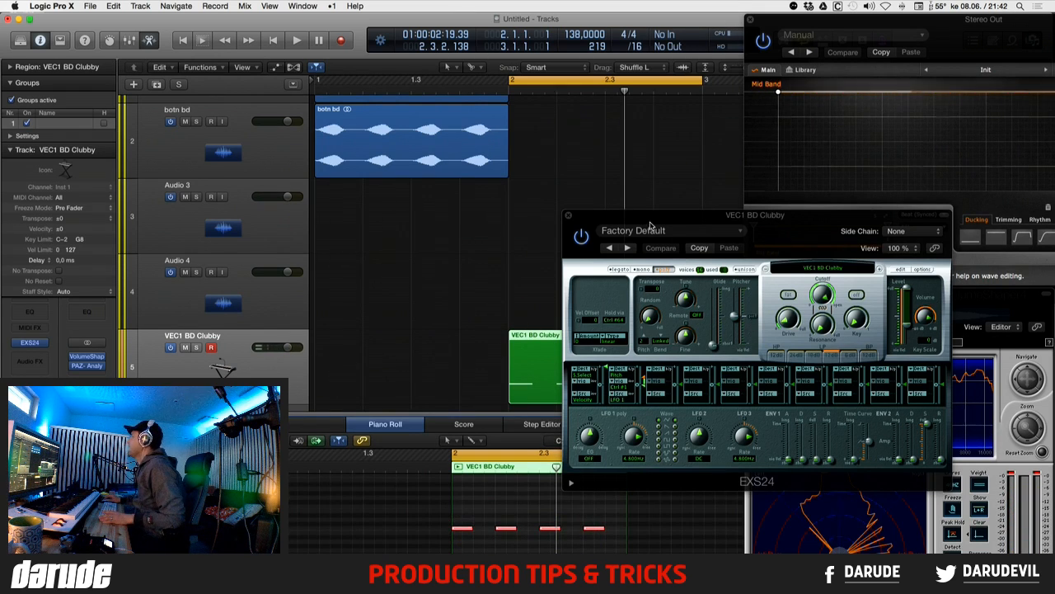
- Close the EXS24 window and start looped playback of the VEC1 BD Clubby region
drag(650, 215, 445, 14)
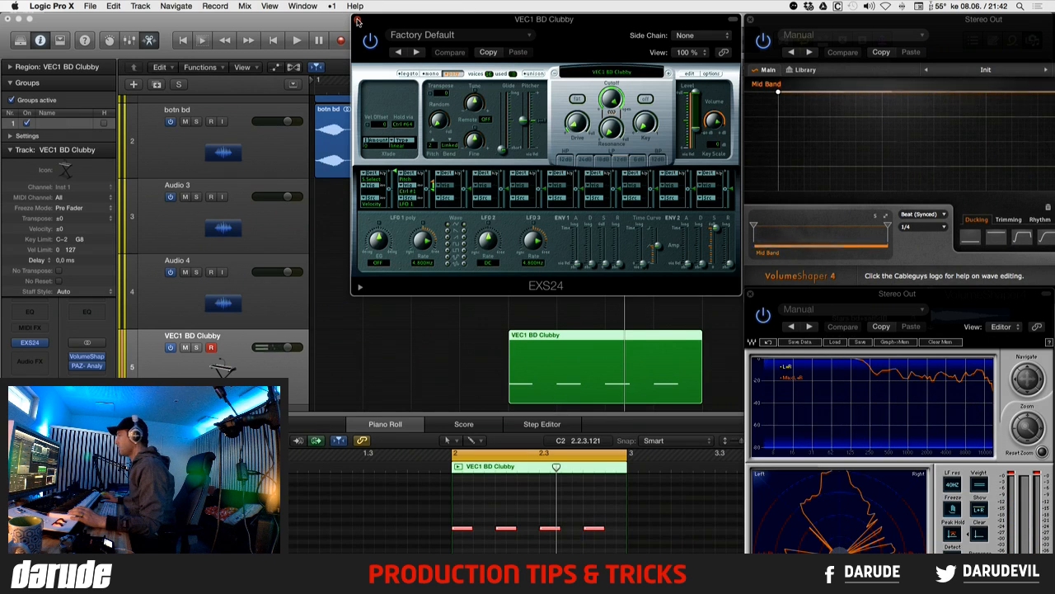
click(356, 19)
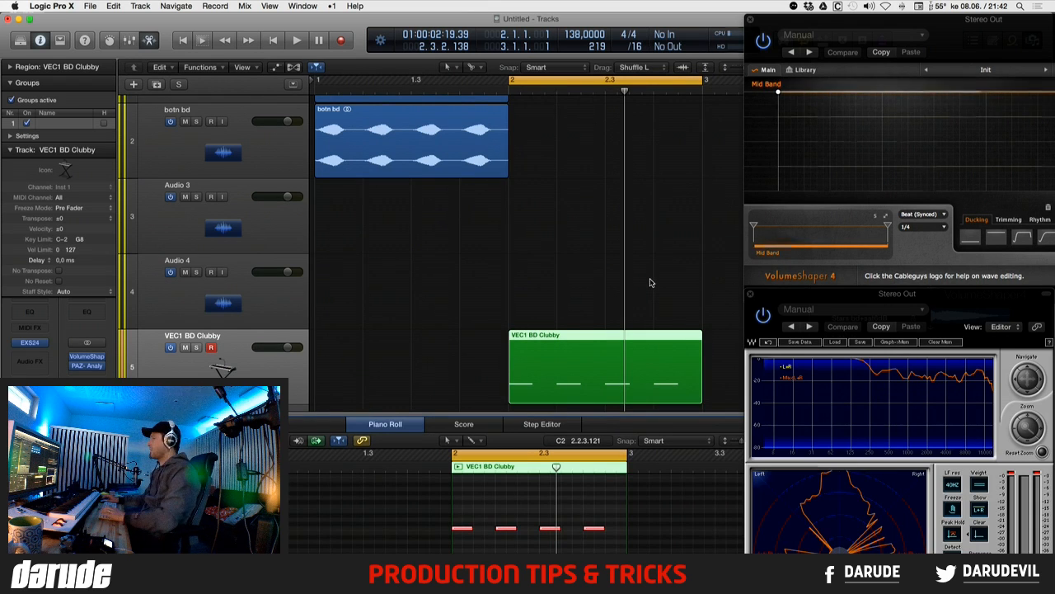
key(space)
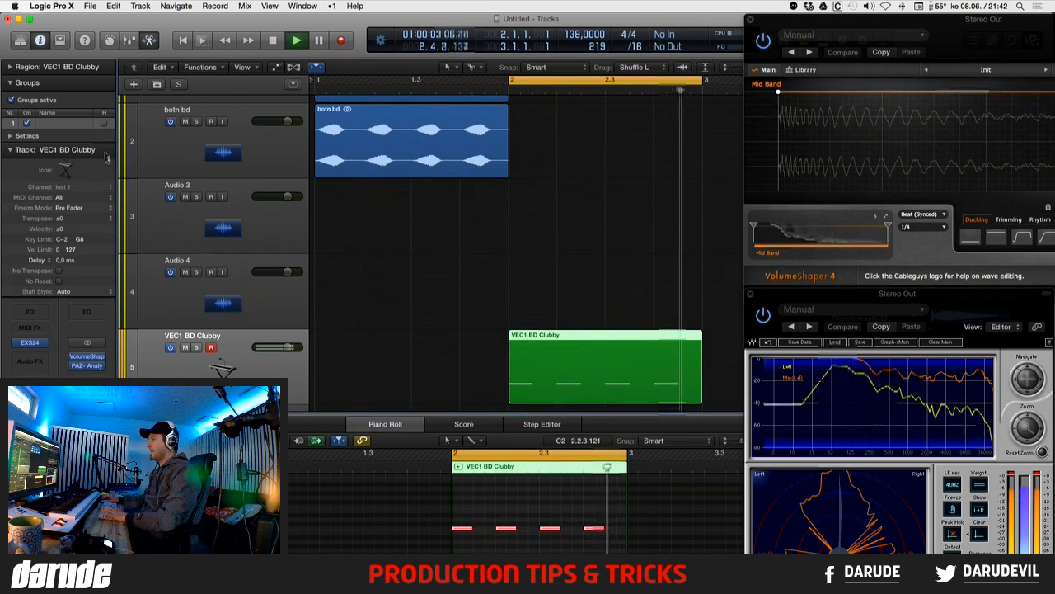
scroll(113, 110, up, 5)
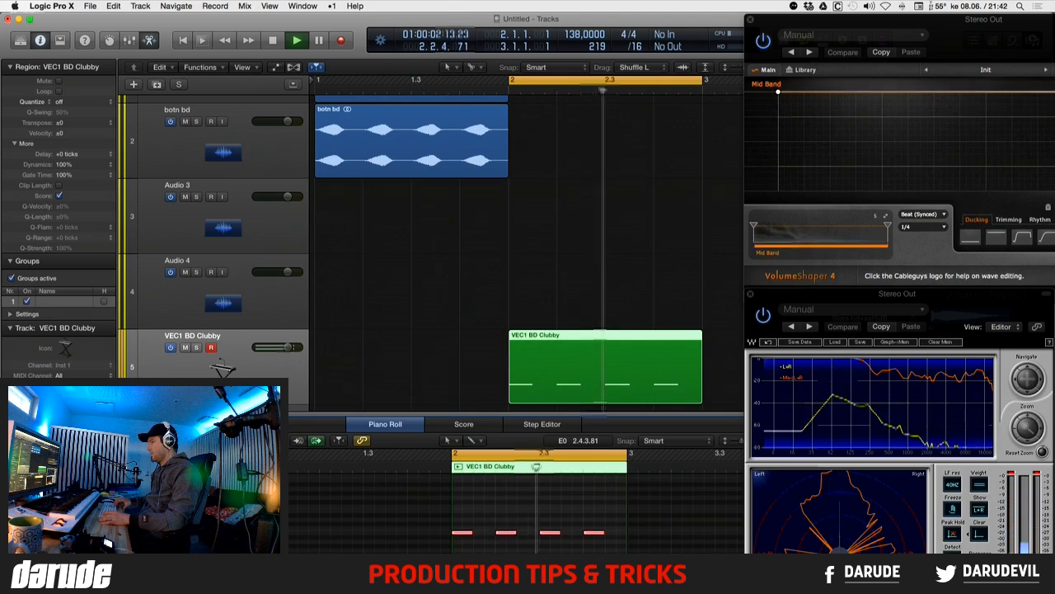
- Transpose the four kick notes up a semitone at a time during looped playback to audition successive kick samples, stop playback and reselect the notes
key(alt+Up)
key(alt+Up)
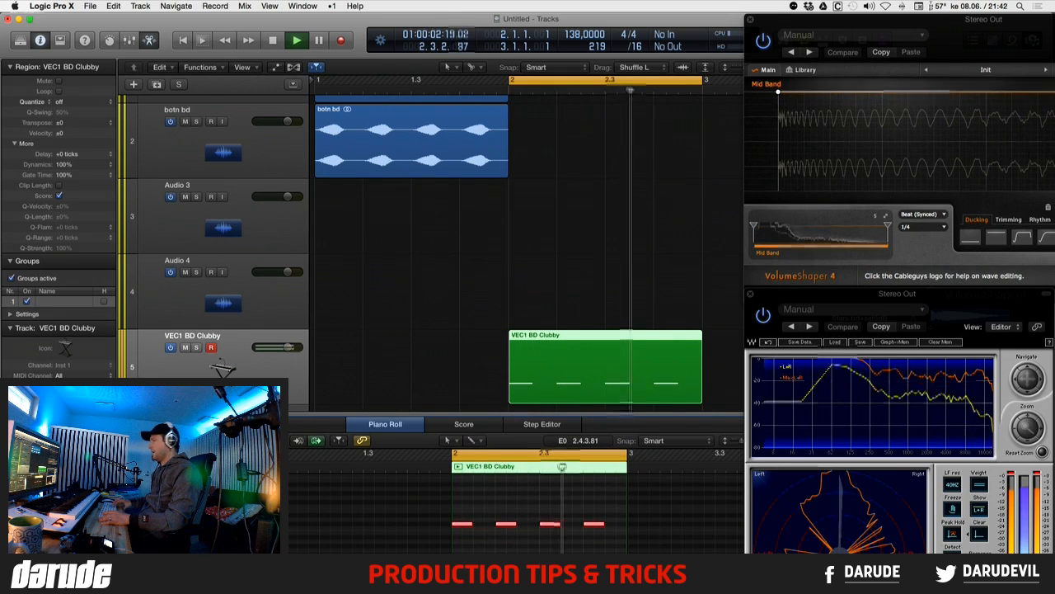
key(alt+Up)
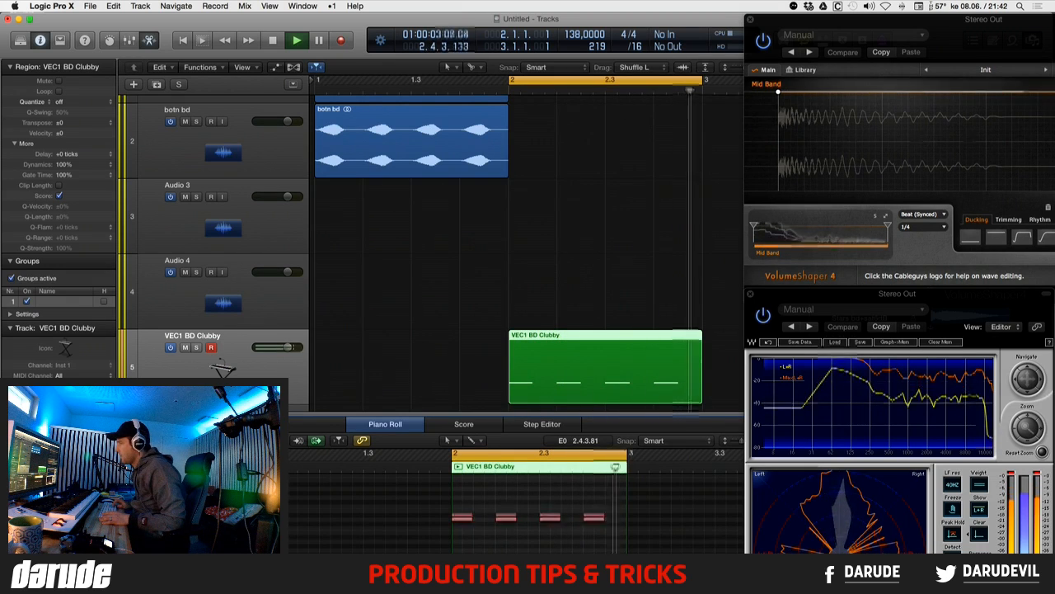
key(alt+Up)
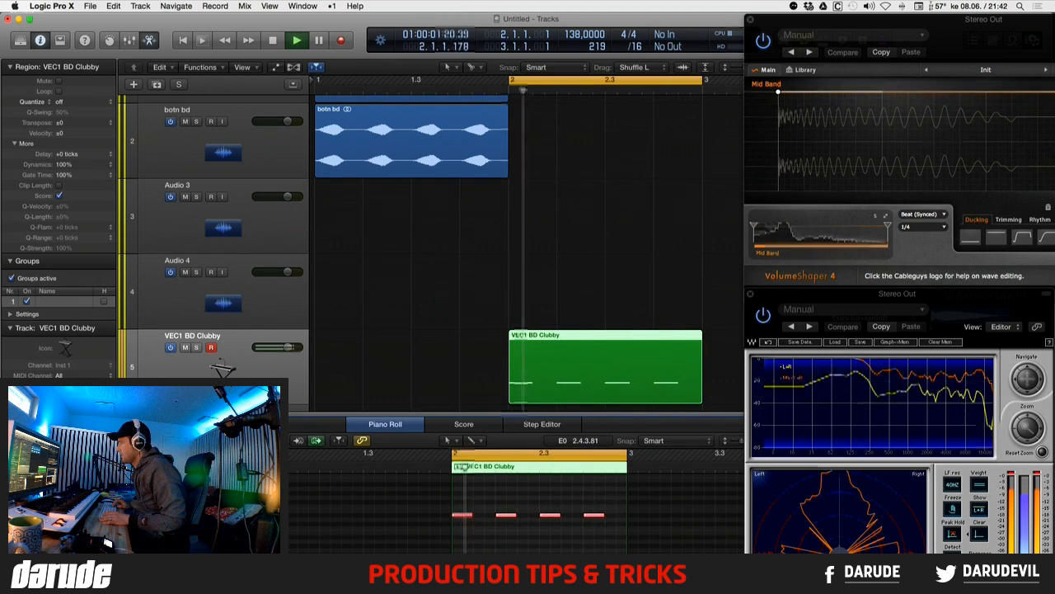
key(alt+Up)
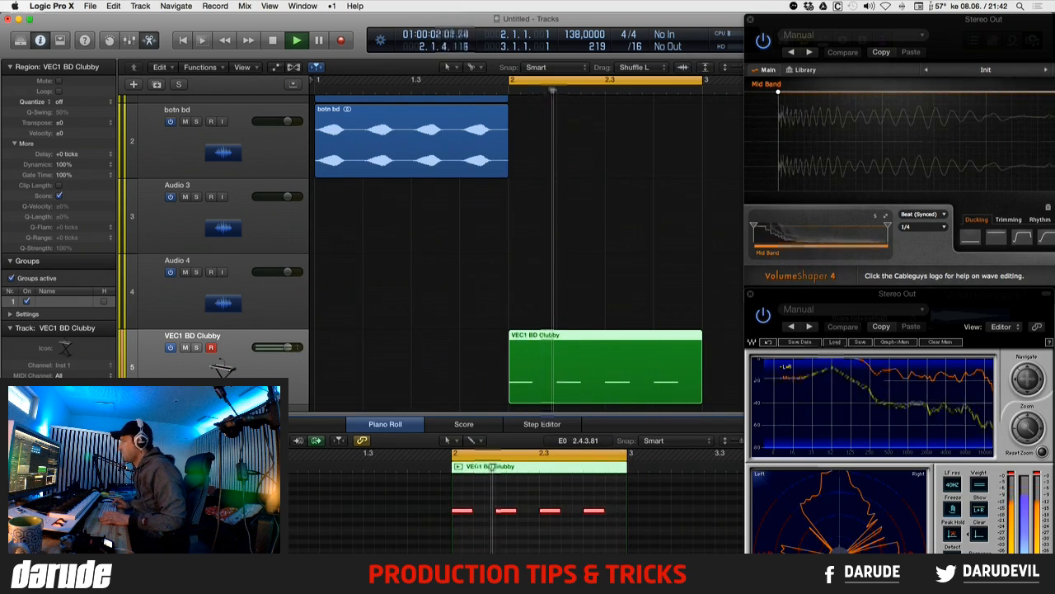
scroll(609, 511, up, 3)
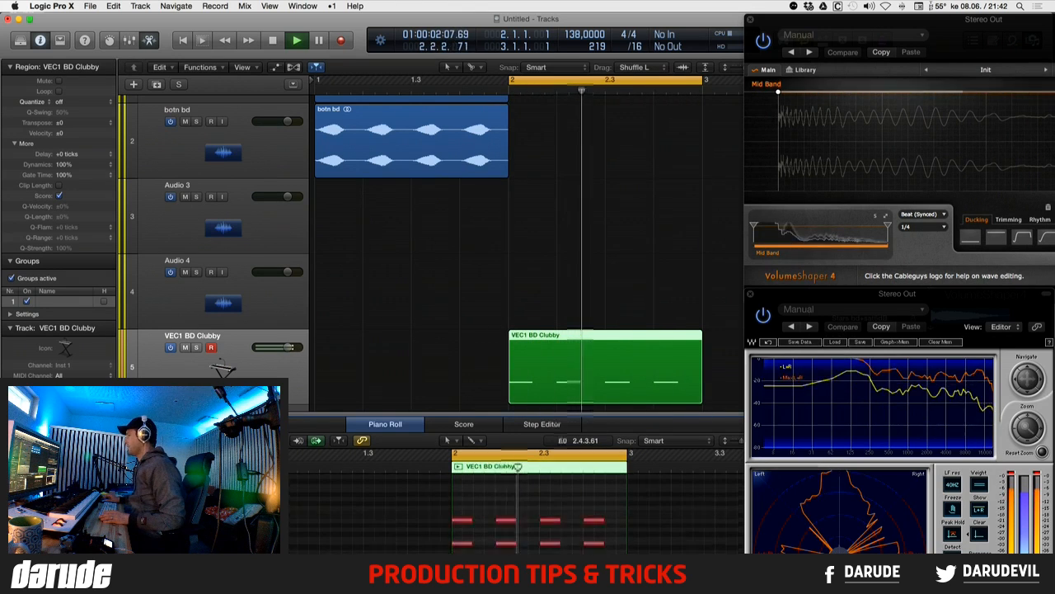
scroll(607, 511, up, 5)
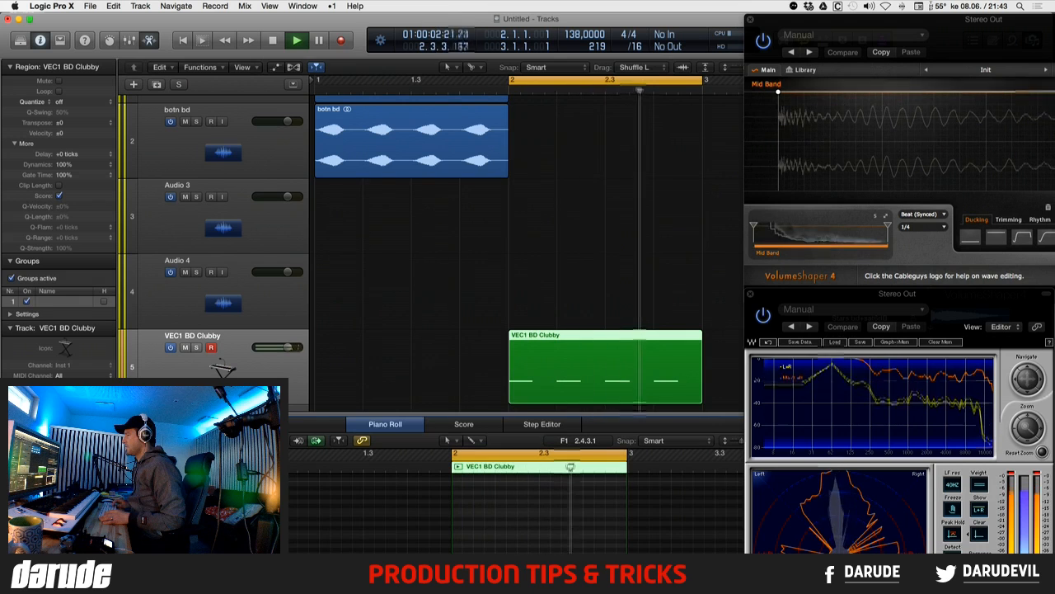
key(alt+Up)
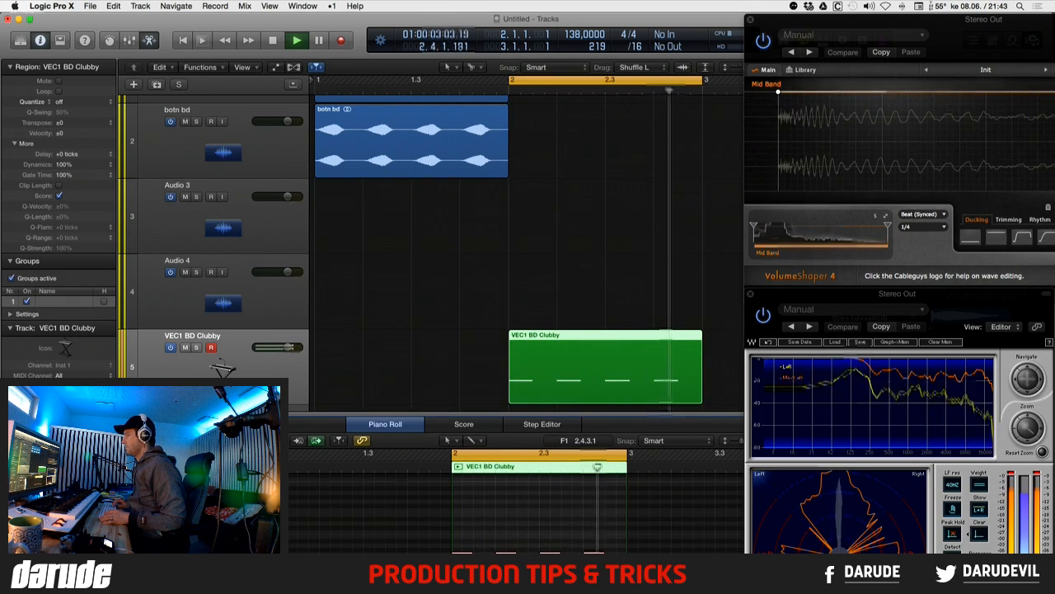
key(alt+Up)
key(alt+Up)
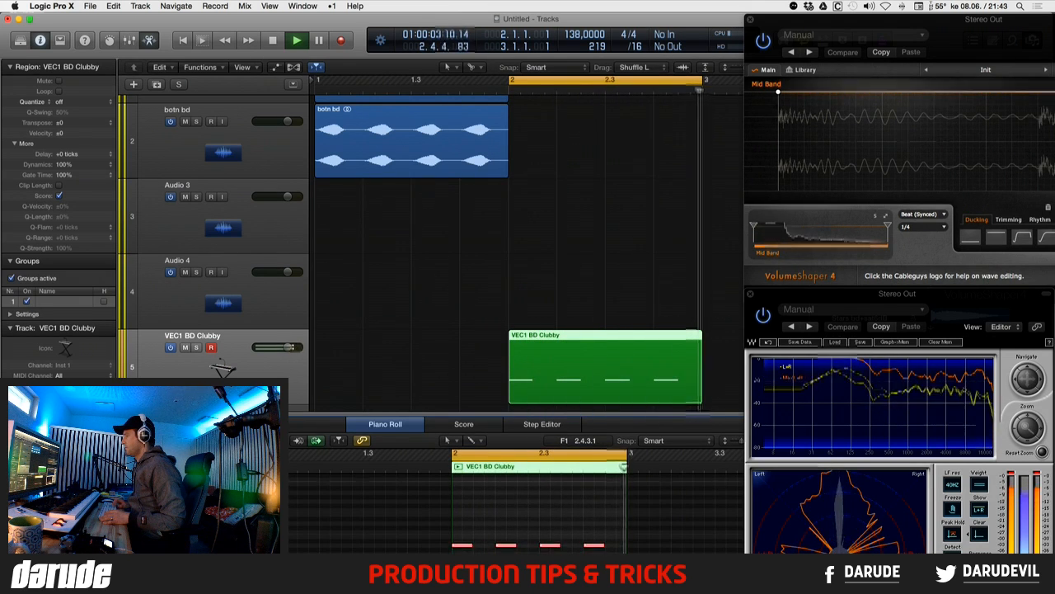
key(alt+Up)
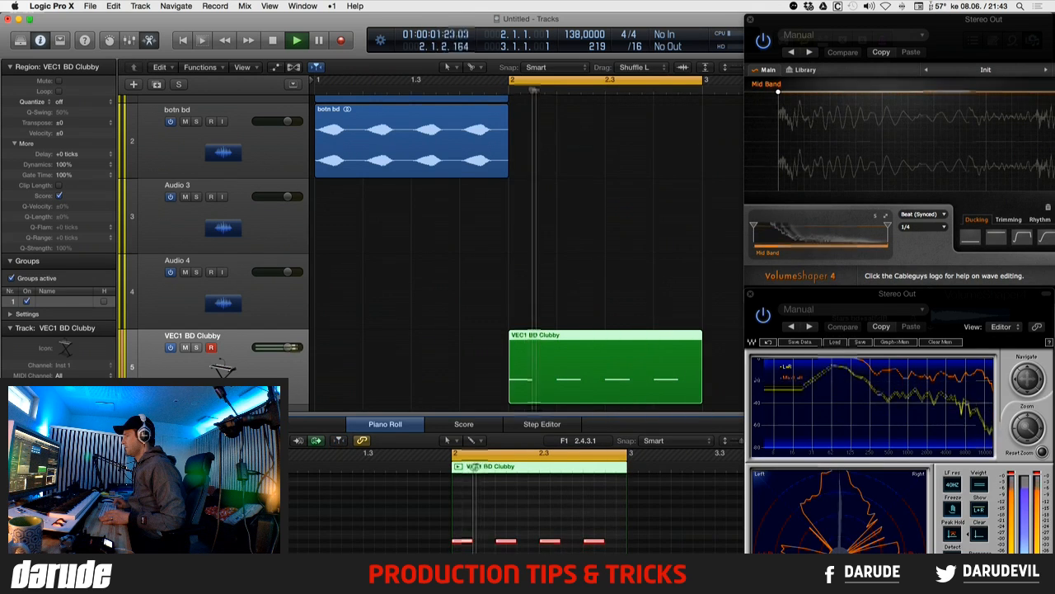
key(alt+Up)
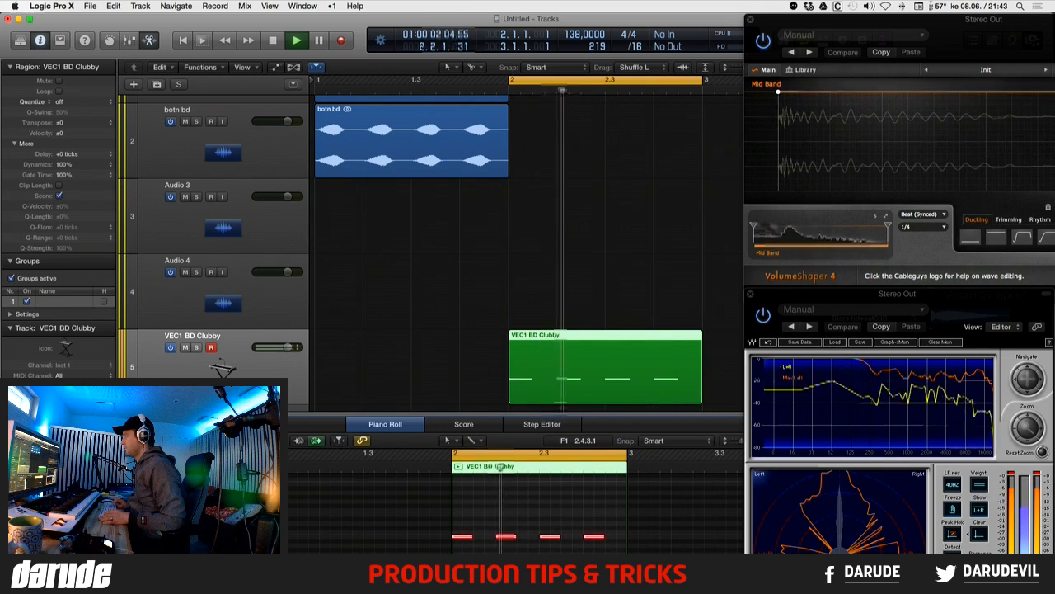
key(alt+Up)
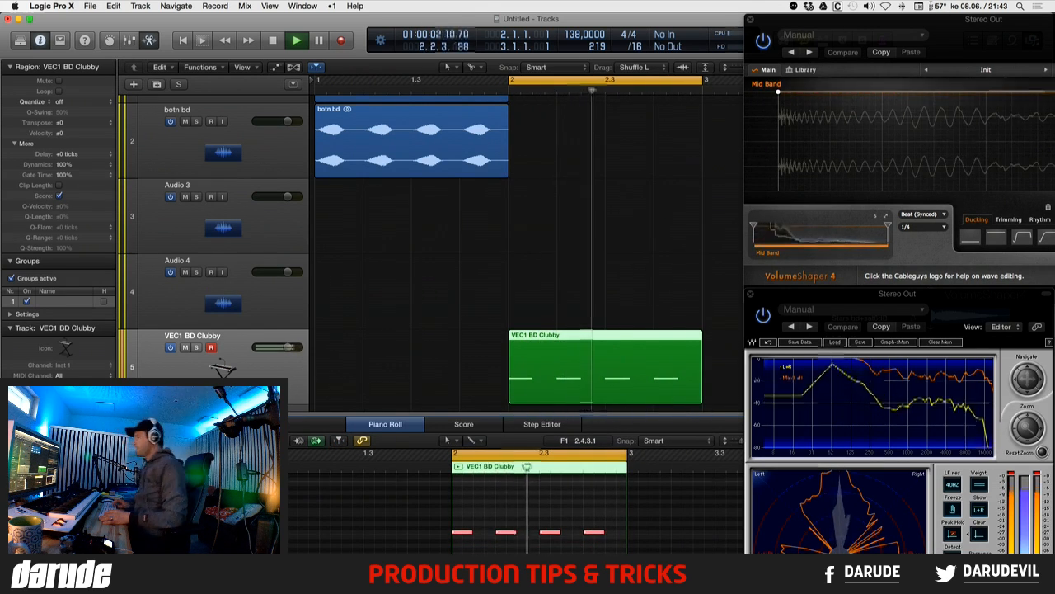
key(space)
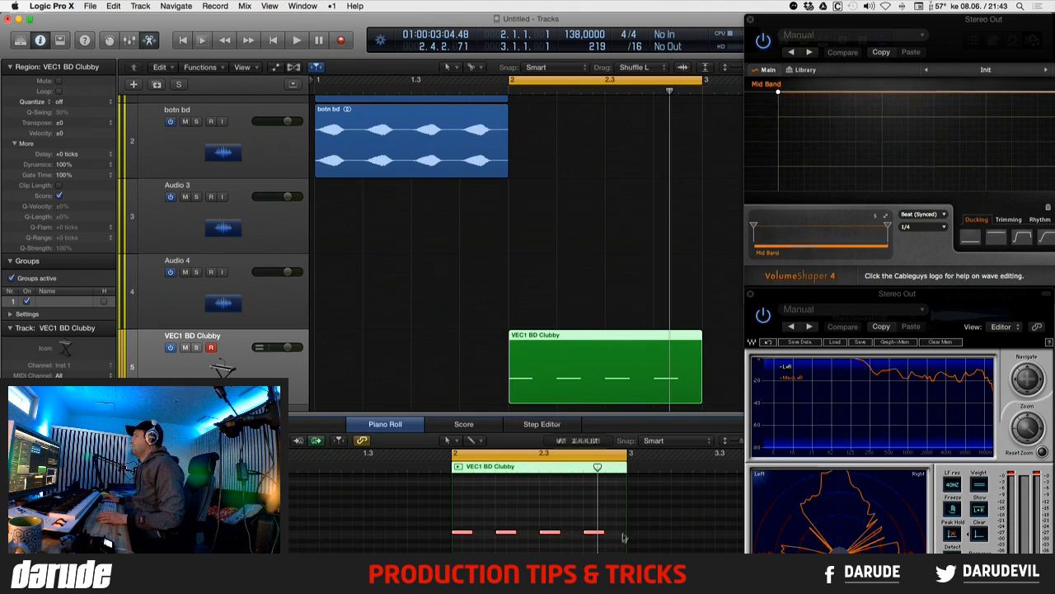
drag(610, 530, 456, 524)
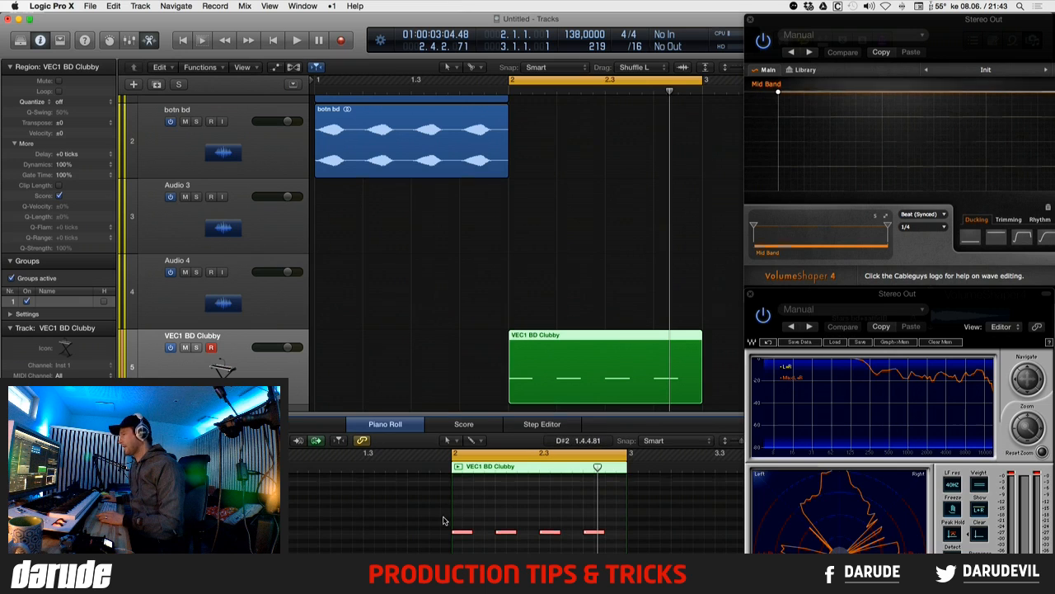
- Add a new software instrument track below VEC1 BD Clubby and load the Kick 2 plug-in on it
key(alt+super+s)
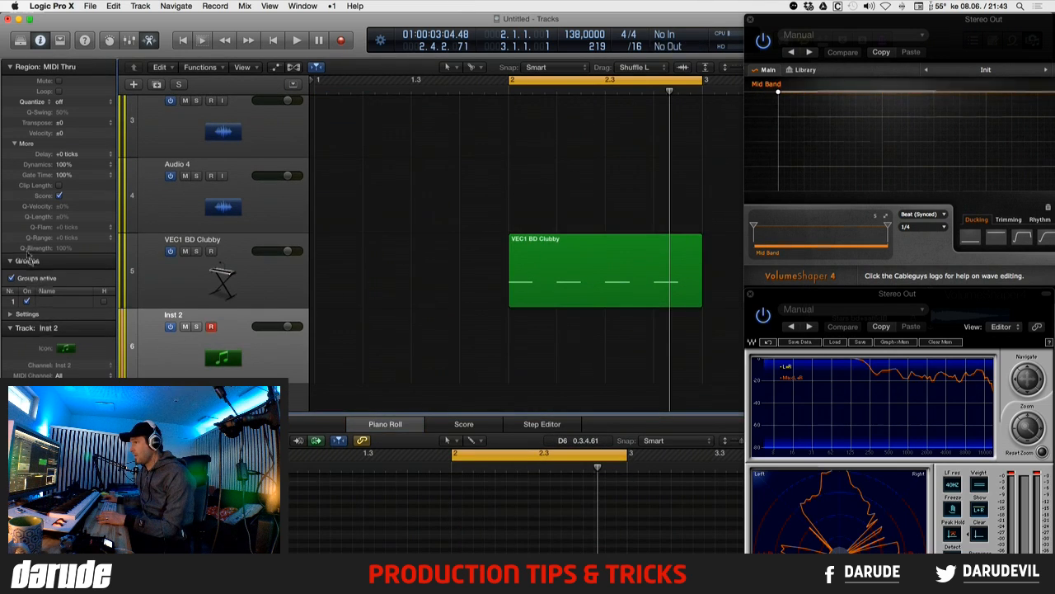
click(9, 66)
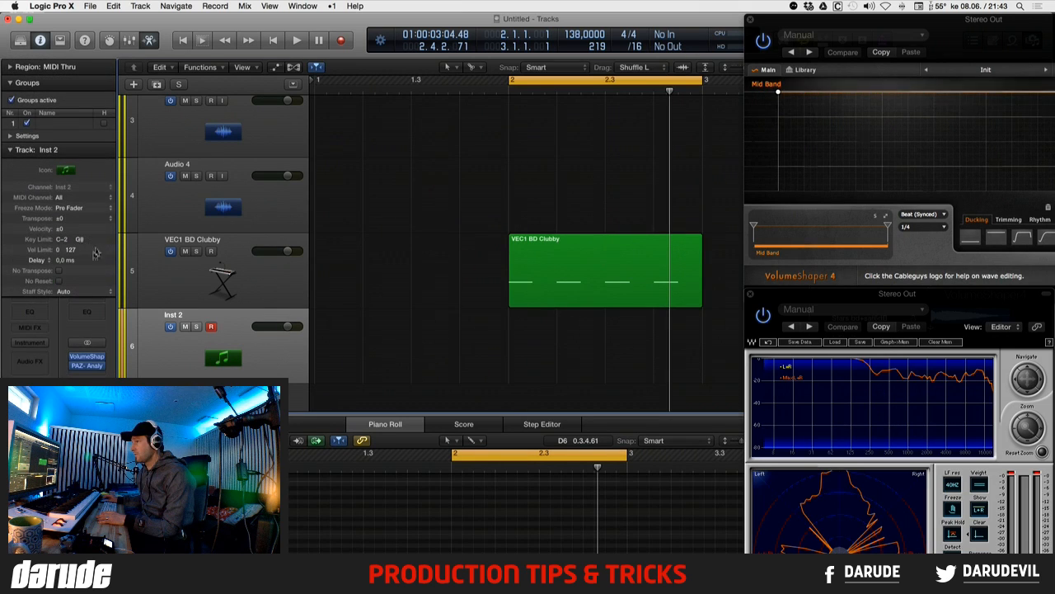
click(29, 344)
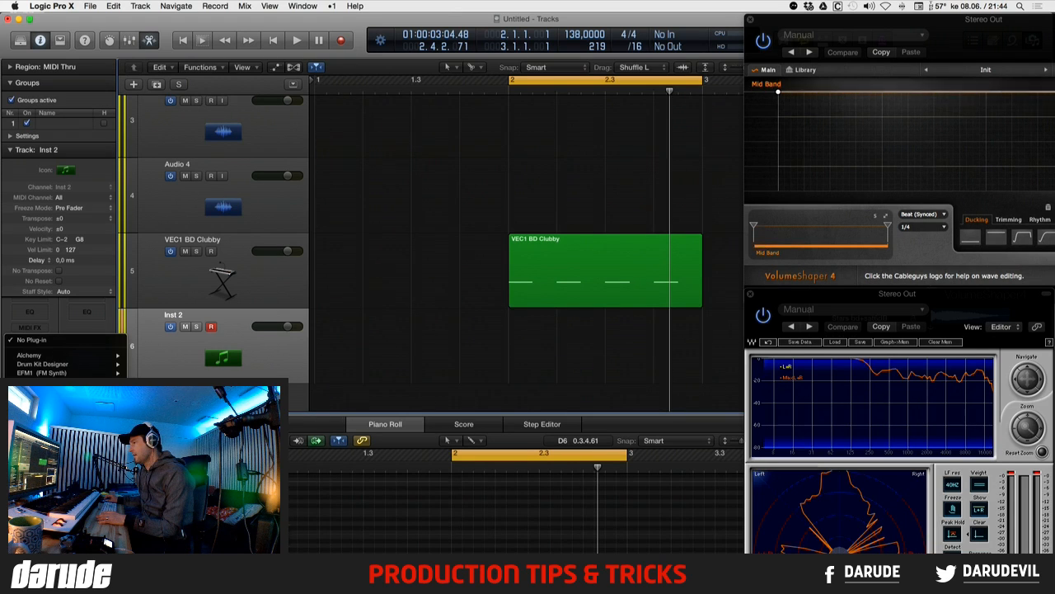
mouse_move(66, 547)
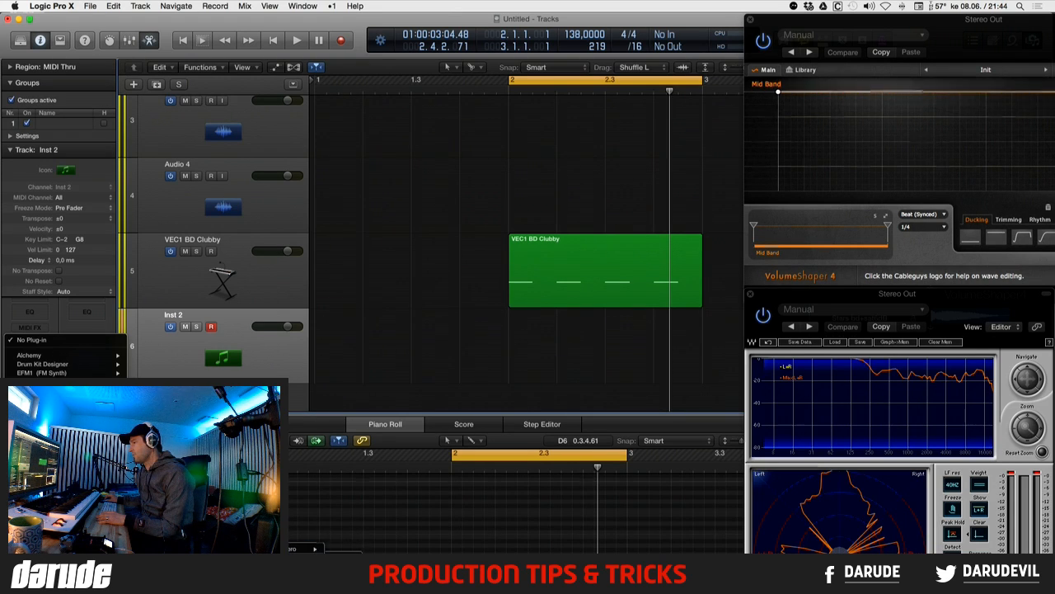
click(342, 558)
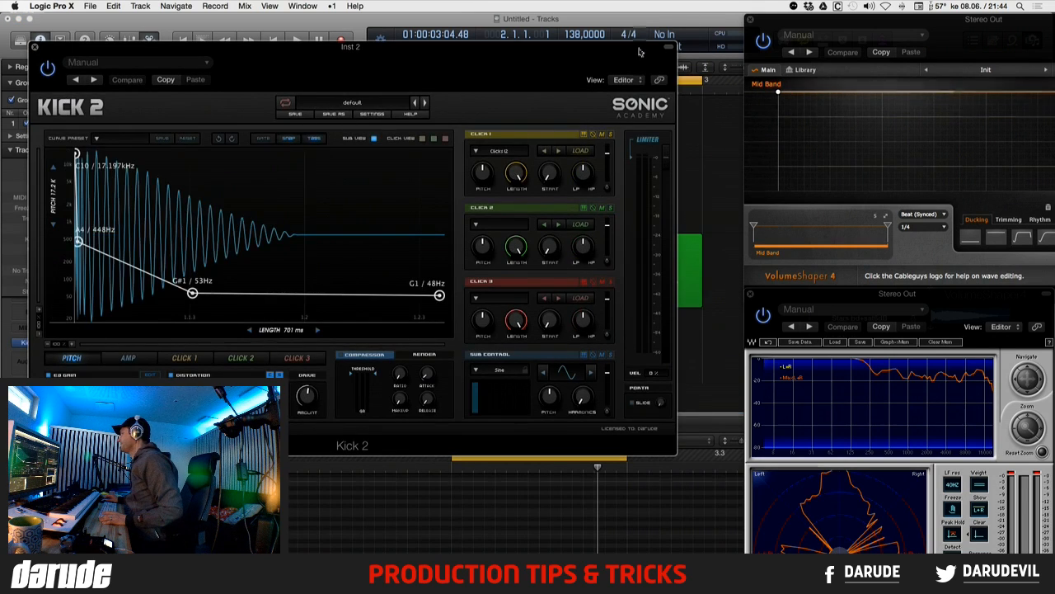
- Copy the VEC1 BD Clubby region to the Kick 2 track with the original track switched off, and play the loop
drag(639, 52, 652, 414)
drag(596, 263, 599, 324)
click(171, 252)
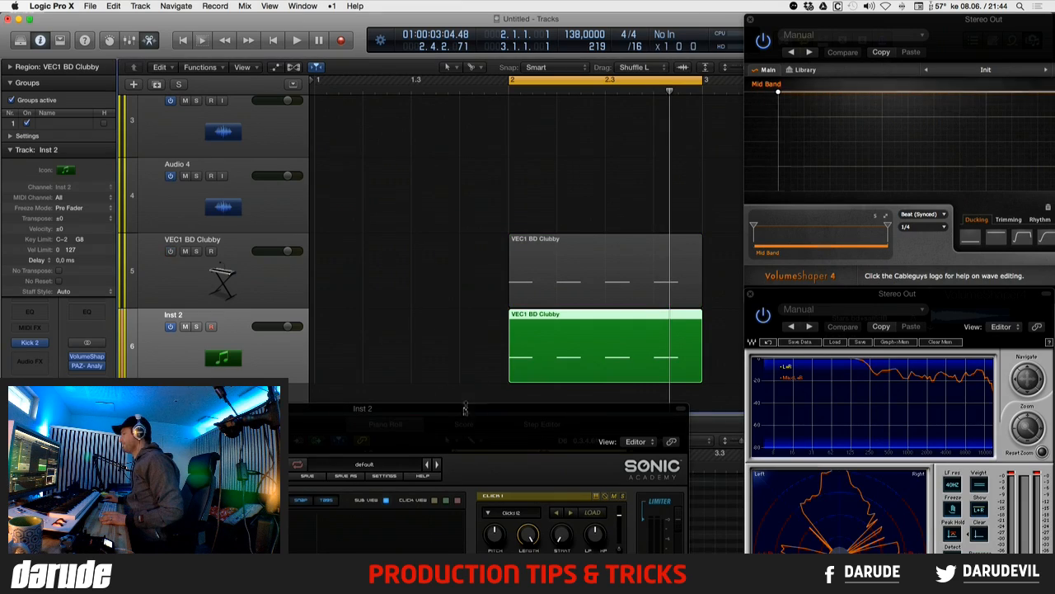
drag(469, 412, 495, 410)
key(space)
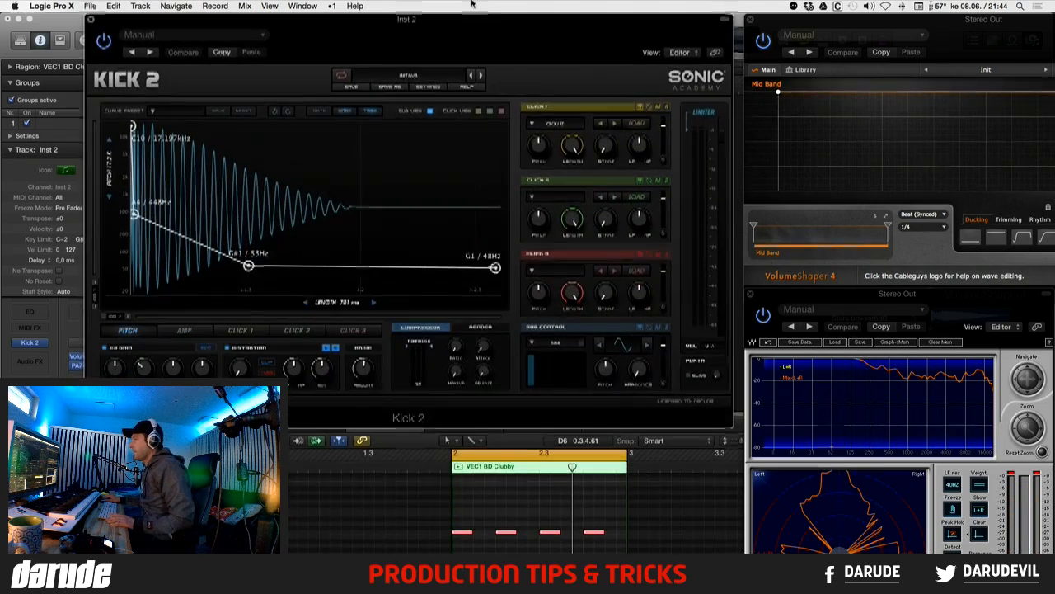
- Look through the amp, click and pitch envelopes of Kick 2's default preset
drag(462, 7, 510, 7)
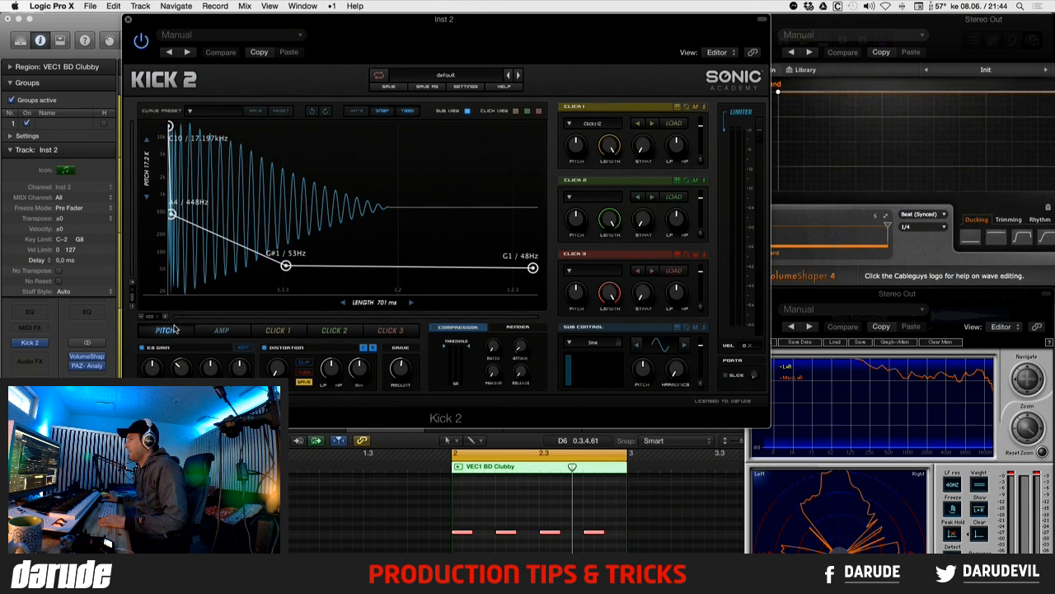
click(228, 332)
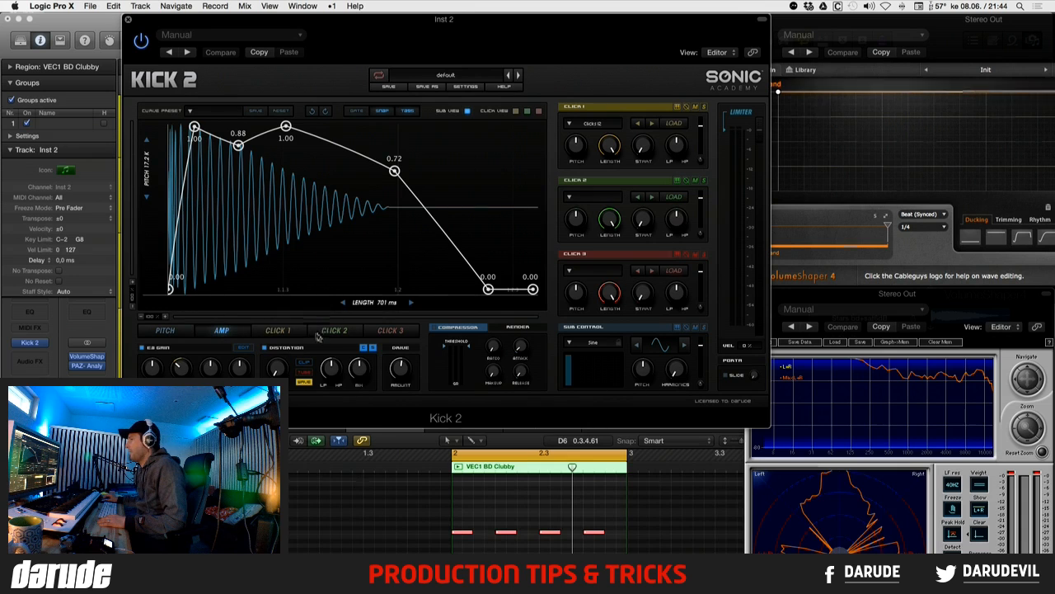
click(278, 331)
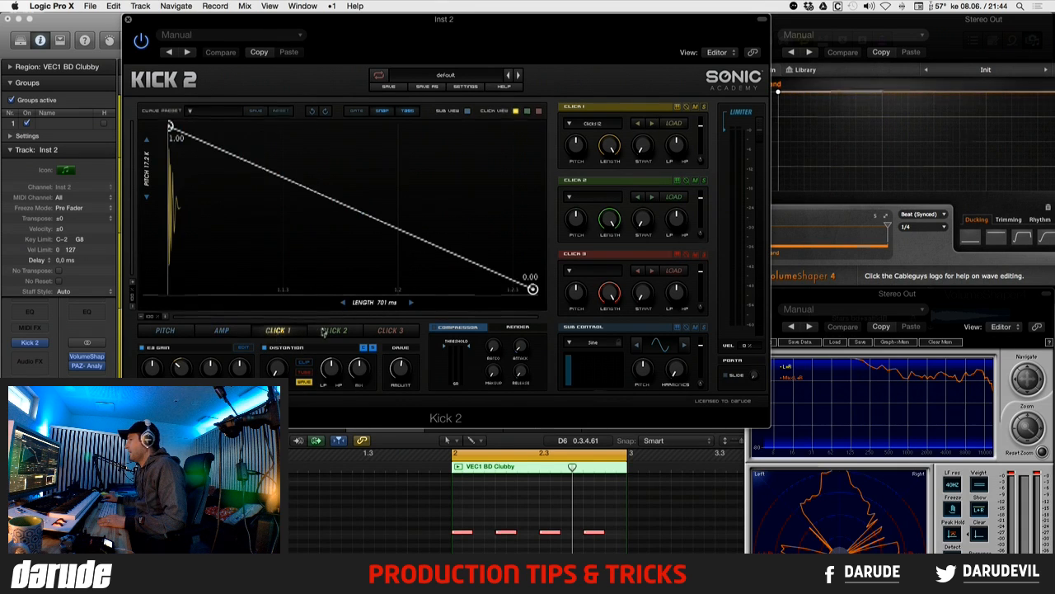
click(334, 330)
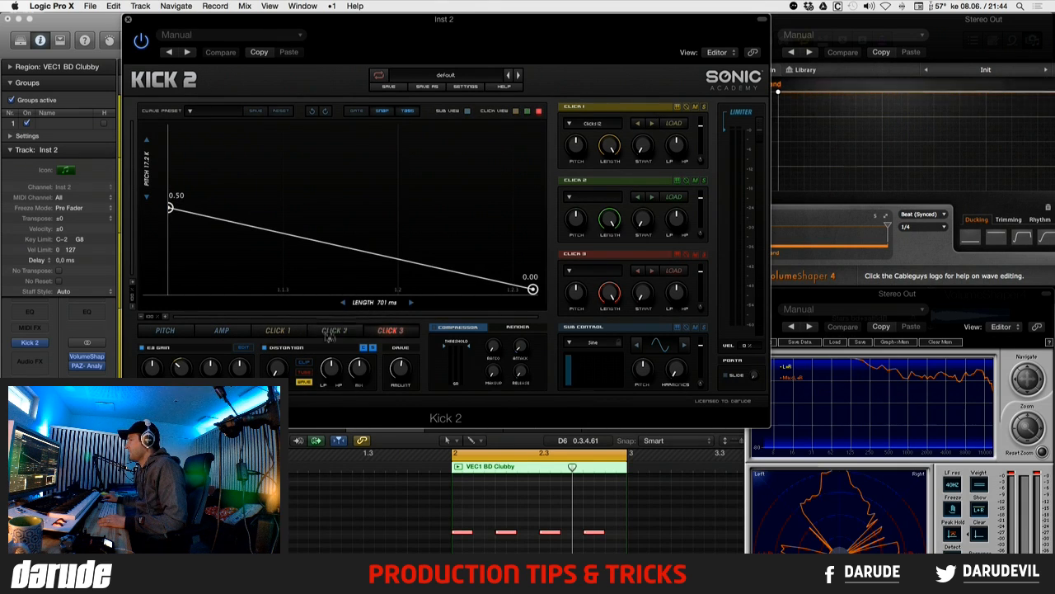
click(257, 332)
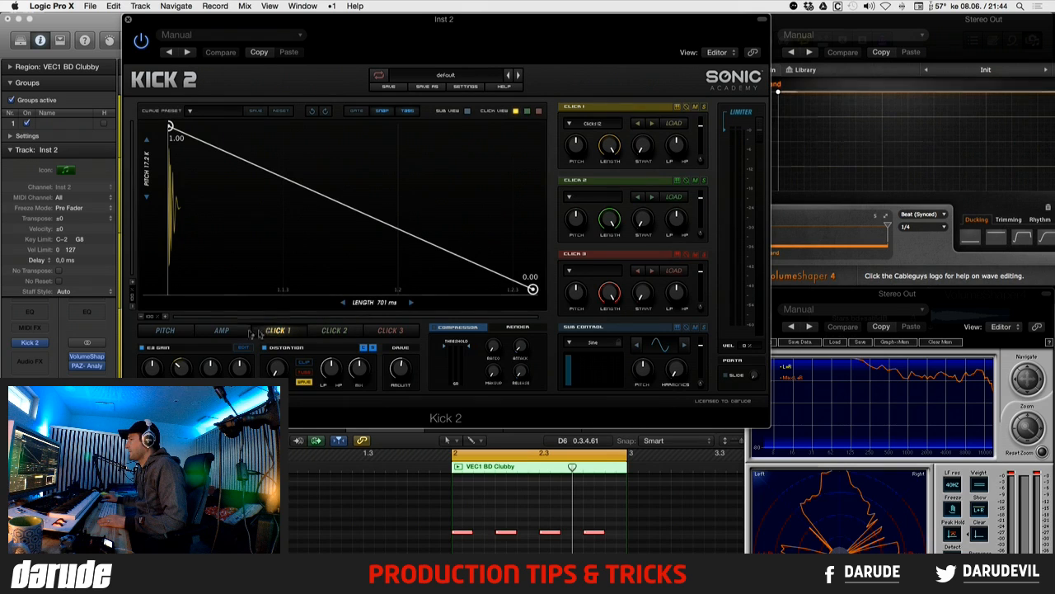
click(166, 331)
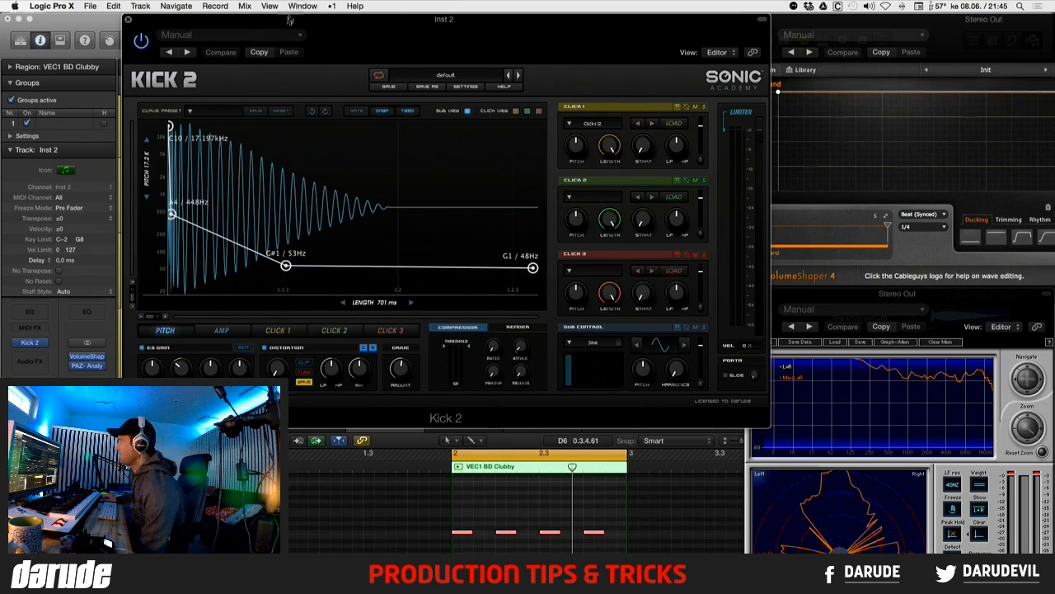
drag(287, 23, 282, 66)
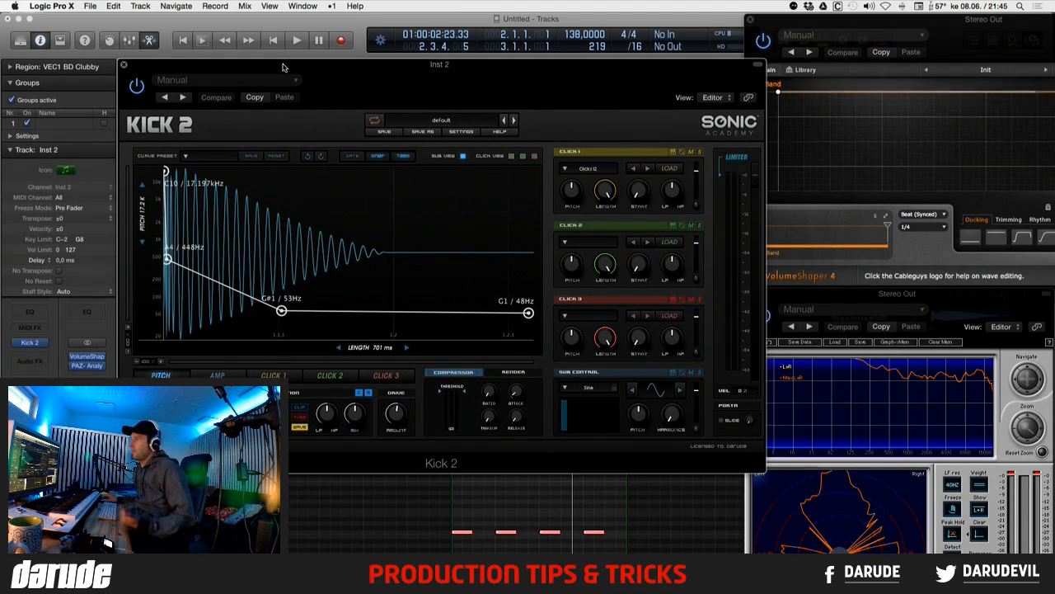
drag(281, 66, 254, 176)
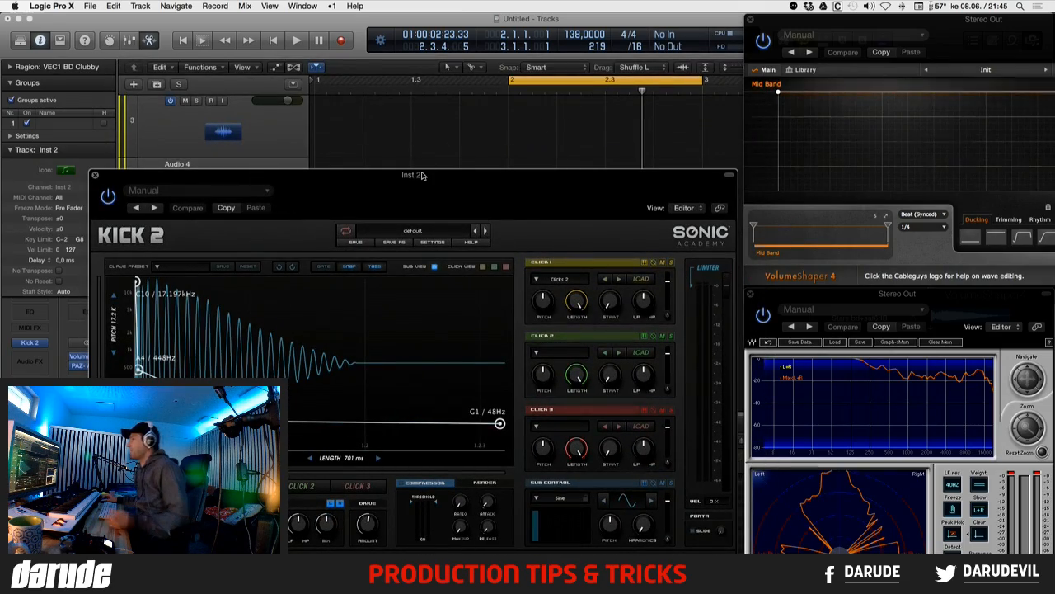
drag(414, 173, 429, 4)
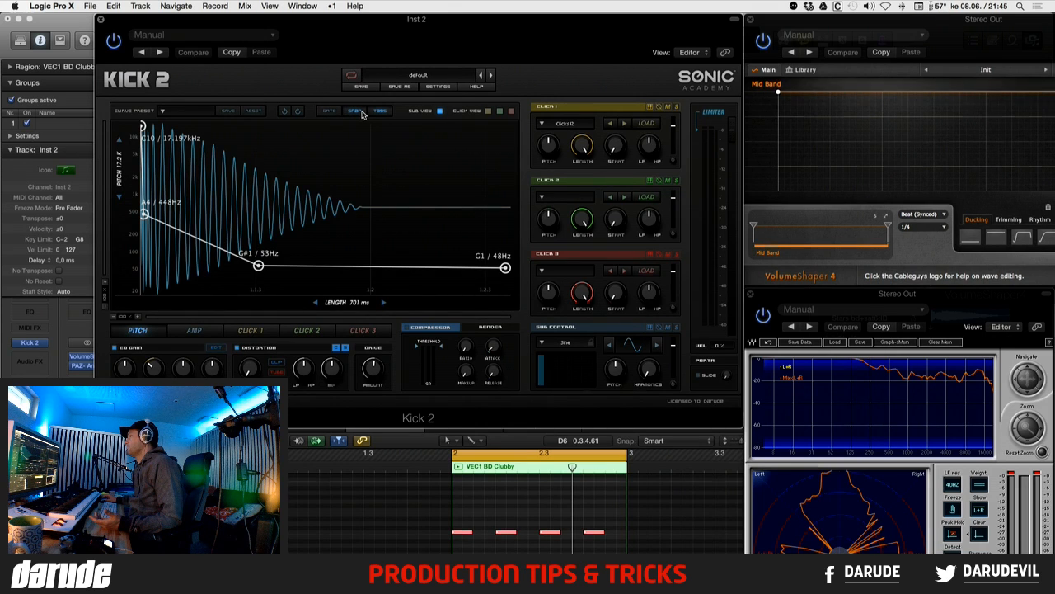
- Compare the kick's amp envelope with its pitch envelope
click(190, 331)
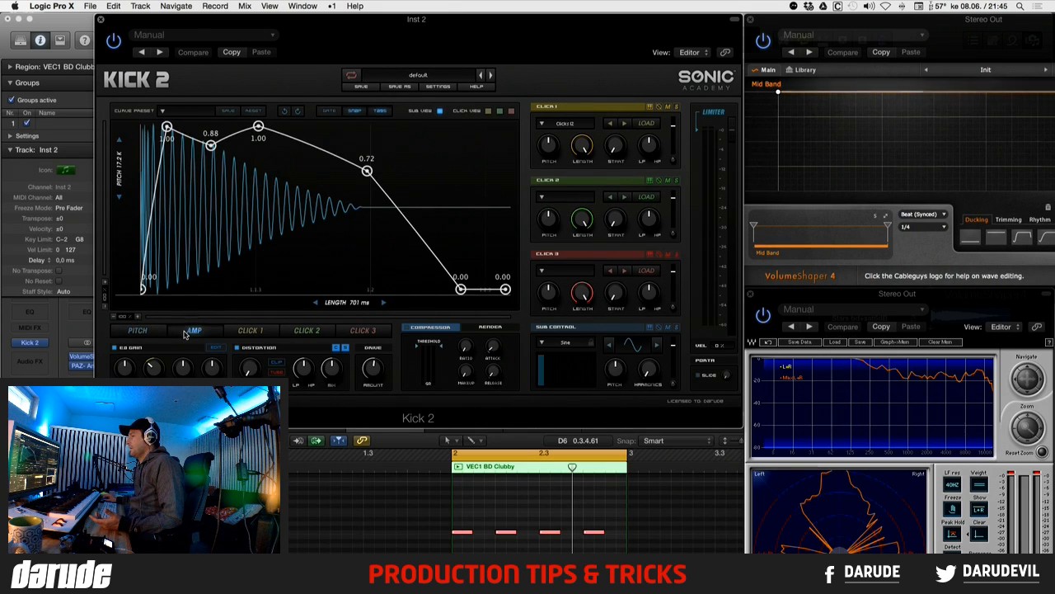
click(137, 331)
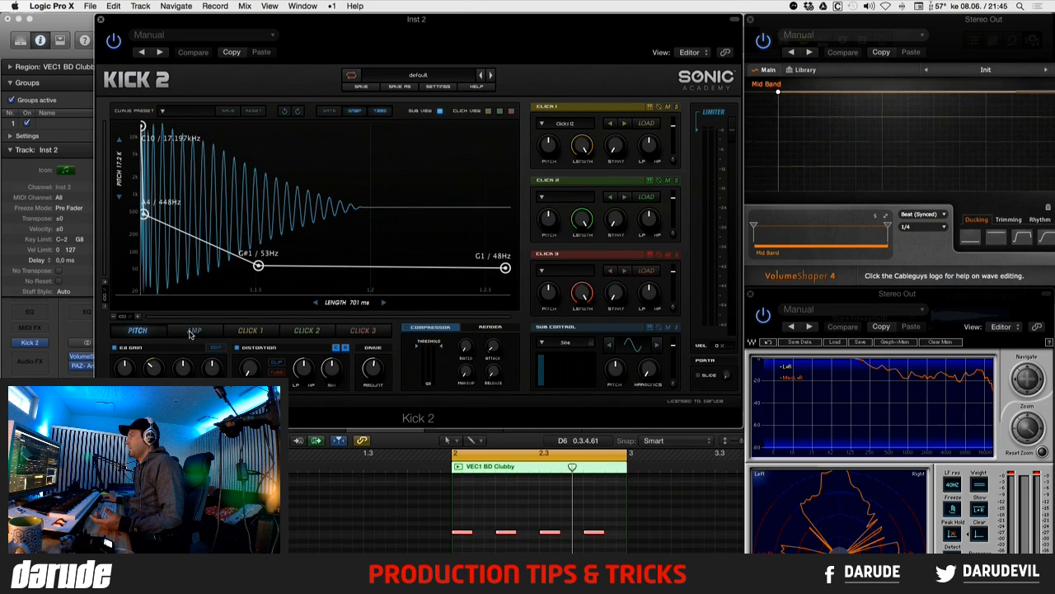
click(190, 331)
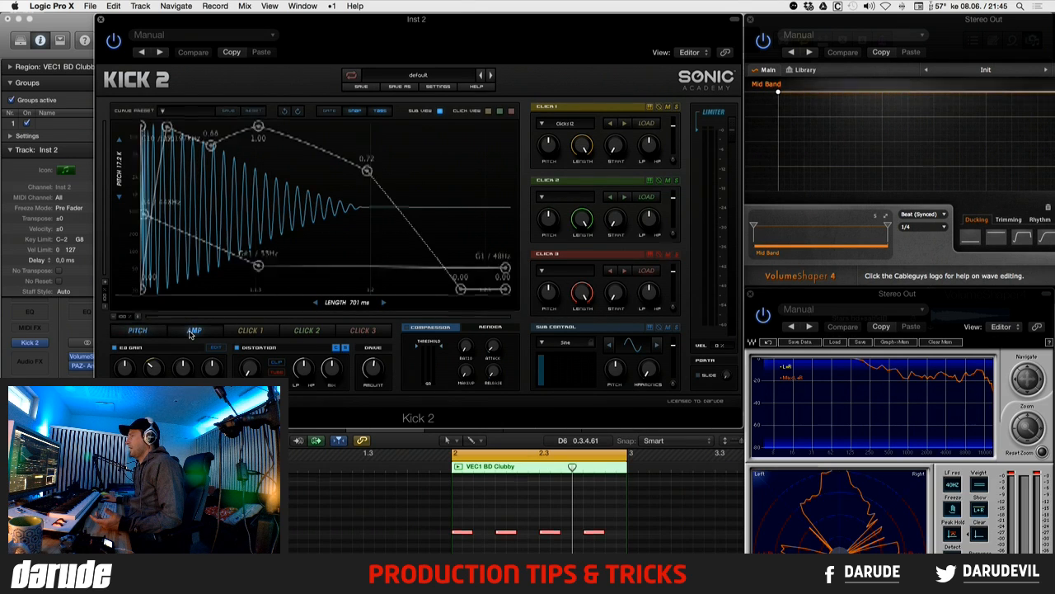
click(138, 331)
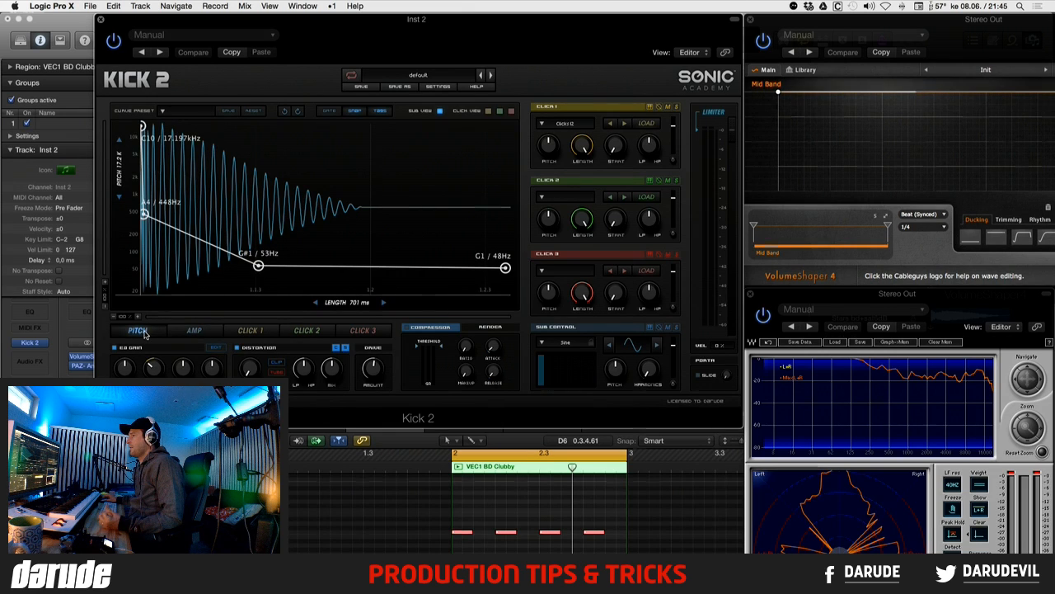
click(203, 334)
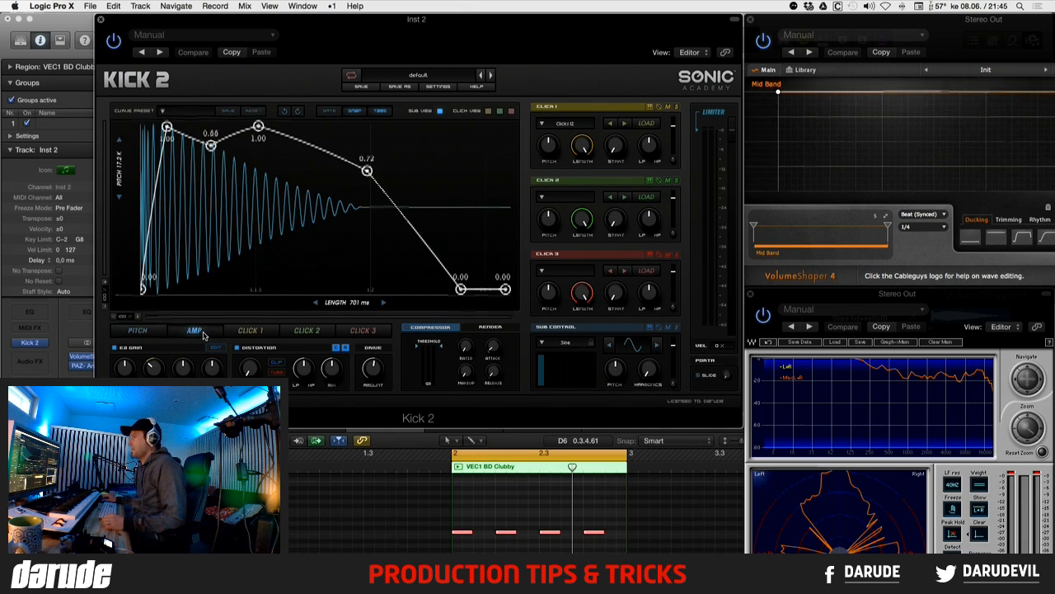
- Set the kick length to 973 ms and reshape the amp envelope, with its middle points at 0.82, 1.00 and 0.81
click(147, 333)
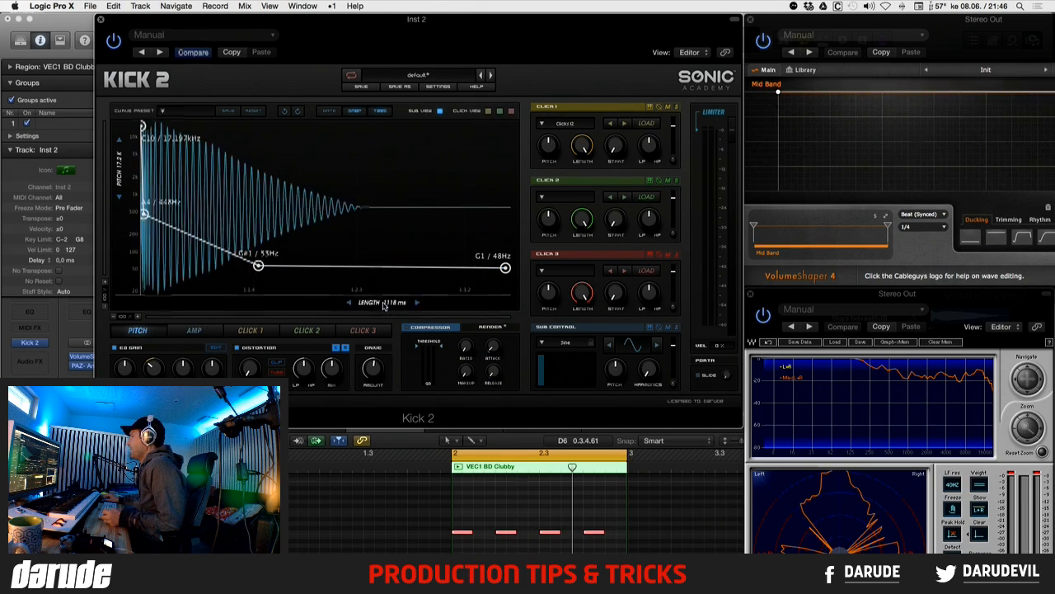
mouse_move(382, 306)
mouse_down()
mouse_move(280, 311)
mouse_move(386, 304)
mouse_up()
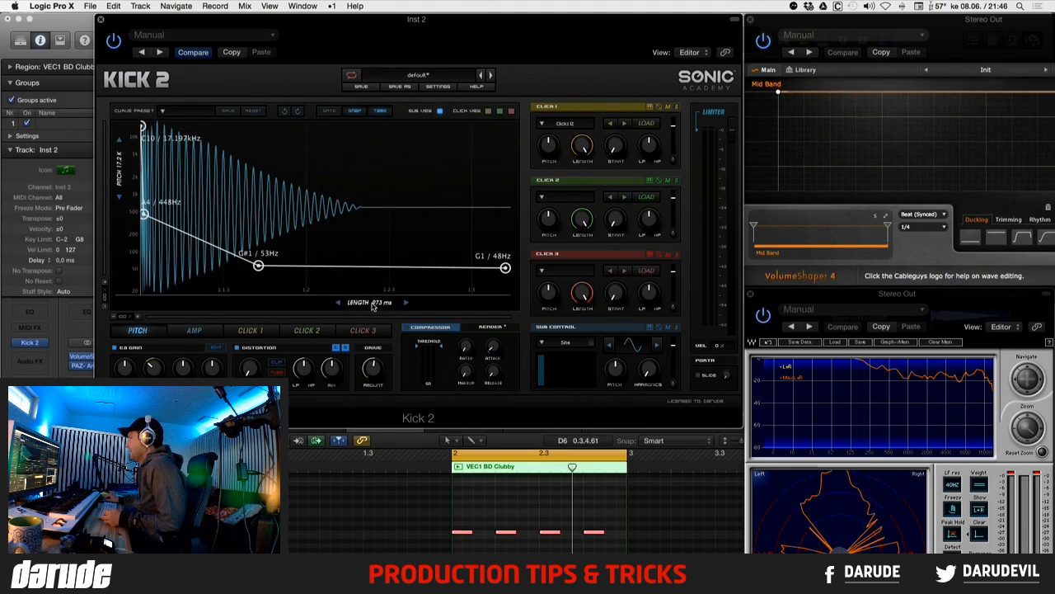
click(193, 330)
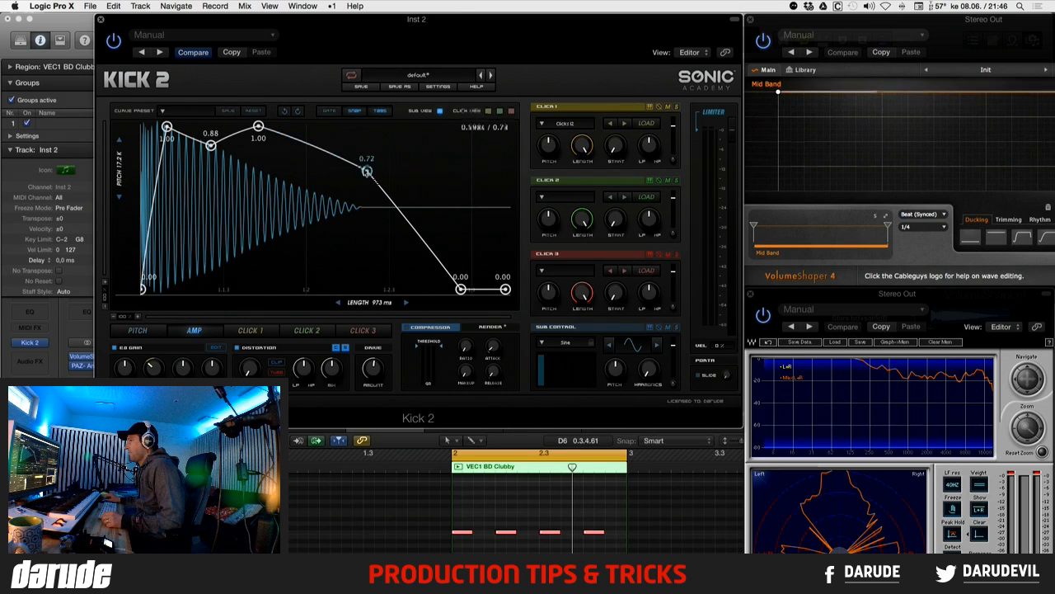
mouse_move(366, 171)
mouse_down()
mouse_move(301, 229)
mouse_move(382, 134)
mouse_move(397, 133)
mouse_move(388, 200)
mouse_move(372, 156)
mouse_move(369, 166)
mouse_up()
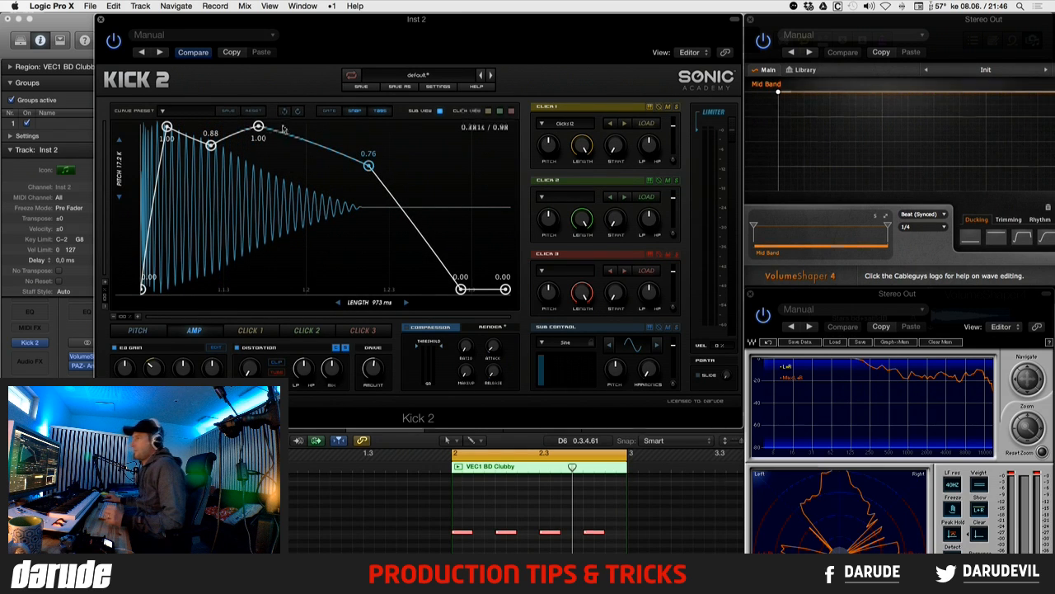
mouse_move(211, 146)
mouse_down()
mouse_move(212, 130)
mouse_move(190, 132)
mouse_move(208, 192)
mouse_move(211, 158)
mouse_up()
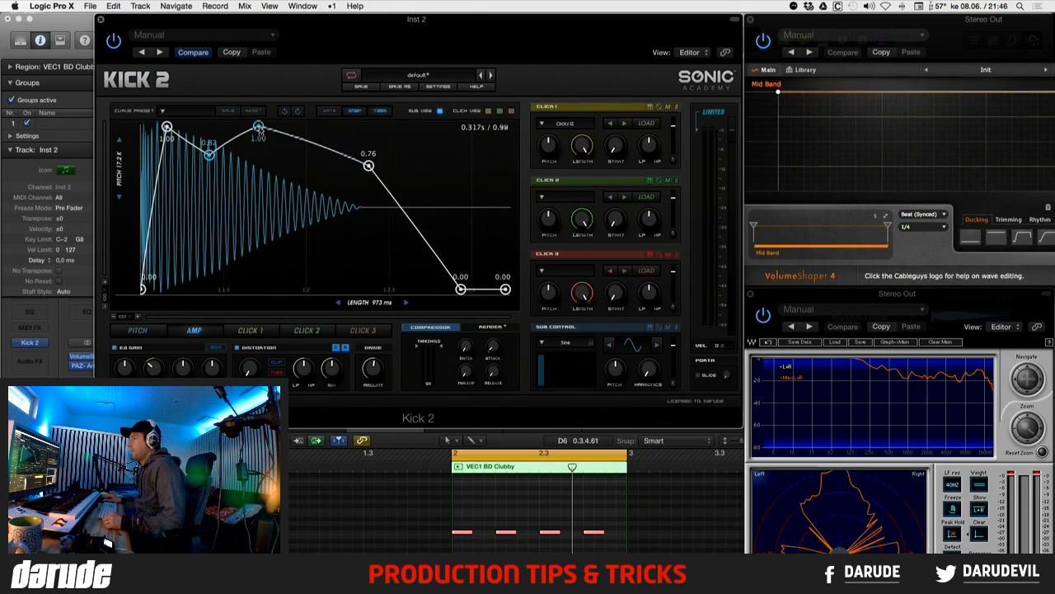
mouse_move(259, 130)
mouse_down()
mouse_move(323, 131)
mouse_move(248, 127)
mouse_up()
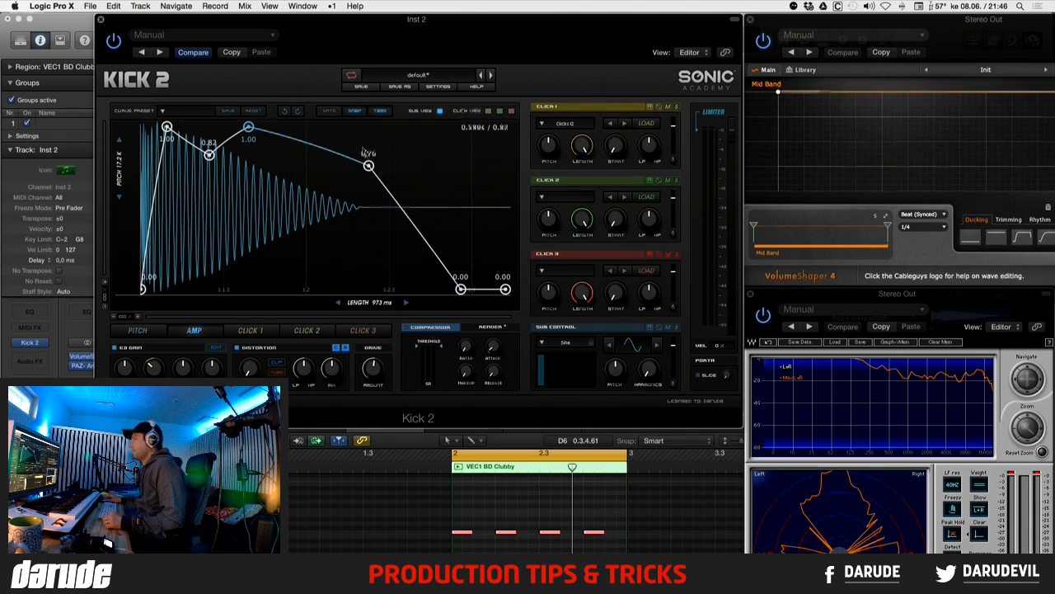
drag(368, 165, 368, 156)
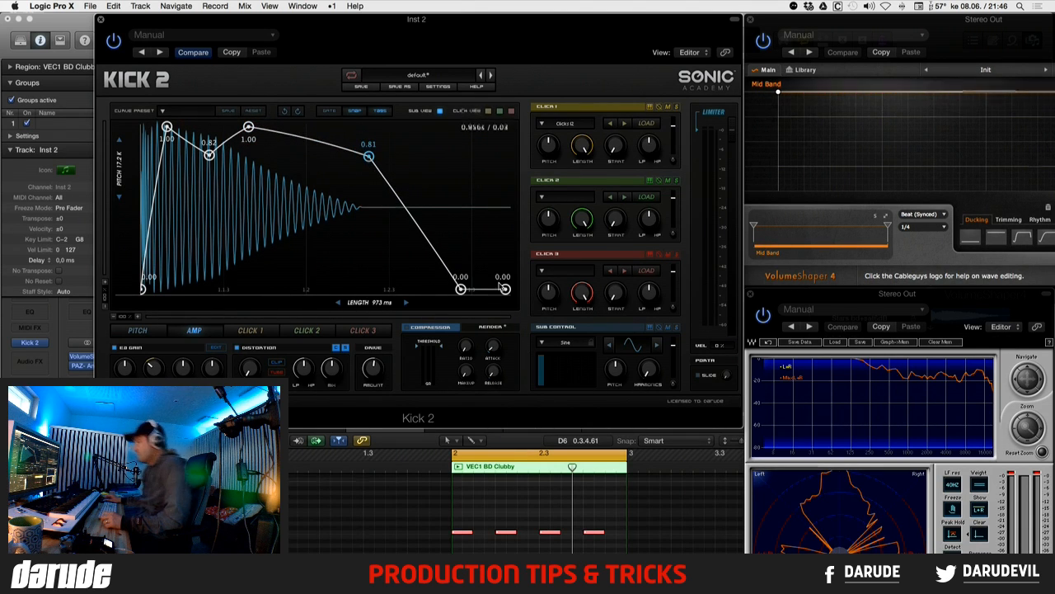
- Set the kick length to 1039 ms and bring the last two pitch envelope points to A1 / 55 Hz during playback
drag(404, 307, 363, 303)
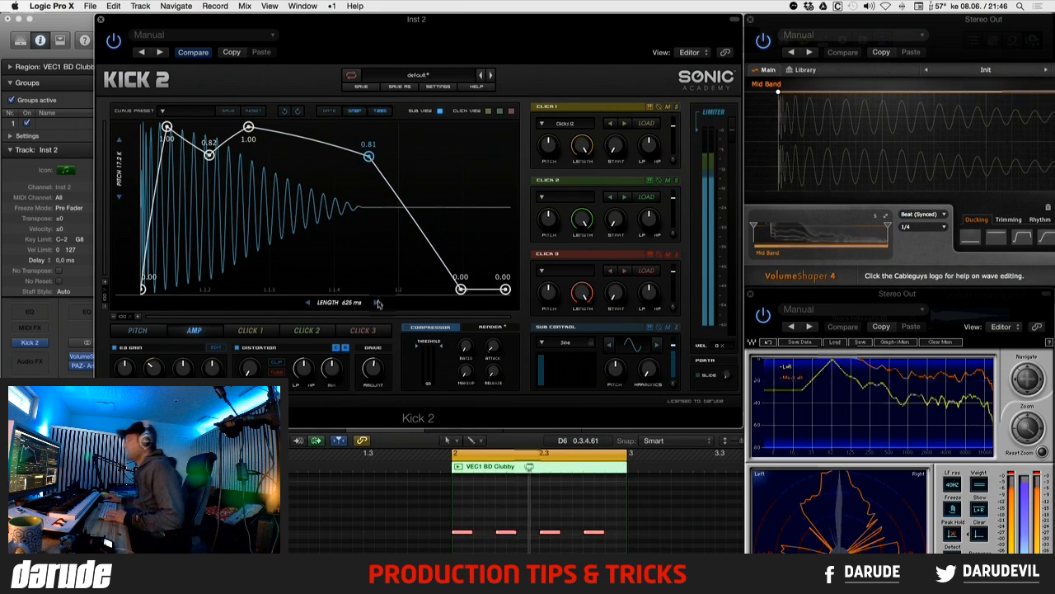
mouse_move(369, 306)
mouse_down()
mouse_move(302, 307)
mouse_move(398, 306)
mouse_move(378, 306)
mouse_up()
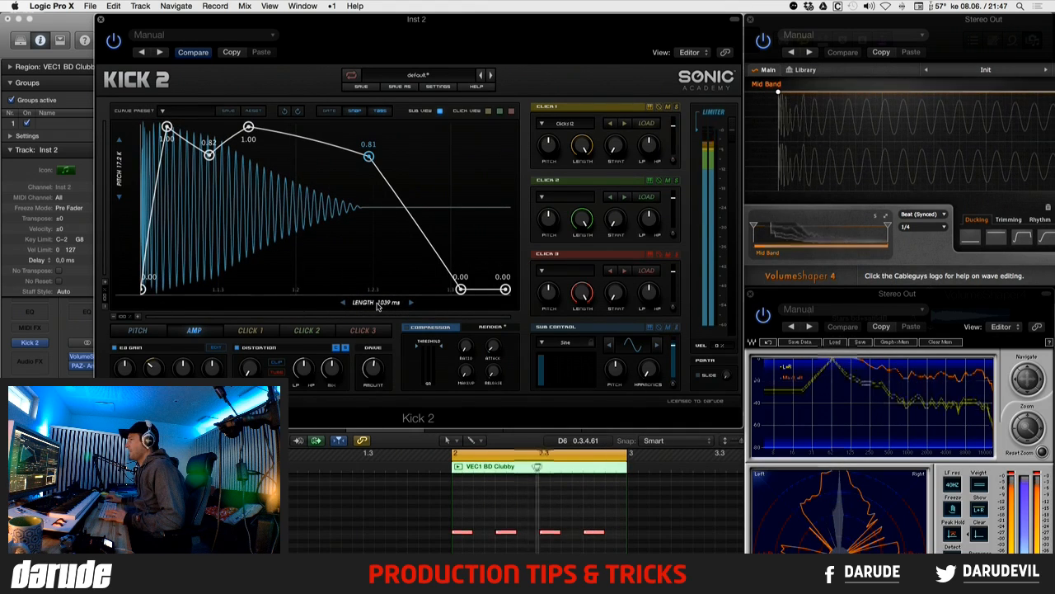
click(137, 331)
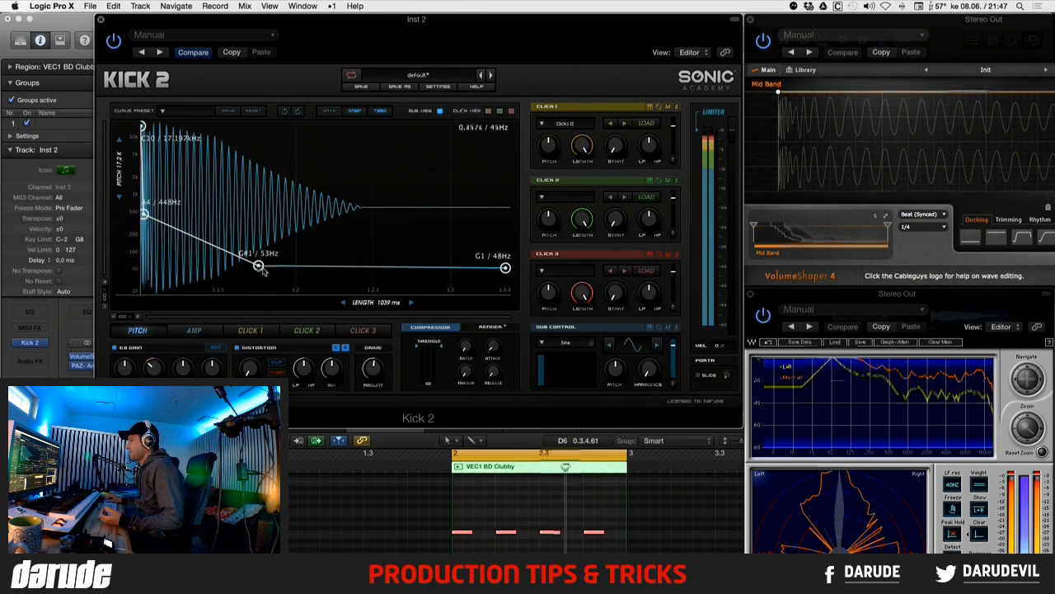
drag(262, 272, 259, 271)
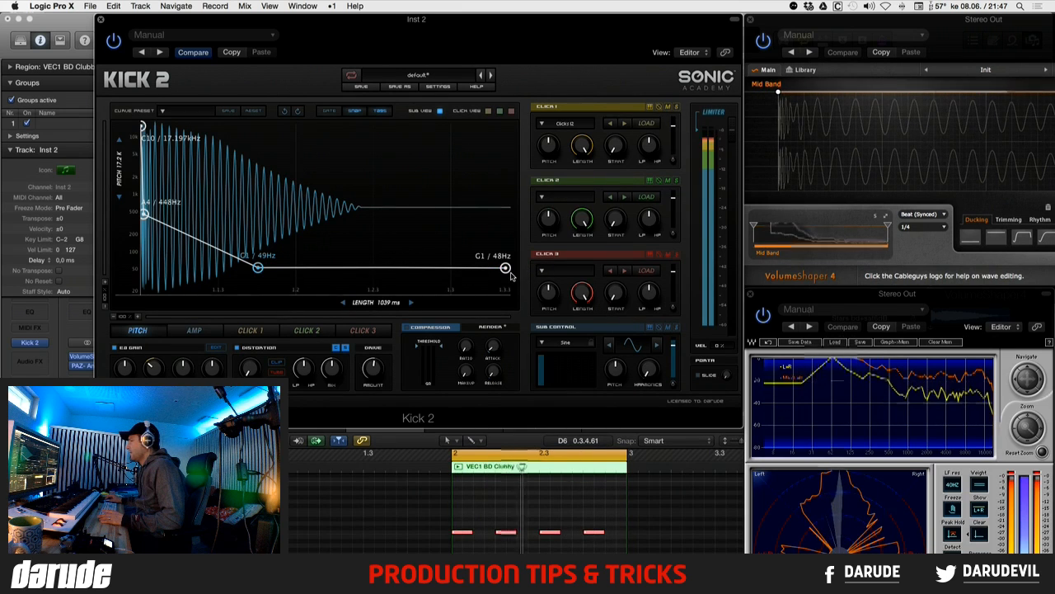
drag(505, 269, 505, 265)
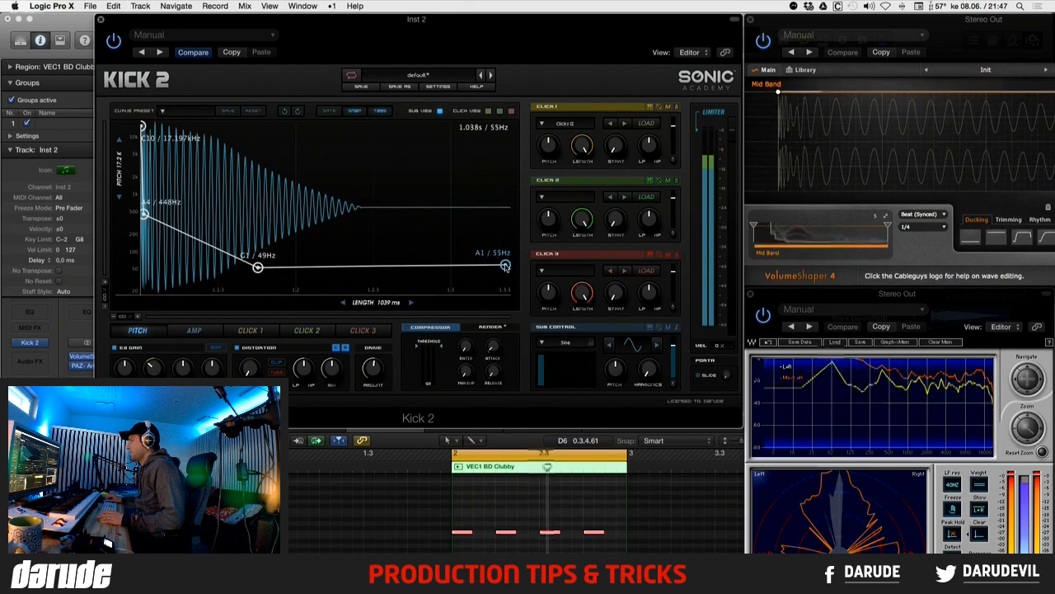
drag(259, 268, 258, 265)
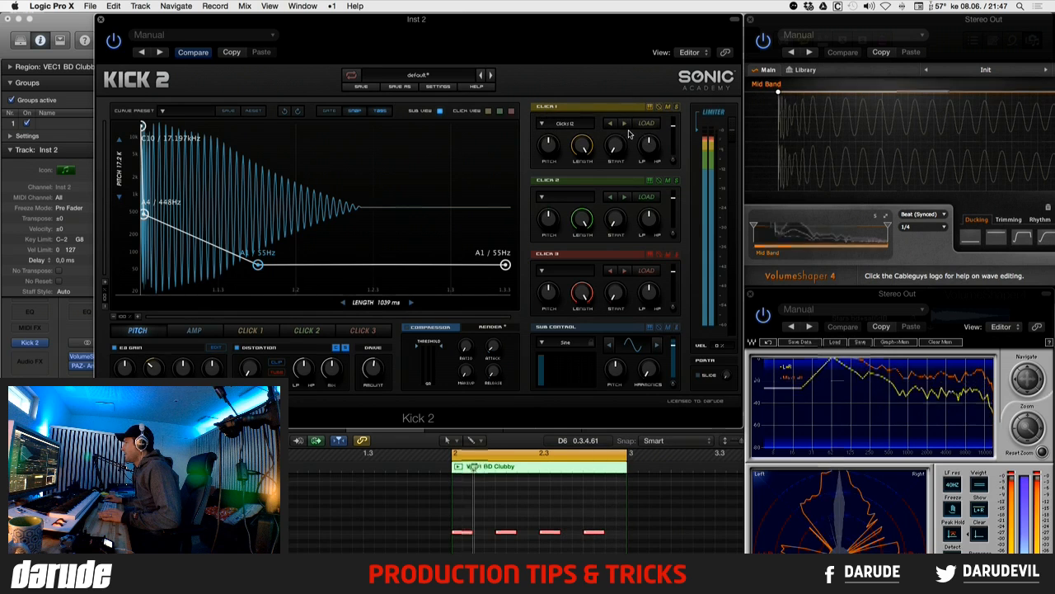
- Solo the Click 1 layer, load the factory click Clicks 11 into it, and shorten the click's length
click(676, 107)
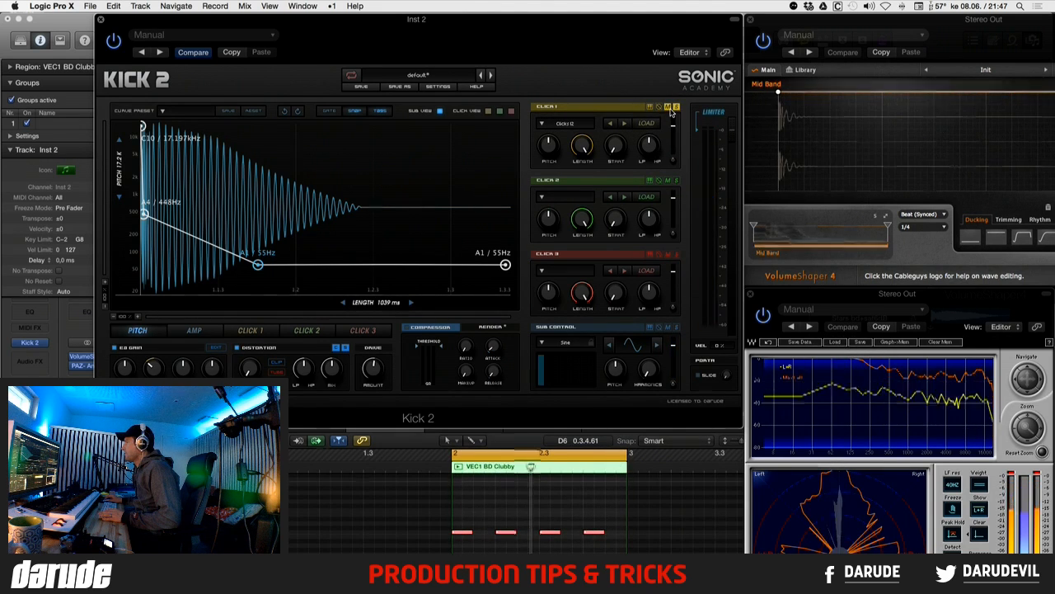
click(577, 123)
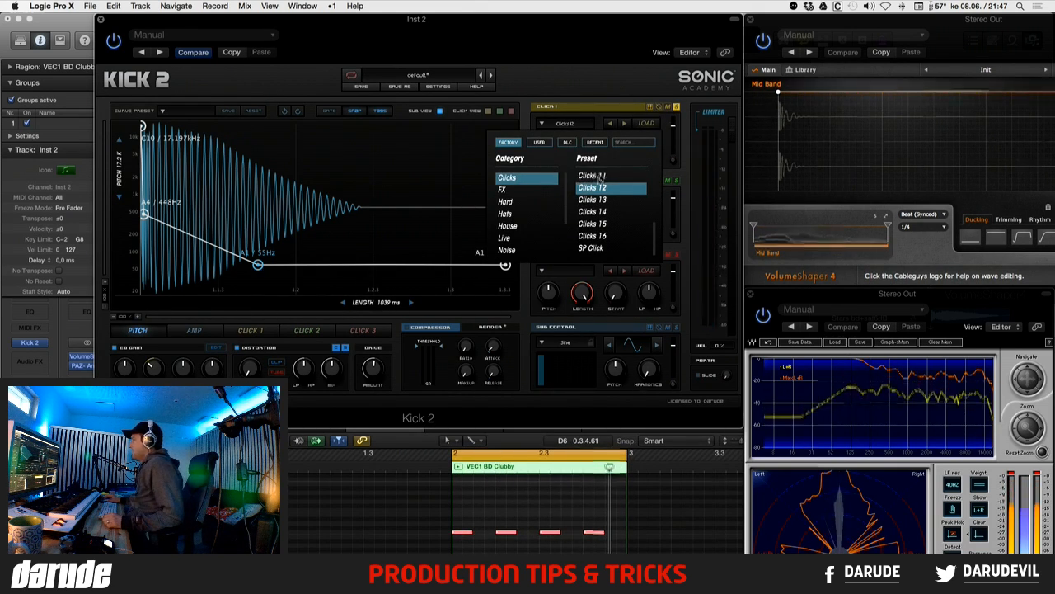
scroll(601, 181, up, 5)
scroll(600, 184, down, 5)
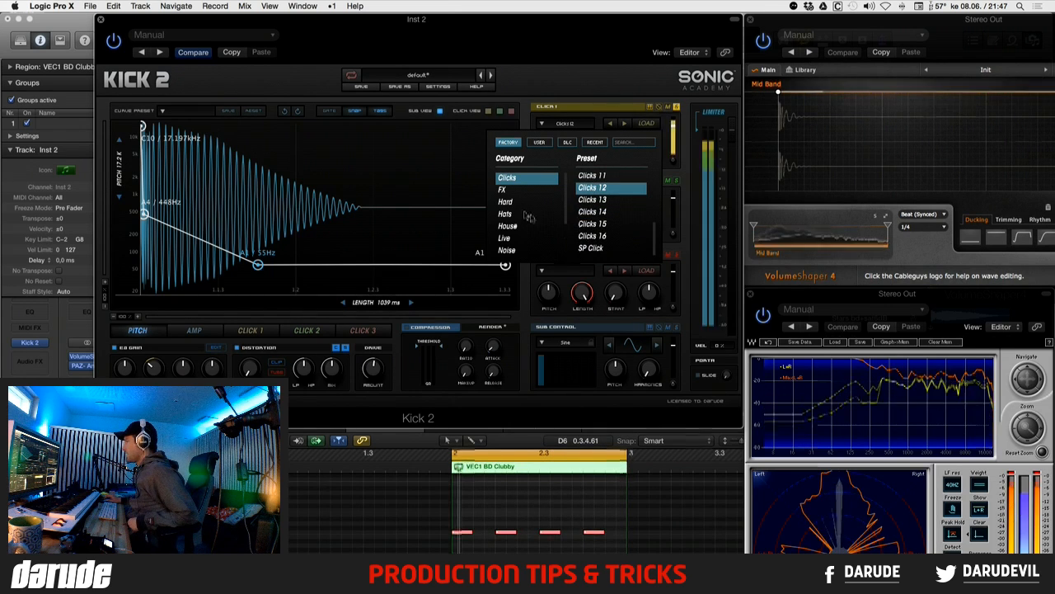
scroll(521, 211, down, 3)
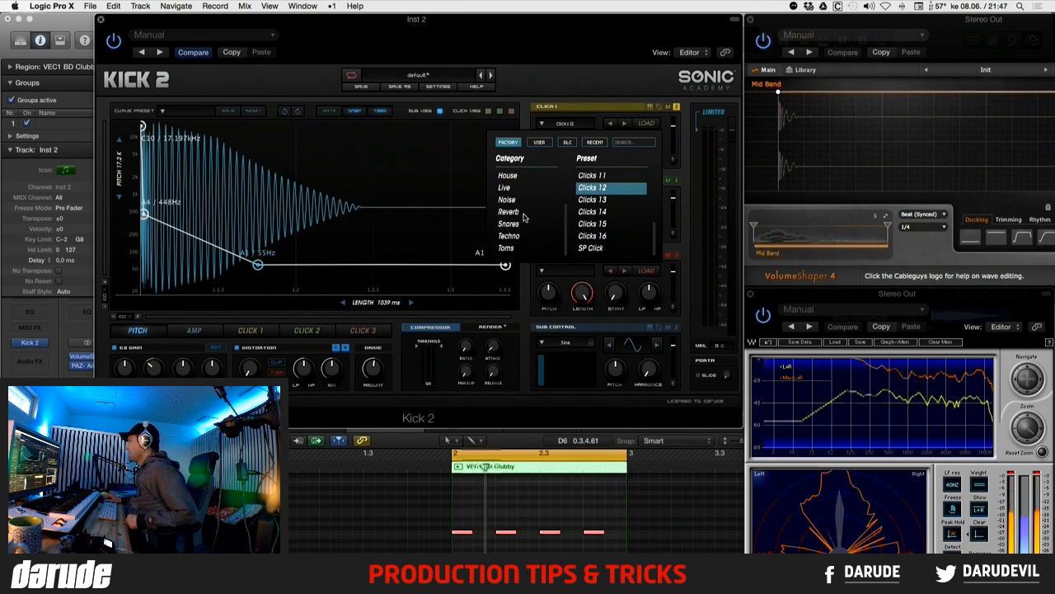
scroll(527, 190, up, 4)
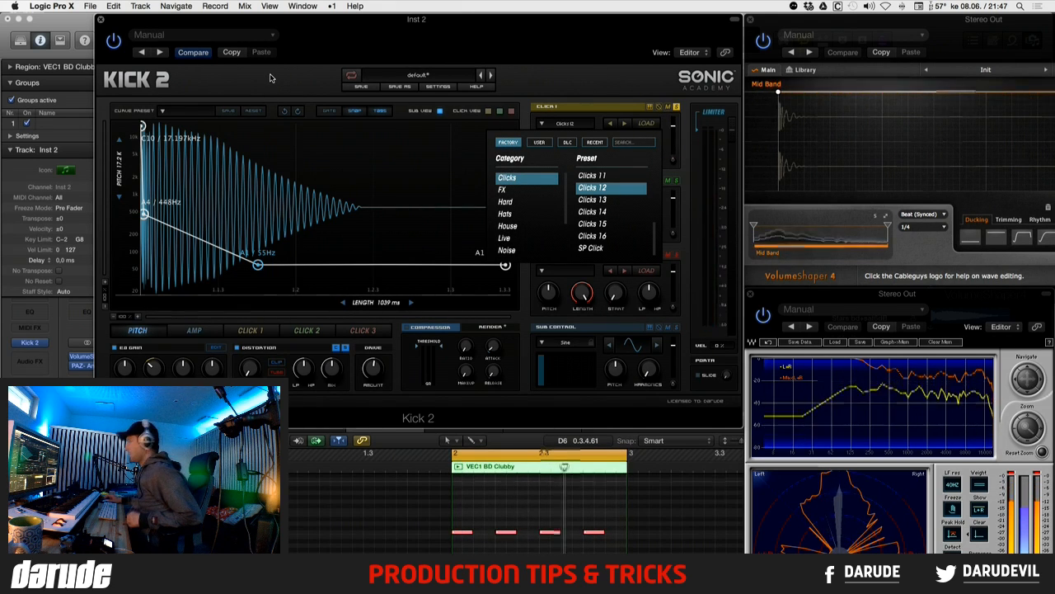
click(600, 177)
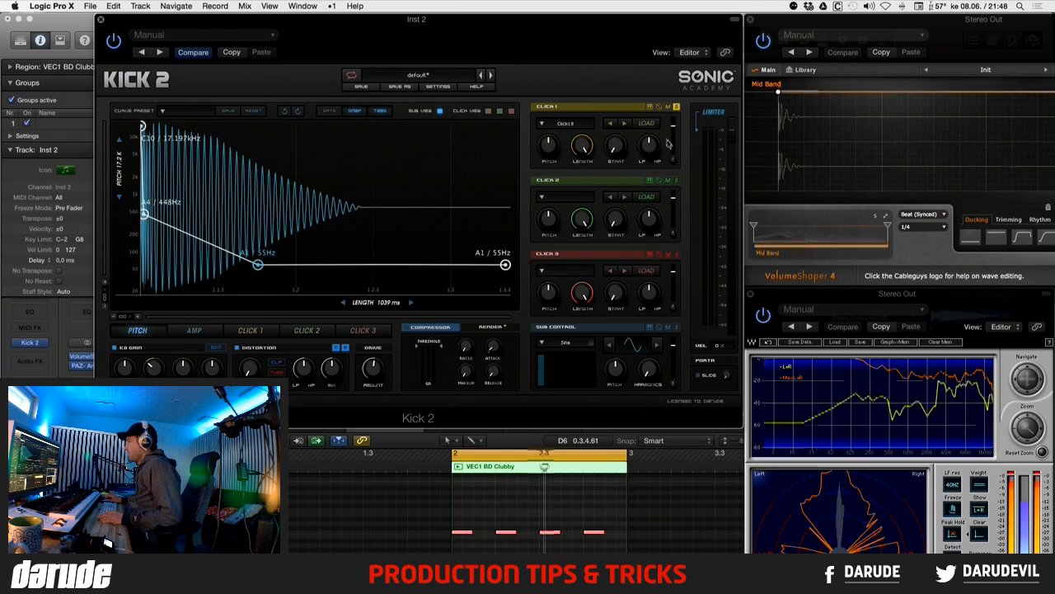
drag(581, 148, 623, 197)
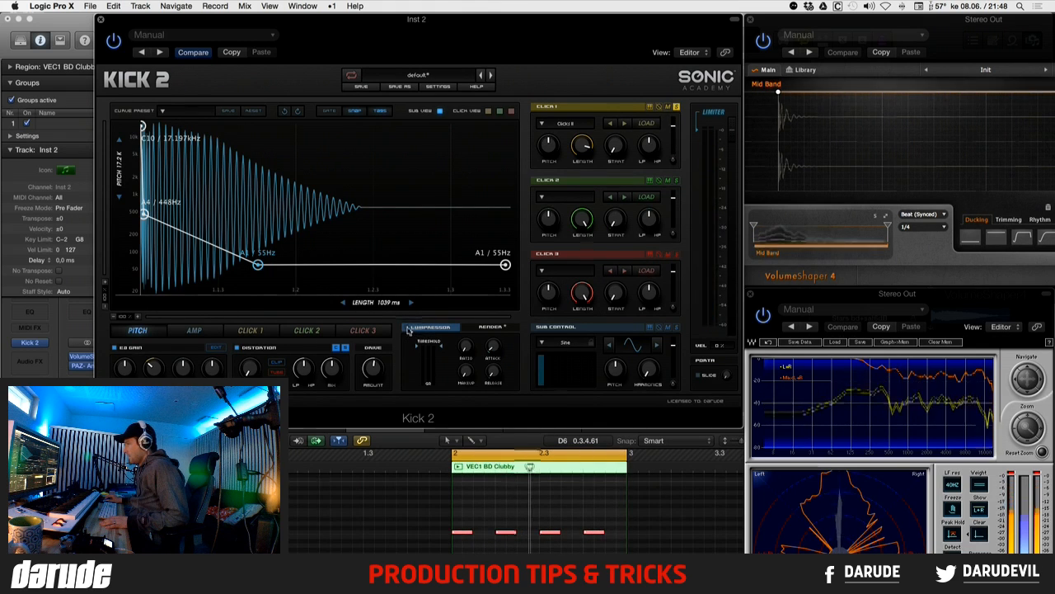
- Enable Kick 2's compressor and adjust its threshold, ratio, attack, release and makeup while listening to the soloed click
click(406, 328)
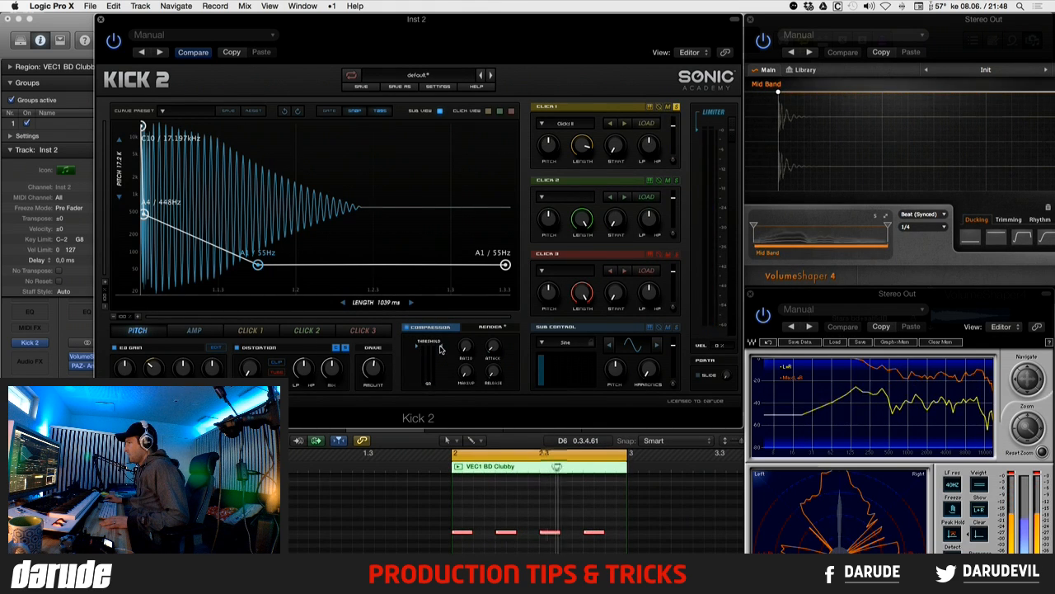
drag(441, 349, 441, 316)
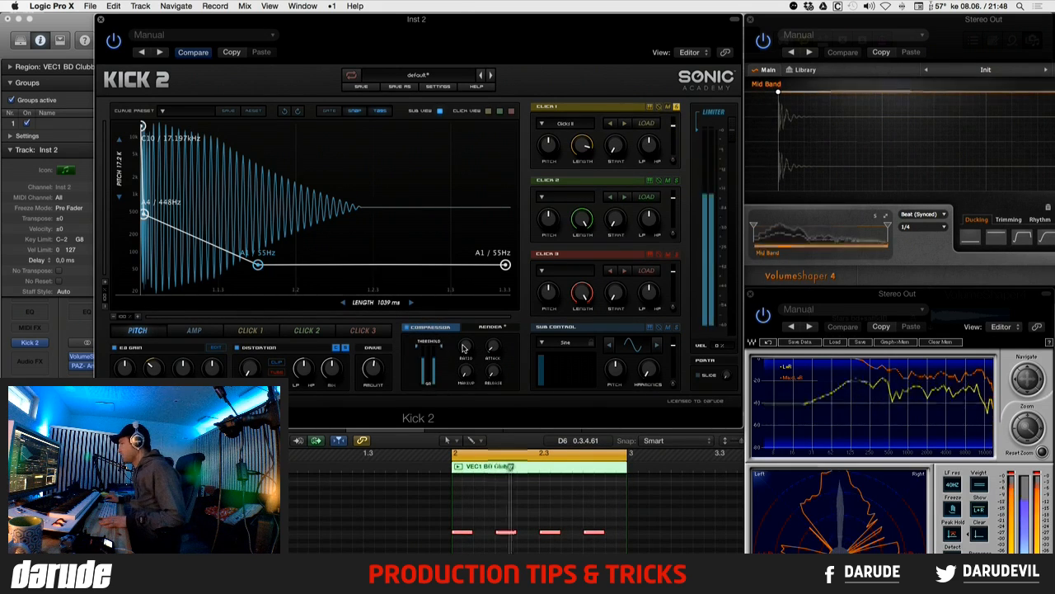
drag(464, 346, 464, 339)
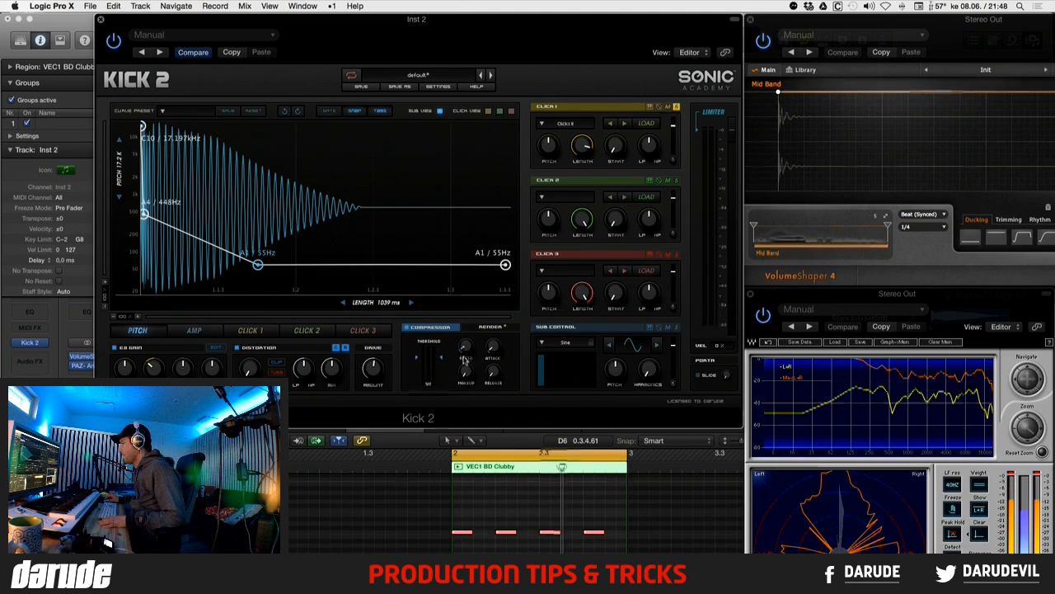
drag(492, 349, 492, 343)
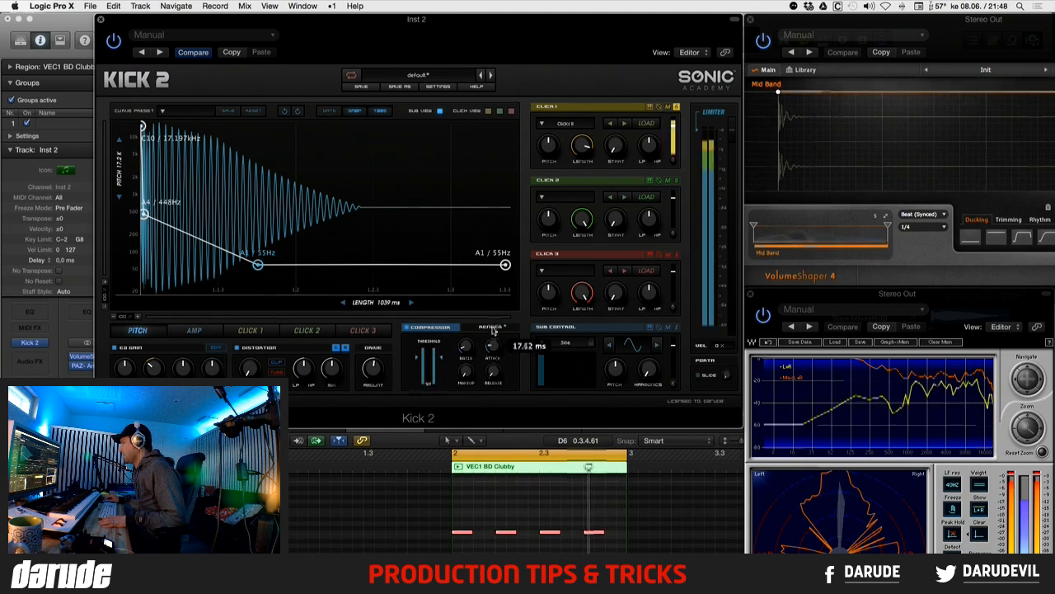
drag(492, 381, 464, 364)
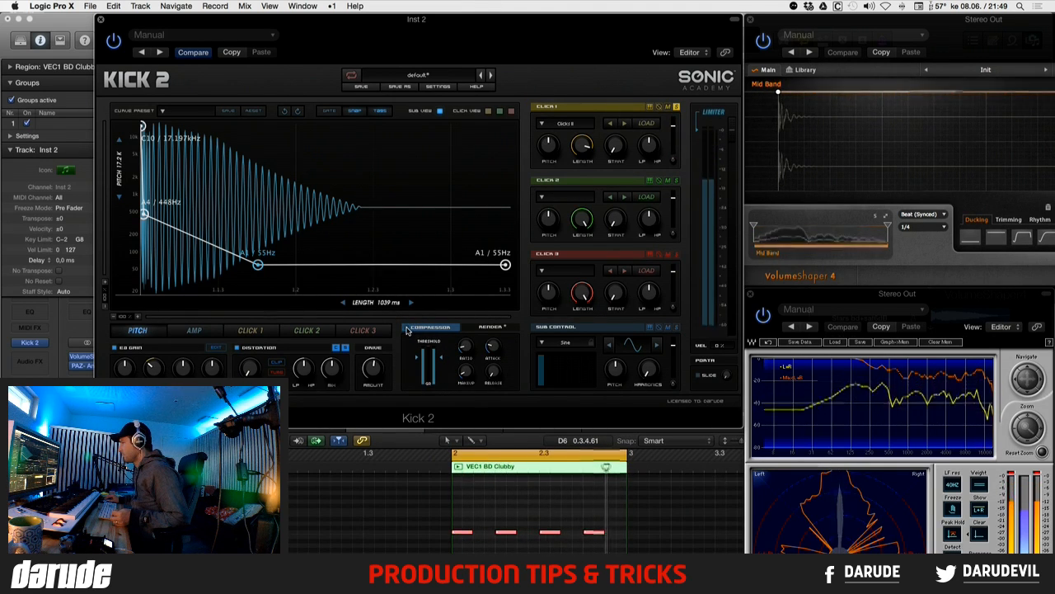
drag(463, 375, 463, 375)
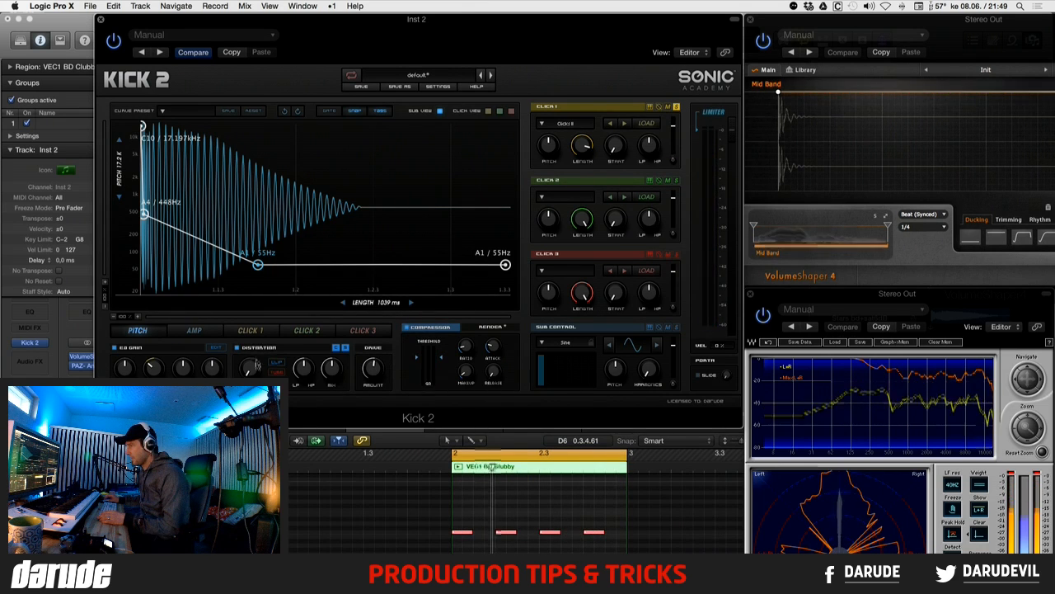
- Unsolo Click 1 and readjust the compressor's attack, ratio and release against the full kick
drag(246, 368, 246, 391)
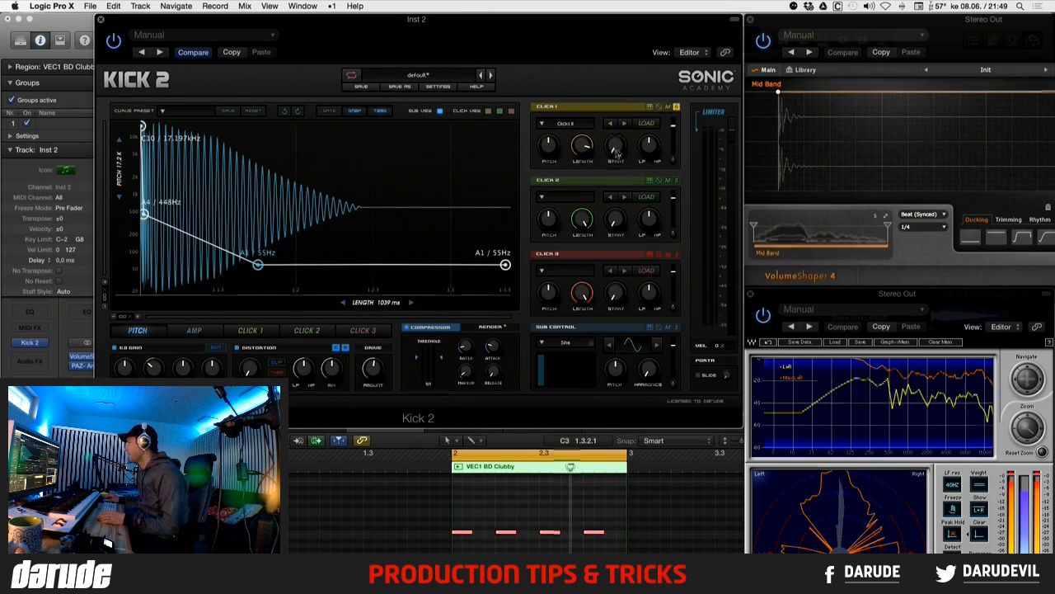
click(678, 107)
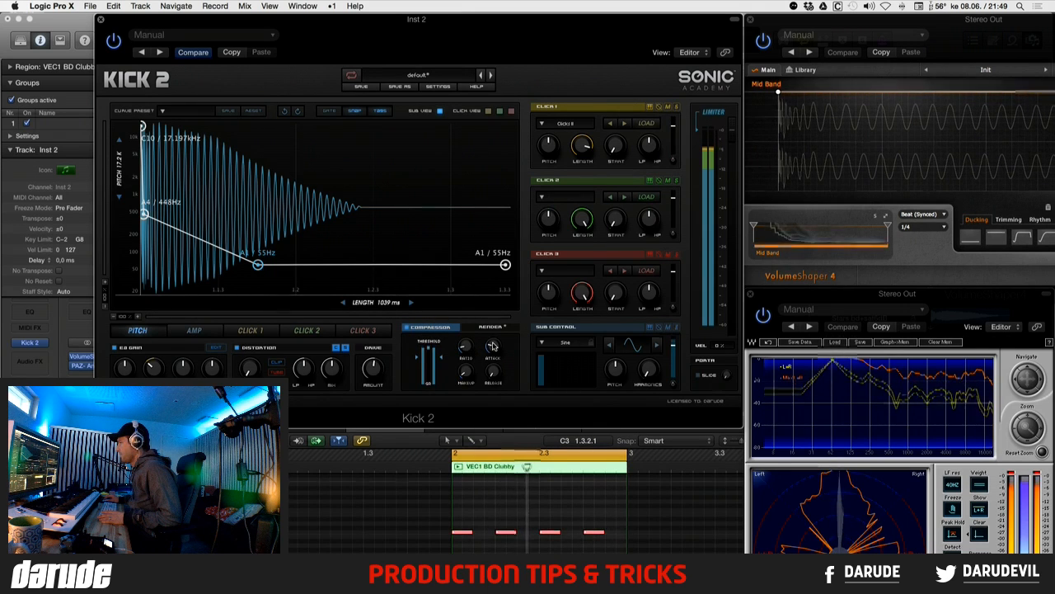
drag(490, 348, 463, 352)
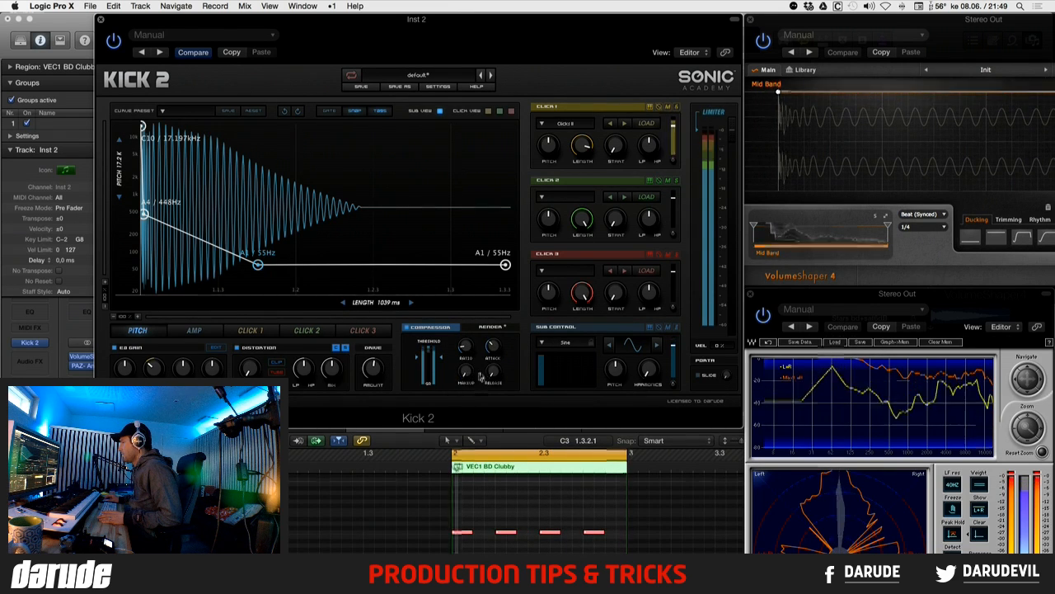
drag(492, 375, 493, 362)
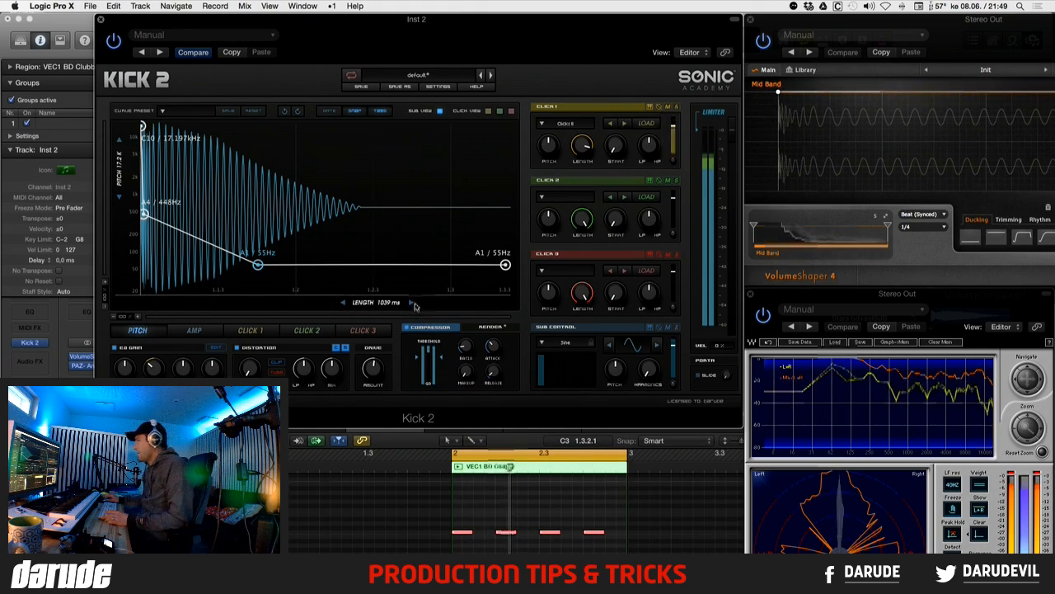
- Set the kick length to 439 ms and fine-tune the compressor's attack, ratio and threshold during playback
drag(379, 303, 331, 307)
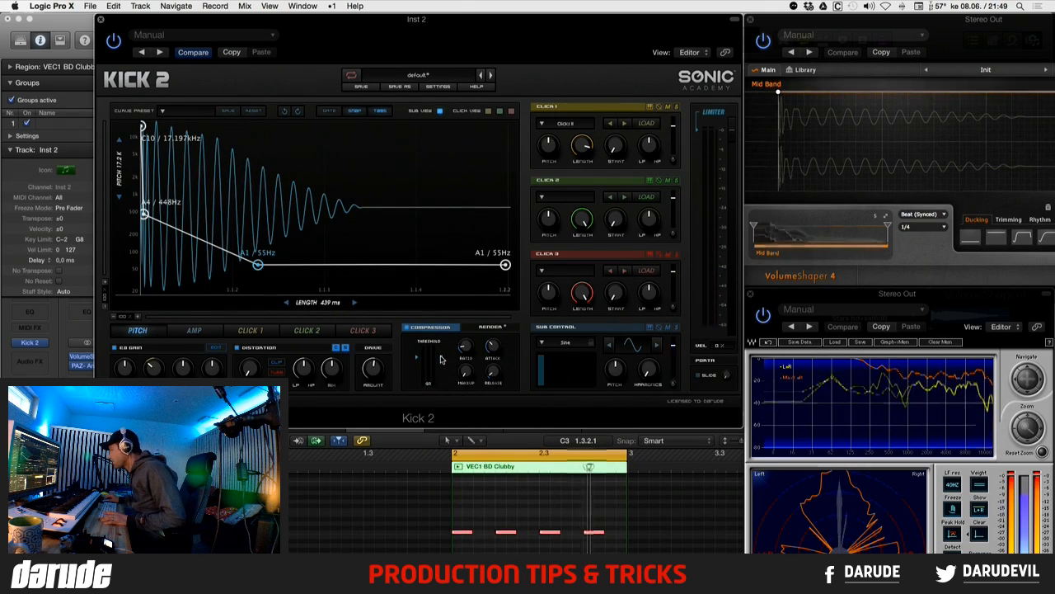
mouse_move(442, 359)
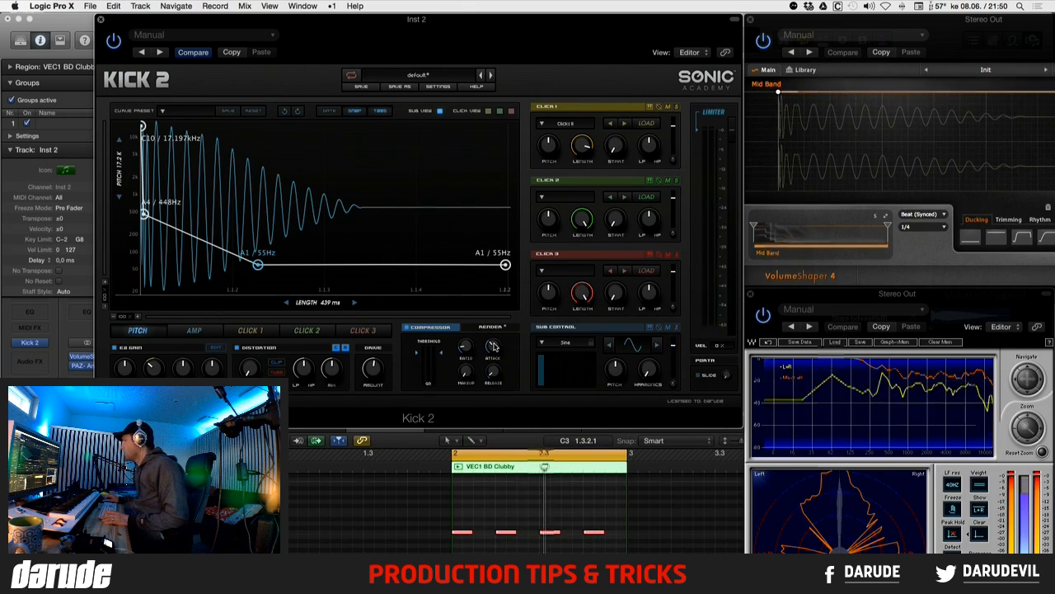
mouse_move(494, 346)
mouse_down()
mouse_move(505, 389)
mouse_move(494, 346)
mouse_up()
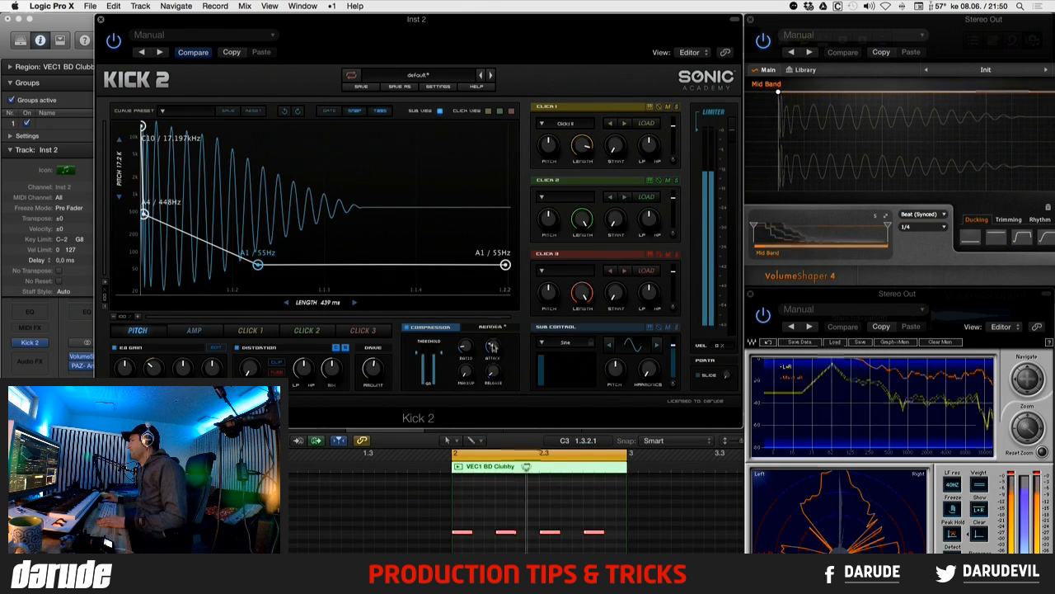
drag(492, 348, 491, 347)
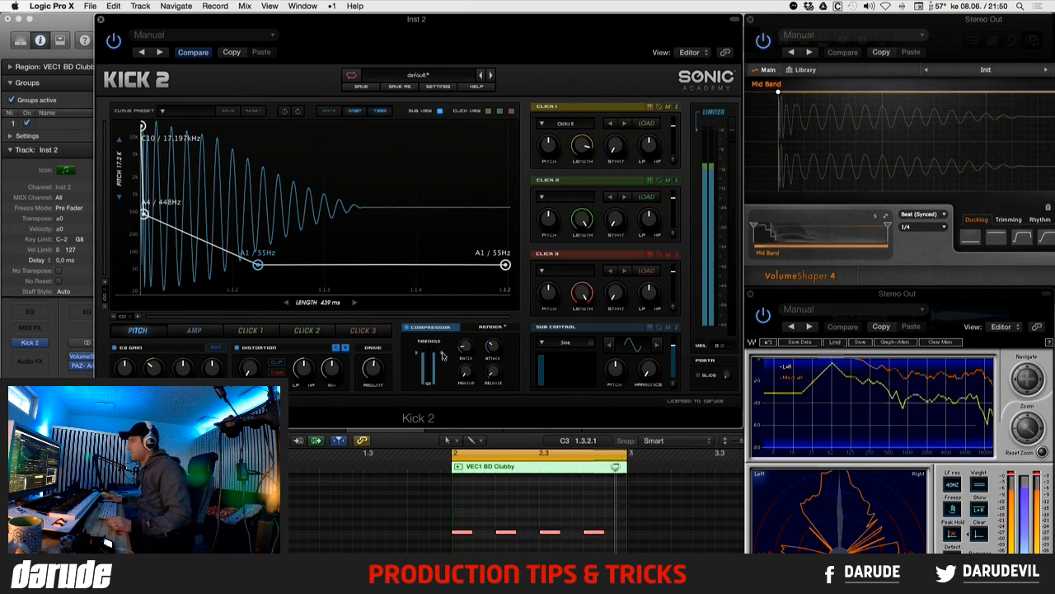
drag(467, 351, 465, 350)
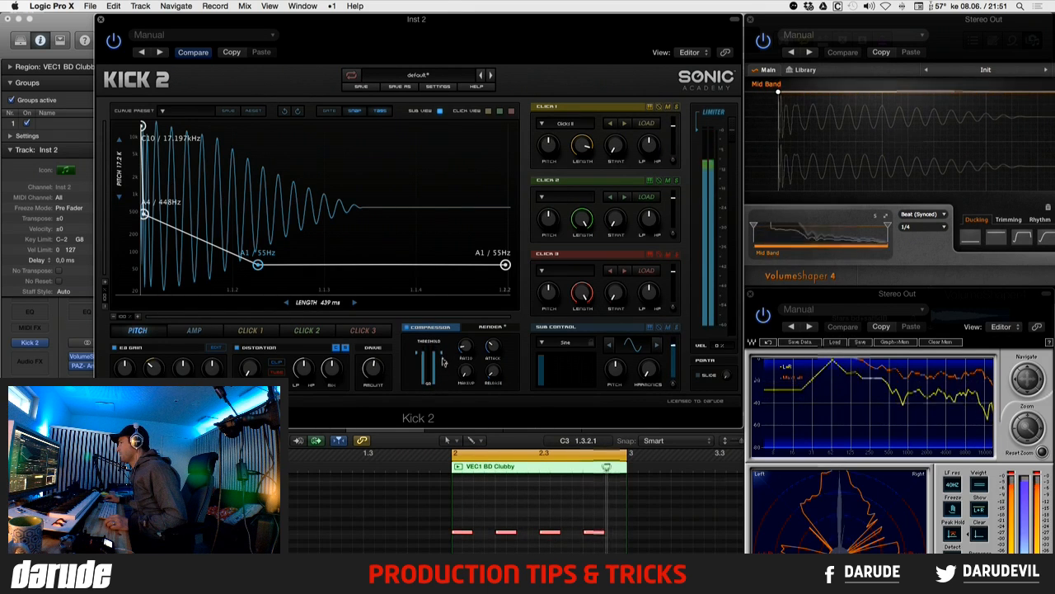
drag(441, 353, 441, 358)
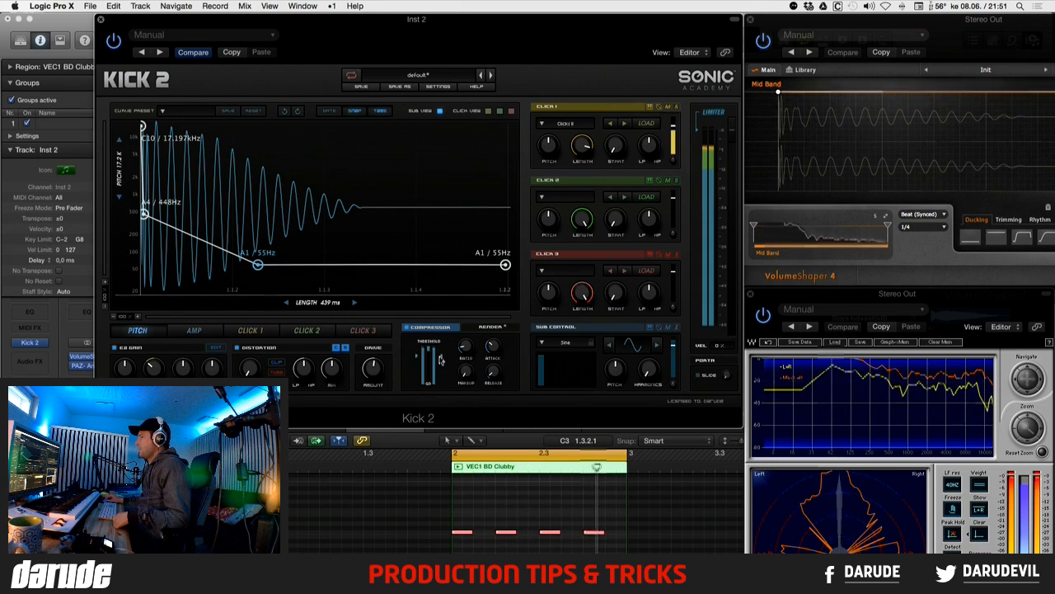
- Make small further adjustments to the compressor's attack while the kick loop plays
mouse_move(442, 359)
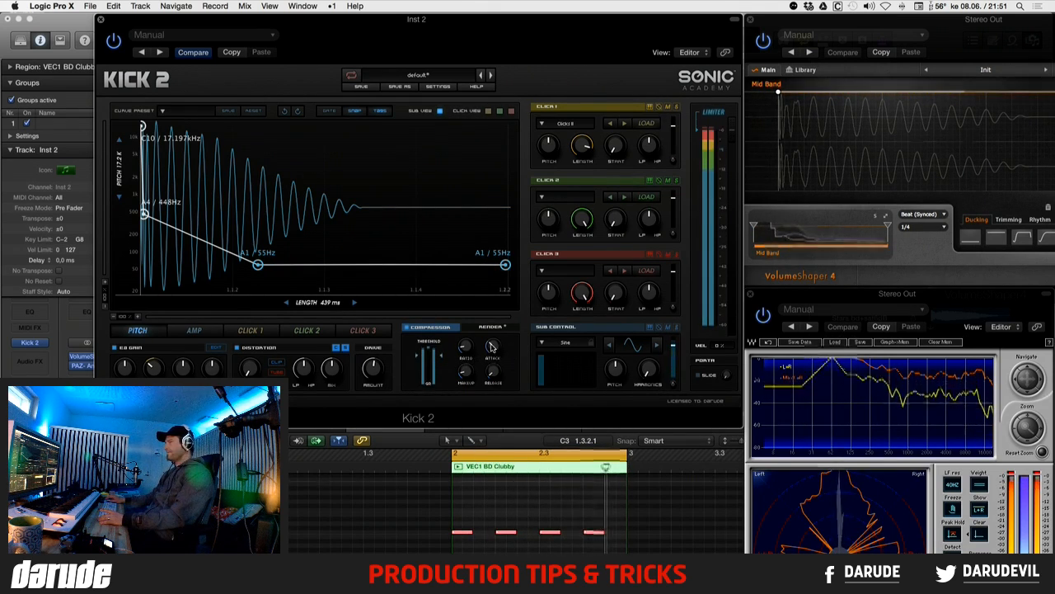
mouse_move(492, 346)
drag(492, 347, 492, 346)
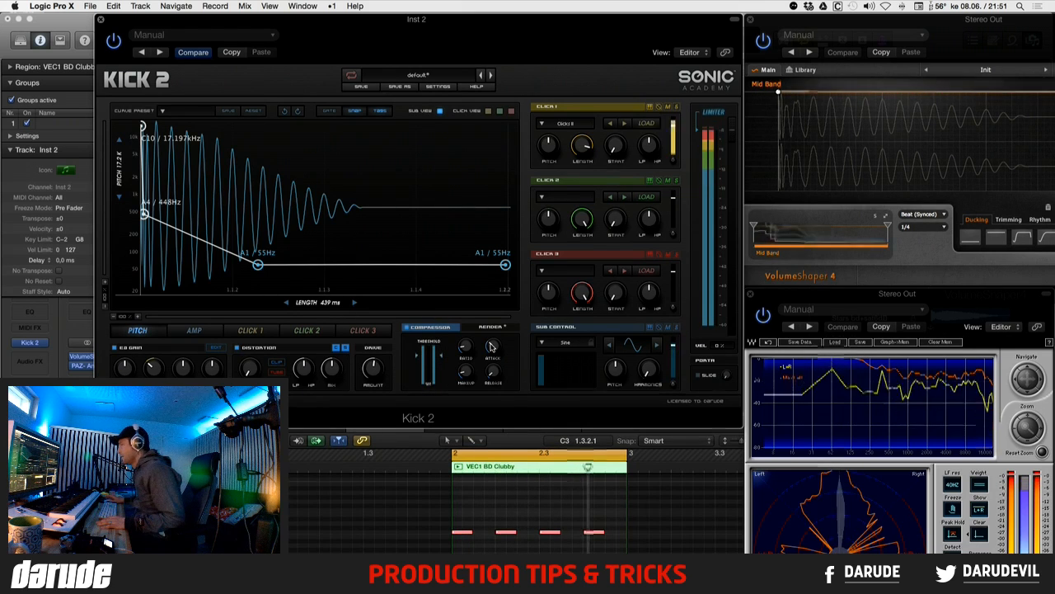
drag(491, 342, 495, 345)
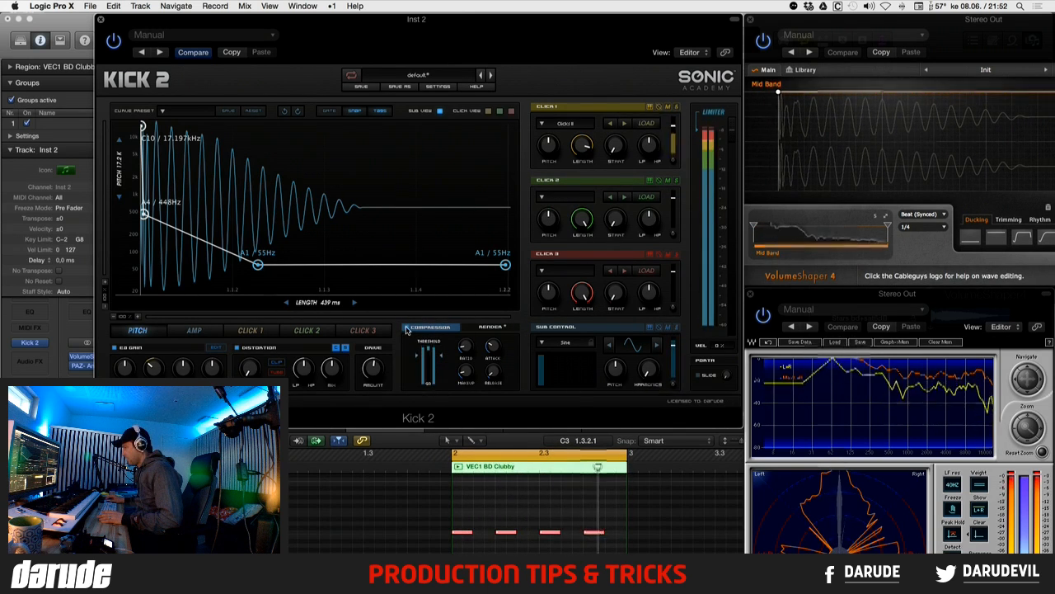
- Hide and show the sub waveform again, and open the preset browser for Click 1
click(440, 112)
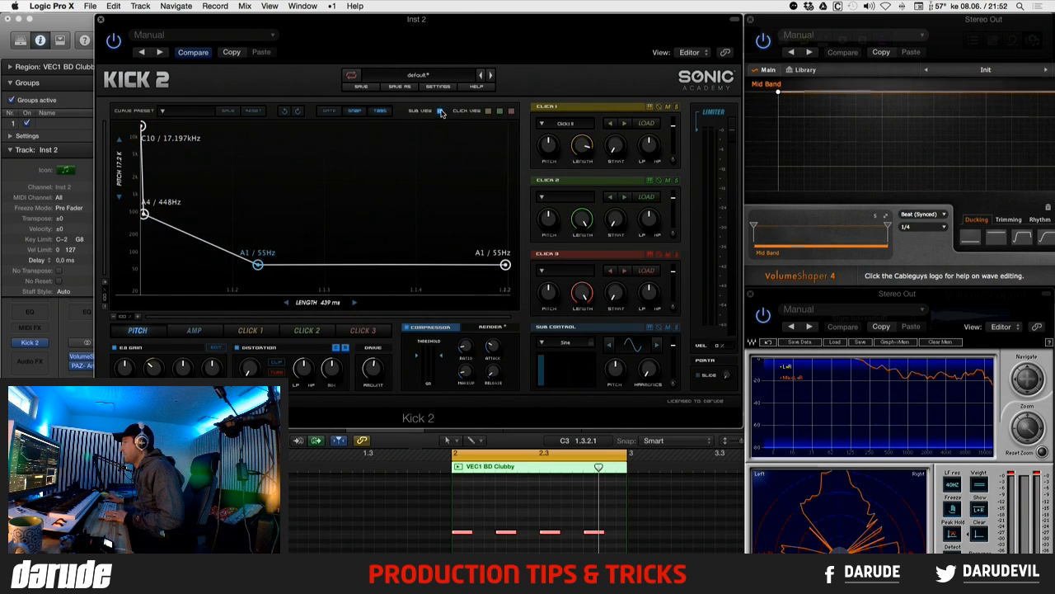
click(440, 112)
click(568, 126)
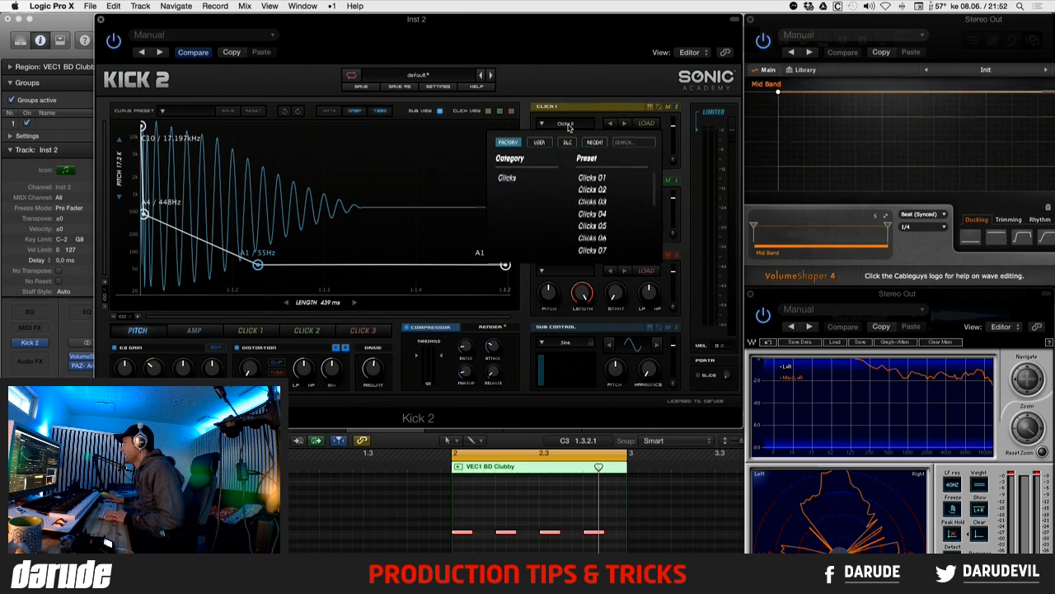
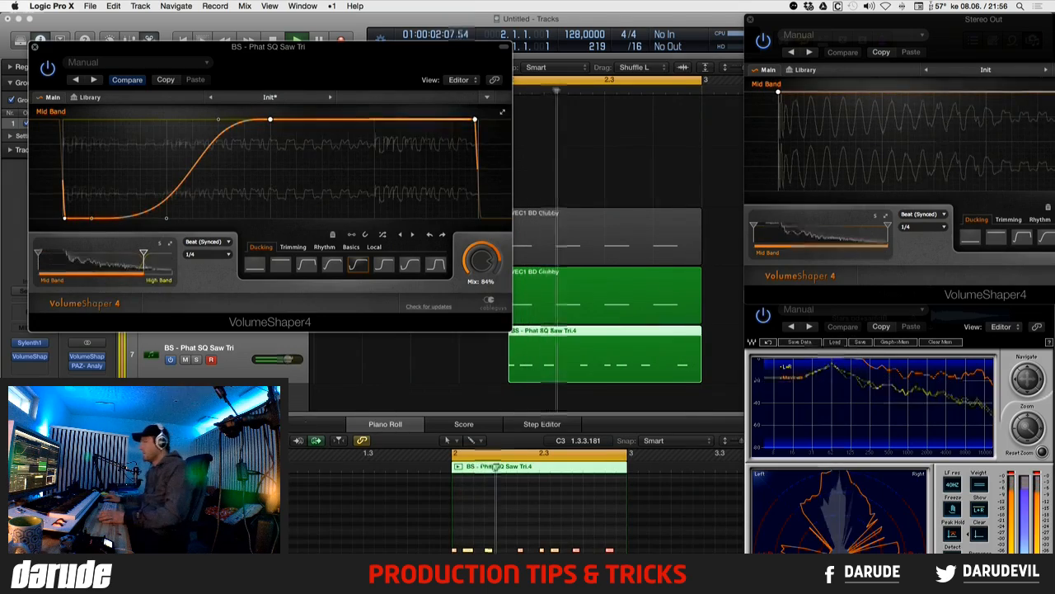
- Close the VolumeShaper 4 window of the BS - Phat SQ Saw Tri track and stop playback
drag(272, 47, 612, 18)
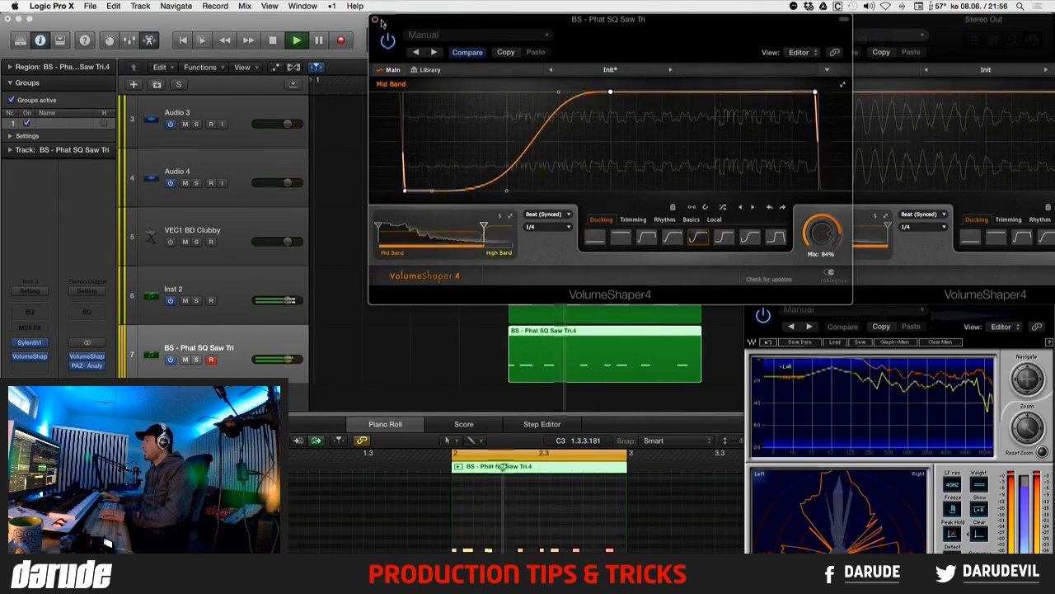
click(375, 19)
click(424, 367)
key(space)
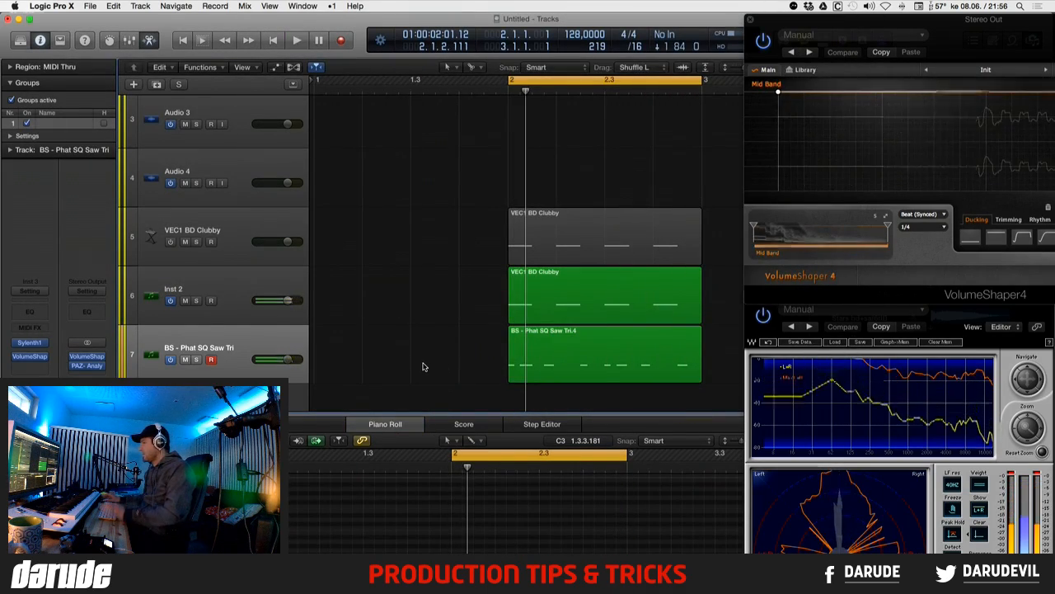
- Reopen VolumeShaper 4 on the BS - Phat SQ Saw Tri track and place its window clear of the Stereo Out plug-ins
click(239, 290)
click(221, 336)
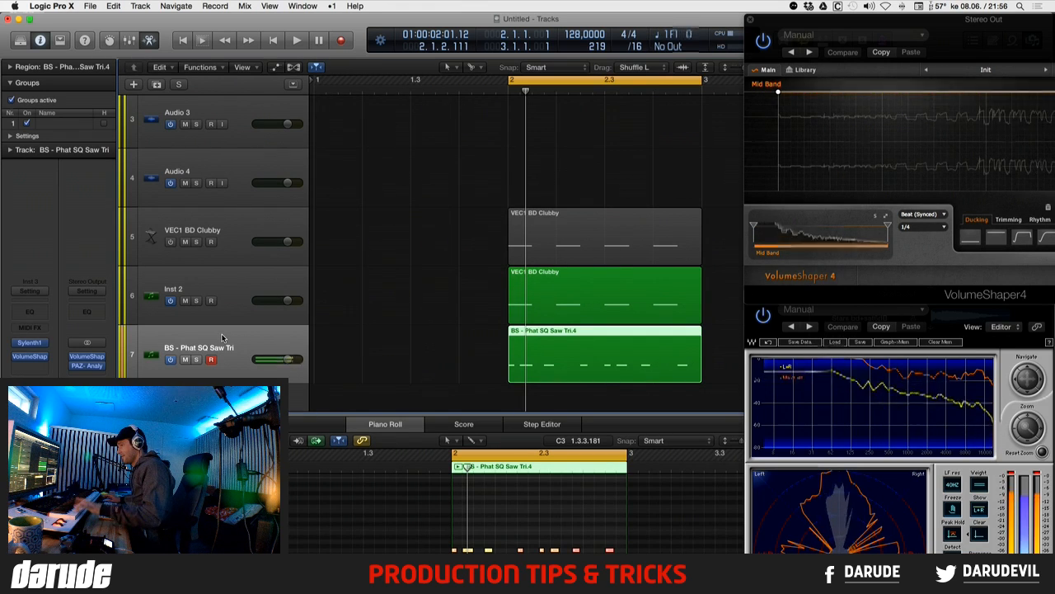
click(16, 358)
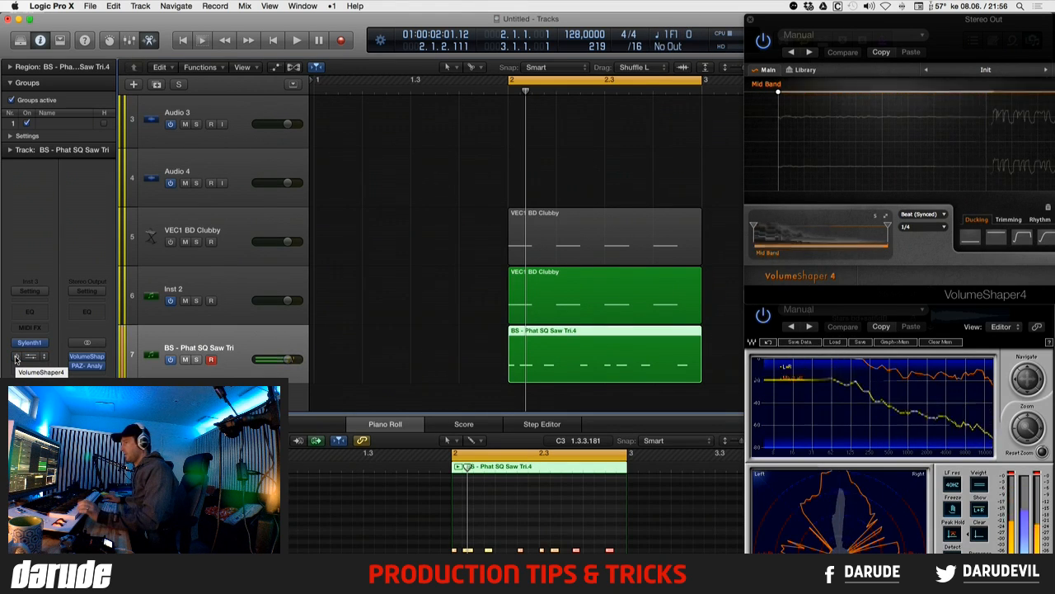
click(28, 358)
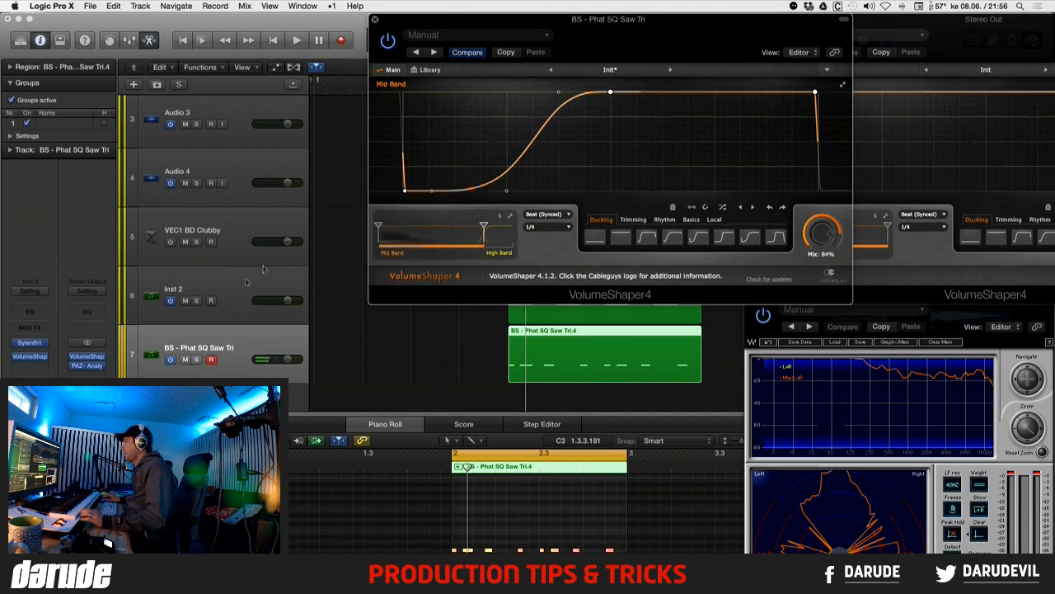
drag(625, 20, 381, 14)
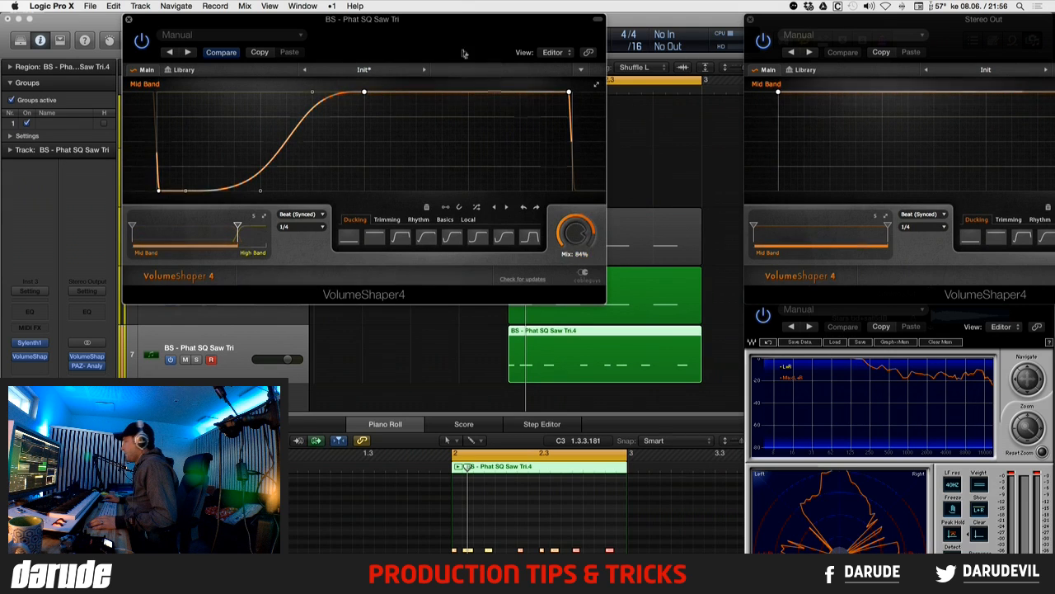
- Play the loop, place the bass track's VolumeShaper 4 window clear of the track list and mute the Inst 2 kick track
drag(451, 22, 440, 74)
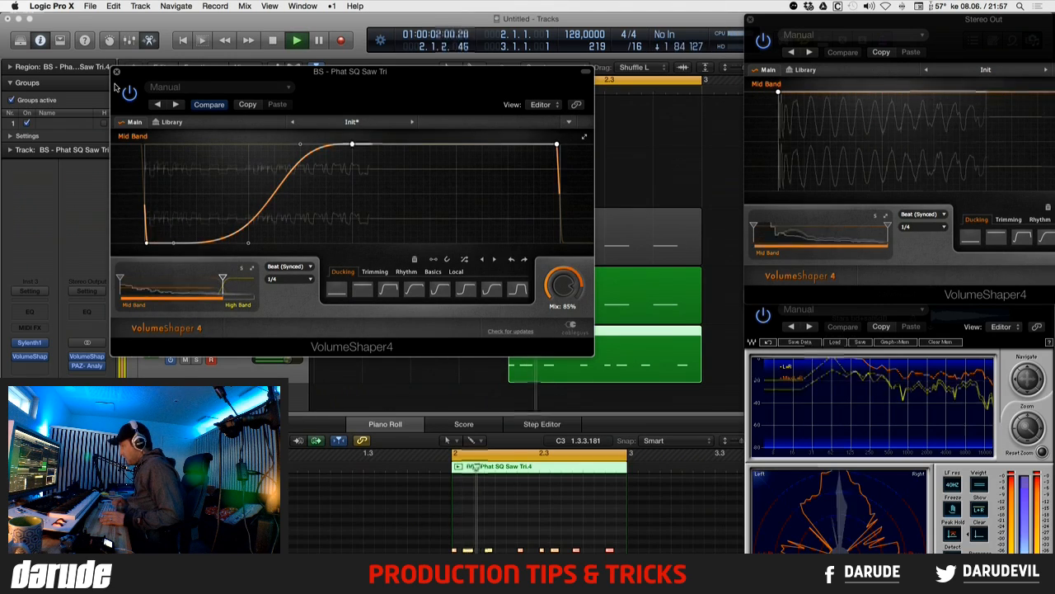
key(space)
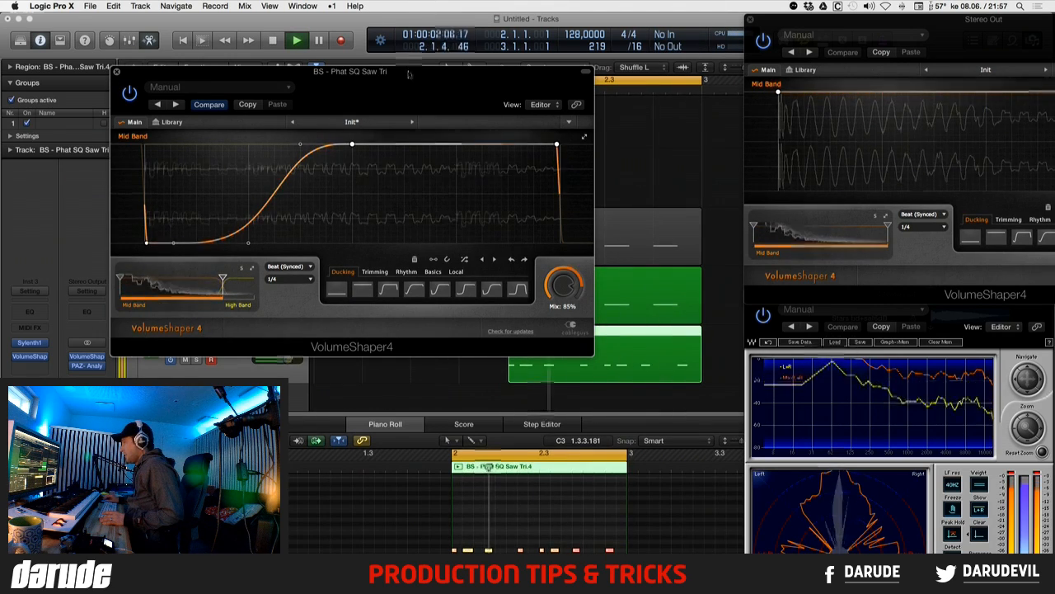
drag(410, 73, 877, 214)
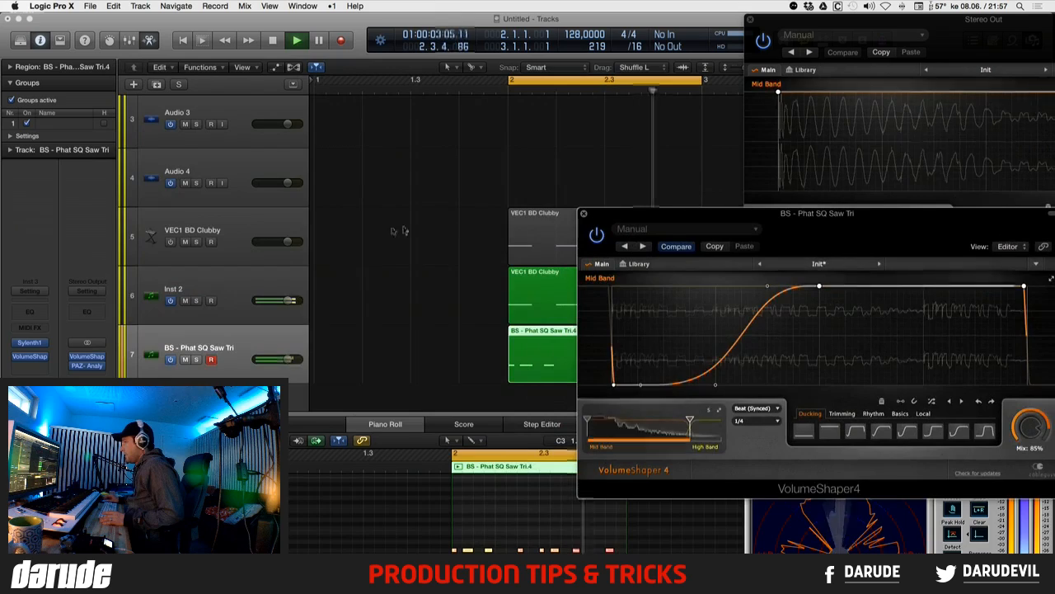
click(186, 300)
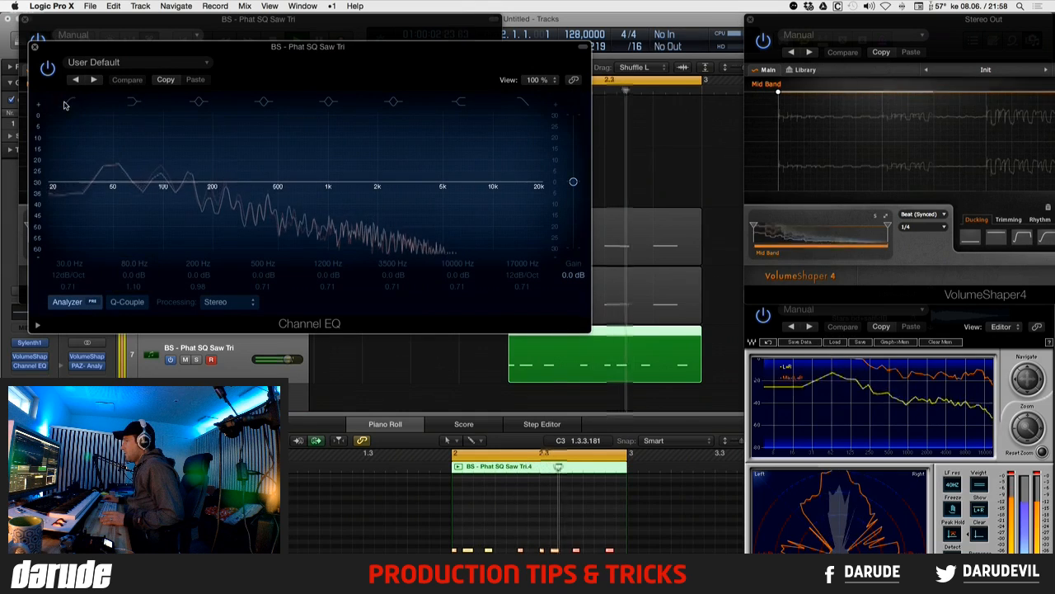
- Try a low cut at 20 Hz in the bass track's Channel EQ, switch the band off again and close the EQ
click(67, 97)
drag(79, 189, 51, 187)
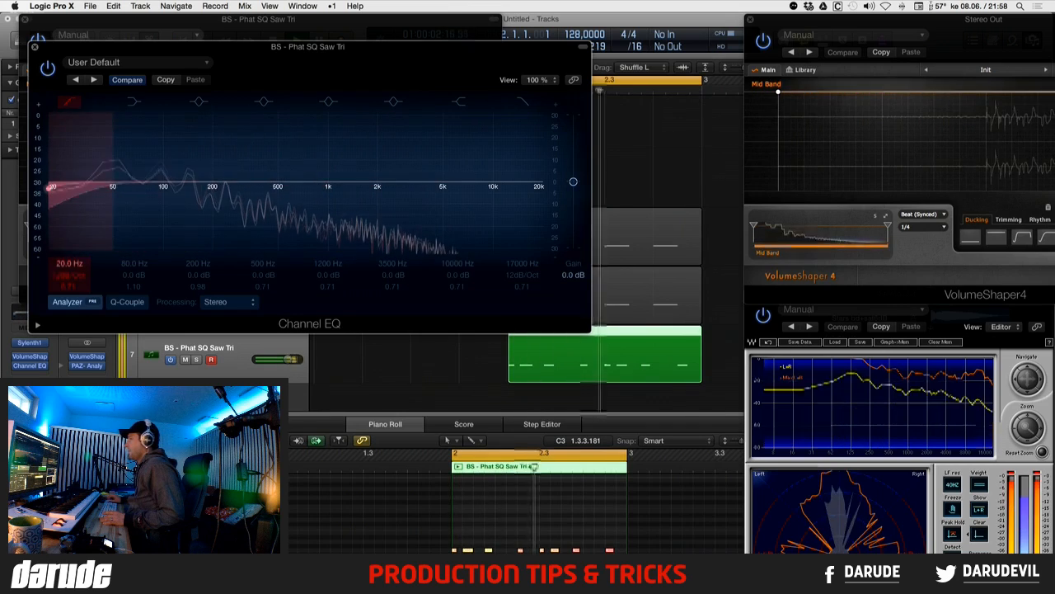
click(69, 100)
click(33, 46)
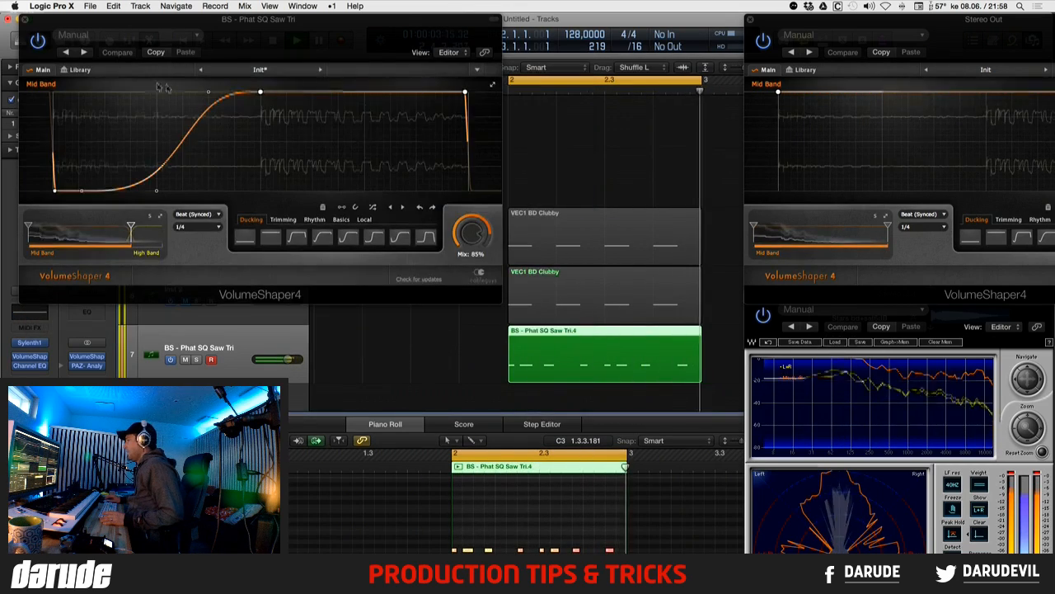
- Close the bass track's VolumeShaper 4 window and compare the notes of the Inst 2 kick region with those of the bass region
click(23, 19)
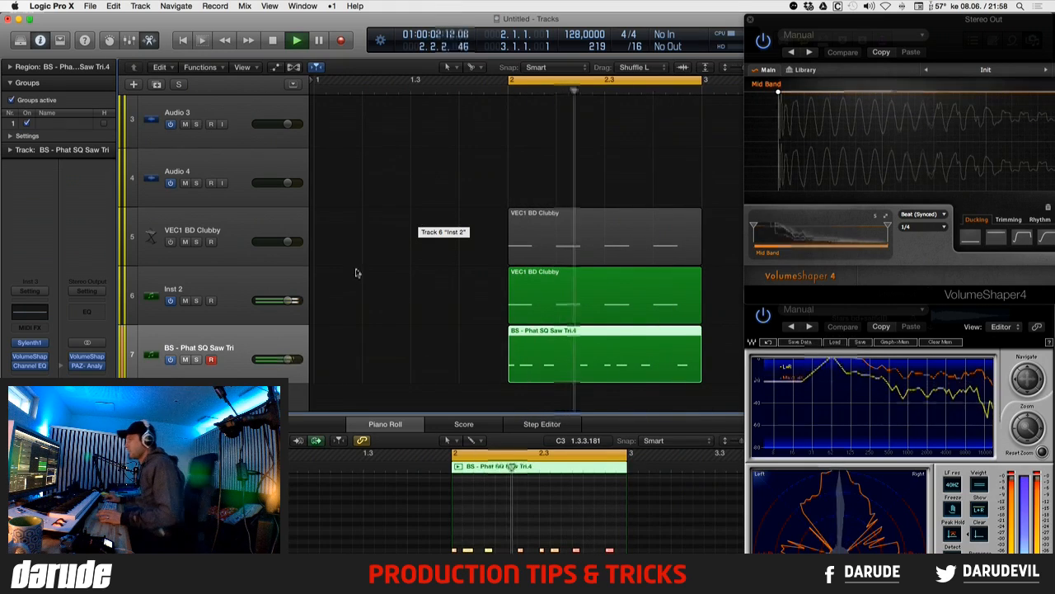
click(249, 273)
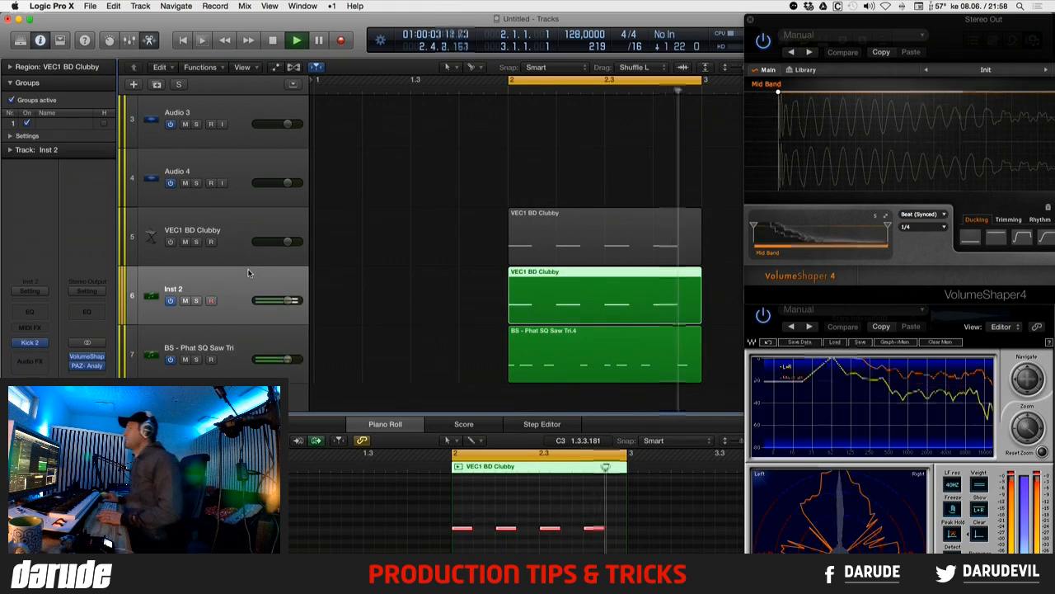
drag(417, 503, 620, 541)
click(548, 360)
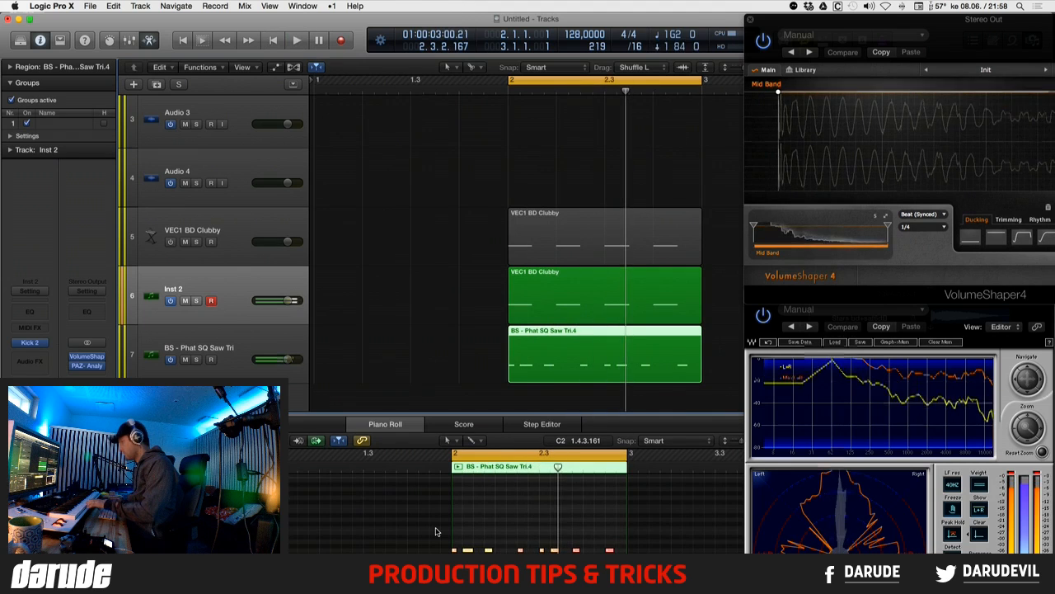
click(249, 328)
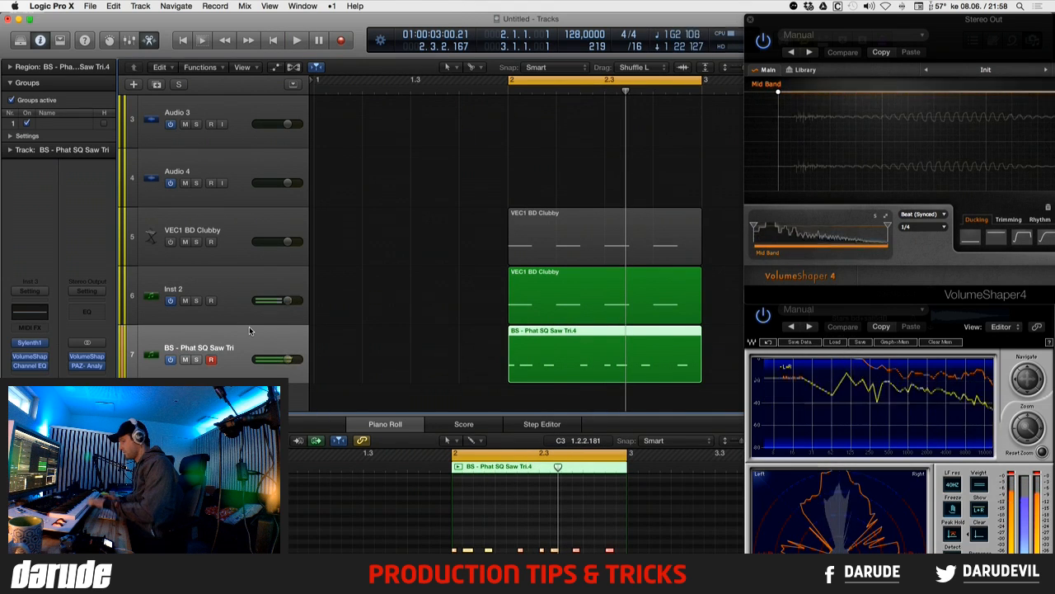
- Select the Inst 2 kick track, start playback and mute the BS - Phat SQ Saw Tri bass track
click(230, 281)
key(space)
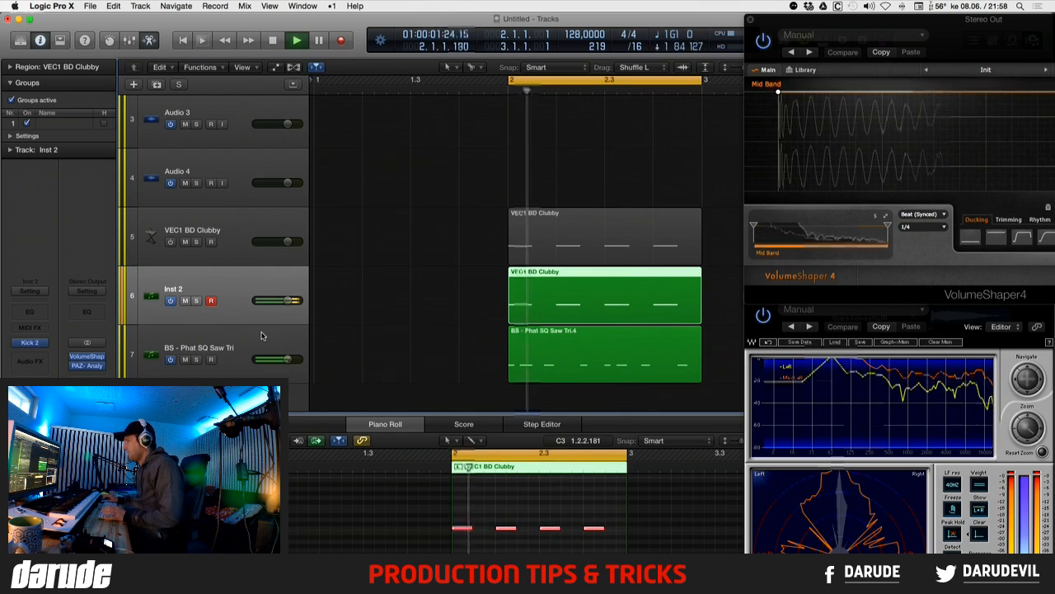
click(185, 359)
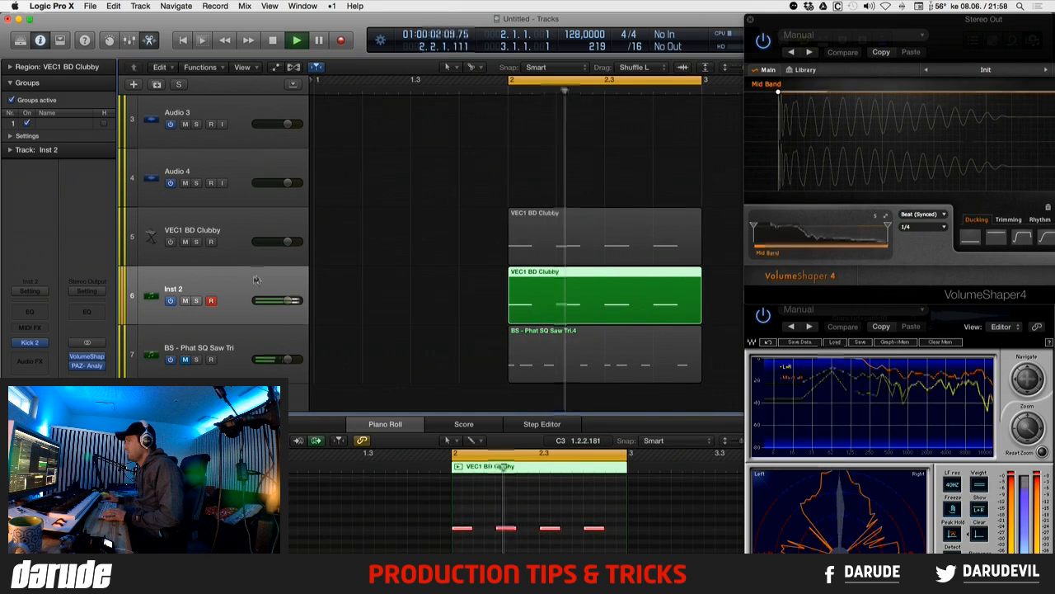
- Duplicate the BS - Phat SQ Saw Tri track with its instrument and effects, and select the new track
click(219, 341)
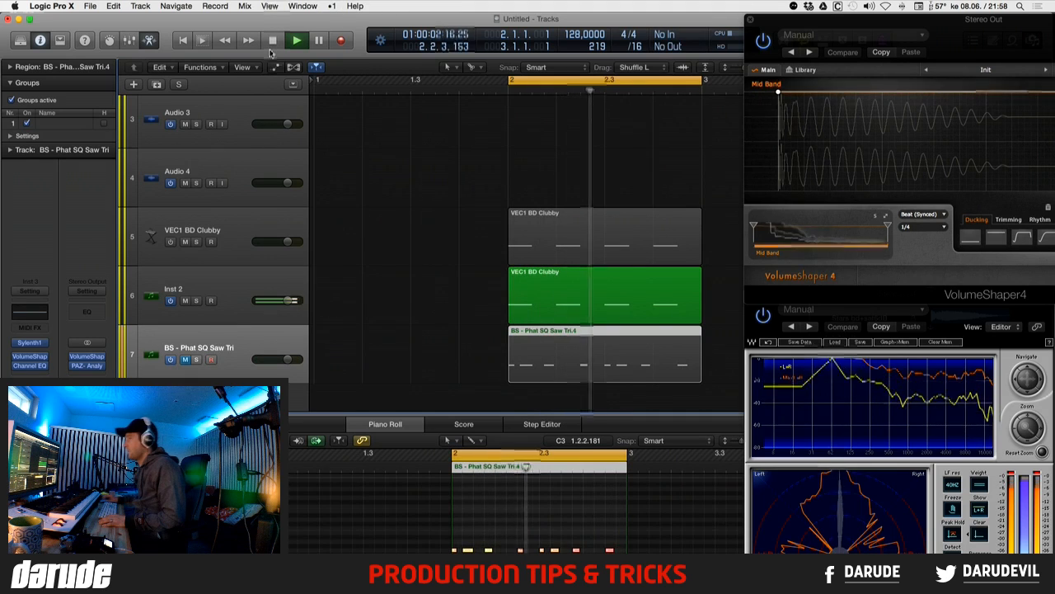
click(157, 85)
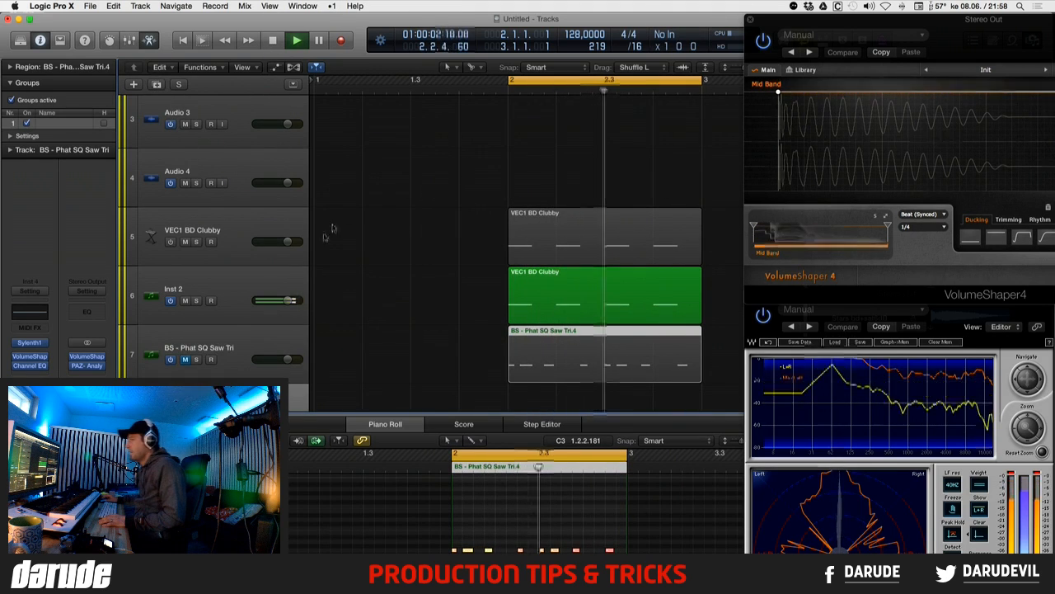
scroll(404, 279, down, 3)
click(265, 343)
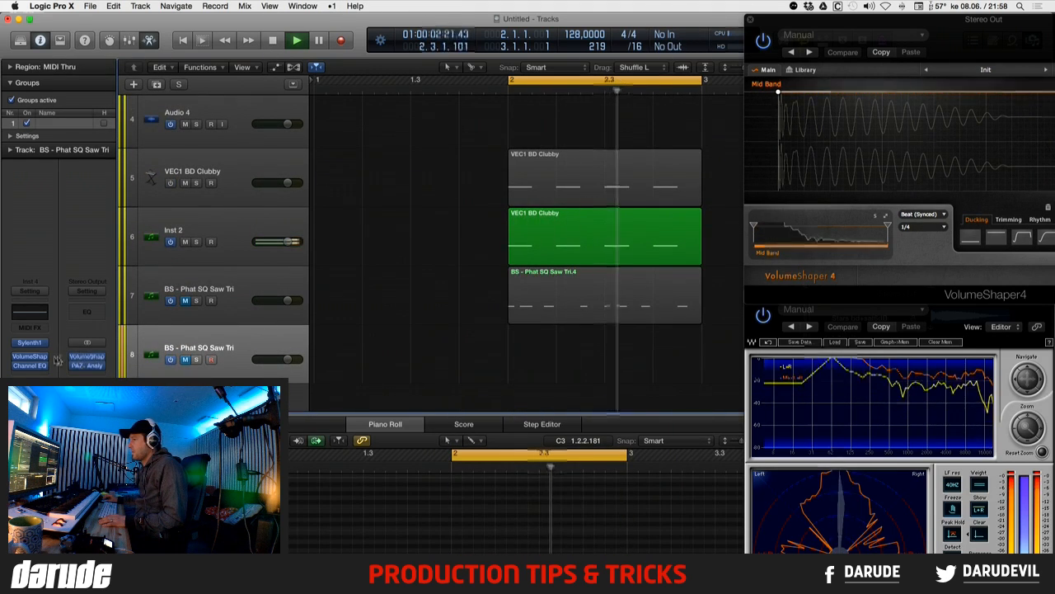
- Load the preset PAD - Darude Sandstorm.fxp into the duplicate track's Sylenth1 and close the synth window
click(30, 343)
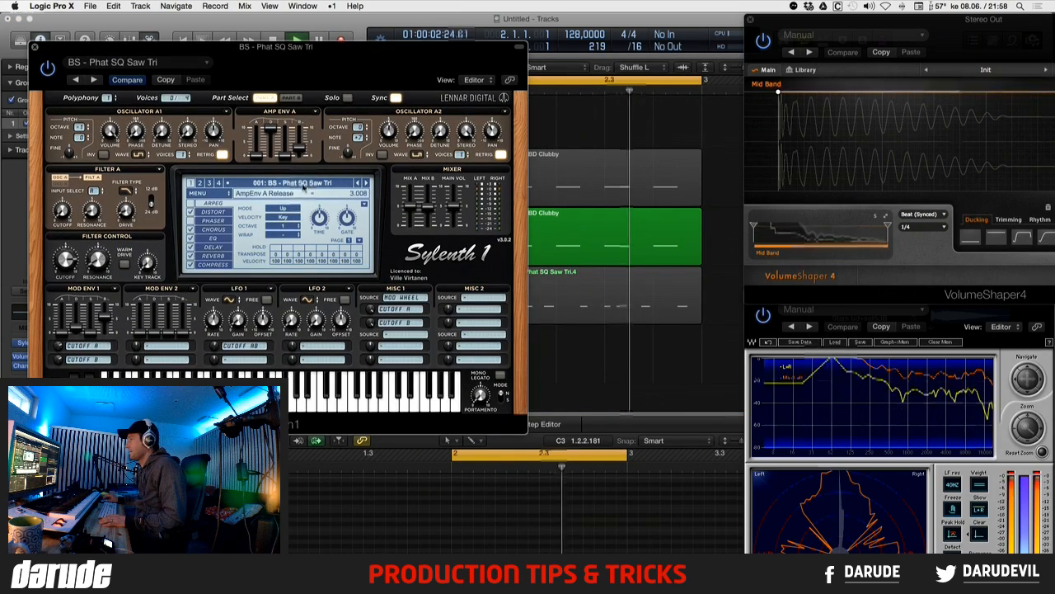
click(198, 193)
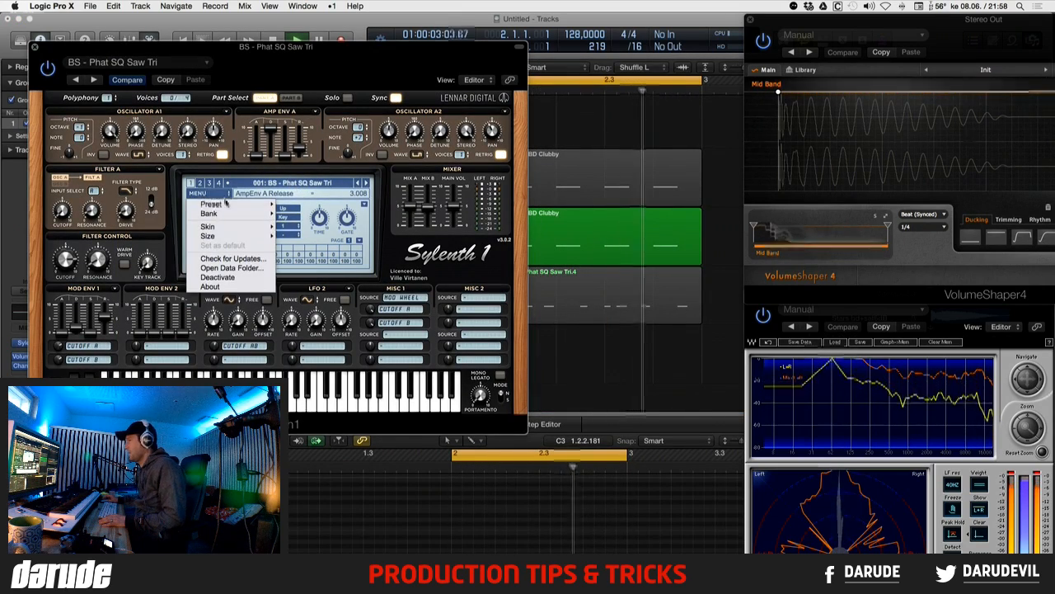
mouse_move(248, 204)
click(298, 204)
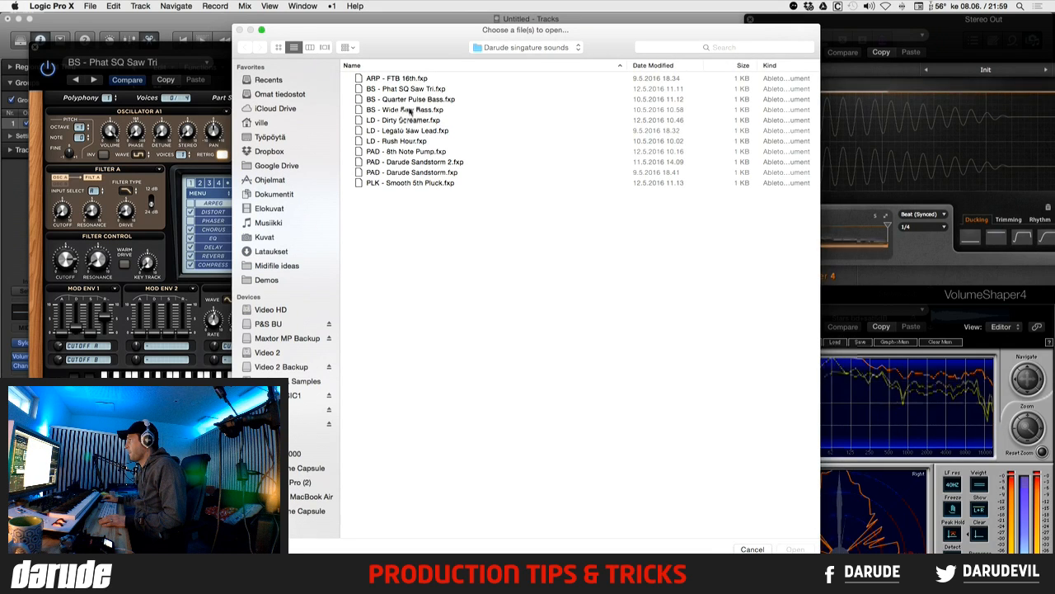
click(413, 173)
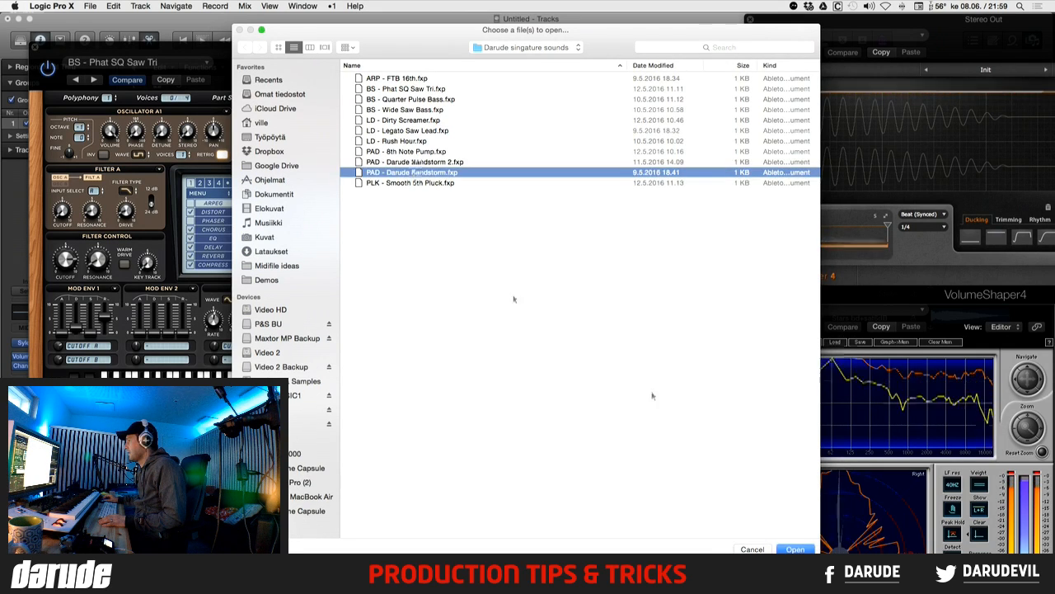
click(794, 549)
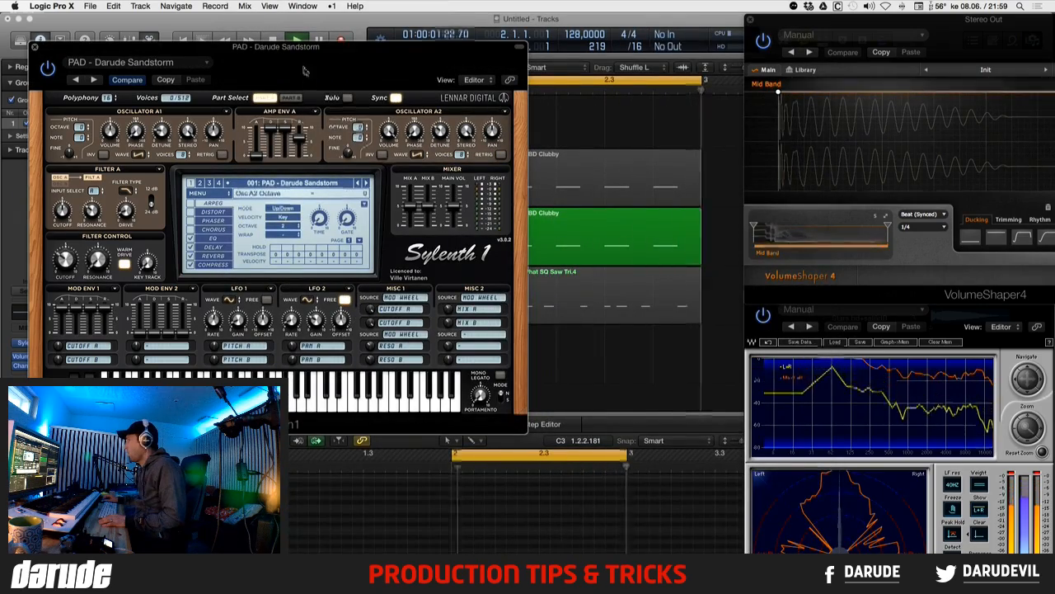
drag(334, 49, 300, 118)
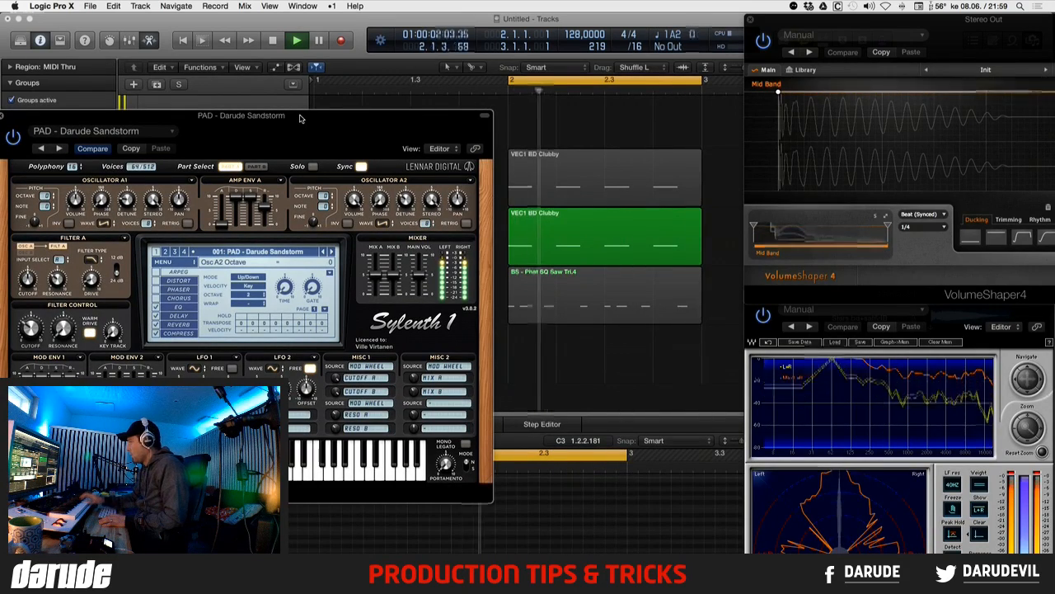
key(super+w)
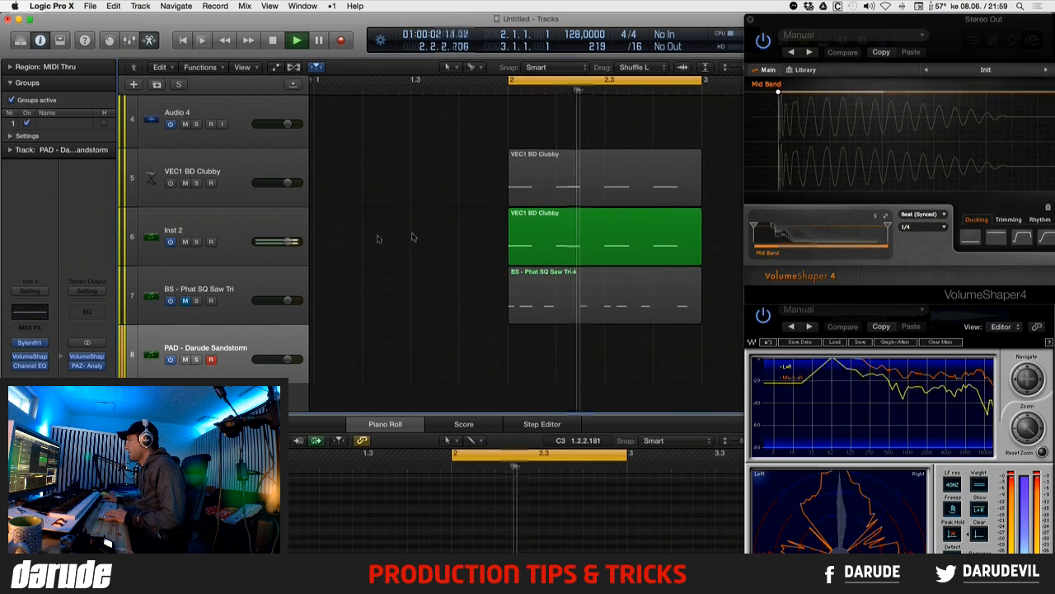
- Open Kick 2 on the Inst 2 track, make the PAD - Darude Sandstorm track the active one for playing, and start the loop
click(281, 229)
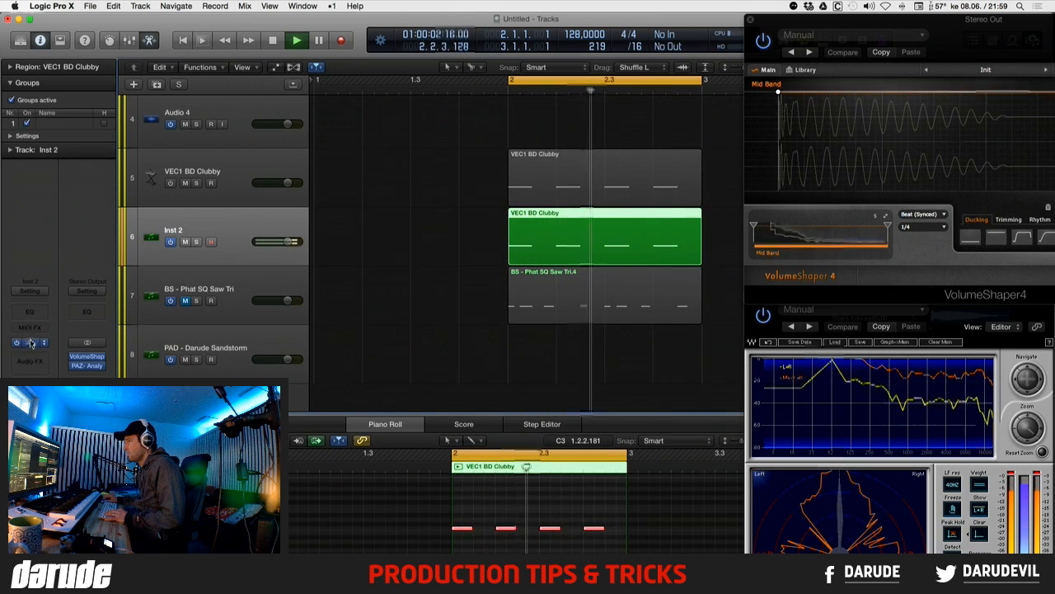
click(30, 342)
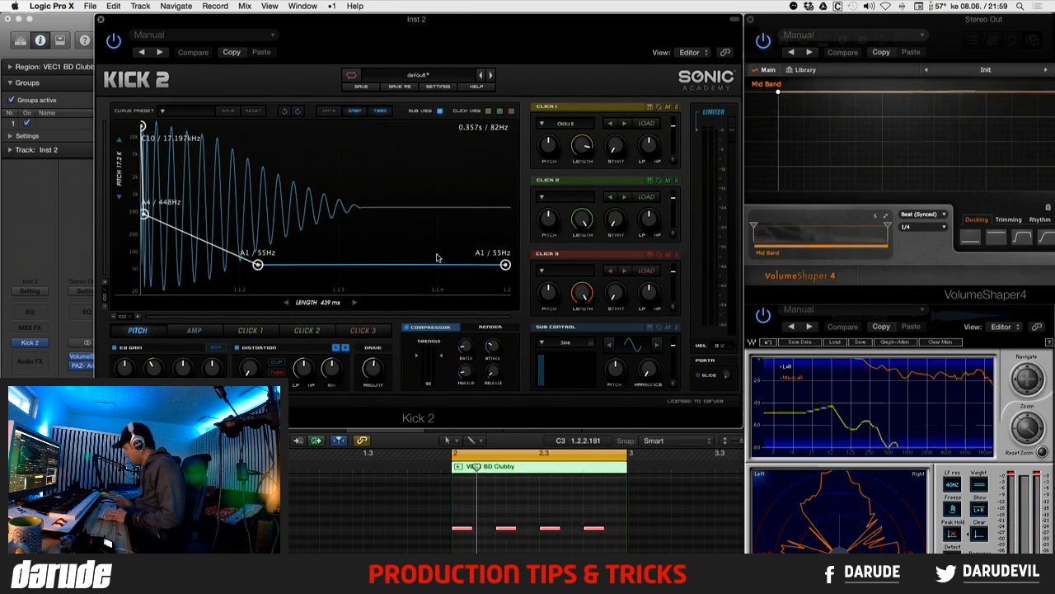
key(Down)
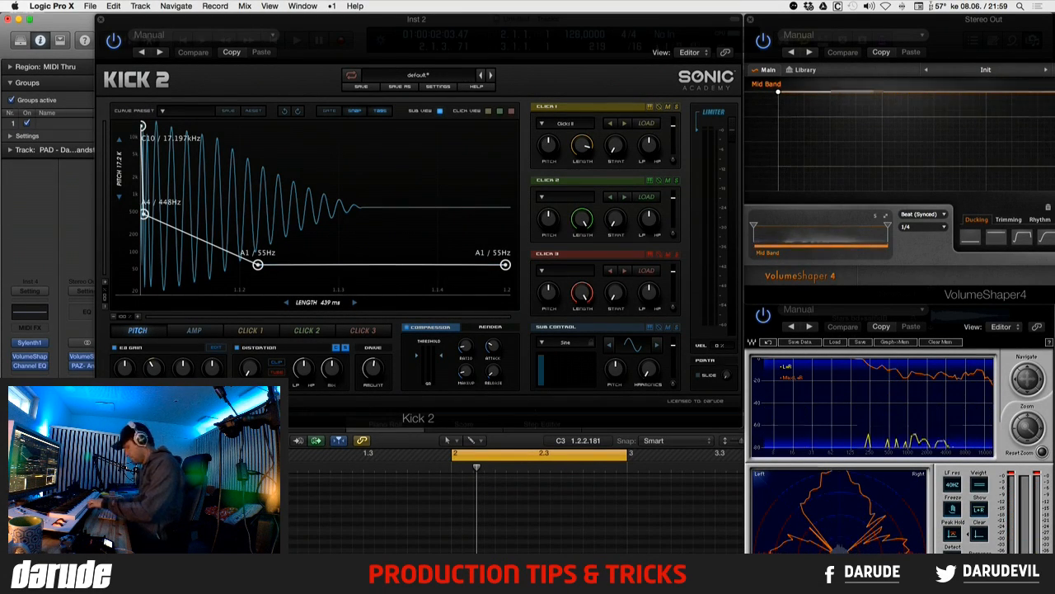
key(space)
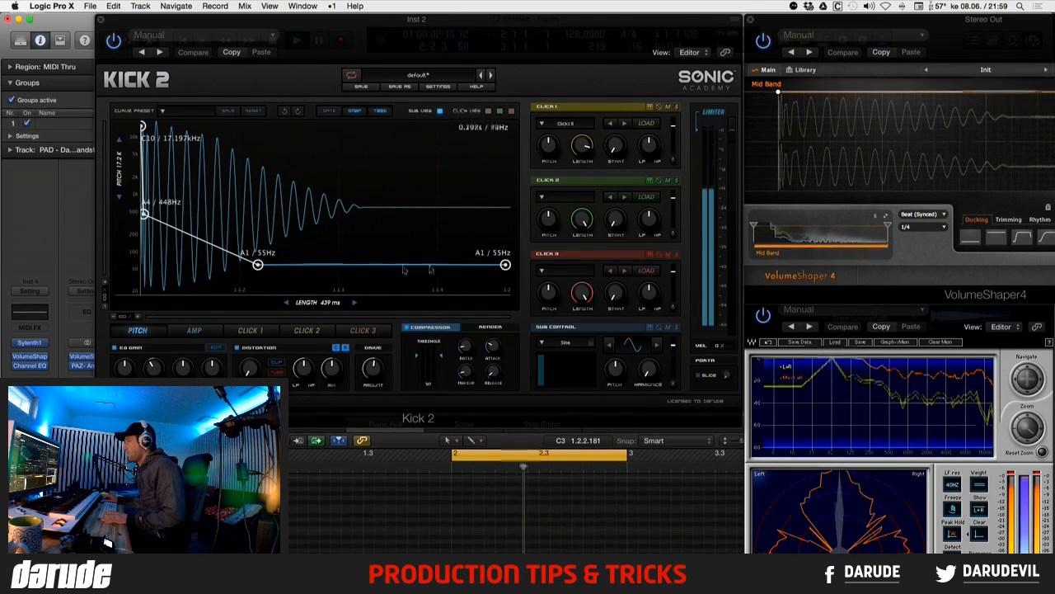
- Lower the last two points of Kick 2's pitch envelope to G1 (49 Hz) and unmute the bass track
drag(507, 267, 507, 271)
drag(258, 265, 259, 269)
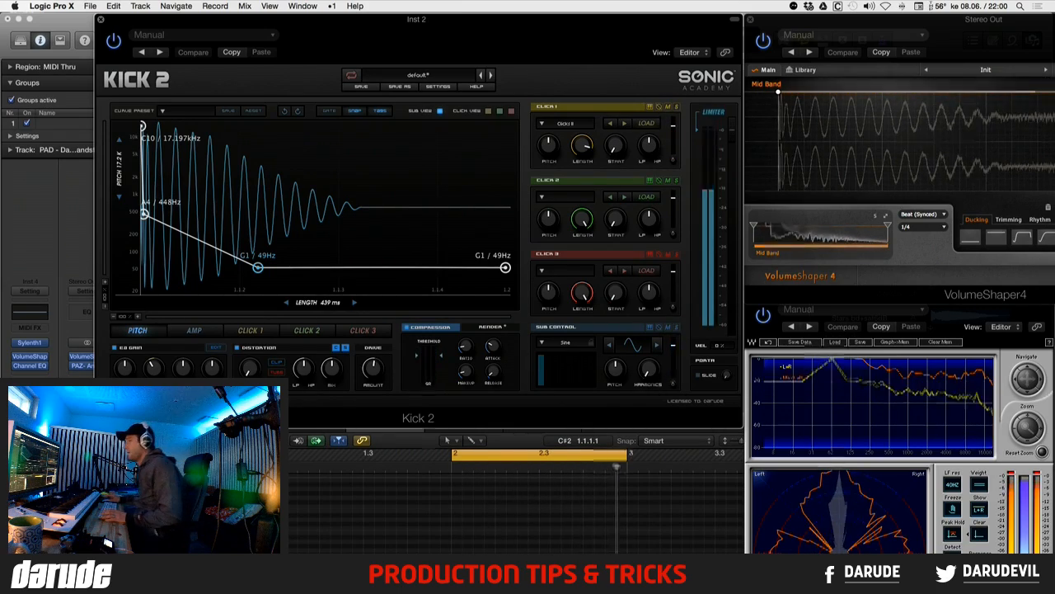
drag(537, 20, 802, 399)
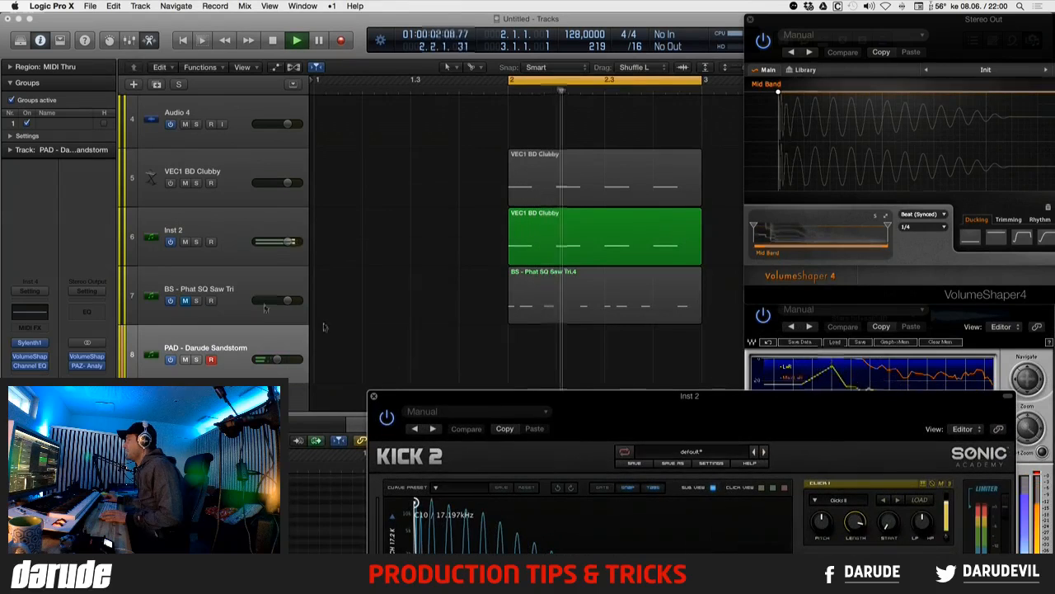
click(186, 302)
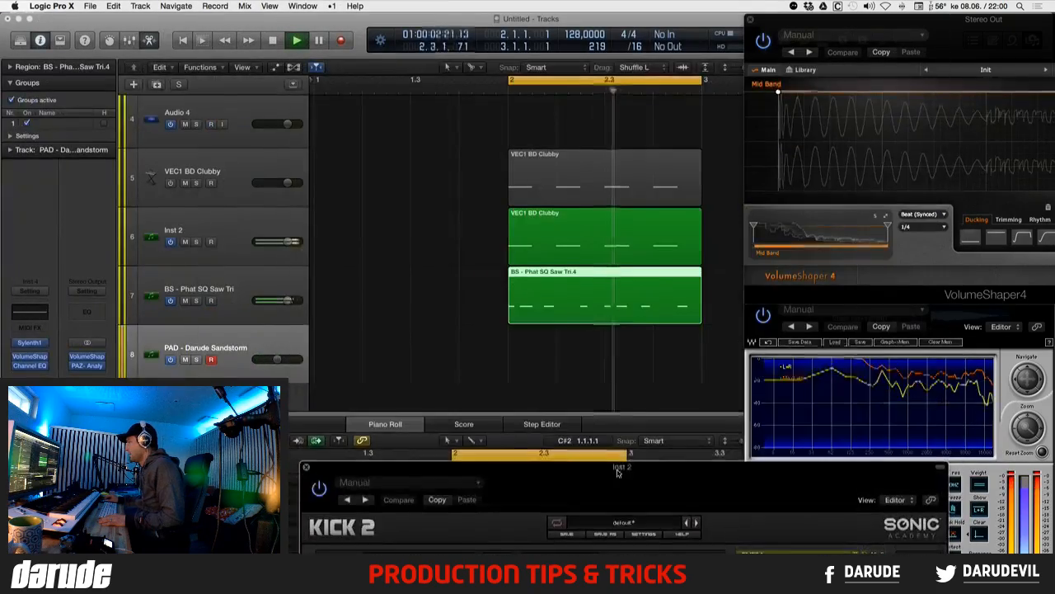
- Raise the second-to-last pitch envelope point in Kick 2 to G#1 (52 Hz) and set the kick length to 475 ms
drag(598, 434, 536, 30)
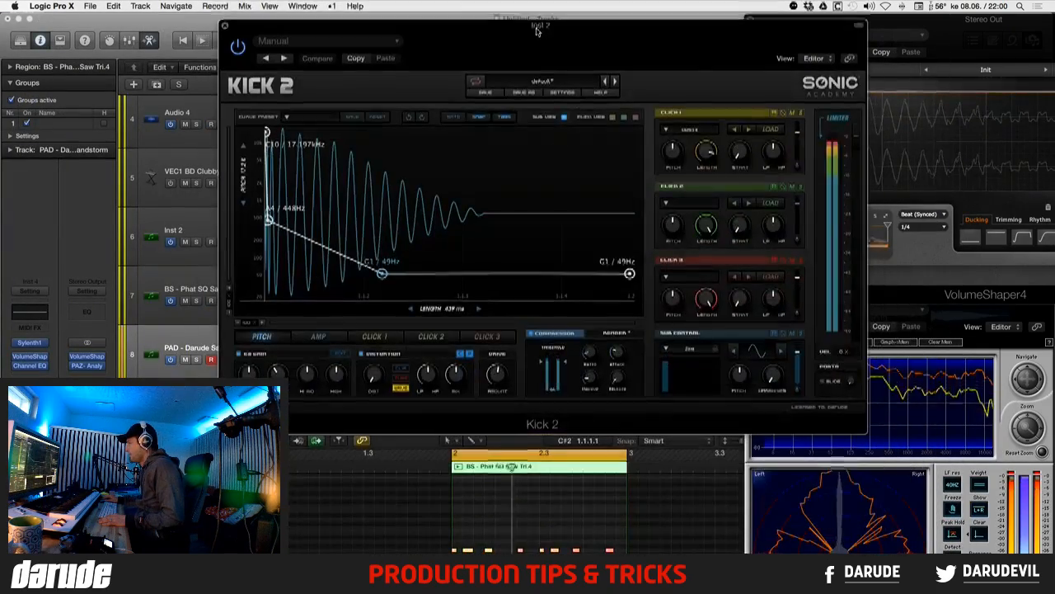
drag(382, 274, 381, 272)
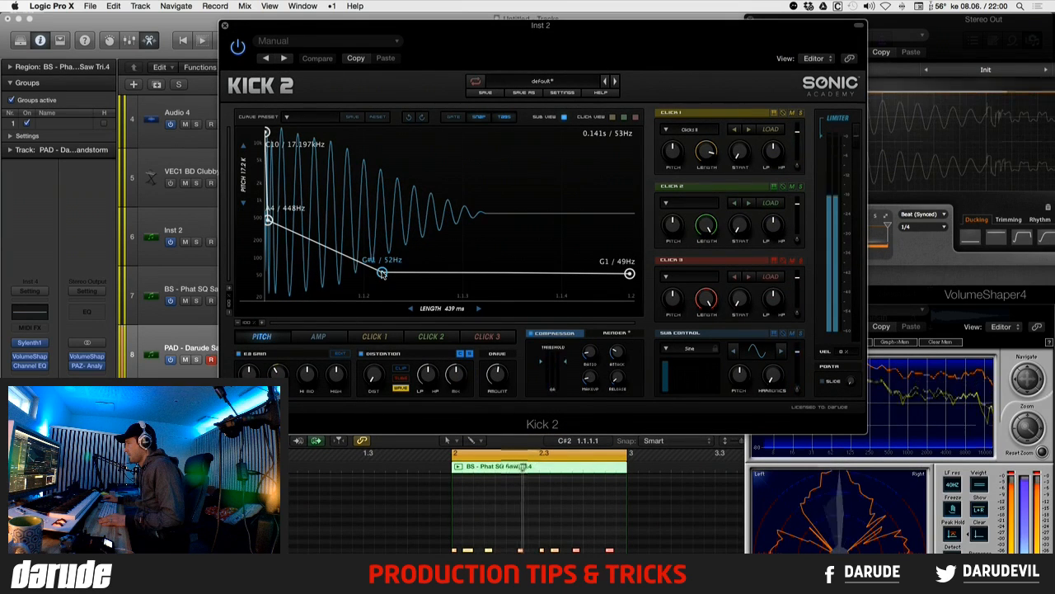
drag(432, 308, 455, 310)
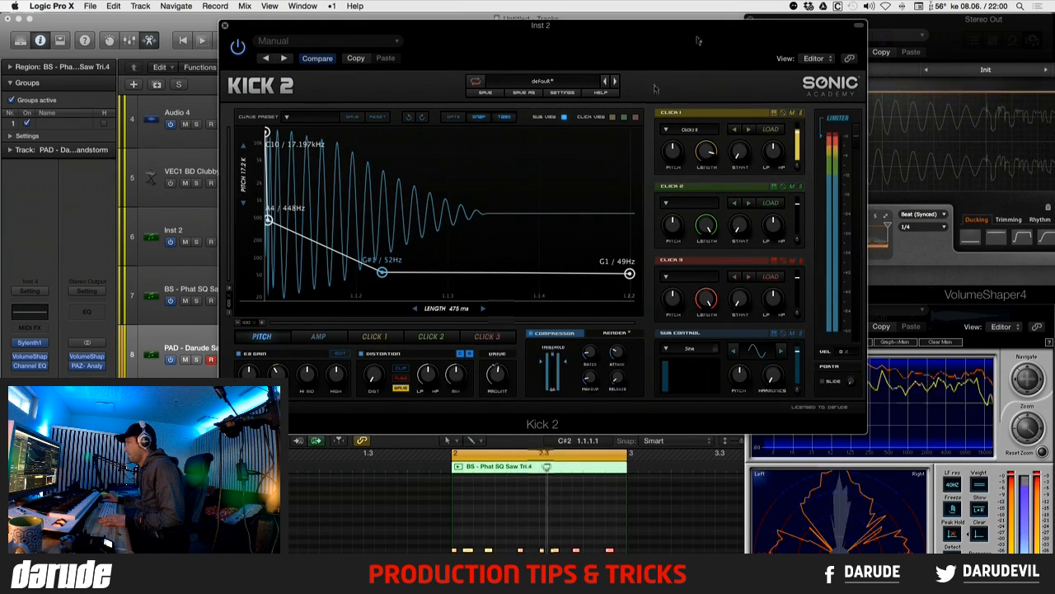
- Move the Kick 2 and VolumeShaper windows apart and set the Stereo Out VolumeShaper's beat loop length to 1 Bar (4/4)
drag(697, 40, 505, 33)
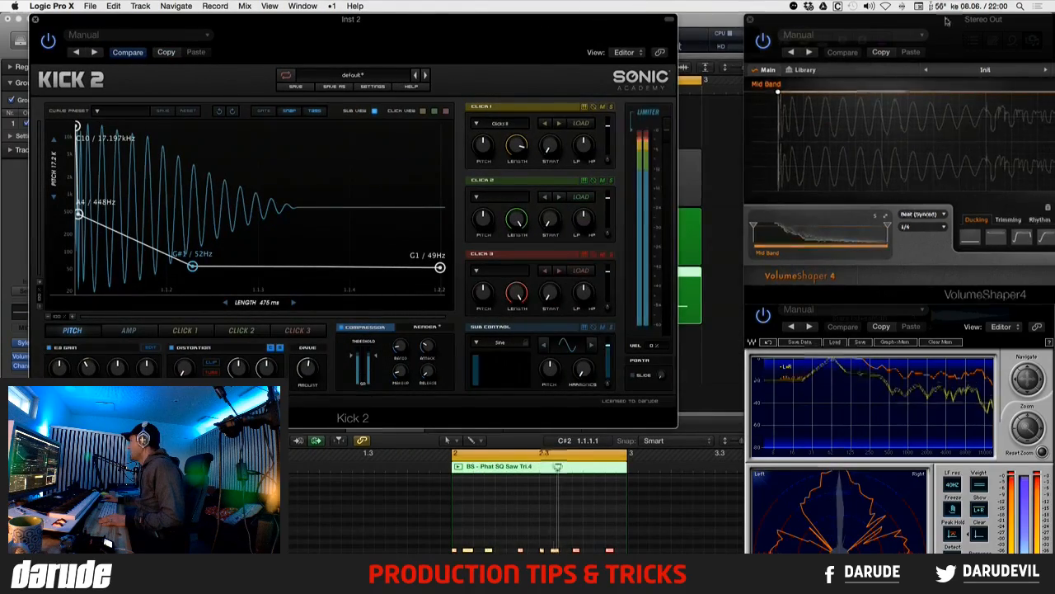
drag(947, 22, 722, 22)
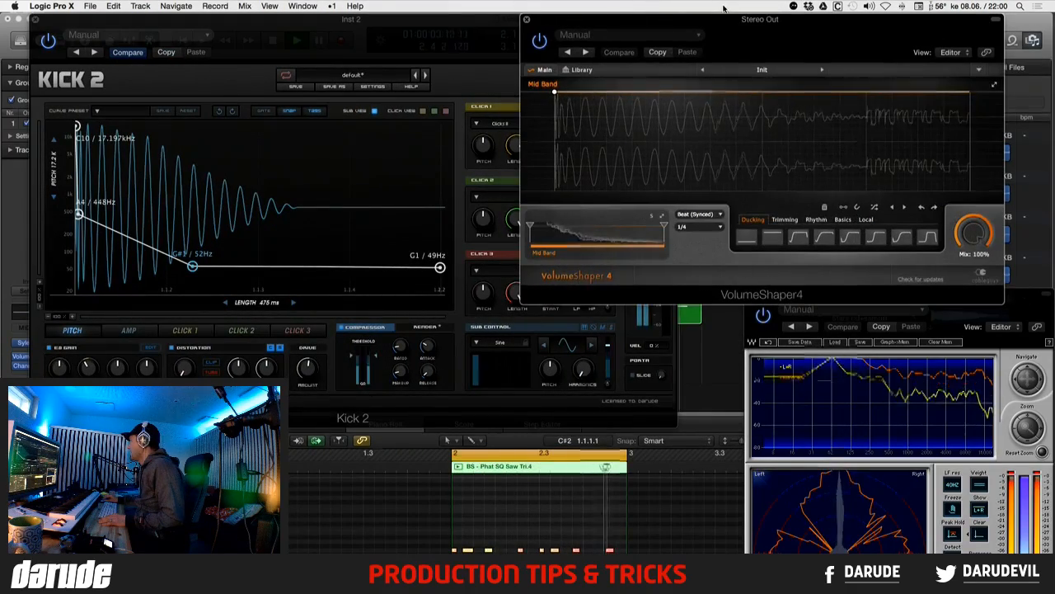
click(693, 228)
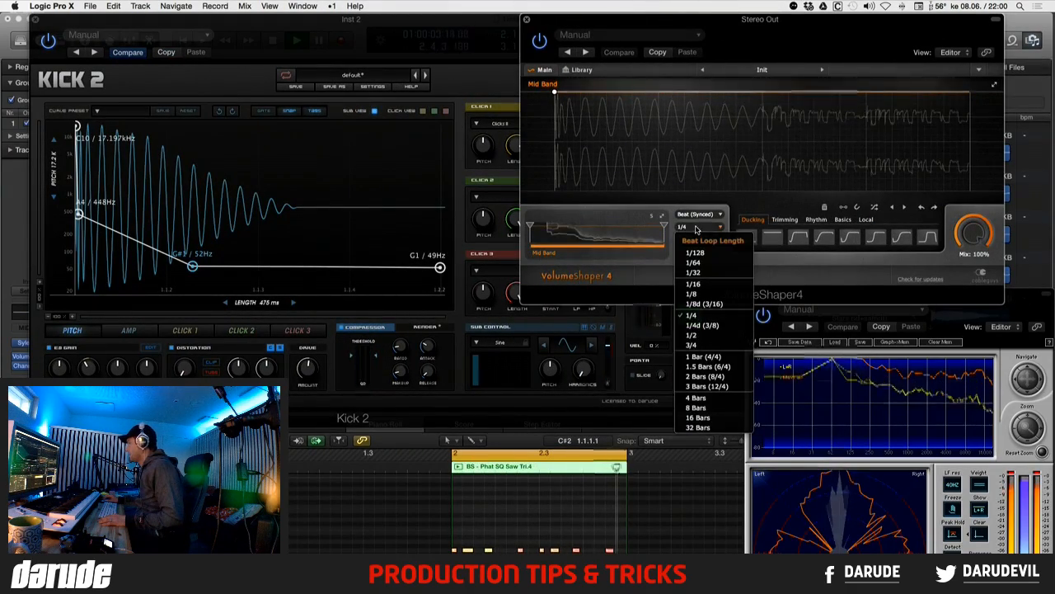
click(725, 357)
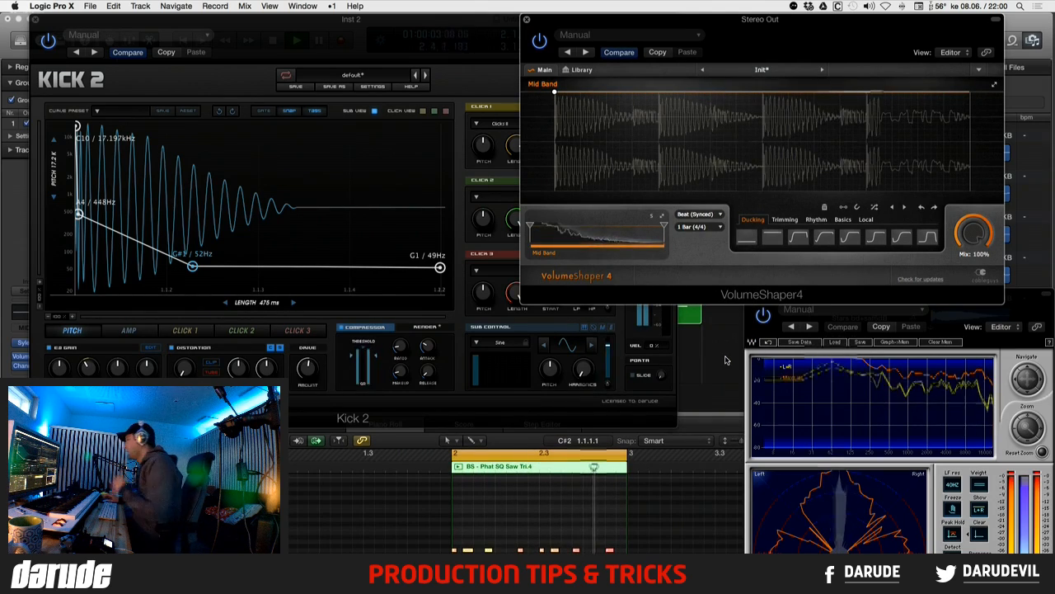
- Set the Stereo Out VolumeShaper's mix to 0% and clear the Kick 2 window off the track list
drag(863, 18, 912, 9)
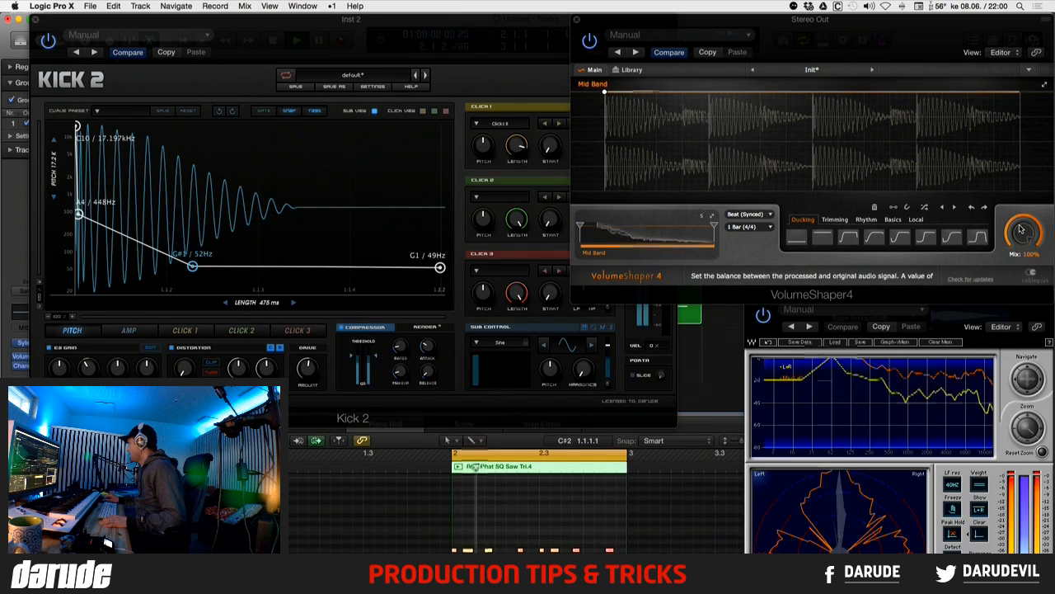
drag(1023, 232, 1023, 305)
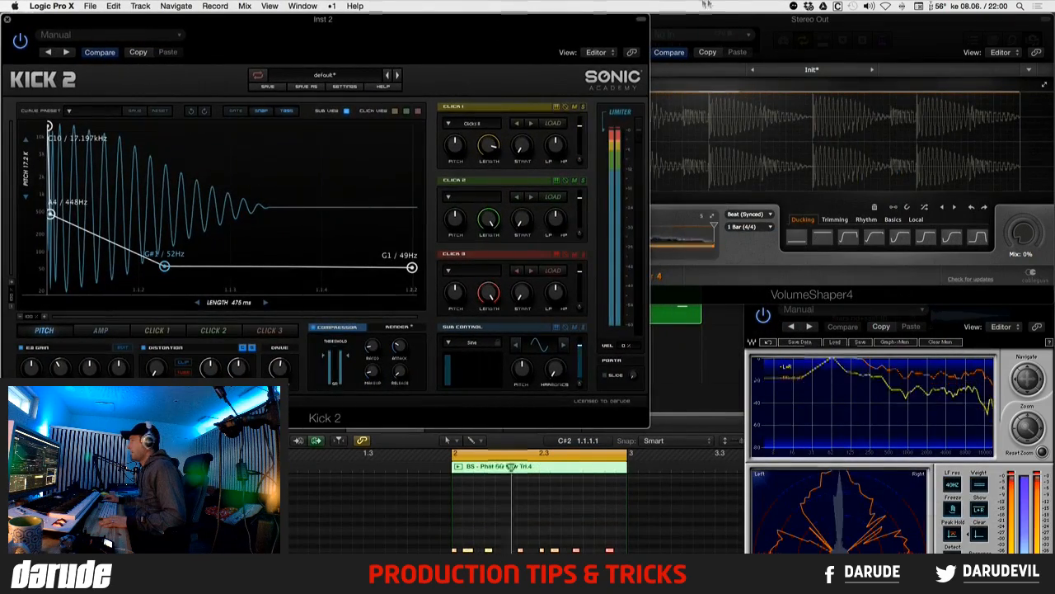
click(706, 23)
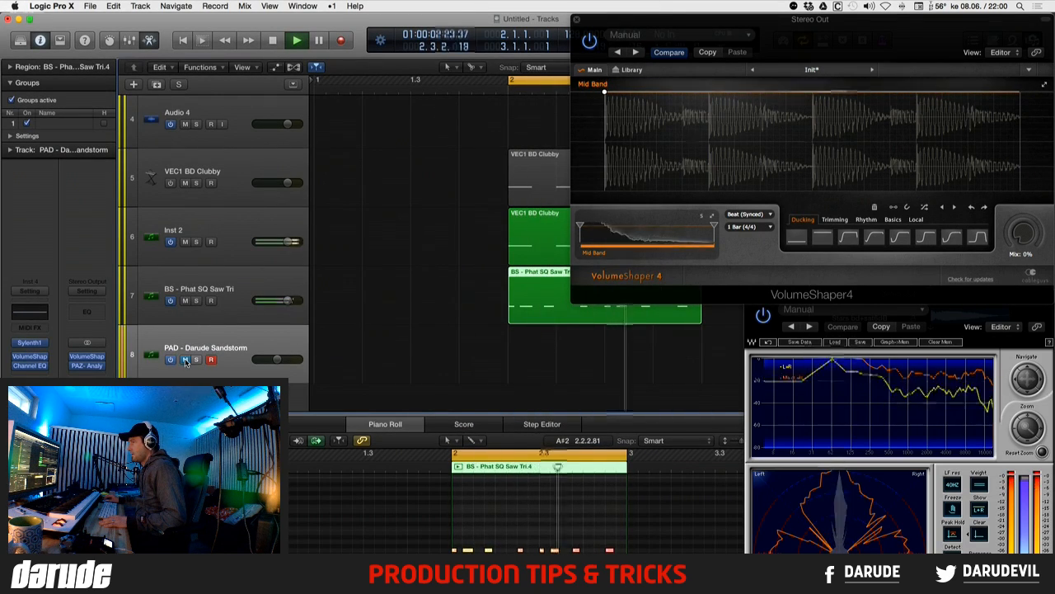
- Mute the BS - Phat SQ Saw Tri track to audition the kick, and solo the bass together with Inst 2
click(185, 300)
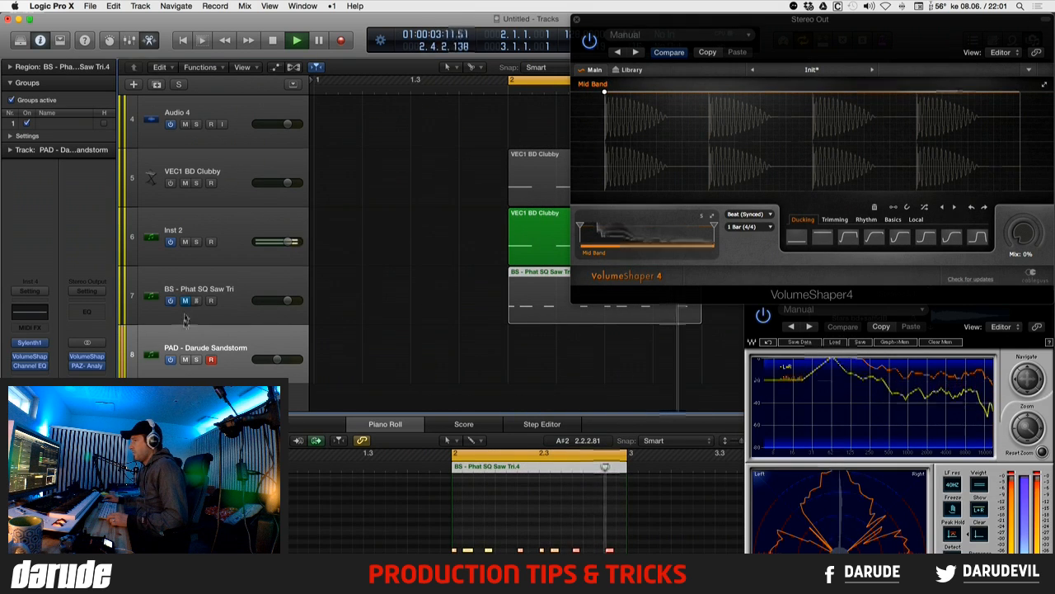
click(195, 300)
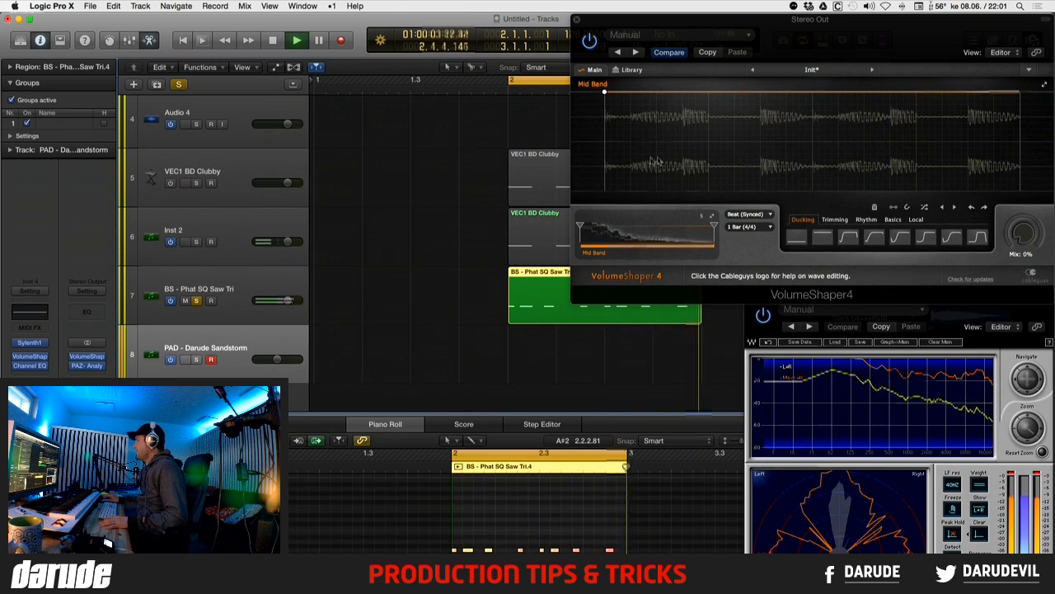
click(196, 241)
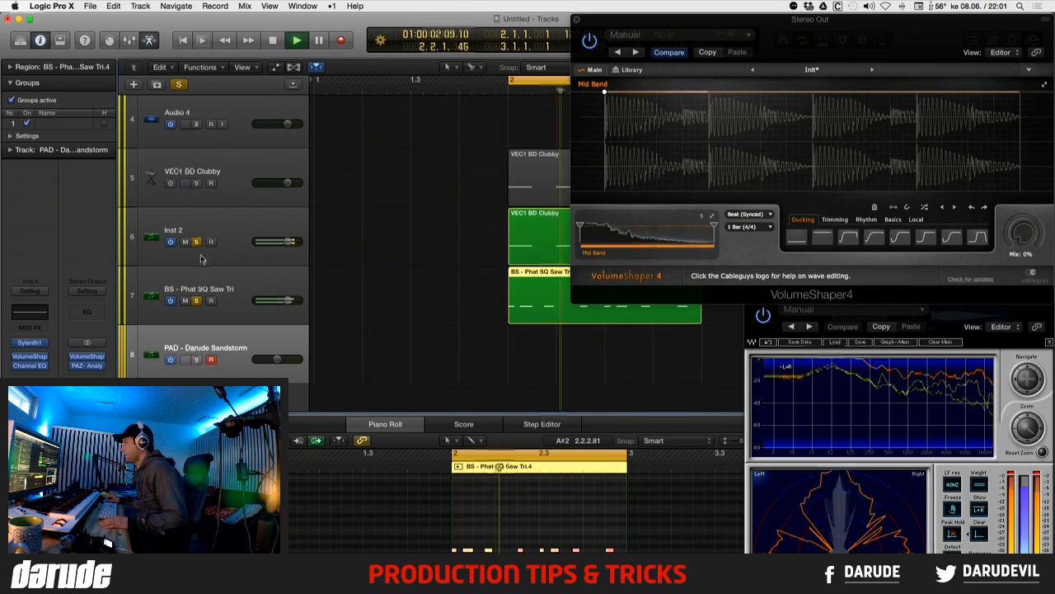
- Compare the kick alone and the bass alone by unsoloing and resoloing each track in turn during playback
click(197, 301)
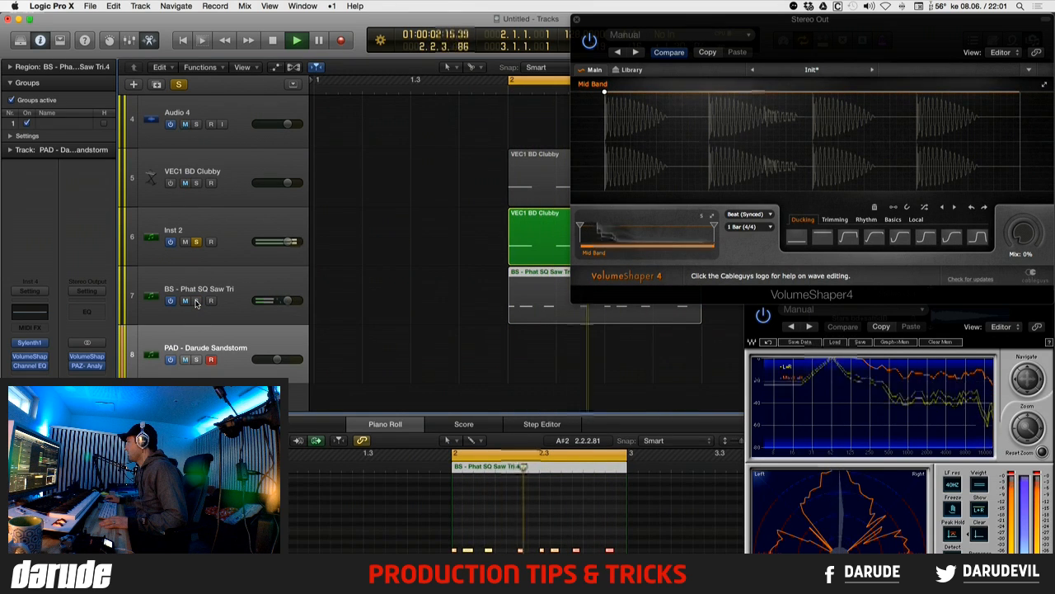
click(196, 300)
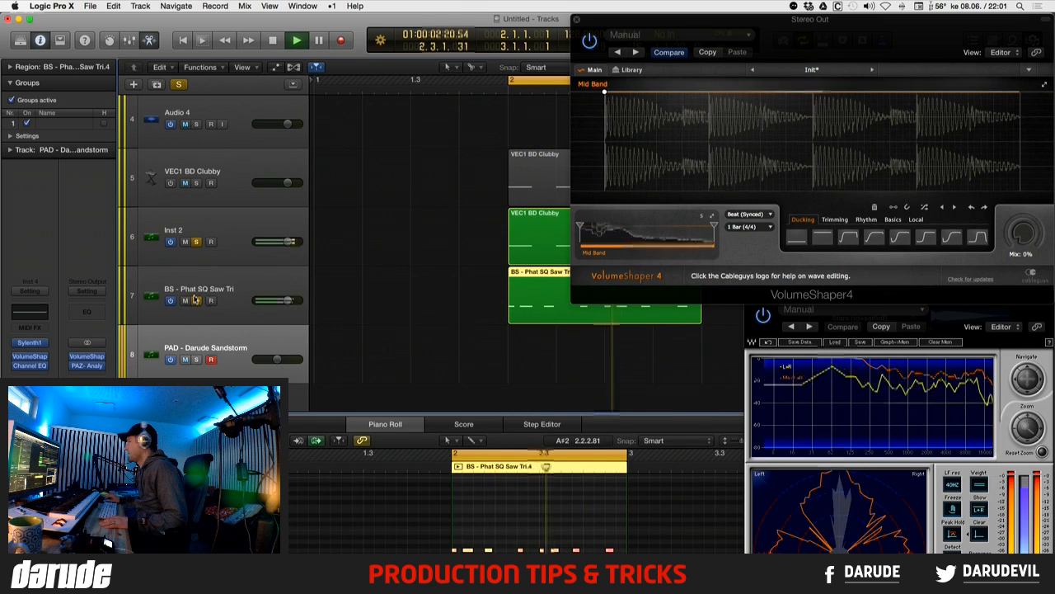
click(196, 241)
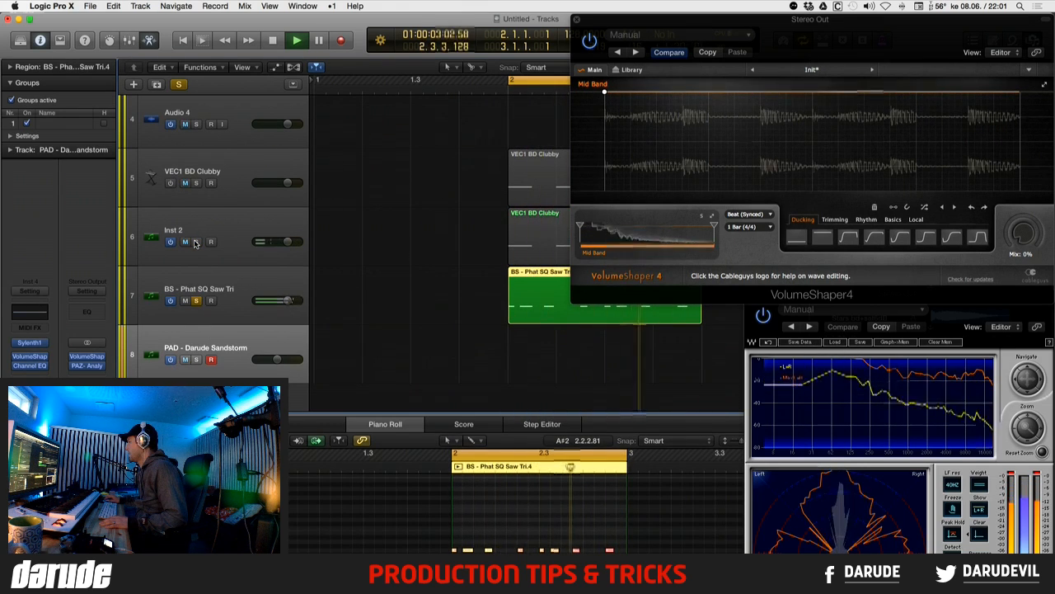
click(196, 241)
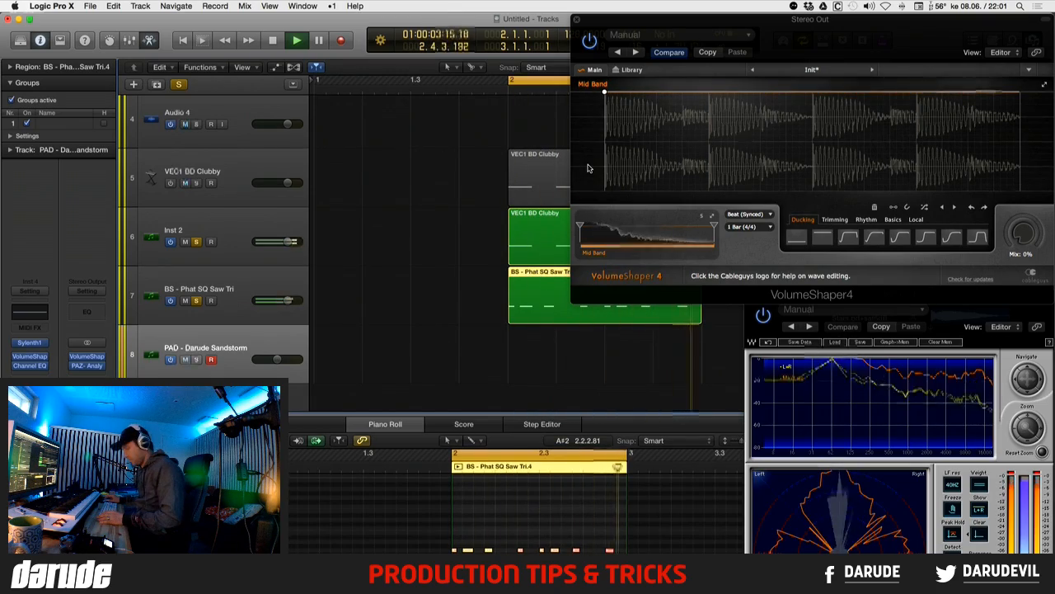
- Switch to the Twitch page in Safari, close the whisper conversation and read the chat message about the music teacher
key(super+Tab)
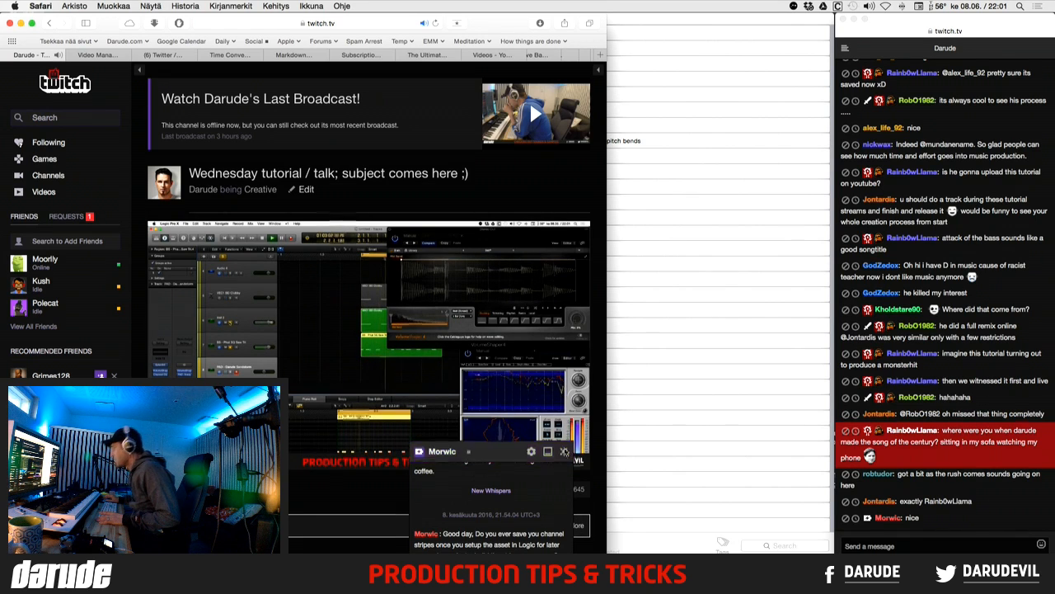
click(564, 452)
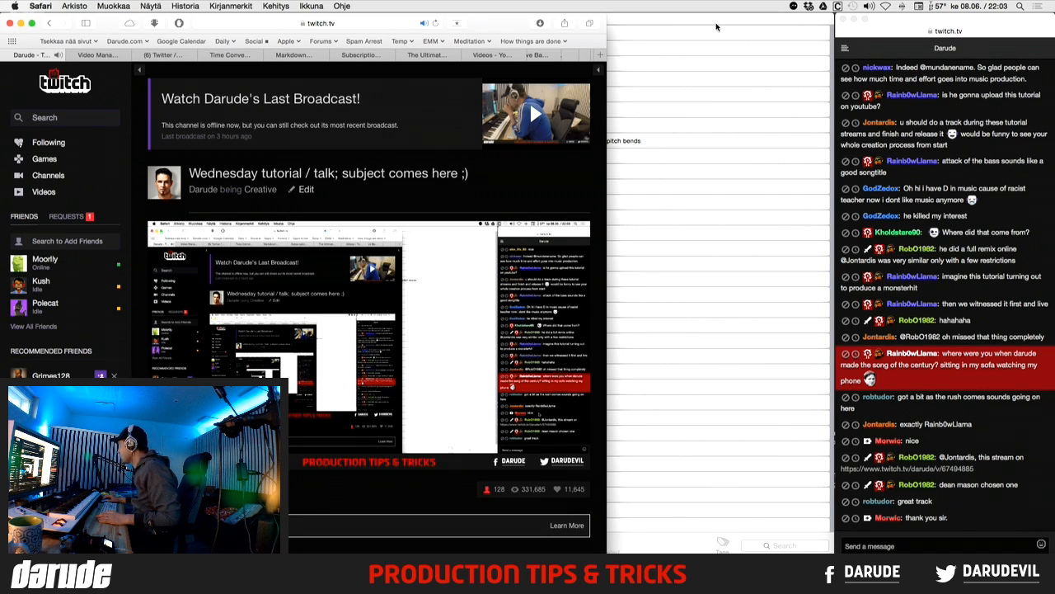
click(906, 189)
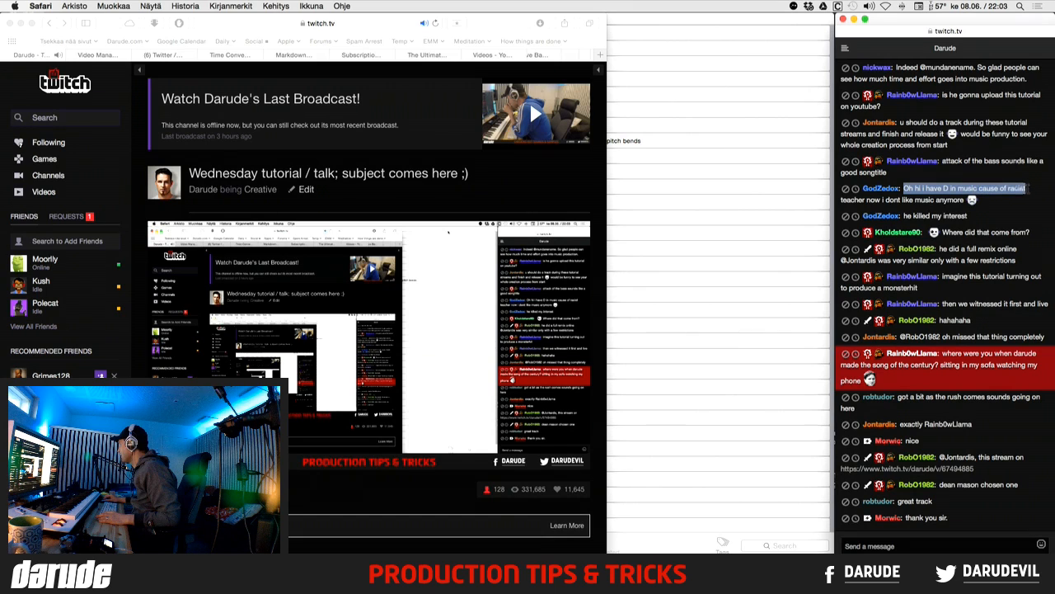
drag(1031, 192, 1032, 176)
click(1021, 172)
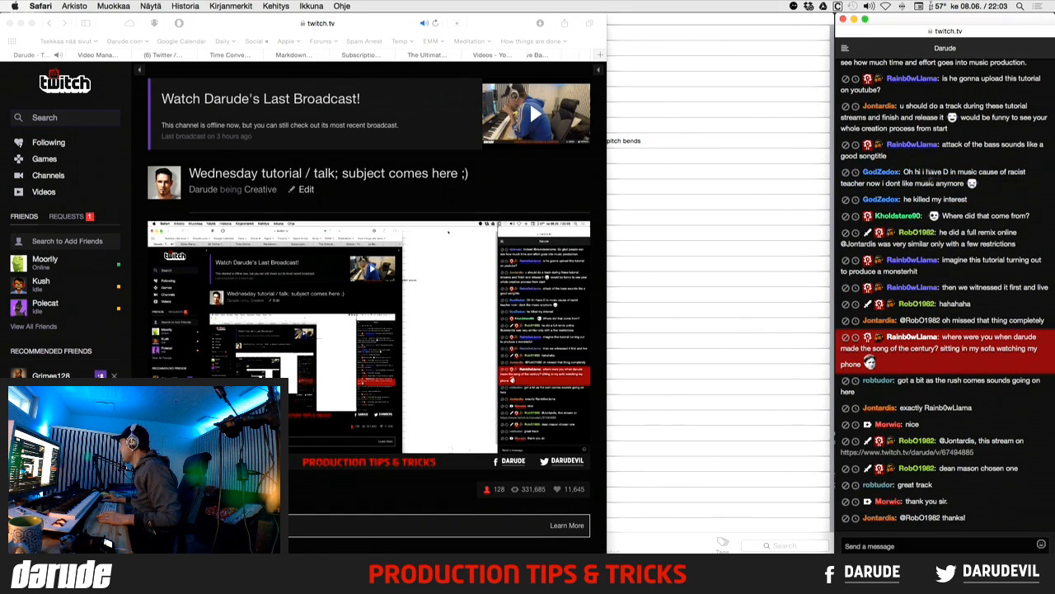
drag(905, 172, 952, 183)
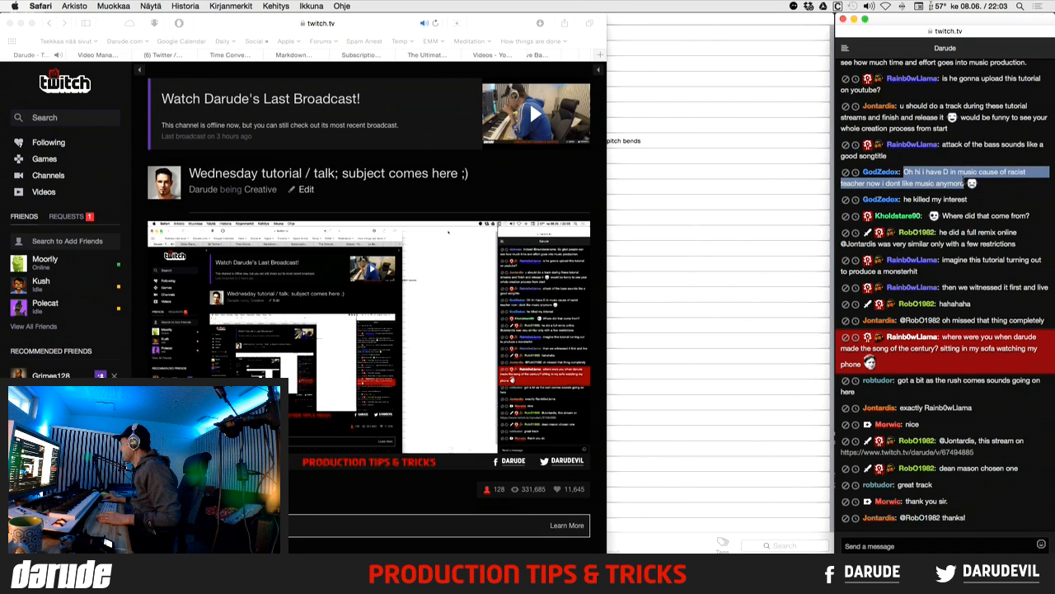
click(961, 183)
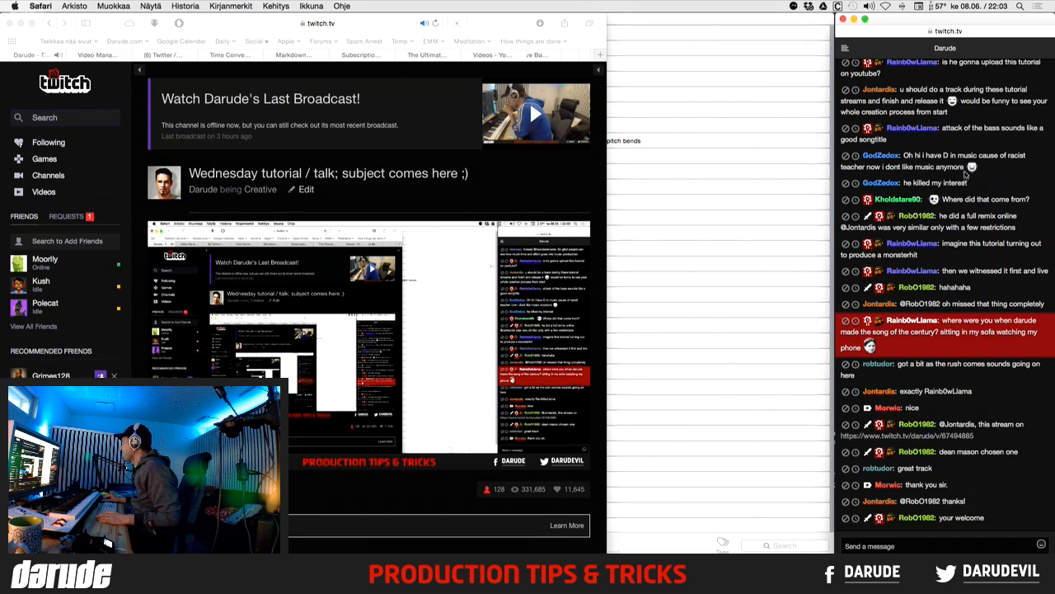
mouse_move(963, 166)
mouse_down()
mouse_move(906, 156)
mouse_move(965, 166)
mouse_up()
click(905, 155)
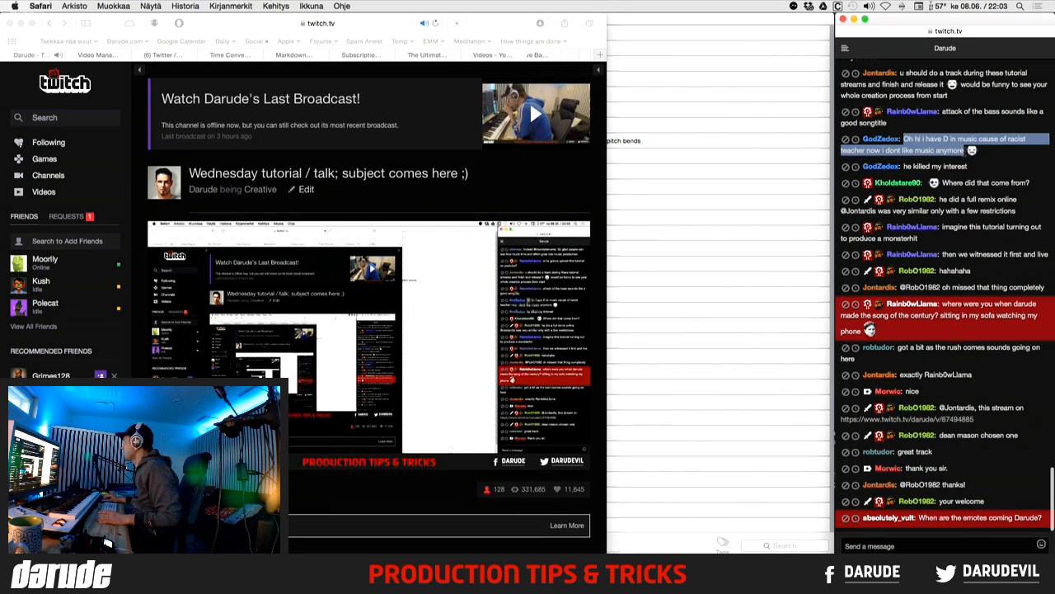
click(971, 150)
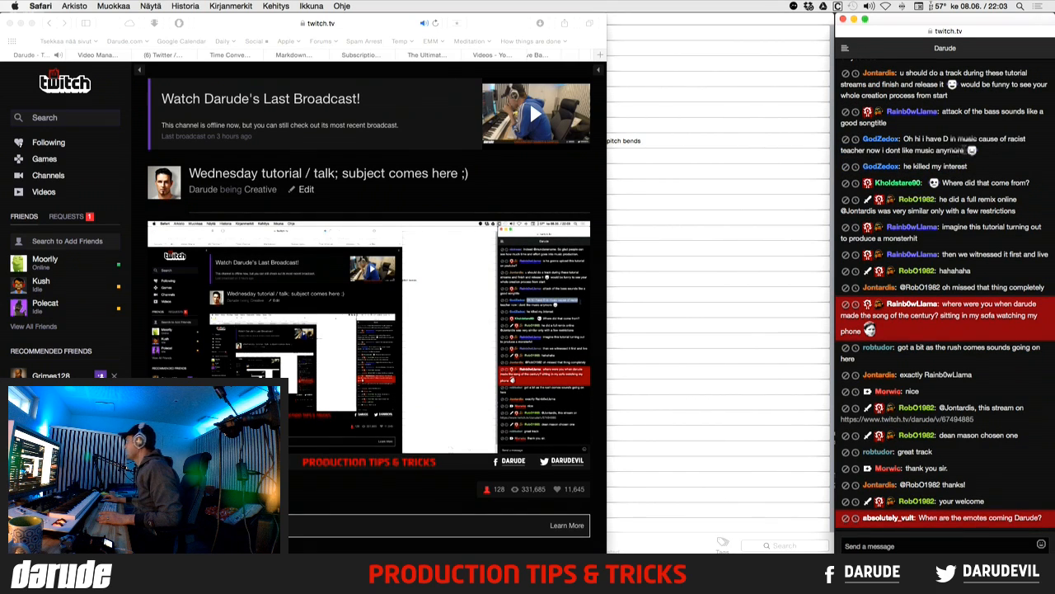
drag(971, 150, 904, 139)
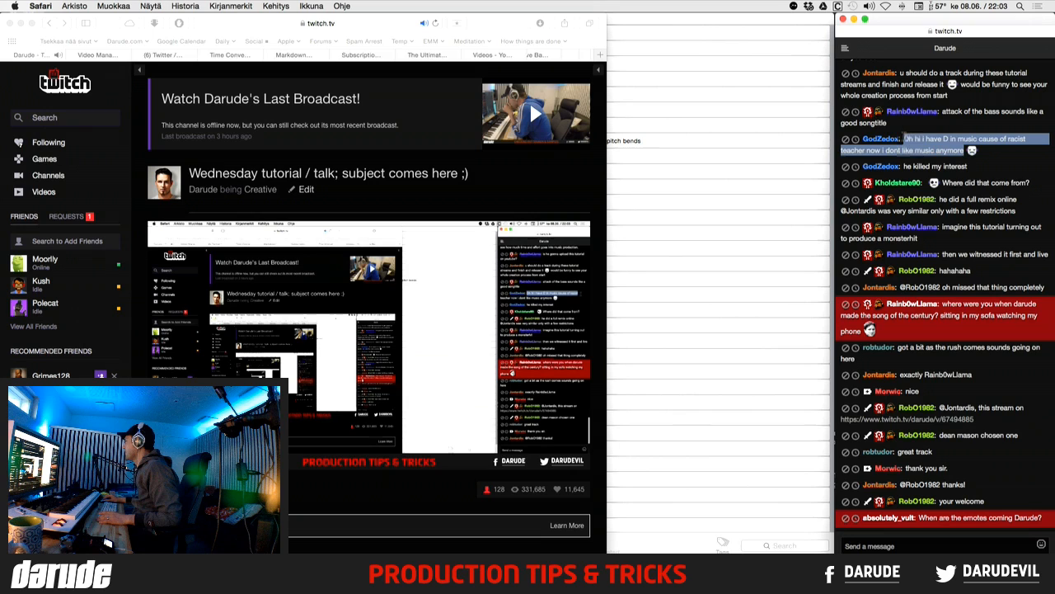
click(905, 139)
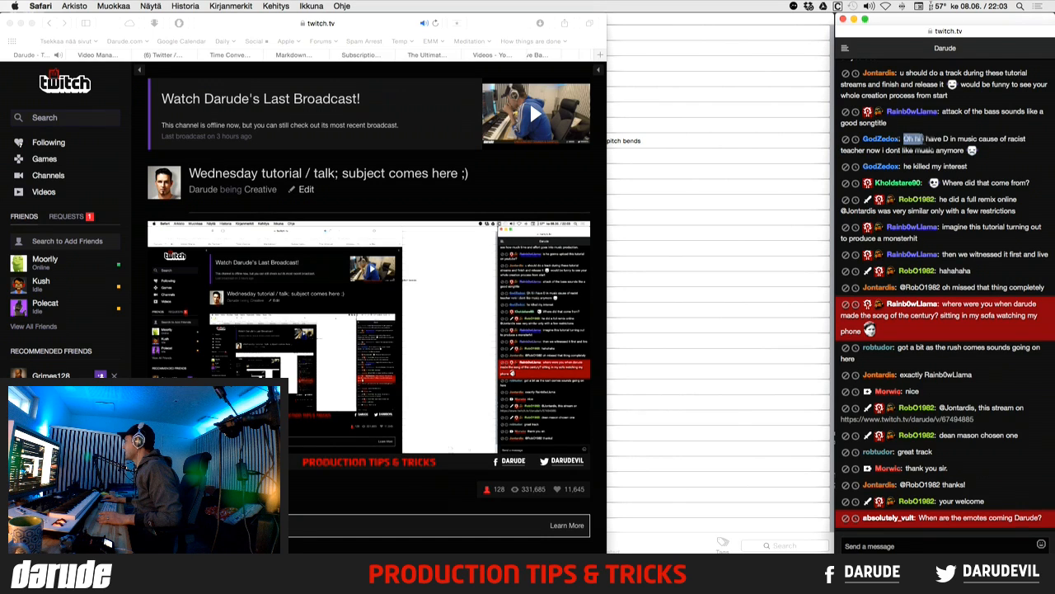
drag(948, 139, 915, 144)
click(963, 150)
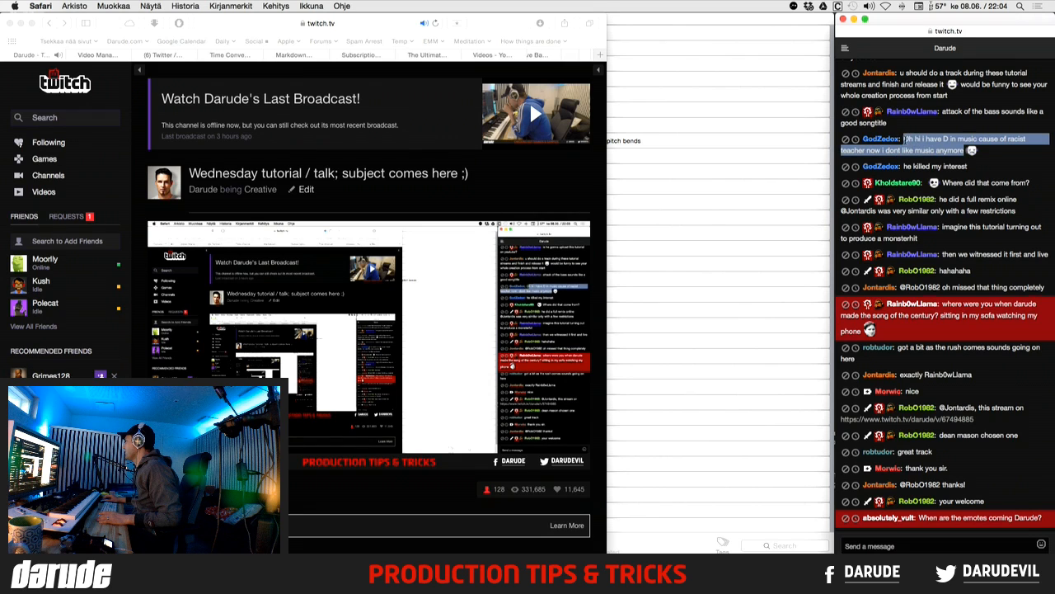
click(905, 138)
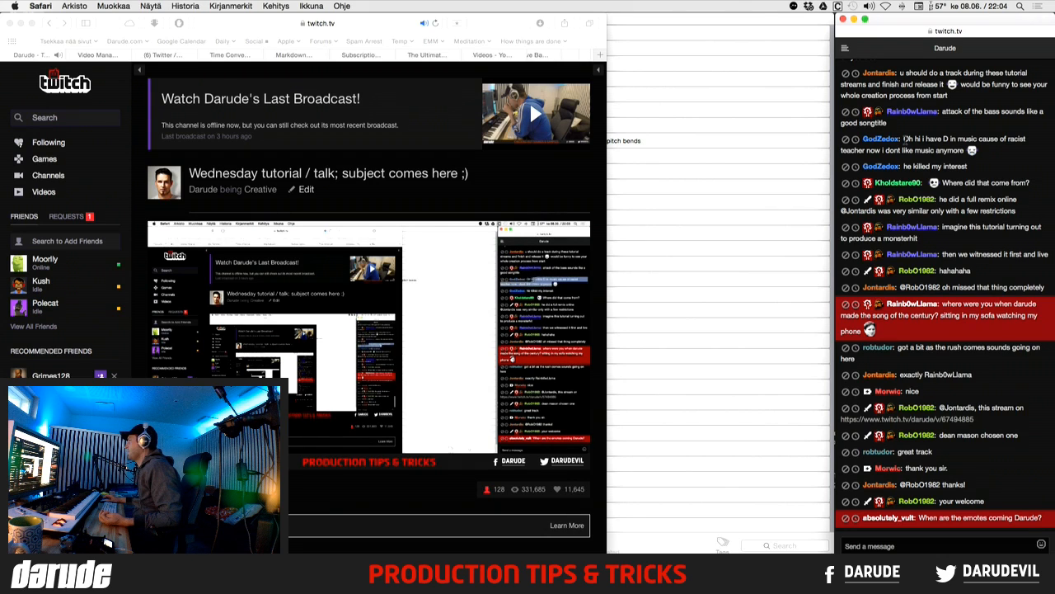
- Look back through the earlier chat messages for viewer questions and return to the newest ones
click(498, 24)
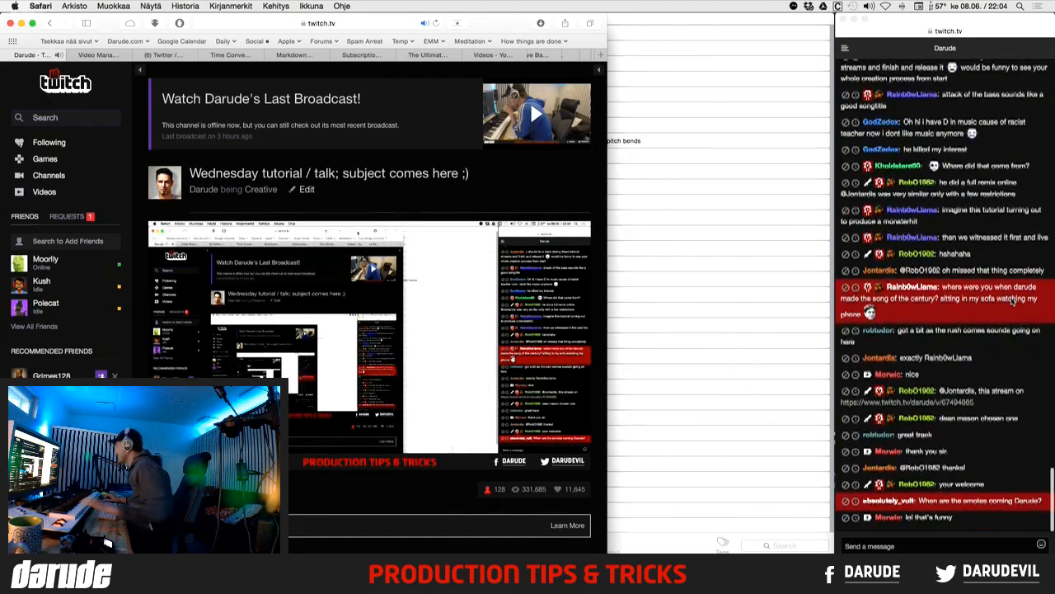
scroll(1012, 302, up, 5)
scroll(1012, 301, up, 5)
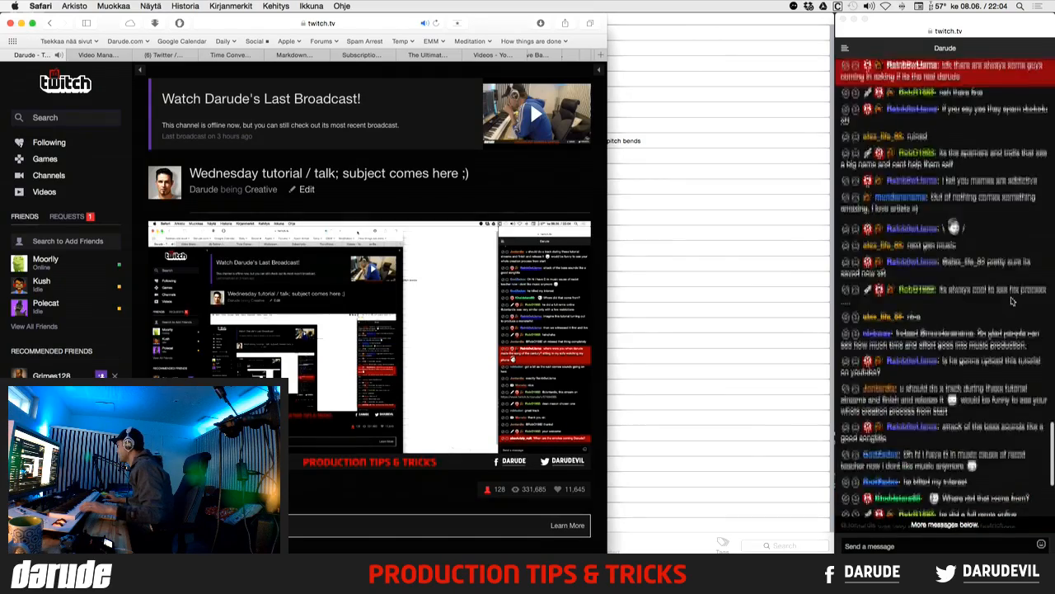
scroll(1012, 302, up, 5)
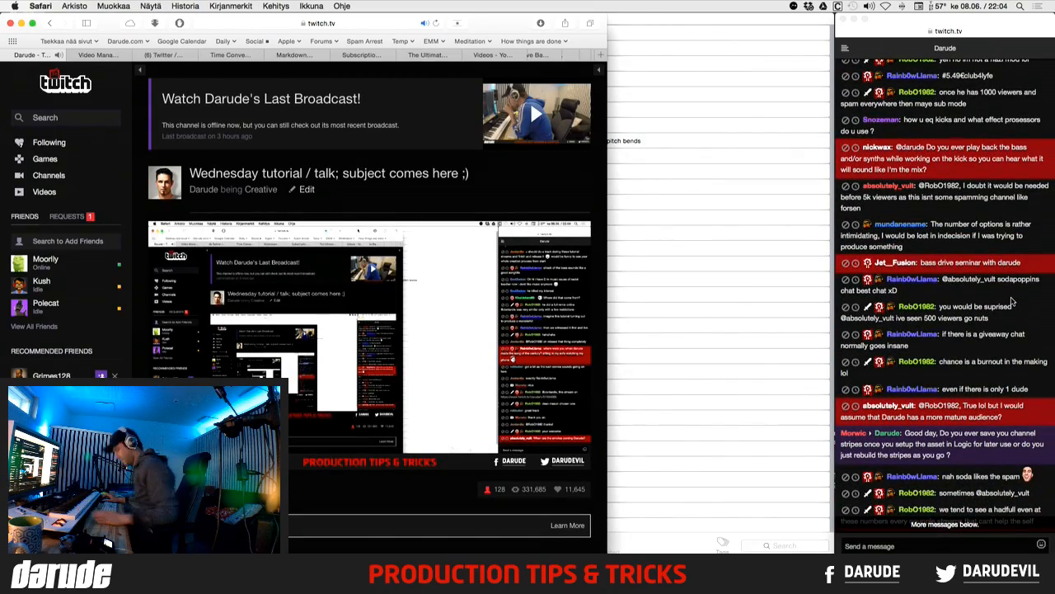
scroll(1012, 301, down, 10)
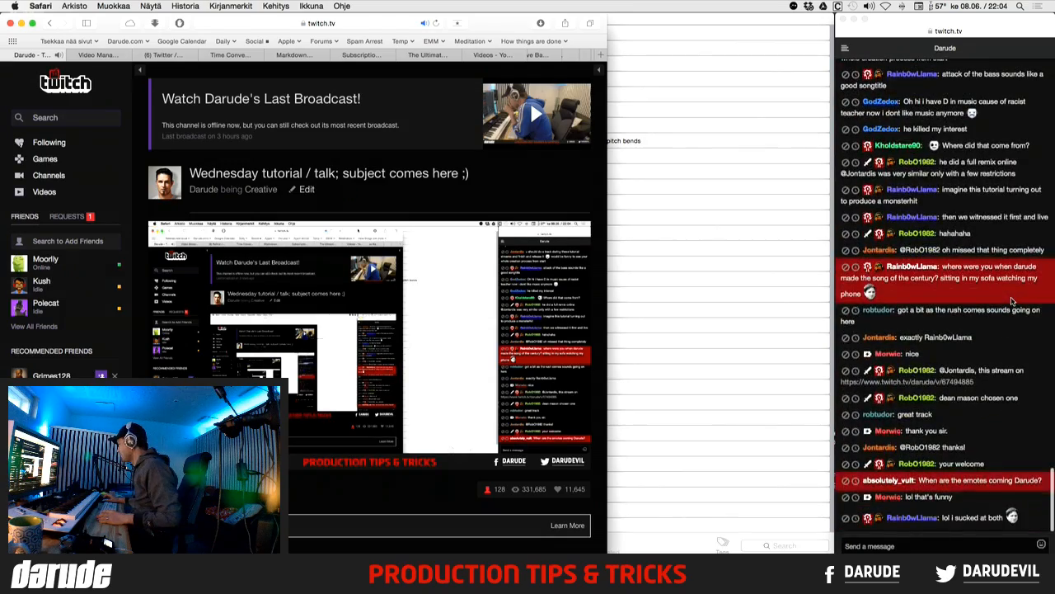
- Switch back to Logic Pro X, add the PAD - Darude Sandstorm track to the soloed tracks and start the loop
key(super+Tab)
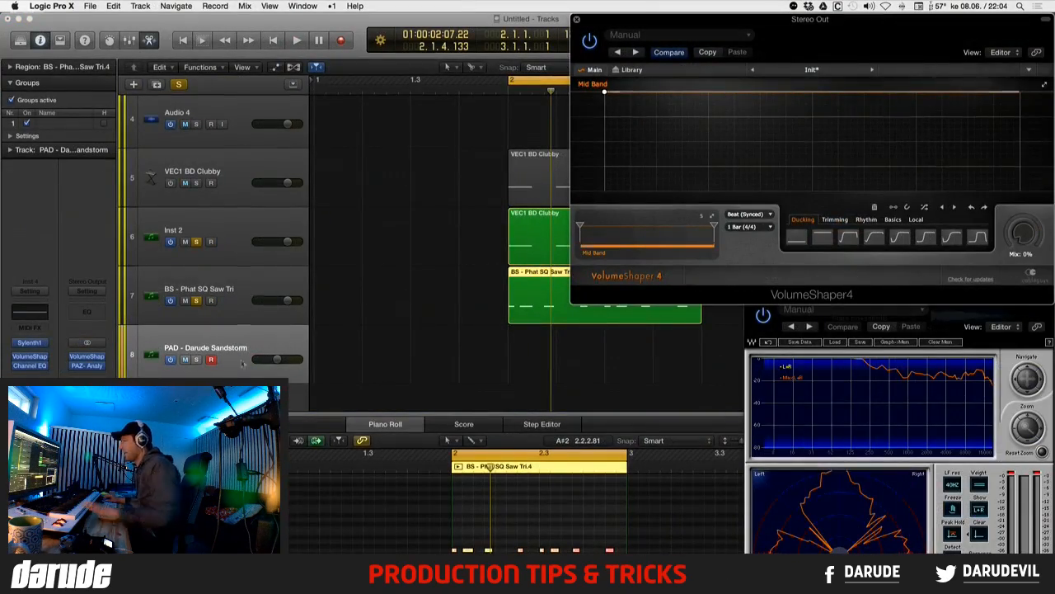
click(196, 361)
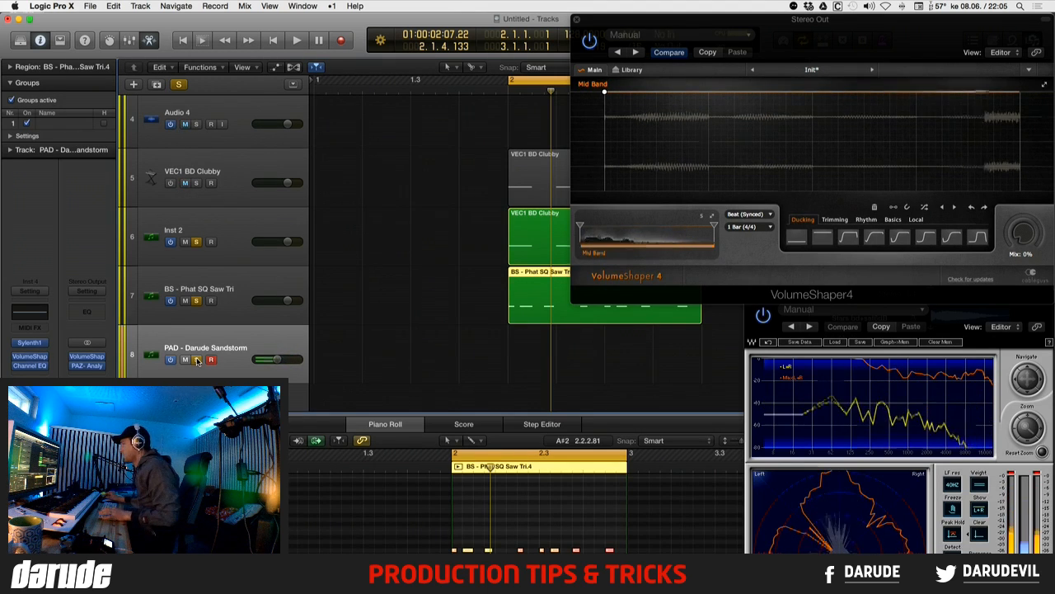
key(space)
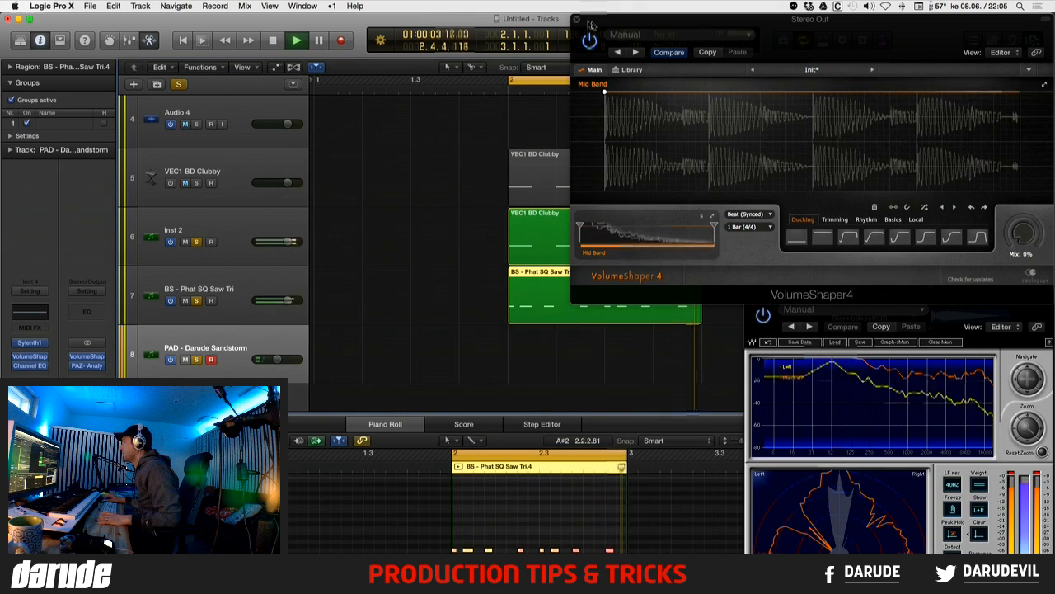
- Close the Stereo Out VolumeShaper window and fit all eight tracks and their regions in the Tracks area
click(577, 19)
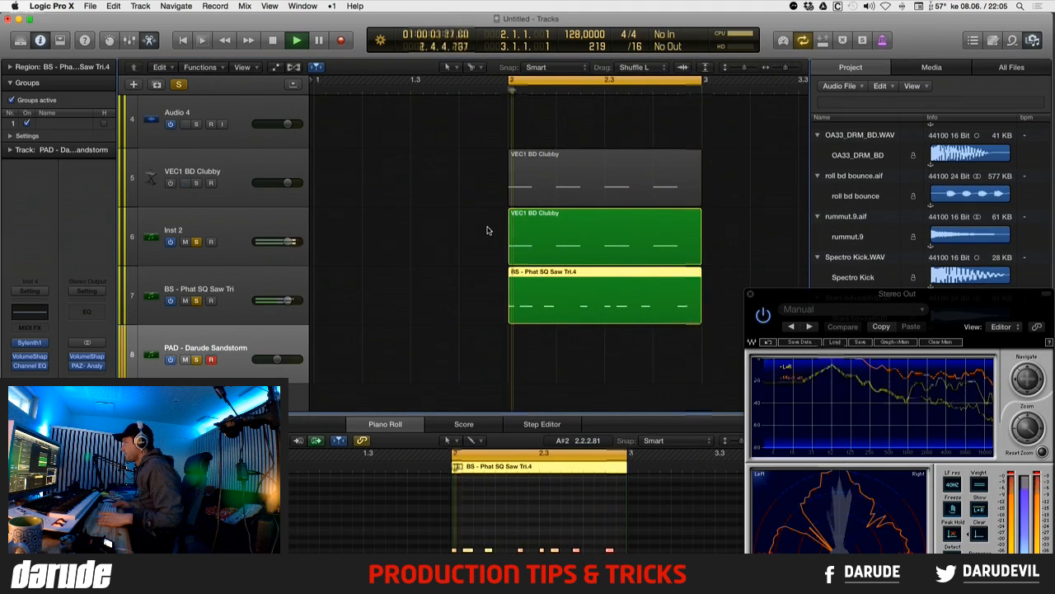
key(z)
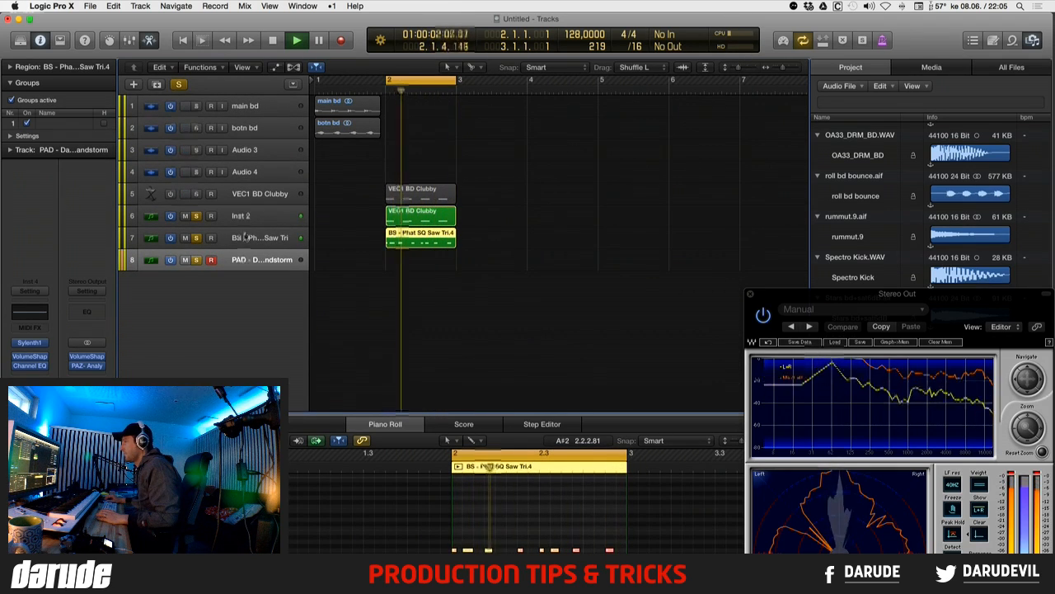
- Open Kick 2 on the Inst 2 track and shorten the kick's length to 498 ms
click(261, 215)
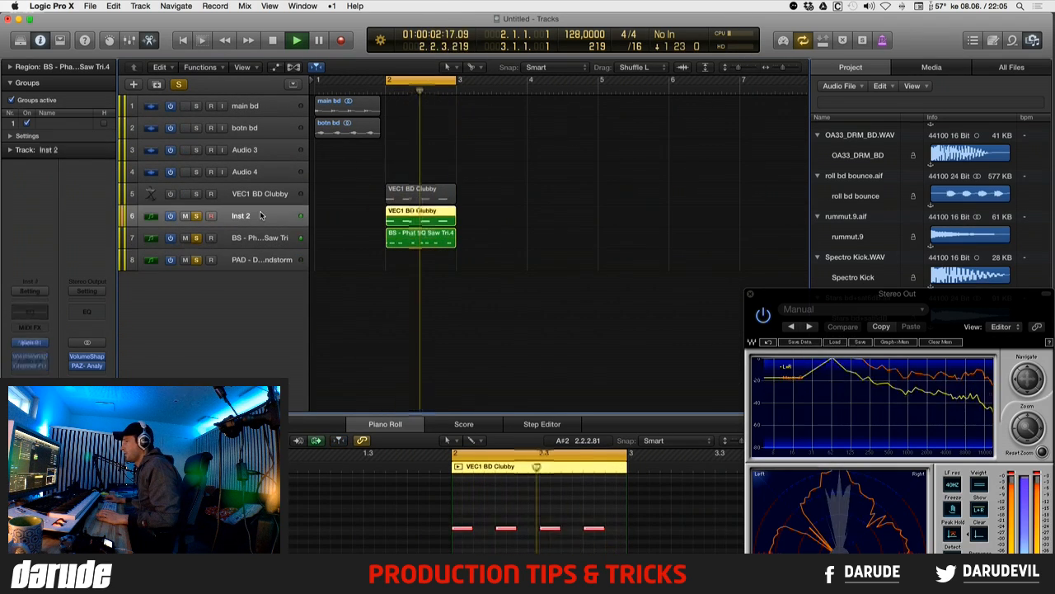
click(33, 342)
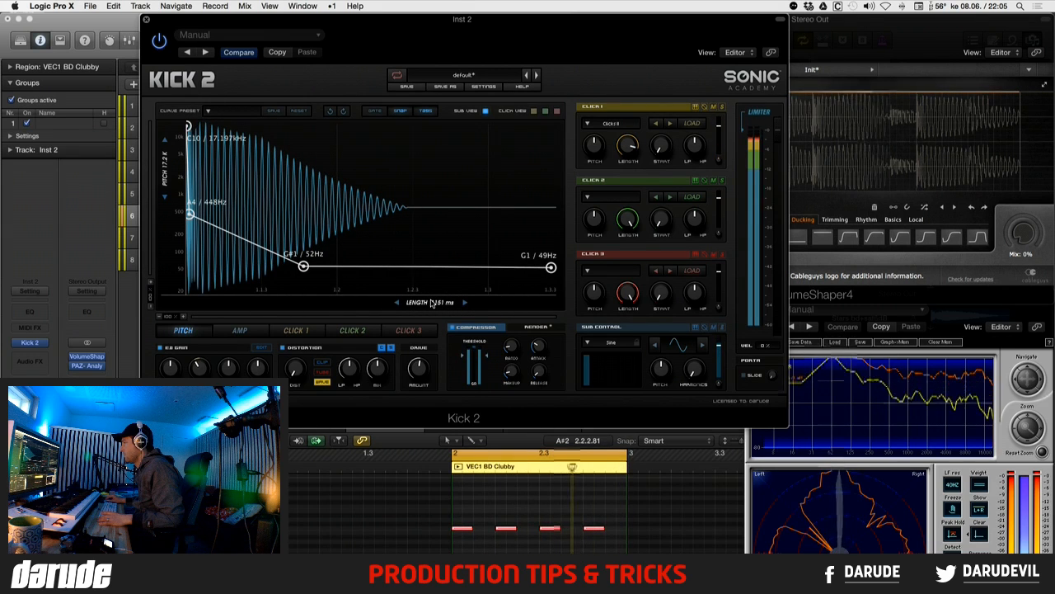
drag(431, 303, 374, 304)
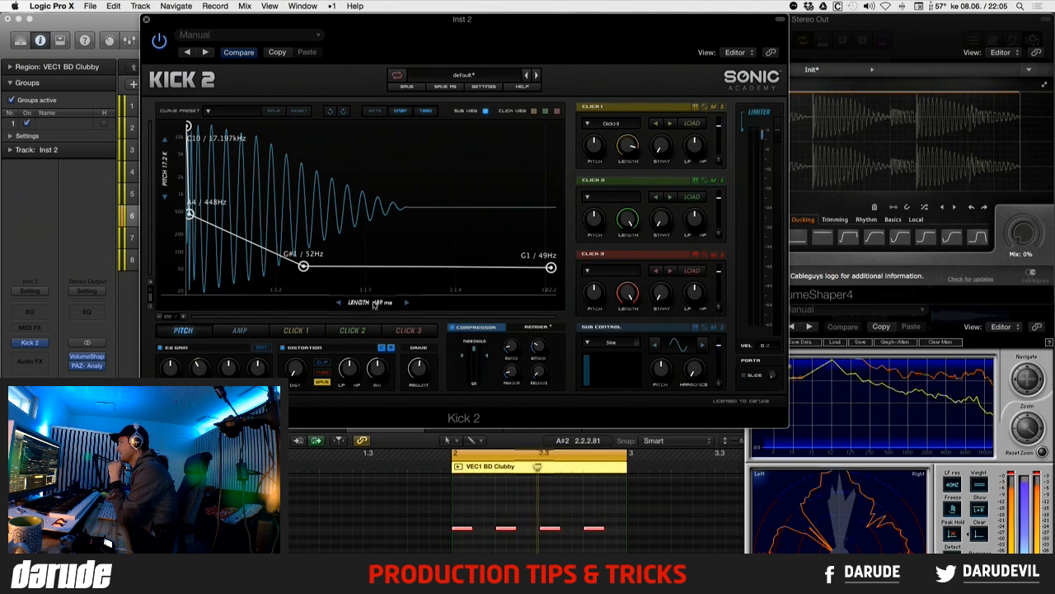
drag(373, 305, 375, 304)
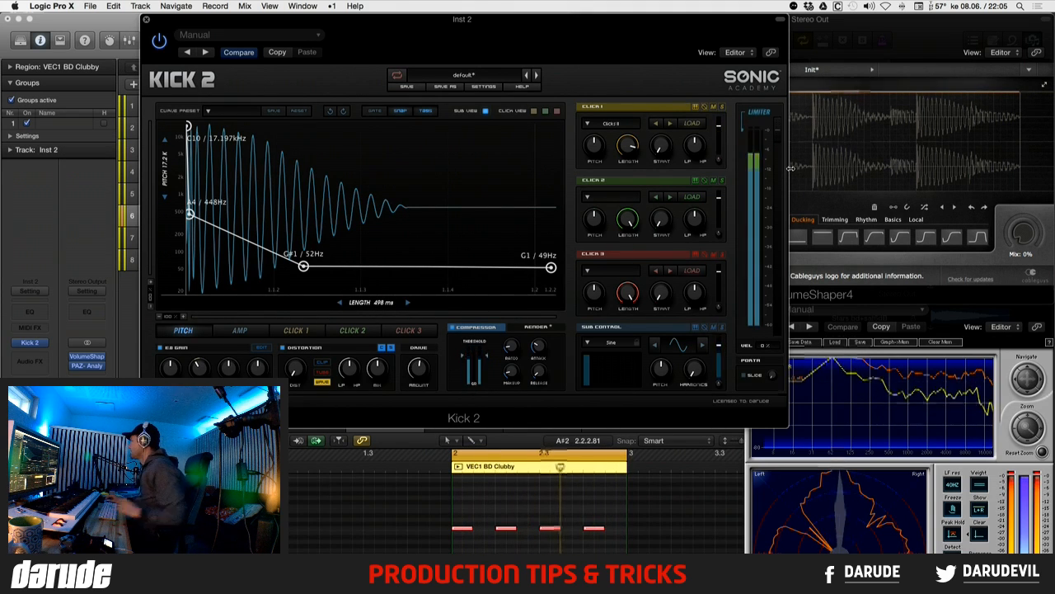
- Bring the Stereo Out VolumeShaper window to the front and rename the Inst 2 track KICK
click(881, 23)
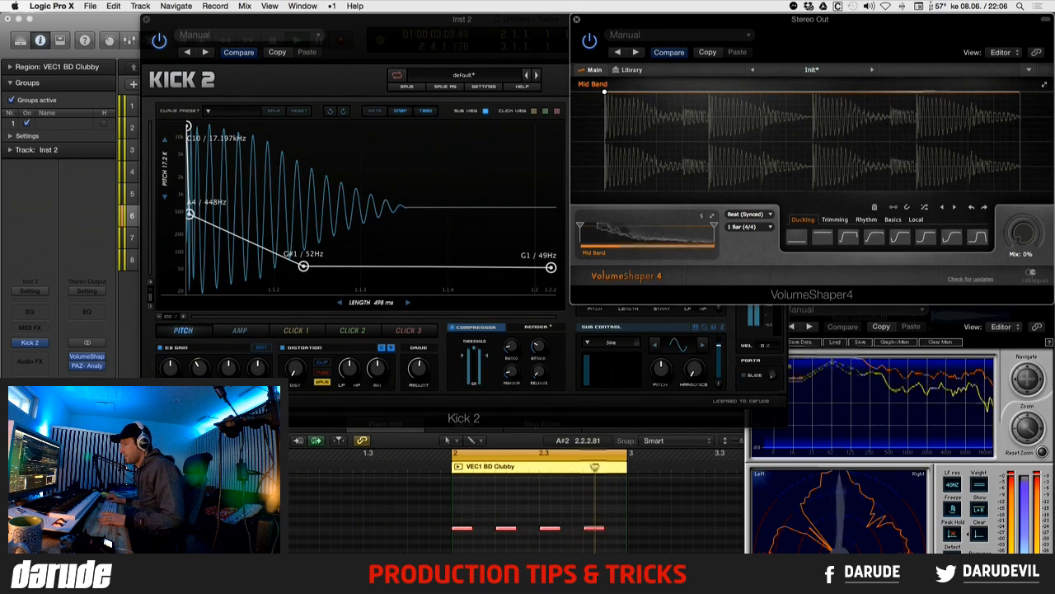
click(38, 565)
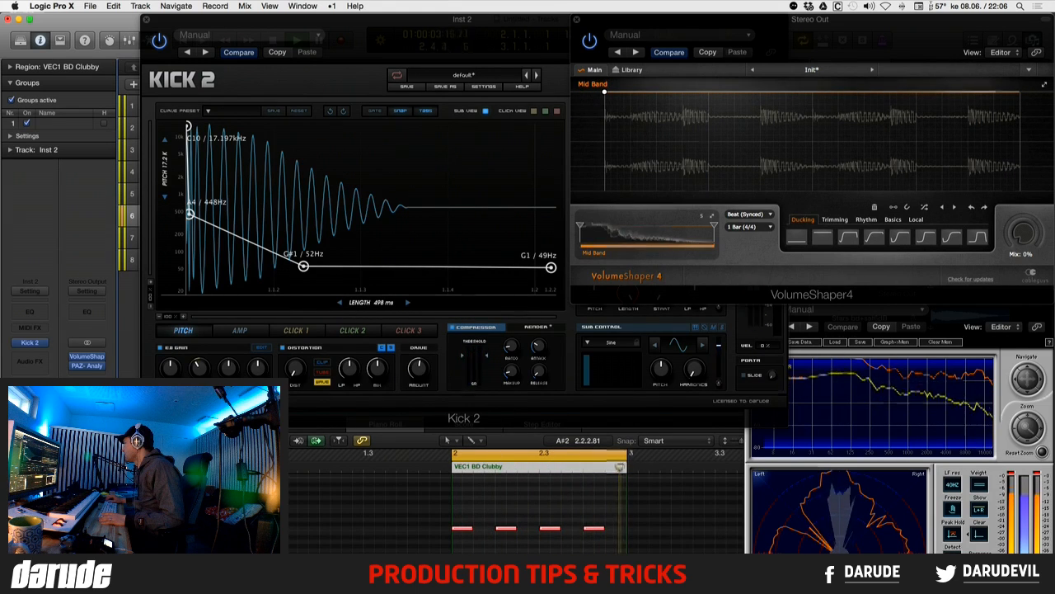
key(s)
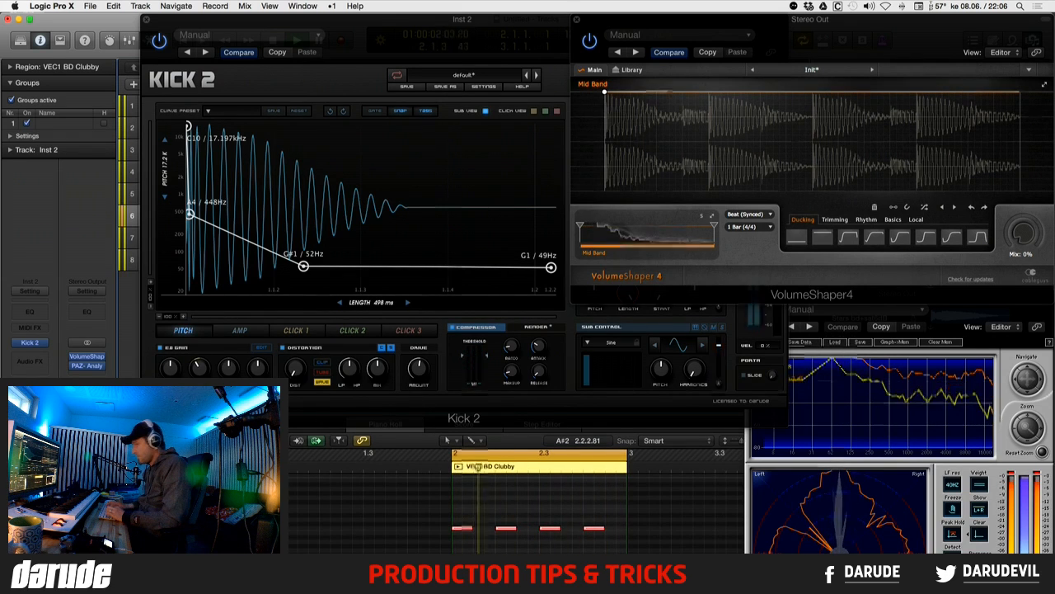
text(KICK)
key(Return)
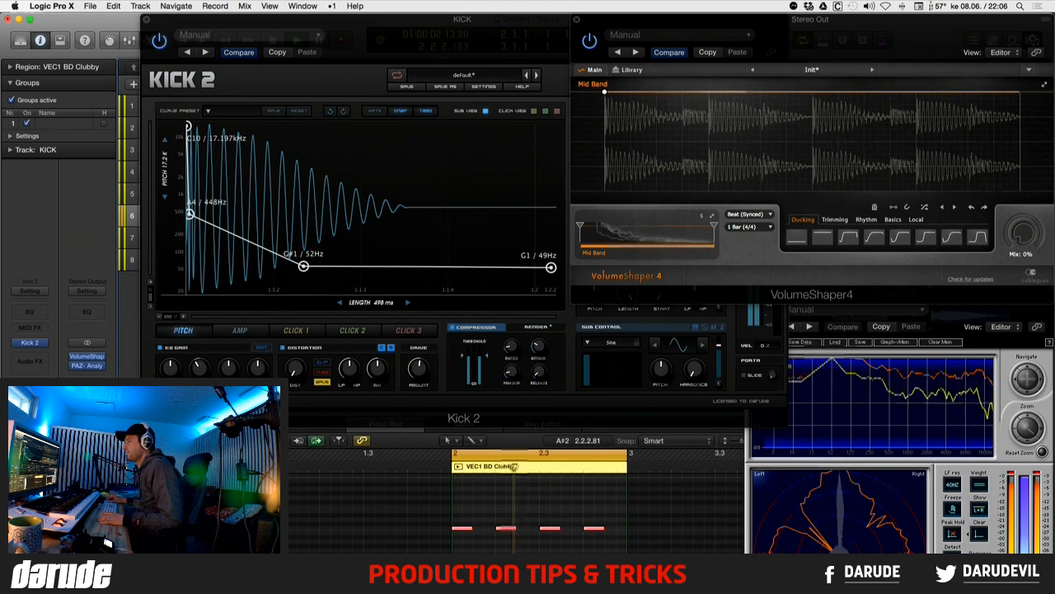
- Close the Kick 2 window, show the mixer and lower the kick channel to -6.0 dB and the bass channel to -4.0 dB
click(146, 18)
key(x)
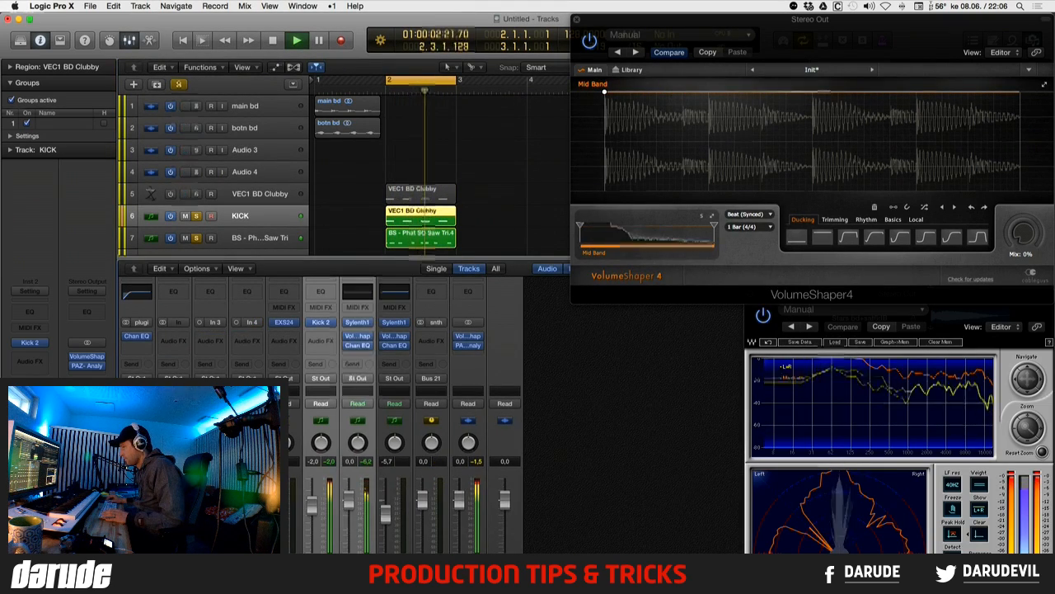
click(342, 516)
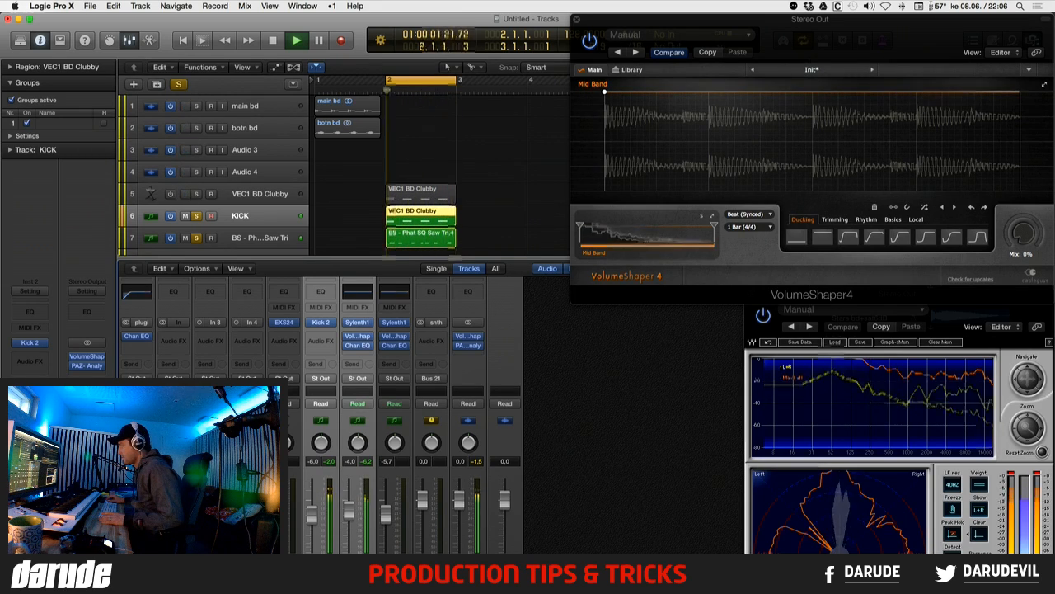
- Select the PAD track, extend the cycle range to bar 4, loop the KICK region to fill it and copy the bass region to bar 3
key(Down)
key(Down)
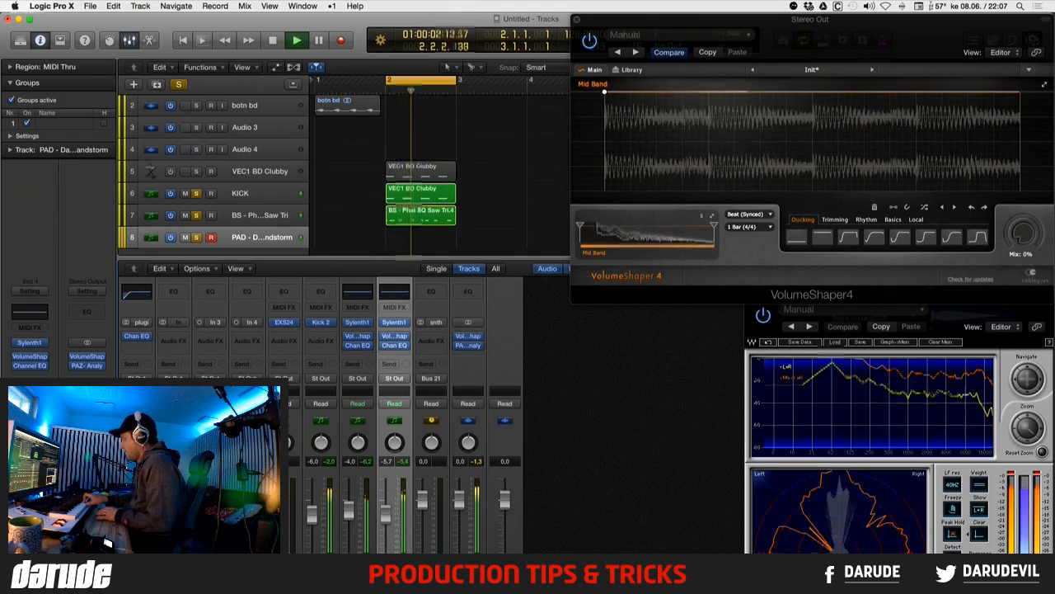
scroll(403, 415, up, 1)
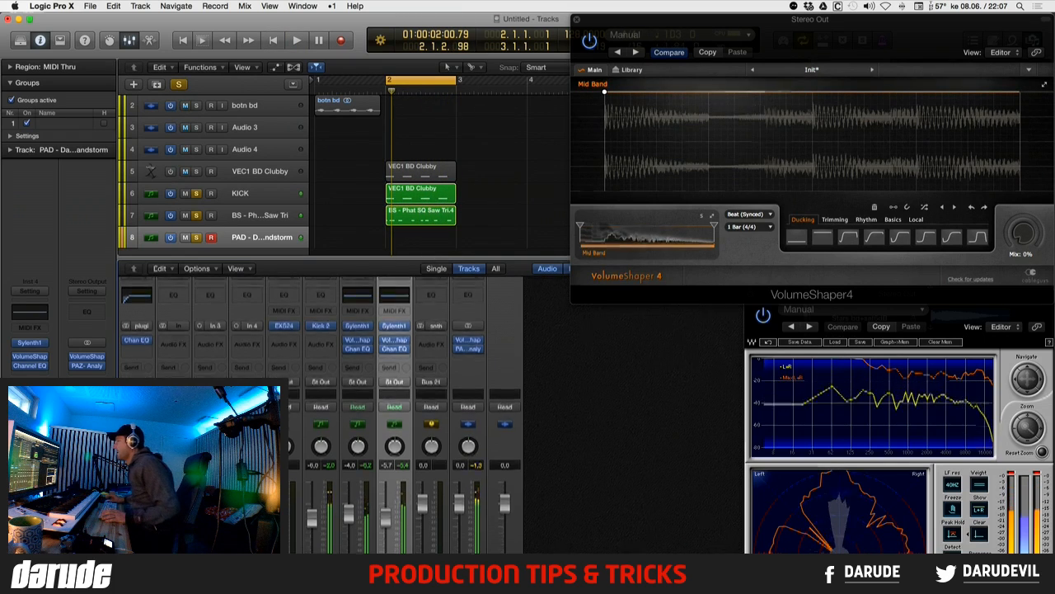
drag(456, 81, 528, 81)
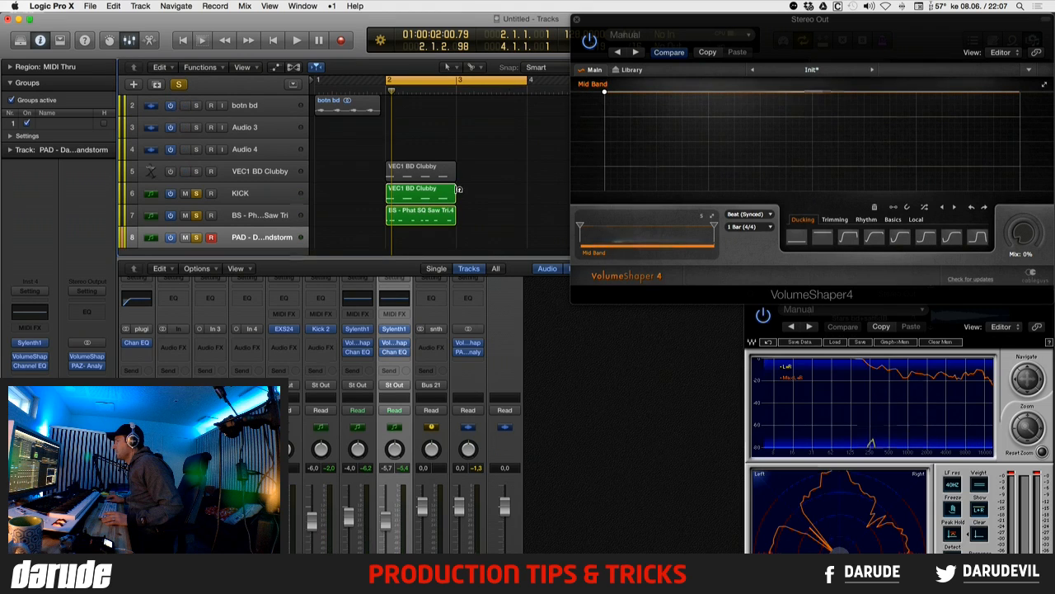
drag(458, 188, 523, 190)
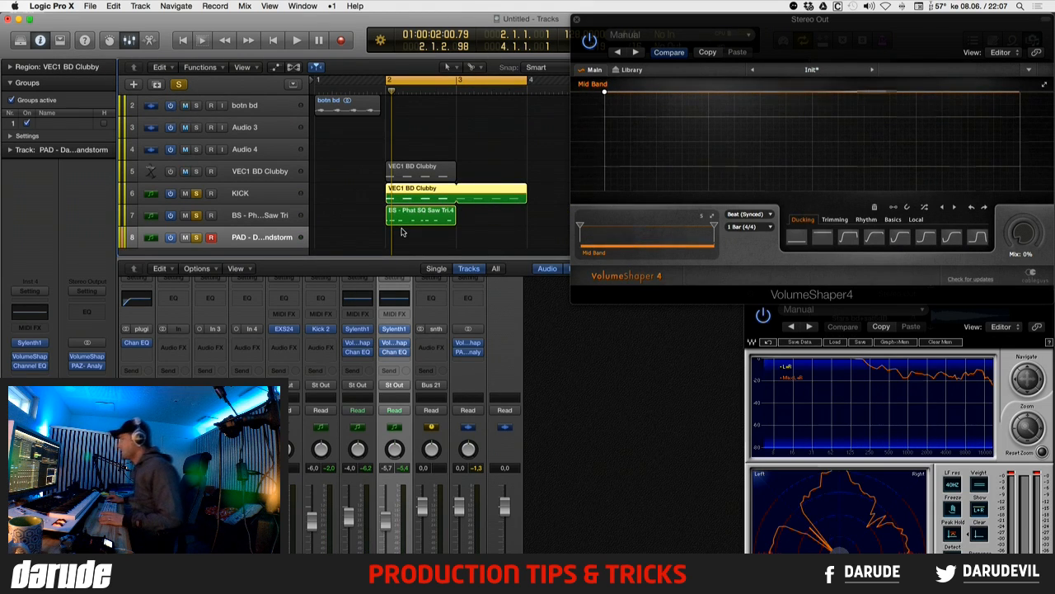
drag(454, 216, 497, 213)
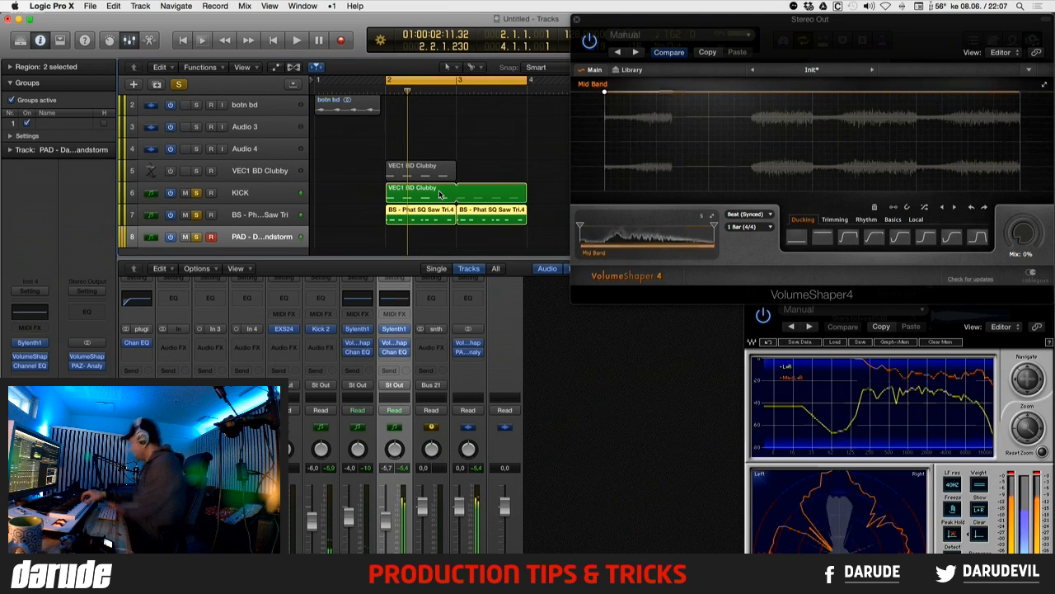
- Record a two-bar chord part on the PAD - Darude Sandstorm track and display the whole region in the Piano Roll
key(r)
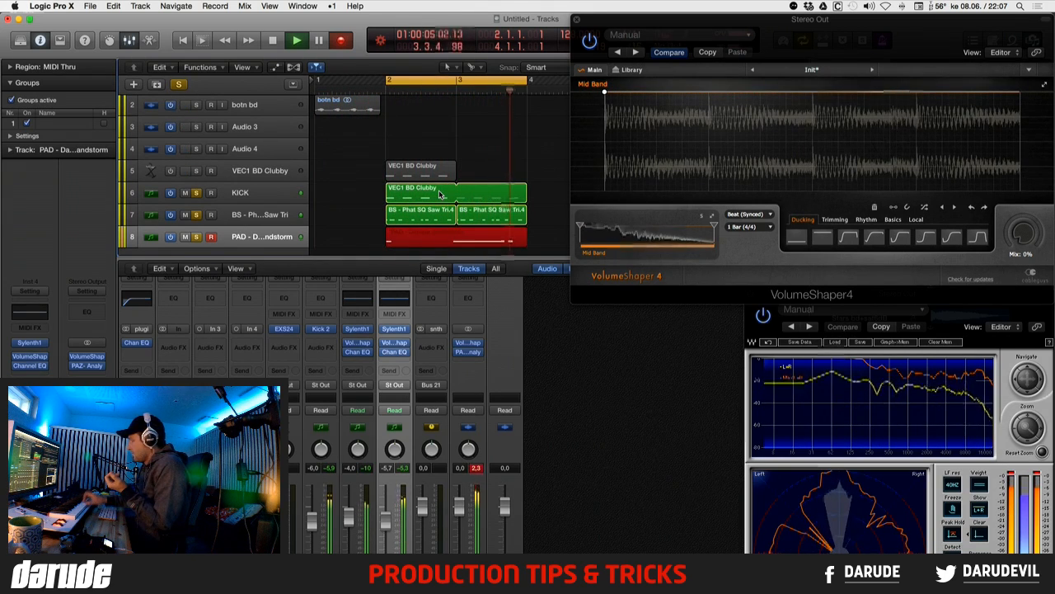
key(space)
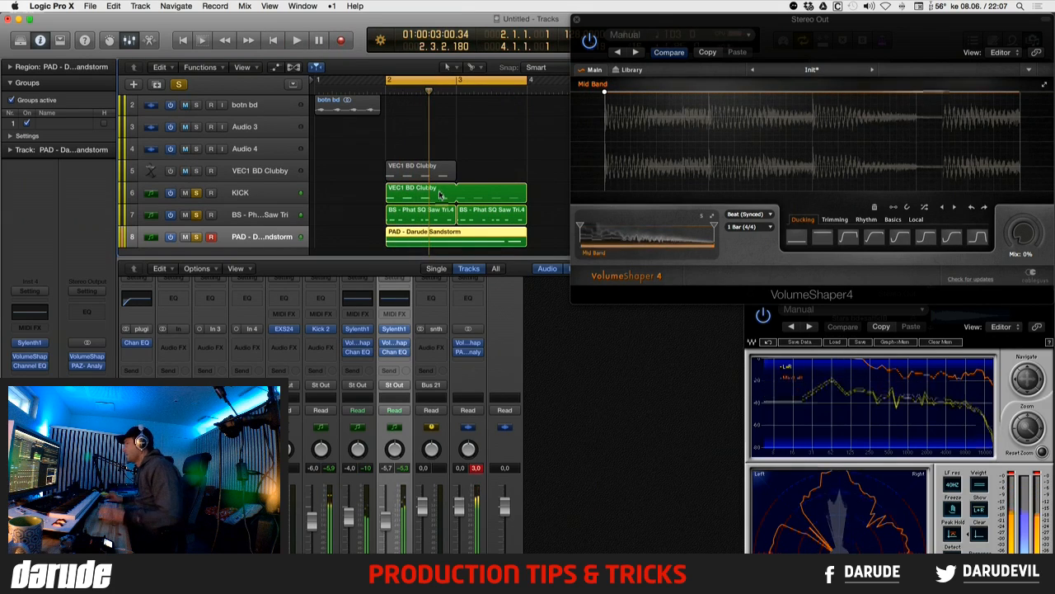
key(p)
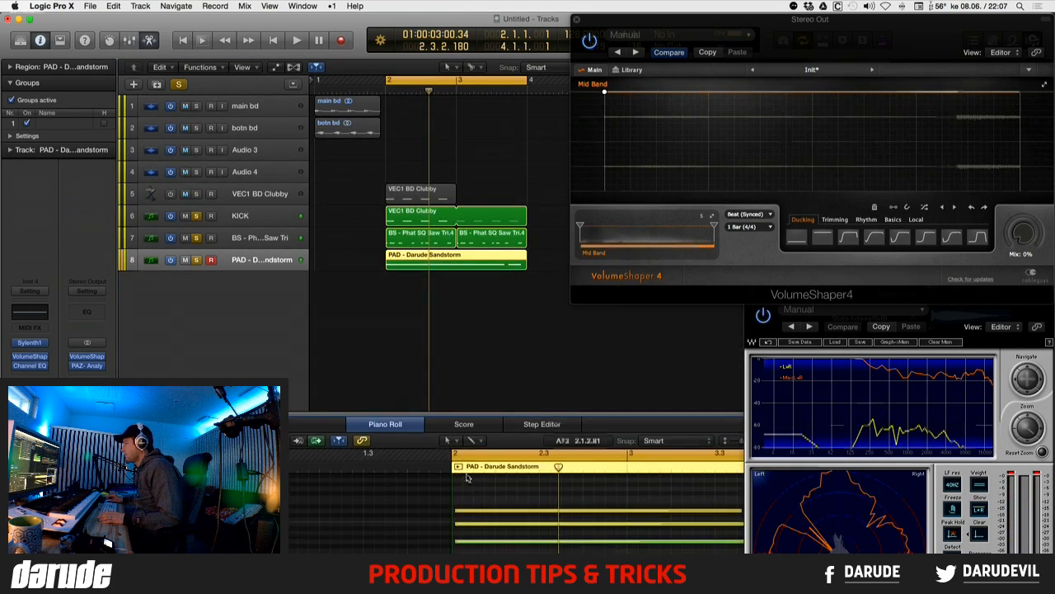
scroll(495, 503, right, 3)
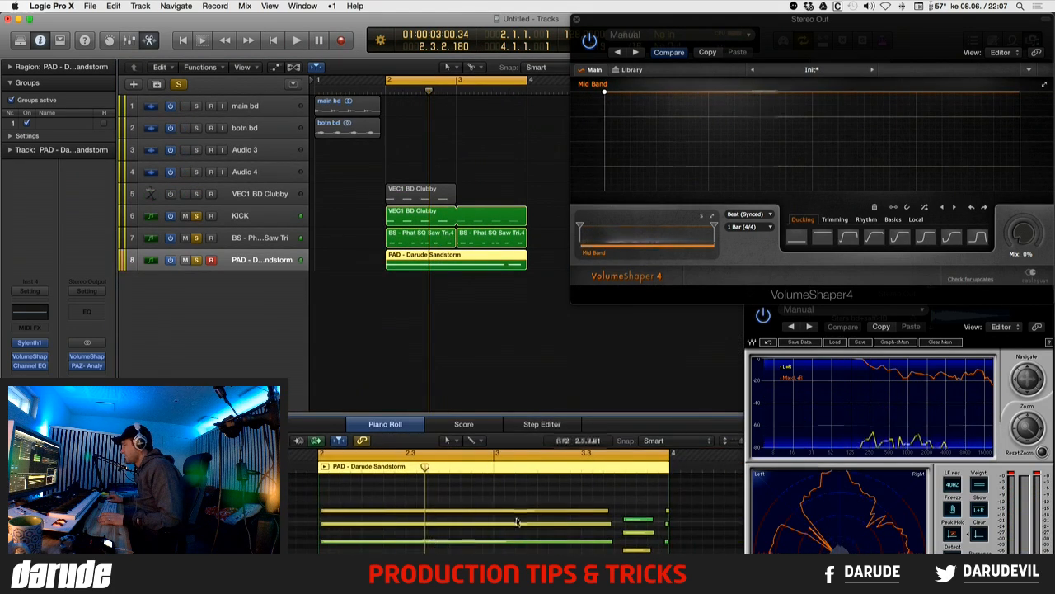
- Delete the stray notes at the end of the PAD region and align the remaining chord notes to the grid
click(592, 526)
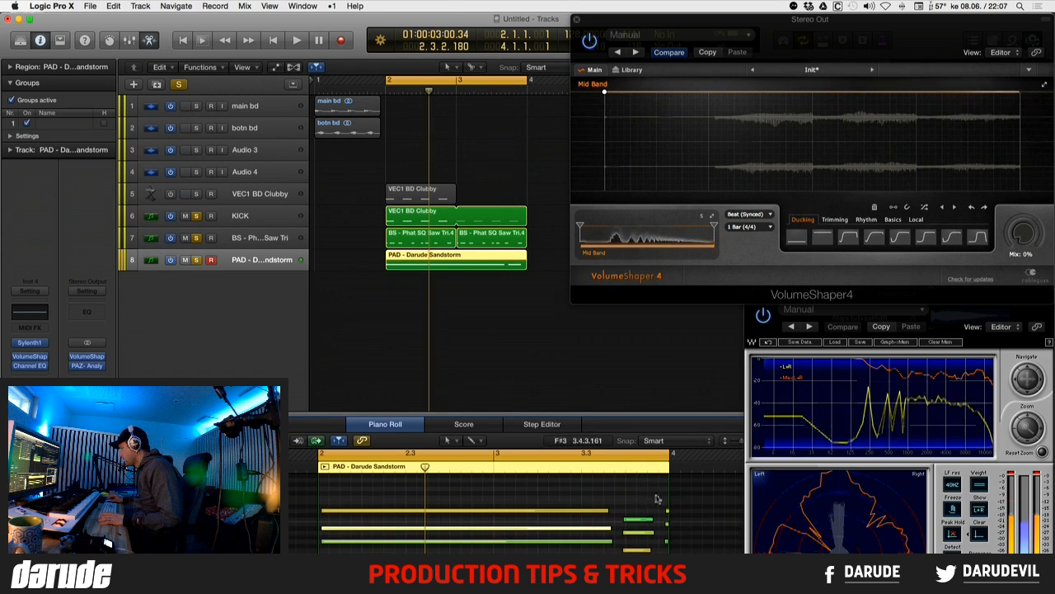
drag(662, 498, 668, 551)
drag(662, 504, 567, 554)
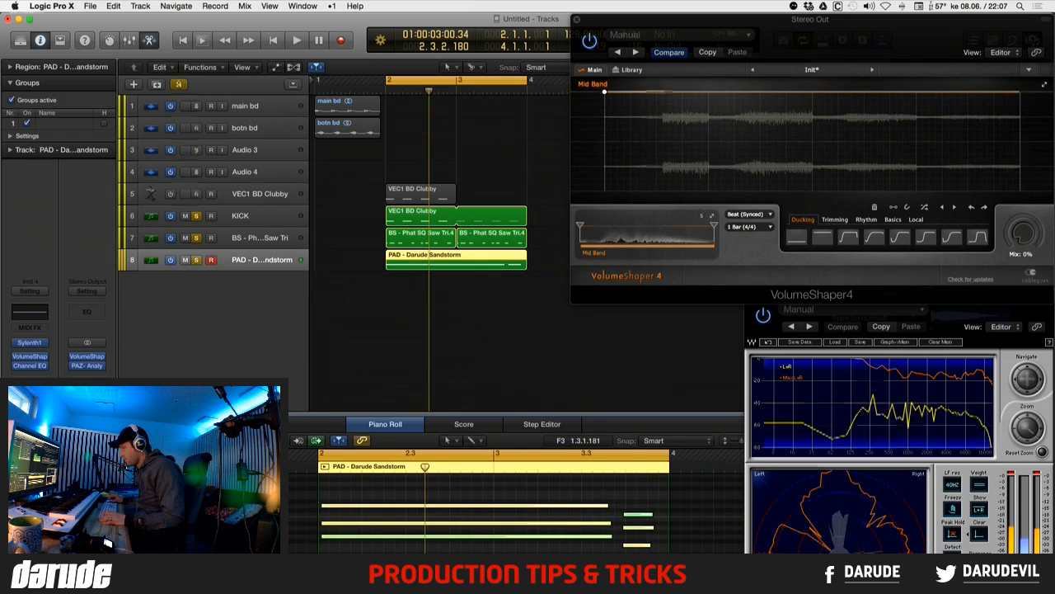
click(624, 497)
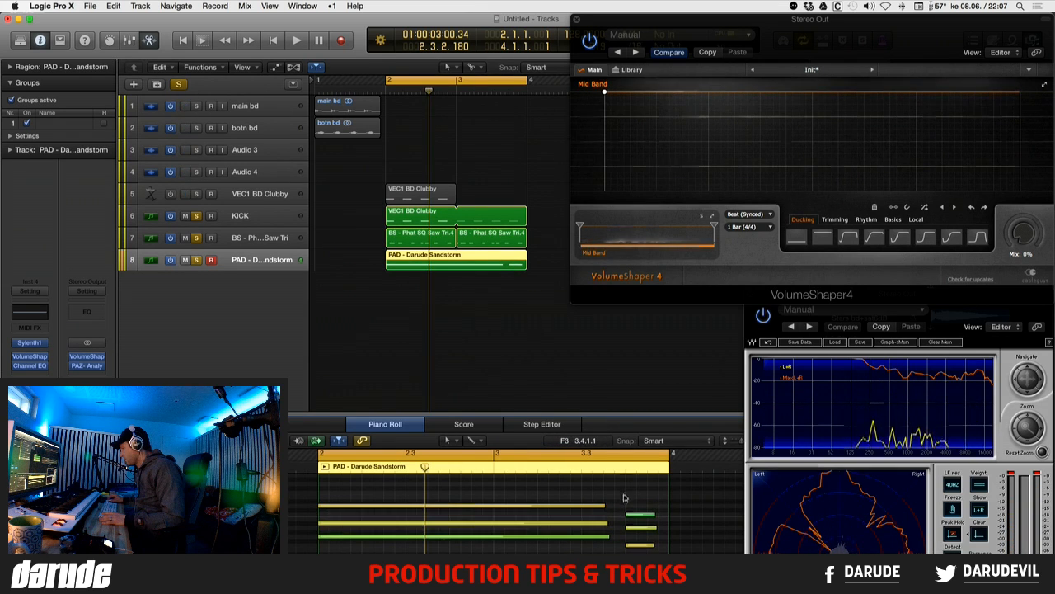
- Lengthen the first PAD chord to meet the second, extend the second to the region's end and play the loop
drag(611, 501, 620, 534)
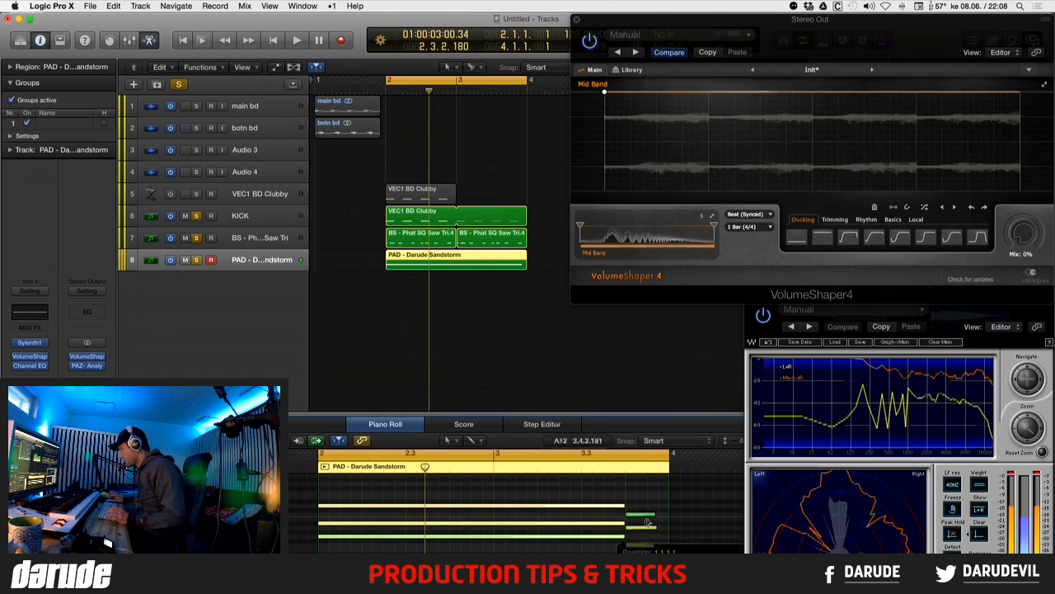
click(649, 518)
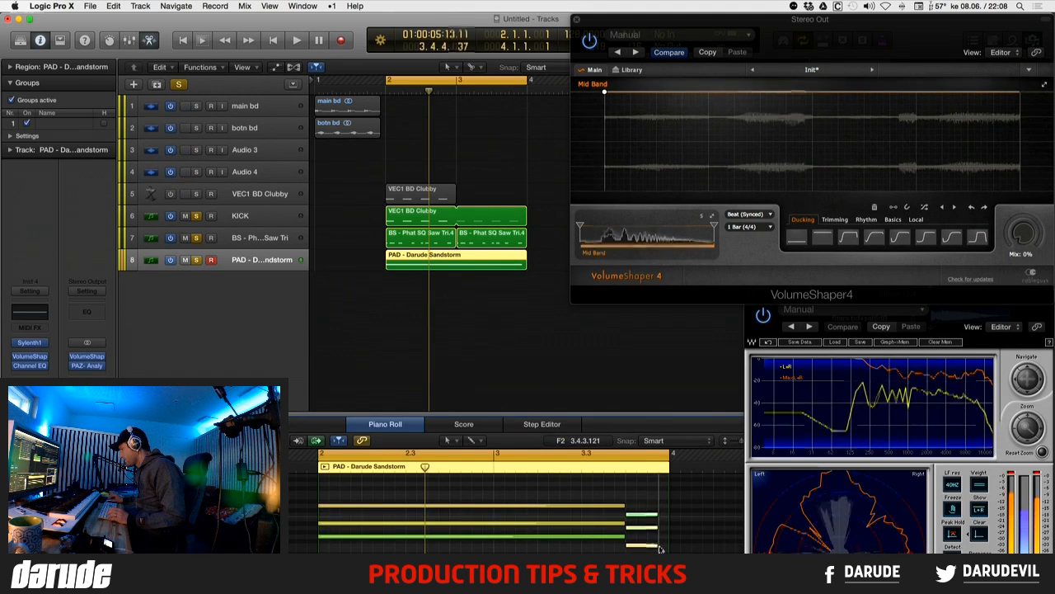
key(space)
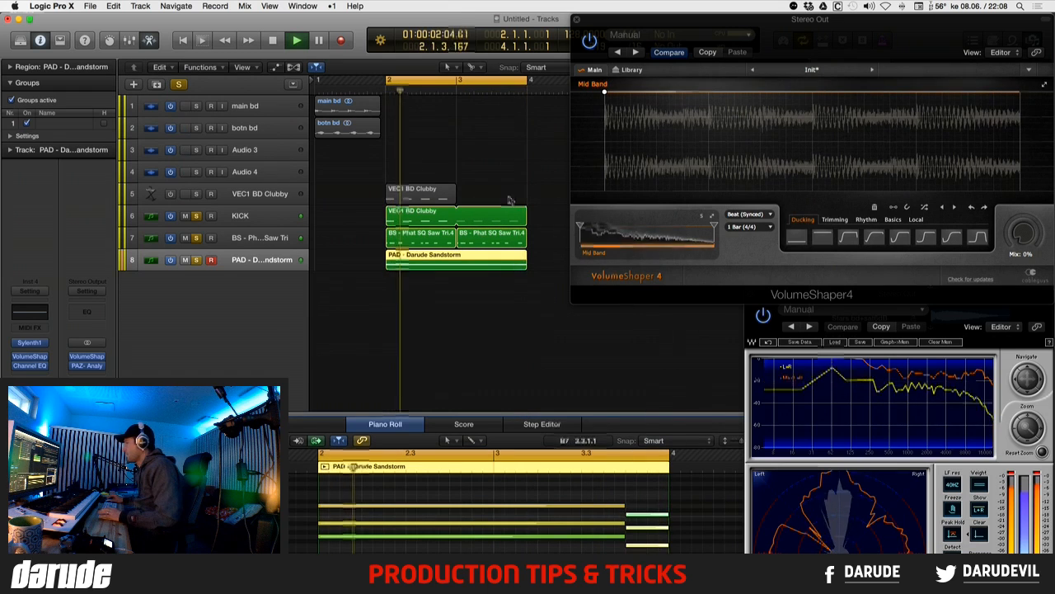
key(space)
click(453, 297)
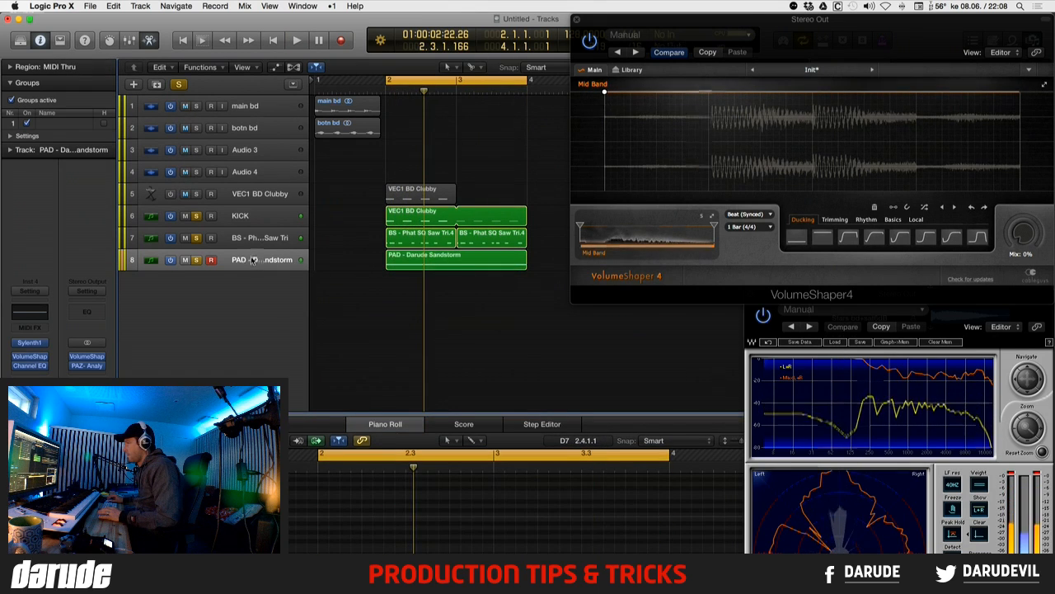
click(435, 256)
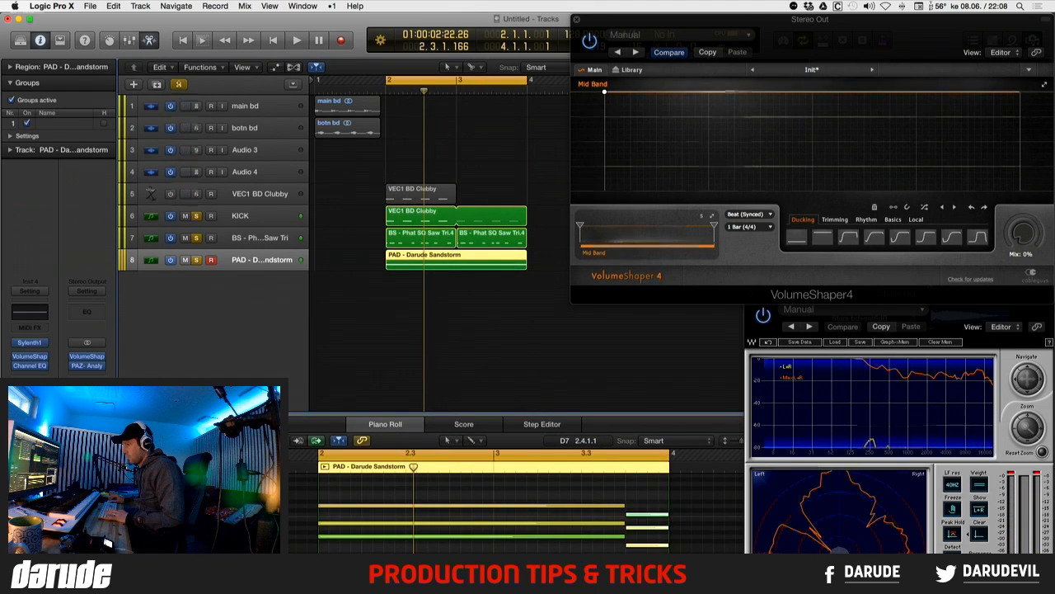
key(space)
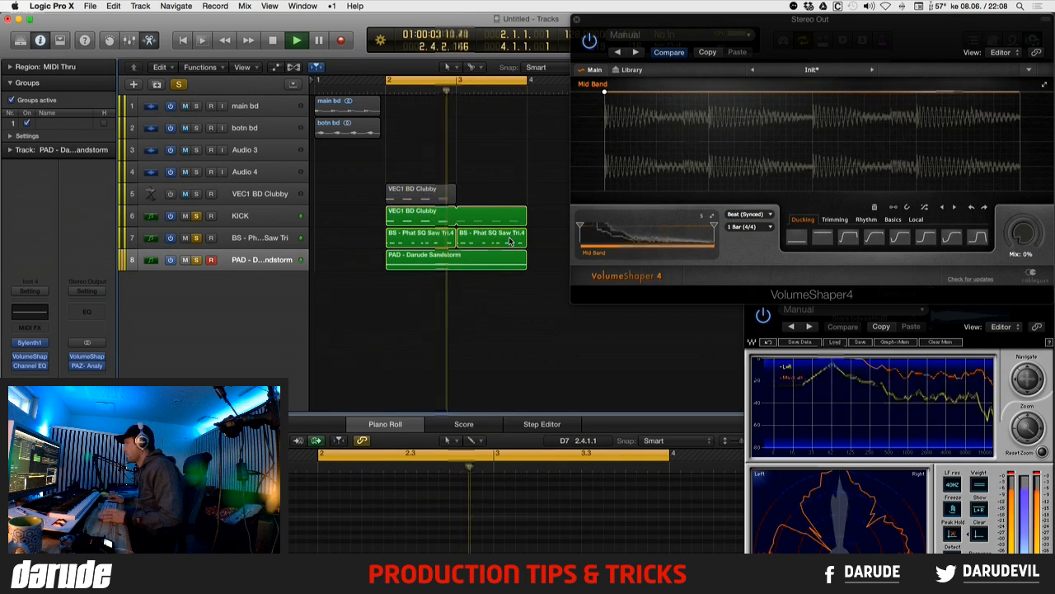
- Transpose the last two notes of the second bass region down and play the loop to check them
click(462, 233)
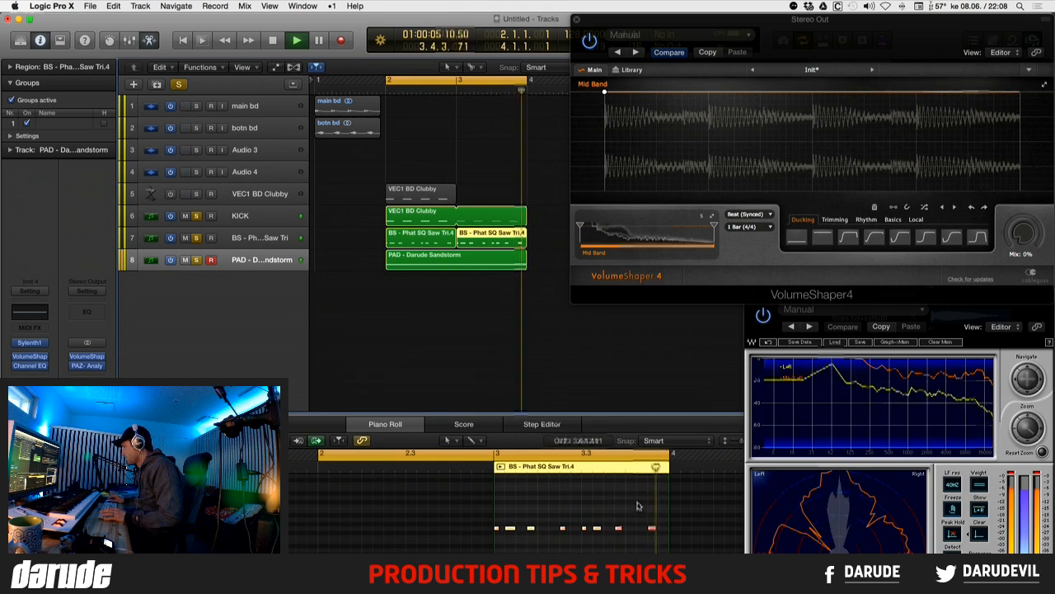
key(space)
drag(636, 508, 662, 543)
key(alt+Down)
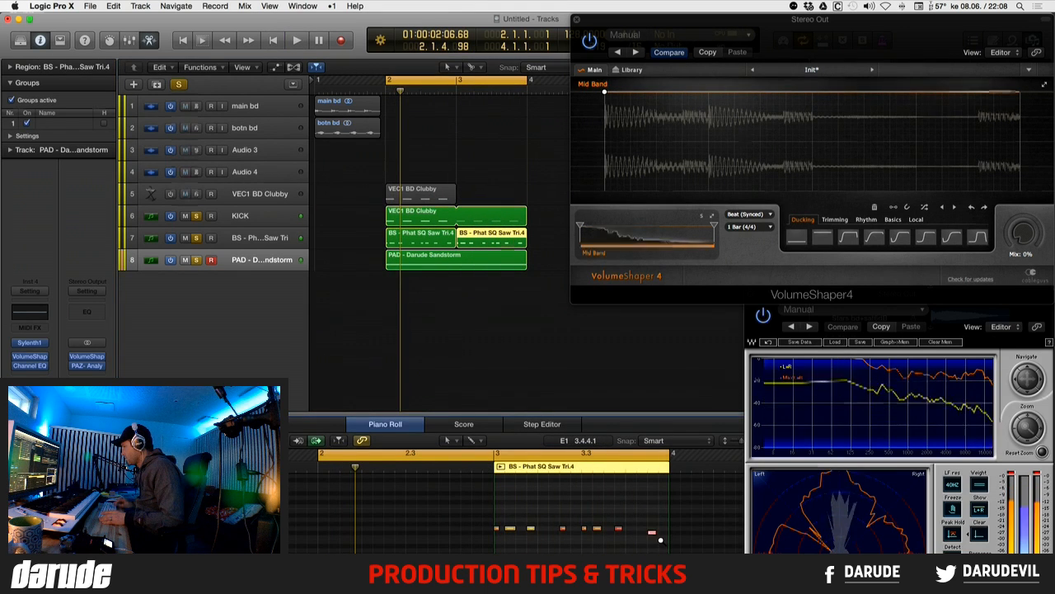
key(space)
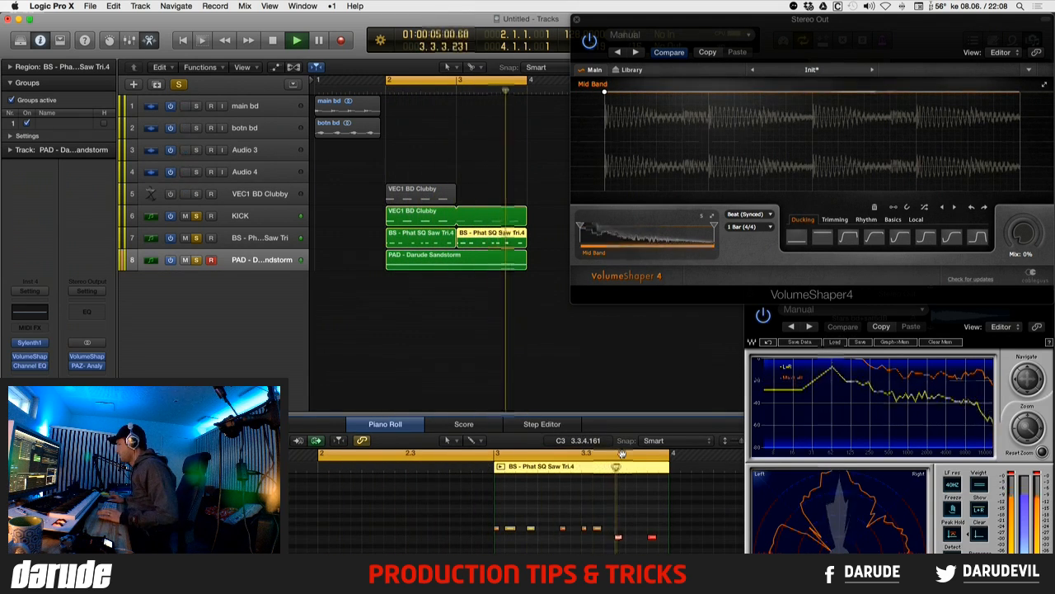
key(space)
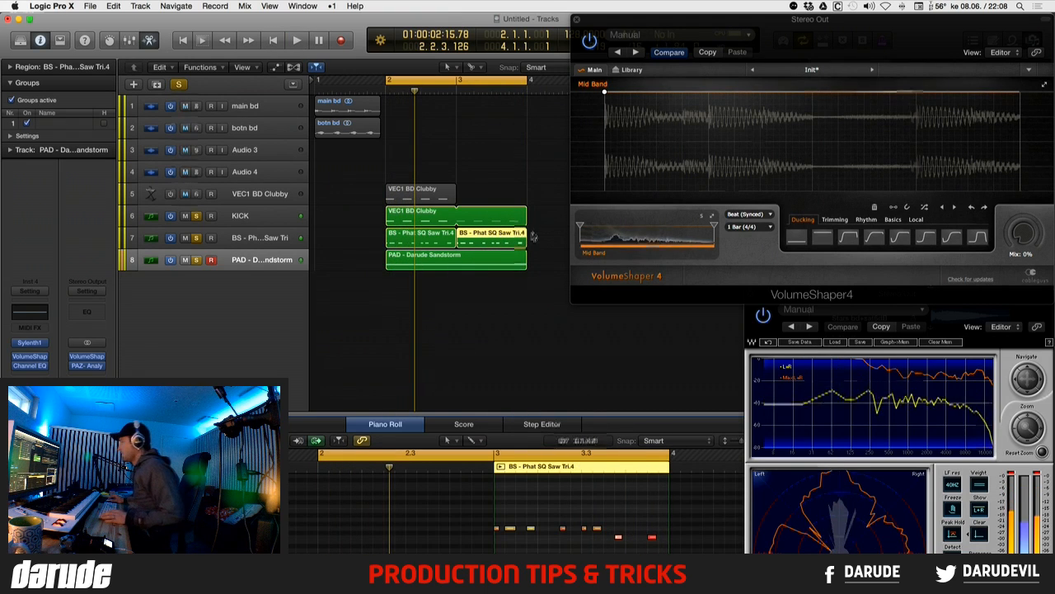
- Shift the PAD chord change earlier within beat 3 of bar 3, display it with the second bass region and play the loop
click(511, 263)
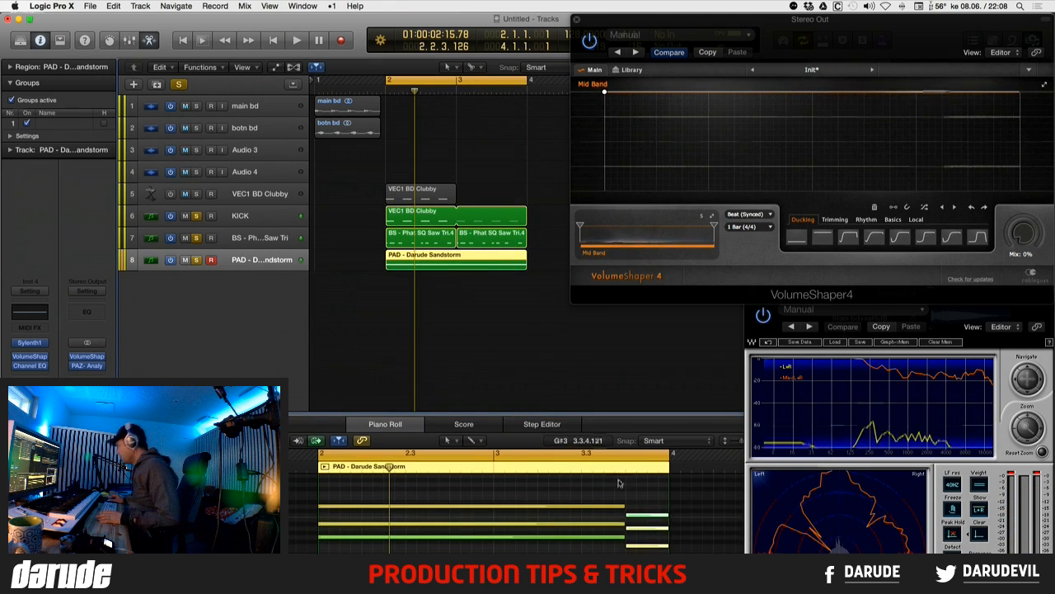
drag(619, 483, 605, 538)
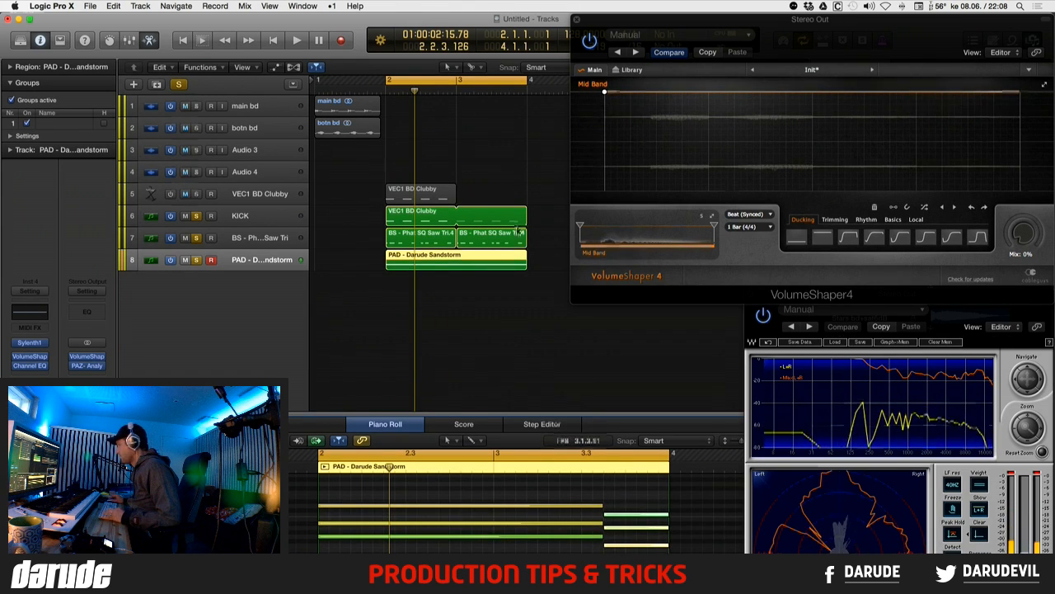
shift+click(512, 244)
key(space)
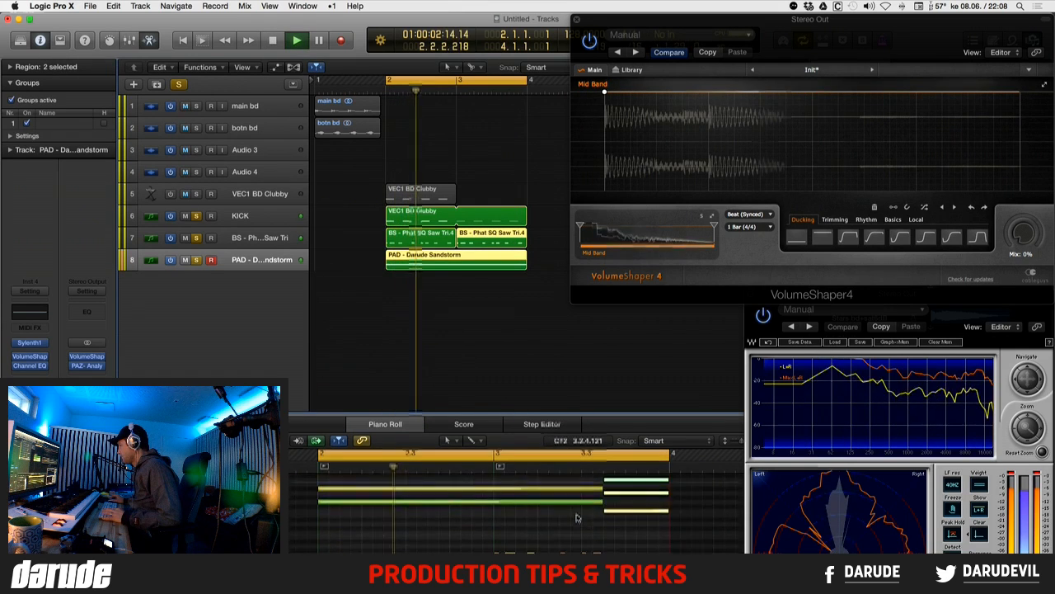
- Add one software instrument track with an empty channel strip directly below the KICK track
scroll(577, 517, up, 2)
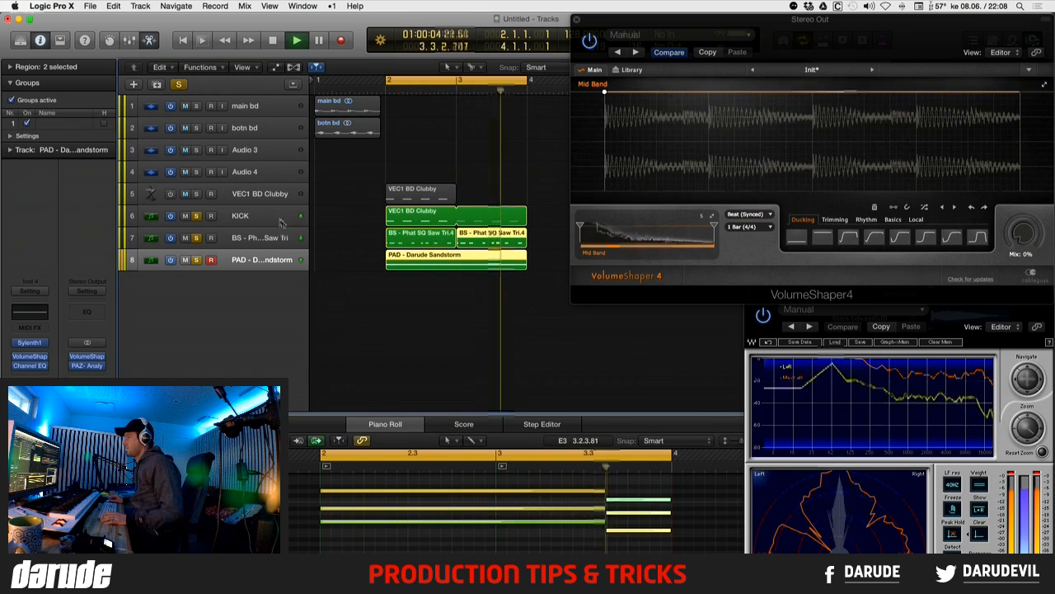
click(495, 216)
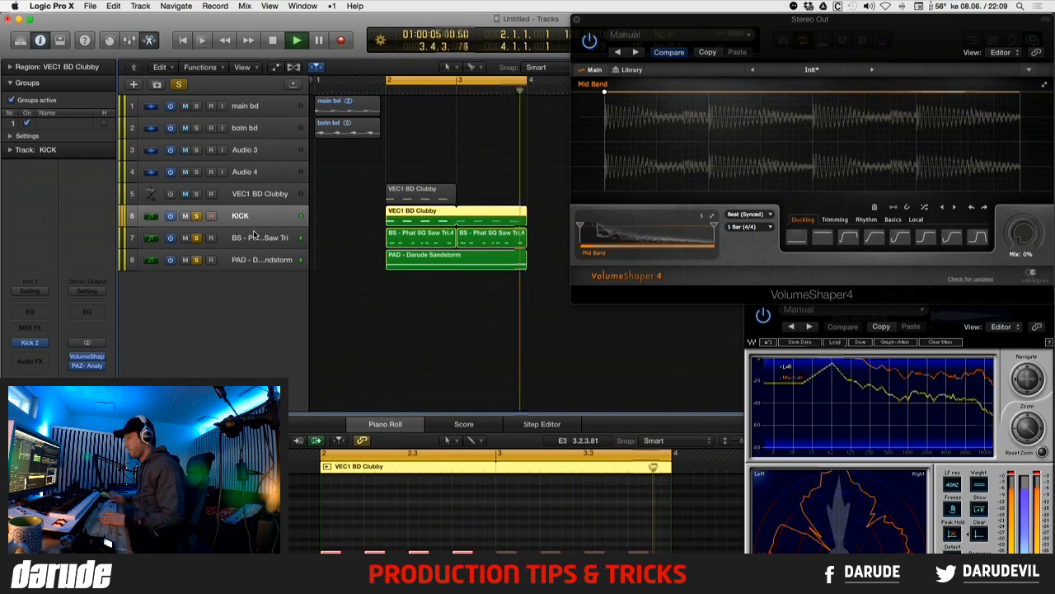
key(super+alt+n)
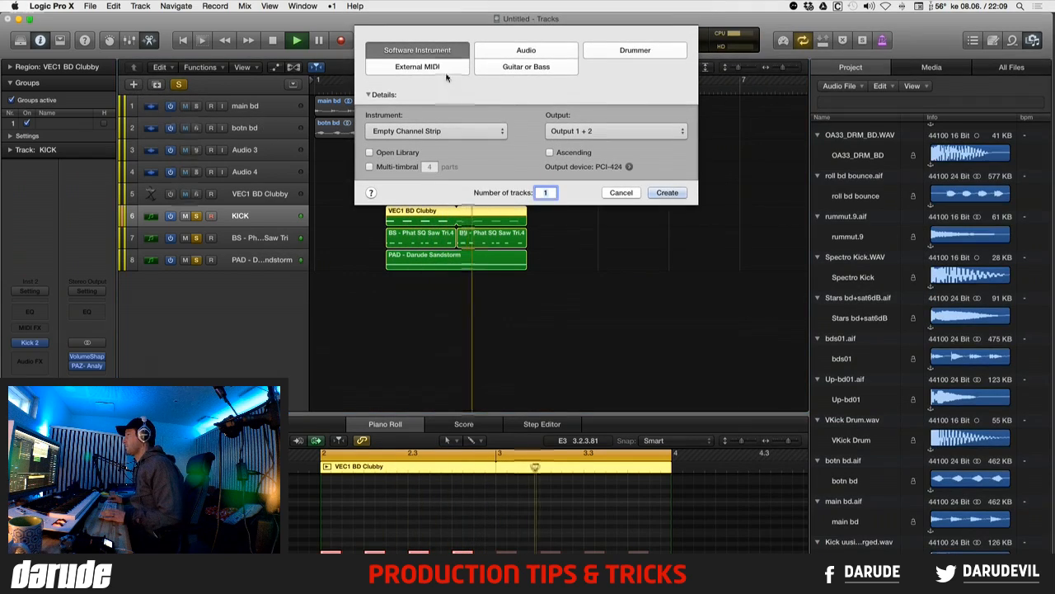
click(664, 194)
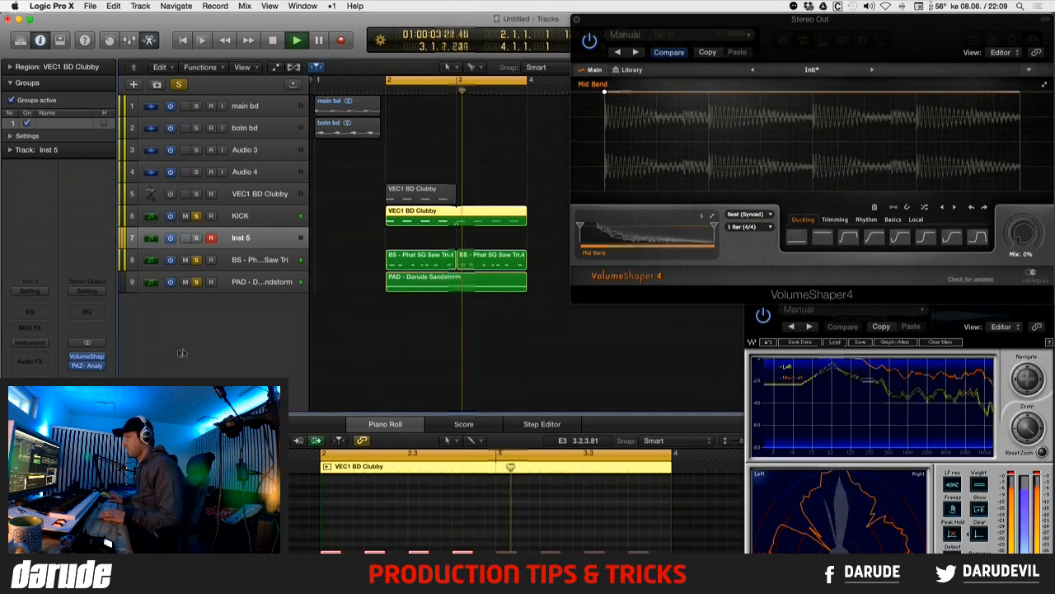
- Insert EXS24 on the new instrument track and load the 909 Oh hi-hat from the Drums Hihats category
click(31, 357)
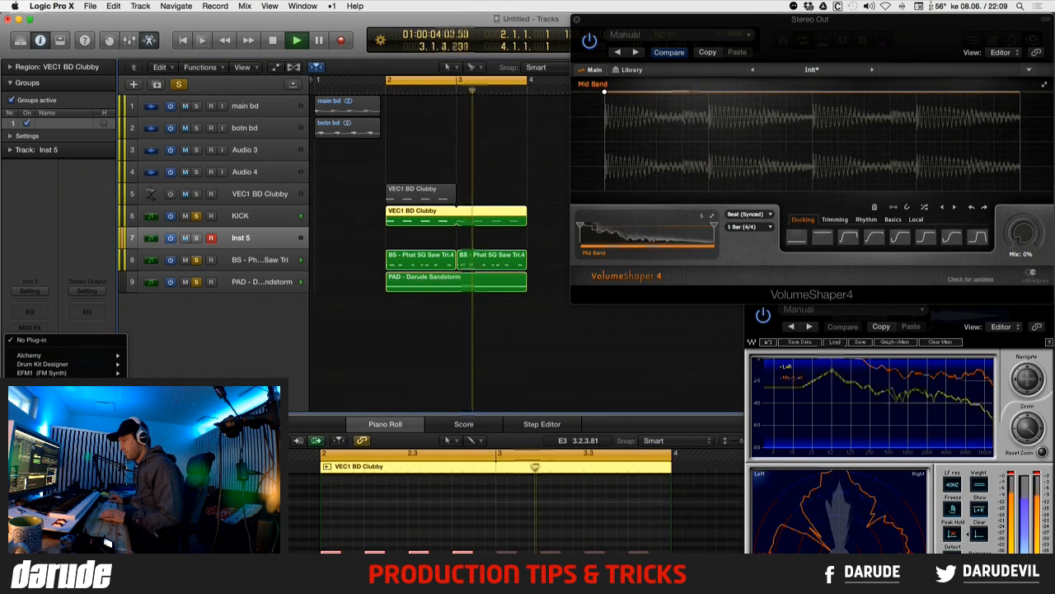
click(41, 434)
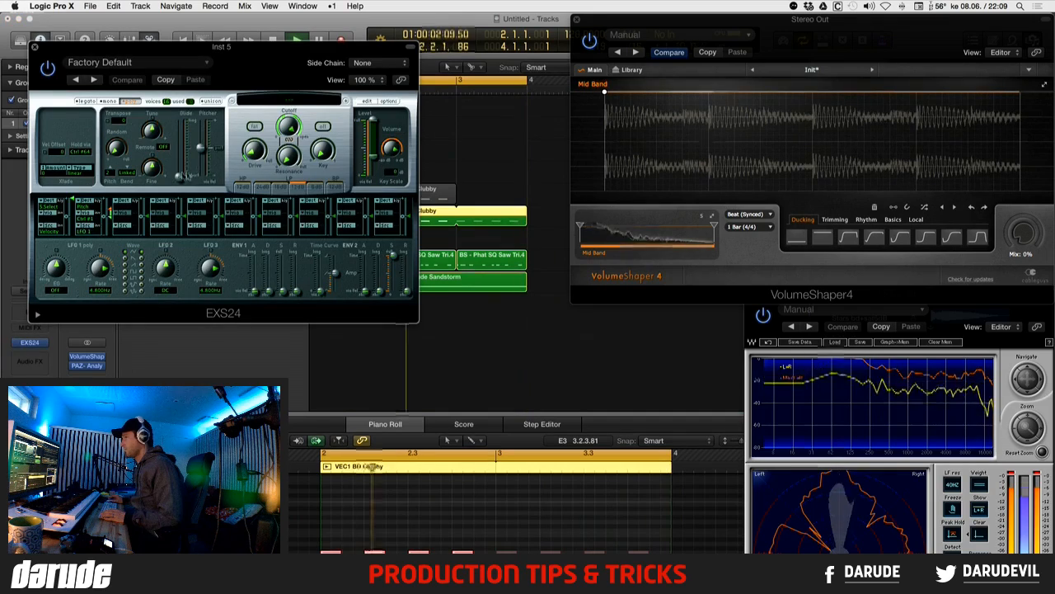
click(317, 102)
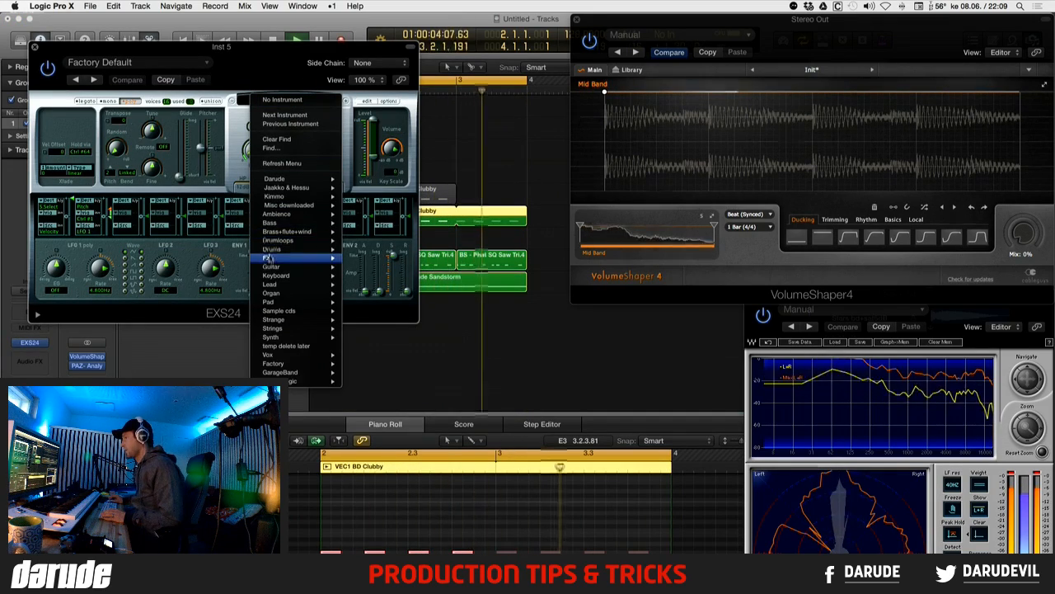
mouse_move(287, 242)
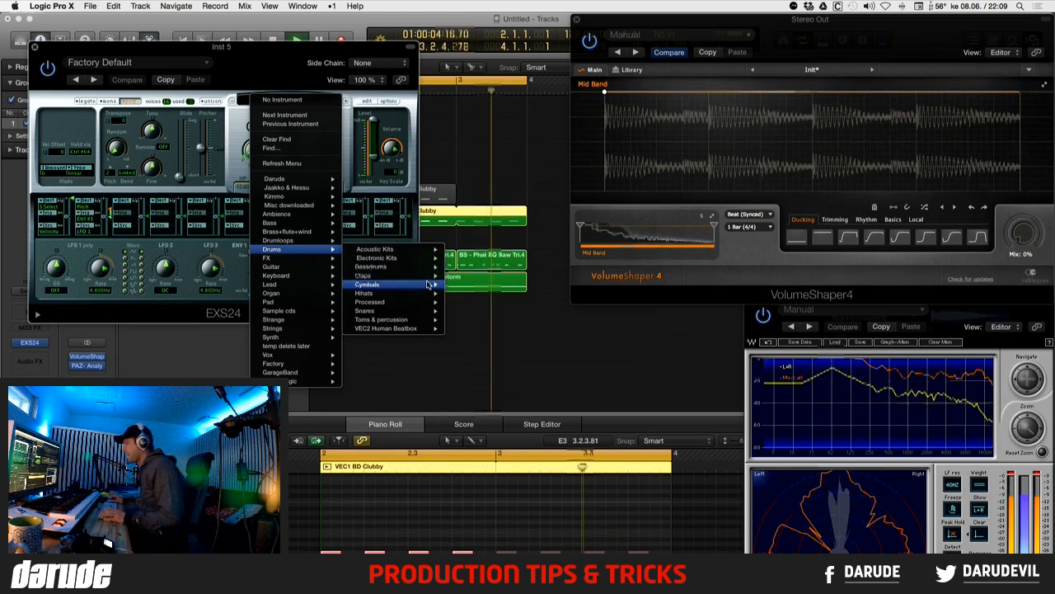
mouse_move(431, 293)
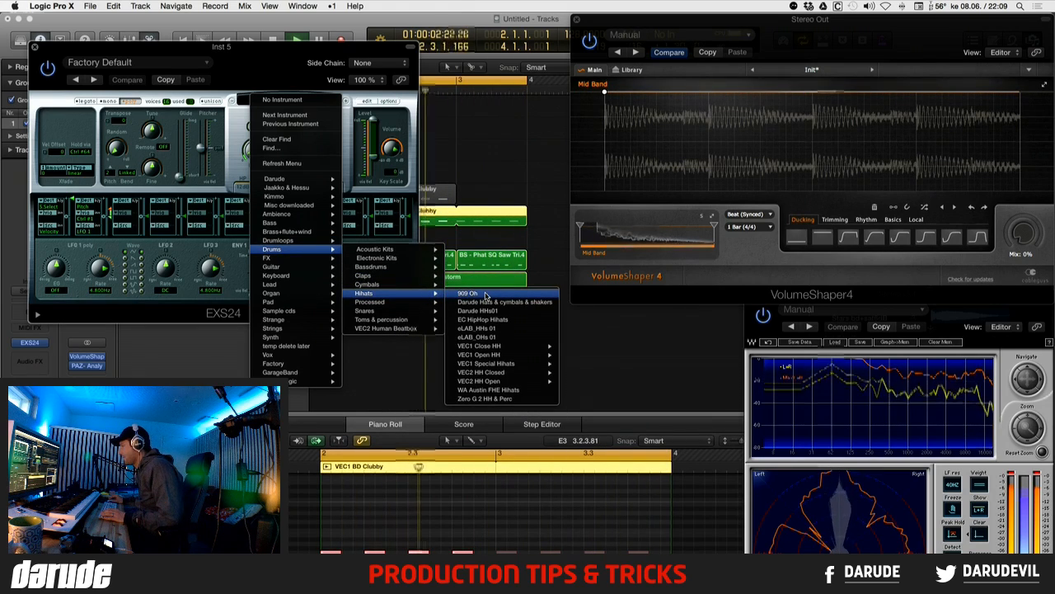
click(486, 295)
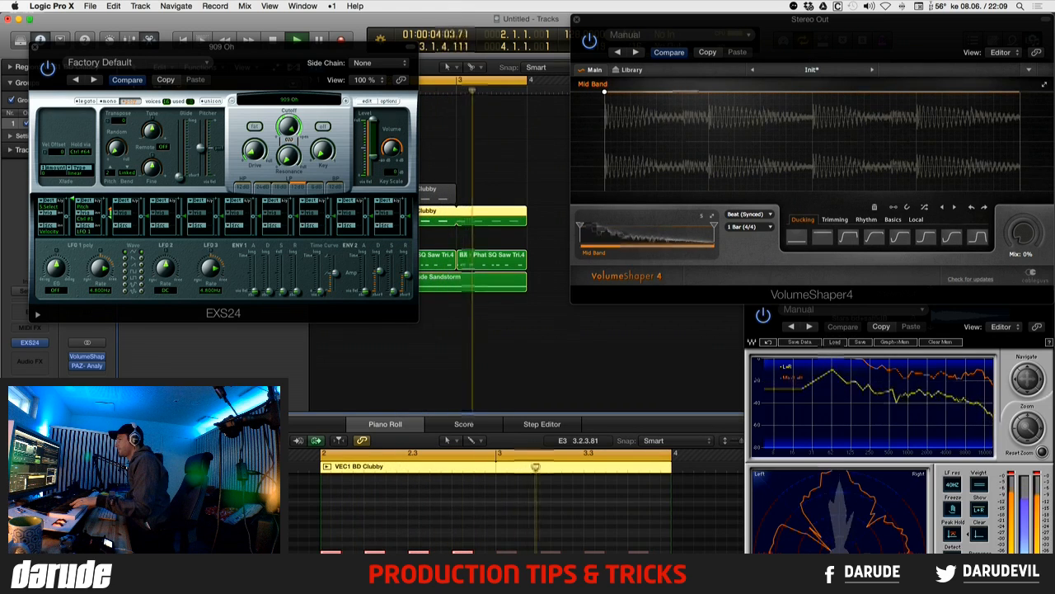
- Record an open hi-hat pattern across the two-bar loop on the 909 Oh track and close its sampler window
key(r)
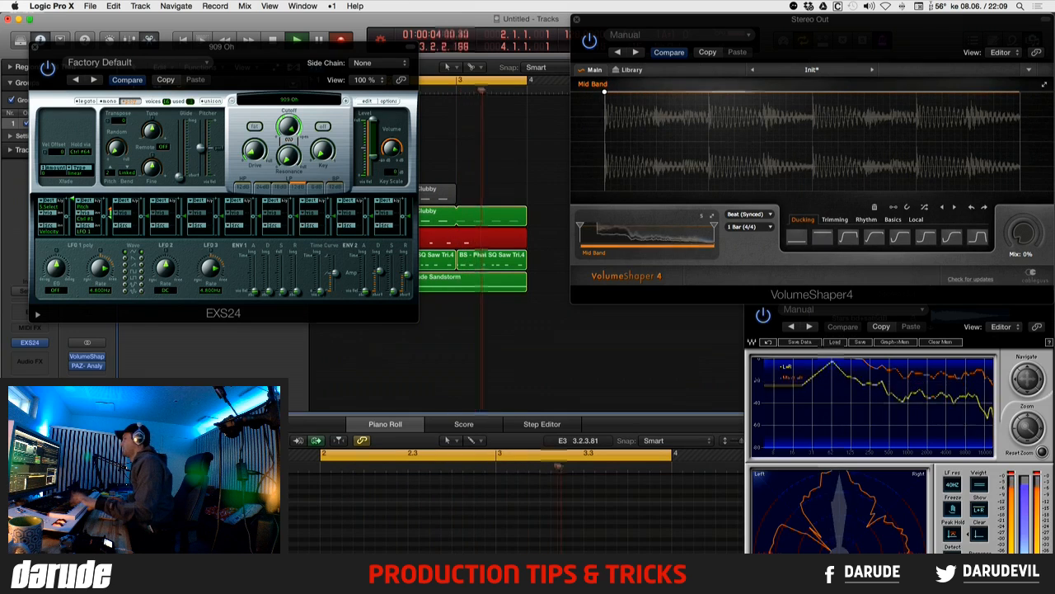
key(space)
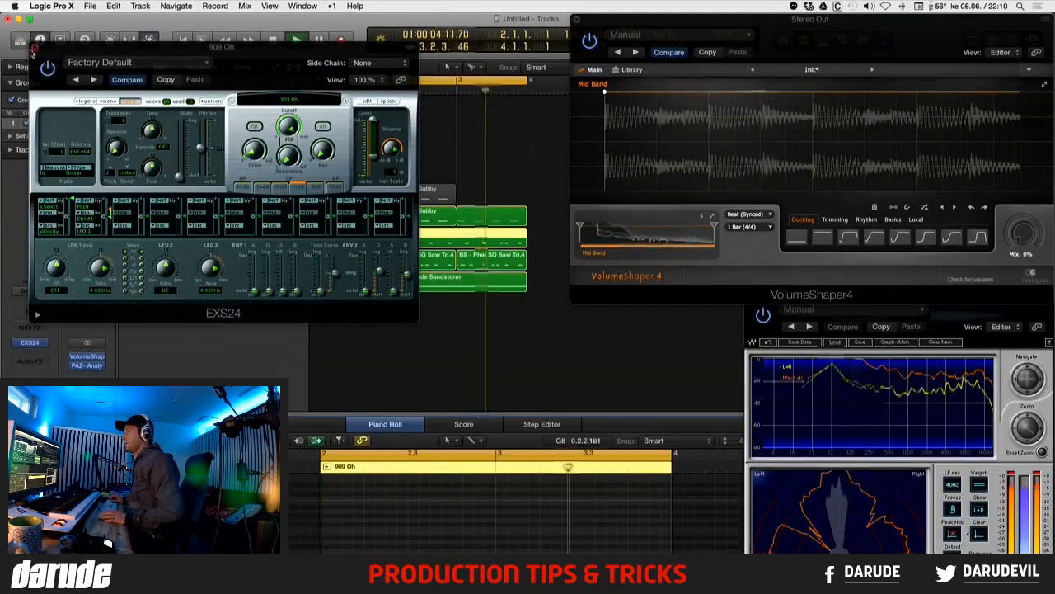
click(33, 47)
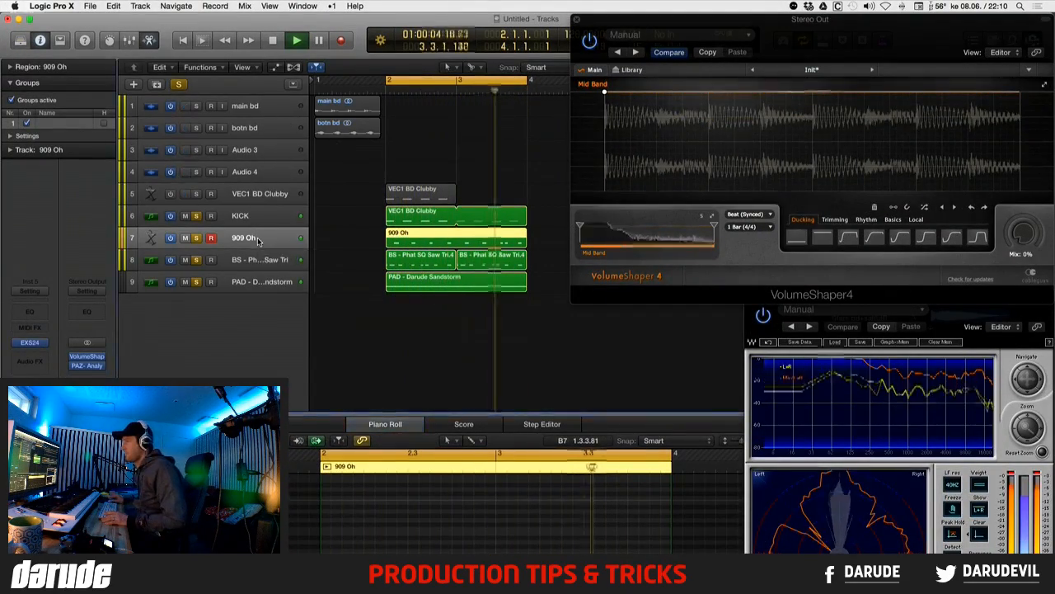
- Duplicate the 909 Oh track and load Pakotec Claps vol.1 from the Drums Claps category into the copy's EXS24
key(super+d)
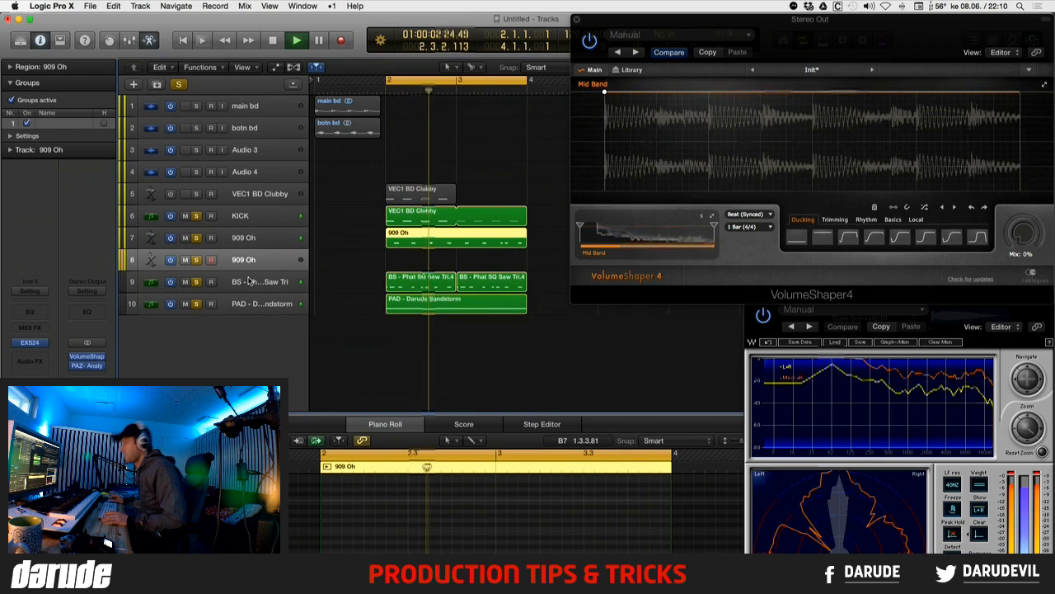
click(44, 343)
click(45, 192)
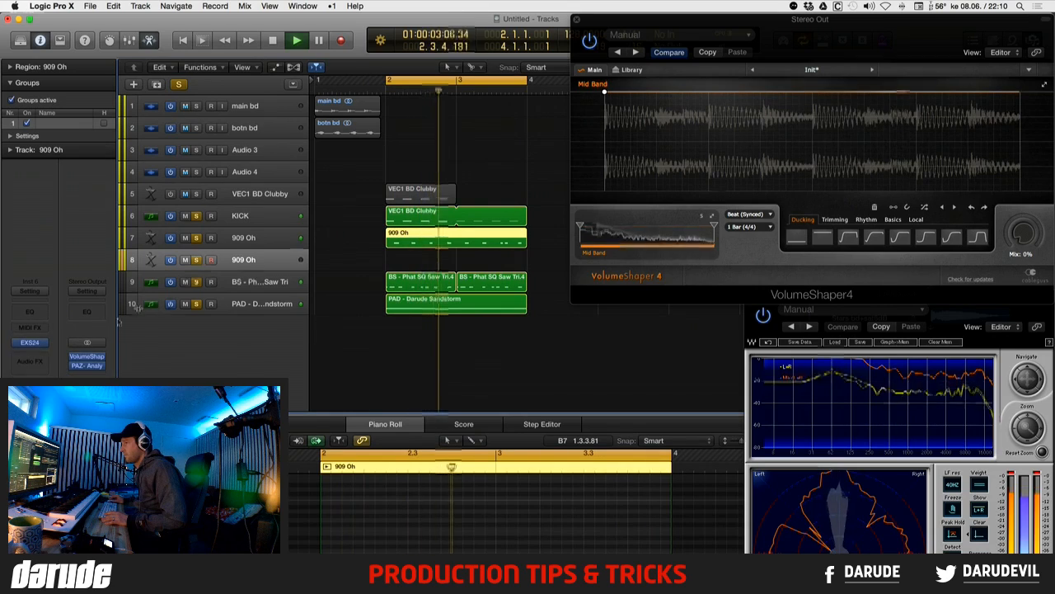
click(30, 342)
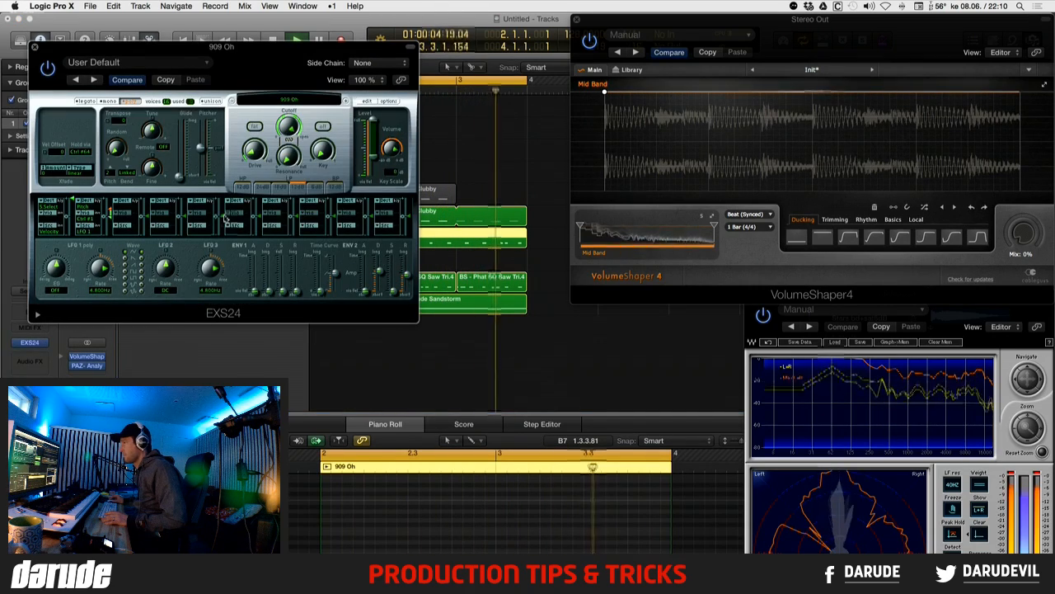
click(322, 101)
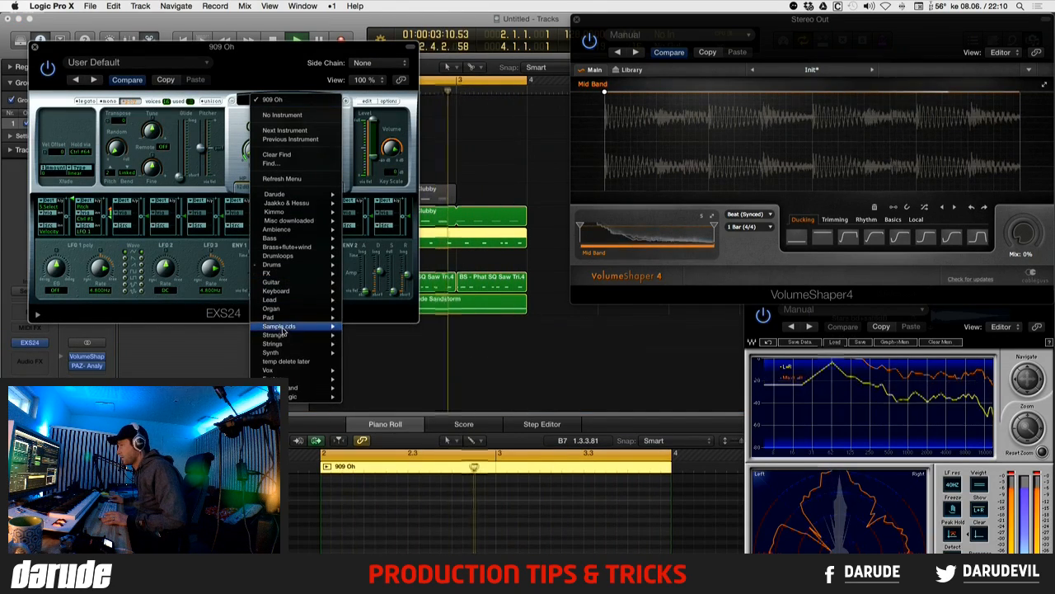
mouse_move(272, 264)
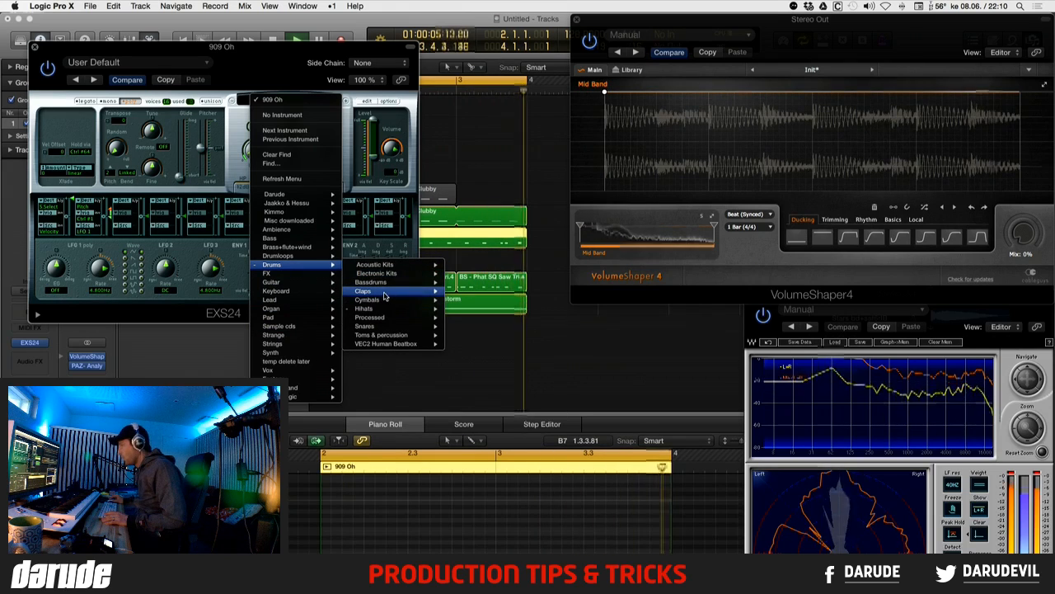
mouse_move(384, 295)
mouse_move(507, 318)
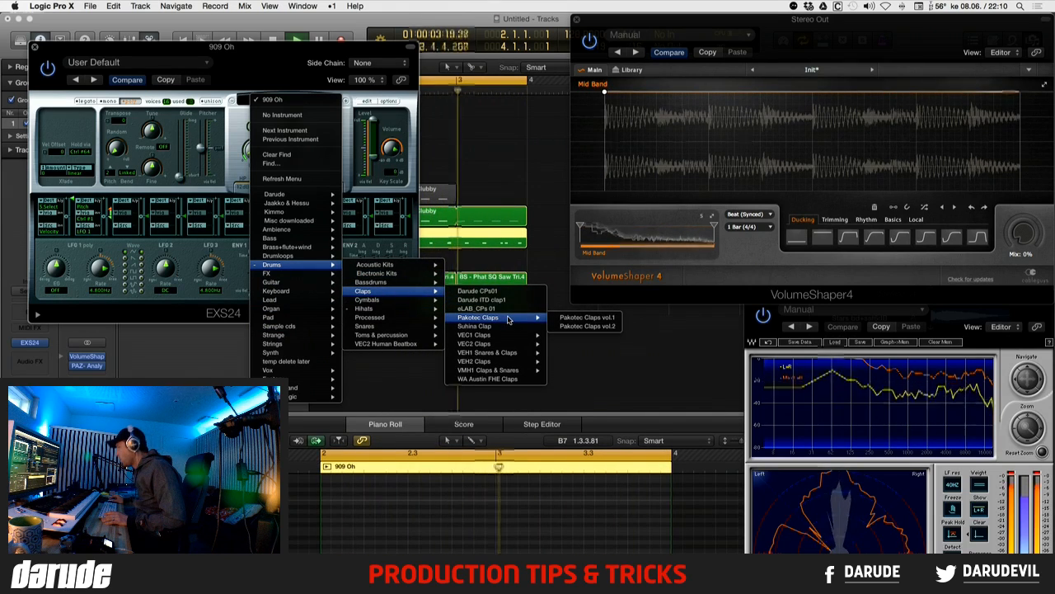
click(577, 317)
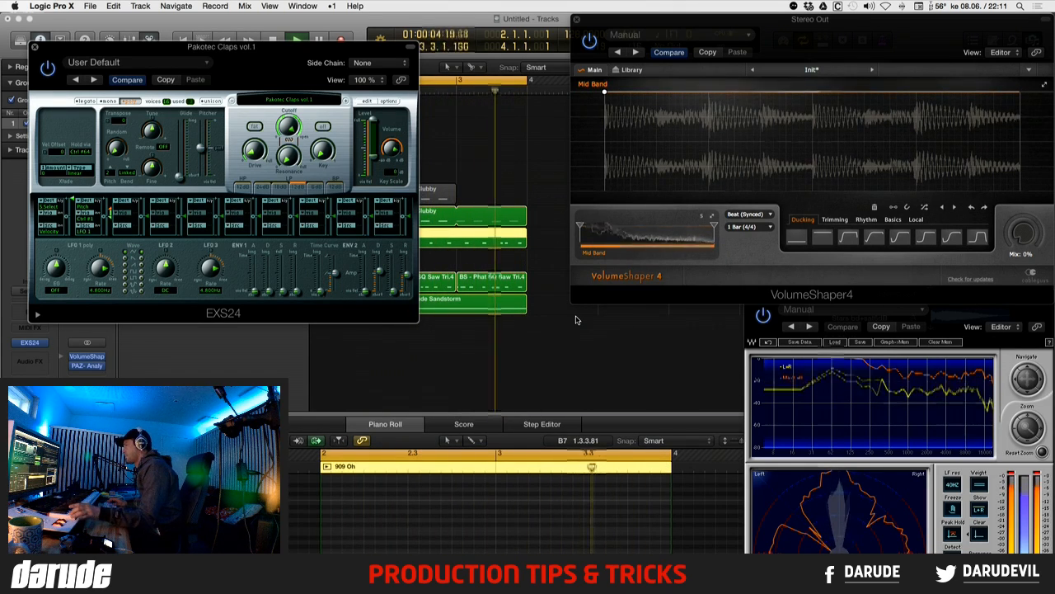
- Capture the clap performance over the loop and flatten its take folder to the Pakotec Claps vol.1.20 take
click(444, 234)
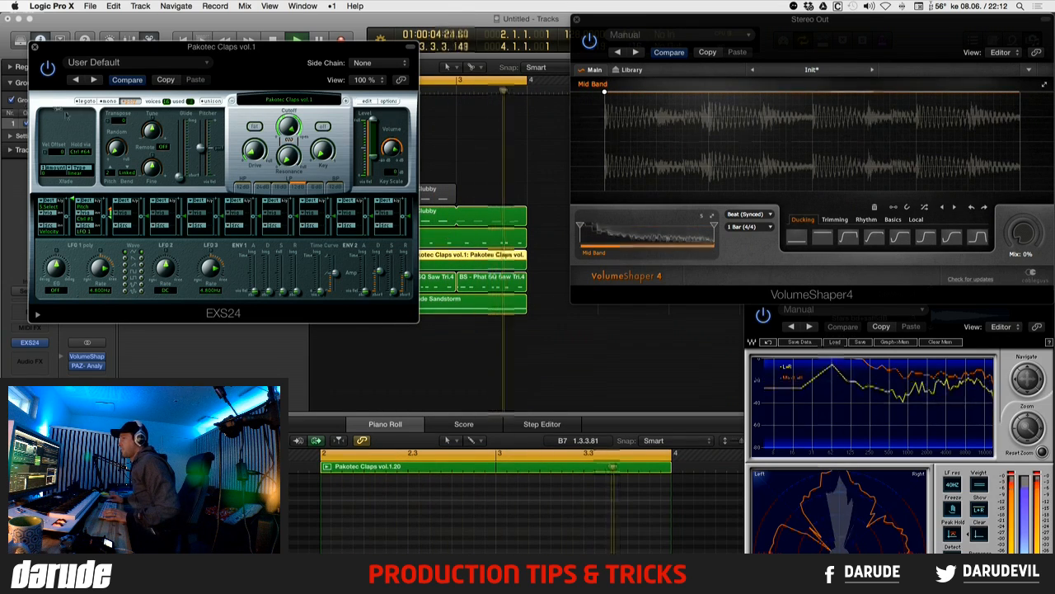
click(511, 260)
click(511, 260)
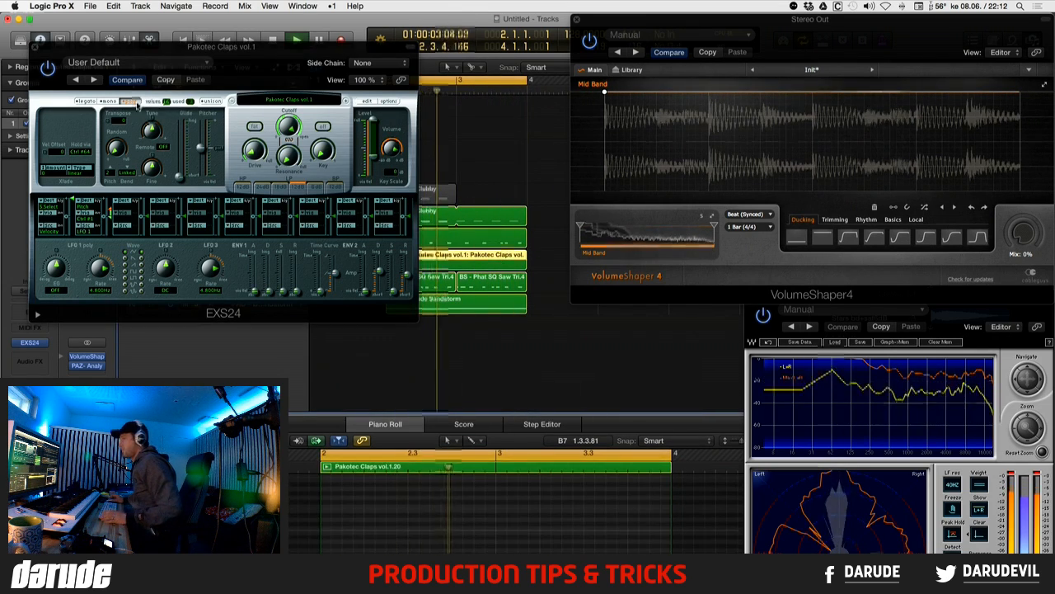
click(33, 46)
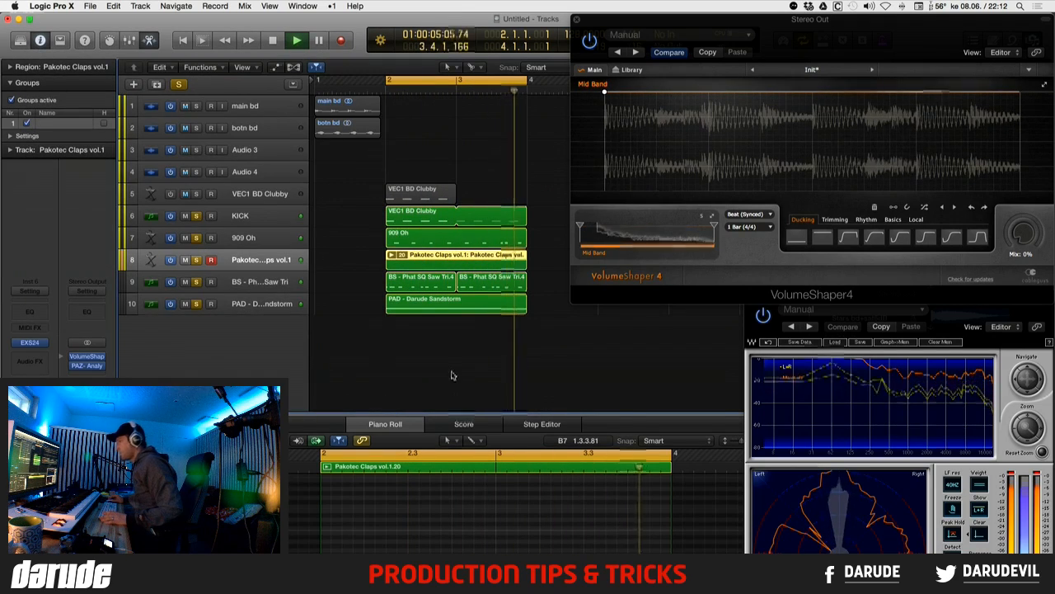
click(397, 255)
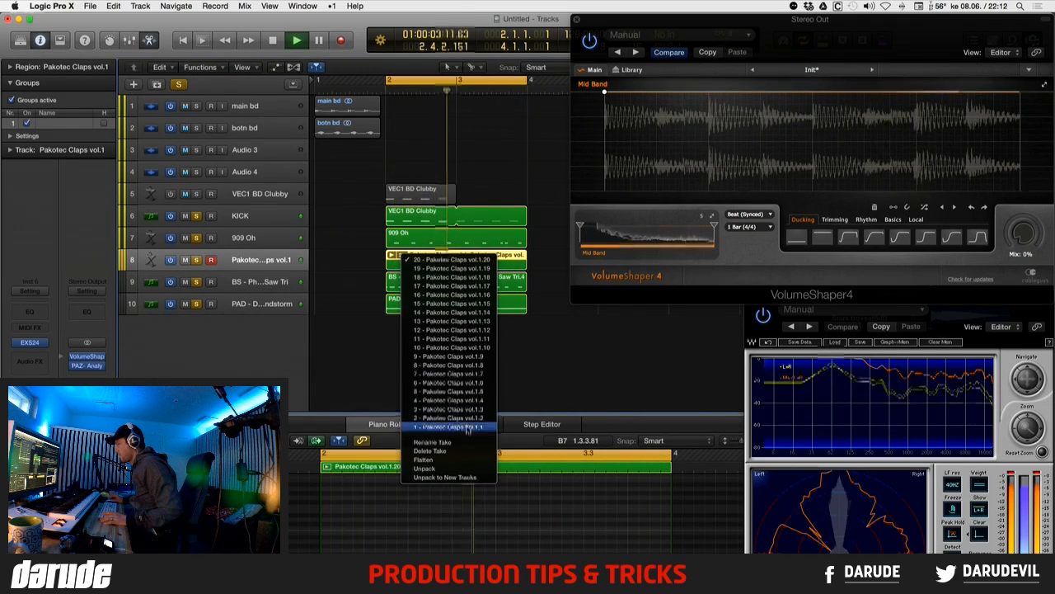
click(464, 460)
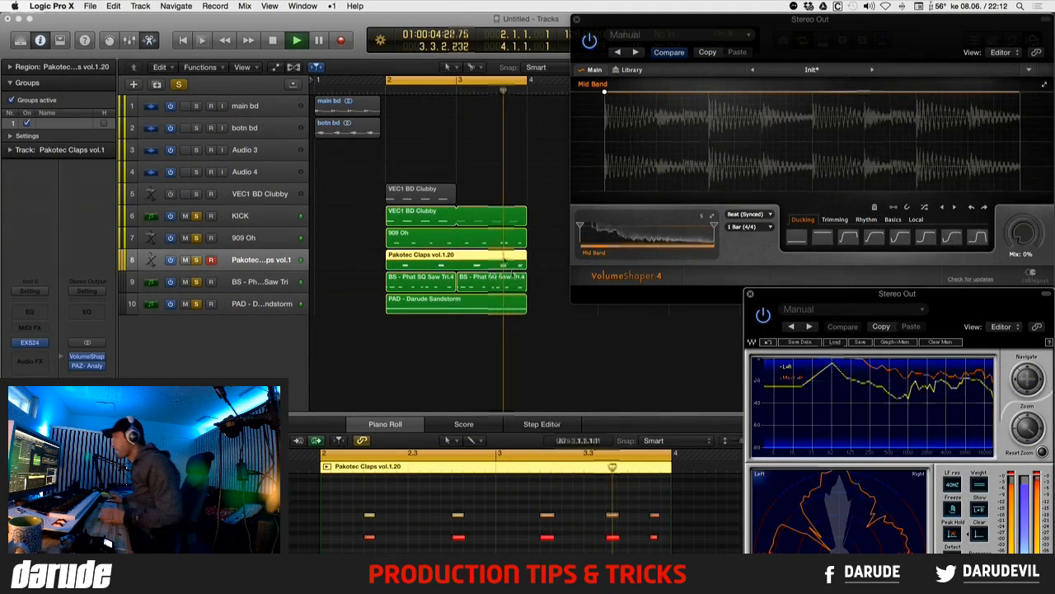
- Stop playback with the 909 Oh track selected, then close both Stereo Out plug-in windows and hide the browser
click(260, 236)
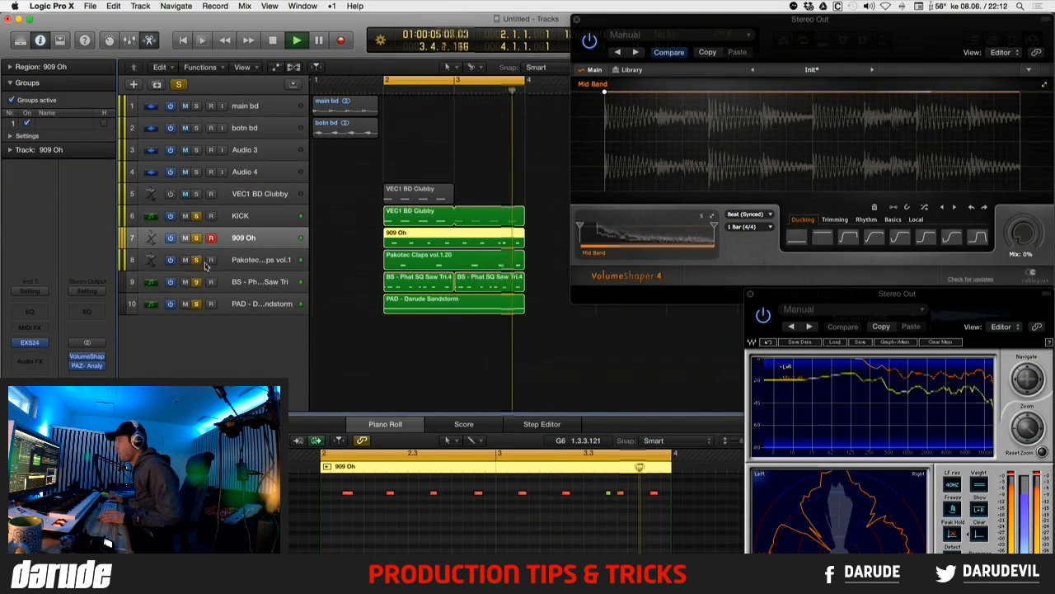
key(space)
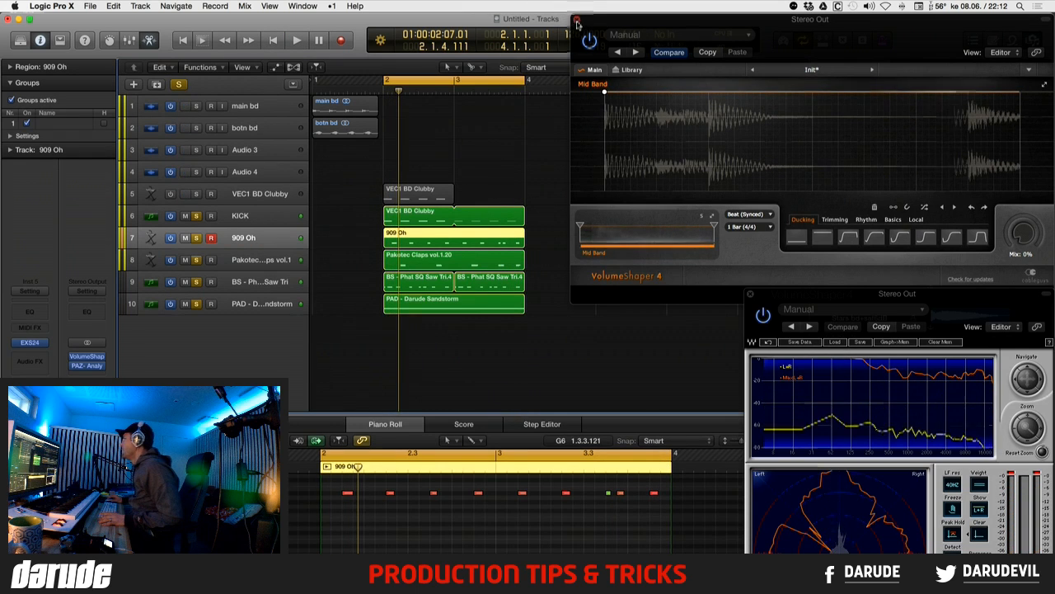
click(577, 19)
click(751, 294)
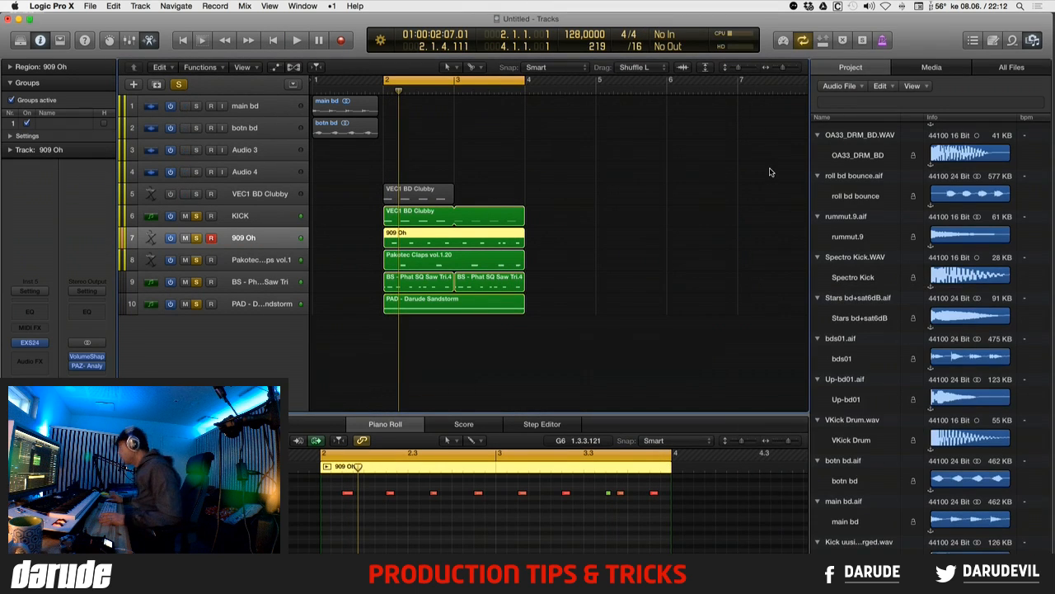
key(f)
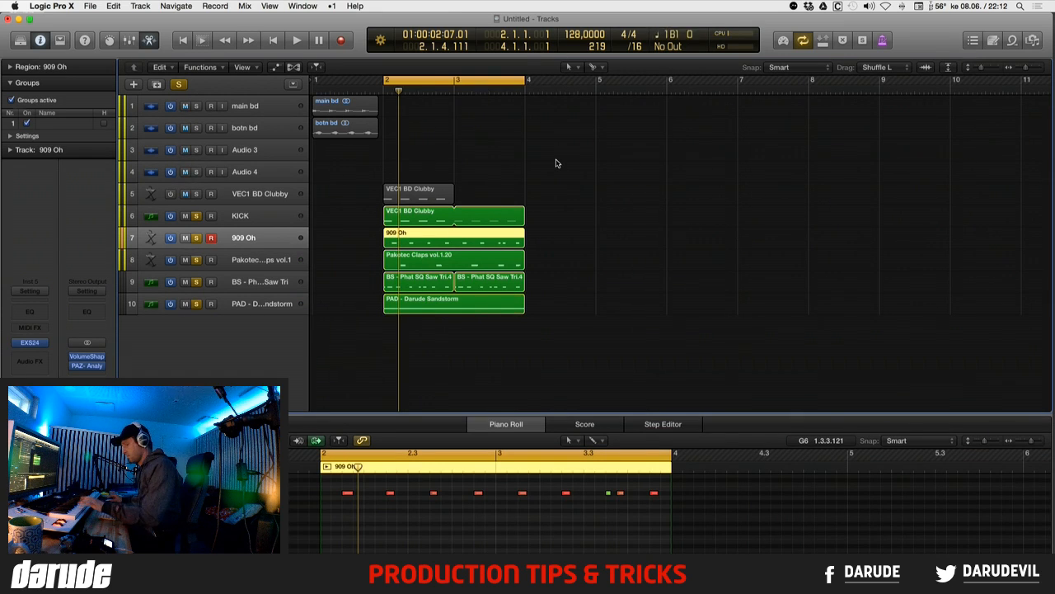
- Add one audio track with no input and move it between the Pakotec Claps and bass tracks
click(243, 283)
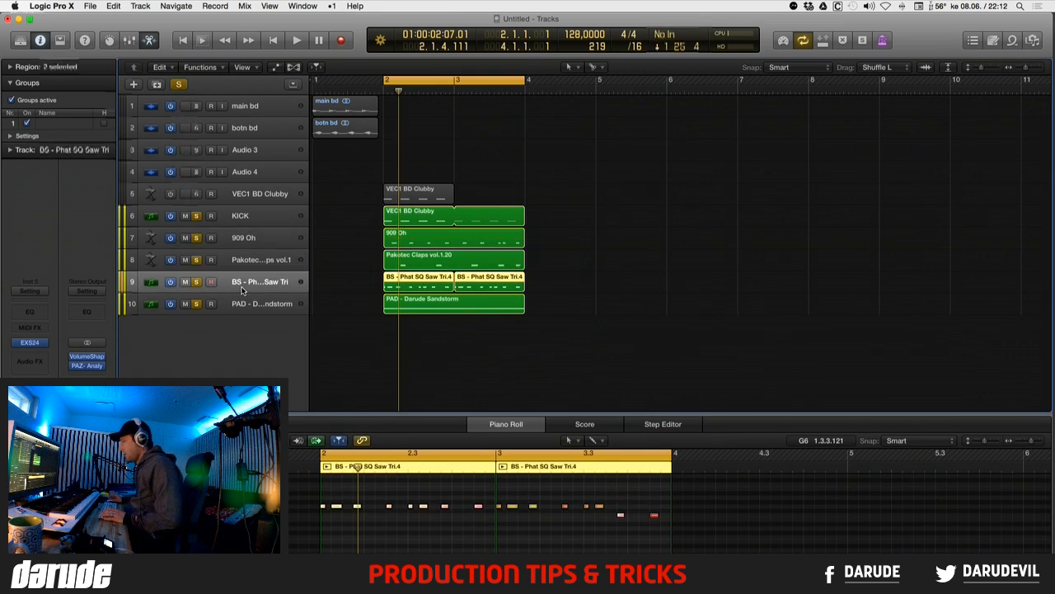
key(Down)
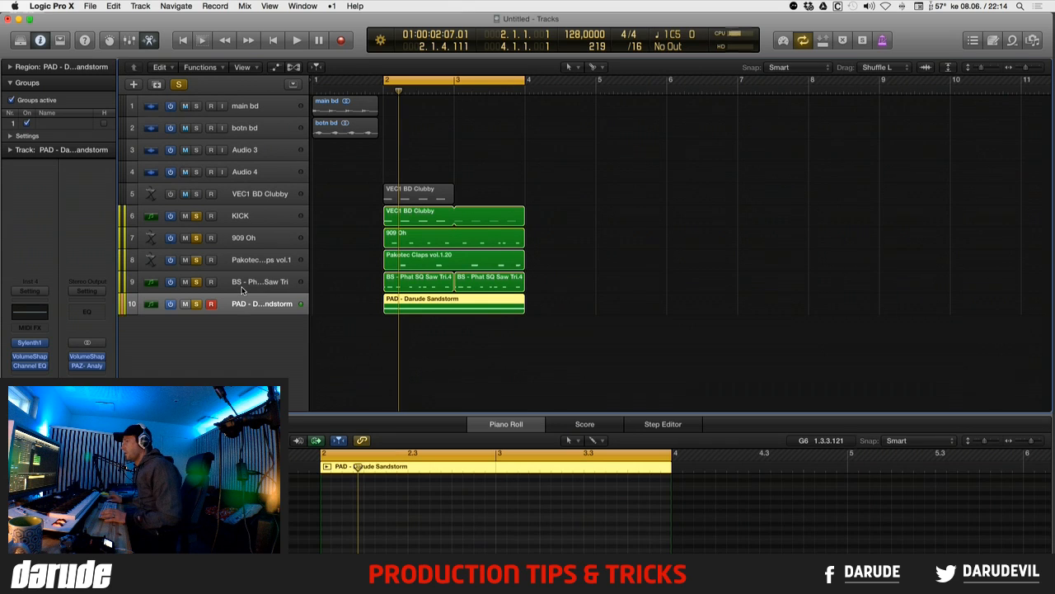
click(135, 85)
click(526, 51)
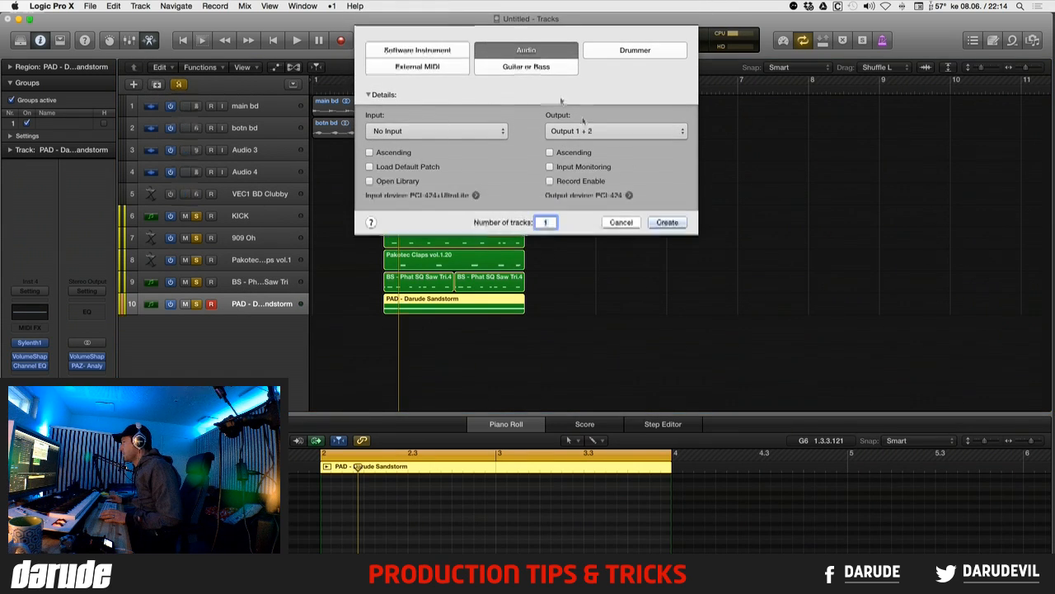
click(667, 222)
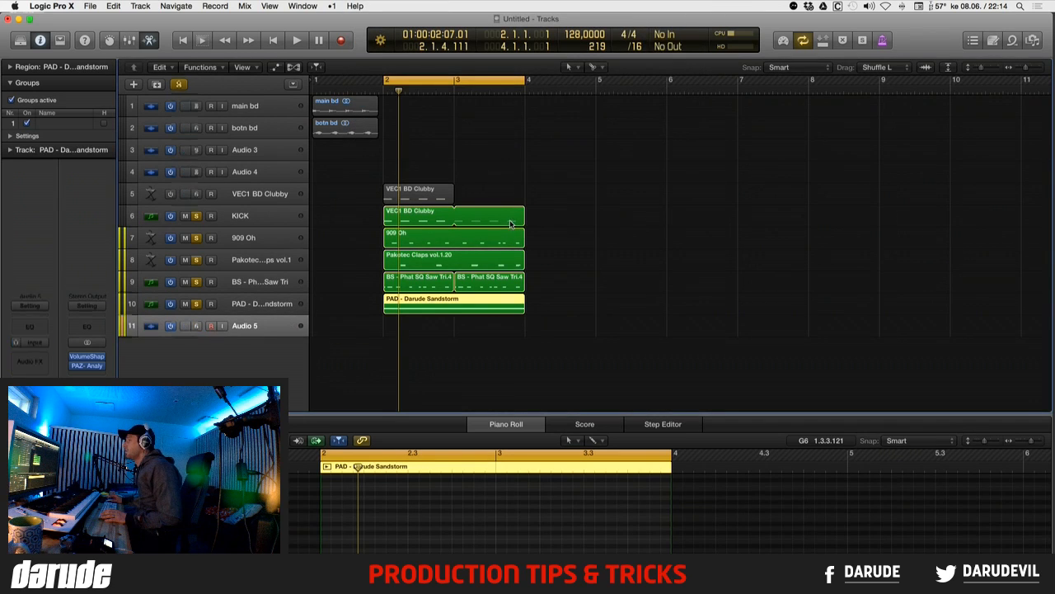
drag(278, 328, 264, 282)
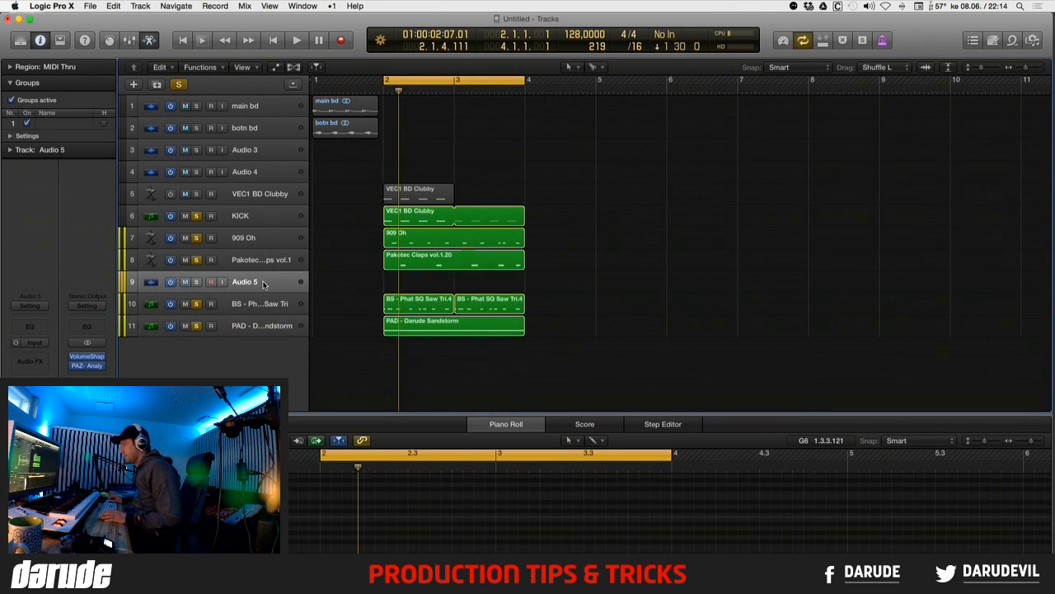
- Switch to Finder, open the Pakotec ideas folder on the desktop and audition PPSC - D - 045.wav through PPSC - D - 064.wav
key(F11)
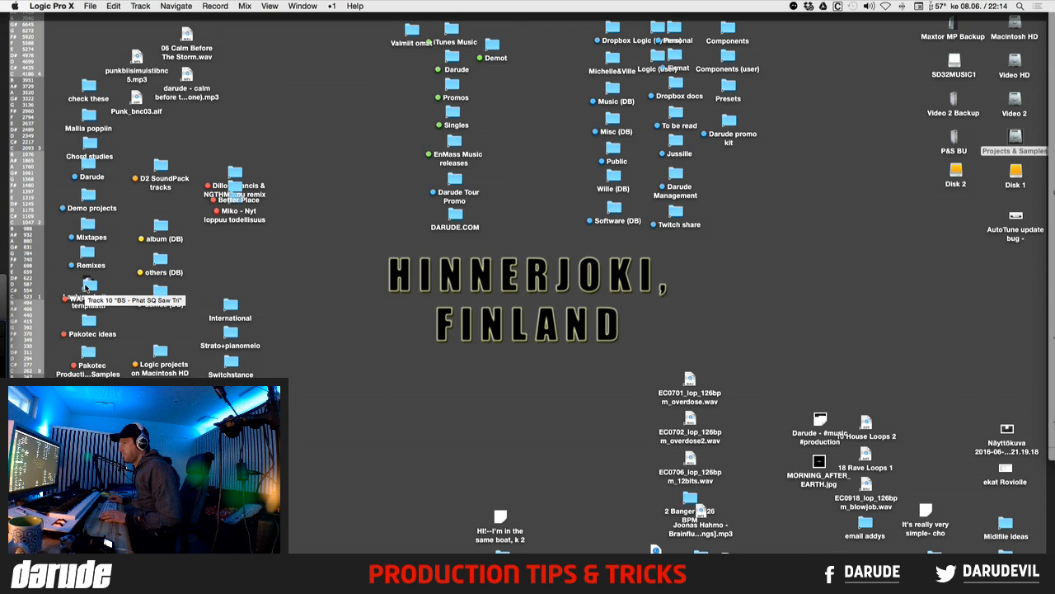
double_click(89, 322)
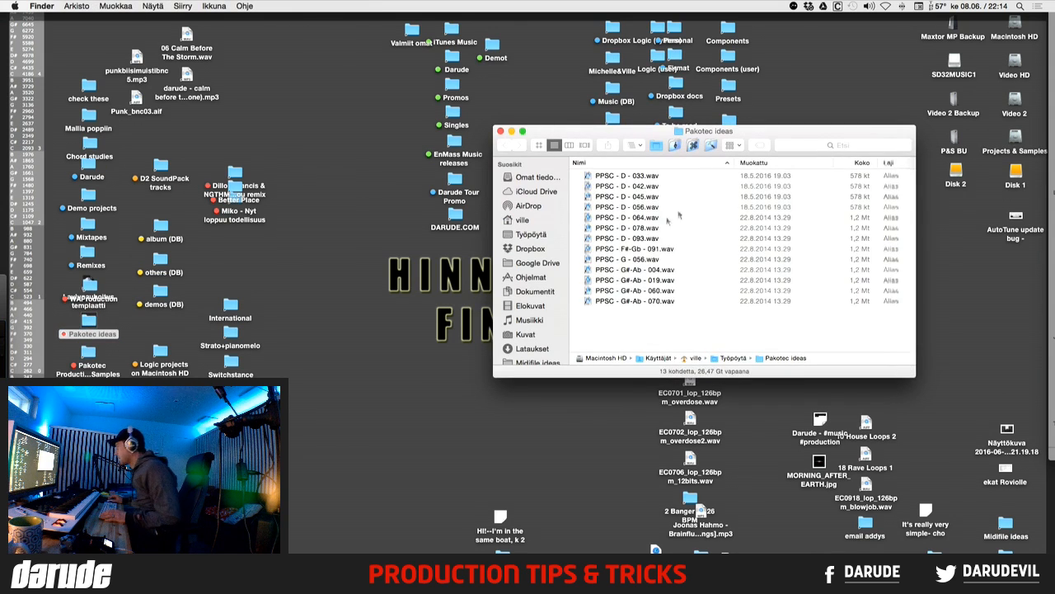
click(639, 197)
key(space)
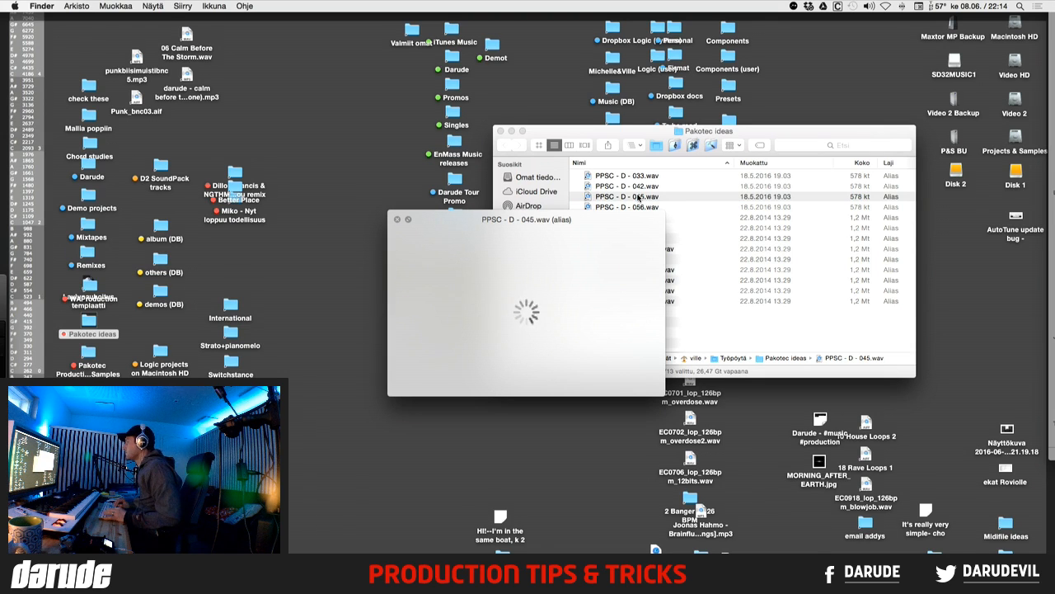
key(Down)
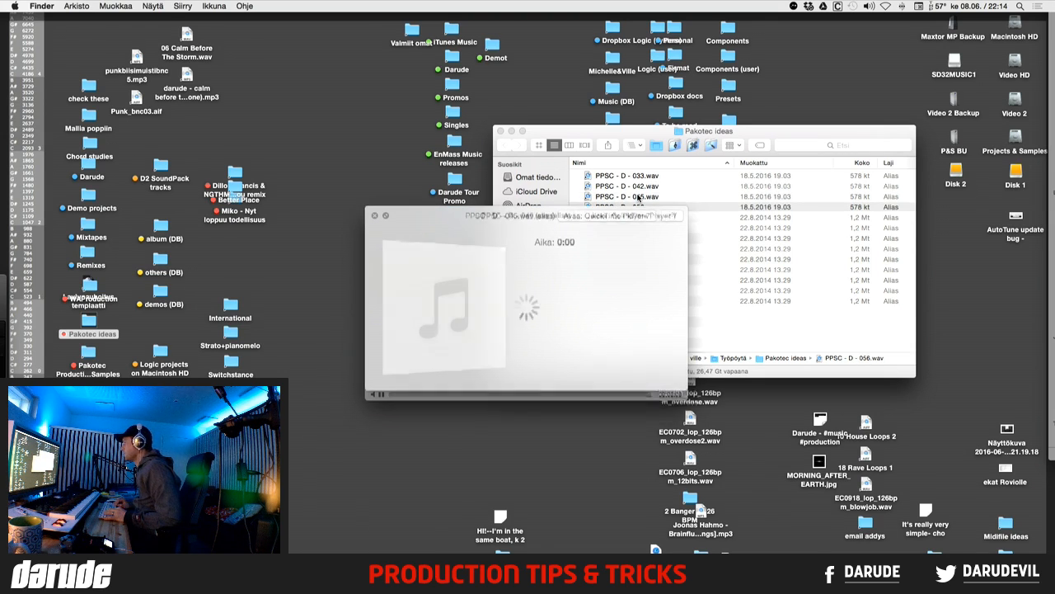
key(Down)
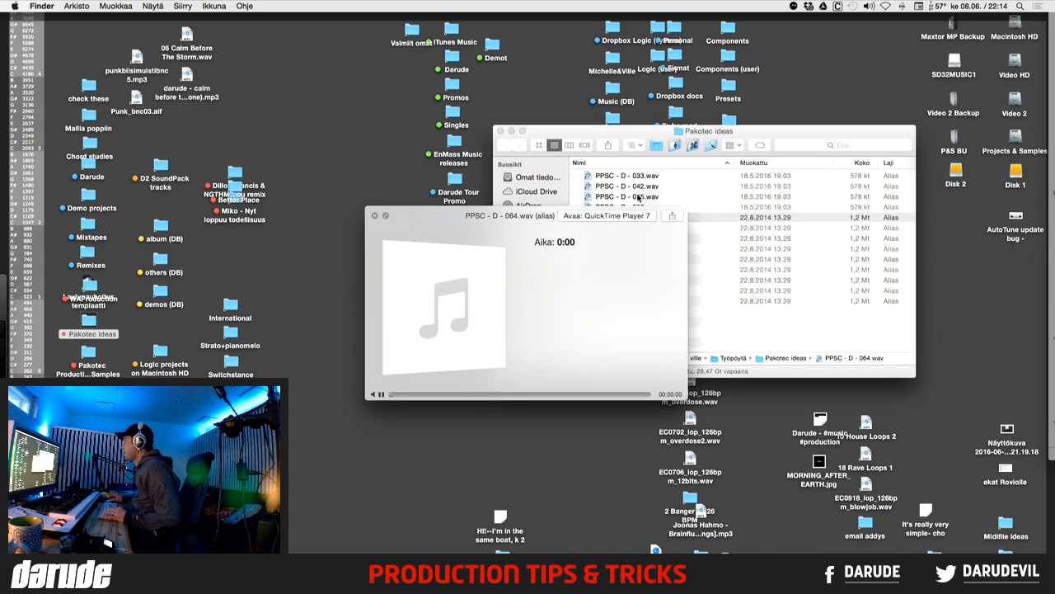
key(space)
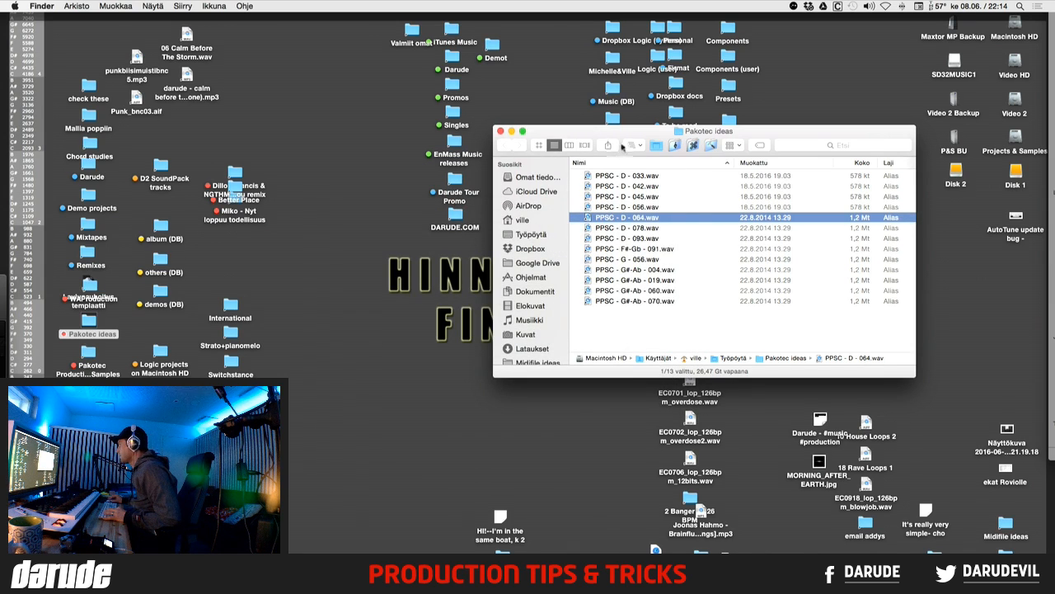
- Show the original of PPSC - D - 064.wav, go up to Pakotec Productions Samples, and open Bizarre Techno Vol.1's Wav24Bit - 128 BPM folder
click(632, 146)
click(704, 318)
right_click(643, 219)
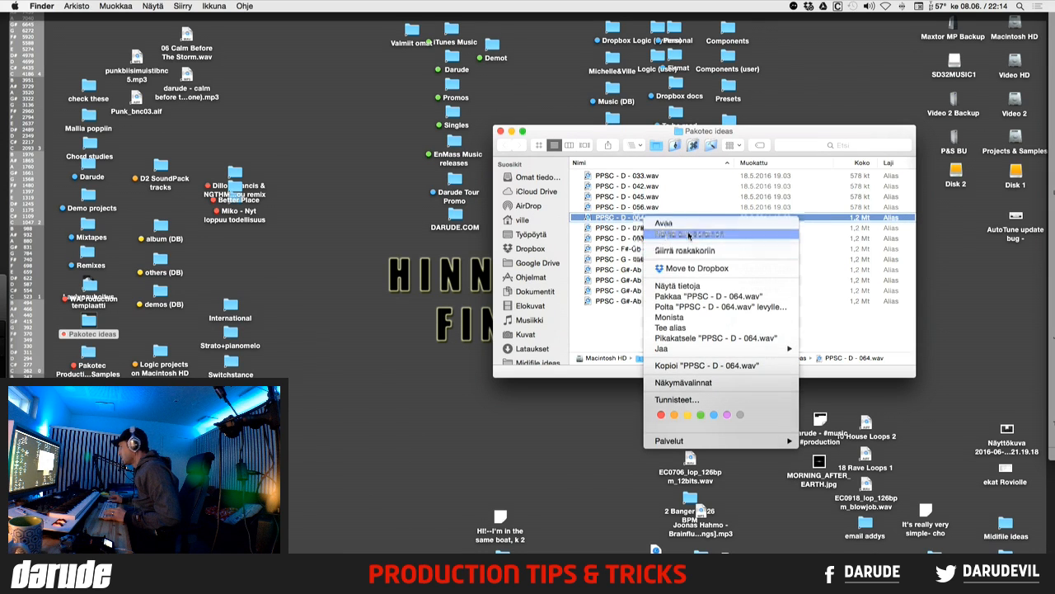
click(689, 235)
click(634, 149)
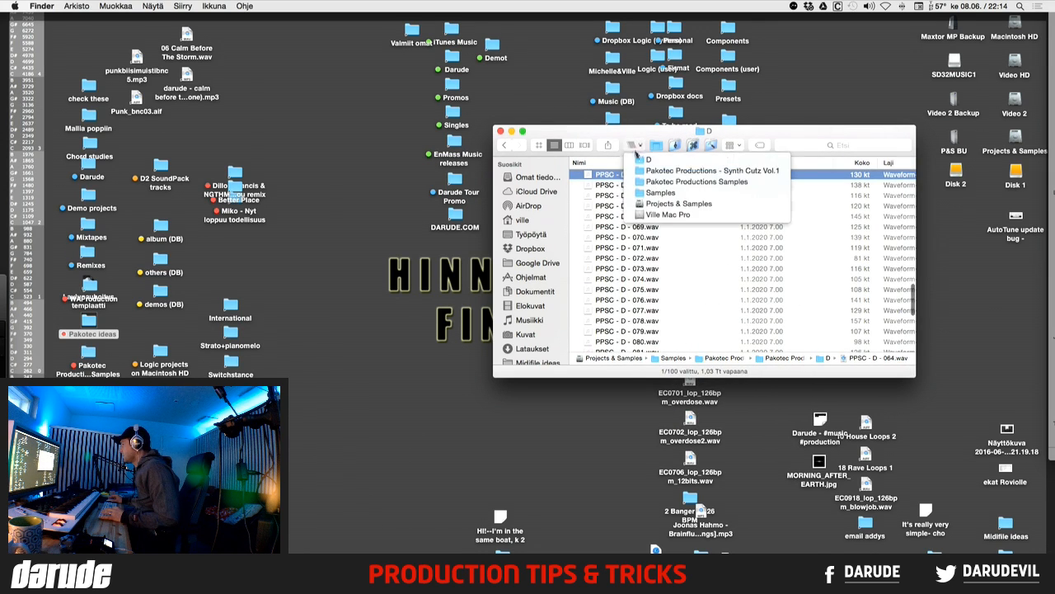
click(684, 181)
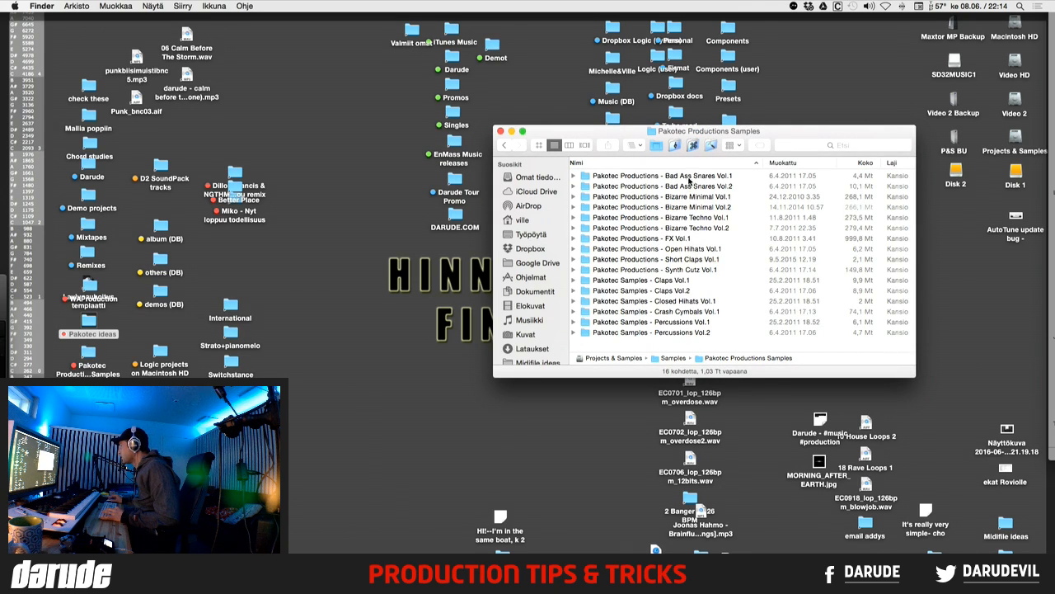
double_click(688, 218)
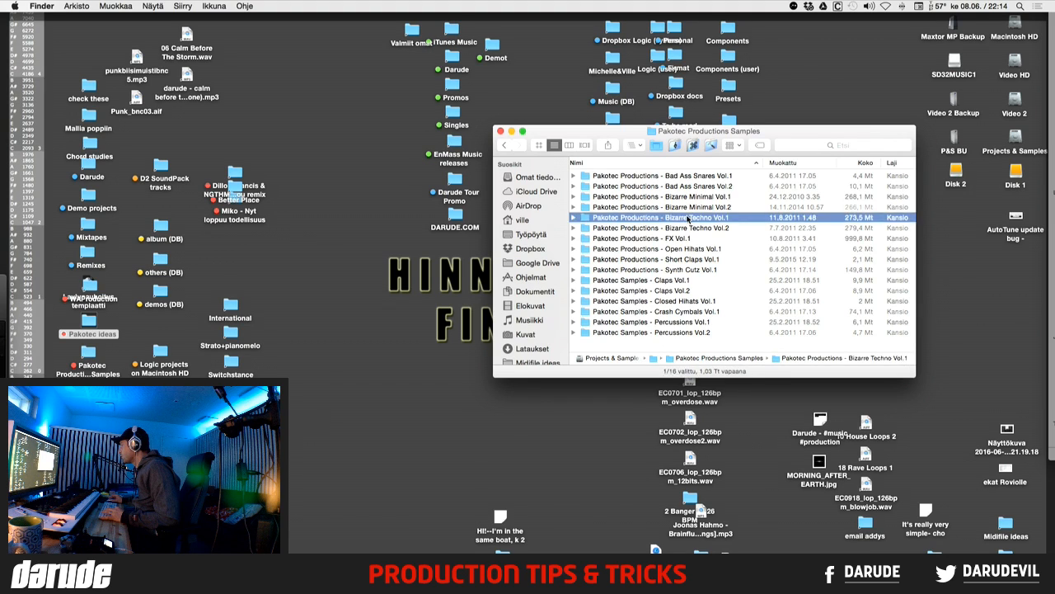
double_click(633, 207)
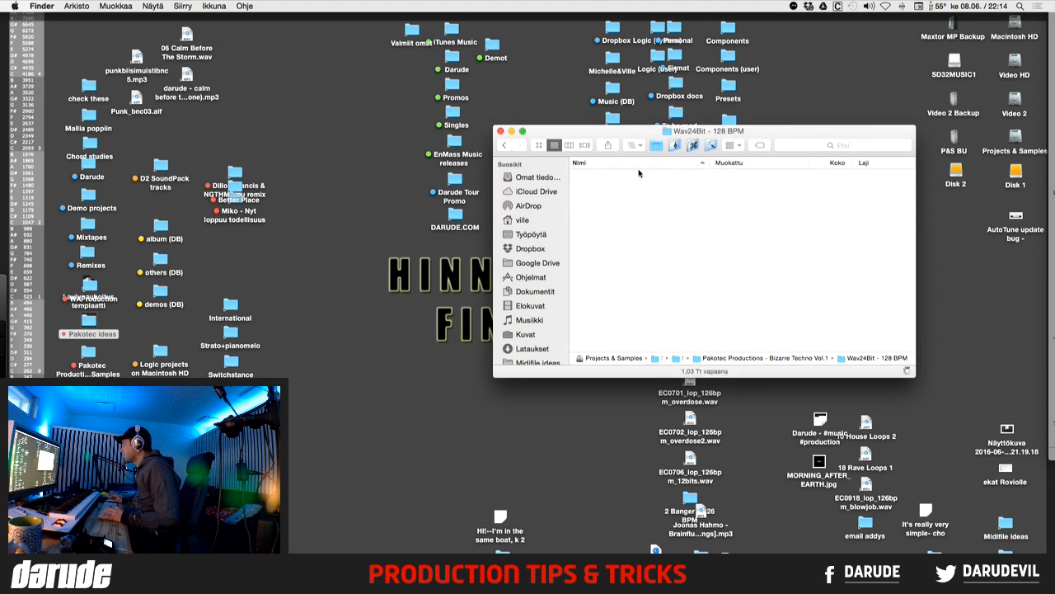
- Audition the loops from PBT Vol.1 002.wav through PBT Vol.1 007.wav
click(631, 186)
key(space)
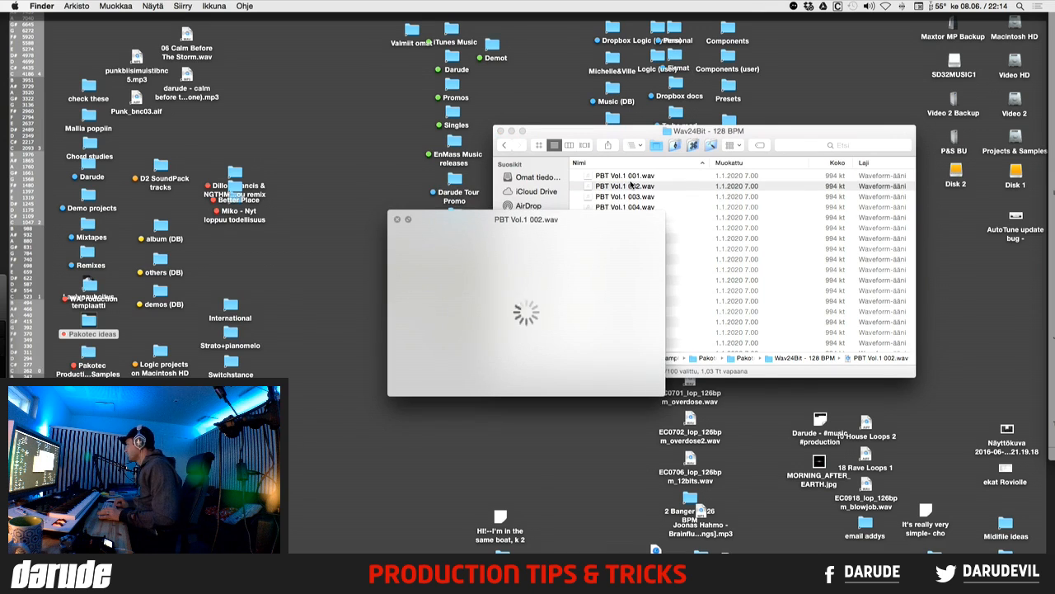
key(Down)
key(Down)
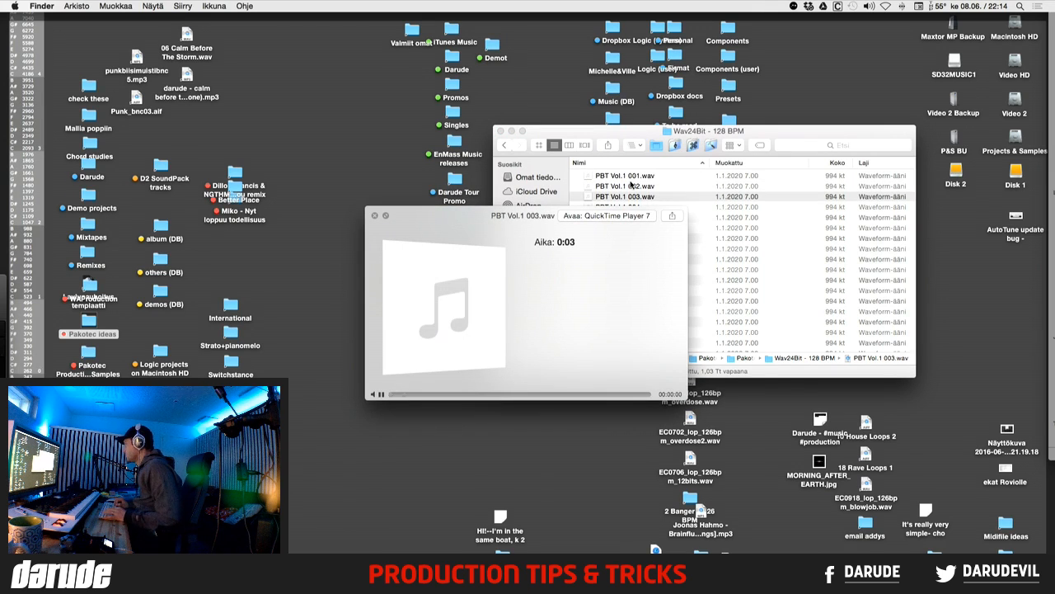
key(Down)
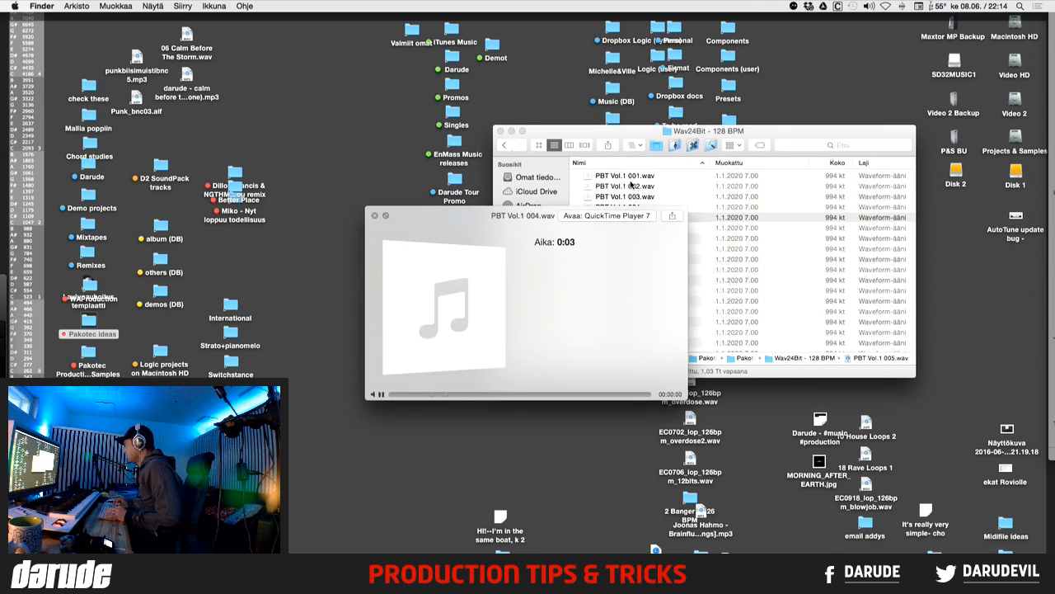
key(Down)
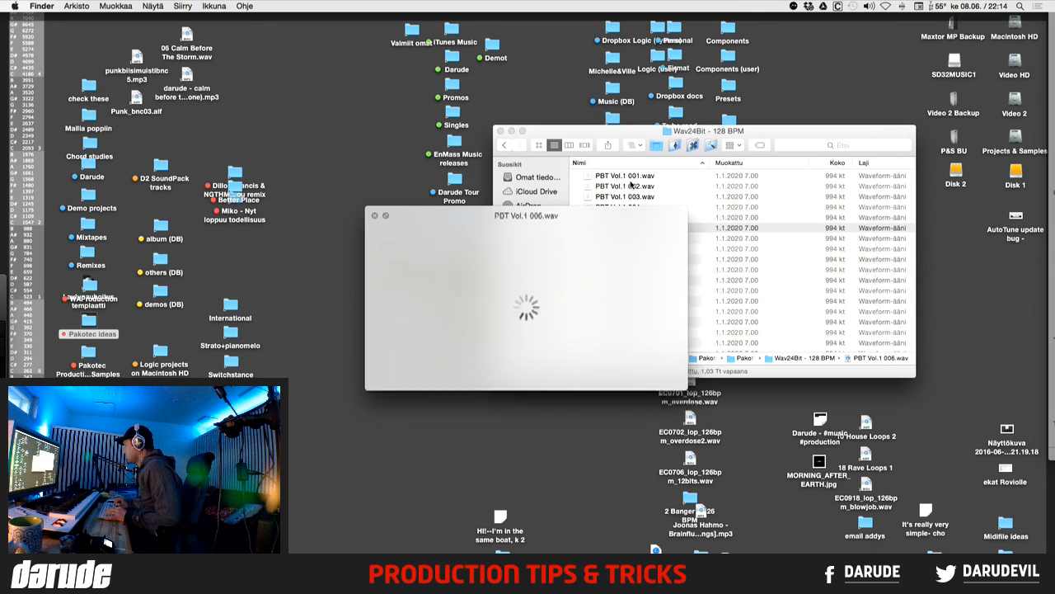
key(Down)
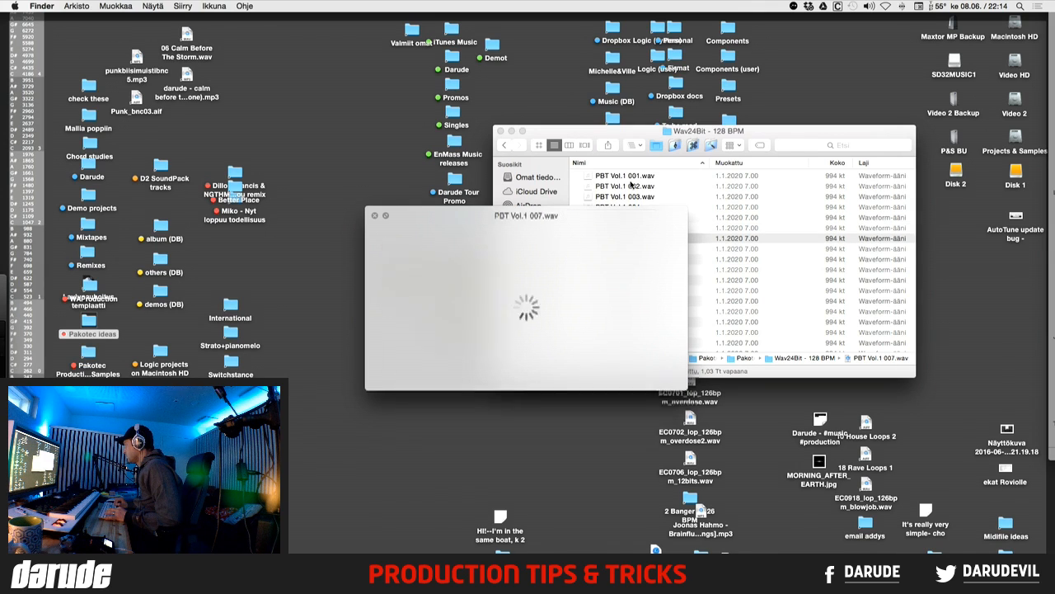
key(space)
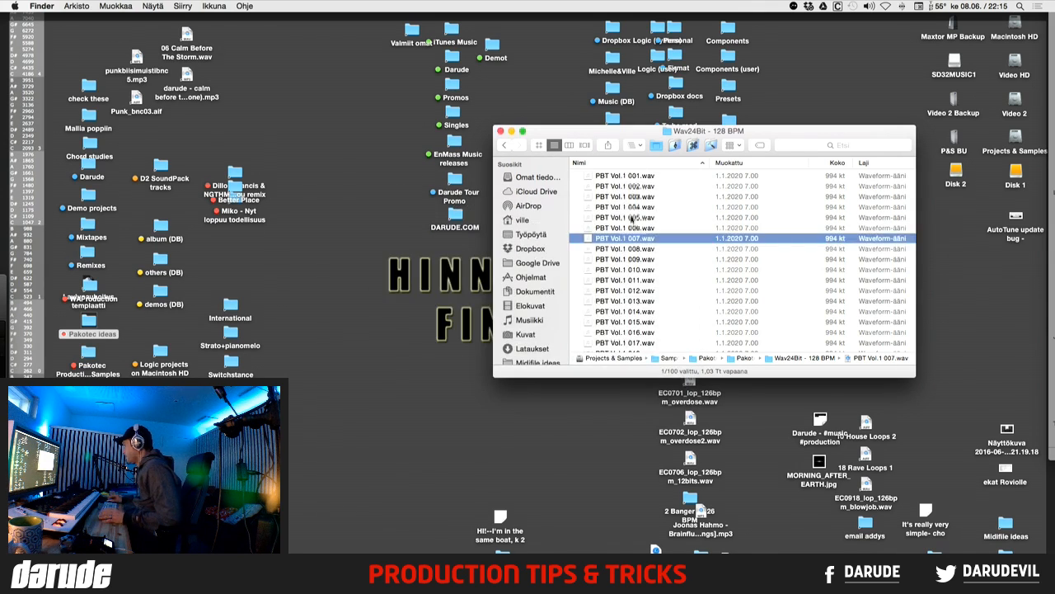
- Place PBT Vol.1 007.wav at bar 2 on the empty audio track in Logic Pro X and play the two-bar loop
key(F11)
drag(634, 242, 401, 287)
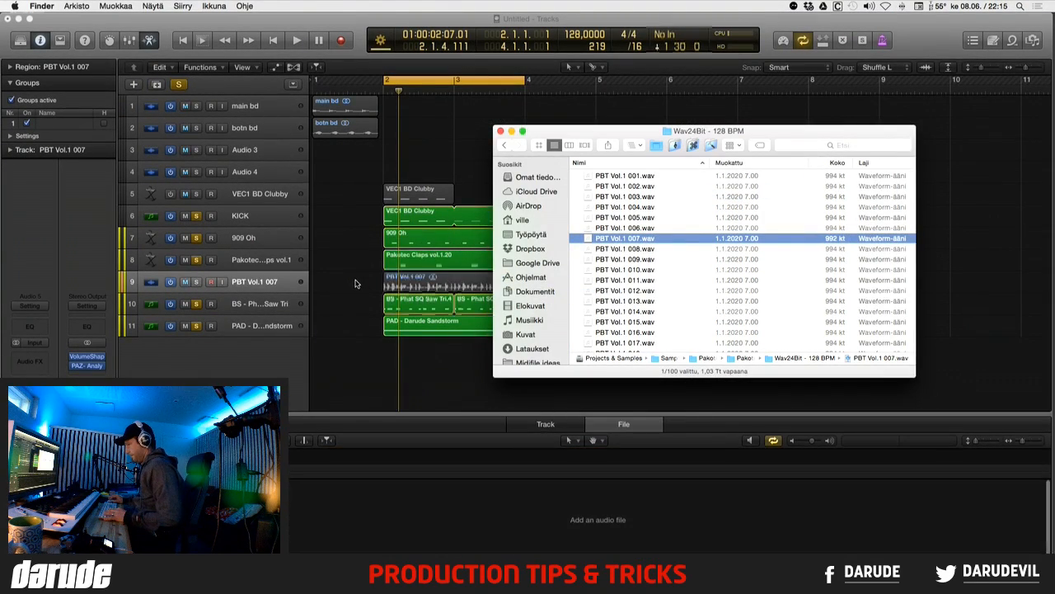
key(space)
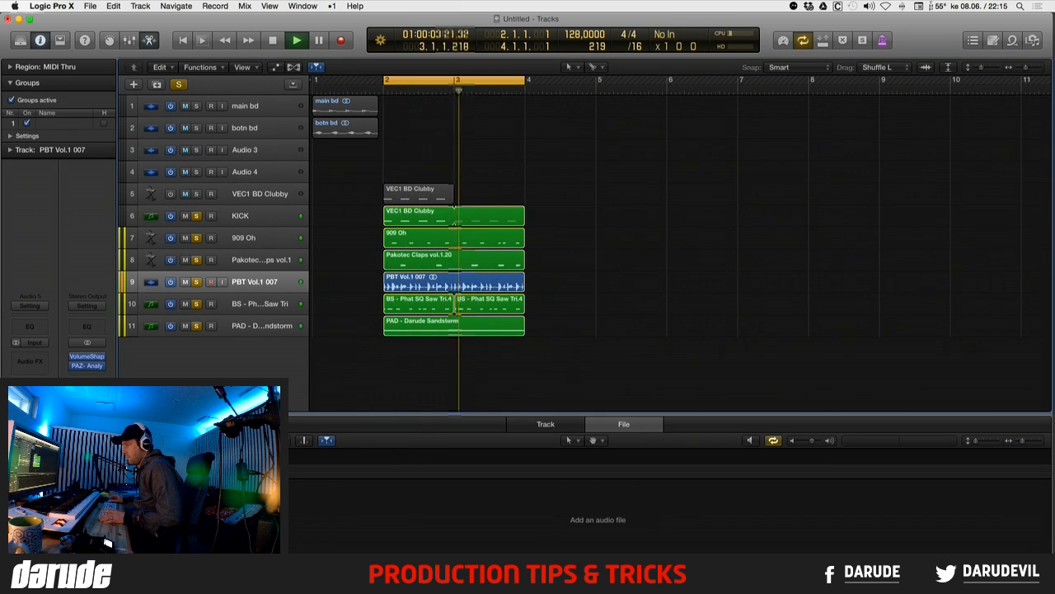
- Insert Cableguys VolumeShaper4 on the PBT Vol.1 007 track and apply the fifth Ducking shape
click(30, 354)
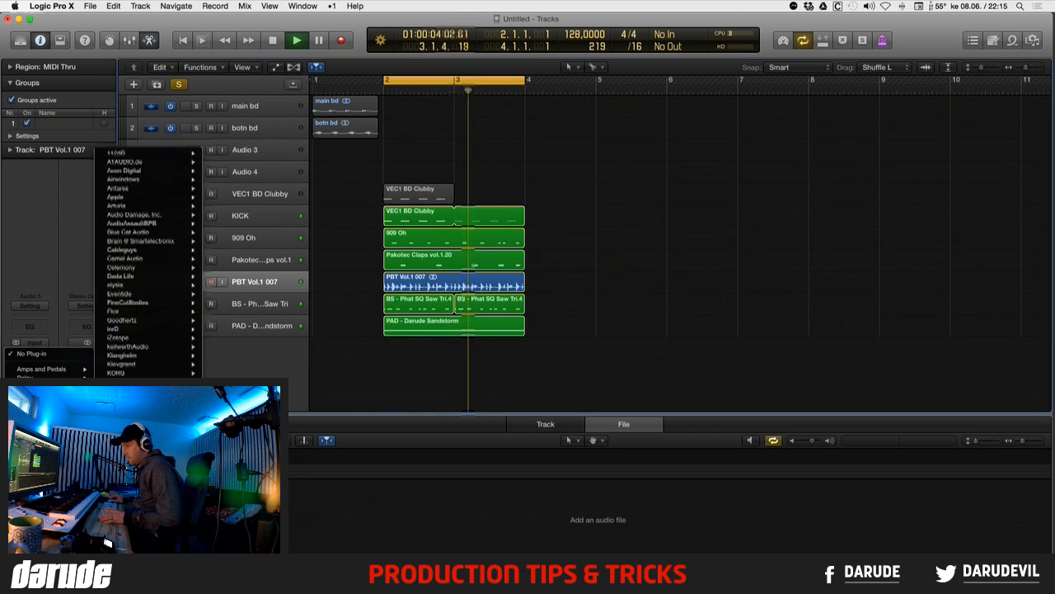
mouse_move(152, 258)
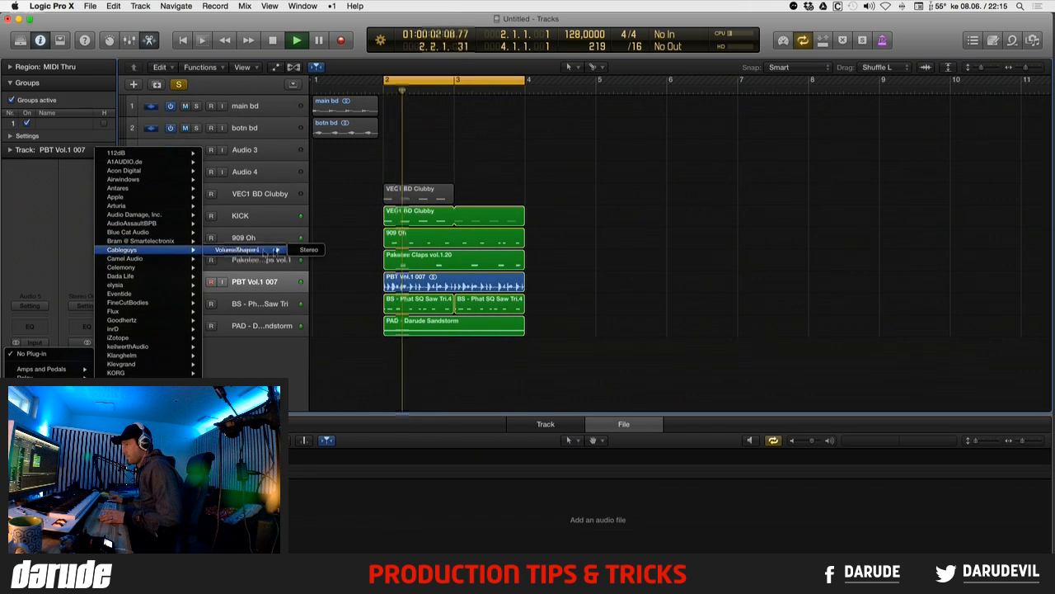
click(35, 350)
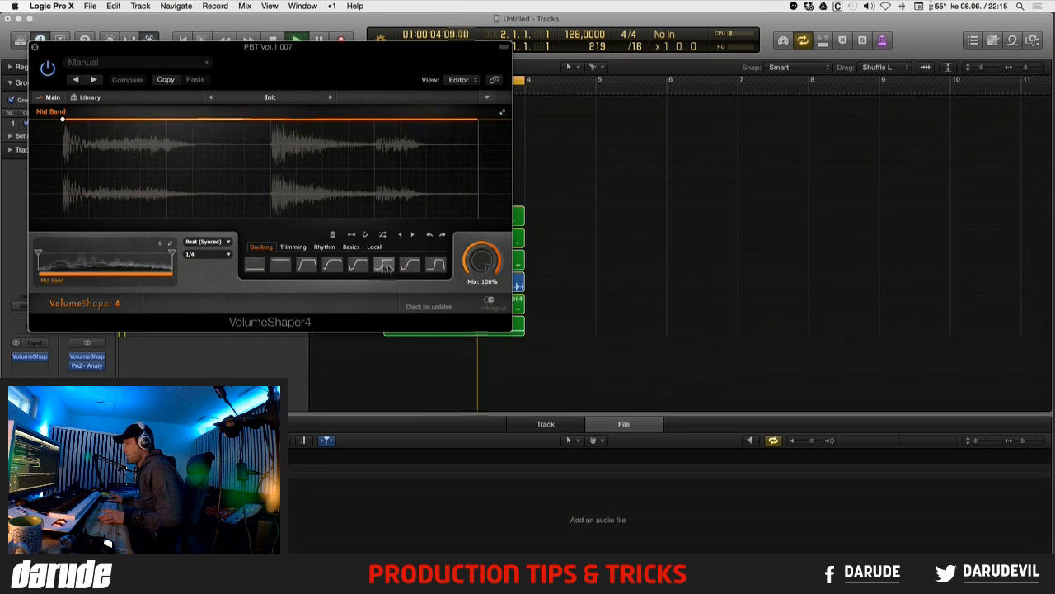
click(357, 266)
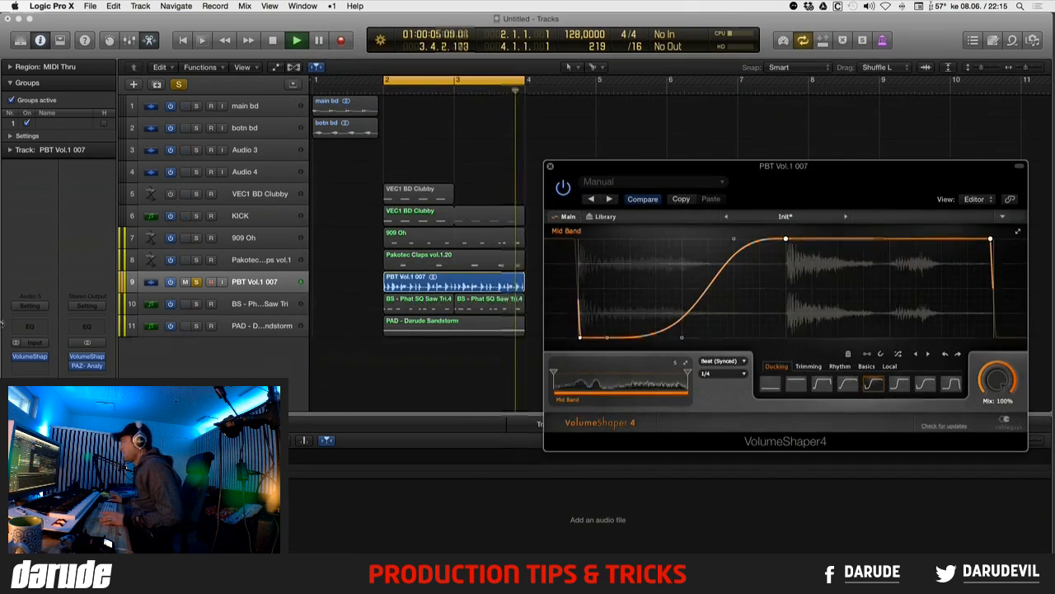
- Split the PBT Vol.1 007 region at 3.1.3.1 and again one sixteenth further on, isolating a single hit
key(z)
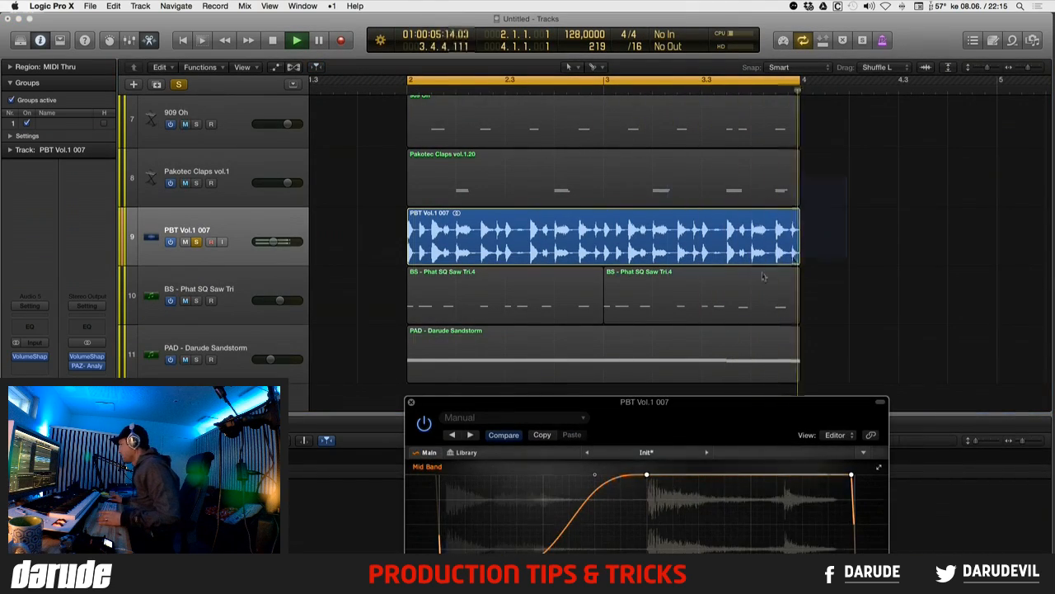
key(z)
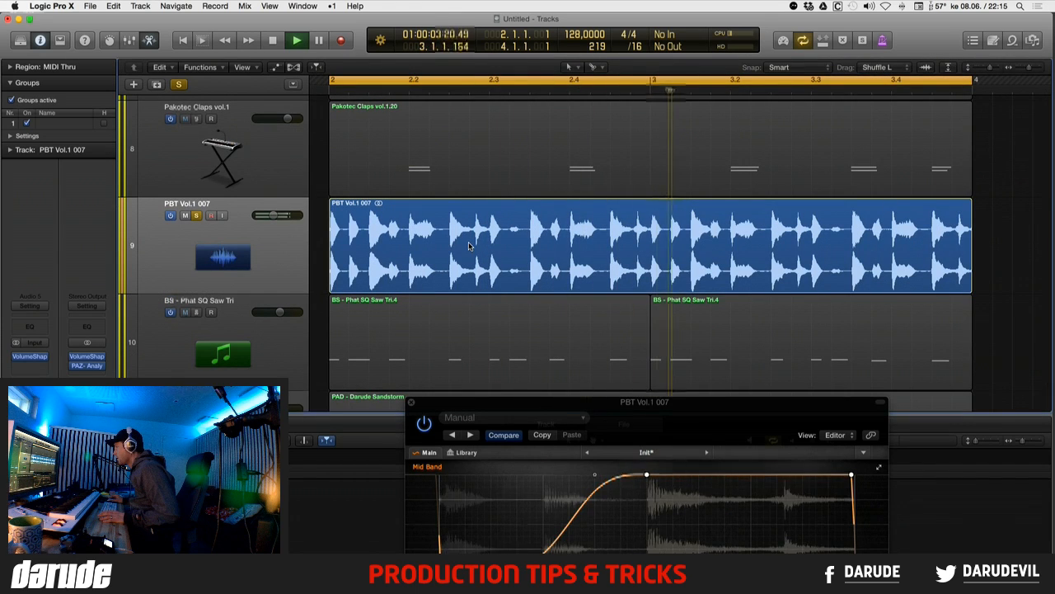
click(691, 237)
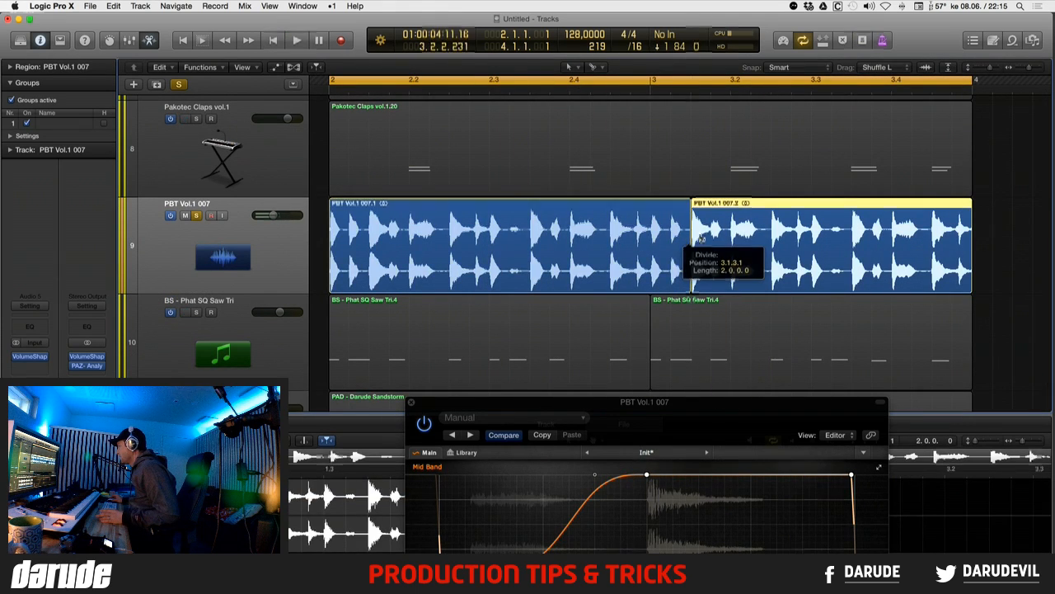
drag(707, 239, 710, 238)
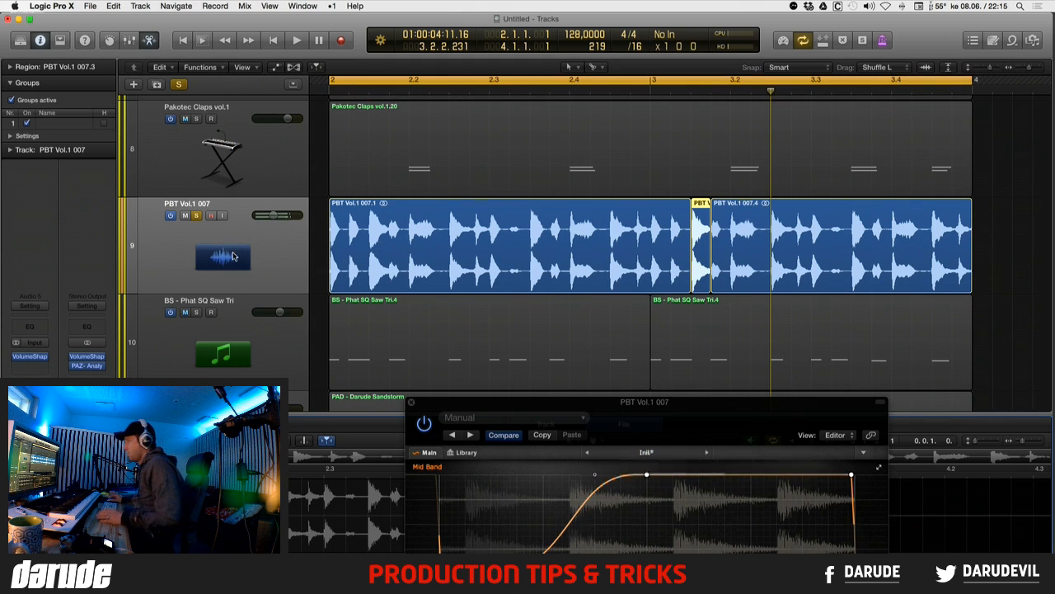
- Solo the PAD - Darude Sandstorm track alongside the sliced loop and select it for live playing
scroll(234, 256, down, 2)
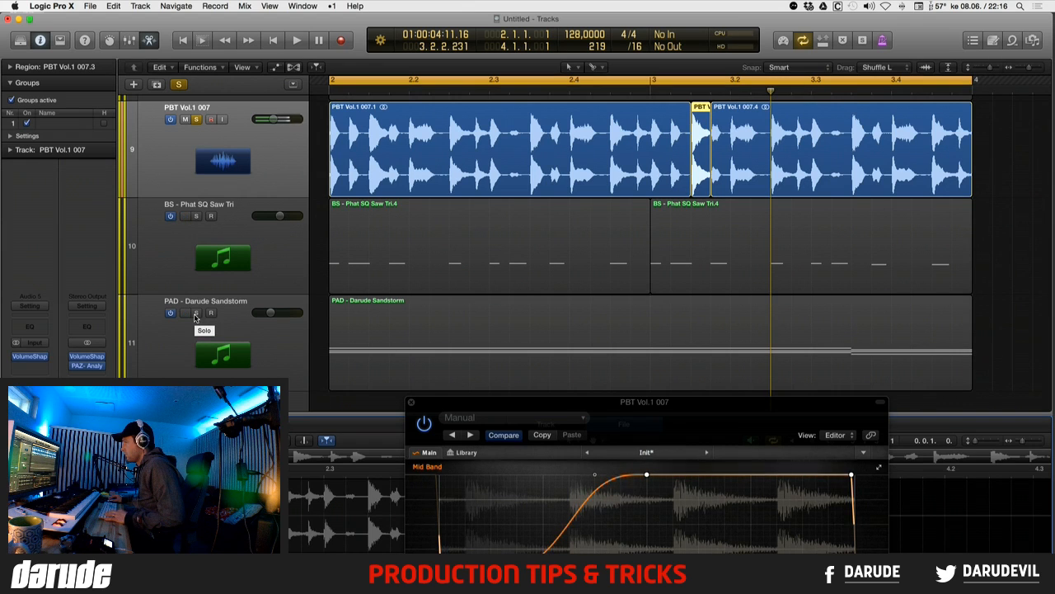
click(196, 313)
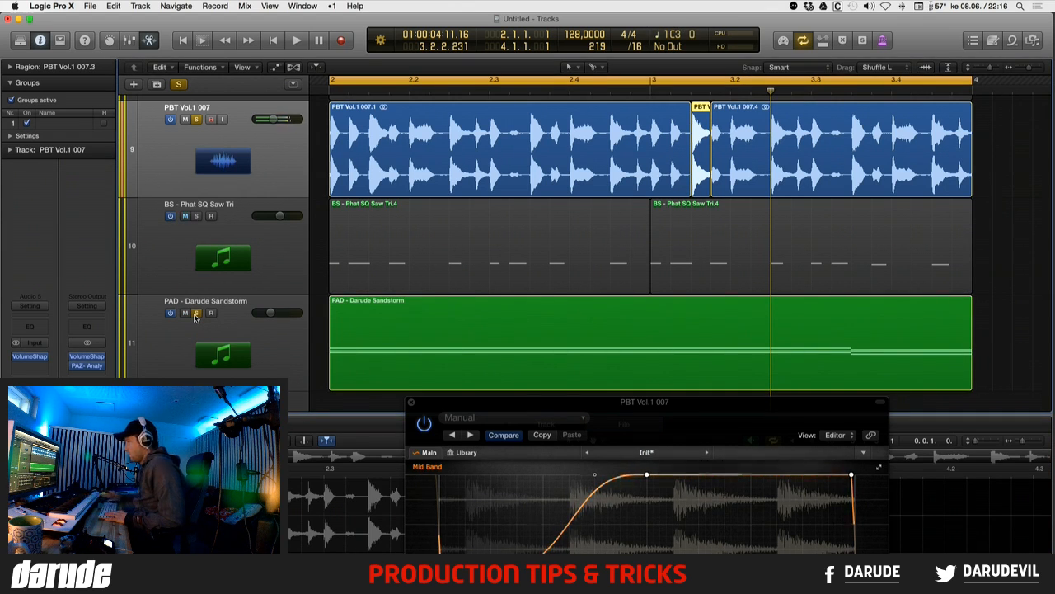
click(247, 318)
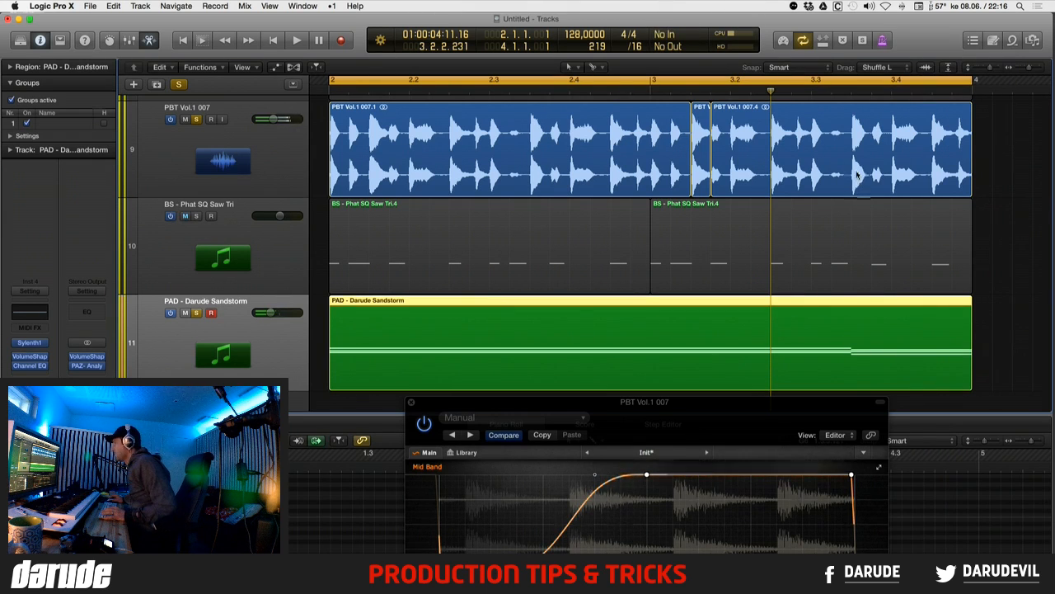
- Duplicate the PBT Vol.1 007 audio track with its VolumeShaper setup, directly above the bass track
click(298, 151)
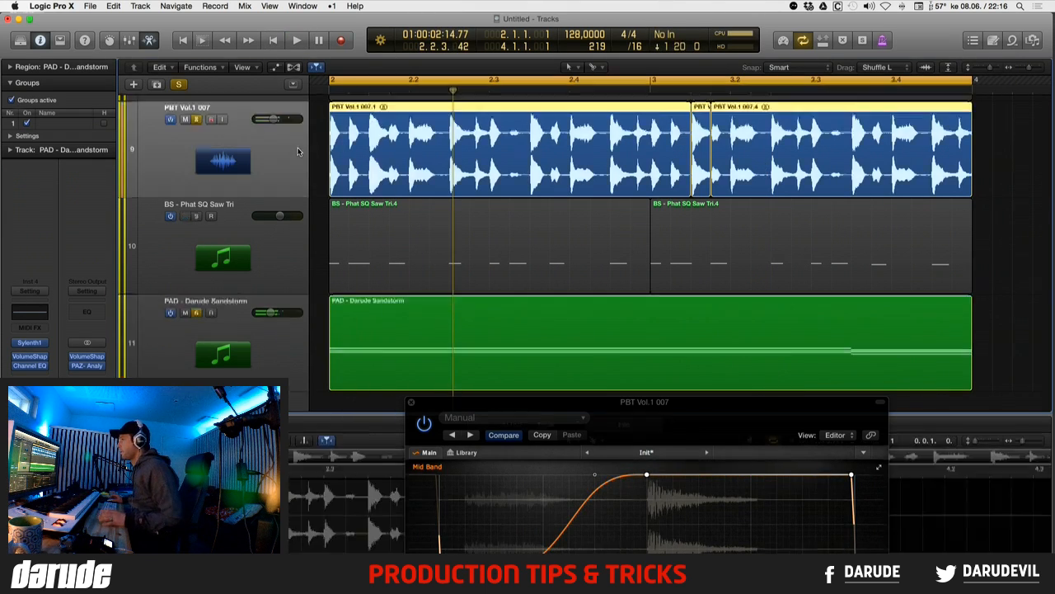
click(157, 86)
click(705, 221)
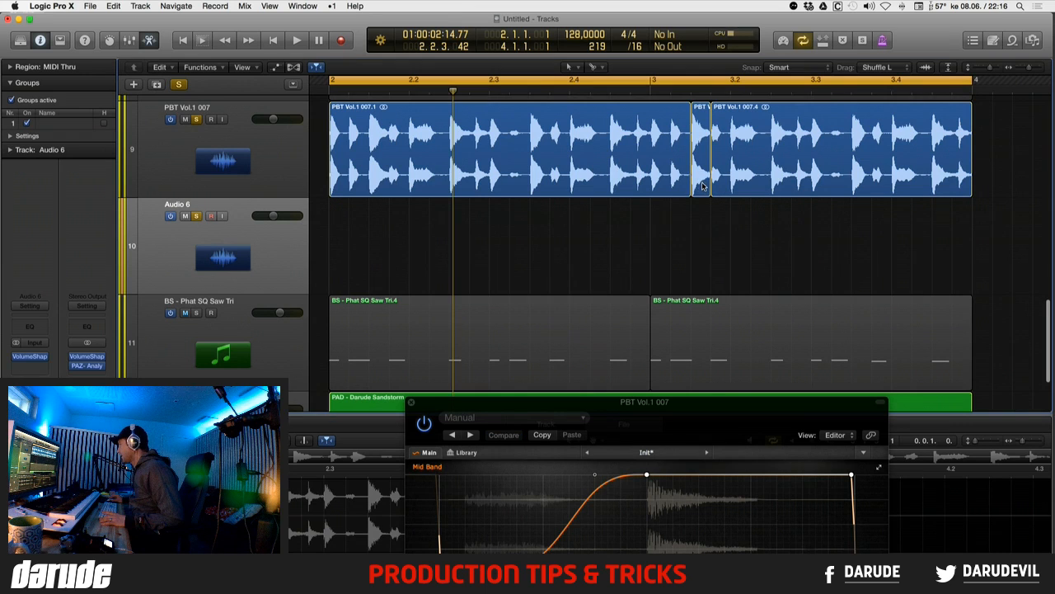
- Copy the isolated hit onto the duplicated track as four back-to-back sixteenth slices from 2.1.3.1, and set the Drag mode to Overlap
drag(703, 186, 422, 251)
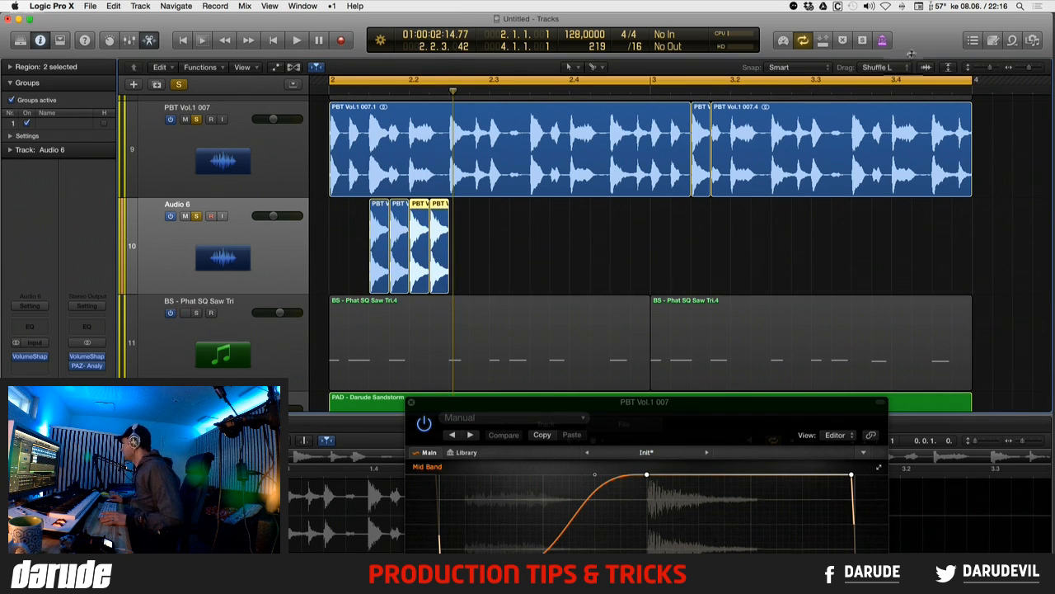
click(890, 67)
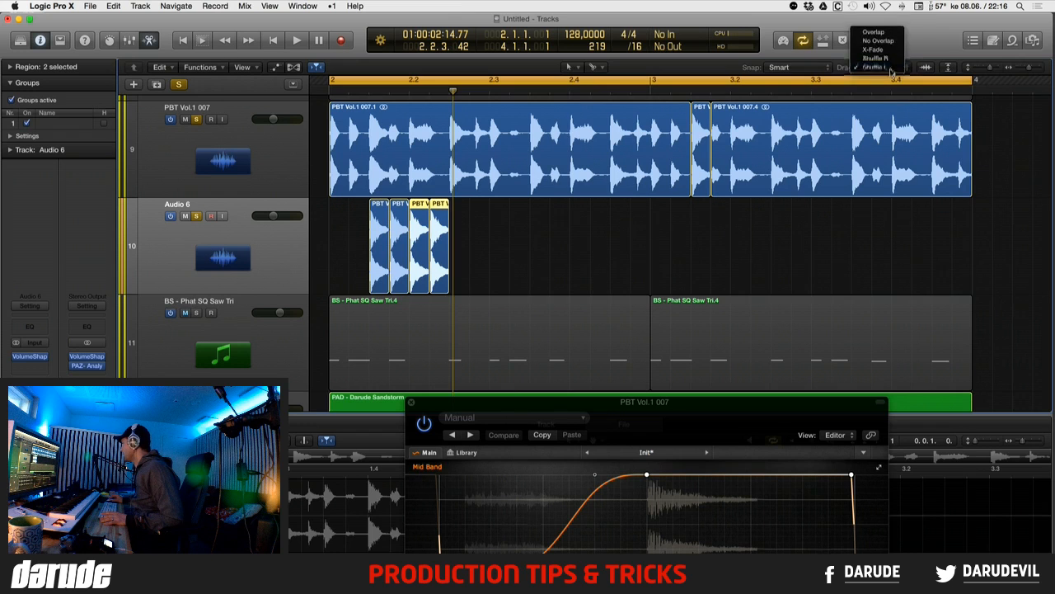
click(876, 32)
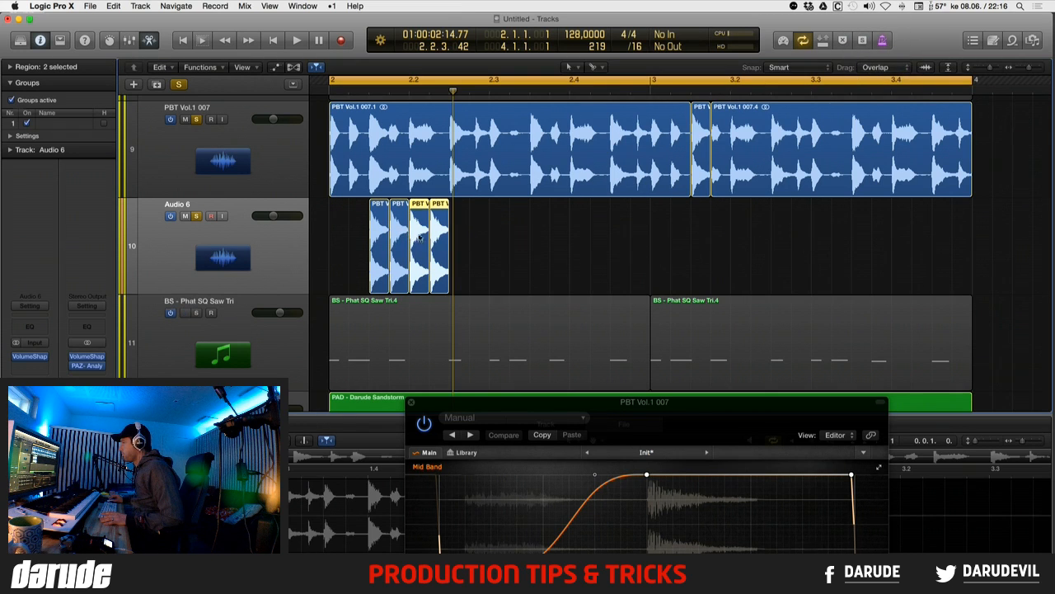
- Space the Audio 6 slices into sixteenth pairs and repeat them on every offbeat eighth across bars 2 and 3
drag(420, 238, 463, 240)
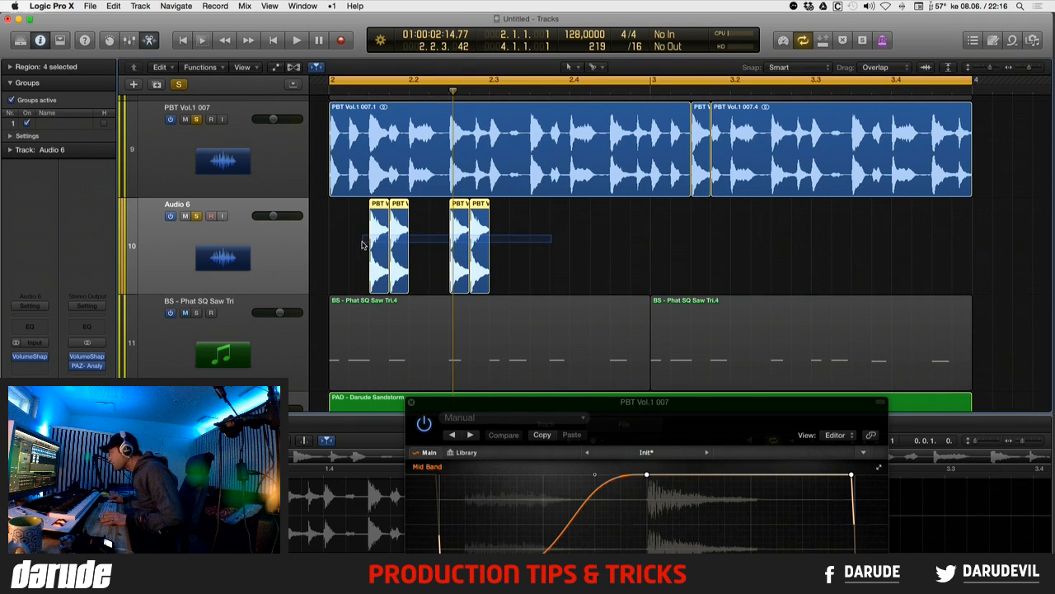
drag(378, 234, 542, 239)
mouse_move(686, 241)
mouse_down()
mouse_move(381, 250)
mouse_move(698, 252)
mouse_up()
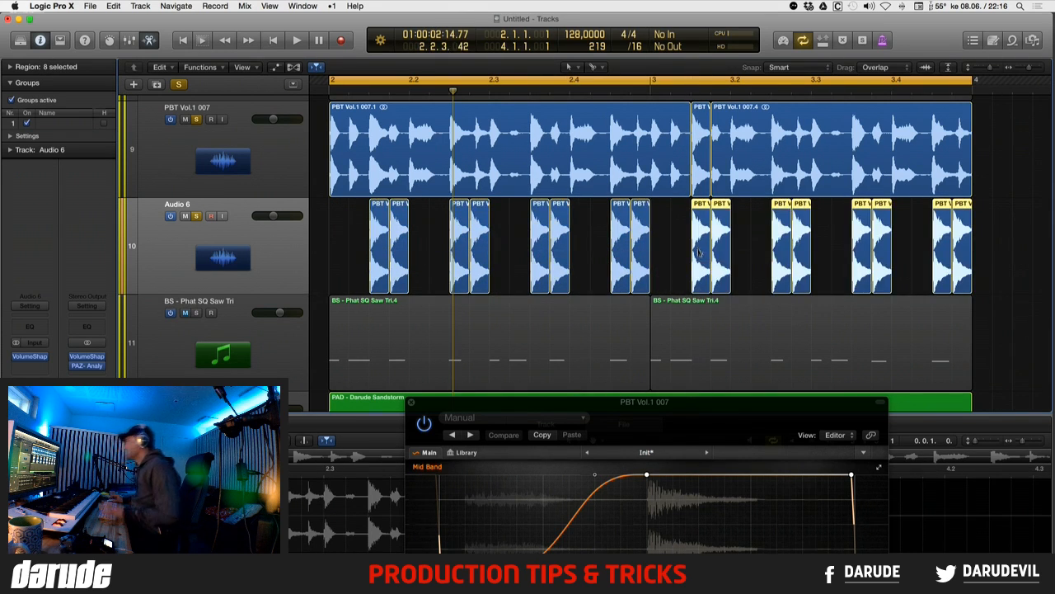
- Play the loop and unsolo the PBT Vol.1 007 track to audition the Audio 6 slices without it
key(space)
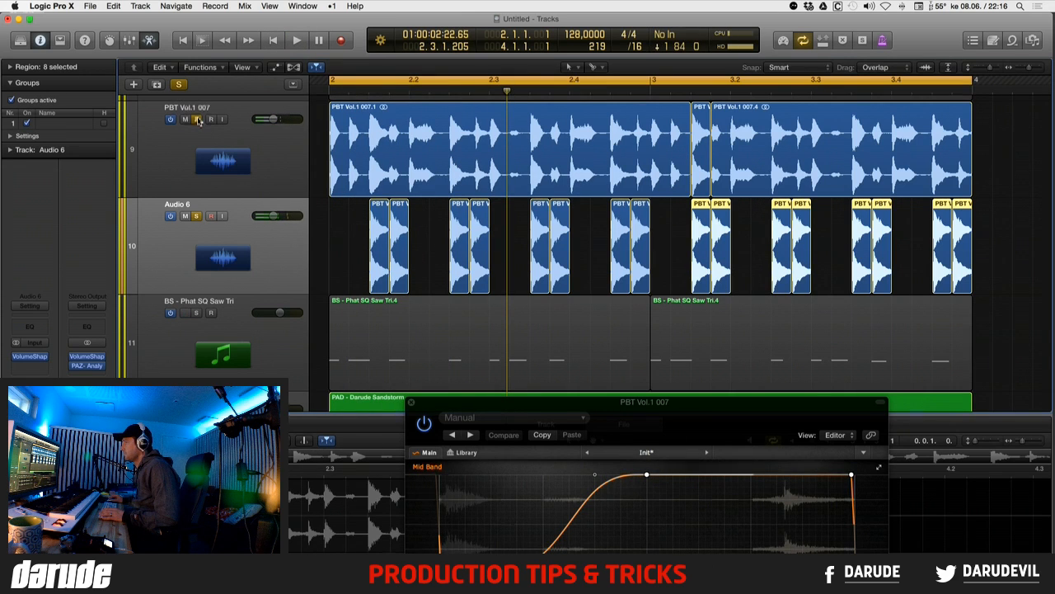
click(198, 120)
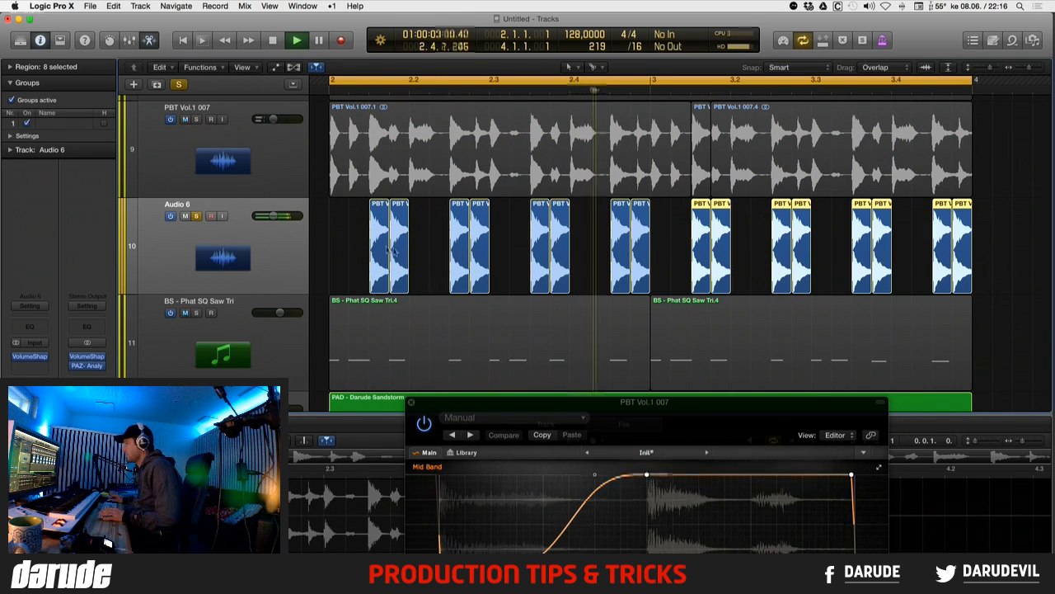
key(space)
- Select all the slices on Audio 6 and insert Apple's AUPitch ahead of VolumeShaper on that track
drag(351, 238, 925, 242)
drag(992, 226, 355, 229)
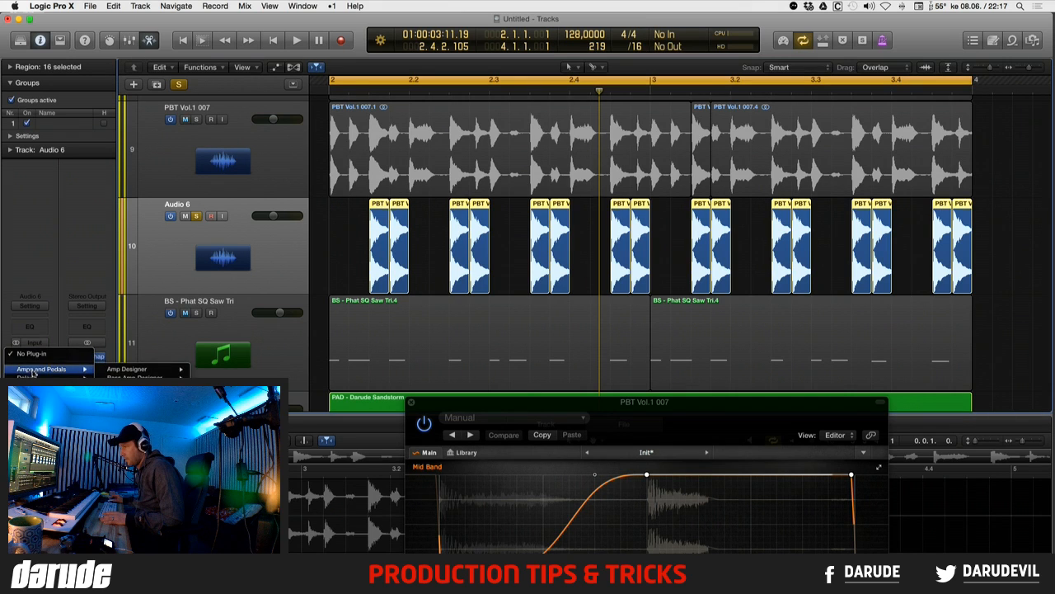
mouse_move(43, 498)
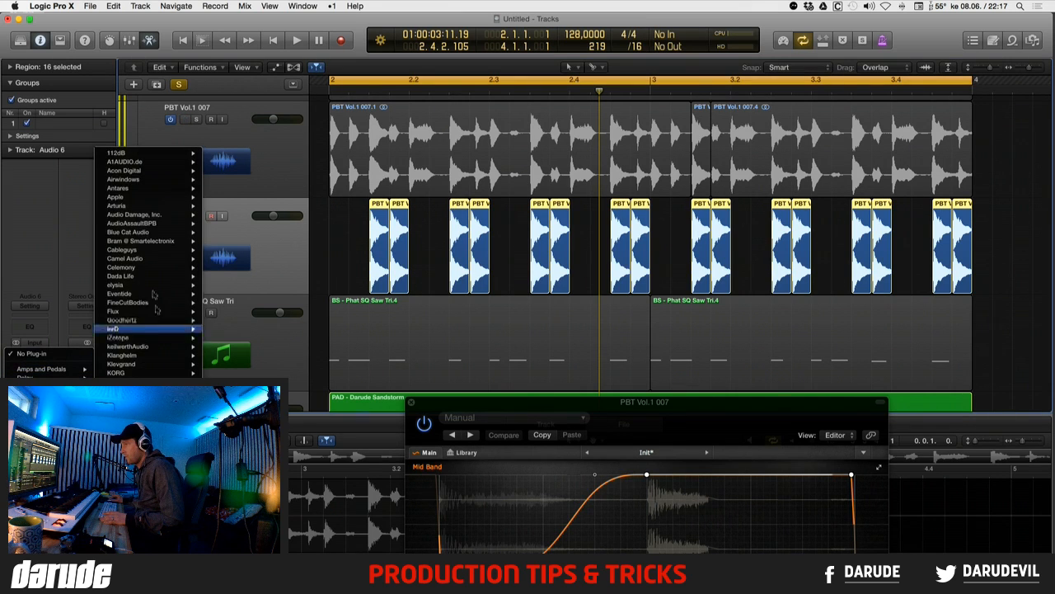
mouse_move(159, 166)
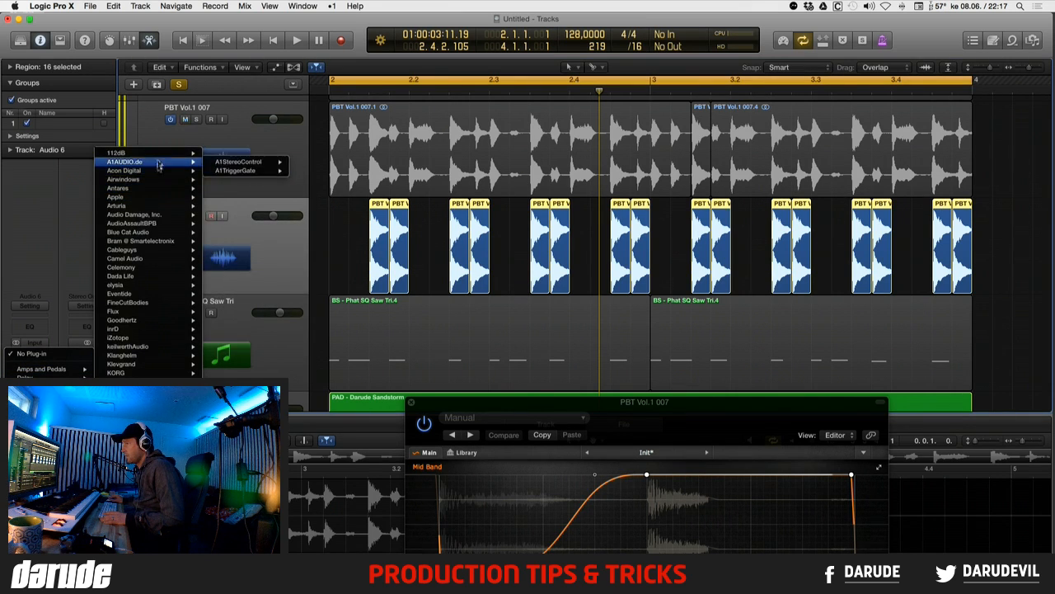
mouse_move(157, 198)
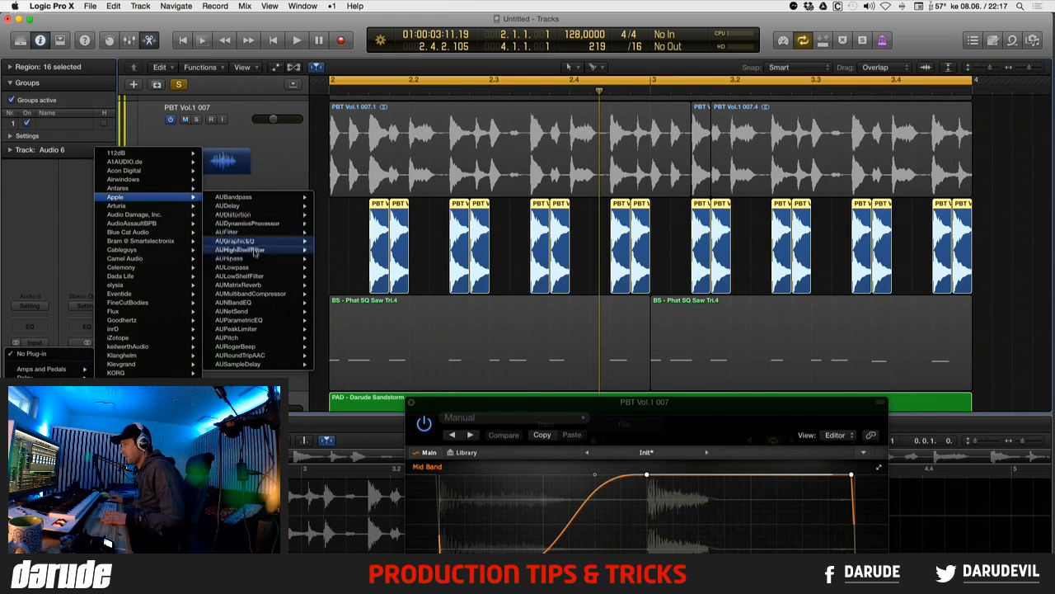
mouse_move(255, 268)
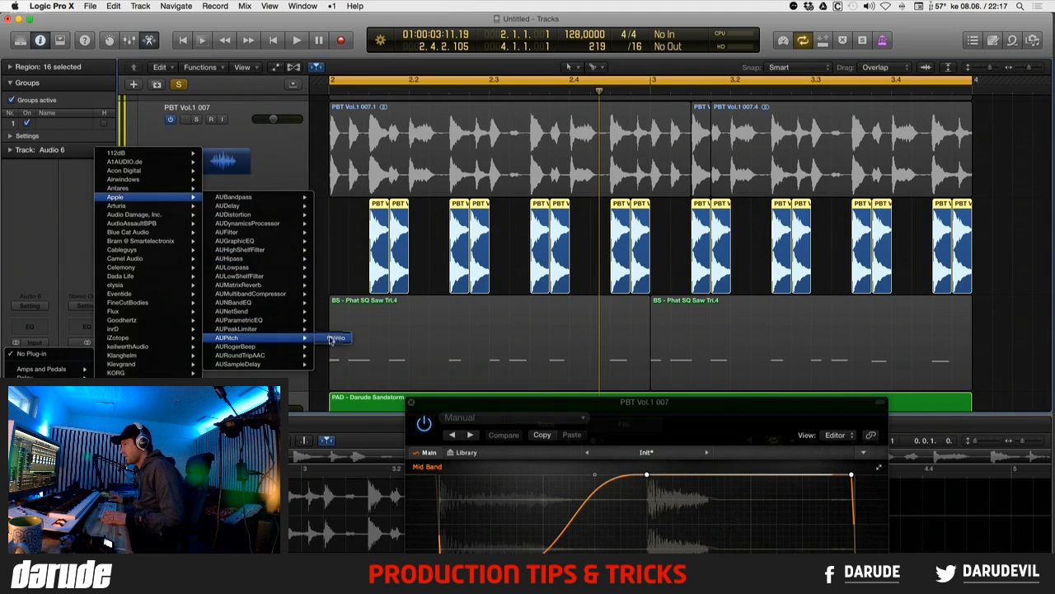
click(334, 339)
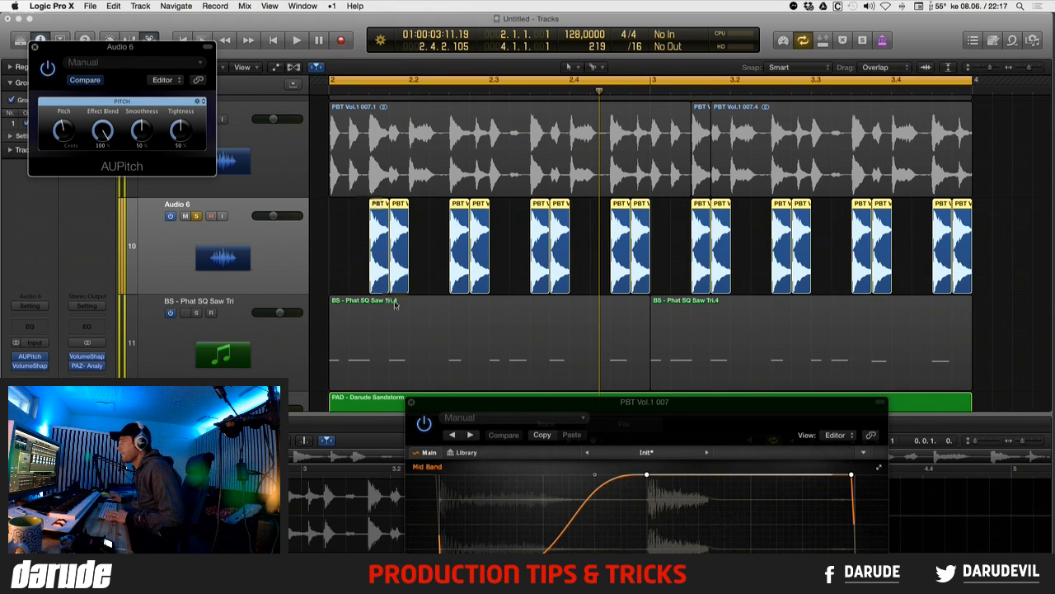
- Set AUPitch's Tightness to 100 % and audition the repeated slices in the loop
key(space)
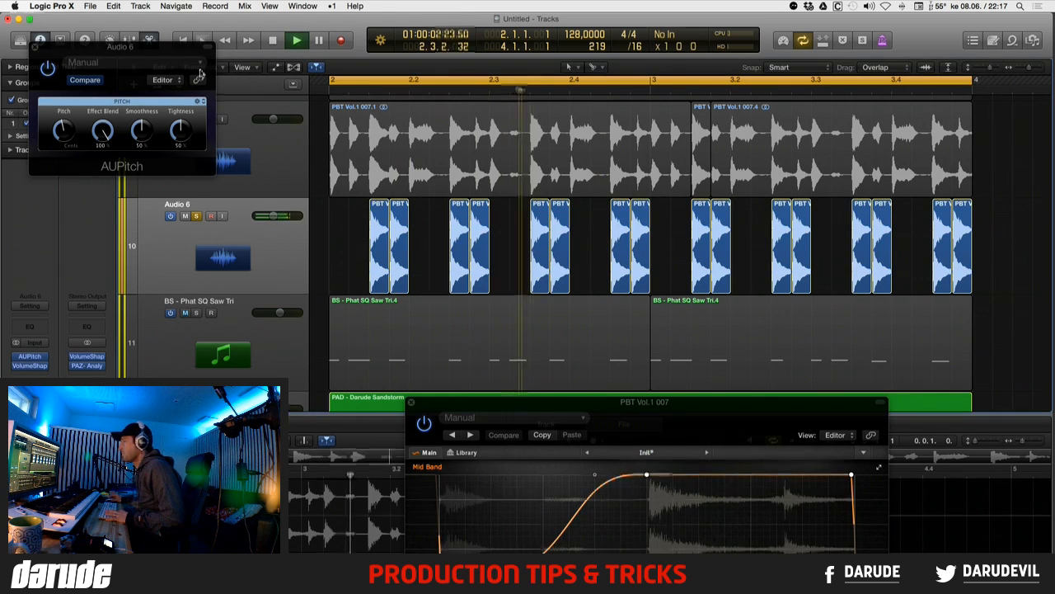
drag(173, 48, 251, 188)
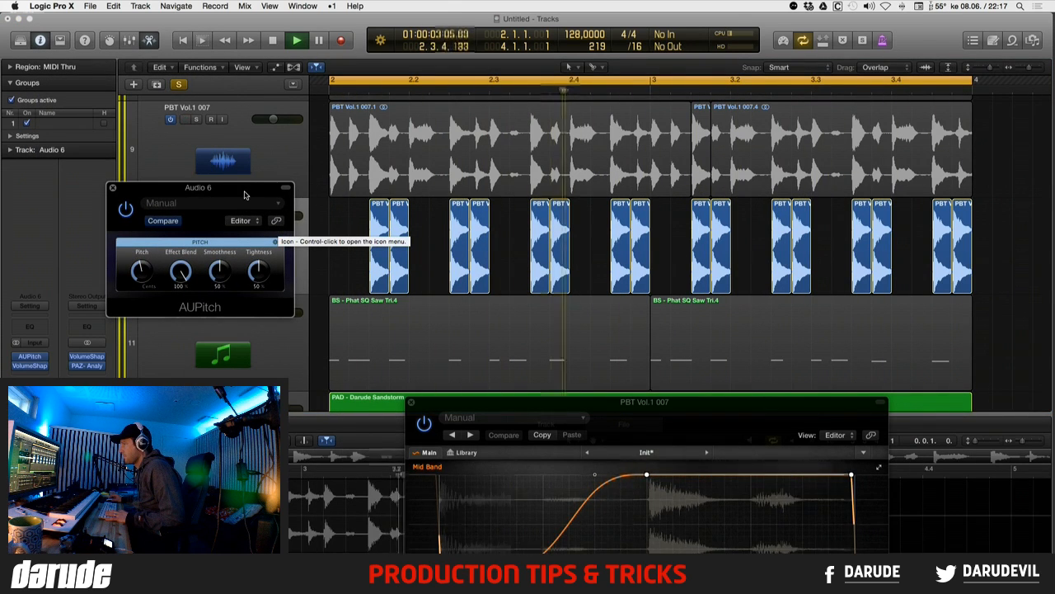
drag(257, 270, 233, 280)
key(space)
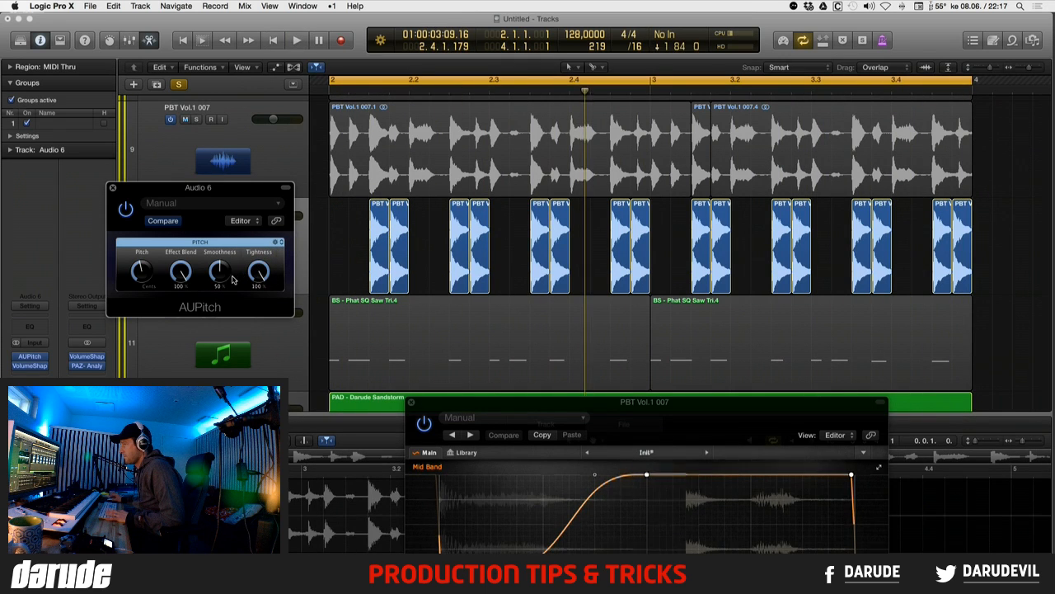
key(space)
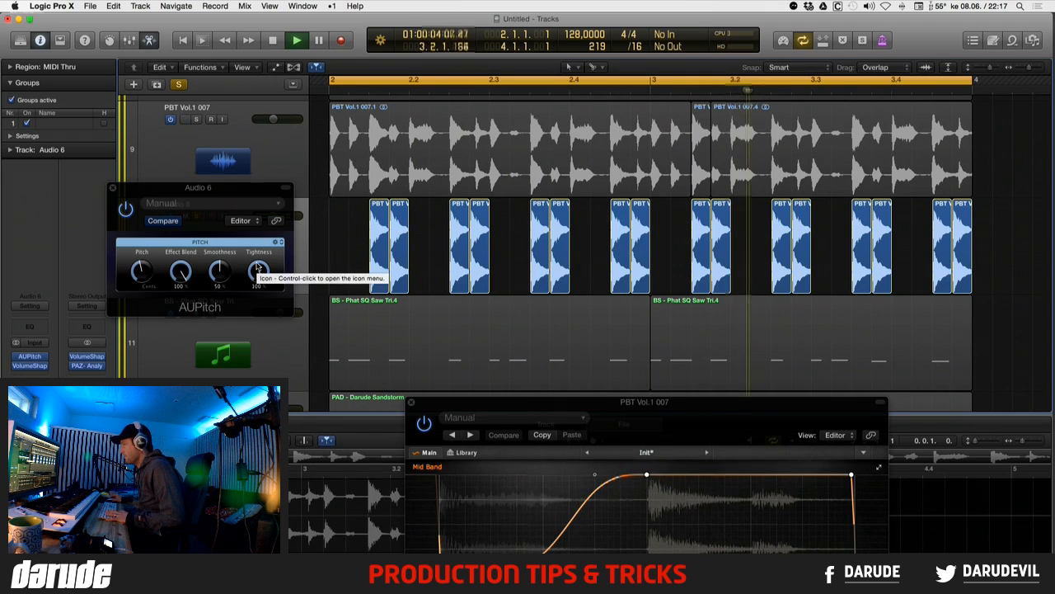
key(space)
- Solo the PAD - Darude Sandstorm track, turn off its recorded part for live playing over the loop, and close AUPitch
scroll(243, 365, down, 3)
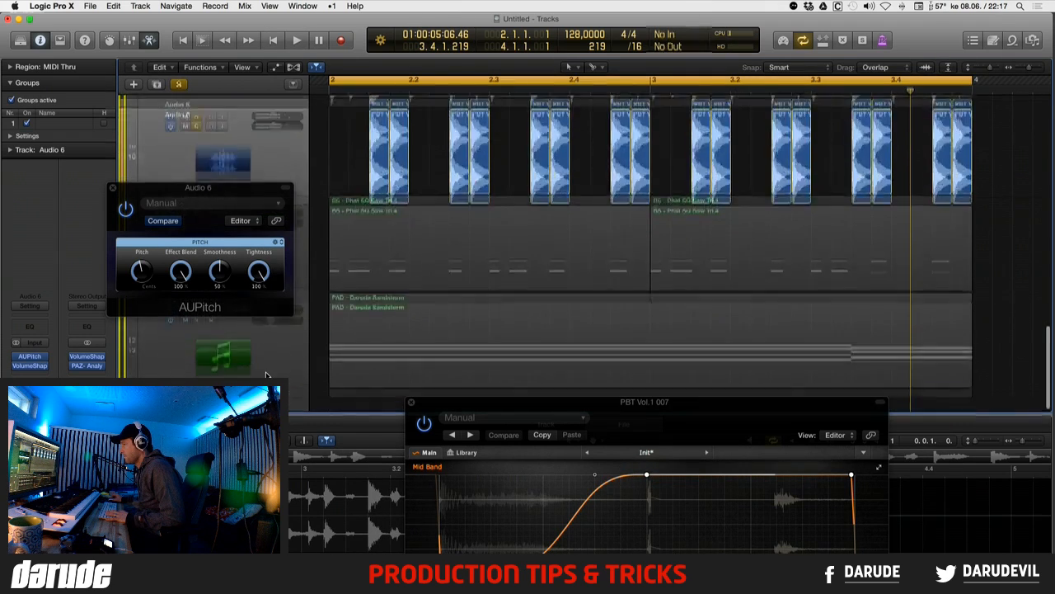
click(242, 366)
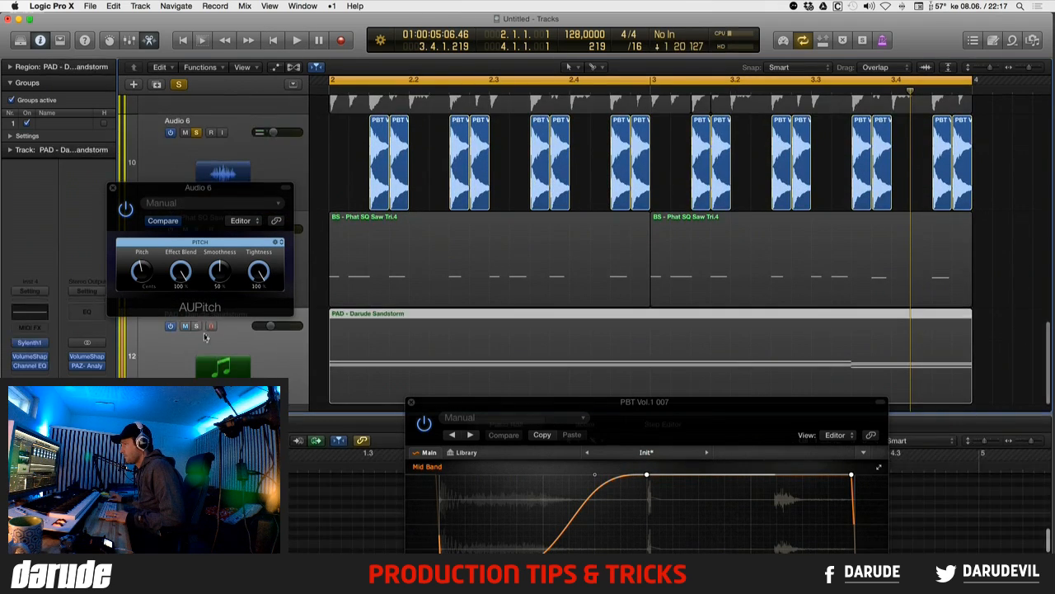
click(197, 327)
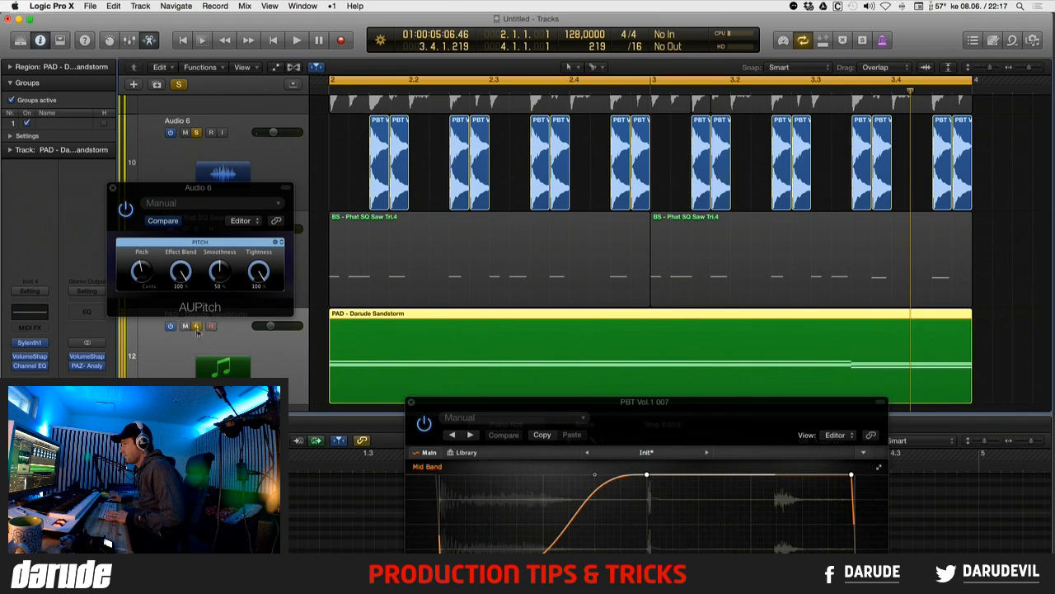
click(171, 327)
key(space)
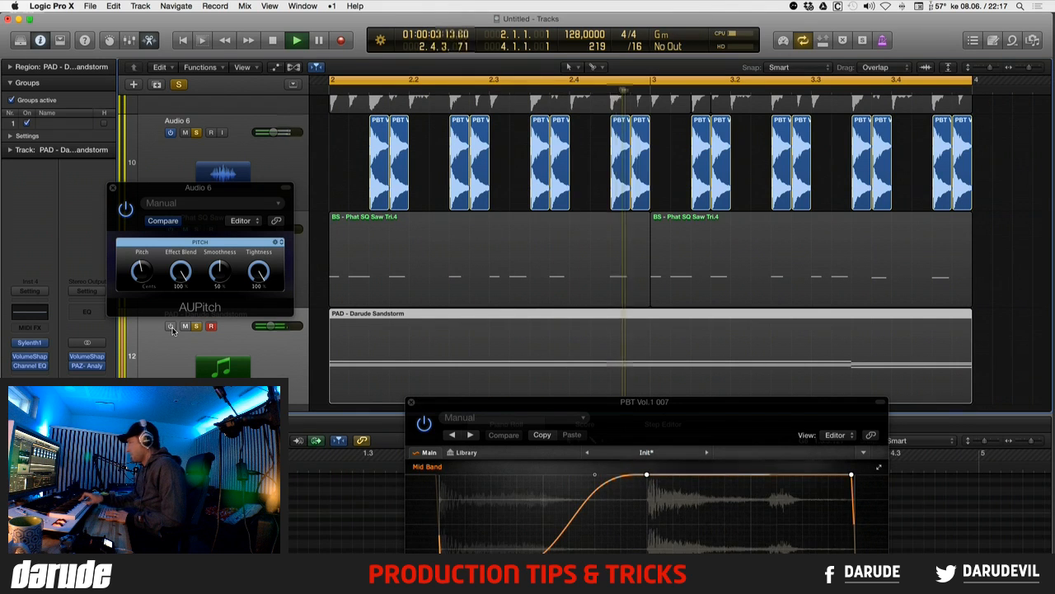
click(113, 188)
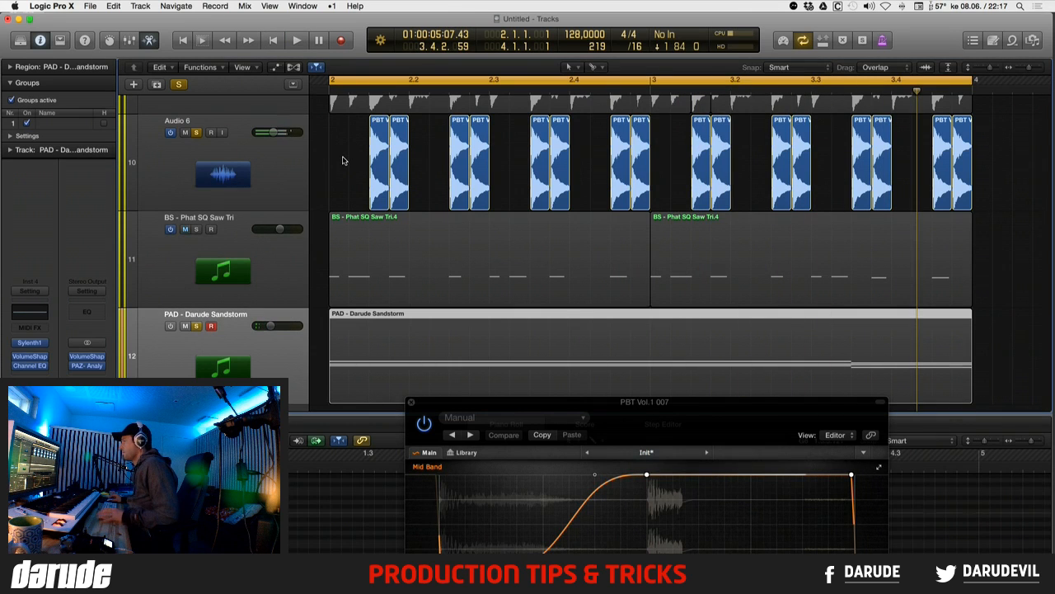
- Split the first PBT Vol.1 007 region at 2.1.3.1 and from 2.2.1.1 onward into equal eighth-note slices
scroll(343, 160, up, 2)
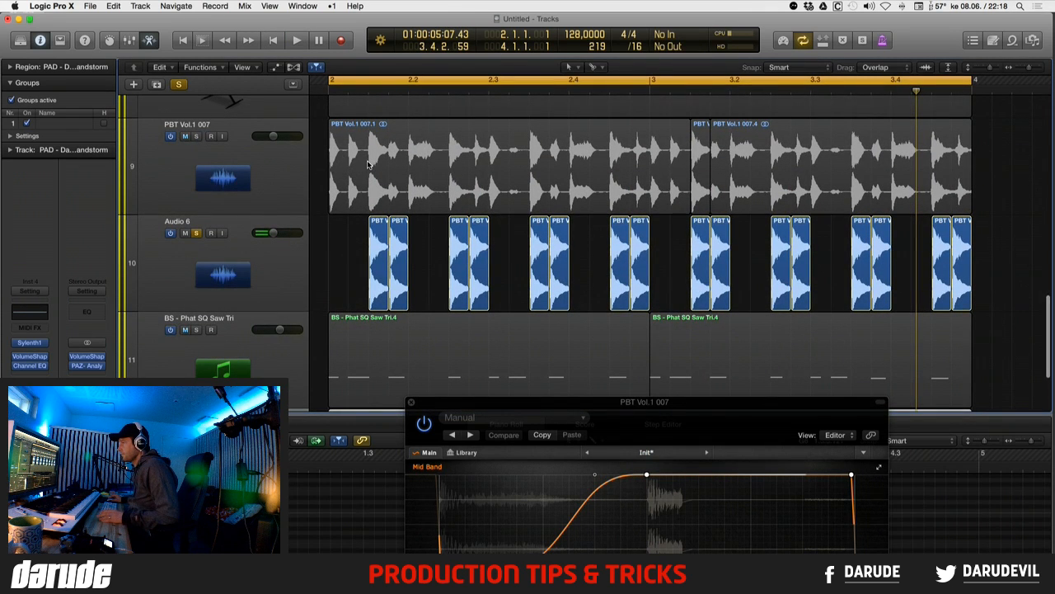
click(369, 165)
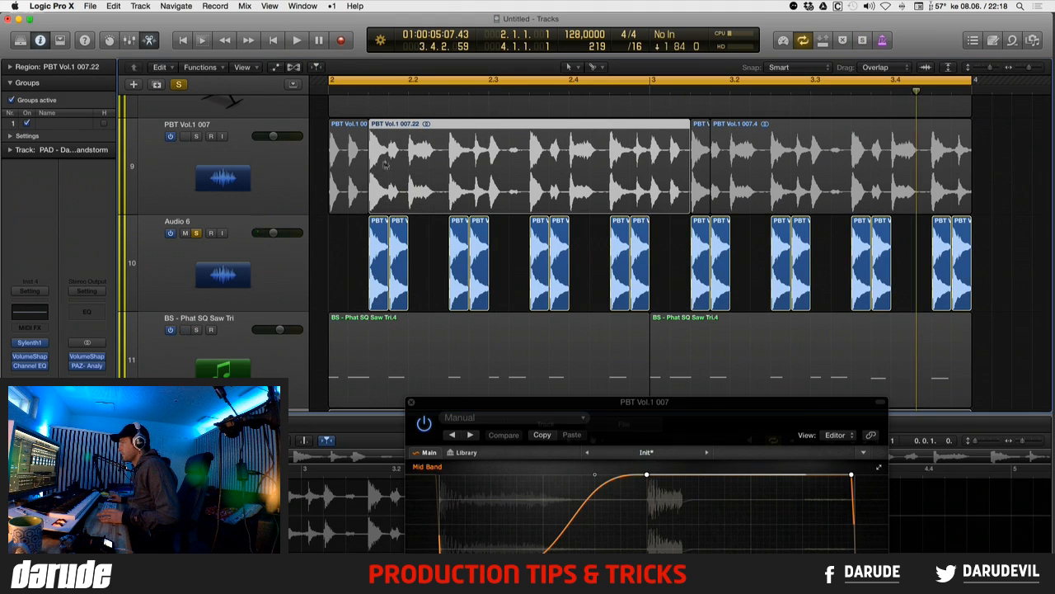
click(409, 165)
alt+click(410, 166)
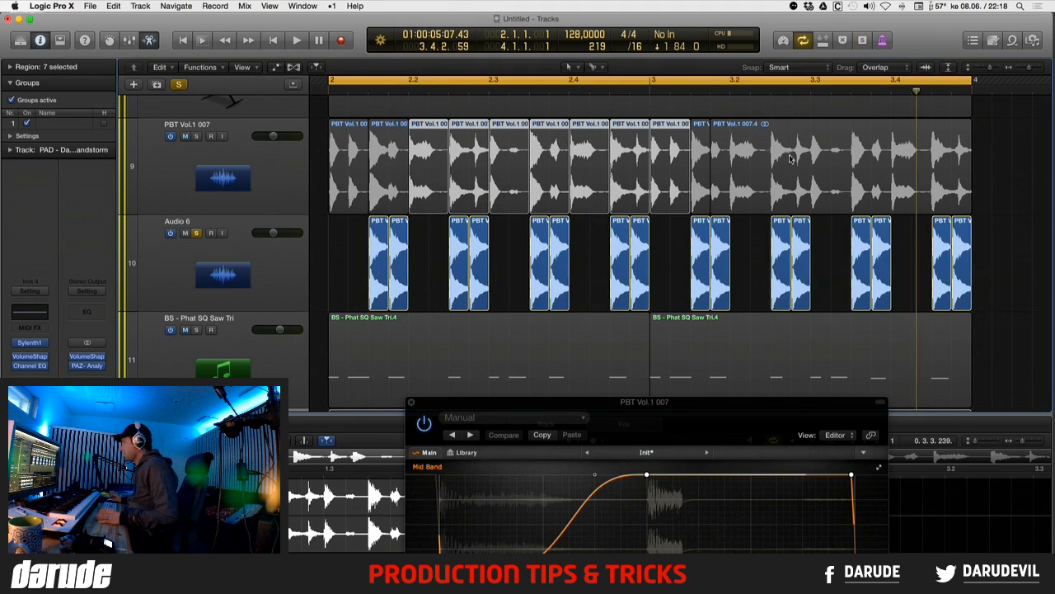
- Split the last PBT Vol.1 007 region at 3.2.1.1 and from 3.2.3.1 onward into equal eighth-note slices
click(734, 189)
super+click(732, 188)
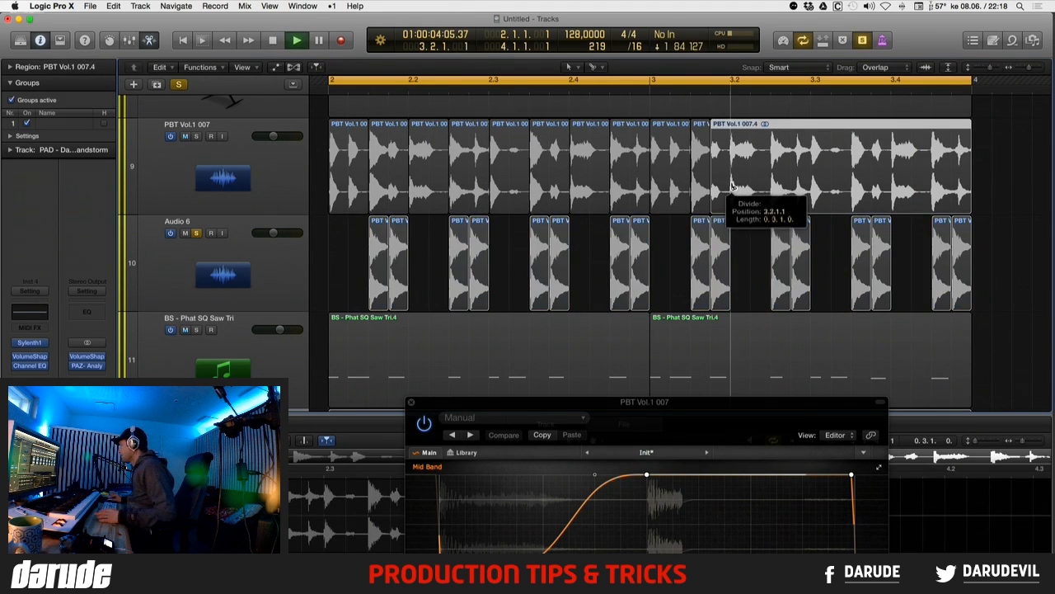
super+click(771, 177)
alt+click(771, 177)
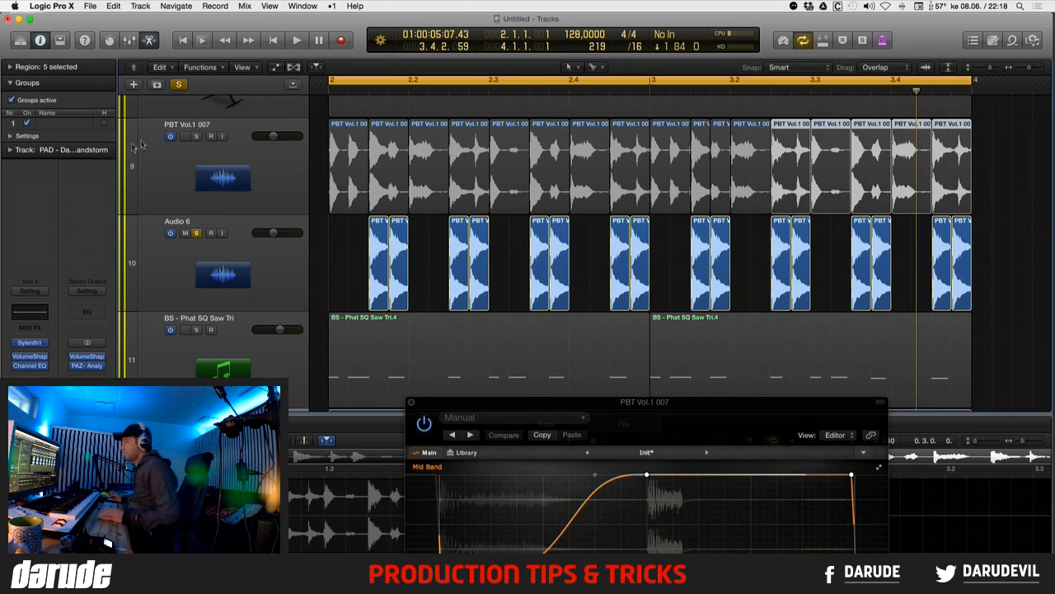
- Solo the PBT Vol.1 007 track and mute its offbeat eighth-note slices in bar 2
click(193, 137)
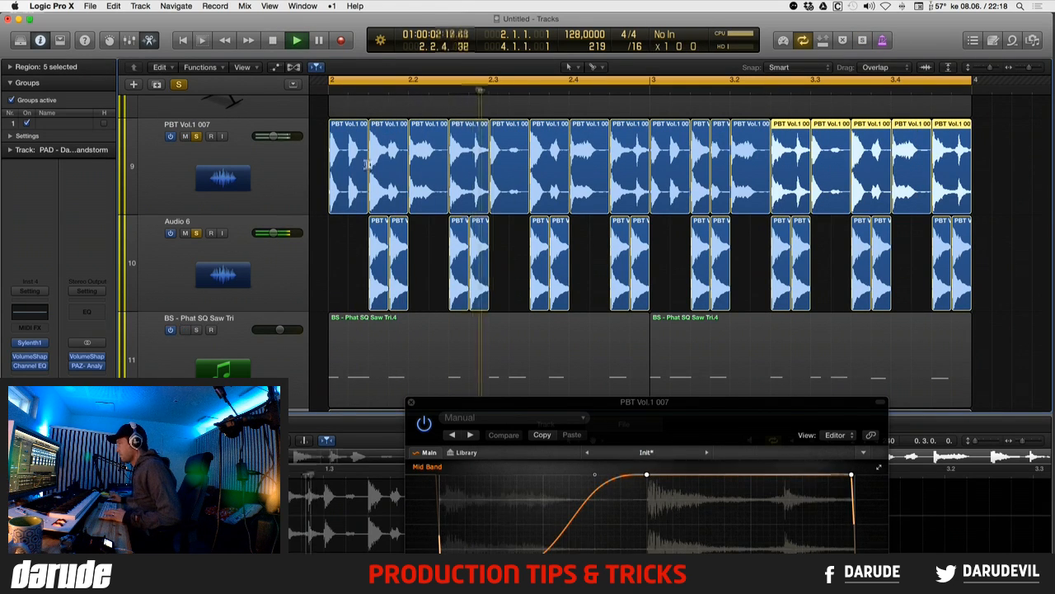
click(395, 152)
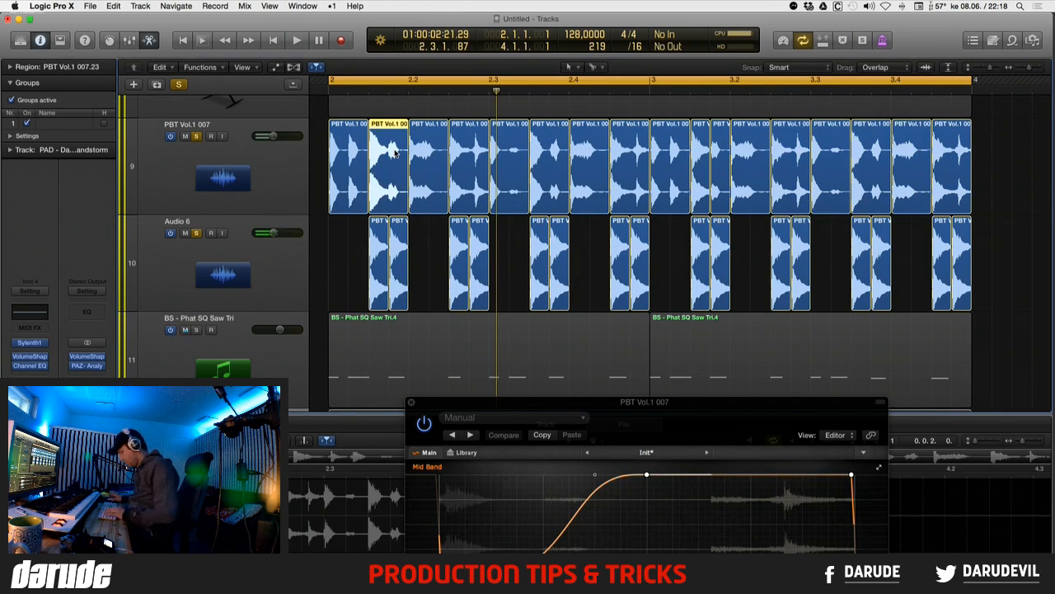
key(ctrl+m)
click(469, 158)
key(ctrl+m)
click(550, 156)
key(ctrl+m)
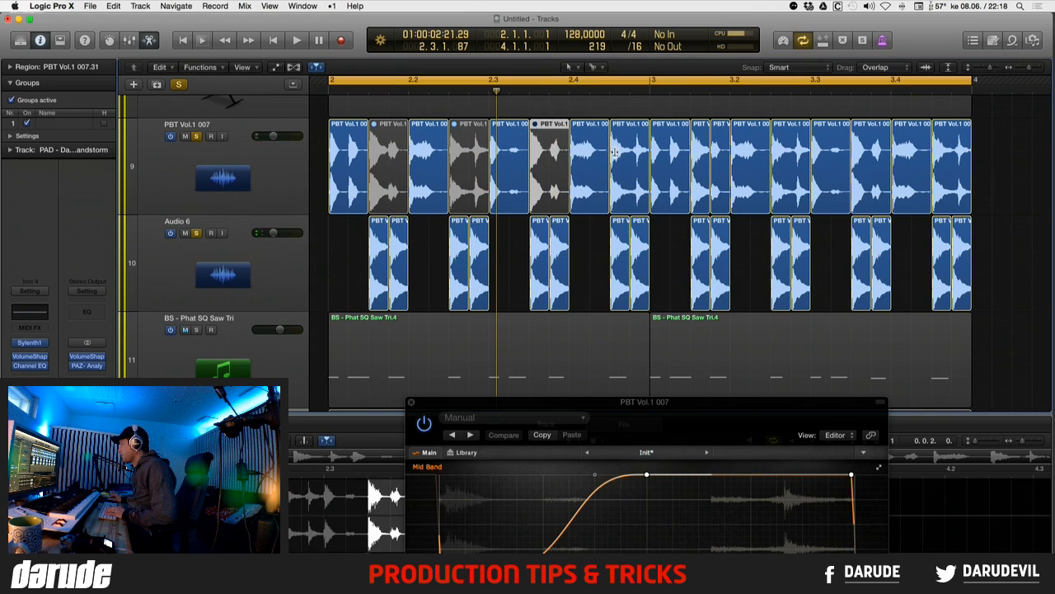
click(637, 155)
key(ctrl+m)
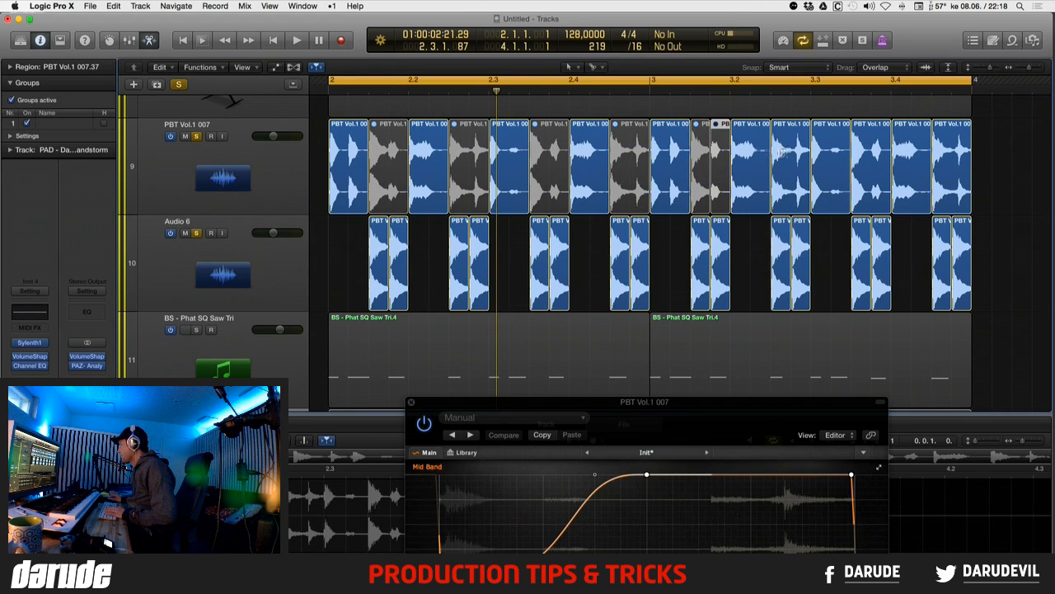
- Mute the remaining offbeat slices of PBT Vol.1 007 in bar 3, through the last one
click(780, 151)
key(ctrl+m)
click(872, 160)
key(ctrl+m)
click(959, 168)
key(ctrl+m)
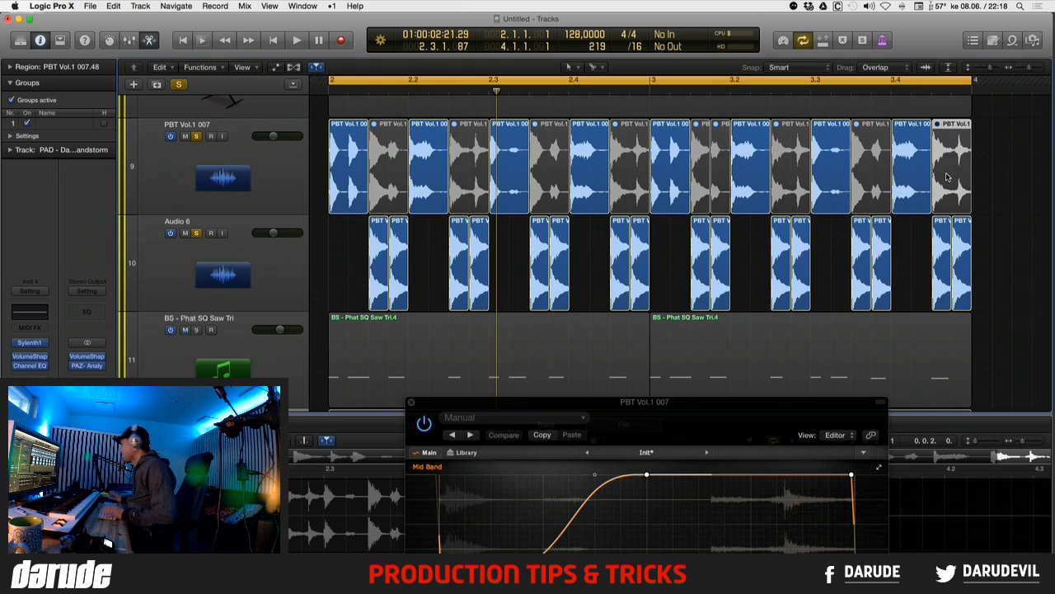
- Mute the Audio 6 track and audition the remaining PBT Vol.1 007 slices in the loop
key(space)
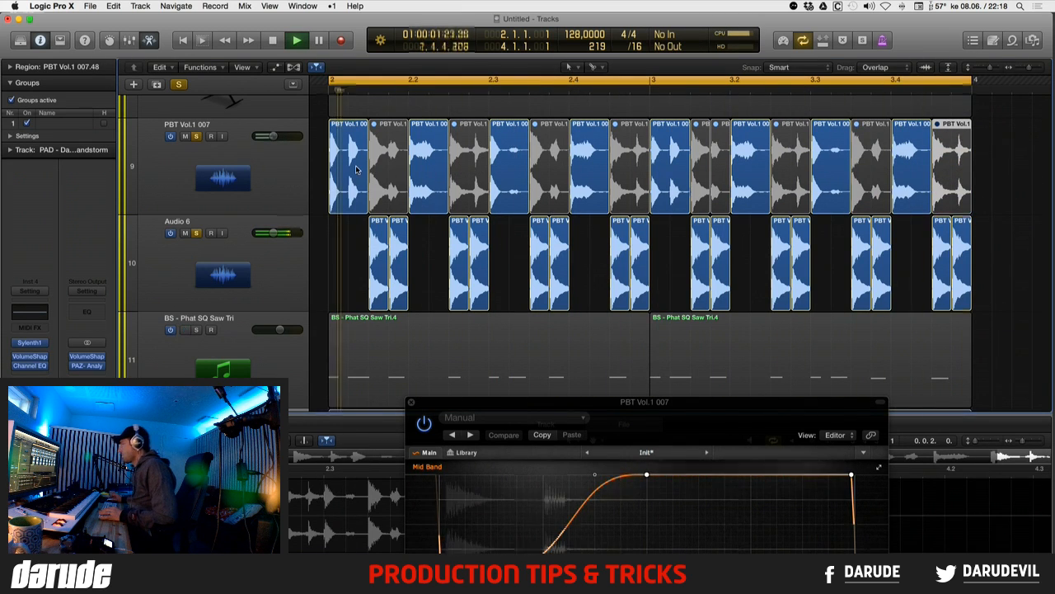
key(space)
click(186, 232)
key(space)
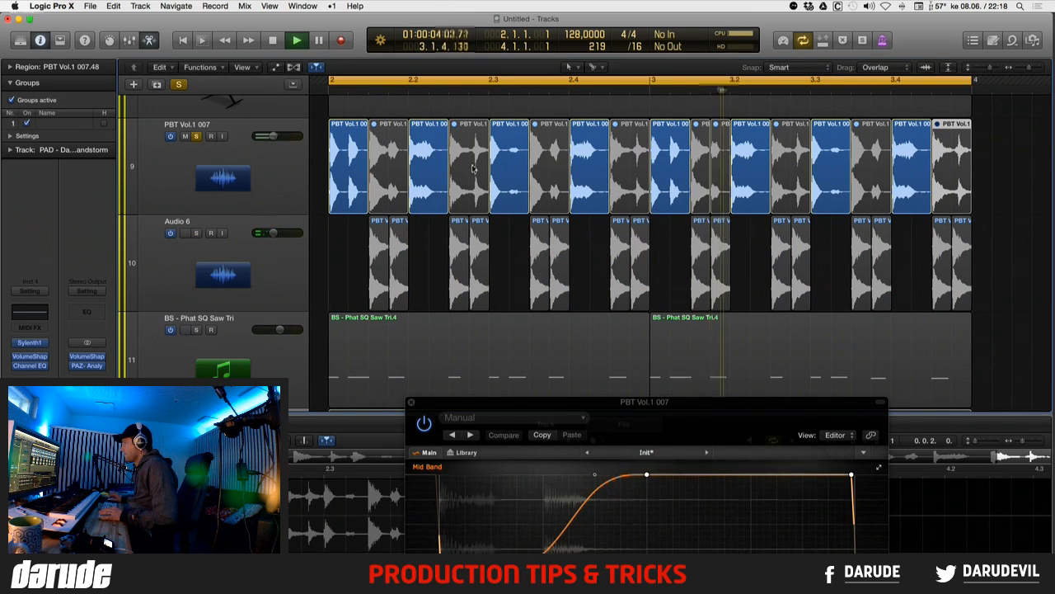
key(space)
- Try turning the PBT Vol.1 007 slice at 2.2.1.1 into two repeated sixteenth hits, audition it, and undo the edit
click(429, 139)
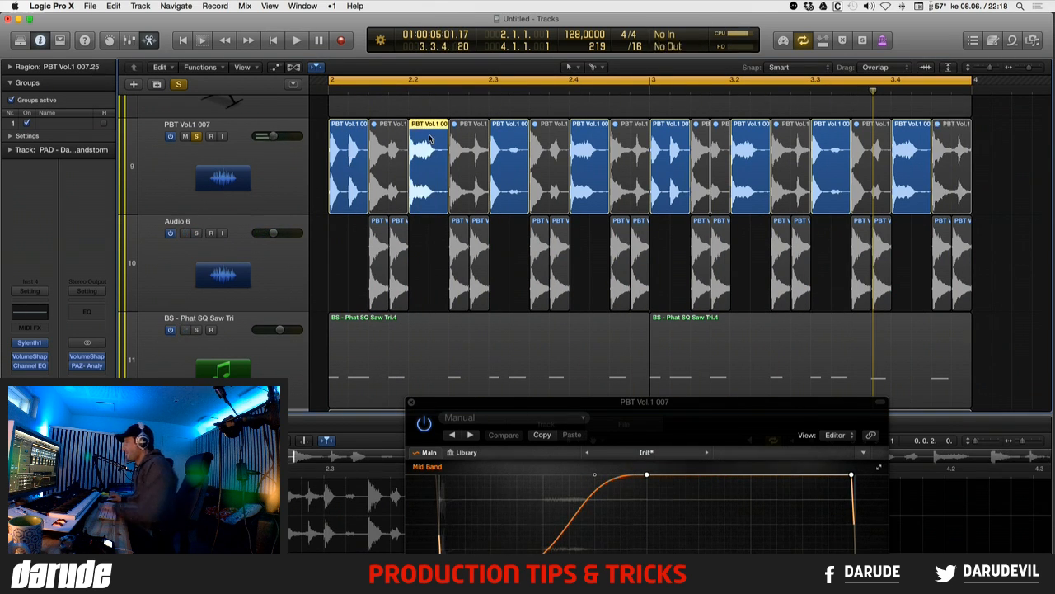
drag(1004, 152, 468, 173)
click(429, 251)
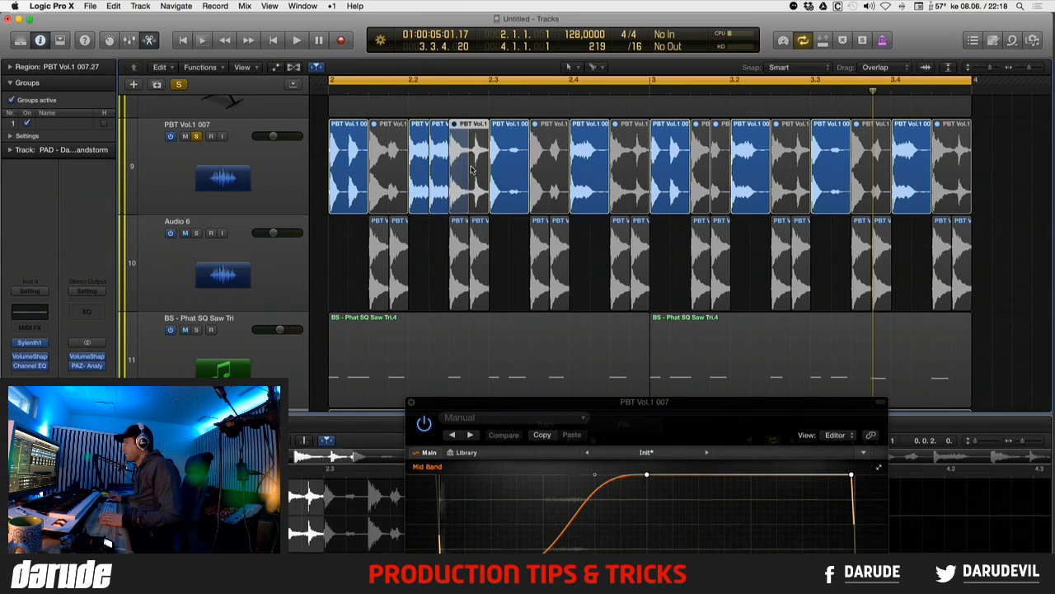
key(space)
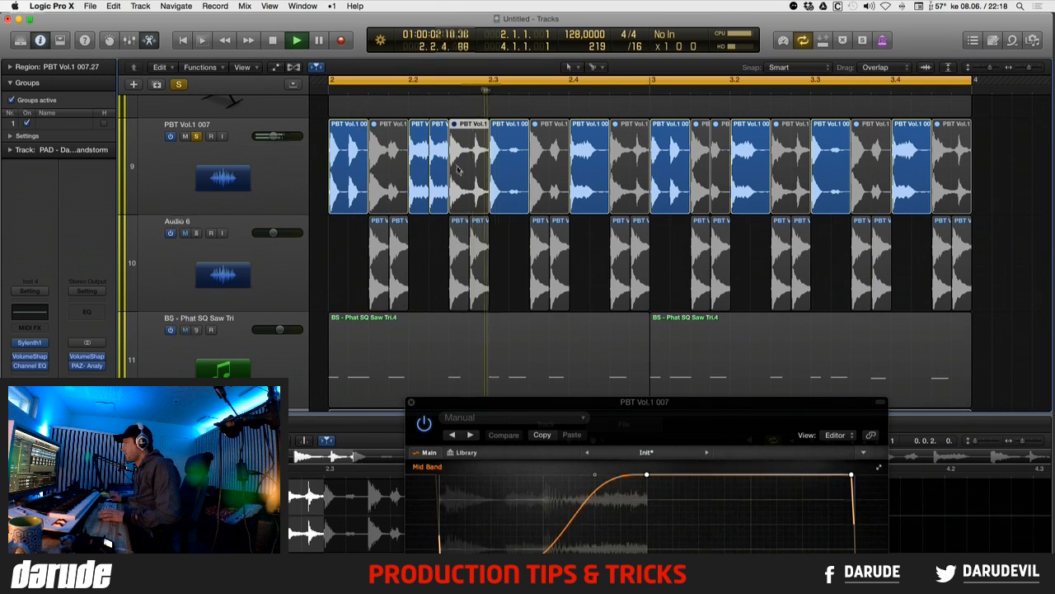
key(space)
key(super+z)
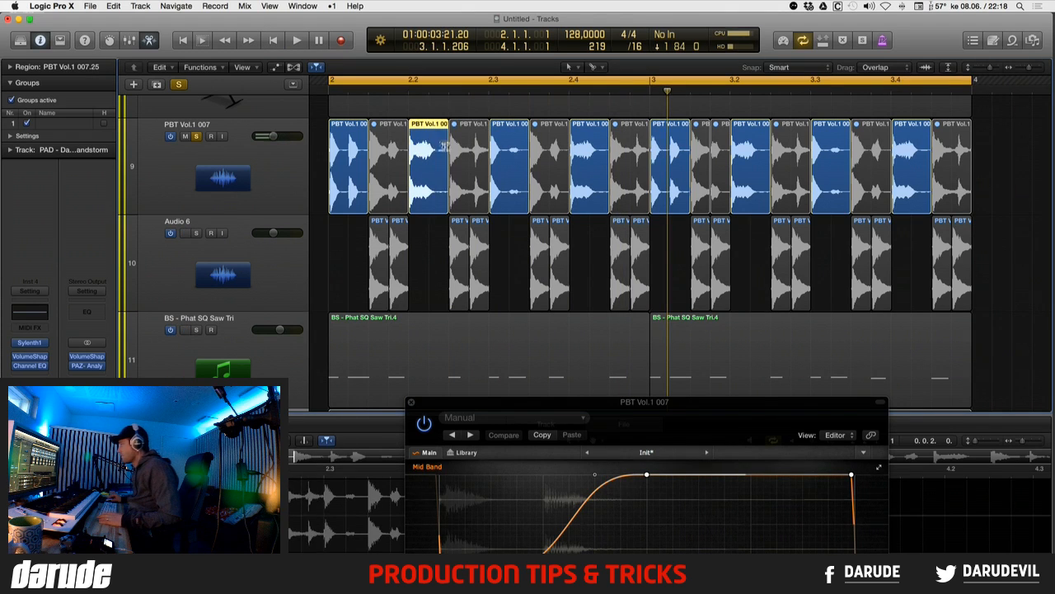
- Redo the repeated sixteenth hit at 2.2.2.1 on PBT Vol.1 007 and copy it to 2.3.2.1 and 2.4.2.1, auditioning the loop
key(super+shift+z)
click(439, 152)
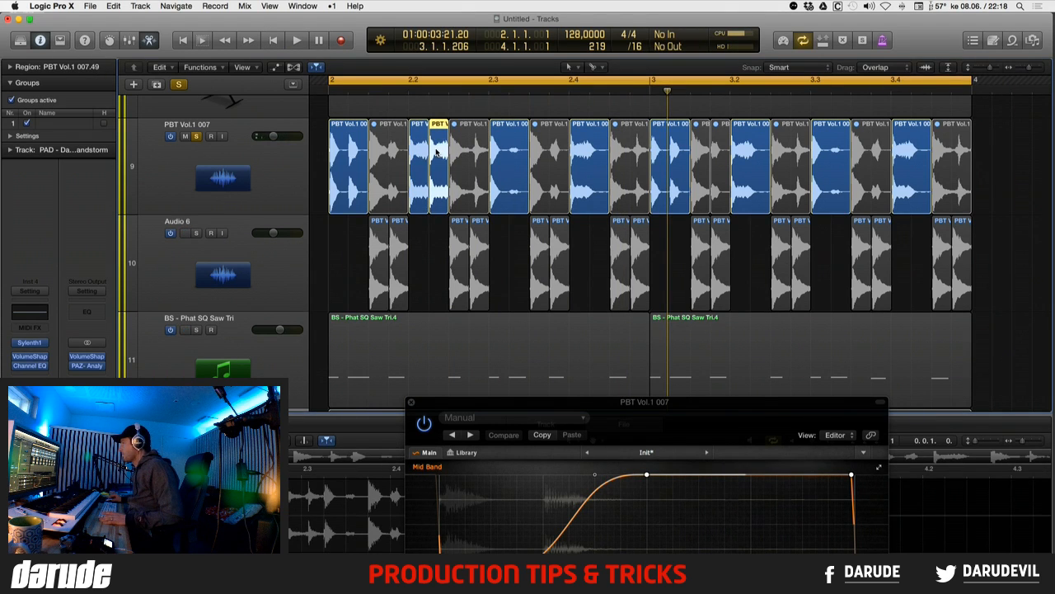
drag(438, 151, 520, 155)
key(space)
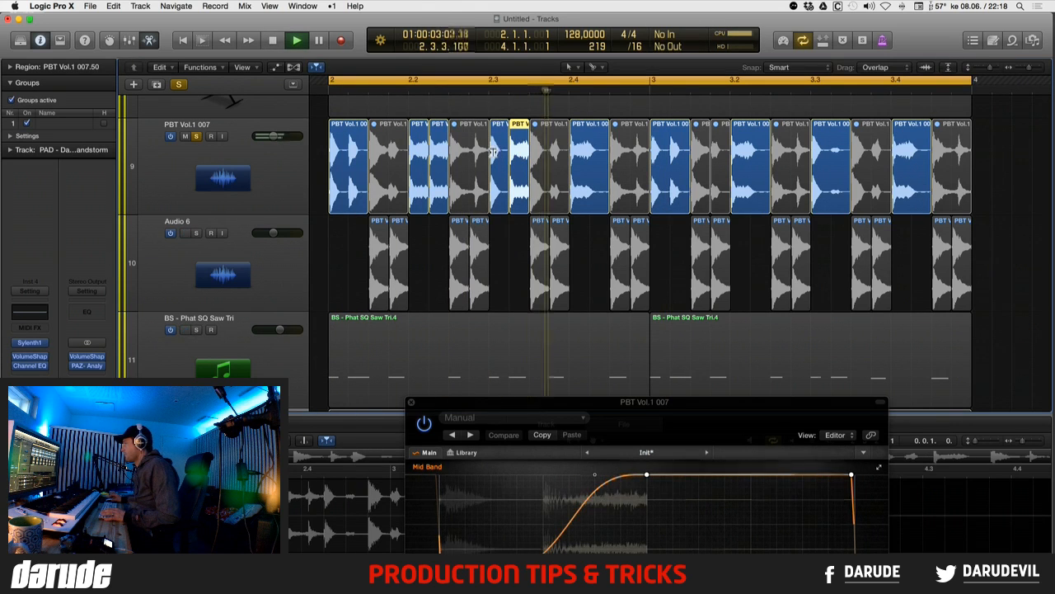
key(space)
drag(520, 157, 600, 167)
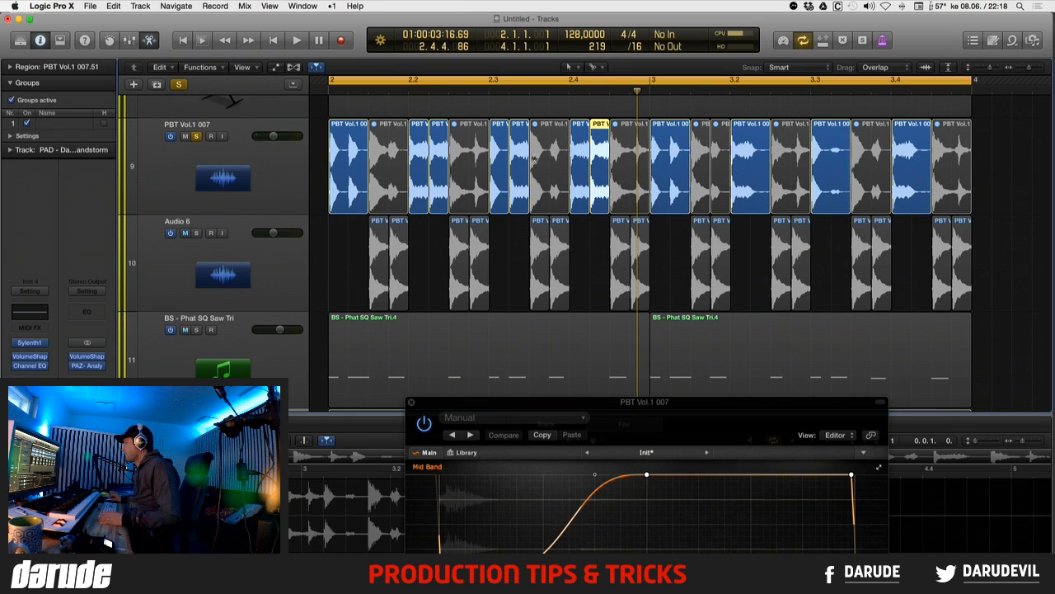
- Extend the PBT Vol.1 007 slice at 2.3 back to an eighth note, restore the start of the muted slice after it, and audition
drag(505, 207, 533, 208)
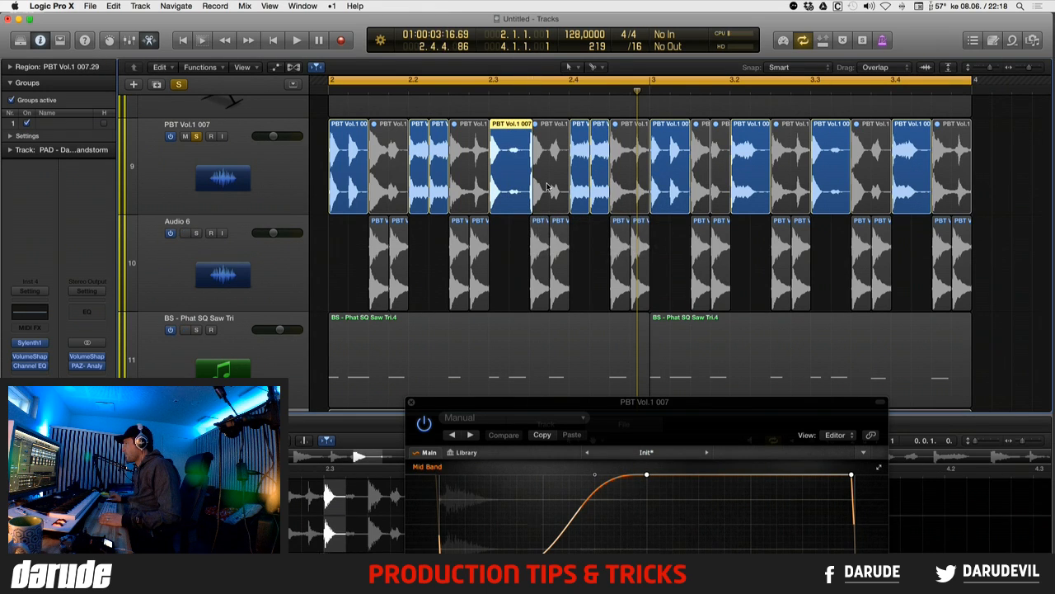
click(546, 186)
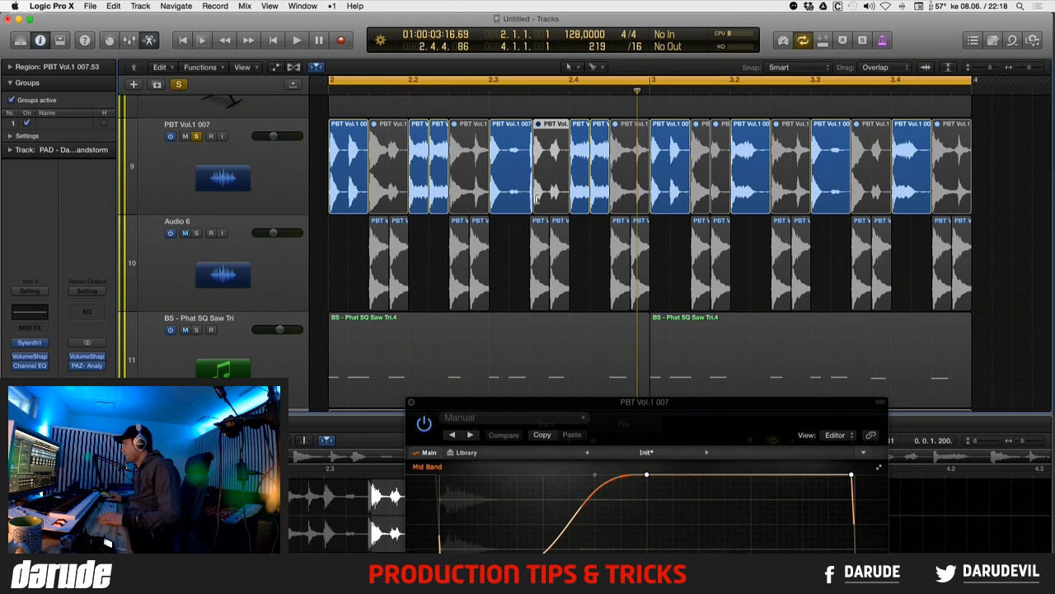
drag(535, 204, 531, 205)
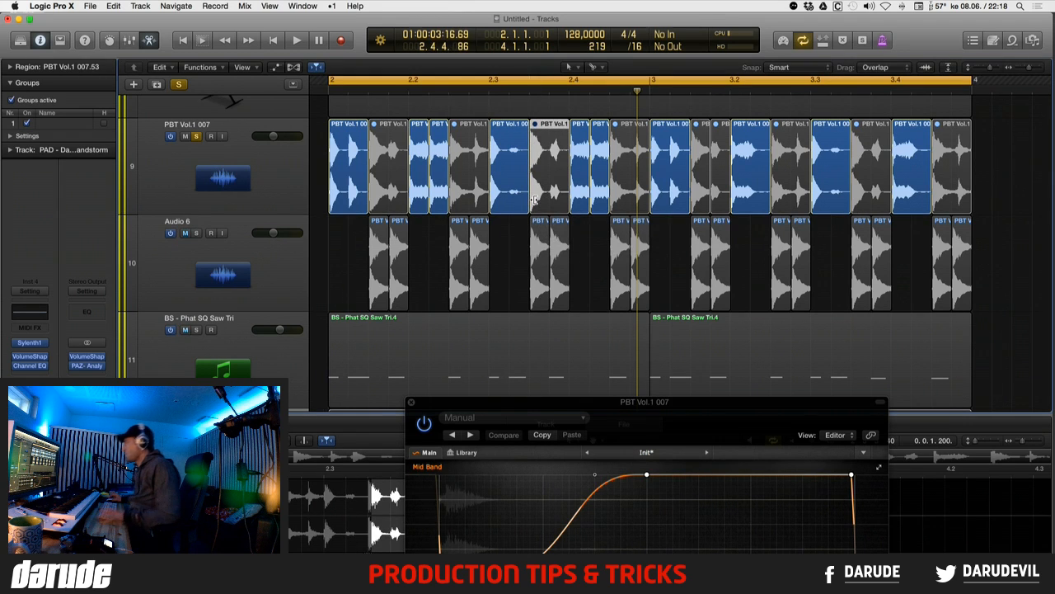
key(space)
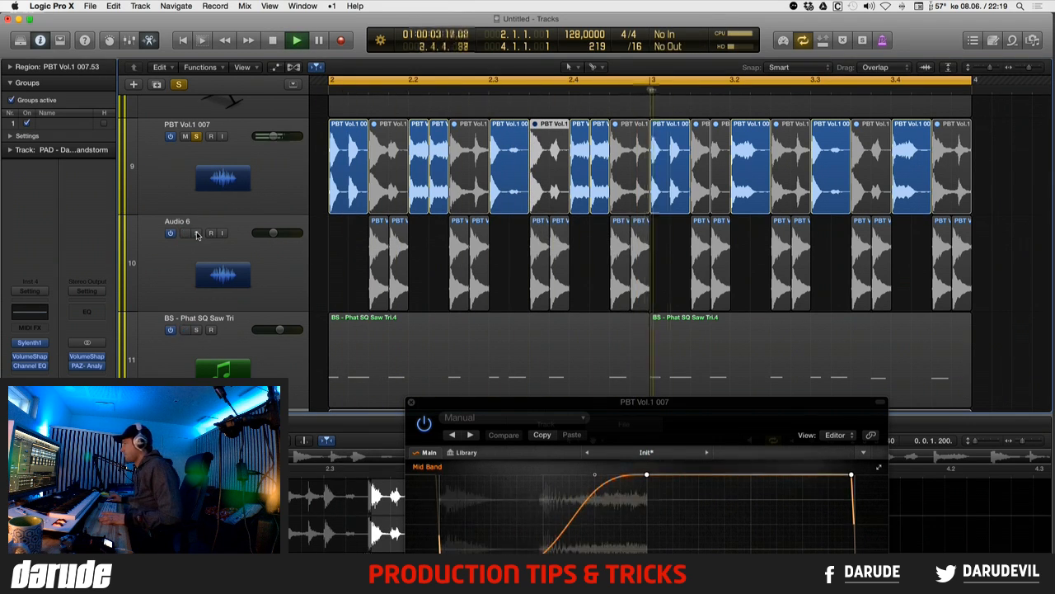
key(space)
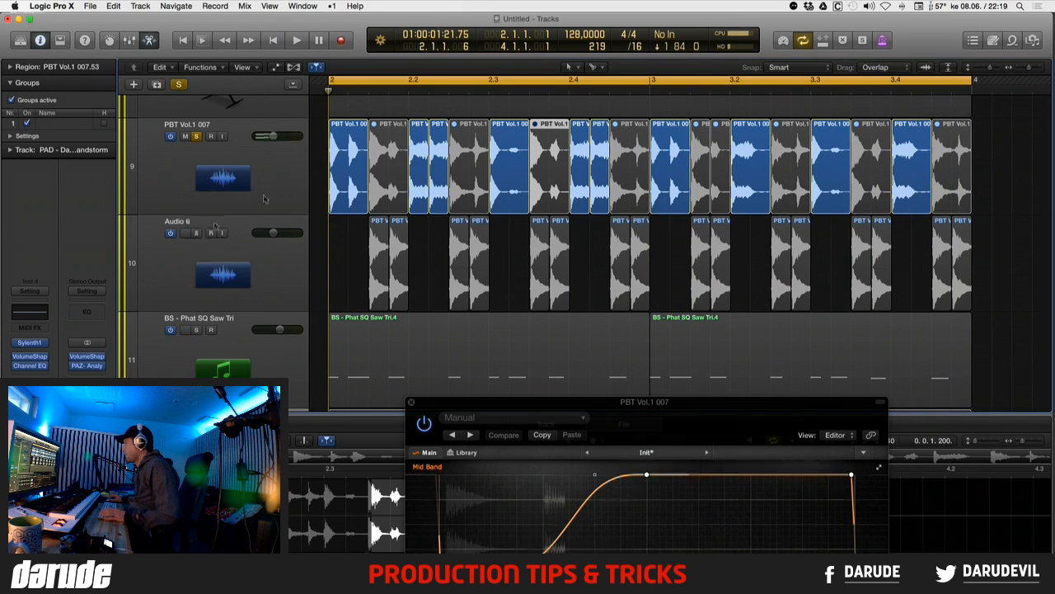
- Copy the repeated sixteenth hits from beats 2 and 4 of bar 2 to the same positions in bar 3 and play the loop
click(437, 151)
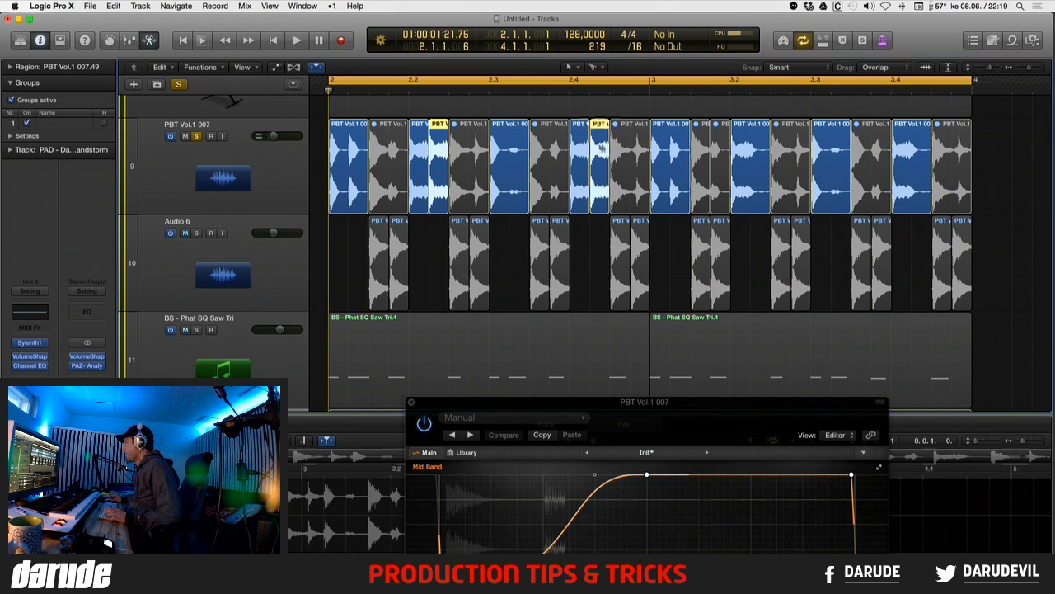
drag(435, 155, 760, 190)
key(space)
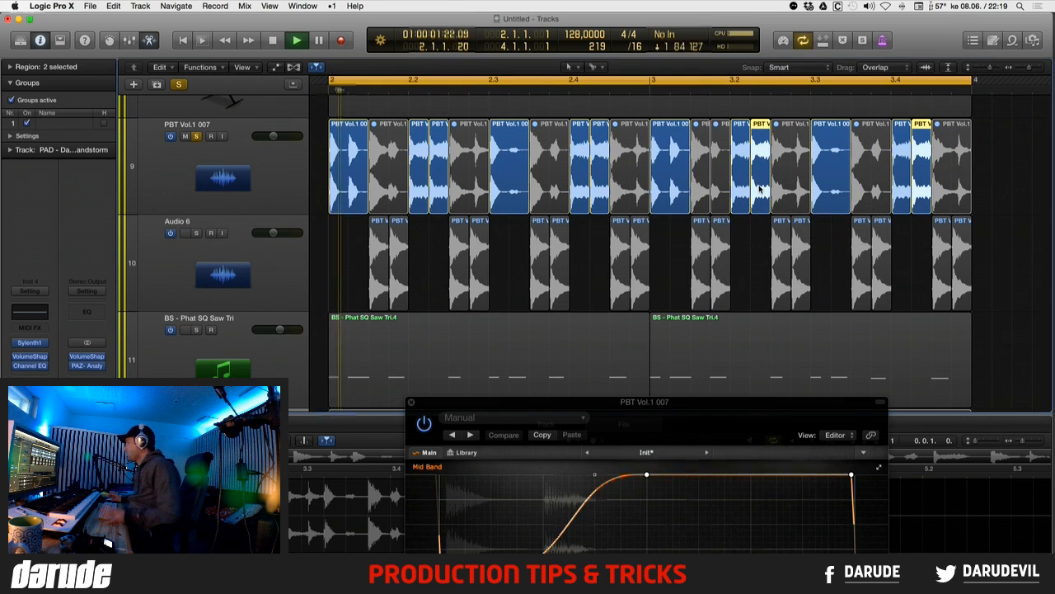
- Solo the Audio 6, KICK, 909 Oh and Pakotec Claps vol.1 tracks alongside PBT Vol.1 007 while the loop plays
click(196, 233)
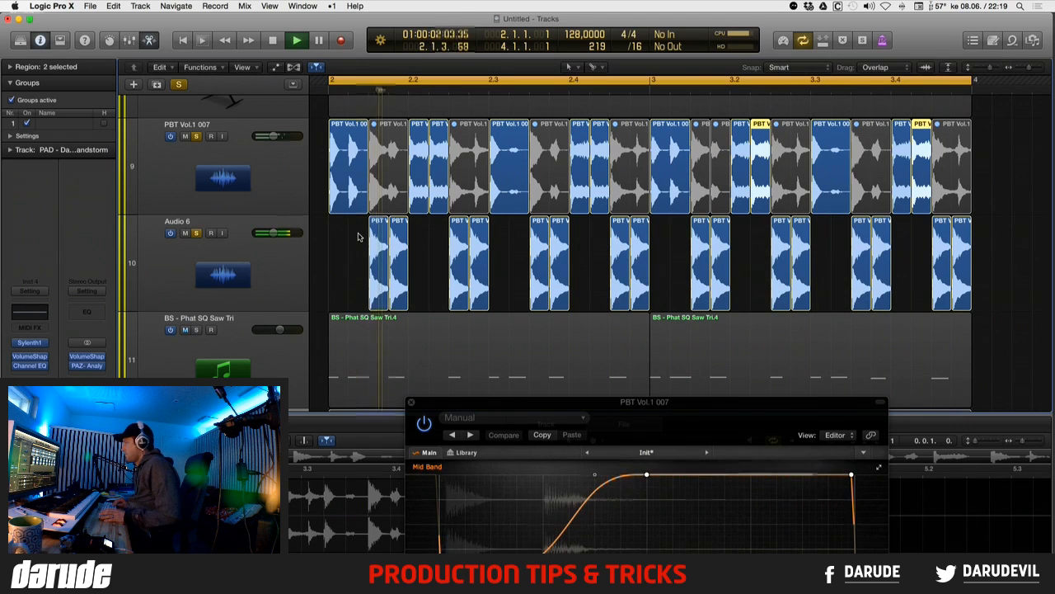
key(super+Up)
key(super+Up)
key(super+Up)
key(super+Up)
key(super+Up)
key(super+Up)
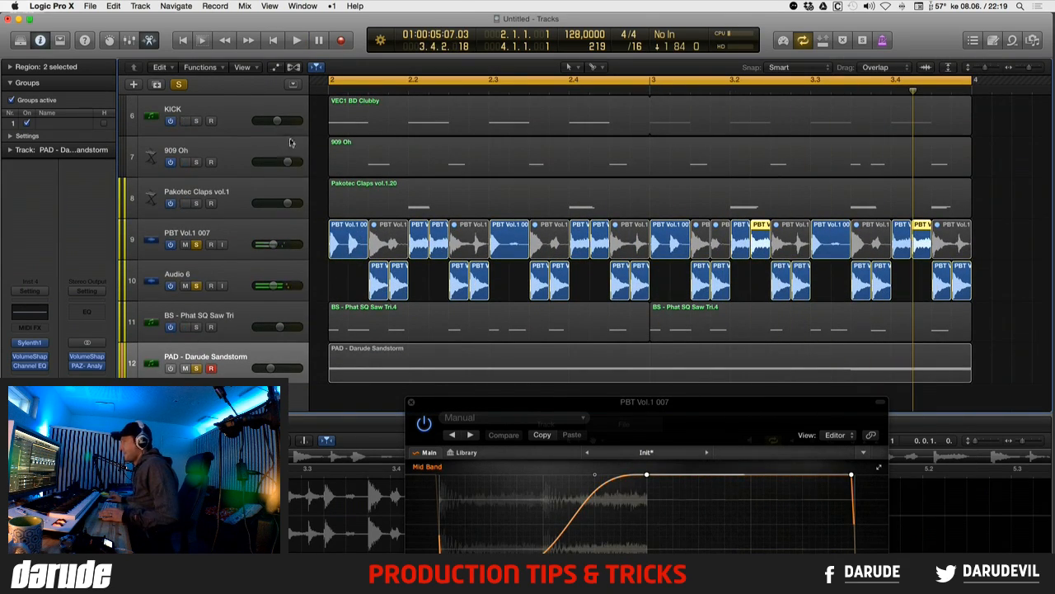
click(197, 121)
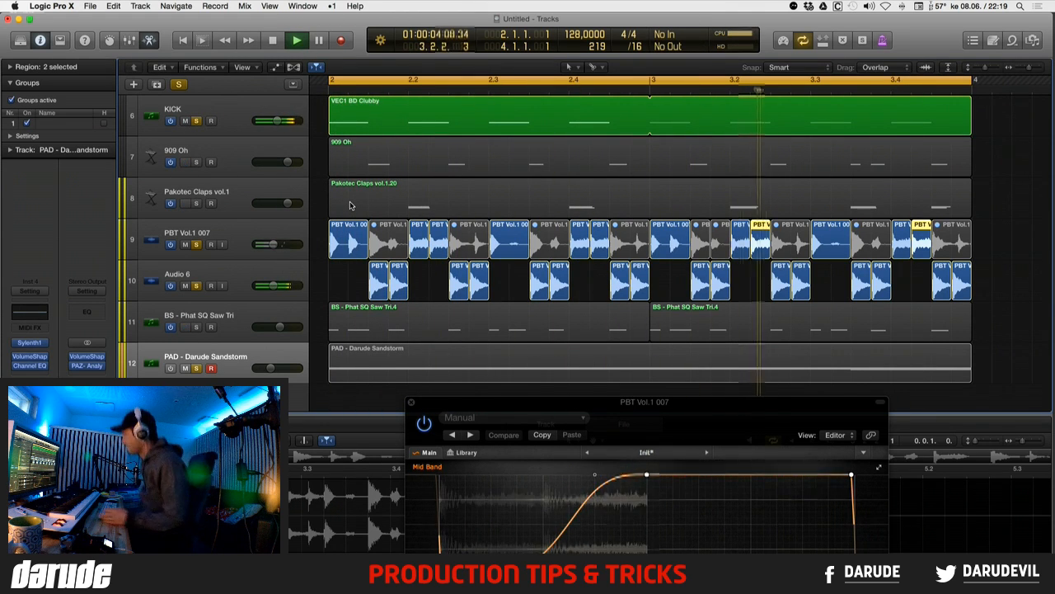
click(197, 164)
click(196, 162)
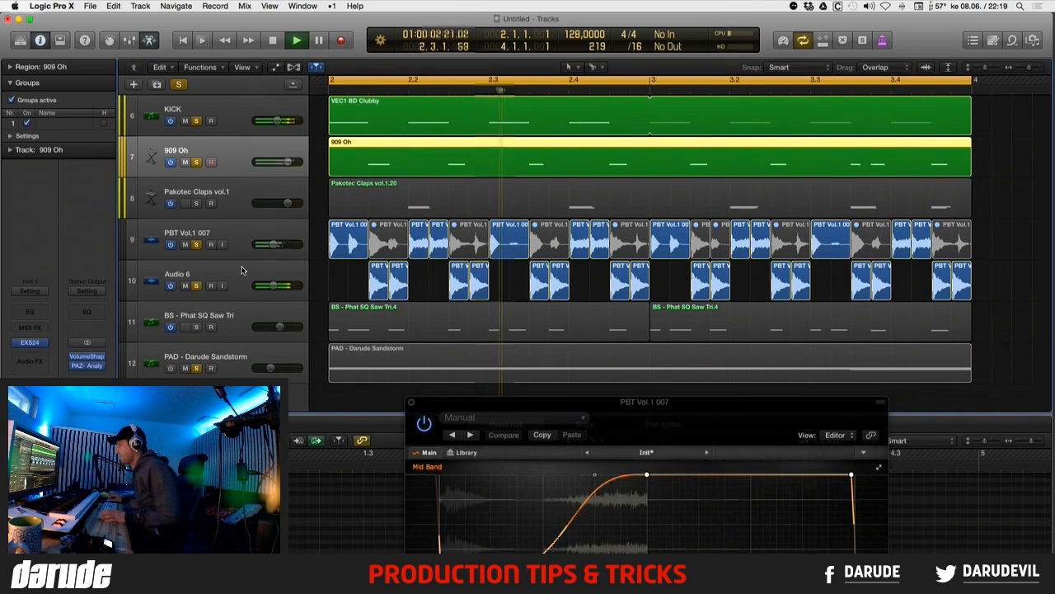
click(196, 203)
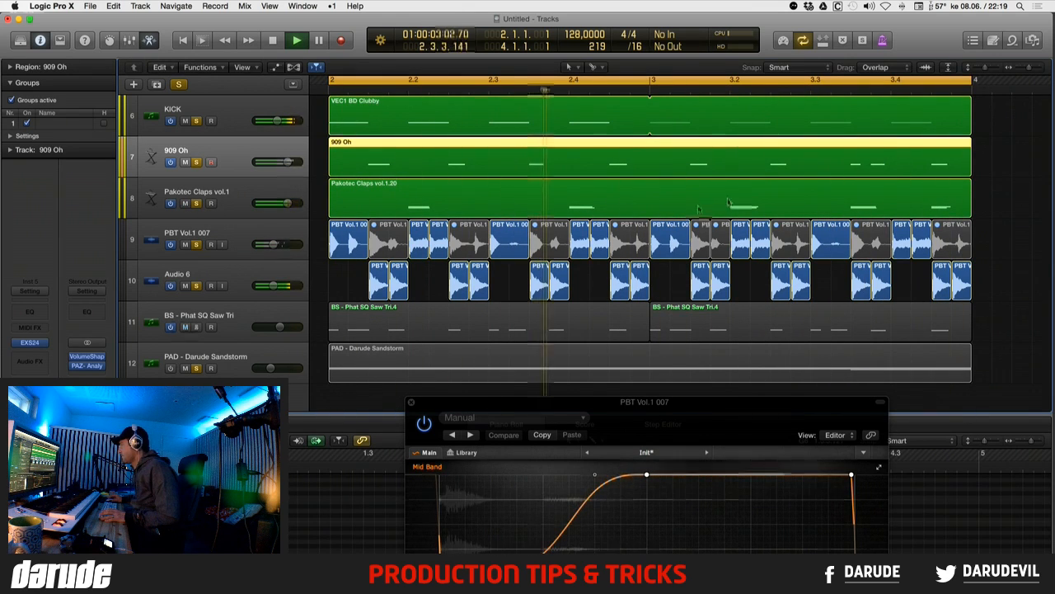
- Insert a Channel EQ on Audio 6, place it between AUPitch and VolumeShaper, and open it with the loop playing
click(248, 269)
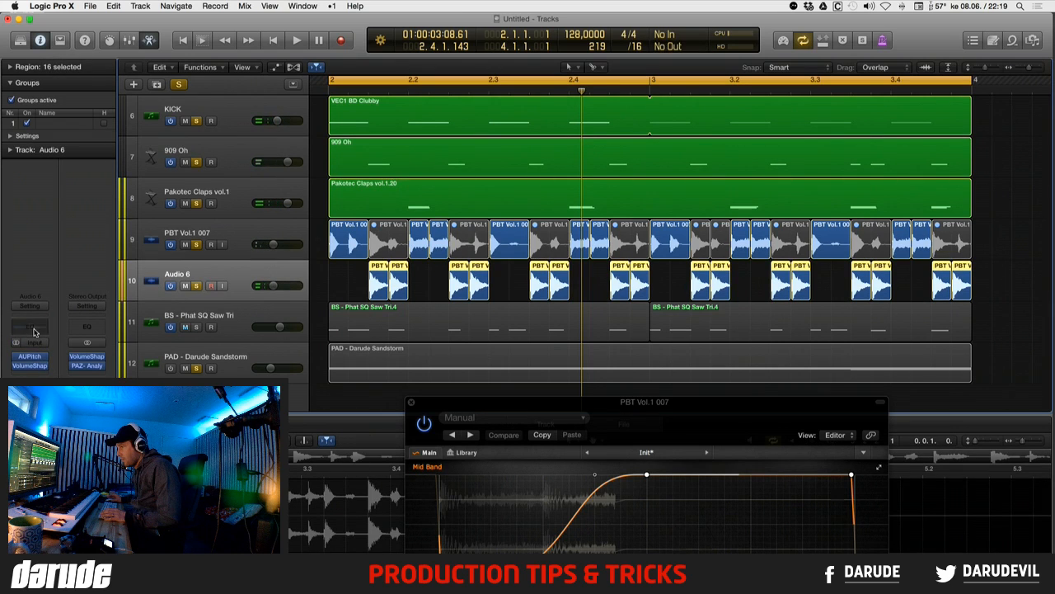
click(35, 332)
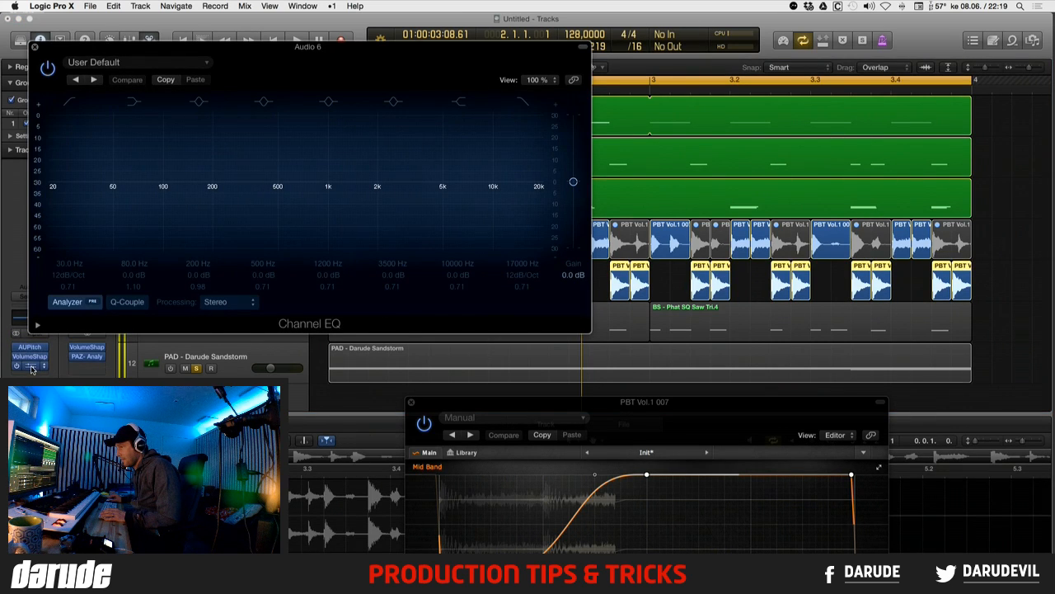
drag(32, 357, 32, 367)
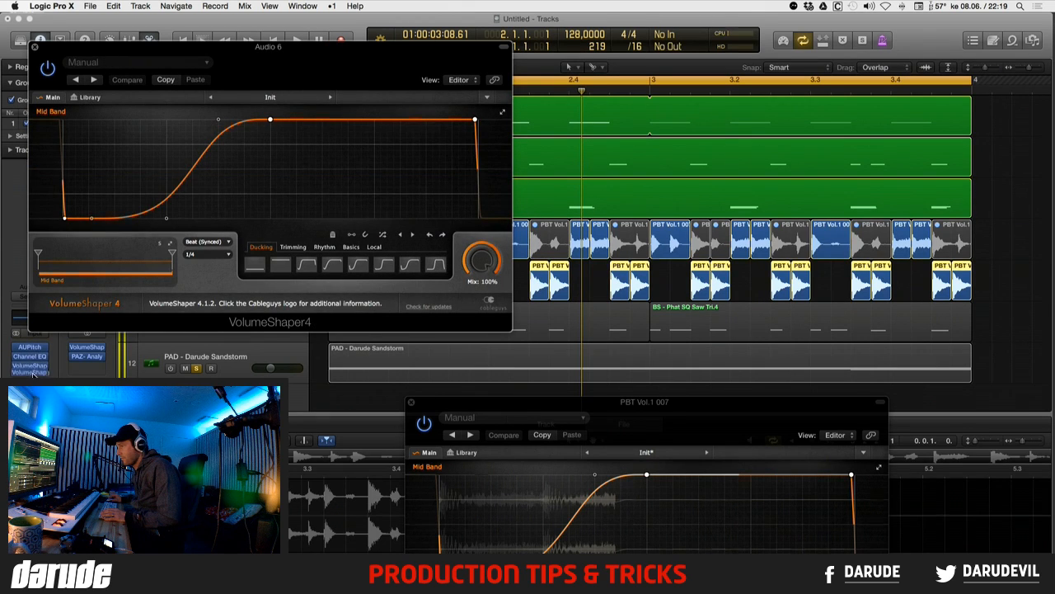
click(31, 371)
click(30, 347)
key(space)
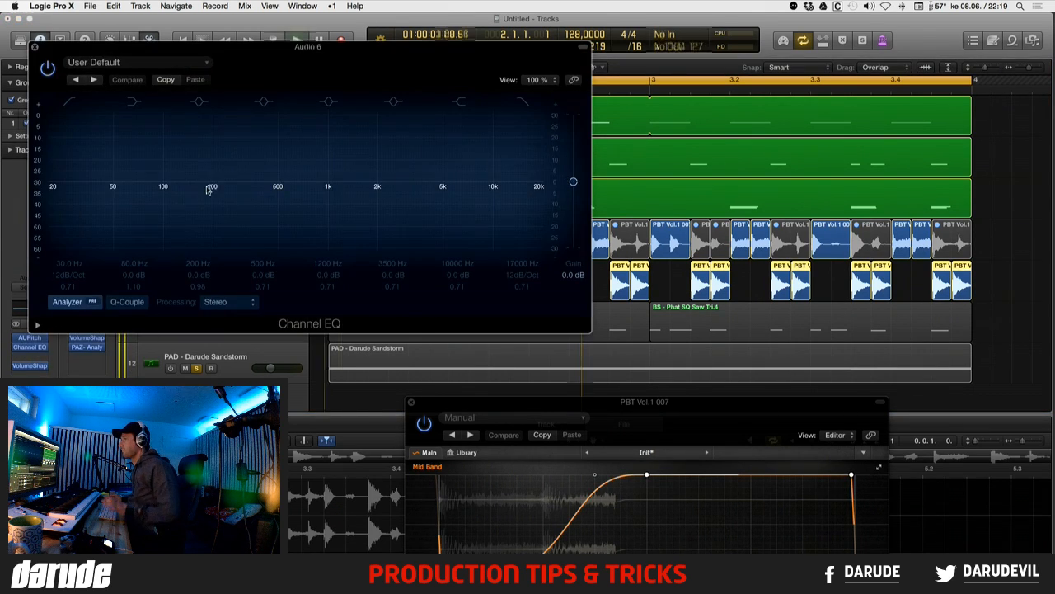
- Enable the low cut band in Audio 6's Channel EQ and set its frequency to 350 Hz
click(63, 104)
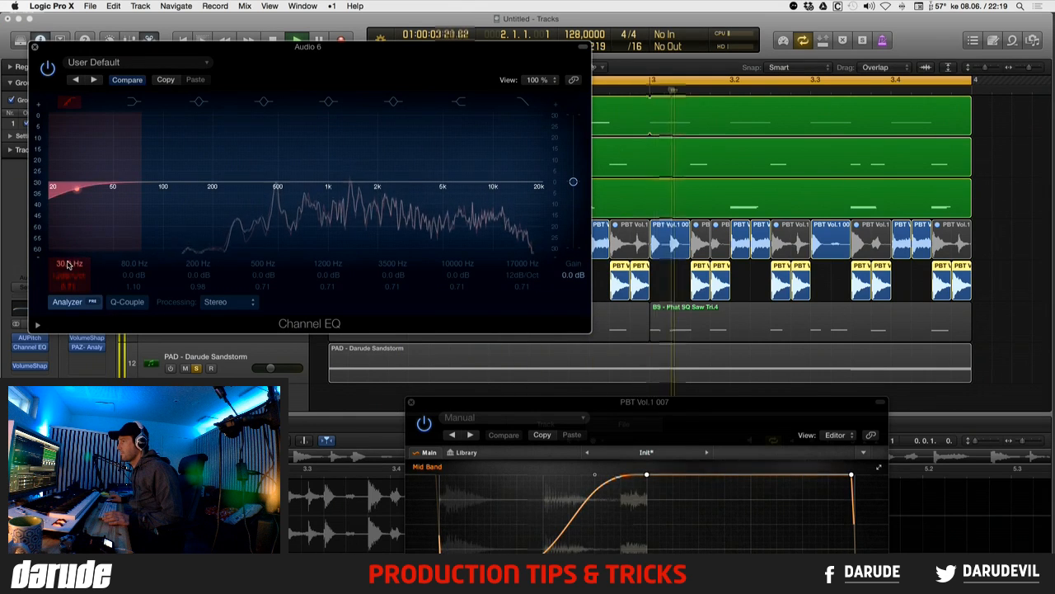
drag(79, 186, 249, 188)
drag(314, 189, 249, 189)
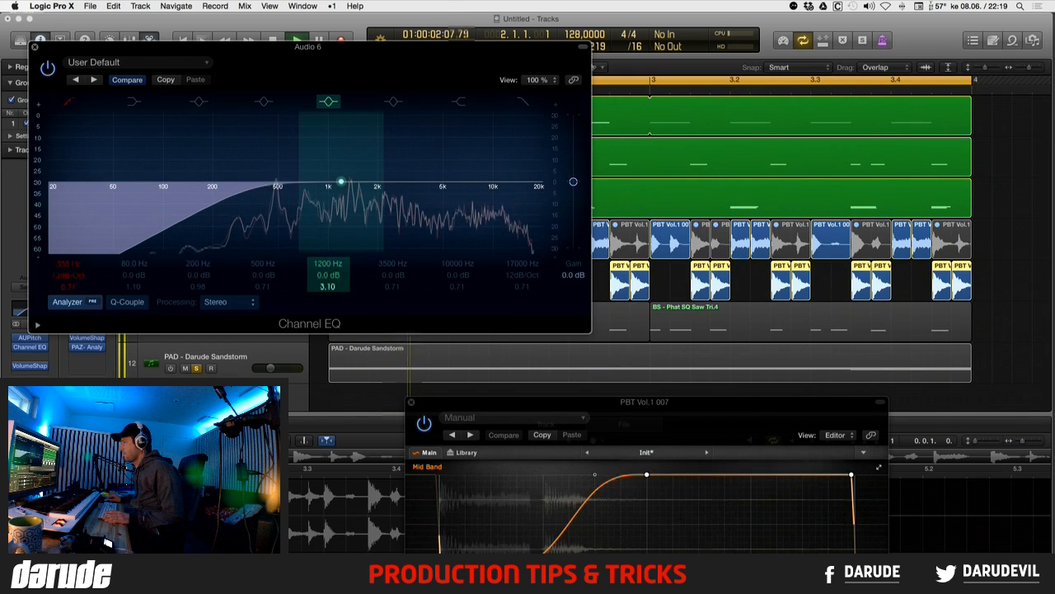
- Sweep Audio 6 for a resonance with a boosted EQ band and turn it into a -6.0 dB cut at 485 Hz with Q 7.00
drag(341, 168, 283, 154)
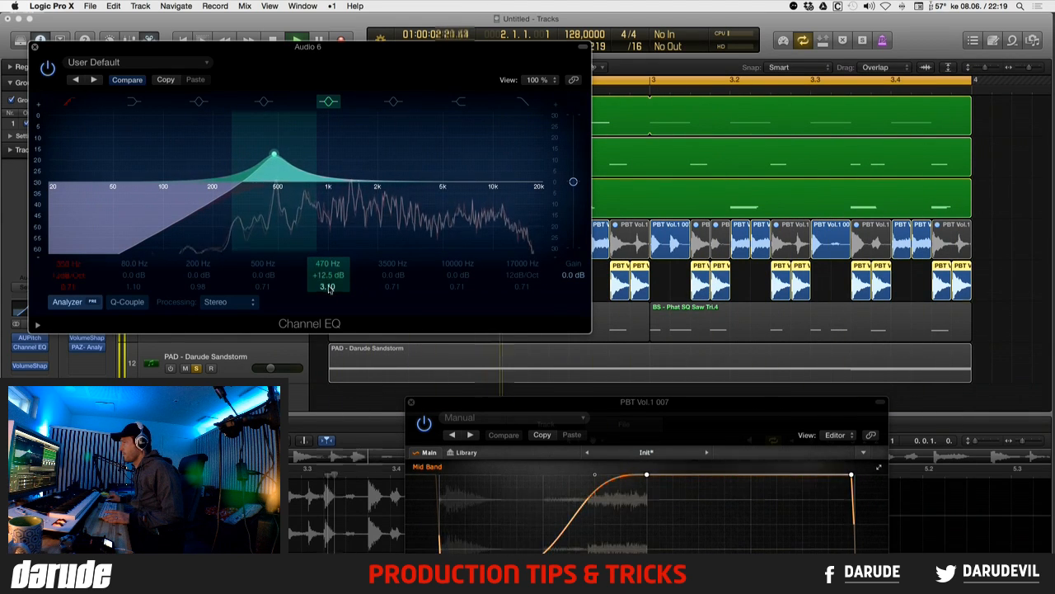
drag(331, 281, 330, 265)
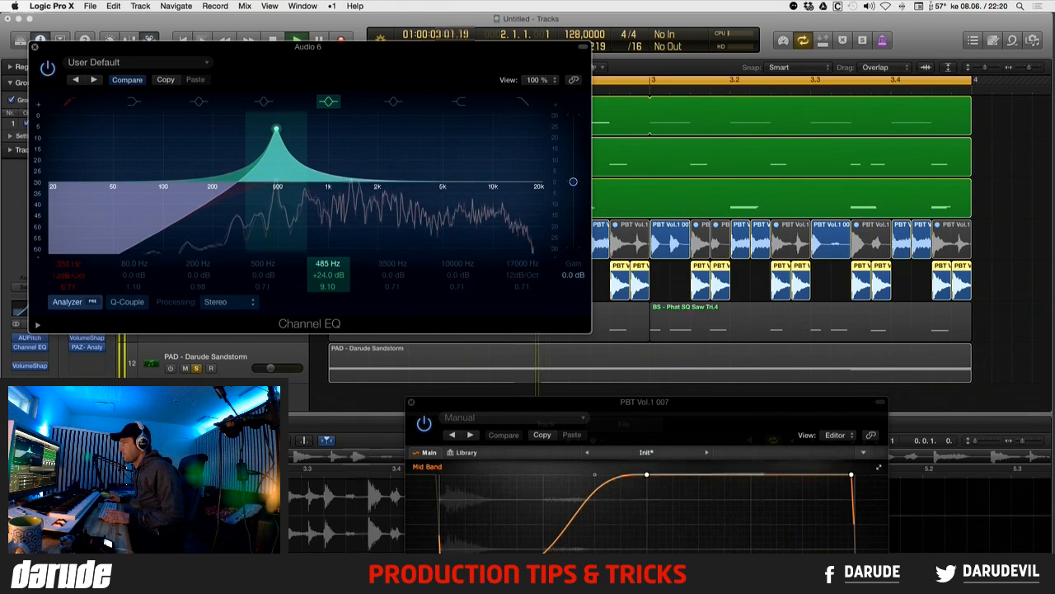
key(F11)
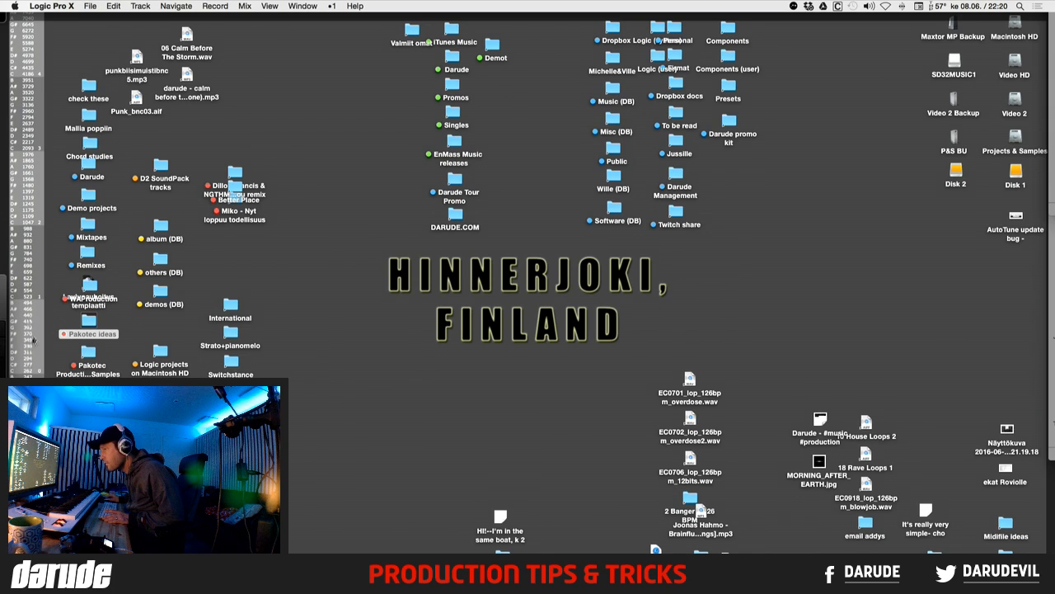
key(F11)
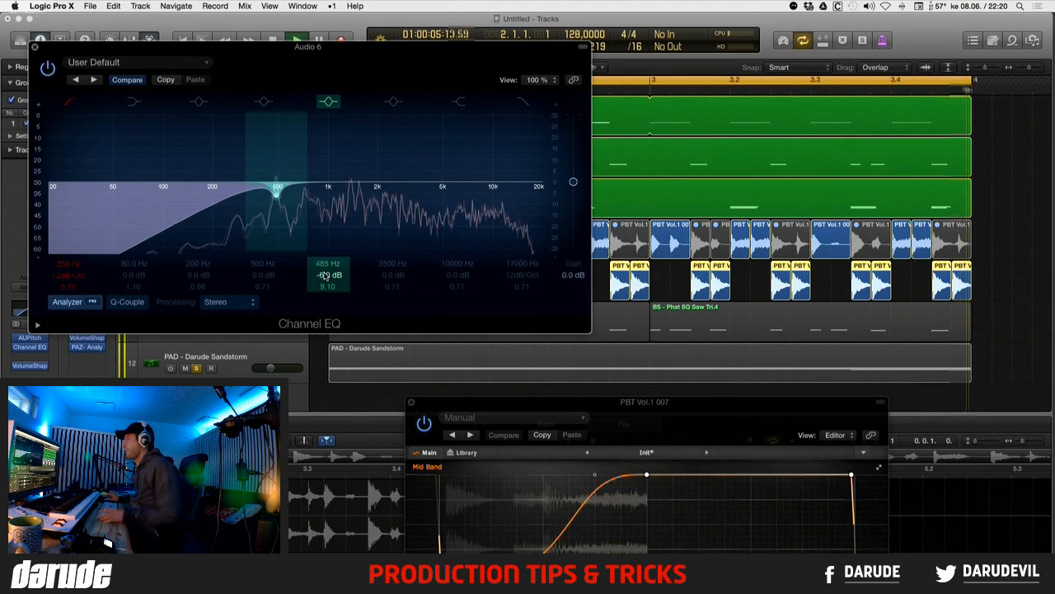
drag(327, 286, 327, 289)
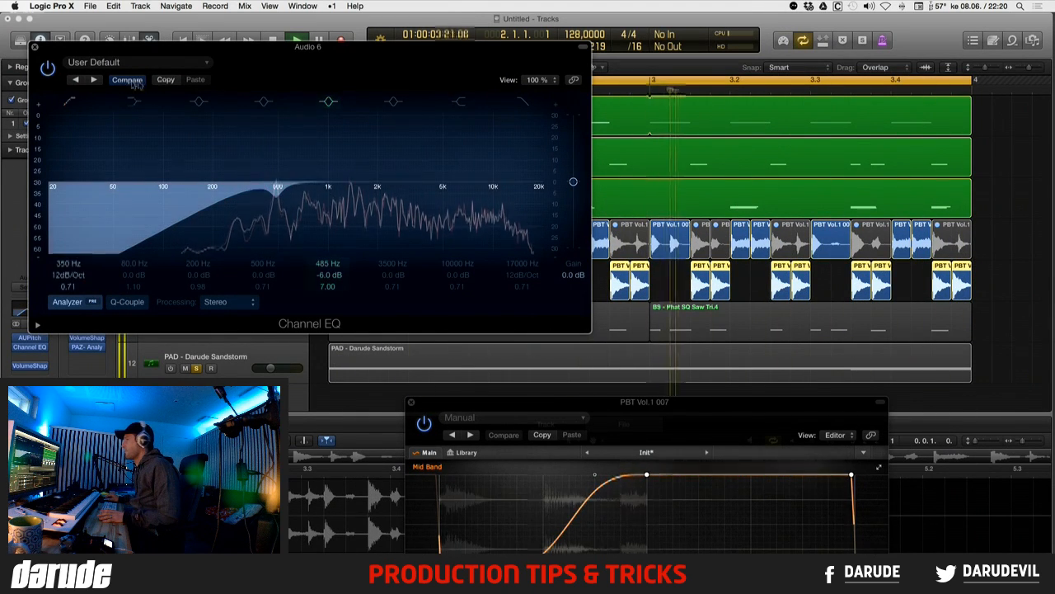
click(34, 47)
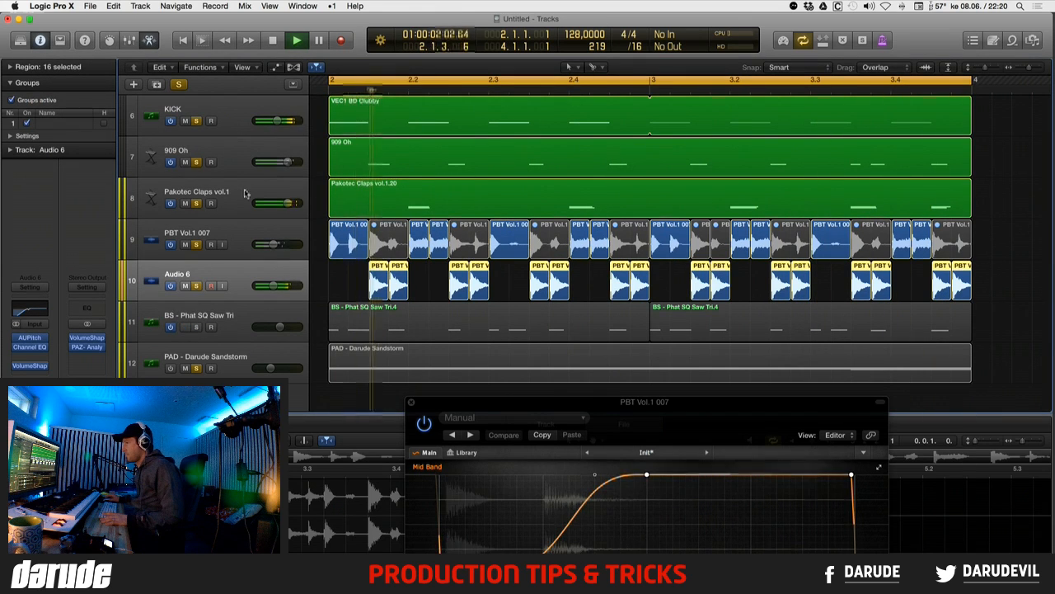
- Clear all track solos and pull the volumes of PBT Vol.1 007 and Audio 6 far down in the full loop
click(180, 85)
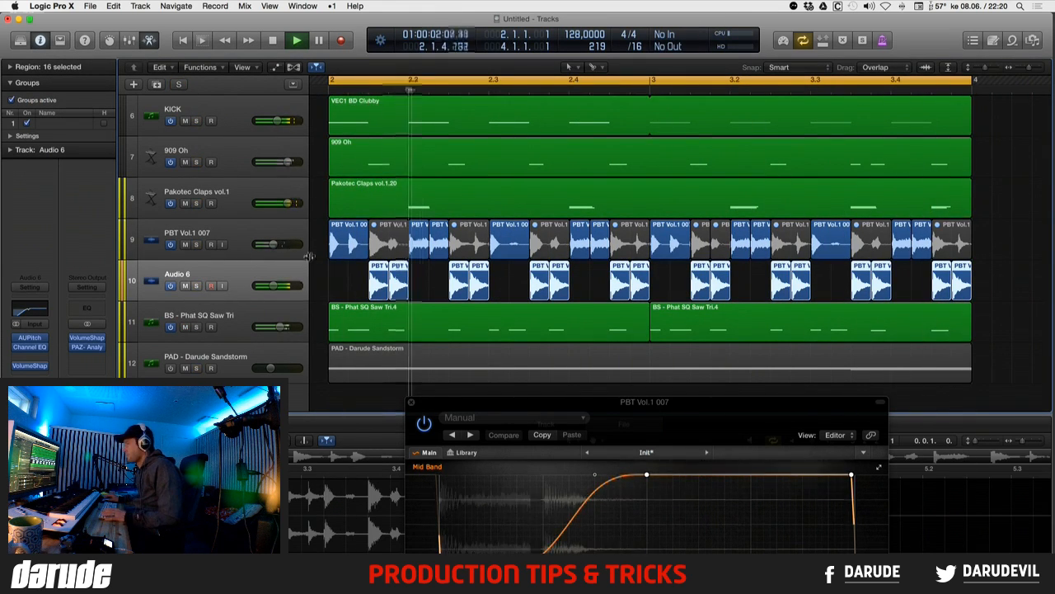
click(878, 281)
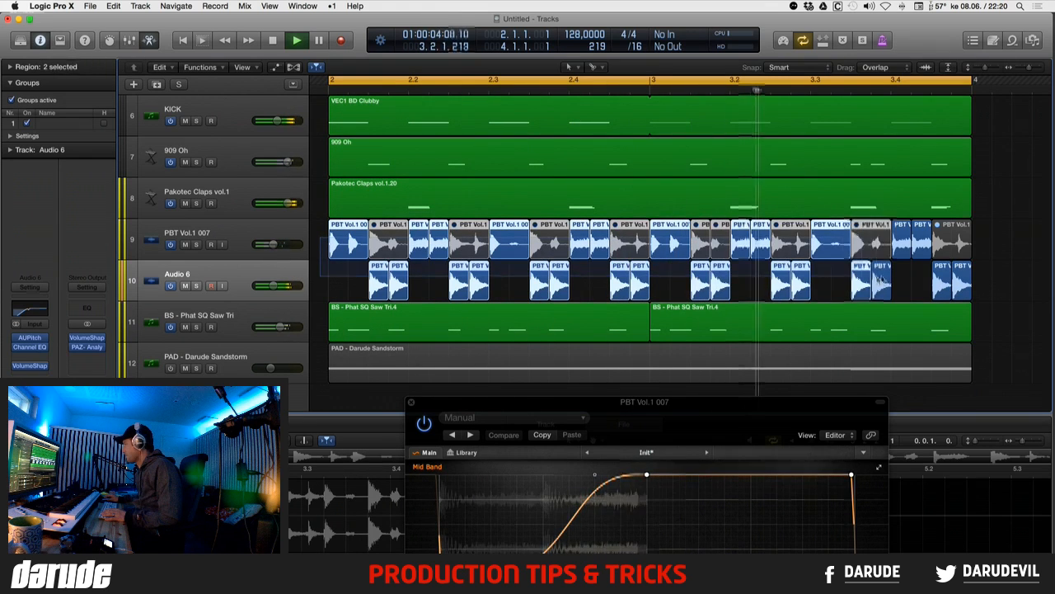
click(270, 244)
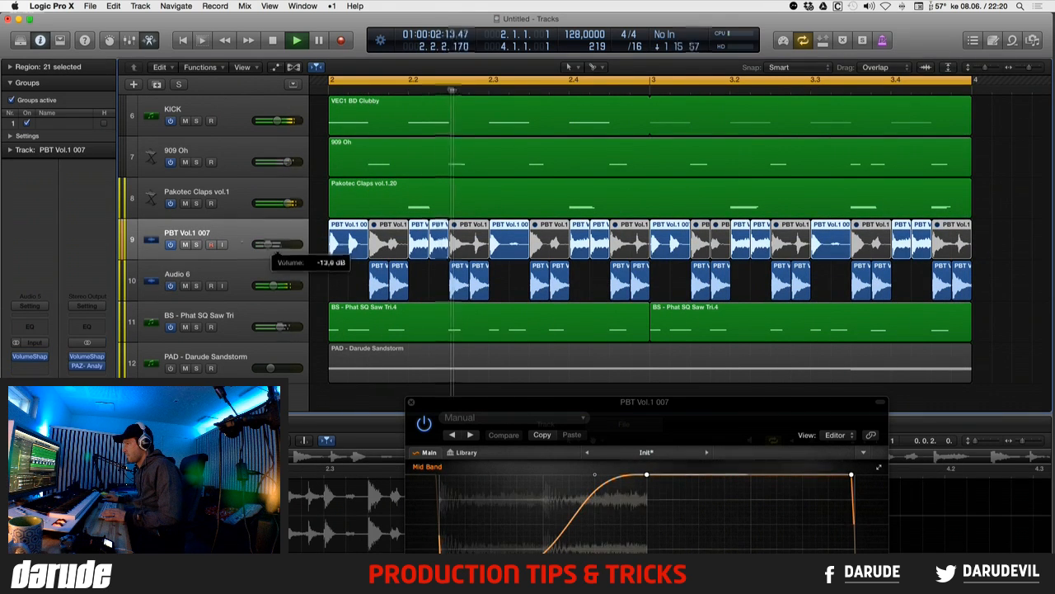
drag(273, 285, 256, 285)
drag(267, 244, 258, 245)
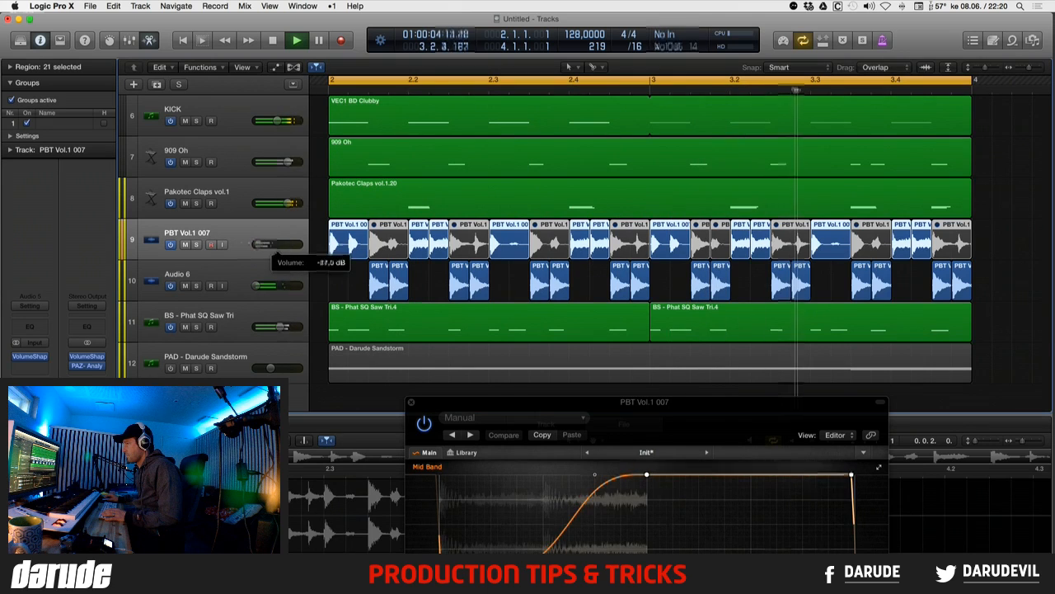
- Switch on the PAD - Darude Sandstorm track and bring PBT Vol.1 007 up to about -7.4 dB, with Audio 6 raised slightly lower
click(170, 368)
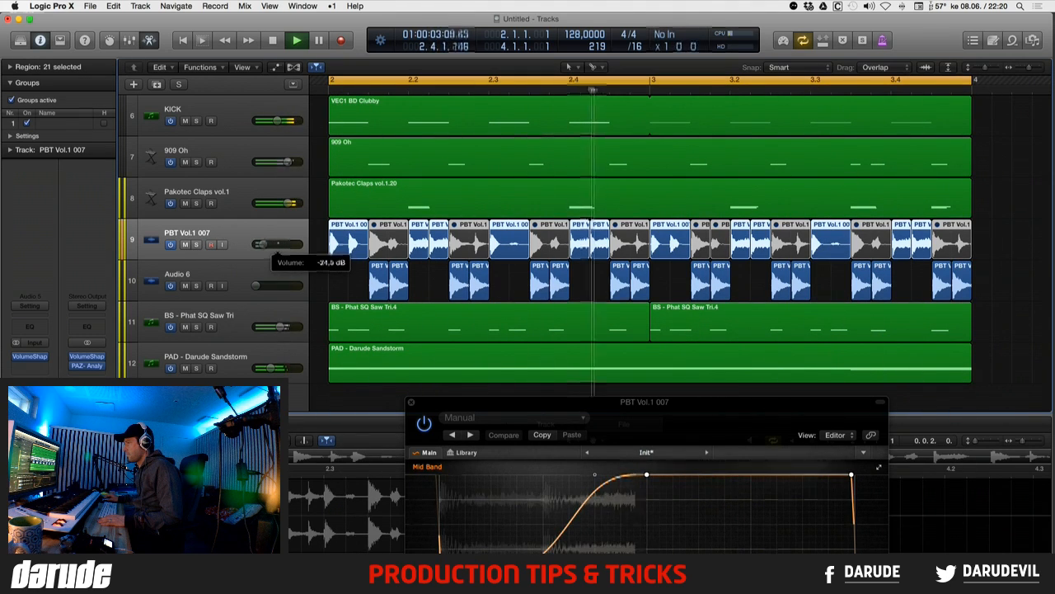
drag(261, 244, 278, 244)
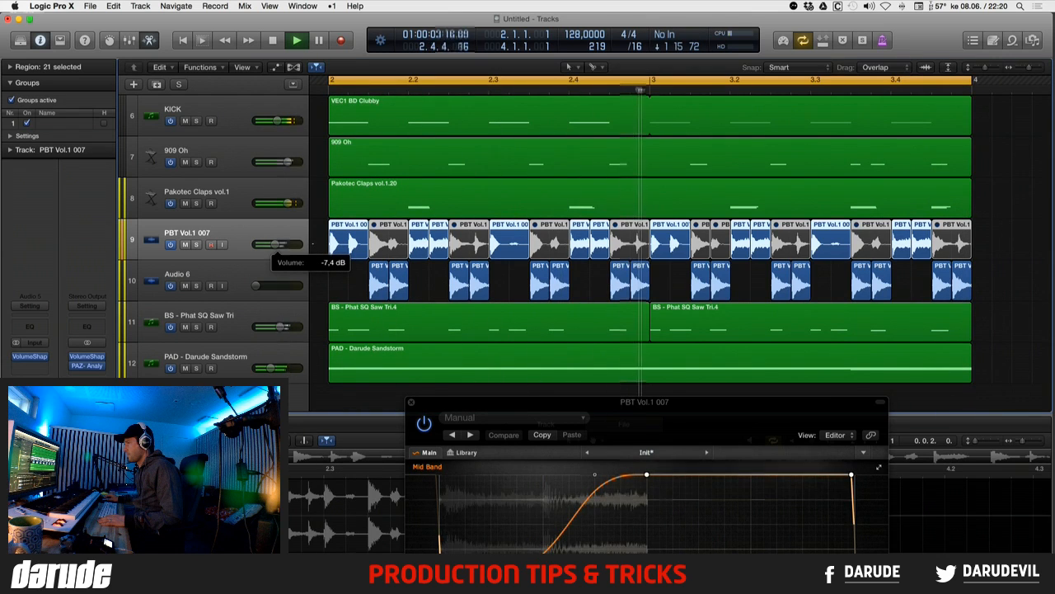
drag(256, 285, 269, 285)
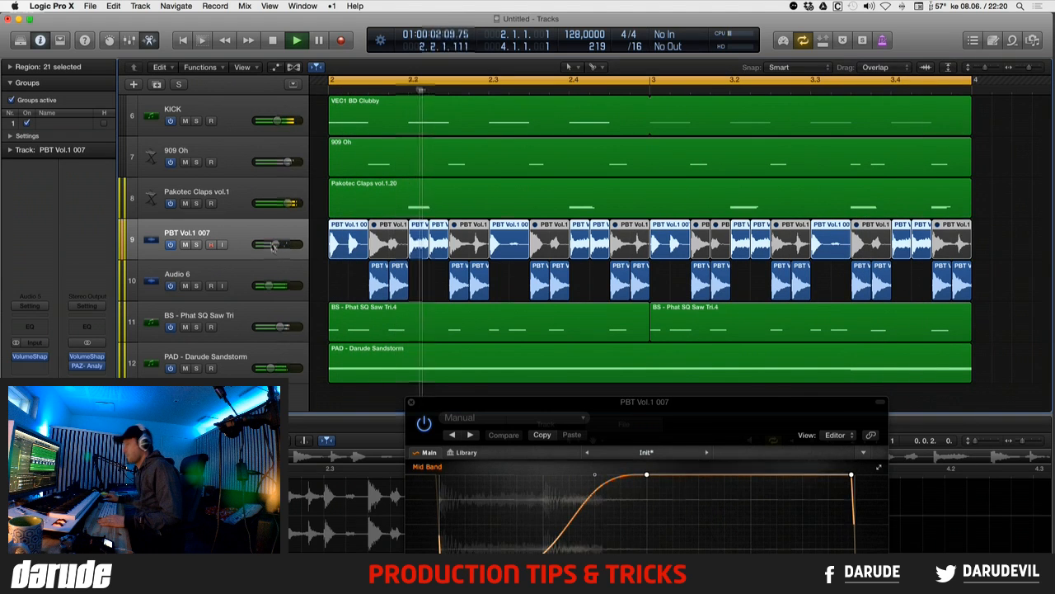
click(29, 356)
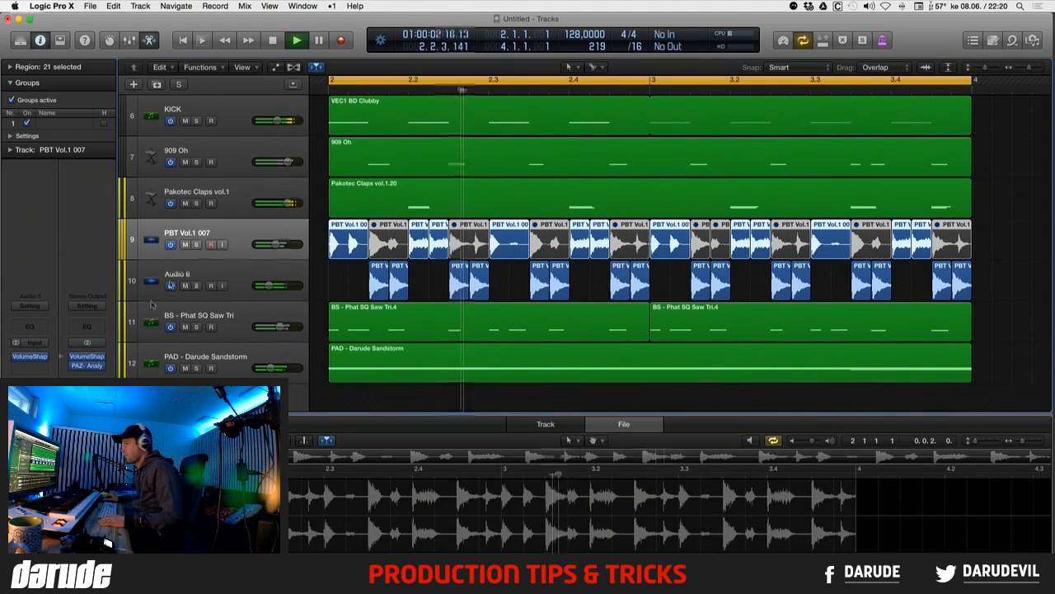
- In VolumeShaper on PBT Vol.1 007, reduce the mix to 85% and lower the upper split frequency to 9.43 kHz
click(31, 356)
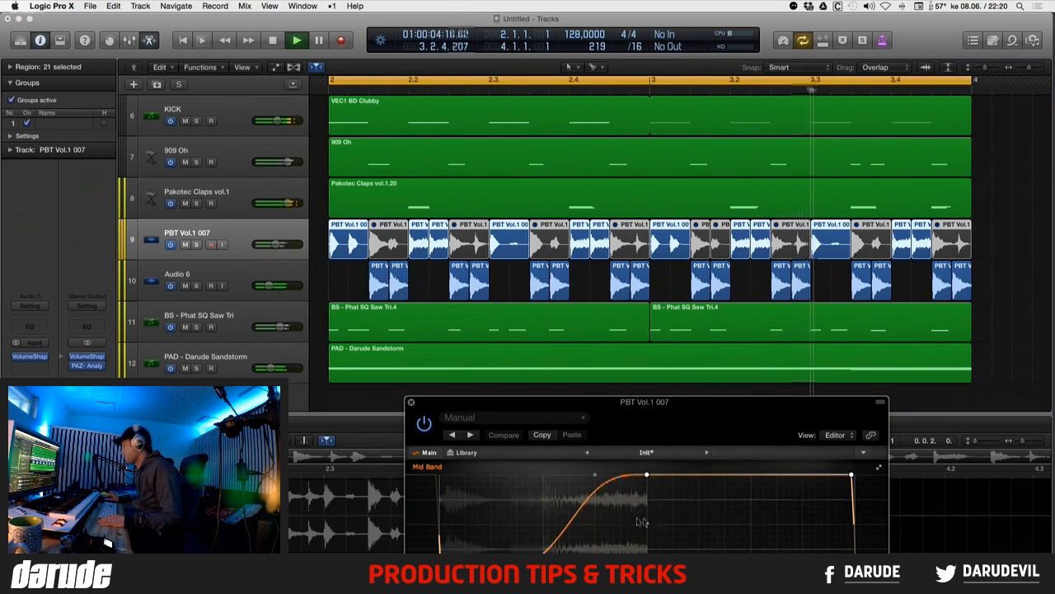
drag(641, 402, 472, 128)
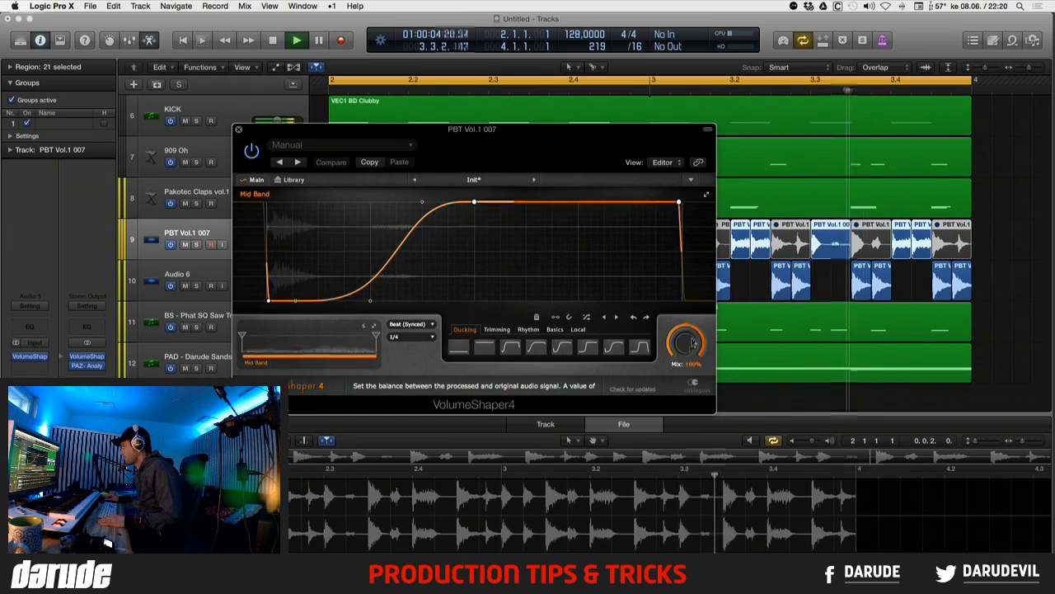
drag(691, 342, 691, 356)
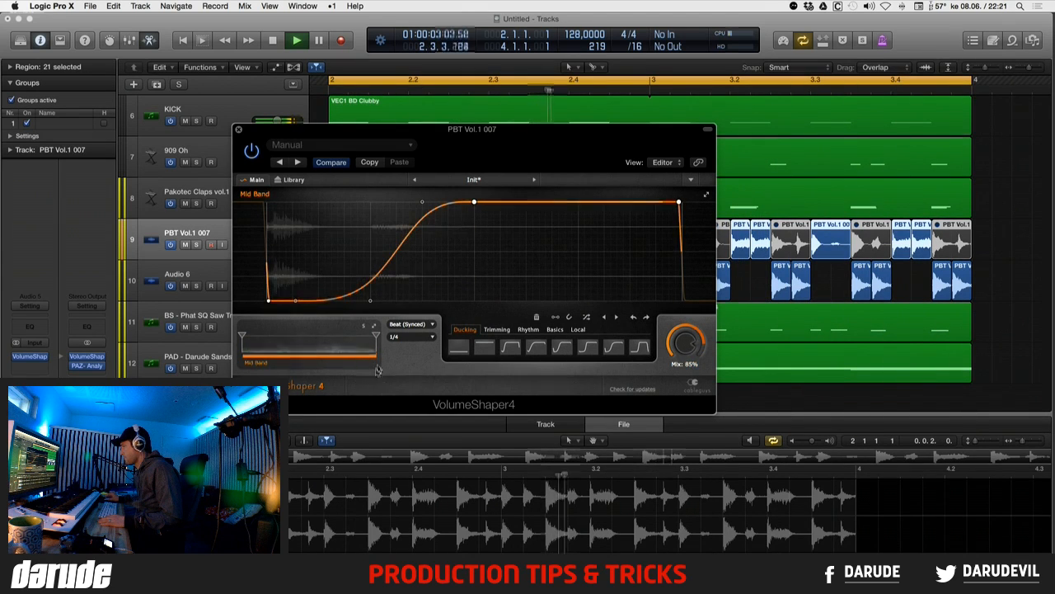
mouse_move(376, 337)
mouse_down()
mouse_move(313, 336)
mouse_move(361, 337)
mouse_up()
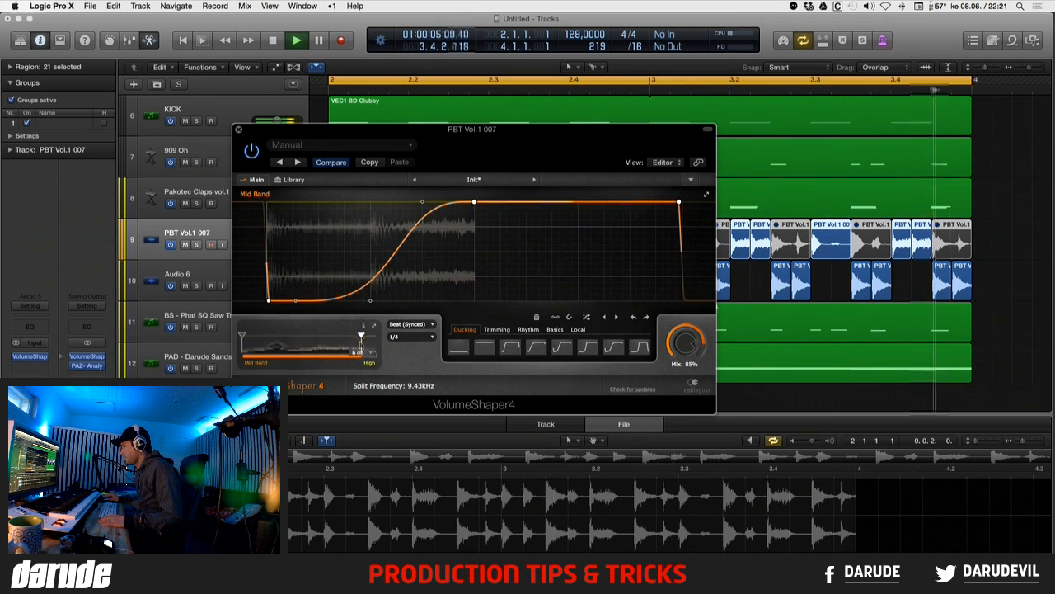
drag(472, 129, 484, 329)
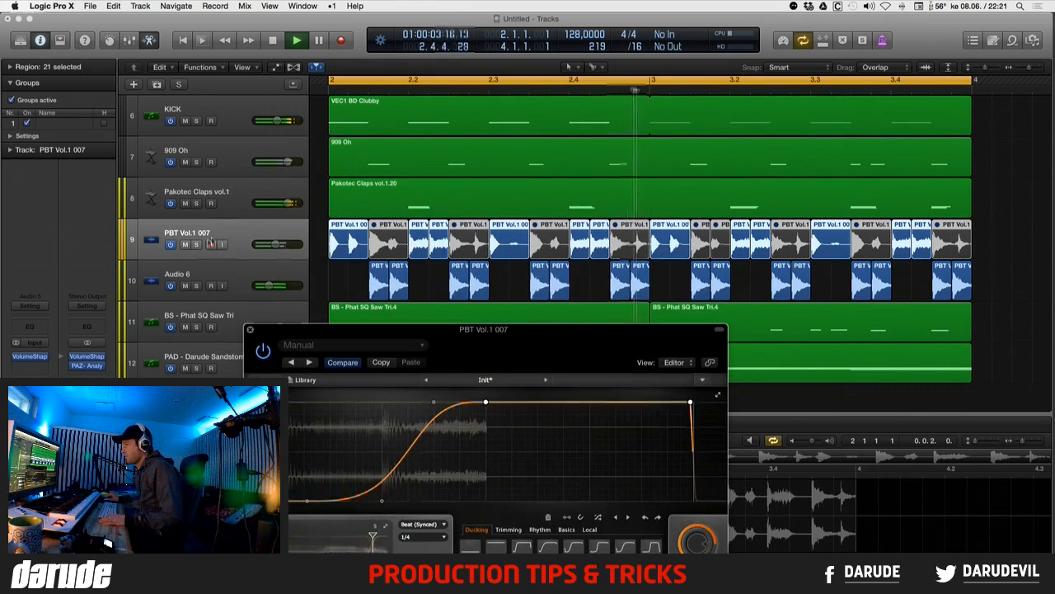
- Solo PBT Vol.1 007 and Audio 6, and insert a Channel EQ ahead of VolumeShaper on PBT Vol.1 007
click(197, 244)
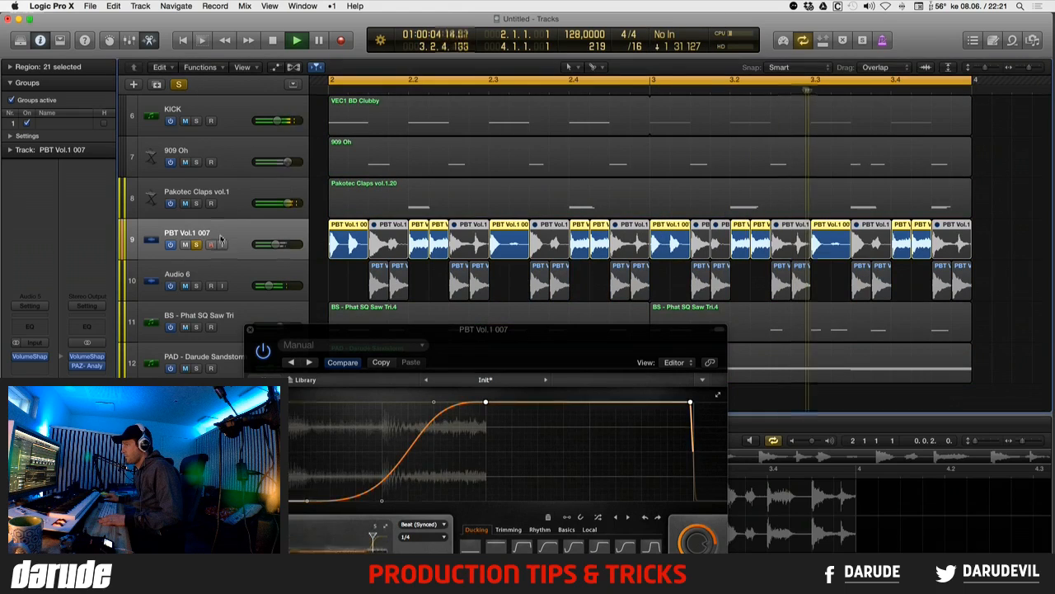
click(199, 285)
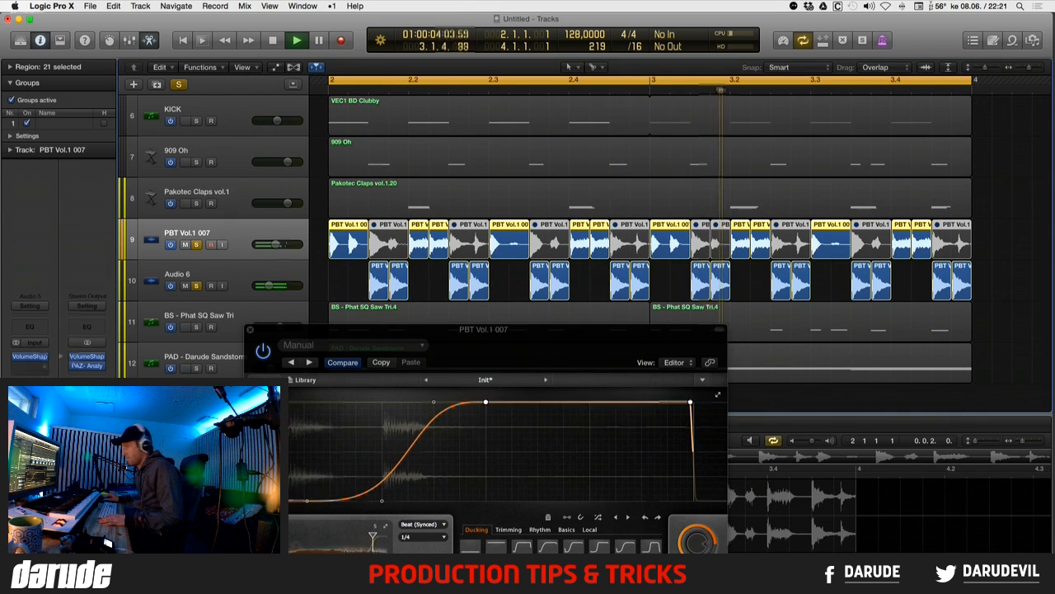
click(29, 367)
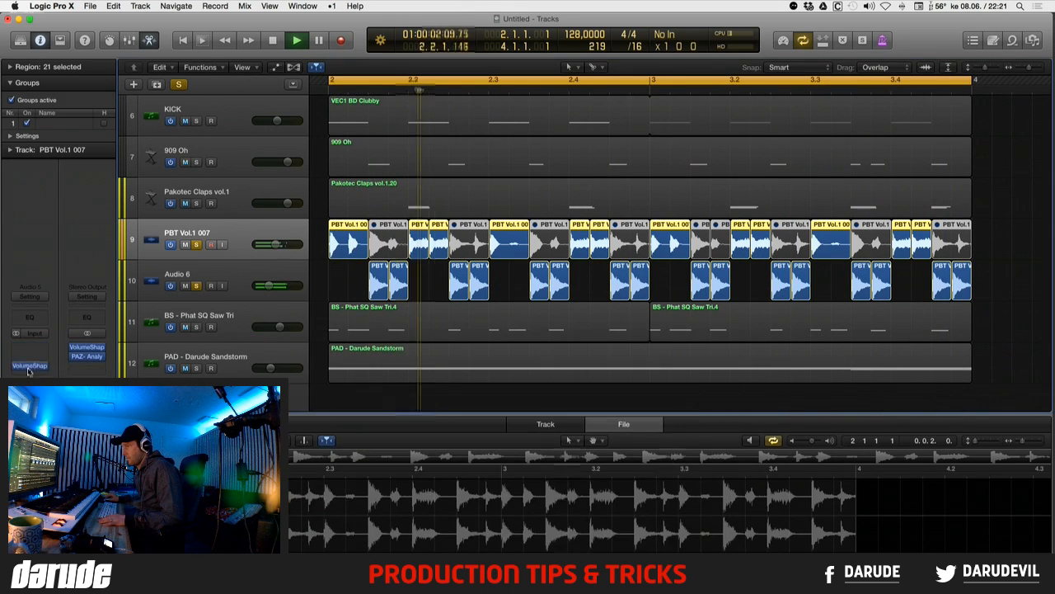
click(29, 366)
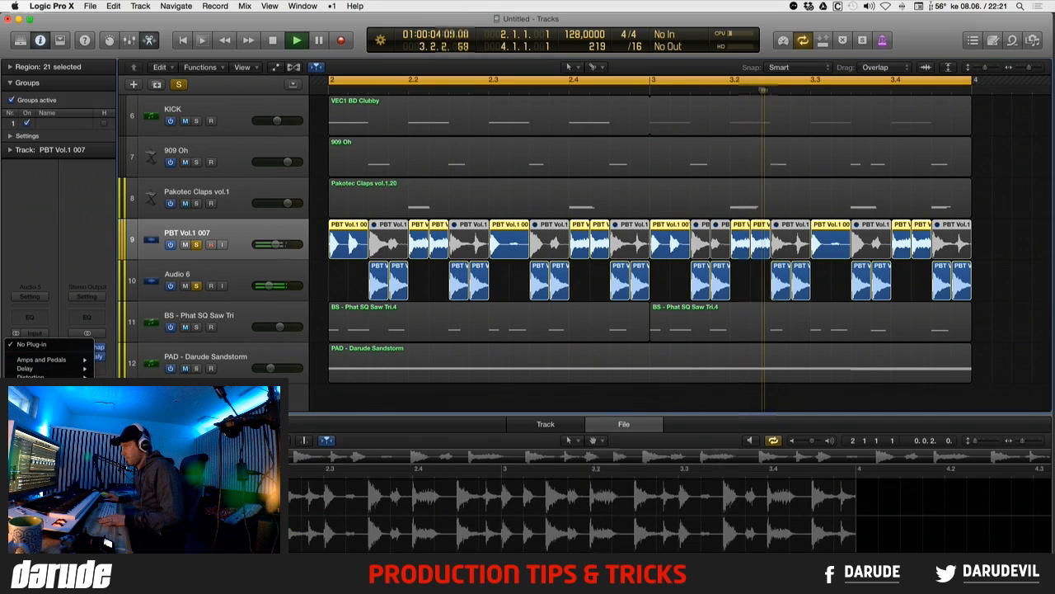
click(178, 395)
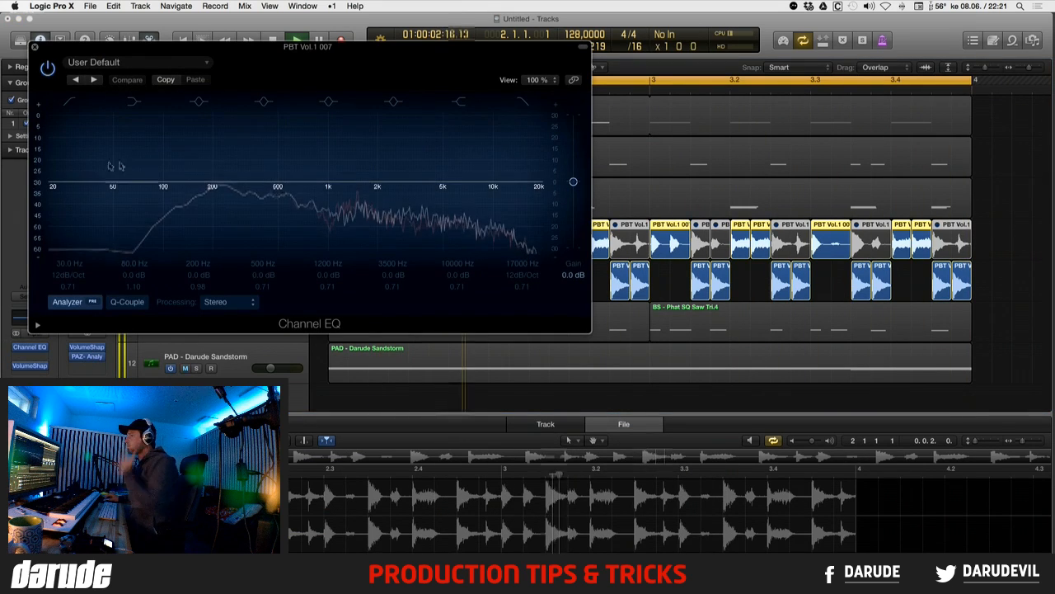
- Enable the low cut band in PBT Vol.1 007's Channel EQ and raise its frequency to between 200 and 500 Hz
click(70, 103)
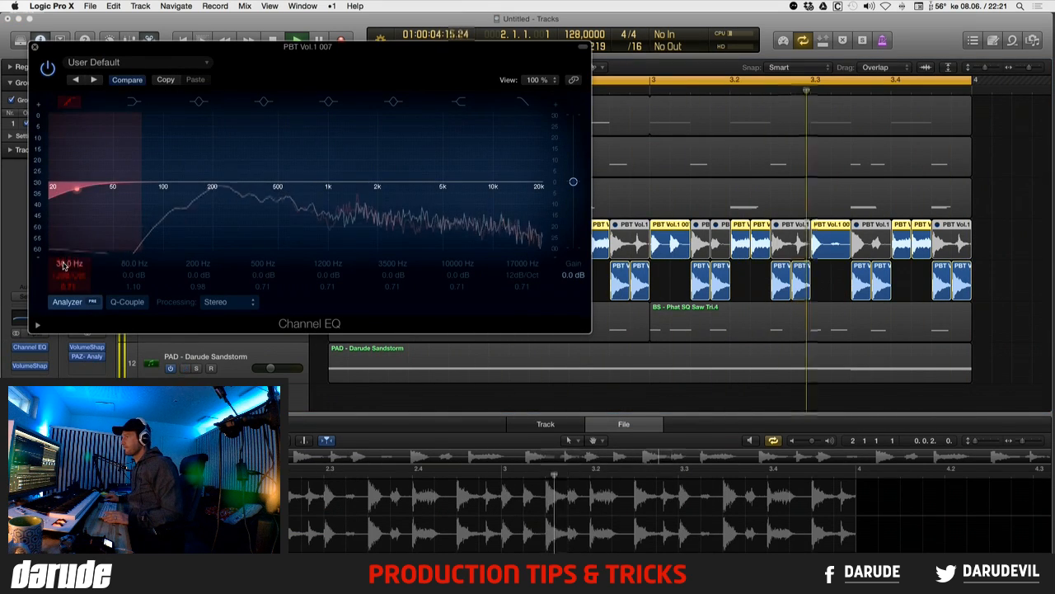
drag(62, 264, 63, 207)
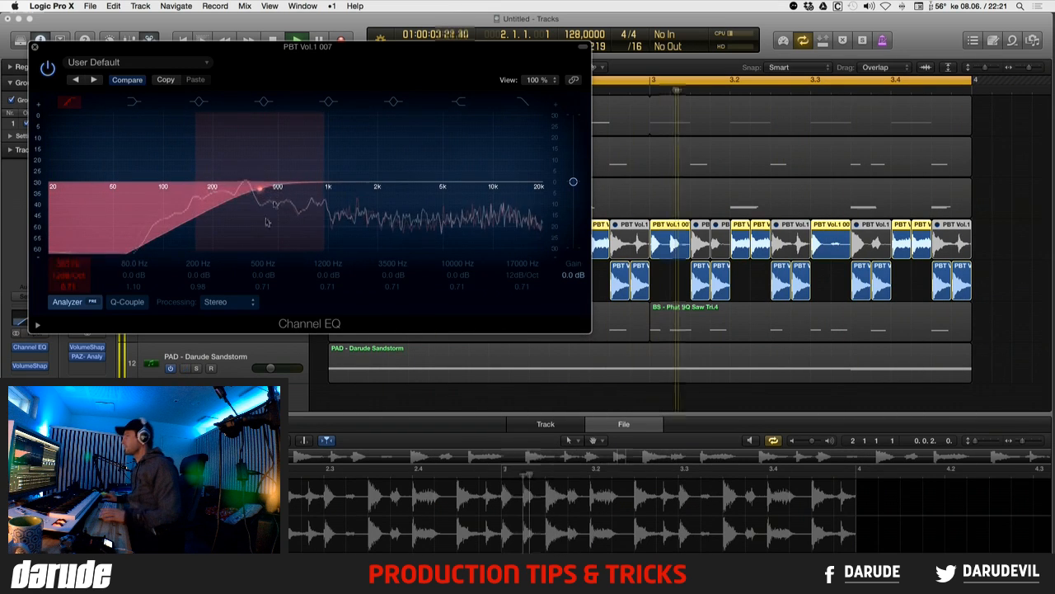
click(33, 46)
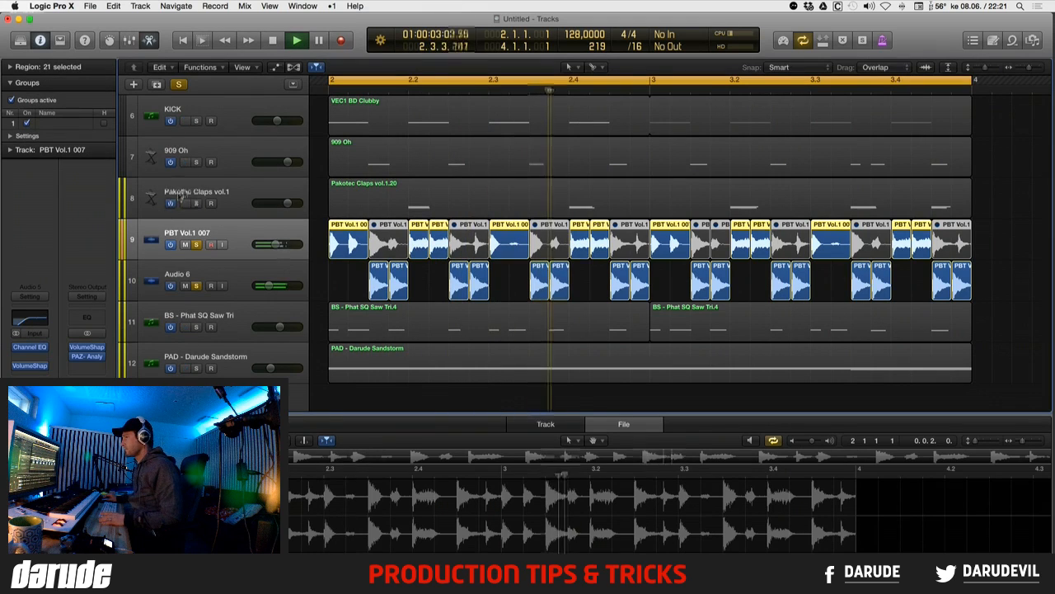
- Add KICK, 909 Oh, Pakotec Claps vol.1, BS - Phat SQ Saw Tri and PAD - Darude Sandstorm to the soloed tracks one by one
click(196, 120)
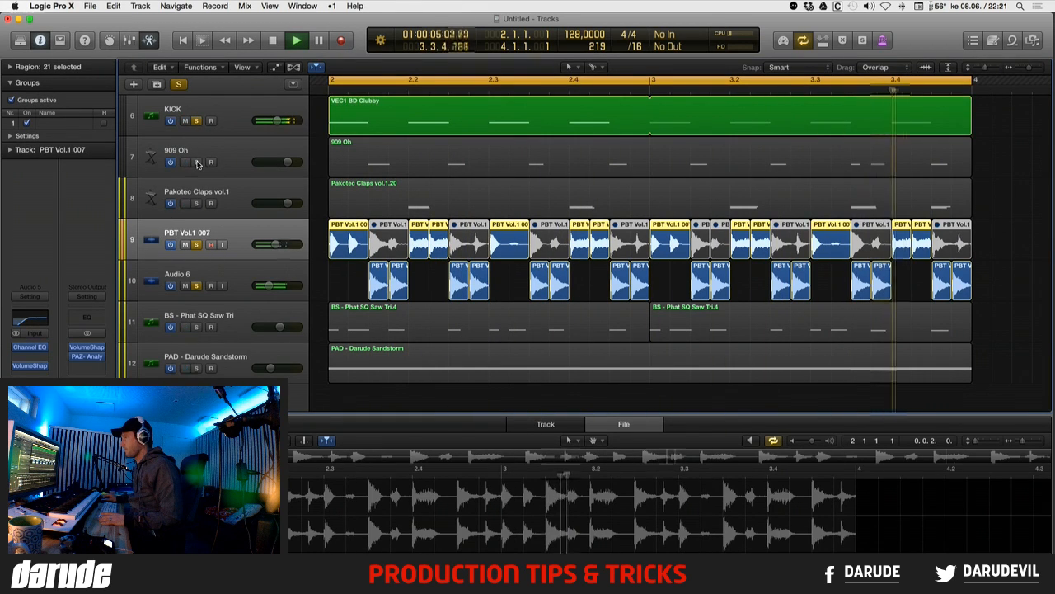
click(196, 162)
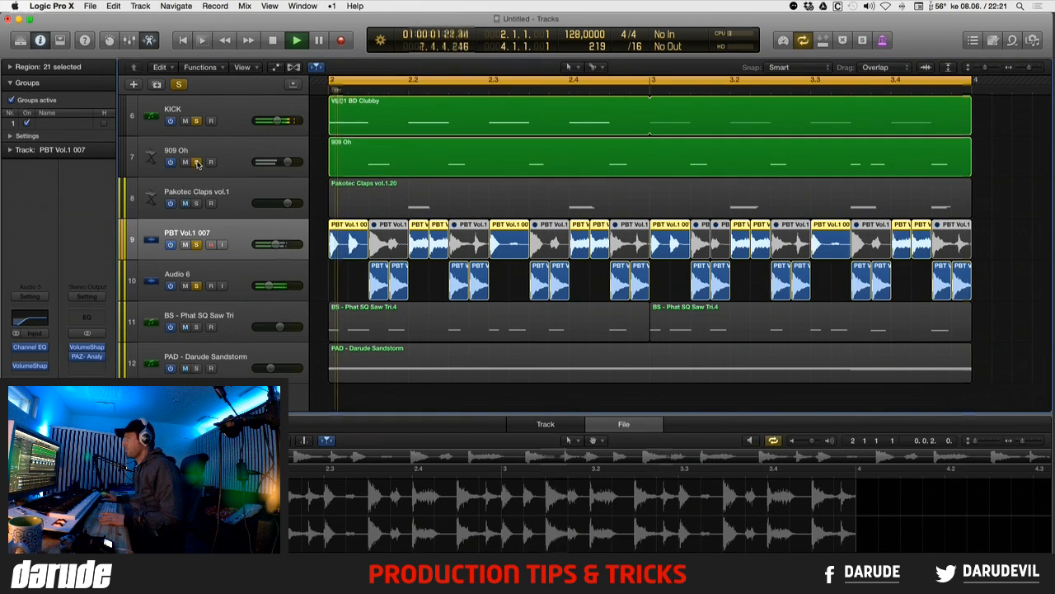
click(197, 203)
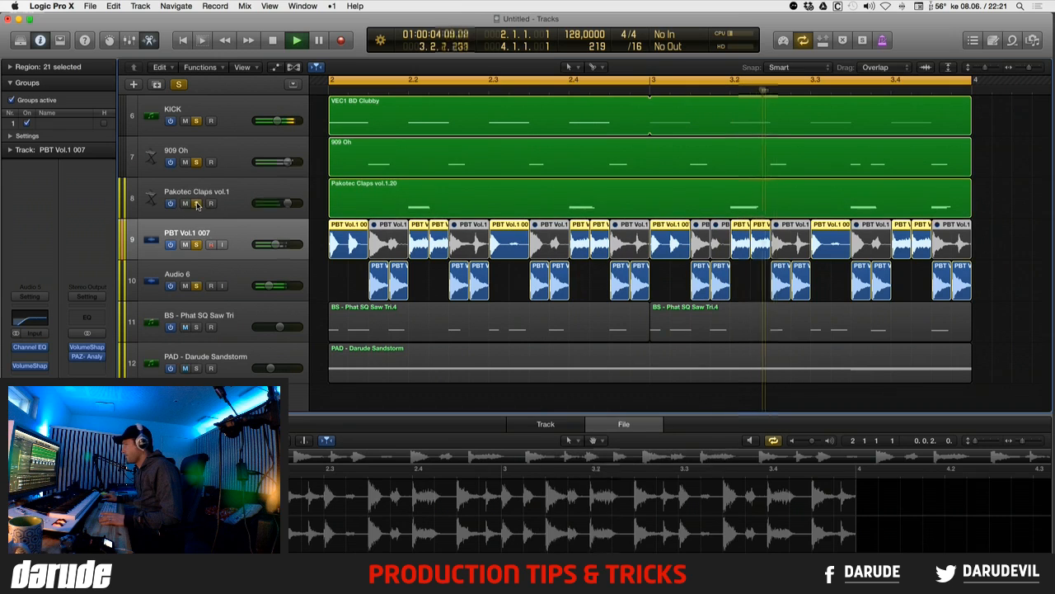
click(196, 327)
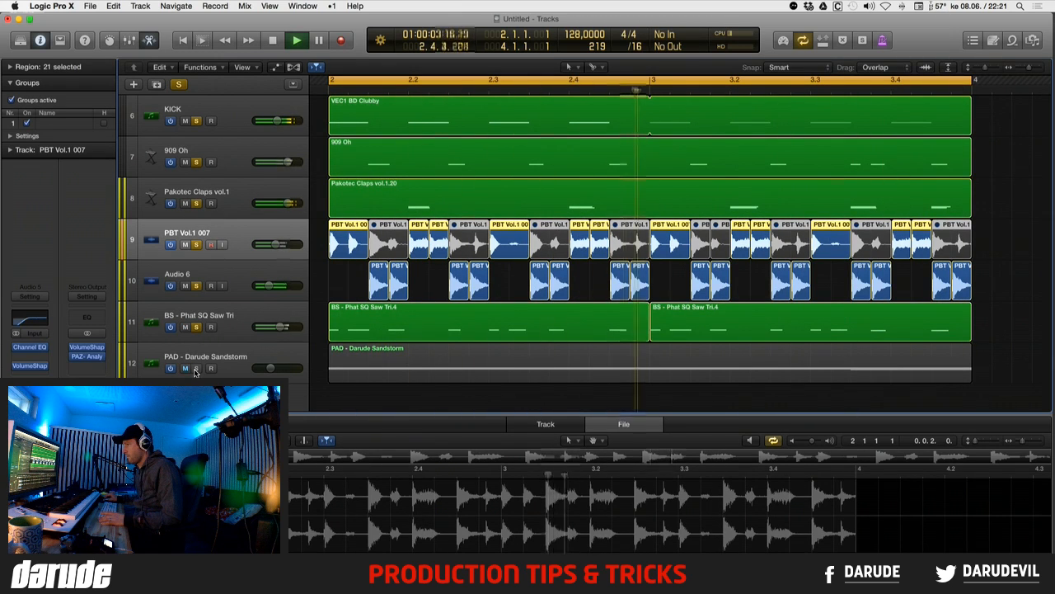
click(197, 368)
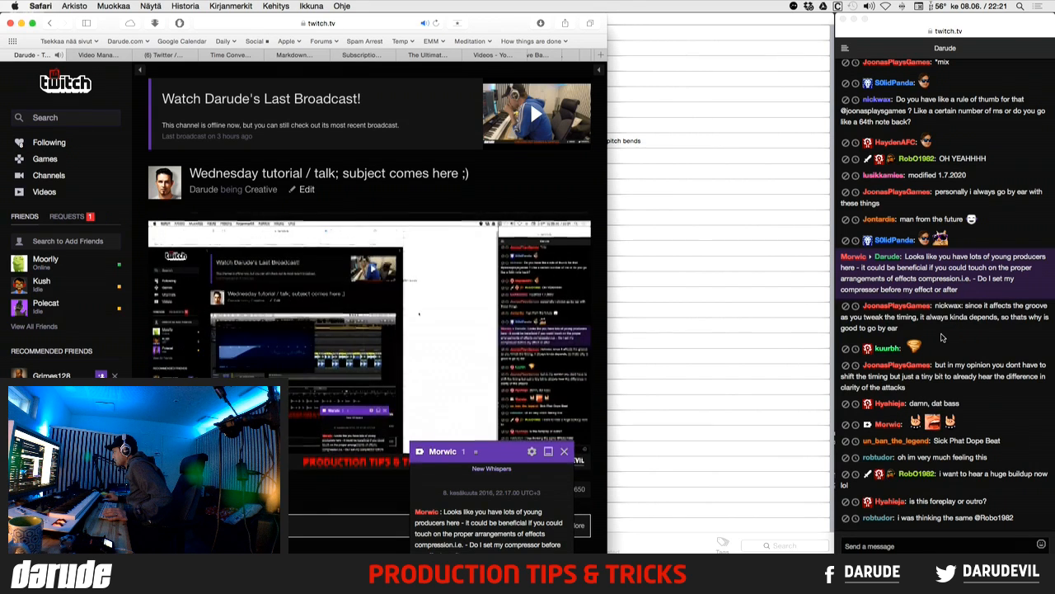
- Switch to the Twitch page in Safari, look back through the chat messages and close the open whisper window
scroll(941, 337, up, 1)
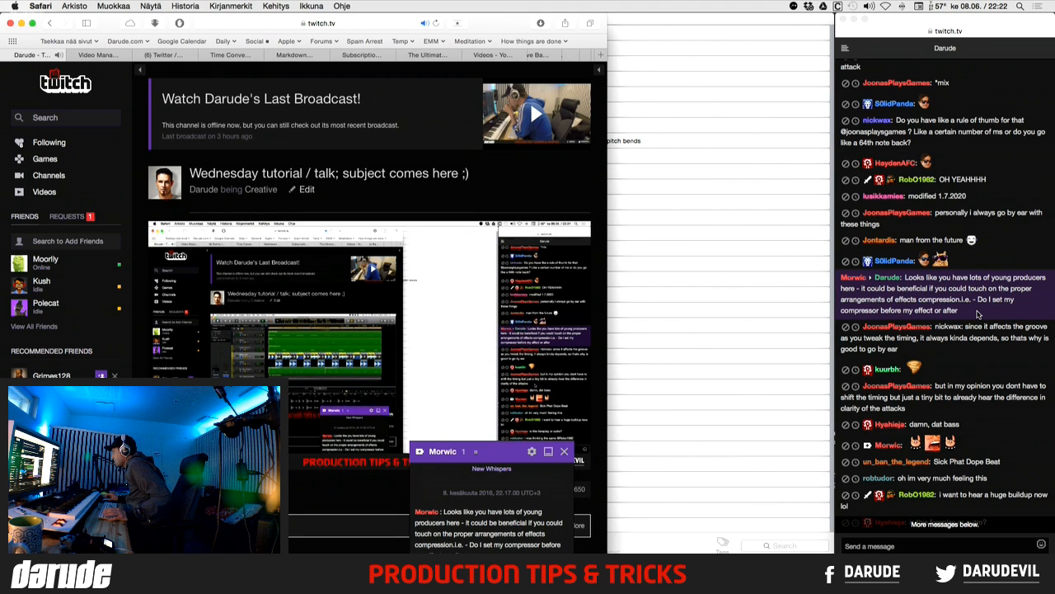
scroll(977, 315, up, 4)
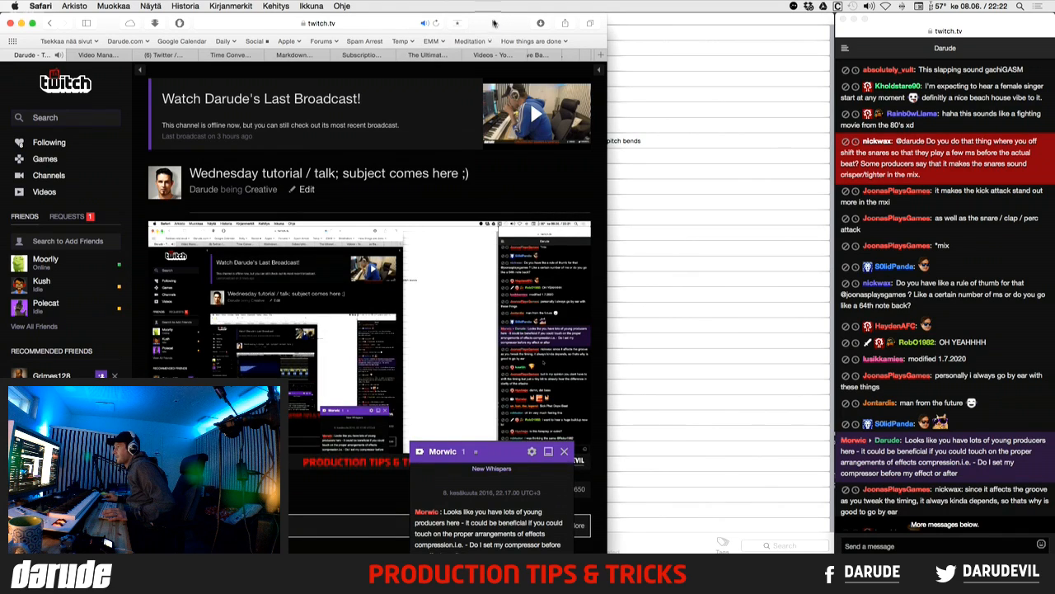
scroll(474, 470, down, 5)
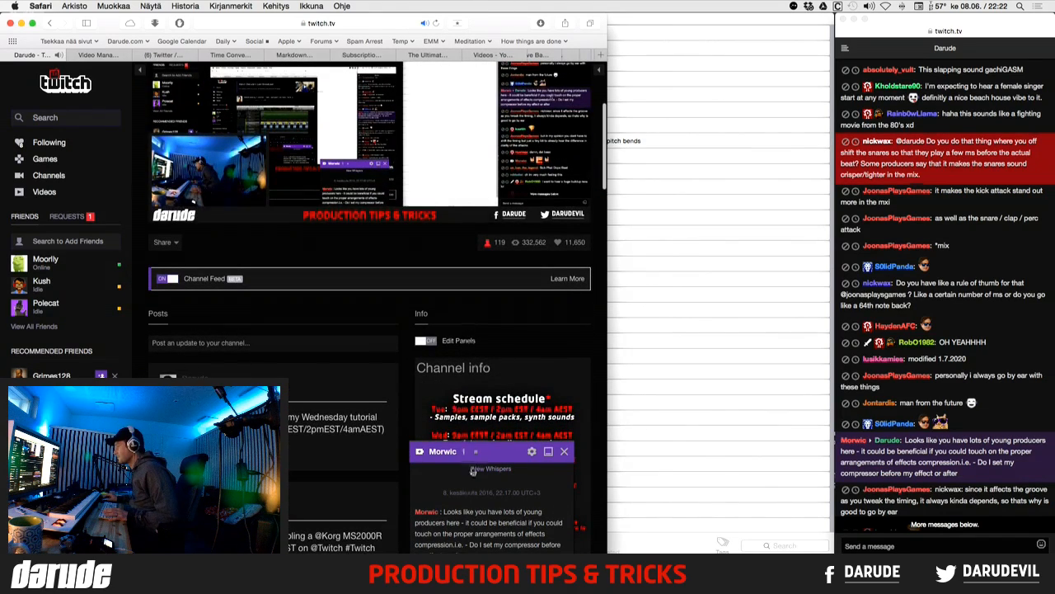
click(563, 452)
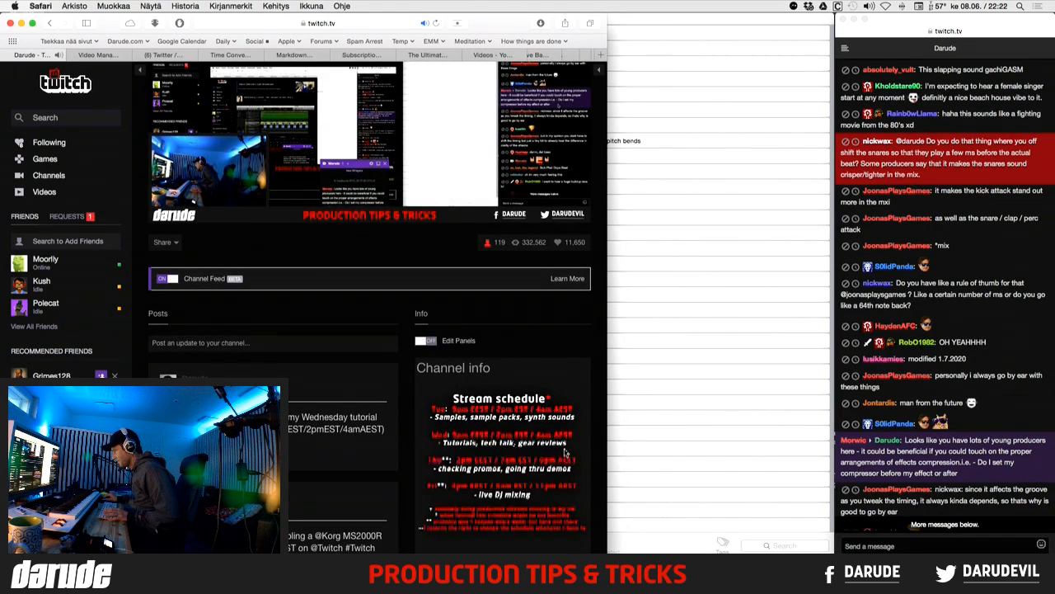
- Read the highlighted chat question about shifting snares a few milliseconds before the beat, along with the surrounding replies
scroll(1004, 250, up, 2)
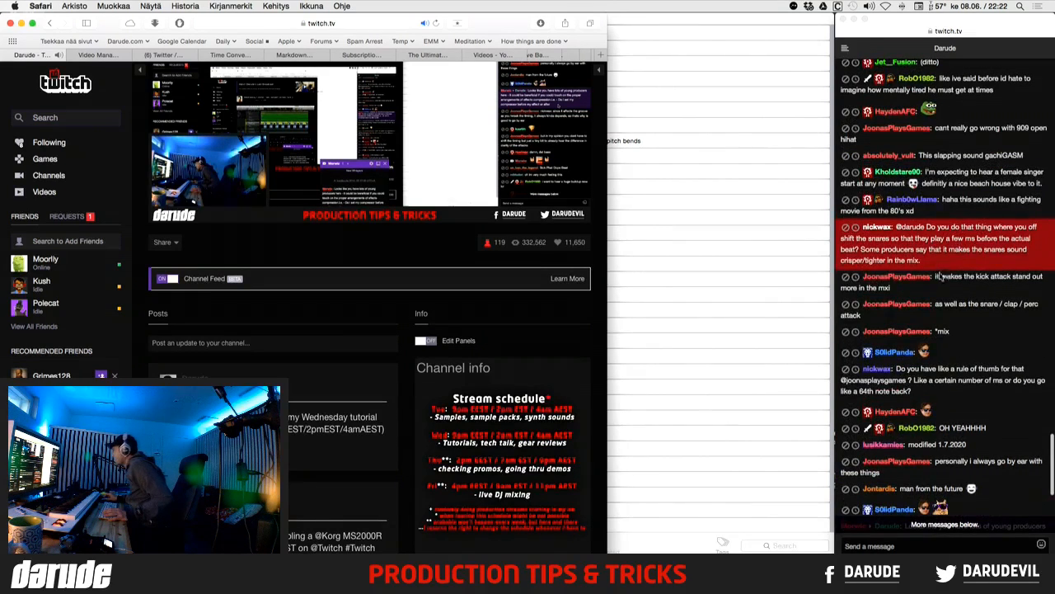
scroll(949, 252, up, 1)
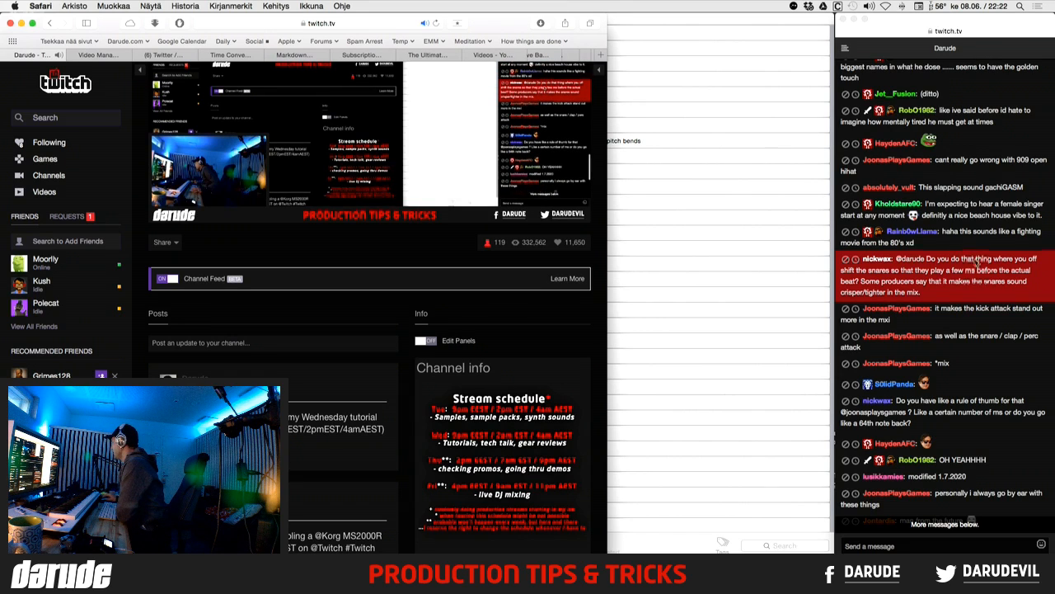
click(931, 264)
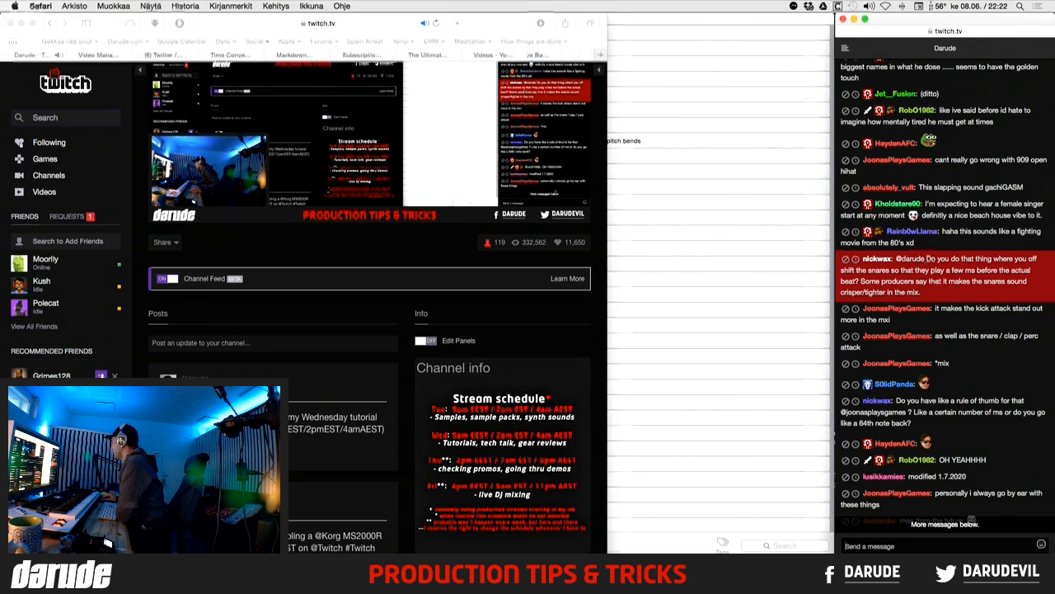
mouse_move(929, 259)
mouse_down()
mouse_move(944, 294)
mouse_move(929, 259)
mouse_up()
click(943, 295)
click(929, 259)
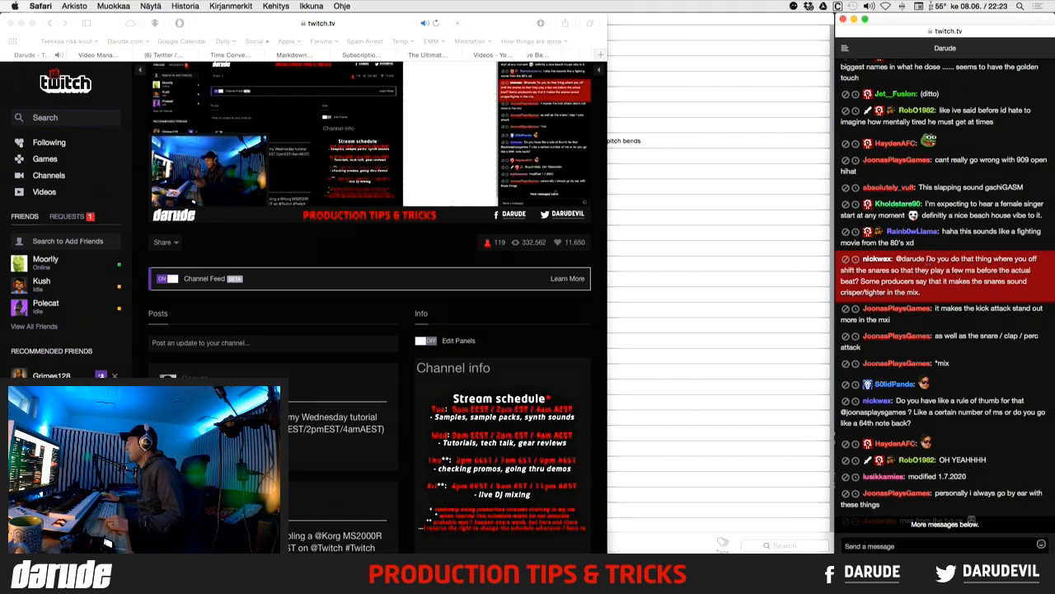
key(F11)
key(F11)
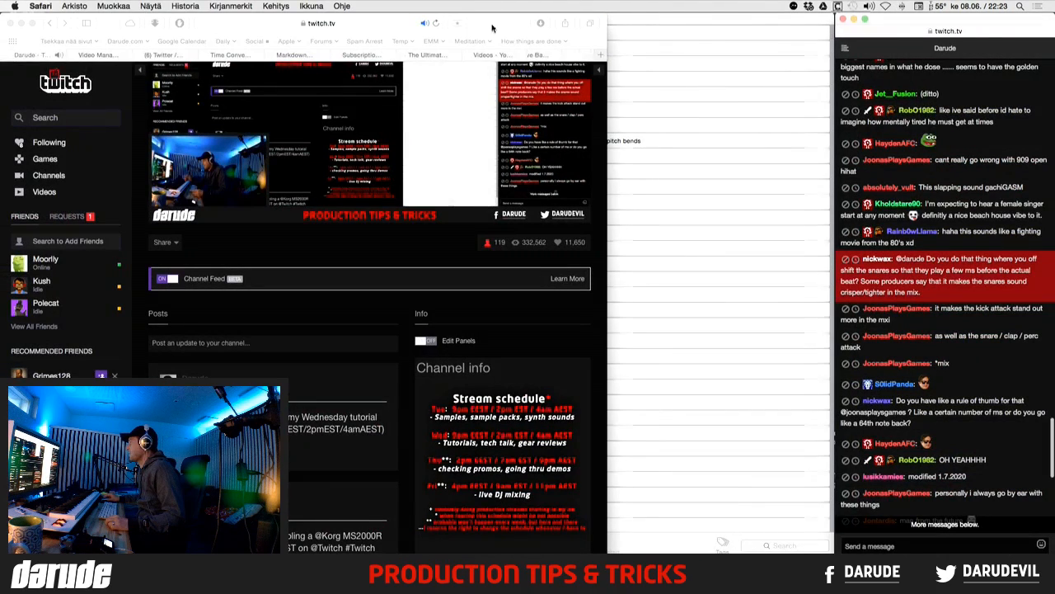
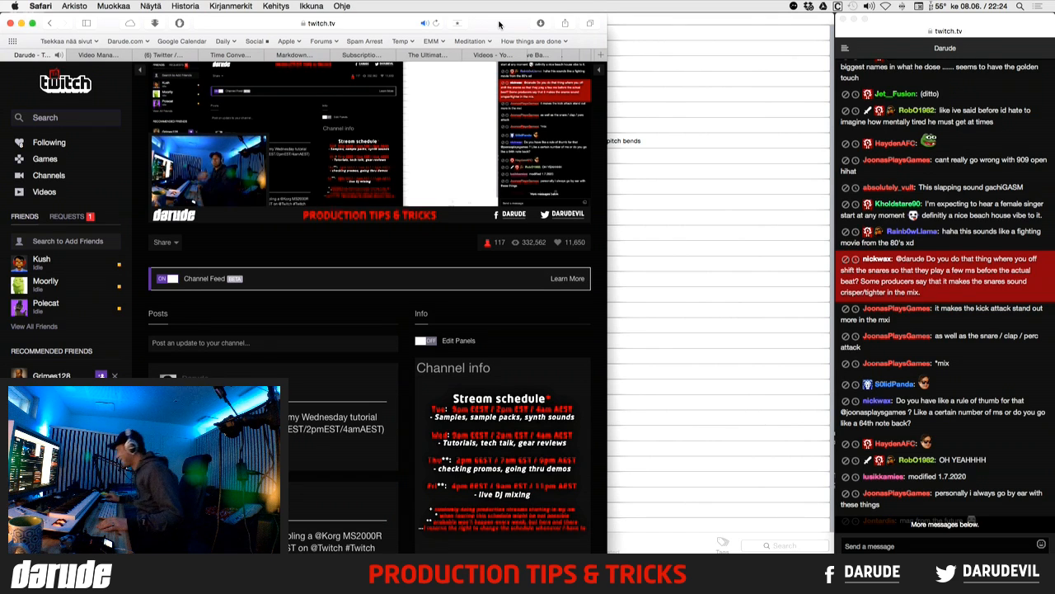
- Read back through the stream chat for viewer questions about snare timing, effects order and compression
scroll(1023, 306, up, 10)
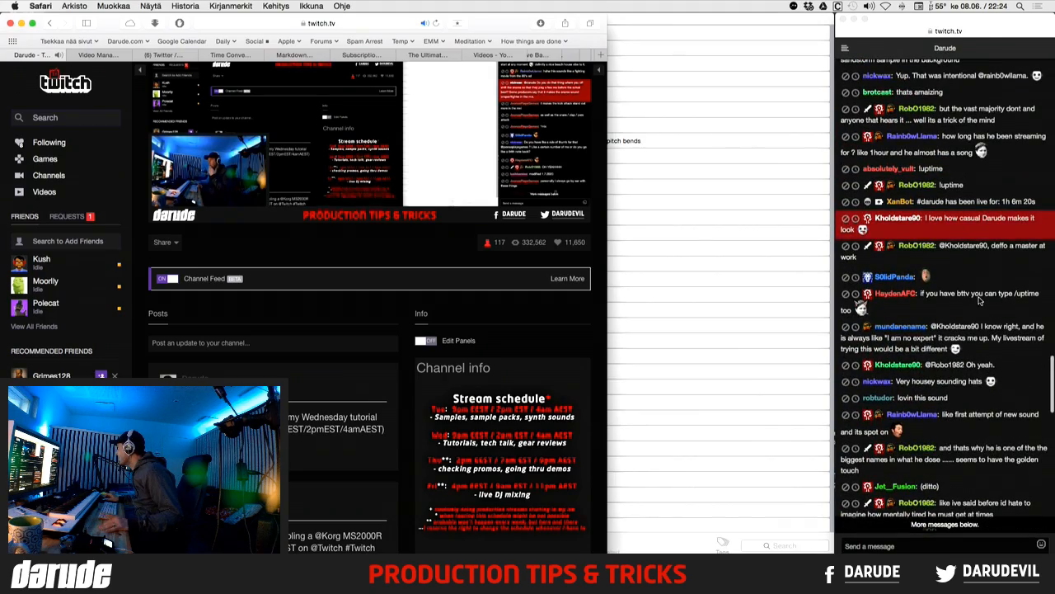
scroll(977, 299, up, 5)
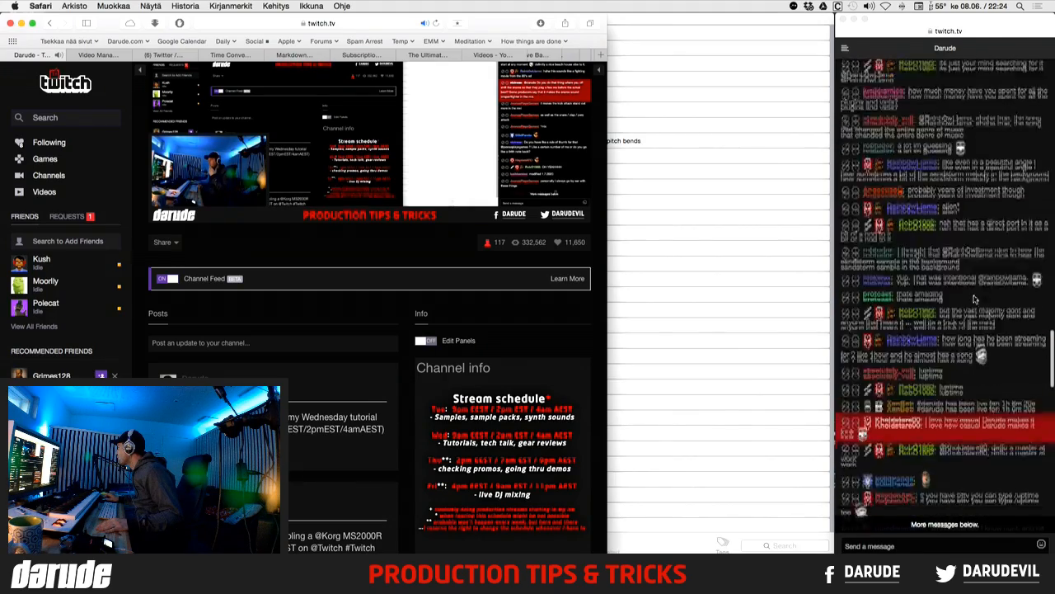
scroll(975, 298, up, 2)
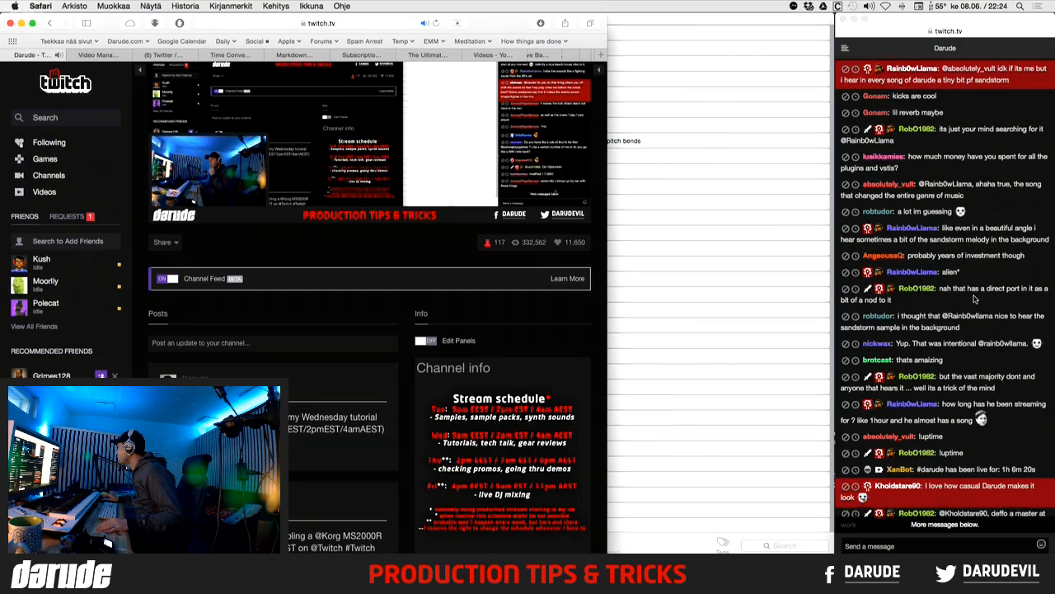
scroll(975, 298, up, 5)
scroll(975, 299, down, 10)
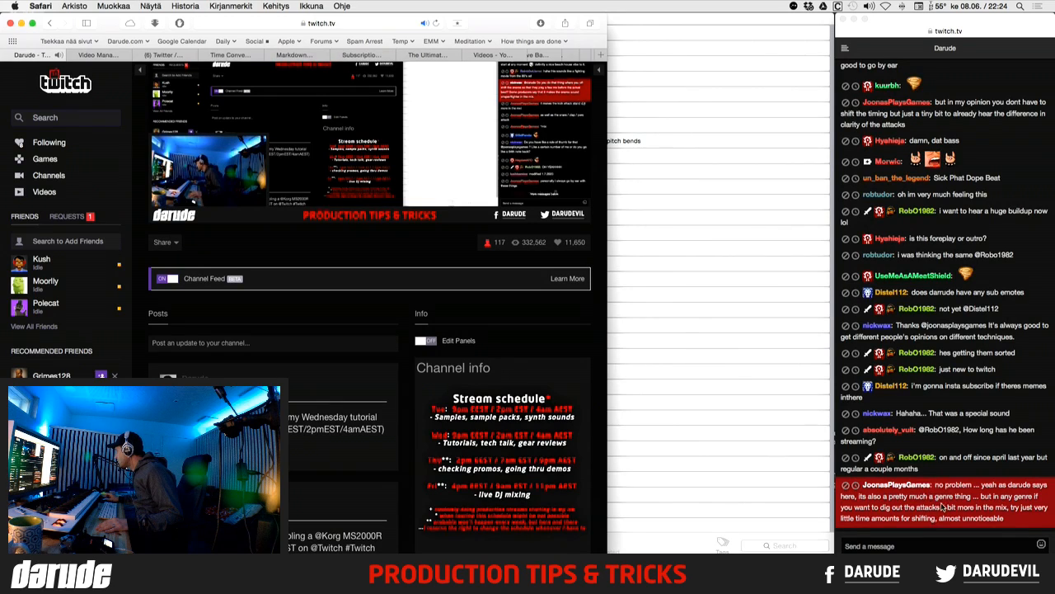
scroll(973, 462, up, 4)
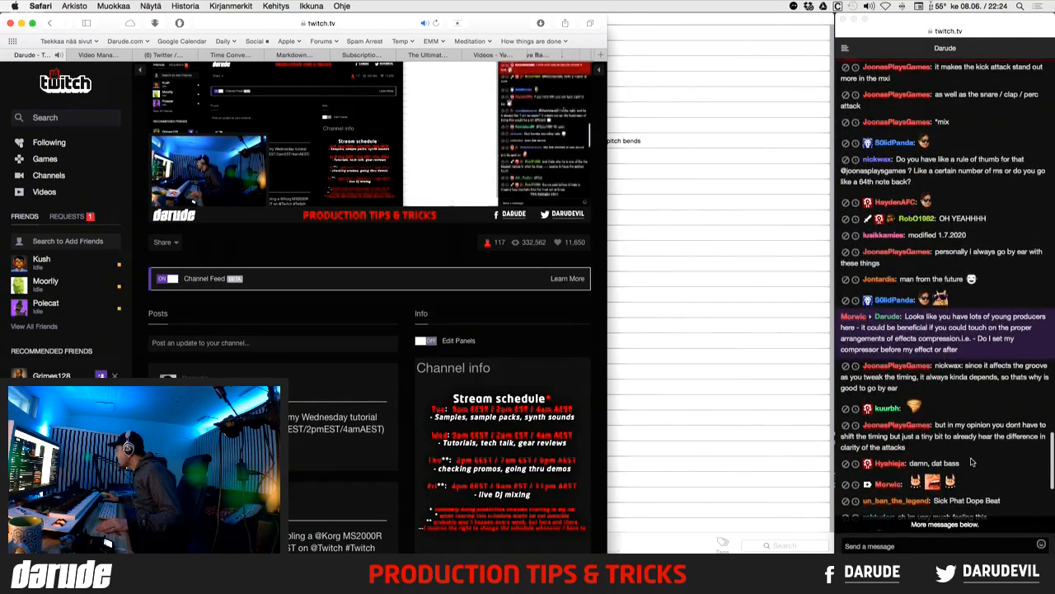
scroll(972, 462, up, 1)
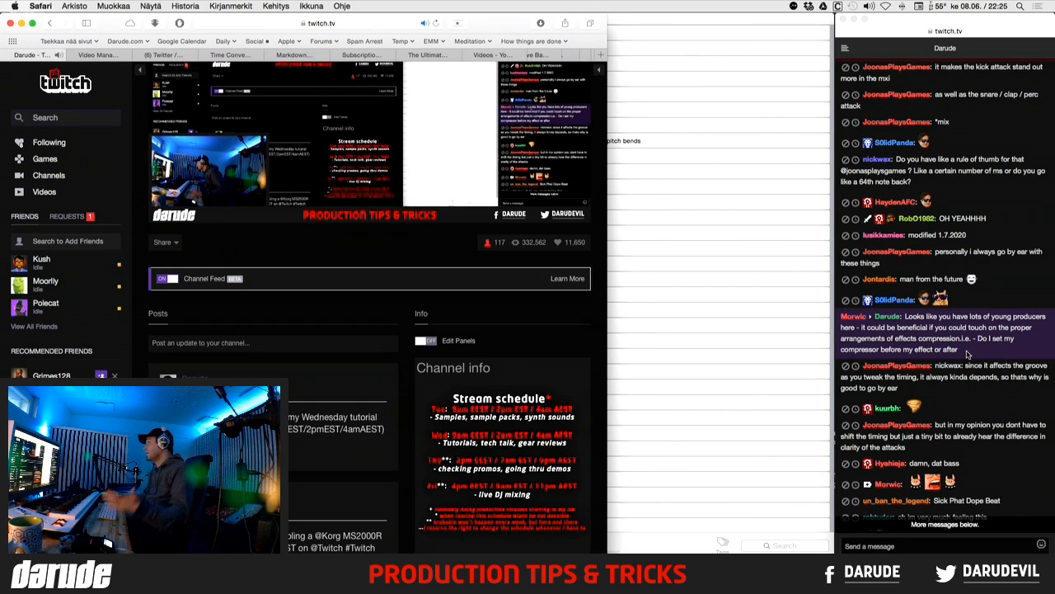
click(961, 376)
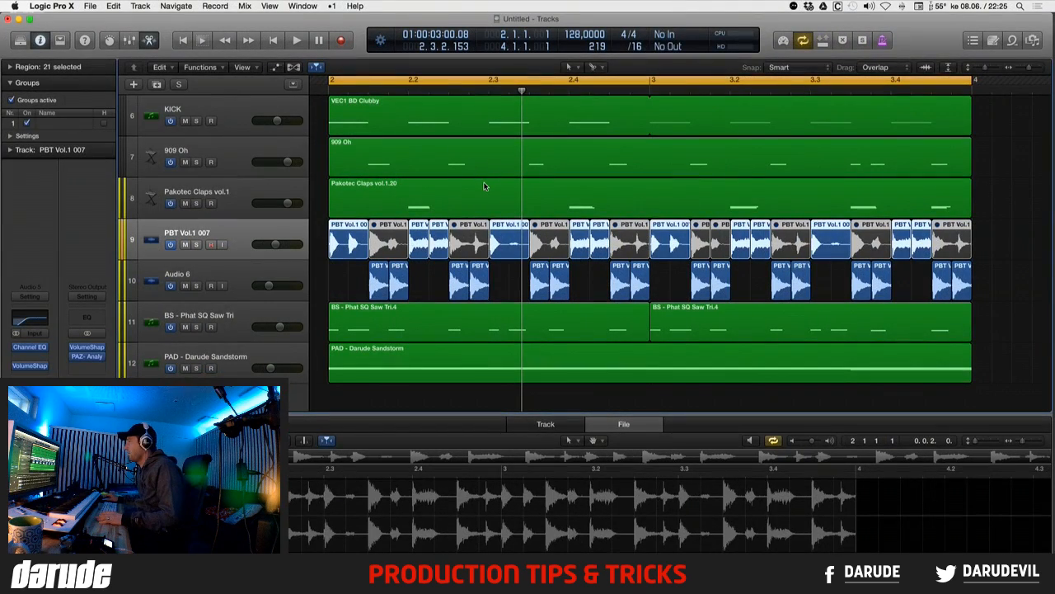
- Switch to Logic Pro X and zoom out the Tracks area to show the full two-bar arrangement and more tracks
key(super+Up)
key(super+Up)
key(super+Up)
key(super+Up)
key(super+Up)
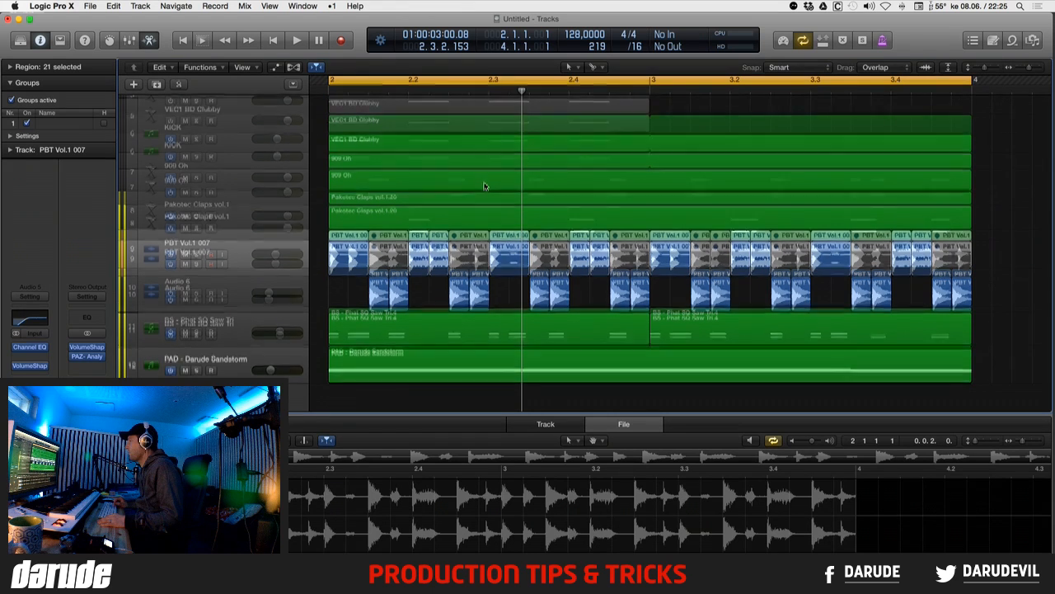
key(super+Left)
key(super+Left)
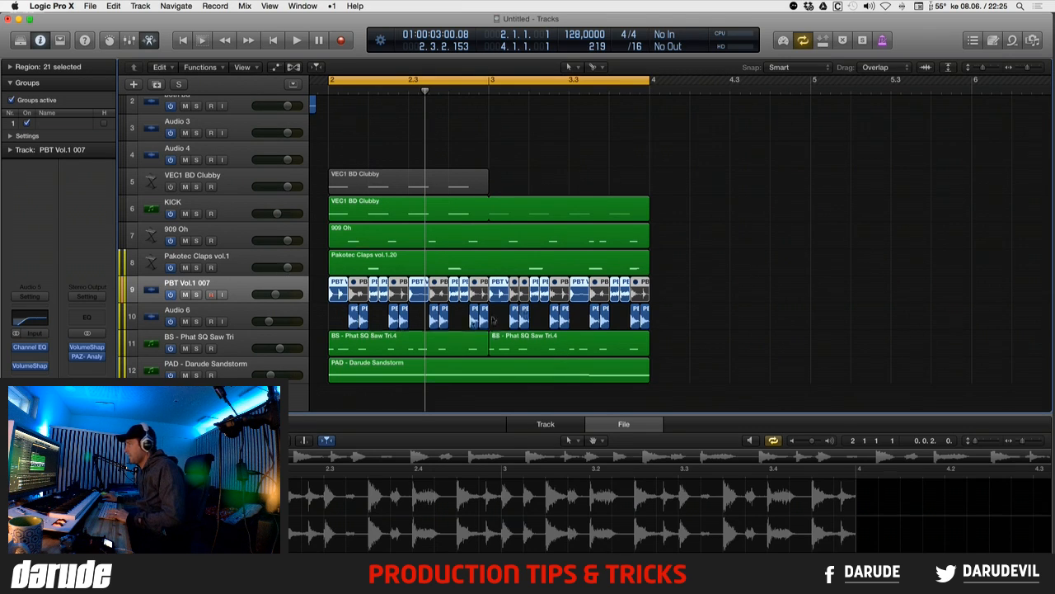
click(641, 291)
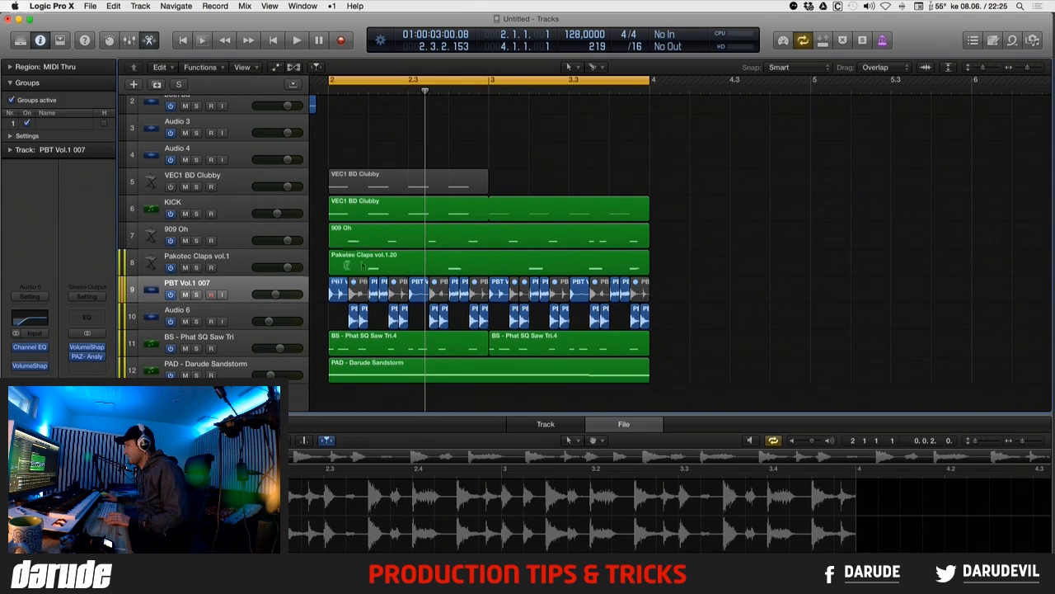
drag(323, 157, 659, 392)
click(667, 239)
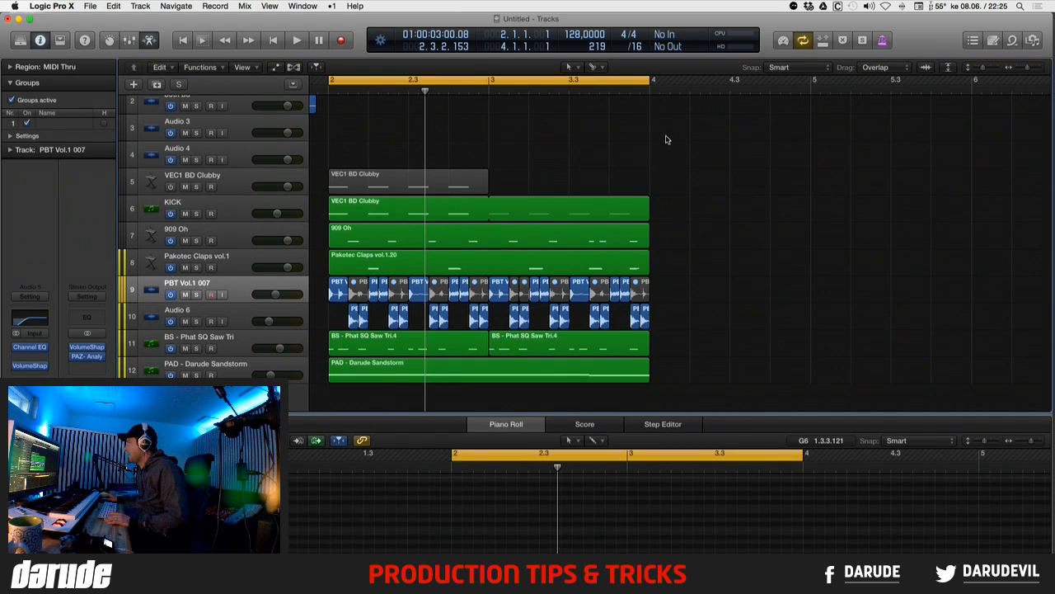
drag(667, 137, 305, 398)
drag(661, 156, 323, 397)
drag(325, 162, 657, 390)
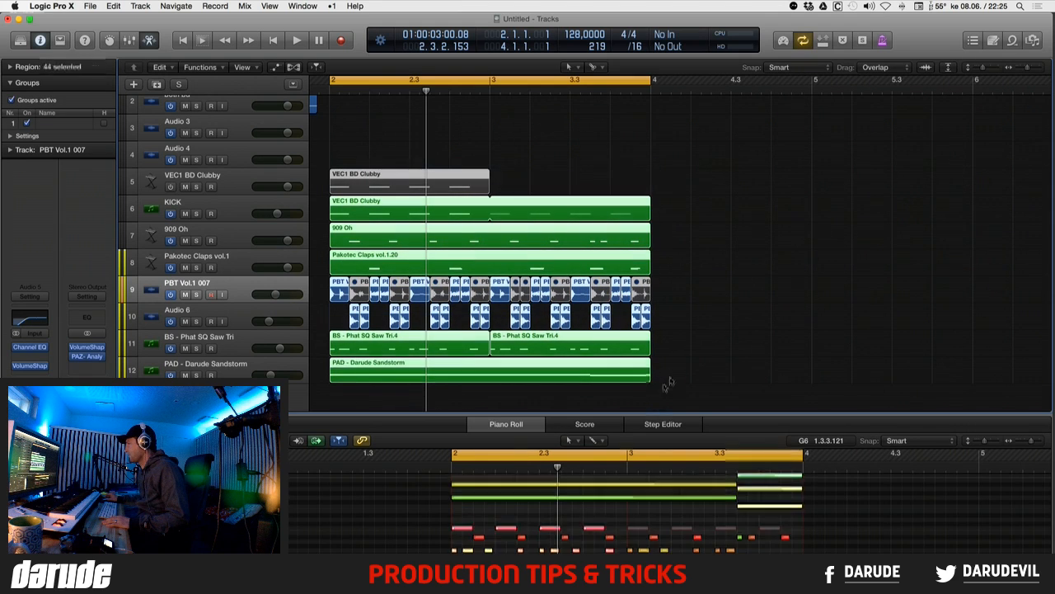
click(696, 240)
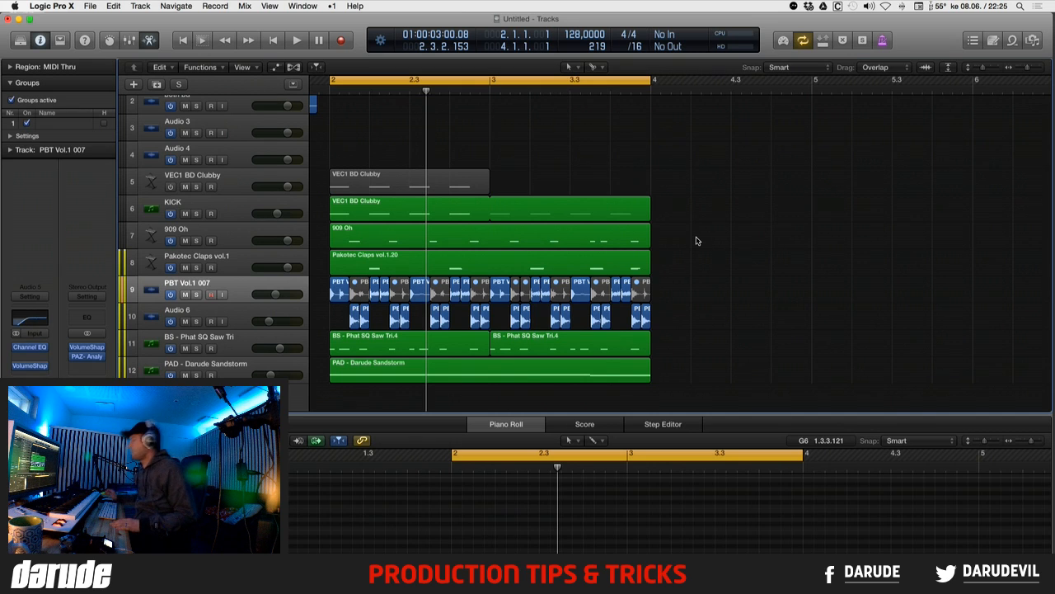
scroll(697, 241, down, 2)
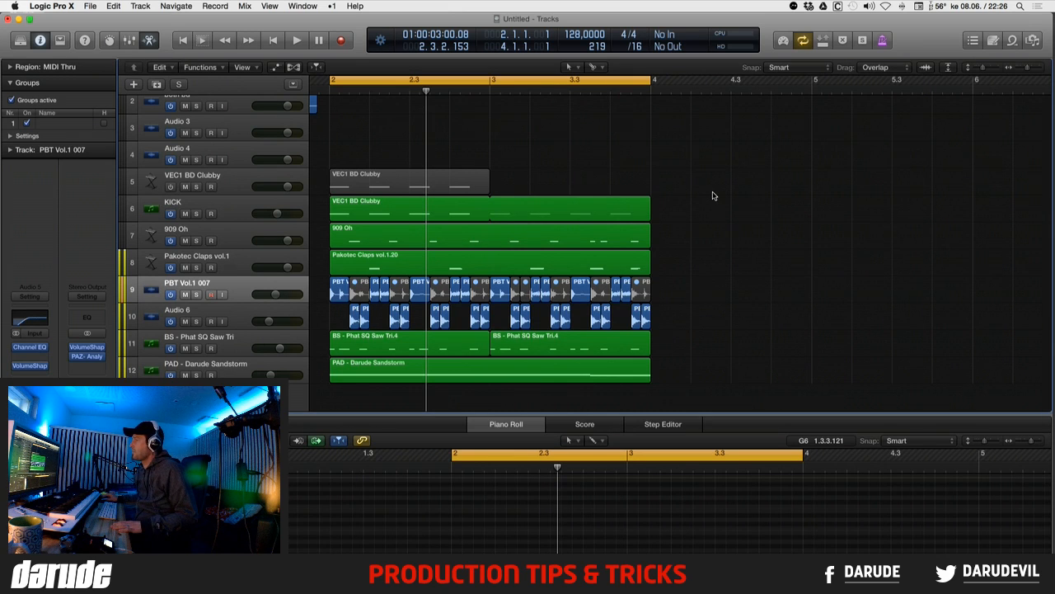
- Select the PBT Vol.1 007 track and listen to the two-bar loop, stopping playback partway through a pass
click(236, 285)
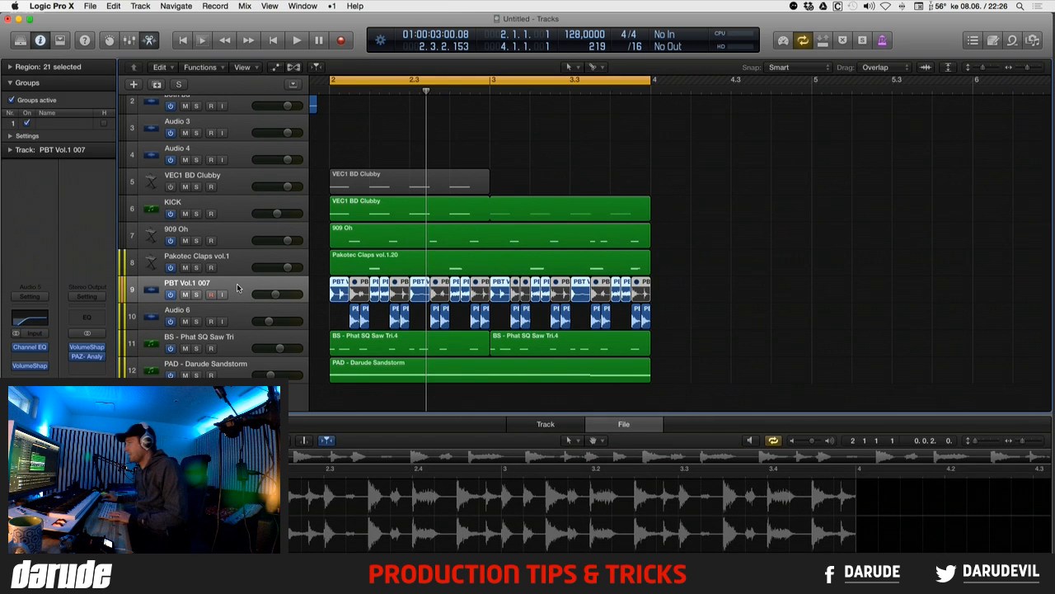
key(space)
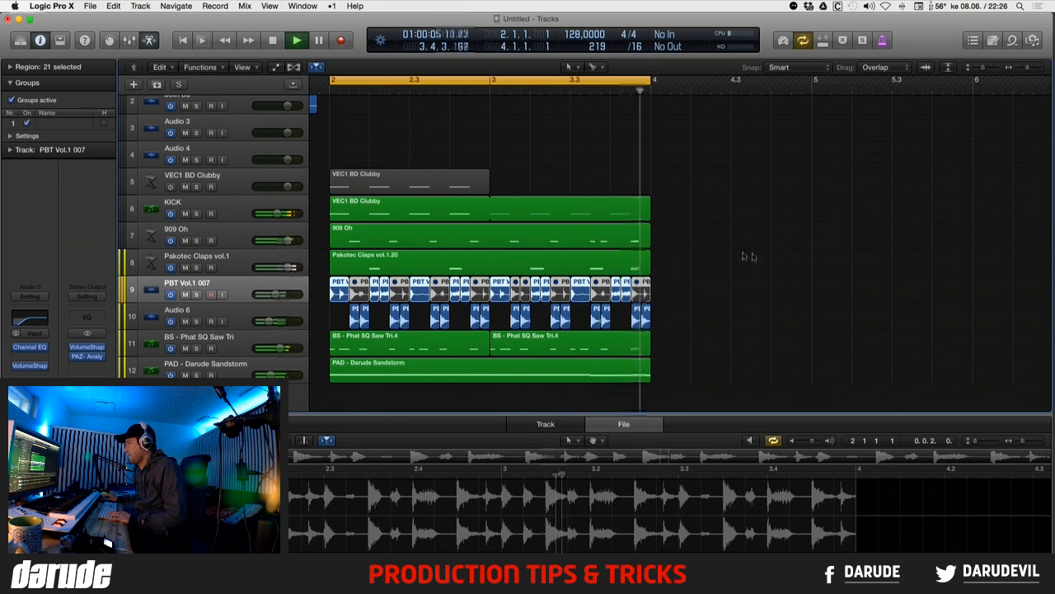
key(space)
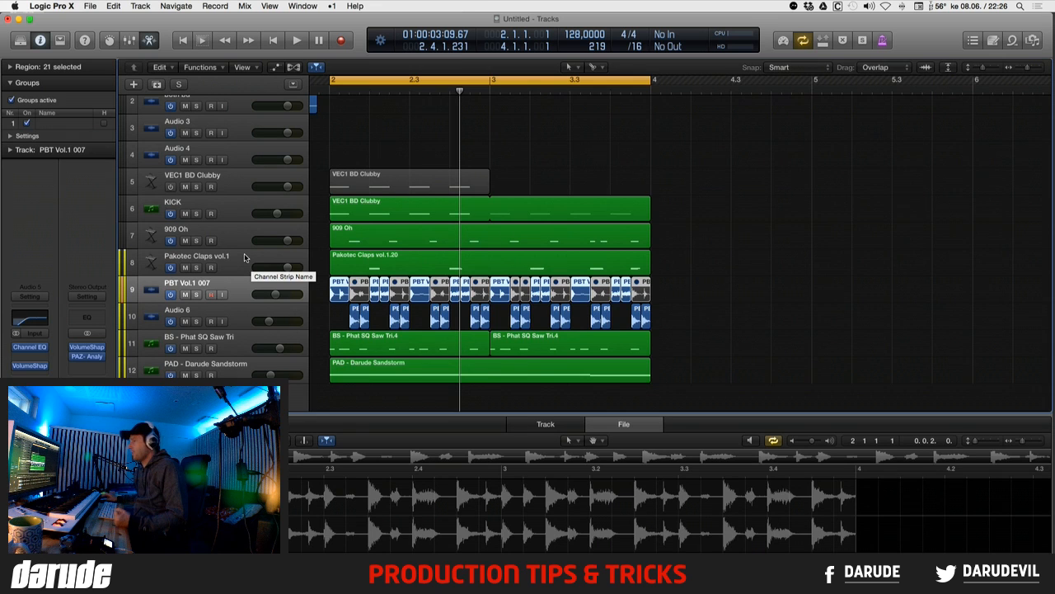
- Insert a Channel EQ on the Pakotec Claps vol.1 track and place its window above the lower tracks
click(243, 262)
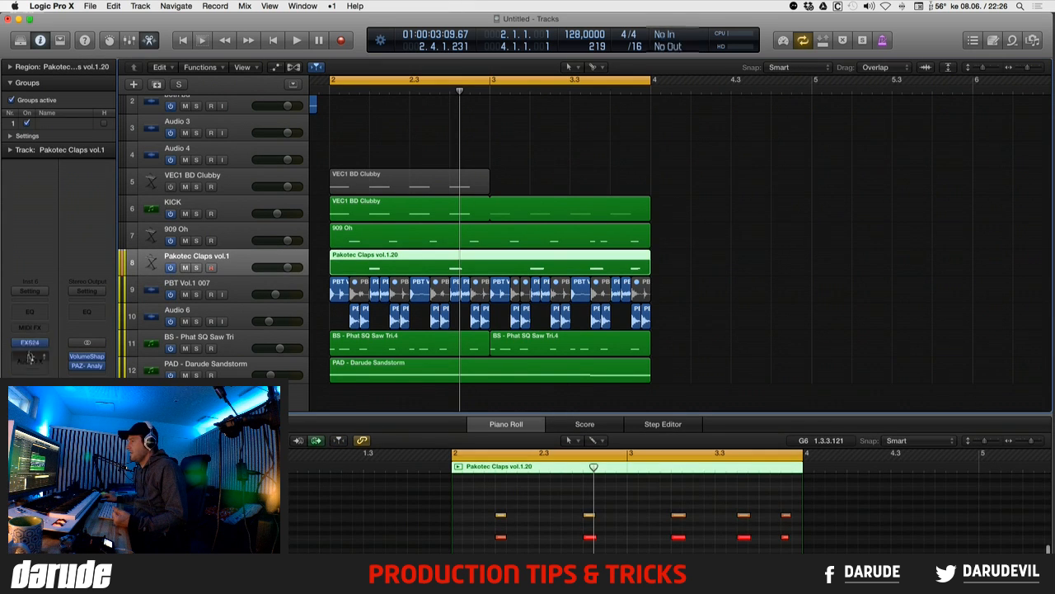
click(33, 311)
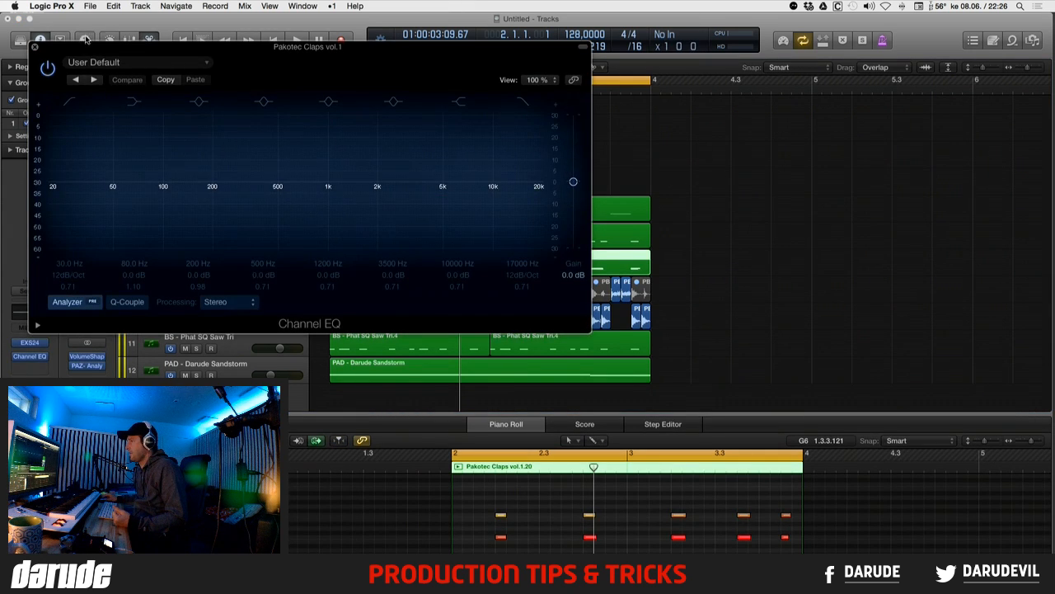
drag(92, 47, 276, 22)
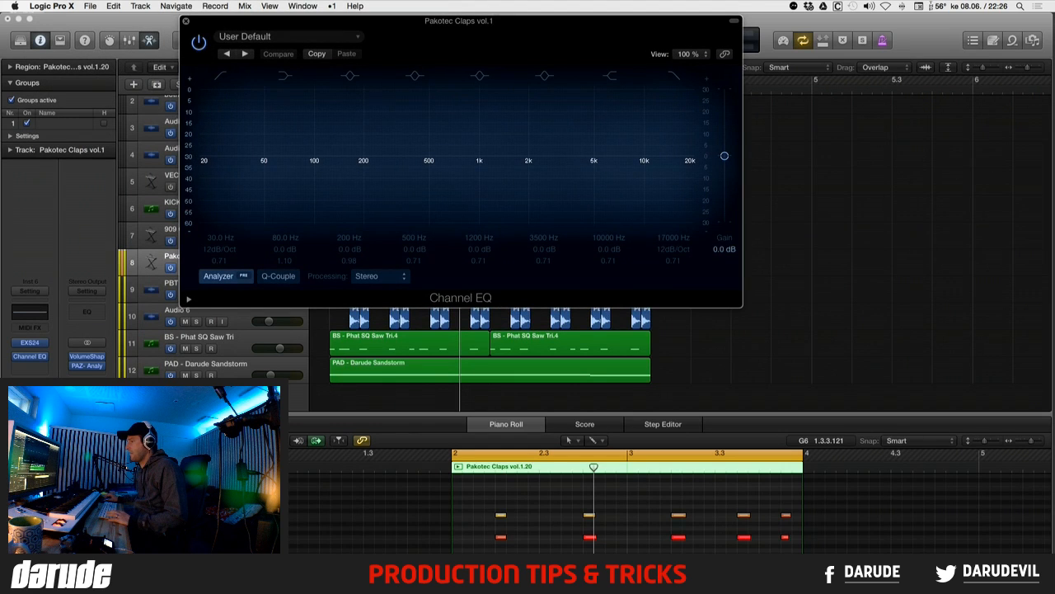
- Solo the Pakotec Claps vol.1 track and play the loop with its Channel EQ window moved clear of the track controls
key(s)
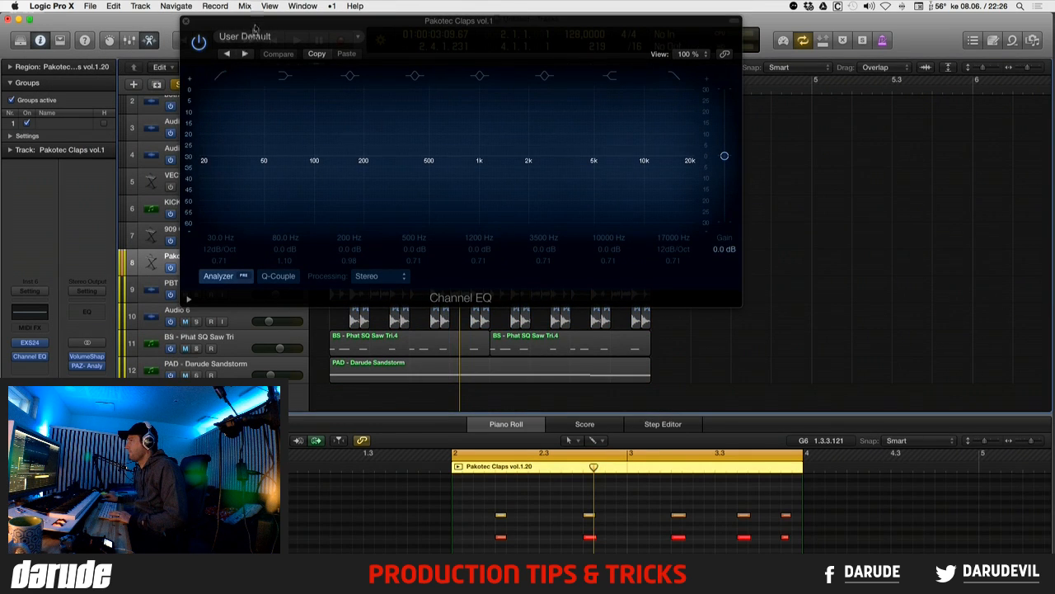
drag(255, 29, 484, 319)
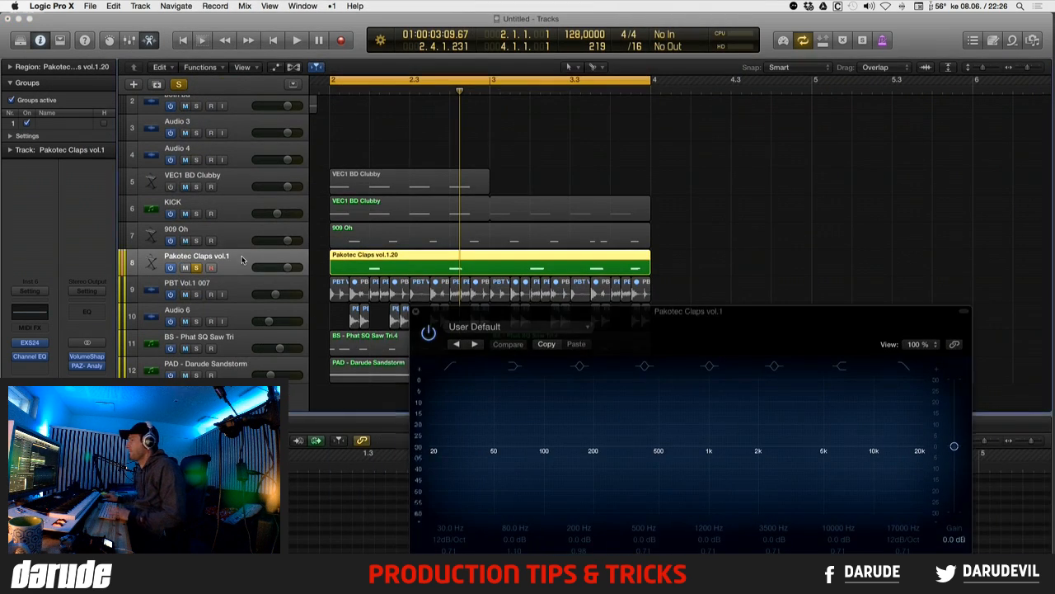
key(space)
key(p)
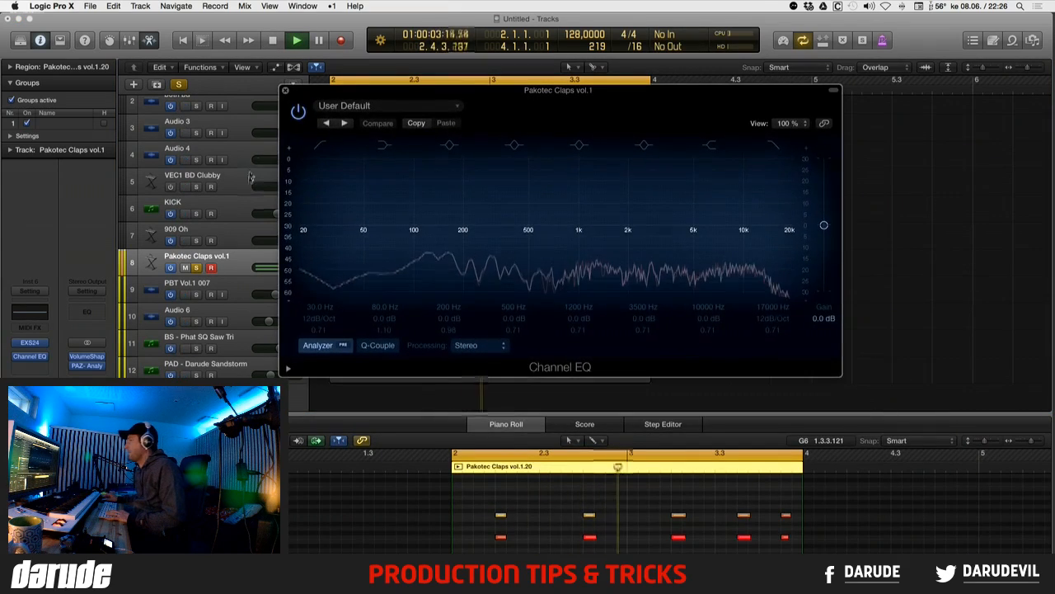
drag(377, 92, 305, 21)
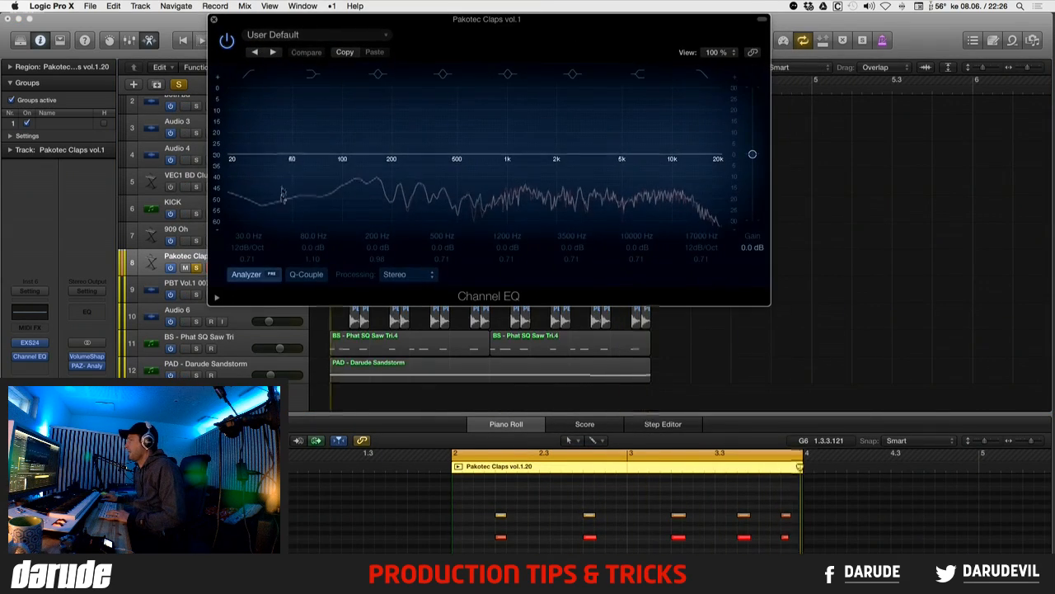
- Enable the low-cut band in the claps' Channel EQ and set it to 150 Hz with a 24 dB/Oct slope
click(247, 74)
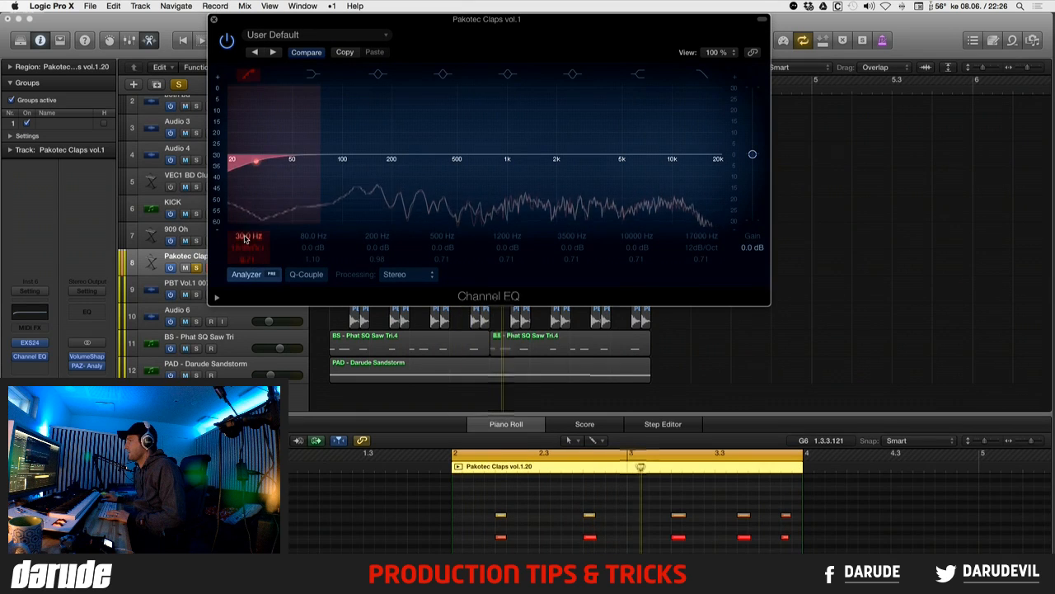
drag(245, 238, 243, 212)
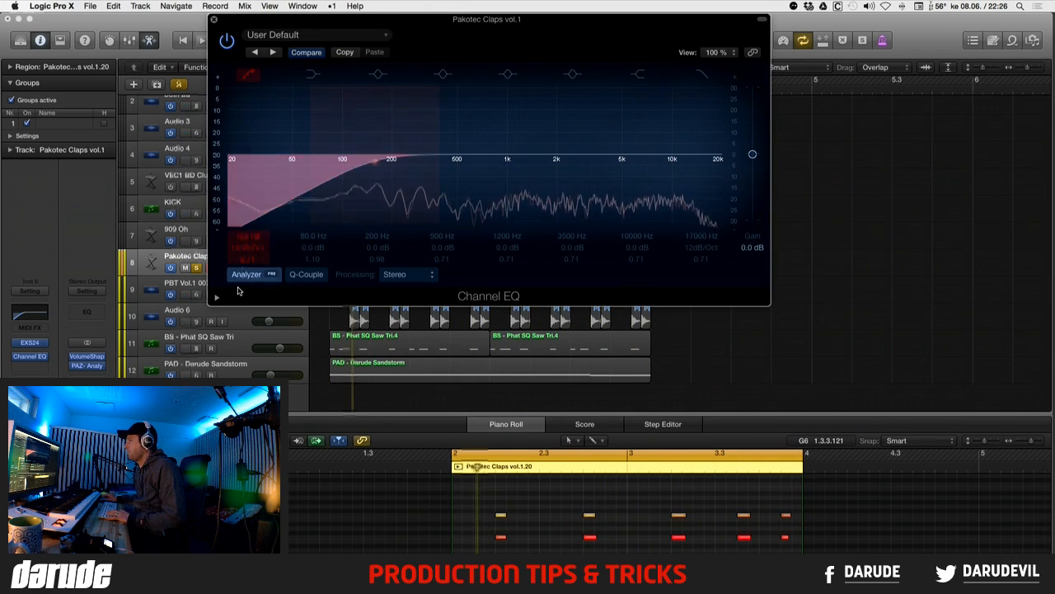
drag(244, 258, 231, 251)
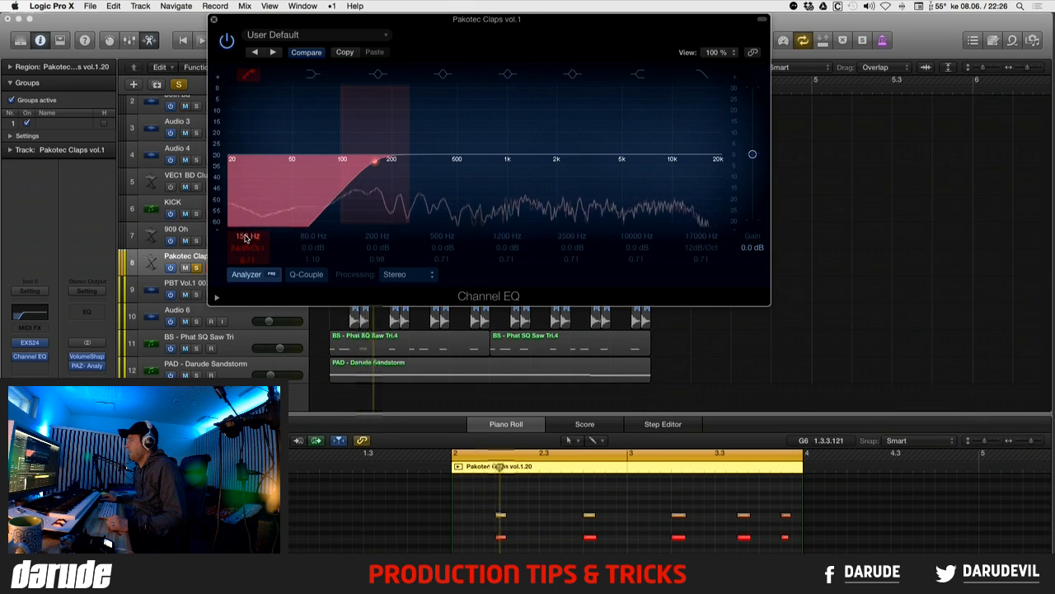
mouse_move(245, 238)
mouse_down()
mouse_move(244, 220)
mouse_move(244, 248)
mouse_up()
- Compare the soloed claps with the low-cut band bypassed and active, leaving the band enabled
click(247, 75)
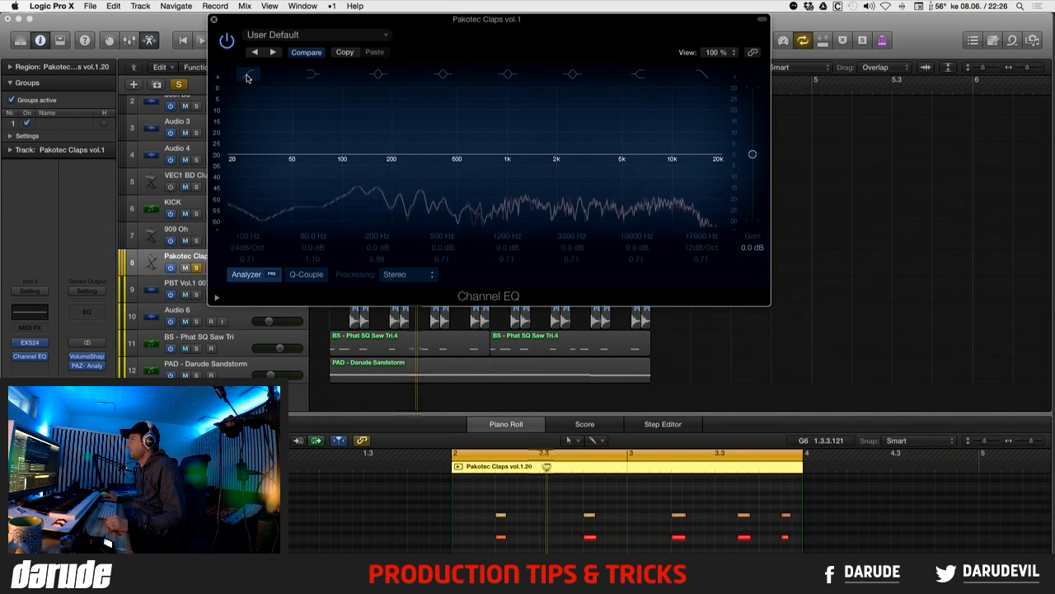
click(247, 75)
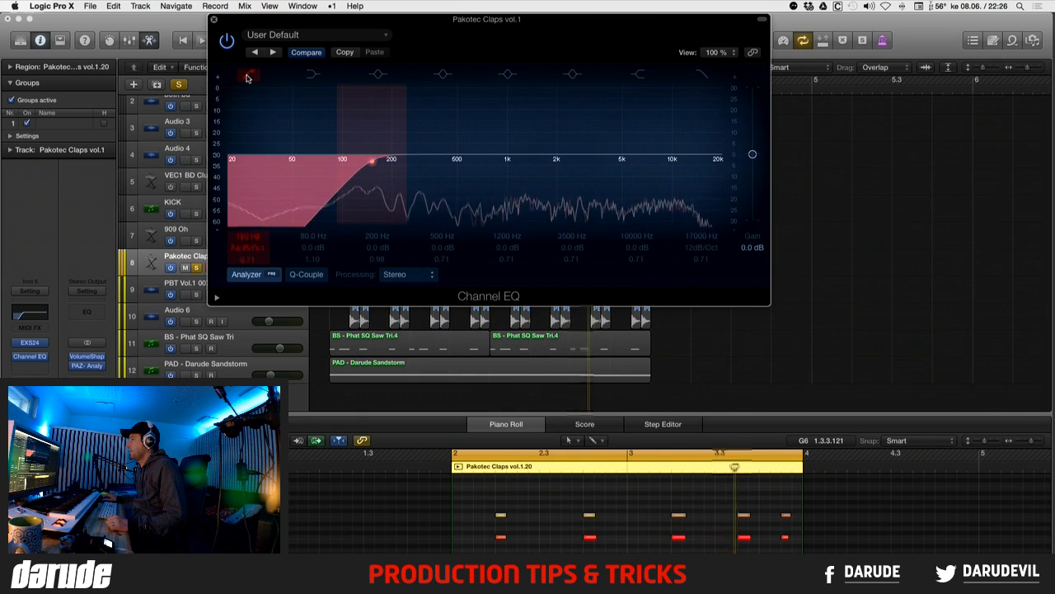
click(248, 75)
click(248, 75)
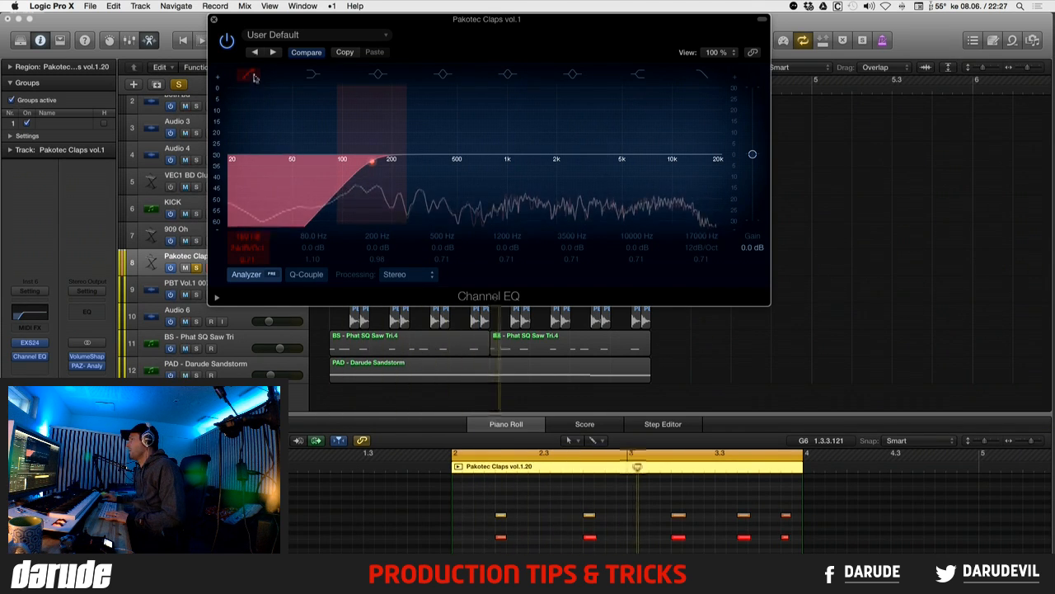
click(249, 75)
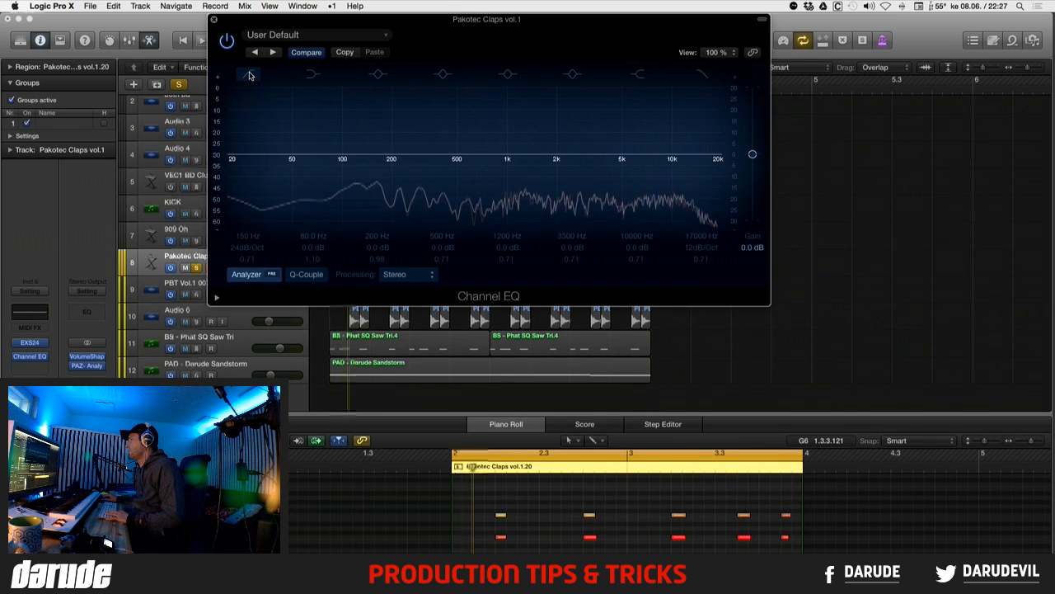
click(249, 75)
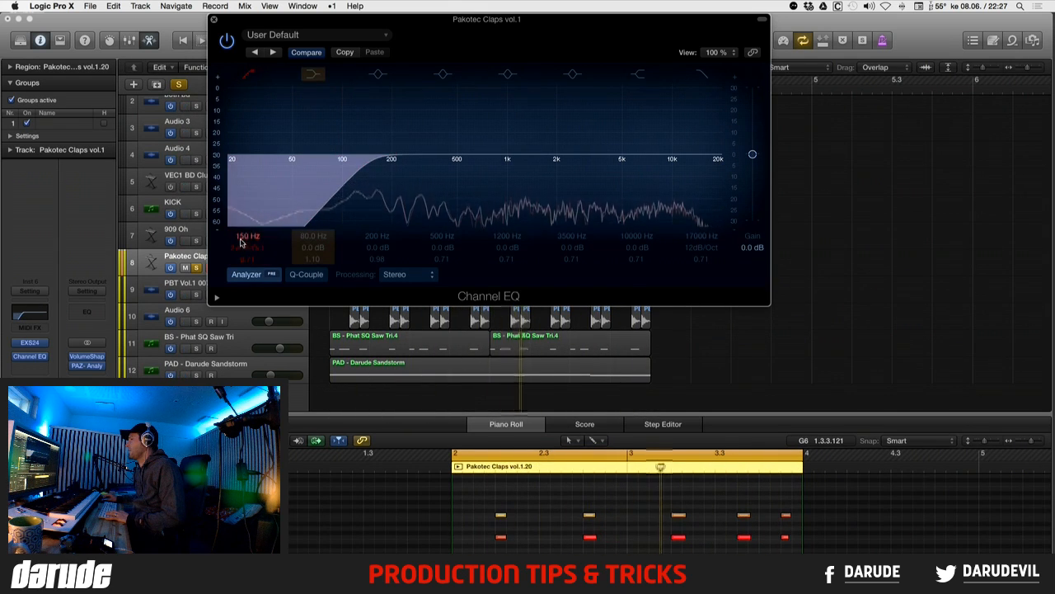
- Set the claps' low cut to 160 Hz and add a peak band cutting 12 dB at 375 Hz with Q 6.20
drag(241, 240, 241, 234)
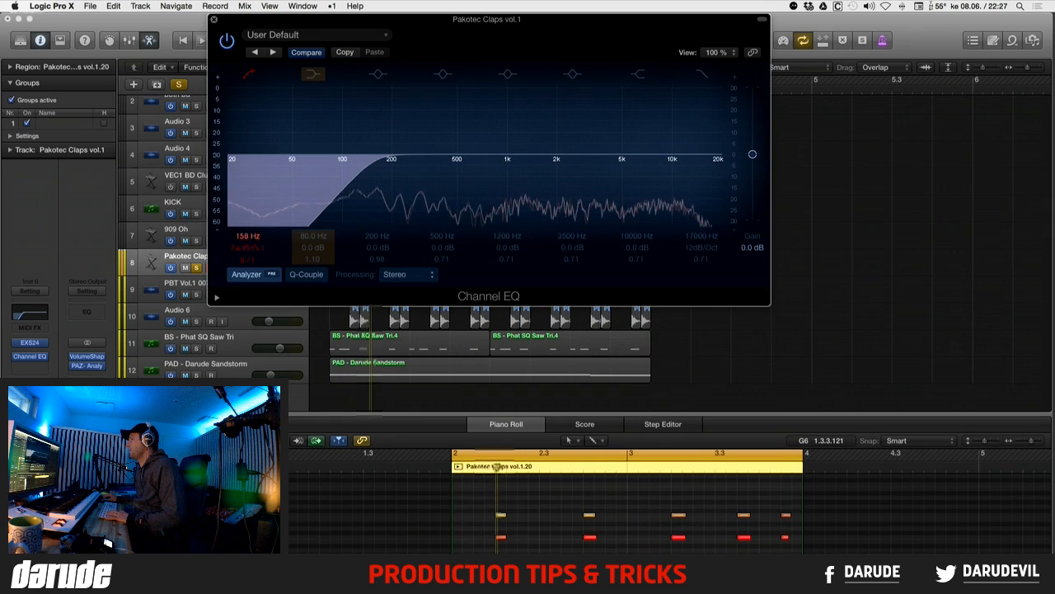
click(443, 75)
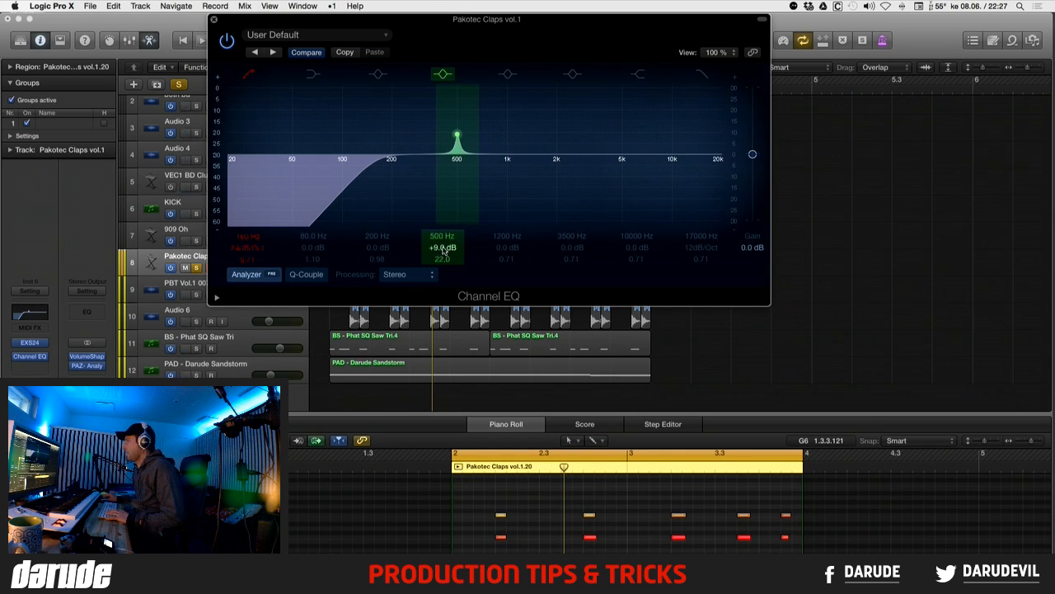
drag(446, 237, 446, 152)
drag(446, 248, 446, 257)
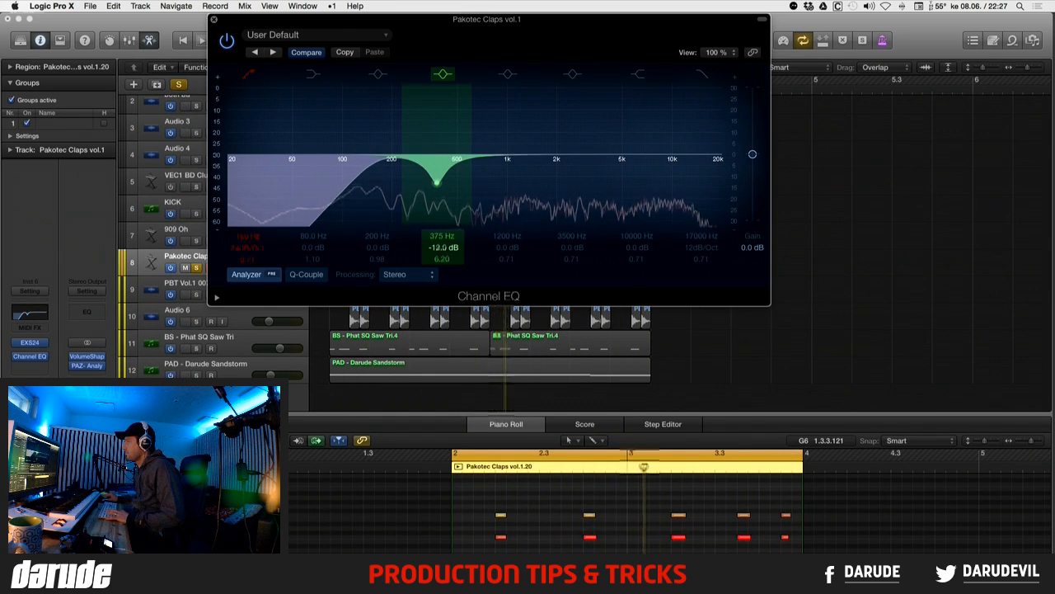
- Compare the soloed claps with the 375 Hz band bypassed and active, and reduce its cut to -4.5 dB
click(442, 74)
click(442, 74)
click(442, 75)
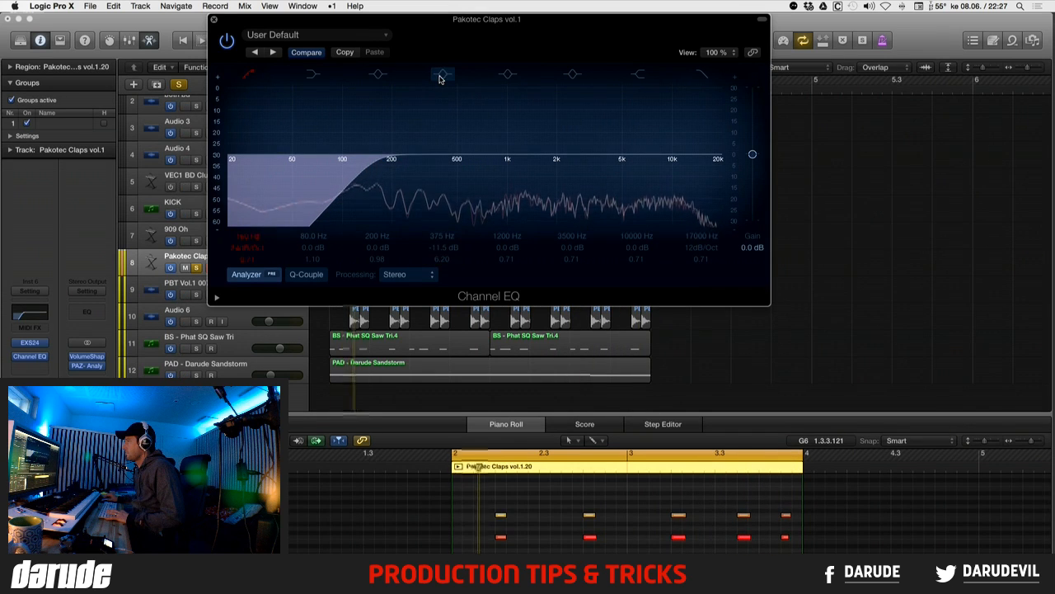
click(442, 75)
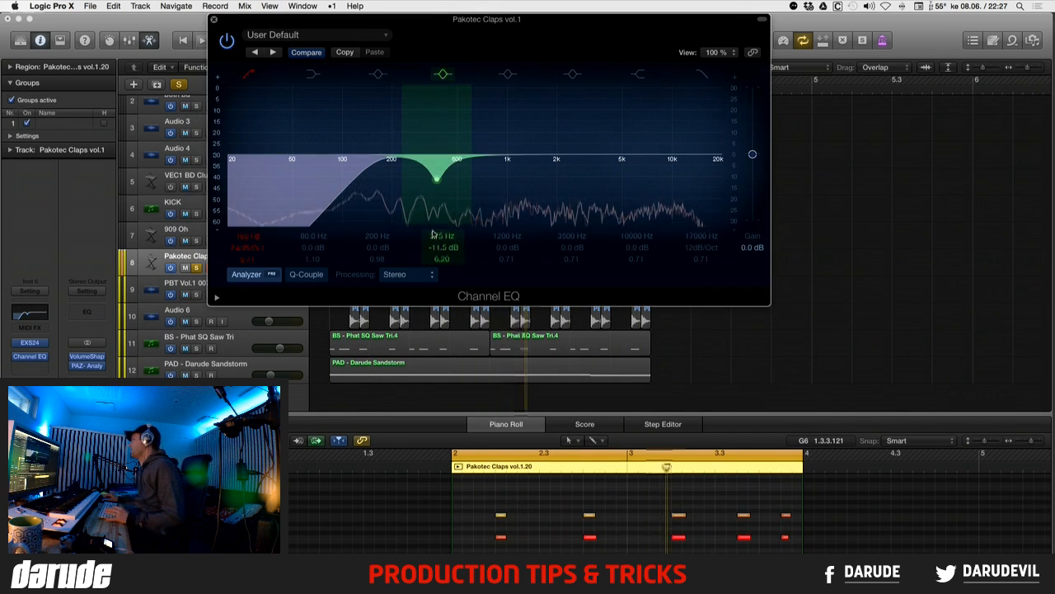
drag(440, 249, 441, 247)
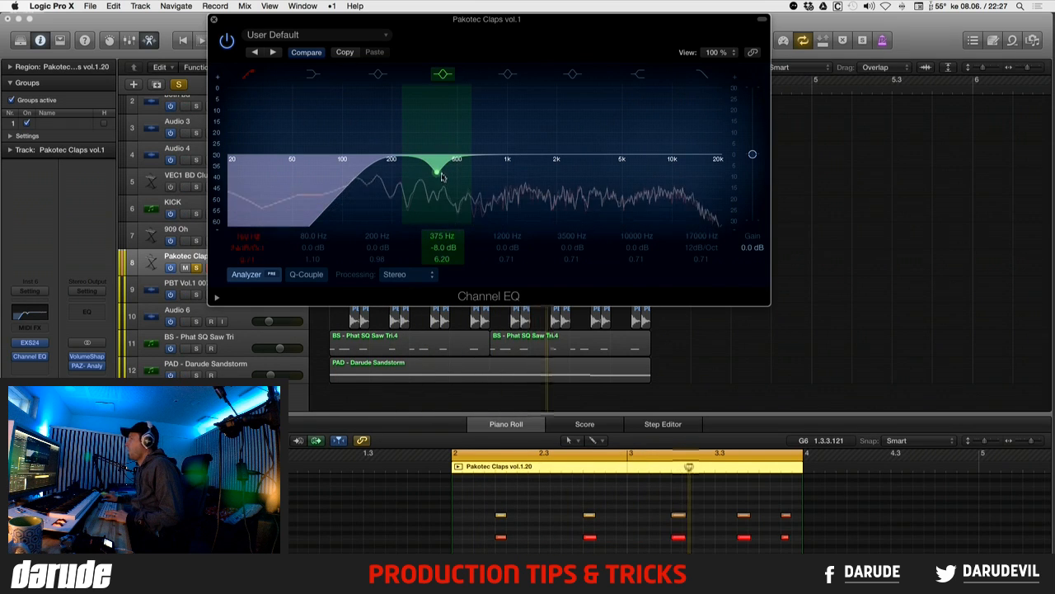
mouse_move(444, 249)
mouse_down()
mouse_move(444, 226)
mouse_move(443, 246)
mouse_up()
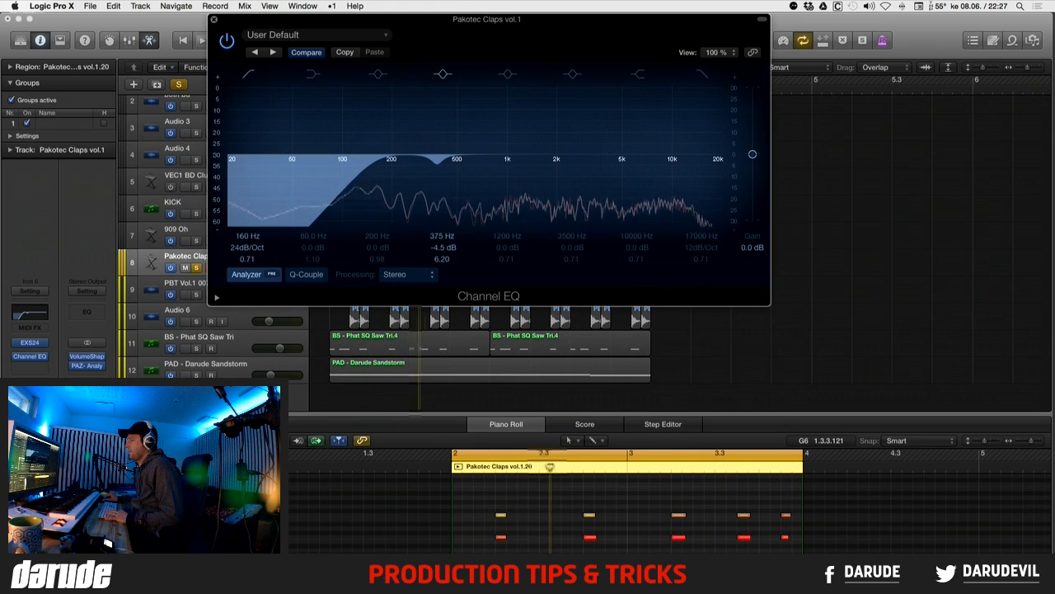
- Unsolo the claps, compare the full mix with their Channel EQ bypassed and active, and close the EQ window with it enabled
click(197, 268)
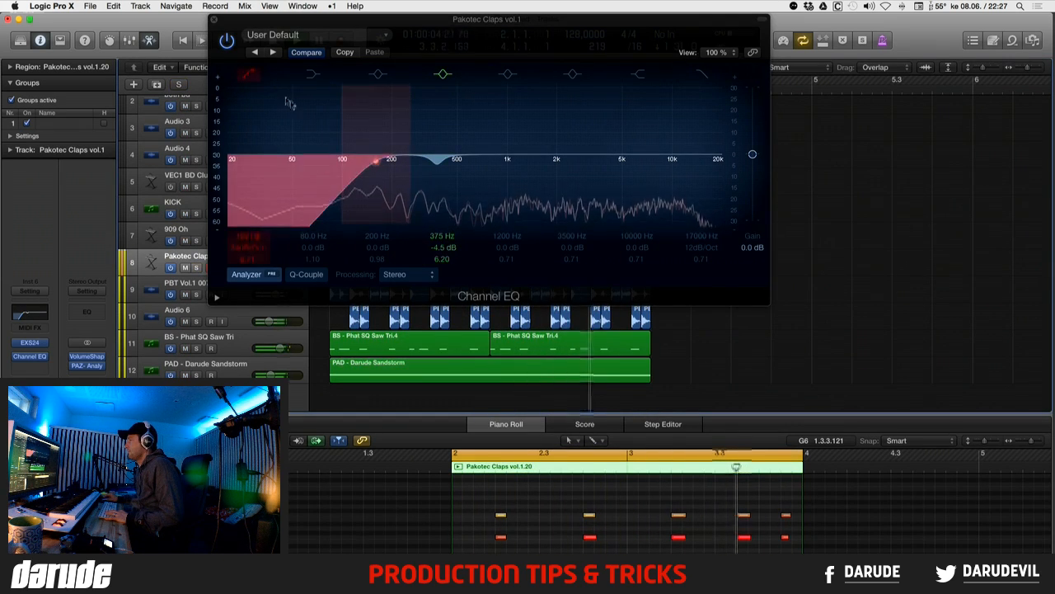
click(226, 40)
click(227, 39)
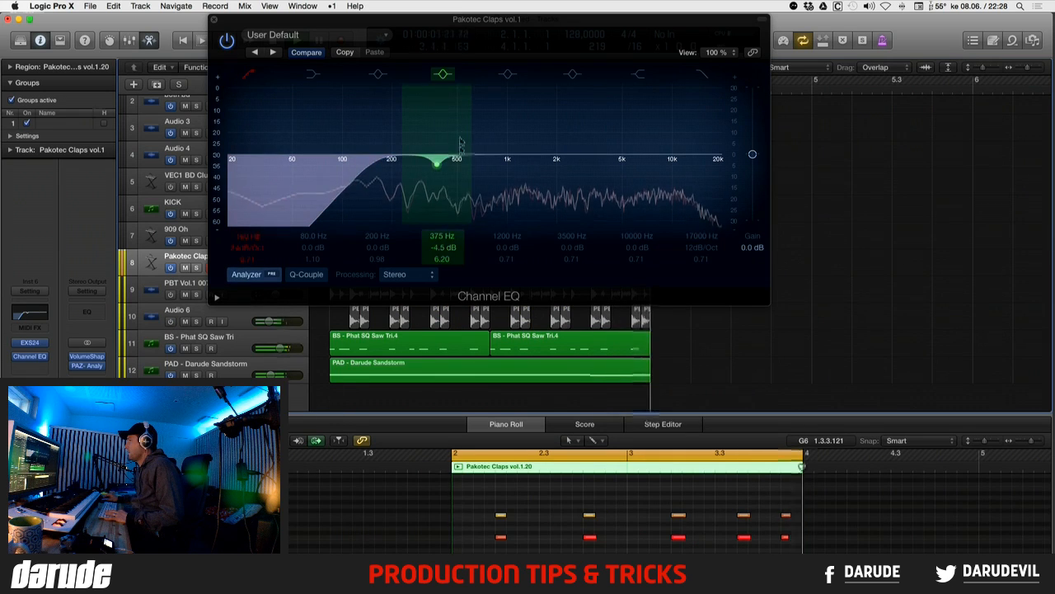
click(228, 40)
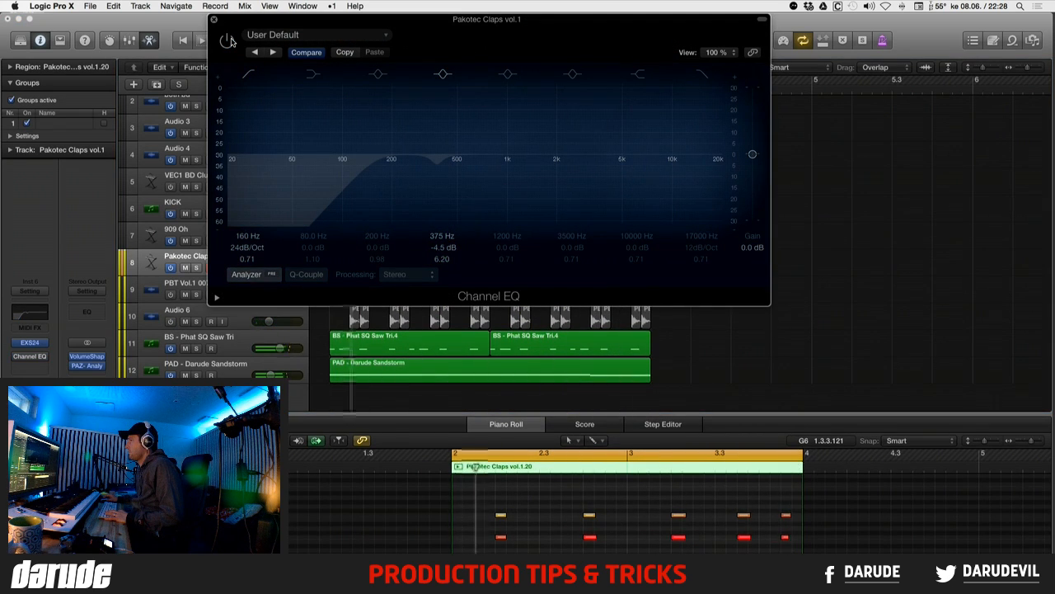
click(227, 40)
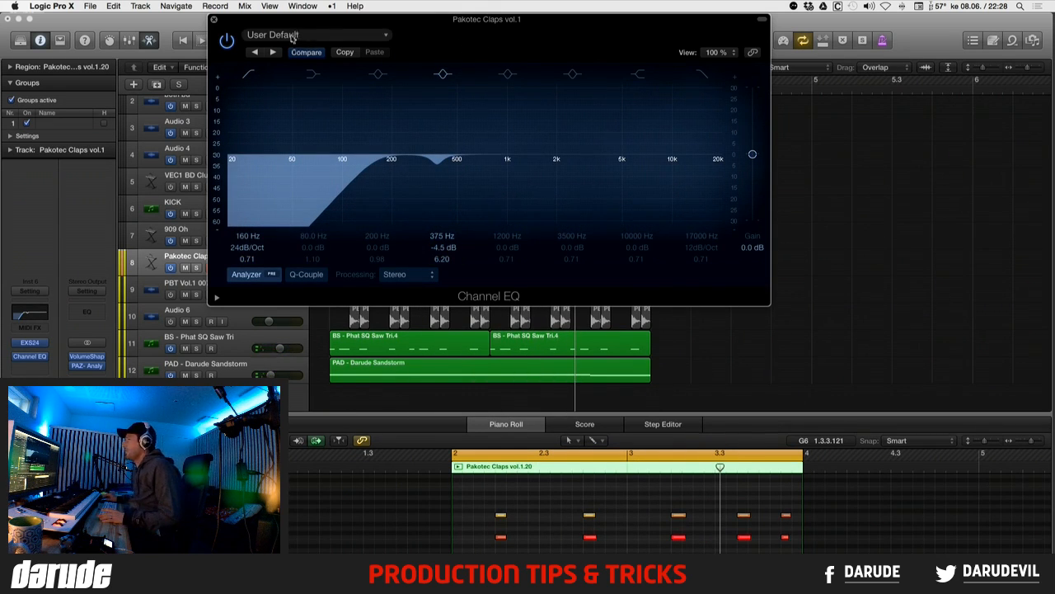
click(214, 19)
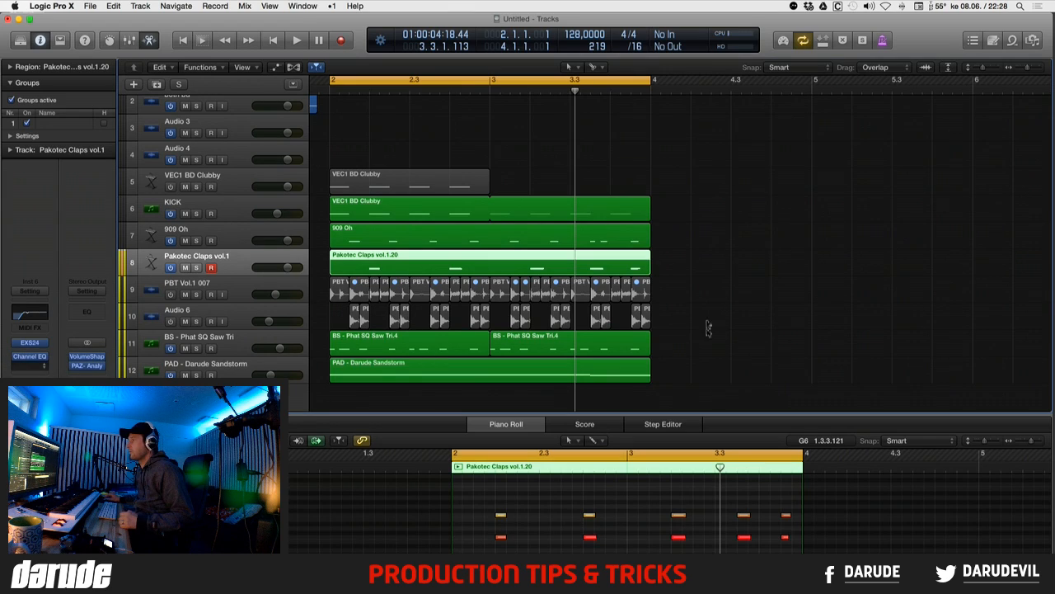
- Insert a Compressor after the Channel EQ on the Pakotec Claps vol.1 track and load the Drums preset Snare Compression Type 2
drag(332, 43, 937, 6)
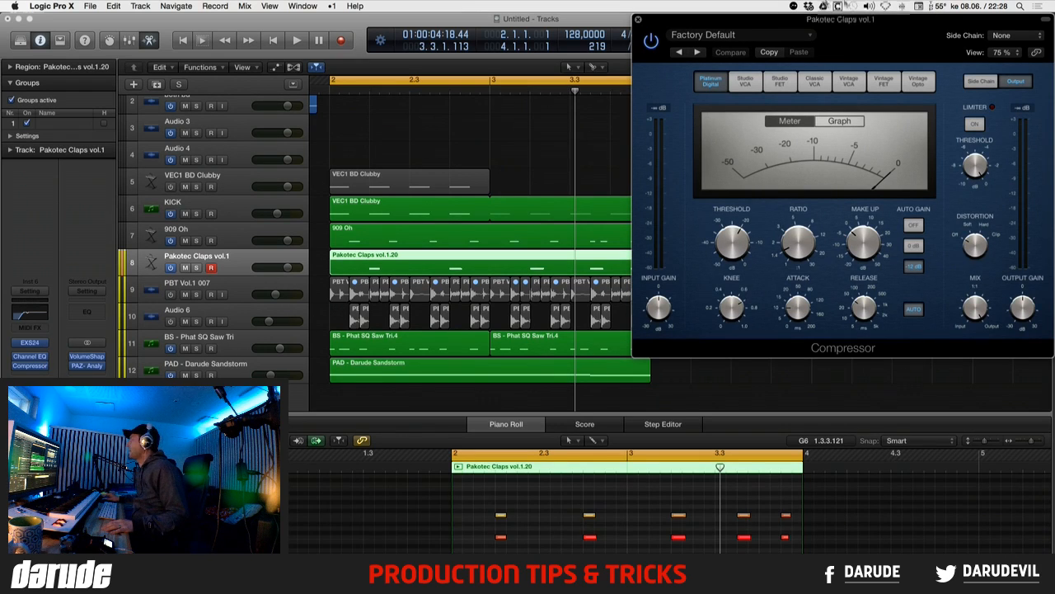
click(742, 38)
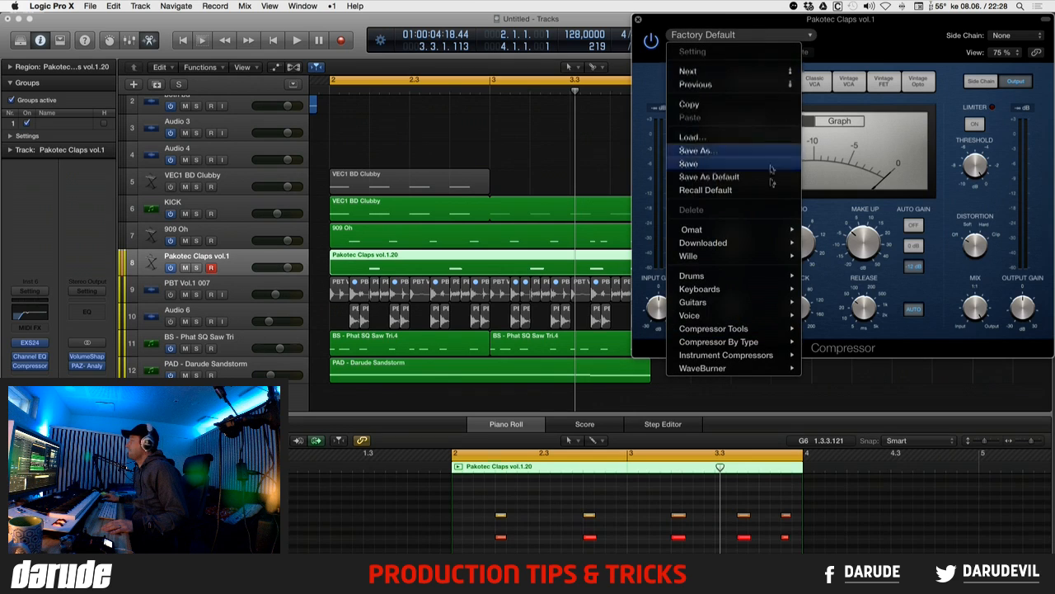
mouse_move(762, 282)
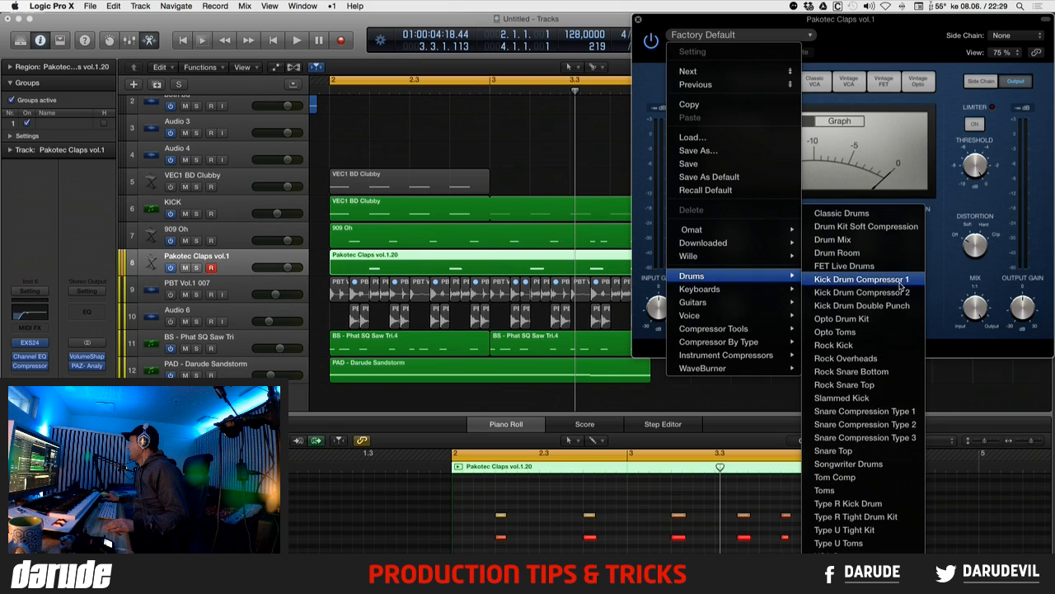
click(881, 426)
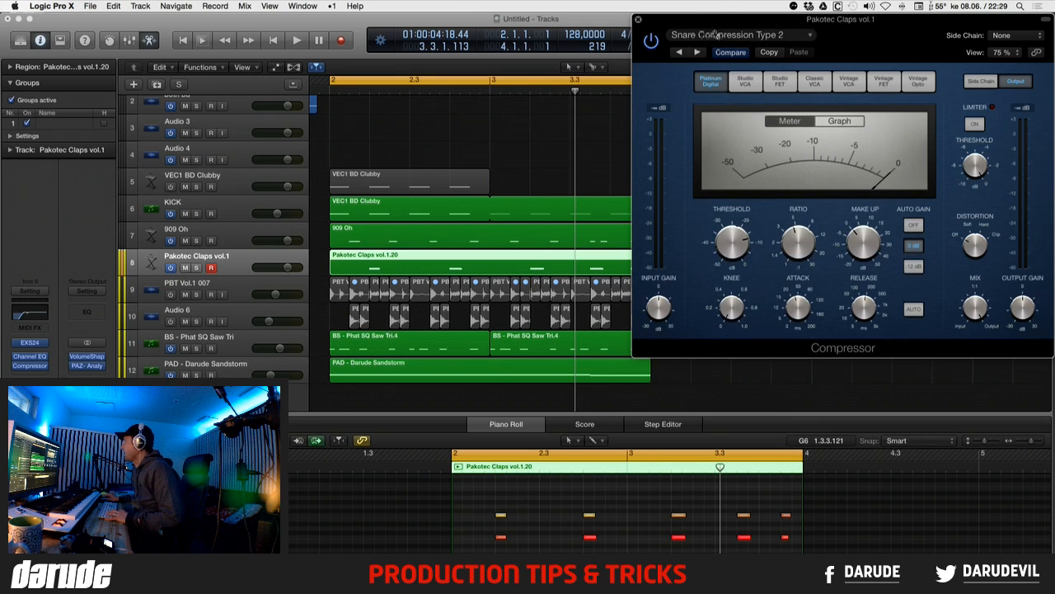
- Move the Compressor window clear of the arrangement's loop regions and play the loop with the Pakotec Claps vol.1 track soloed
key(space)
drag(720, 20, 159, 201)
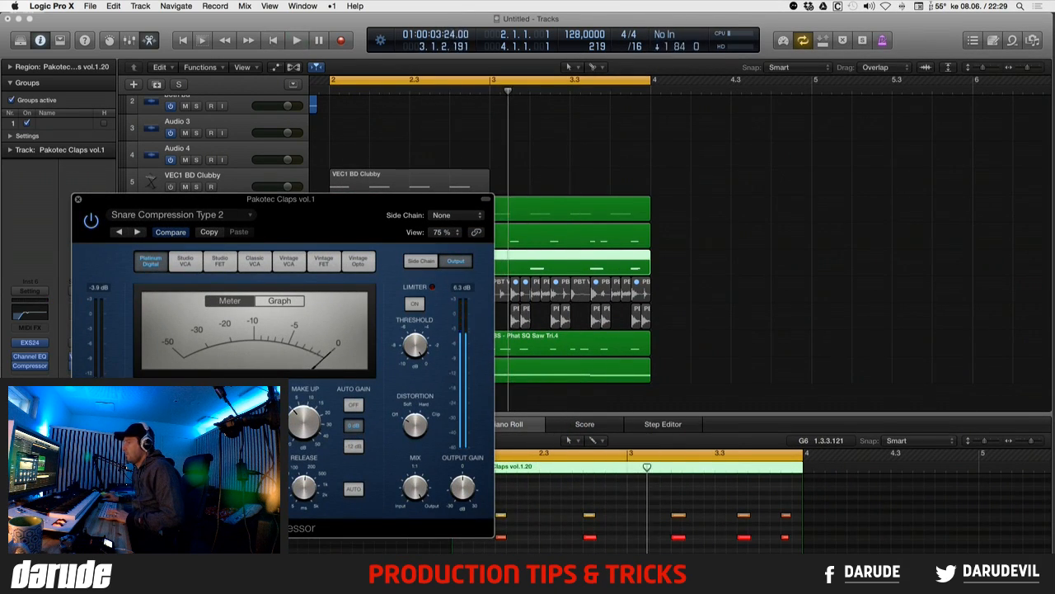
key(super+w)
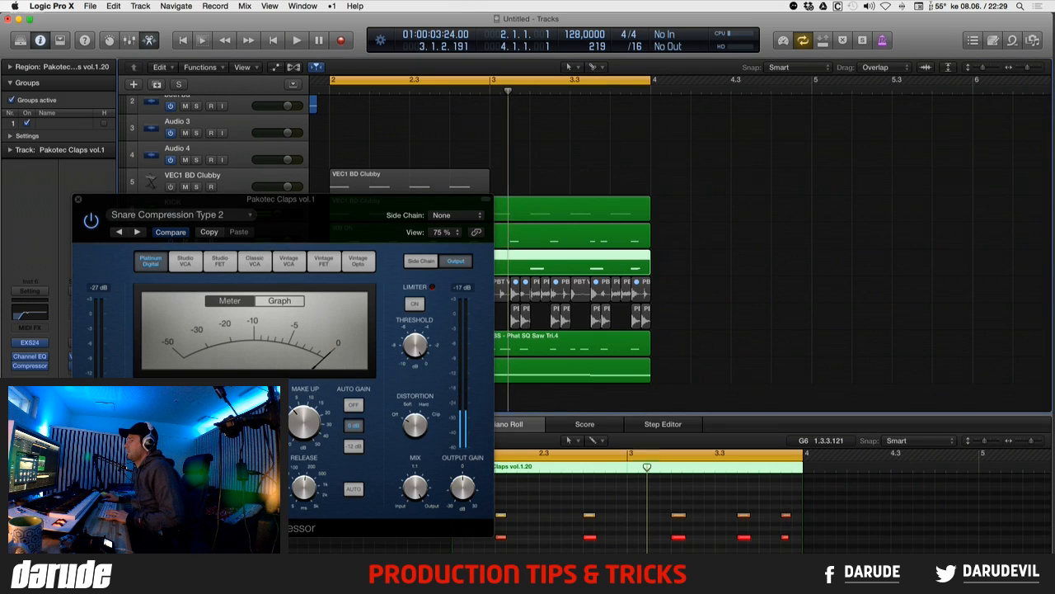
key(s)
key(space)
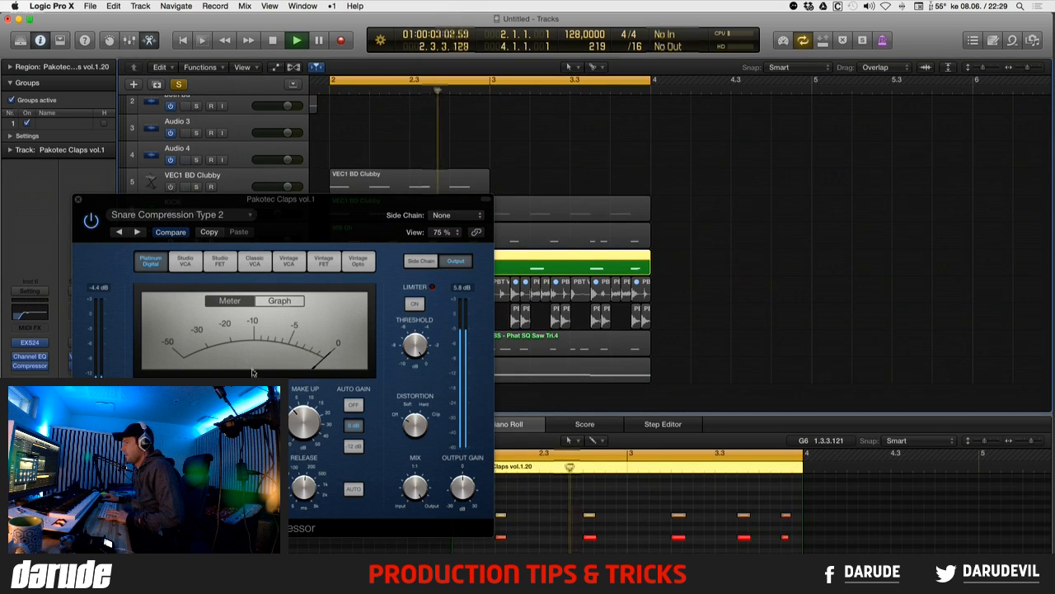
- Turn off Auto Gain in the claps' Compressor and fine-tune the make-up gain around 3.5 to 5 dB while the claps play
key(space)
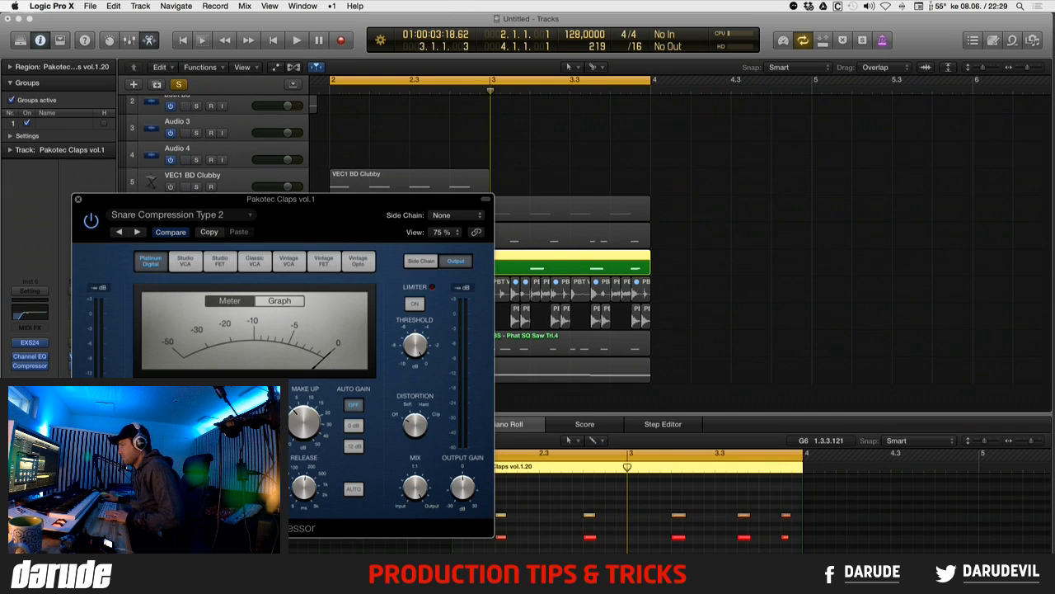
key(space)
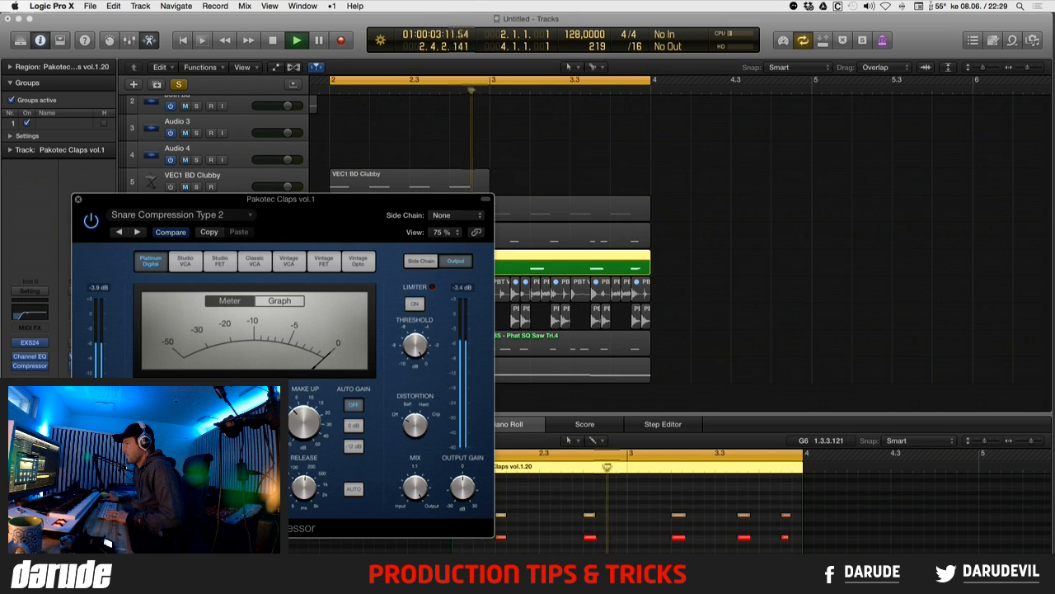
mouse_move(298, 409)
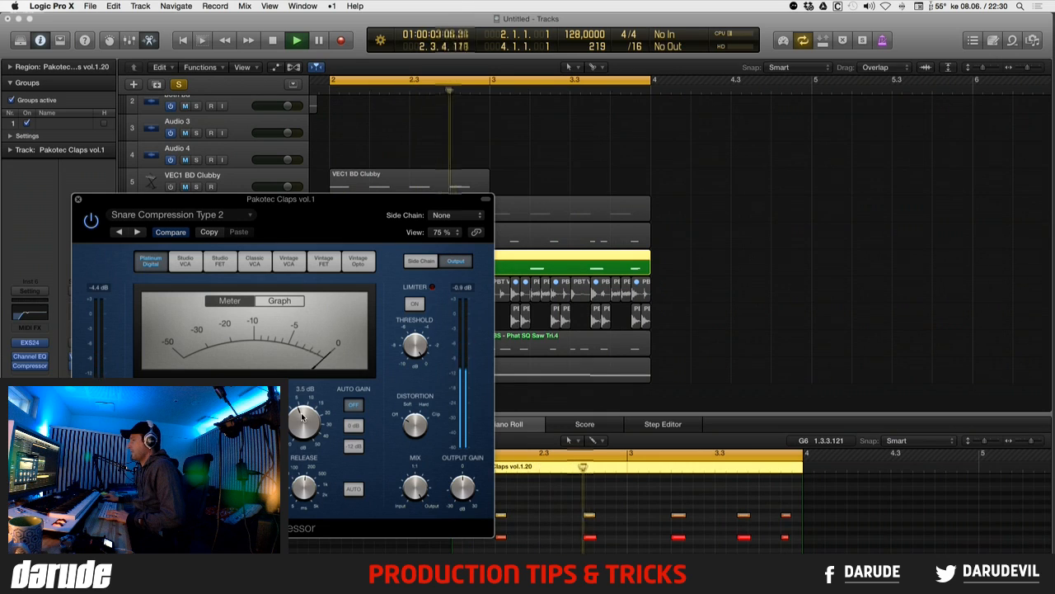
drag(302, 417, 304, 415)
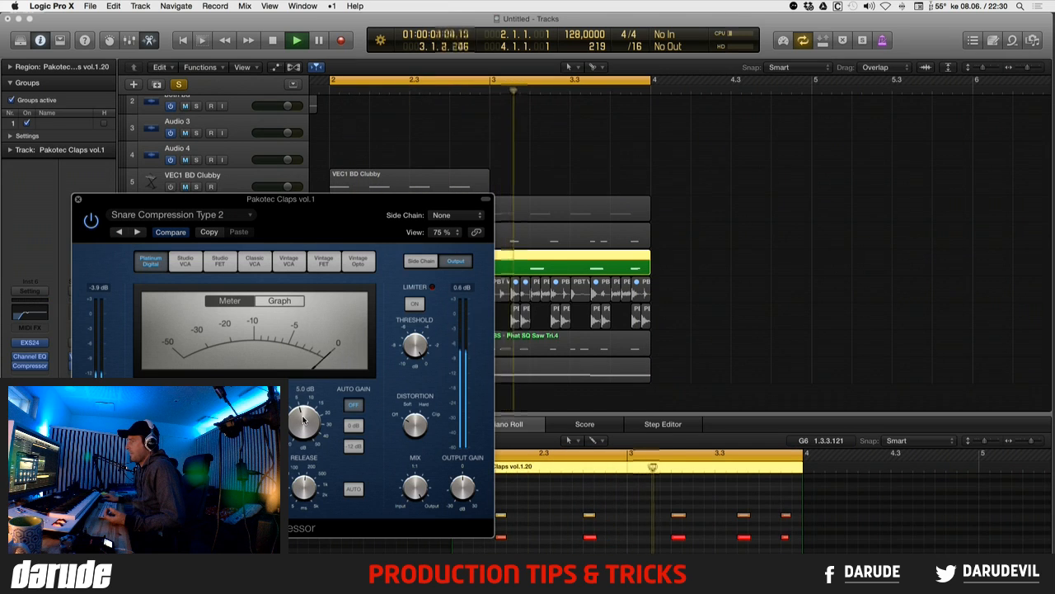
drag(303, 417, 302, 419)
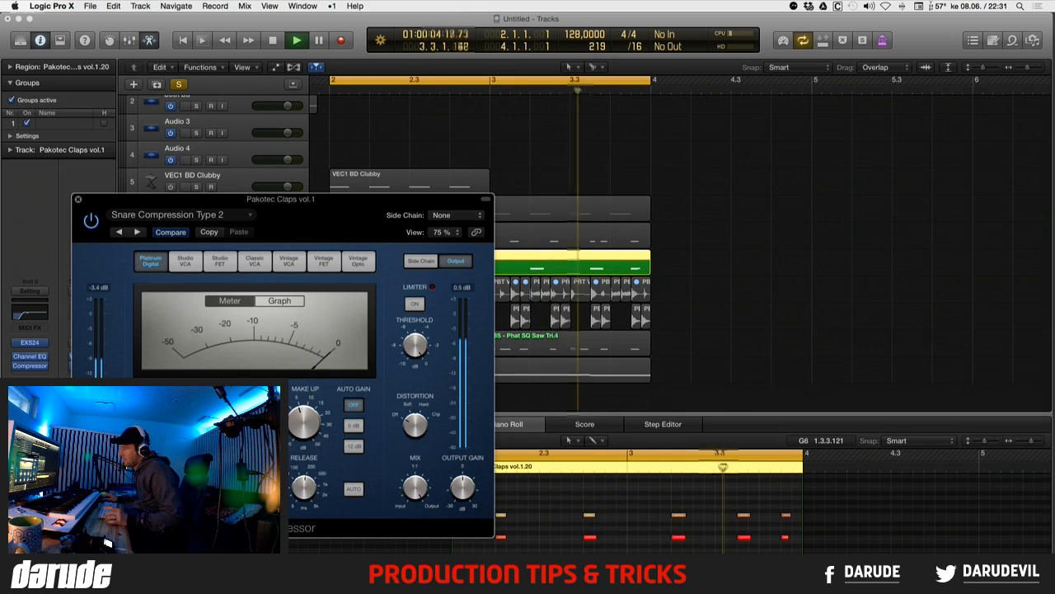
- Compare the claps with the Compressor bypassed and active, soloed and in the full mix, and close its window with it enabled
mouse_move(311, 428)
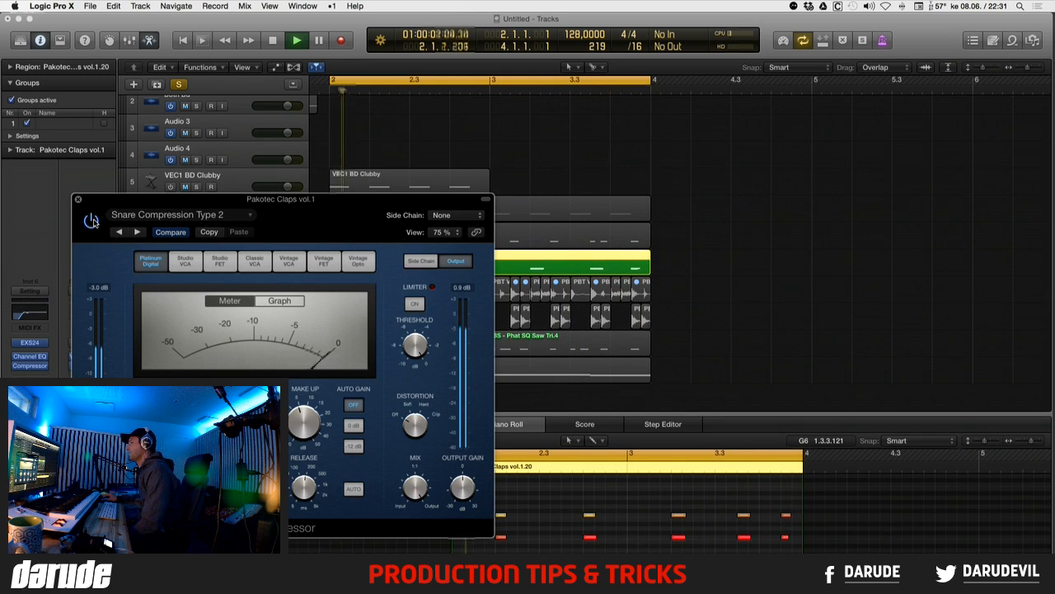
click(91, 220)
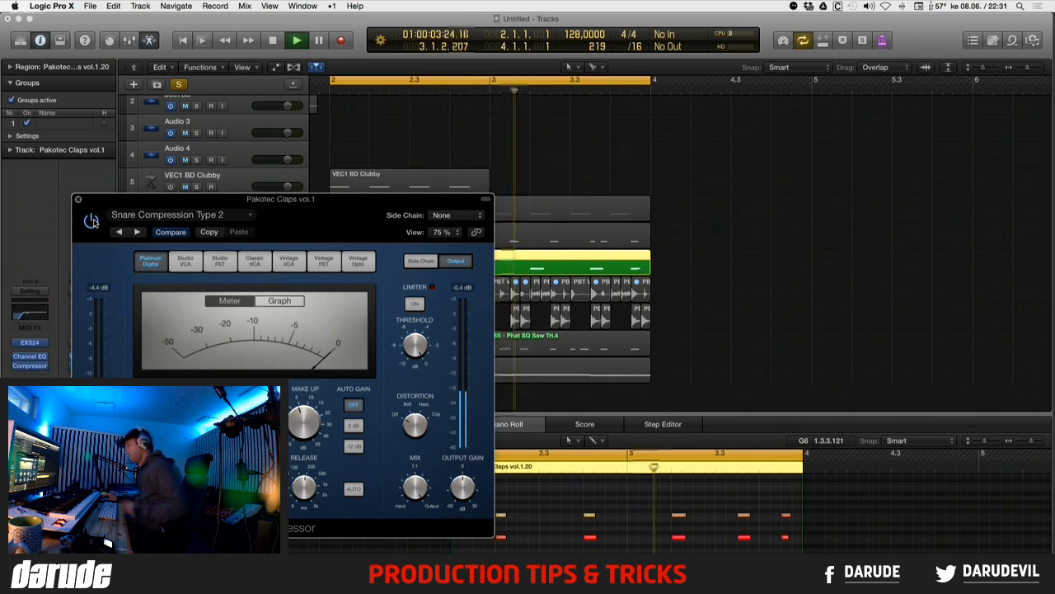
click(178, 85)
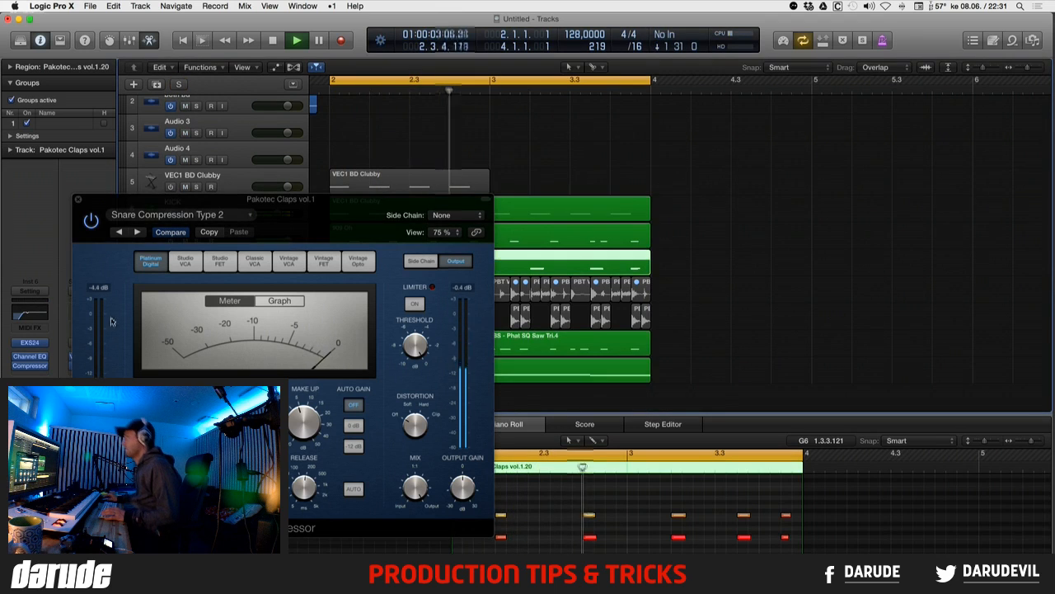
click(91, 221)
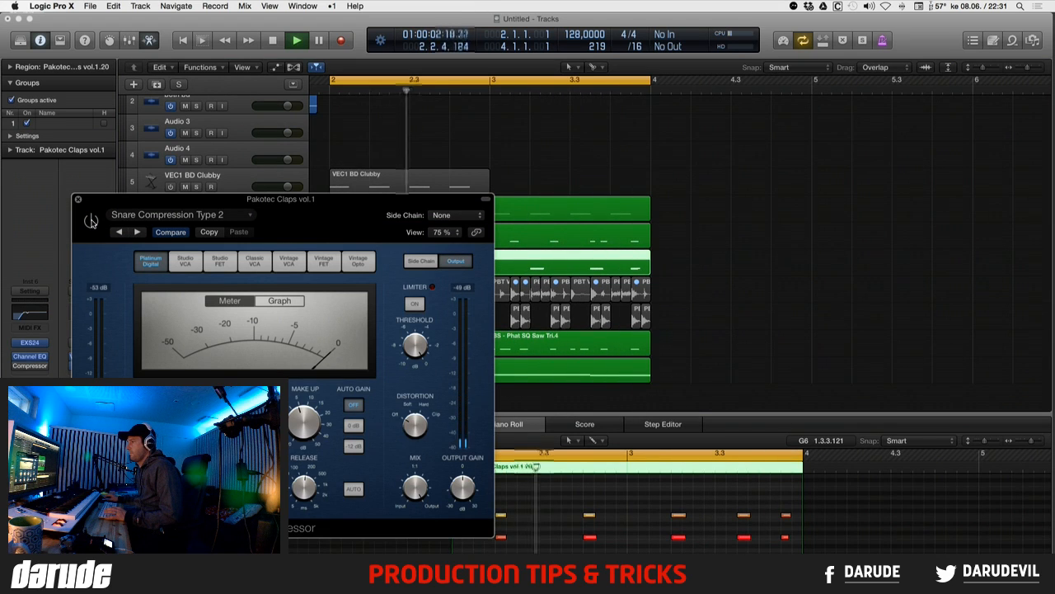
key(space)
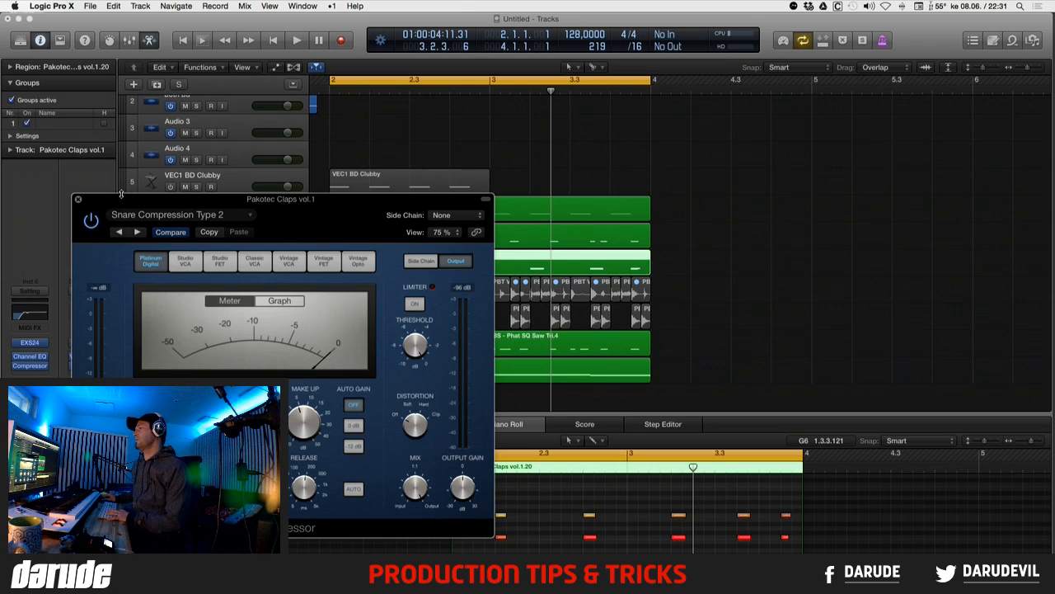
drag(120, 202, 676, 13)
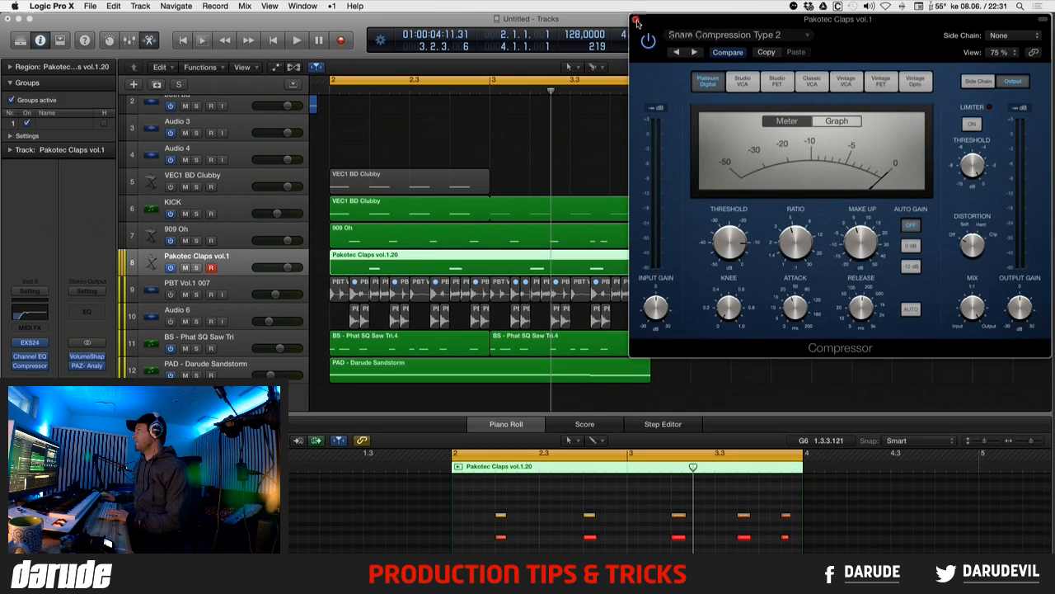
click(636, 20)
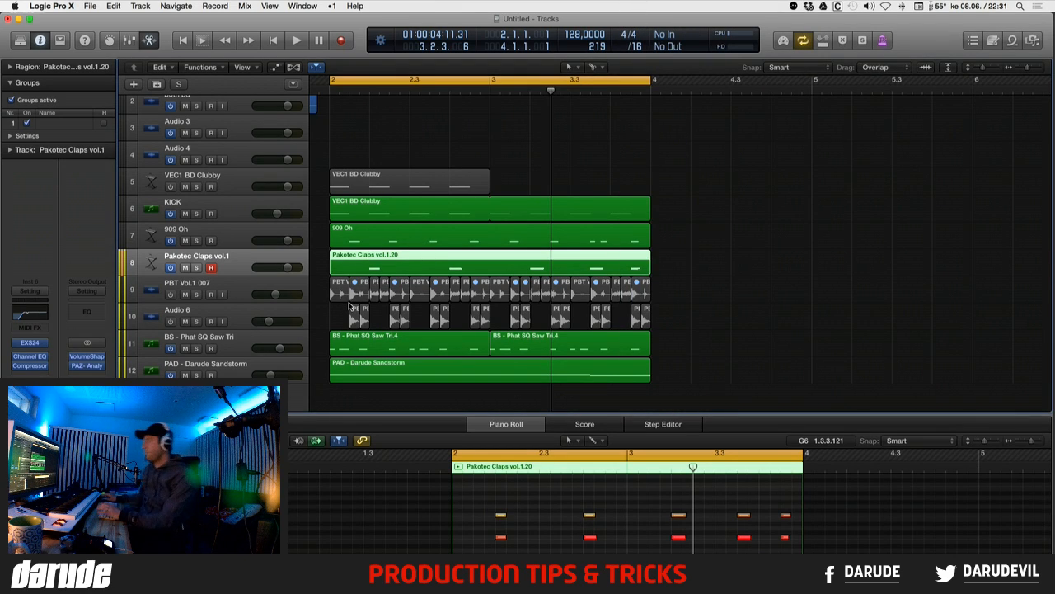
- Switch on the PBT Vol.1 007 track during loop playback, stop the loop and select that track
key(space)
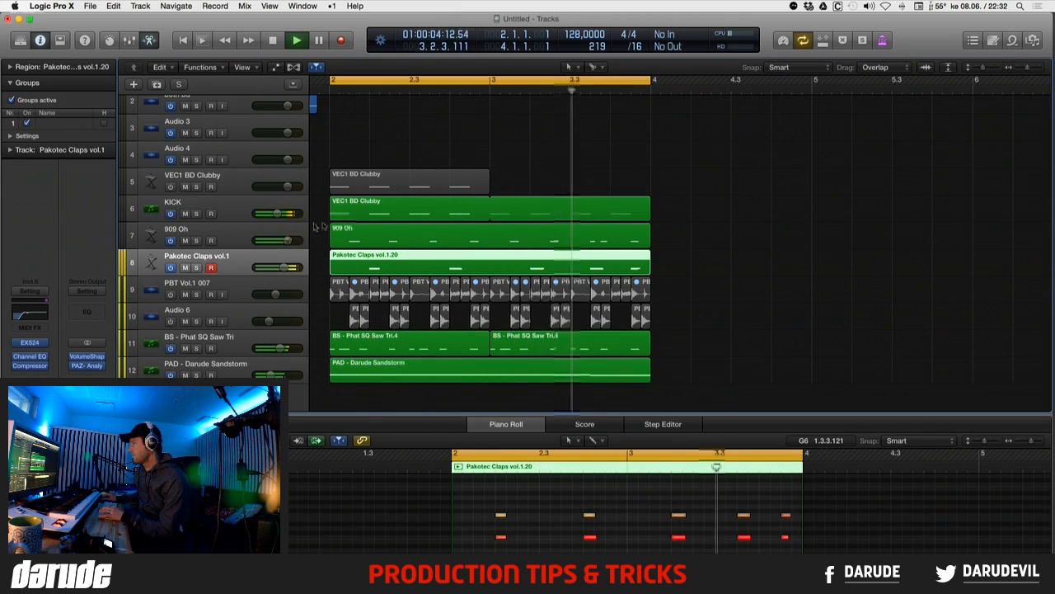
click(171, 296)
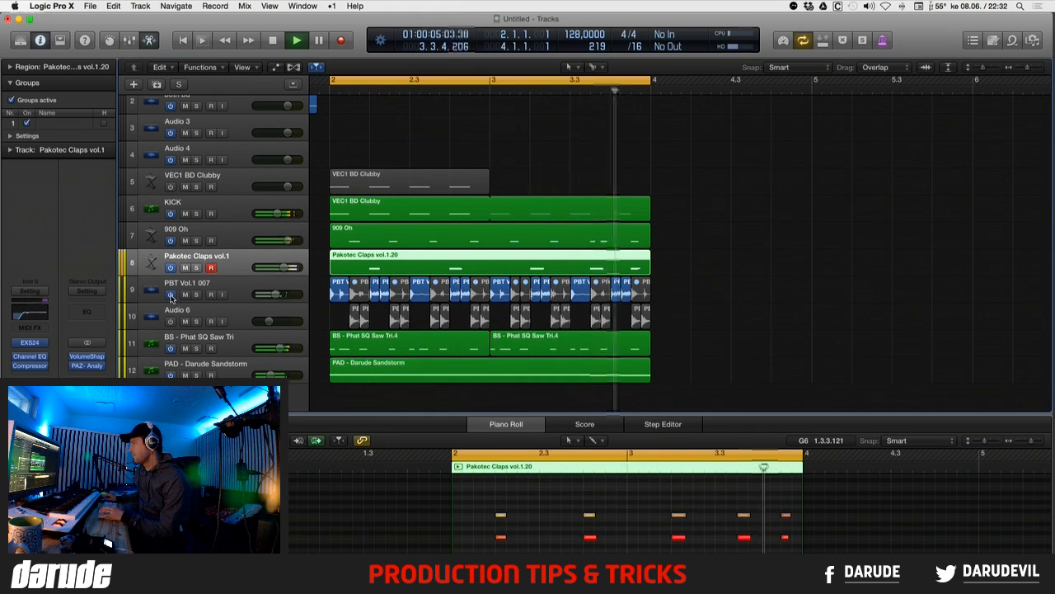
key(space)
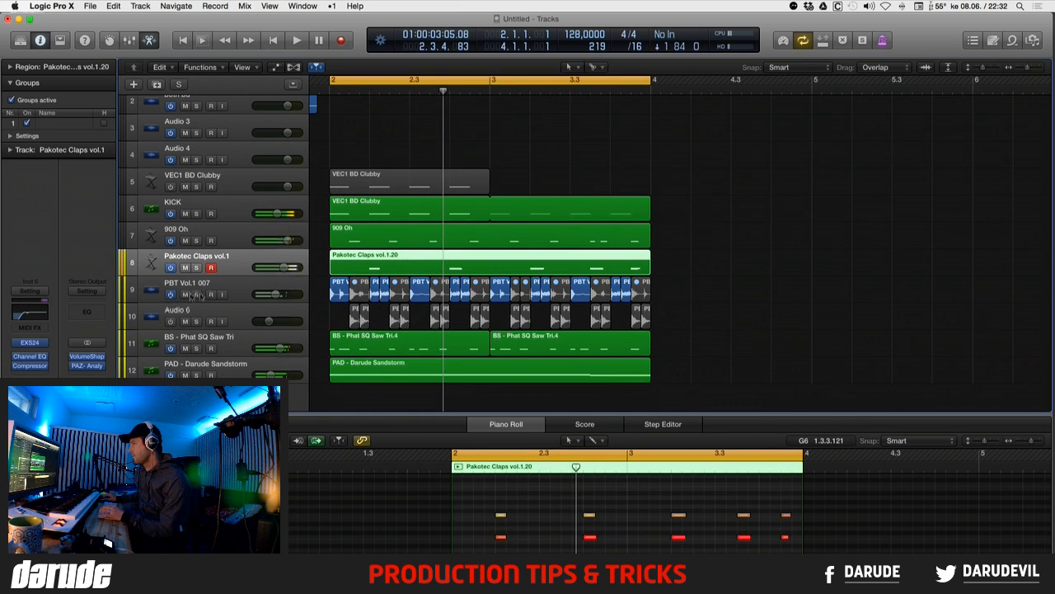
click(253, 292)
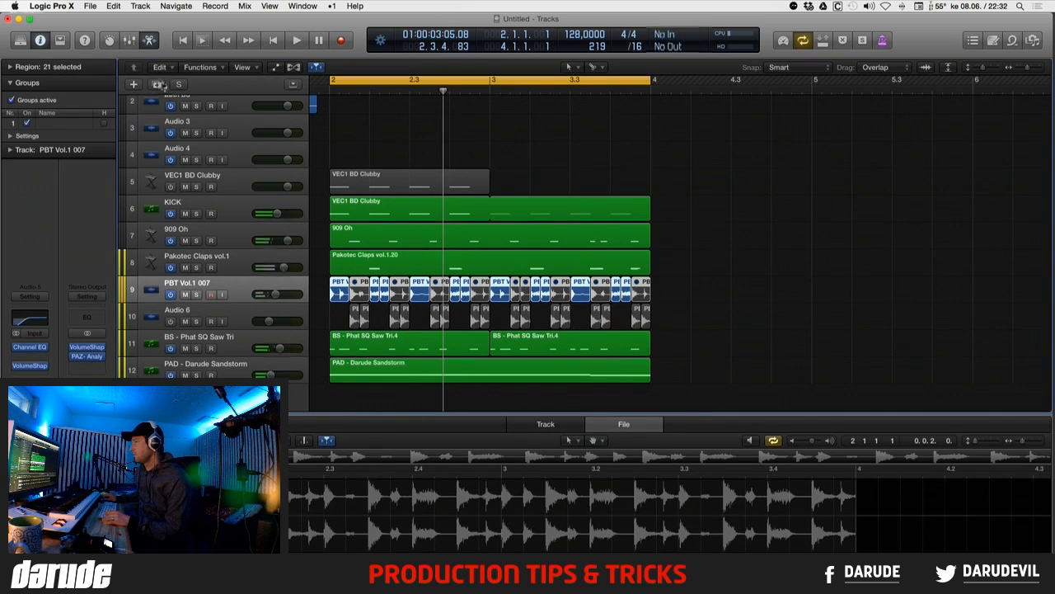
- Duplicate the PBT Vol.1 007 track with its settings, move its first slice onto the new track and copy the slice to bar 2's second beat
key(super+d)
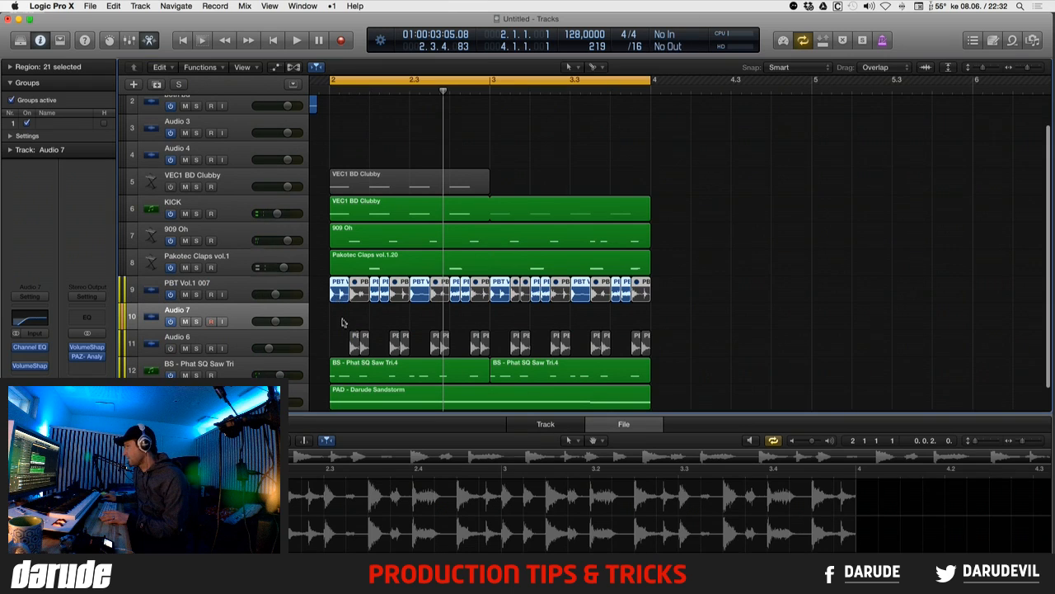
click(343, 322)
drag(339, 298, 381, 314)
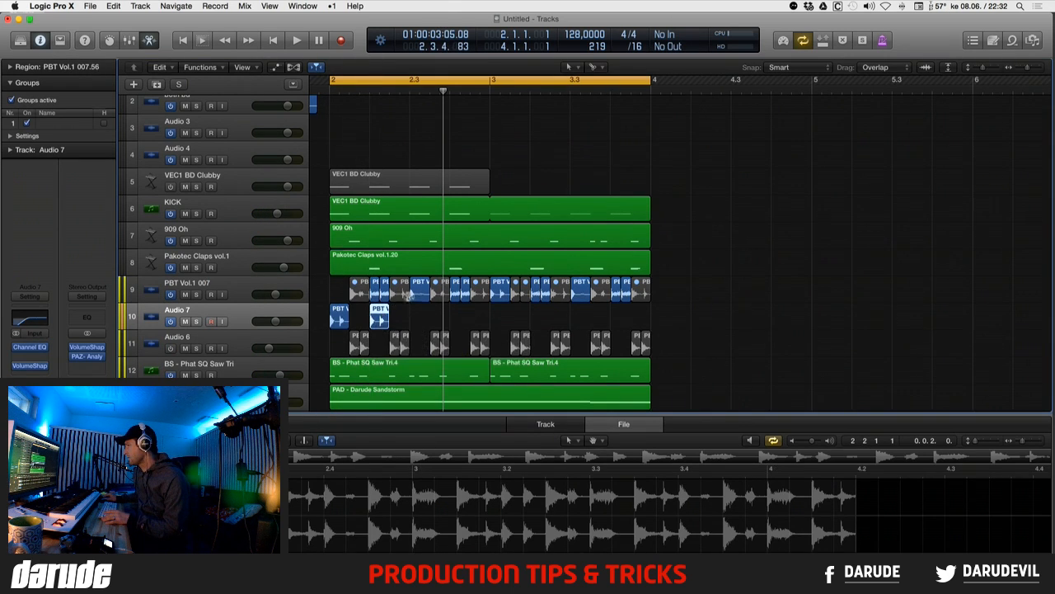
- Solo the duplicated track and copy its slice to the remaining beats of bars 2 and 3, checking the pattern in loop playback
key(space)
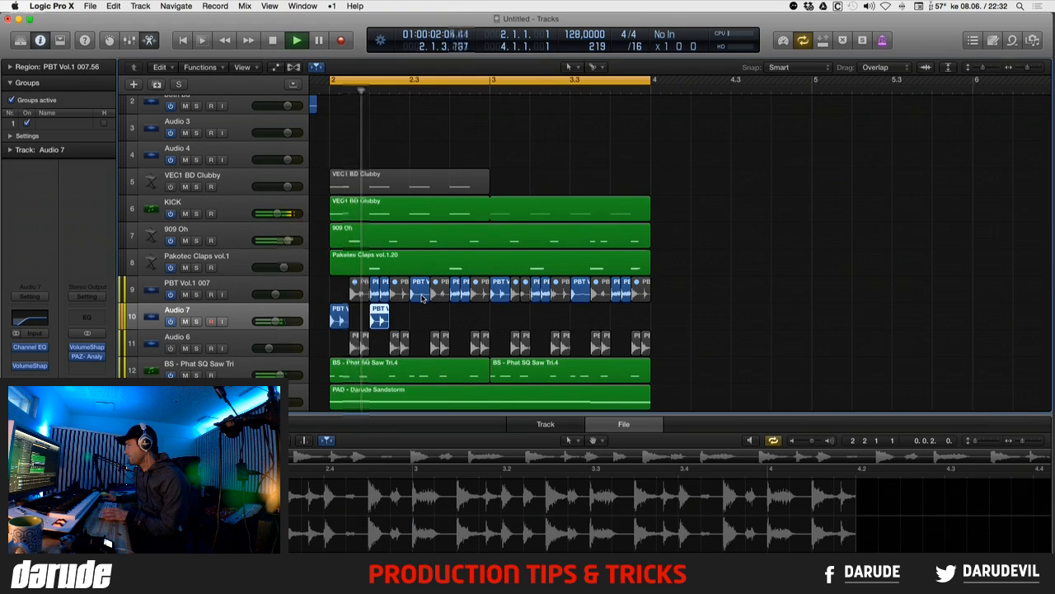
click(197, 321)
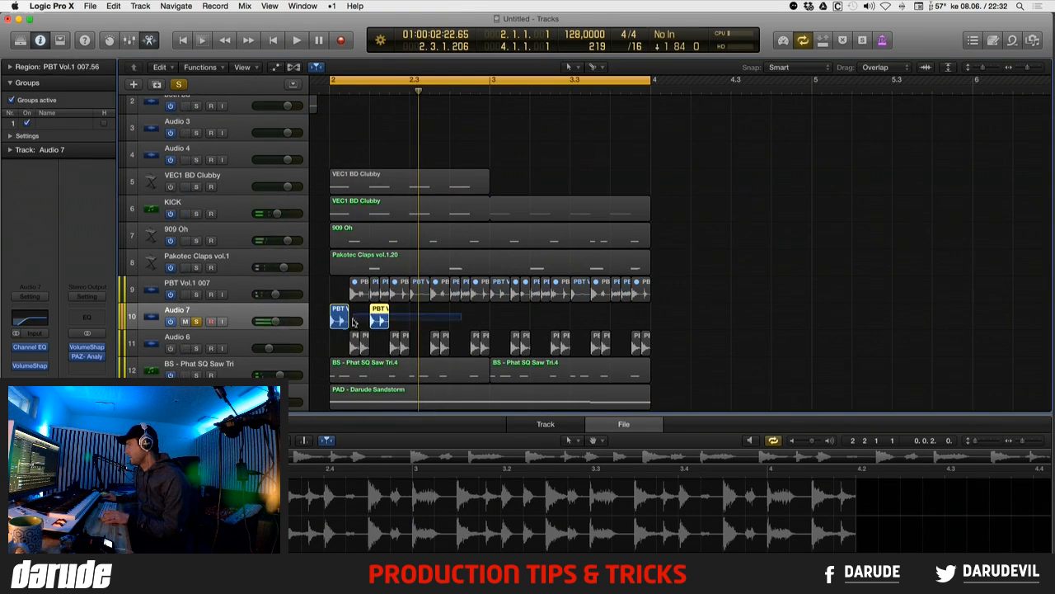
drag(379, 320, 460, 320)
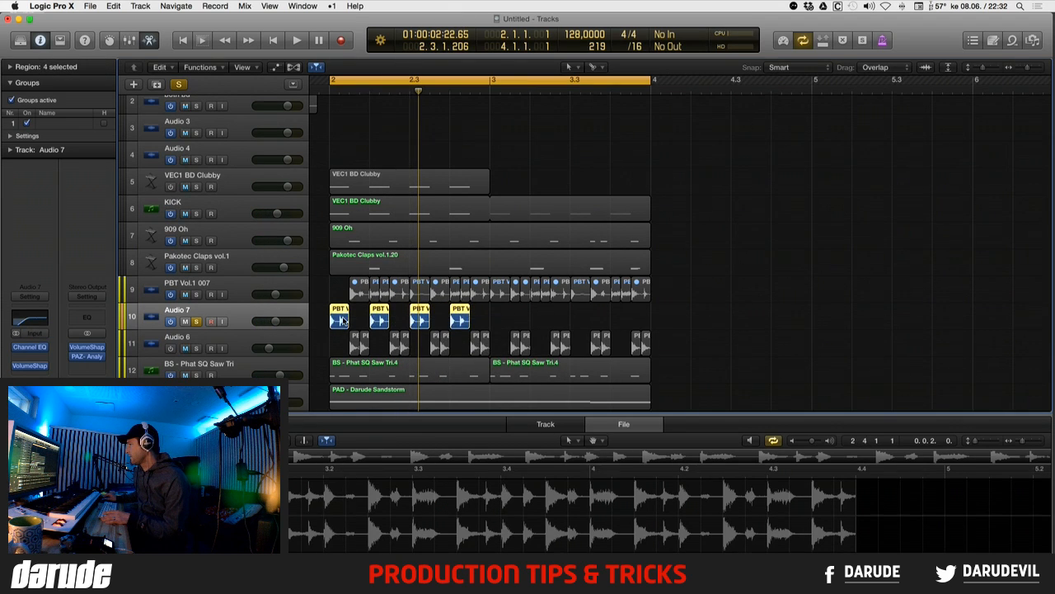
drag(340, 320, 502, 320)
key(space)
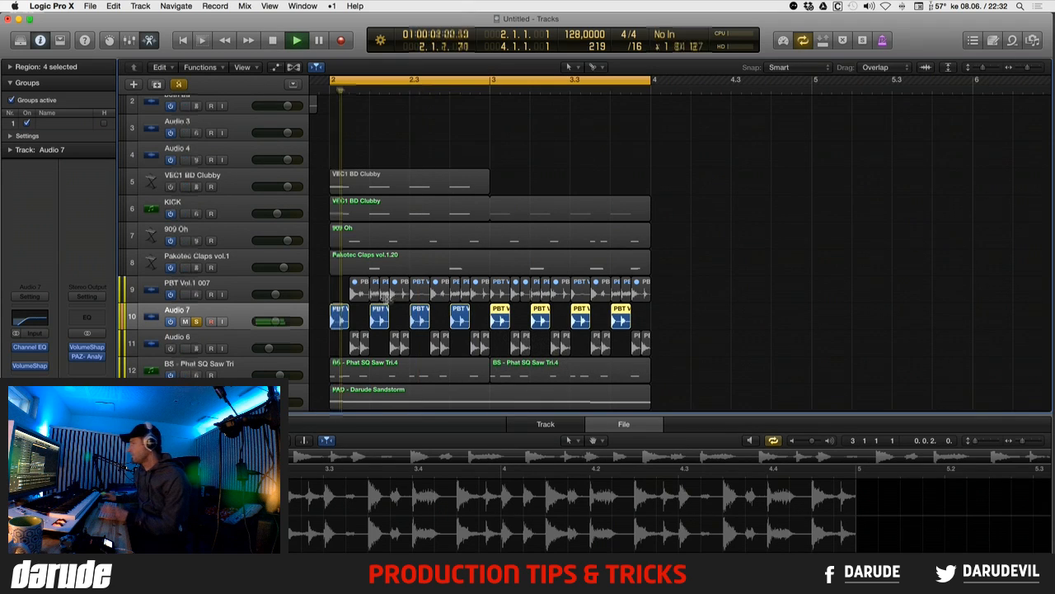
key(space)
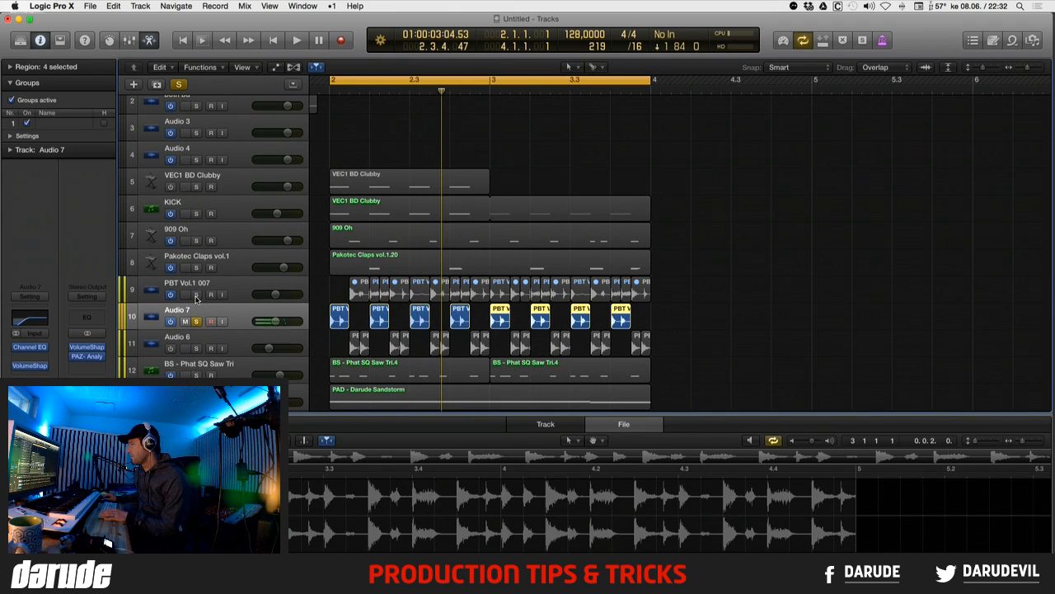
- Solo PBT Vol.1 007 as well and remove its unmuted slices on beat 3 of bar 2 and beats 1 and 3 of bar 3
click(197, 295)
key(space)
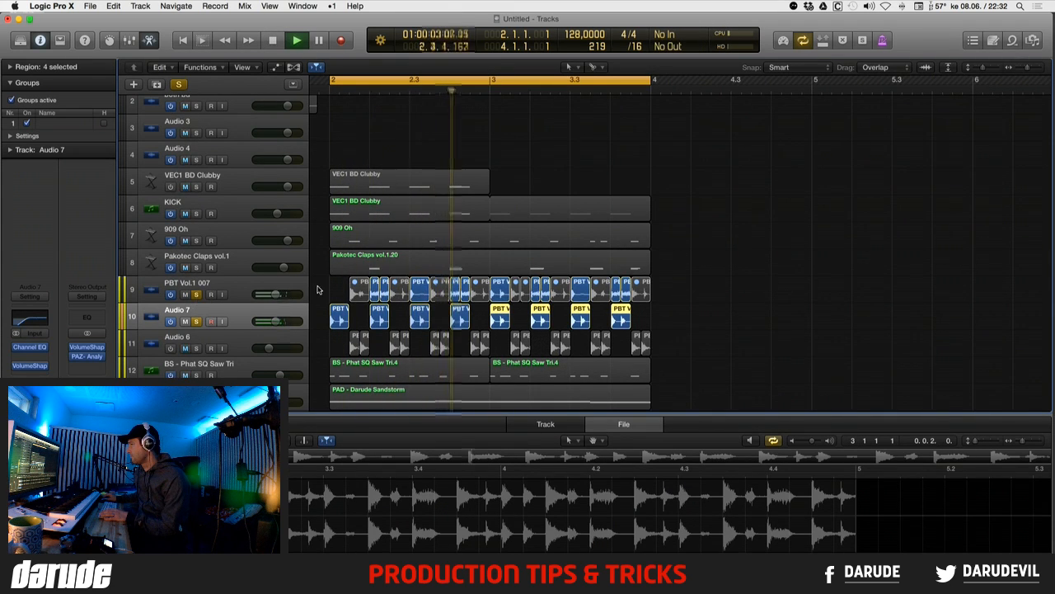
click(421, 292)
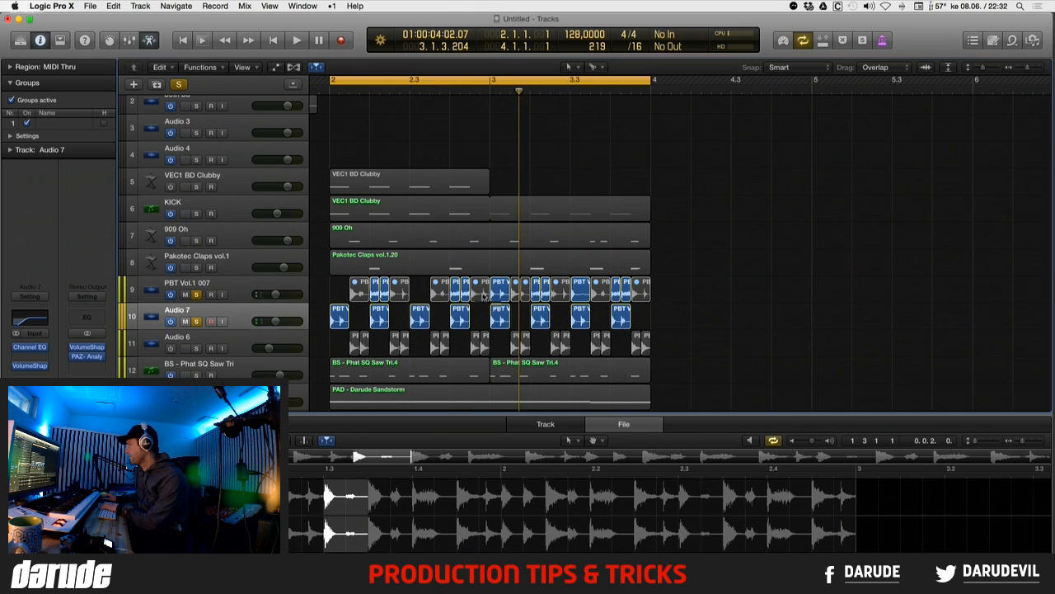
click(500, 292)
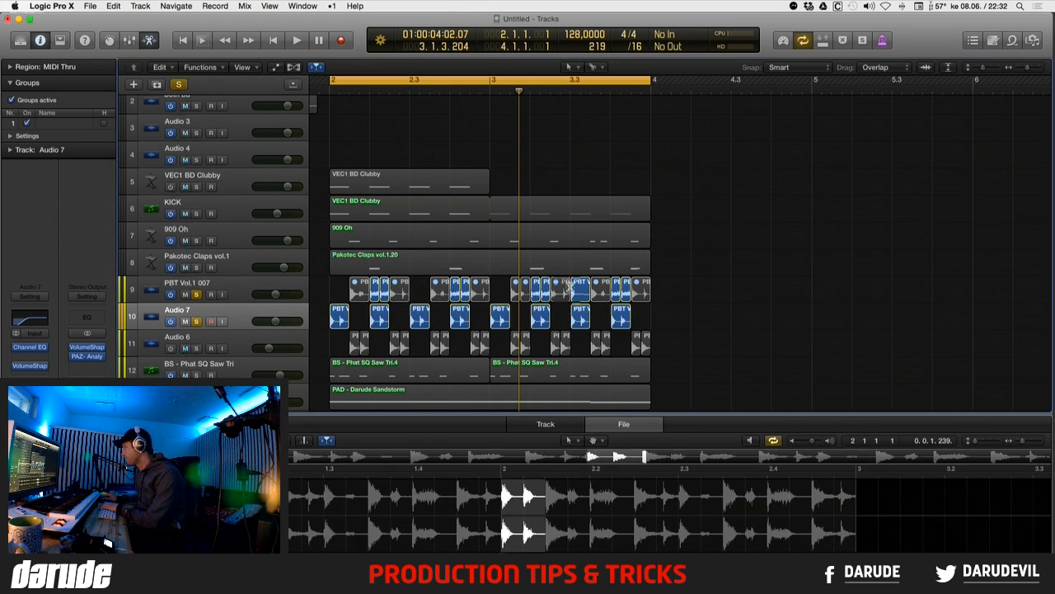
click(593, 290)
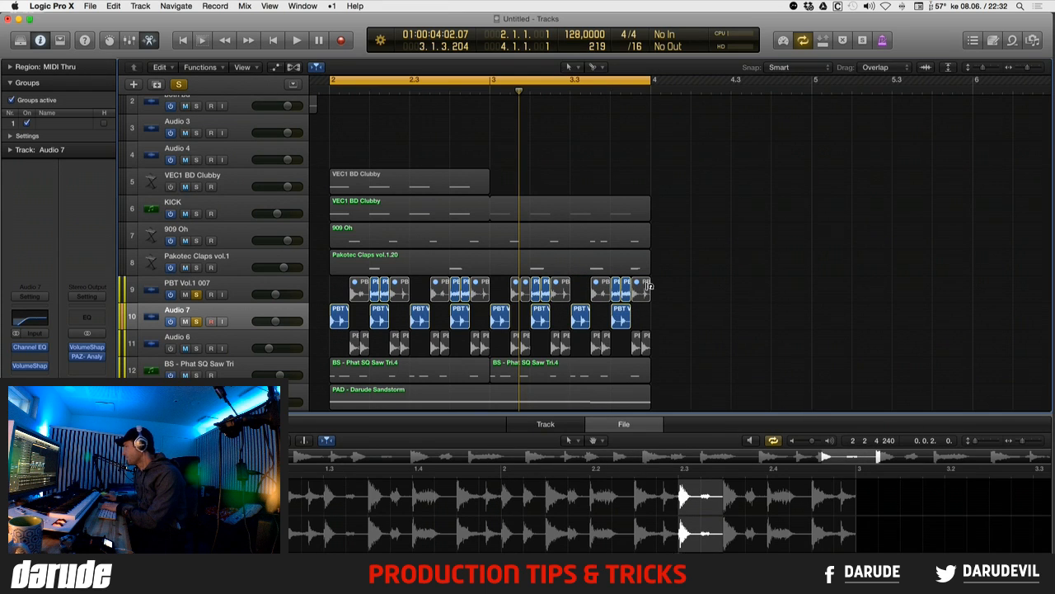
- Delete the muted slices in bar 3 of the PBT Vol.1 007 track while the loop plays
key(space)
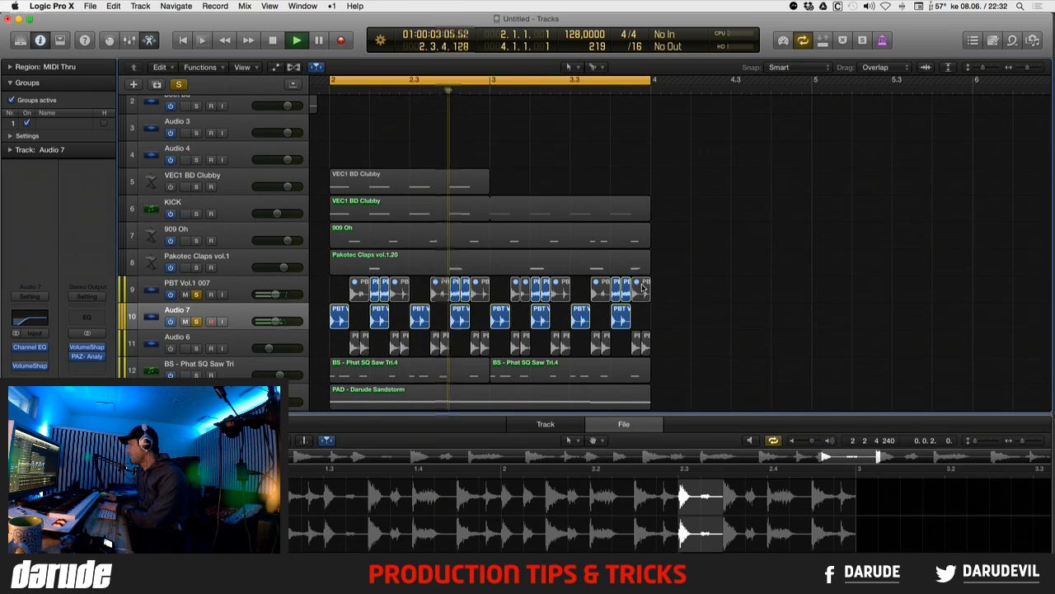
click(641, 290)
key(Delete)
click(599, 289)
key(Delete)
click(560, 290)
key(Delete)
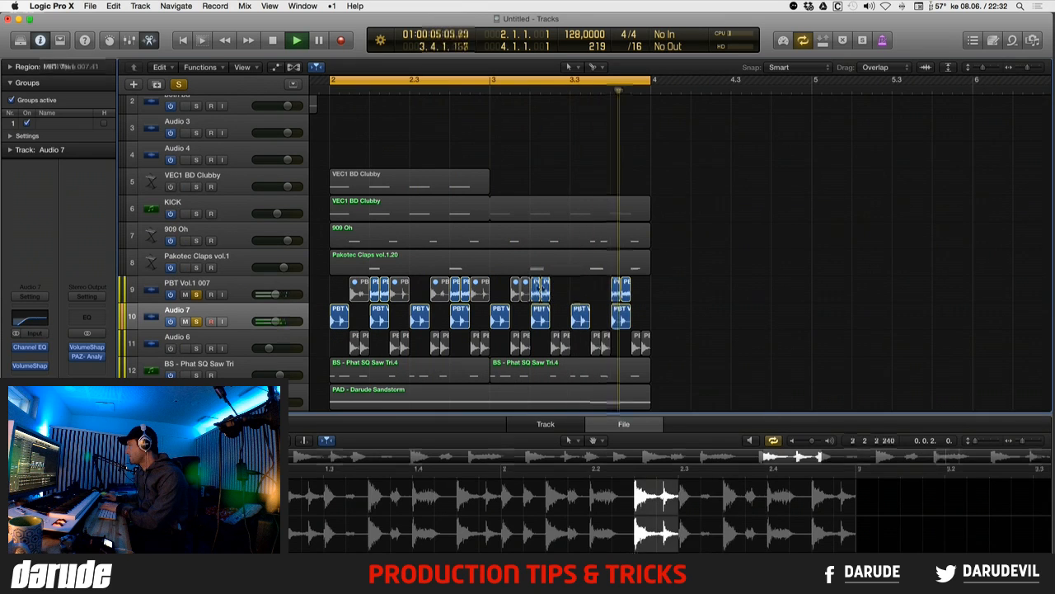
click(524, 289)
key(Delete)
- Delete the muted slices in bar 2 of the PBT Vol.1 007 track
click(479, 291)
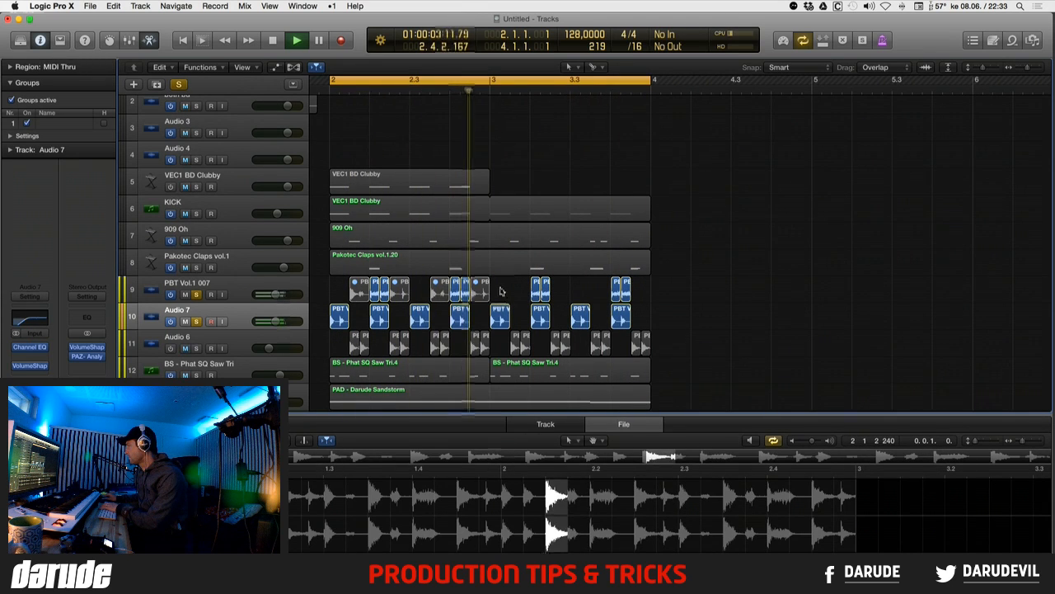
key(Delete)
click(441, 290)
key(Delete)
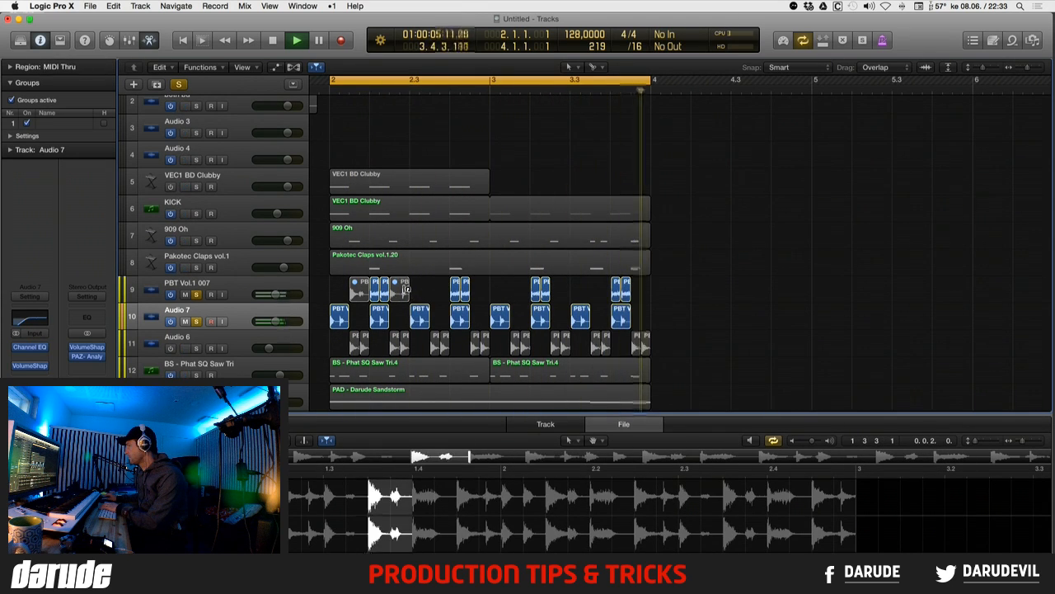
click(399, 291)
key(Delete)
key(Delete)
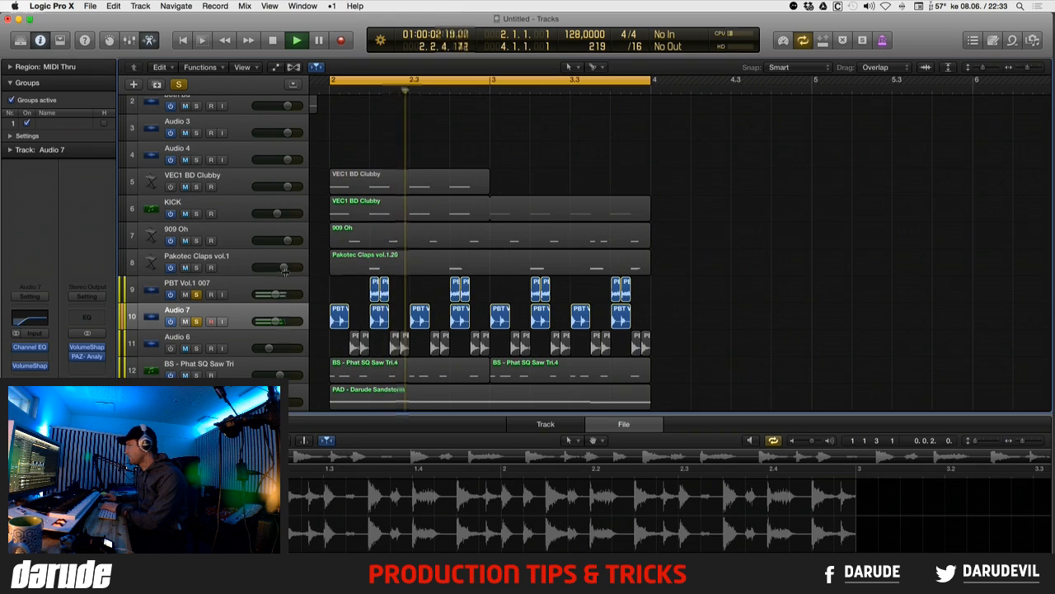
- Add the claps, KICK, 909 Oh and Audio 6 tracks one by one to the soloed loop playback and select Audio 6
click(195, 268)
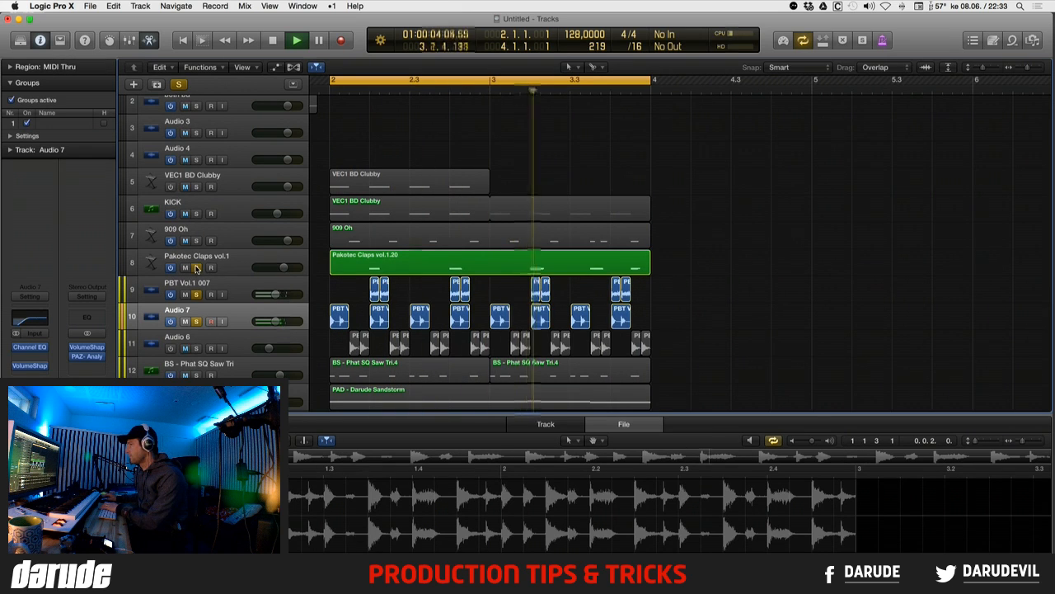
click(197, 188)
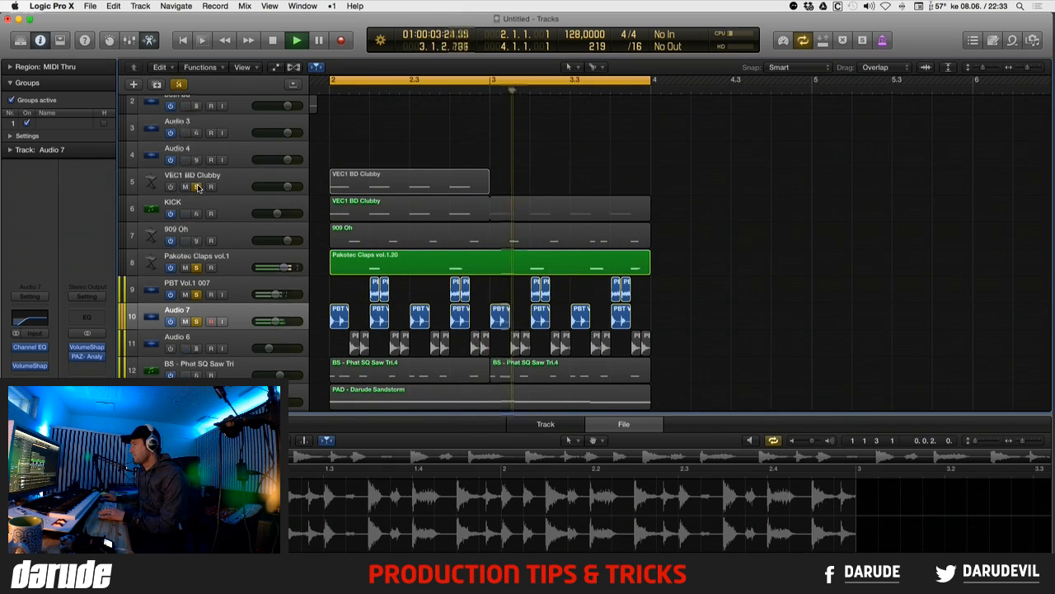
click(198, 188)
click(196, 212)
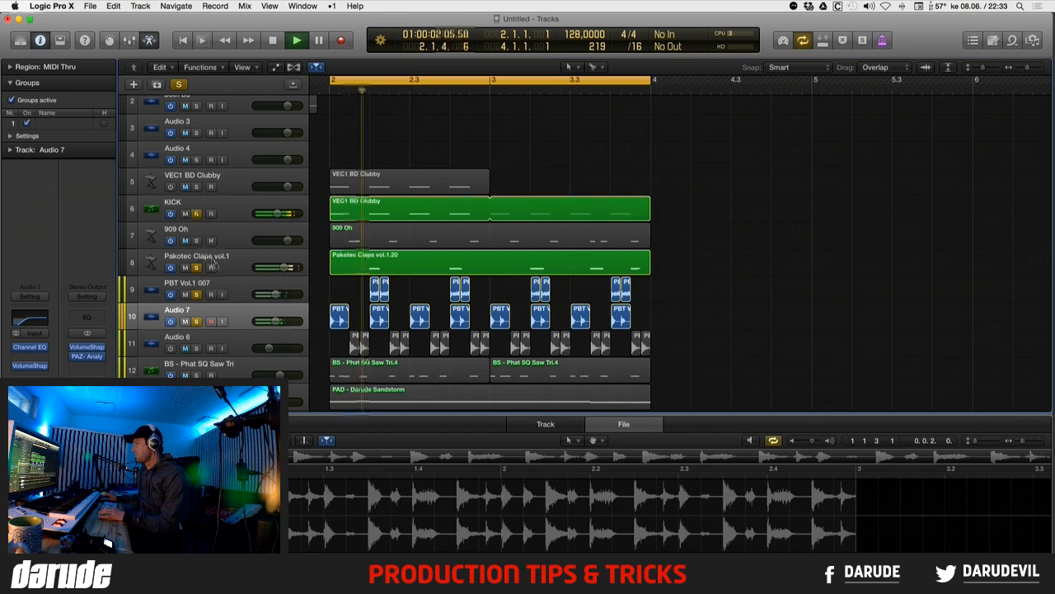
click(195, 240)
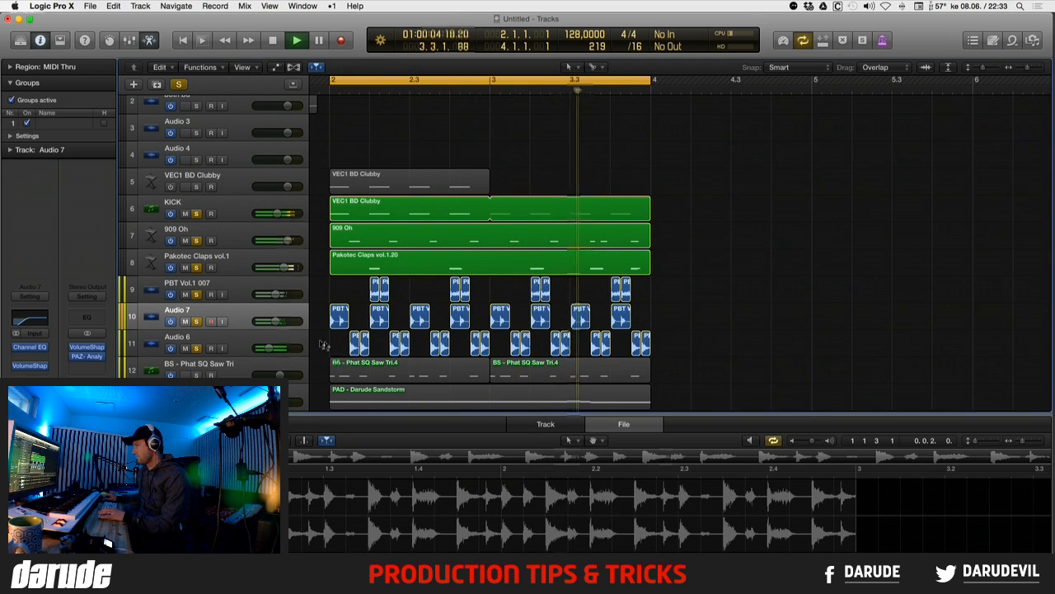
click(264, 341)
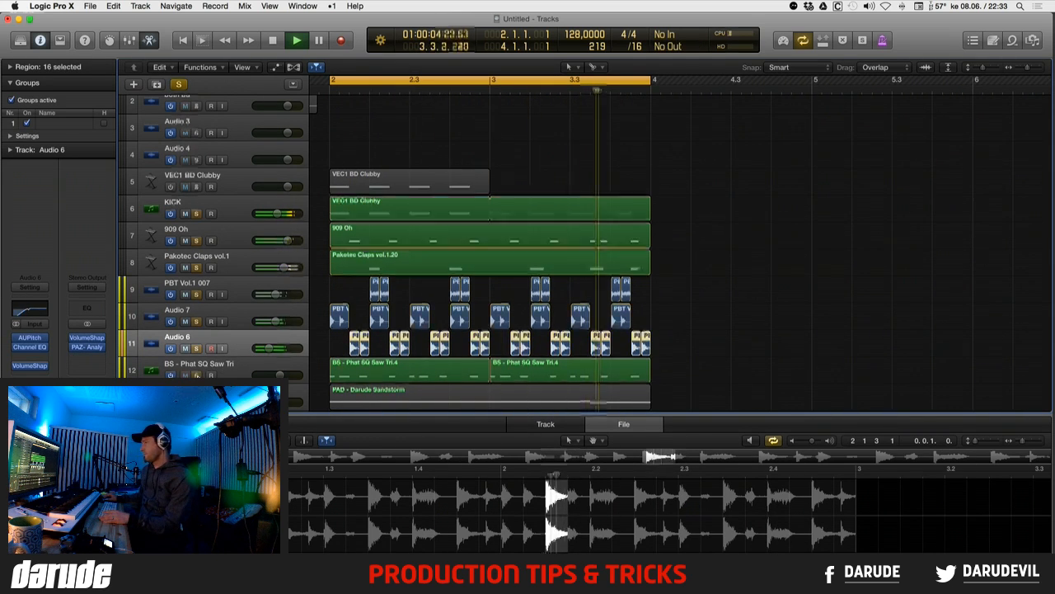
- Solo only the BS - Phat SQ Saw Tri bass track briefly and clear all solos to hear the full mix
alt+click(196, 375)
scroll(189, 156, down, 1)
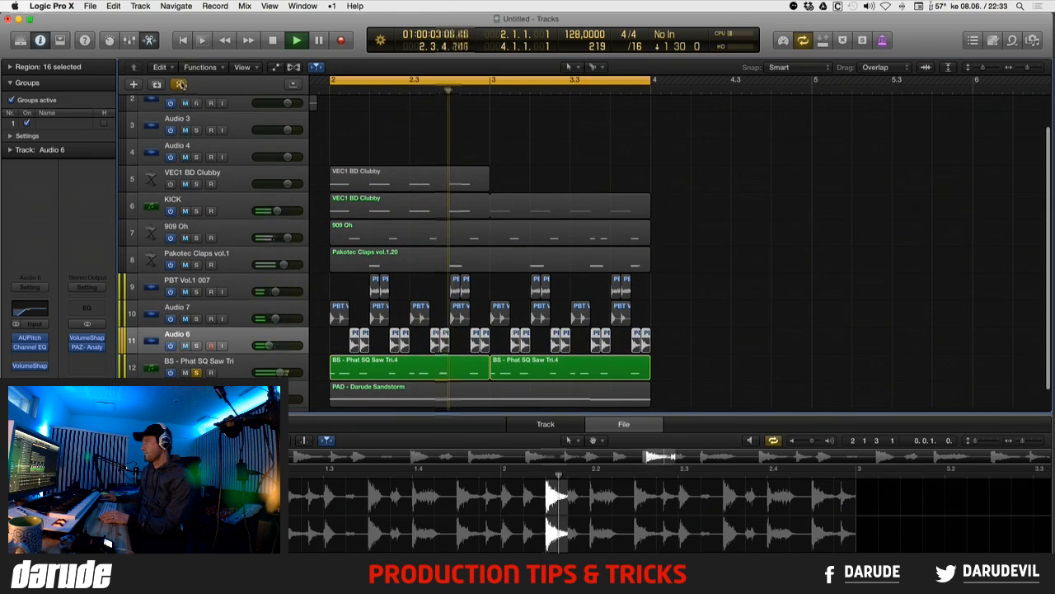
click(182, 85)
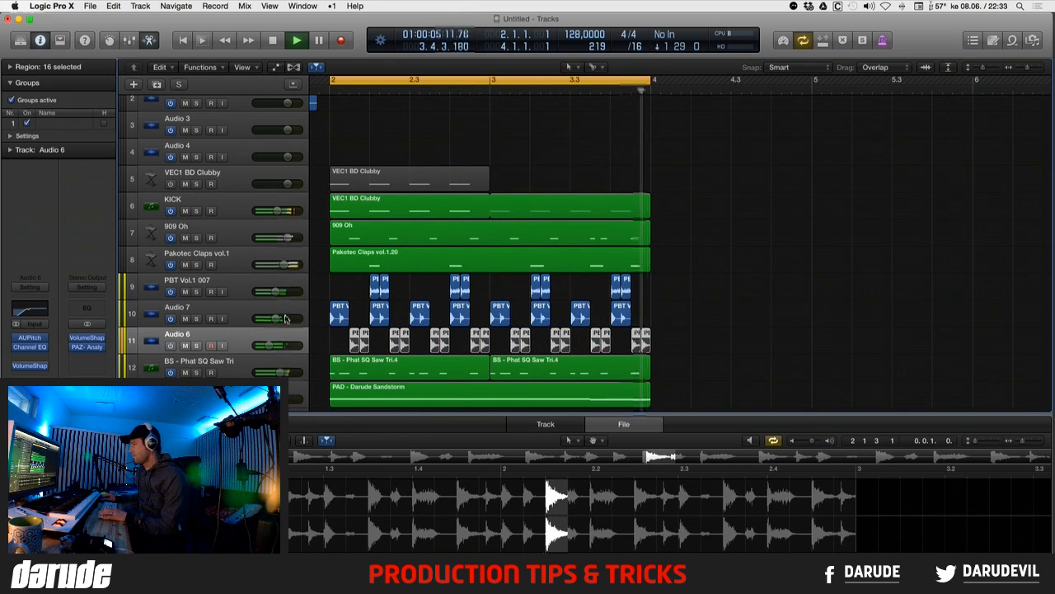
- Open VolumeShaper on the Audio 7 track, sweep its mid/high split frequency down to about 4 kHz and raise it close to its upper end
click(239, 305)
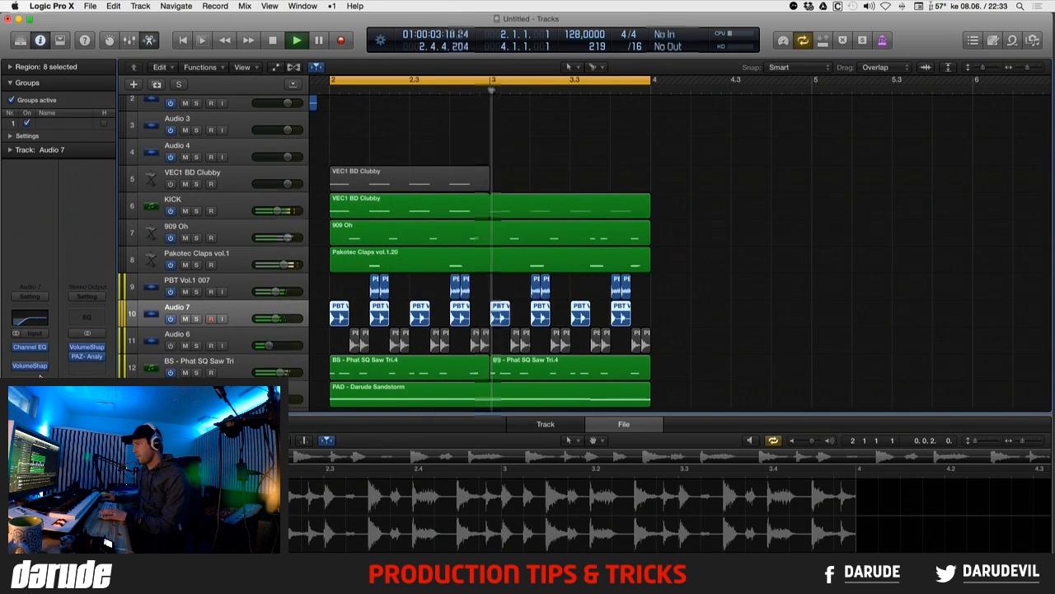
click(32, 367)
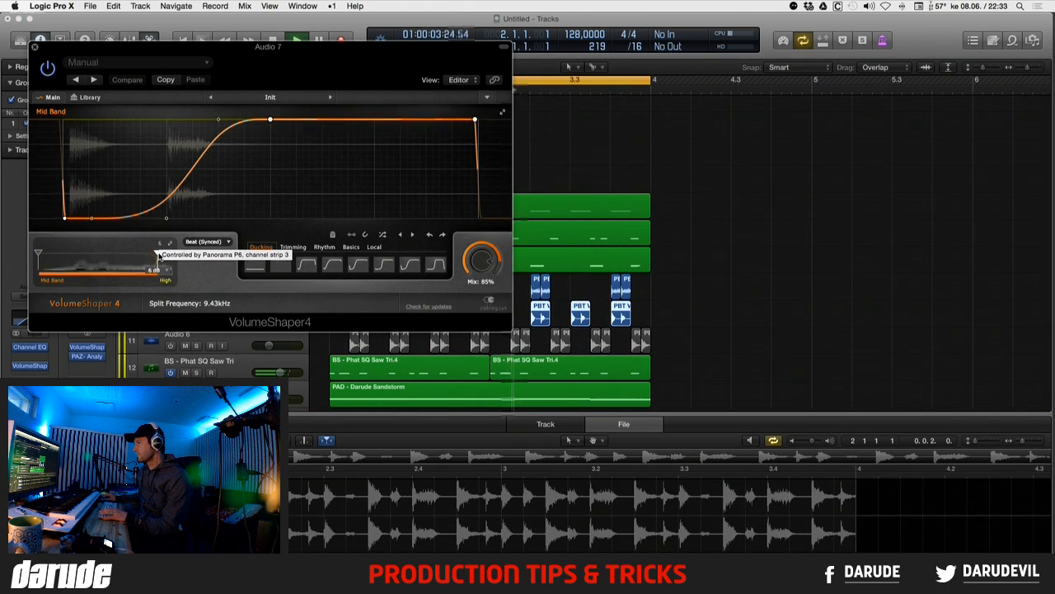
drag(159, 257, 171, 255)
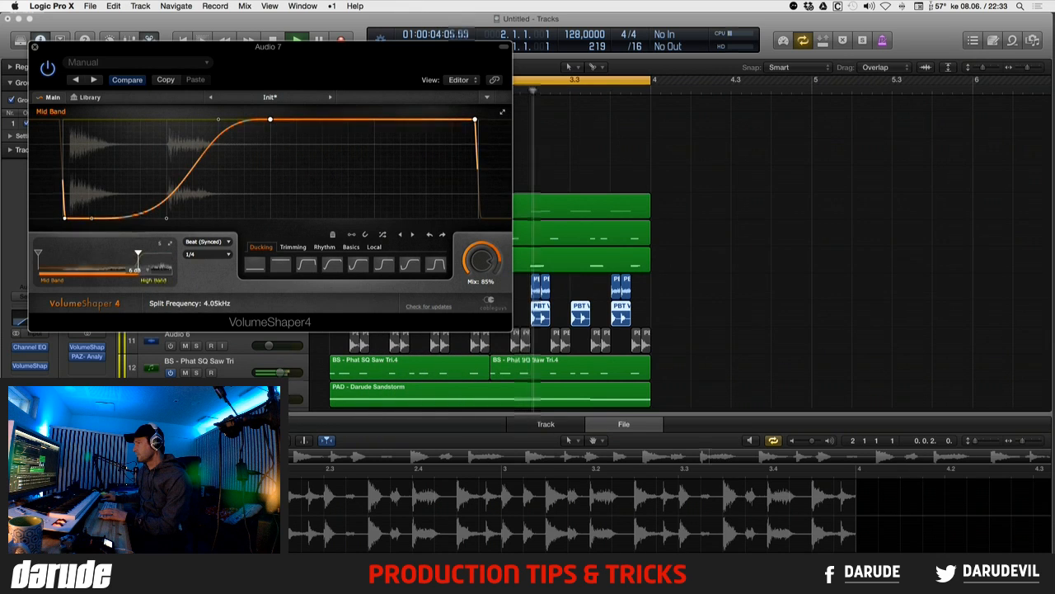
drag(147, 255, 166, 256)
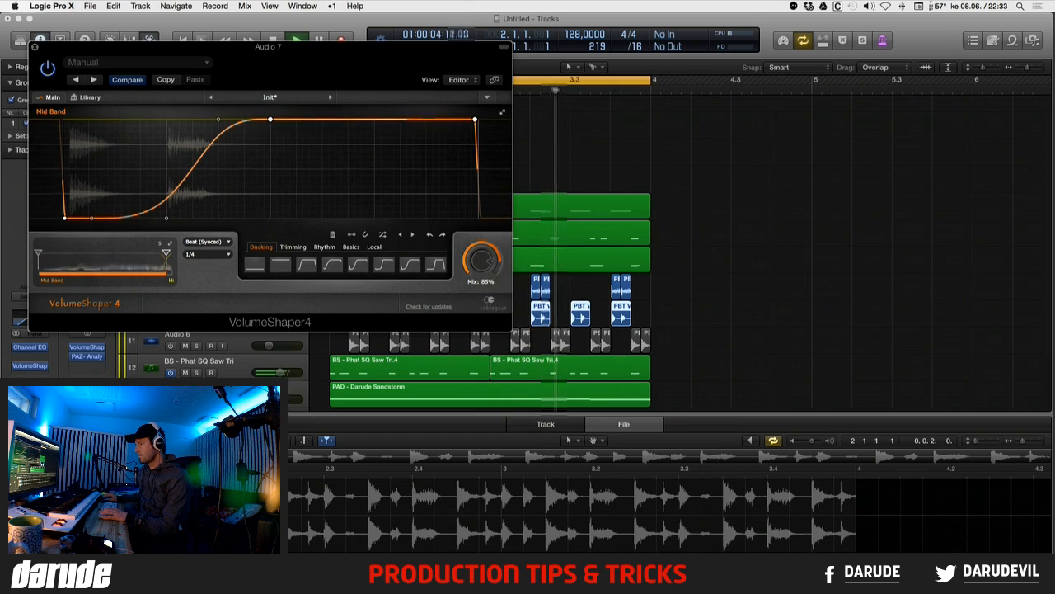
- Compare Audio 7 soloed and in the full mix with the VolumeShaper setting, and close the plug-in window
key(s)
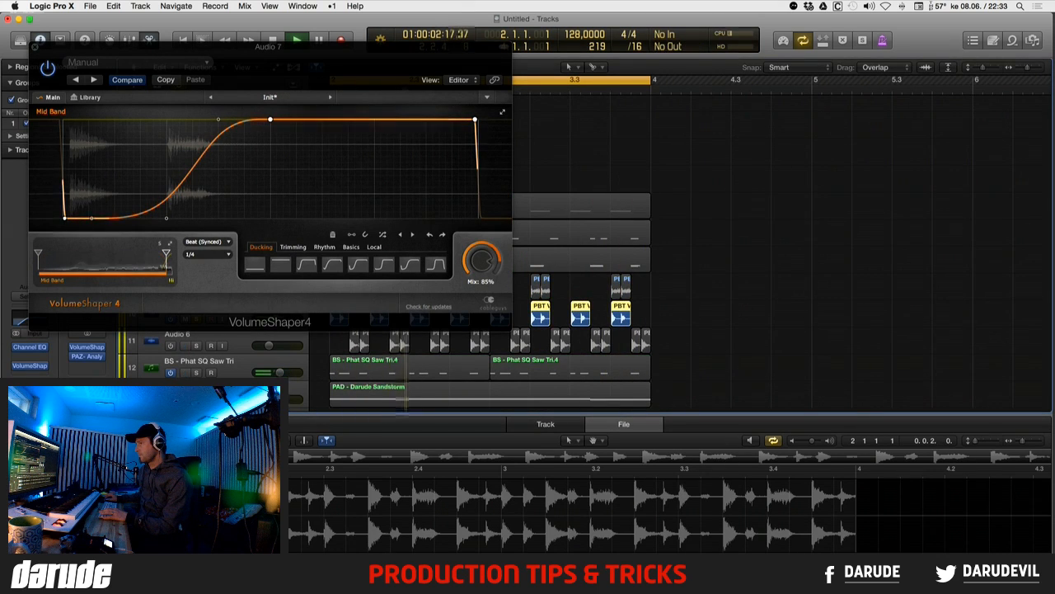
key(s)
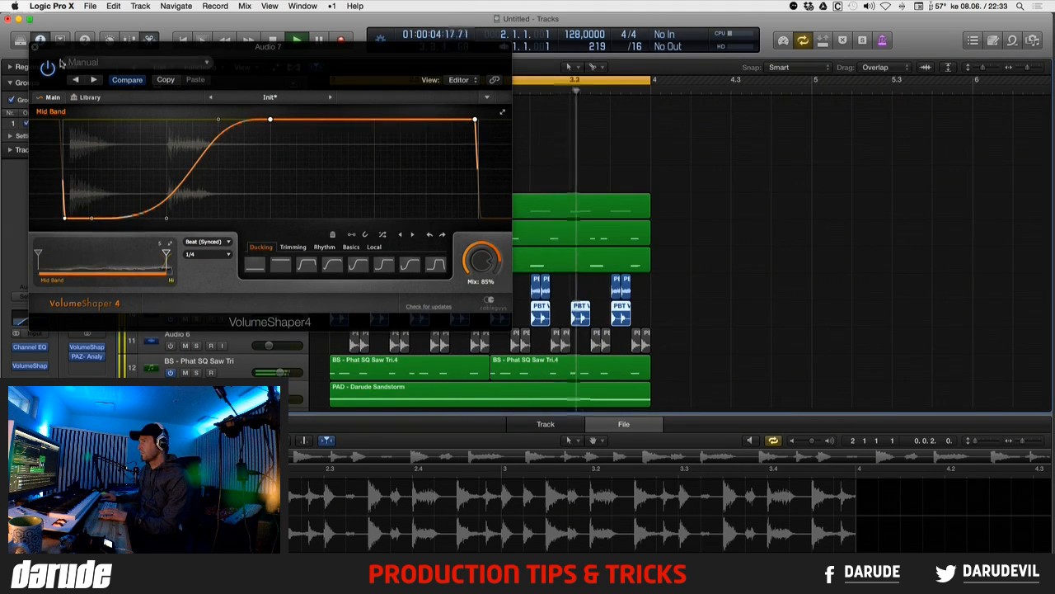
click(33, 47)
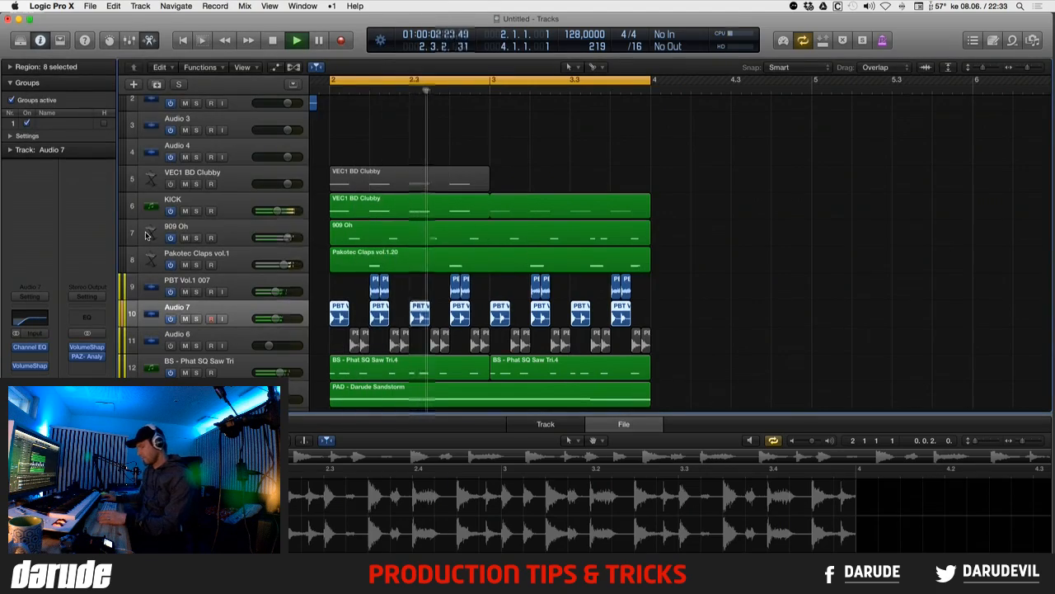
- Switch to the Twitch chat in Safari, read through the newest viewer messages and return to Logic Pro X
key(super+Tab)
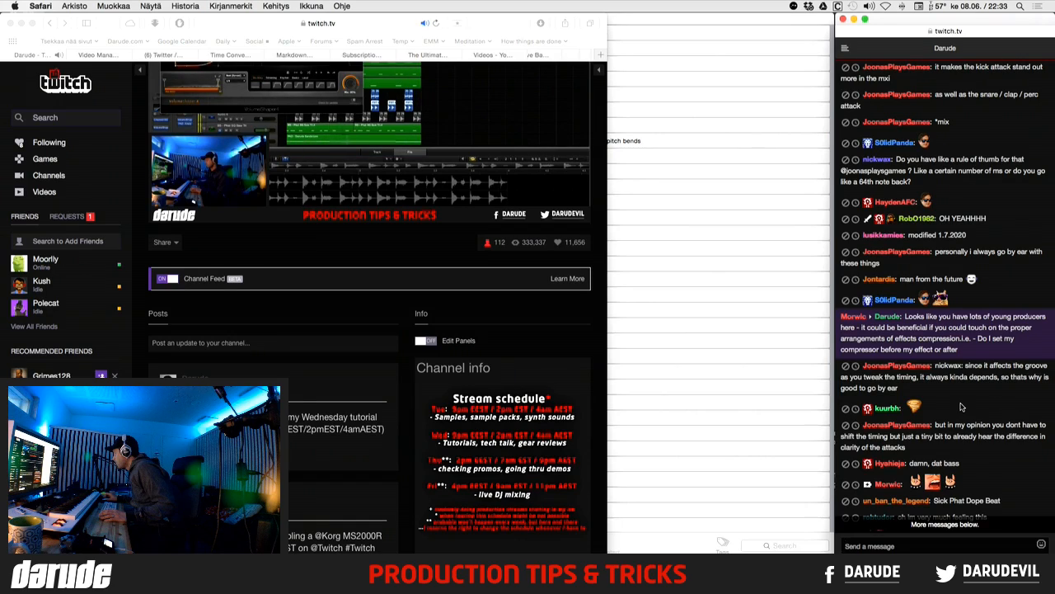
scroll(961, 407, down, 5)
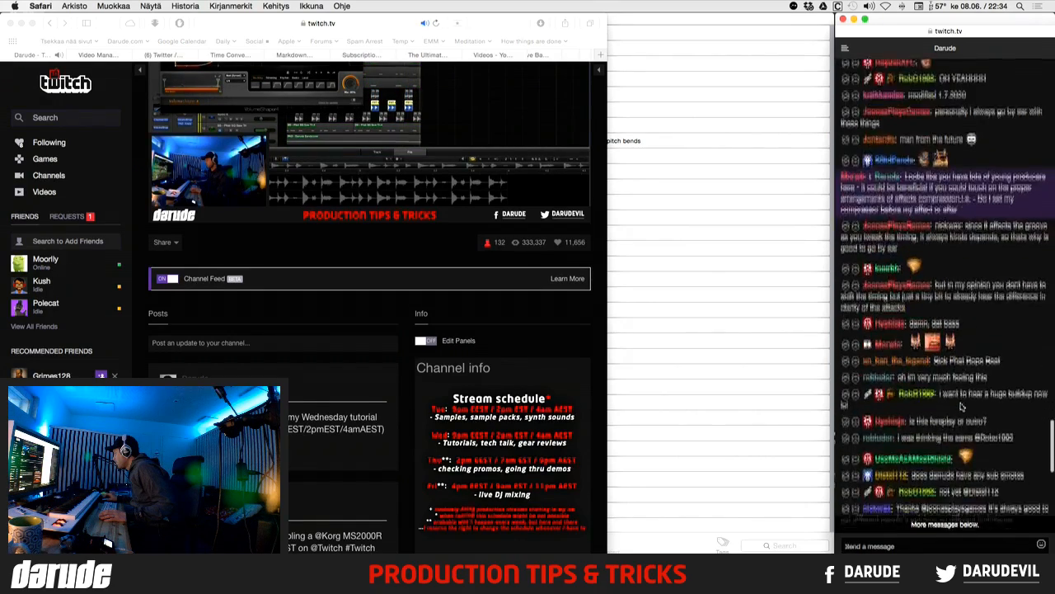
scroll(961, 405, down, 5)
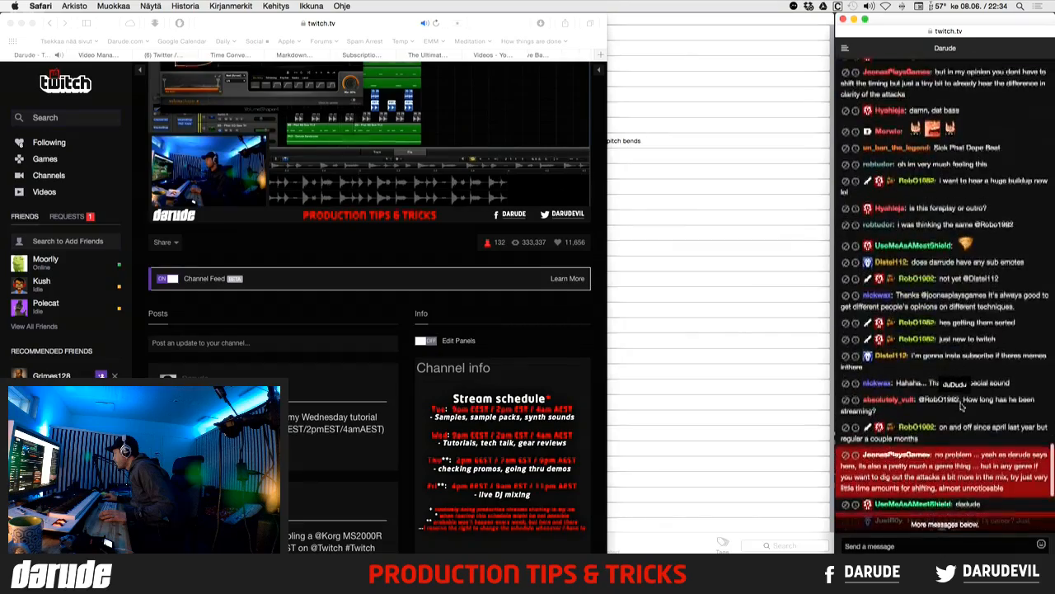
scroll(961, 404, down, 3)
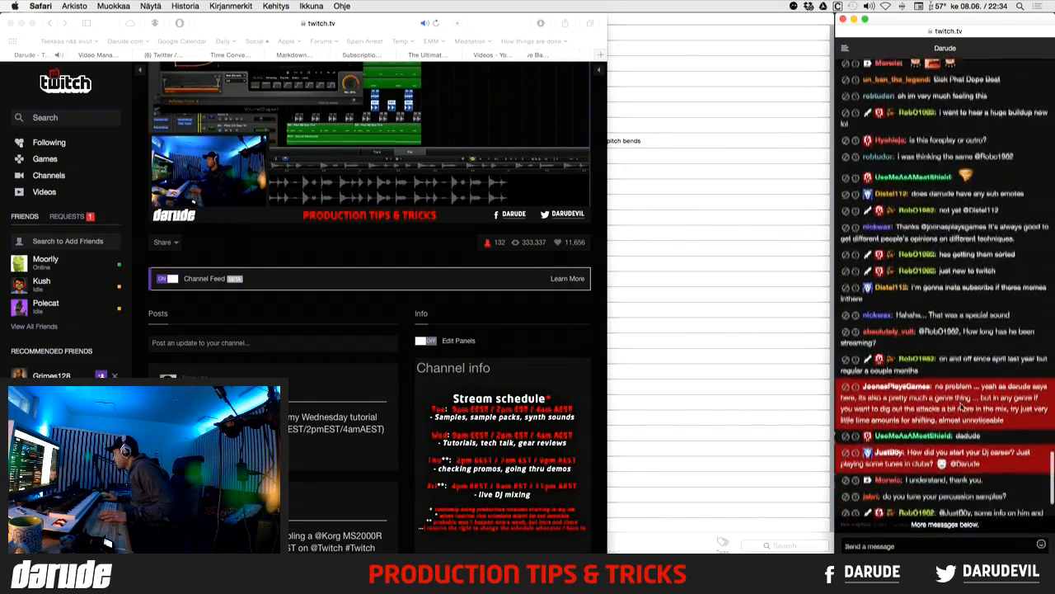
scroll(961, 404, down, 5)
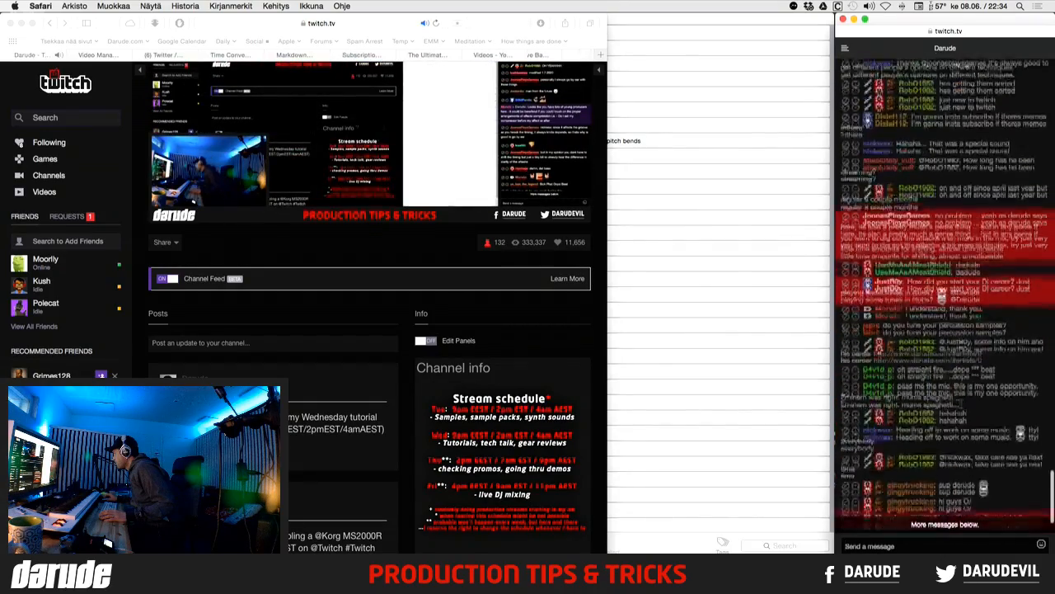
scroll(961, 408, down, 2)
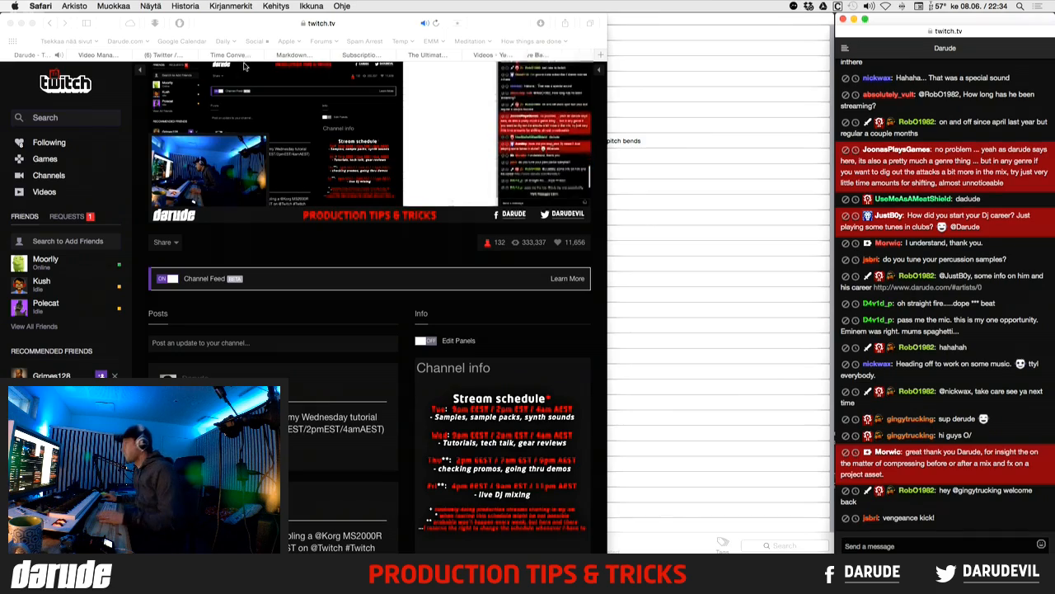
click(484, 24)
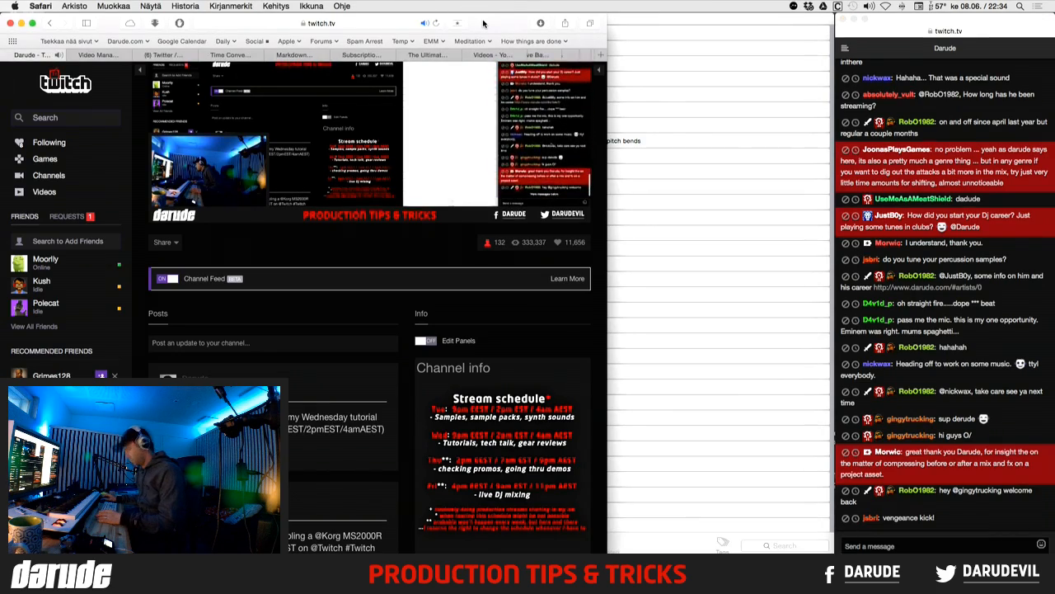
key(ctrl+Right)
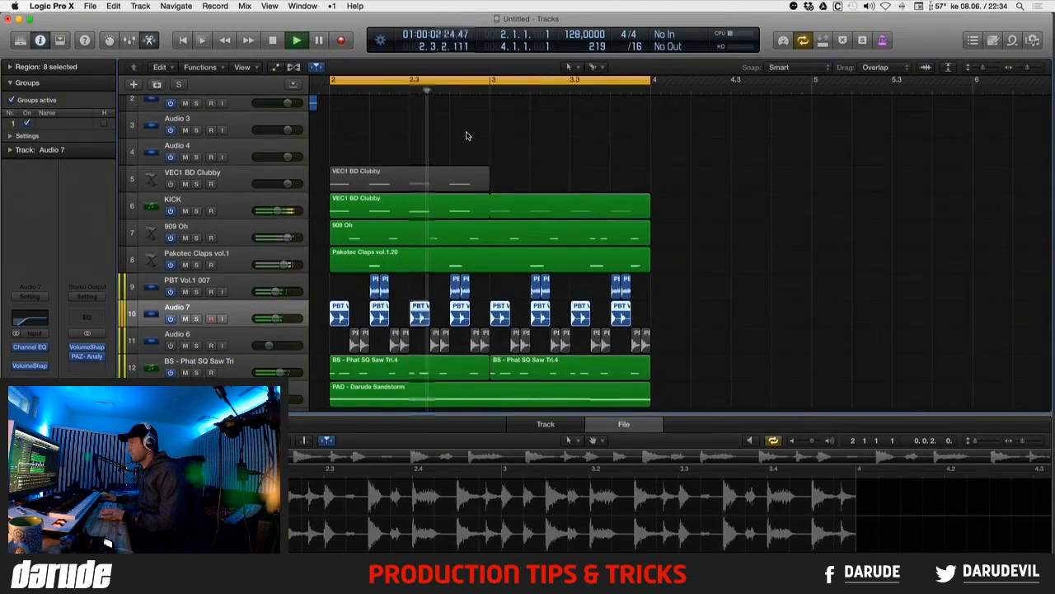
- Unmute and solo the VEC1 BD Clubby track and loop its one-bar region through the second bar during playback
click(467, 136)
key(space)
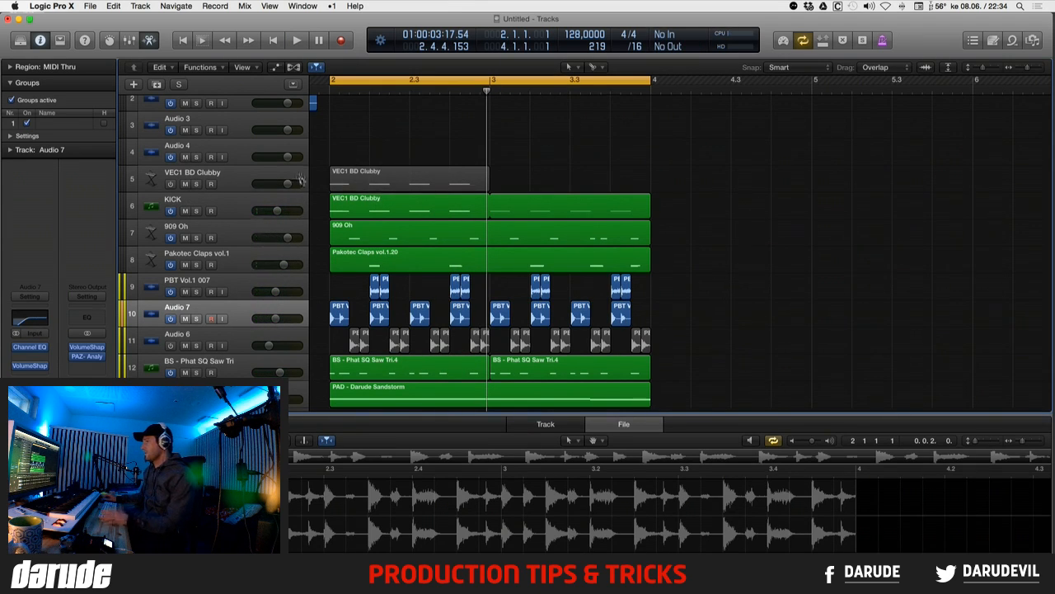
click(186, 184)
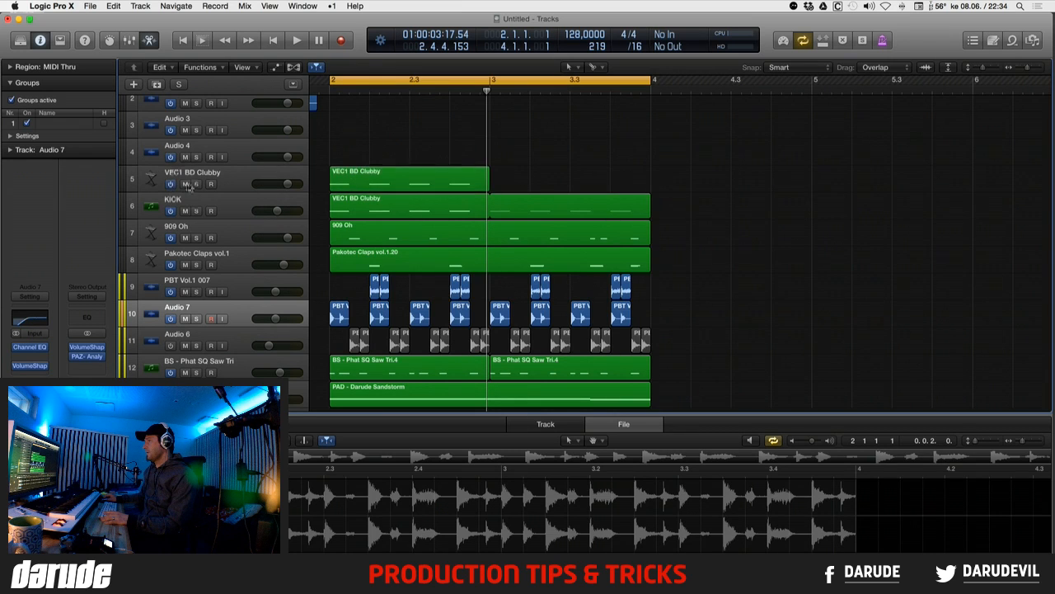
click(196, 184)
key(space)
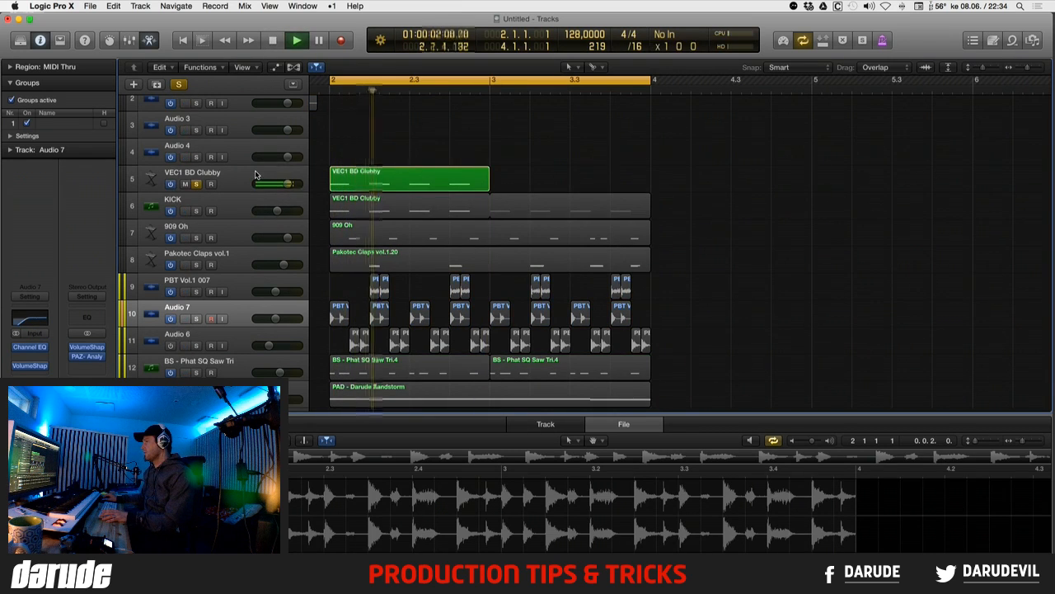
key(space)
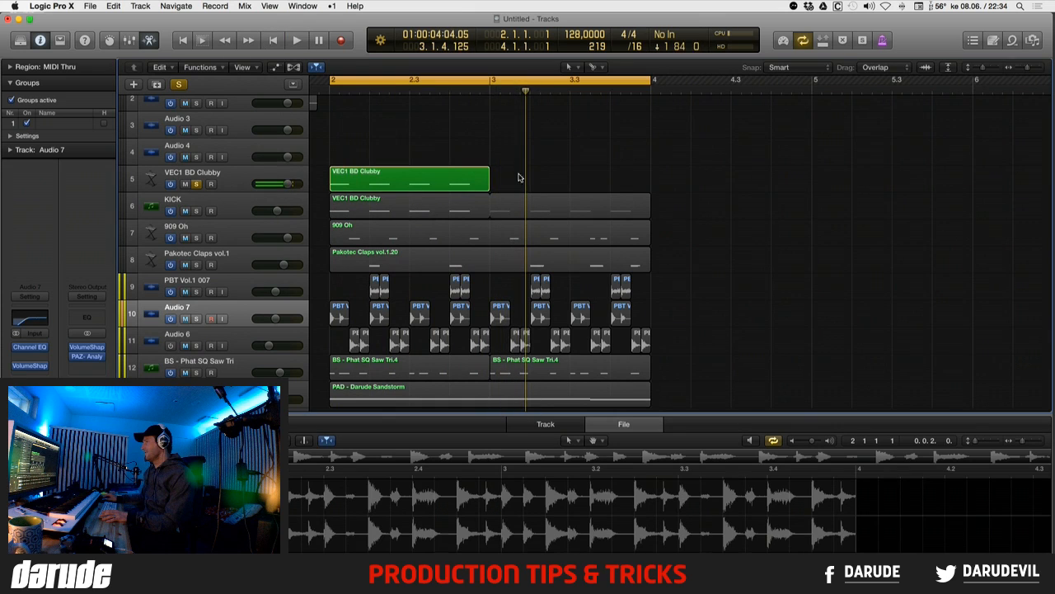
drag(499, 172, 650, 180)
key(space)
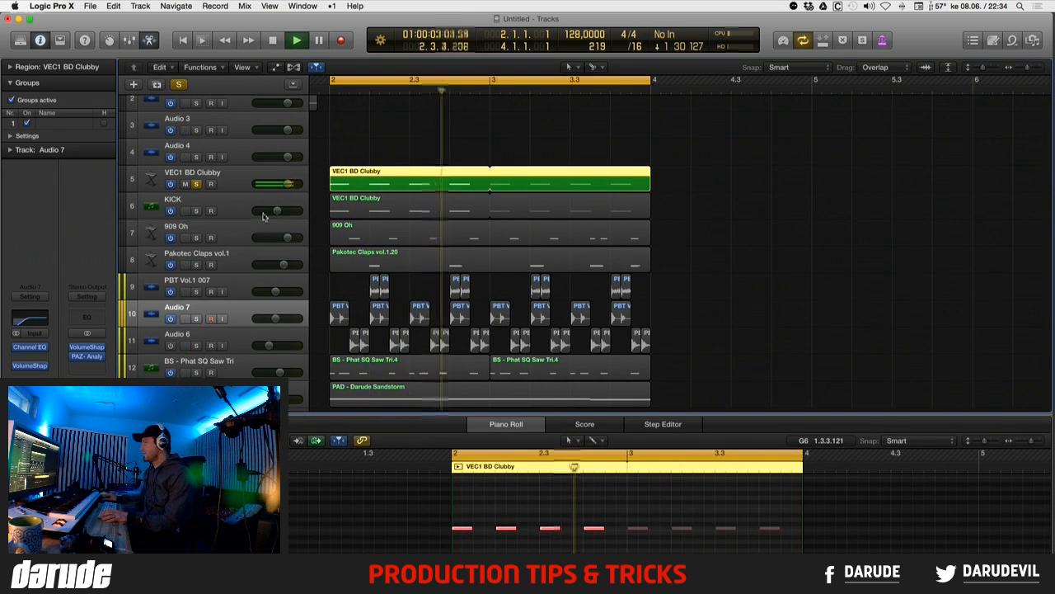
- Compare VEC1 BD Clubby layered with the soloed KICK track and in the full mix, and mute VEC1 BD Clubby
click(196, 211)
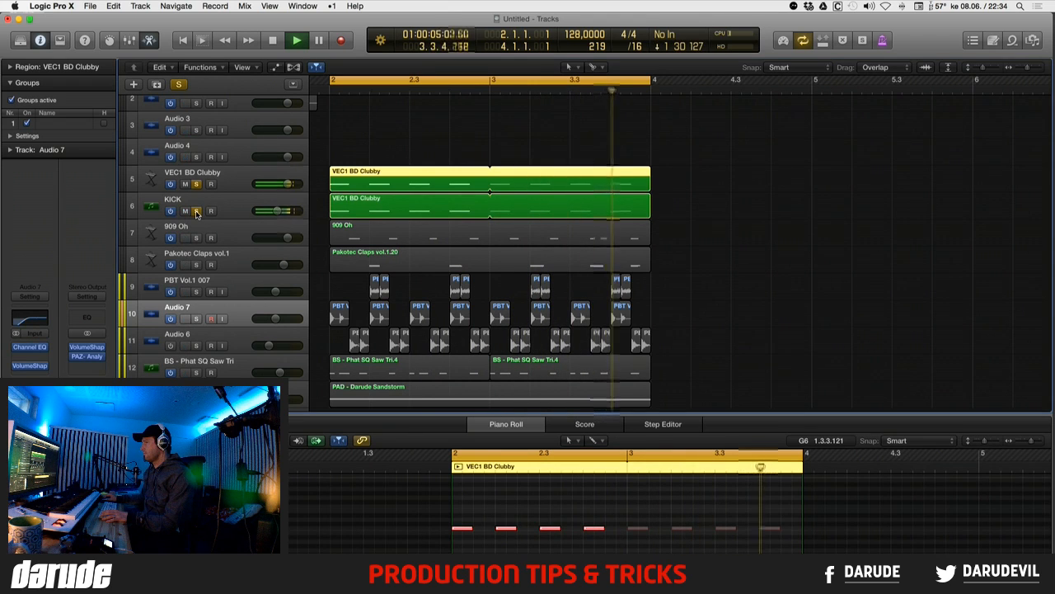
click(196, 184)
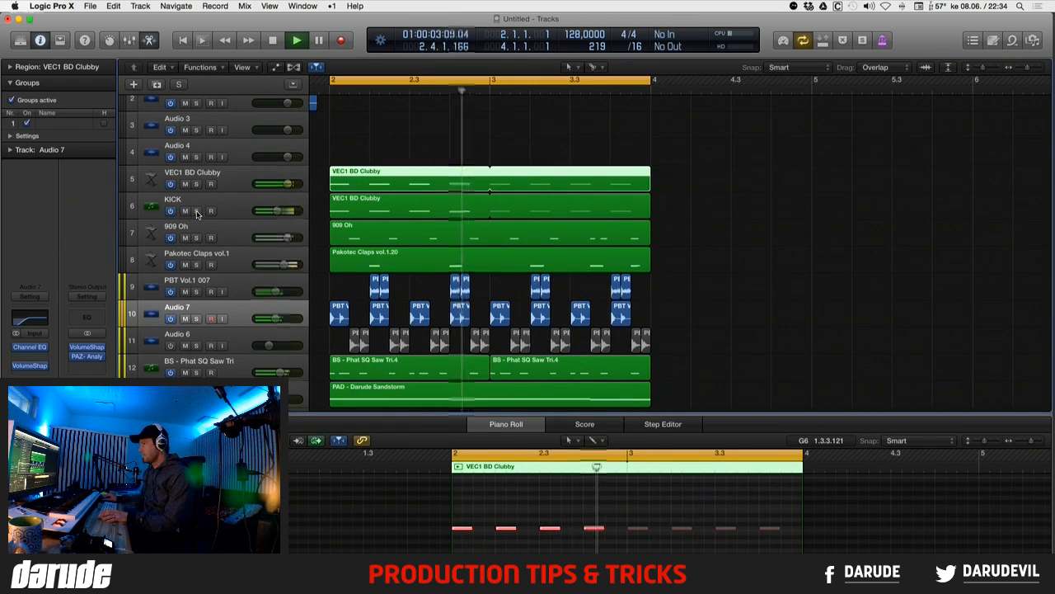
key(ctrl+m)
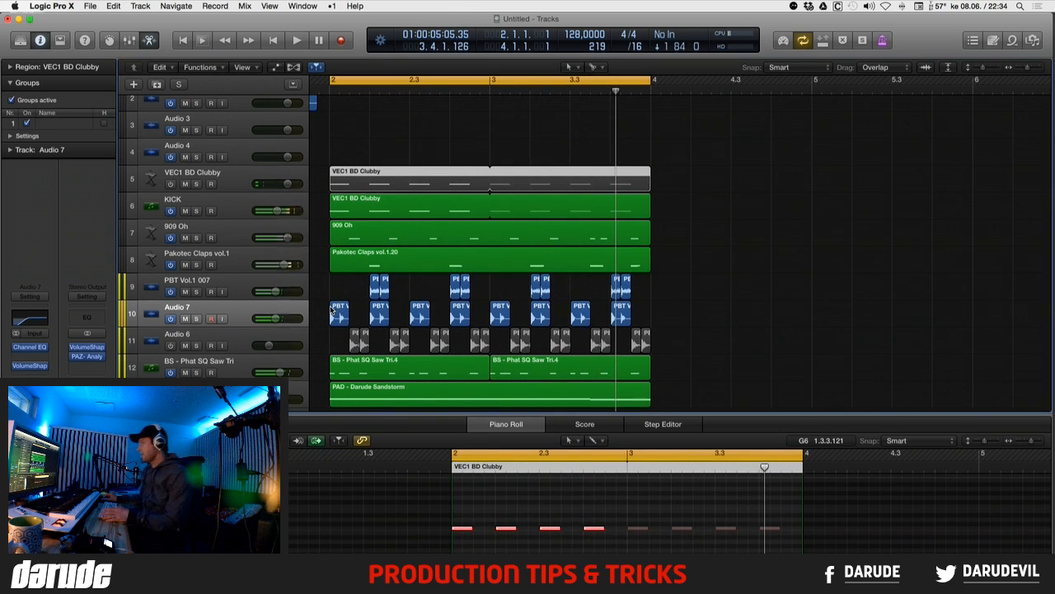
- Solo the Audio 7 track and add KICK to the soloed playback
click(196, 319)
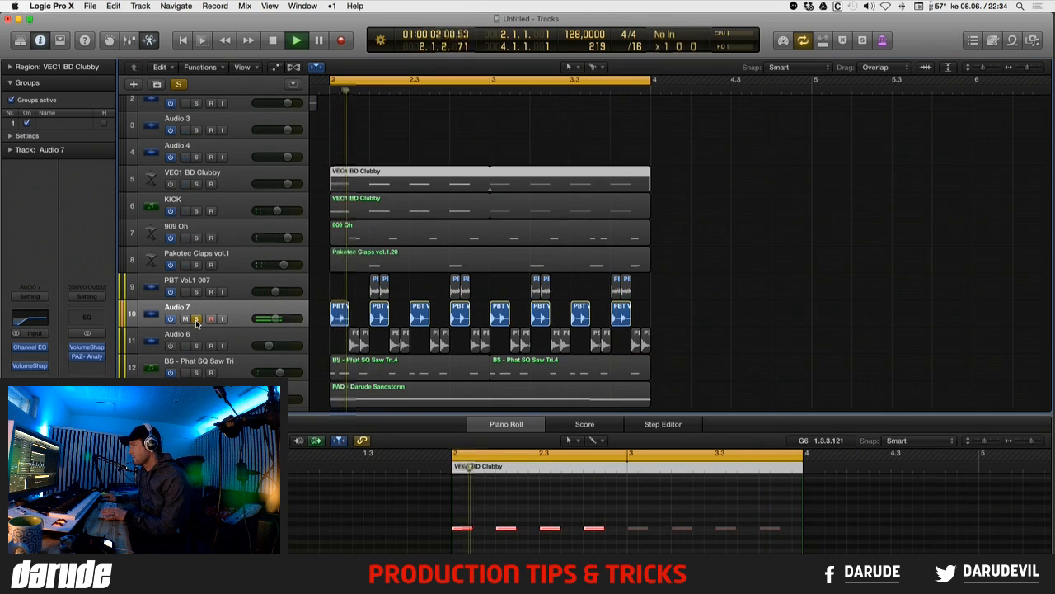
click(197, 185)
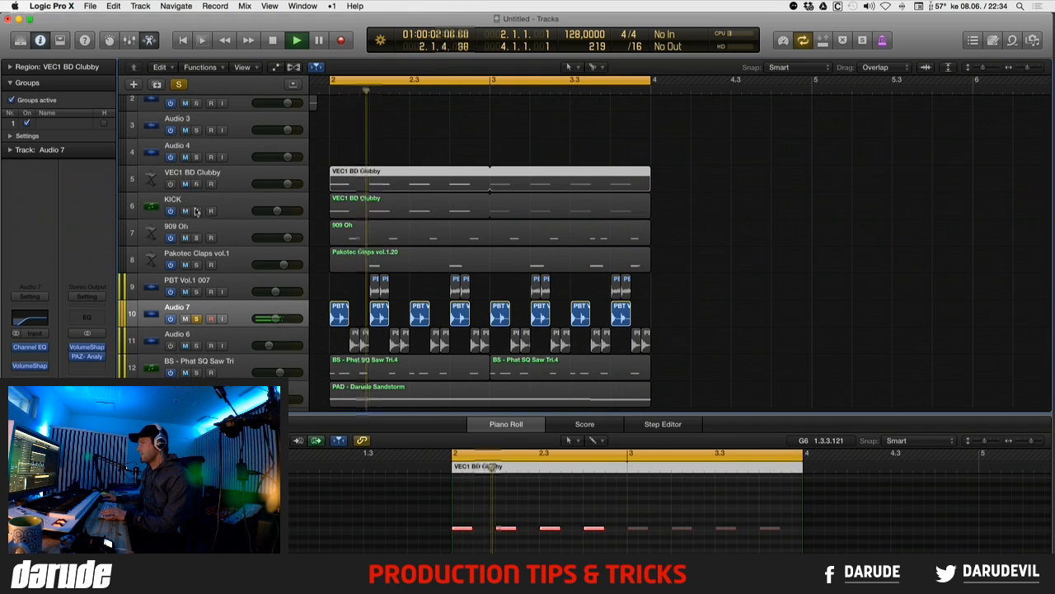
click(196, 211)
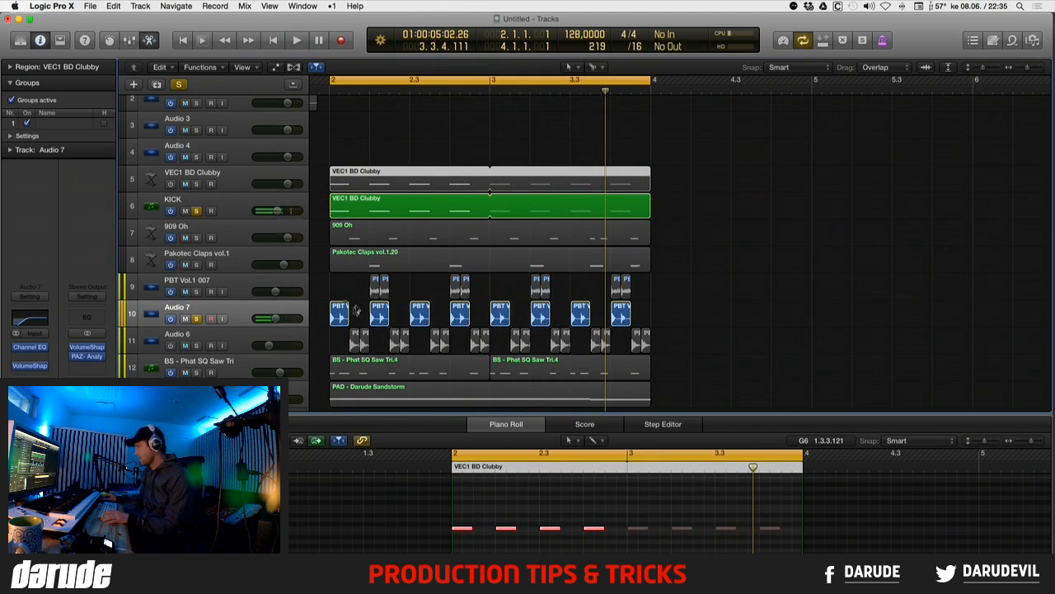
- Copy all eight Audio 7 regions to start at bar 4 and set the copies' region gain to -6.0 dB
scroll(338, 311, left, 1)
drag(328, 315, 523, 318)
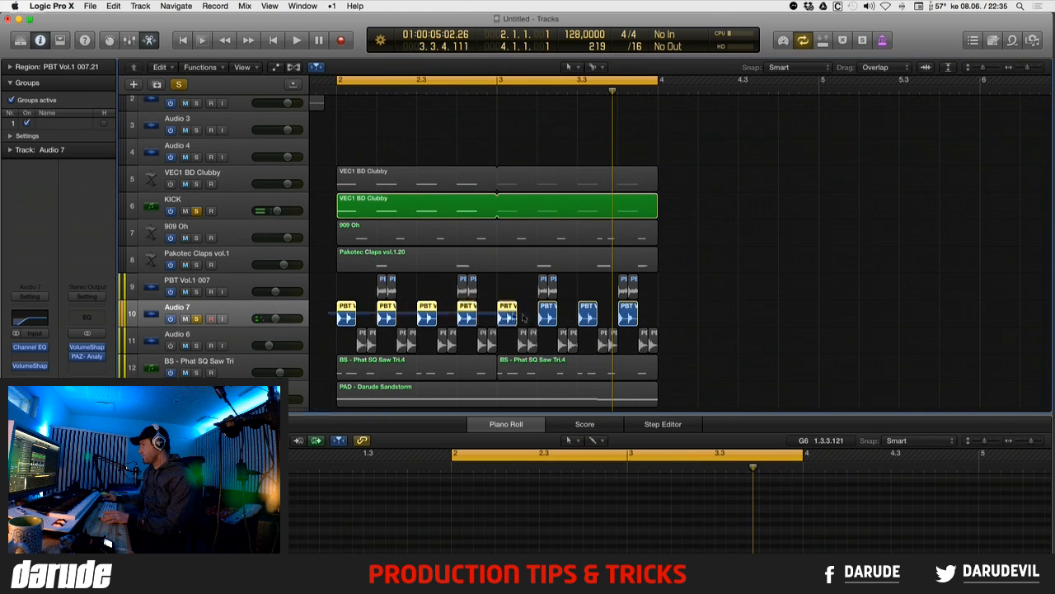
drag(641, 321, 641, 320)
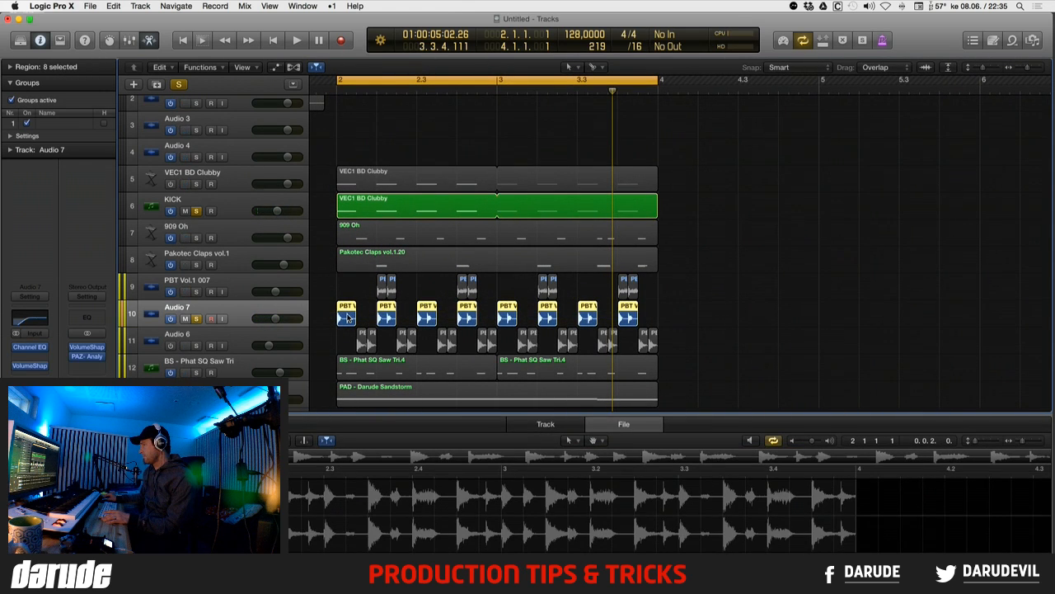
drag(370, 319, 668, 316)
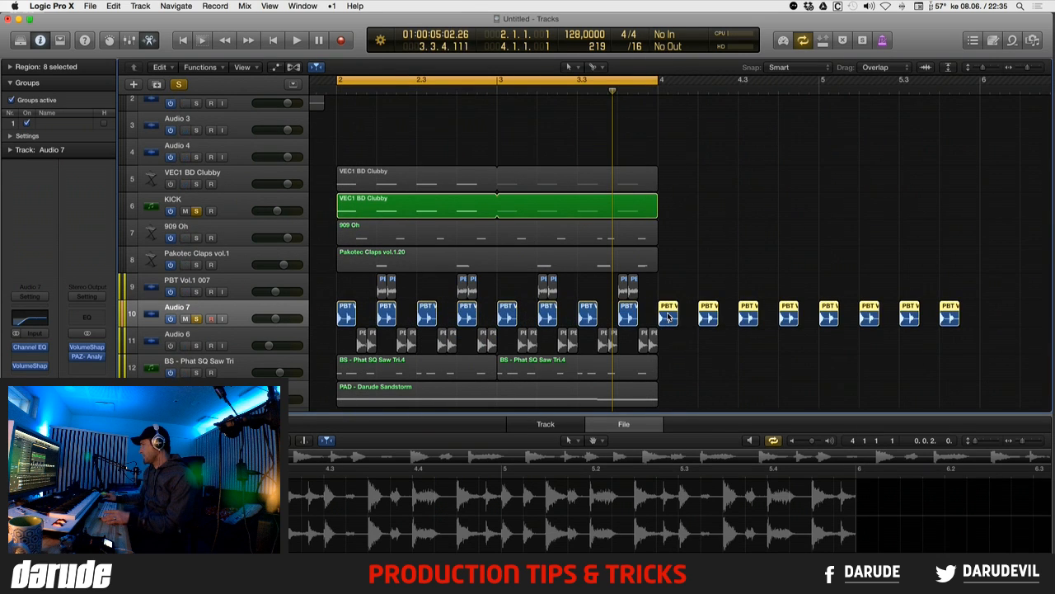
click(10, 66)
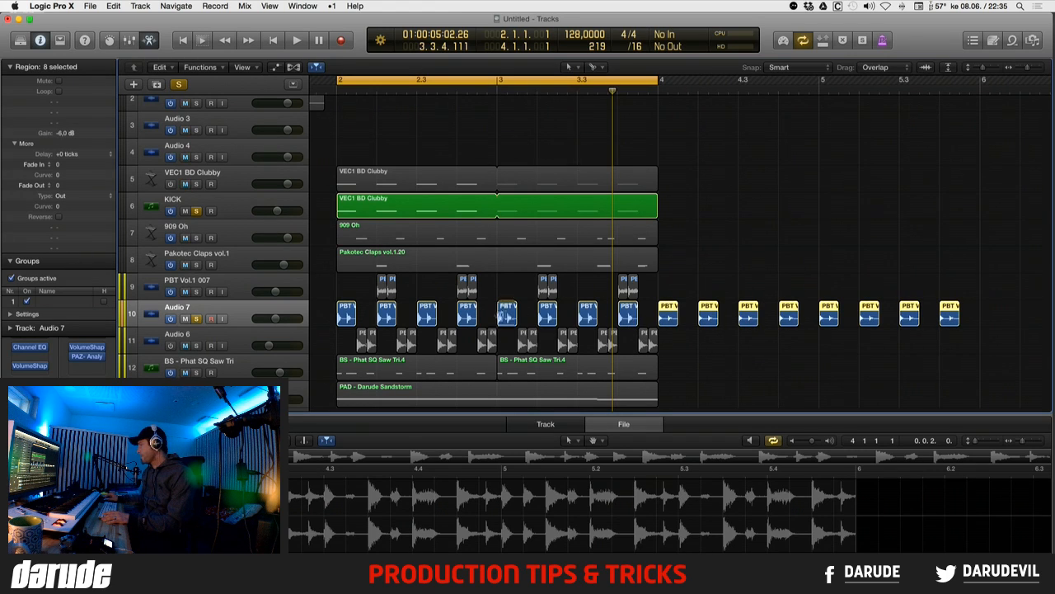
- Interleave the original and quieter Audio 7 regions so they alternate without gaps from bar 2 to bar 4
drag(330, 317, 498, 322)
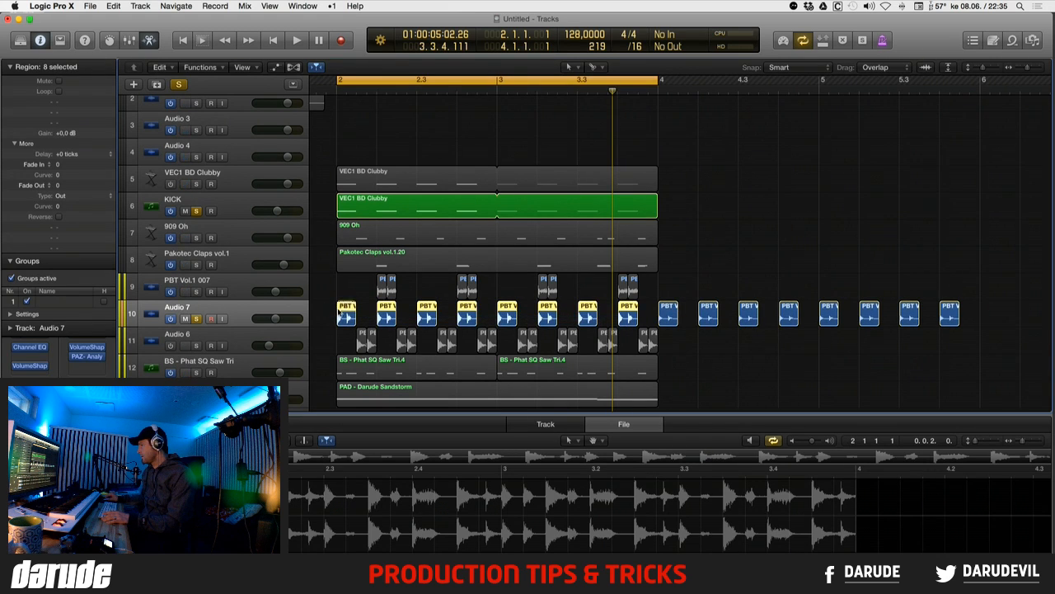
mouse_move(340, 318)
mouse_down()
mouse_move(692, 315)
mouse_move(350, 318)
mouse_up()
key(space)
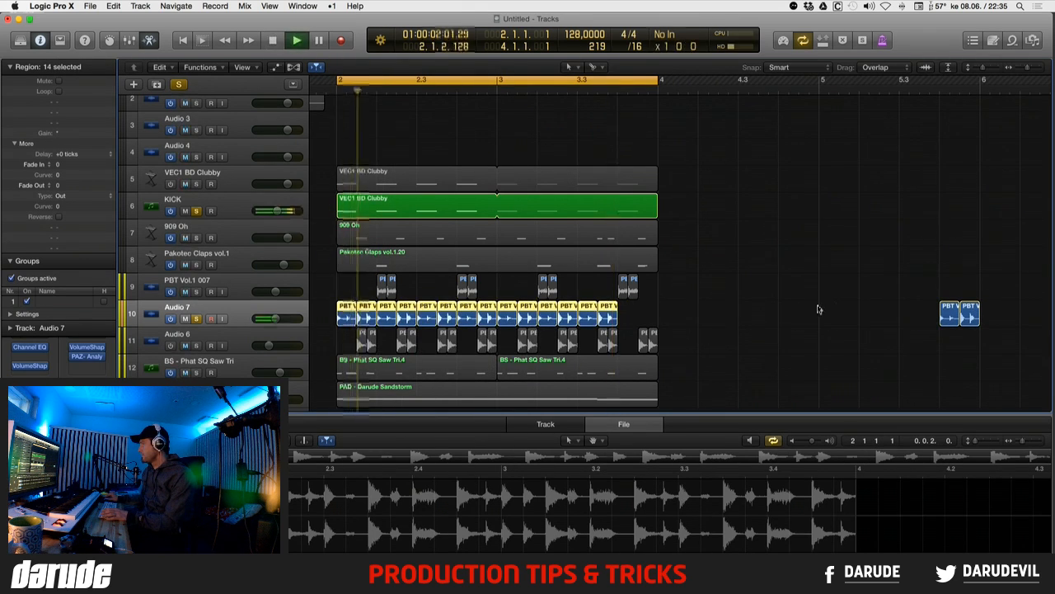
drag(1004, 307, 626, 320)
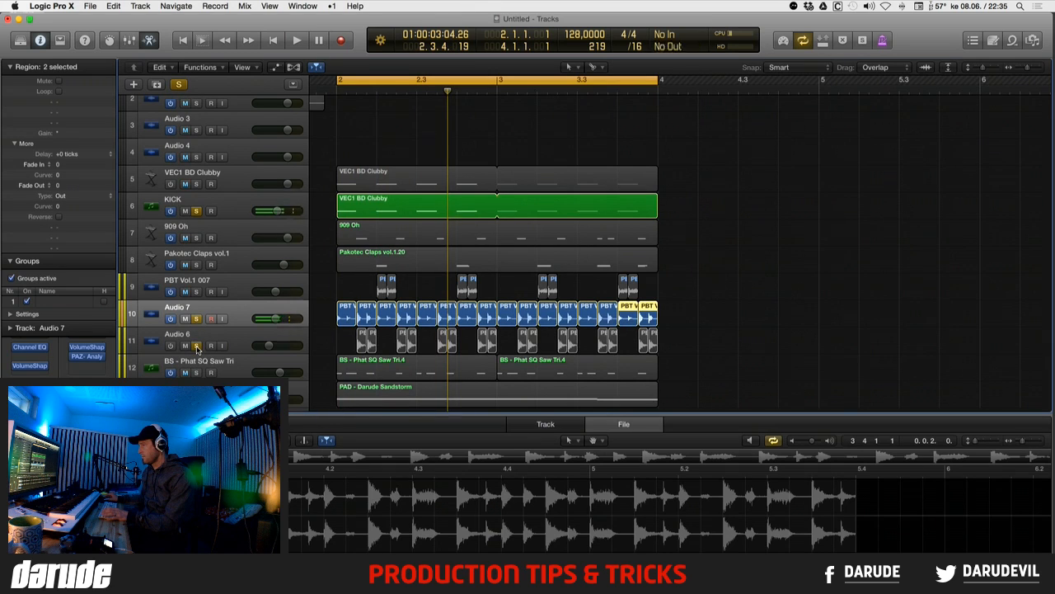
- Audition Audio 6 briefly with KICK and Audio 7, and add PBT Vol.1 007, Pakotec Claps vol.1 and 909 Oh to the soloed playback
key(space)
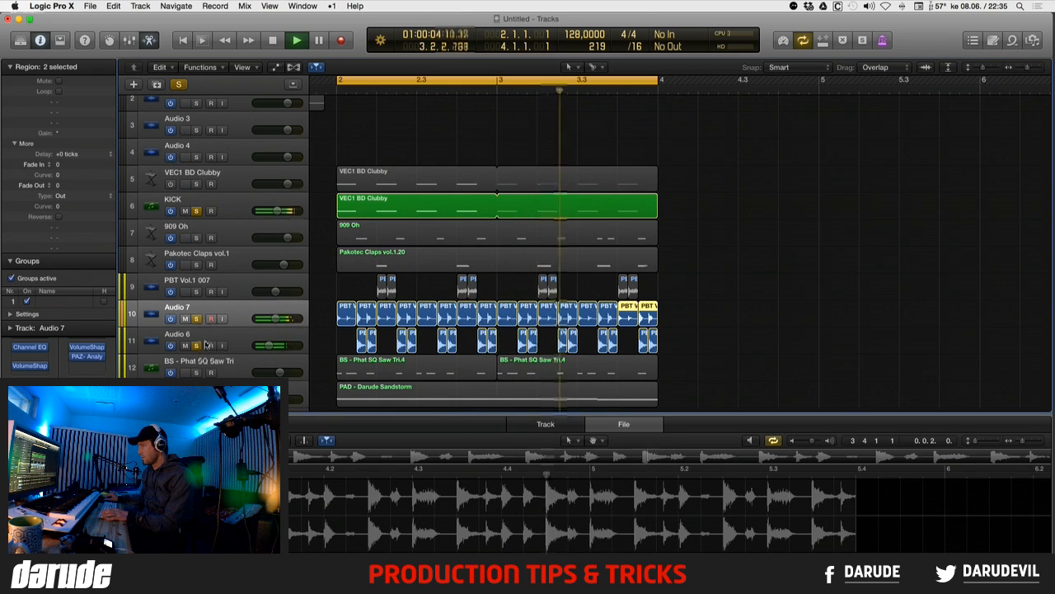
key(space)
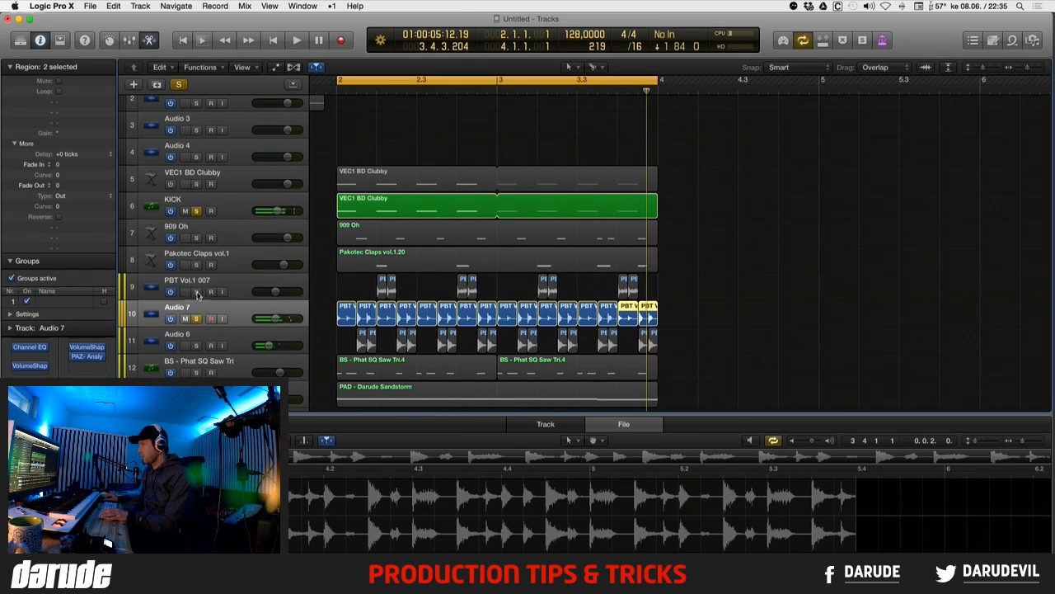
key(space)
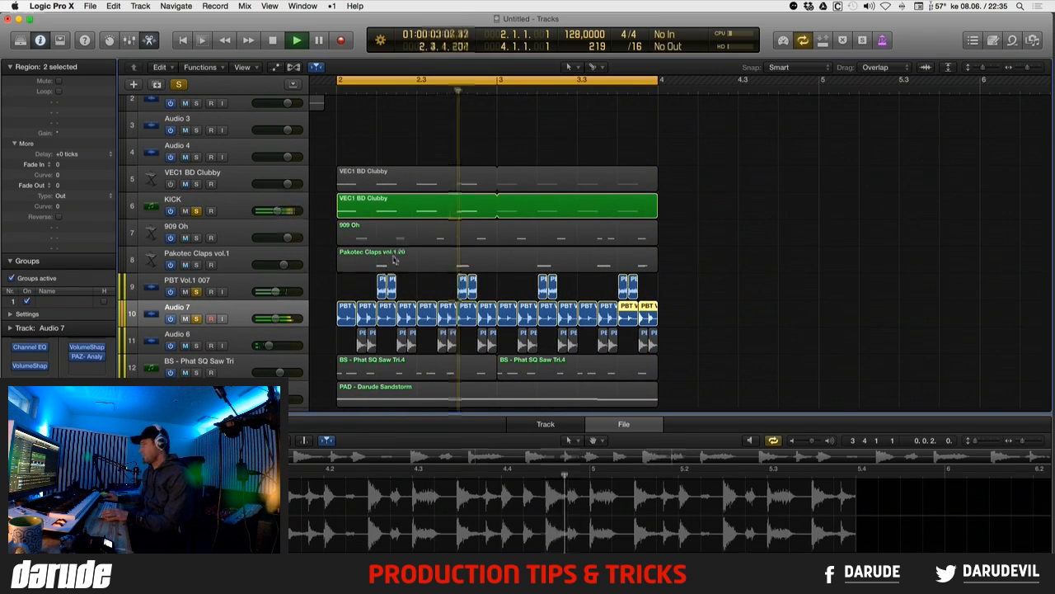
click(196, 265)
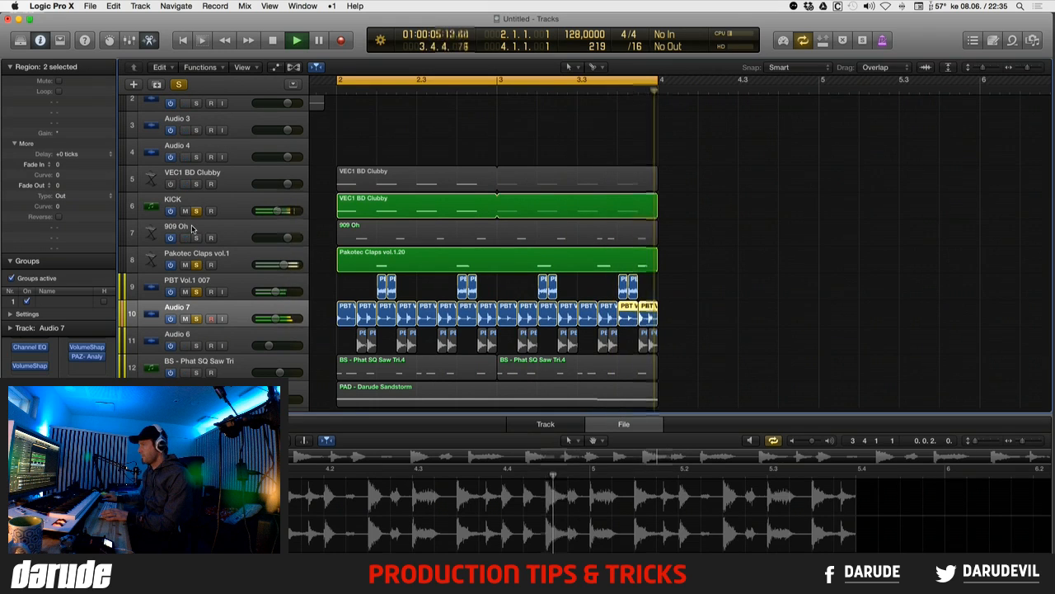
click(195, 237)
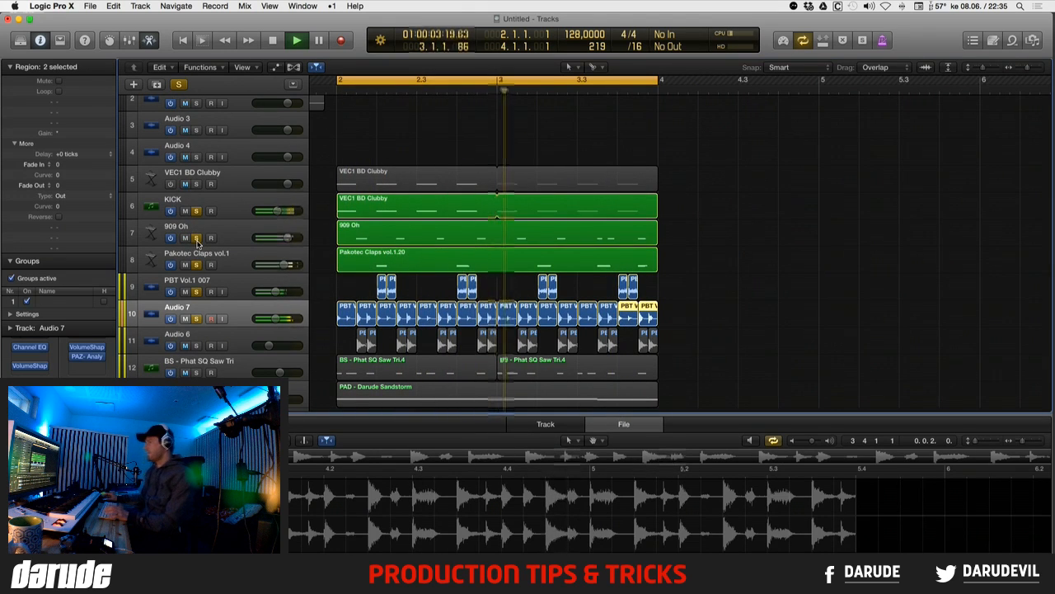
- Insert a Channel EQ on the 909 Oh track and enable its low cut at 280 Hz with a 24 dB/Oct slope
click(177, 229)
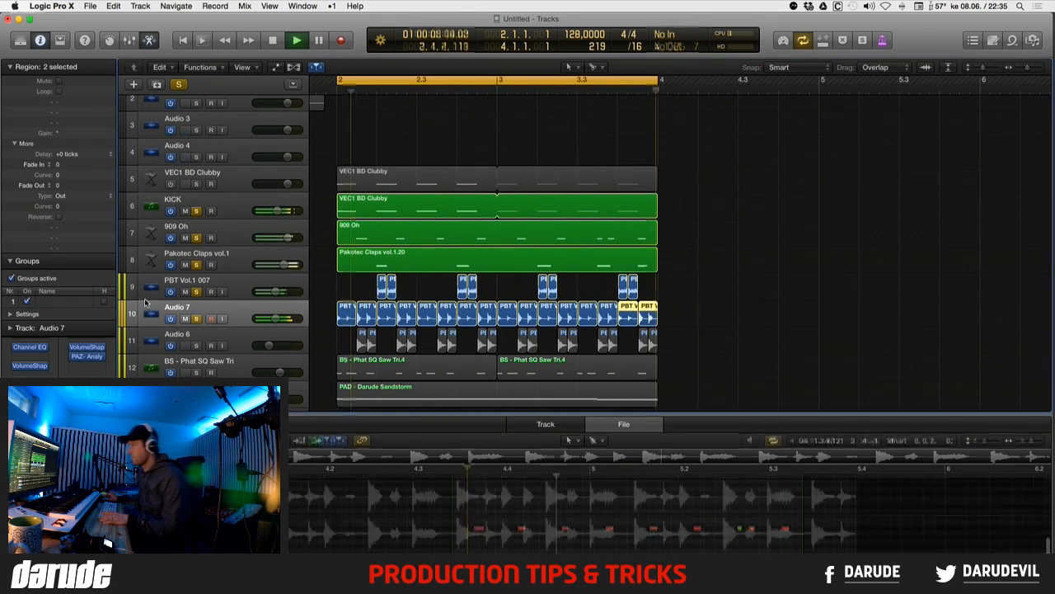
click(36, 361)
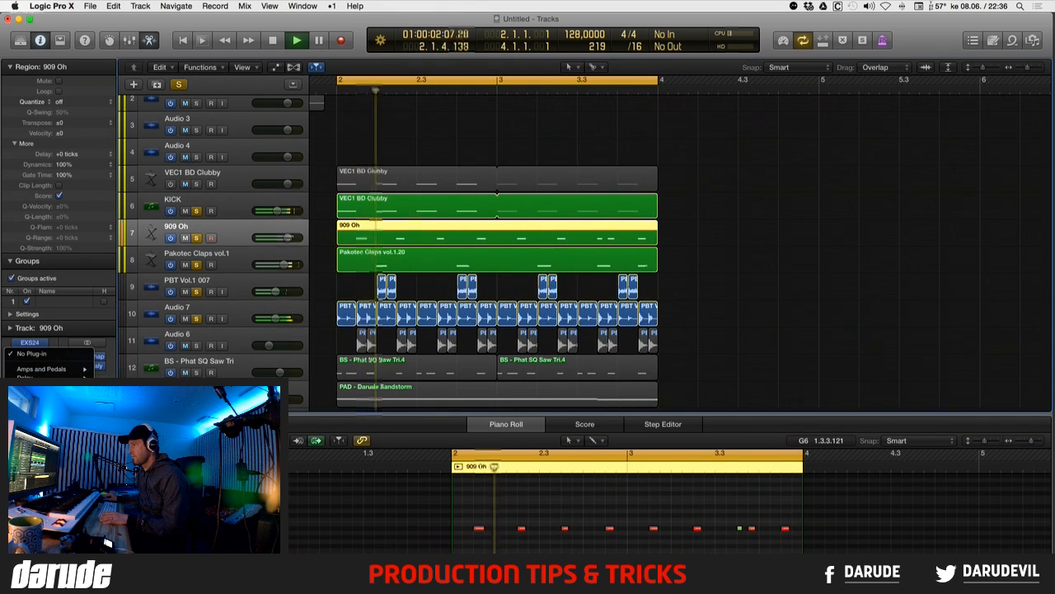
click(417, 351)
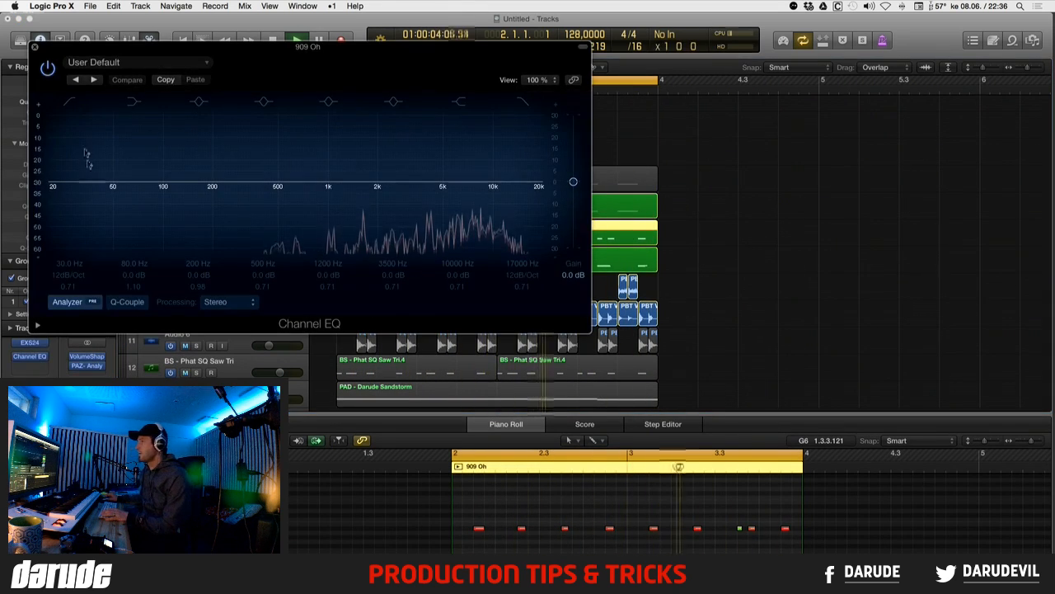
click(70, 99)
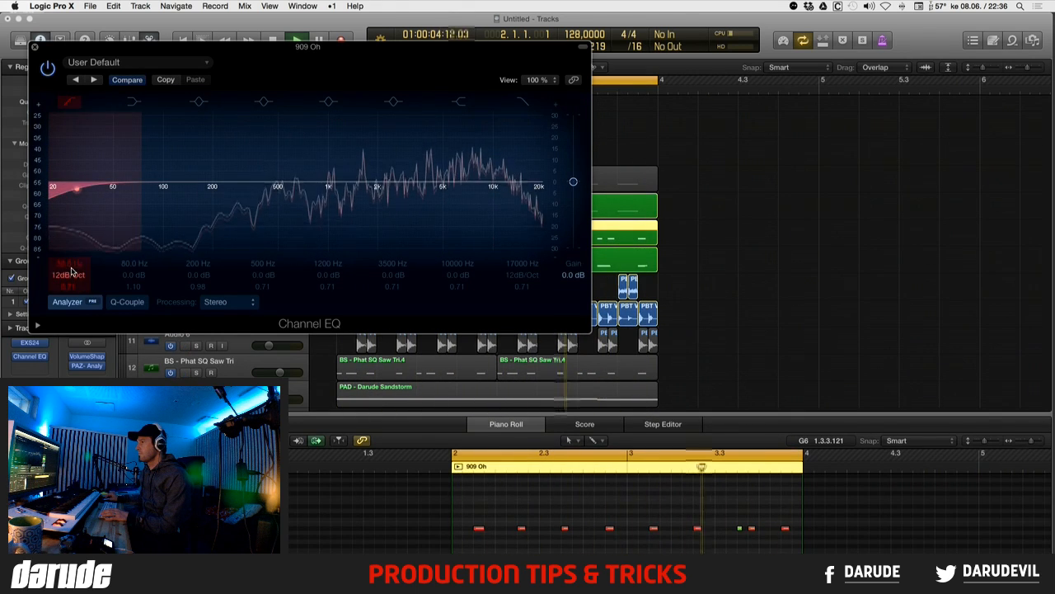
drag(72, 272, 72, 224)
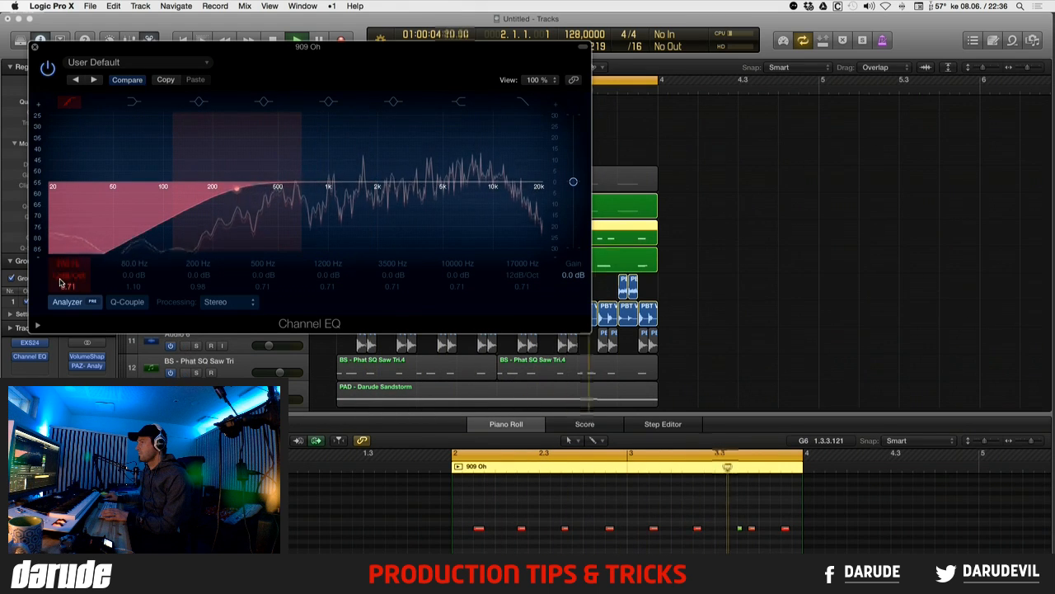
drag(60, 278, 60, 270)
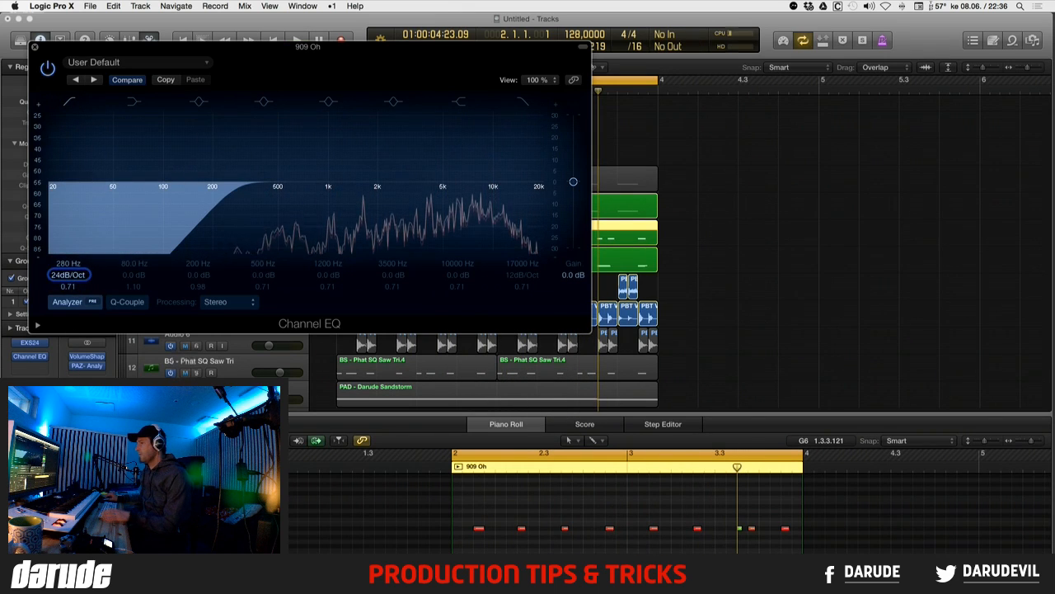
- Solo only the 909 Oh track and compare its playback with the low cut at 300 Hz switched off and on
click(38, 565)
alt+click(38, 565)
key(space)
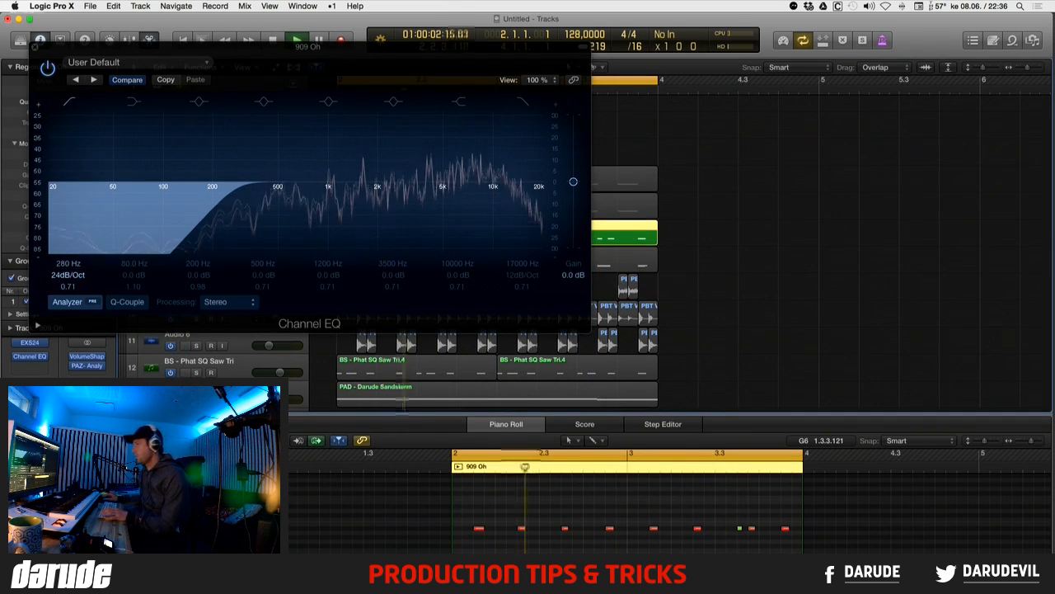
drag(77, 260, 76, 238)
drag(148, 189, 241, 188)
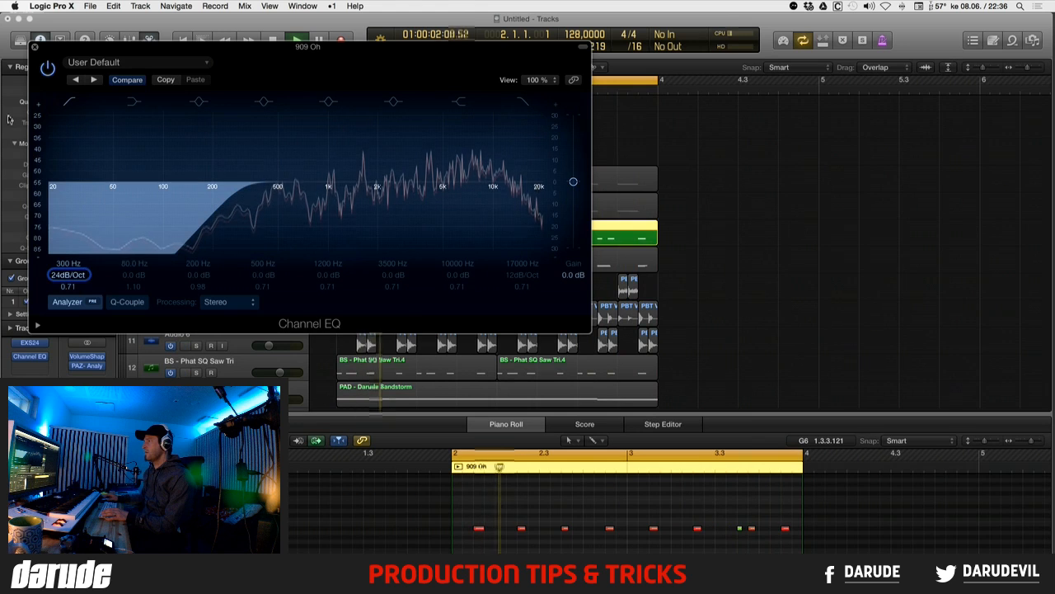
click(67, 101)
click(68, 101)
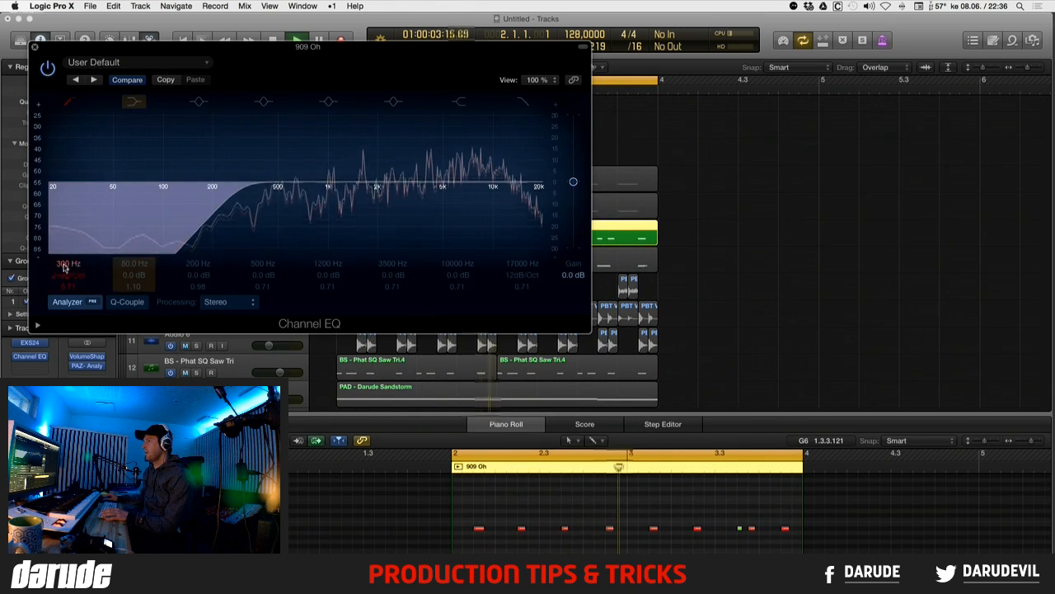
- Raise the 909 Oh low cut to 510 Hz, close the EQ and unsolo the track
drag(68, 264, 67, 257)
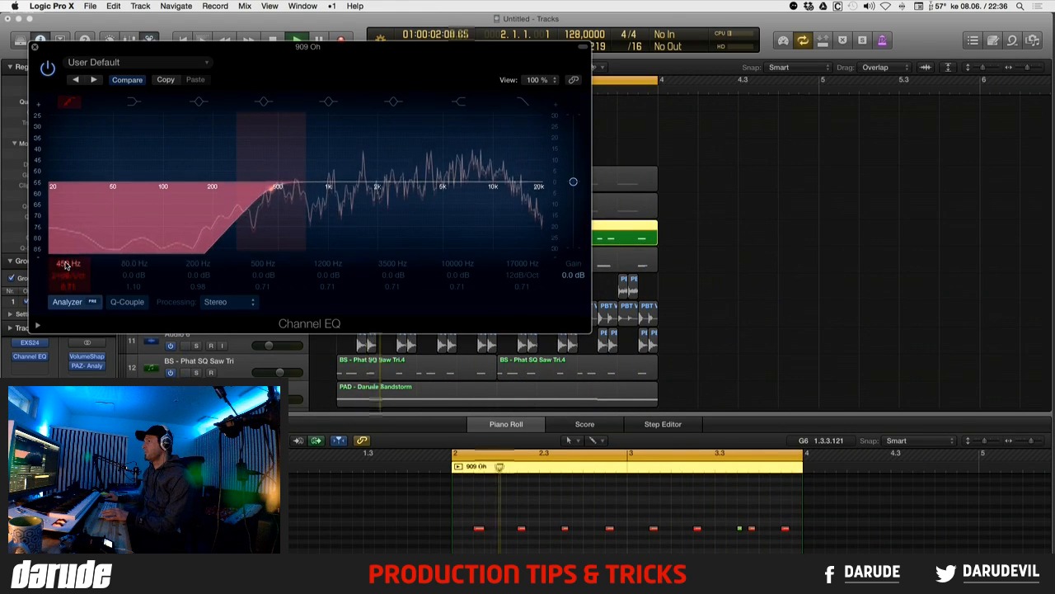
mouse_move(66, 265)
mouse_down()
mouse_move(66, 256)
mouse_move(68, 268)
mouse_up()
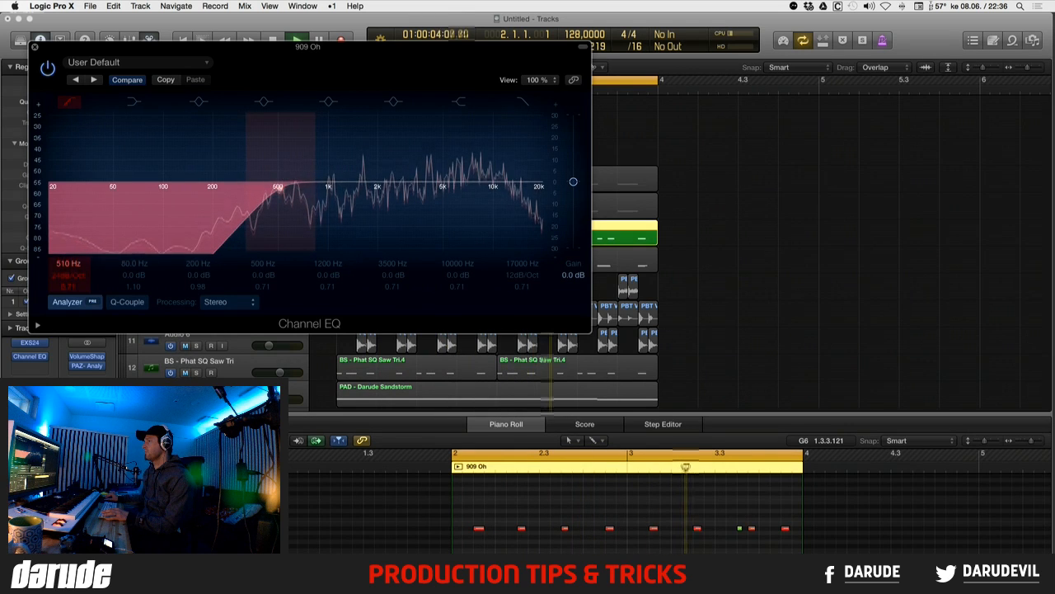
click(35, 49)
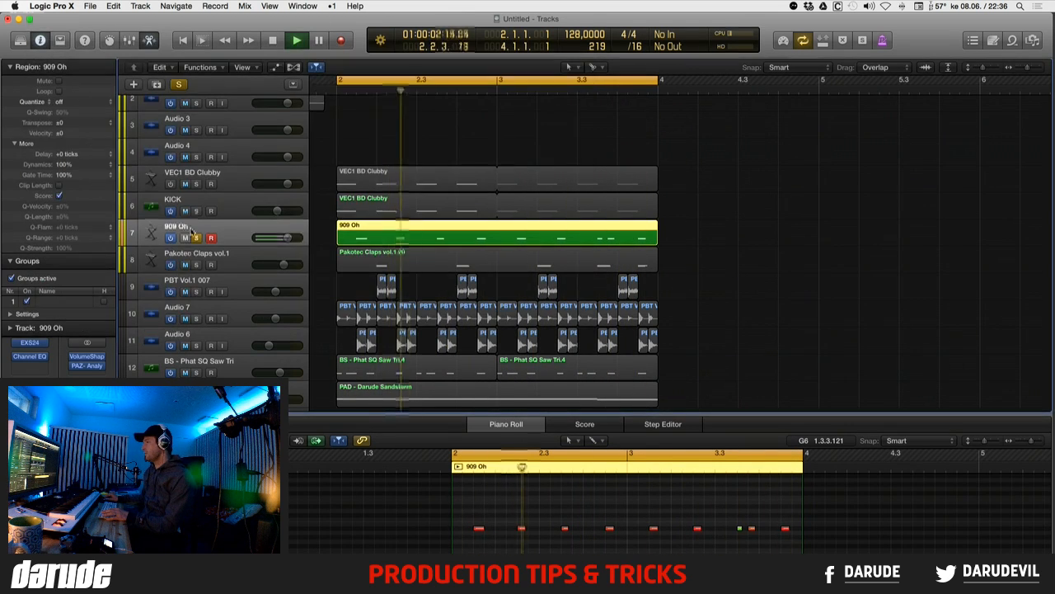
click(198, 238)
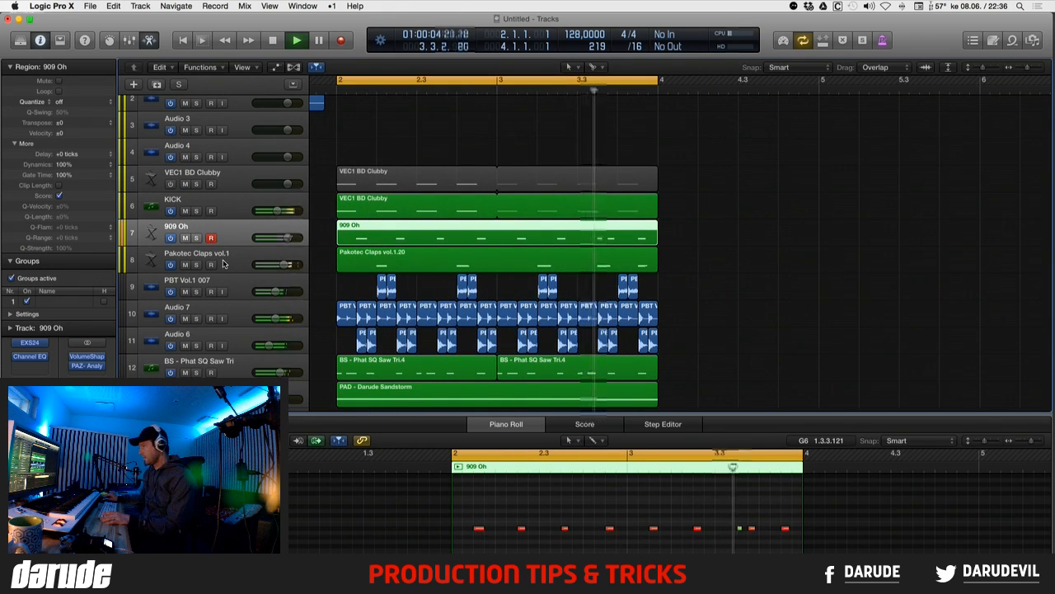
- With Audio 7 soloed, extend its VolumeShaper mid band to the highest frequencies and lower the mix, then clear the solo
click(235, 319)
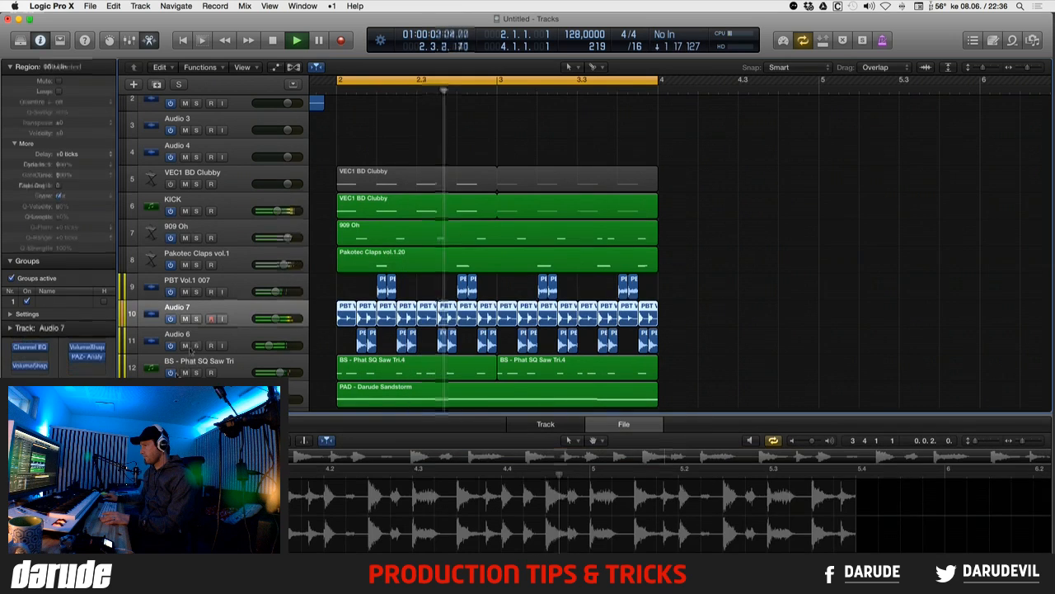
click(197, 318)
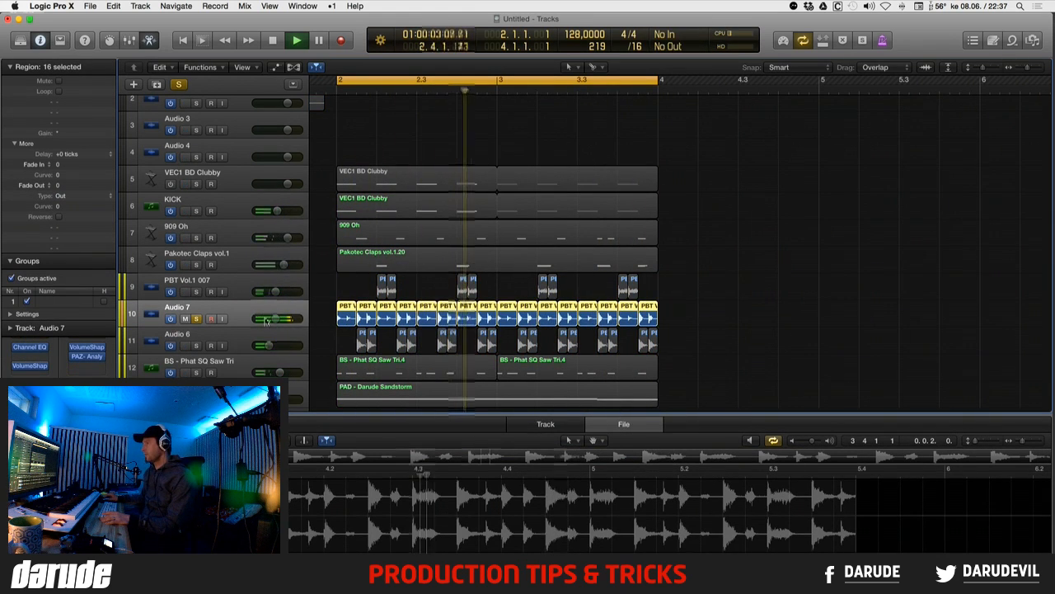
click(30, 364)
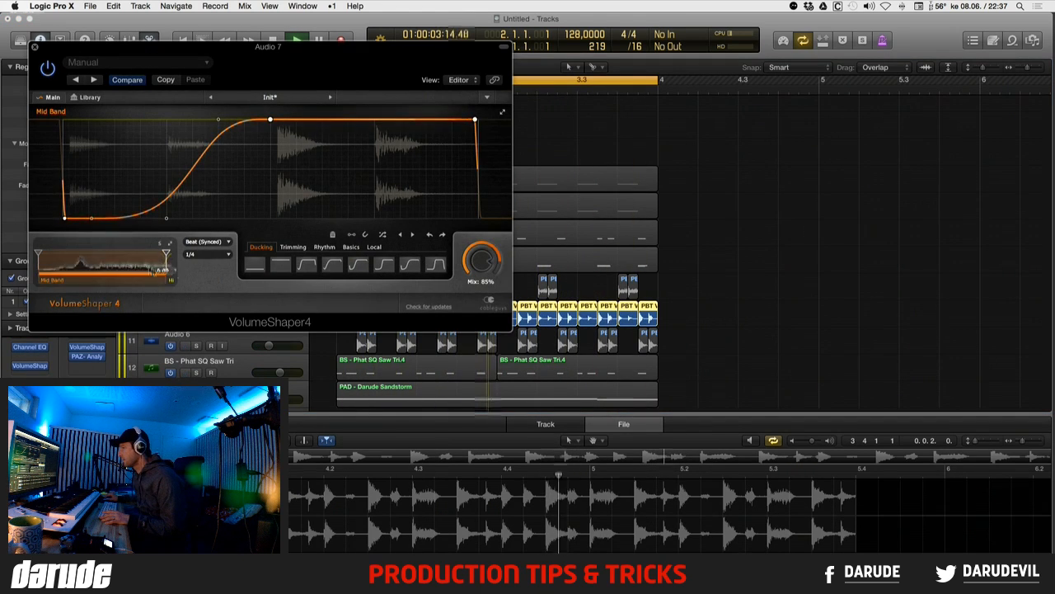
drag(164, 271, 174, 271)
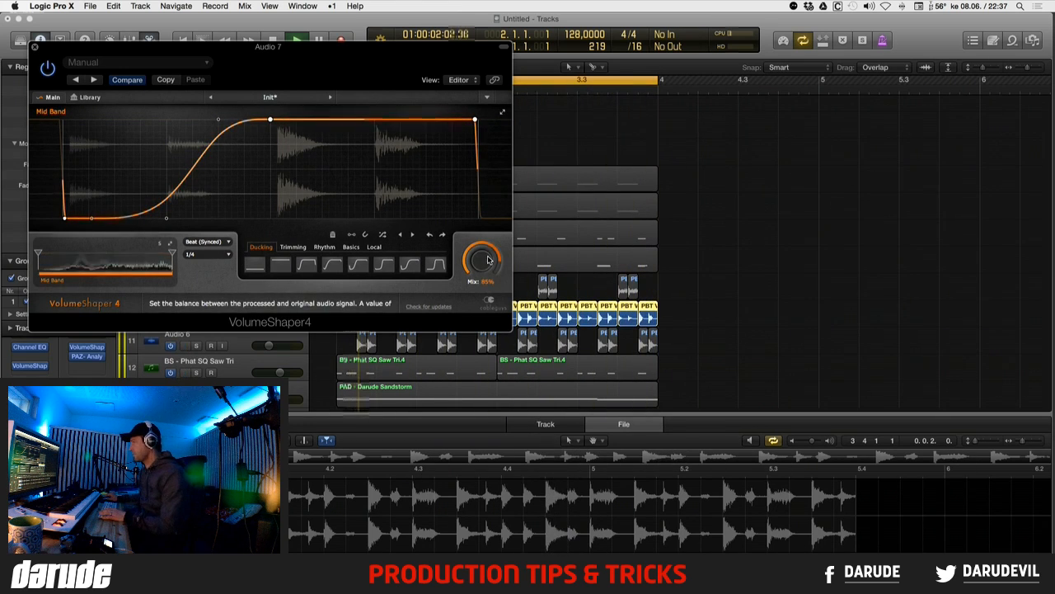
drag(482, 260, 482, 264)
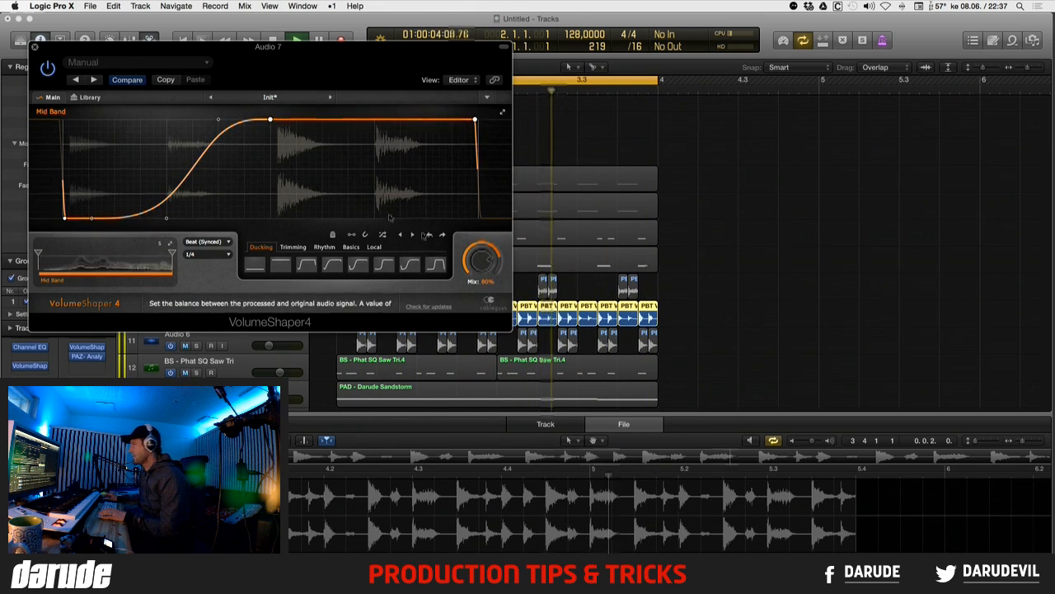
click(34, 47)
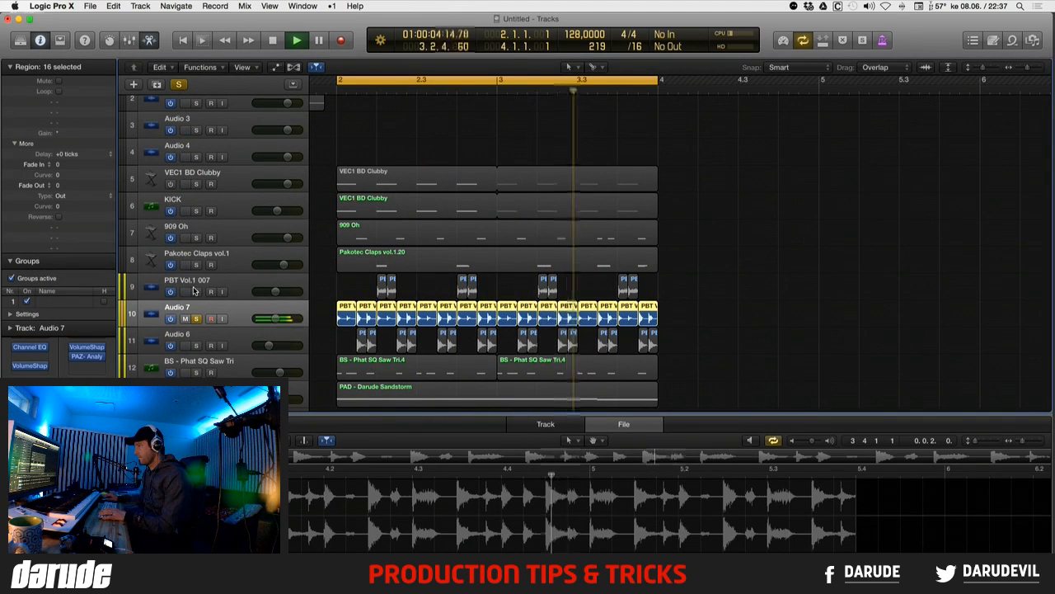
click(179, 84)
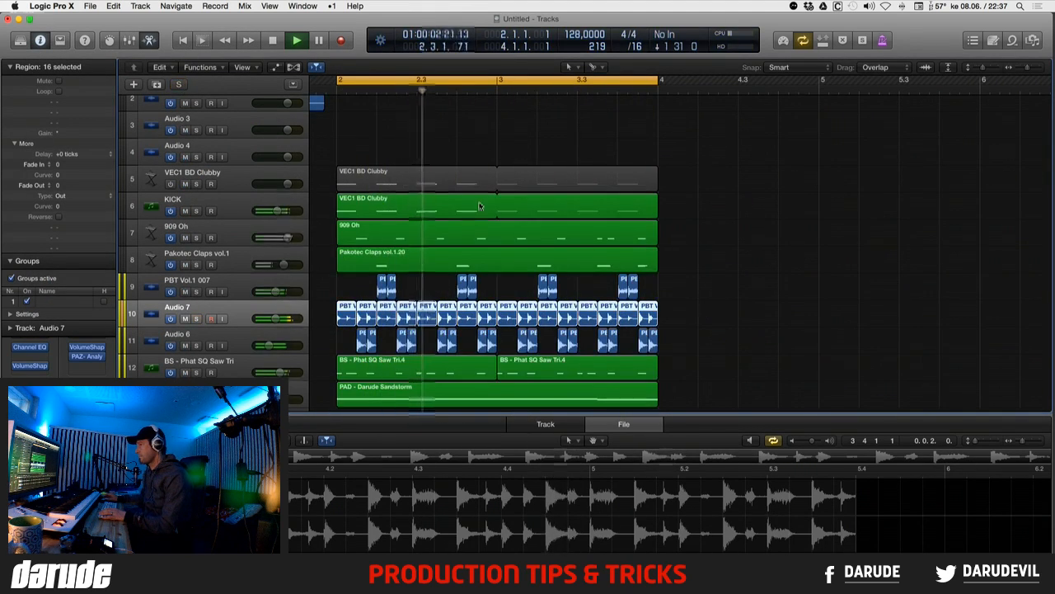
- Switch to the Twitch chat in Safari to check viewer questions, then return to Logic Pro X and stop playback
key(super+Left)
key(super+Left)
key(super+Up)
key(super+Up)
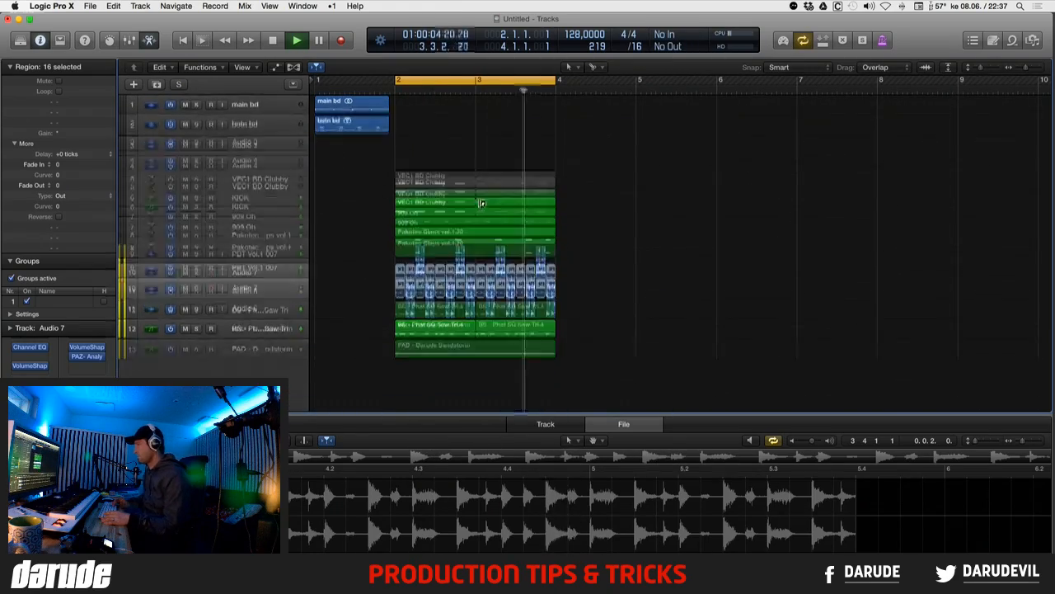
key(super+Tab)
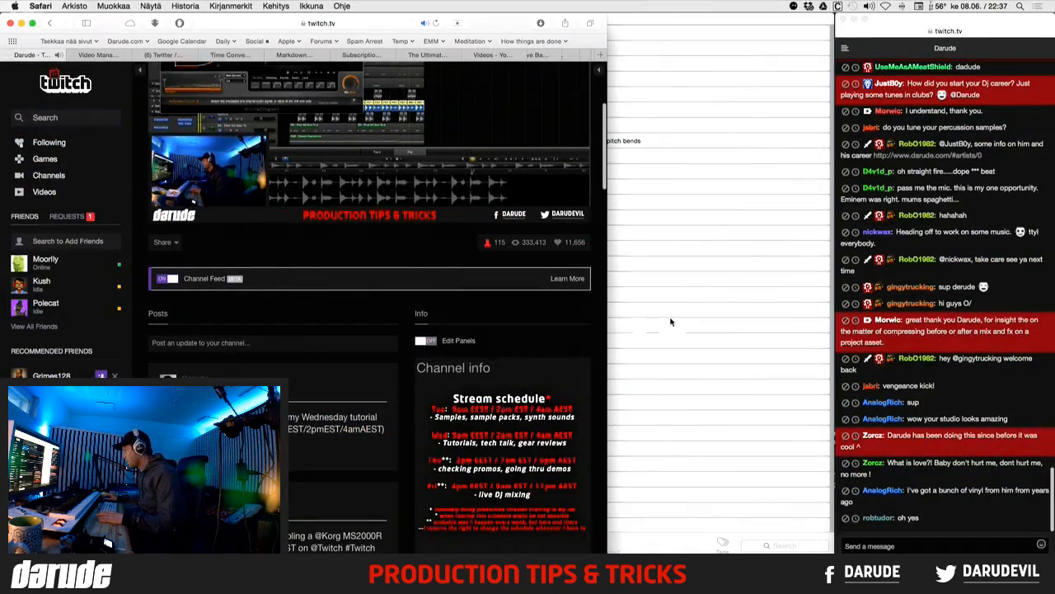
scroll(961, 488, down, 3)
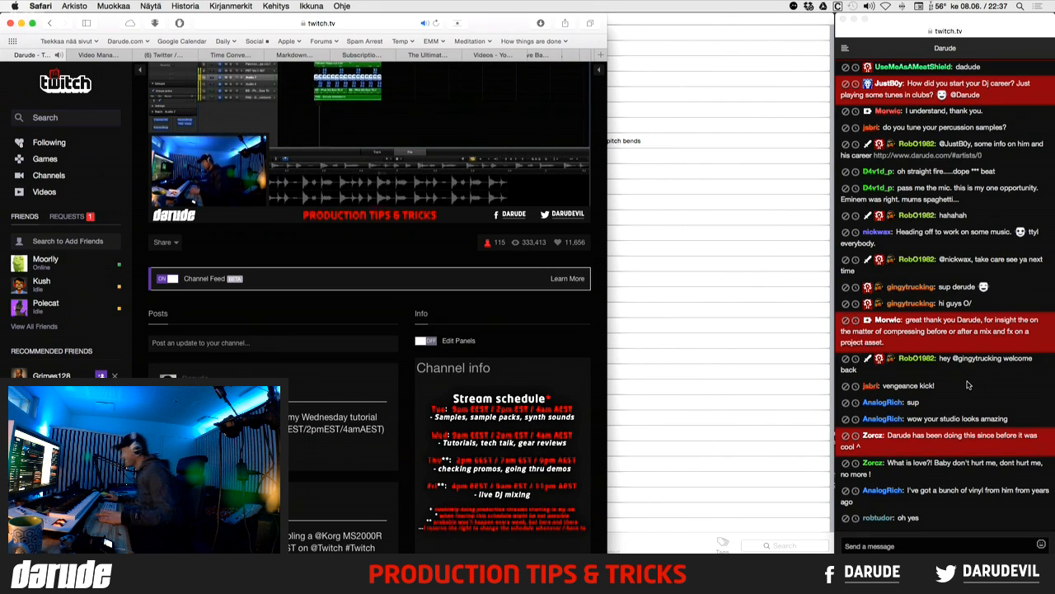
key(super+Tab)
key(space)
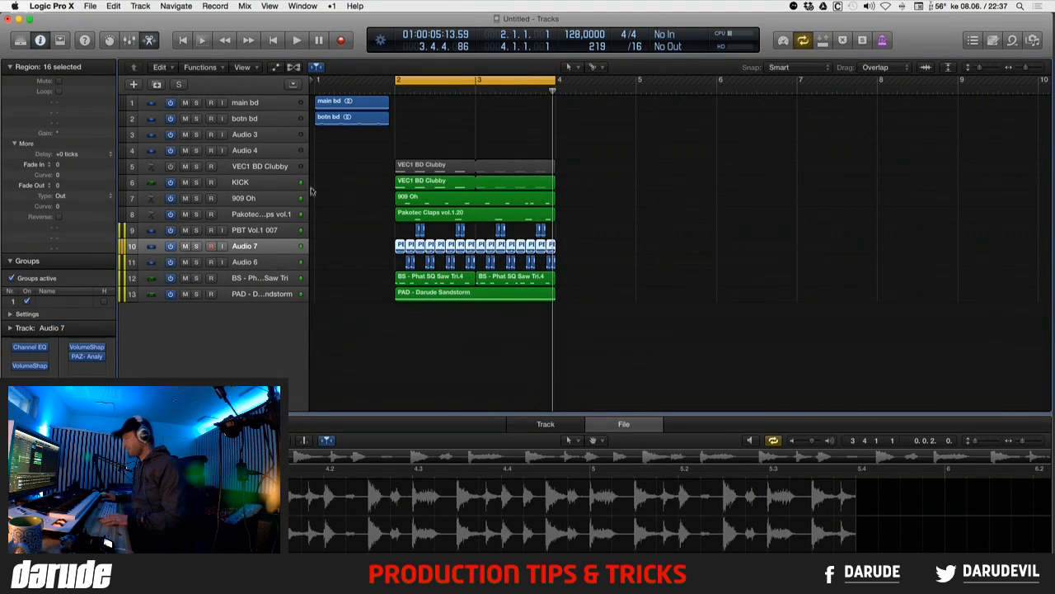
- Move the two-bar cycle range to bars 6 to 8 and select the main bd track
click(263, 185)
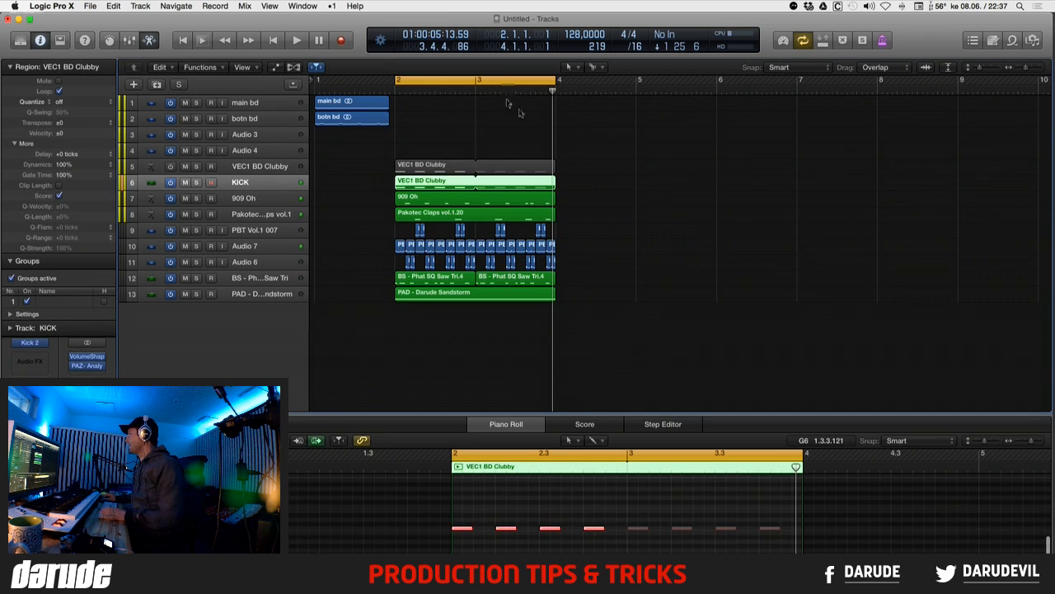
drag(504, 83, 826, 88)
scroll(630, 172, right, 8)
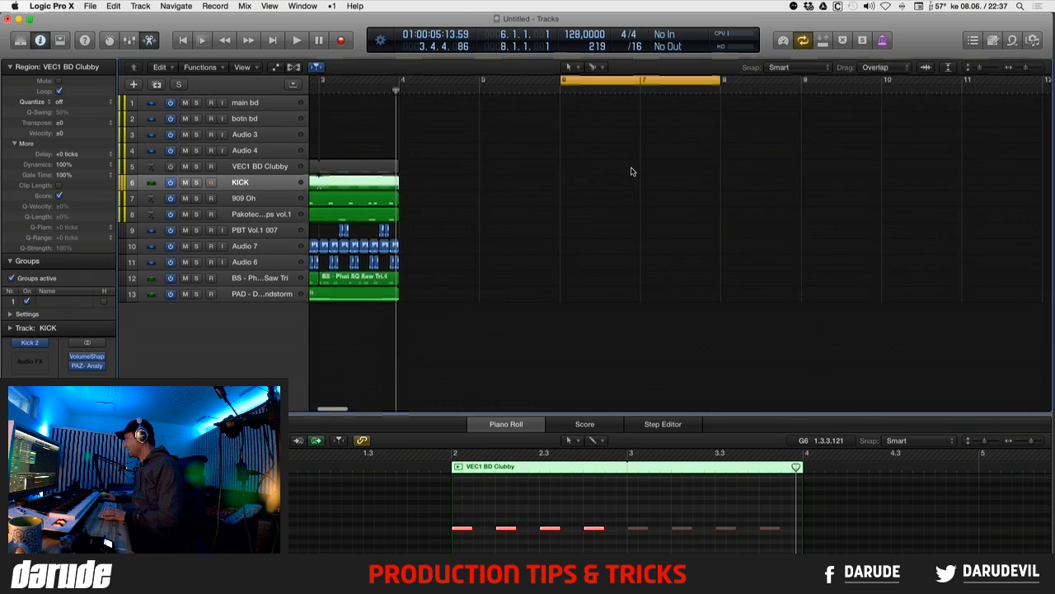
scroll(626, 171, left, 2)
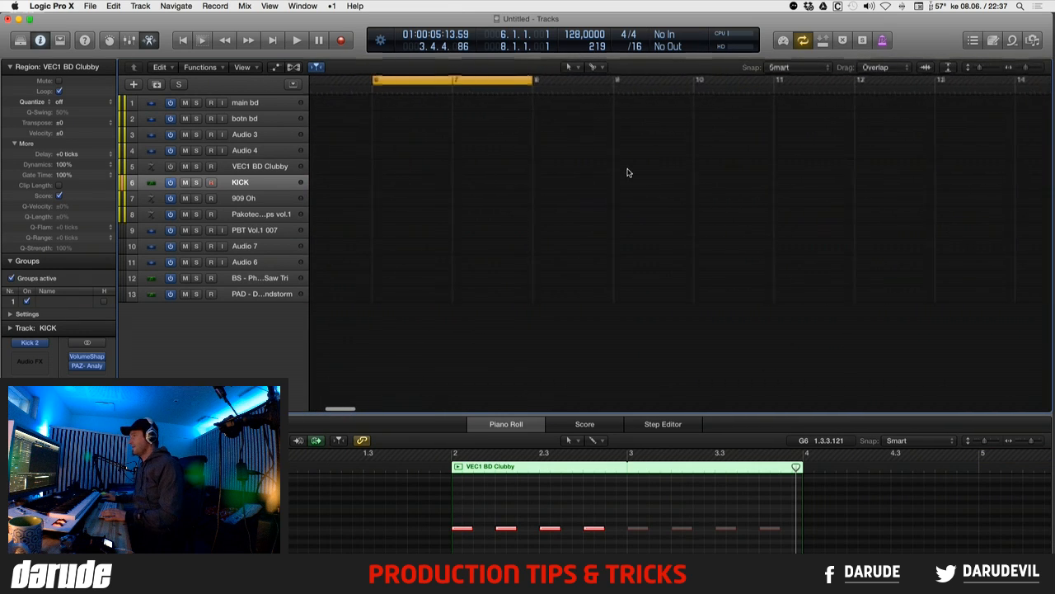
click(260, 104)
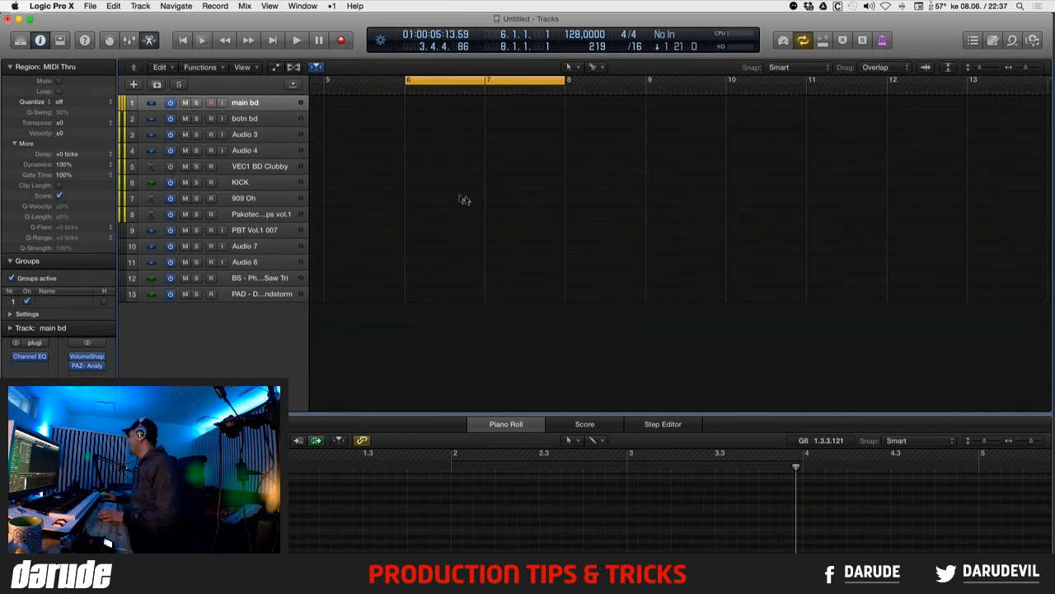
- Import 02 Next To You (RMX).wav from the Finder folder iTunes Music/Darude/2003/Next To You WAV onto main bd at bar 6
key(F11)
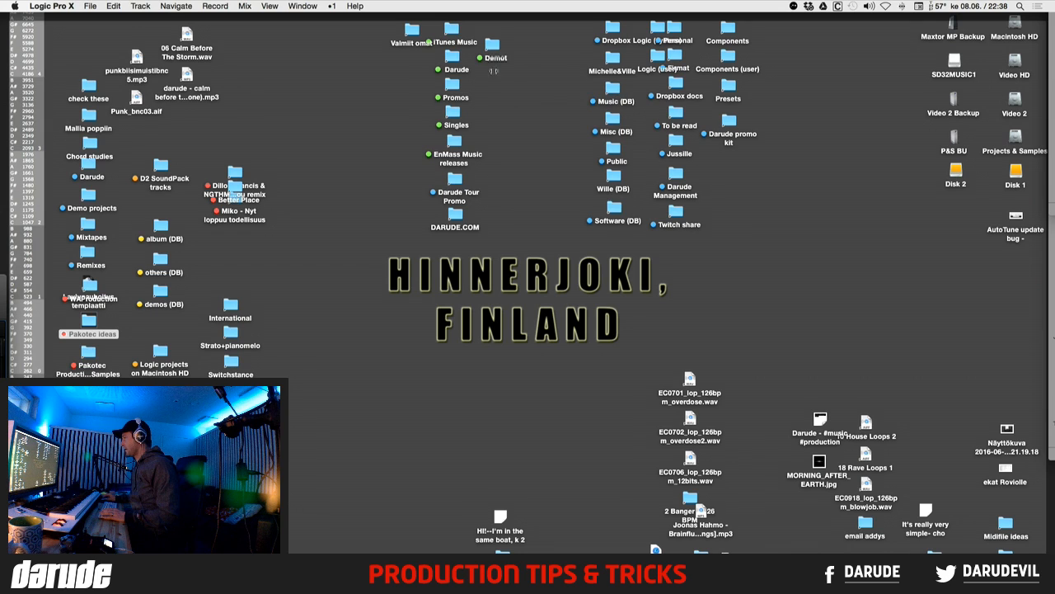
double_click(451, 35)
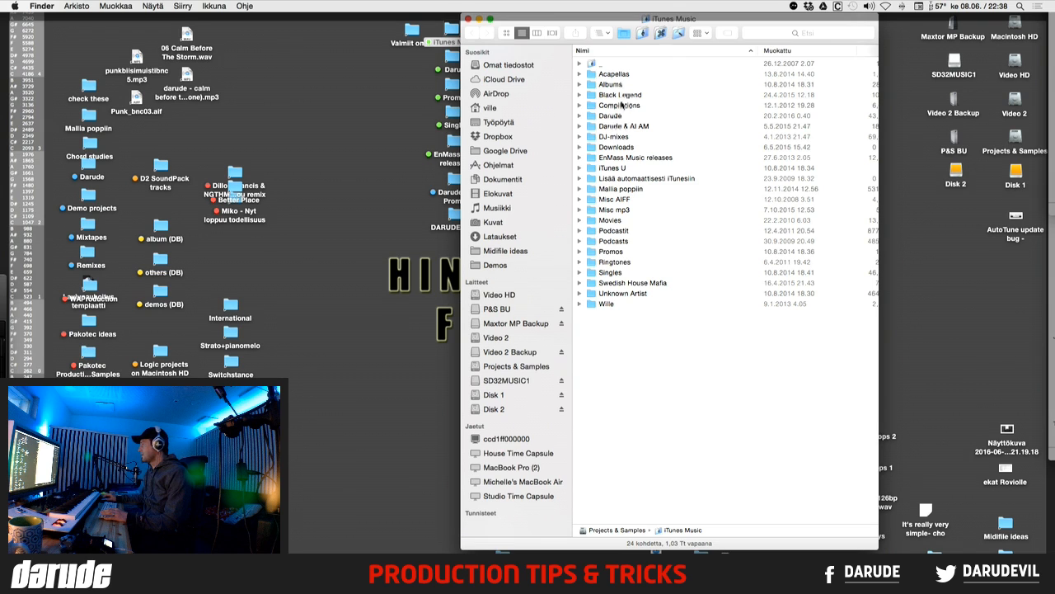
click(631, 64)
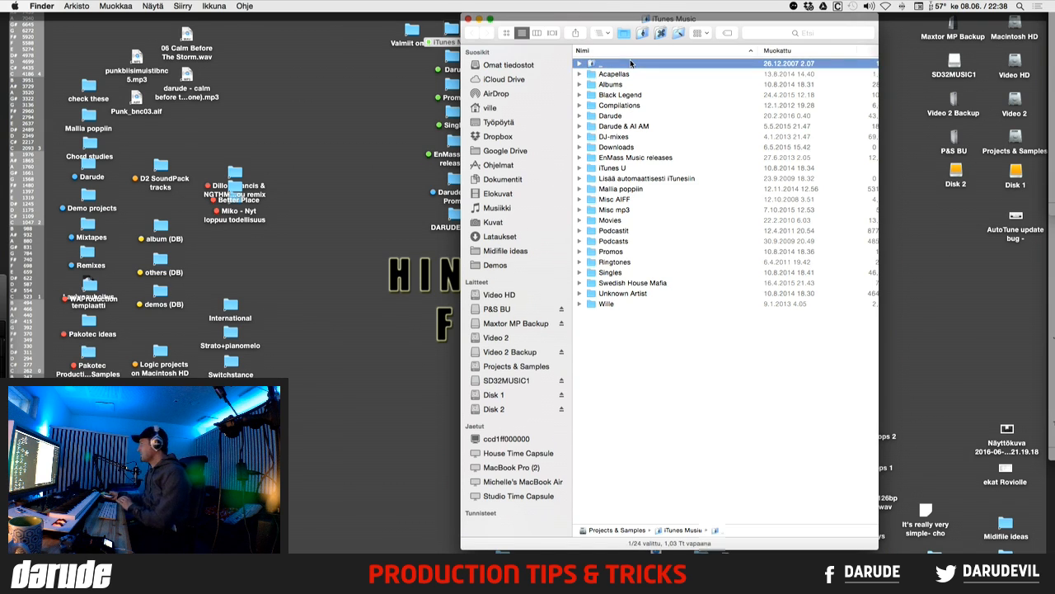
double_click(622, 117)
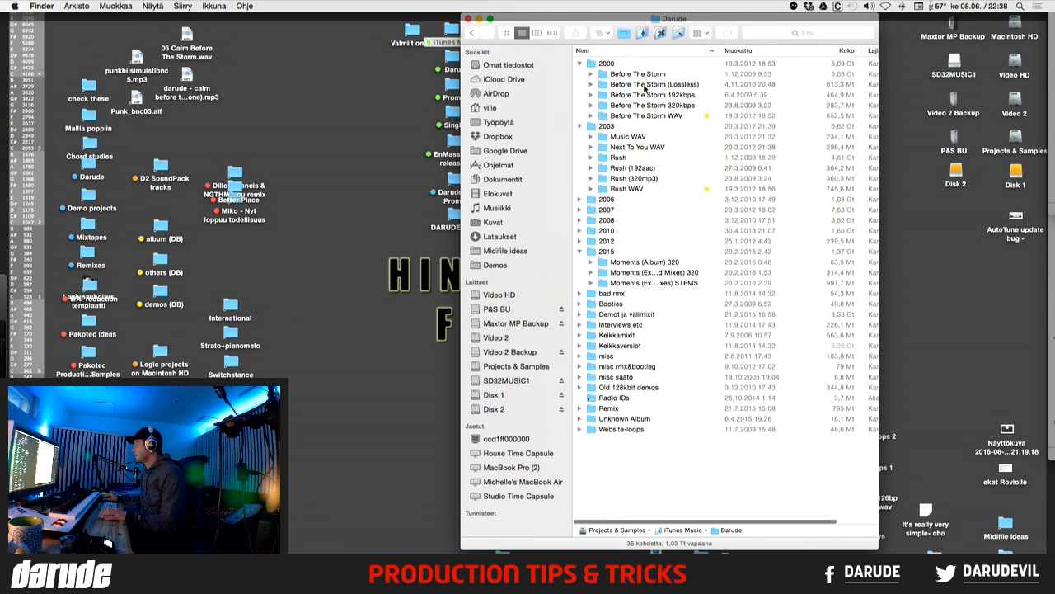
double_click(629, 147)
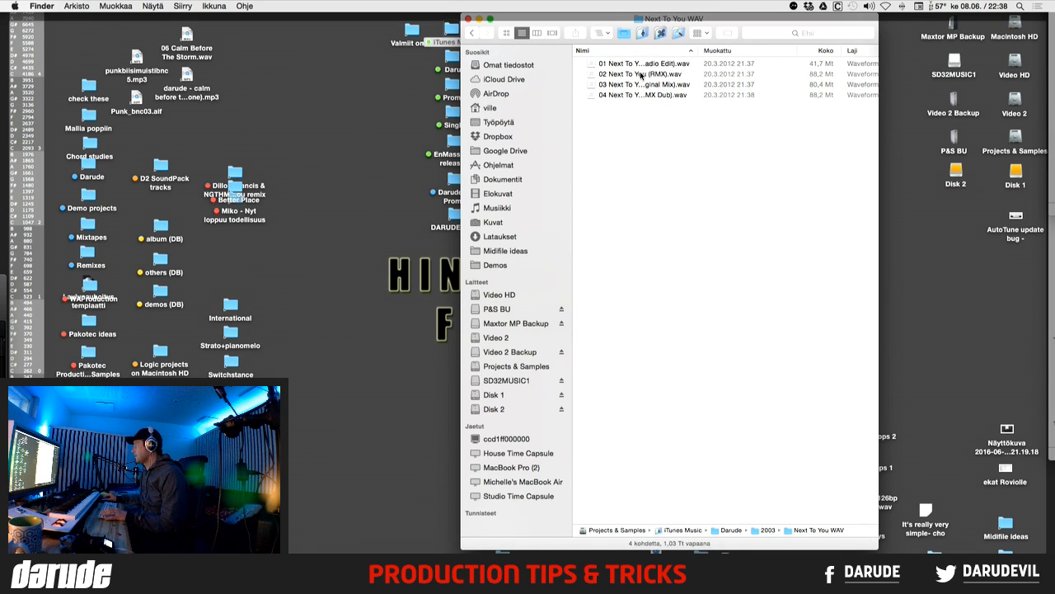
drag(641, 75, 416, 107)
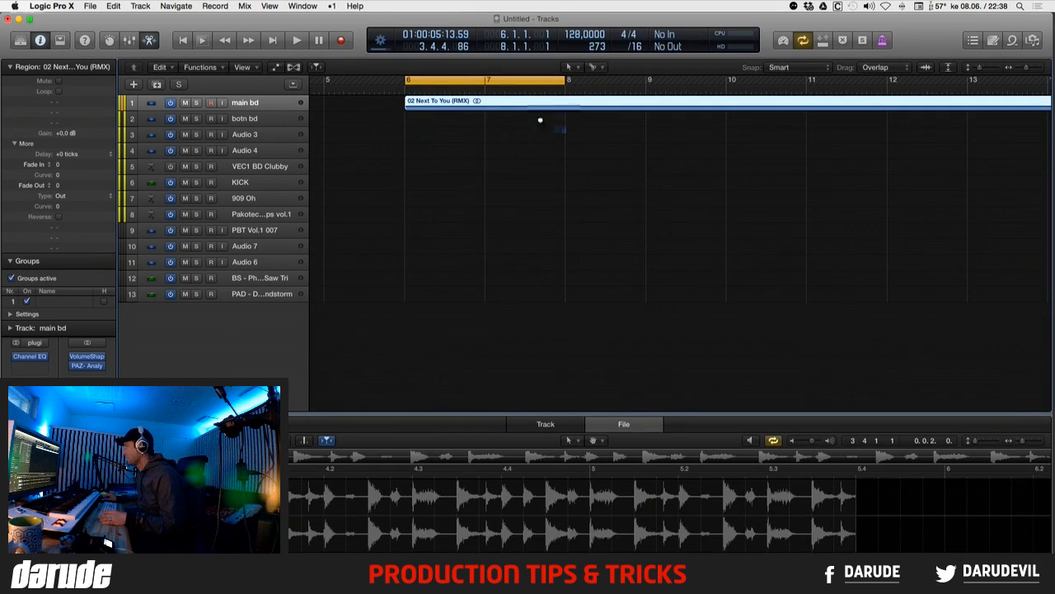
key(z)
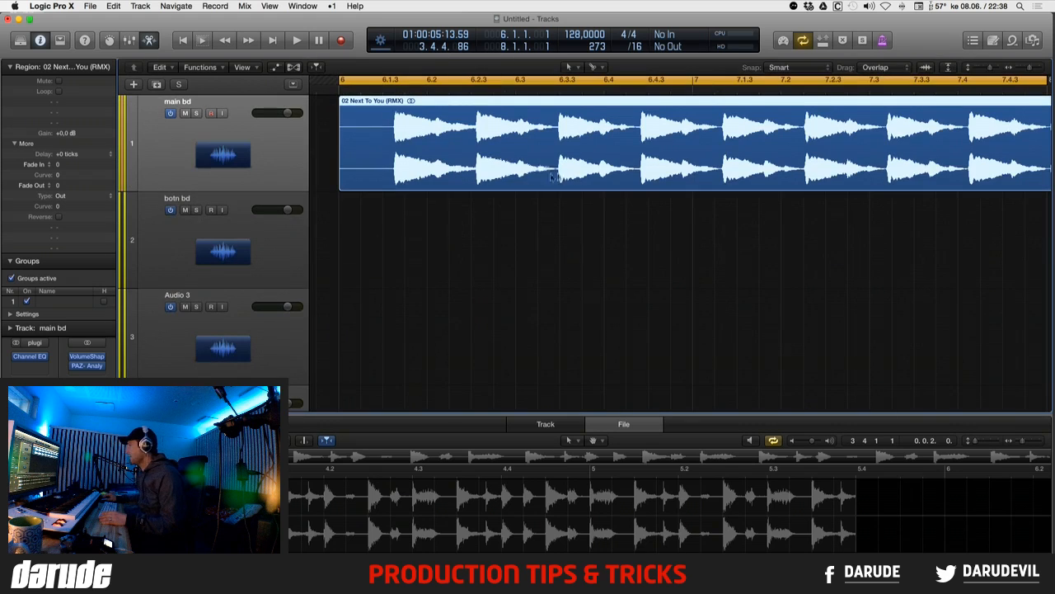
- Cut away the silence before the first kick of 02 Next To You (RMX) and move the region to bar 6
click(395, 158)
click(375, 153)
key(Delete)
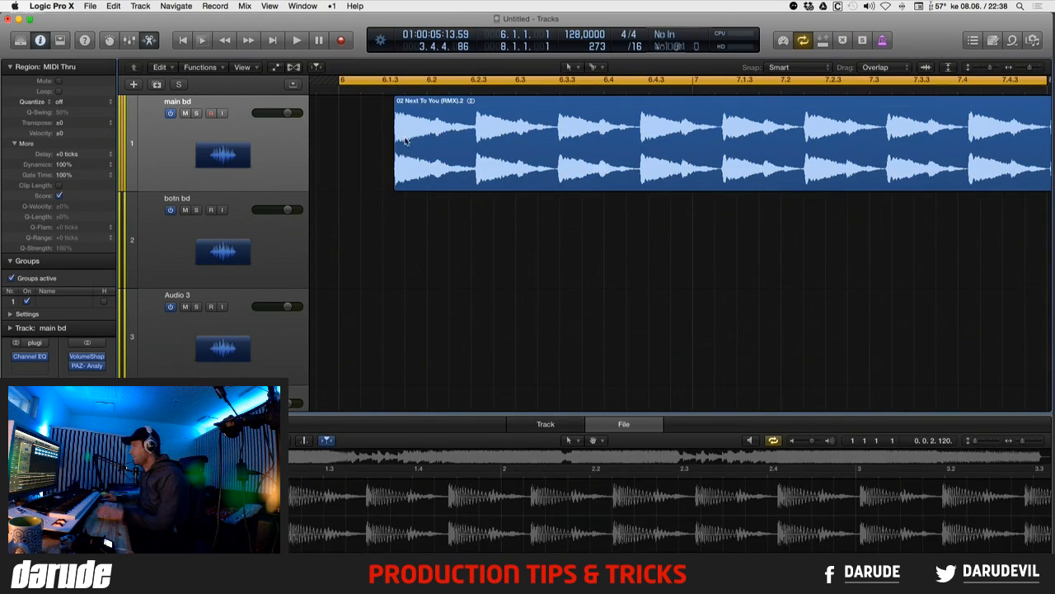
drag(405, 145, 351, 143)
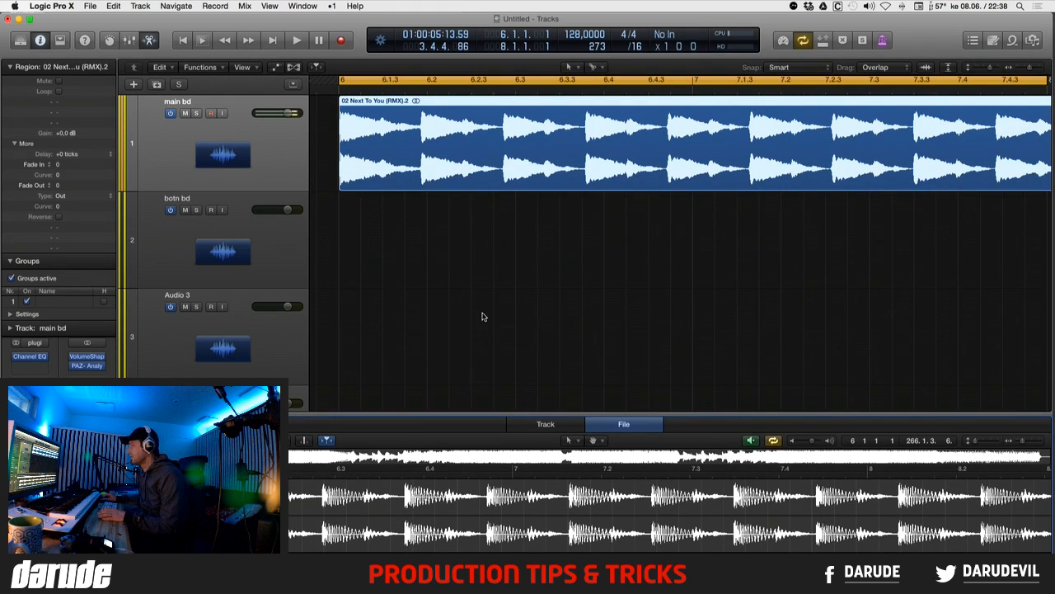
- Examine the imported track's waveform in the audio file editor from the opening kick to the breakdown, auditioning around bars 36 and 70
key(super+Right)
key(super+Right)
key(super+Right)
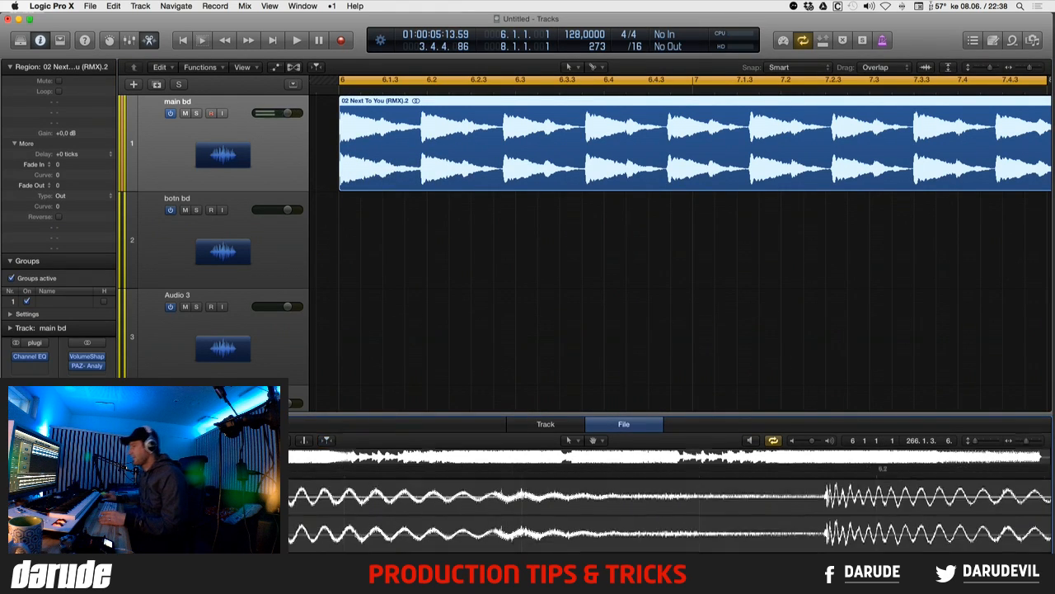
key(super+Left)
key(super+Left)
key(super+Left)
key(super+Left)
key(super+Left)
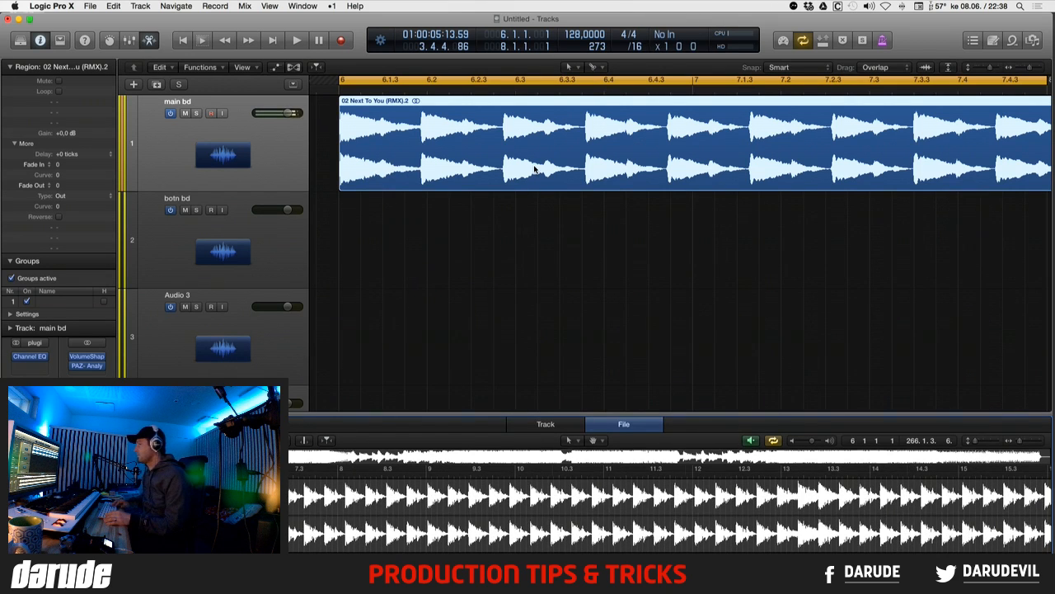
key(super+Left)
scroll(504, 470, right, 10)
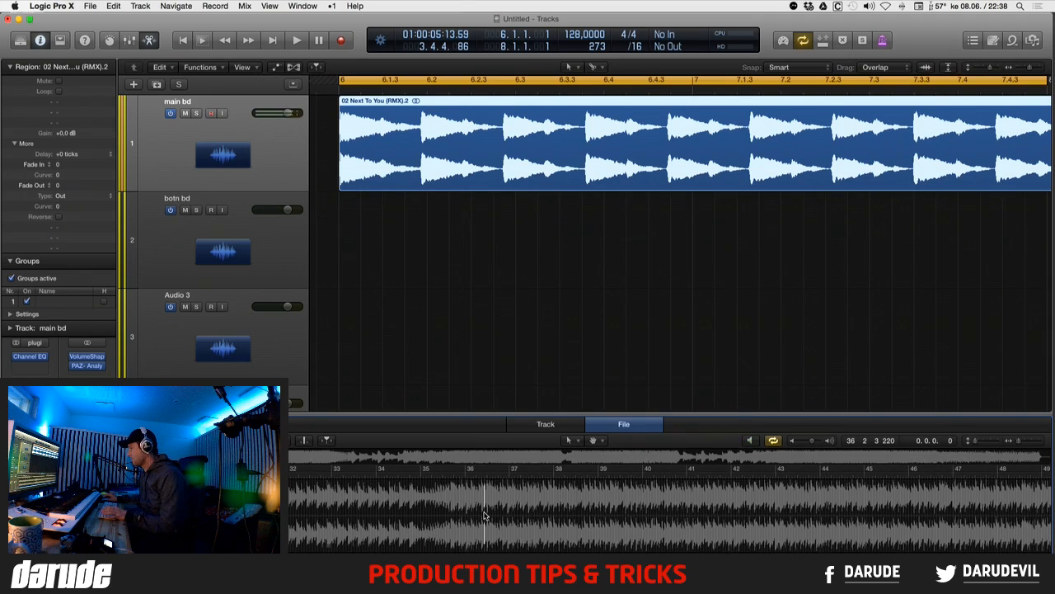
scroll(484, 515, right, 12)
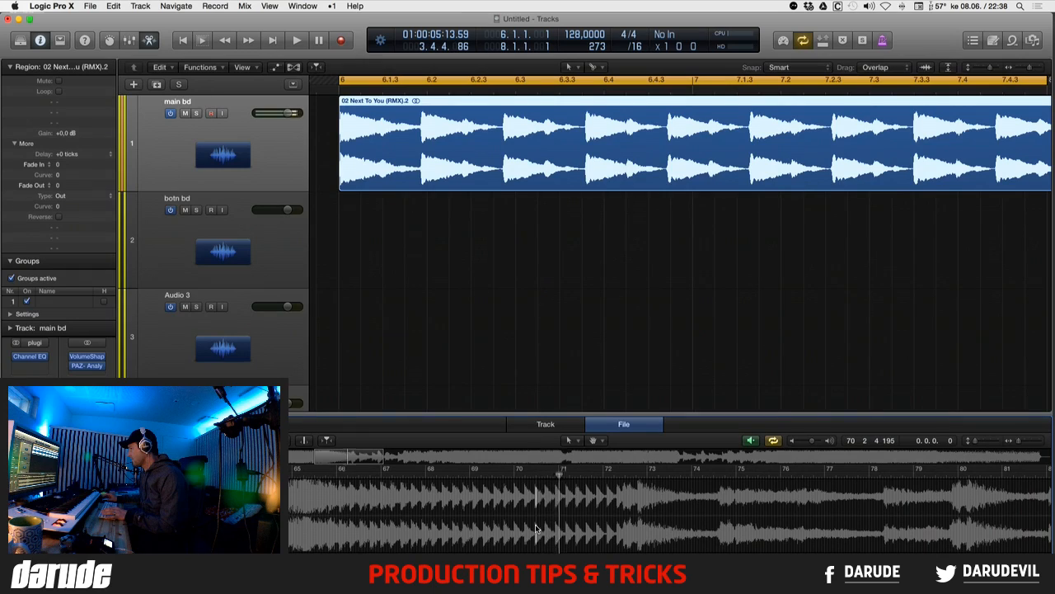
scroll(536, 528, right, 15)
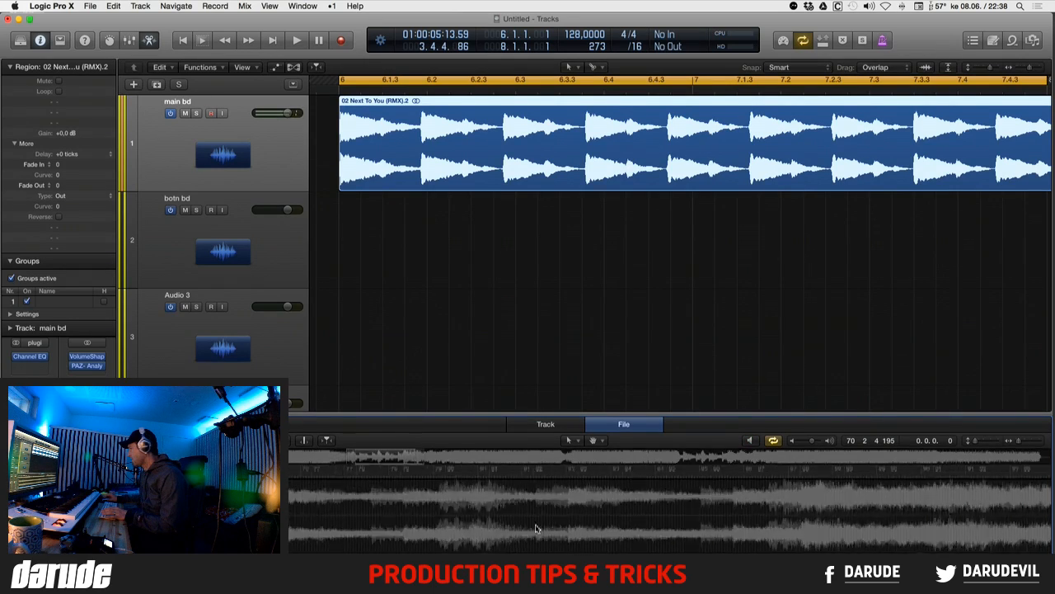
- Examine the end of the audio file, auditioning the outro kicks around bars 268 and 257
scroll(536, 528, right, 20)
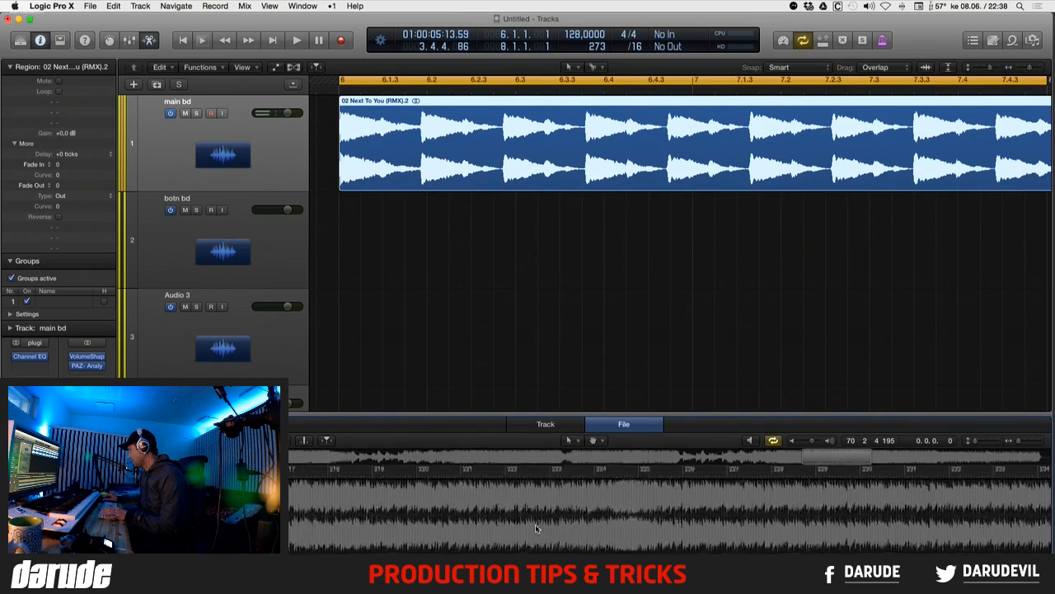
scroll(1026, 513, right, 6)
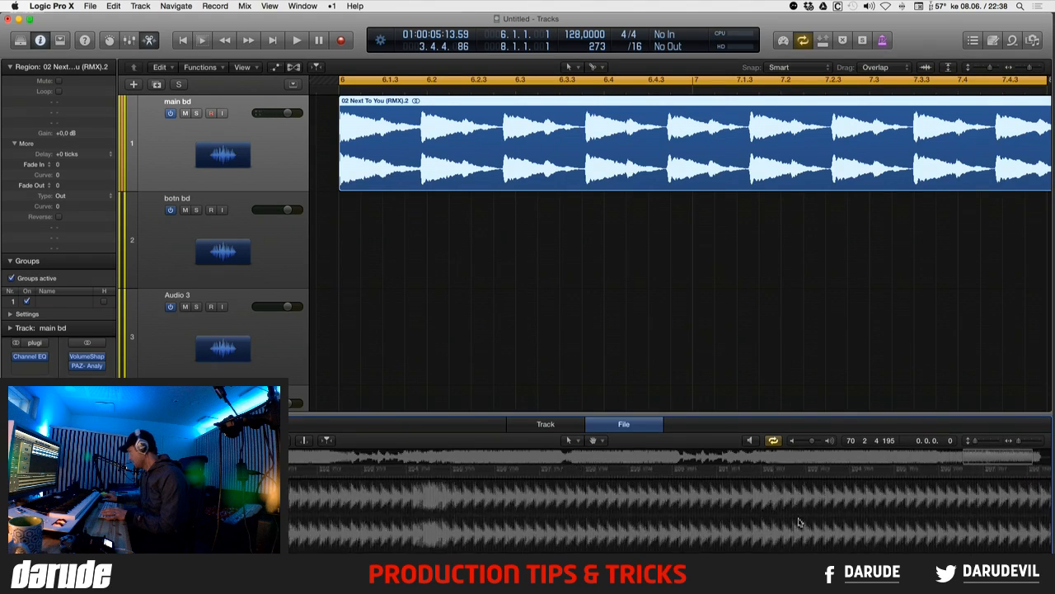
scroll(876, 518, right, 3)
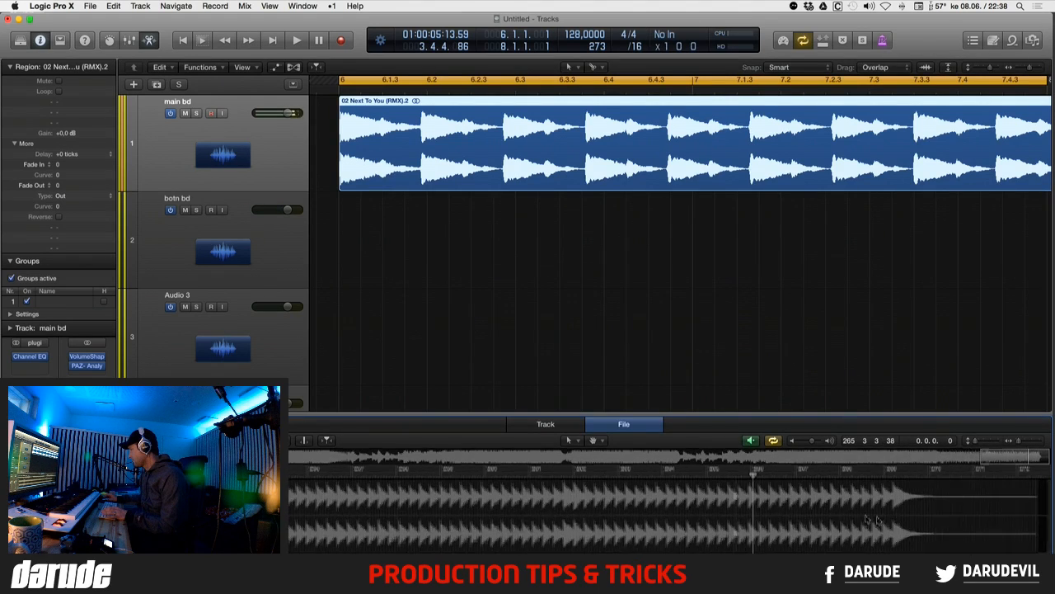
click(858, 518)
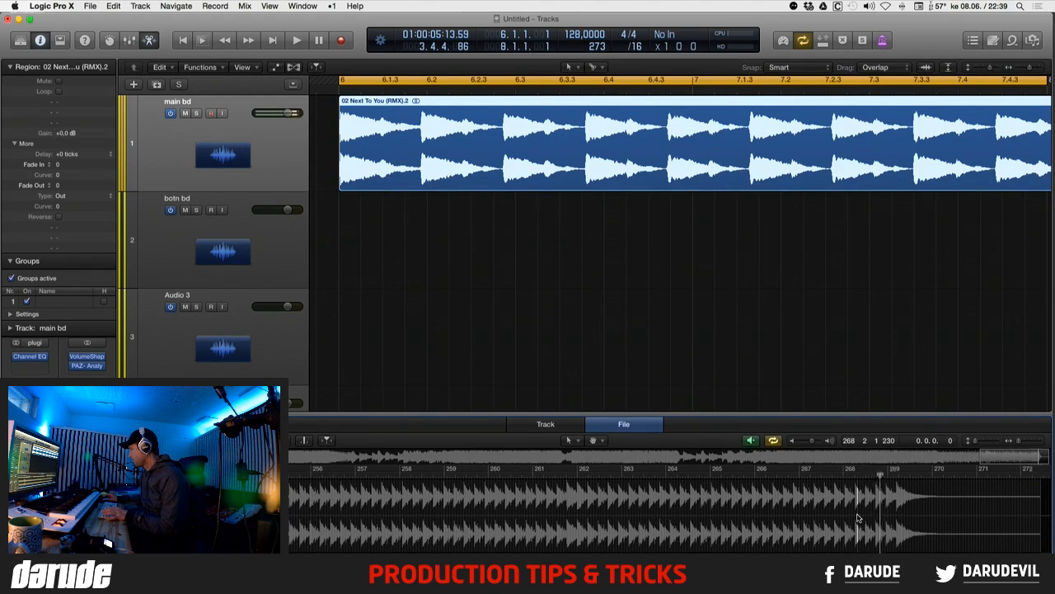
click(379, 503)
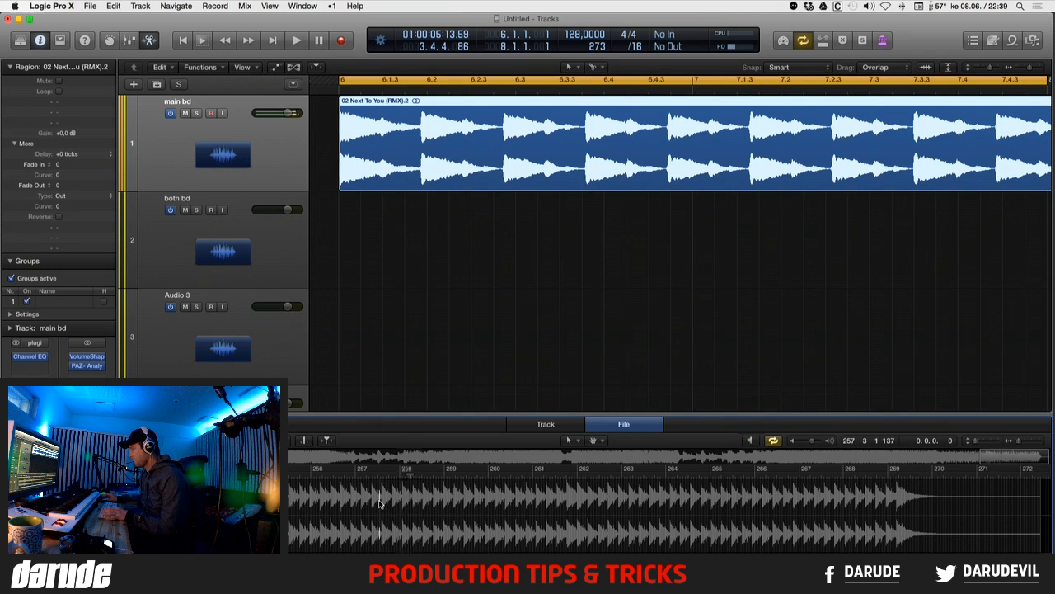
- Stop the arrangement playback, go back to the opening of the audio file and audition it from about bar 5
key(space)
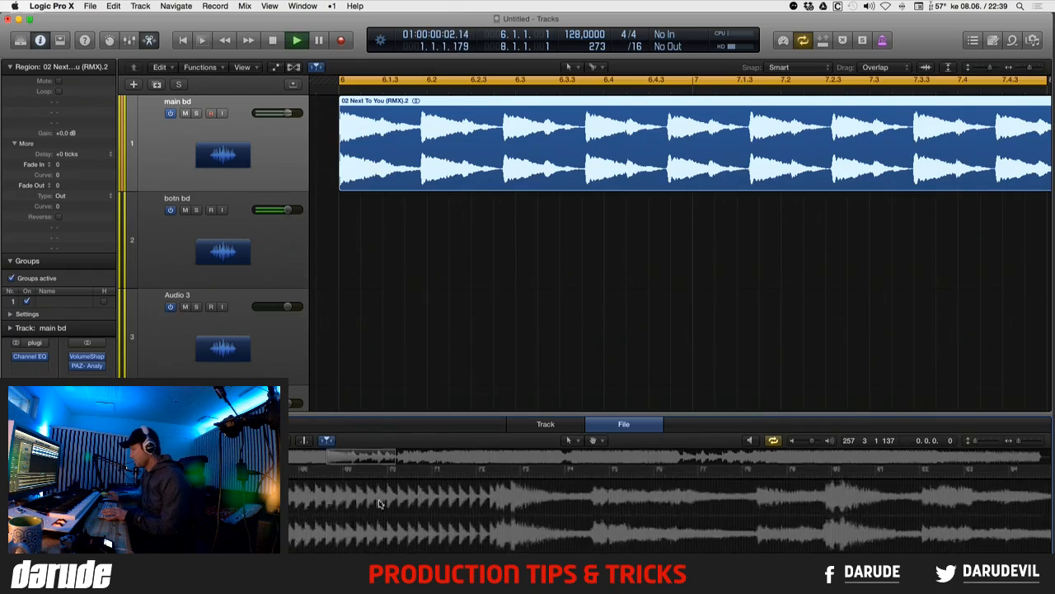
click(723, 253)
key(space)
scroll(486, 488, left, 20)
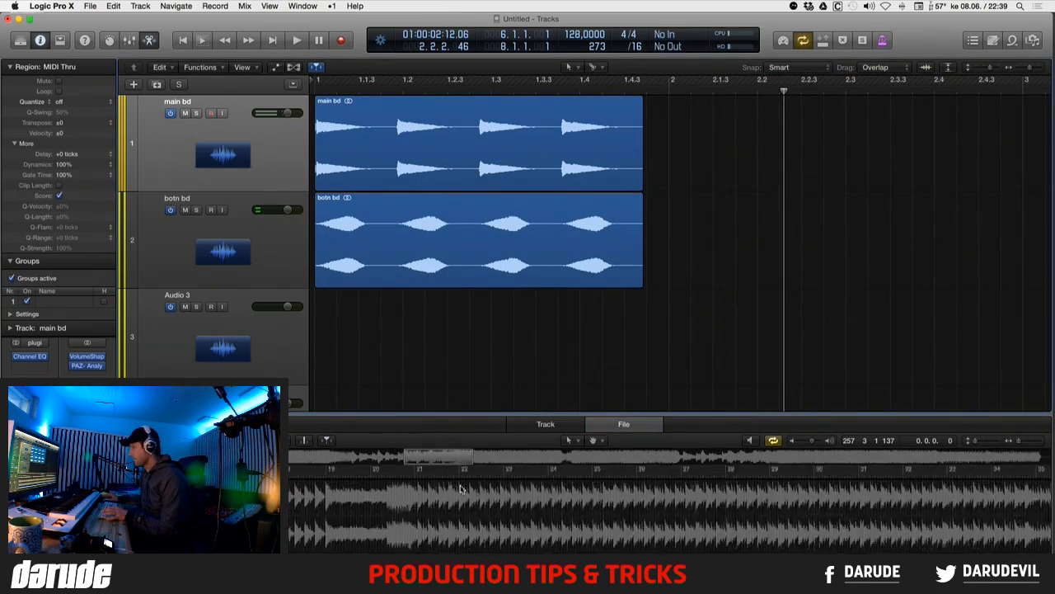
scroll(462, 488, left, 10)
click(151, 503)
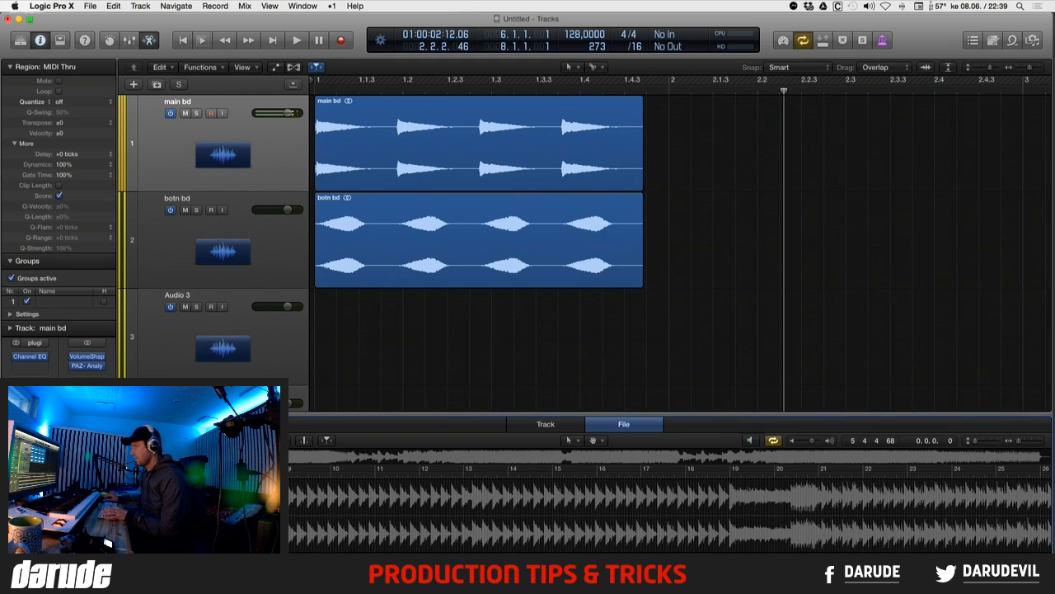
- Return the arrangement to the imported region at bar 6 and play the cycle between bars 6 and 8
scroll(680, 217, right, 20)
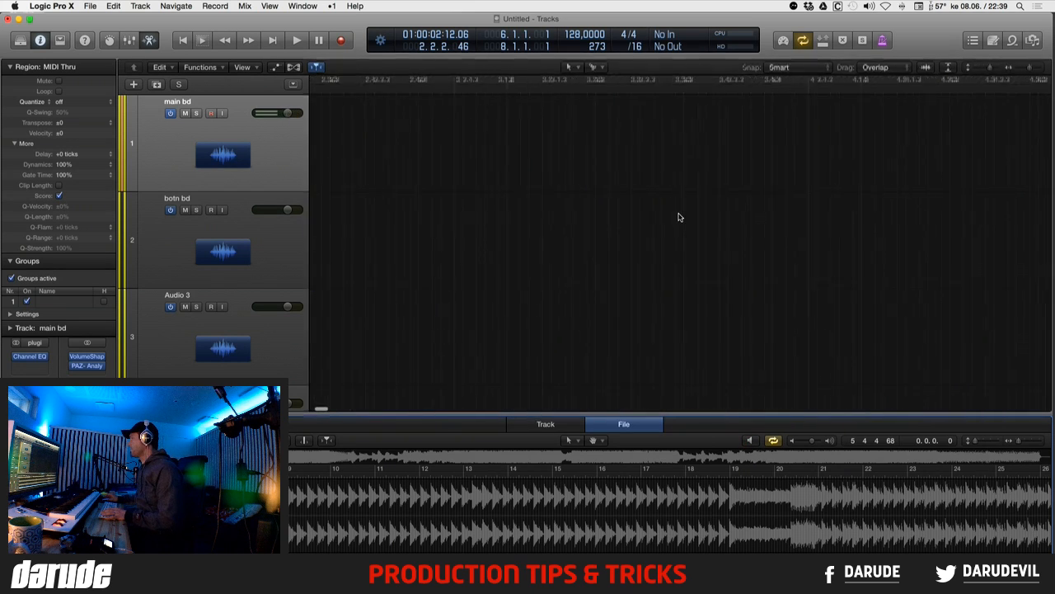
scroll(680, 217, left, 3)
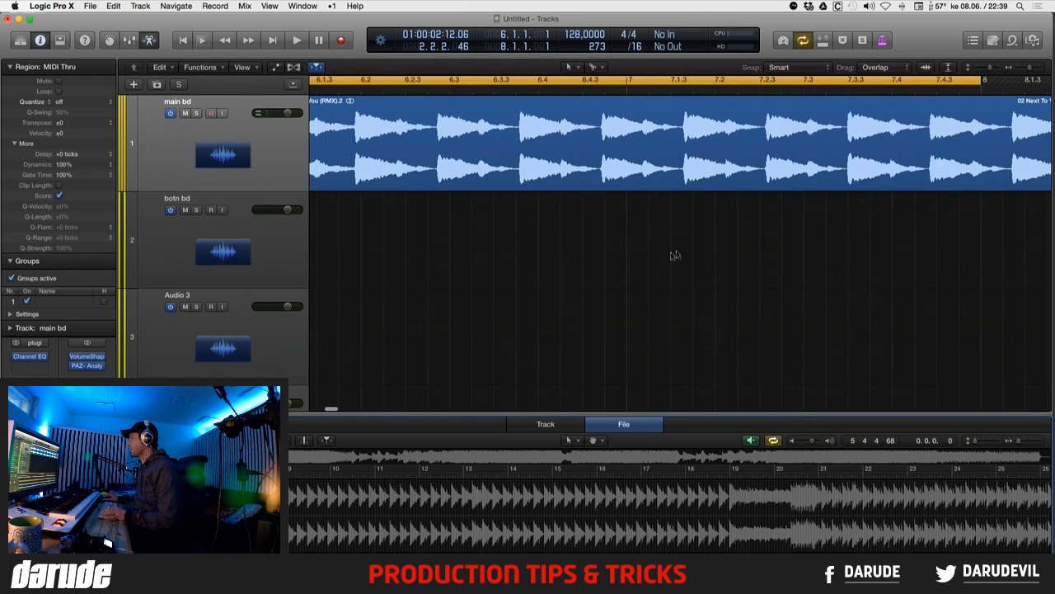
scroll(595, 278, left, 3)
scroll(595, 278, right, 1)
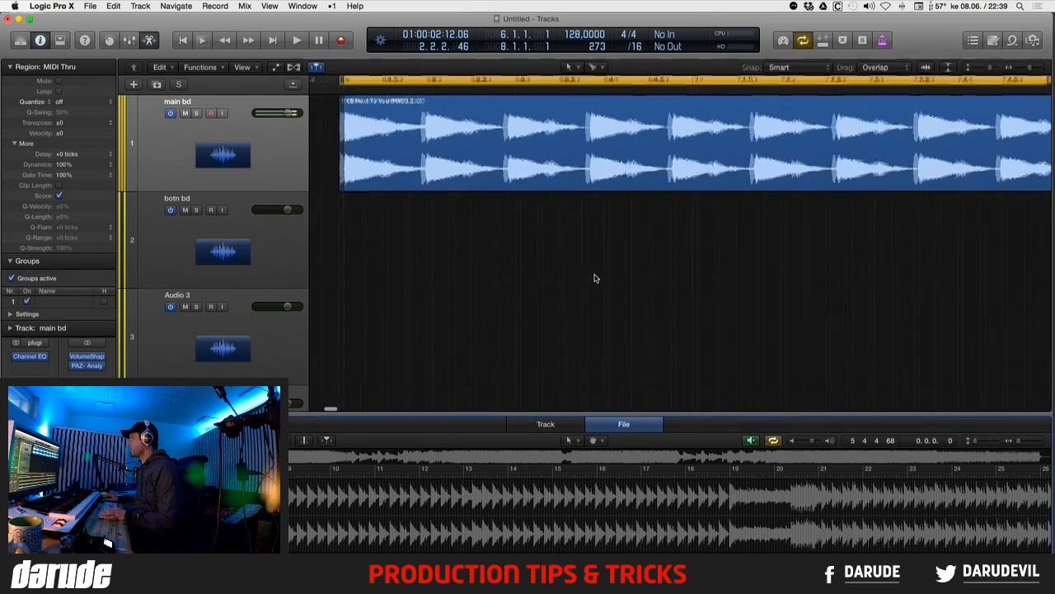
key(space)
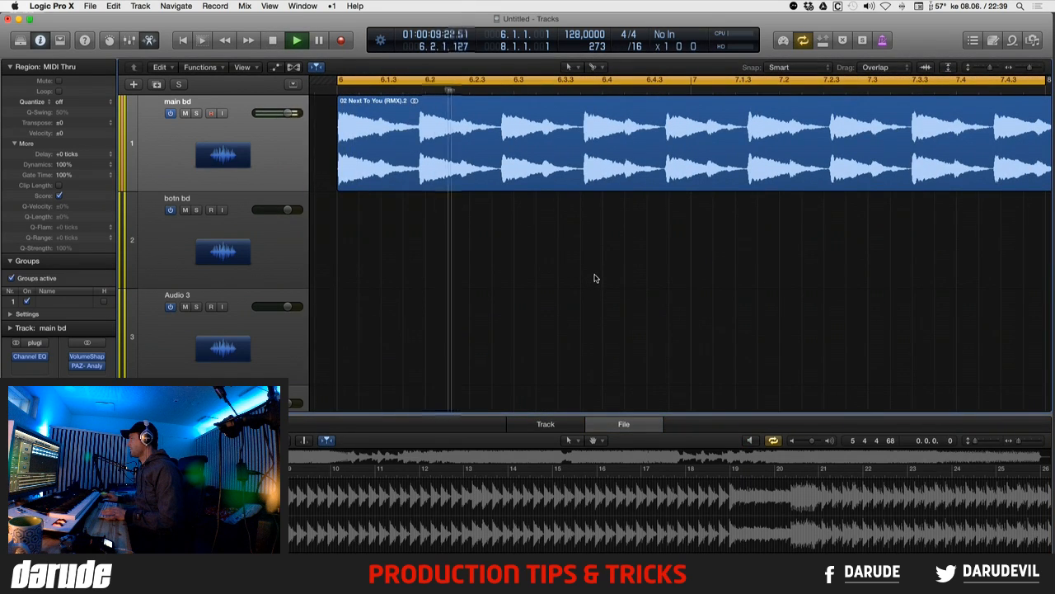
scroll(569, 277, right, 2)
scroll(561, 276, right, 3)
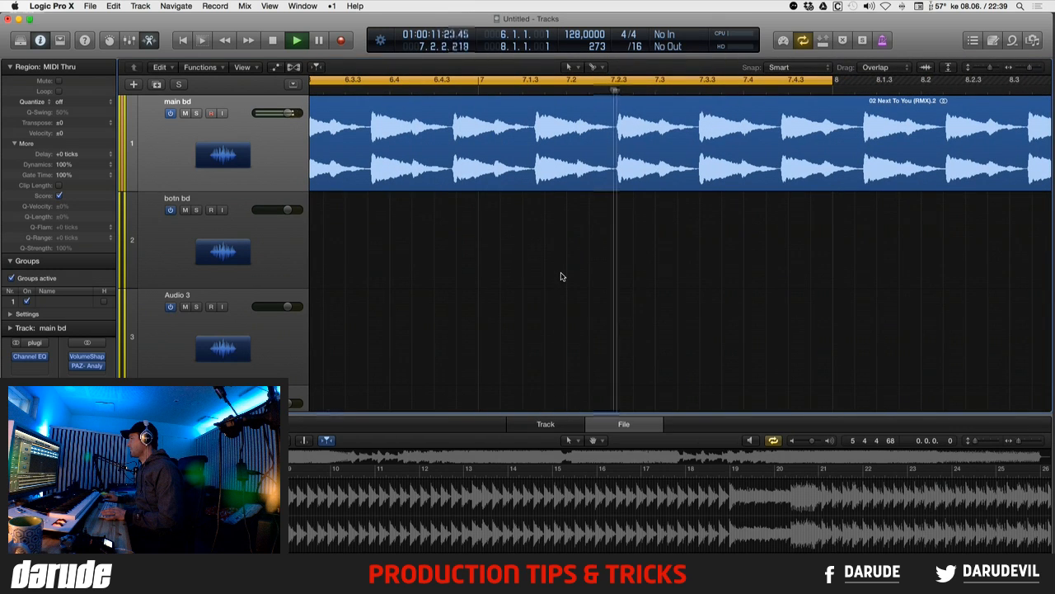
key(space)
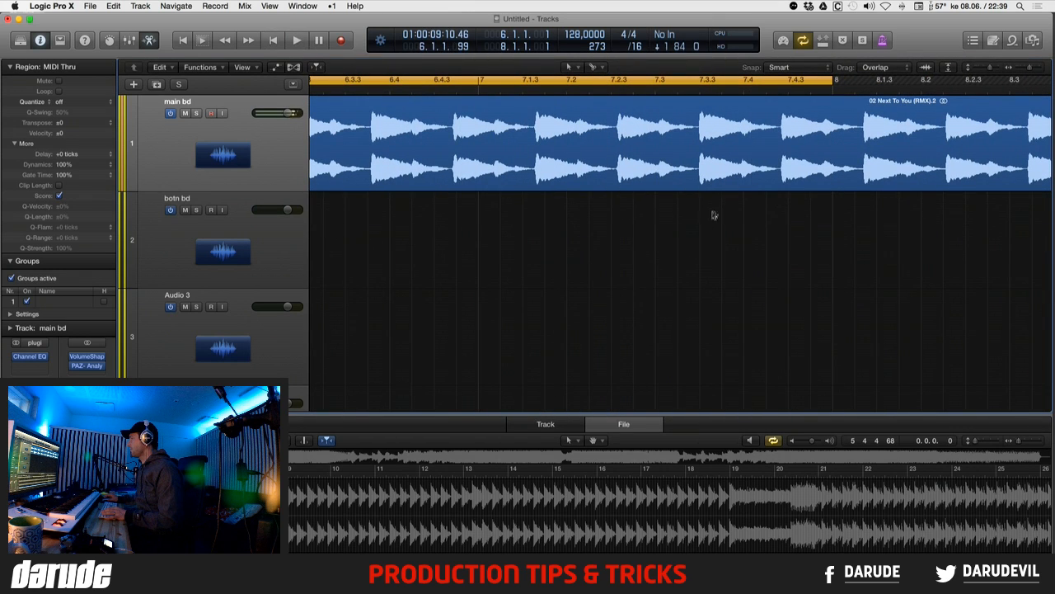
- Split the imported region on both sides of the single kick starting at 7 4 2 161 and select that slice
key(space)
click(777, 138)
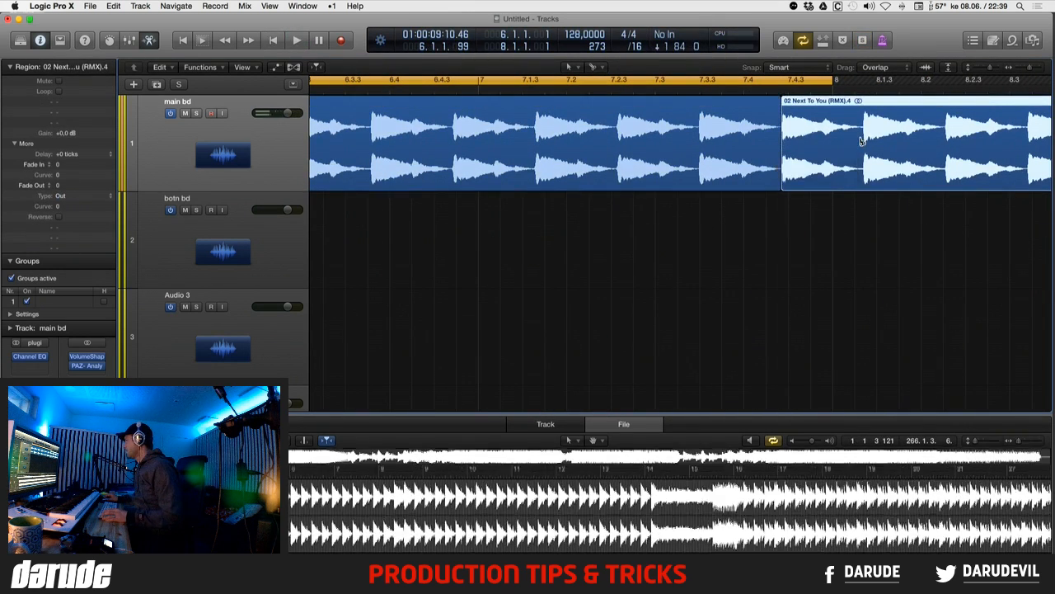
click(862, 141)
key(space)
click(836, 158)
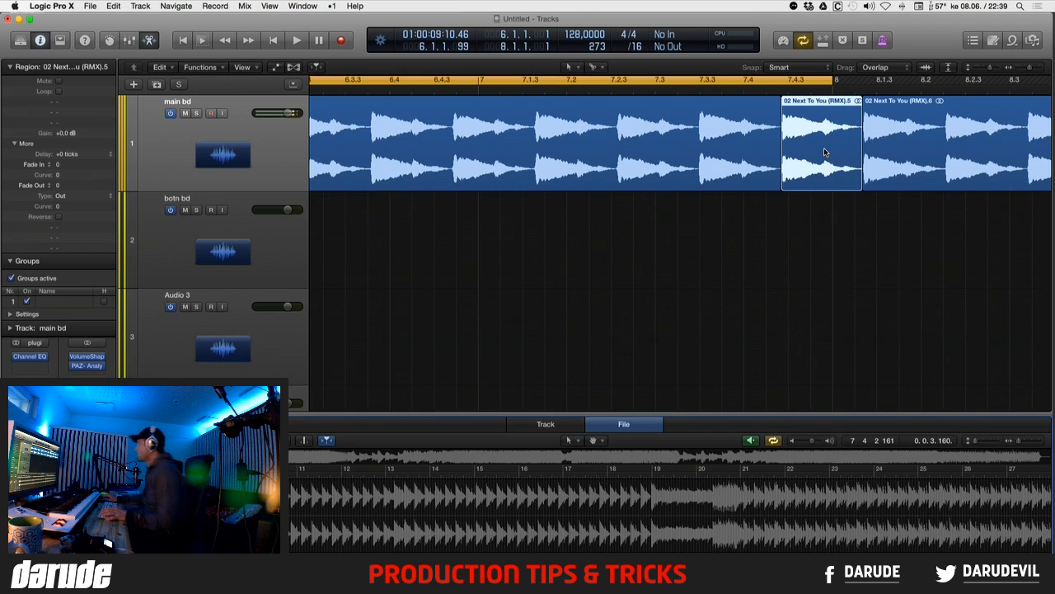
- Examine the rest of the track up to the breakdown and audition the audio file around bar 70
key(alt+space)
scroll(841, 195, left, 5)
scroll(841, 196, right, 15)
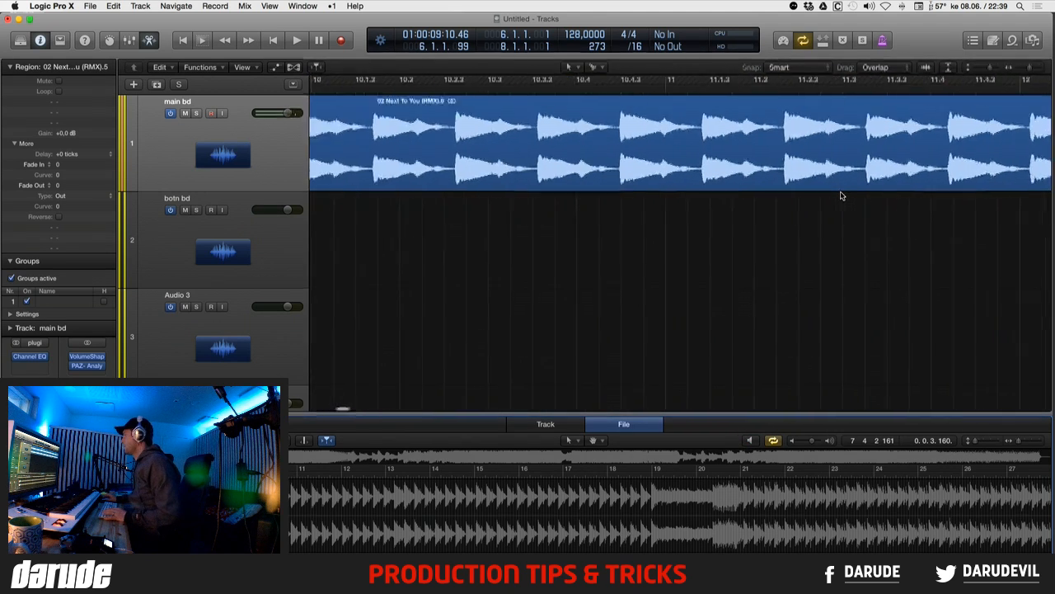
scroll(841, 195, right, 10)
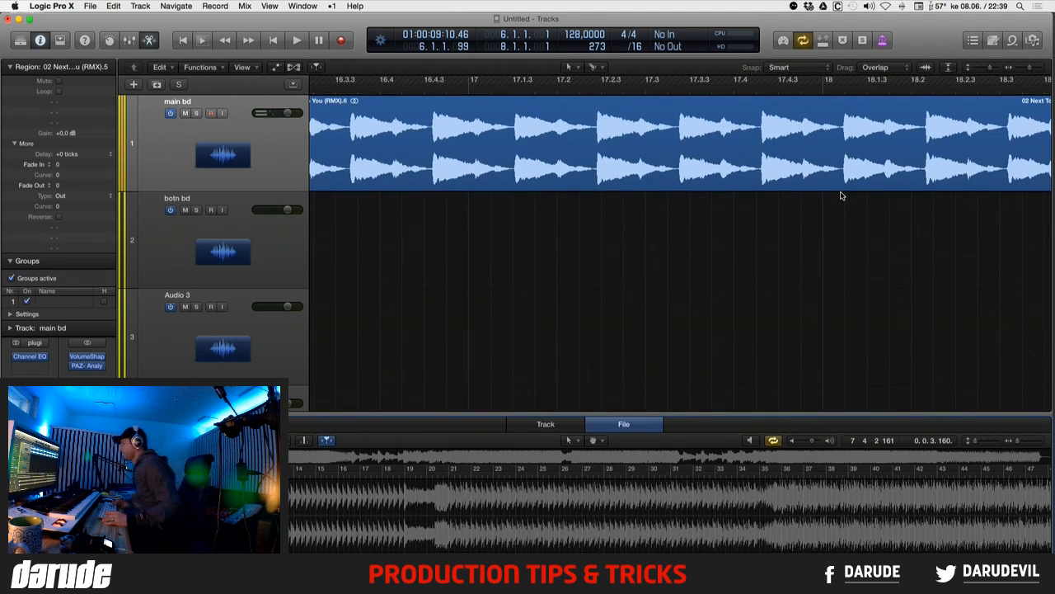
scroll(765, 511, right, 15)
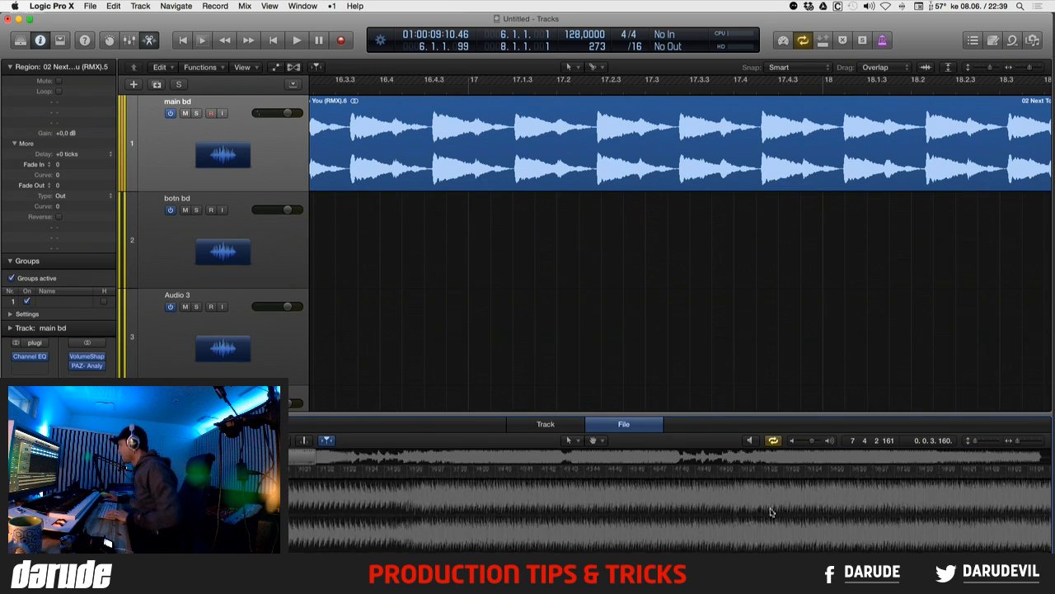
key(alt+space)
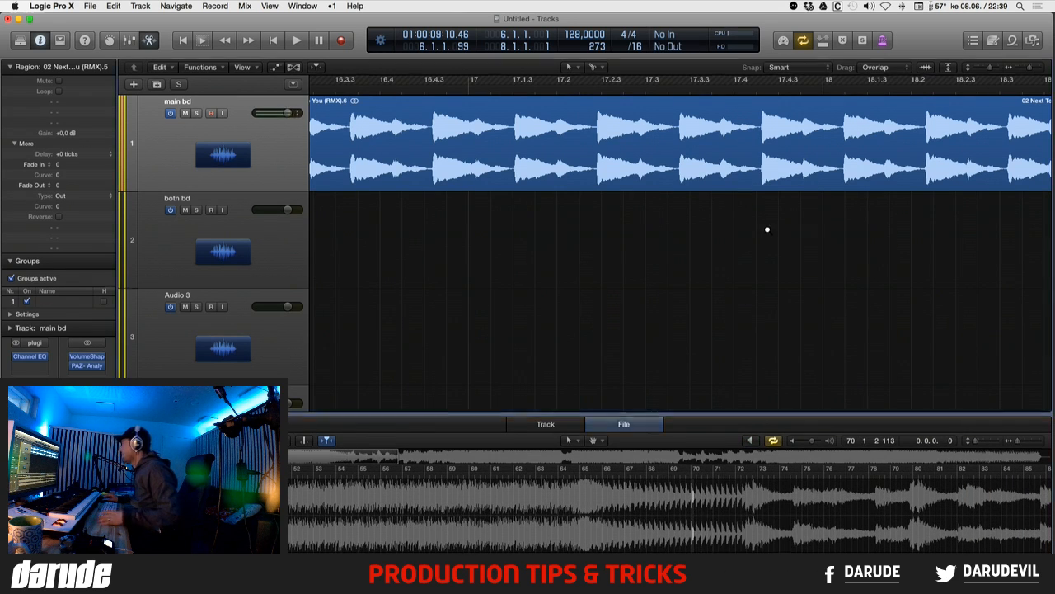
- Delete the part of the region before the isolated kick slice and move the slice to bar 6 on main bd
key(z)
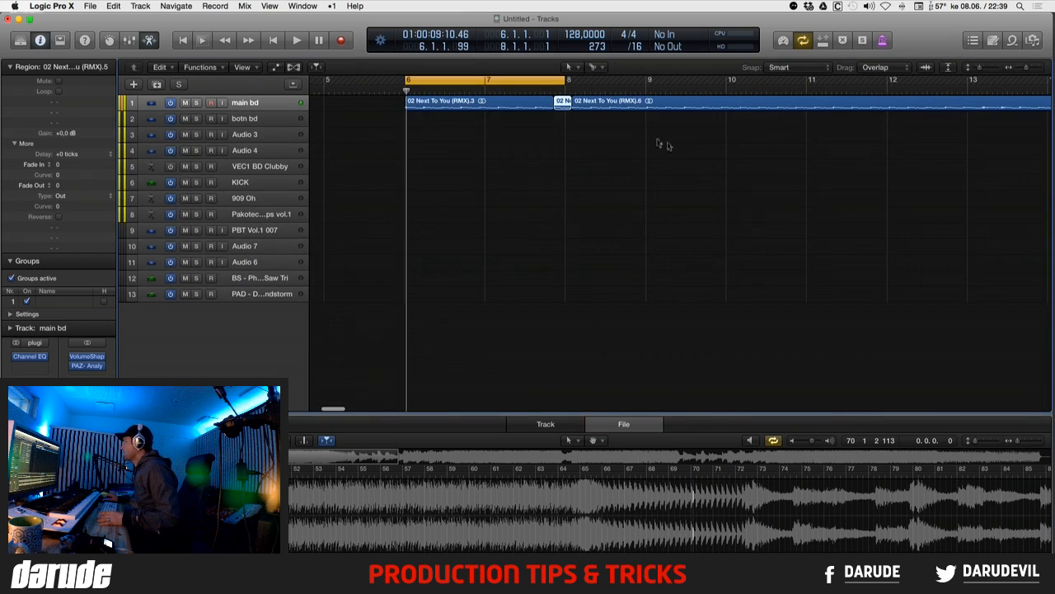
click(531, 105)
key(Delete)
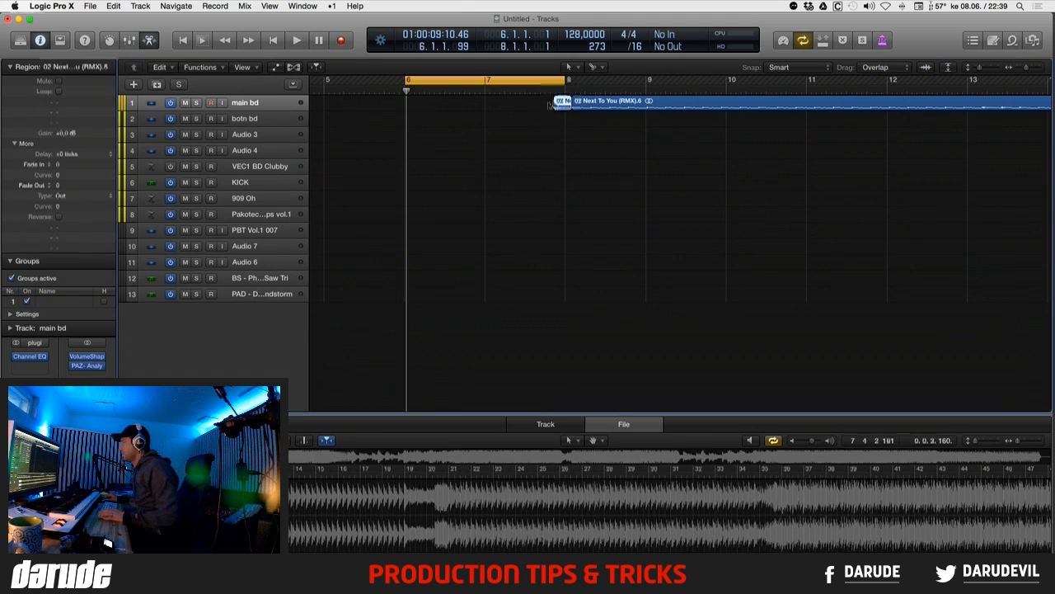
mouse_move(550, 104)
mouse_down()
mouse_move(443, 146)
mouse_move(369, 92)
mouse_up()
drag(604, 119, 615, 120)
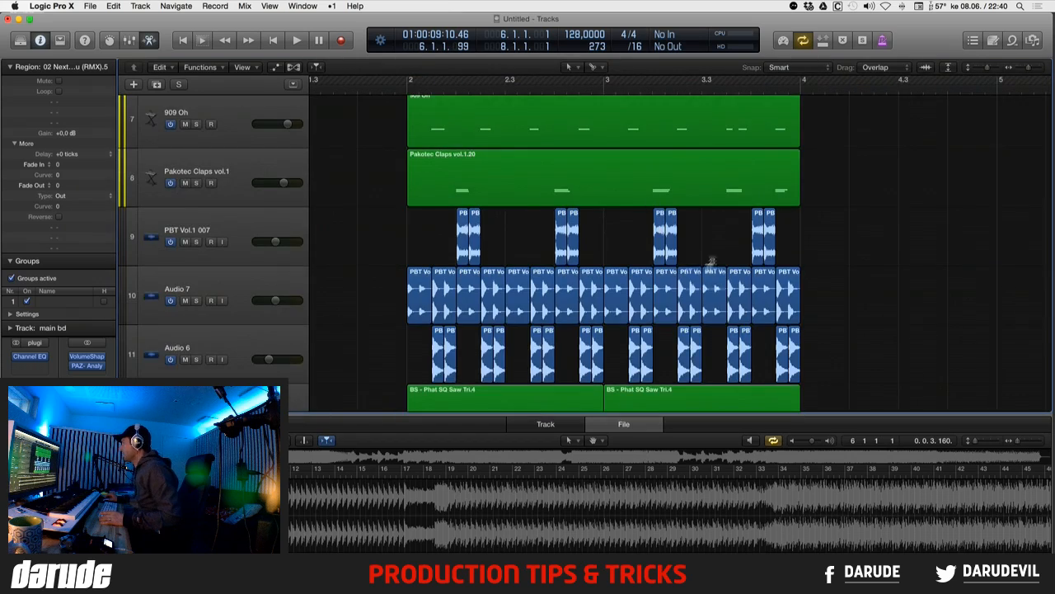
- Play the remaining track region from late in bar 70, then split it at a kick in the second half of bar 71
key(super+Down)
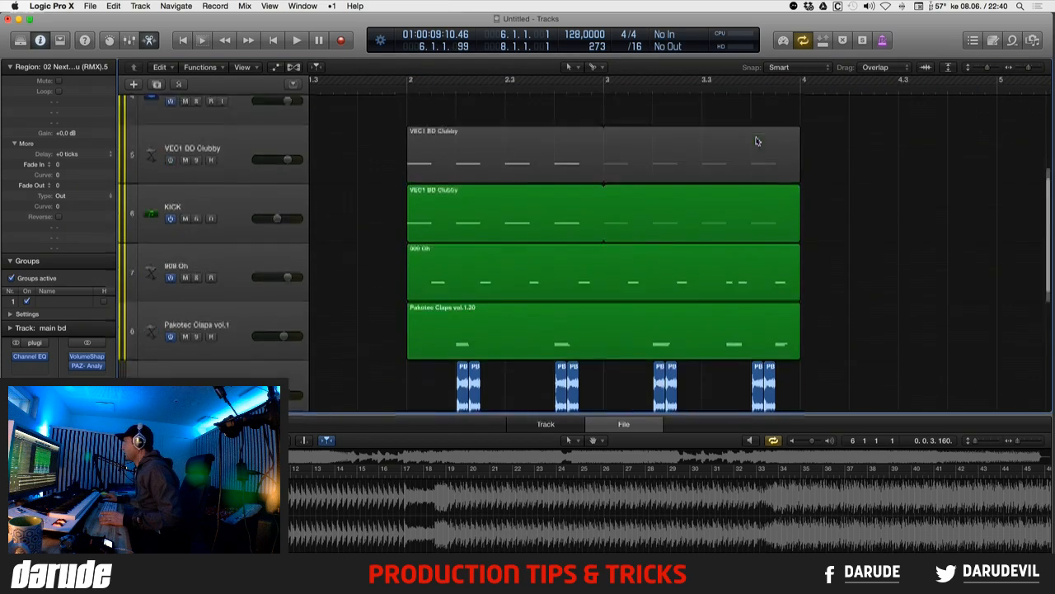
scroll(757, 141, up, 5)
key(super+Left)
key(super+Left)
key(super+Left)
key(super+Left)
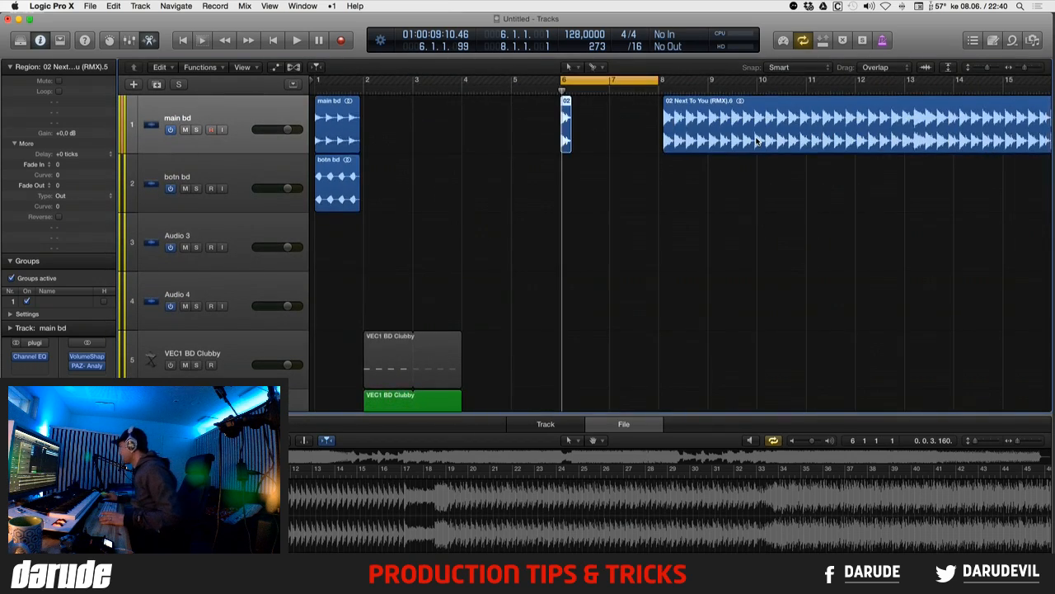
scroll(756, 140, right, 20)
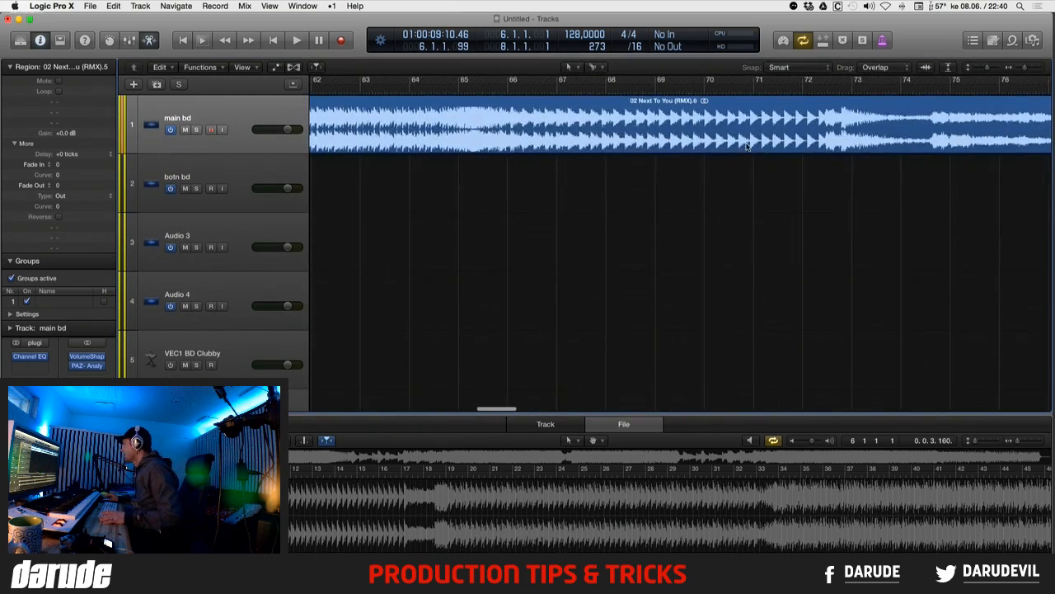
click(740, 89)
key(space)
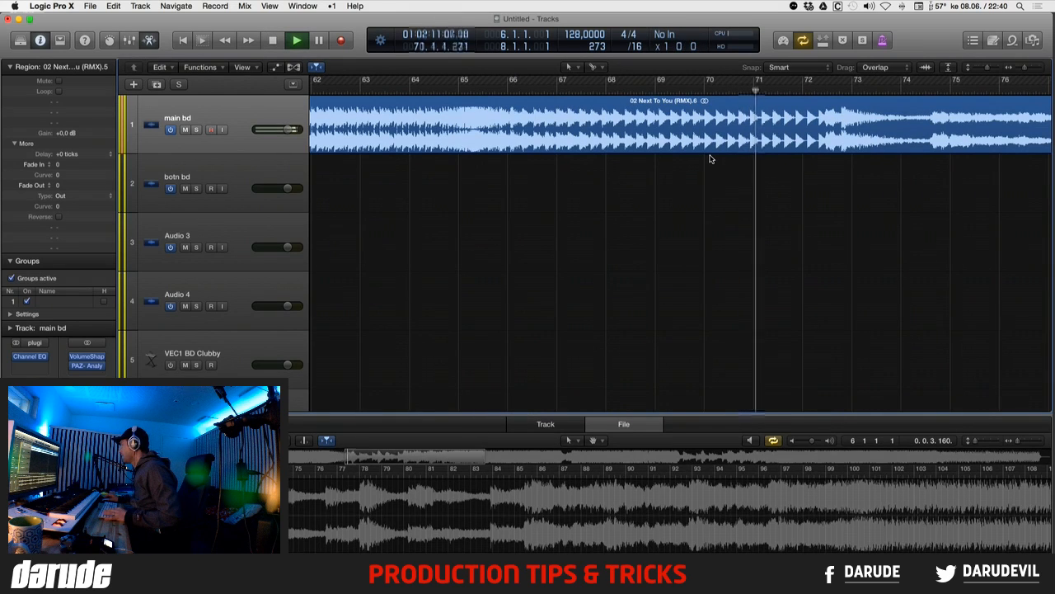
key(space)
click(783, 132)
super+click(783, 132)
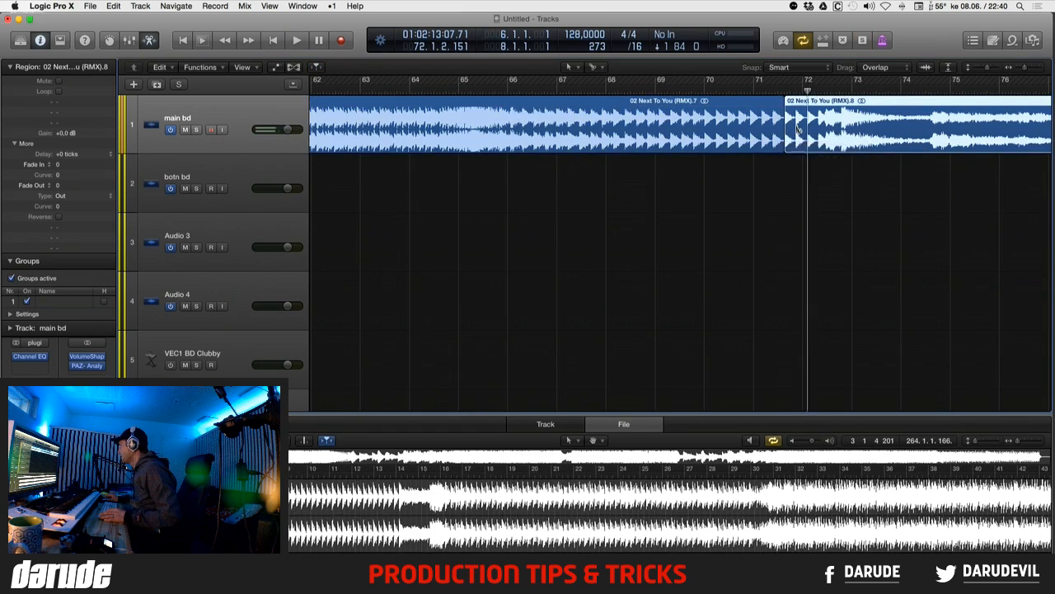
- Split the main bd region after the kick late in bar 71 and examine that kick slice in the audio file
super+click(792, 129)
click(791, 128)
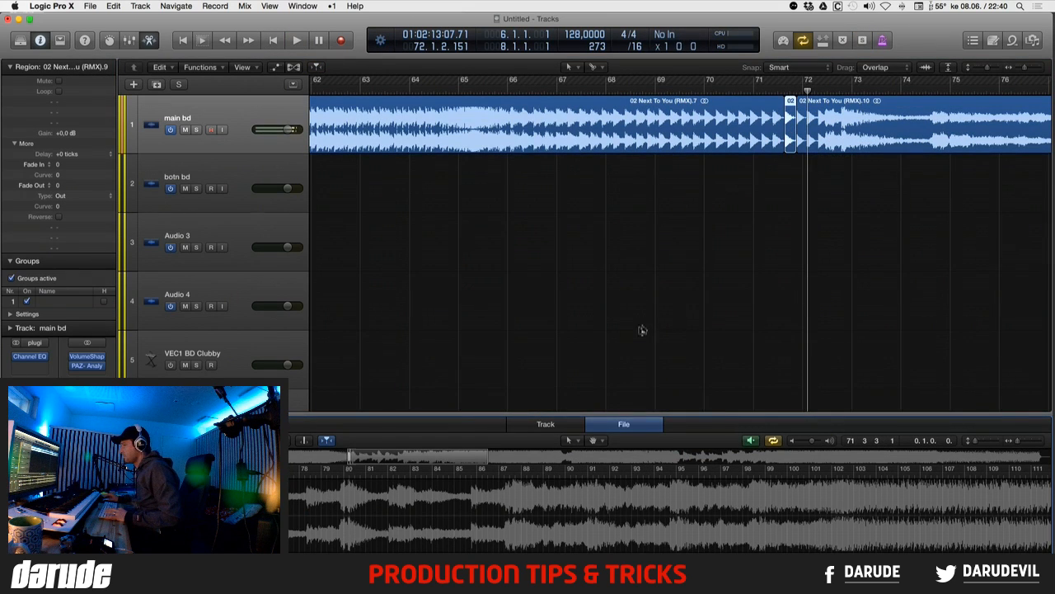
key(super+Right)
key(super+Right)
key(super+Right)
key(super+Right)
key(super+Right)
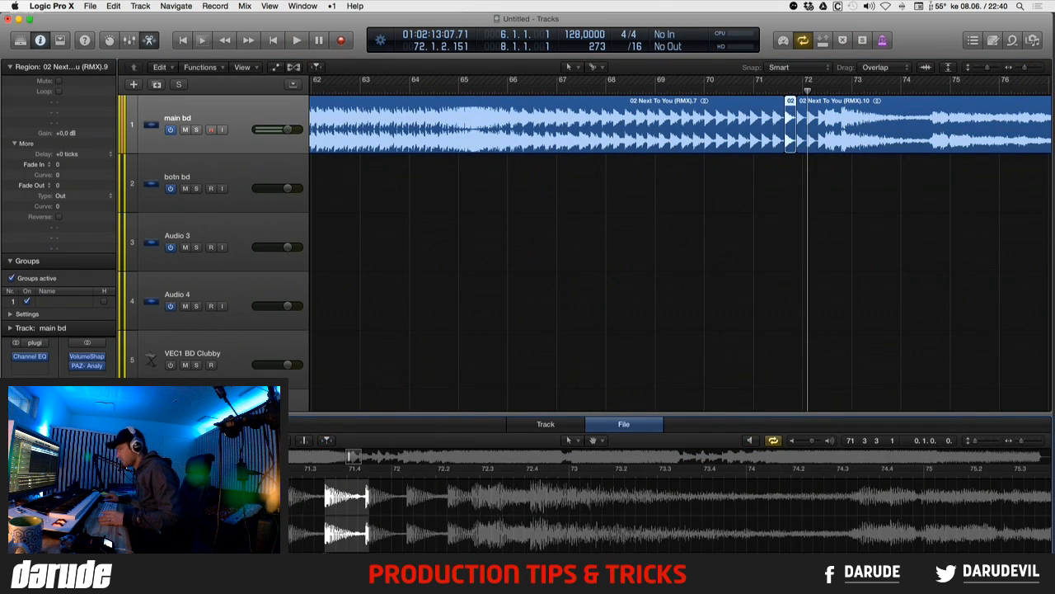
key(super+Right)
key(super+Right)
key(super+Right)
- Audition the individual kicks around bar 71 in the audio file one by one to find a clean one
click(428, 505)
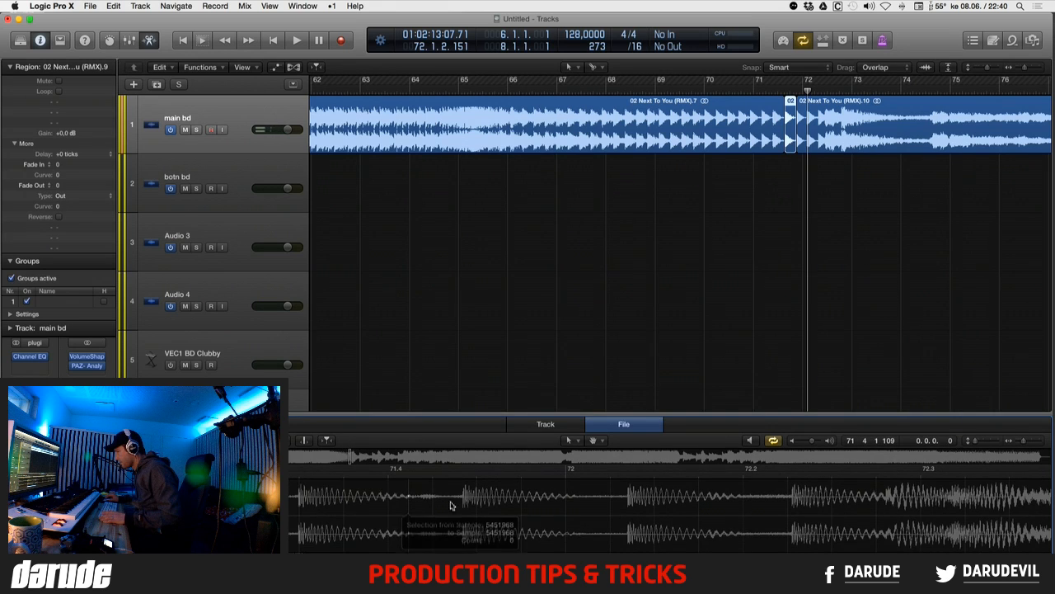
scroll(363, 507, left, 3)
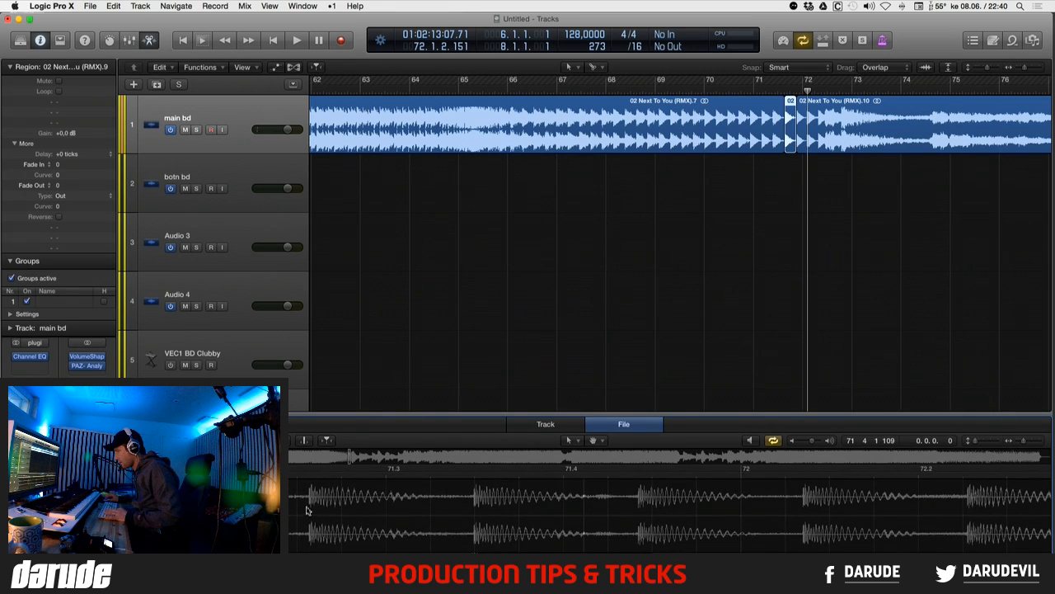
drag(306, 510, 469, 511)
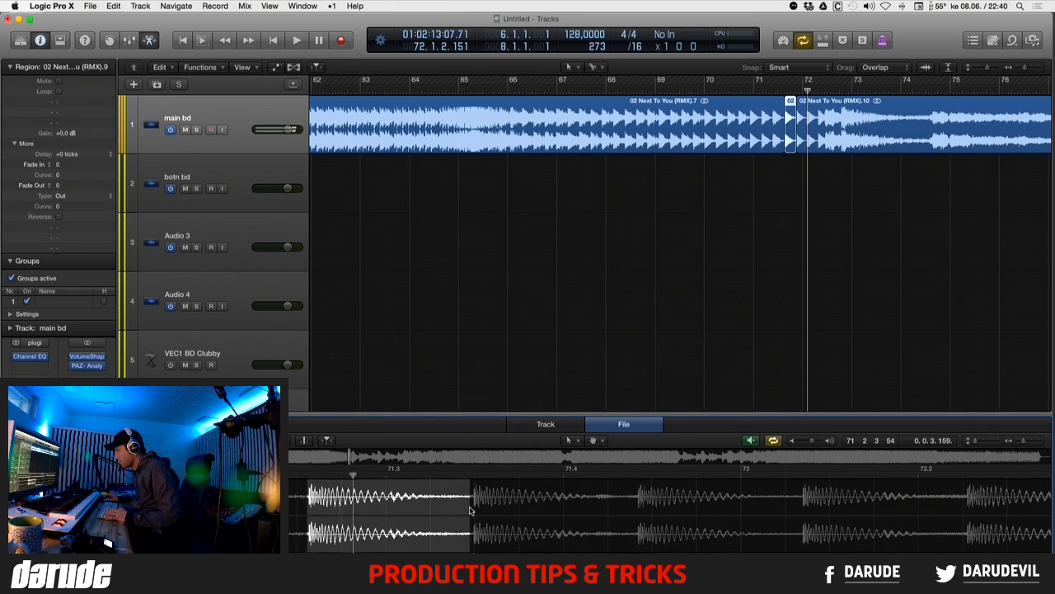
scroll(470, 510, left, 5)
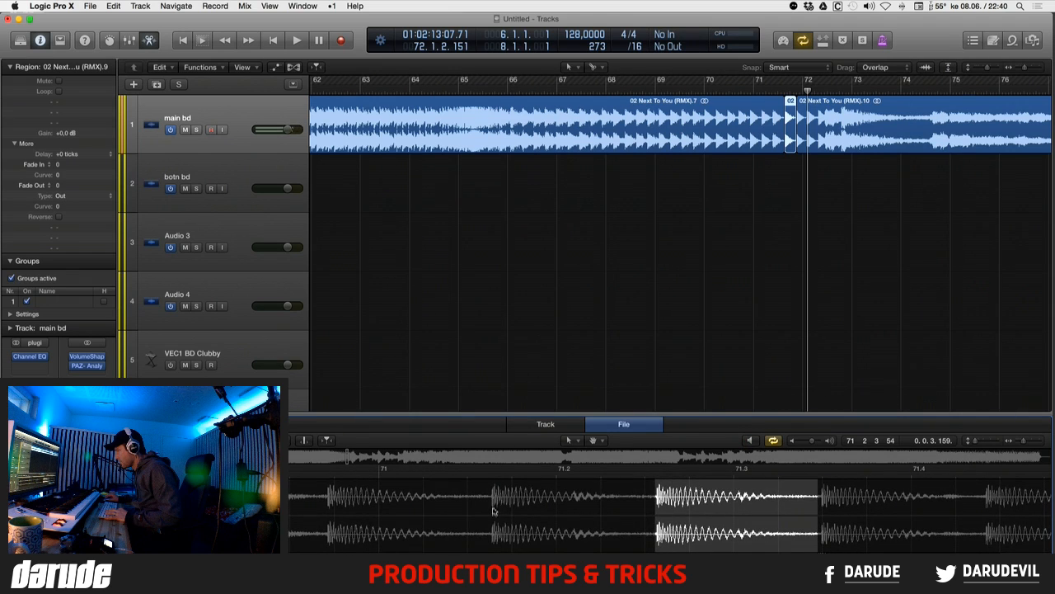
drag(493, 511, 658, 515)
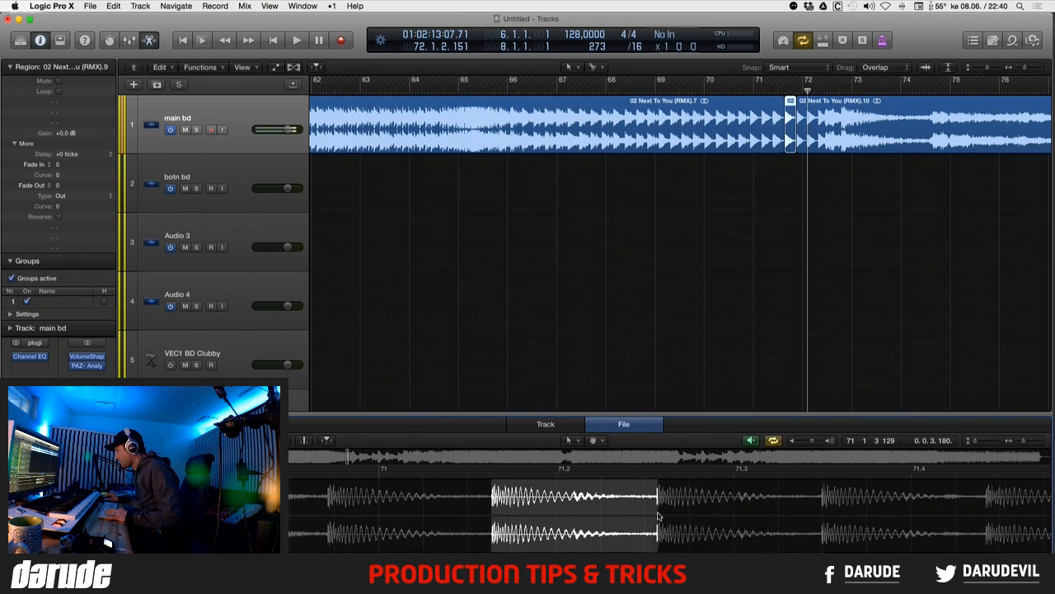
drag(328, 516, 491, 514)
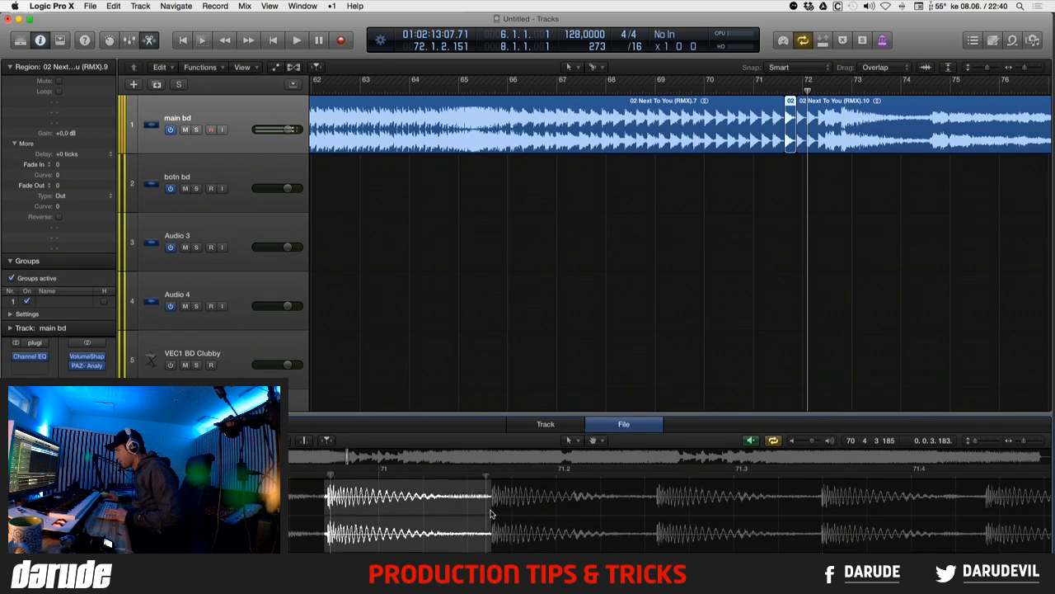
drag(658, 510, 821, 513)
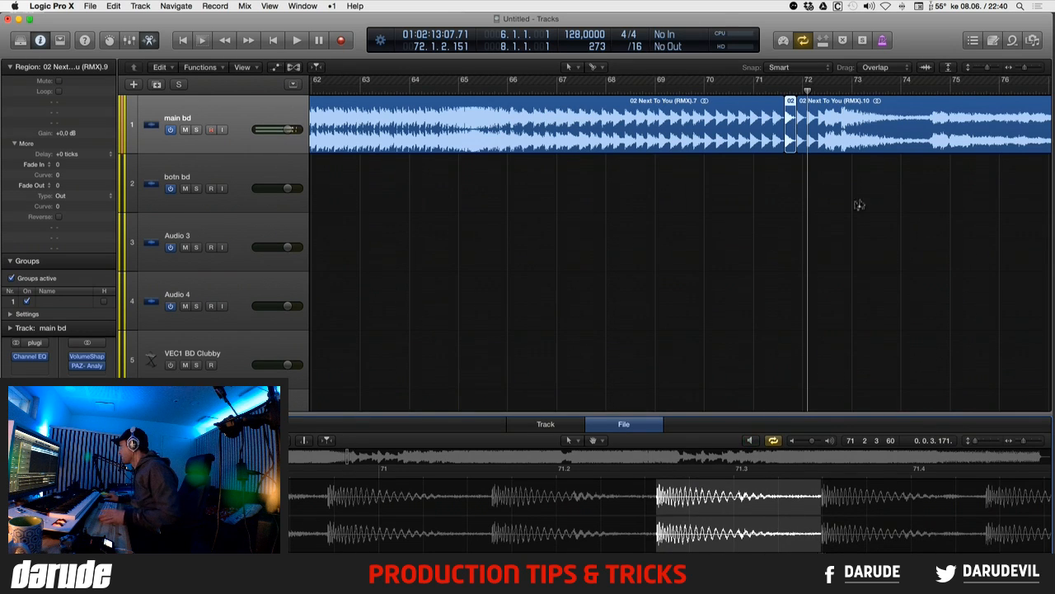
- Split the main bd region at the kick midway between 71.2 and 71.3 and audition the resulting slice
drag(854, 203, 752, 150)
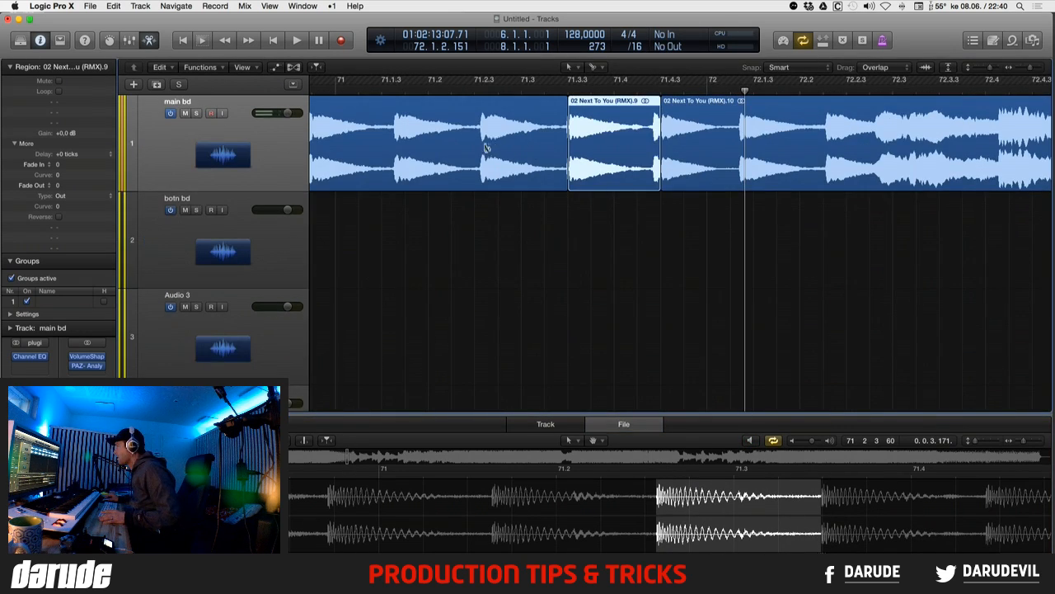
drag(485, 147, 481, 146)
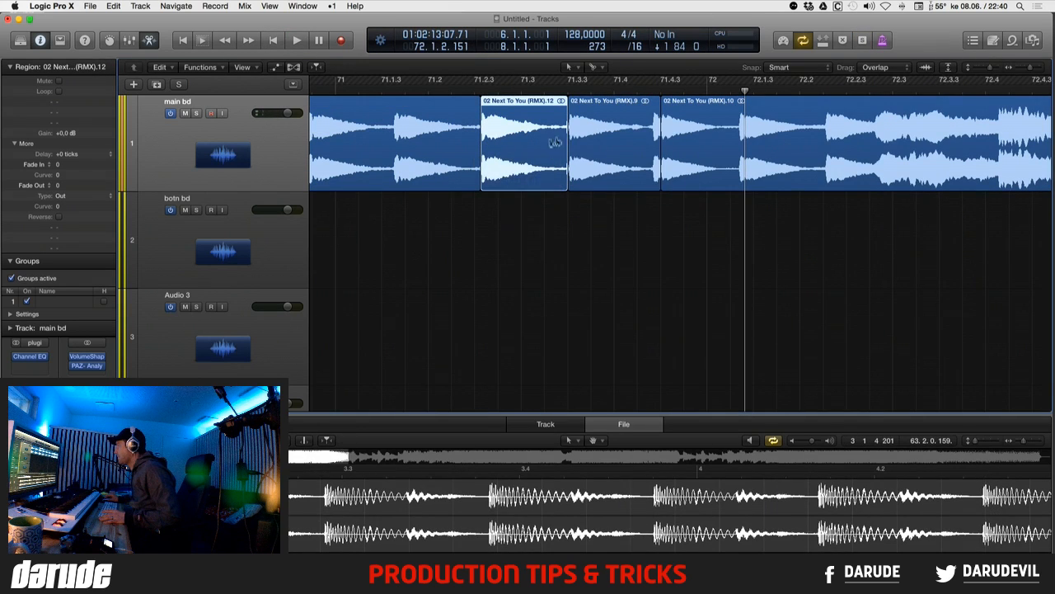
double_click(528, 159)
key(space)
key(space)
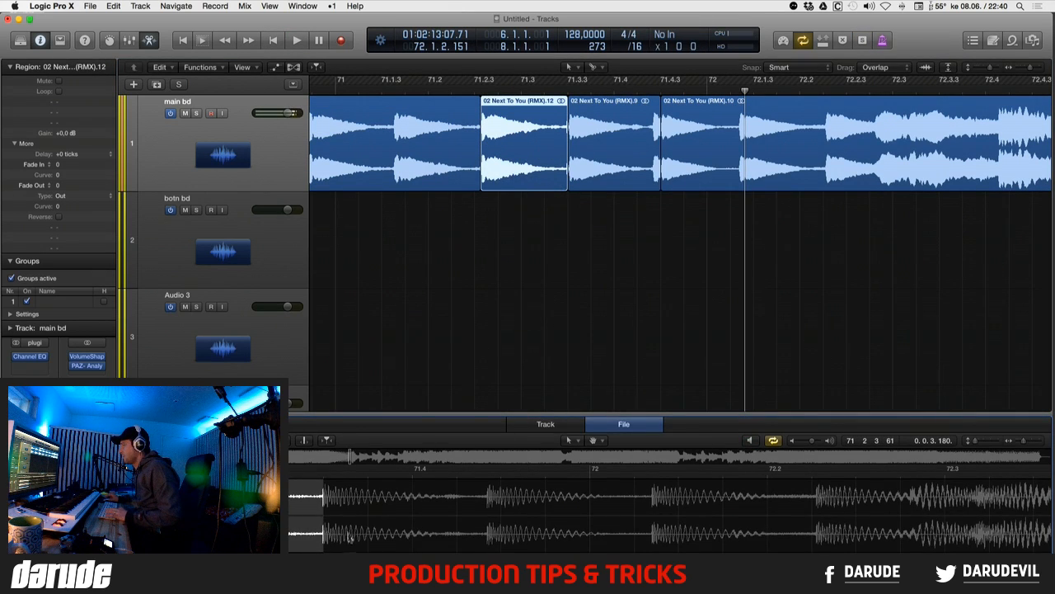
- Trim the end of the new kick slice in the audio file and trim its start to the kick's transient
drag(333, 500, 316, 528)
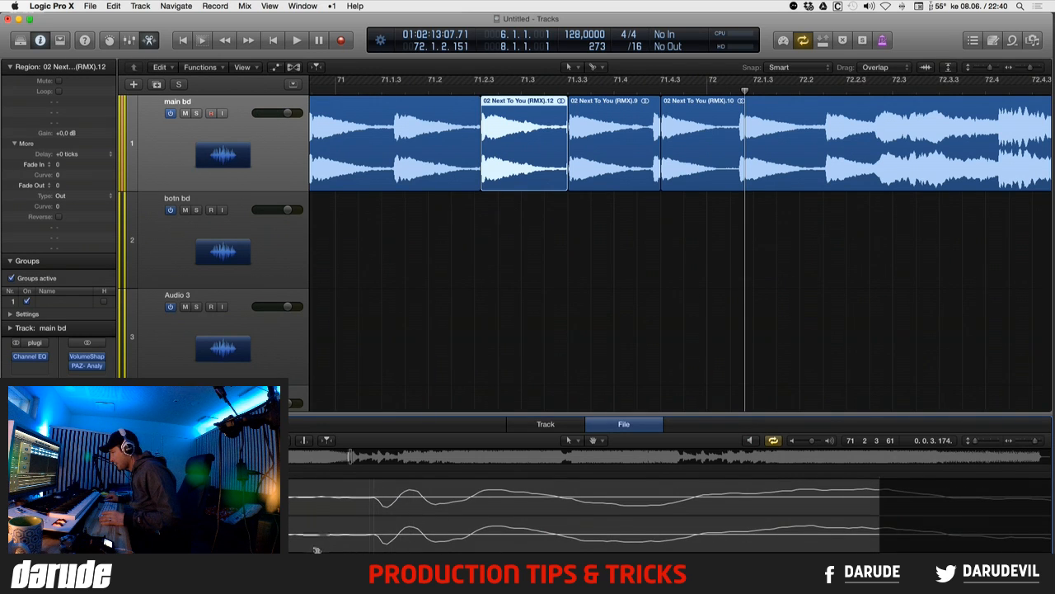
drag(317, 549, 320, 551)
scroll(410, 521, left, 10)
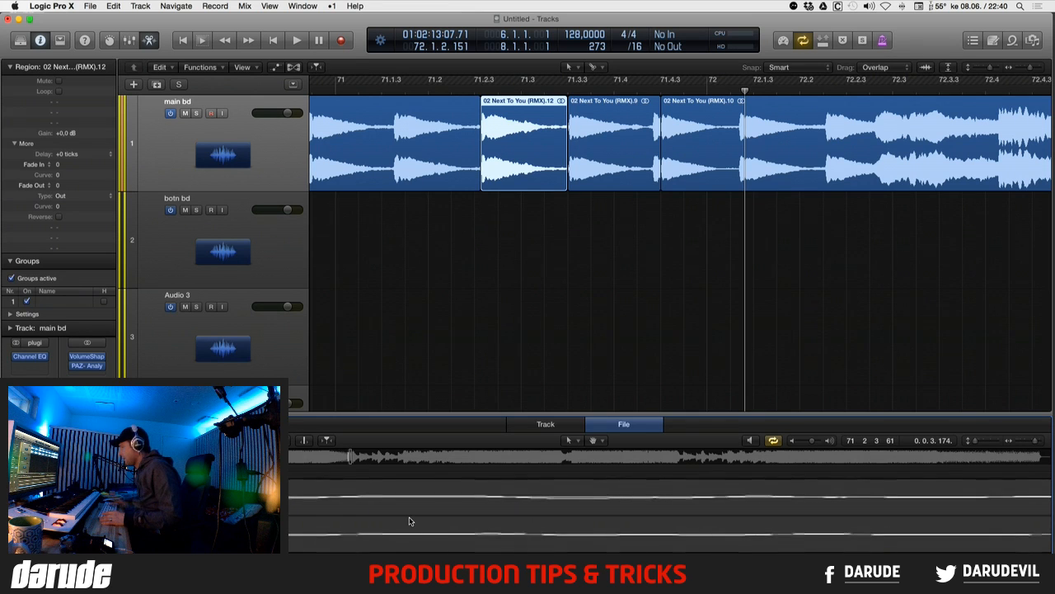
key(super+Left)
key(super+Left)
scroll(410, 521, left, 5)
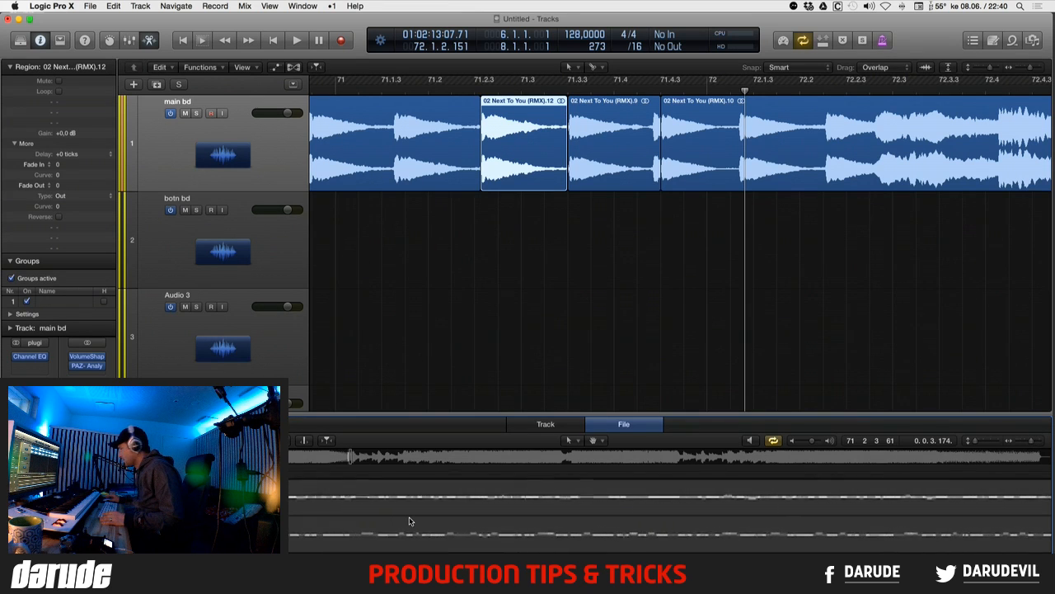
scroll(409, 521, left, 8)
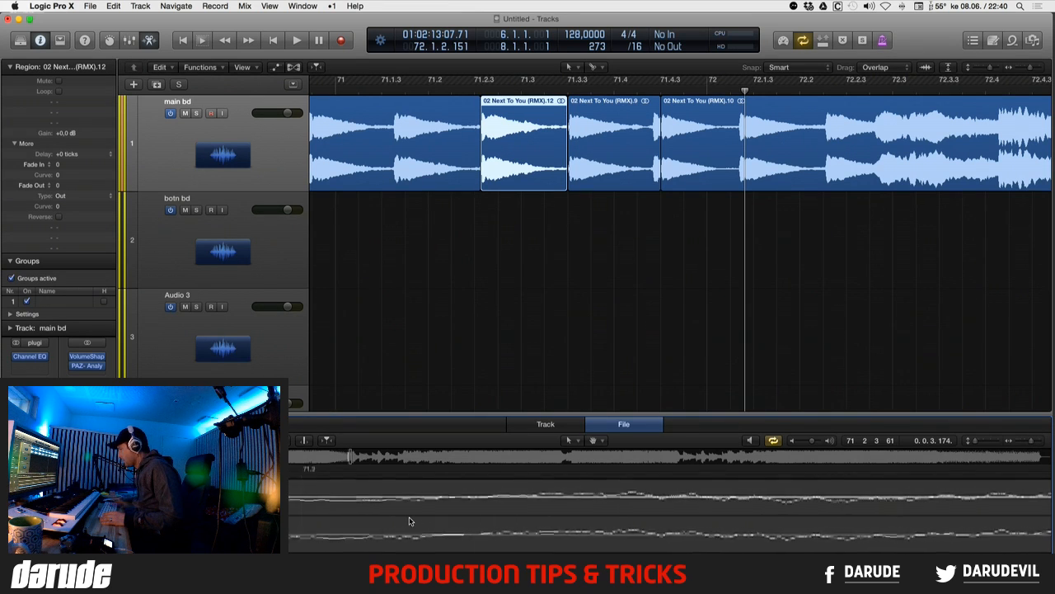
scroll(410, 521, left, 10)
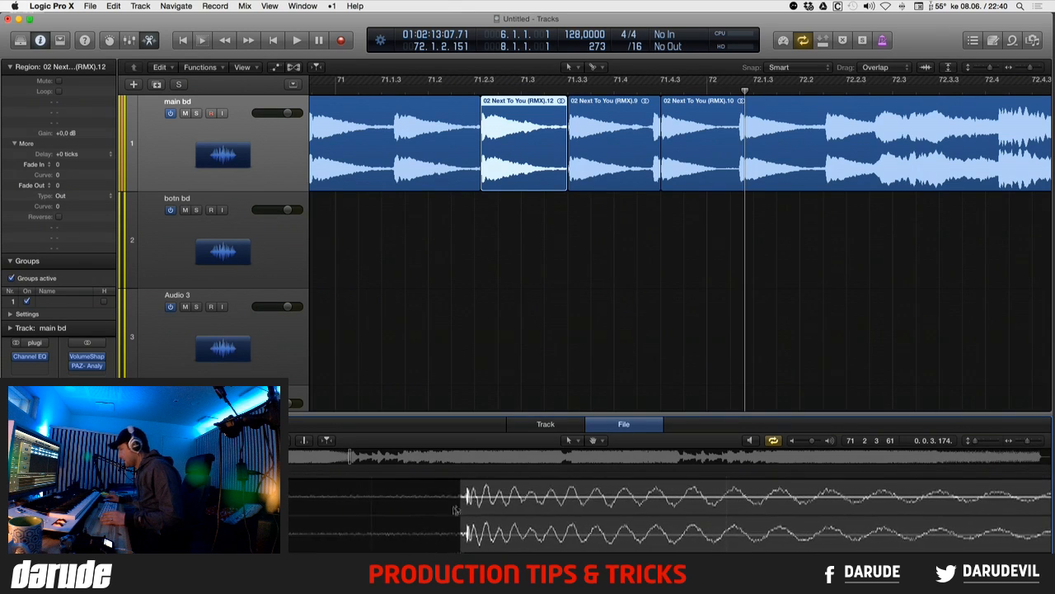
key(super+Right)
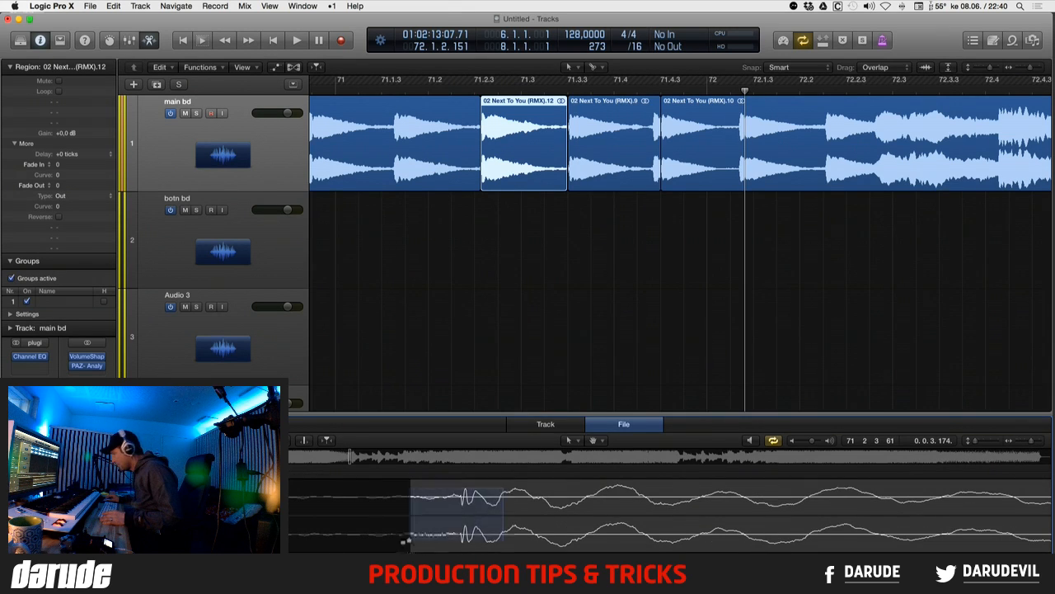
drag(406, 541, 381, 553)
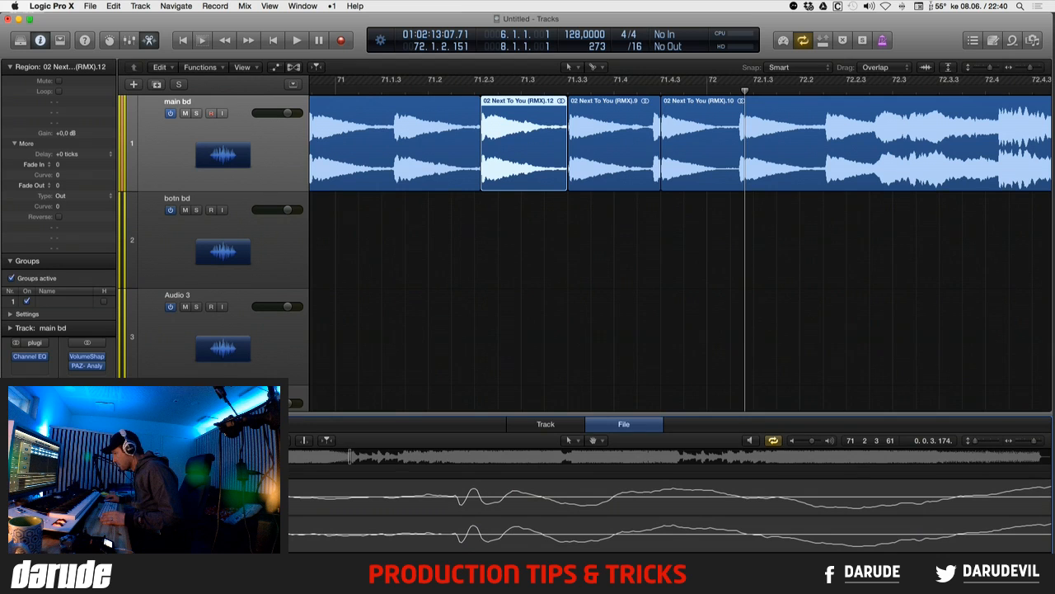
ctrl+alt+click(475, 528)
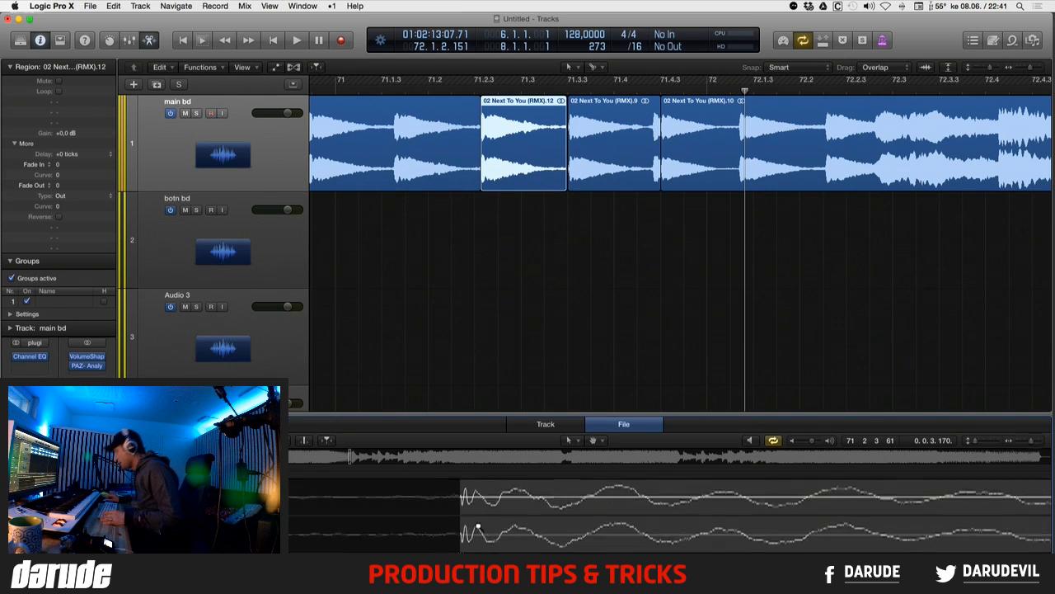
ctrl+alt+click(476, 526)
ctrl+alt+click(475, 525)
- Move the trimmed kick slice in bar 71 from main bd down to the botn bd track
ctrl+alt+click(589, 286)
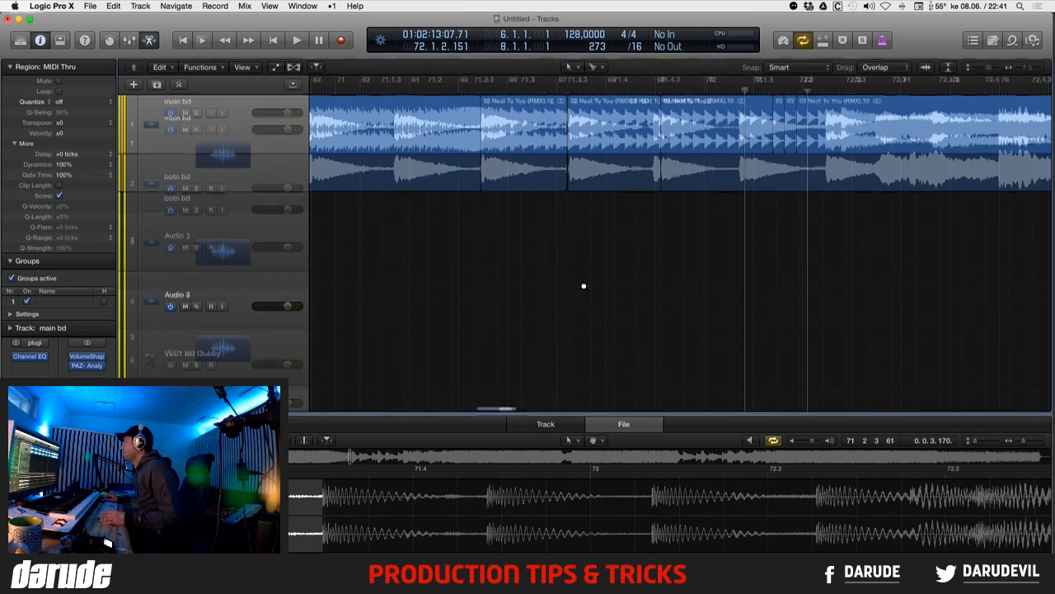
ctrl+alt+click(827, 262)
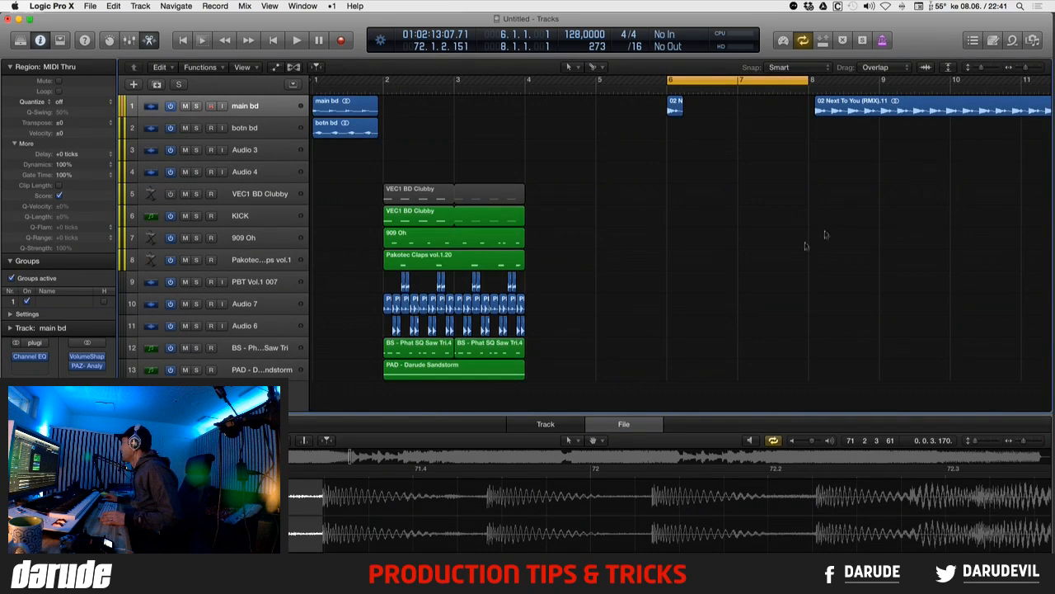
scroll(806, 245, right, 5)
key(super+Left)
key(super+Left)
key(super+Left)
key(super+Left)
key(super+Left)
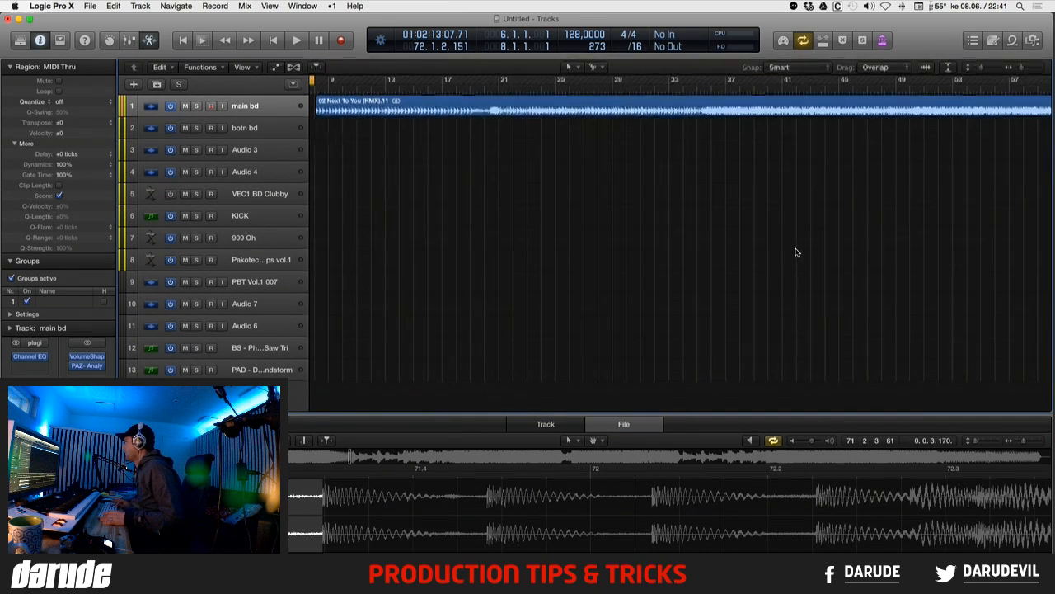
drag(933, 115, 915, 100)
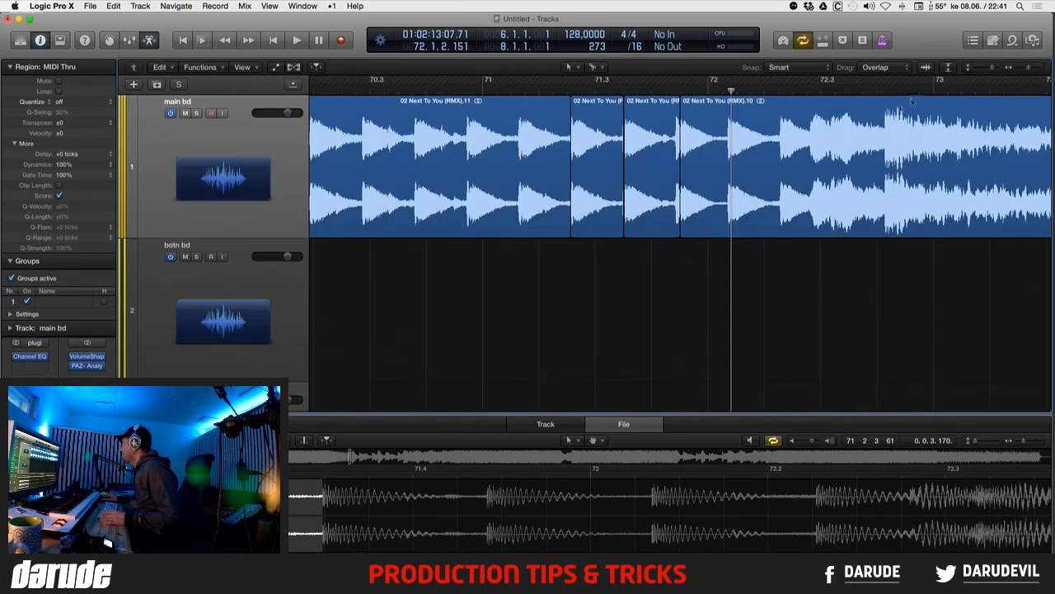
drag(605, 157, 600, 290)
- Move the kick slice on botn bd to the exact start of bar 6, beneath the first isolated kick
ctrl+alt+click(686, 260)
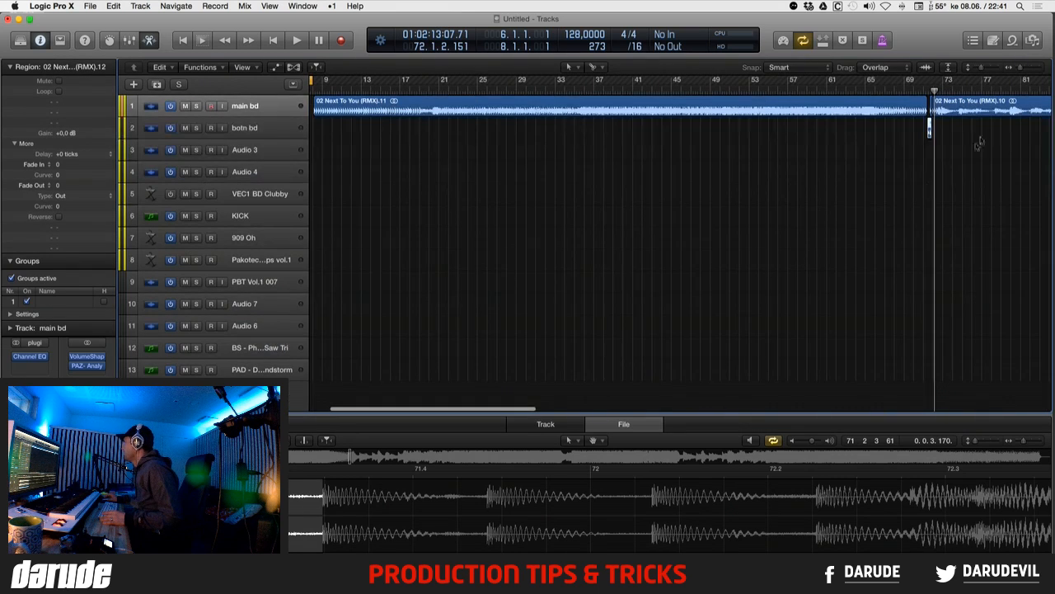
drag(930, 131, 339, 109)
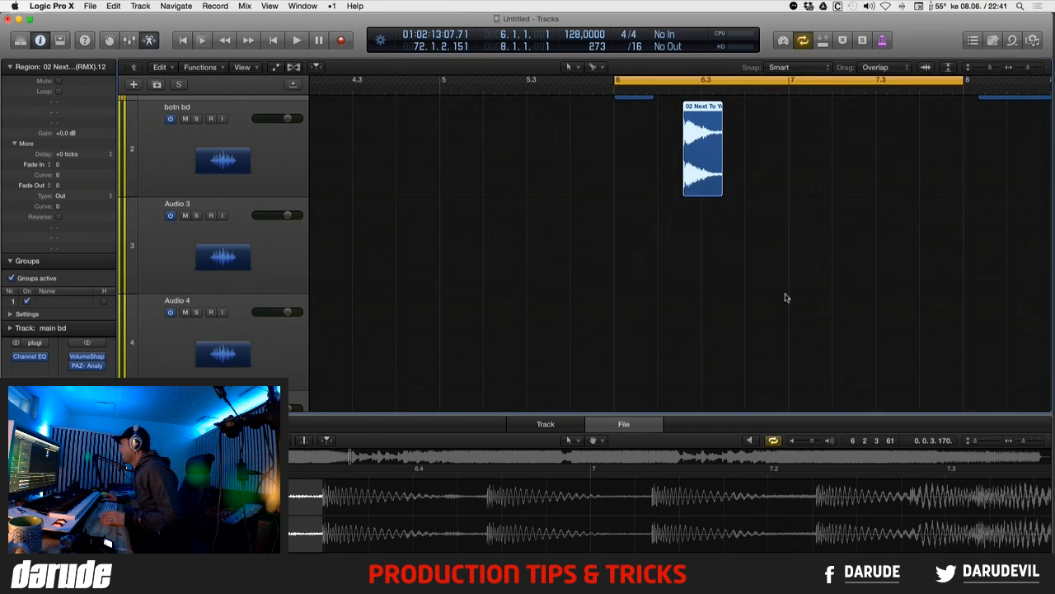
scroll(786, 297, up, 2)
drag(692, 233, 583, 153)
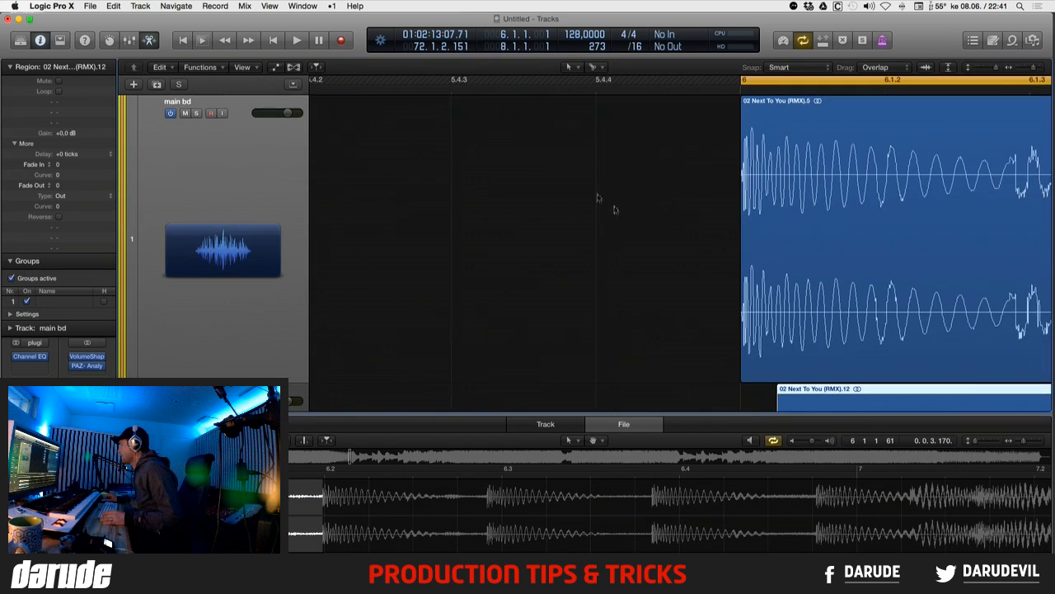
drag(793, 397, 756, 398)
drag(789, 297, 686, 402)
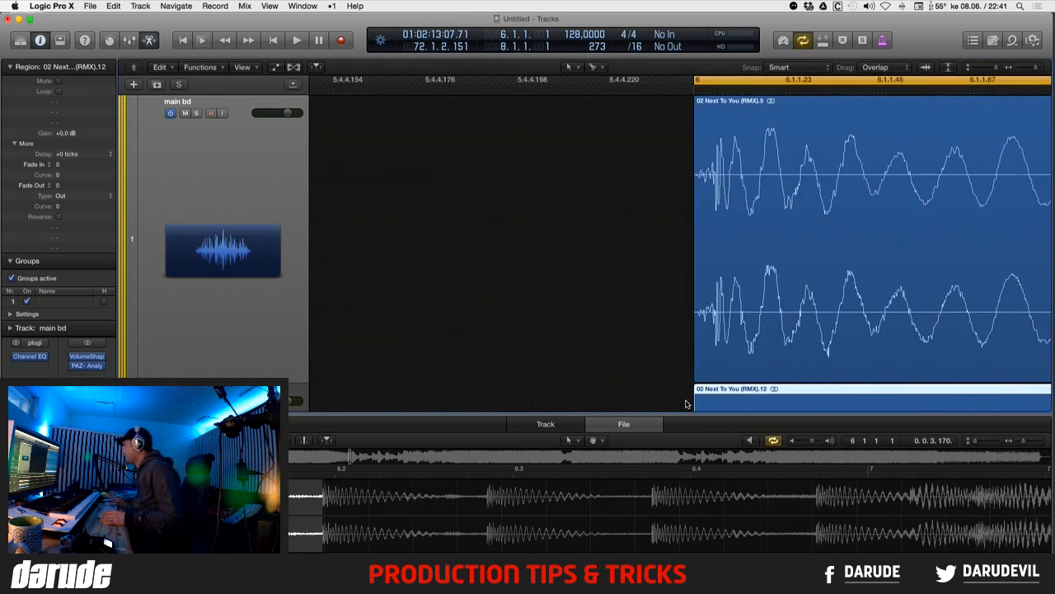
- Cut the lead-in before the transient of the main bd kick and shift that kick back to the start of bar 6
key(super+Up)
key(super+Up)
key(super+Up)
key(super+Up)
key(super+Up)
key(super+Up)
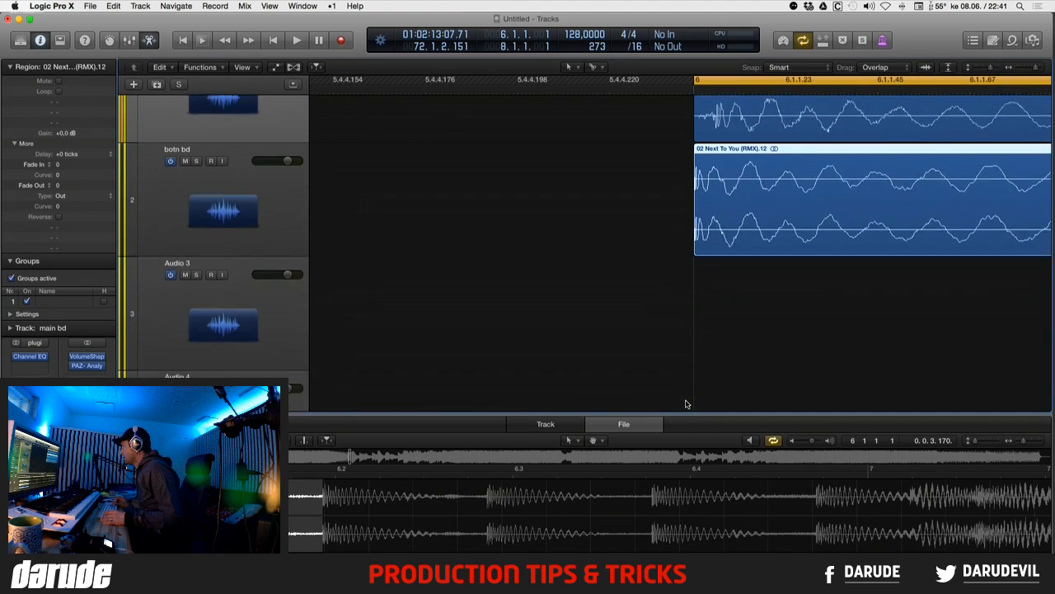
key(super+Up)
key(super+Up)
key(super+Up)
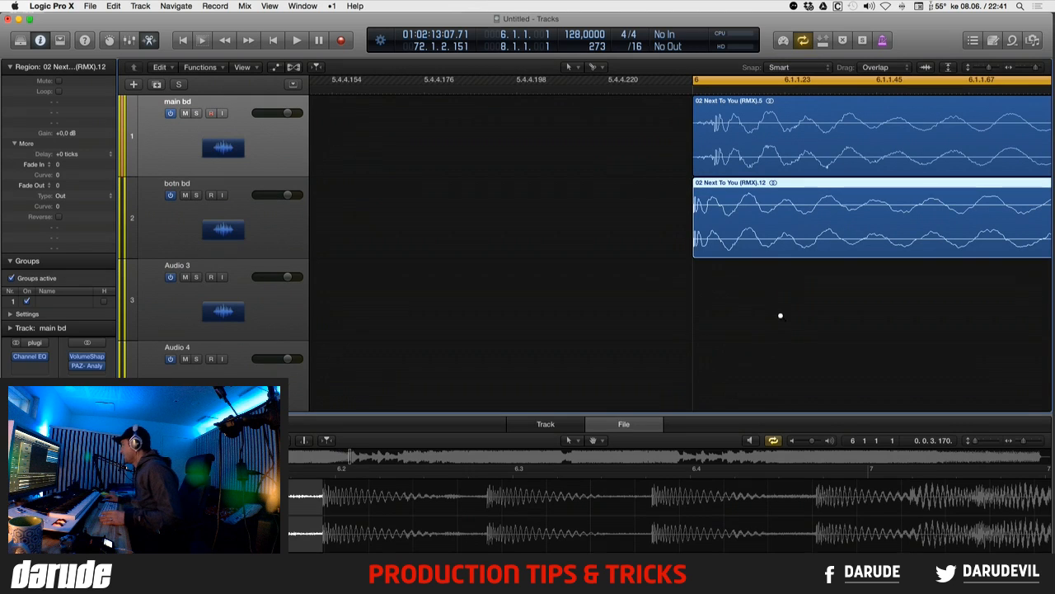
drag(780, 316, 639, 150)
scroll(663, 241, up, 3)
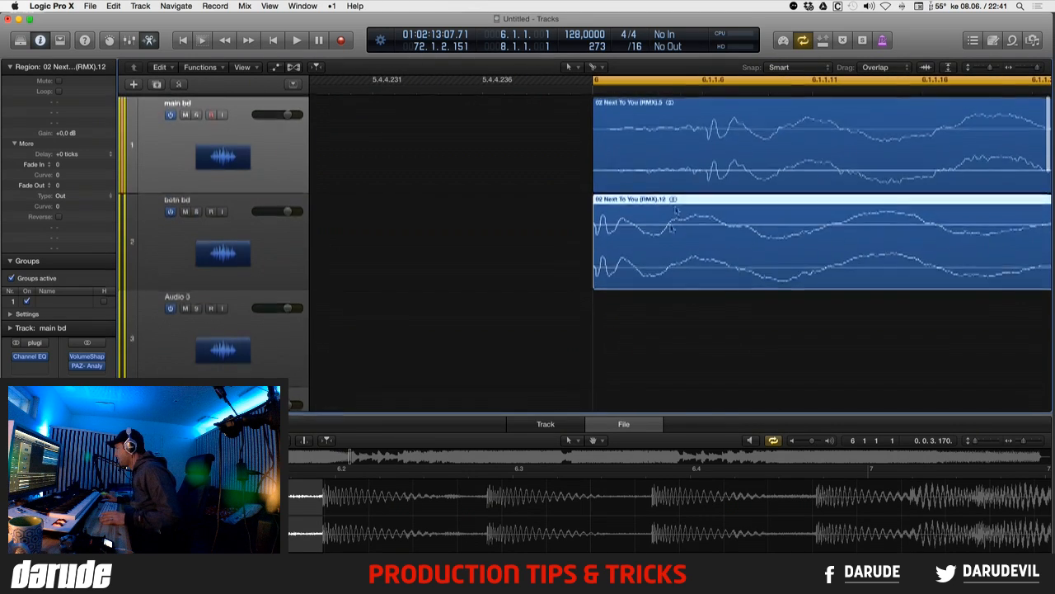
drag(709, 145, 615, 253)
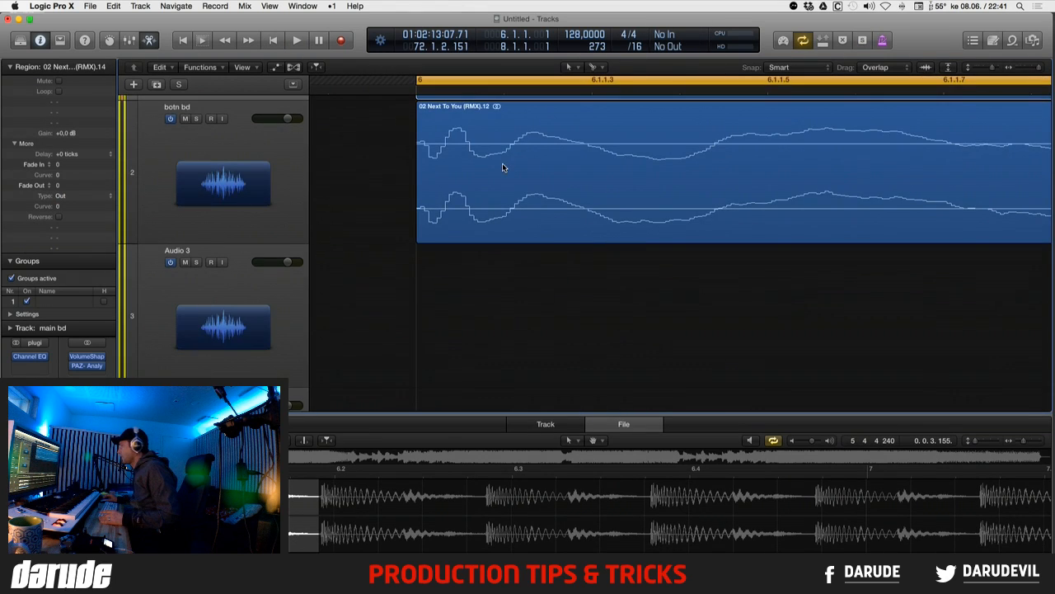
- Place the playhead on the botn bd kick's first peak, align the main bd kick to it and select both kick regions
scroll(502, 167, up, 3)
click(453, 89)
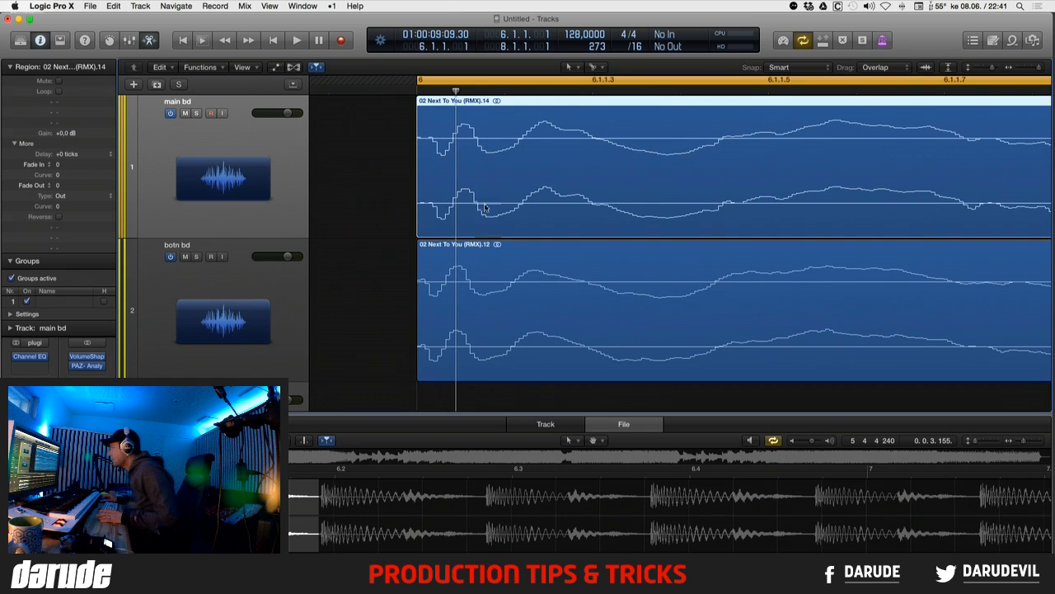
drag(501, 154, 492, 151)
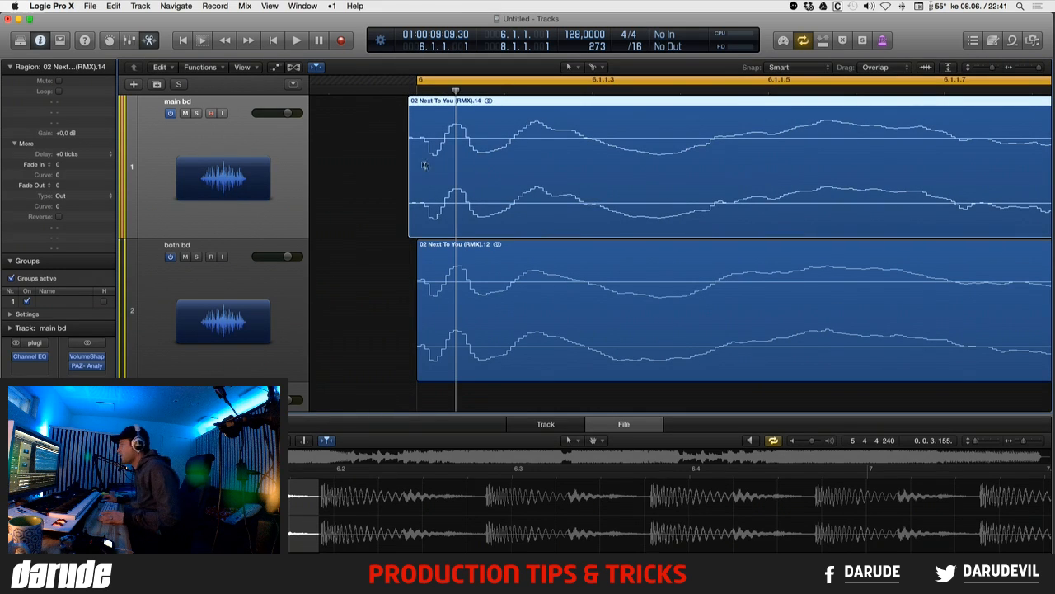
drag(420, 157, 432, 274)
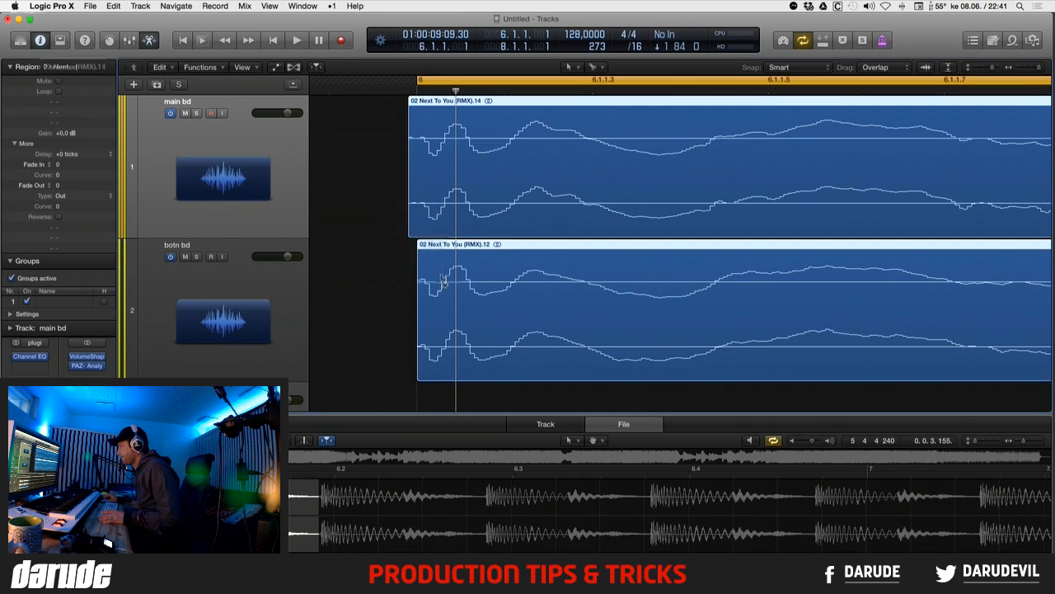
- Split the main bd kick at the exact start of bar 6 and delete the sliver before it
super+click(416, 220)
click(367, 213)
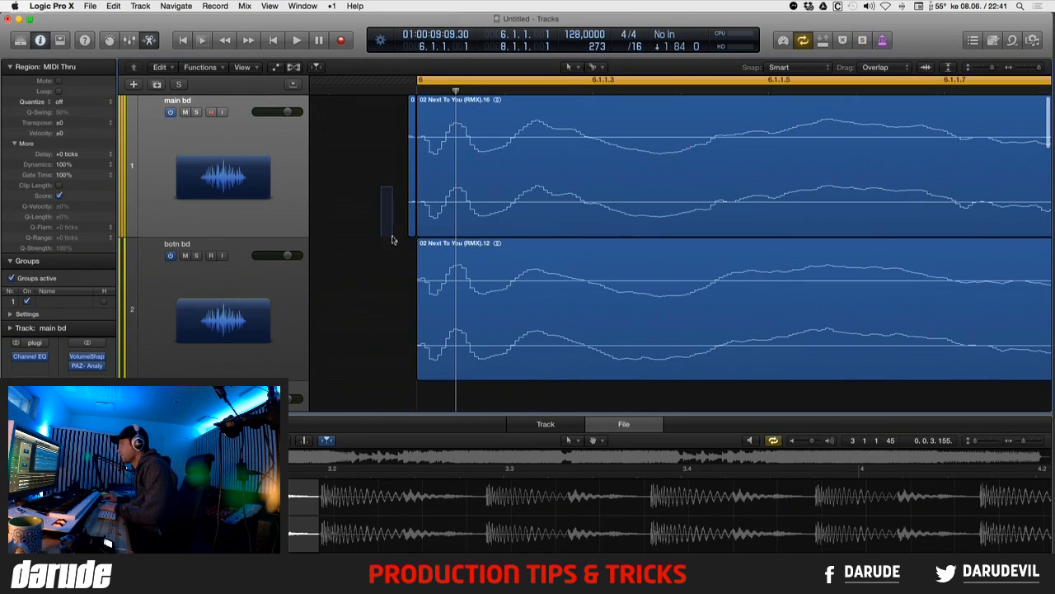
key(super+Left)
key(super+Left)
key(super+Left)
key(super+Left)
key(super+Left)
key(super+Left)
key(super+Left)
key(super+Left)
key(super+Left)
key(super+Left)
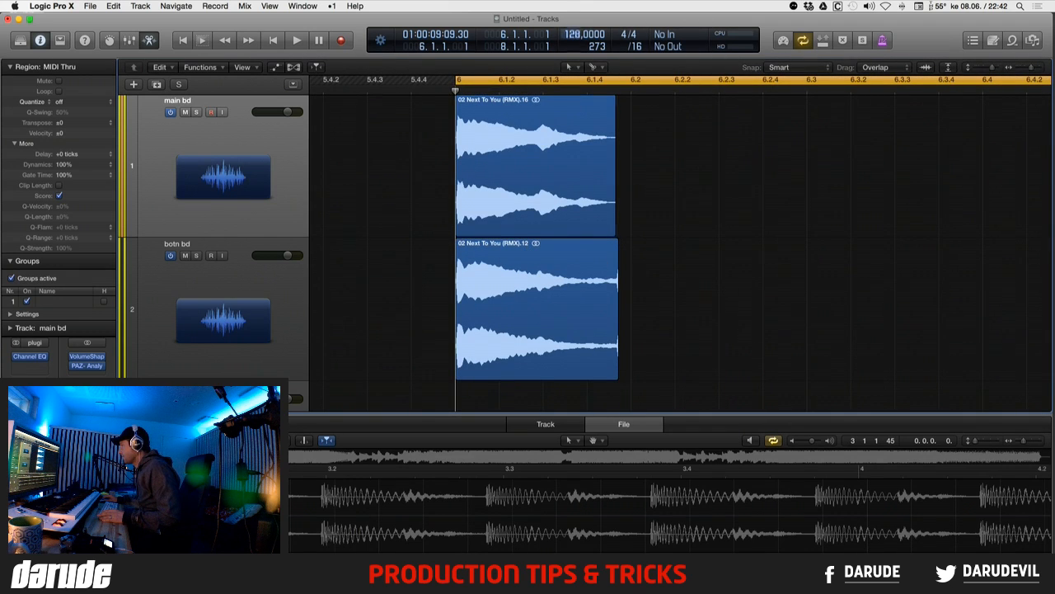
- Set the project tempo to 138 BPM and adjust the botn bd kick's end to 6.2
mouse_move(576, 34)
mouse_down()
mouse_move(575, 11)
mouse_move(573, 31)
mouse_up()
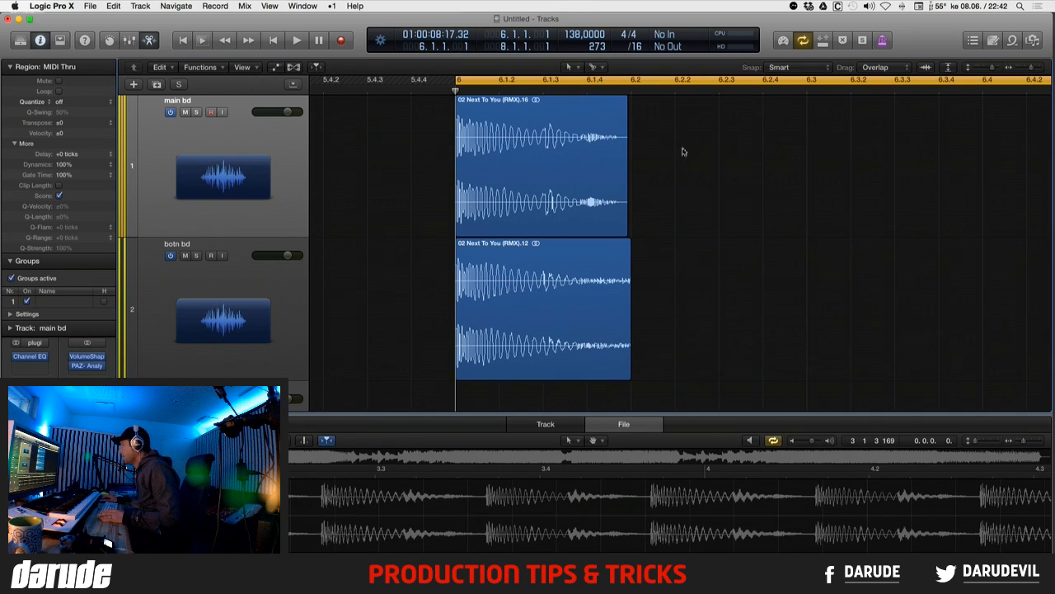
drag(621, 305, 631, 305)
click(668, 292)
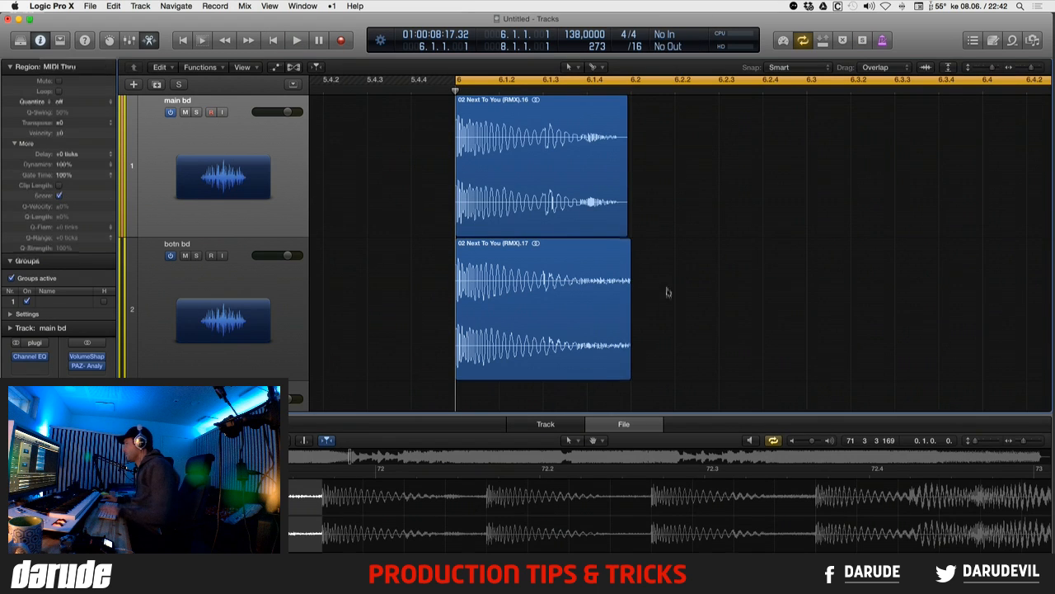
- Extend the end of the main bd kick past beat 6.2 and cut off the excess at 6.2
drag(625, 231, 659, 233)
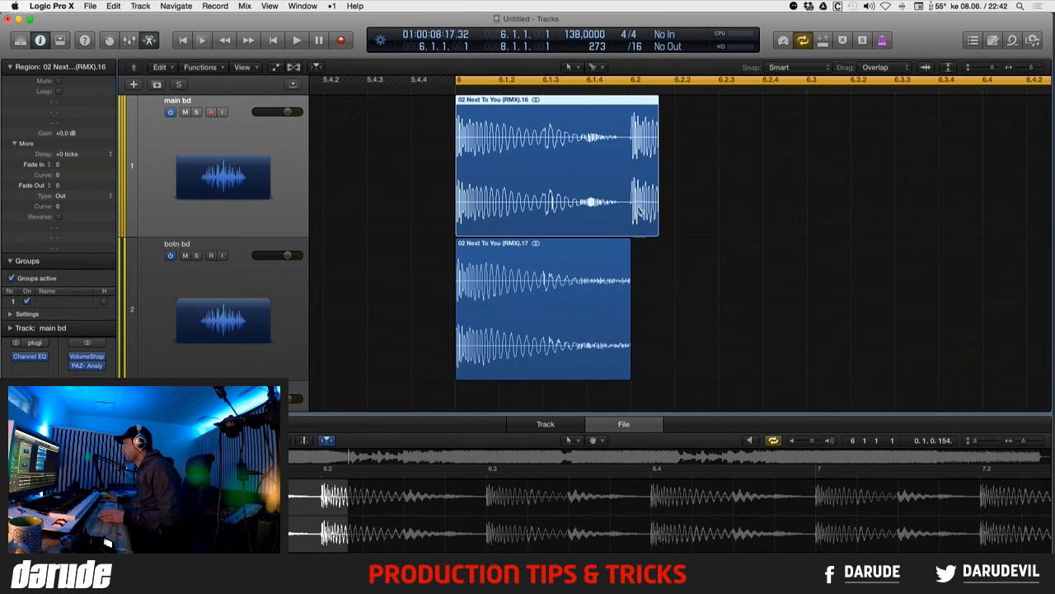
super+click(631, 206)
key(super+z)
key(super+z)
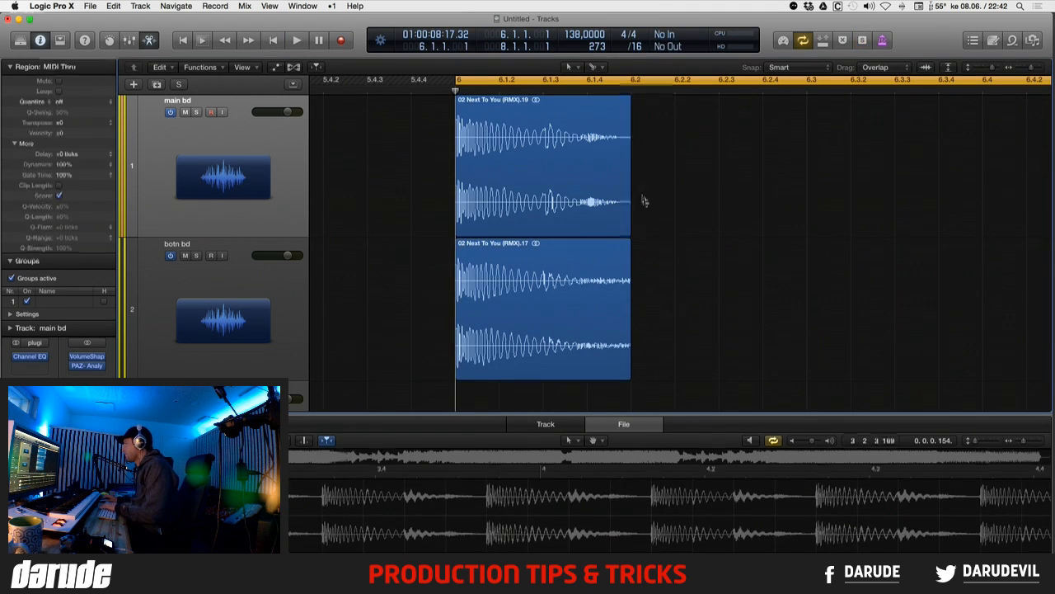
- Solo botn bd, set the cycle range from bar 6 to 6.2 around the kick and audition the loop
click(196, 256)
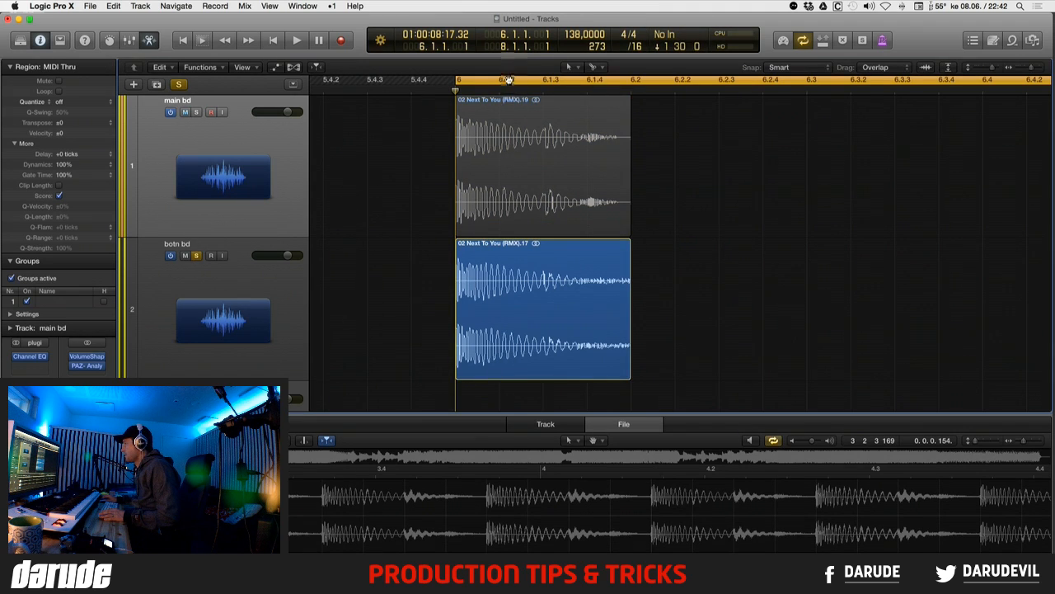
click(452, 82)
drag(458, 80, 631, 91)
key(space)
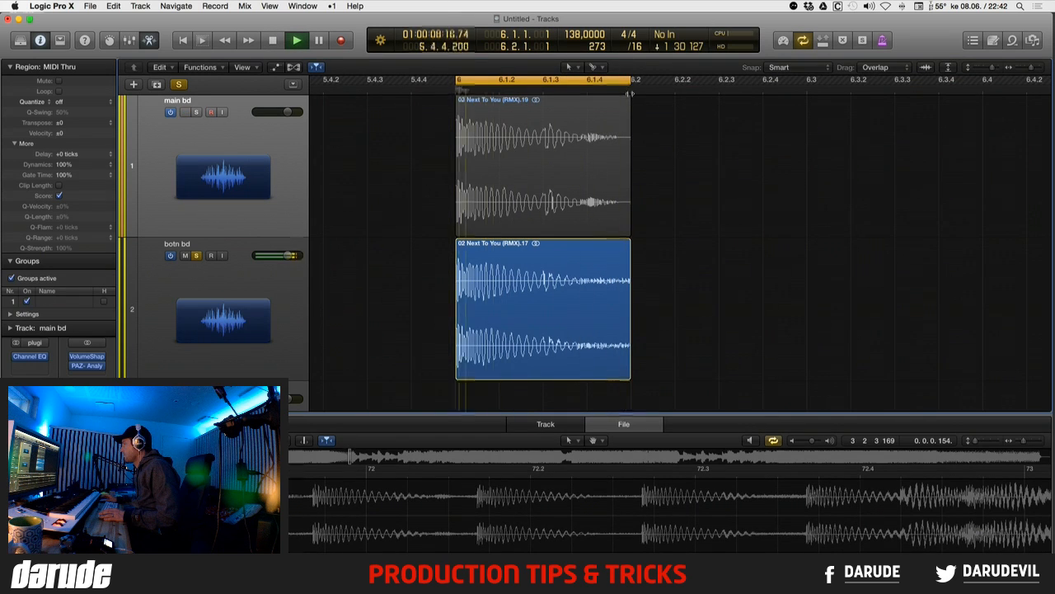
key(space)
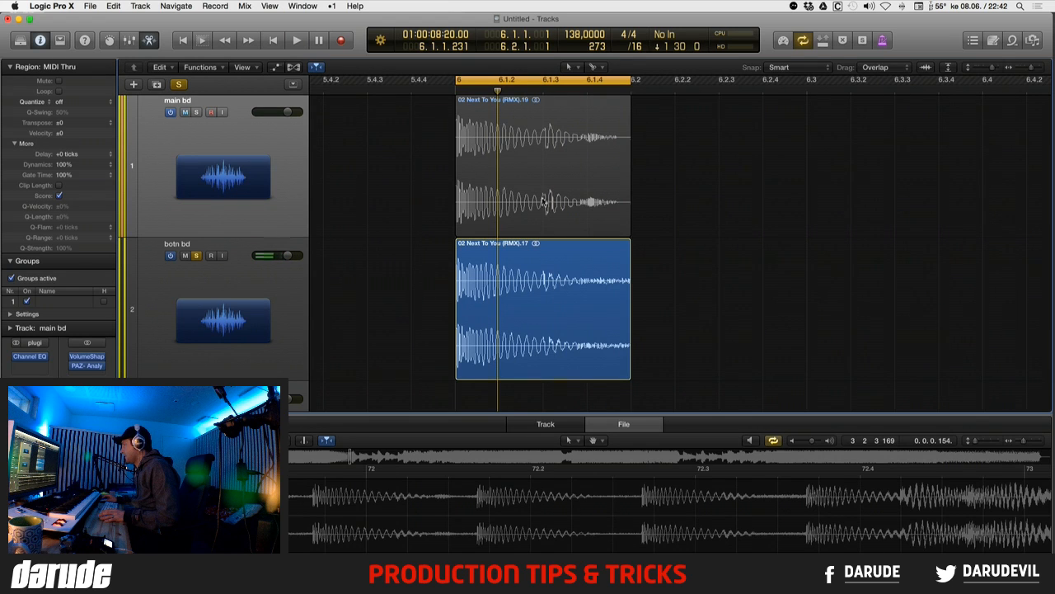
- Switch the solo to the main bd track and audition its kick in the loop
click(514, 148)
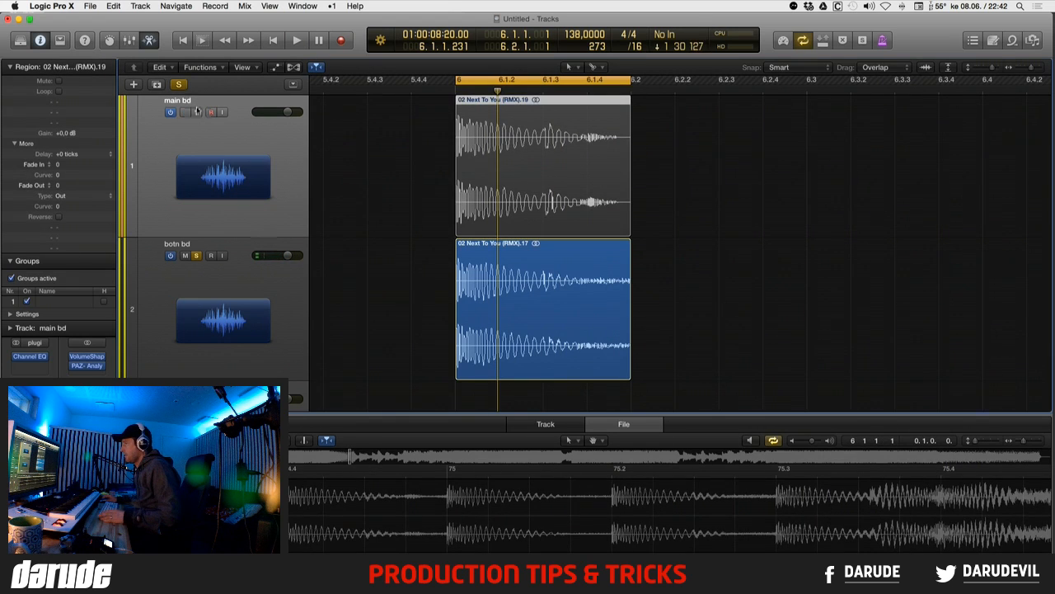
click(197, 112)
key(space)
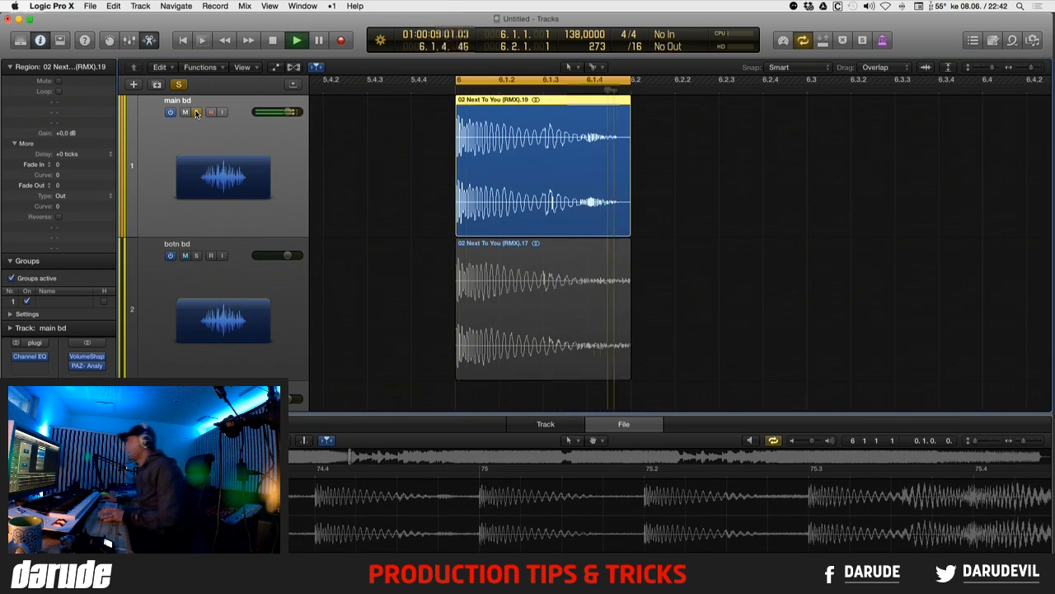
key(space)
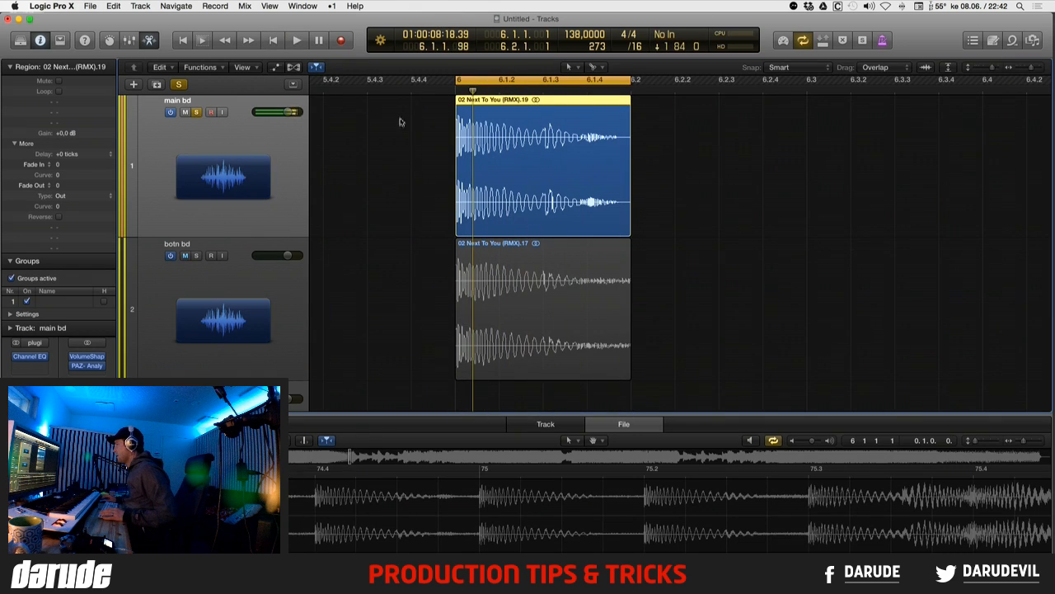
- Try splitting the main bd kick at 6.1.3 to single out its second half, and undo the split
click(543, 169)
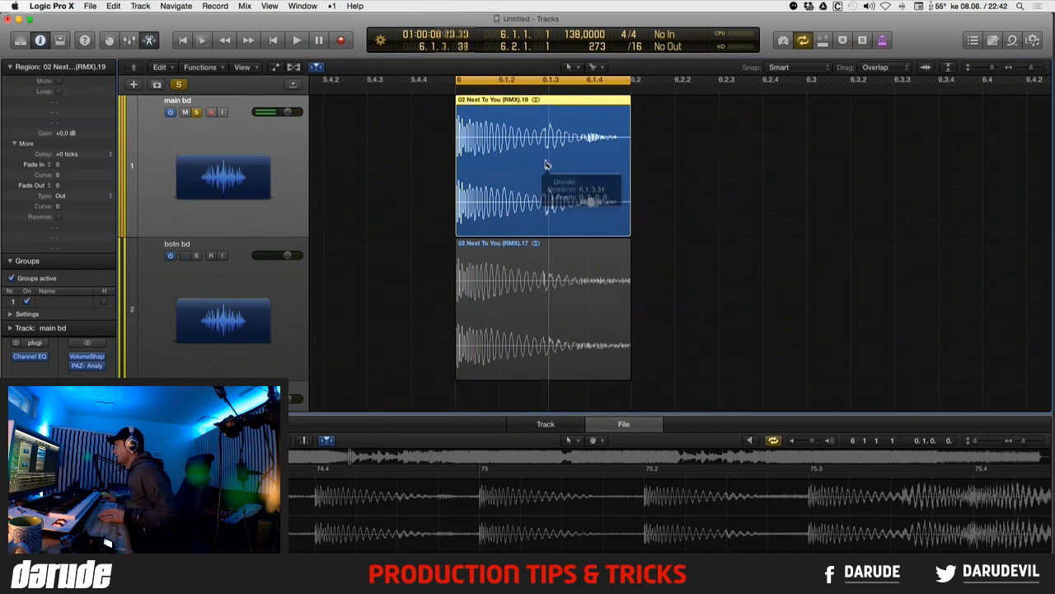
key(space)
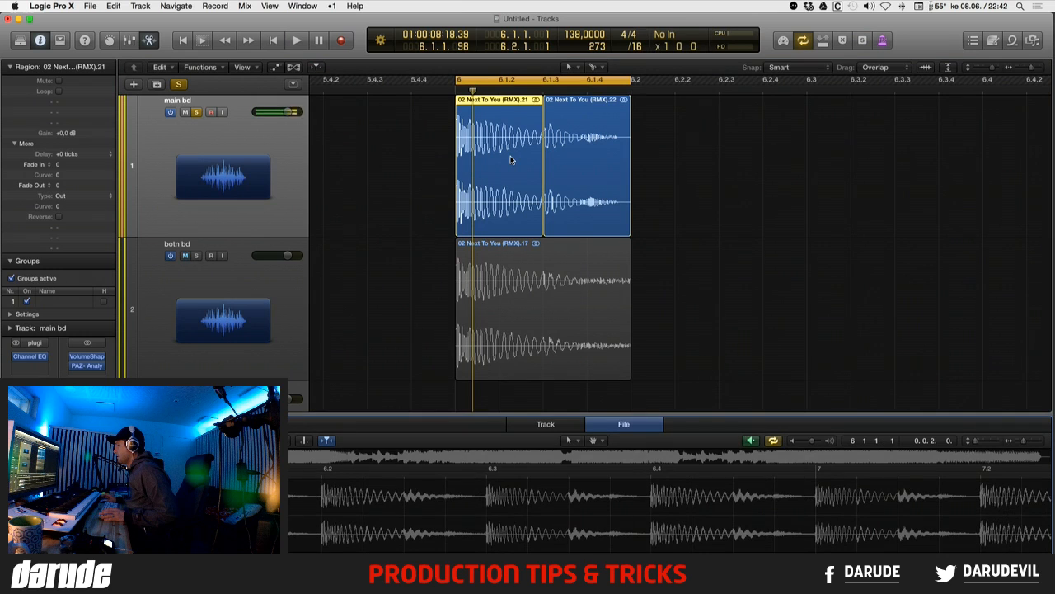
click(572, 146)
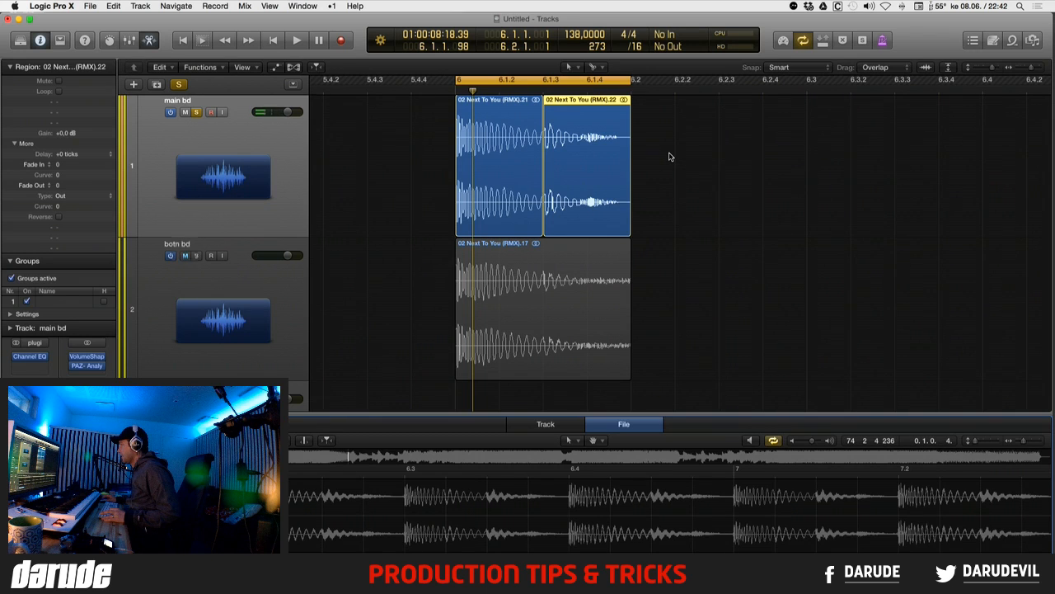
key(super+z)
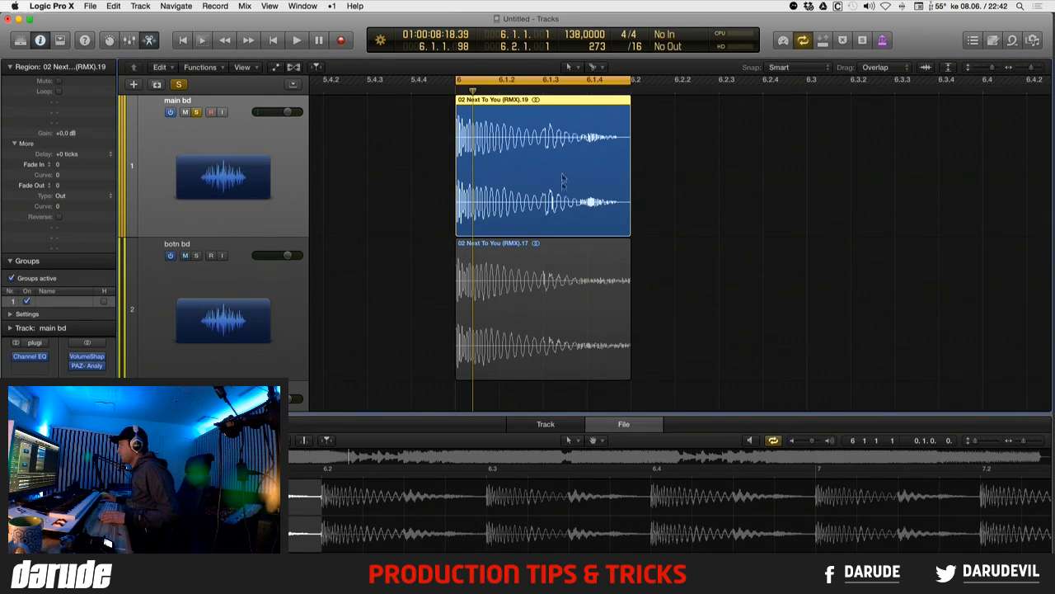
- Solo and select the botn bd track and insert a Channel EQ on it
click(197, 290)
click(544, 293)
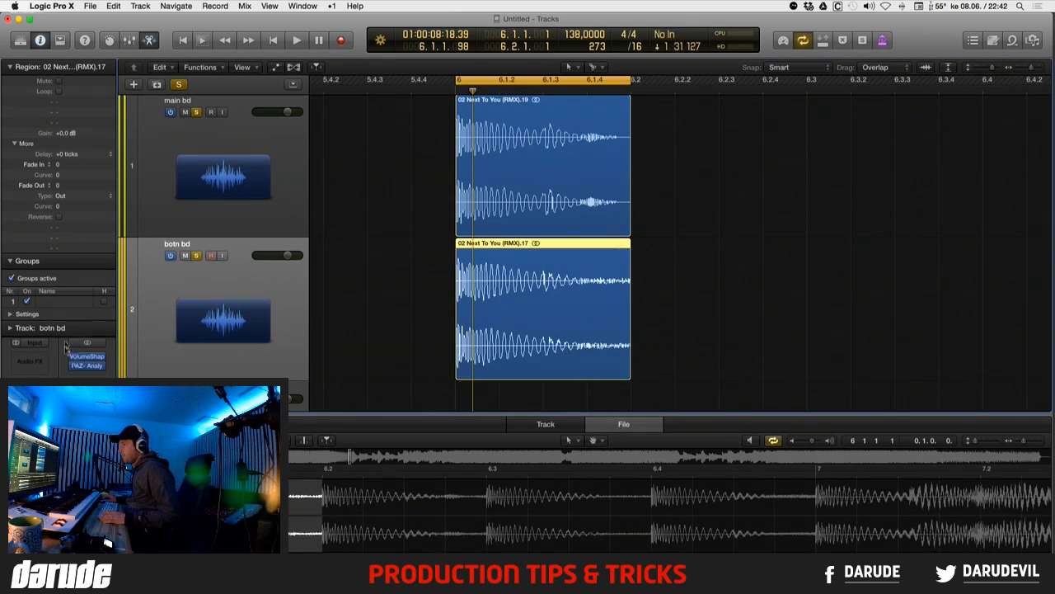
key(Tab)
key(space)
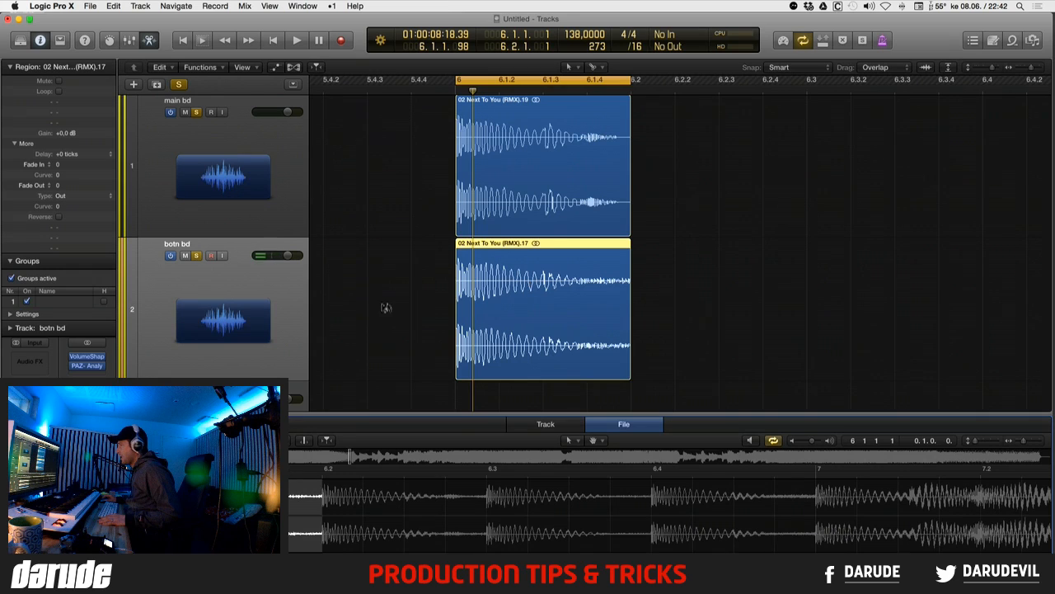
click(29, 360)
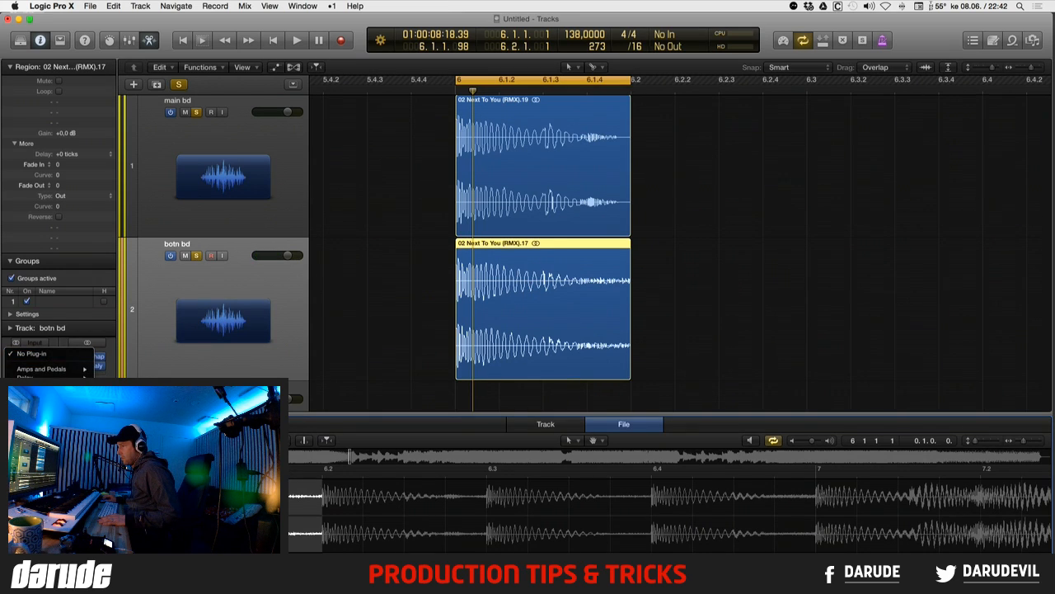
click(119, 403)
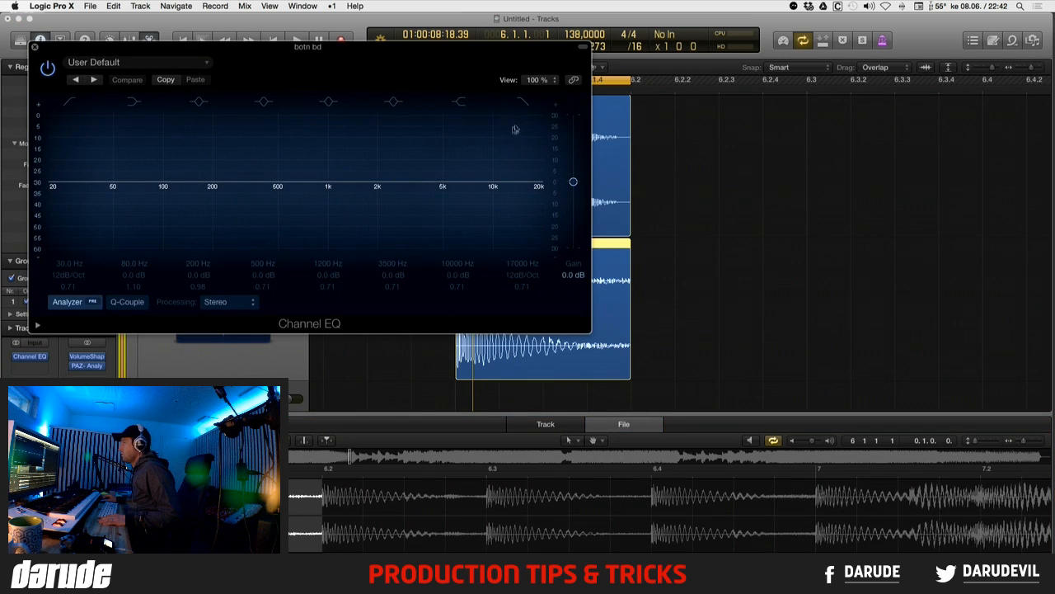
- Enable the high-cut band of the botn bd EQ at 80 Hz with a 24 dB/Oct slope and close the plug-in
click(523, 102)
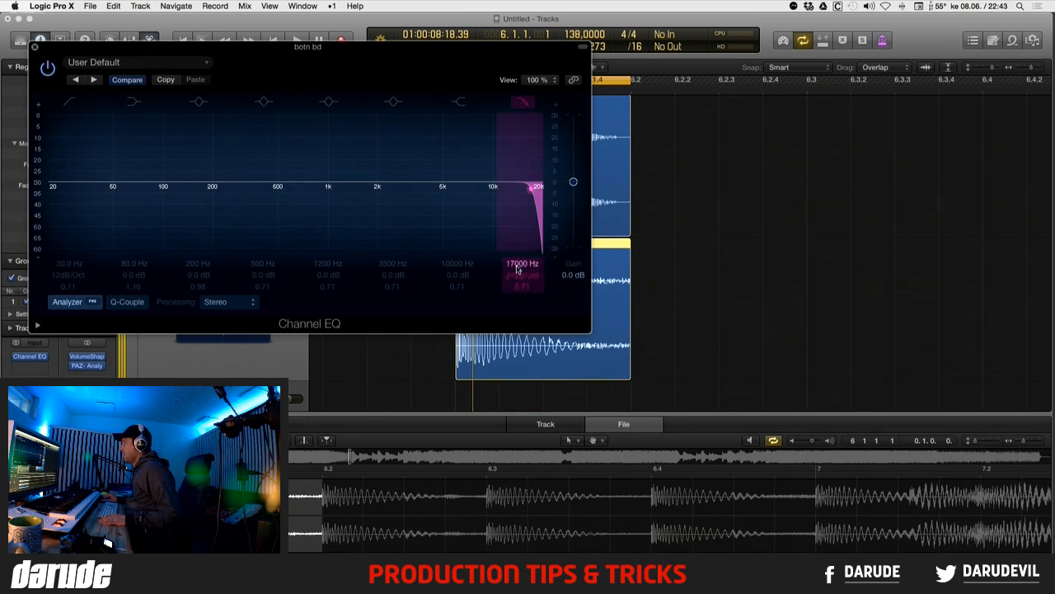
mouse_move(517, 269)
mouse_down()
mouse_move(518, 346)
mouse_move(518, 268)
mouse_up()
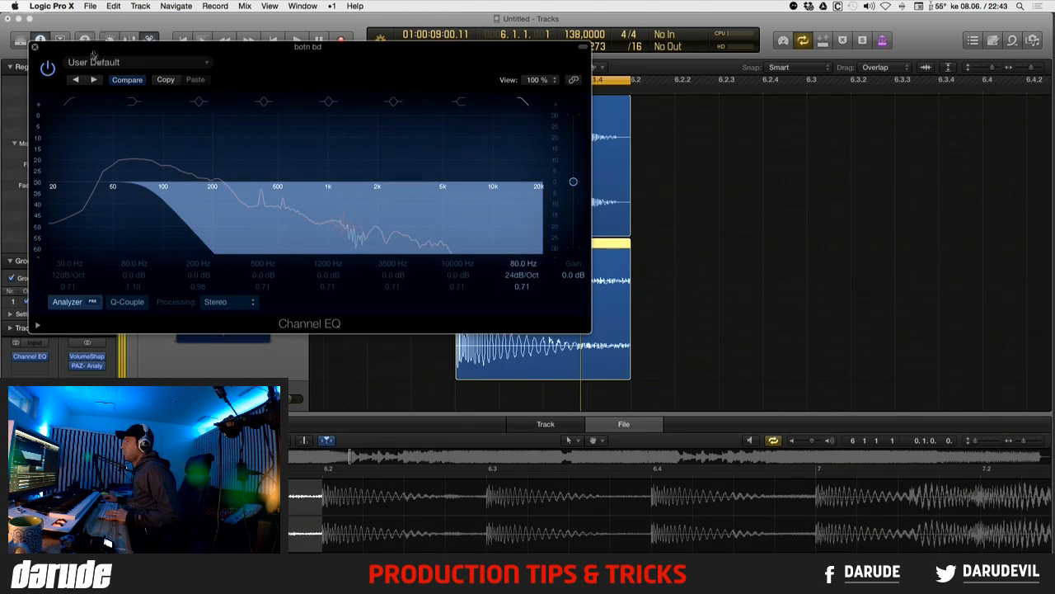
click(35, 47)
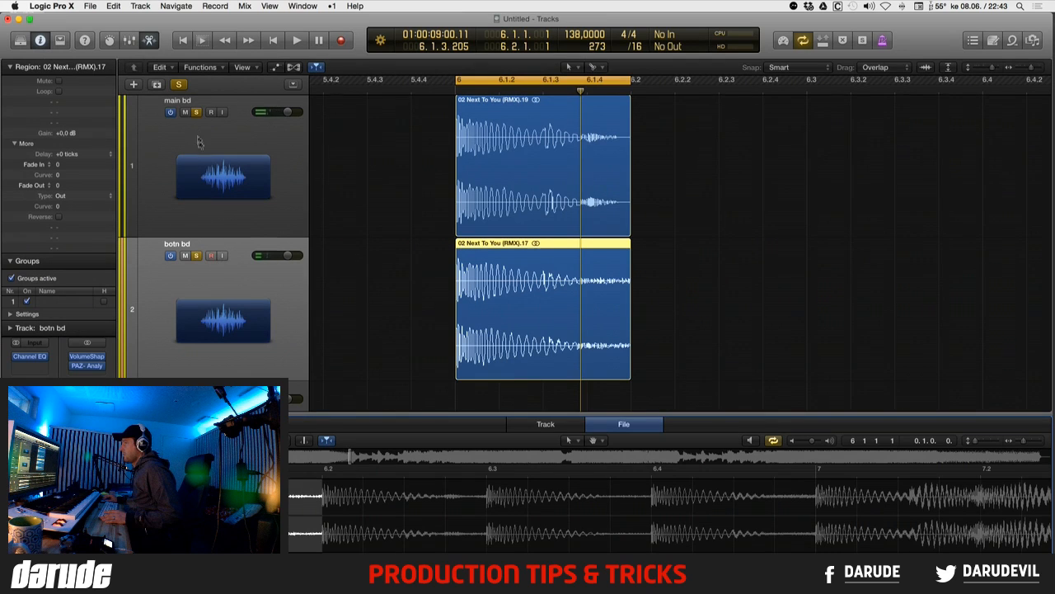
- Loop only the botn bd kick, reopen its Channel EQ below the regions and raise the high cut to about 2400 Hz
click(196, 111)
key(space)
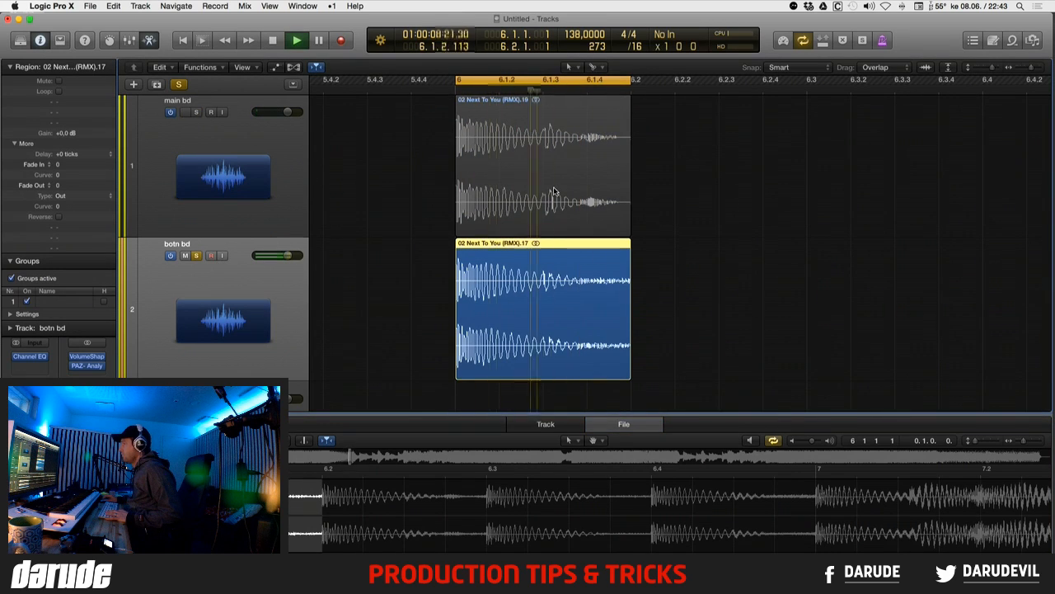
click(31, 361)
drag(459, 59, 695, 321)
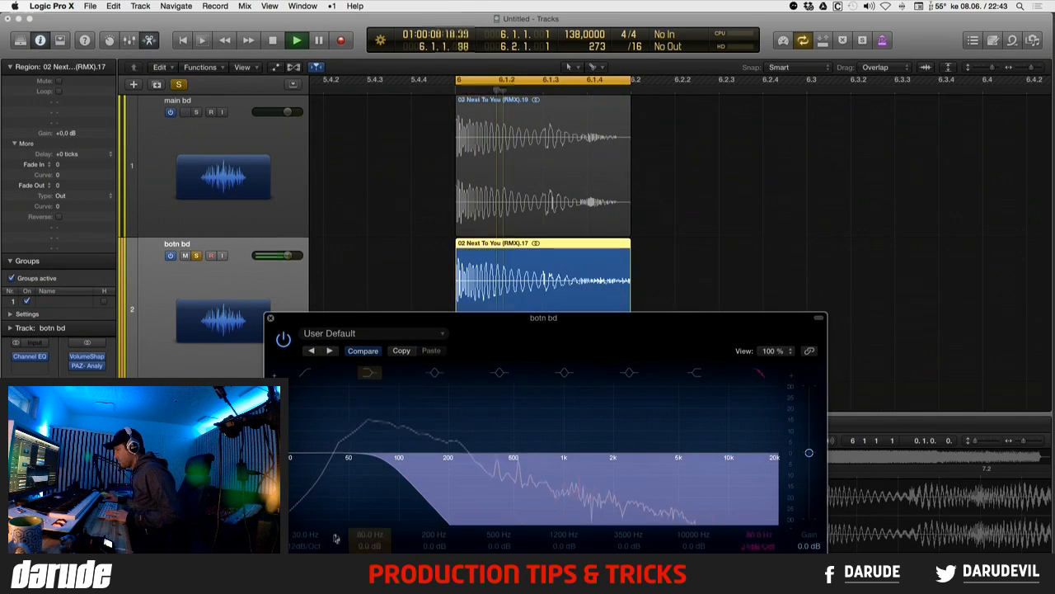
drag(757, 537, 757, 511)
- Sweep the boosted 500 Hz band to 390 Hz while looping the kick and cut it to -17.0 dB
key(space)
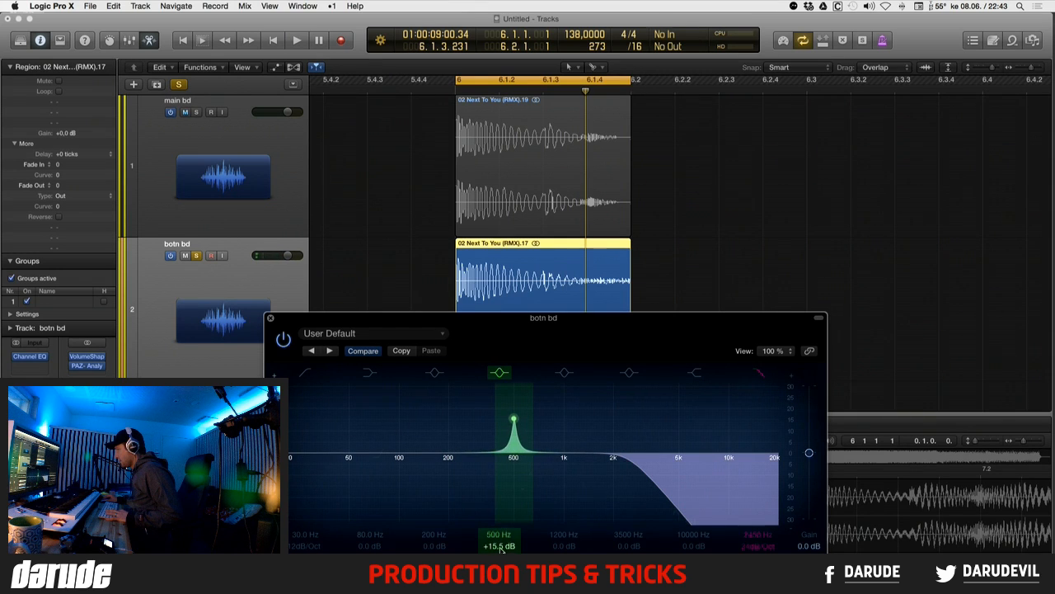
key(space)
drag(500, 536, 500, 540)
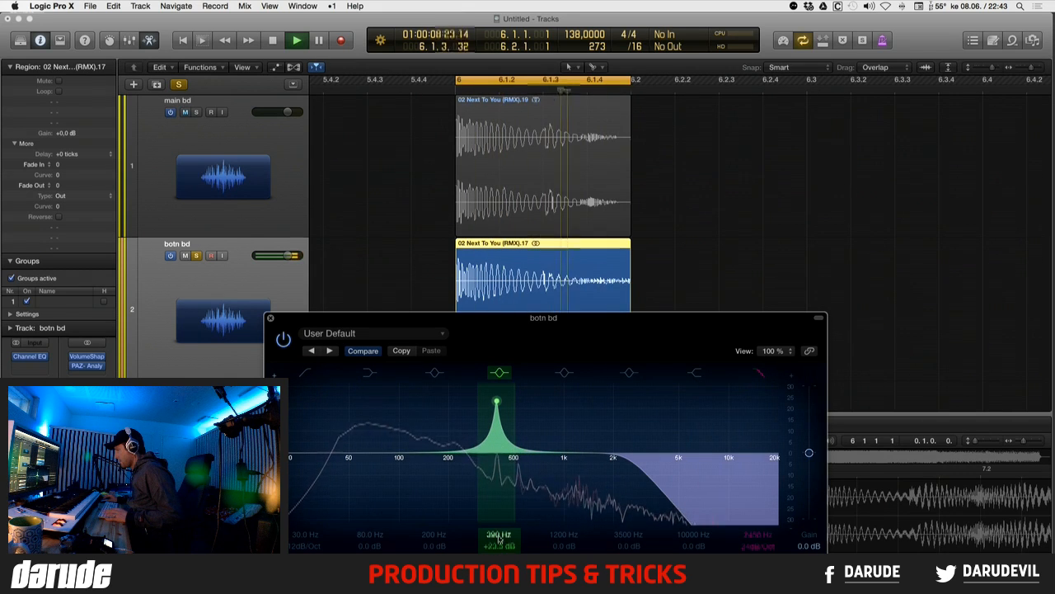
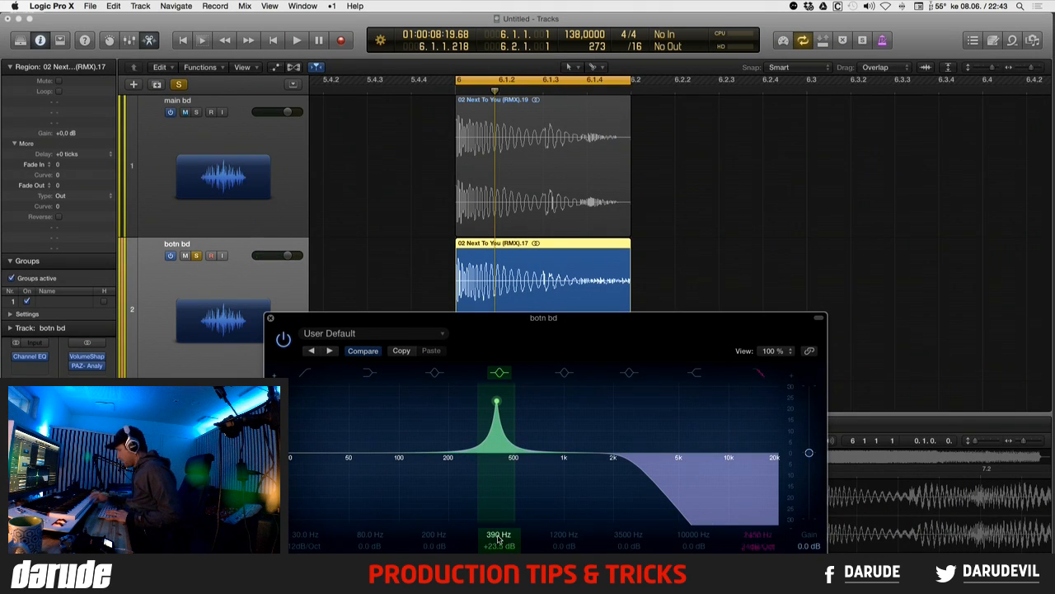
key(space)
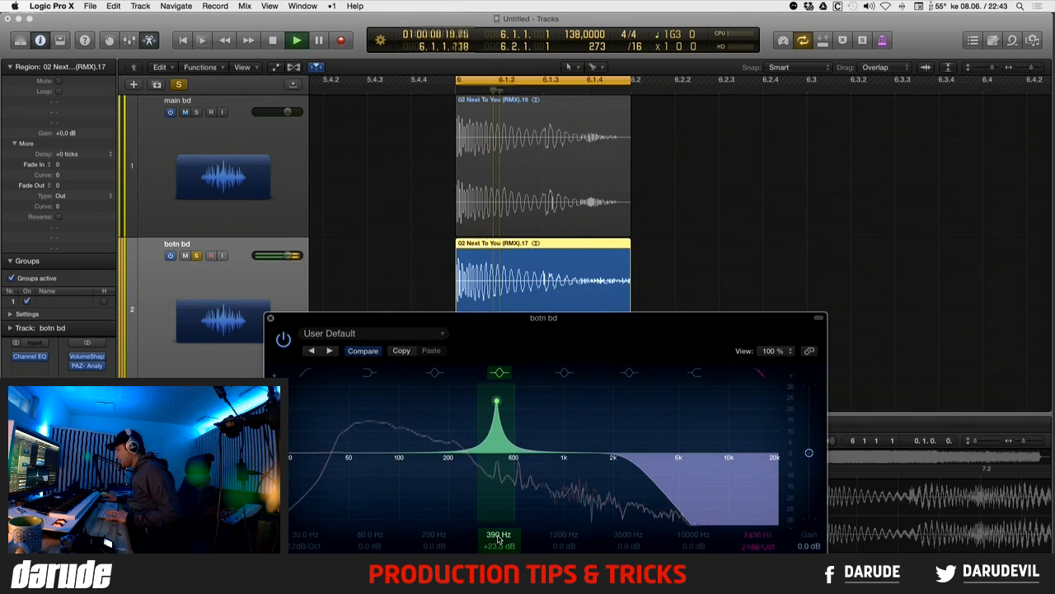
key(space)
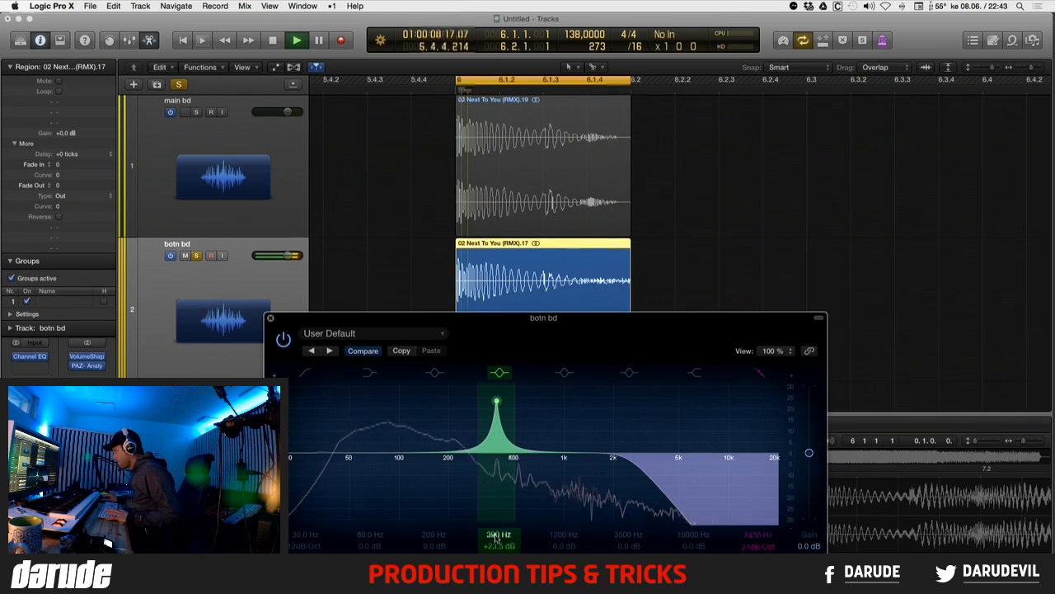
drag(498, 545, 498, 586)
key(space)
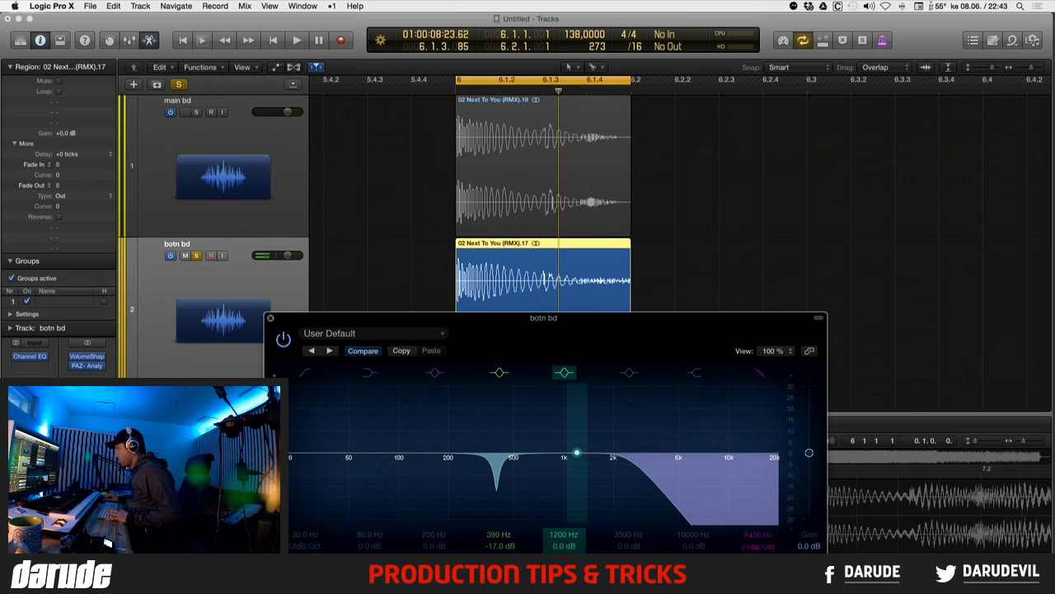
- Boost the 1200 Hz band by 15.0 dB, sweep it down to 530 Hz and cut it to -12.0 dB
key(space)
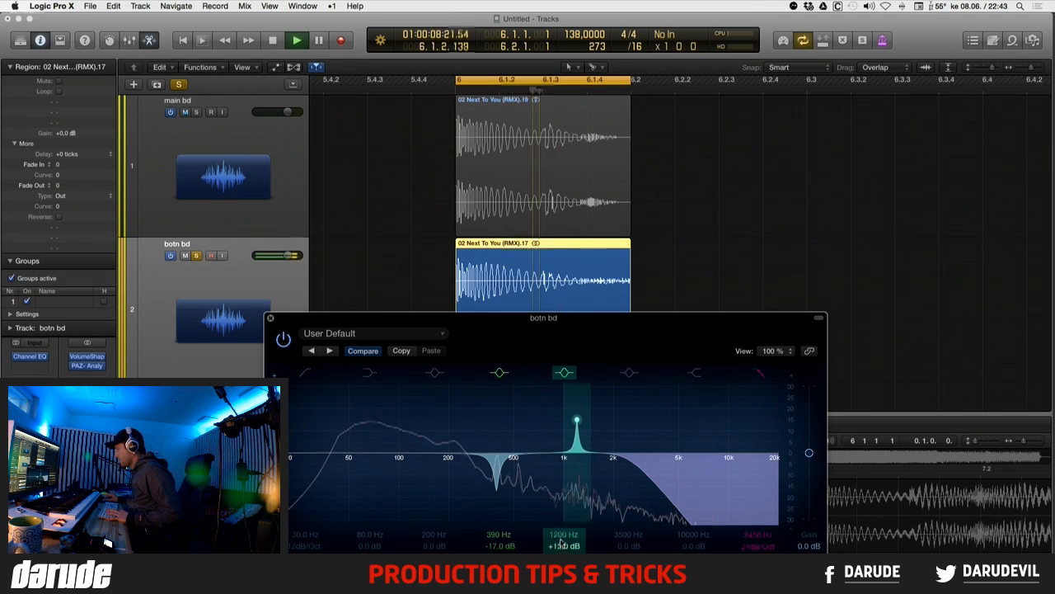
drag(577, 422, 517, 420)
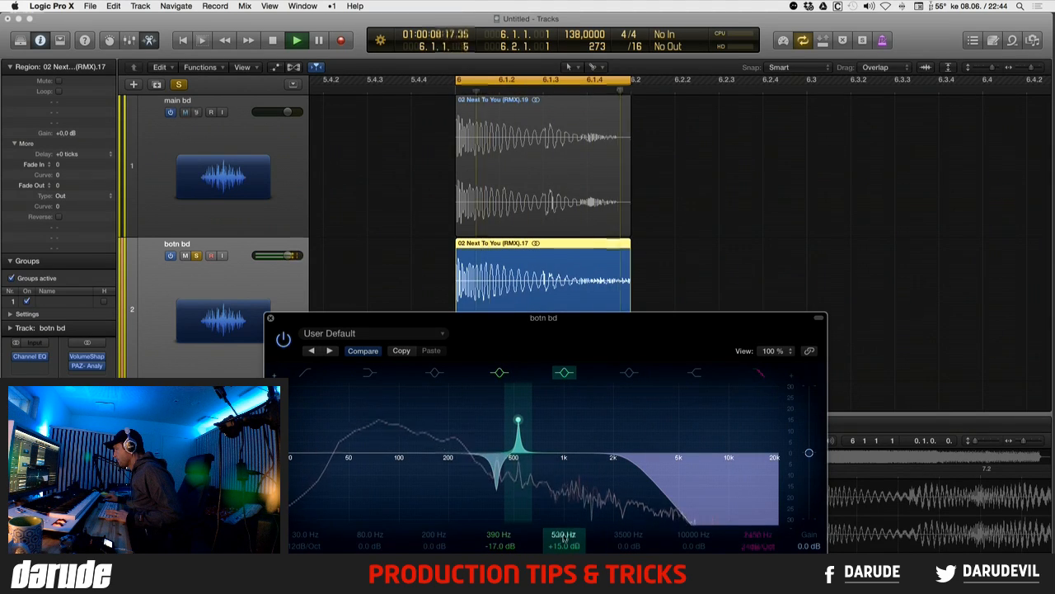
mouse_move(563, 538)
mouse_down()
mouse_move(563, 574)
mouse_move(563, 548)
mouse_up()
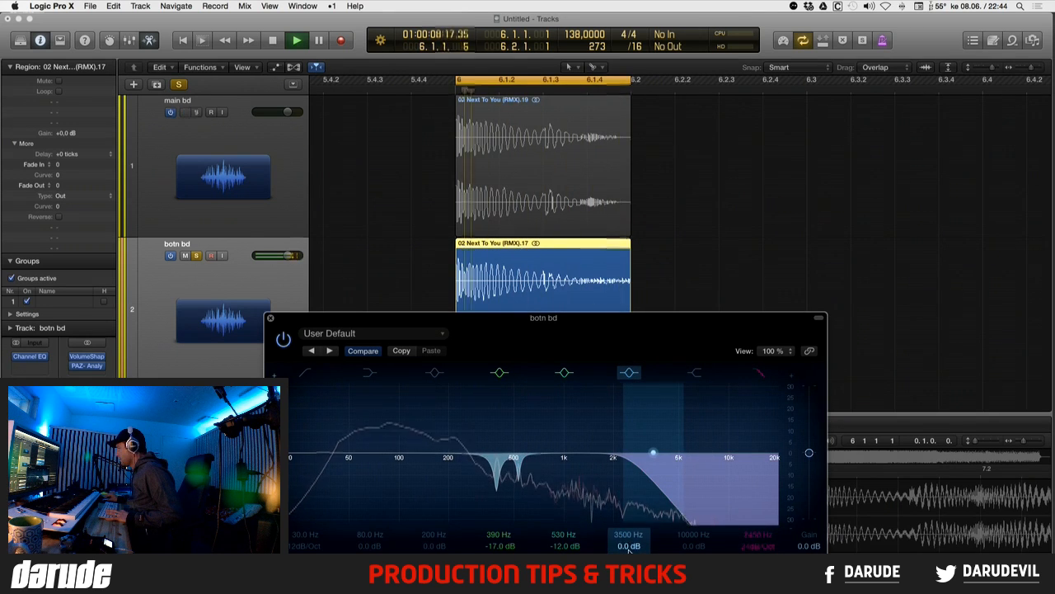
- Boost the 3500 Hz band by 15.0 dB, sweep it to 1160 Hz, cut it to -7.5 dB, and lower the high cut to about 215 Hz
drag(629, 546, 629, 509)
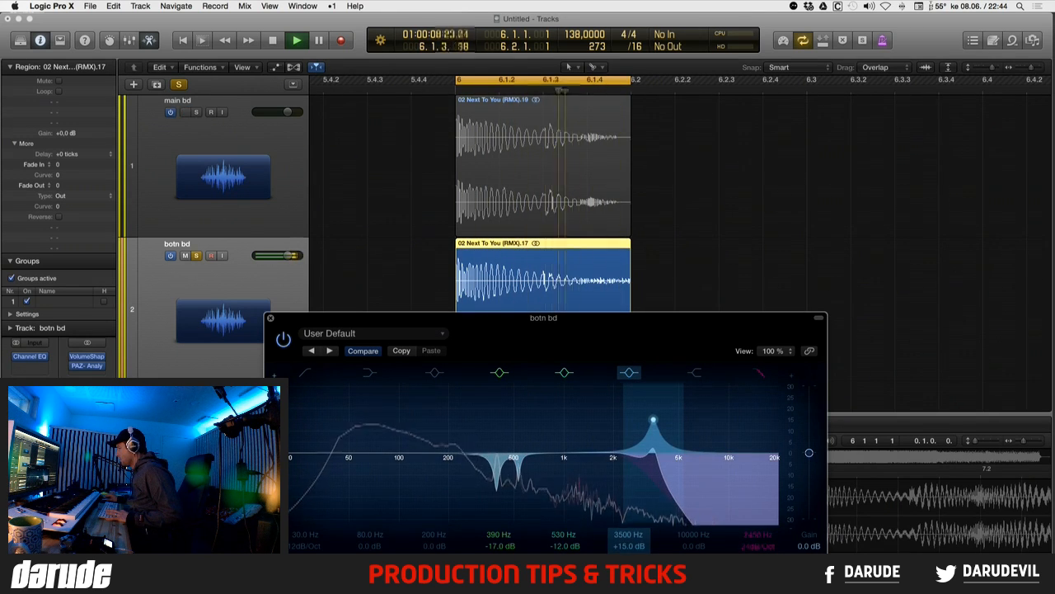
mouse_move(629, 556)
mouse_down()
mouse_move(629, 567)
mouse_move(629, 512)
mouse_move(631, 577)
mouse_up()
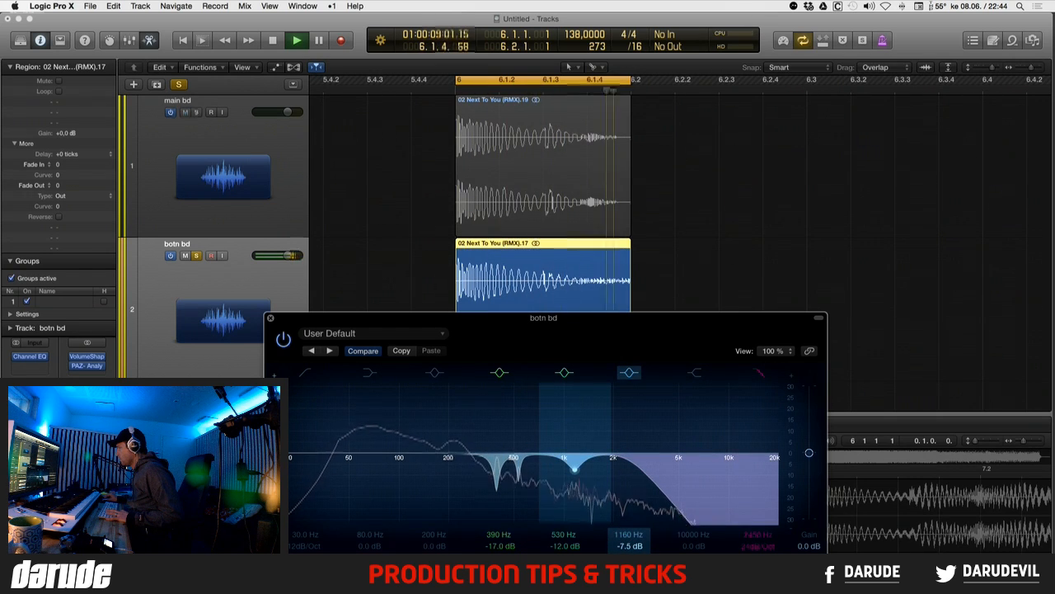
key(space)
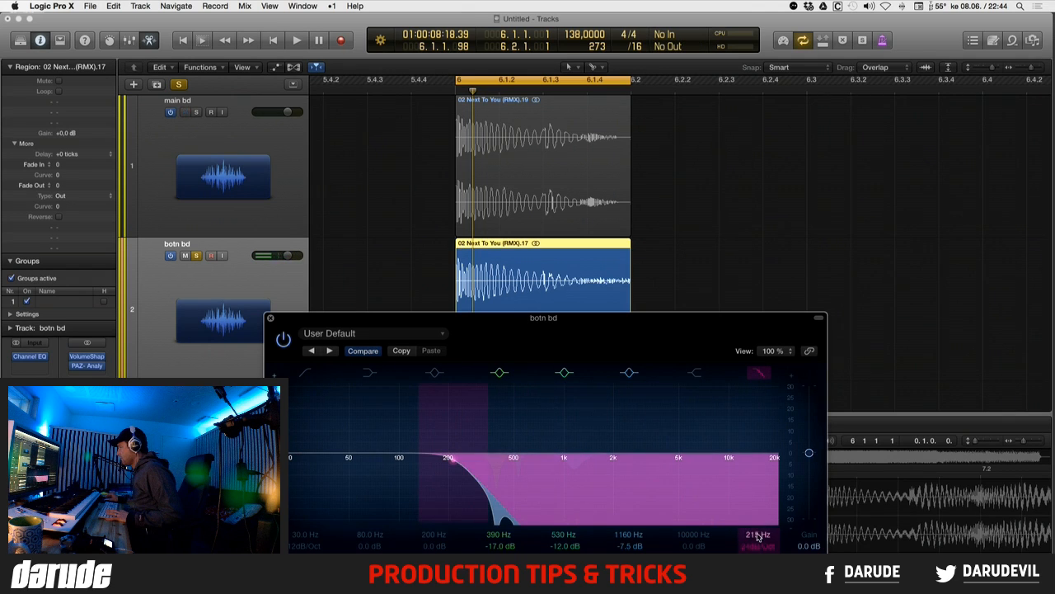
key(space)
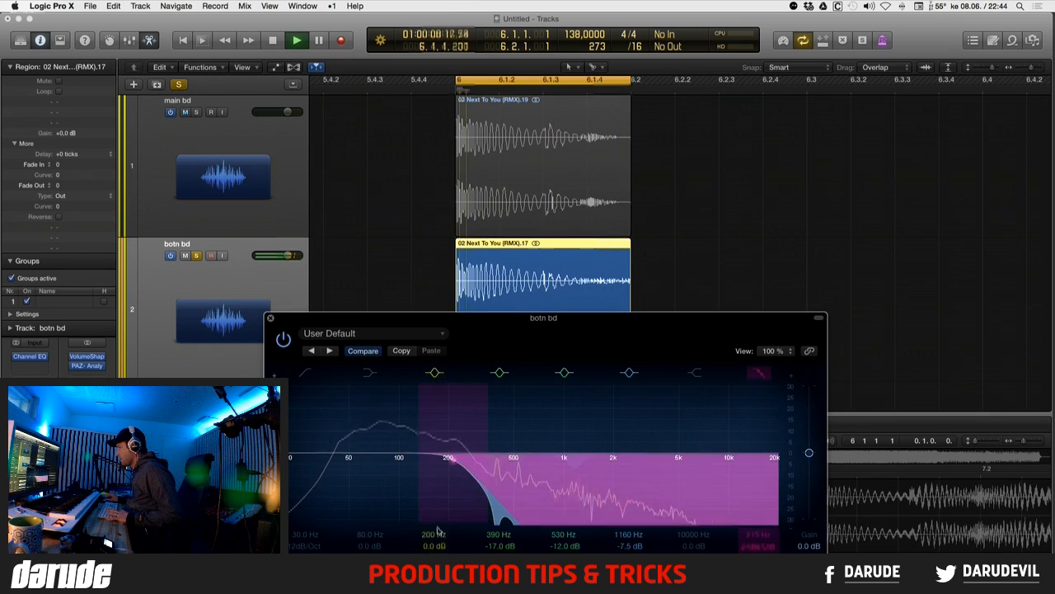
- Enable the 200 Hz band with a 12.0 dB boost, sweep it to 270 Hz while looping and cut it to -8.5 dB
click(436, 374)
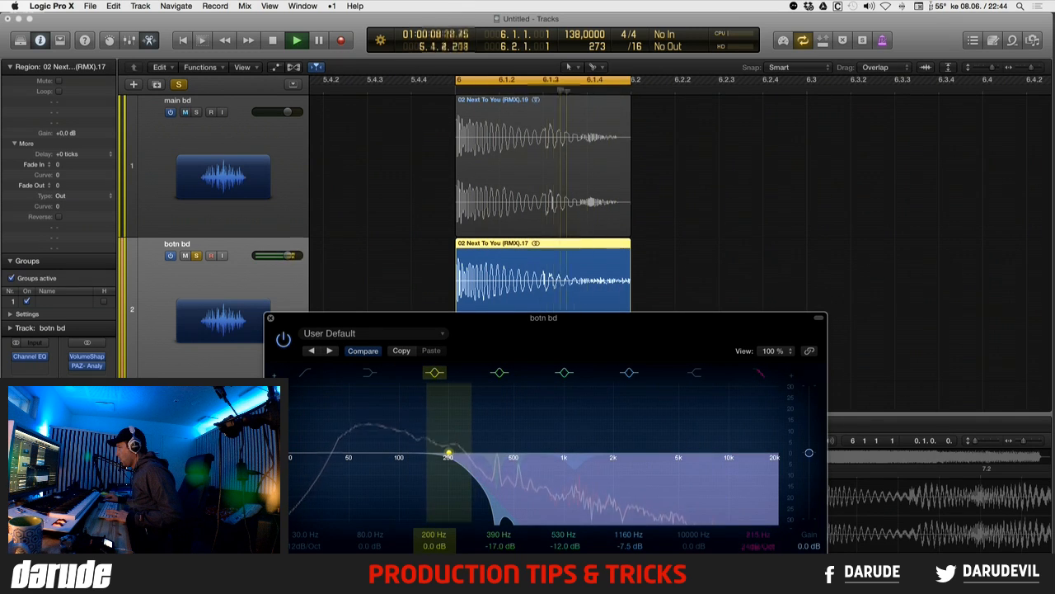
drag(430, 544, 431, 488)
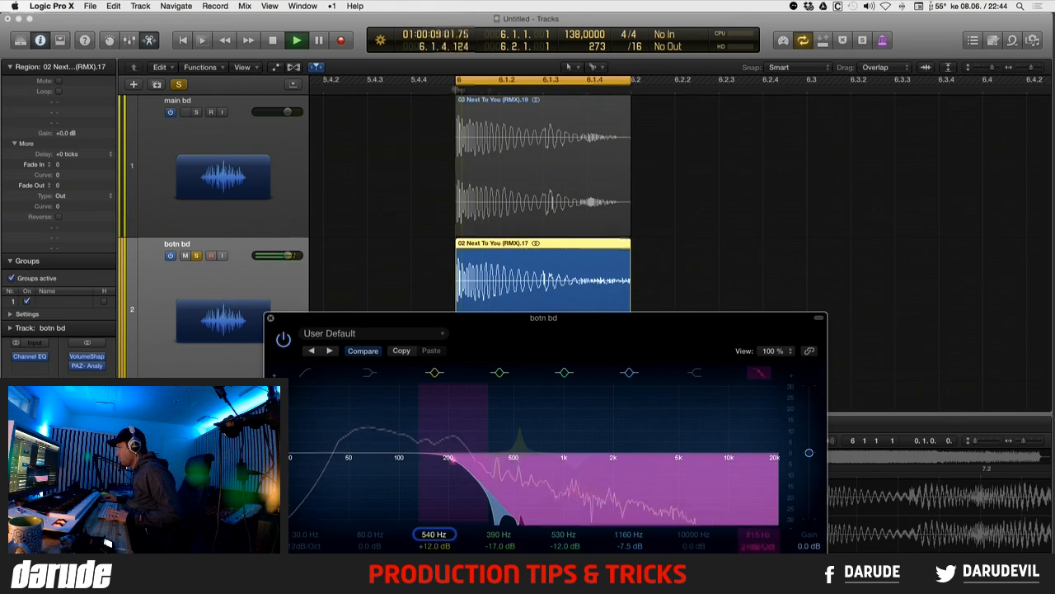
drag(433, 534, 434, 543)
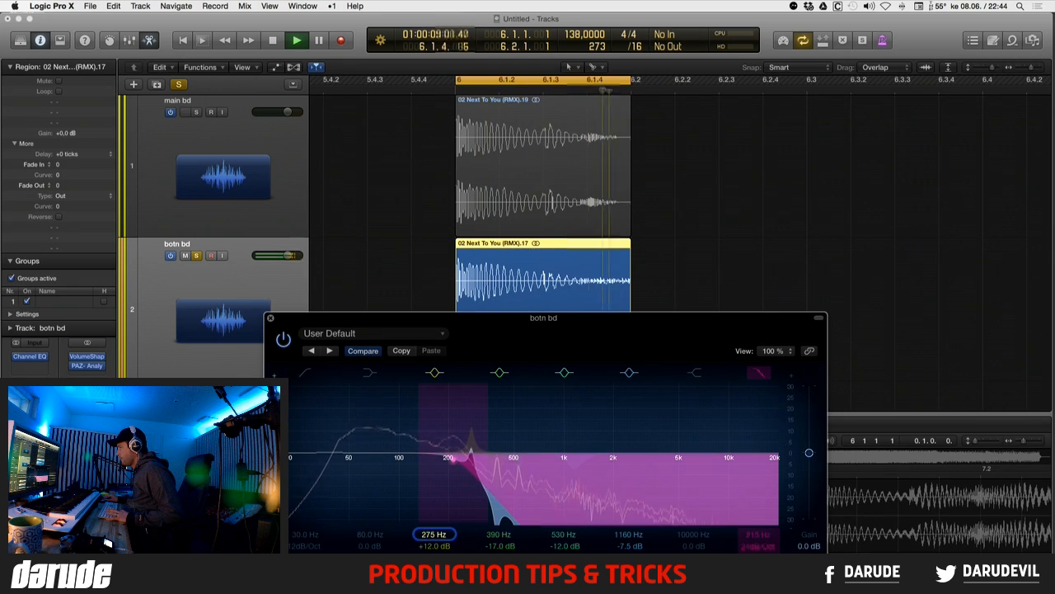
drag(435, 546, 435, 569)
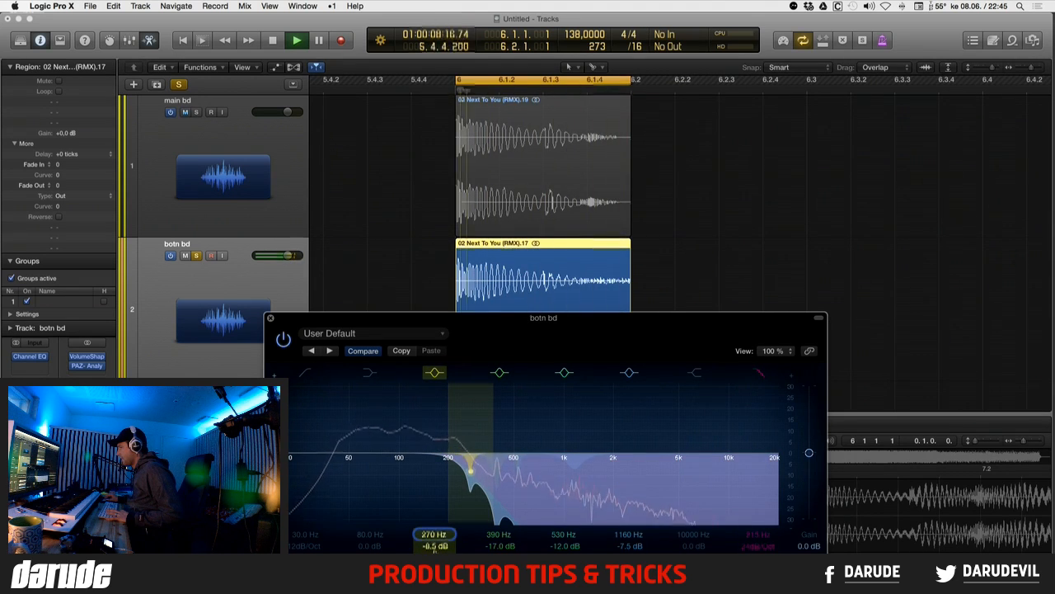
key(space)
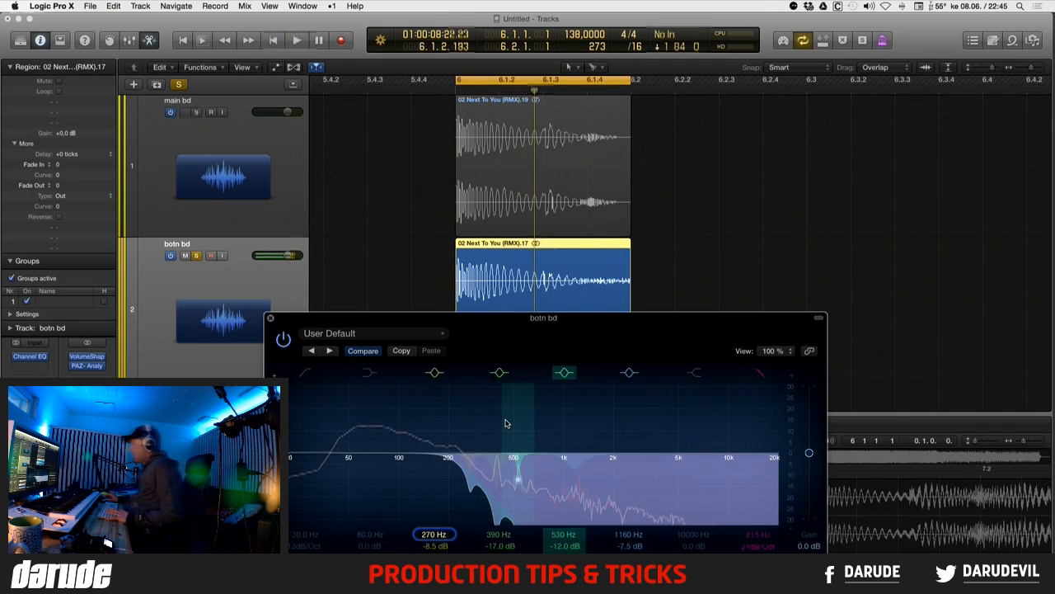
key(space)
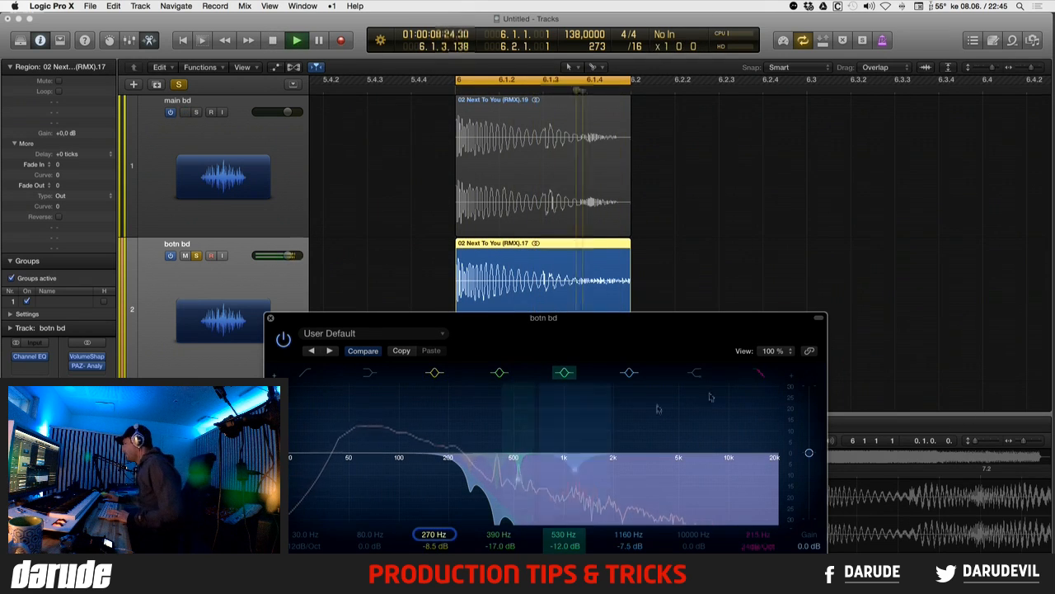
- Set the high cut to 160 Hz with a 24 dB/Oct slope, then move the EQ window below the regions and stop playback
click(759, 373)
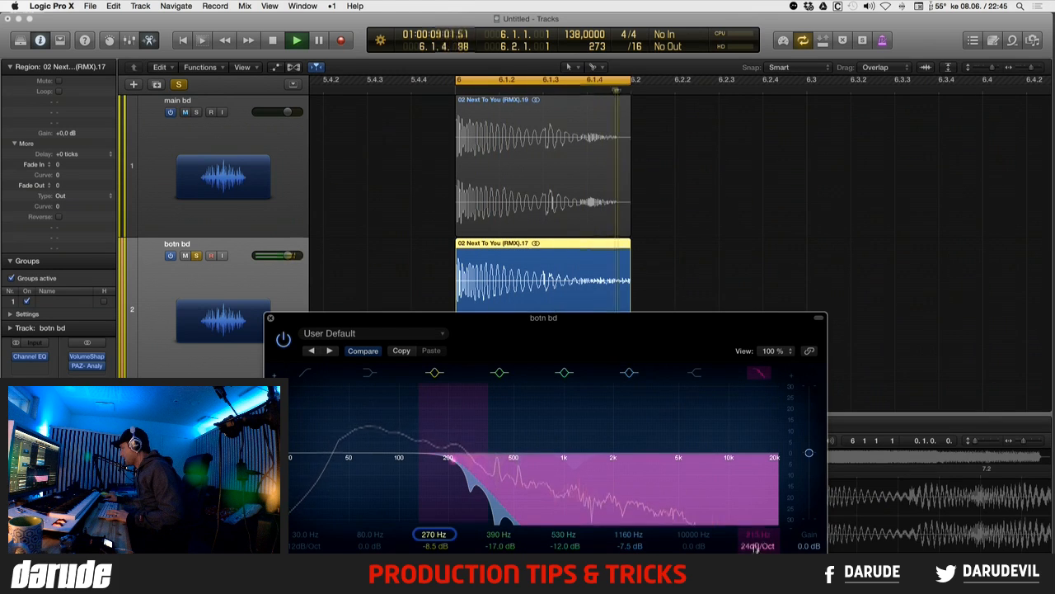
drag(482, 458, 432, 459)
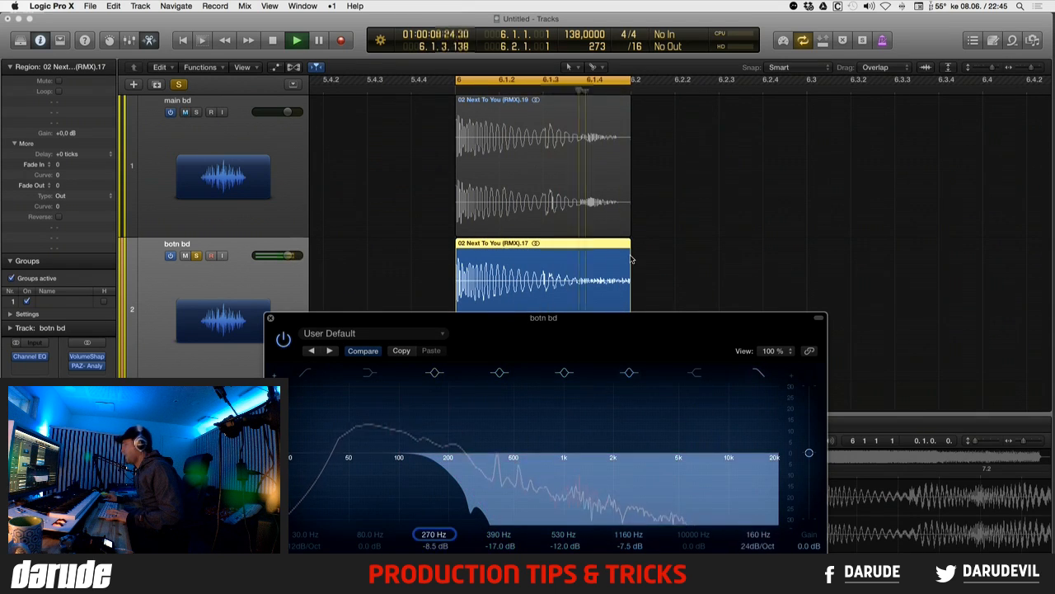
drag(486, 322, 486, 451)
key(space)
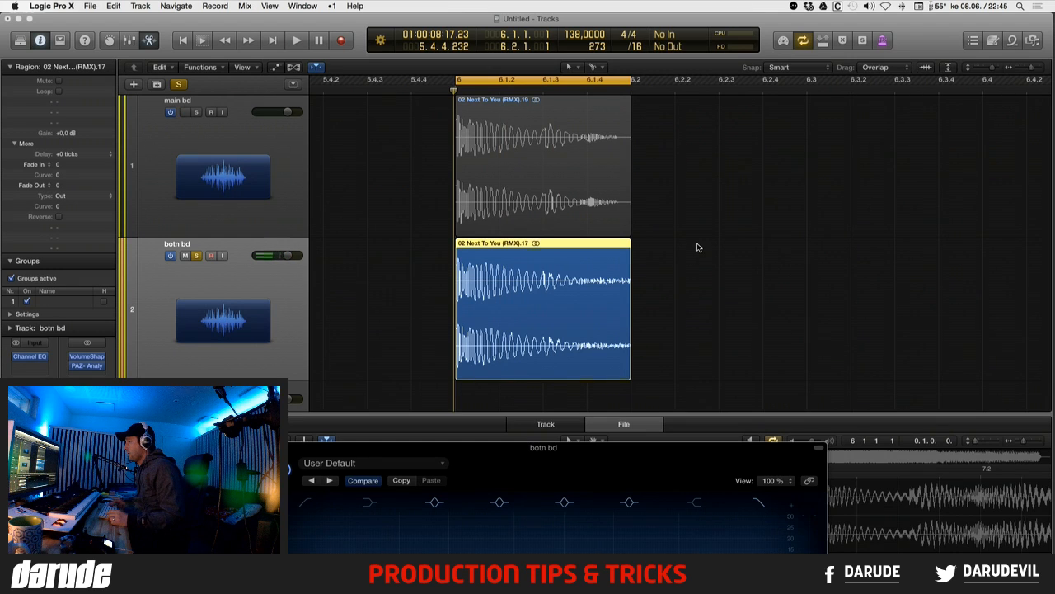
- Bounce the botn bd kick region in place to a new track, leaving the source and keeping normalizing off
scroll(713, 297, left, 1)
click(736, 314)
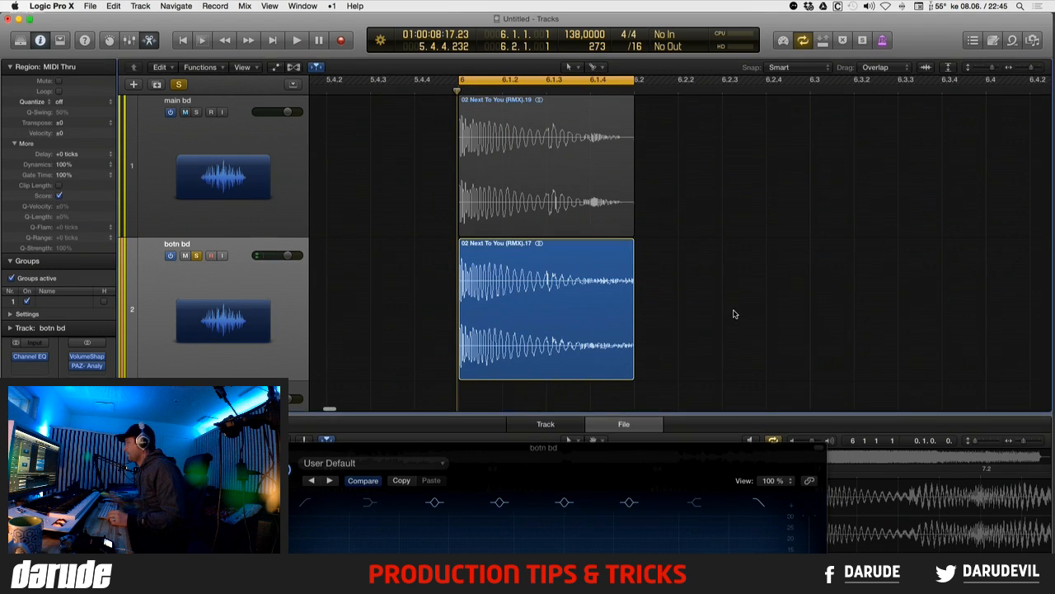
key(super+Up)
key(super+Up)
key(super+Up)
key(super+Up)
key(super+Up)
key(super+Up)
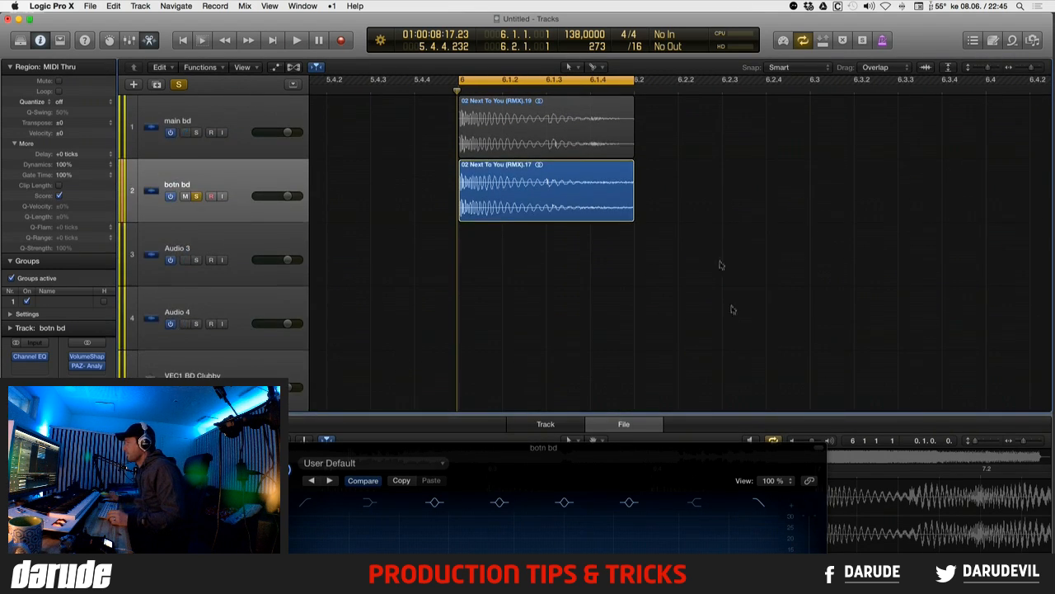
click(540, 183)
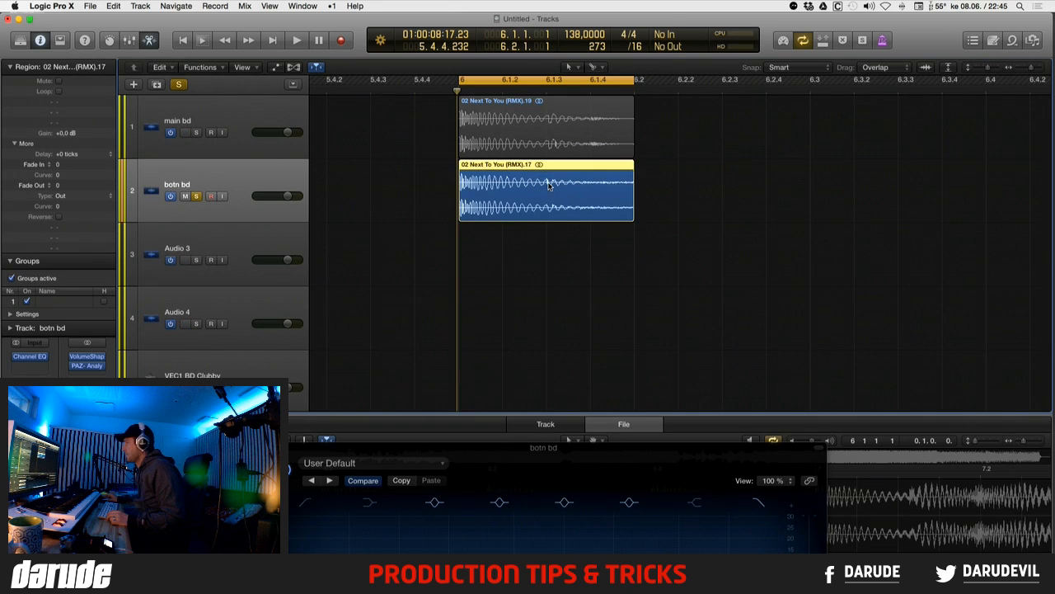
right_click(545, 183)
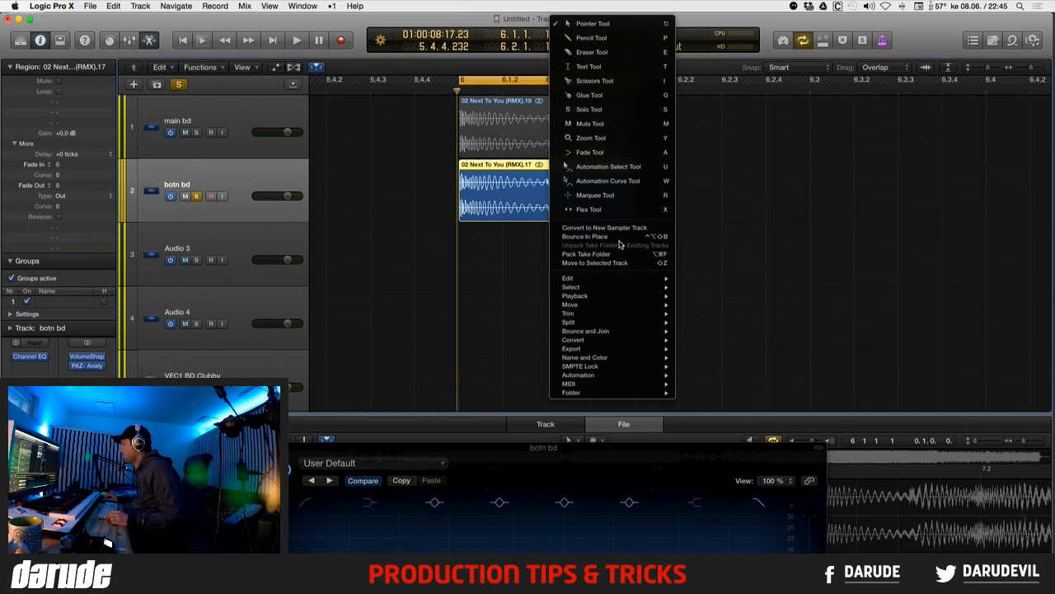
click(639, 237)
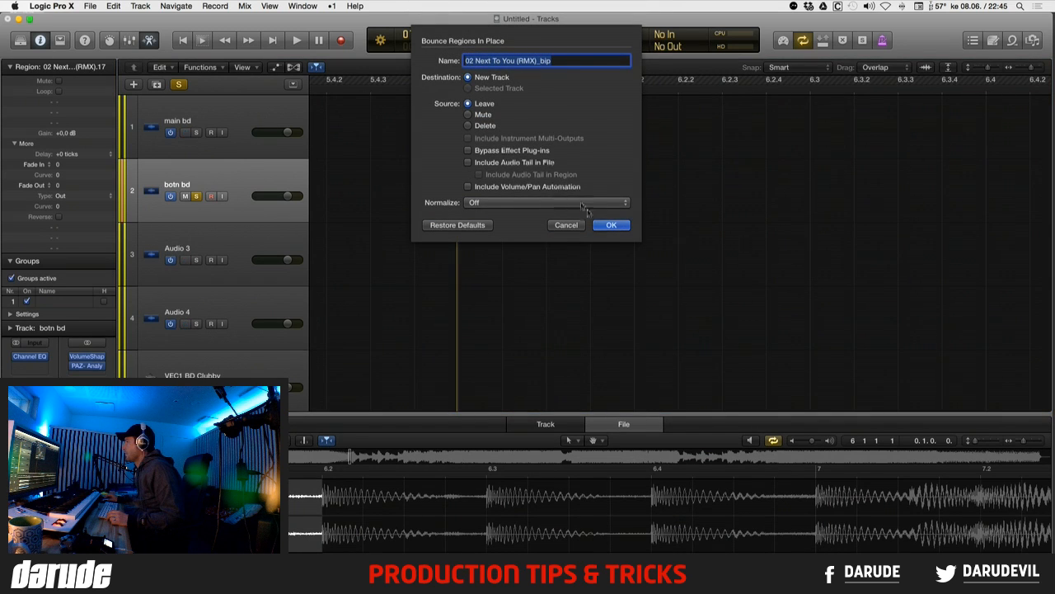
click(612, 226)
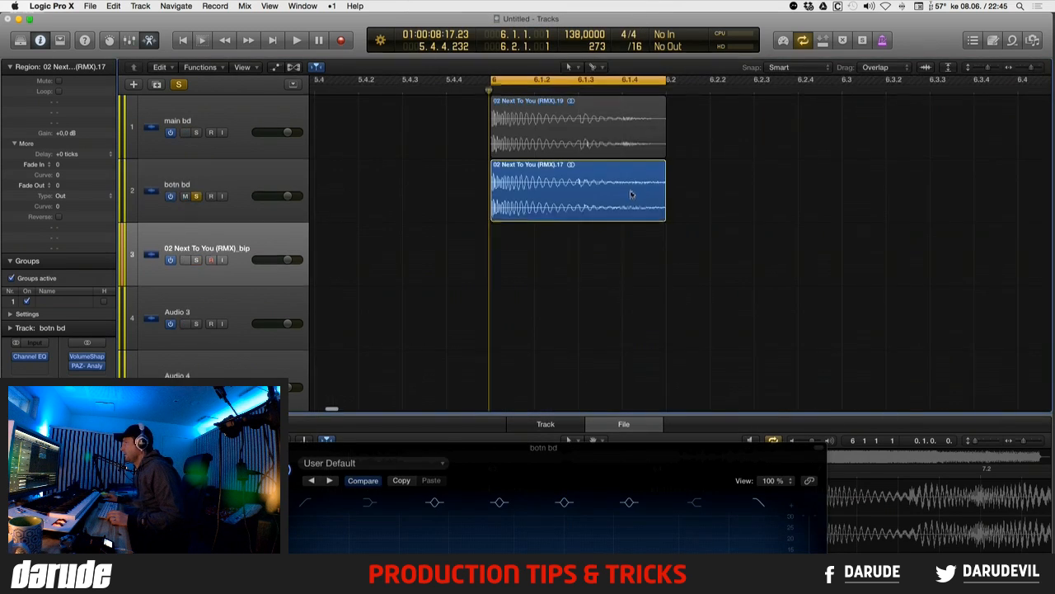
- Examine the start of the bounced kick's waveform against the original botn bd kick at bar 6
click(610, 250)
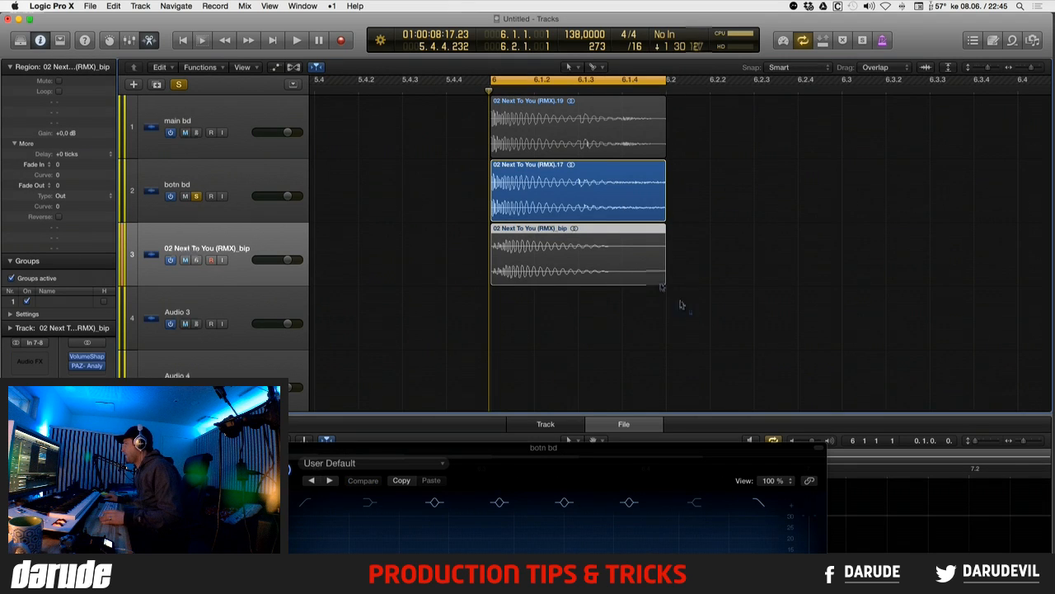
drag(681, 305, 437, 137)
drag(841, 313, 391, 133)
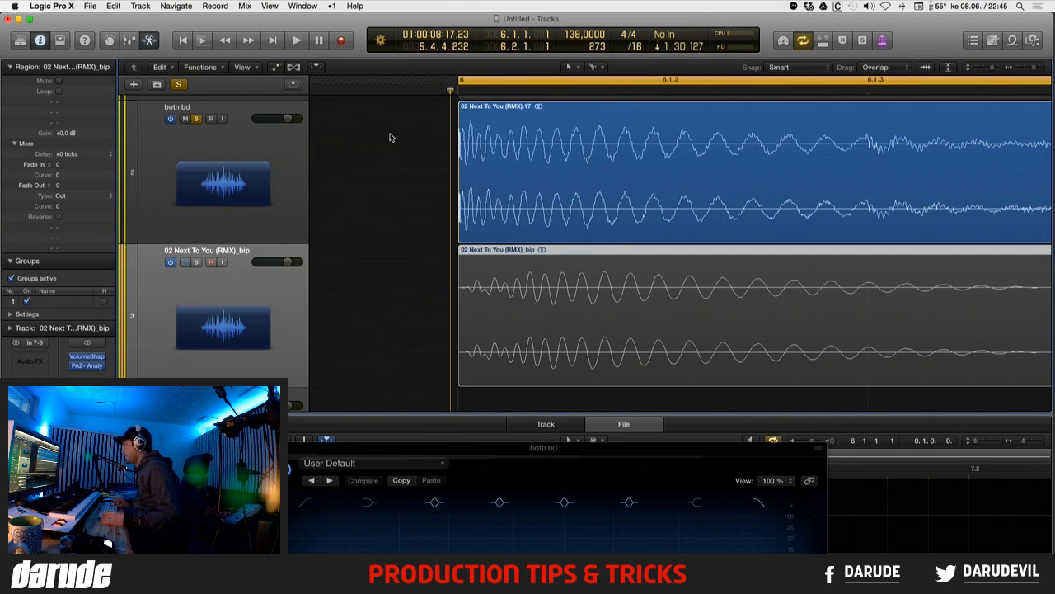
ctrl+alt+click(391, 136)
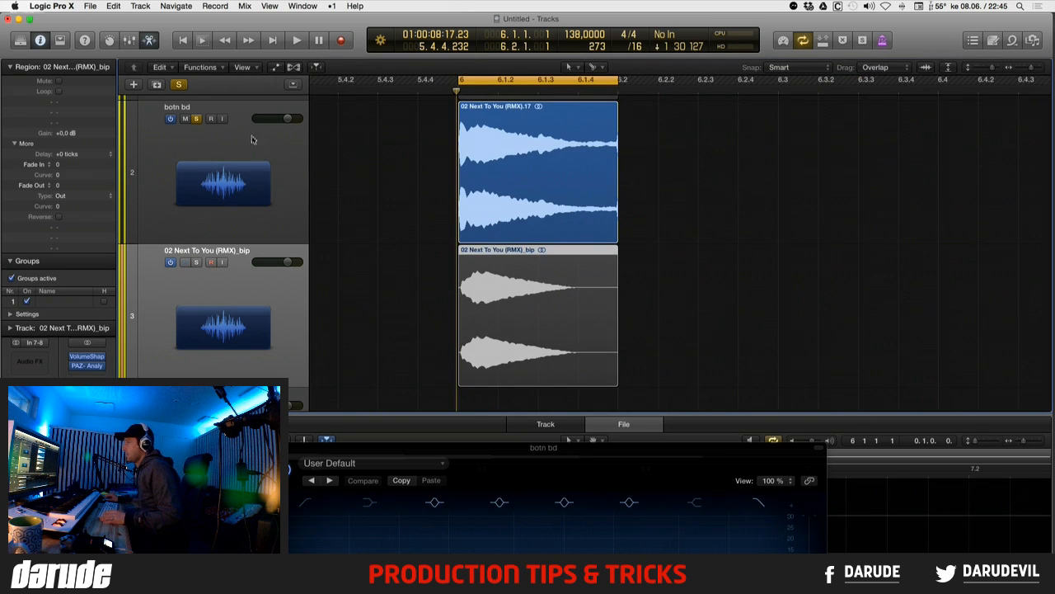
click(253, 140)
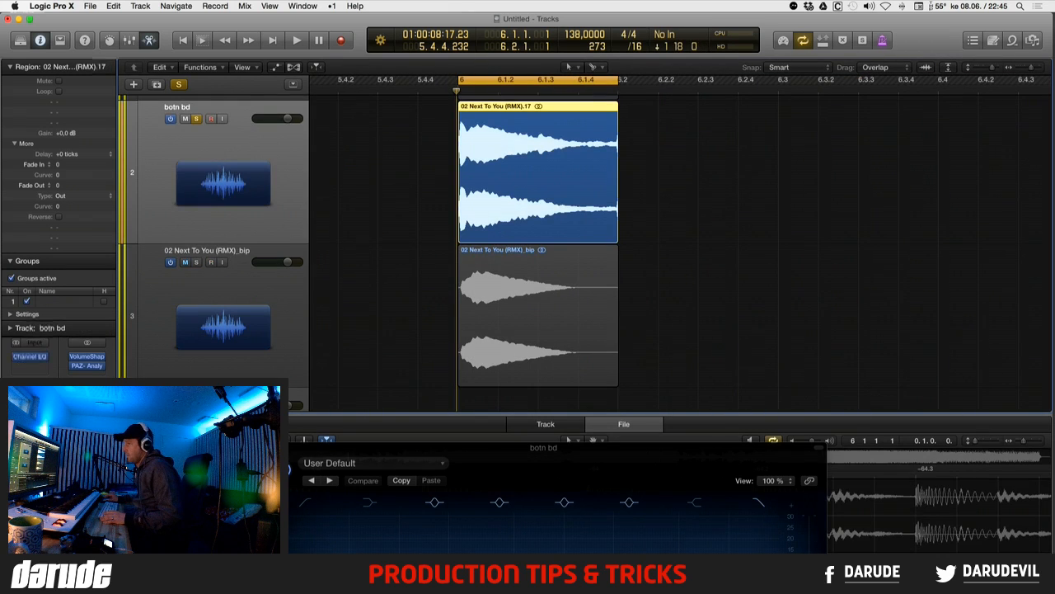
click(772, 185)
drag(422, 295, 547, 270)
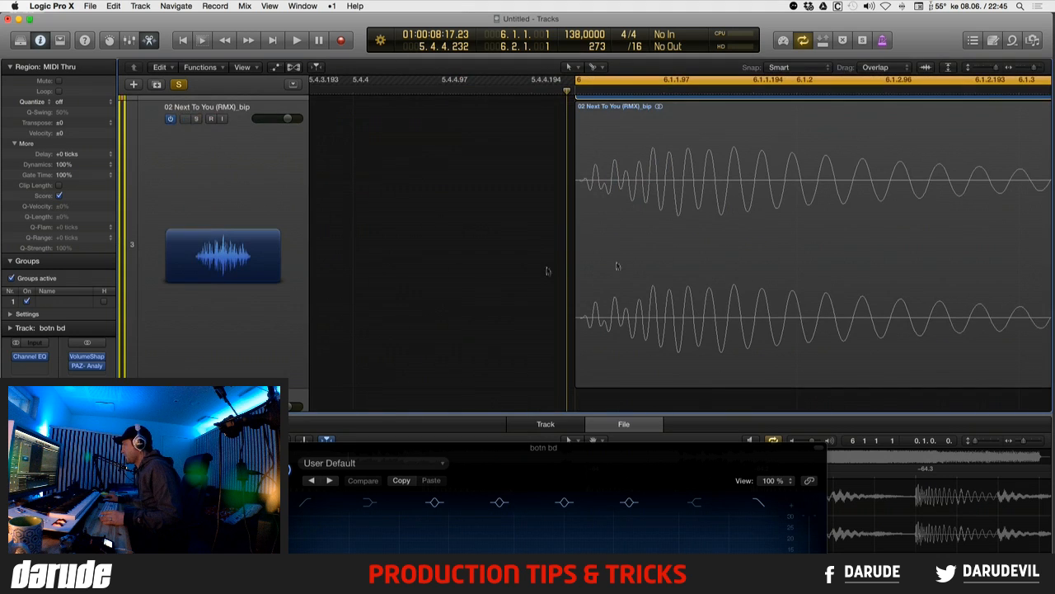
key(super+Up)
key(super+Right)
key(super+Right)
key(super+Right)
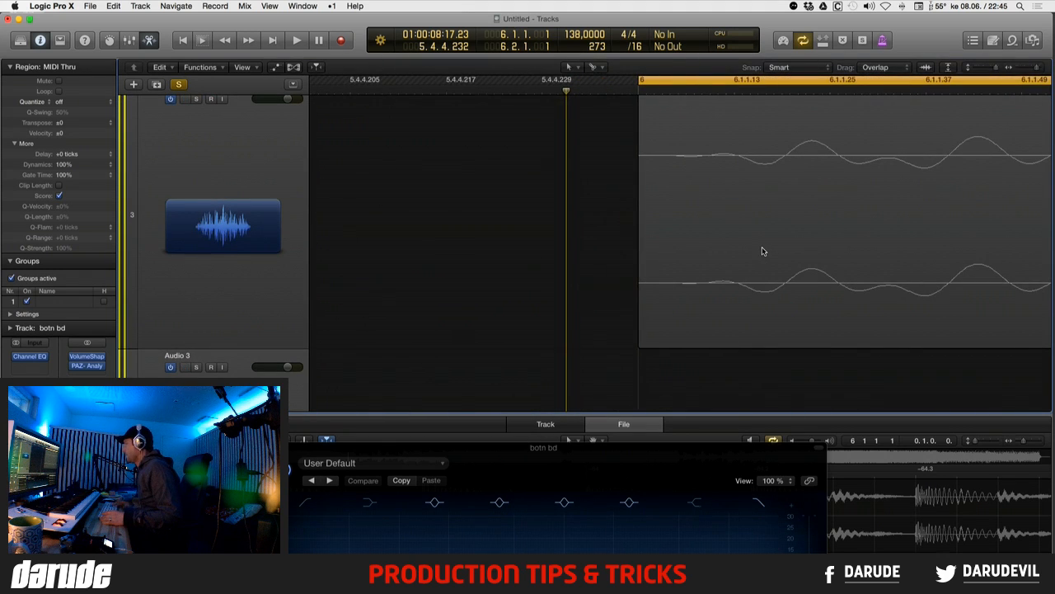
key(super+Left)
key(super+Left)
key(super+Left)
key(super+Down)
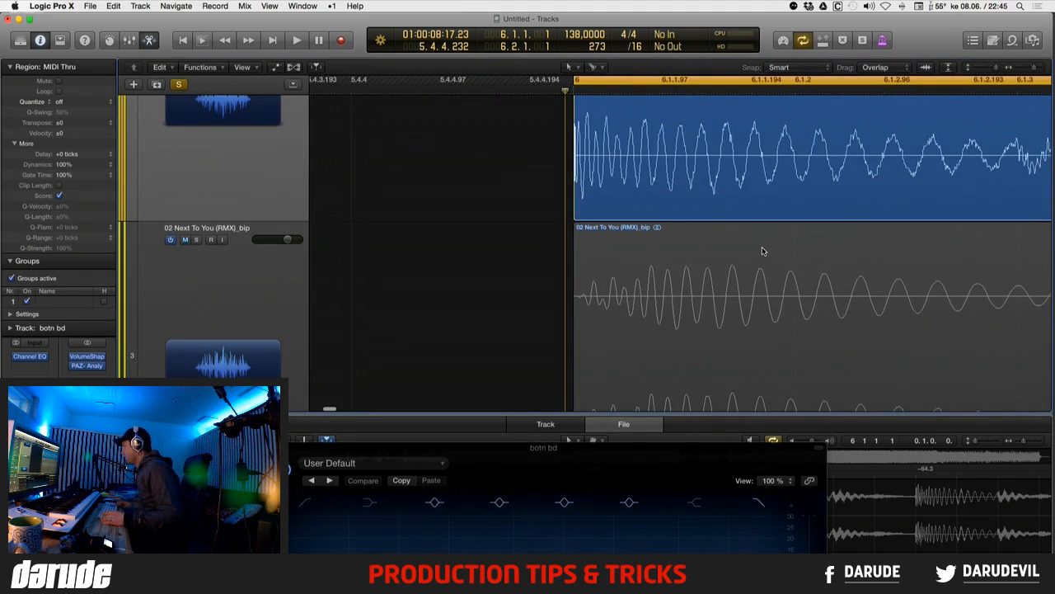
key(super+Right)
key(super+Right)
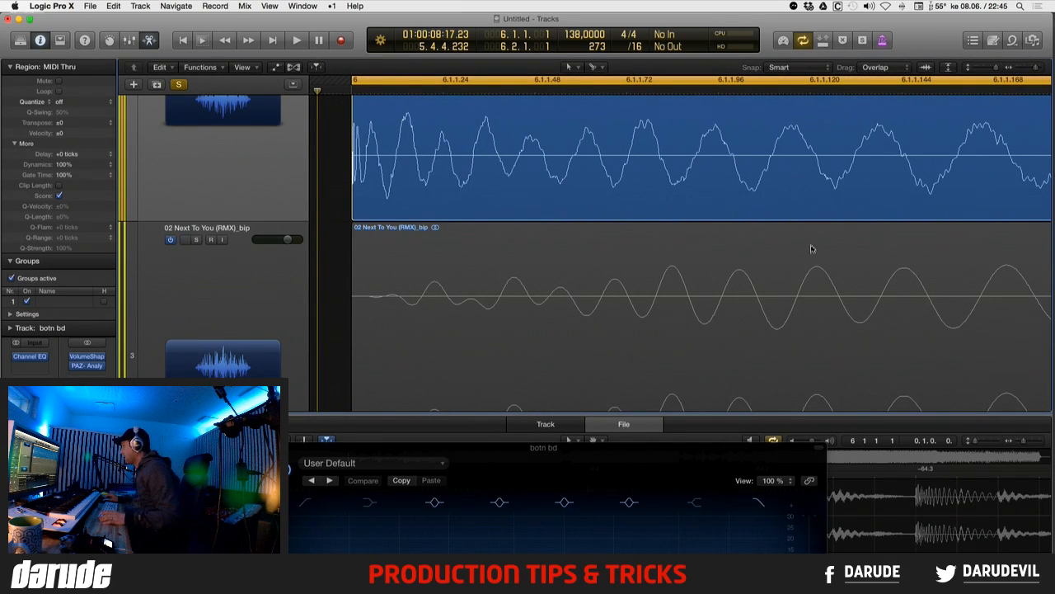
- Place the playhead on the original kick's peak at 6.1.1.96 and shift the bounced region earlier until its matching peak lines up
click(717, 91)
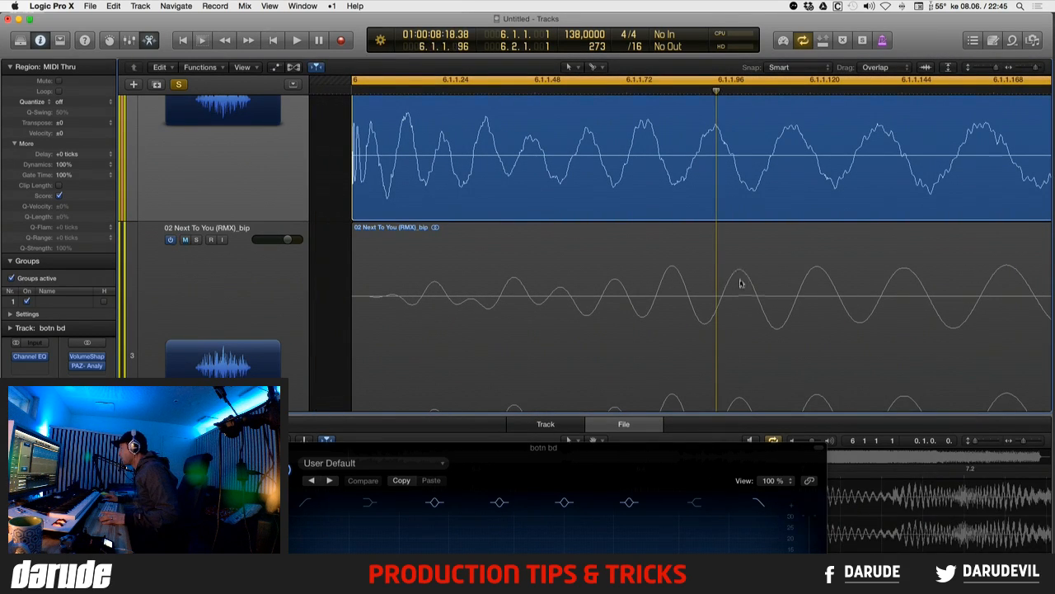
drag(739, 272, 718, 298)
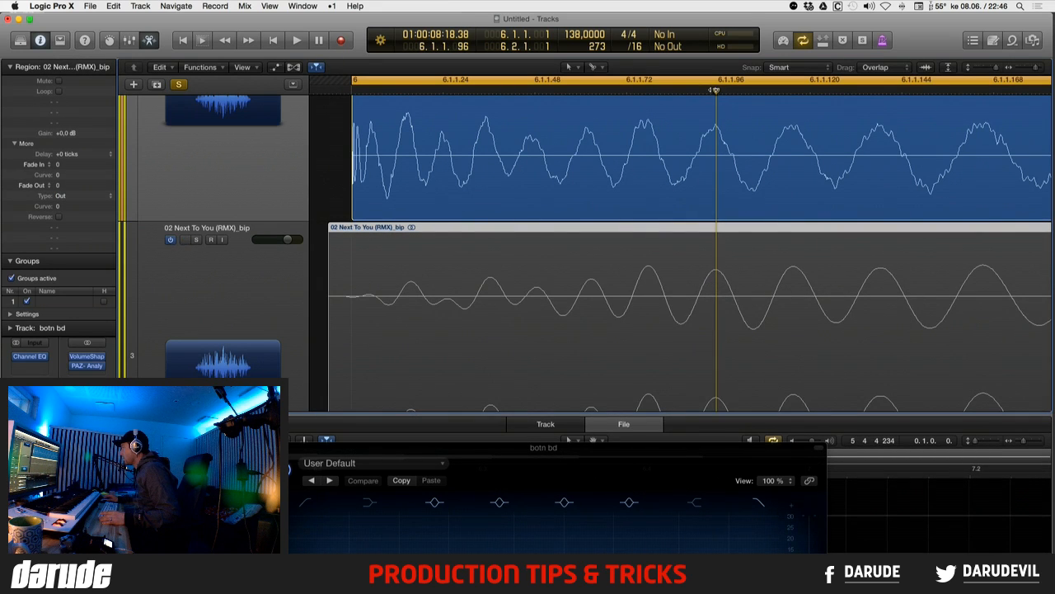
- Move the playhead to the original kick's zero crossing at 6.1.1.100 and nudge the bounced region slightly earlier to match it
mouse_move(716, 91)
mouse_down()
mouse_move(746, 91)
mouse_move(732, 89)
mouse_up()
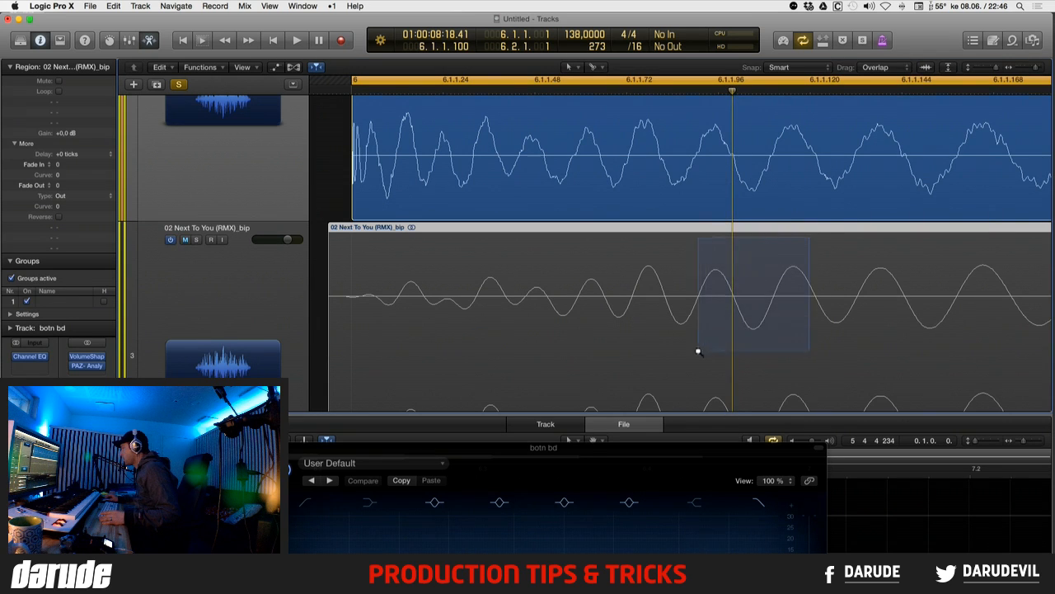
drag(699, 351, 699, 351)
scroll(561, 164, up, 3)
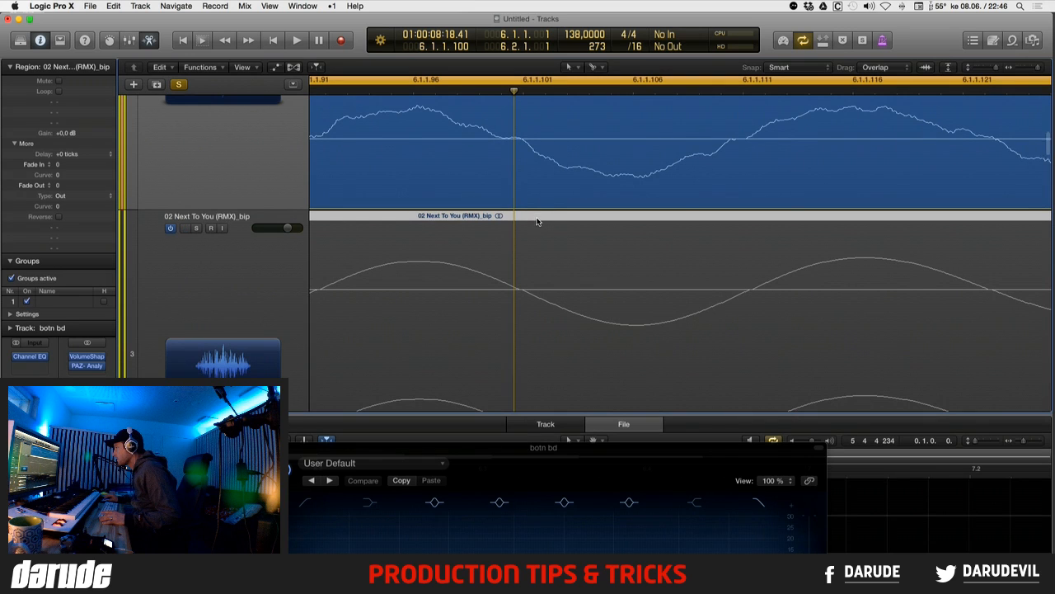
drag(537, 221, 531, 222)
ctrl+alt+click(563, 270)
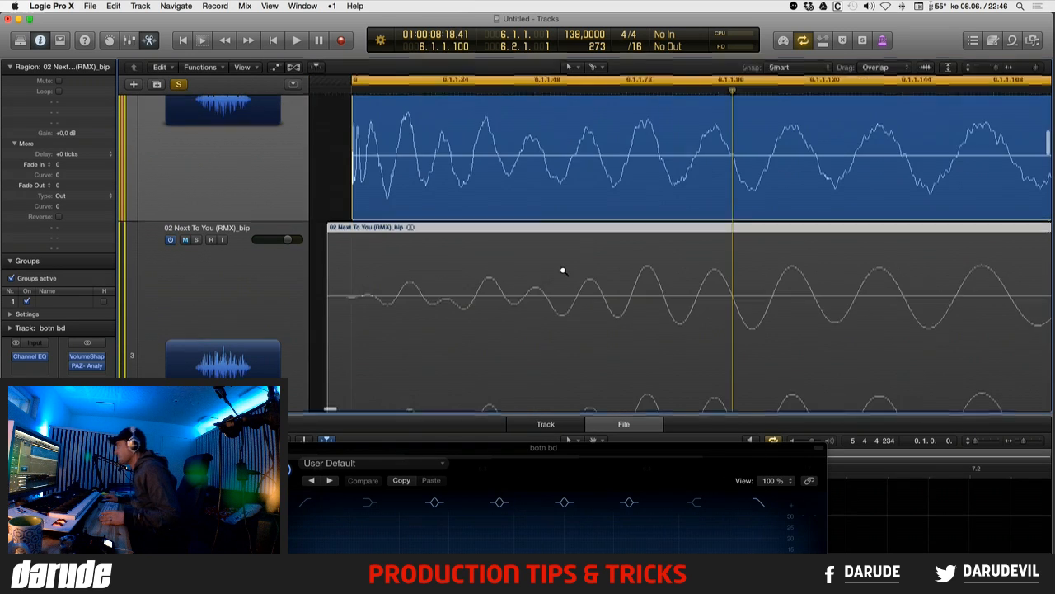
- Split the original botn bd kick at 6.1.1.139, move its attack onto the start of the bounced kick and select the bounced track
ctrl+alt+click(563, 272)
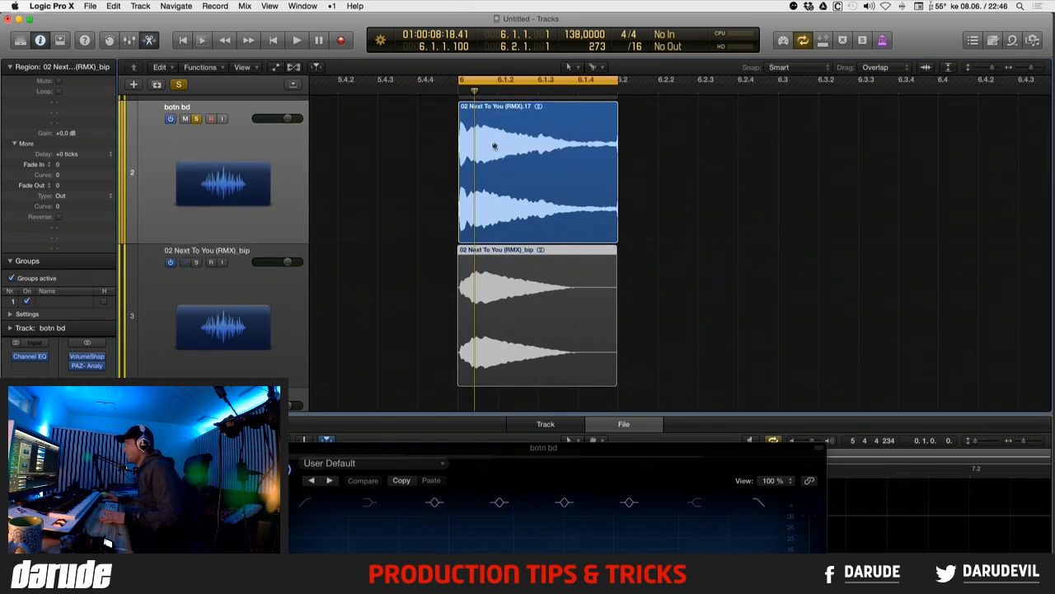
drag(475, 159, 469, 269)
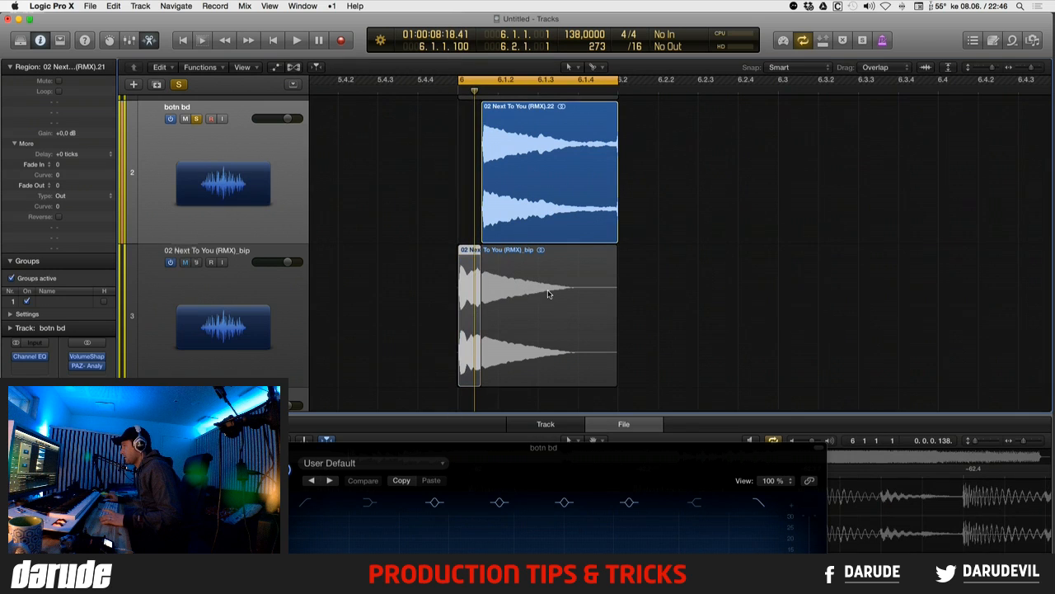
click(231, 287)
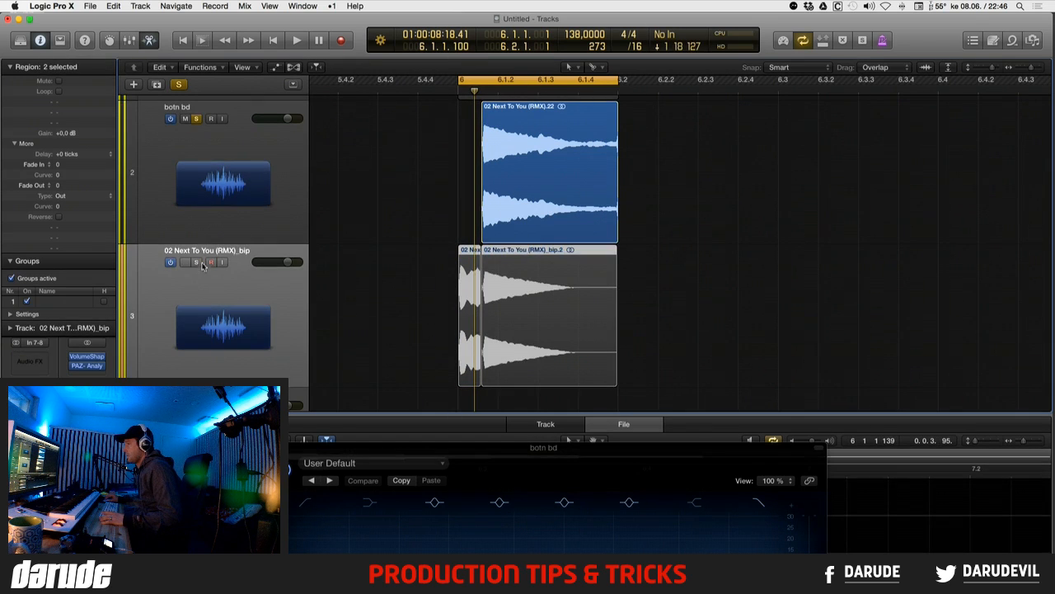
- Solo the bounced kick track and play back its attack region joined to the bounced low end
click(198, 263)
key(space)
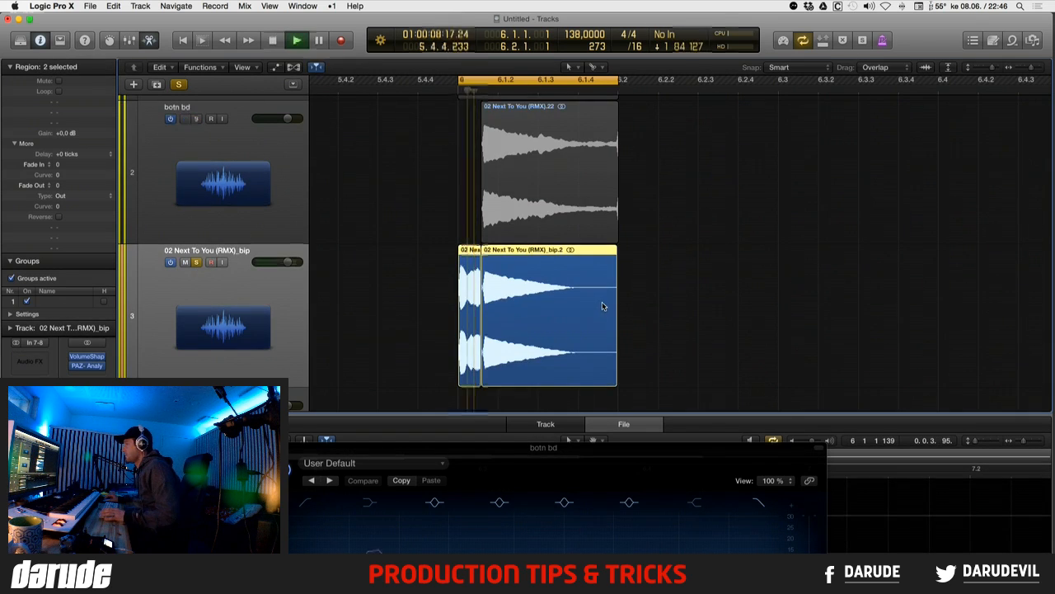
key(space)
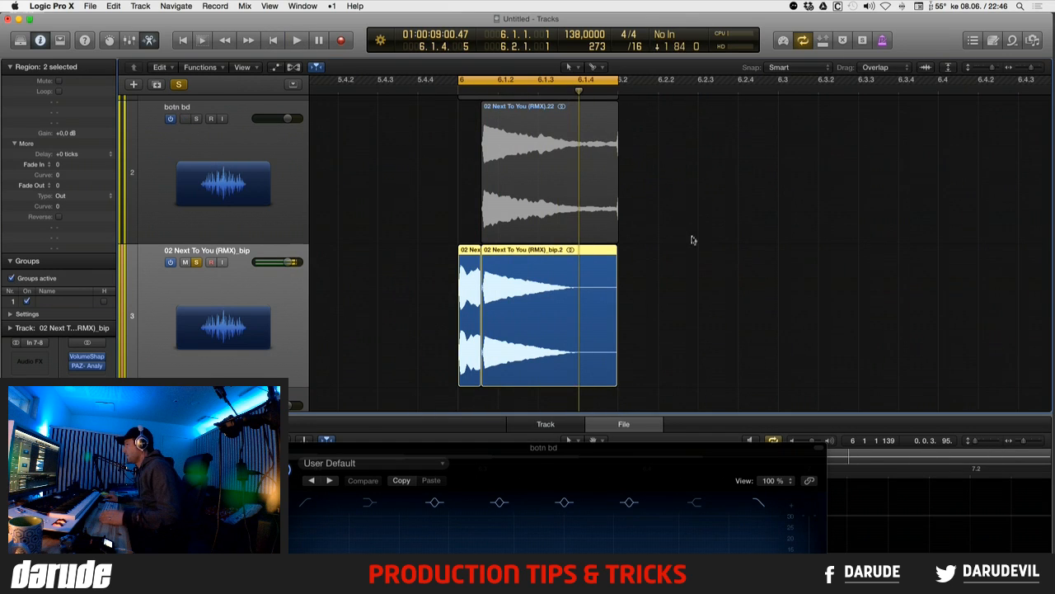
drag(692, 239, 532, 360)
key(super+Right)
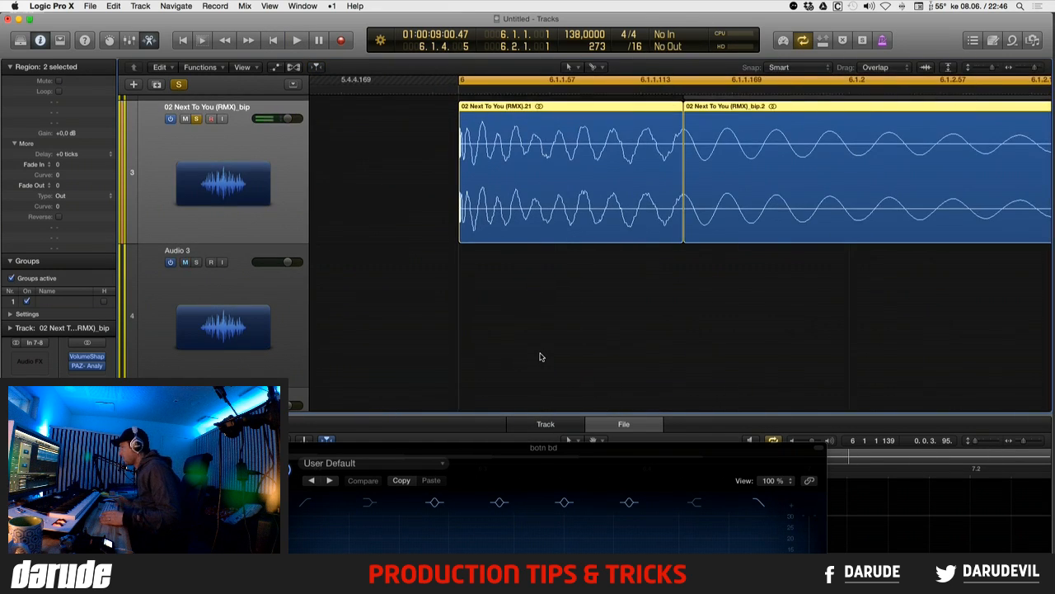
key(super+Left)
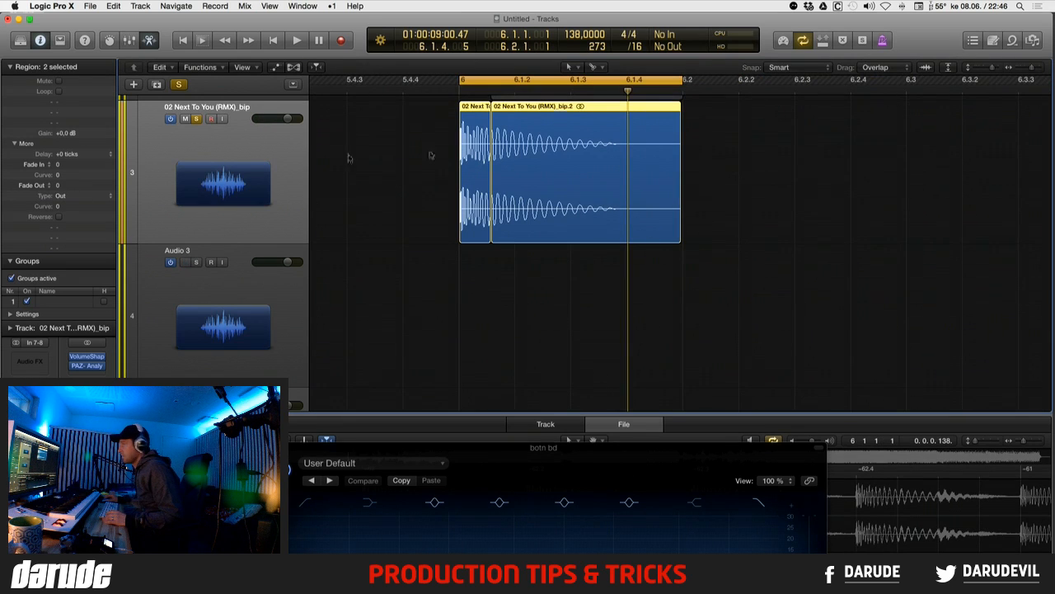
- Give the attack region an EqP crossfade of 98 into the bounced low-end region and play it back
click(396, 177)
click(485, 145)
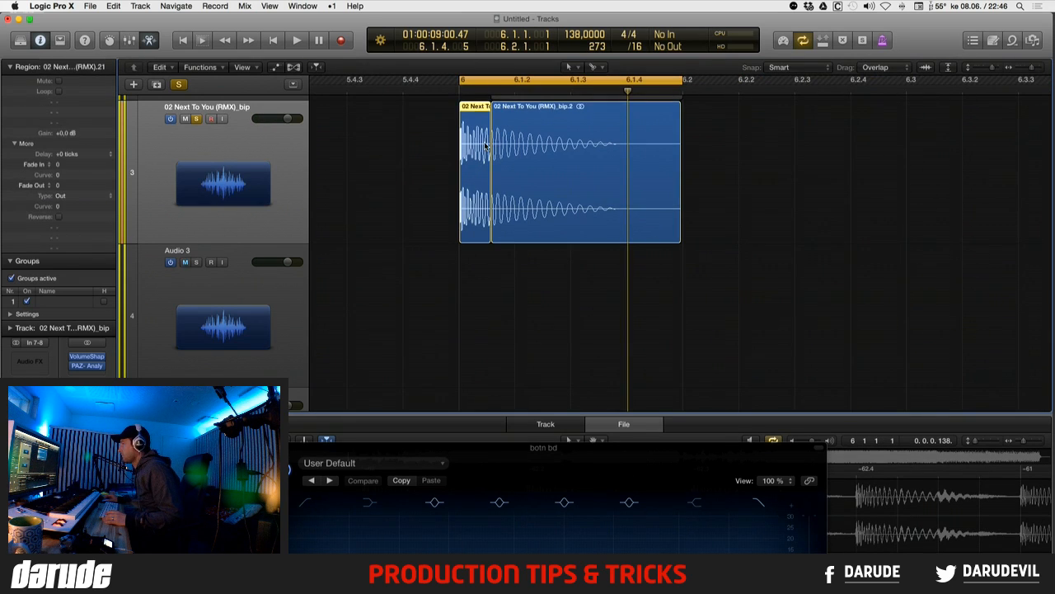
click(60, 195)
click(63, 214)
drag(59, 169, 64, 10)
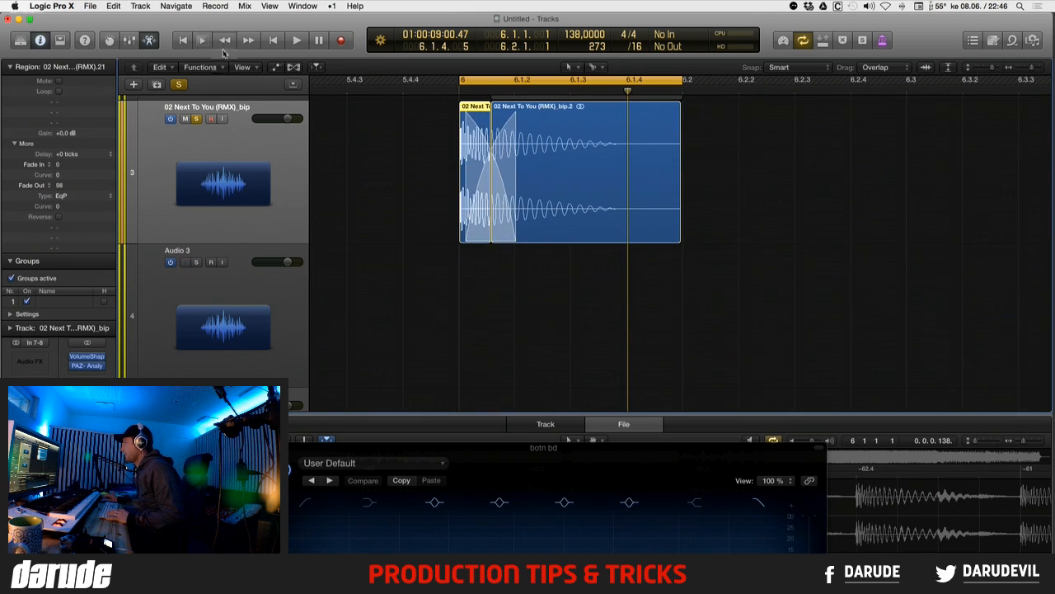
key(space)
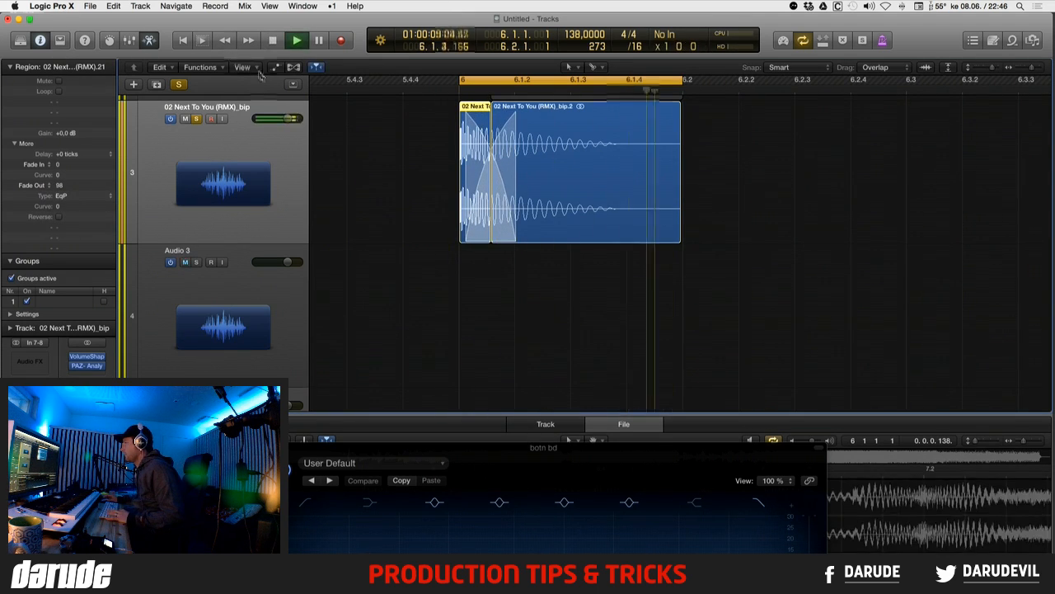
key(space)
- Shift the crossfaded join between the attack and the bounced low end later to about 6.1.2 and play it back
scroll(486, 240, up, 3)
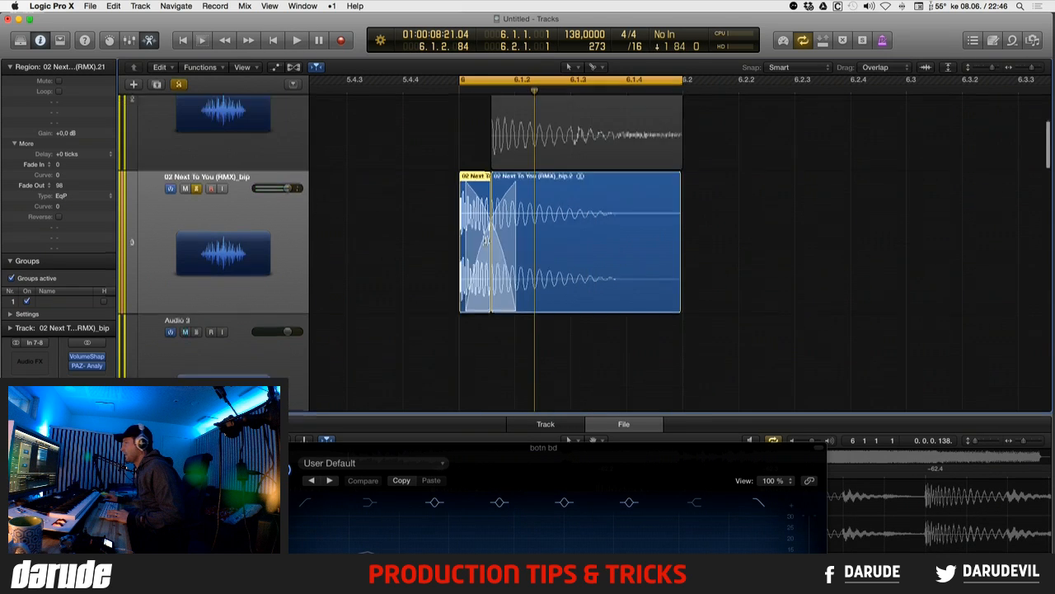
scroll(486, 240, up, 2)
key(super+Up)
key(super+Up)
key(super+Up)
key(super+Up)
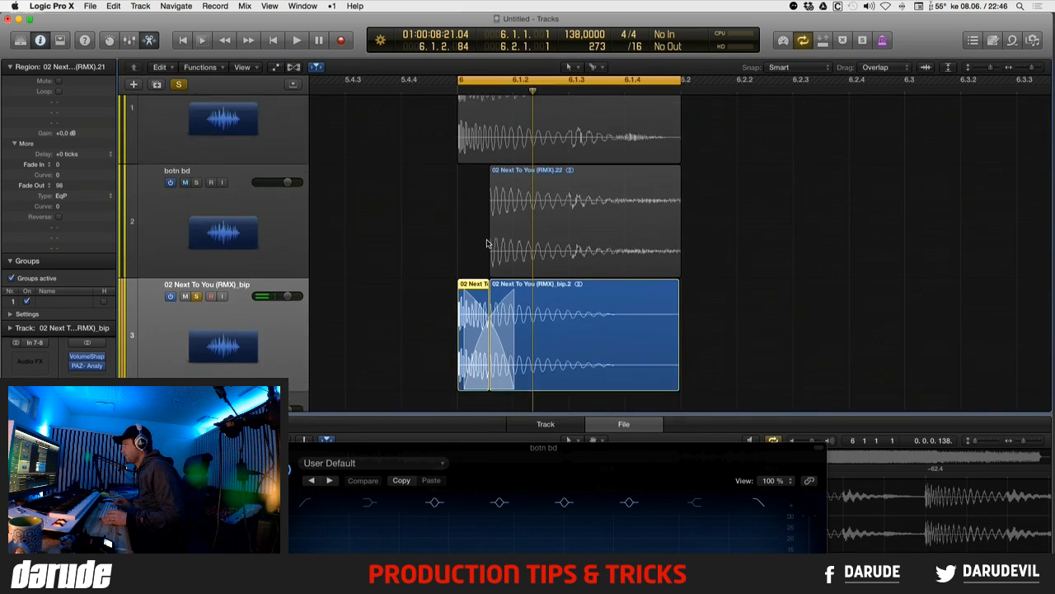
click(427, 327)
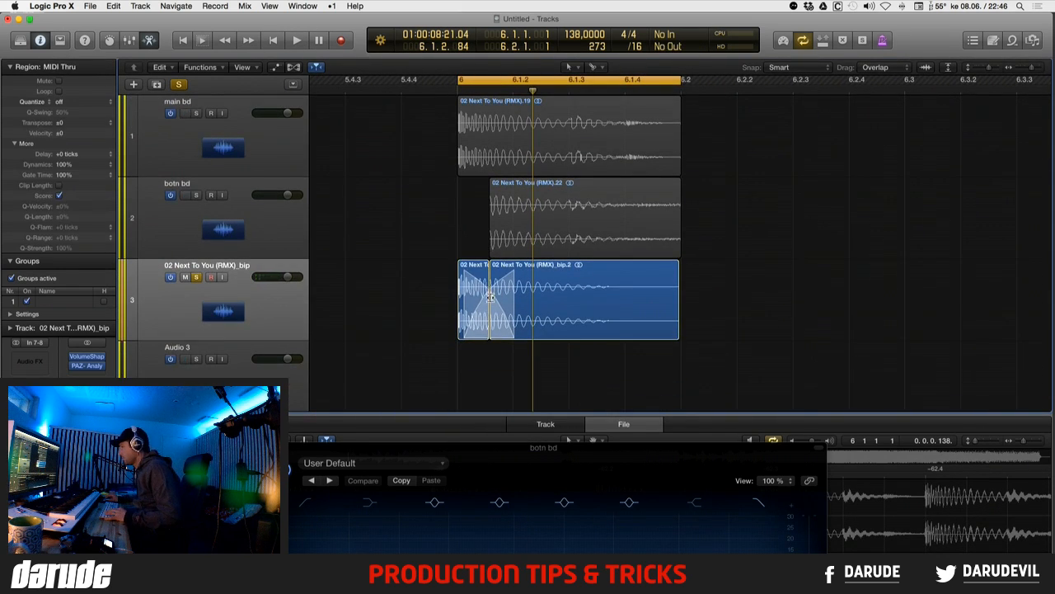
drag(491, 296, 516, 297)
key(space)
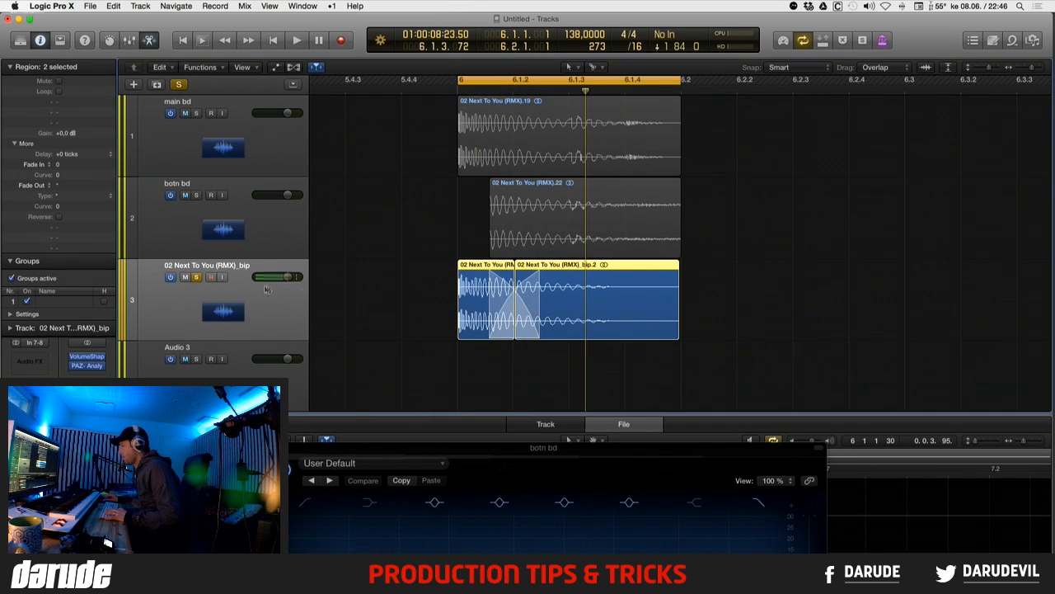
- Lengthen the attack region's EqP fade-out to 202 and play the crossfaded kick
click(431, 314)
click(476, 318)
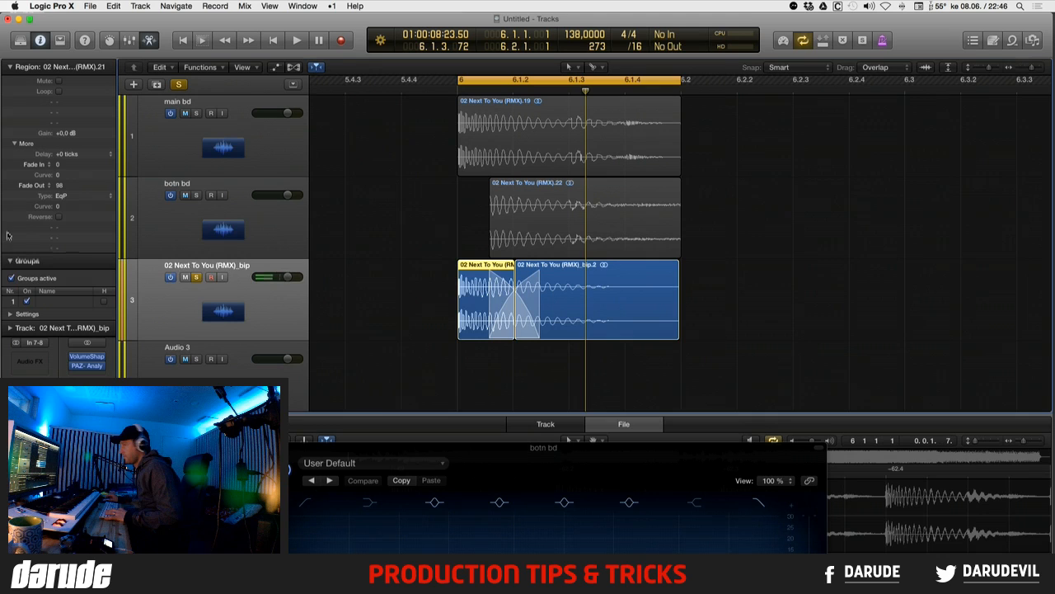
click(62, 201)
click(70, 238)
click(323, 228)
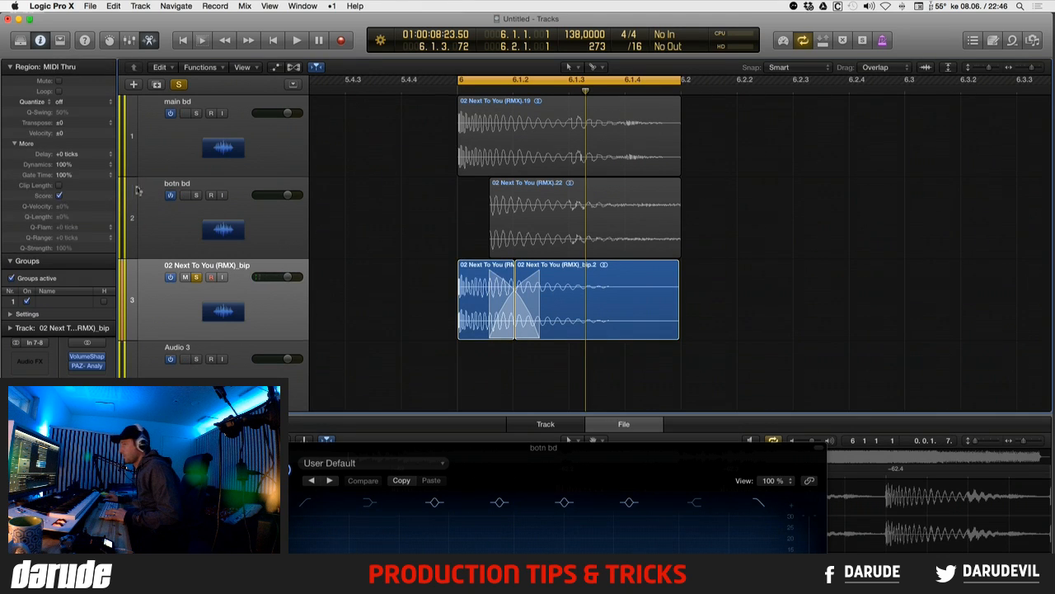
click(527, 292)
click(503, 291)
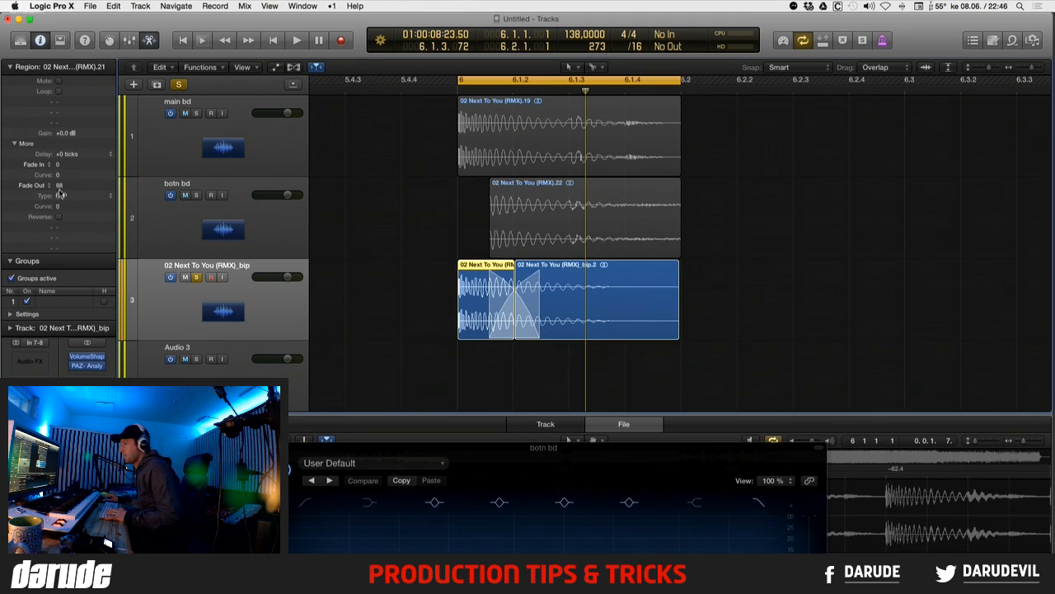
drag(61, 185, 61, 153)
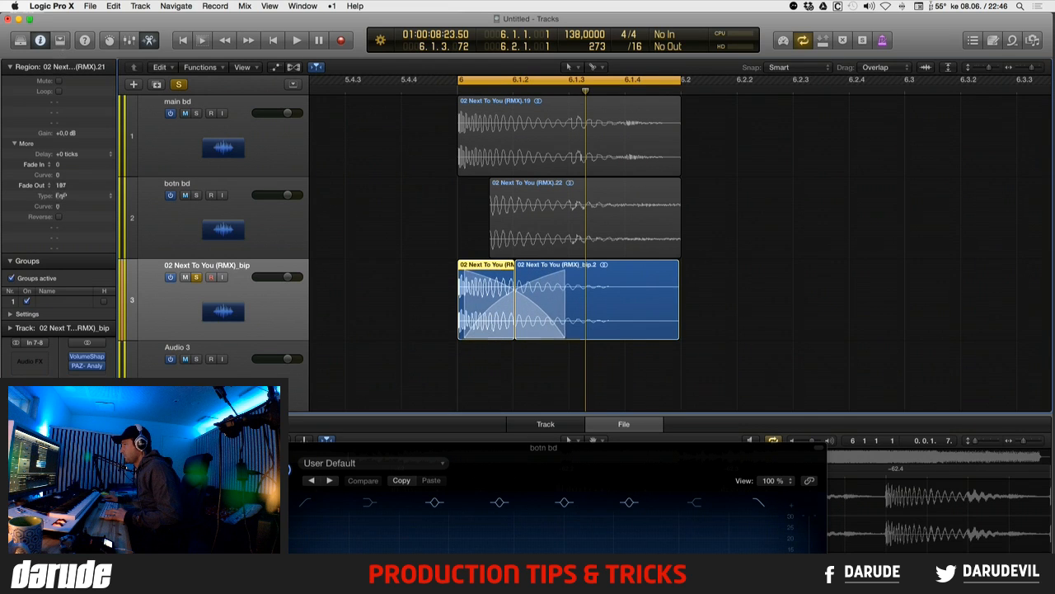
key(space)
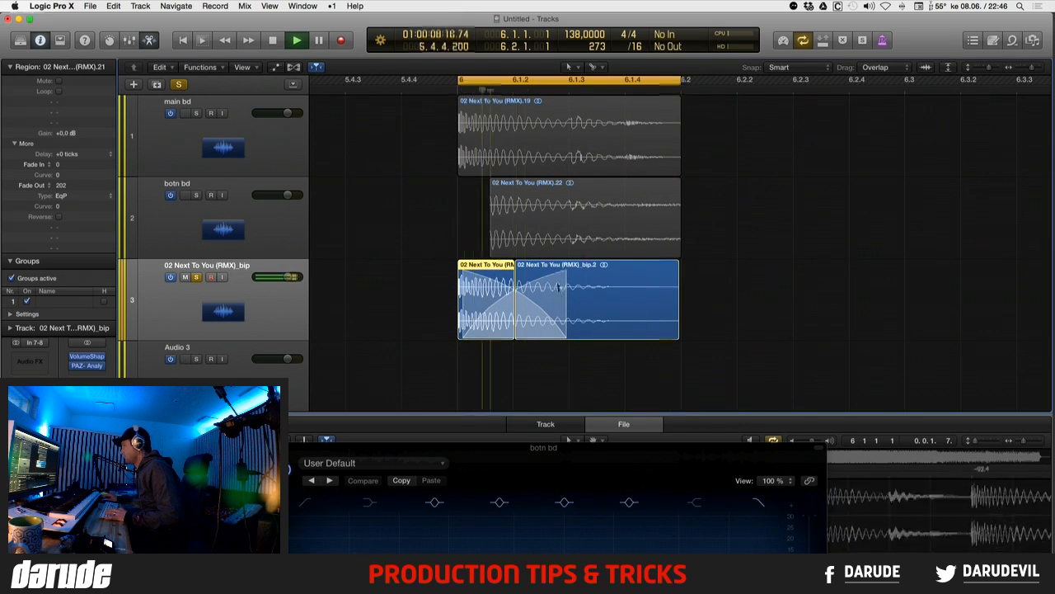
key(space)
- Insert a Channel EQ on the bounced kick track and sweep a +16.5 dB, Q 8.60 peak band around 290 Hz during playback
shift+click(613, 292)
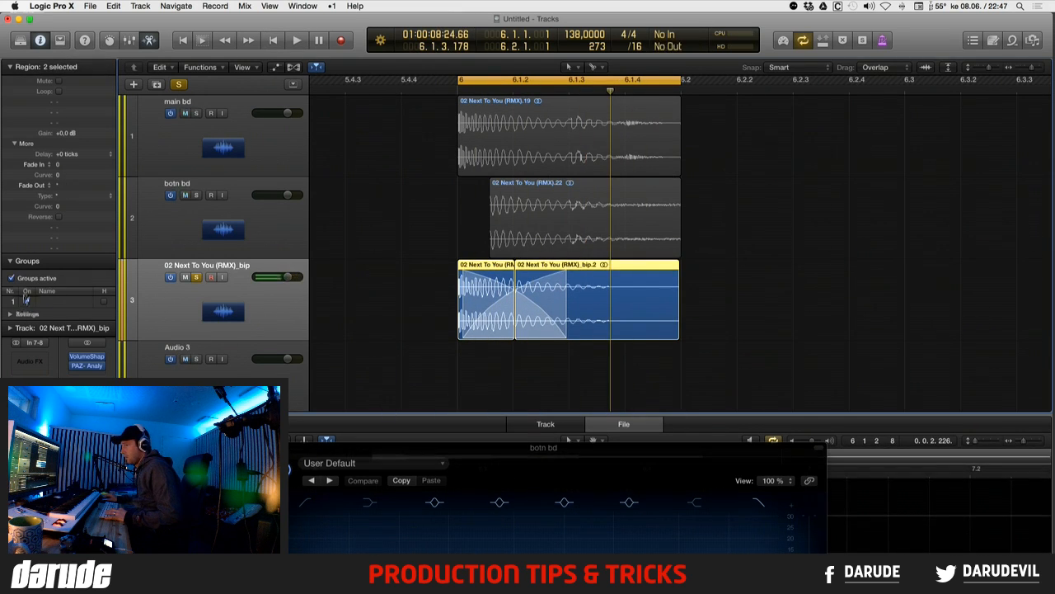
click(28, 359)
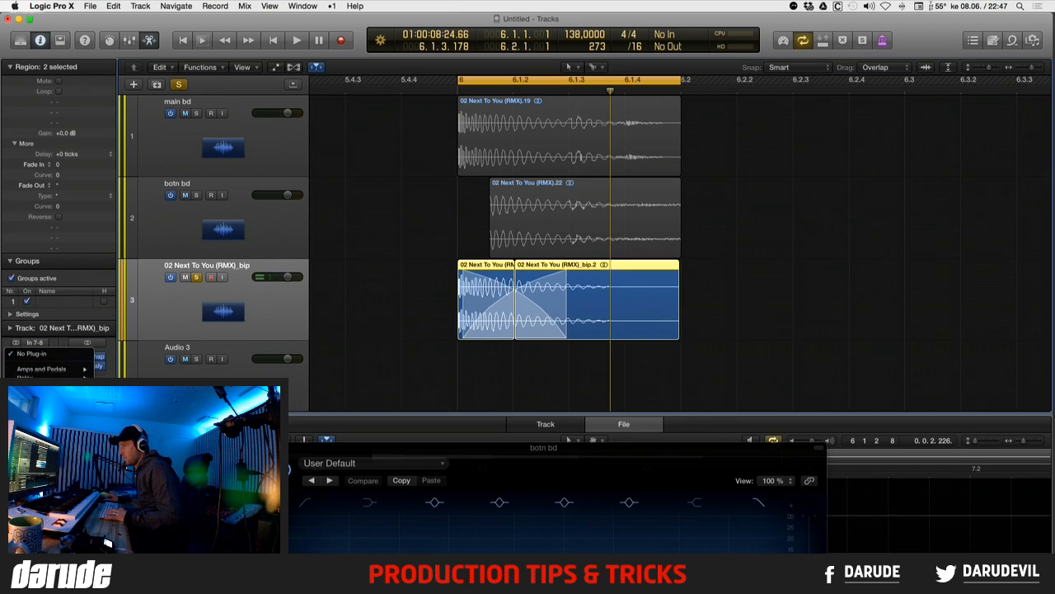
click(124, 402)
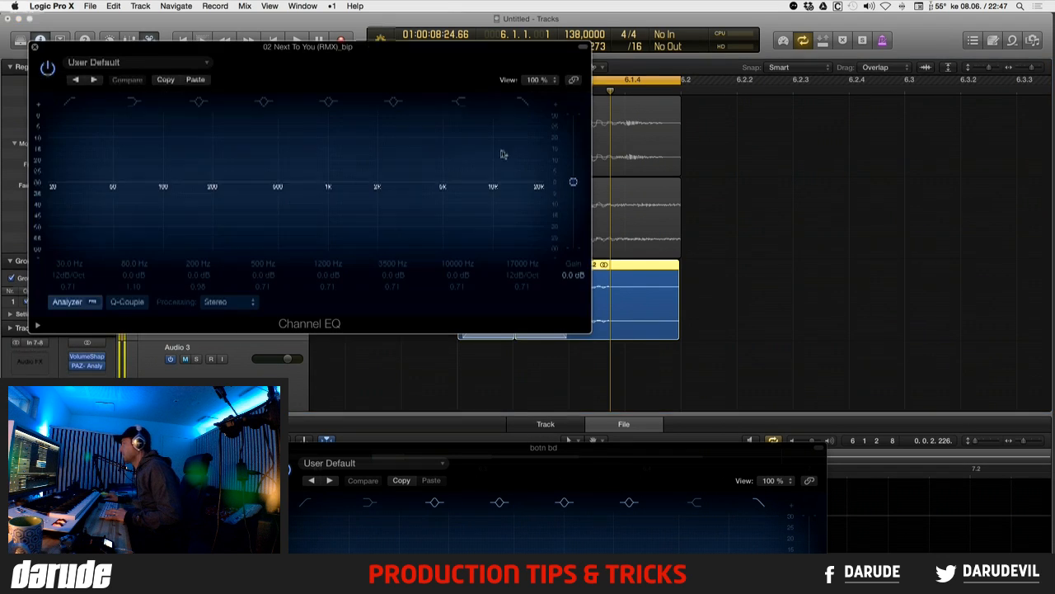
key(space)
click(262, 104)
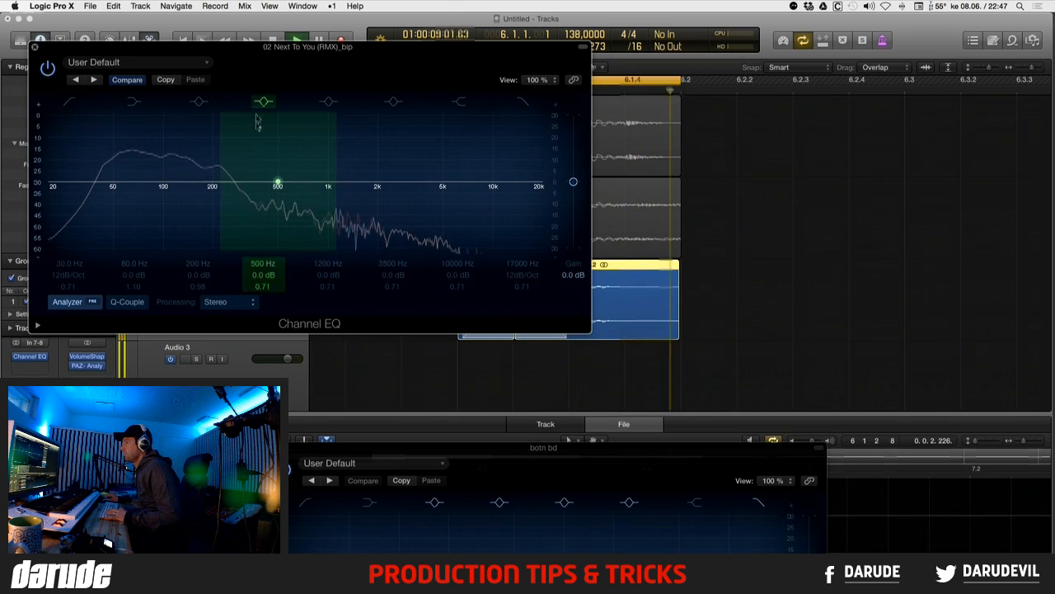
mouse_move(265, 287)
mouse_down()
mouse_move(264, 252)
mouse_move(263, 285)
mouse_up()
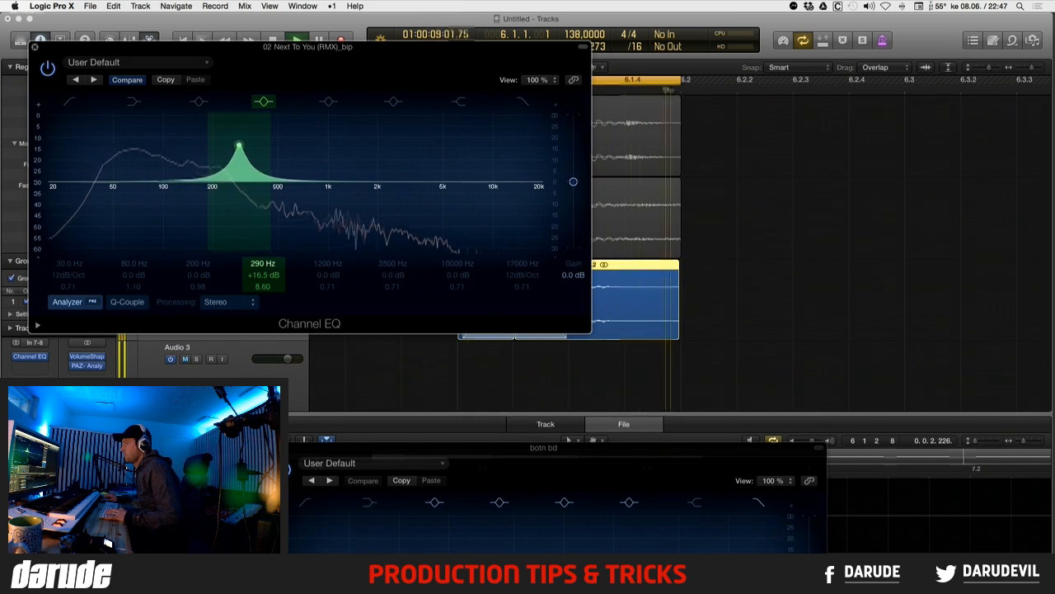
- Check the note-frequency chart on the desktop and set the Channel EQ peak band to a 265 Hz cut of -12.0 dB with Q 6.20
key(F11)
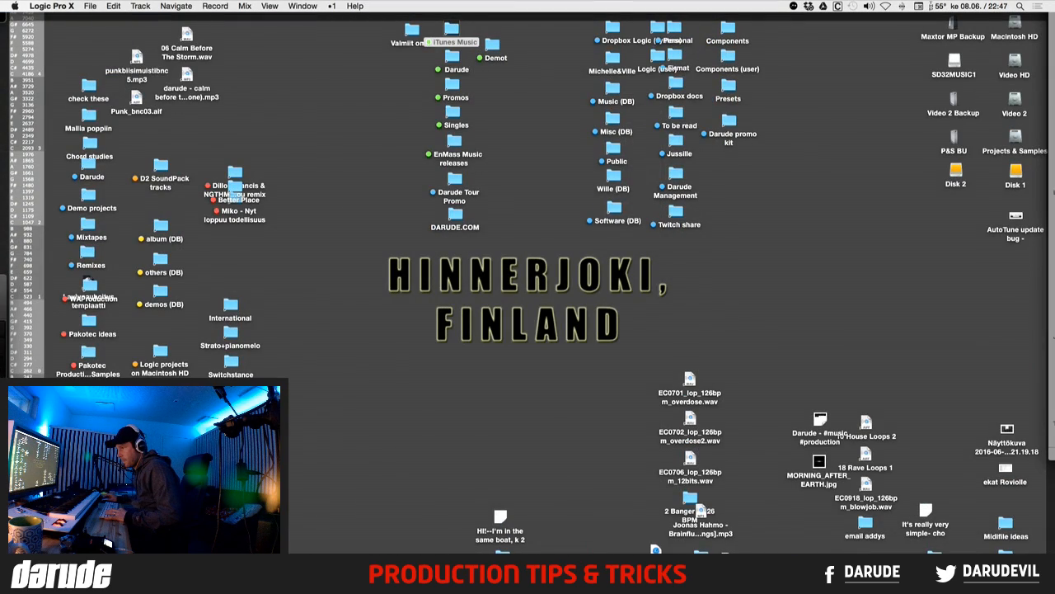
key(F11)
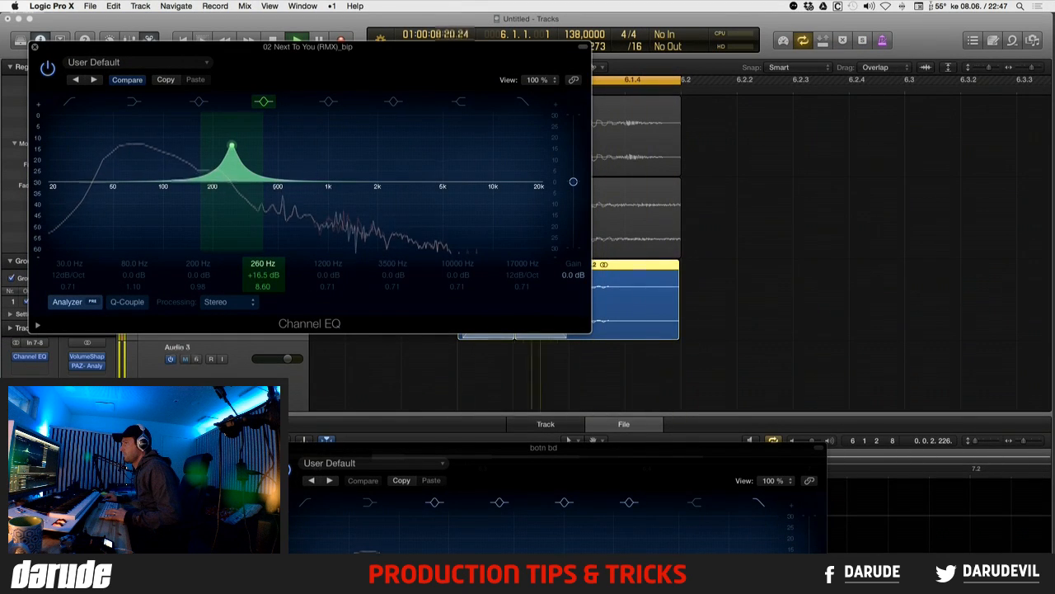
mouse_move(262, 274)
mouse_down()
mouse_move(262, 313)
mouse_move(263, 295)
mouse_up()
mouse_move(1, 1)
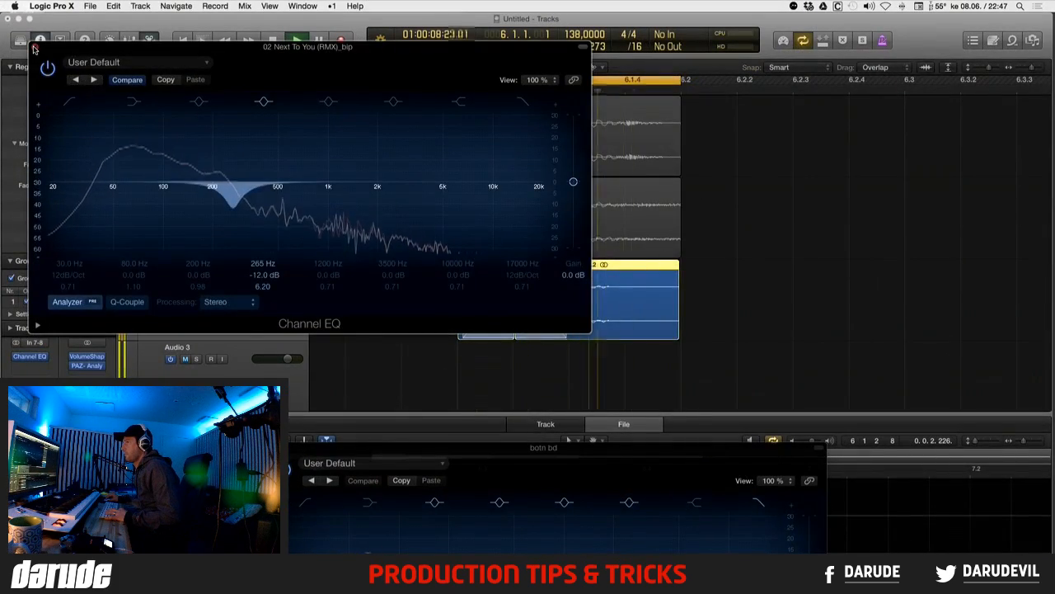
click(34, 48)
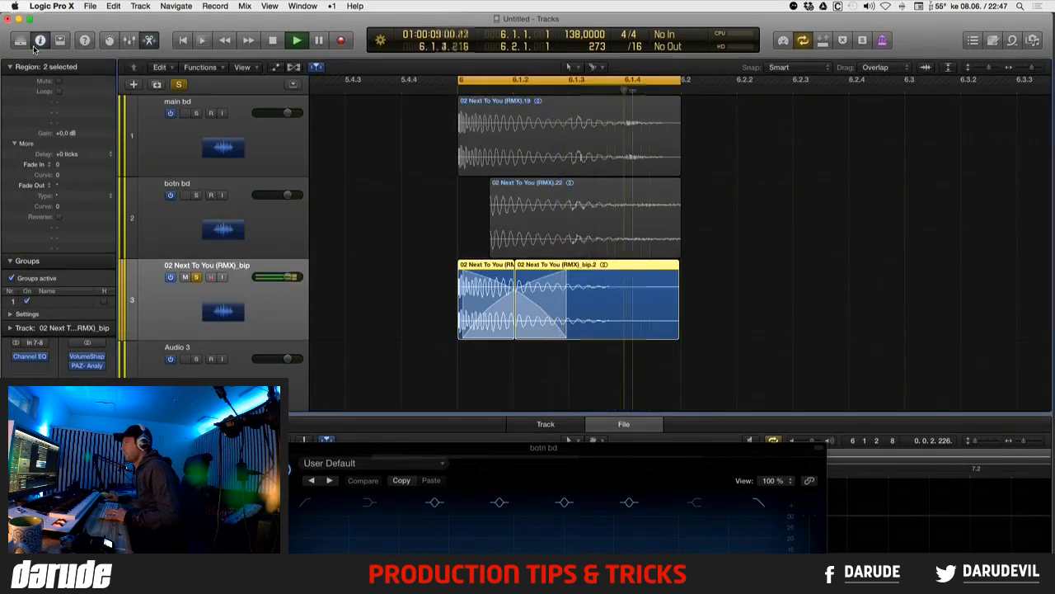
- Play back the equalized kick and split the main bd region at the bounced kick's join near 6.1.2
drag(773, 299, 423, 309)
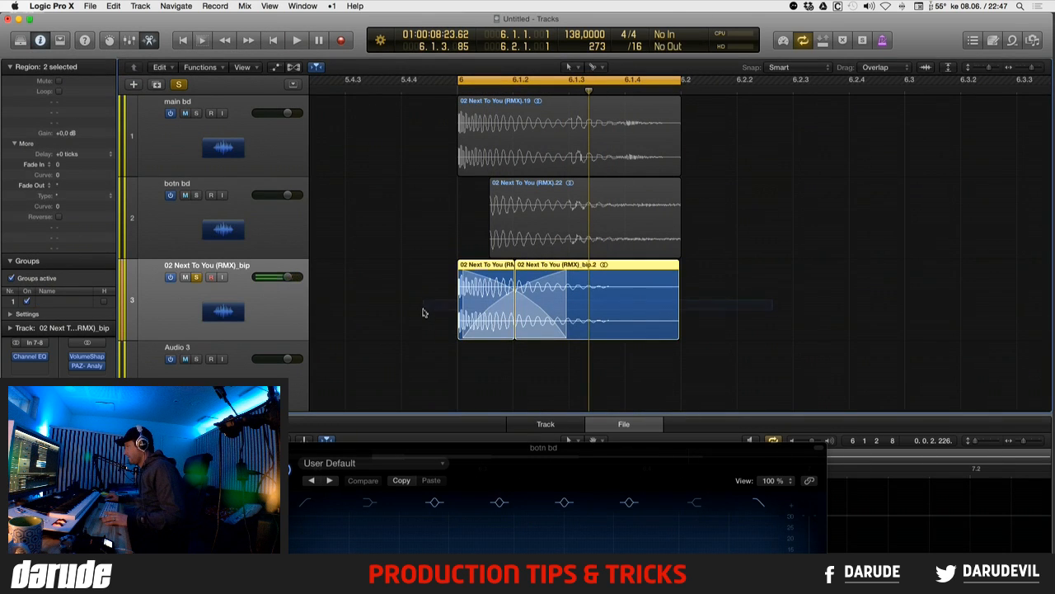
key(super+Left)
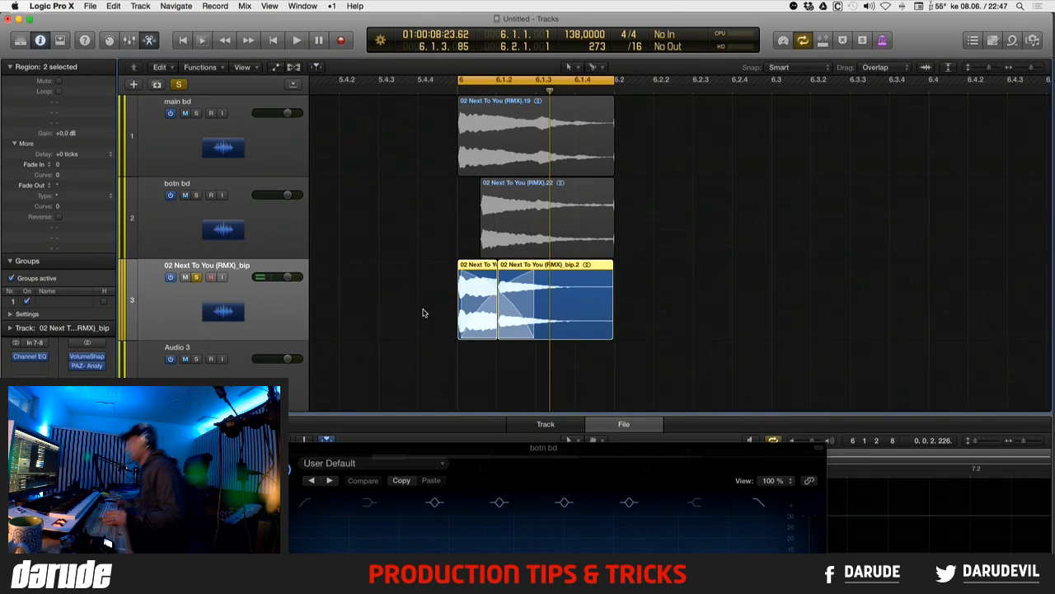
key(space)
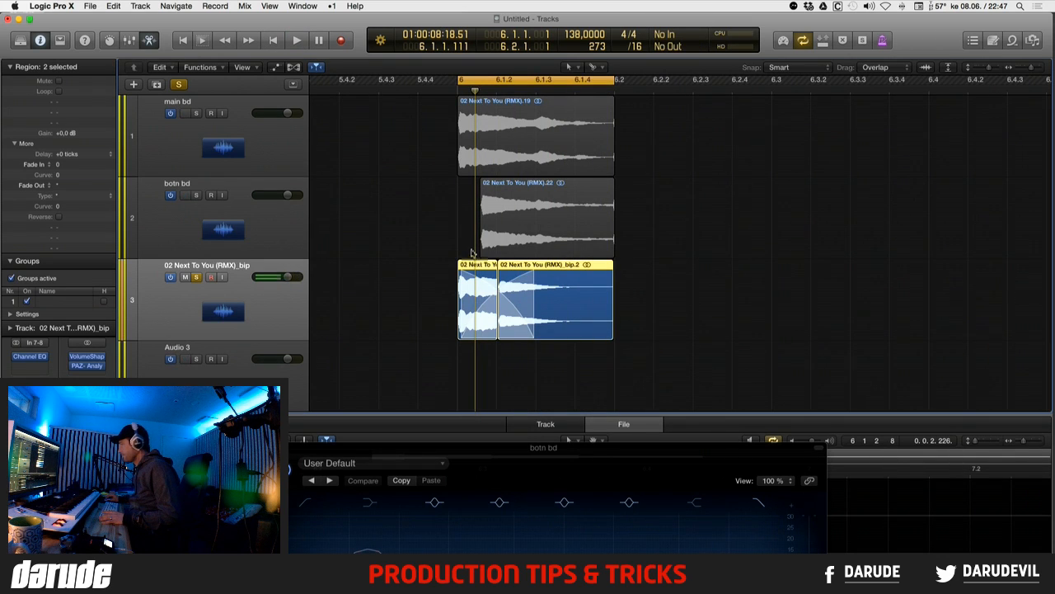
click(489, 138)
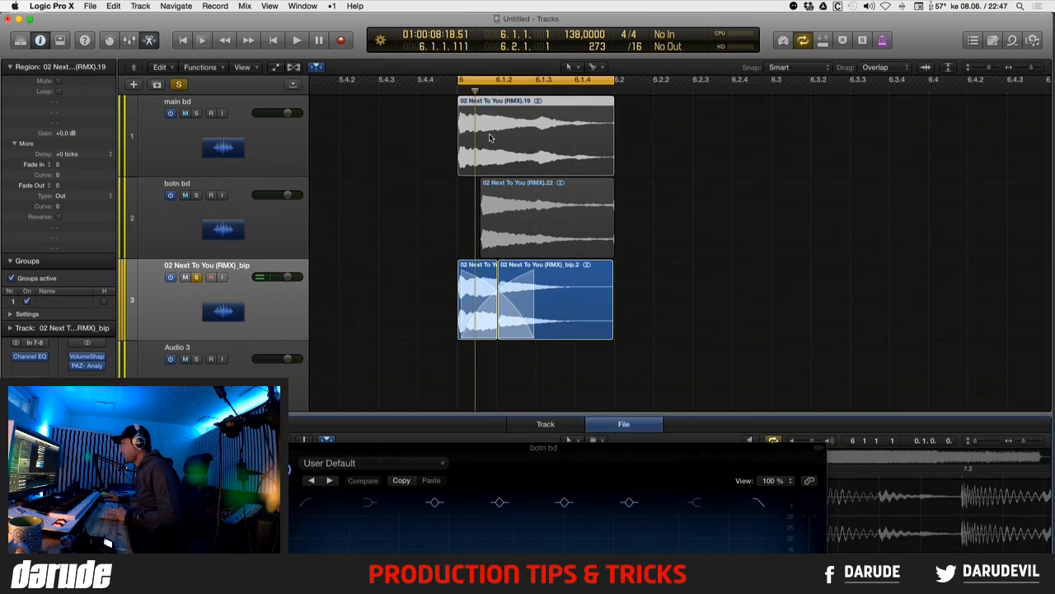
click(498, 139)
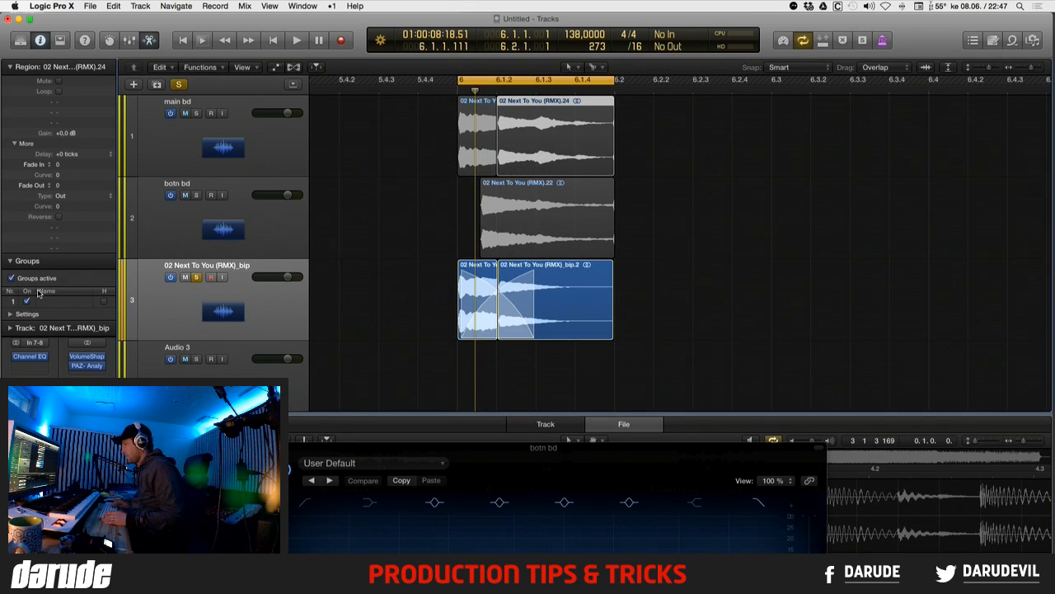
- Duplicate the bounced kick track with its settings and copy the main bd attack and the bounced low-end region onto it
key(super+d)
drag(484, 124, 480, 389)
drag(555, 311, 508, 377)
click(483, 364)
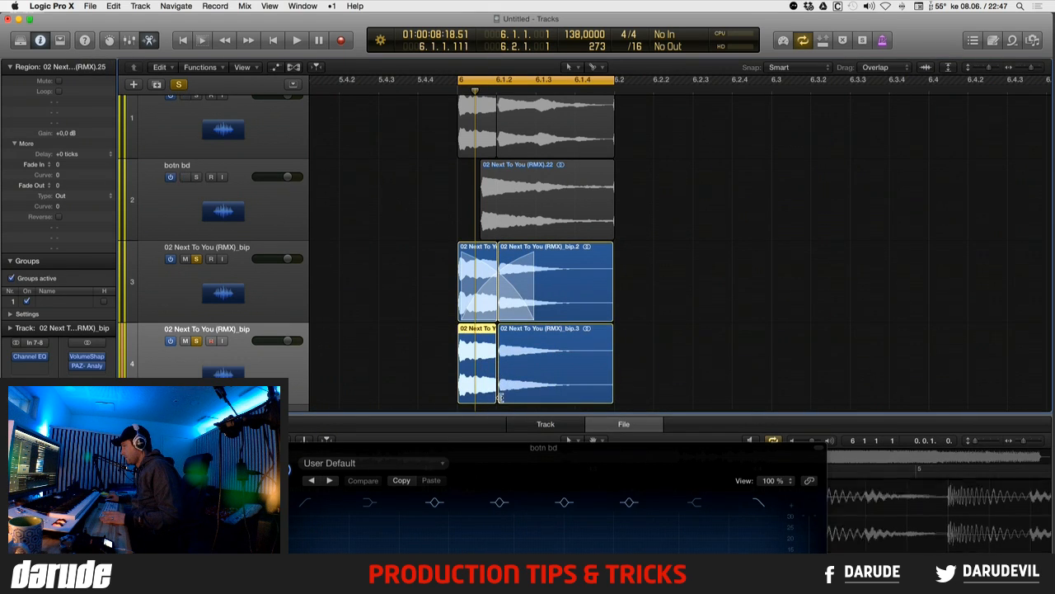
- Move the new track's join earlier to the botn bd region's start, switch off the first bounced track and play the new combination
drag(500, 398, 480, 398)
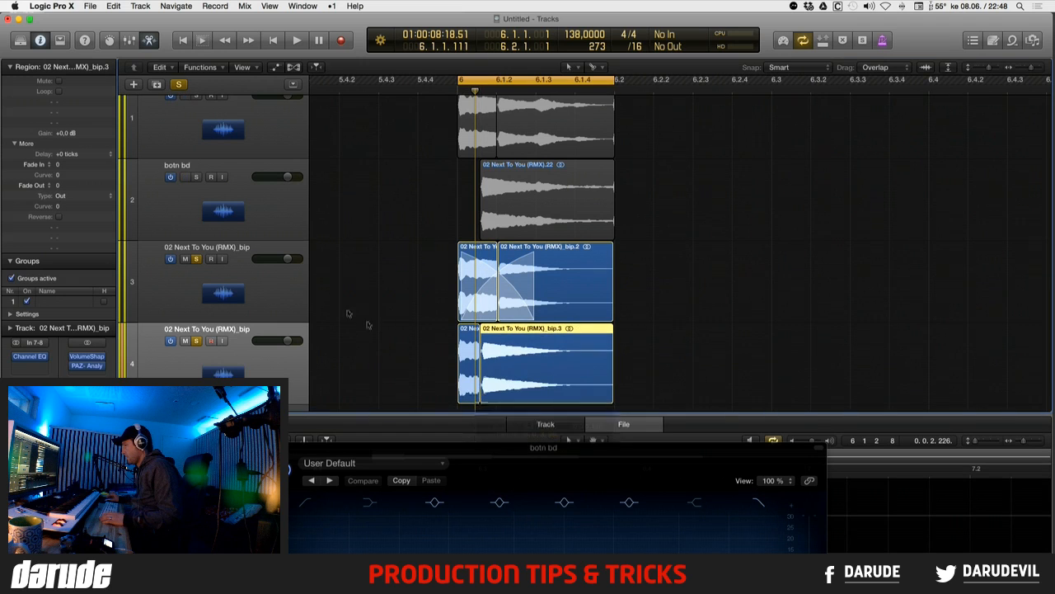
click(169, 259)
key(space)
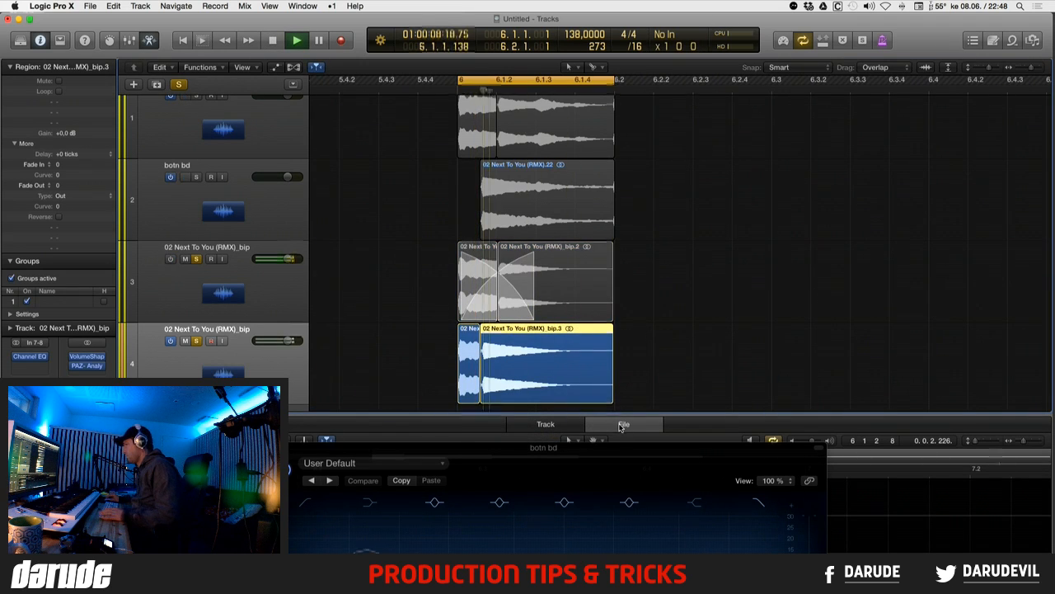
key(space)
key(z)
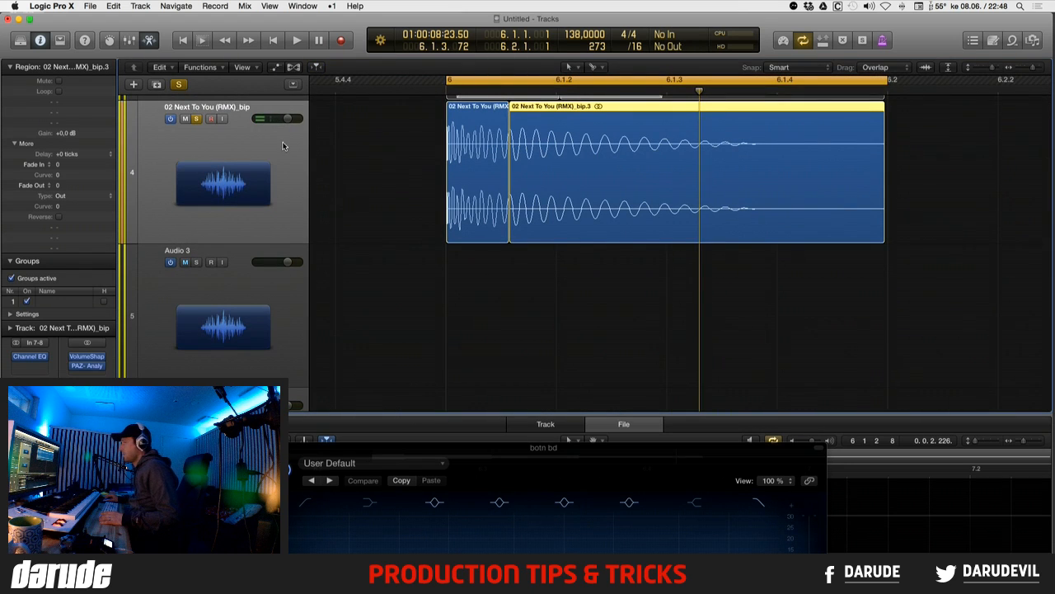
- Move the join between the two kick regions on track 4 back to the zero crossing near 6.1.1.133
key(space)
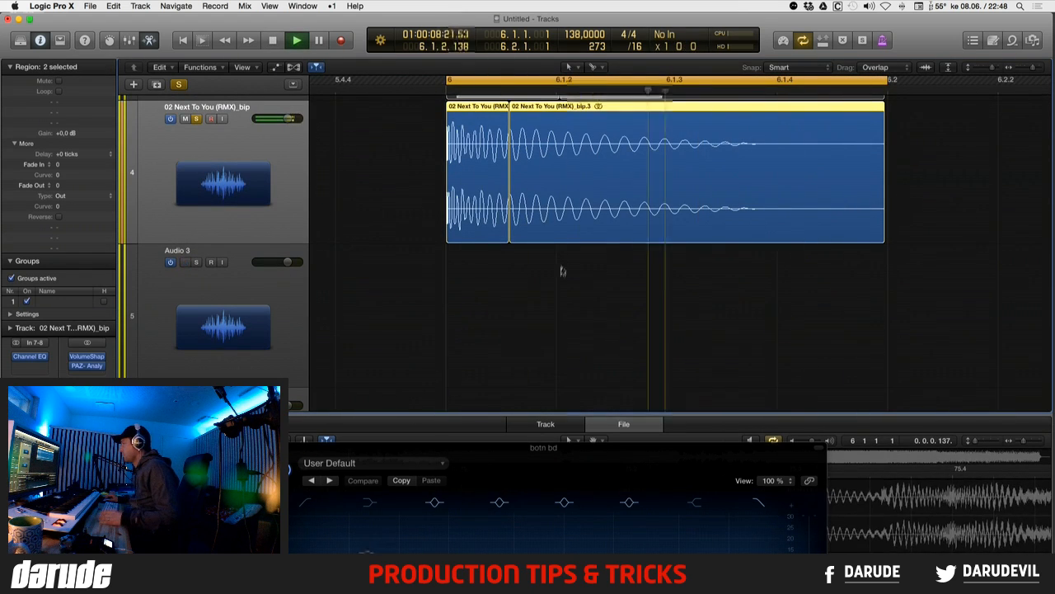
drag(561, 270, 464, 124)
key(space)
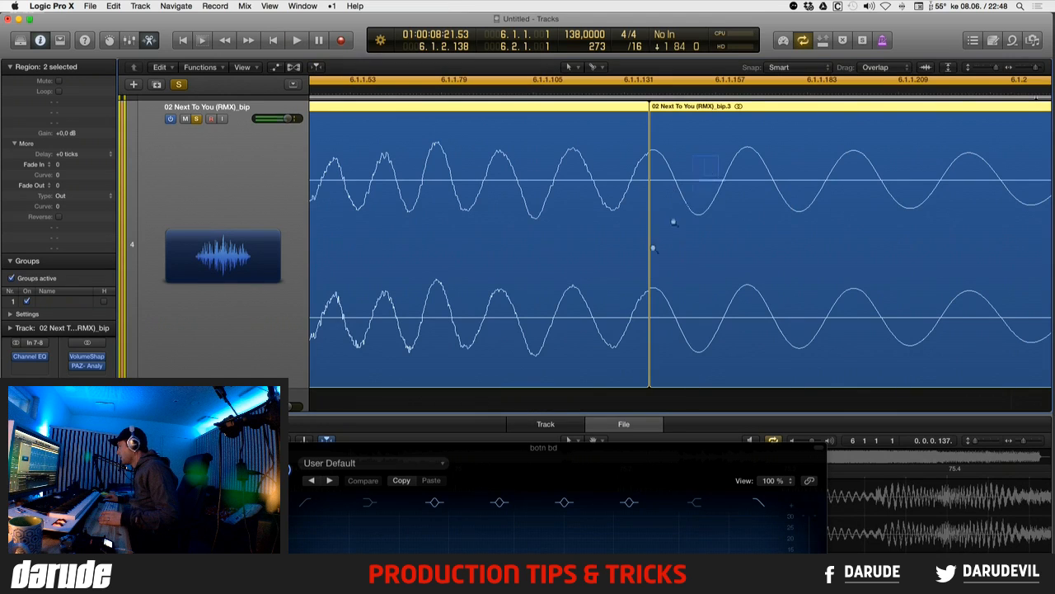
drag(673, 222, 566, 344)
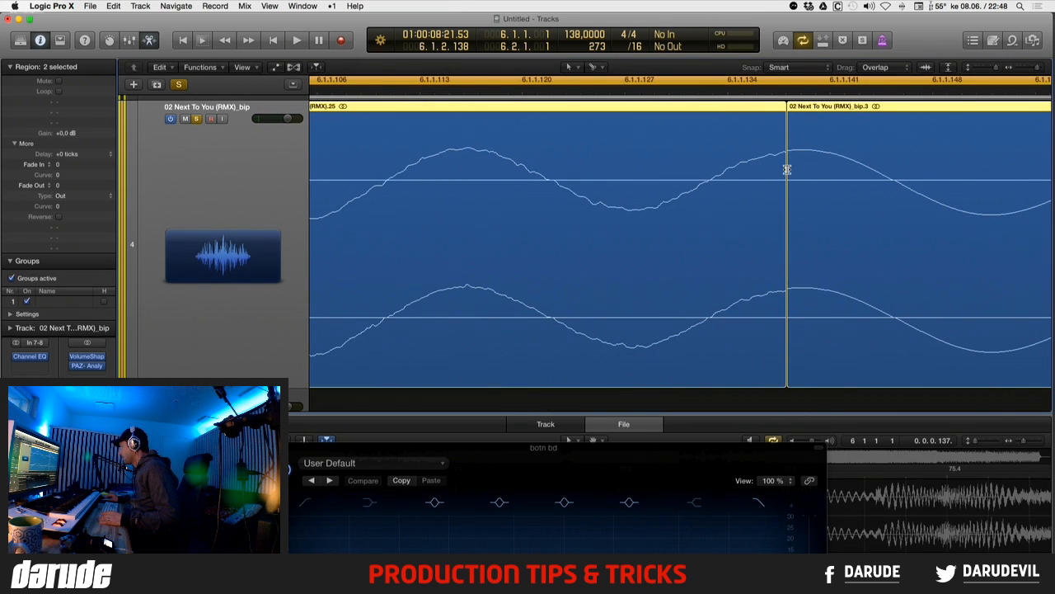
drag(787, 169, 702, 230)
drag(681, 264, 803, 169)
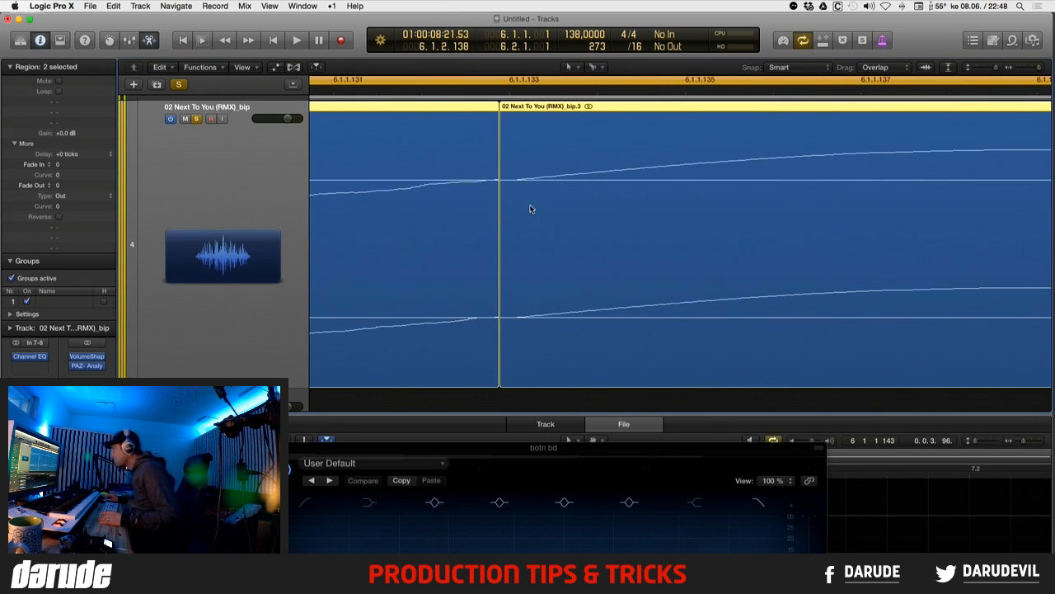
drag(500, 215, 461, 221)
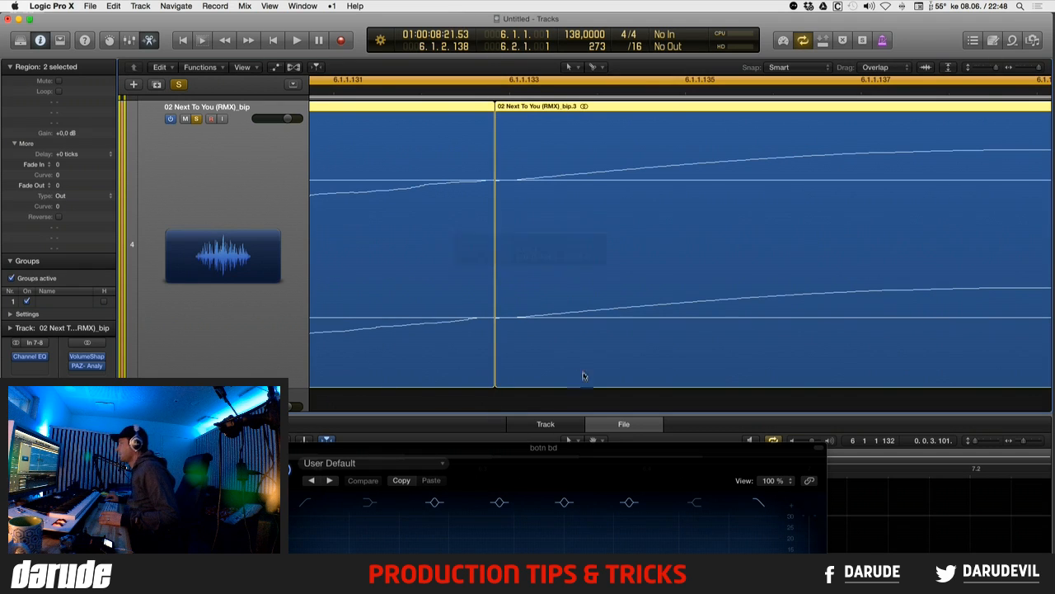
- Trim the start of the second kick region on track 4 slightly later, to where its waveform crosses zero
click(560, 393)
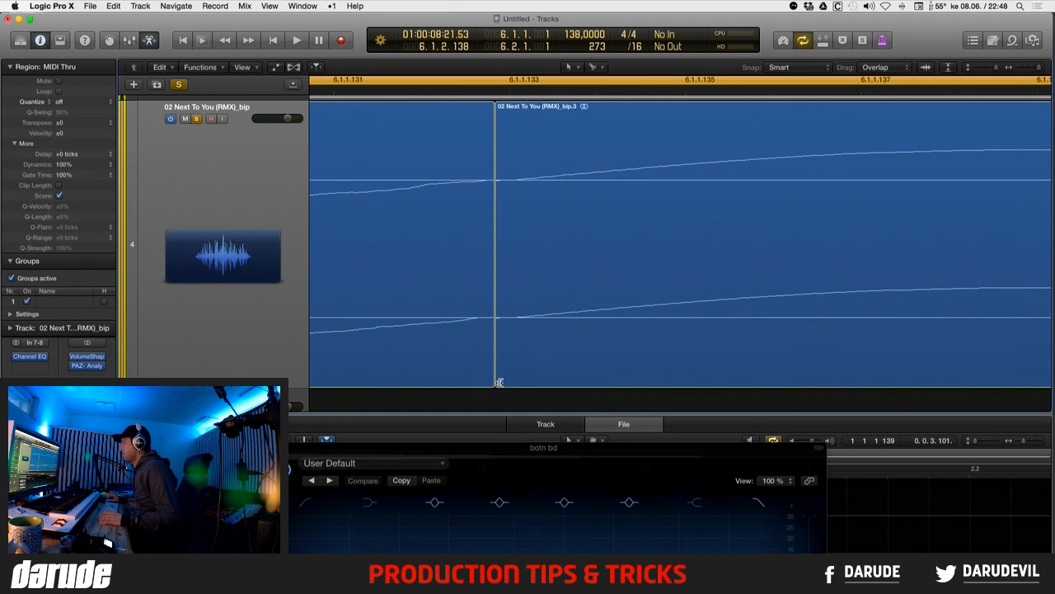
drag(499, 382, 536, 321)
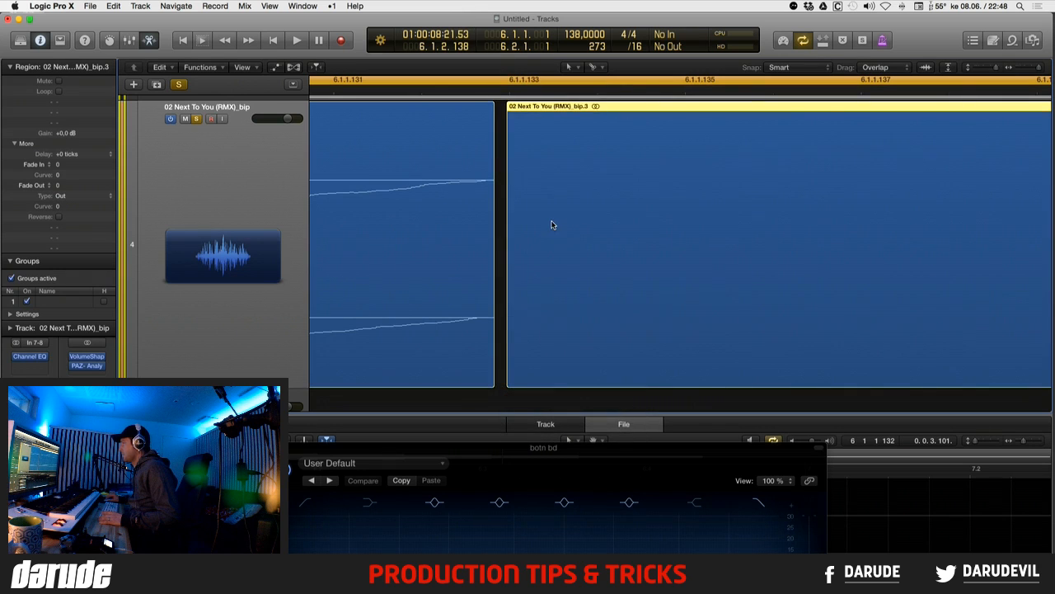
drag(552, 225, 538, 223)
ctrl+alt+click(538, 224)
ctrl+alt+click(537, 224)
ctrl+alt+click(538, 224)
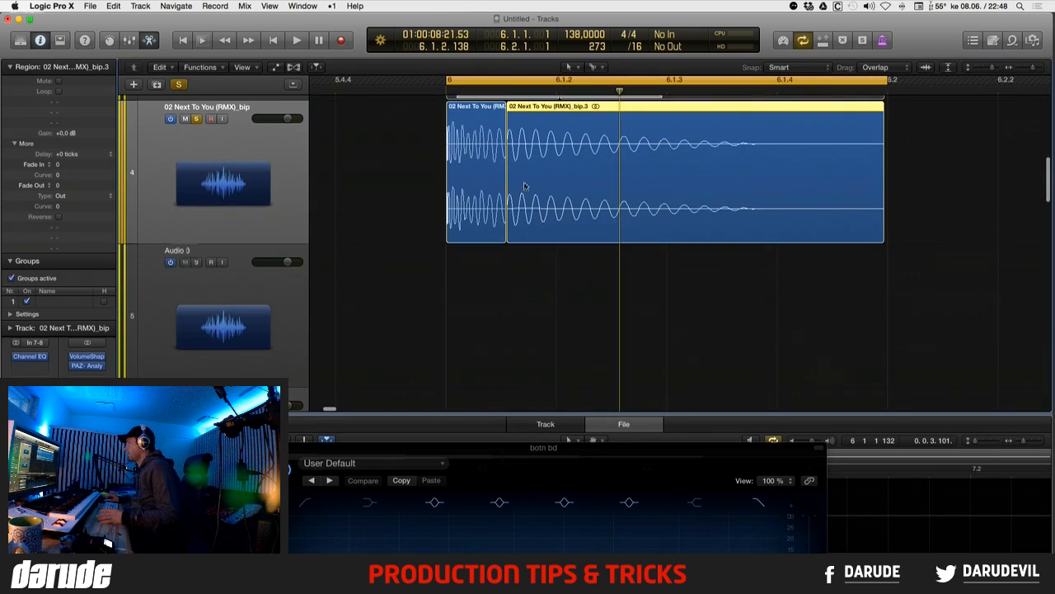
- Play the cycled kick on track 4 to listen to the adjusted join, and show the wider arrangement
key(space)
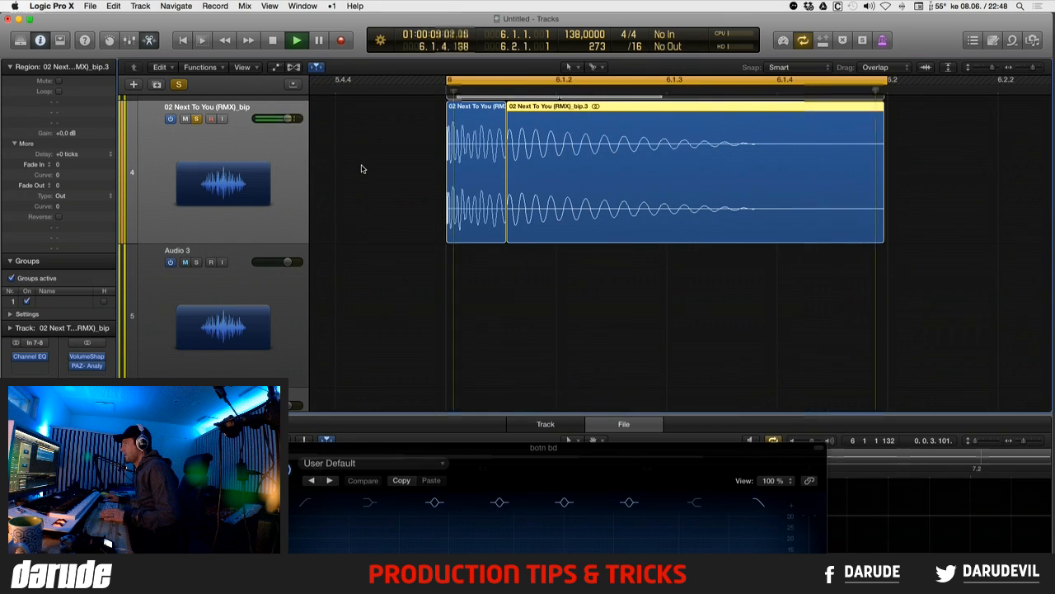
scroll(401, 171, up, 1)
ctrl+alt+click(397, 168)
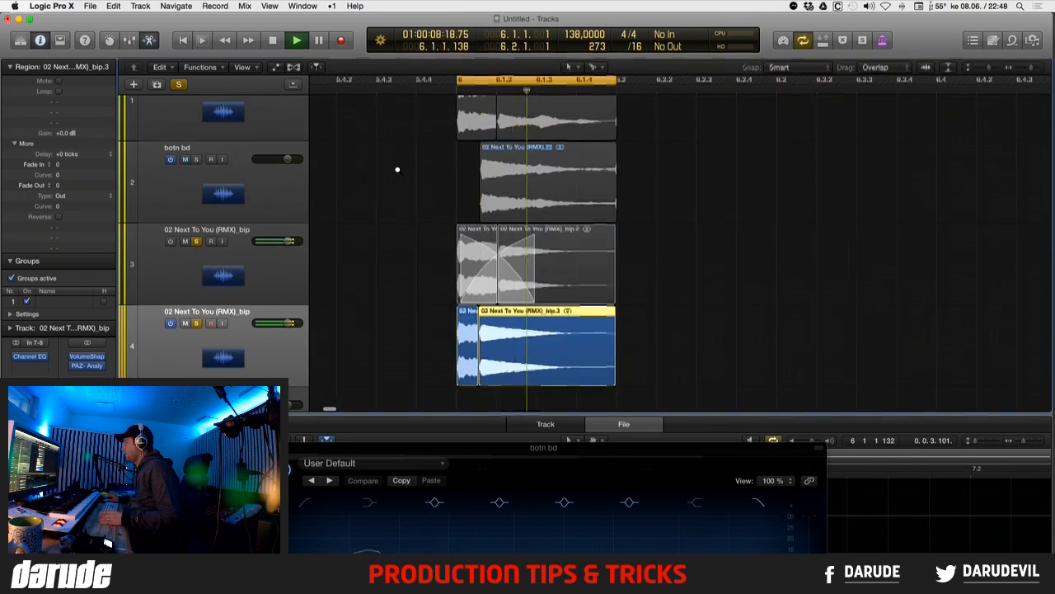
ctrl+alt+click(682, 255)
ctrl+alt+click(684, 252)
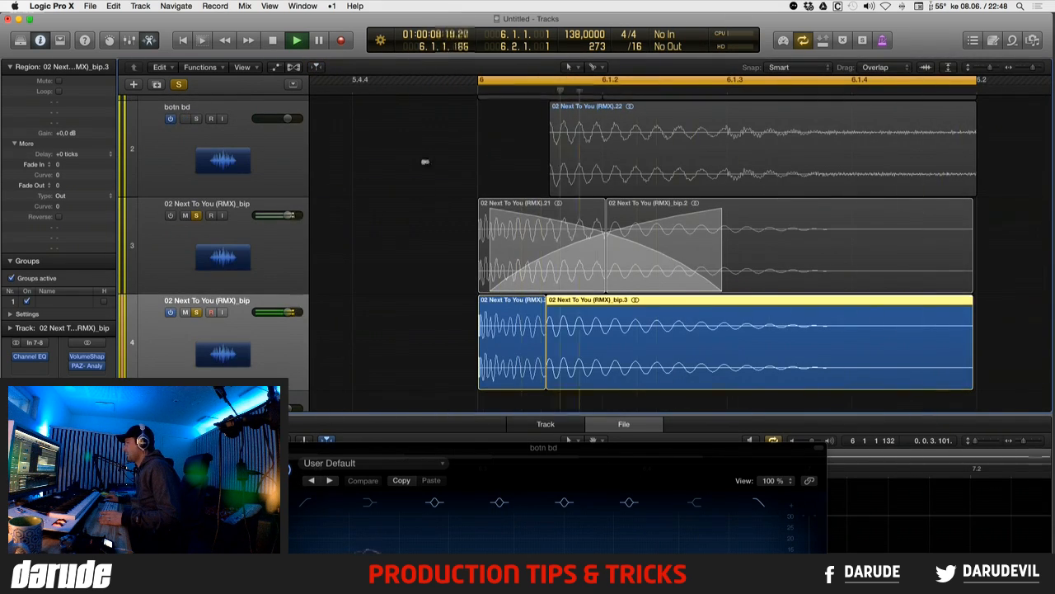
ctrl+alt+click(424, 162)
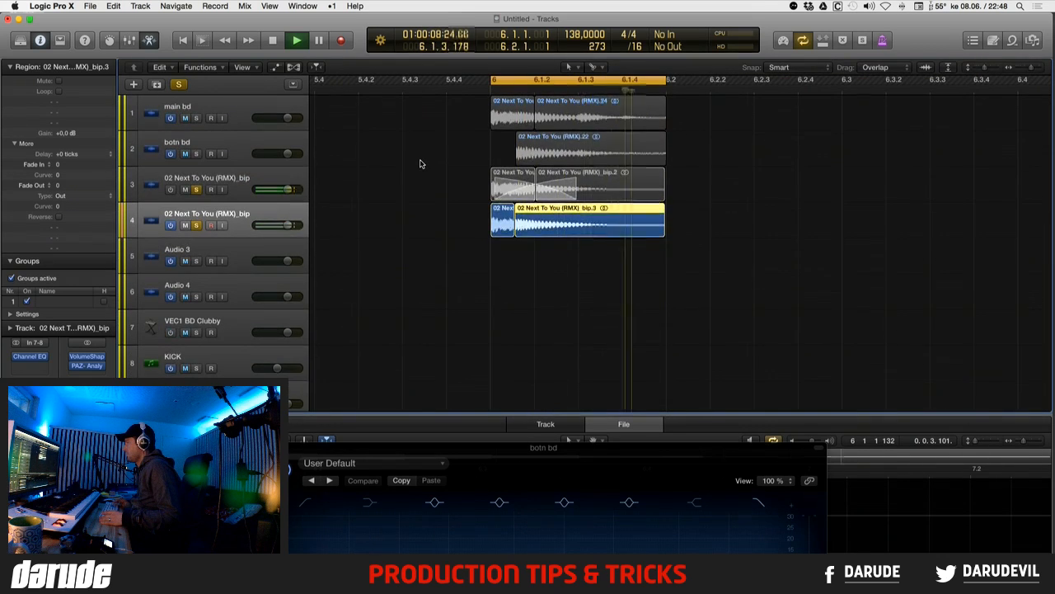
ctrl+alt+click(420, 164)
key(space)
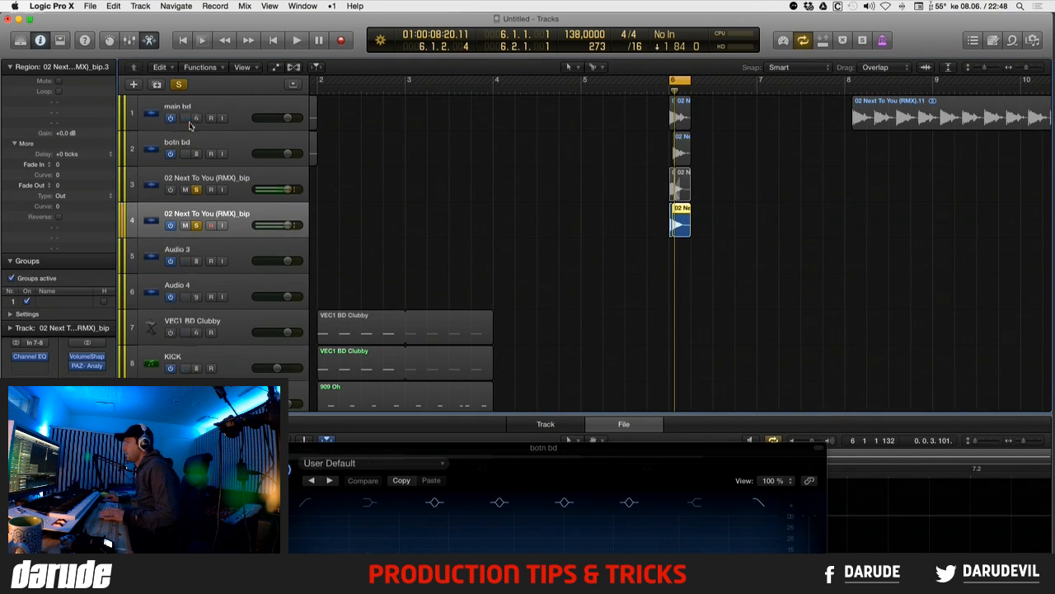
- Compare the original main bd loop at bar 8 with the edited kick, soloing main bd only for its own playback
click(197, 117)
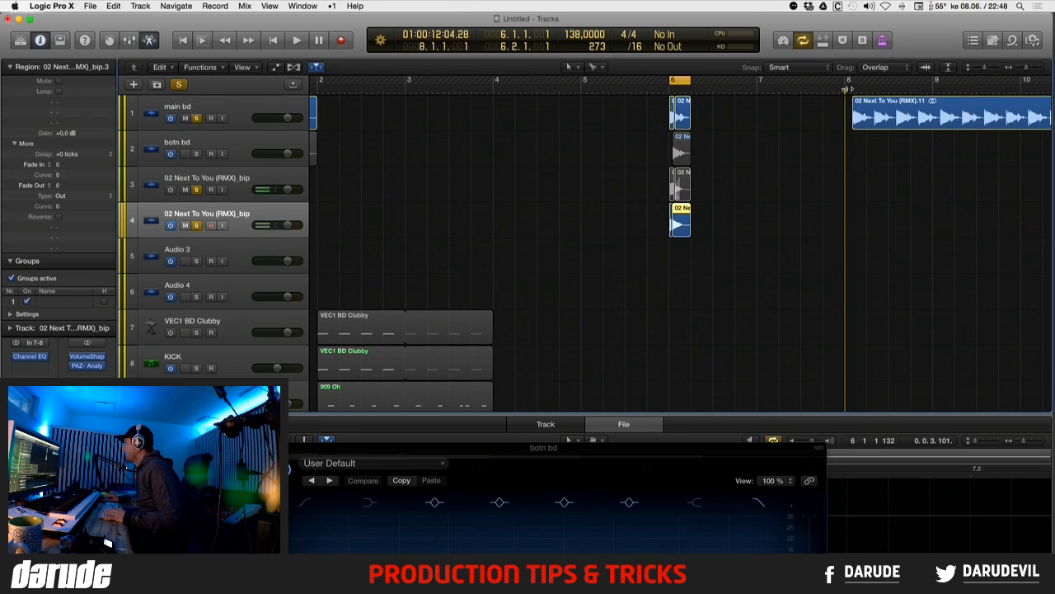
key(space)
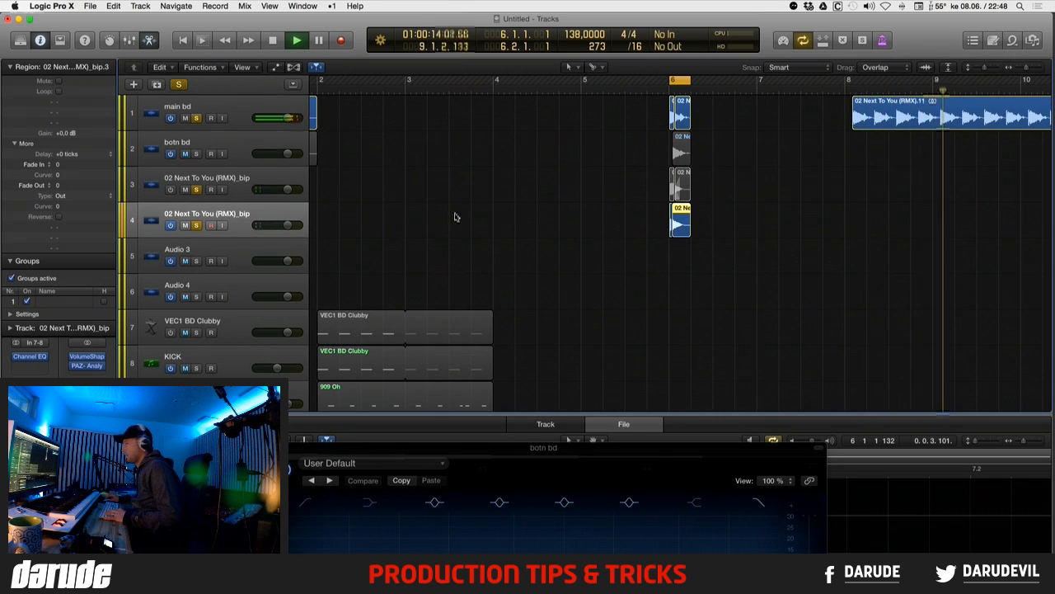
key(space)
click(775, 246)
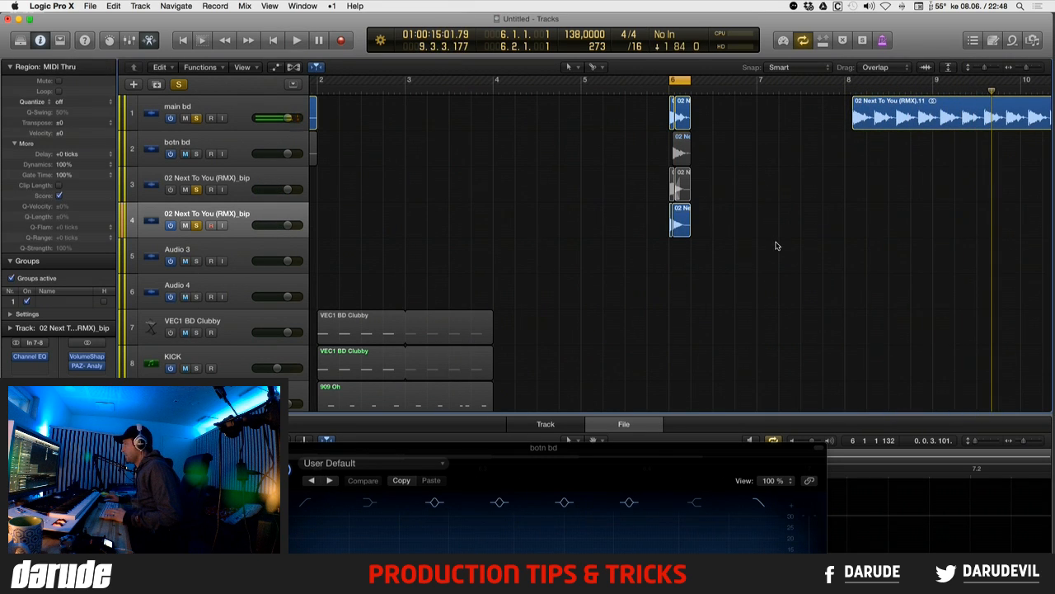
click(197, 118)
key(space)
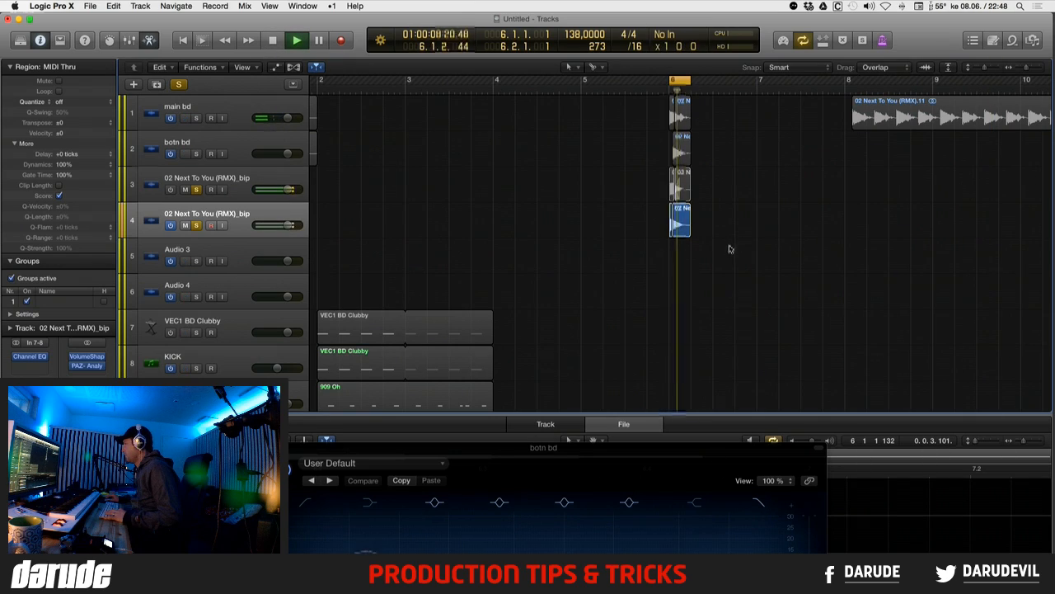
- Switch to Safari to read through the Twitch chat messages, and return to Logic Pro X
key(ctrl+Left)
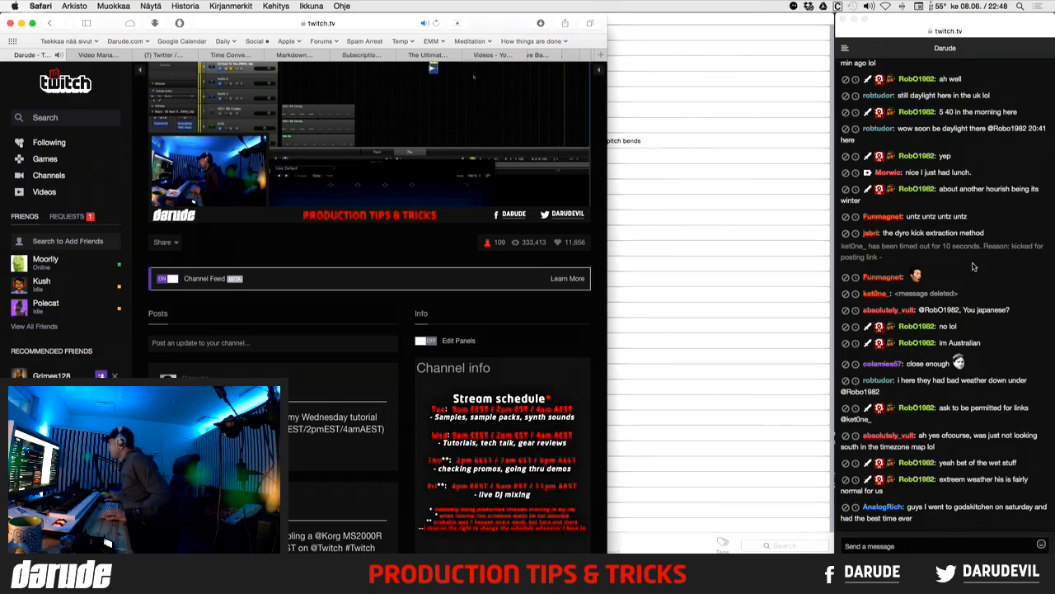
scroll(973, 266, up, 5)
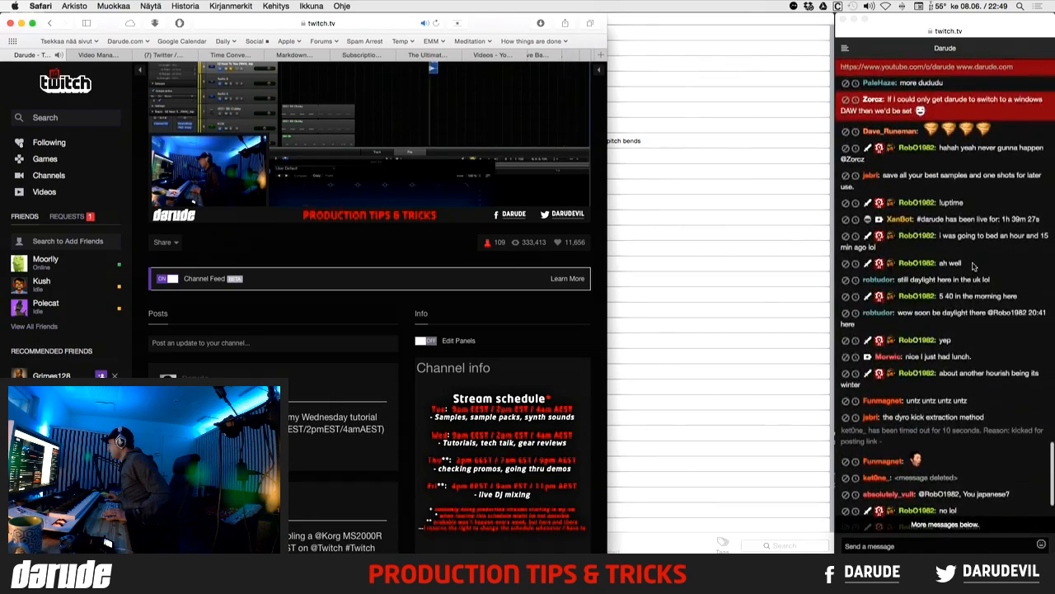
scroll(973, 266, up, 2)
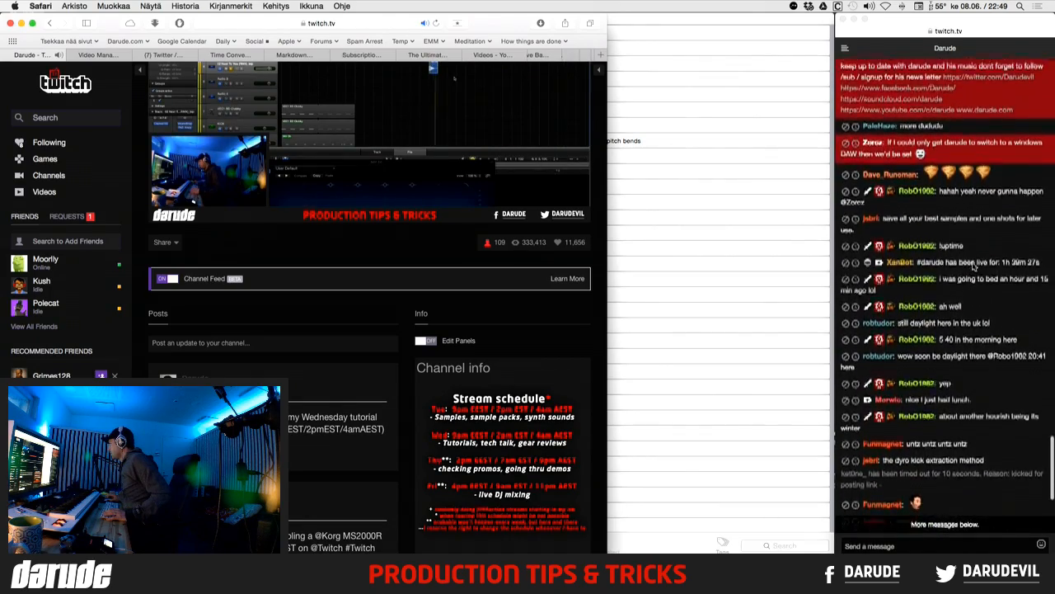
scroll(973, 266, up, 5)
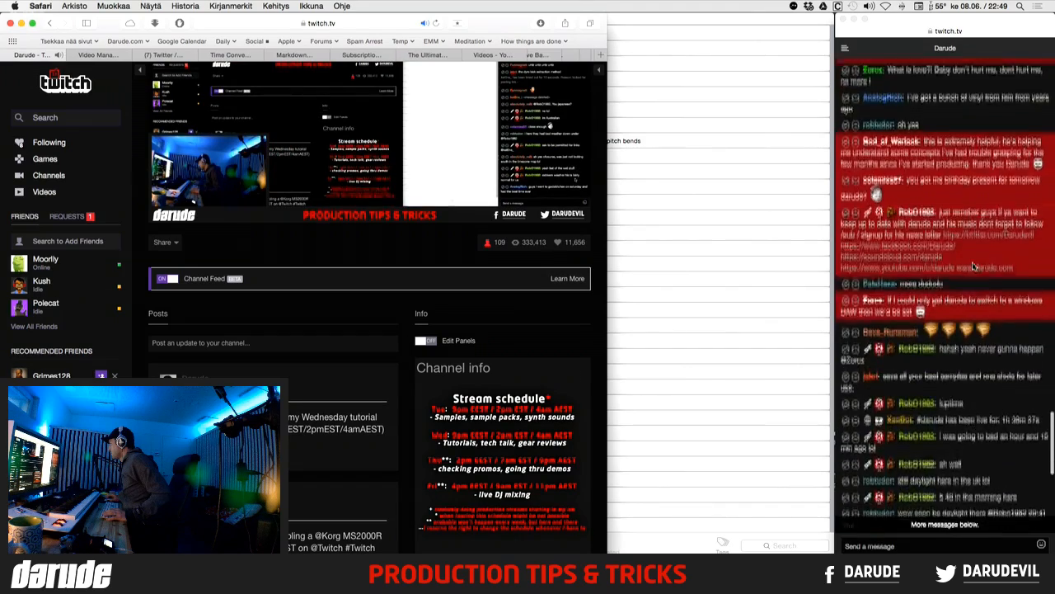
scroll(972, 267, up, 2)
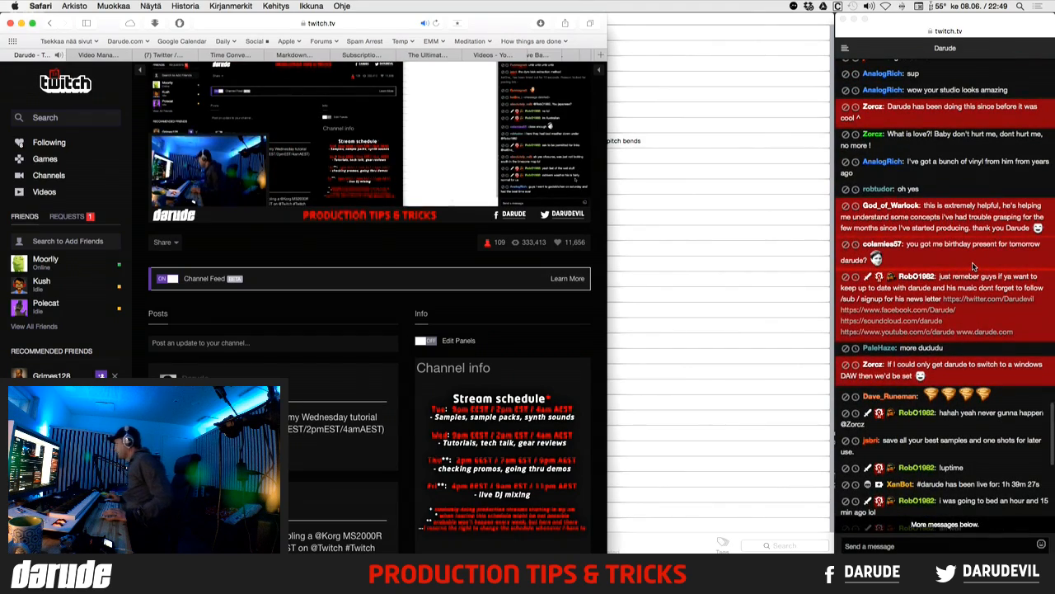
scroll(973, 267, up, 1)
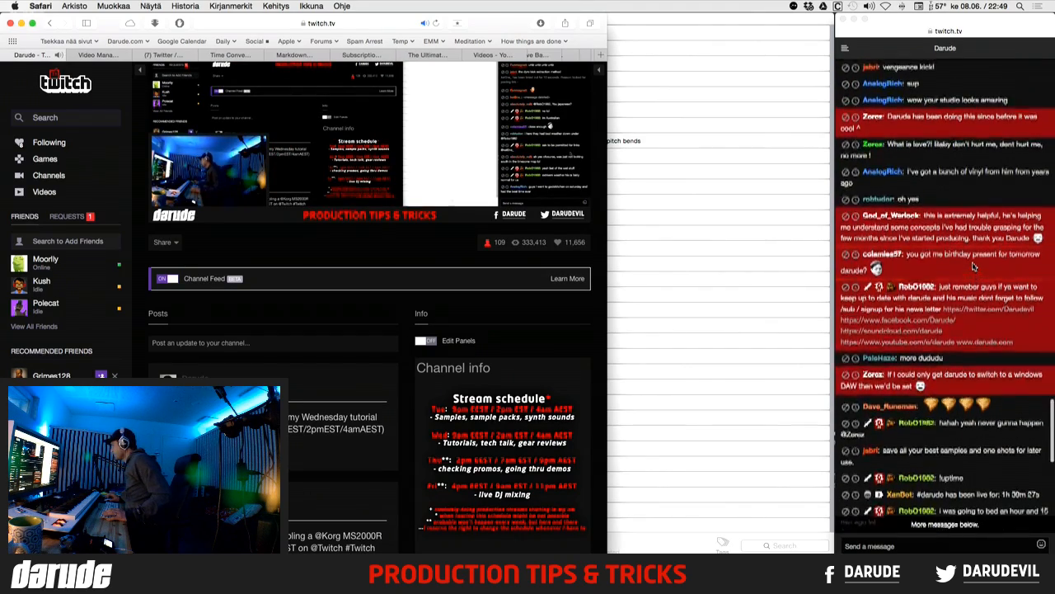
scroll(973, 266, down, 10)
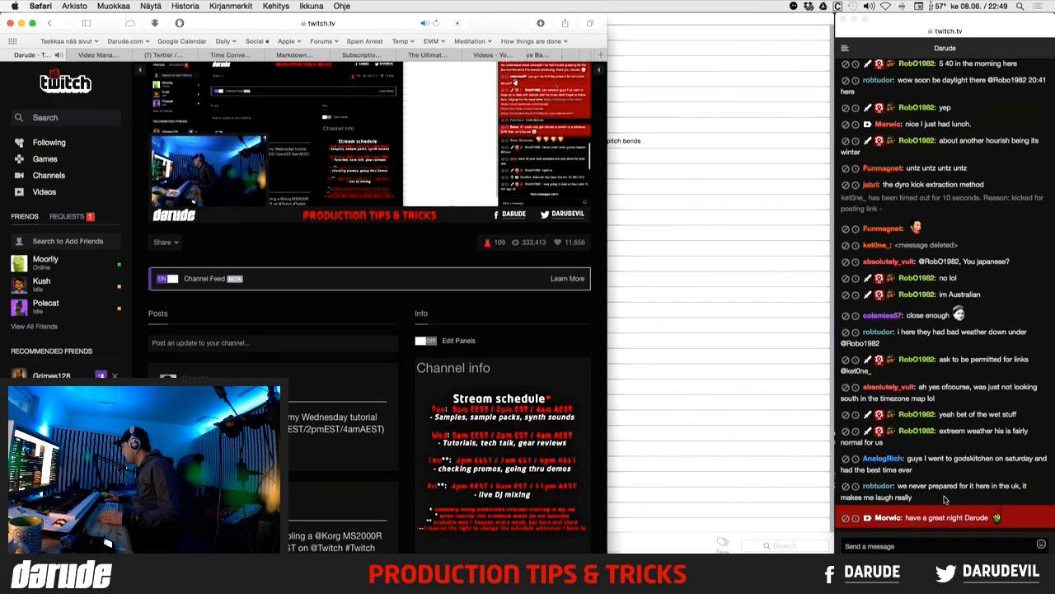
key(ctrl+Right)
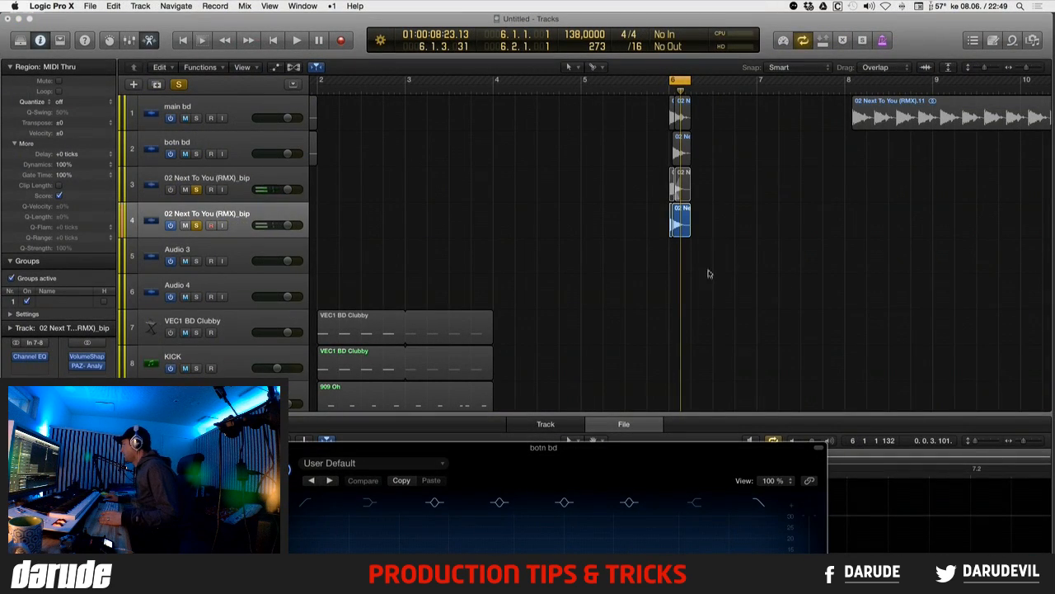
- Close the botn bd Channel EQ window and join the two kick regions on track 4 into a new audio file
drag(707, 273, 641, 76)
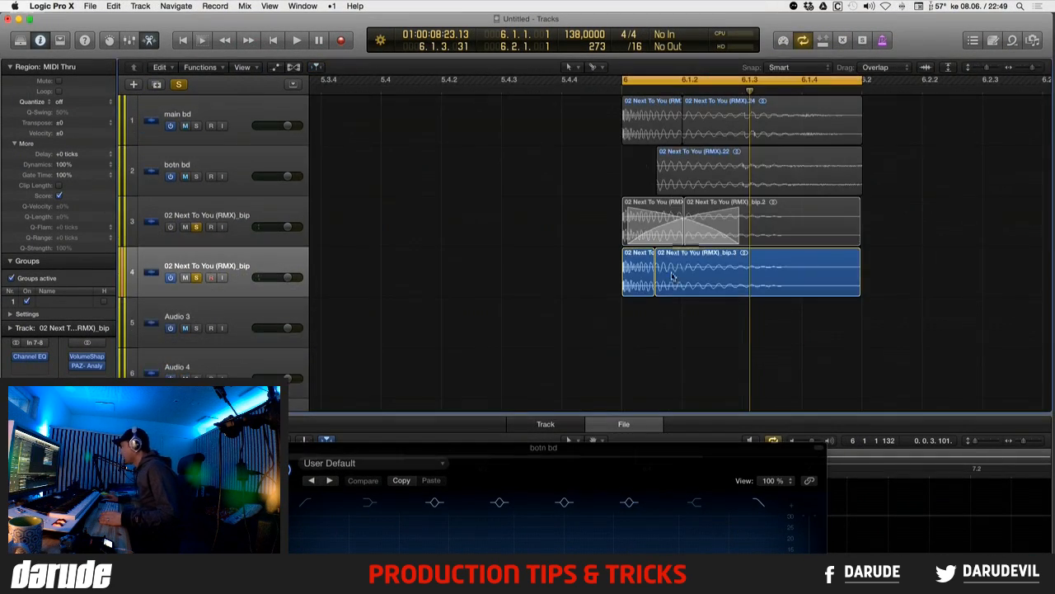
drag(927, 273, 610, 273)
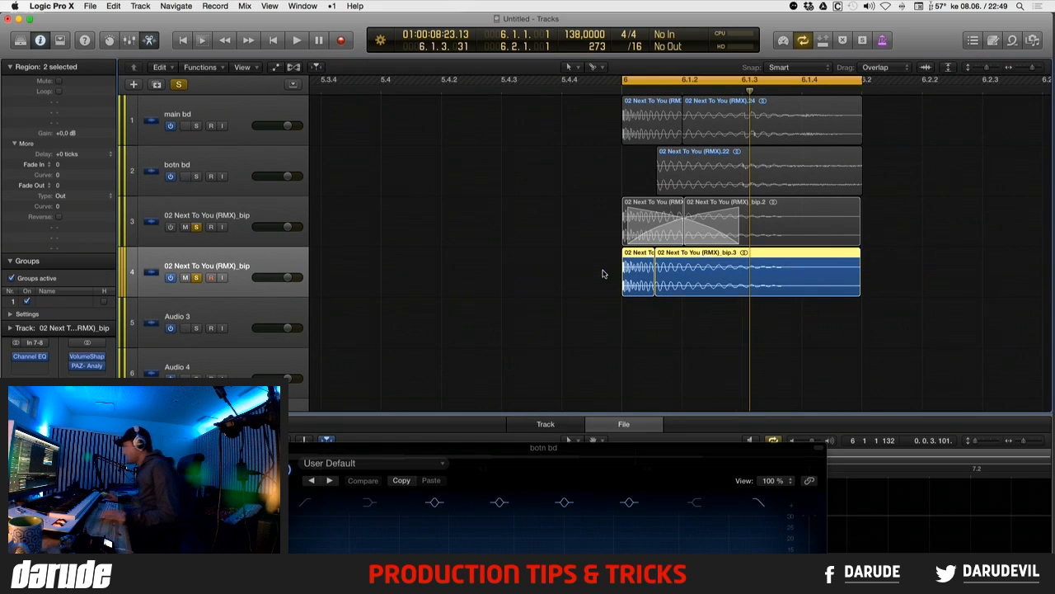
key(space)
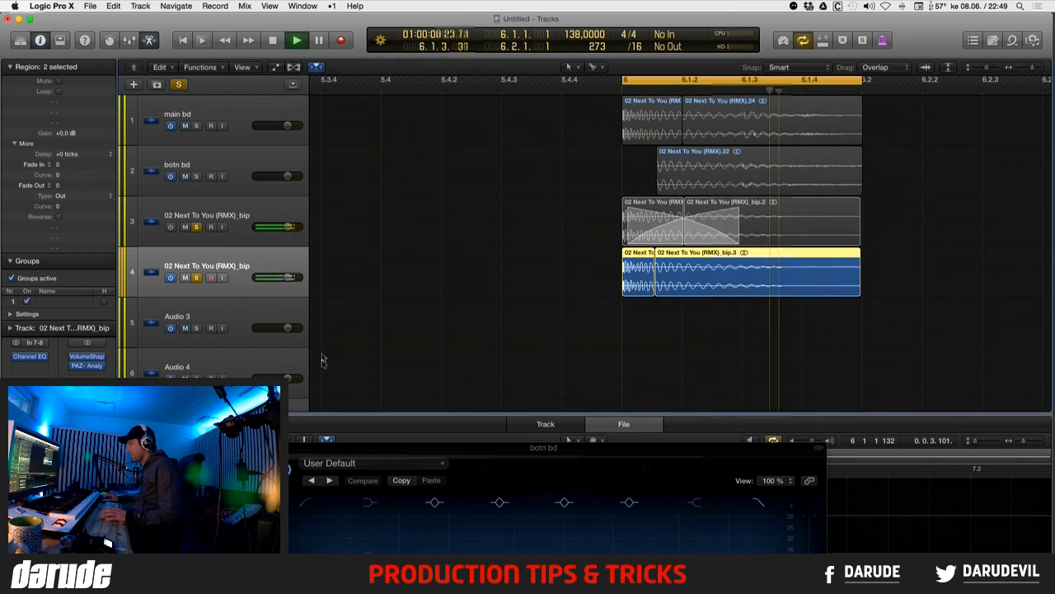
drag(463, 447, 459, 266)
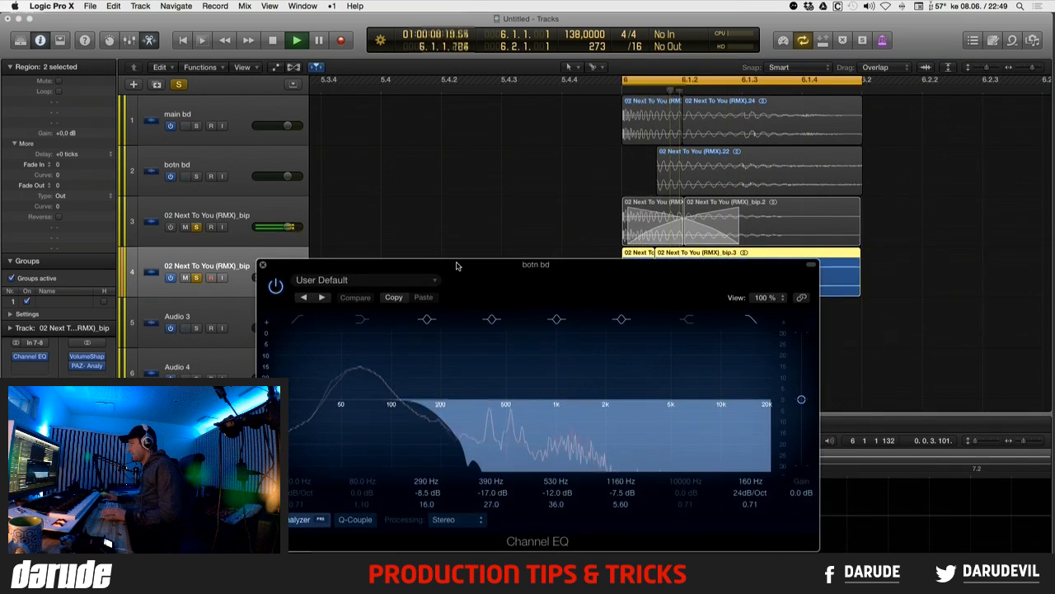
click(263, 264)
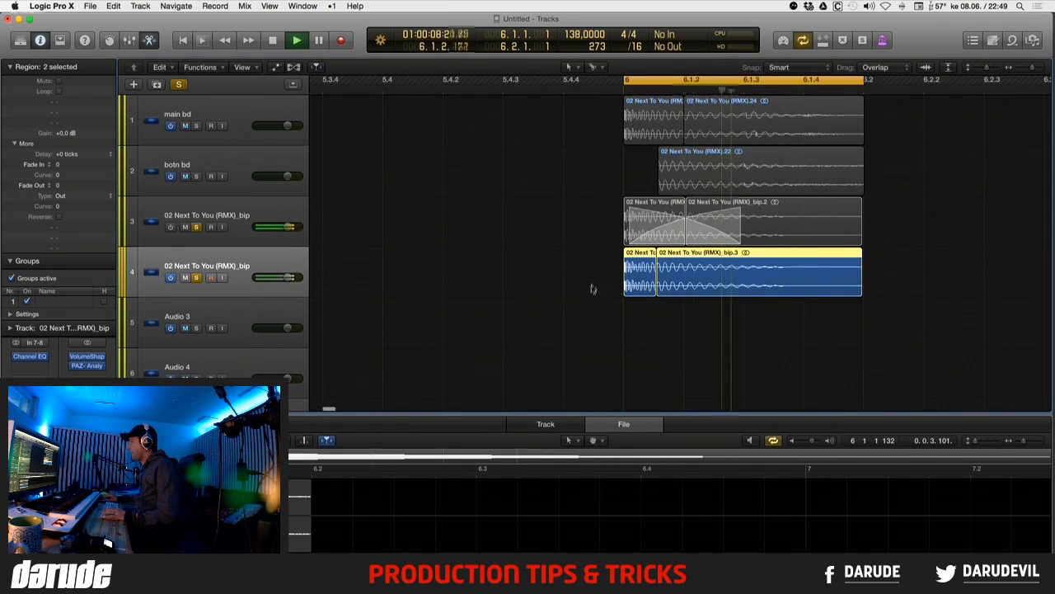
key(space)
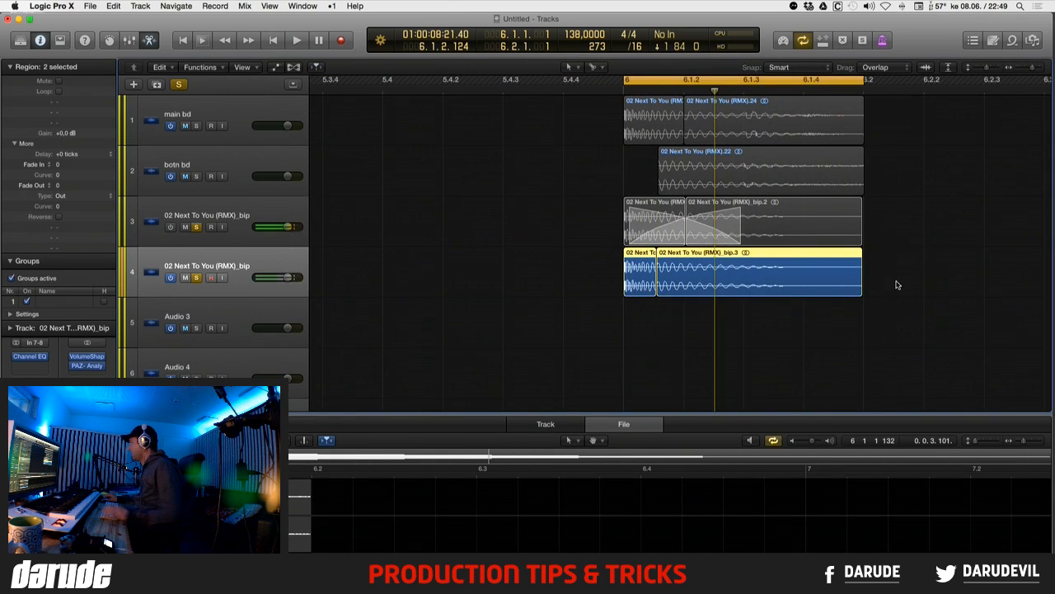
key(super+j)
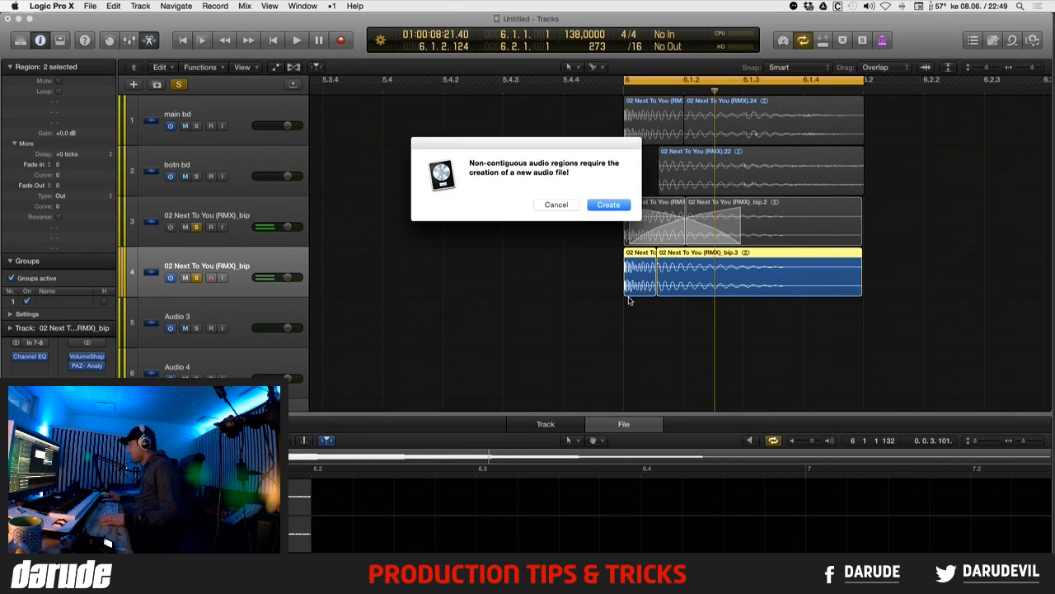
click(609, 205)
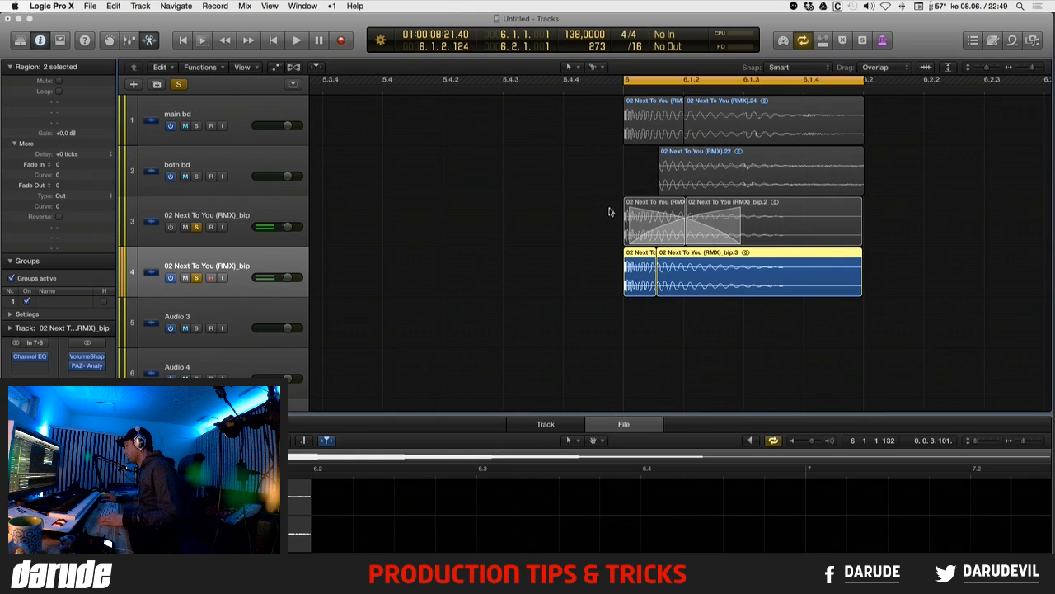
- Examine the waveform of the merged kick region on track 4 at a close zoom
drag(878, 306, 615, 244)
key(super+Down)
key(super+Down)
key(super+Down)
key(super+Down)
key(super+Down)
key(super+Down)
key(super+Down)
key(super+Down)
key(super+Down)
key(super+Down)
key(super+Down)
key(super+Down)
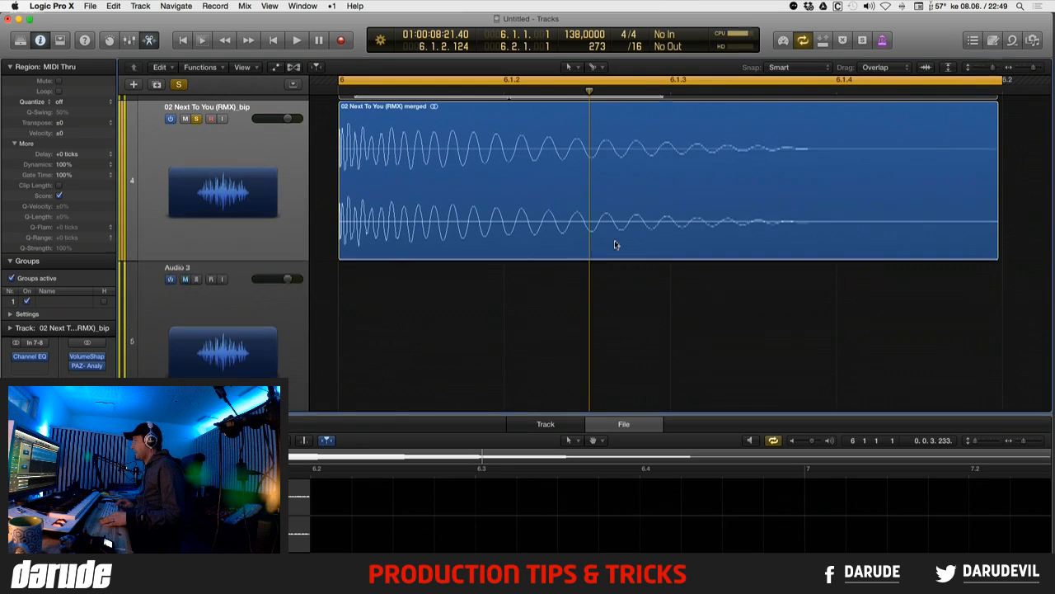
key(super+Down)
key(super+Down)
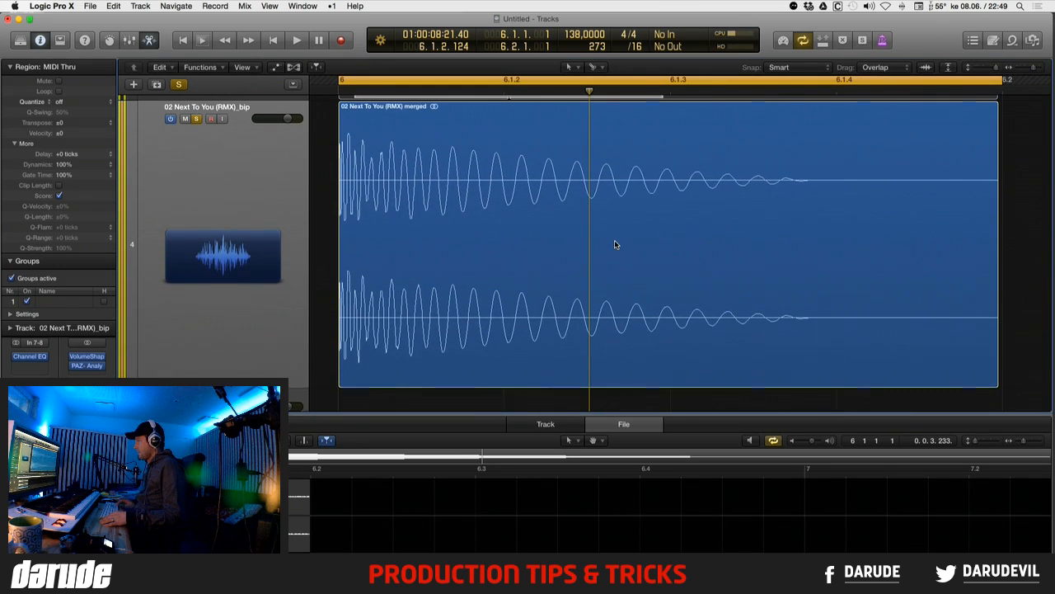
- Play back the merged kick region on track 4 and examine its waveform at several zoom levels
key(super+Left)
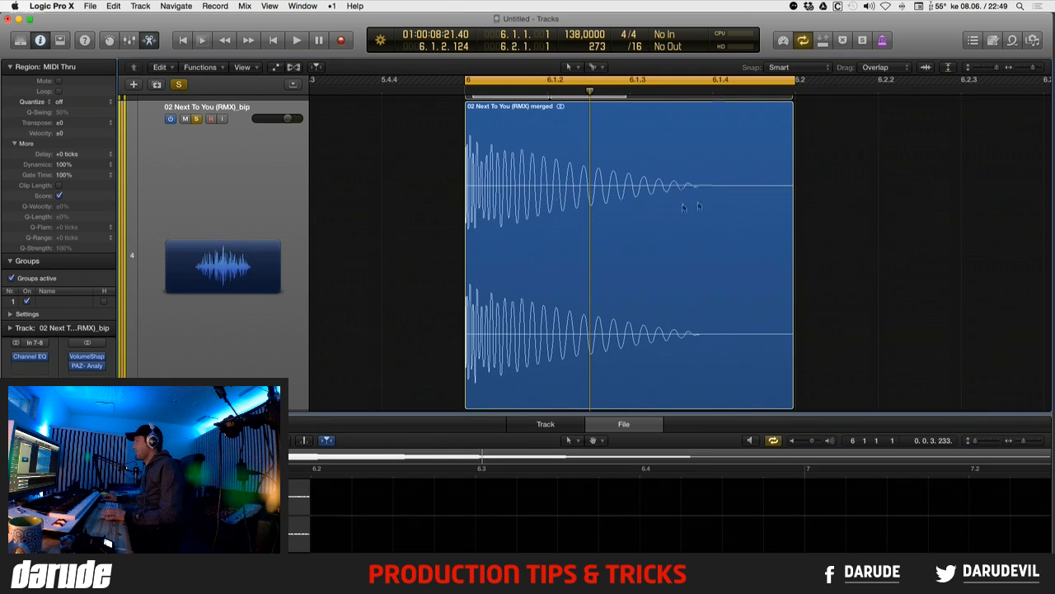
click(648, 228)
key(space)
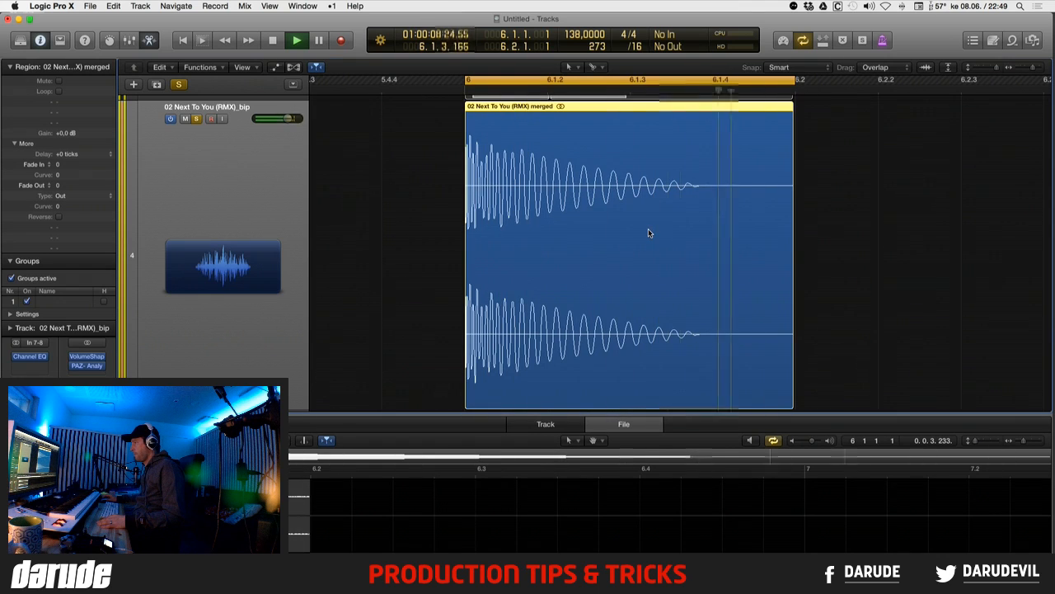
key(space)
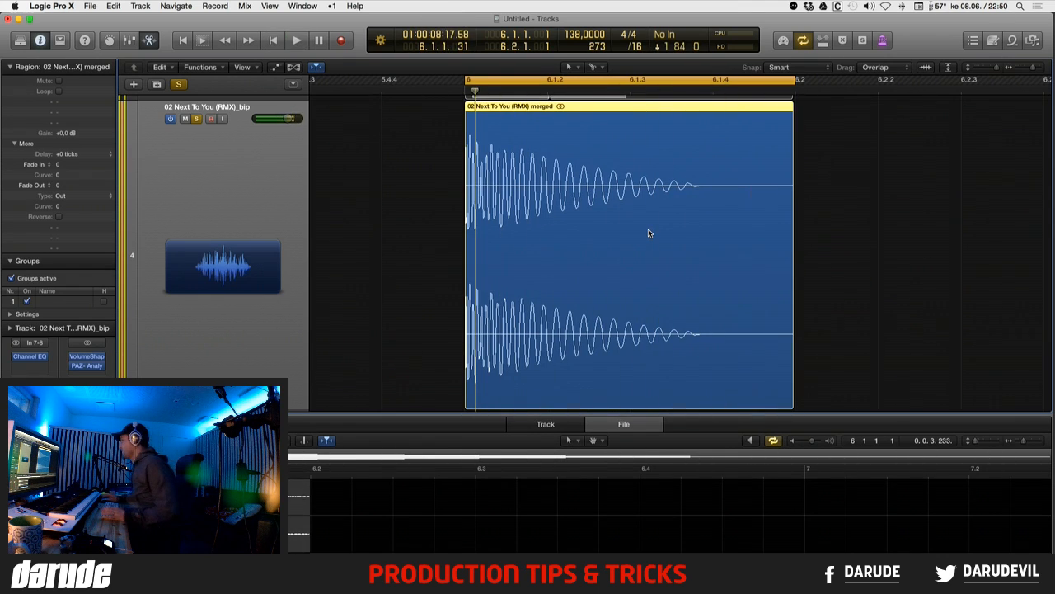
key(super+Left)
key(super+Left)
key(super+Left)
key(super+Left)
key(super+Right)
key(super+Right)
key(super+Right)
key(super+Right)
key(super+Right)
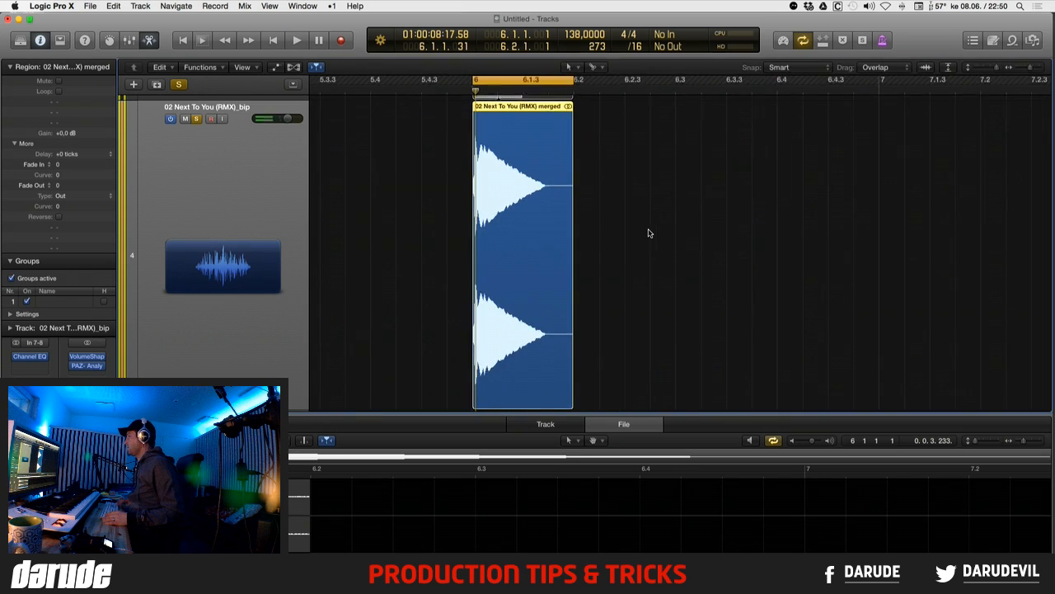
key(super+Right)
key(super+Right)
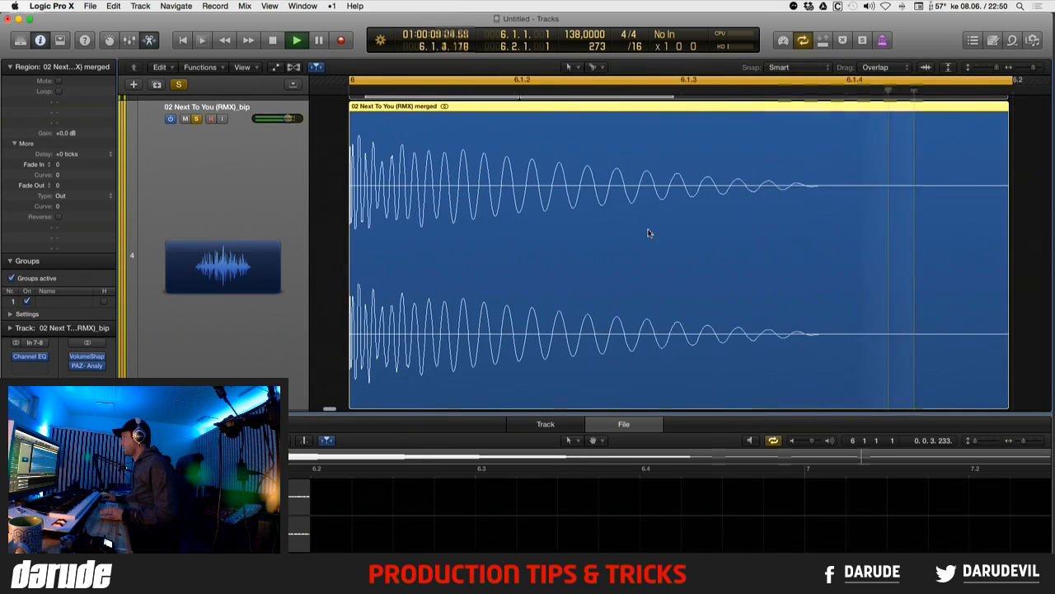
key(space)
key(z)
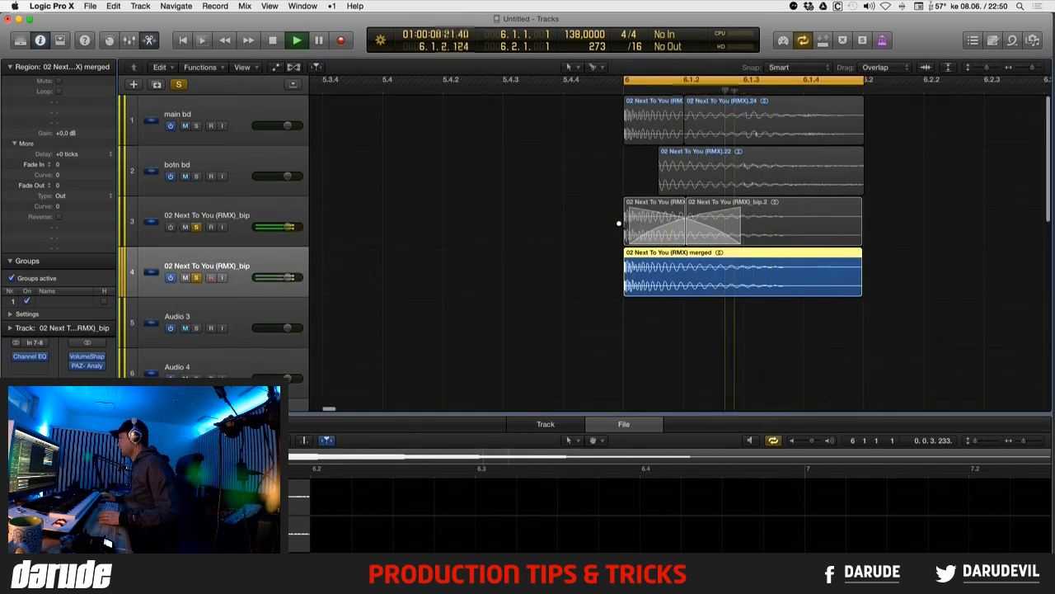
key(space)
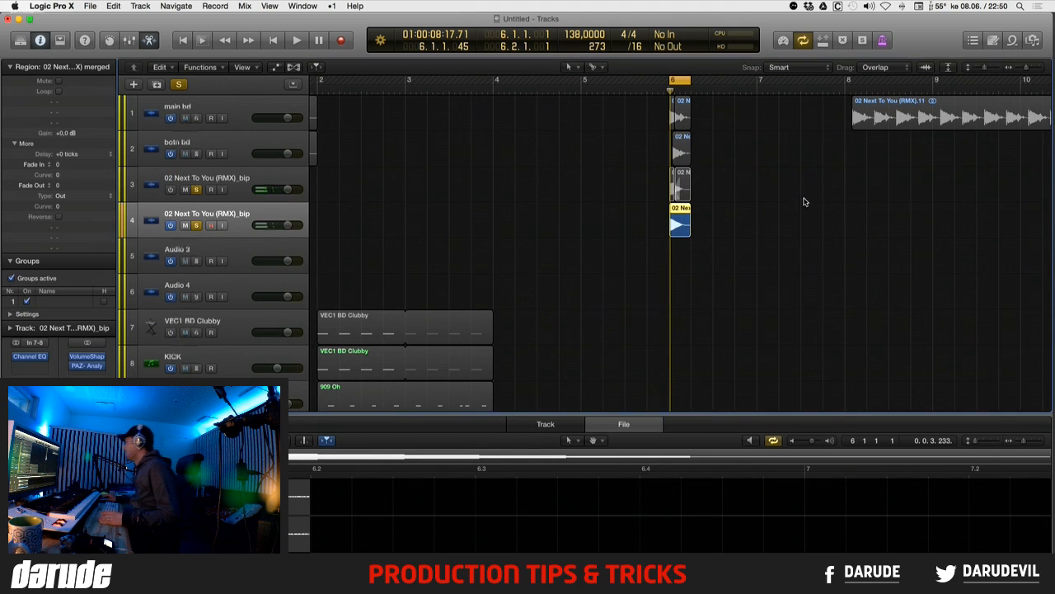
- Delete the long 02 Next To You (RMX).10 song region on the main bd track
scroll(805, 202, up, 10)
scroll(793, 196, down, 8)
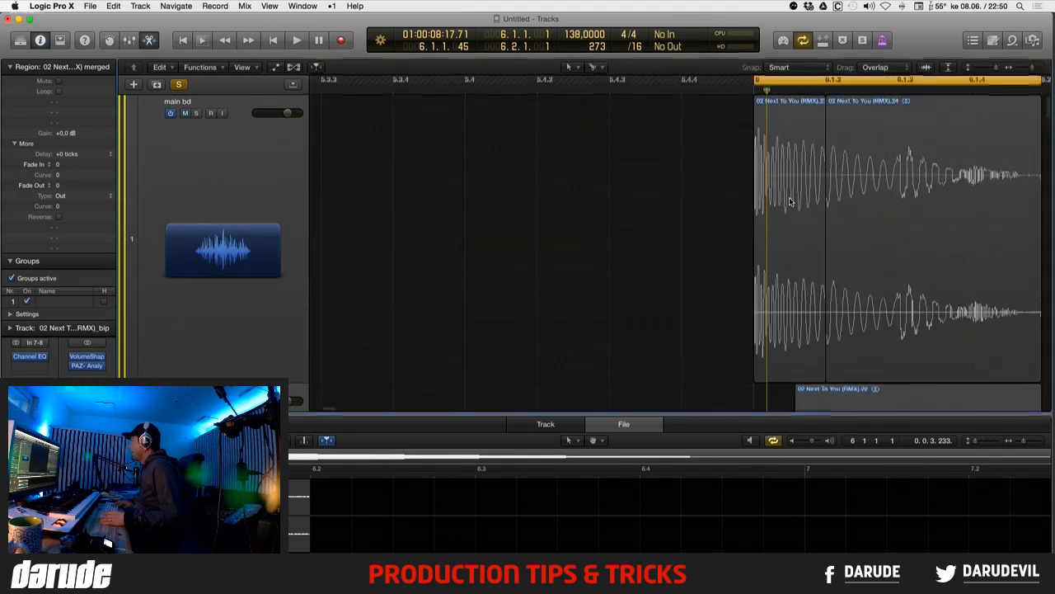
scroll(789, 202, down, 10)
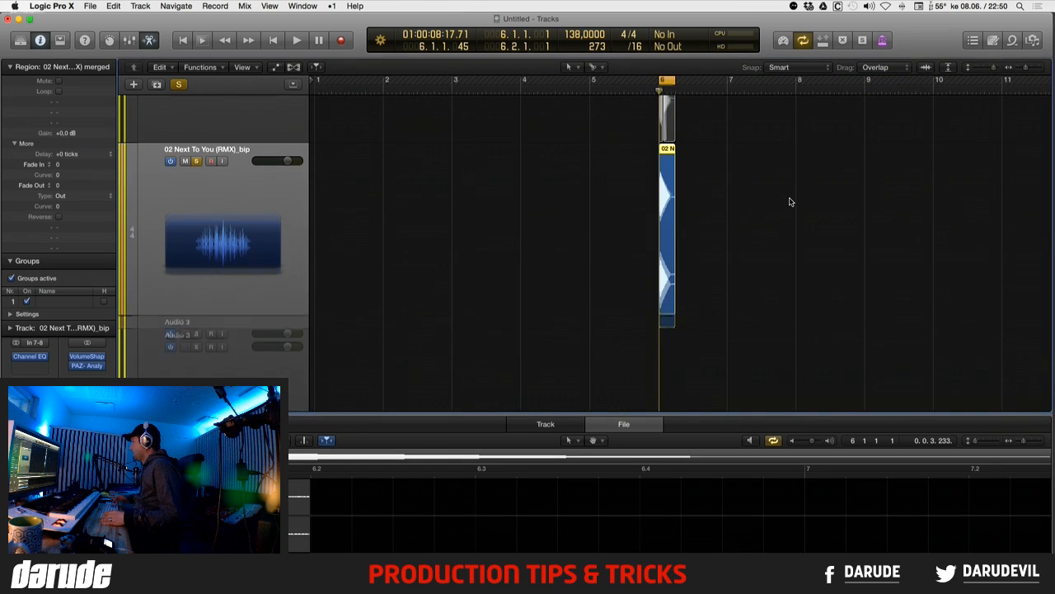
scroll(789, 202, down, 8)
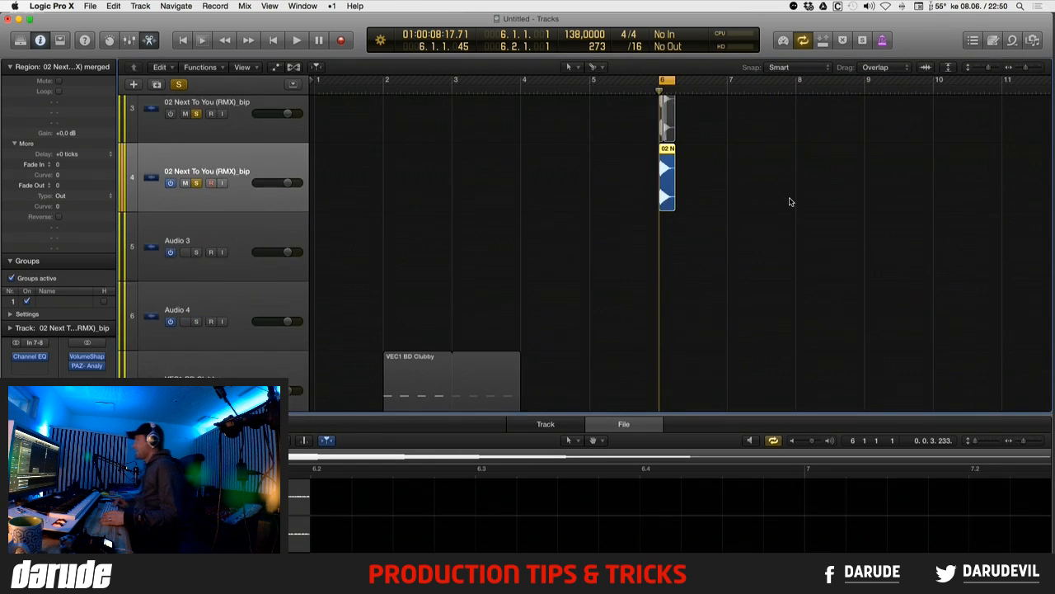
scroll(789, 202, down, 8)
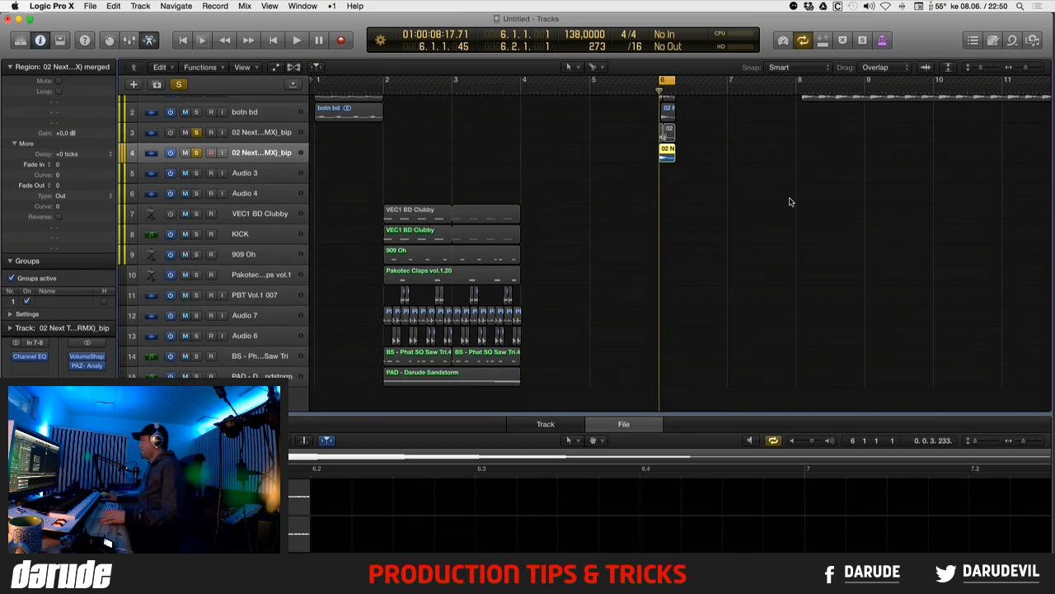
scroll(789, 202, down, 10)
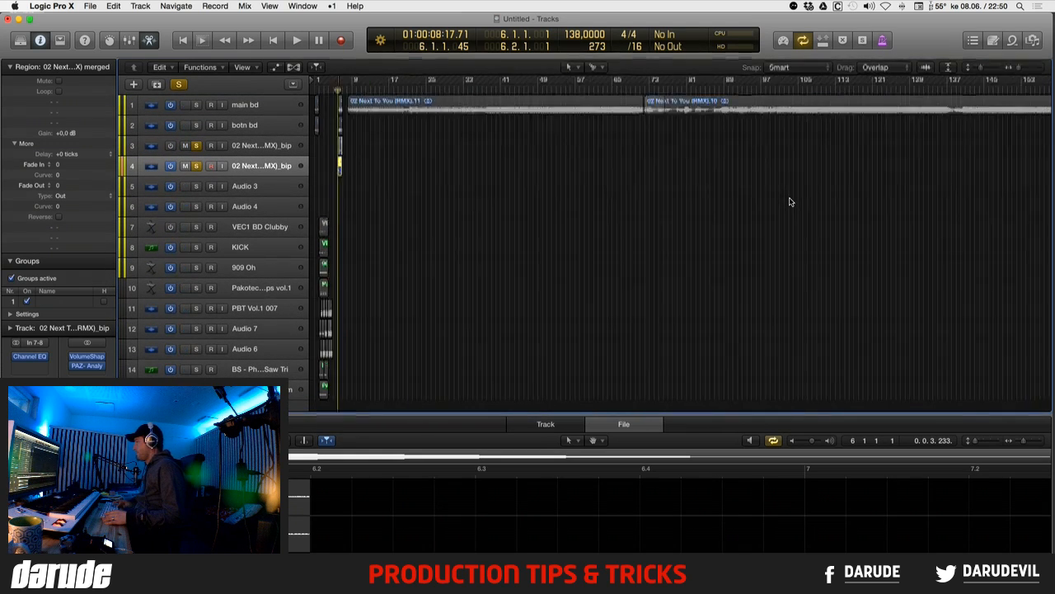
scroll(789, 202, down, 4)
click(775, 99)
key(Delete)
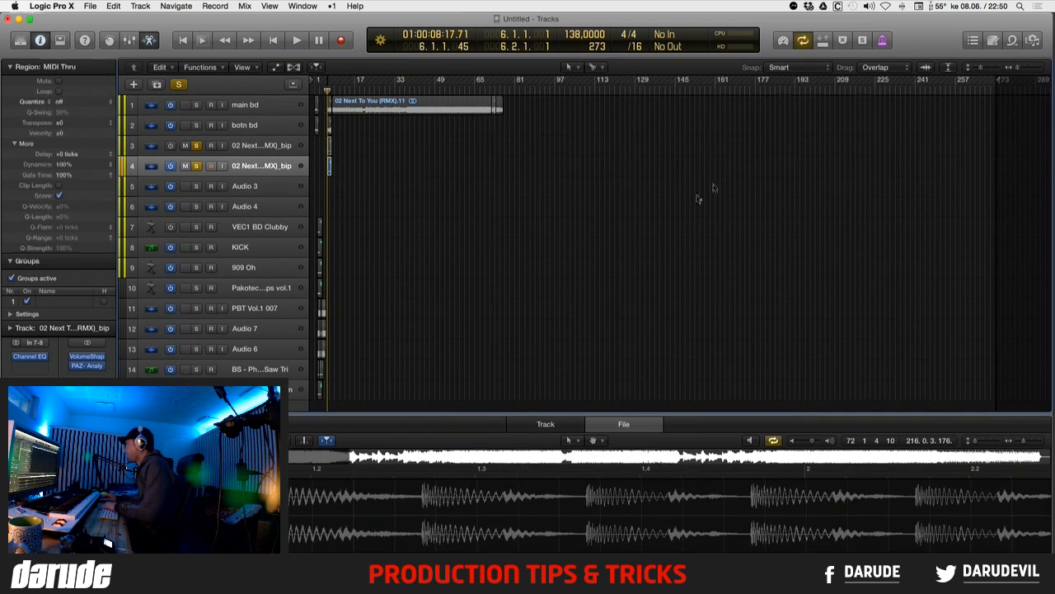
- Delete the remaining song regions from bar 8 on main bd and the leftover kick fragments at bar 6 on tracks 1 to 3
drag(572, 193, 321, 87)
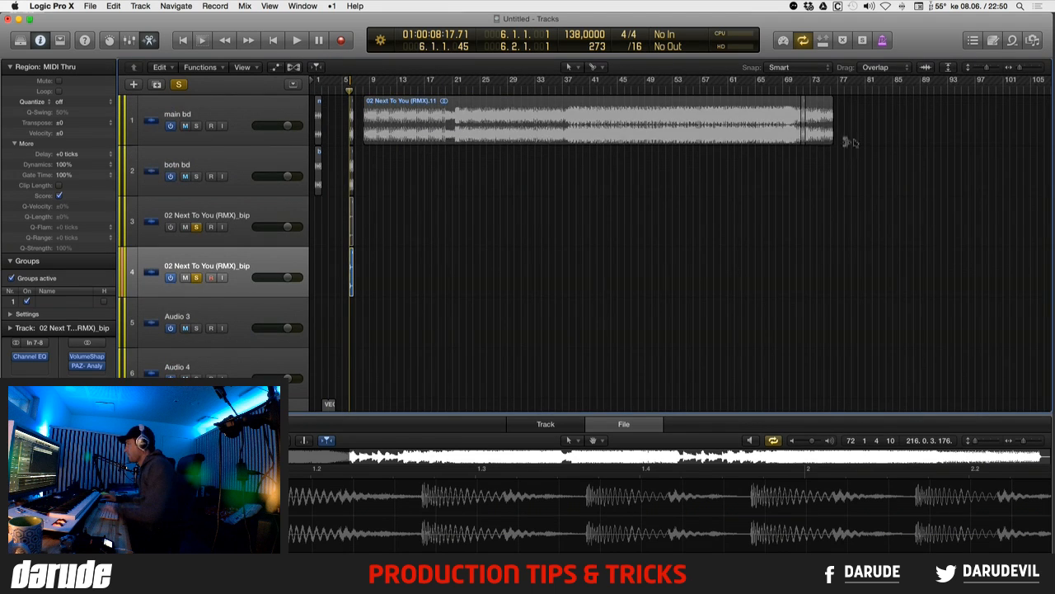
drag(874, 124, 387, 277)
key(Delete)
drag(423, 329, 331, 92)
drag(525, 95, 418, 237)
key(Delete)
- Move the merged kick region from track 4 up to the main bd track at bar 6
drag(461, 293, 462, 123)
key(space)
key(space)
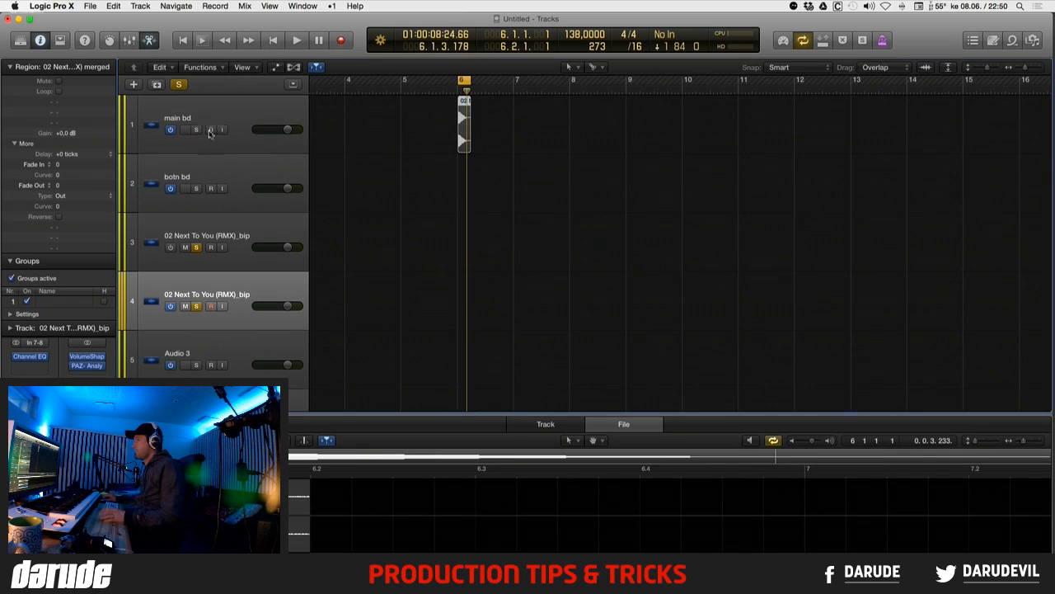
- Solo main bd and compare the merged kick's sound with the track's Channel EQ bypassed and active
click(196, 129)
key(space)
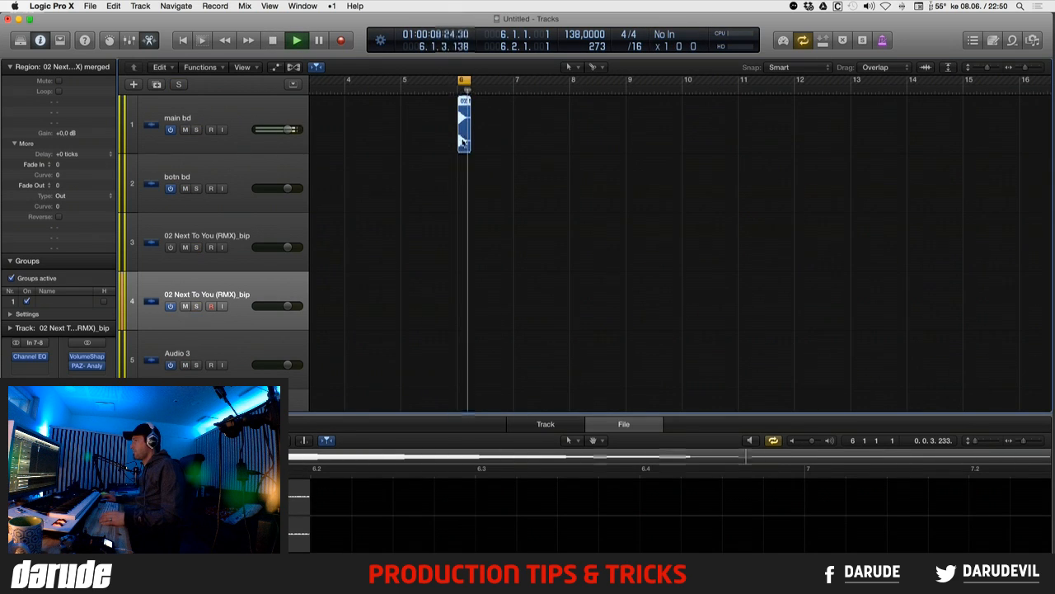
click(200, 148)
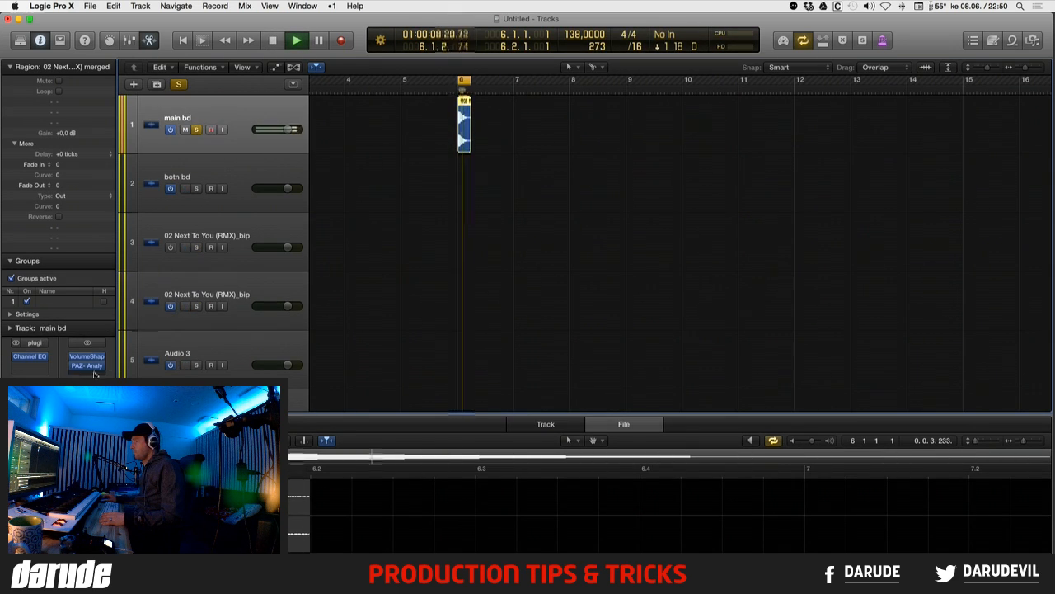
click(17, 357)
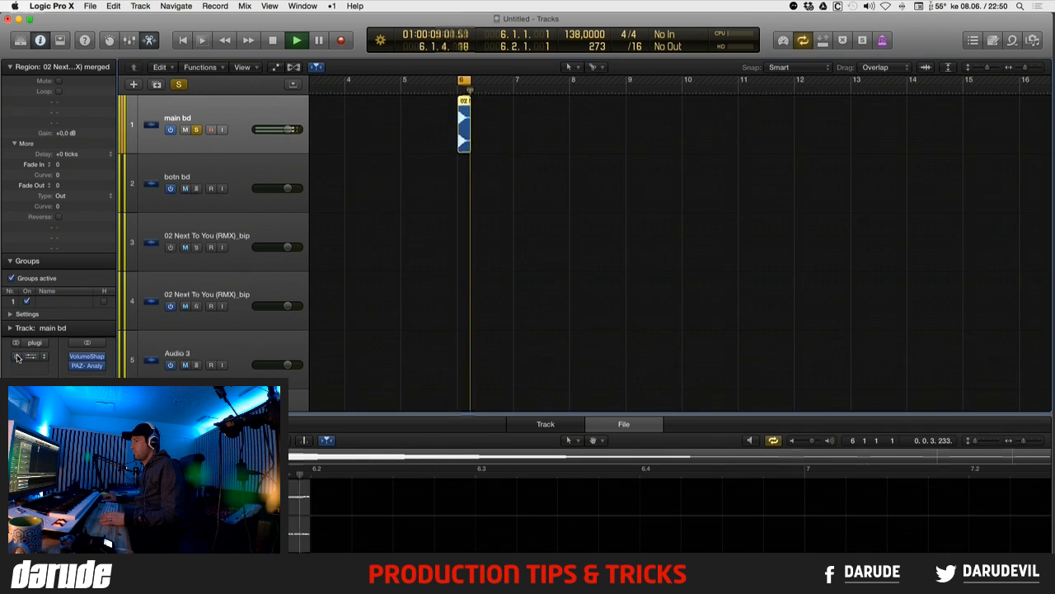
click(17, 357)
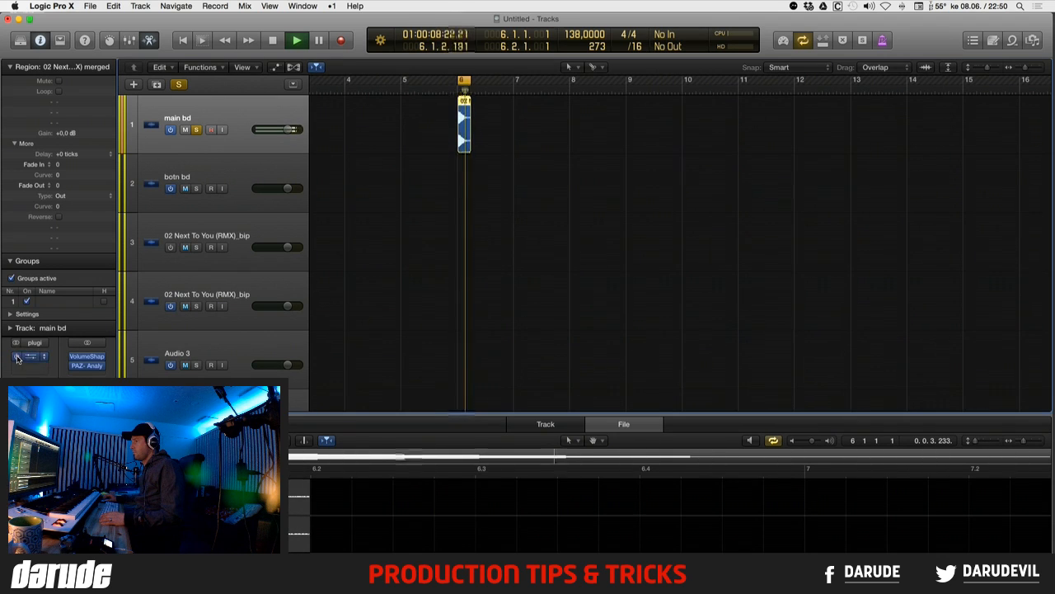
key(space)
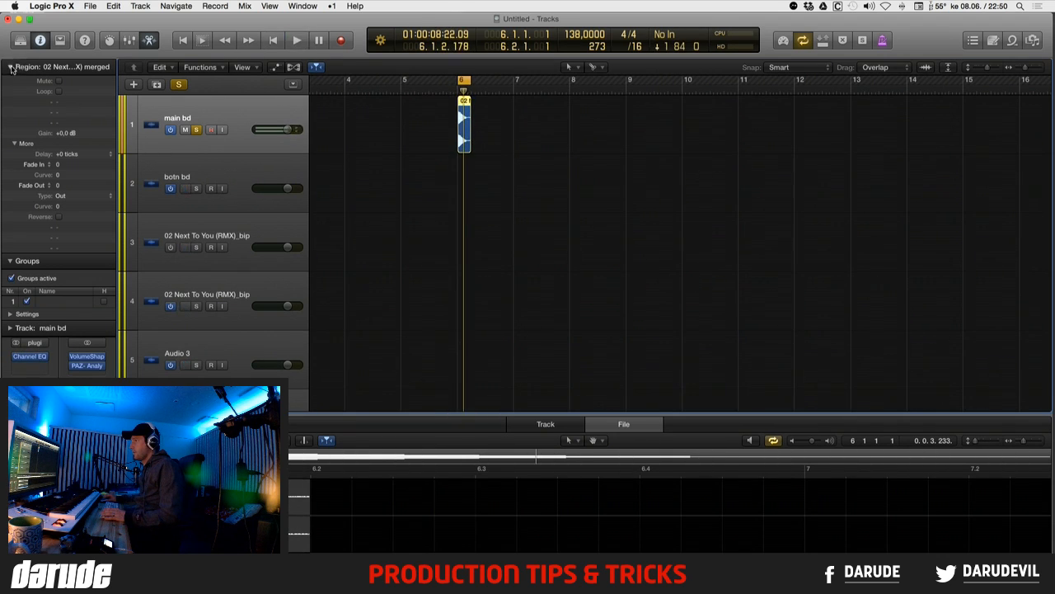
- Collapse the Region inspector, check the Twitch chat in Safari and return to Logic Pro X
click(11, 67)
key(super+Tab)
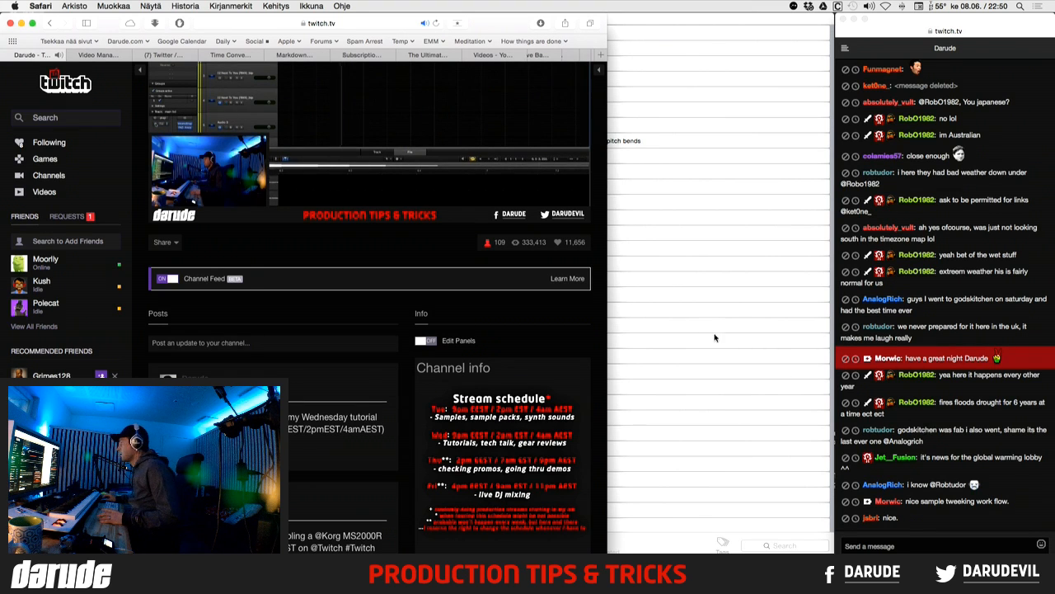
key(super+Tab)
- Mute the main bd and botn bd regions at bar 1 and clear all track solos
key(super+Left)
key(super+Left)
key(super+Left)
key(super+Left)
key(super+Left)
key(super+Left)
key(super+Up)
key(super+Up)
key(super+Up)
key(super+Up)
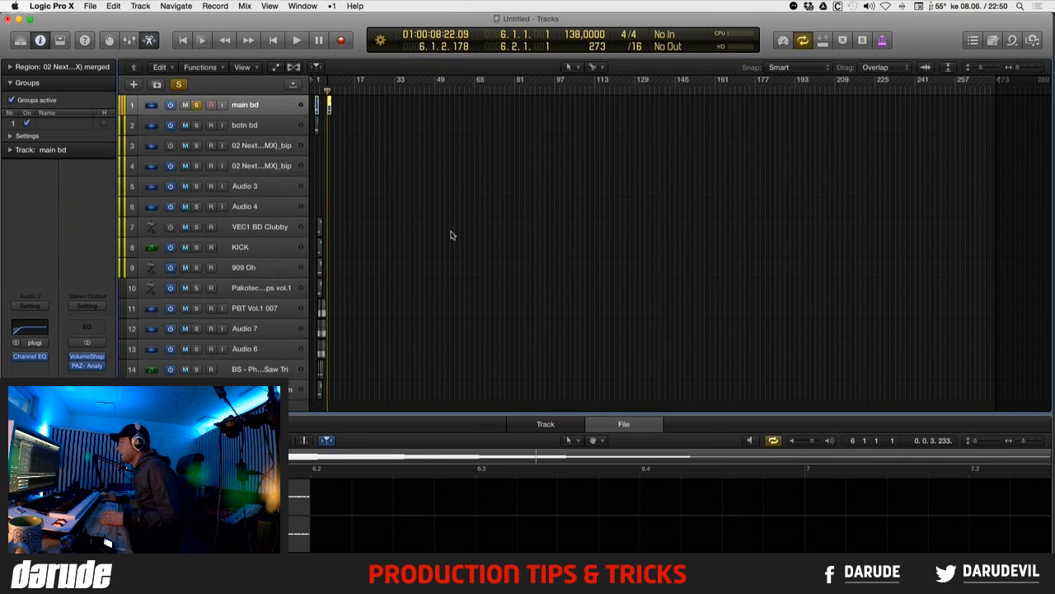
key(super+Up)
key(super+Up)
key(super+Up)
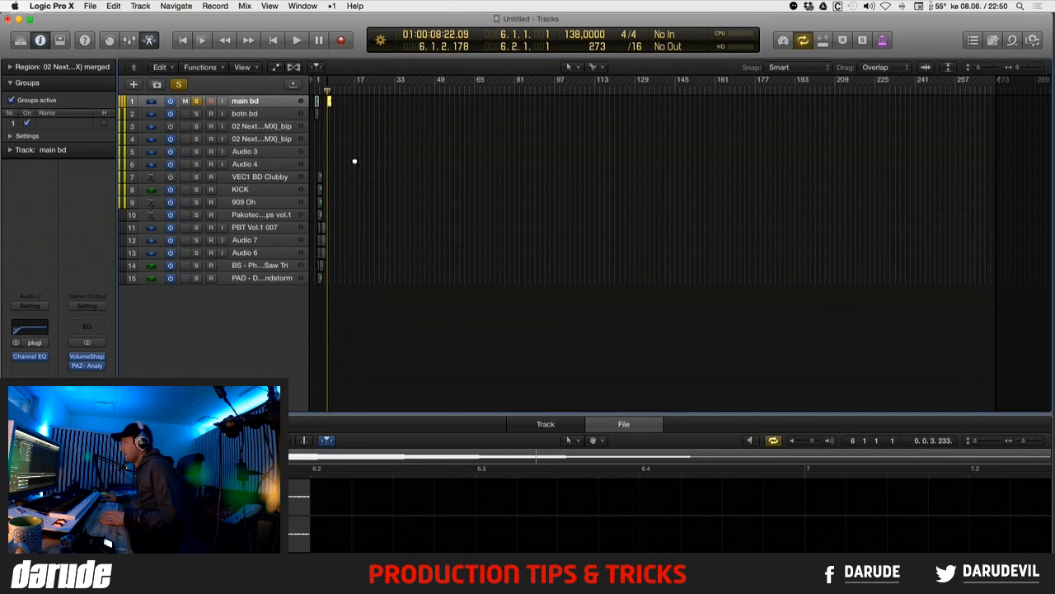
key(z)
scroll(363, 227, up, 4)
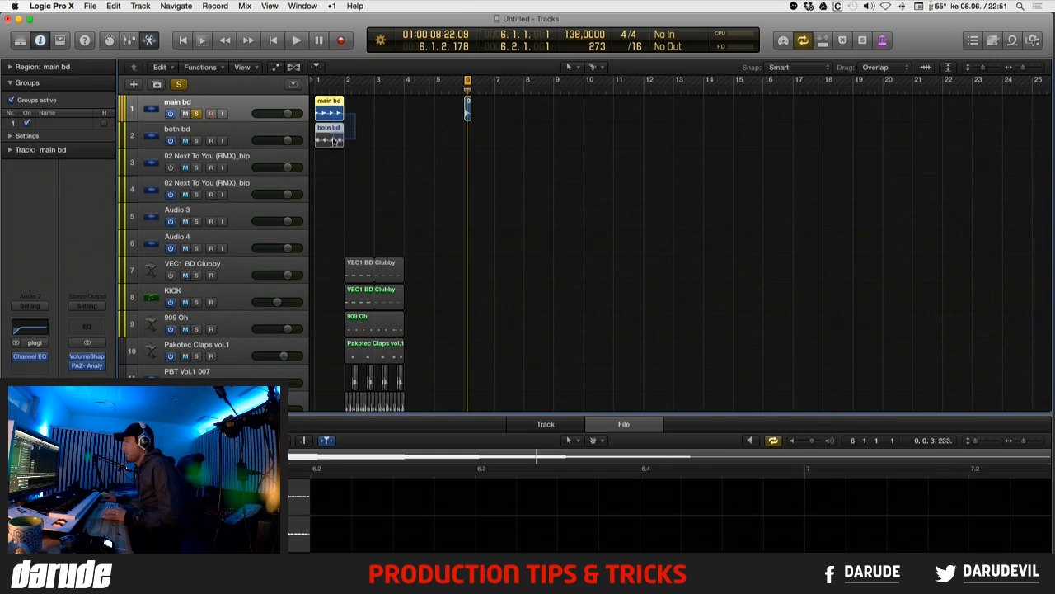
shift+click(333, 141)
click(181, 84)
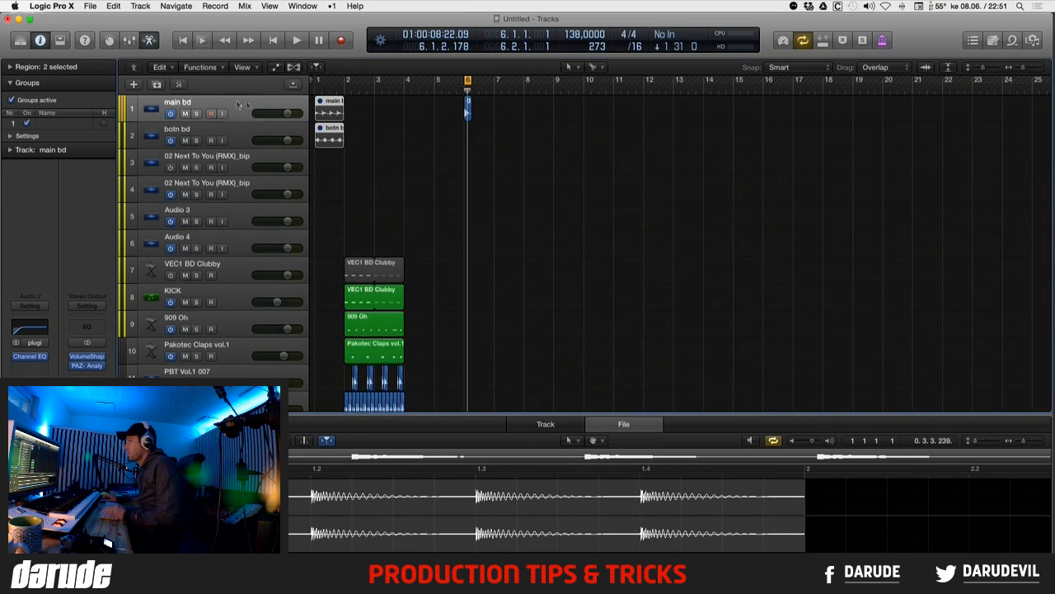
- Set the cycle range from bar 2 to bar 4 and play the arrangement's drum, bass and pad tracks
drag(346, 83, 404, 85)
key(space)
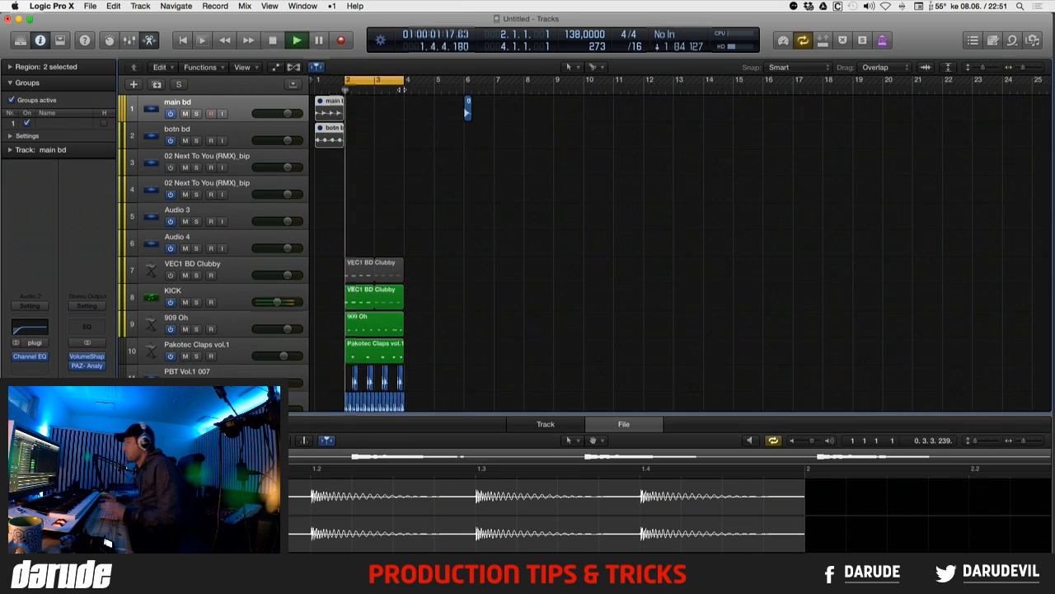
key(super+Up)
key(super+Up)
key(super+Up)
key(super+Up)
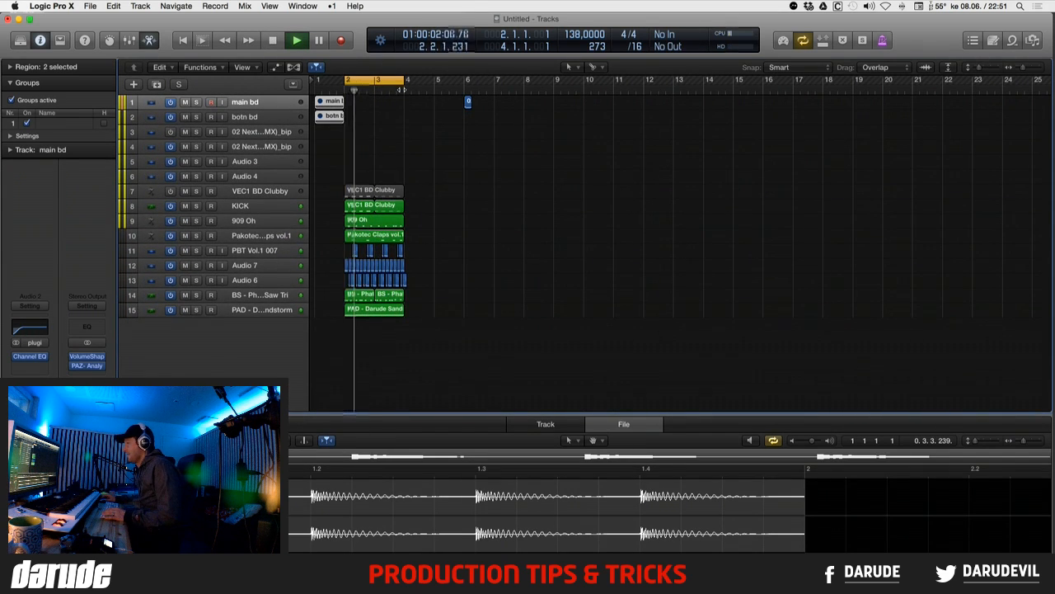
key(space)
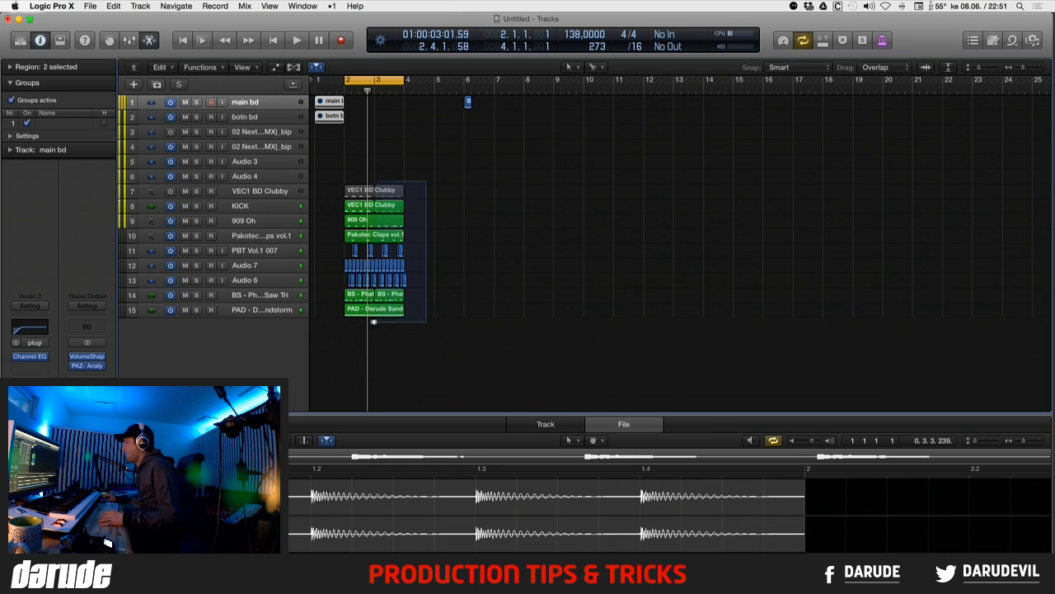
- Set the project tempo to 128 BPM
drag(344, 323, 345, 327)
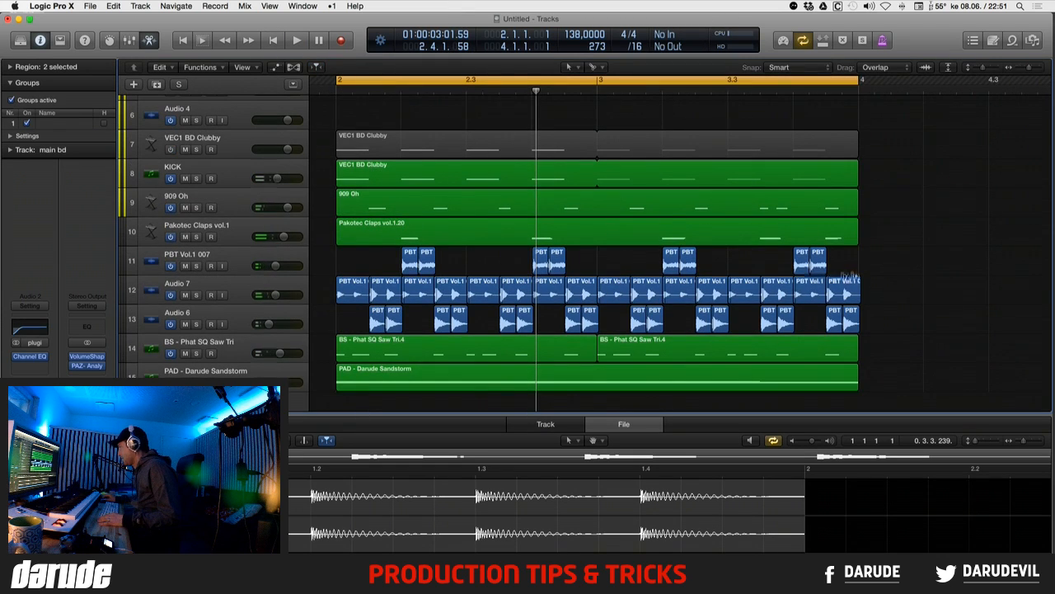
drag(916, 261, 321, 394)
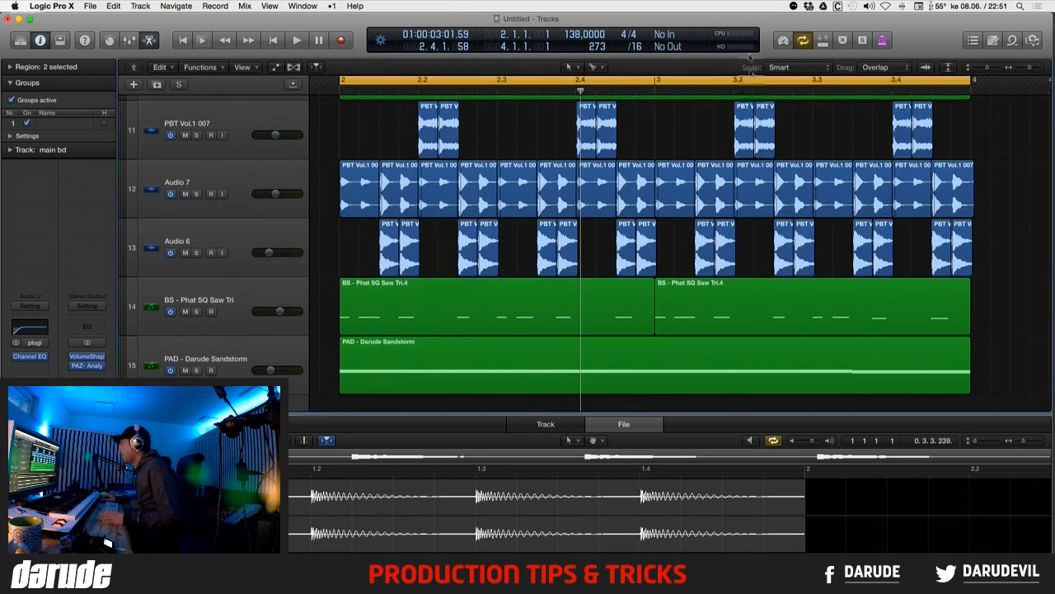
drag(581, 36, 581, 61)
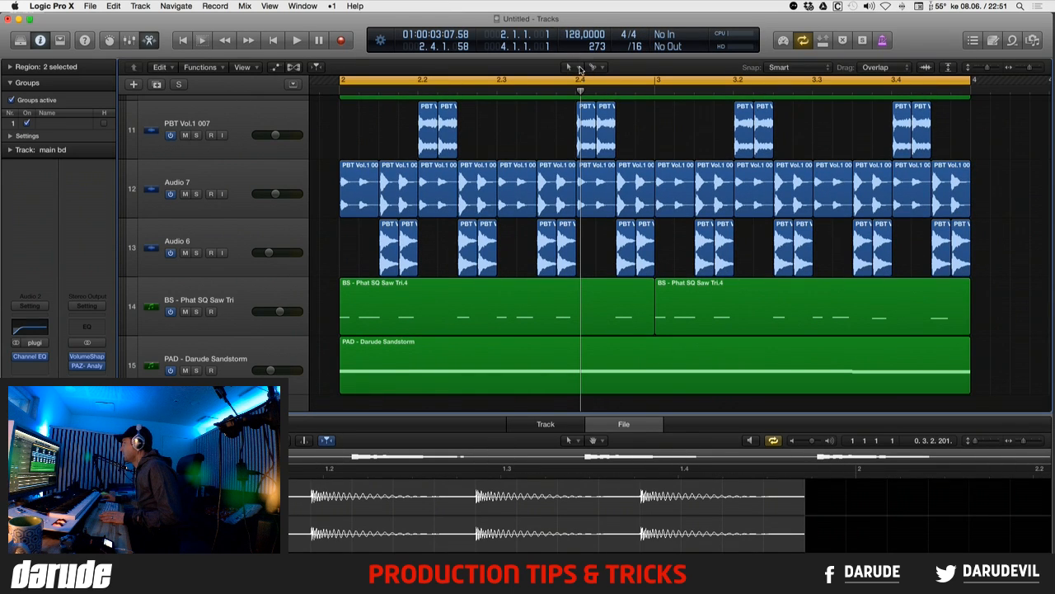
- Divide each eighth-note-long Audio 7 region between bars 2 and 4 at its midpoint into two sixteenth-note slices
click(359, 198)
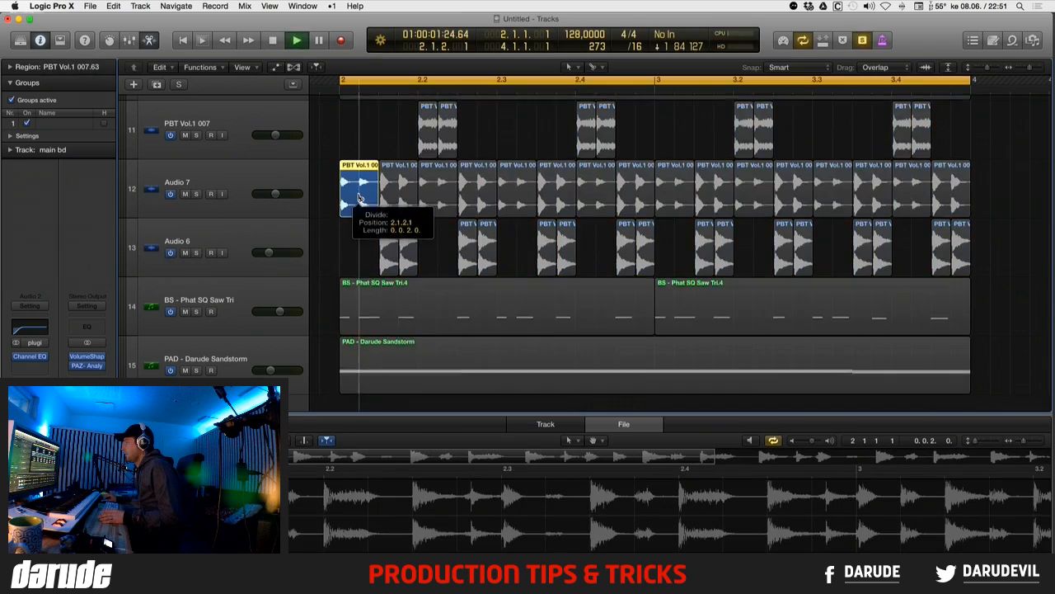
click(400, 198)
super+click(438, 194)
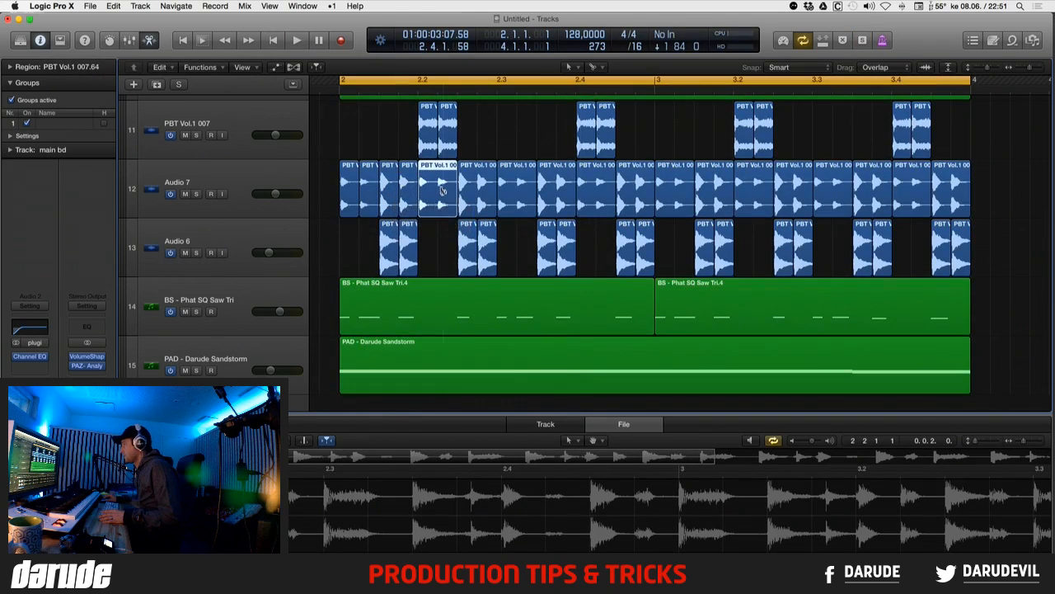
super+click(479, 195)
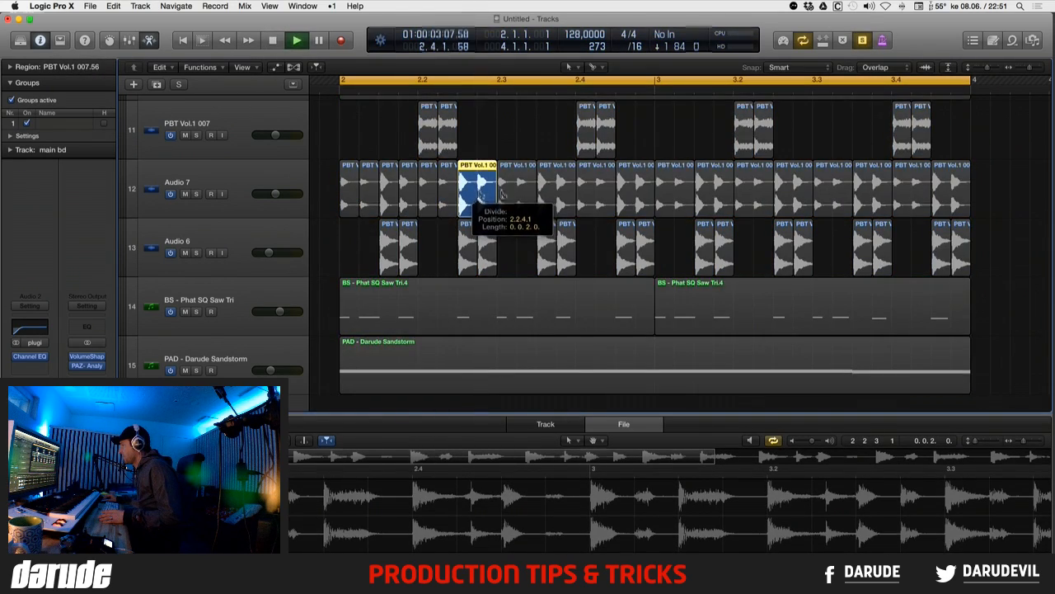
super+click(520, 194)
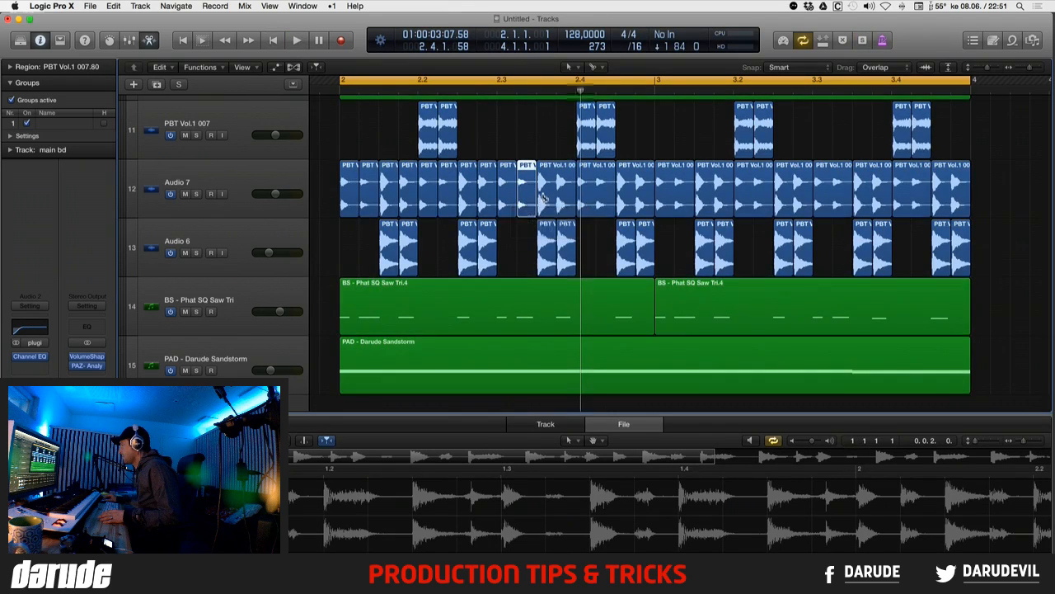
super+click(554, 195)
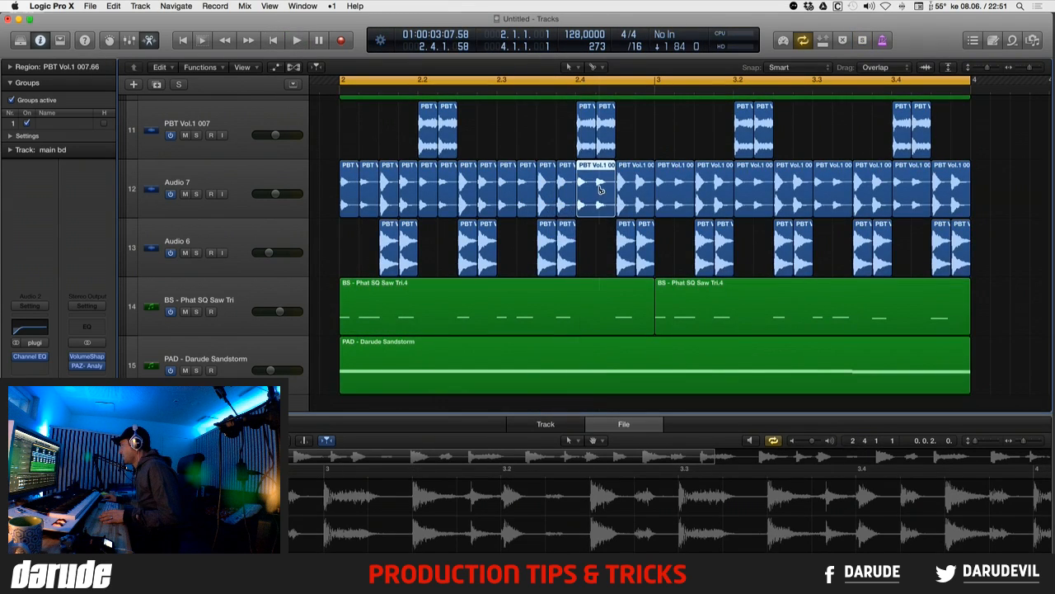
super+click(597, 191)
super+click(643, 195)
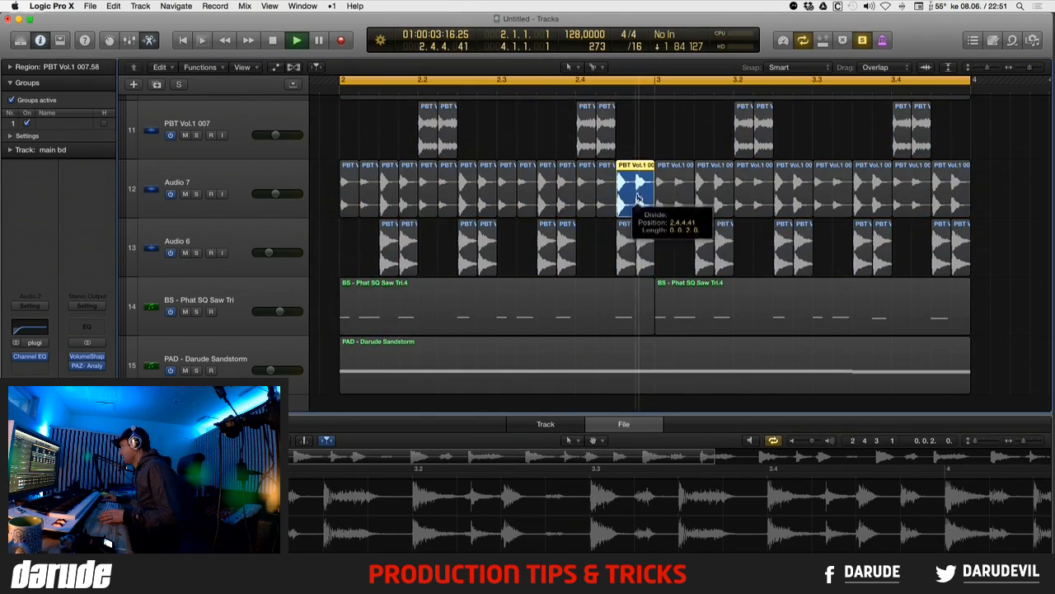
super+click(674, 193)
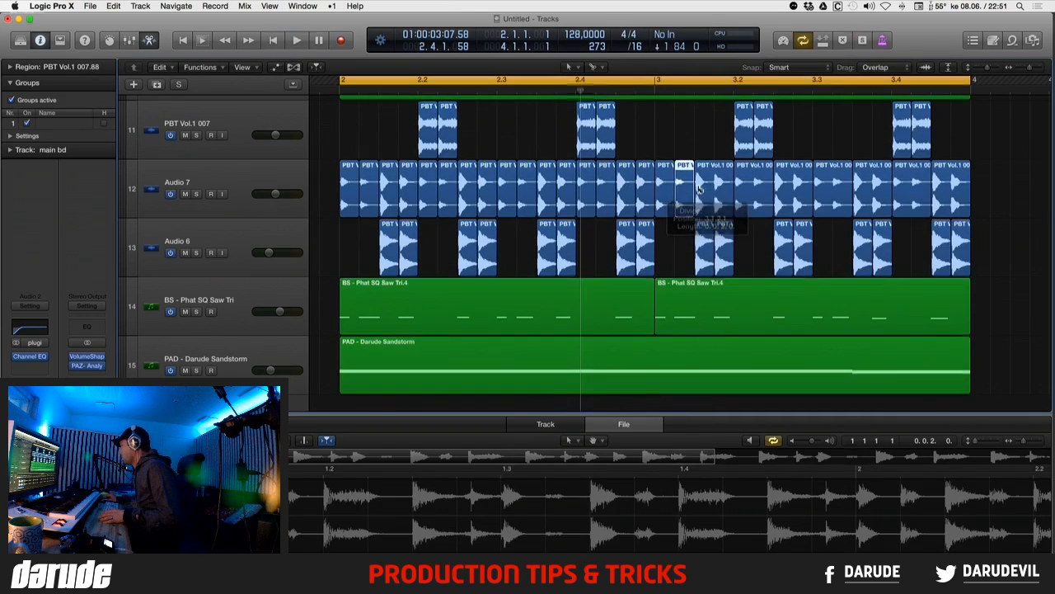
super+click(714, 189)
super+click(749, 190)
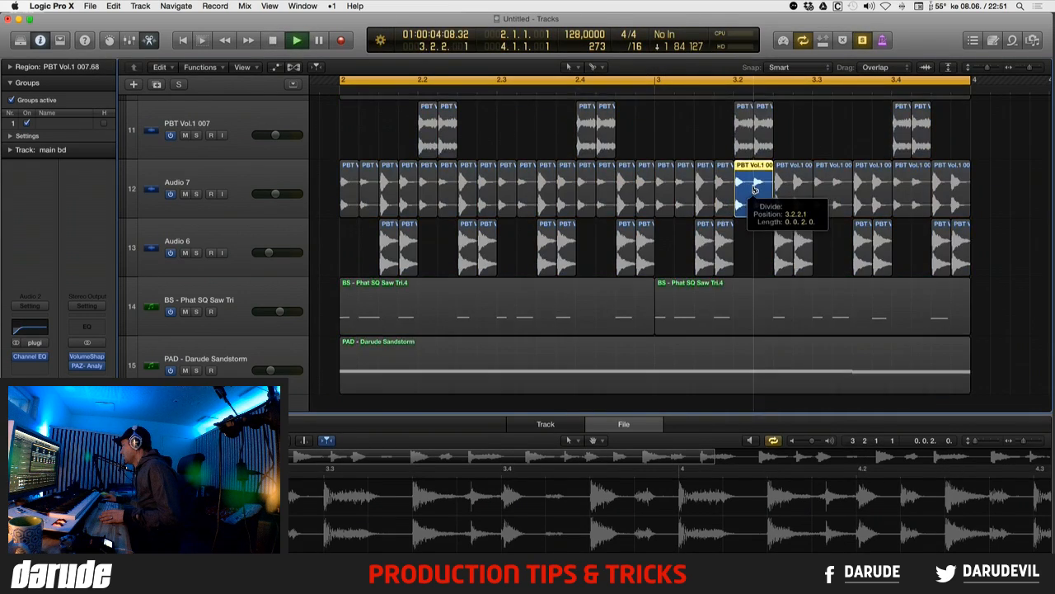
super+click(792, 186)
super+click(835, 188)
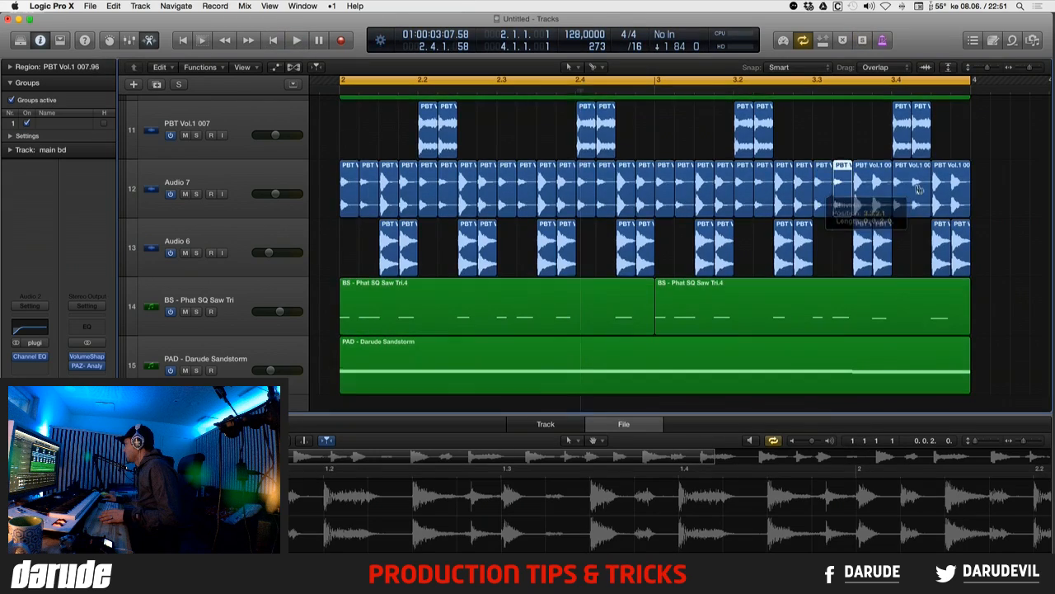
super+click(874, 191)
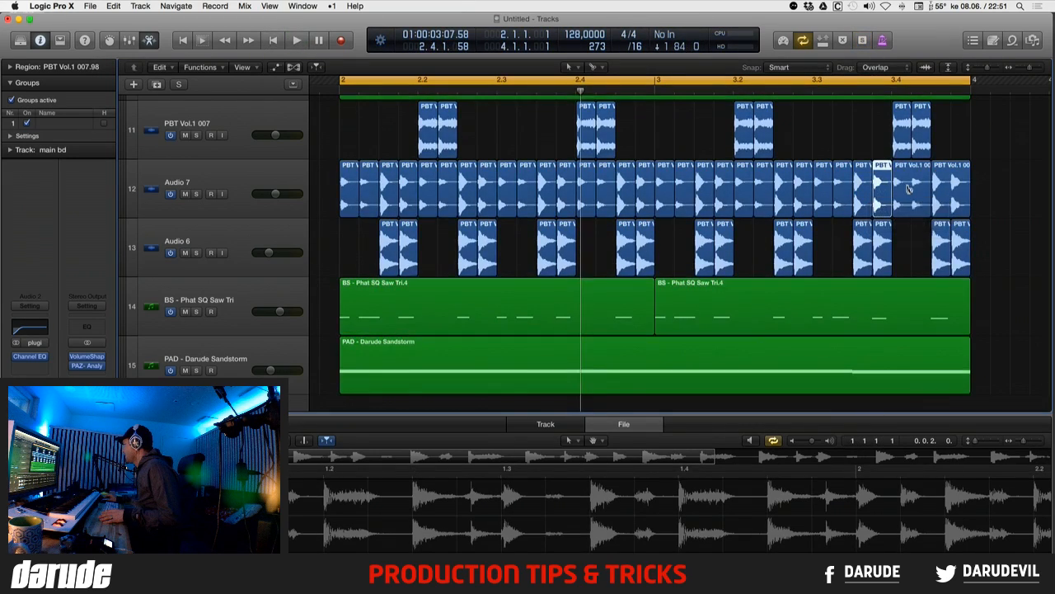
super+click(913, 190)
super+click(952, 189)
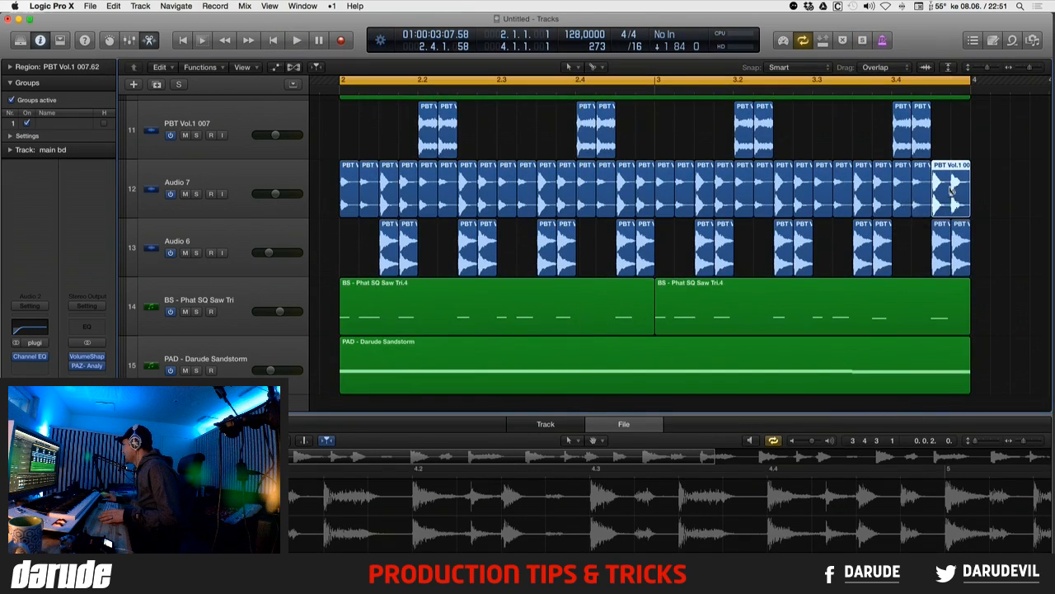
- Set the project tempo to 138 BPM and play the arrangement at bars 2–4
key(z)
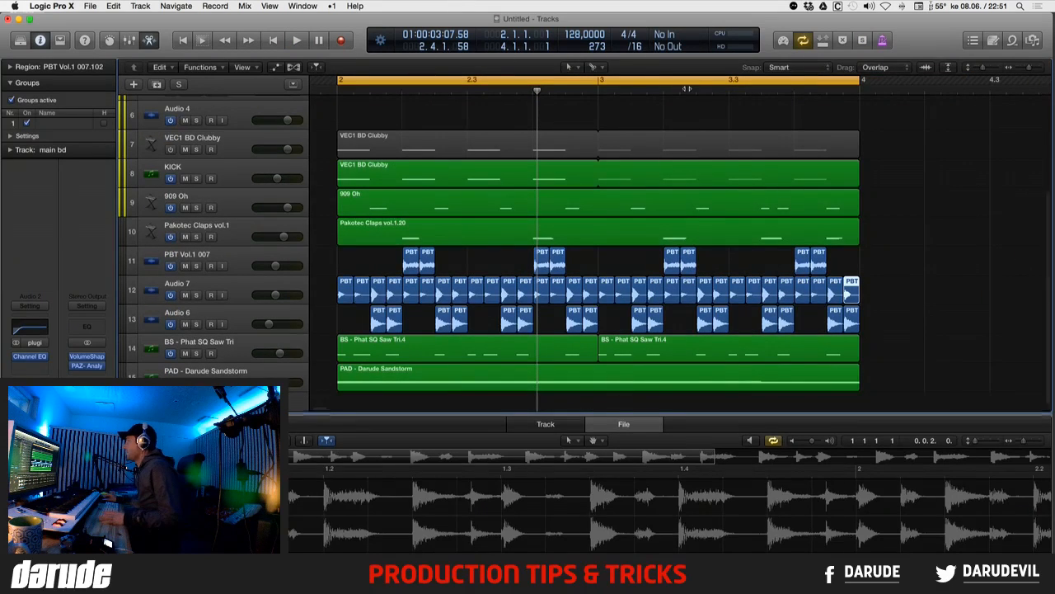
drag(573, 33, 573, 21)
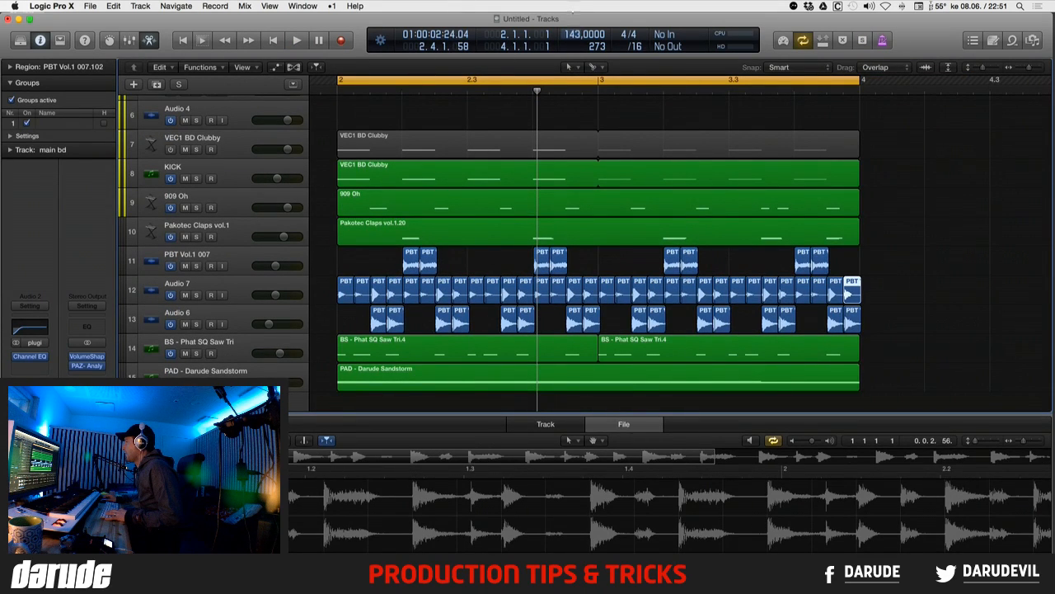
key(space)
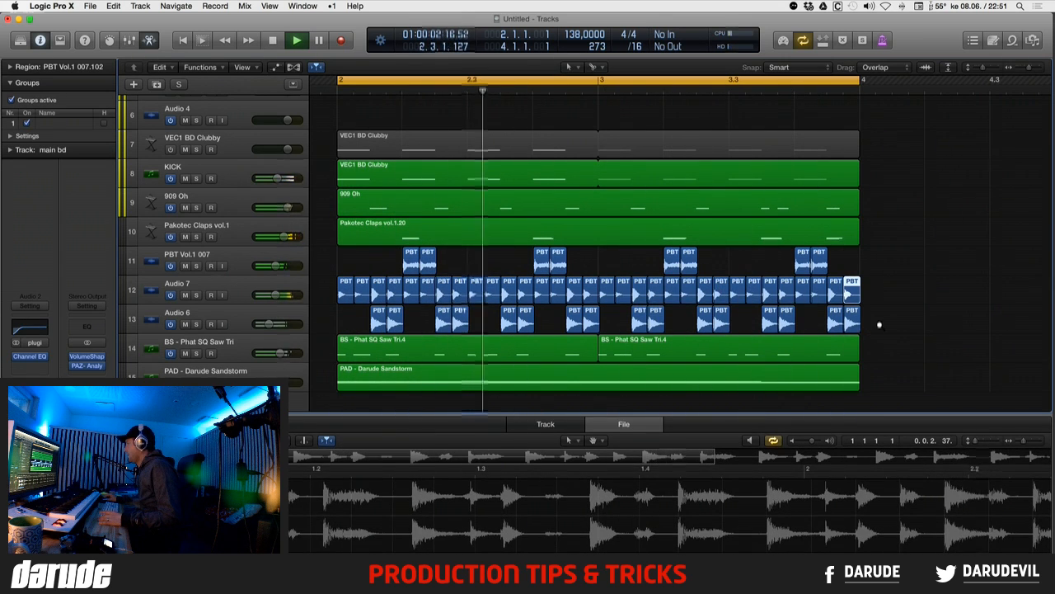
- Inspect the sliced PBT audio regions up close during playback, check the Twitch chat in Safari and return to Logic Pro X
drag(880, 326, 339, 245)
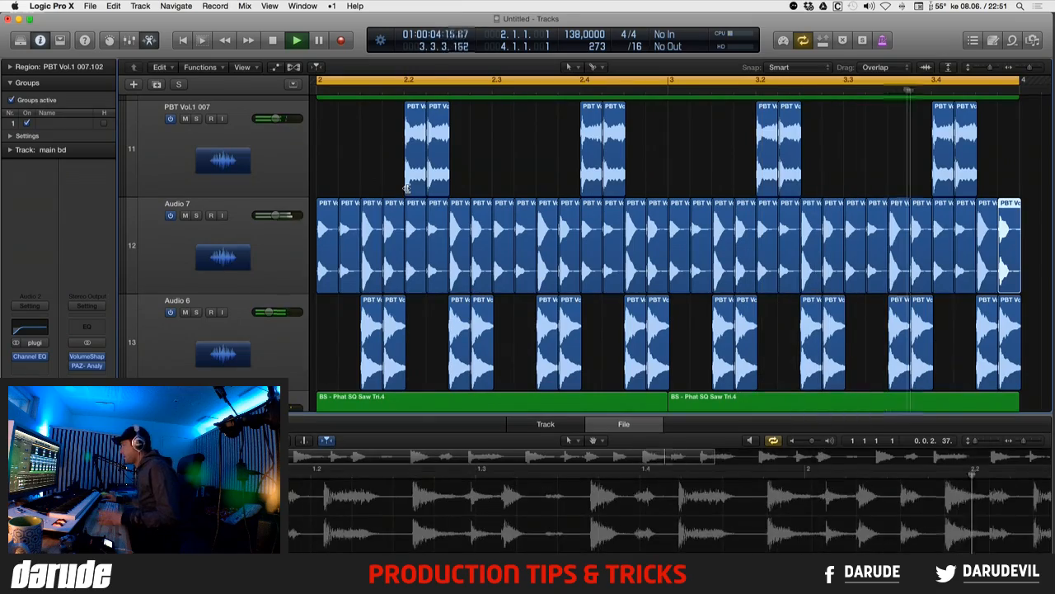
ctrl+alt+click(363, 170)
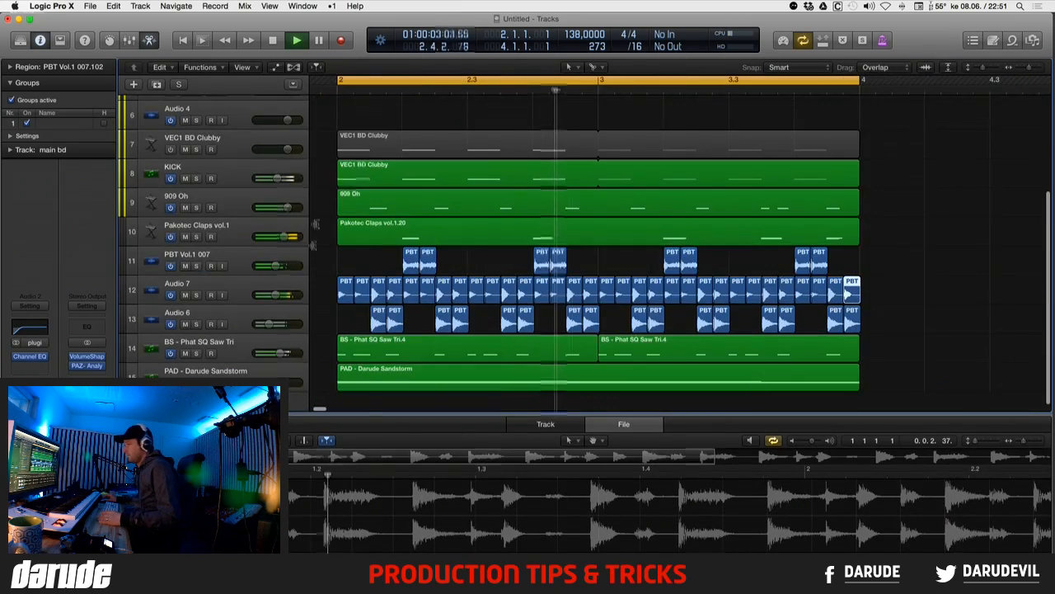
key(ctrl+Left)
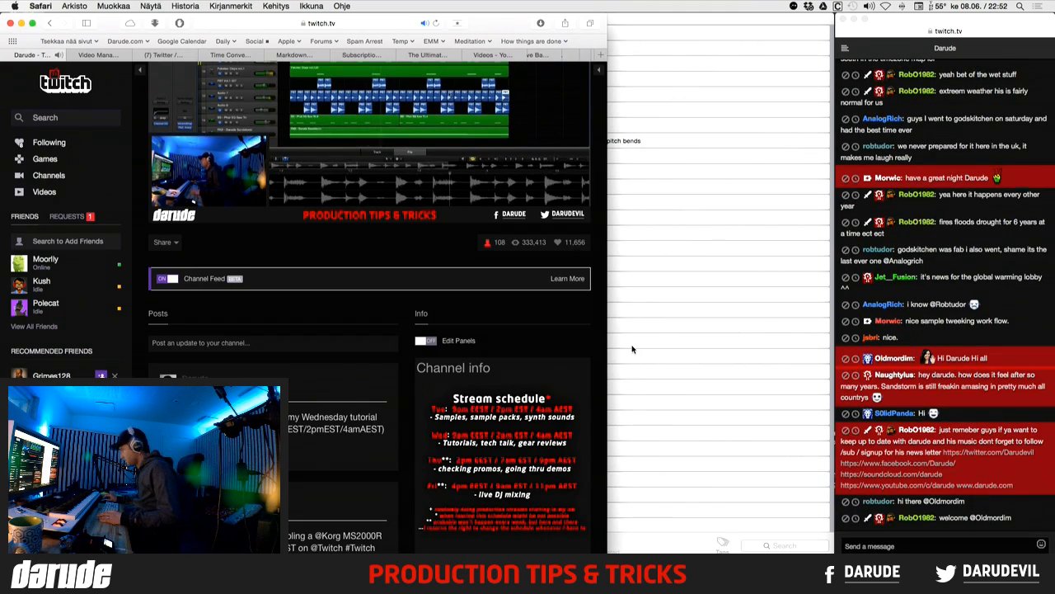
key(ctrl+Right)
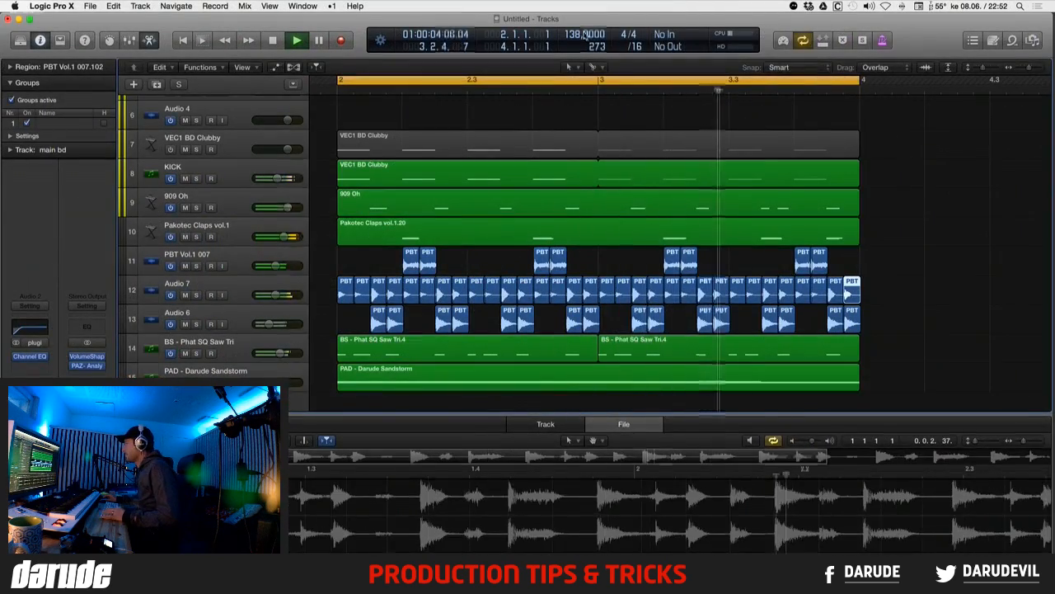
- Set the project tempo to 120 BPM and play the sliced arrangement
drag(573, 36, 573, 51)
key(space)
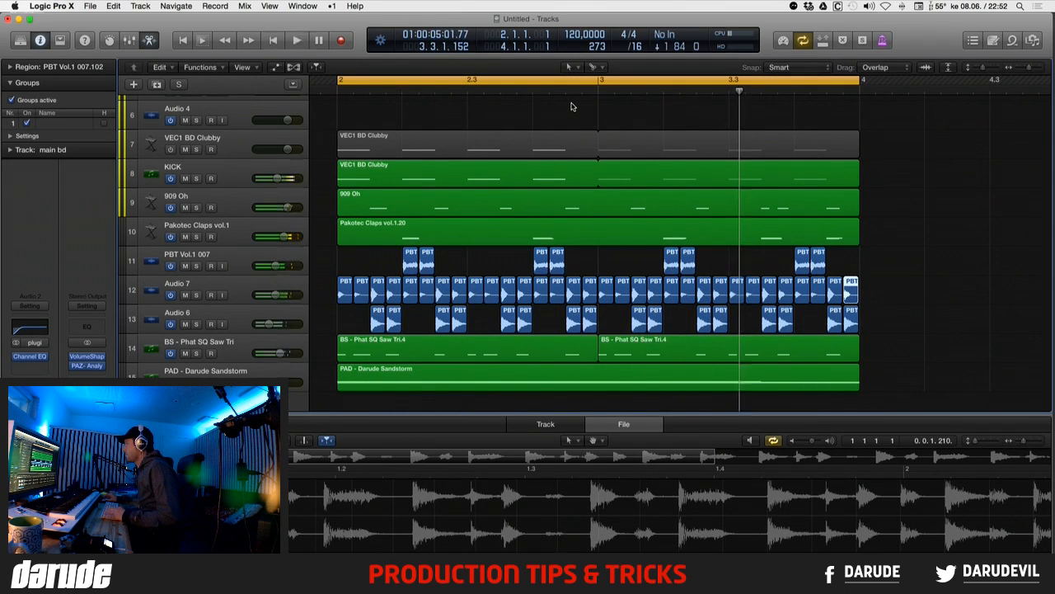
key(space)
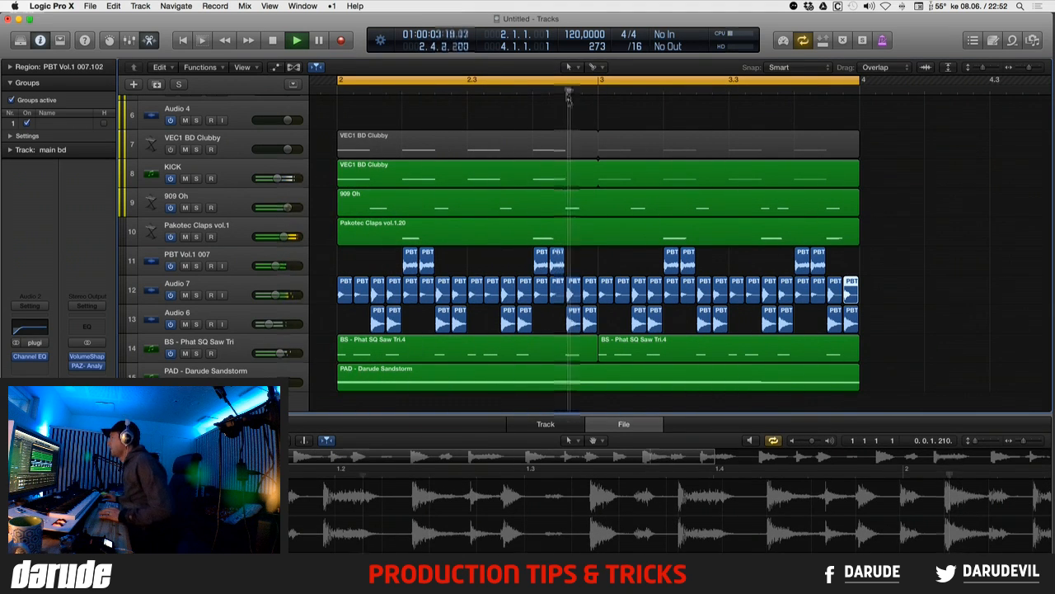
- Set the project tempo back to 128 BPM and audition the loop
drag(579, 35, 579, 10)
key(space)
key(space)
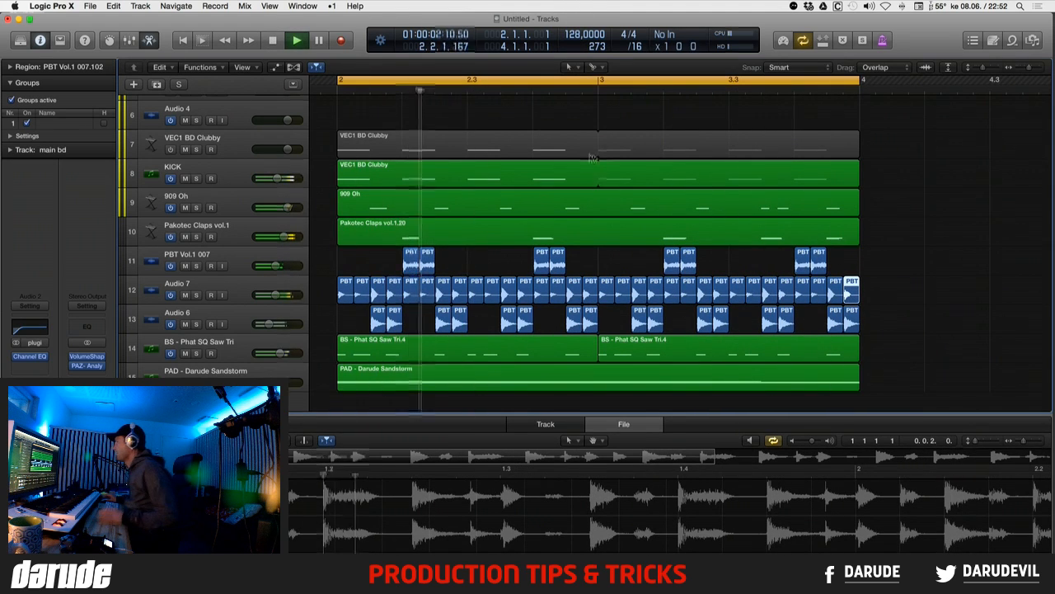
key(space)
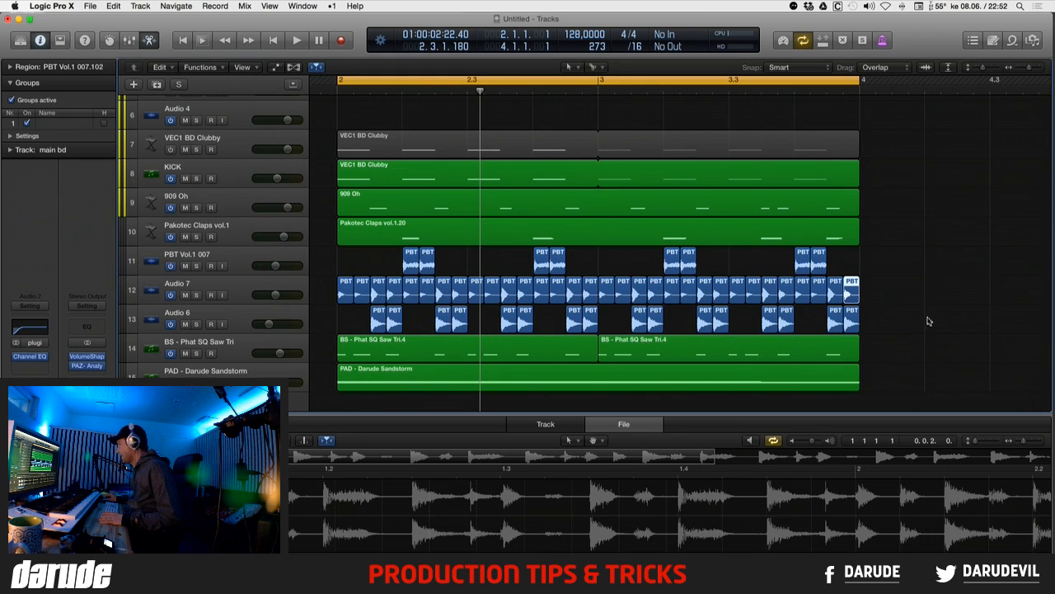
- Switch to the Things app and review the production topics in the Streaming list
key(super+Tab)
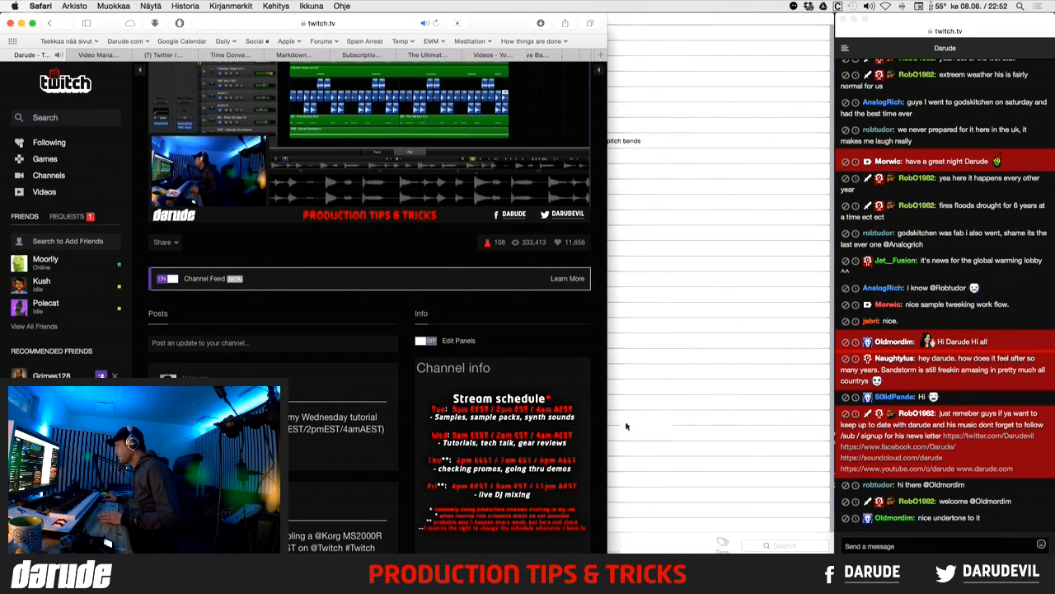
click(634, 17)
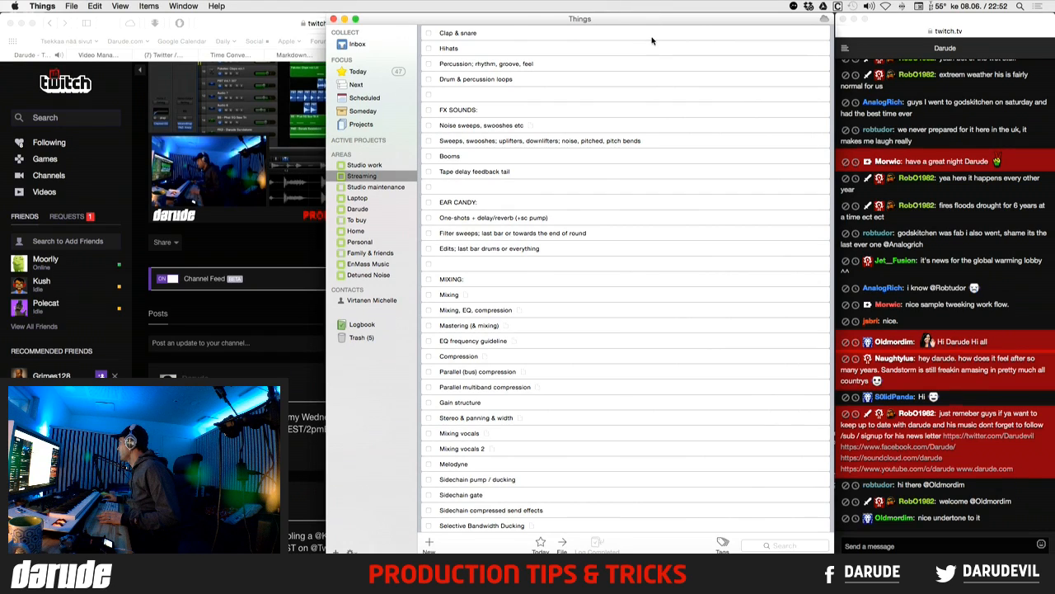
scroll(653, 117, up, 10)
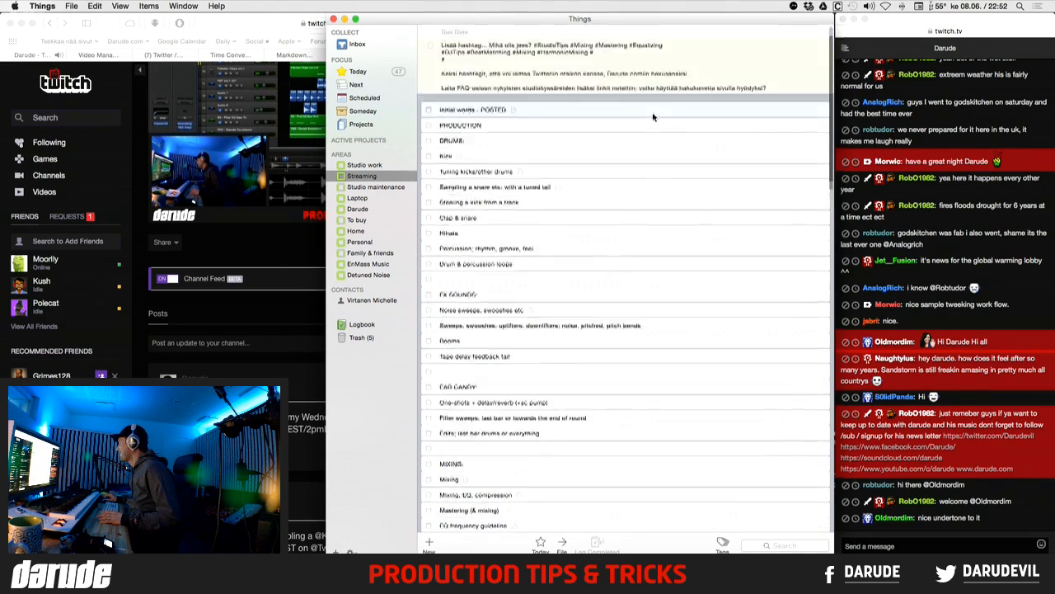
scroll(653, 118, down, 5)
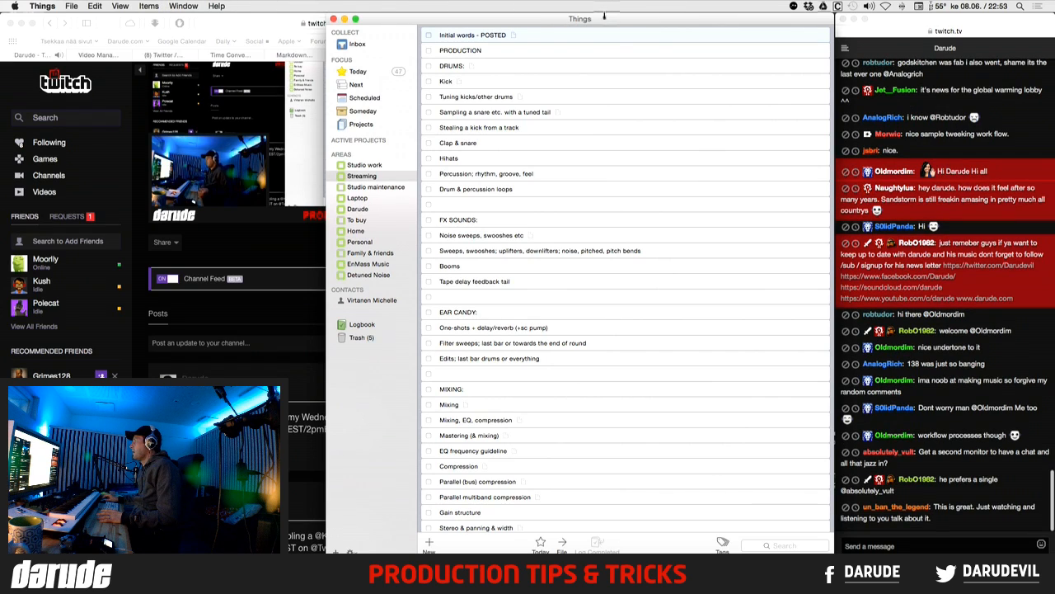
mouse_move(605, 19)
mouse_down()
mouse_move(566, 17)
mouse_move(606, 14)
mouse_up()
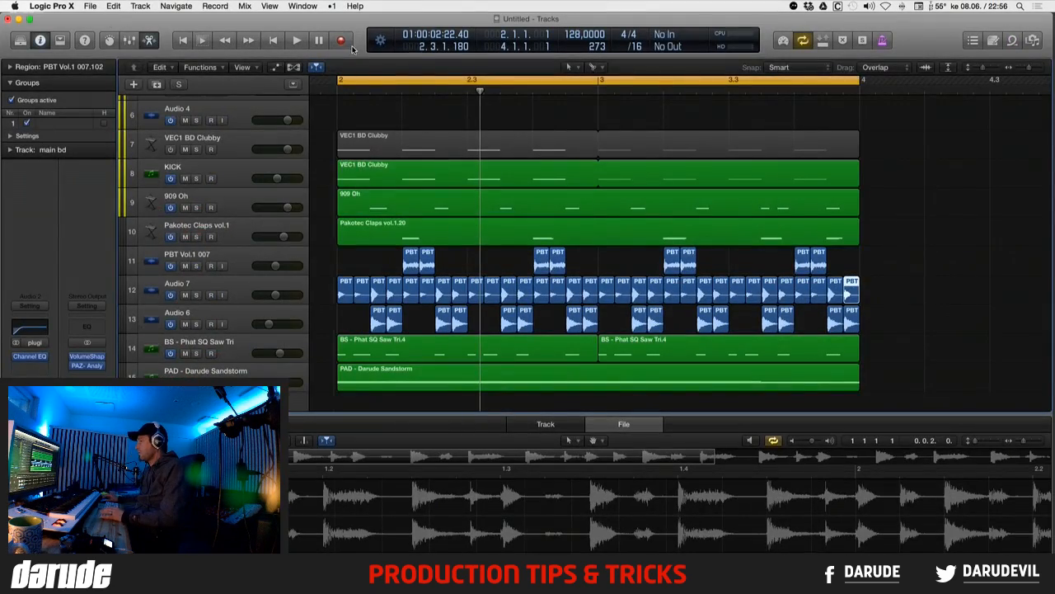
- Play the loop in Logic Pro X and clear the selection of audio regions
key(space)
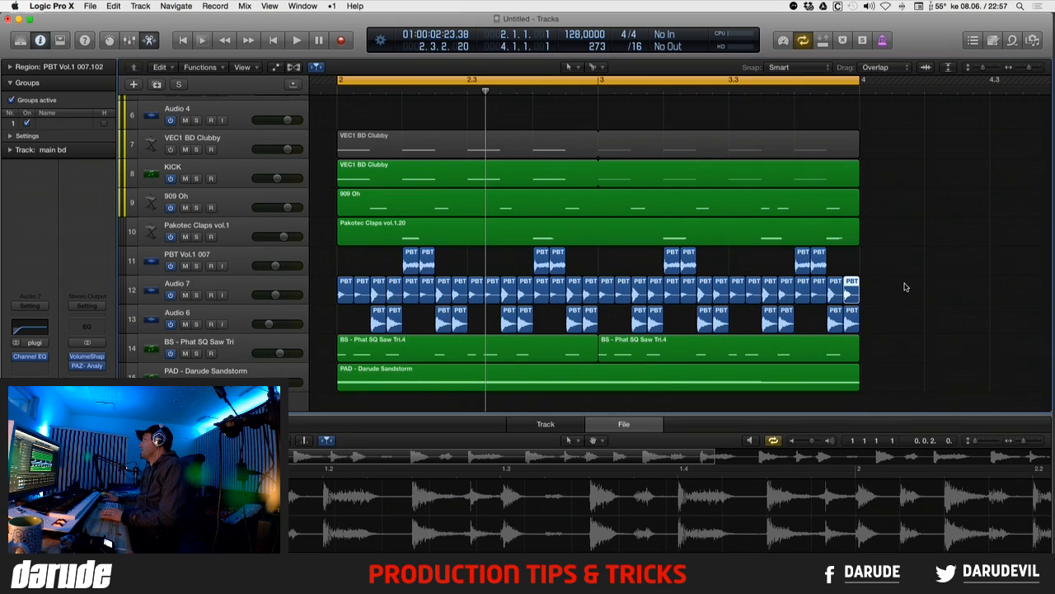
drag(907, 258, 332, 324)
click(333, 324)
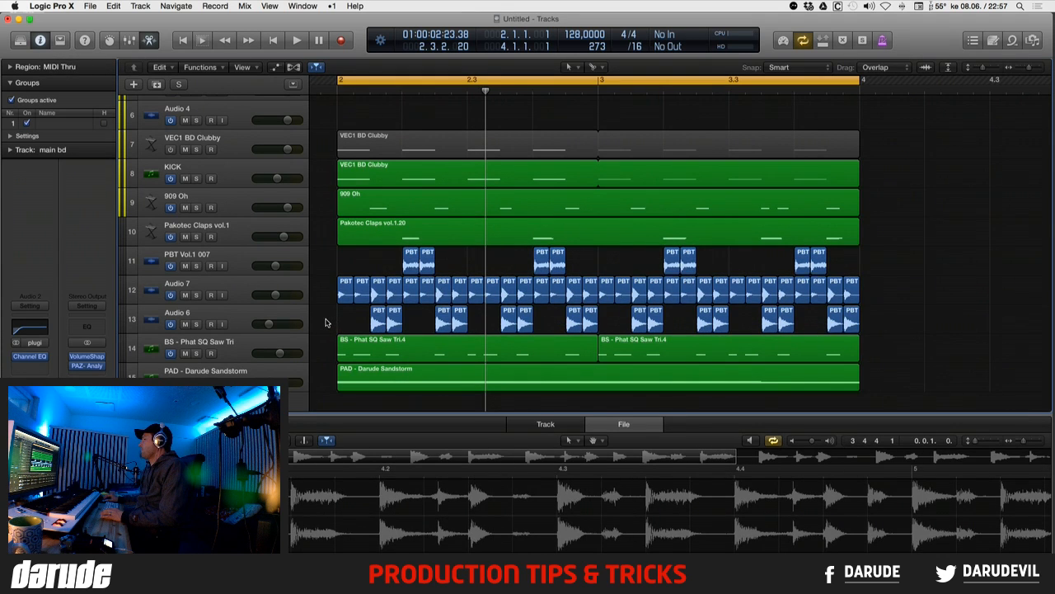
key(space)
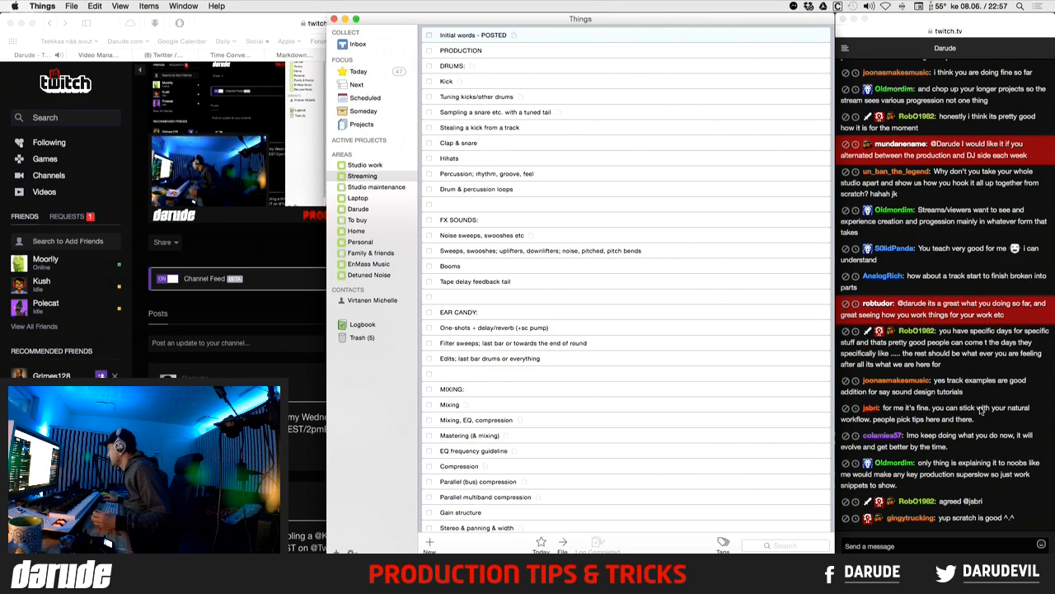
key(super+n)
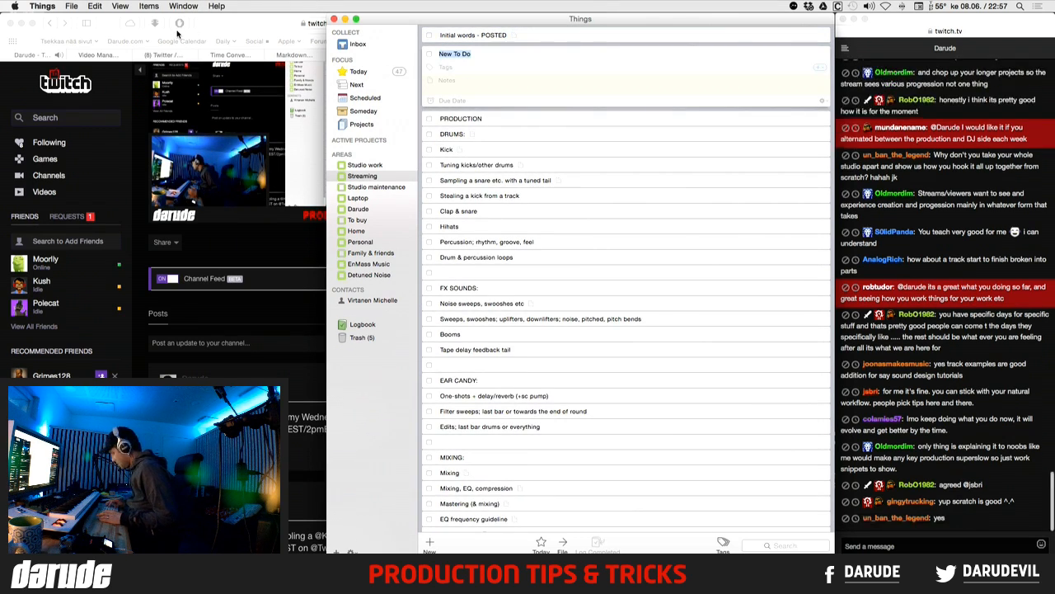
key(BackSpace)
key(Return)
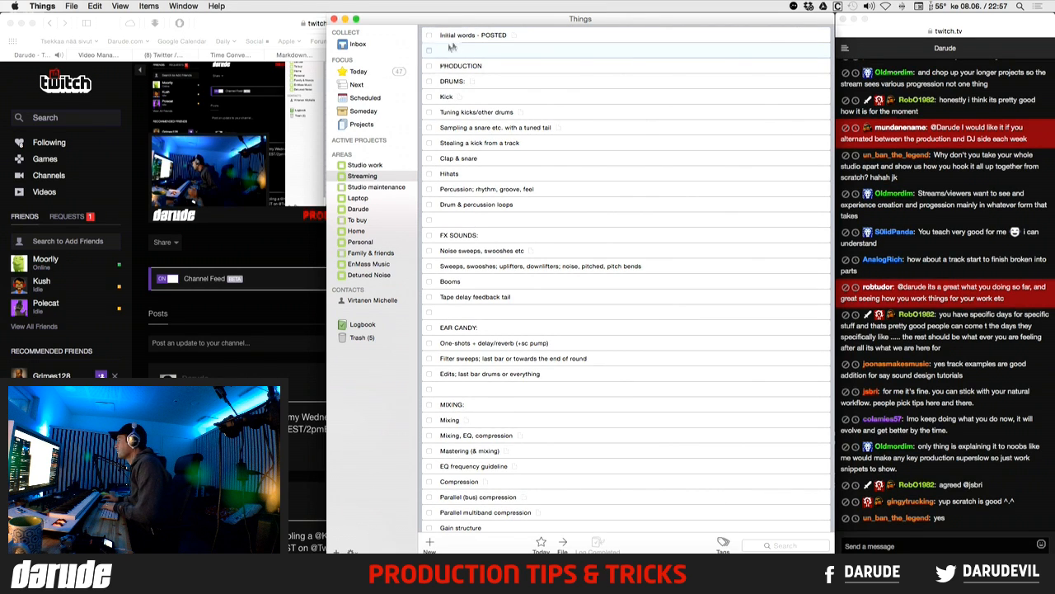
key(BackSpace)
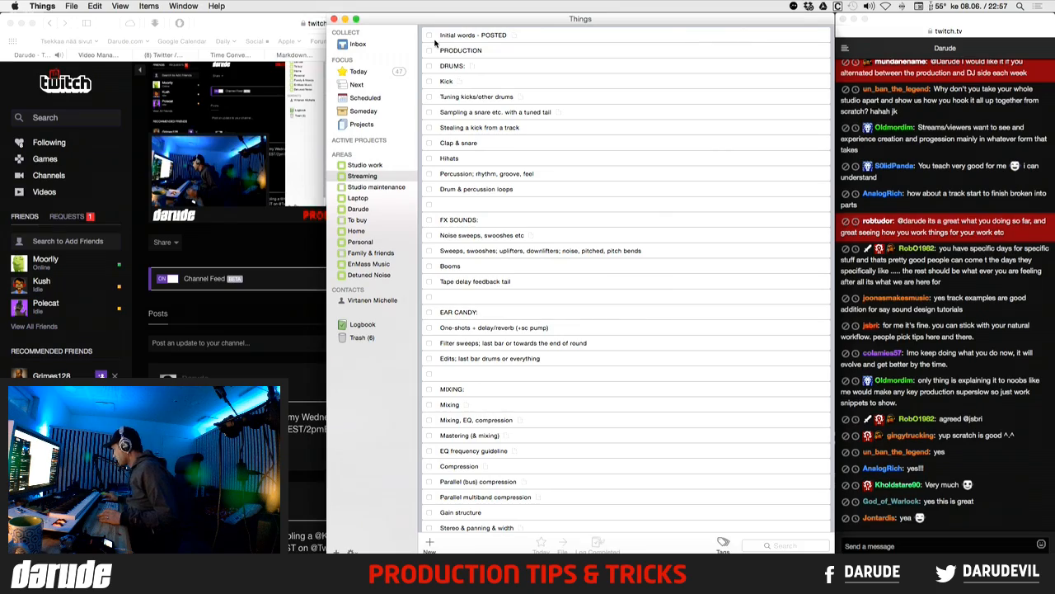
- Return to Logic Pro X and fit all tracks from main bd to the Sandstorm pad into view
key(super+Tab)
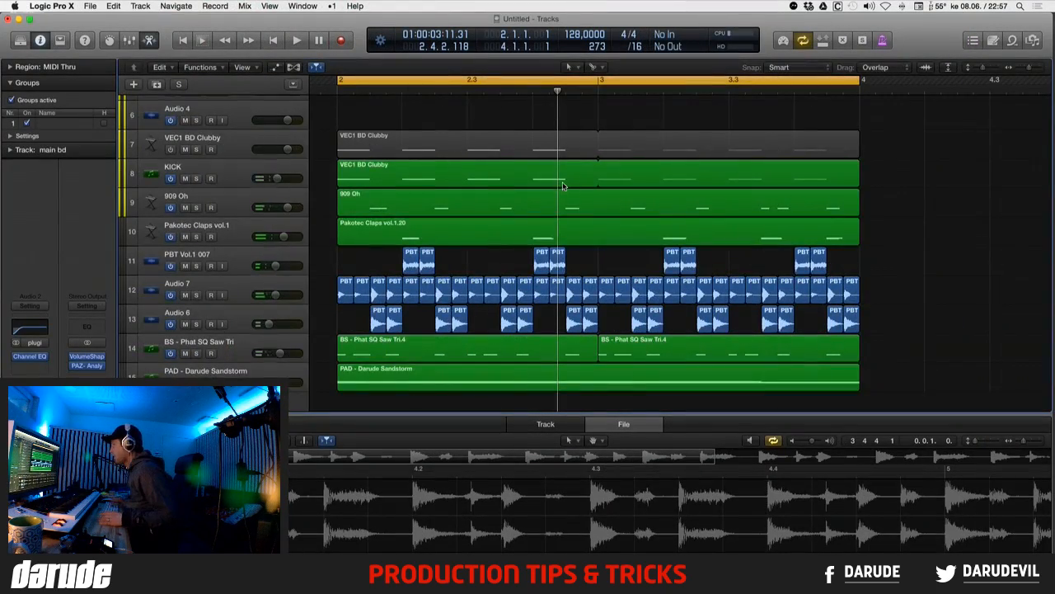
key(super+Up)
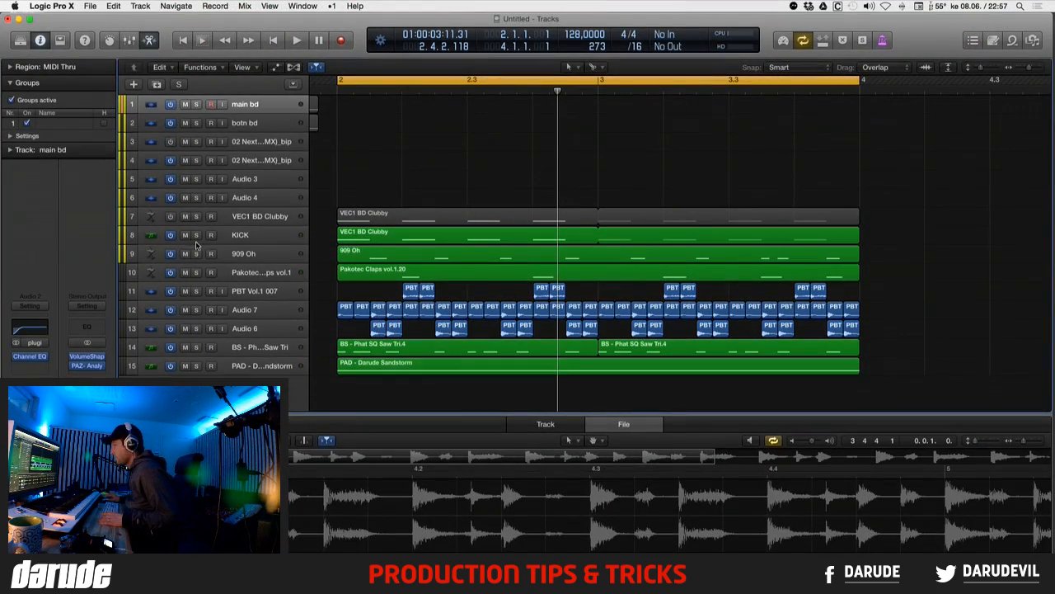
- Reveal the source file of the merged Next To You region at bar 6 in Finder and widen the name column to show full file names
click(262, 236)
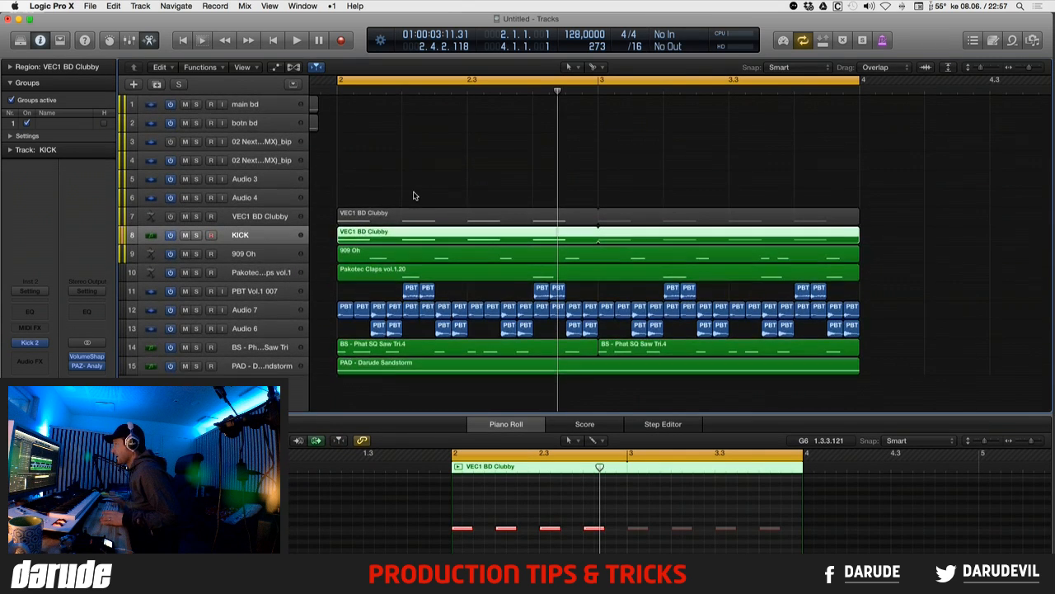
key(super+Left)
key(super+Left)
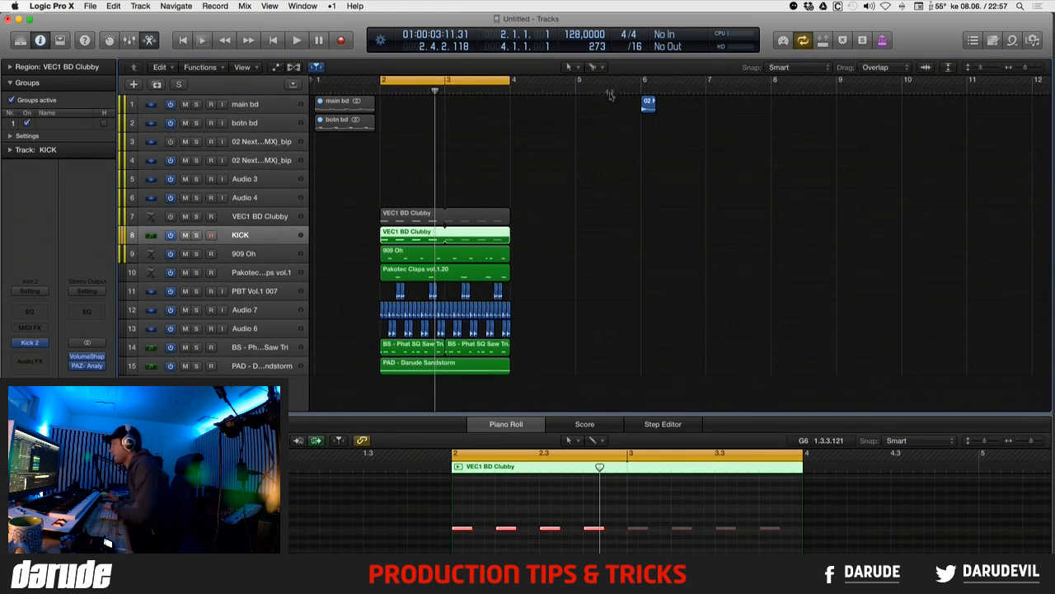
click(649, 104)
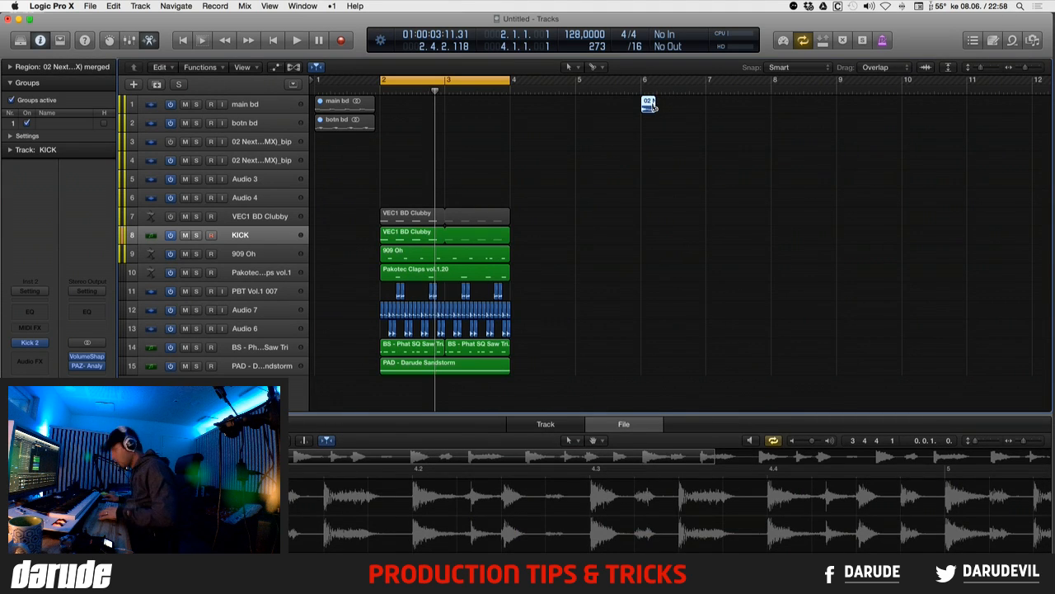
click(650, 104)
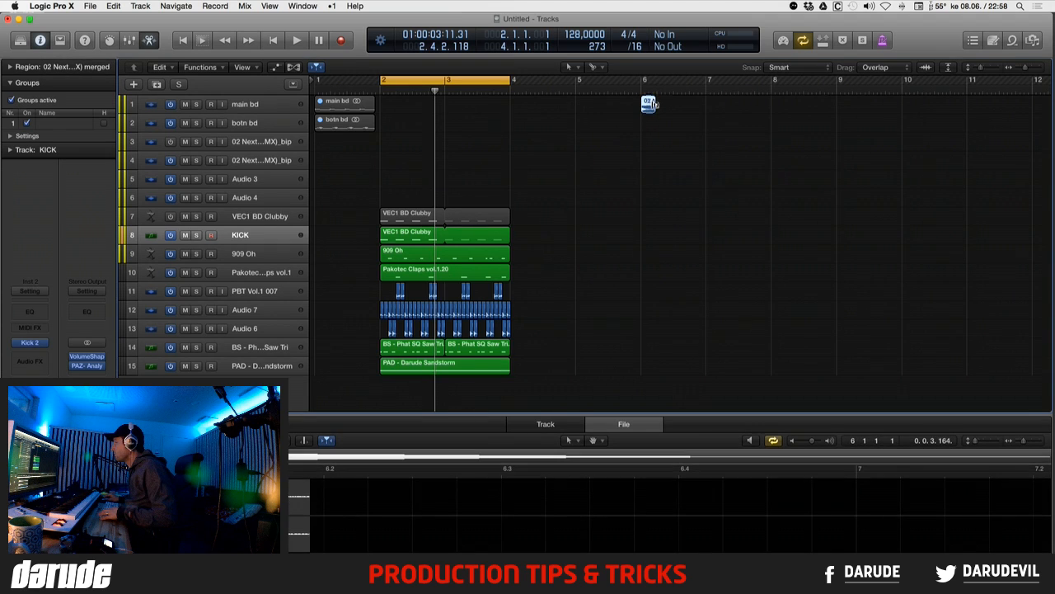
key(shift+super+r)
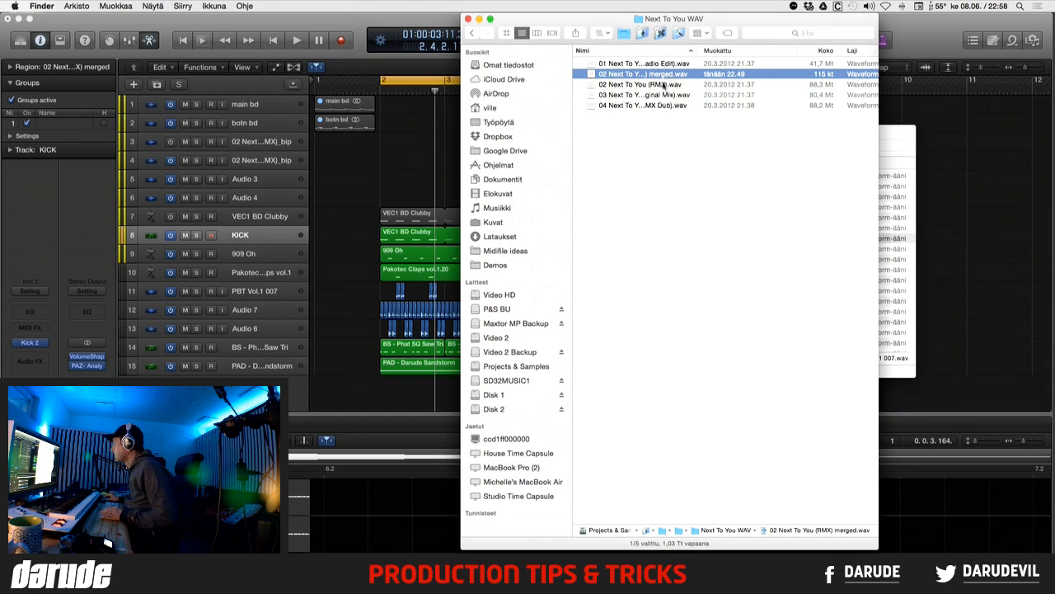
double_click(697, 51)
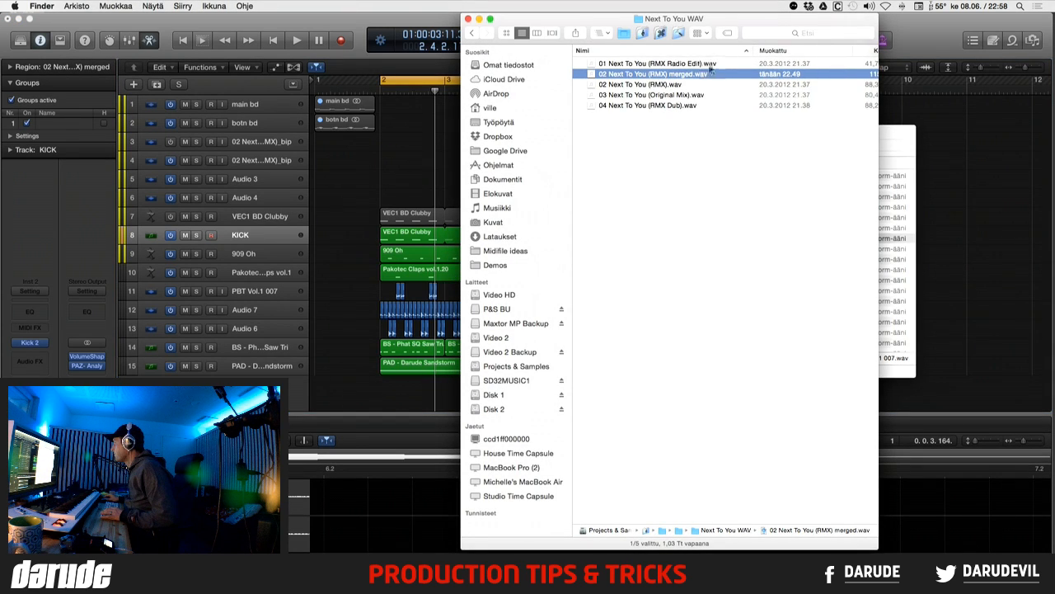
- Copy 02 Next To You (RMX) merged.wav into the Twitch share folder on the desktop and open that folder
drag(688, 74, 680, 214)
key(F11)
double_click(681, 215)
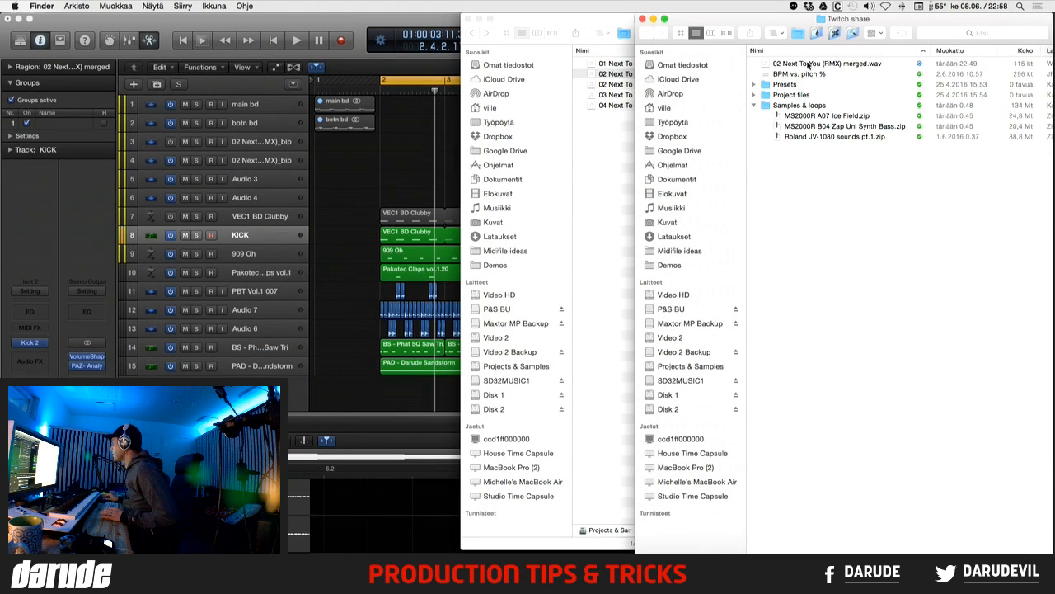
- Rename the copied file in the Twitch share folder as Next To You (RMX) kick.wav
click(828, 64)
click(836, 66)
key(Right)
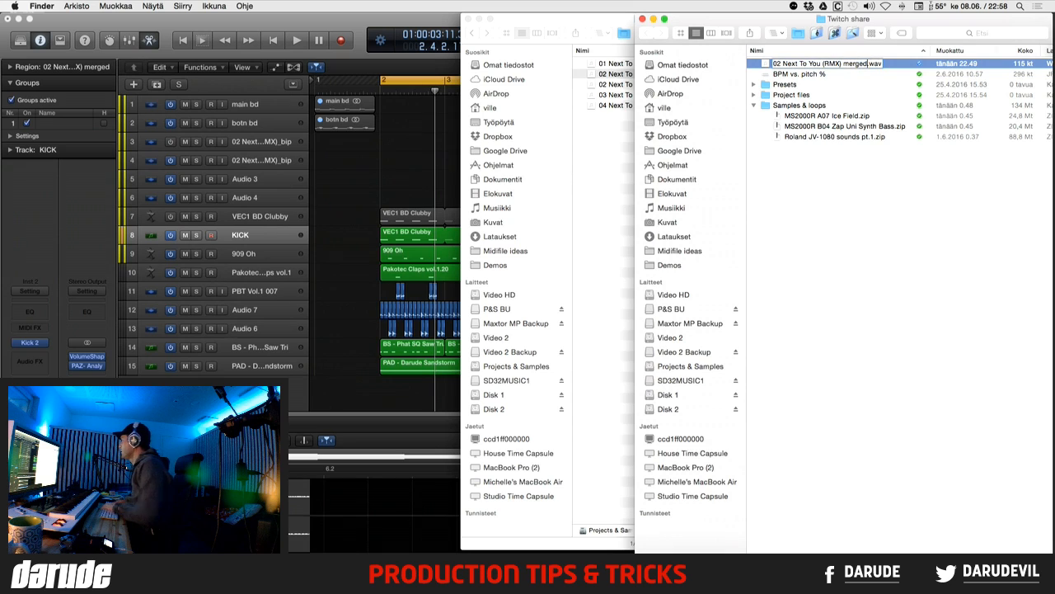
key(BackSpace)
key(BackSpace)
key(BackSpace)
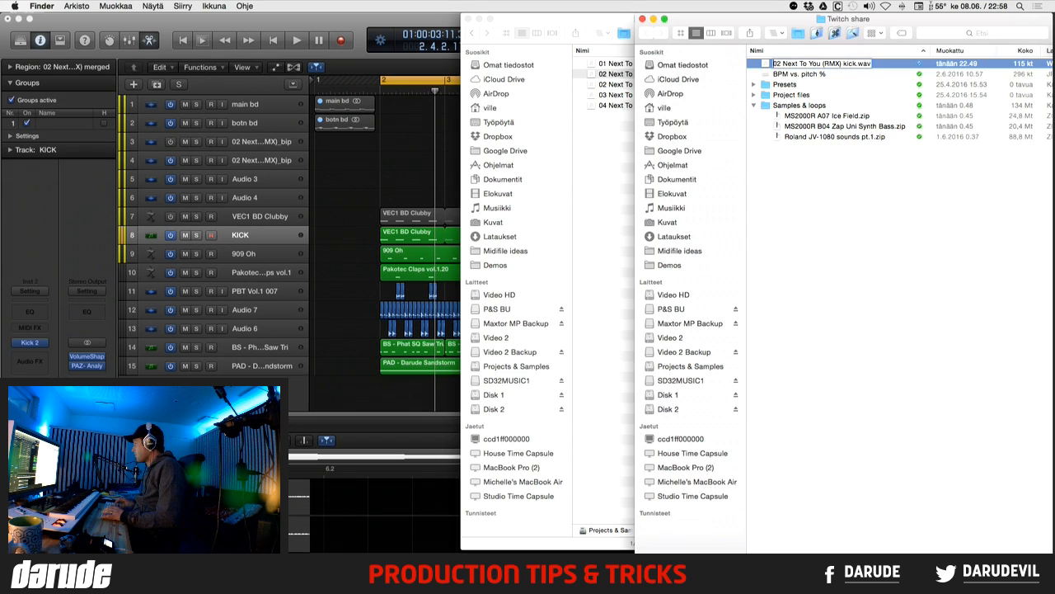
key(BackSpace)
key(BackSpace)
key(BackSpace)
key(Return)
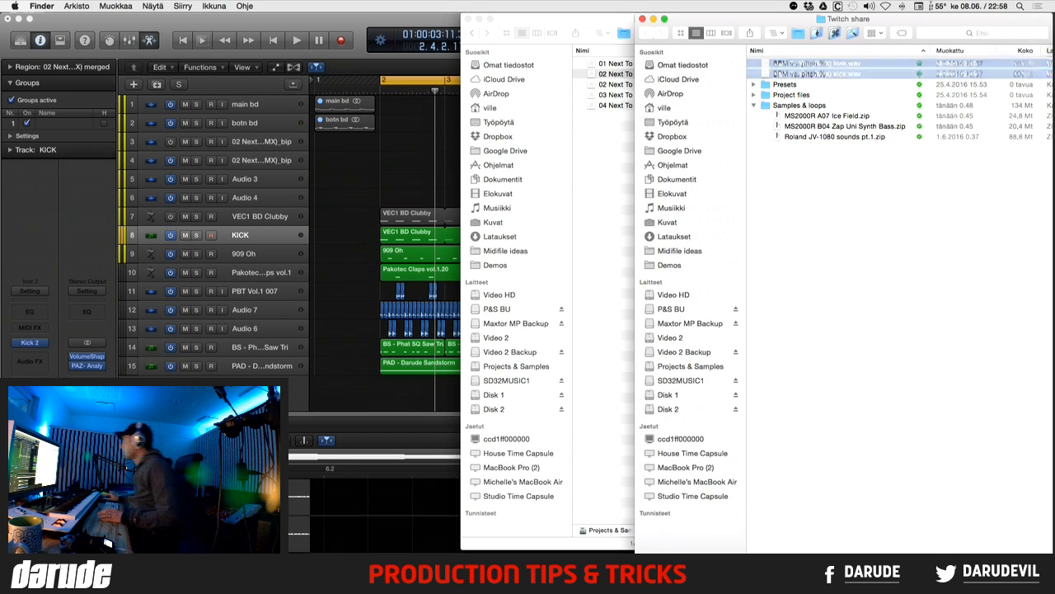
- Check the Samples & loops folder and move Next To You (RMX) kick.wav into it from the Twitch share folder
double_click(789, 107)
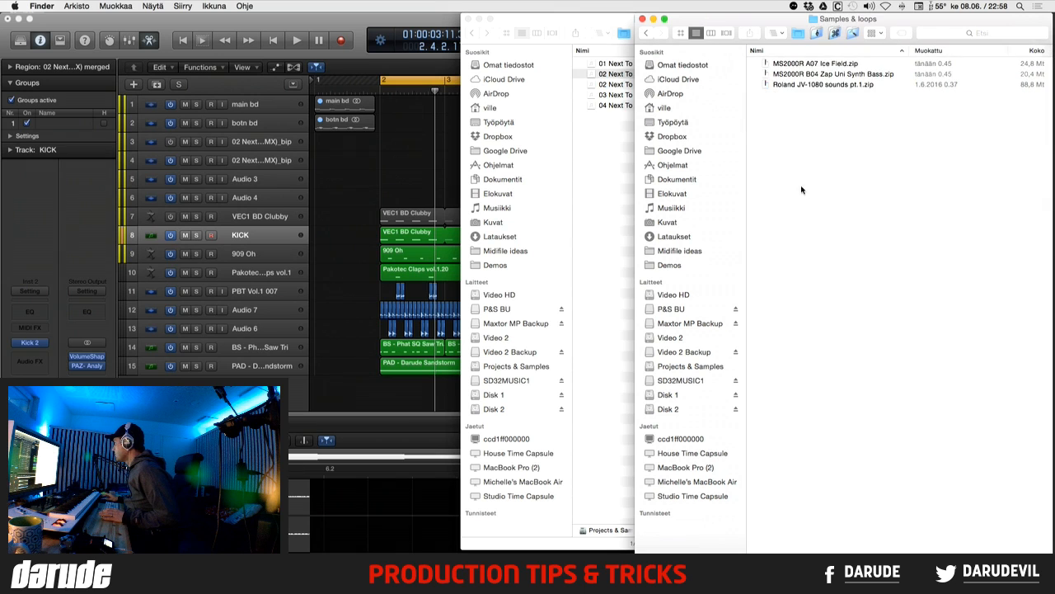
click(642, 33)
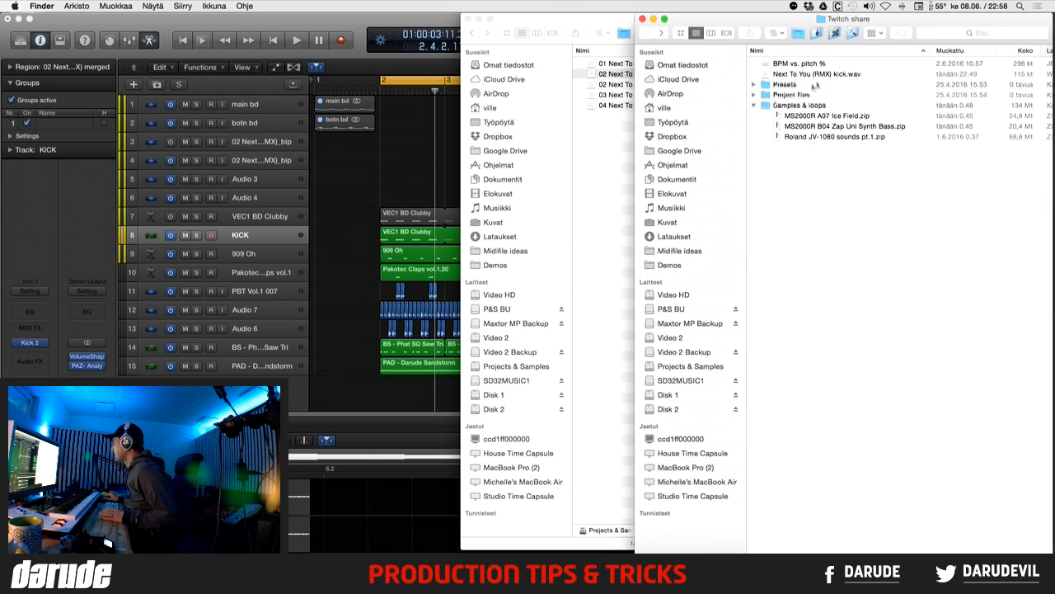
drag(800, 74, 796, 97)
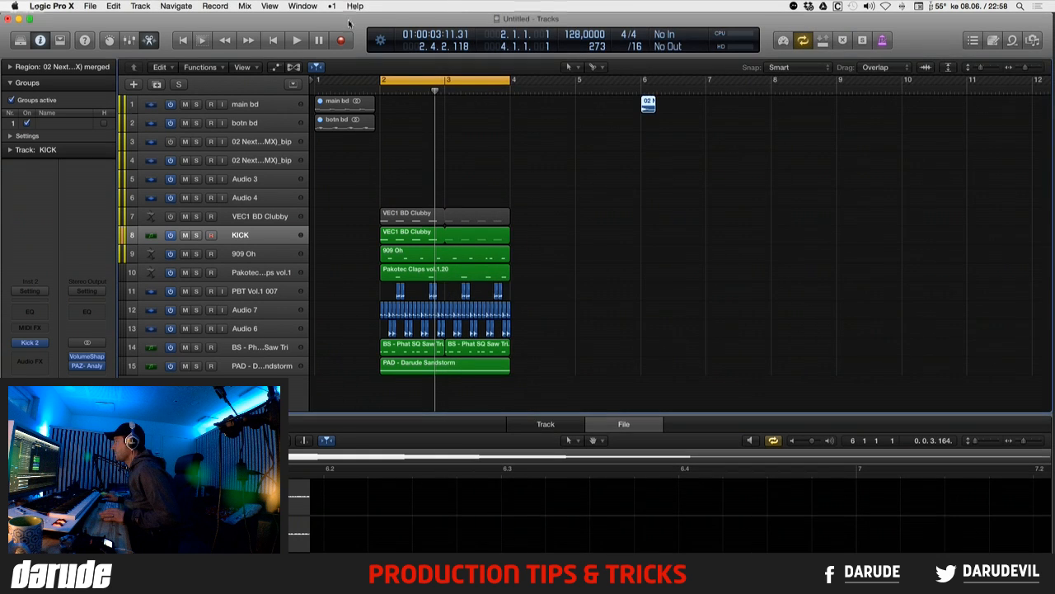
- Switch back to Logic Pro X and audition the loop at bars 2–4
click(352, 26)
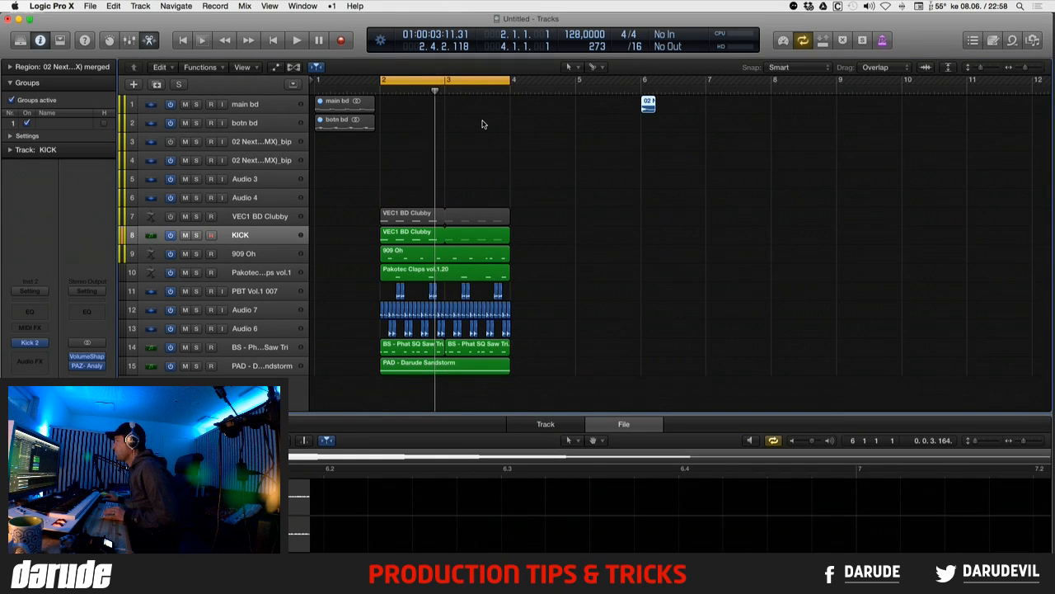
key(space)
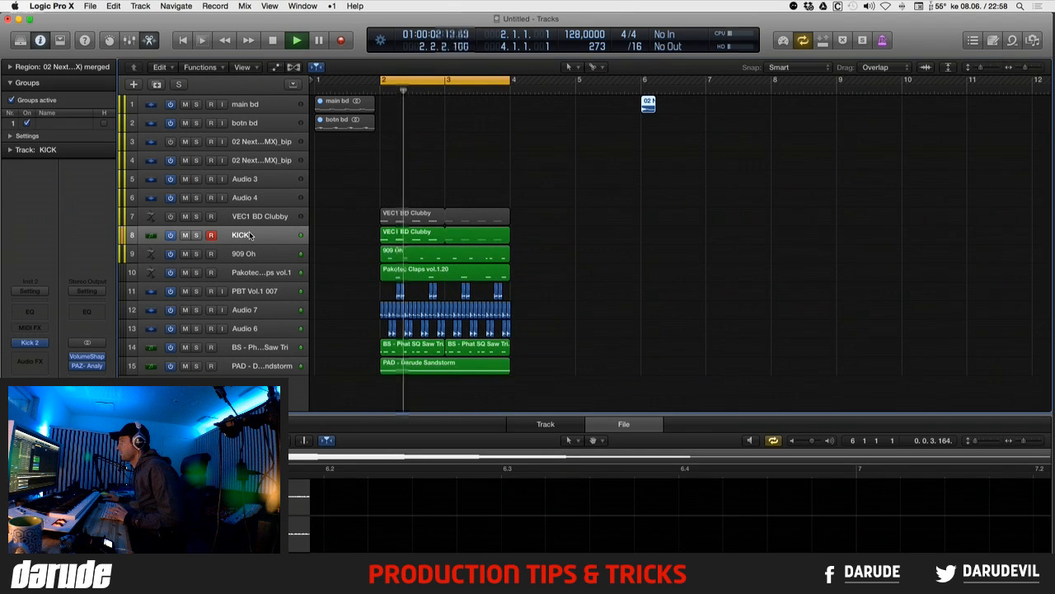
key(space)
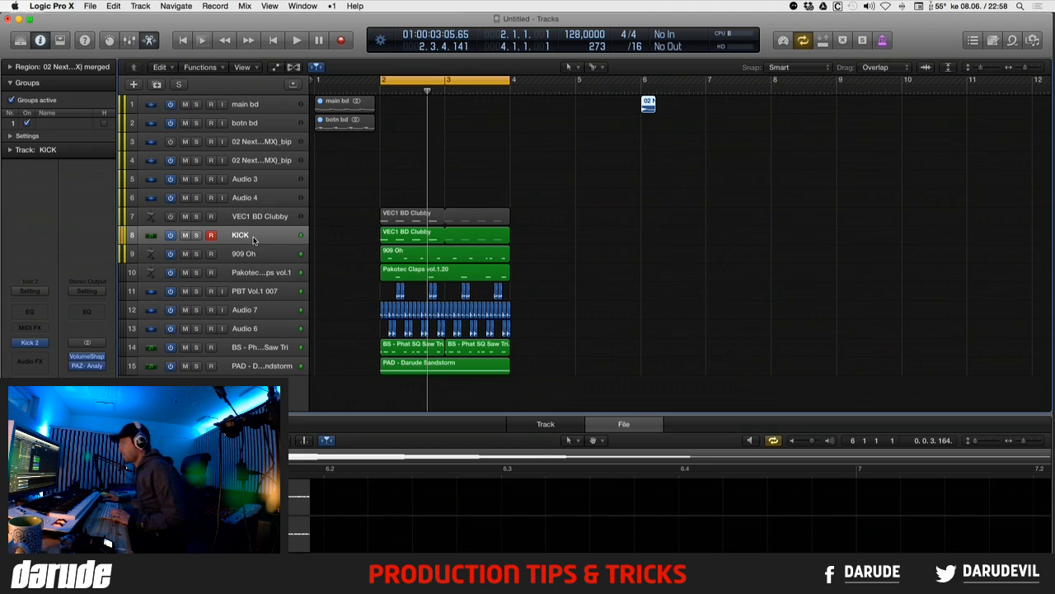
- Delete the empty tracks Audio 4, Audio 3 and both 02 Next To You bip tracks
click(259, 190)
key(super+BackSpace)
click(264, 180)
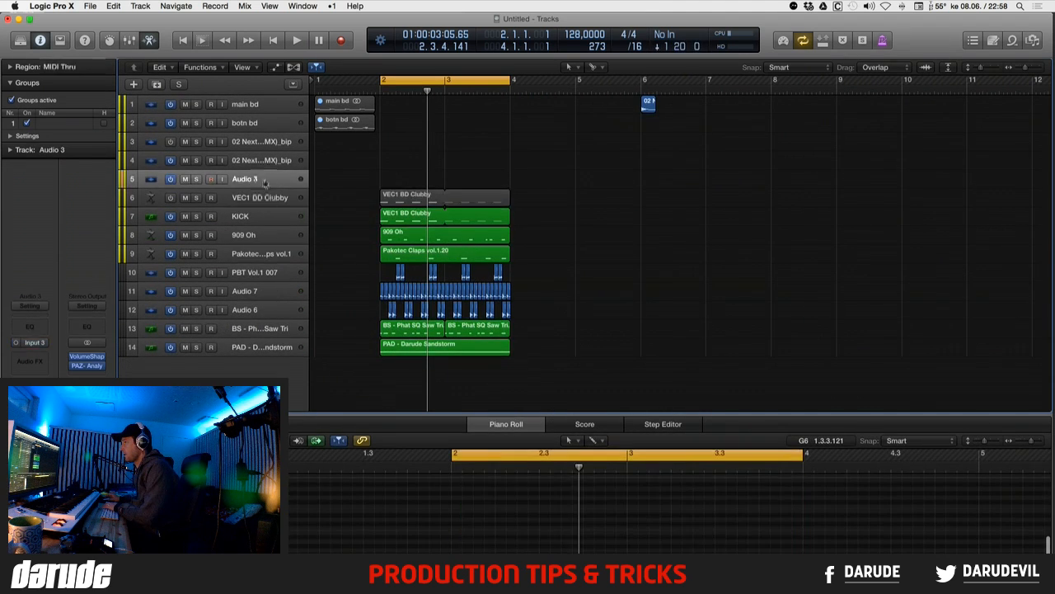
key(super+BackSpace)
click(268, 161)
key(super+BackSpace)
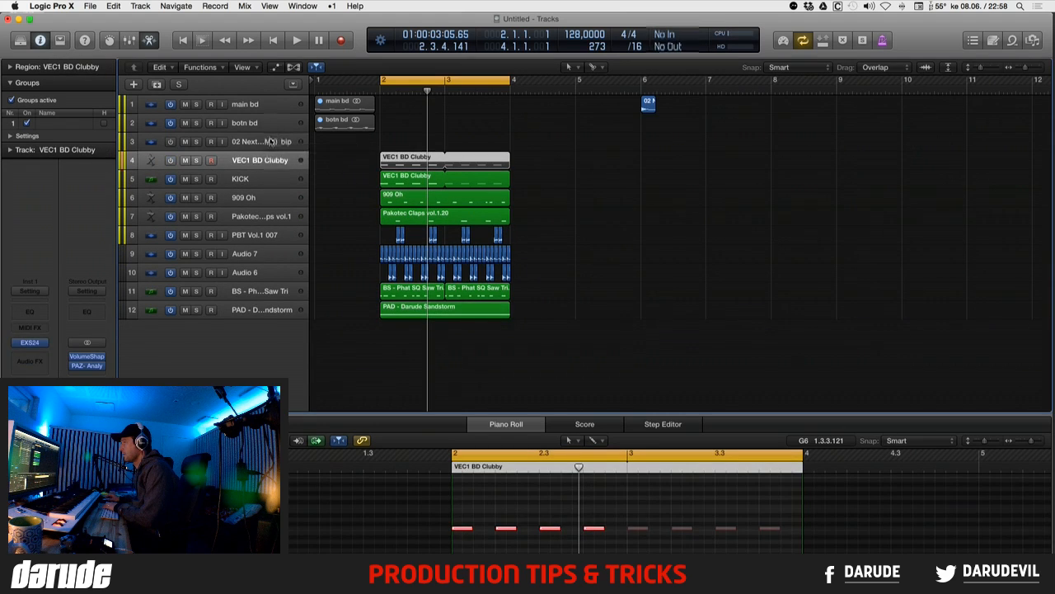
click(266, 141)
key(super+BackSpace)
- Delete the botn bd and main bd tracks together with their regions
click(269, 122)
key(super+BackSpace)
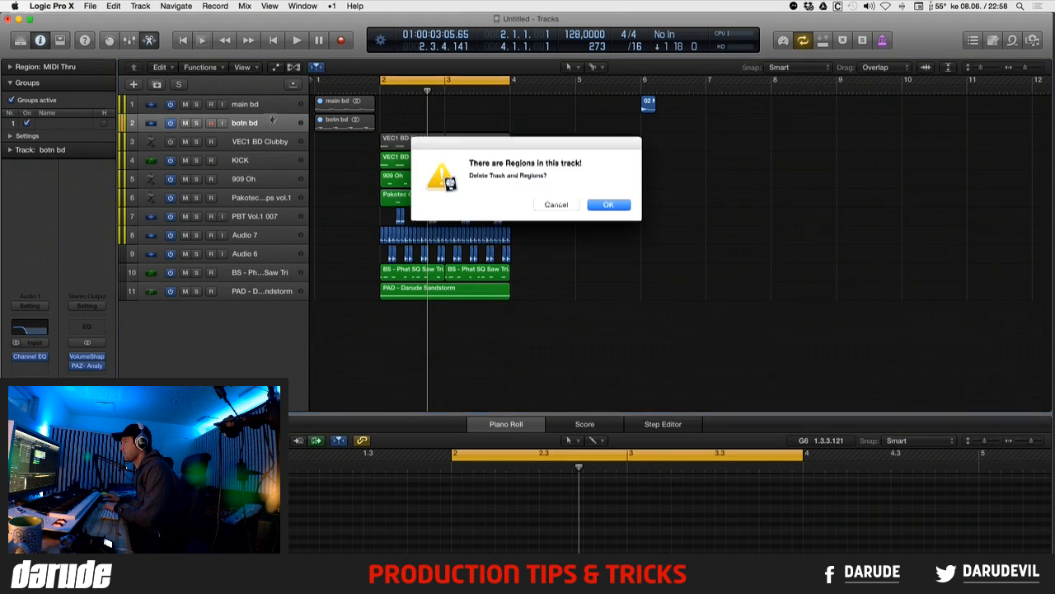
click(567, 206)
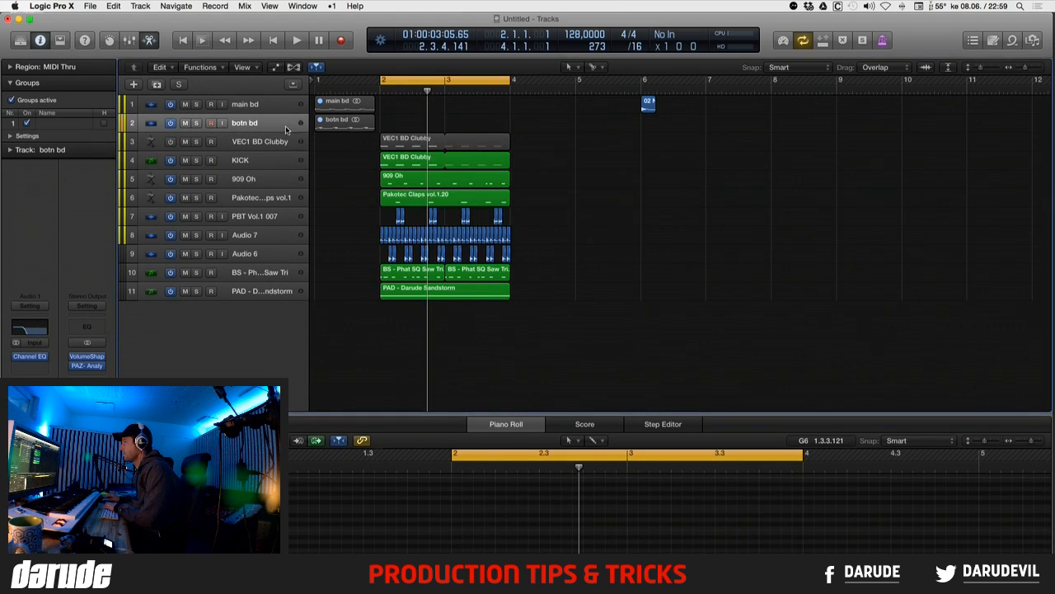
key(super+BackSpace)
click(608, 205)
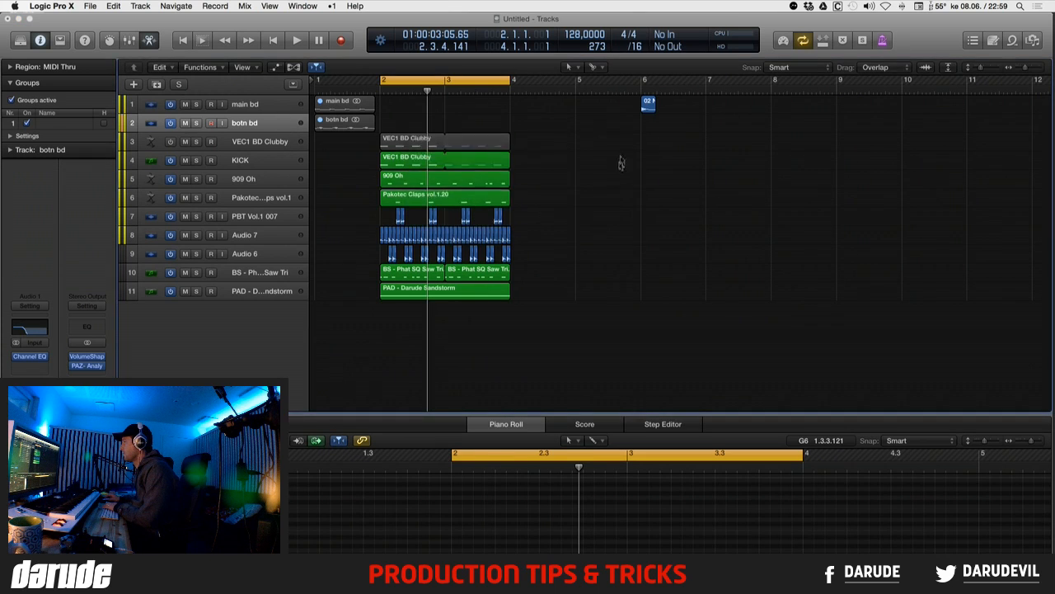
click(276, 104)
key(super+BackSpace)
click(607, 205)
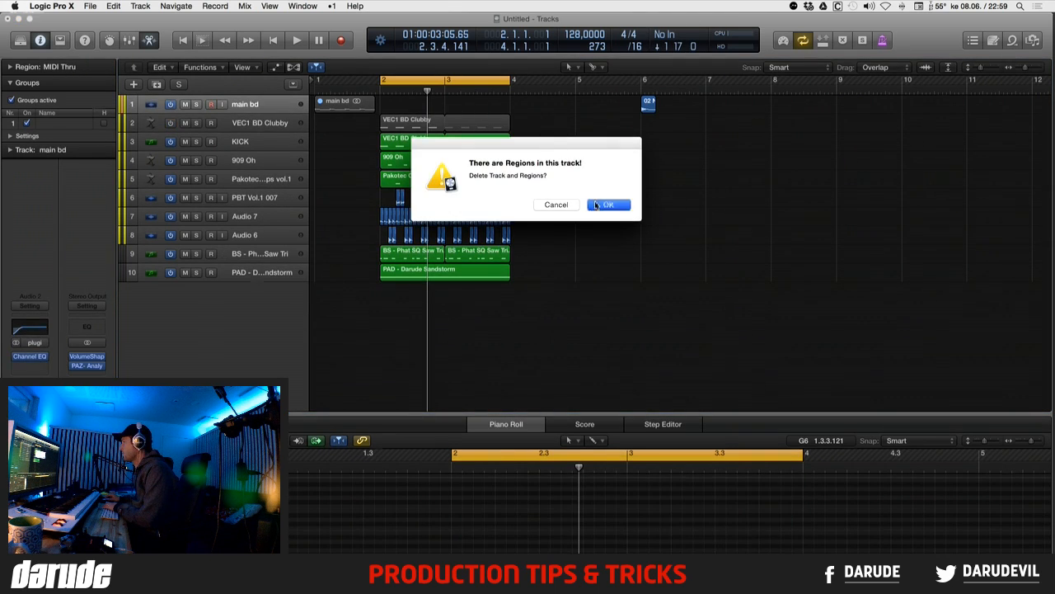
click(350, 132)
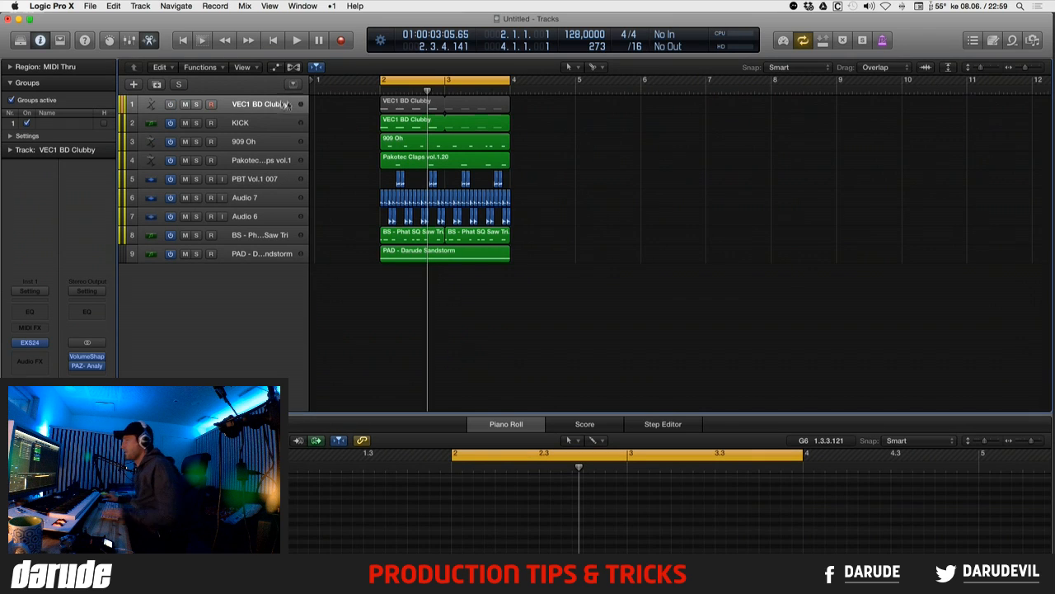
- Select the tracks from KICK to the Darude Sandstorm pad and start exporting these 8 tracks as audio files
click(253, 125)
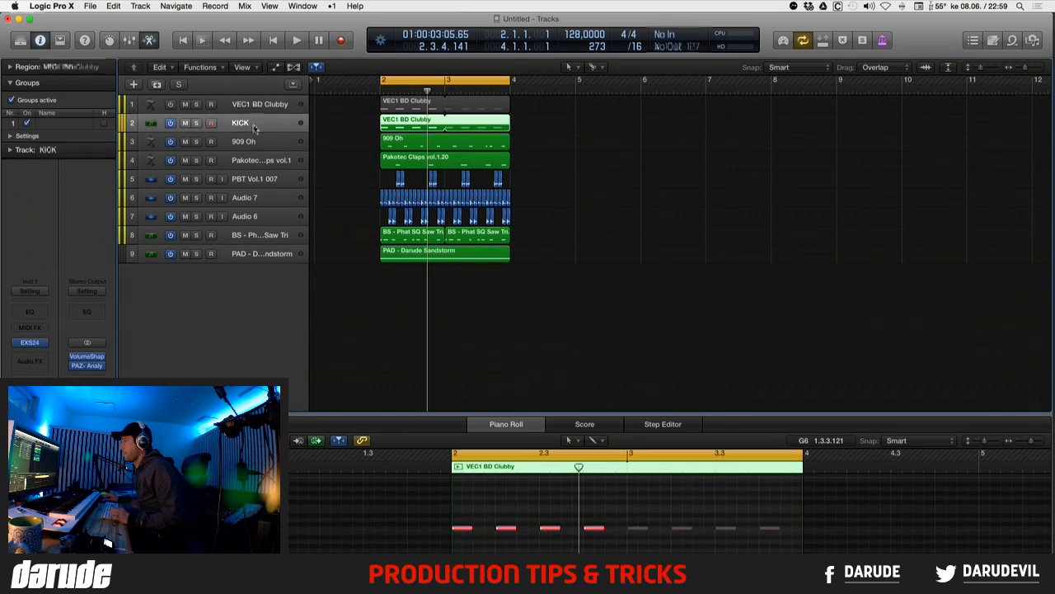
shift+click(266, 255)
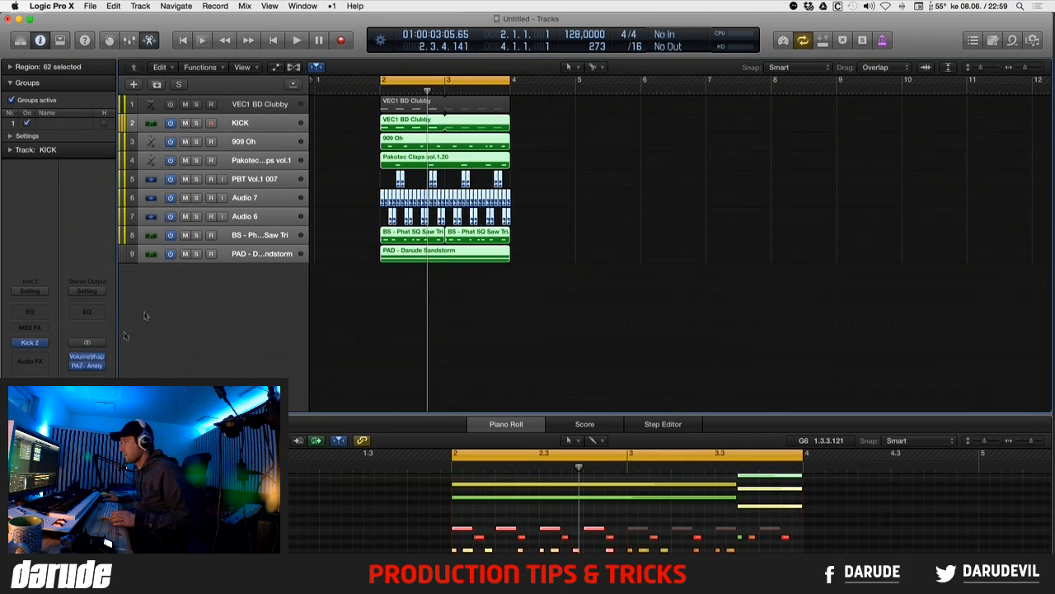
click(73, 6)
mouse_move(90, 6)
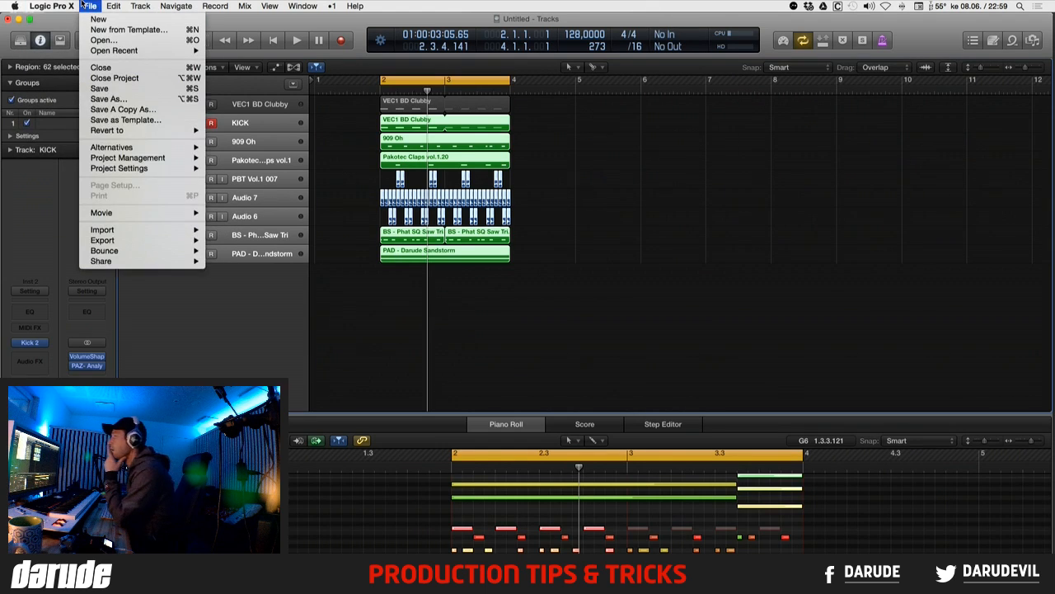
mouse_move(116, 240)
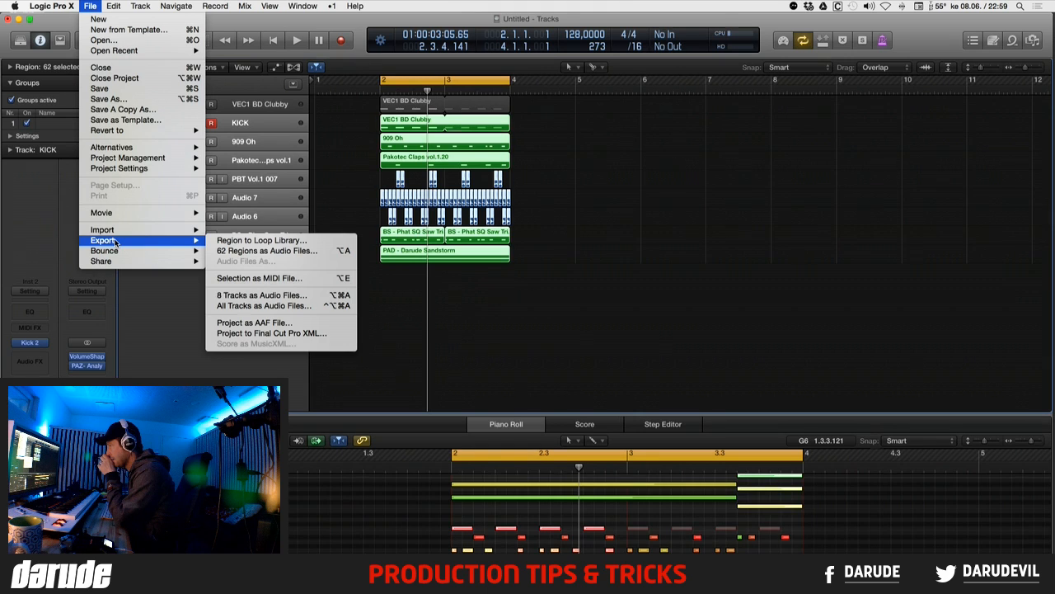
click(294, 295)
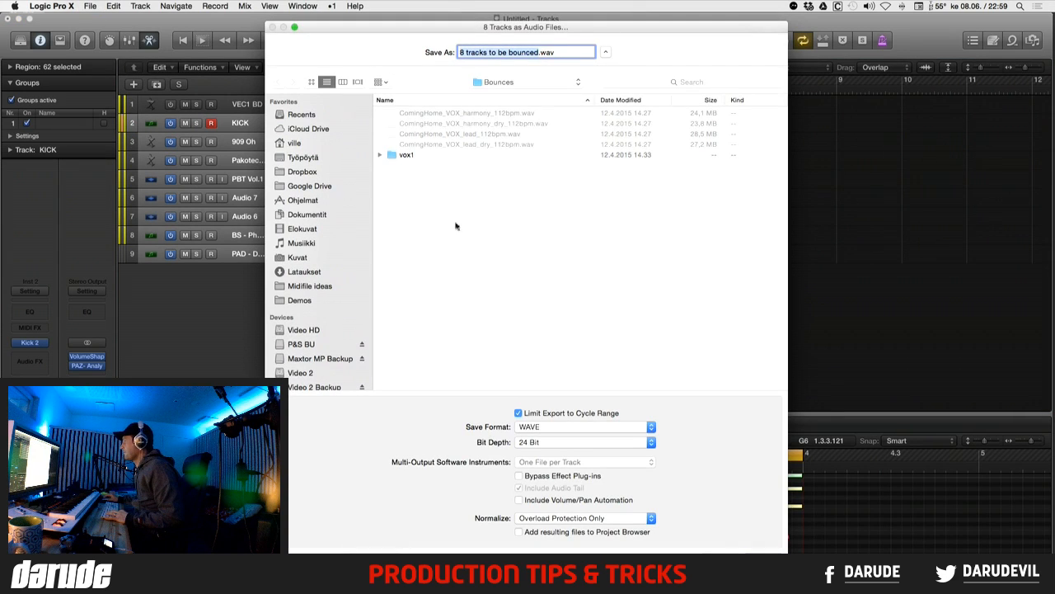
- Choose the Bounces folder inside JV-1080 sampling as the export location and check its folder path
click(511, 84)
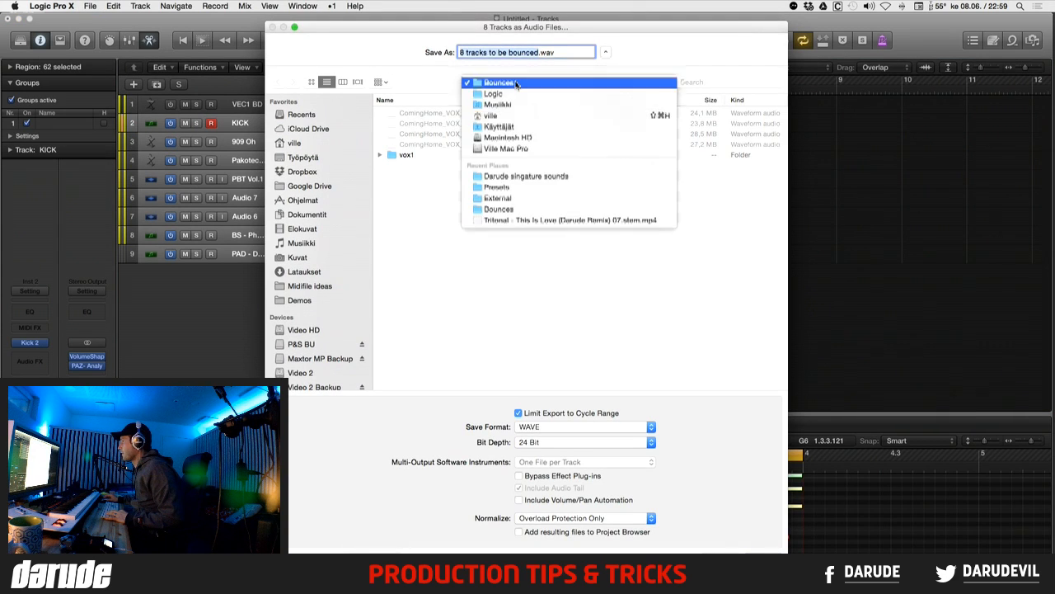
click(515, 210)
click(513, 87)
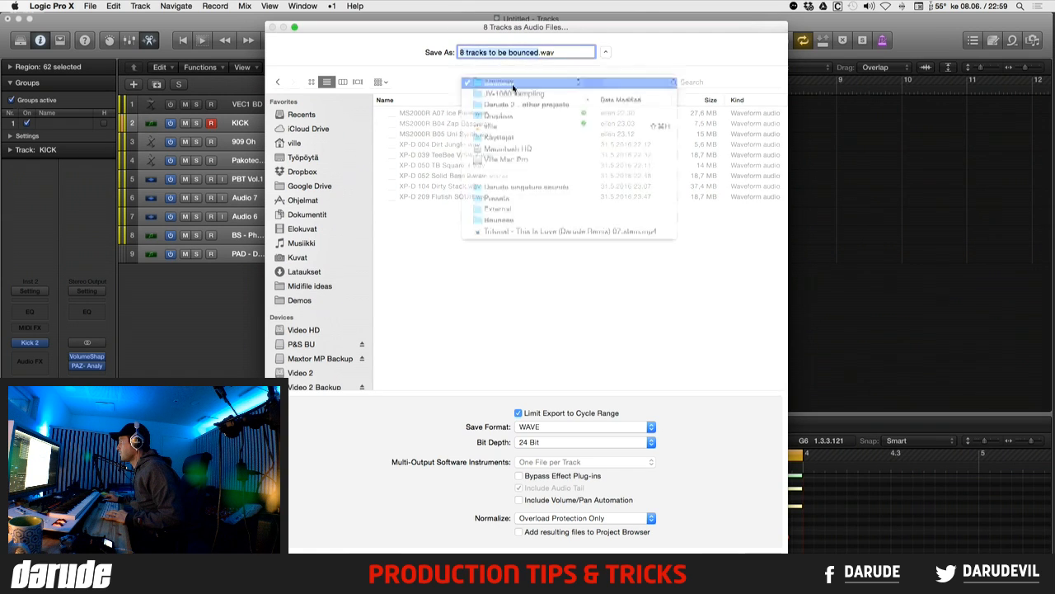
click(484, 350)
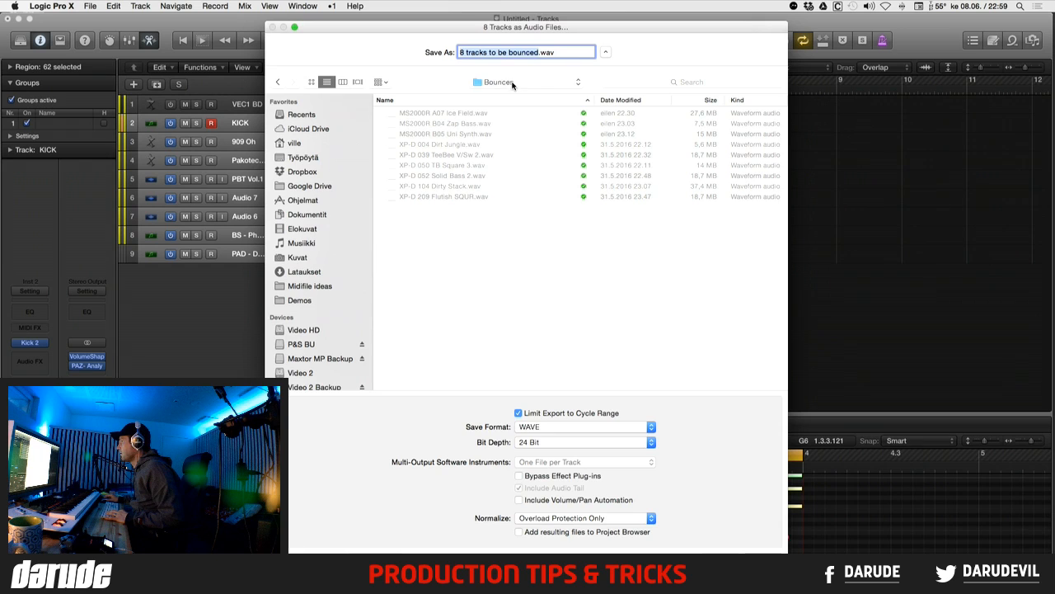
click(512, 83)
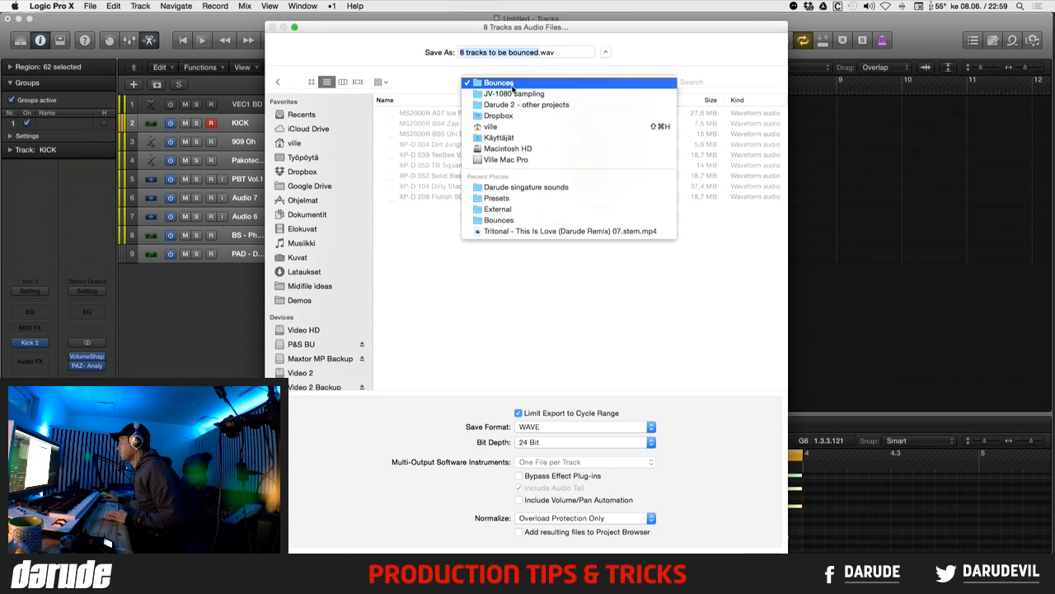
click(441, 276)
- Create a folder named New track 160608 inside Bounces and export the 8 selected tracks into it
key(super+shift+n)
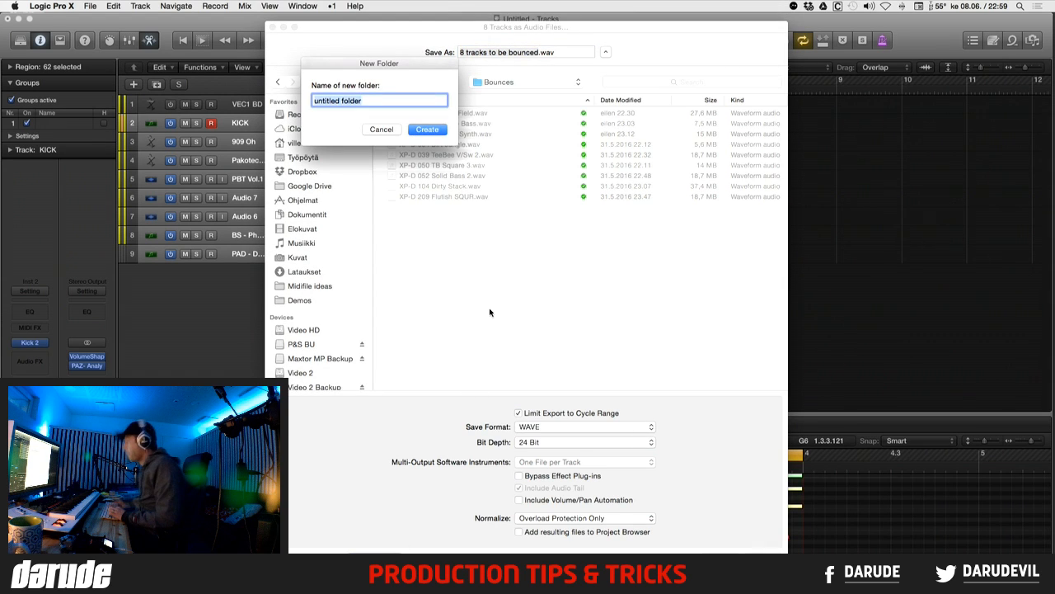
key(BackSpace)
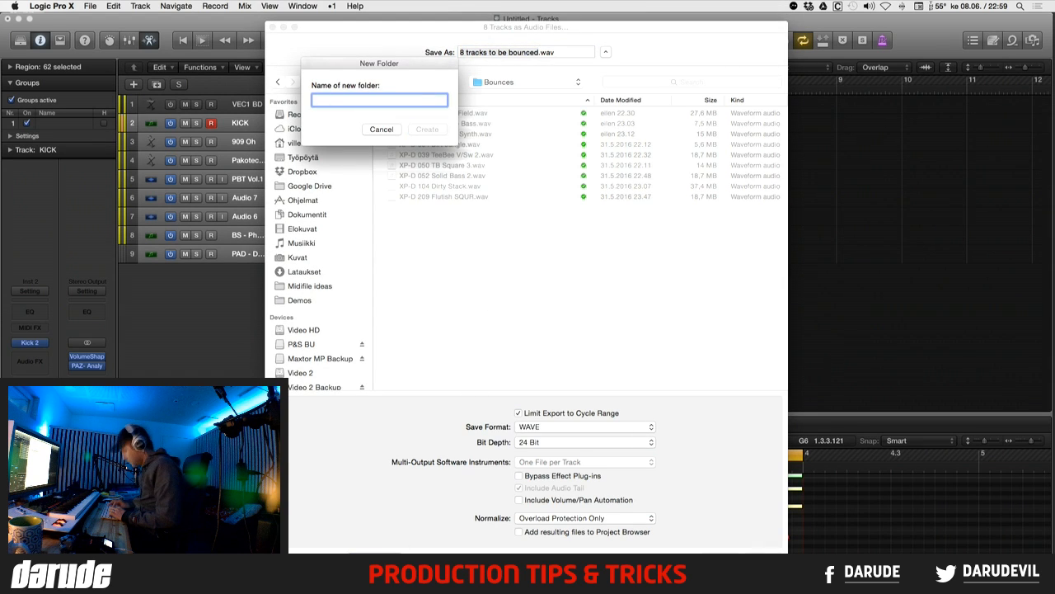
text(New track 160608)
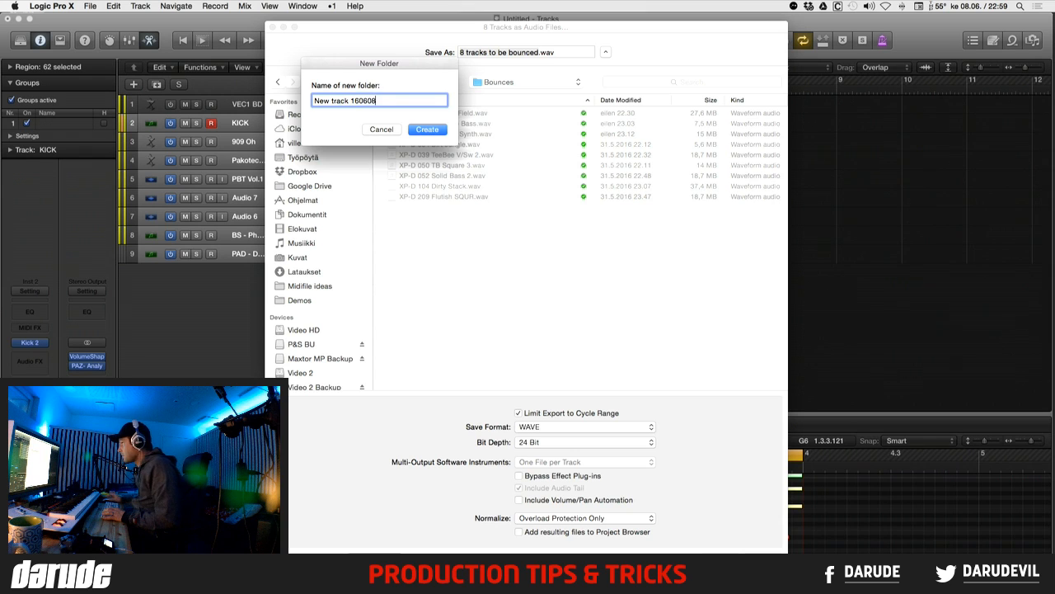
click(425, 132)
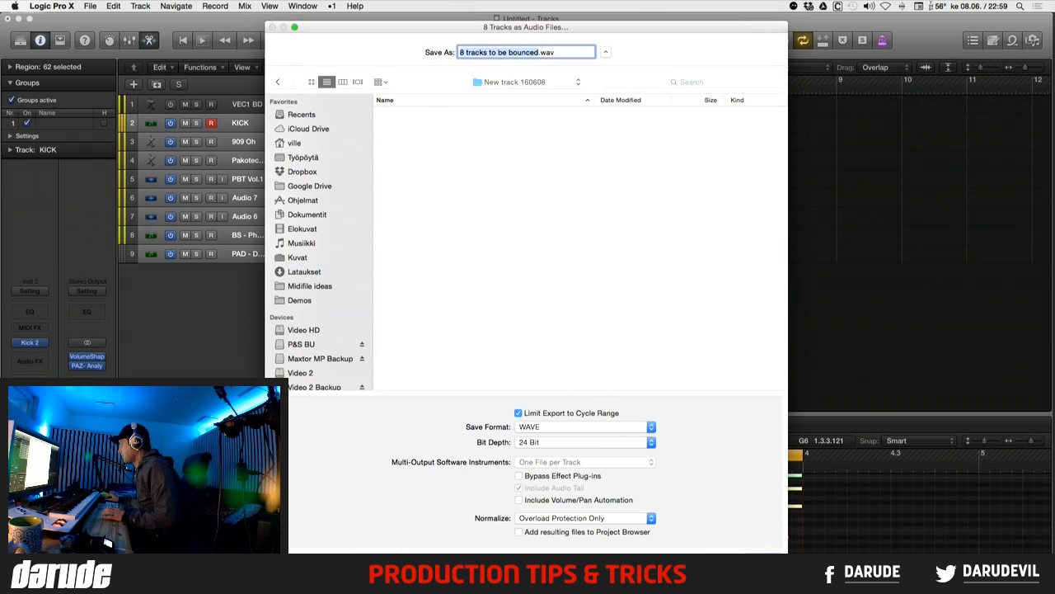
key(Return)
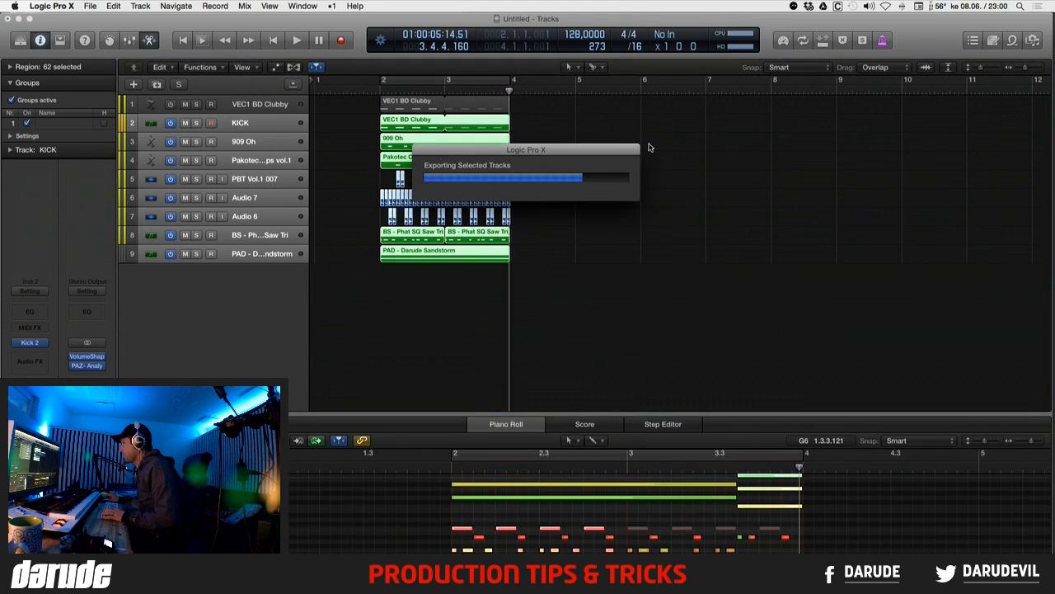
- Duplicate the Audio 6 track
click(263, 275)
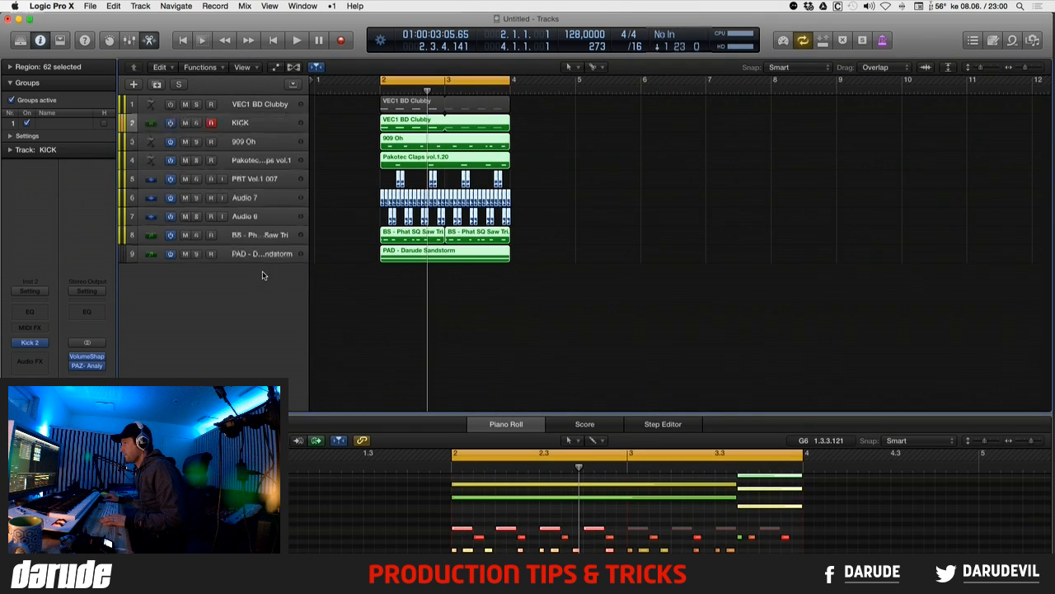
click(250, 216)
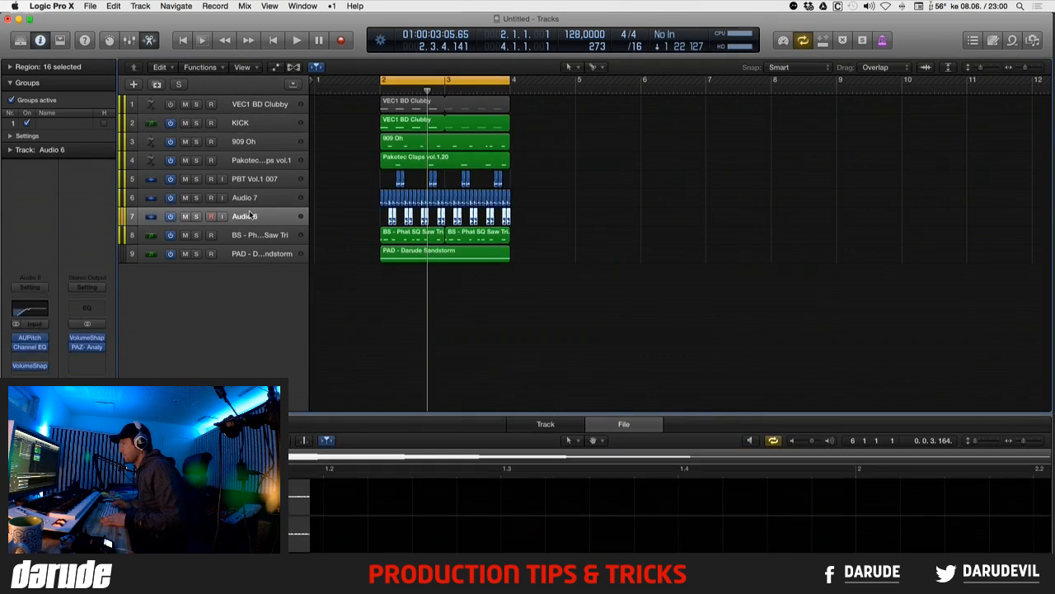
key(super+d)
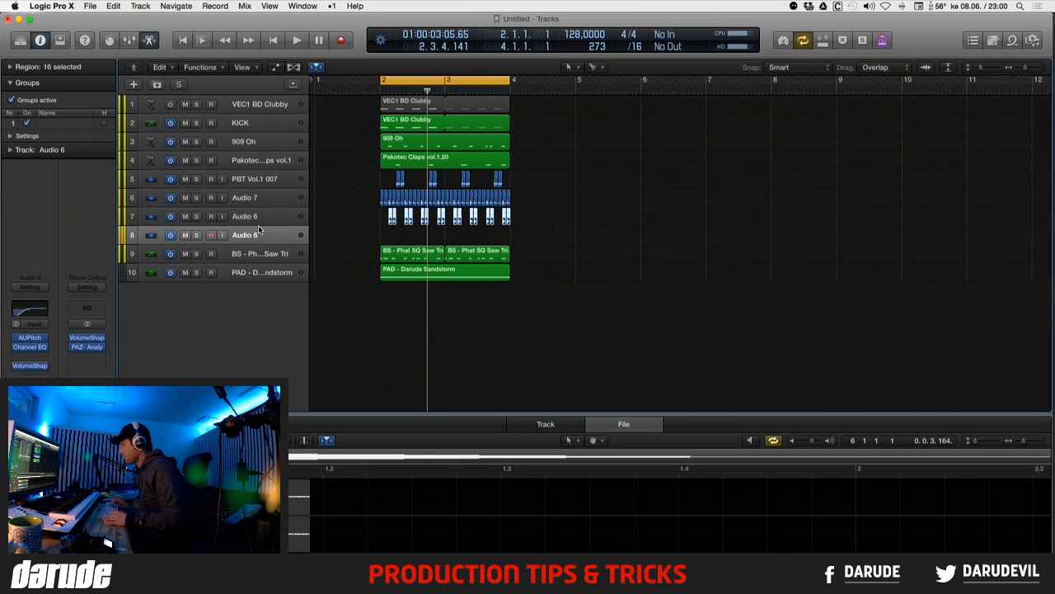
- Add a new audio track, place it beneath the Darude Sandstorm pad track, and delete the empty Audio 6 duplicate
key(alt+super+a)
drag(239, 260, 247, 317)
click(258, 238)
key(super+BackSpace)
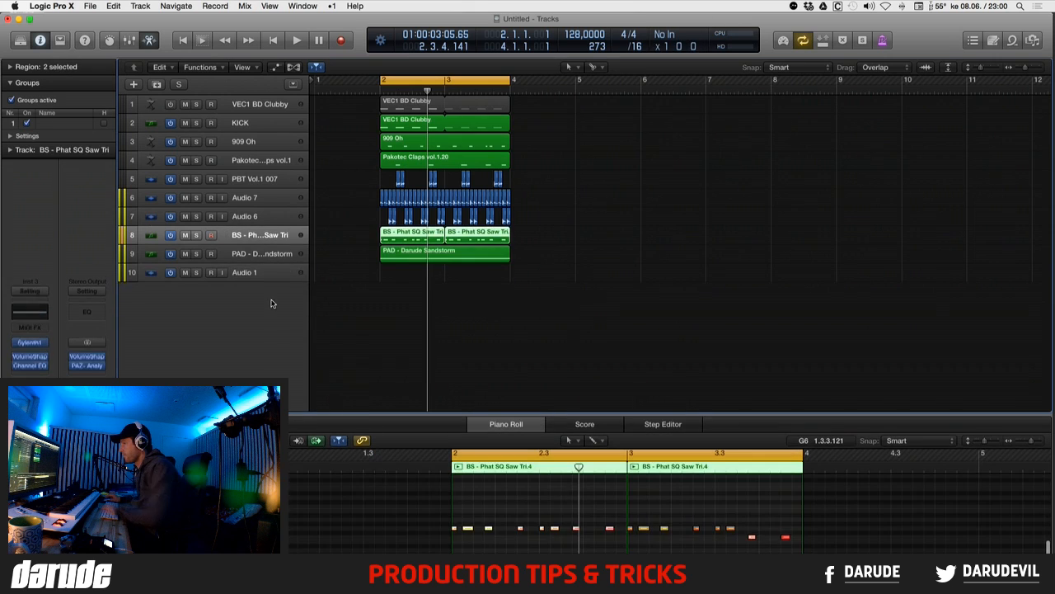
- Add seven more empty audio tracks below the Audio 1 track
click(270, 275)
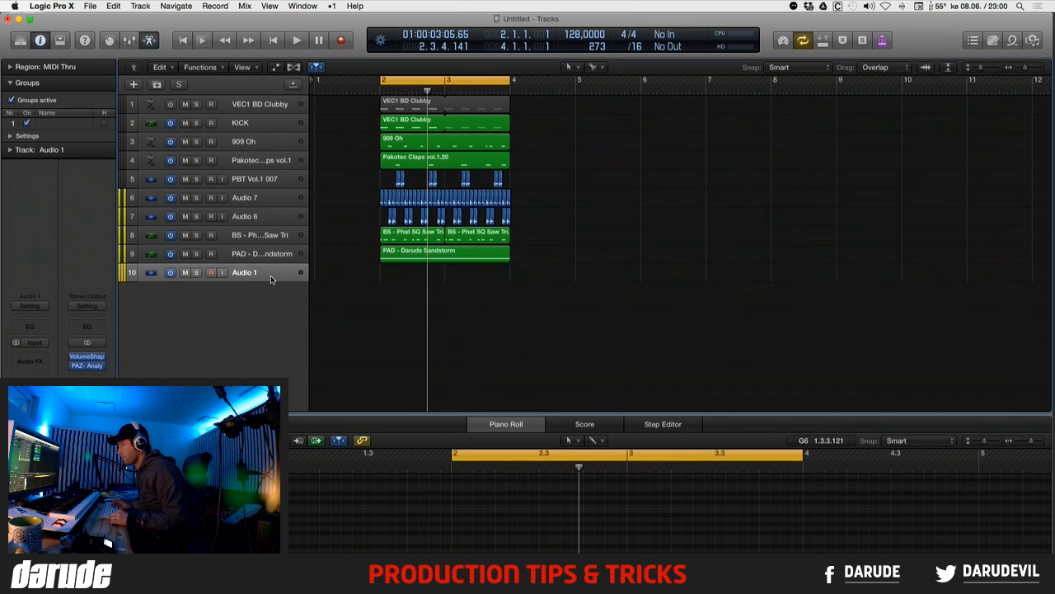
key(alt+super+a)
key(alt+super+a)
key(alt+super+a)
key(alt+super+a)
key(alt+super+a)
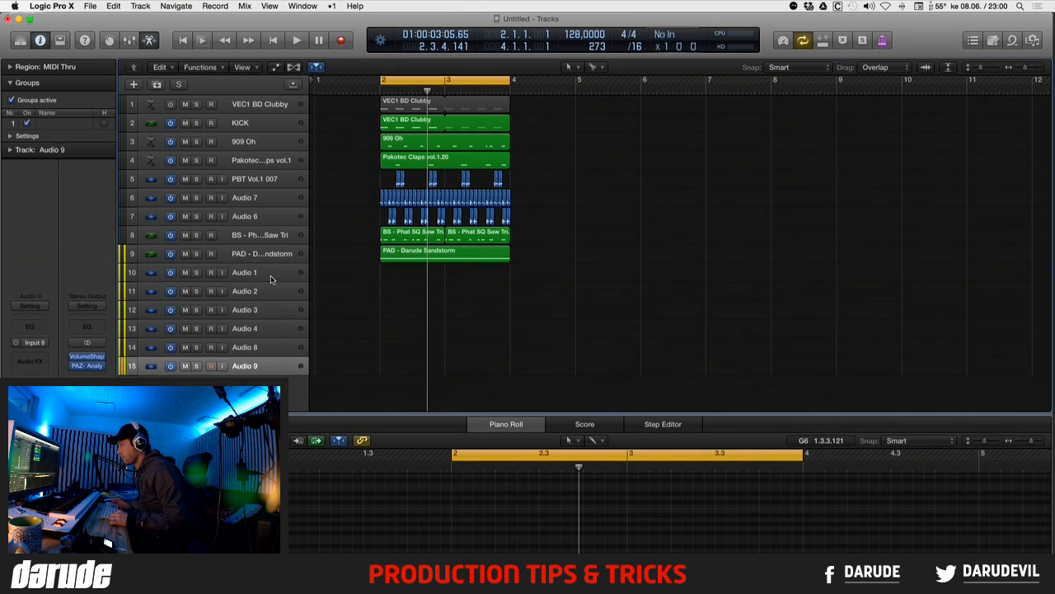
key(alt+super+a)
key(alt+super+a)
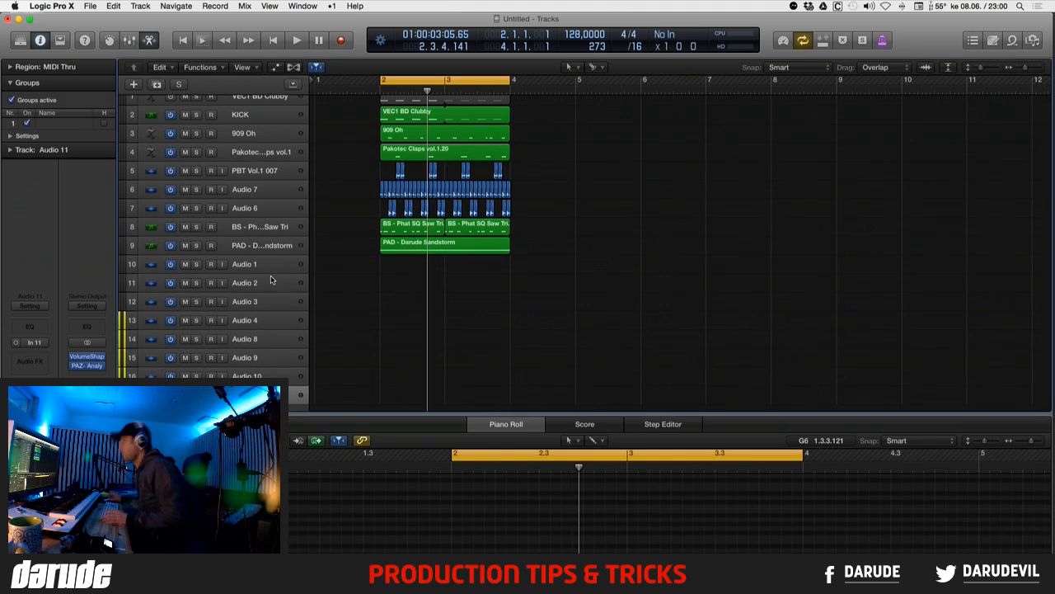
- Look through the open Finder windows for the exported track files, then return to Logic Pro X
key(ctrl+Up)
click(893, 301)
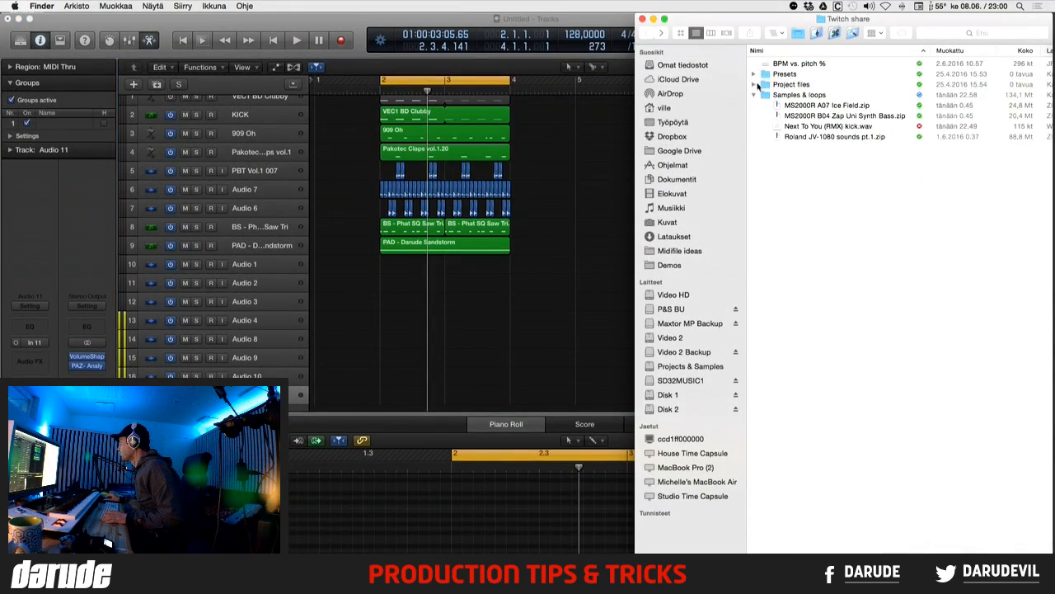
key(ctrl+Up)
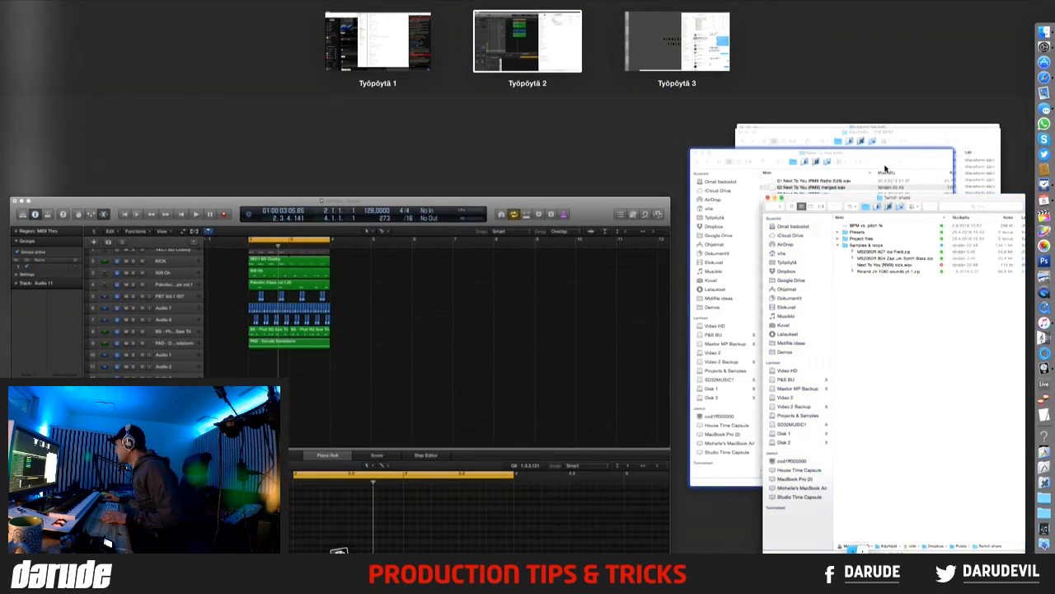
click(877, 169)
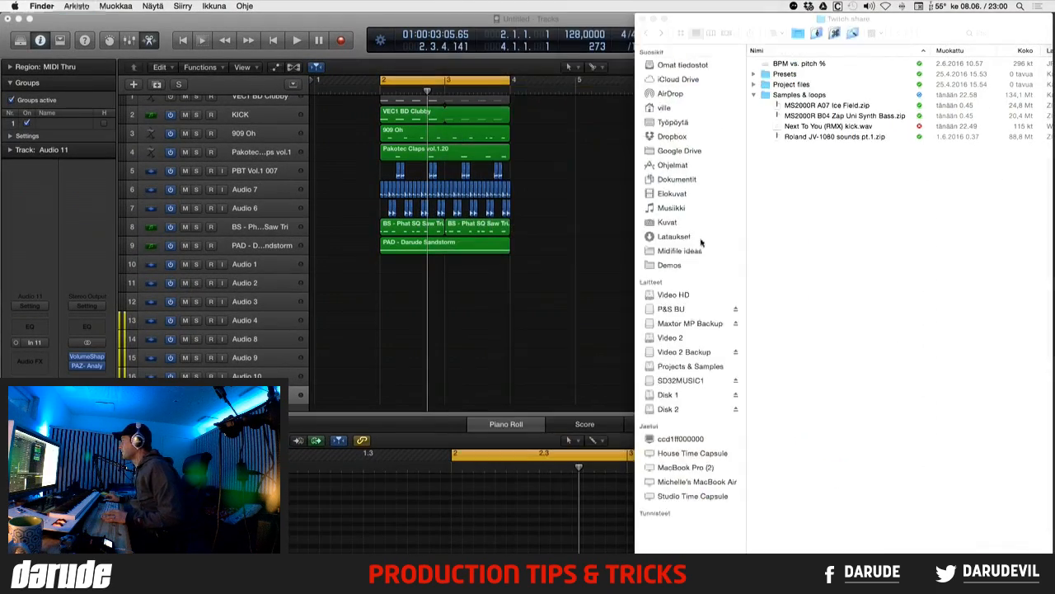
click(452, 320)
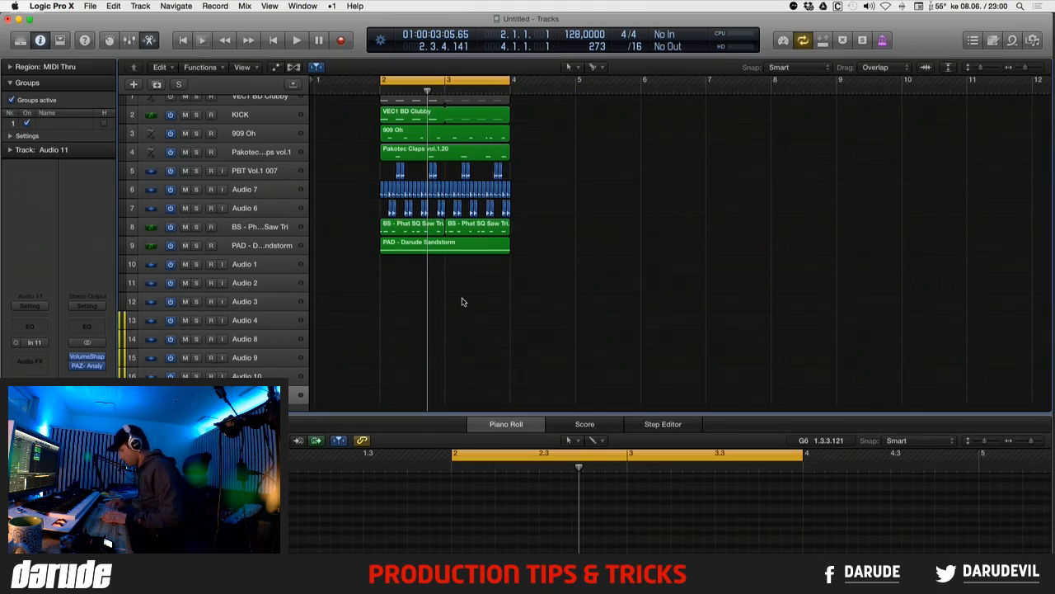
- Show the project's audio file list, select all files and collapse their region entries
key(f)
click(855, 261)
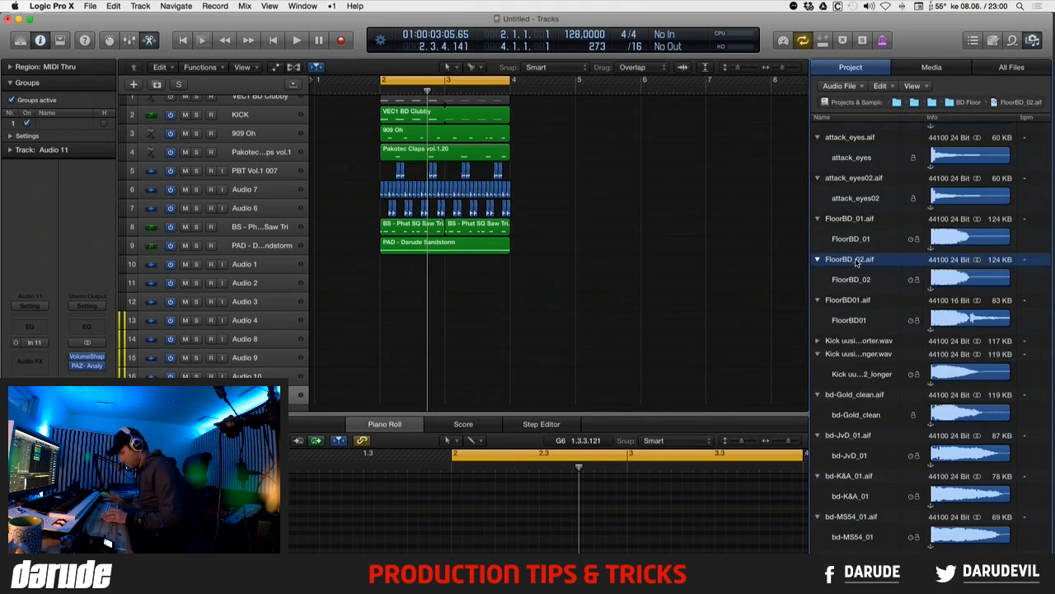
key(super+a)
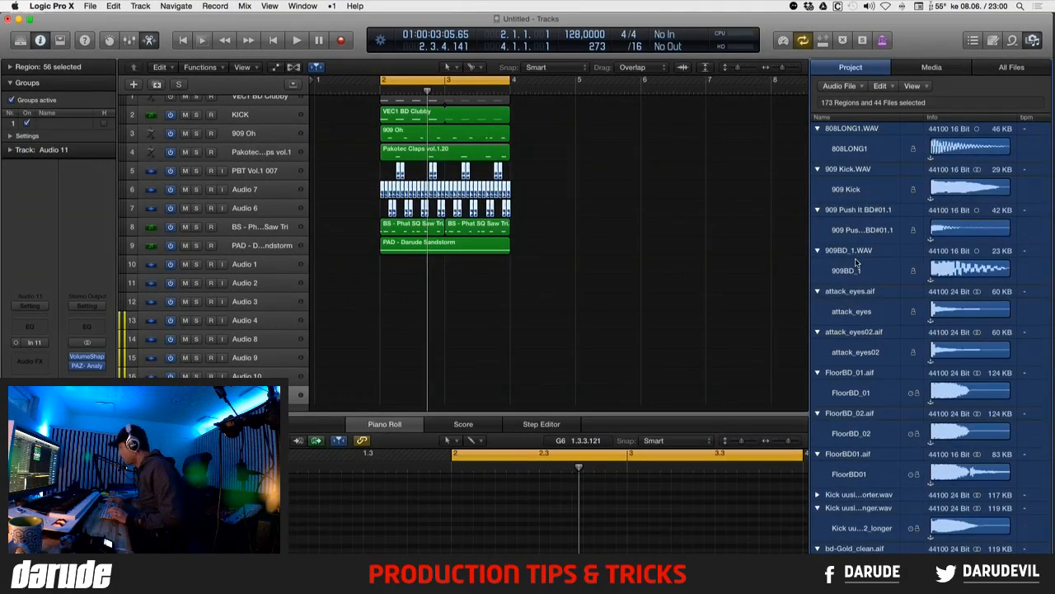
key(Left)
scroll(904, 400, down, 10)
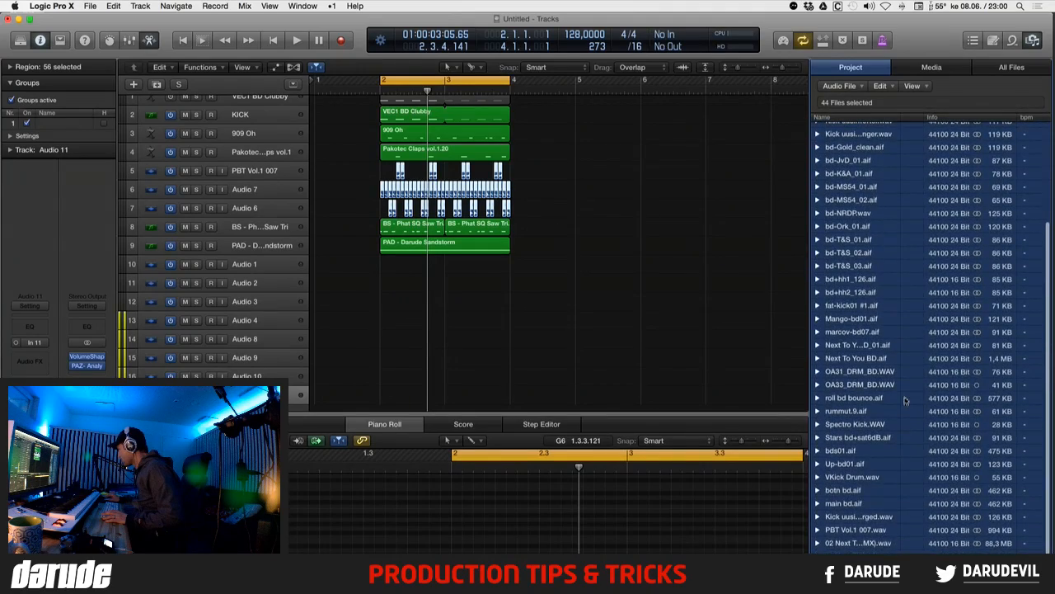
scroll(905, 401, up, 10)
- Switch to Finder and look through the Darude 2 - other projects folder for where the exported tracks were saved
click(650, 278)
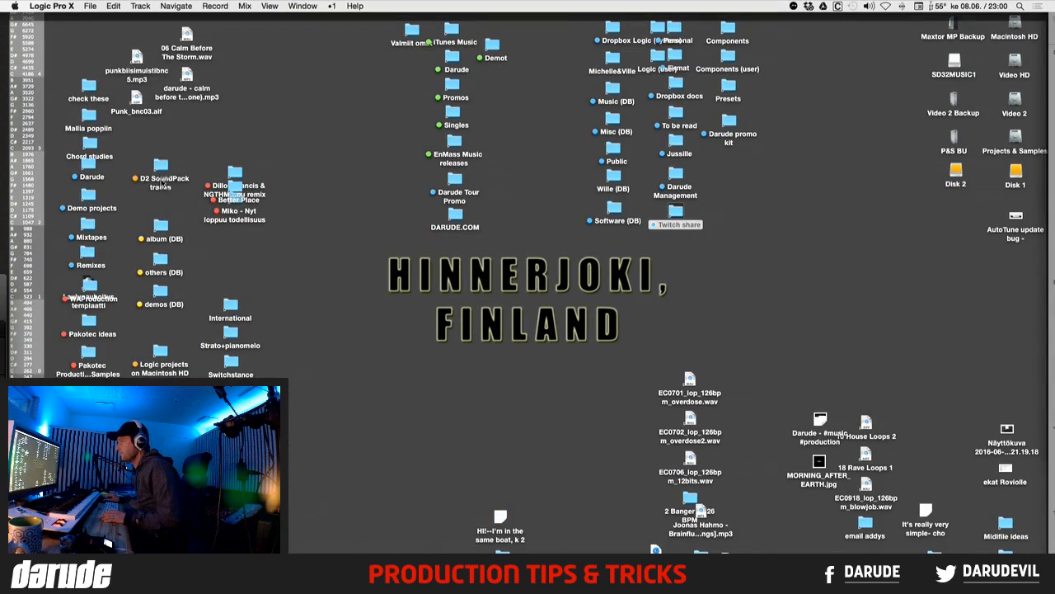
double_click(176, 274)
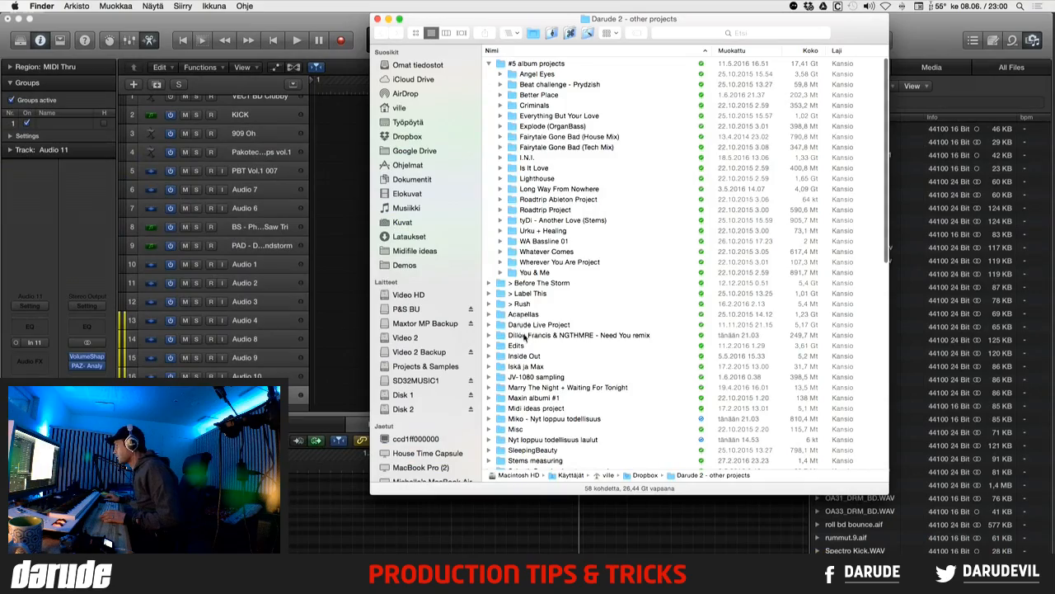
scroll(526, 334, down, 3)
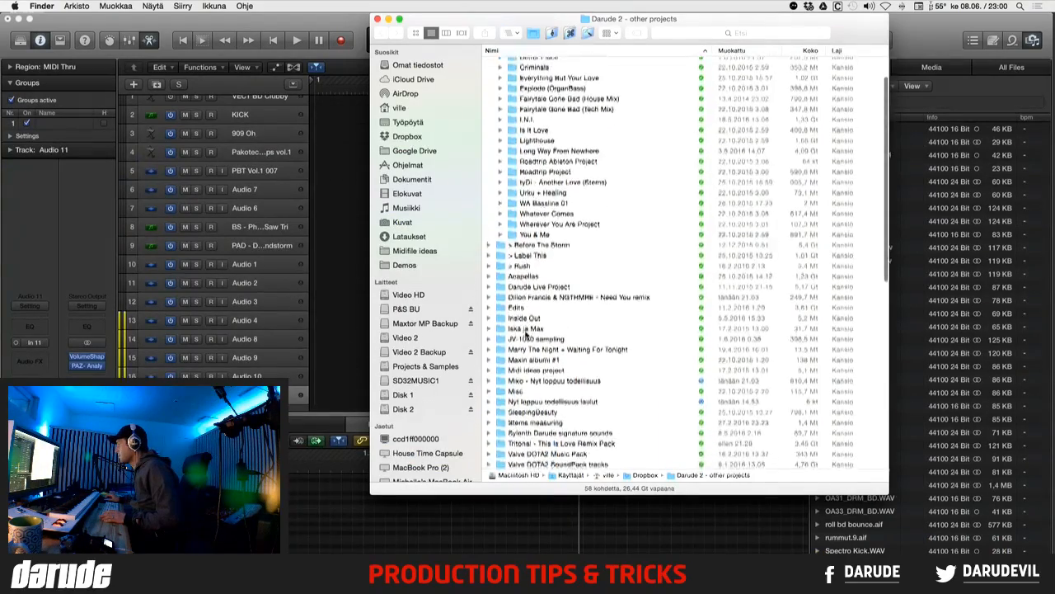
scroll(526, 334, down, 3)
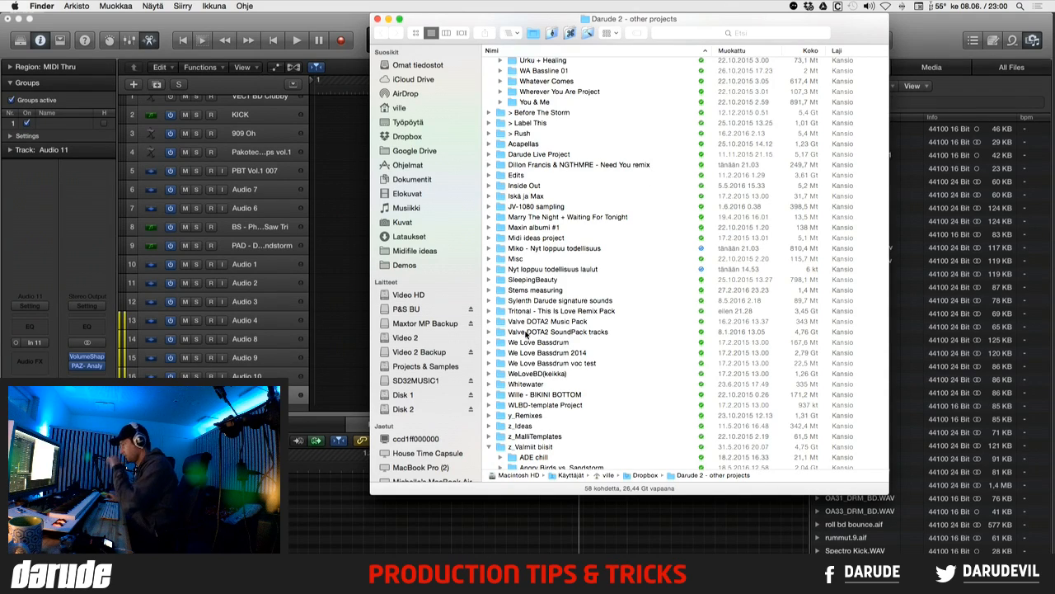
scroll(526, 333, up, 5)
click(264, 23)
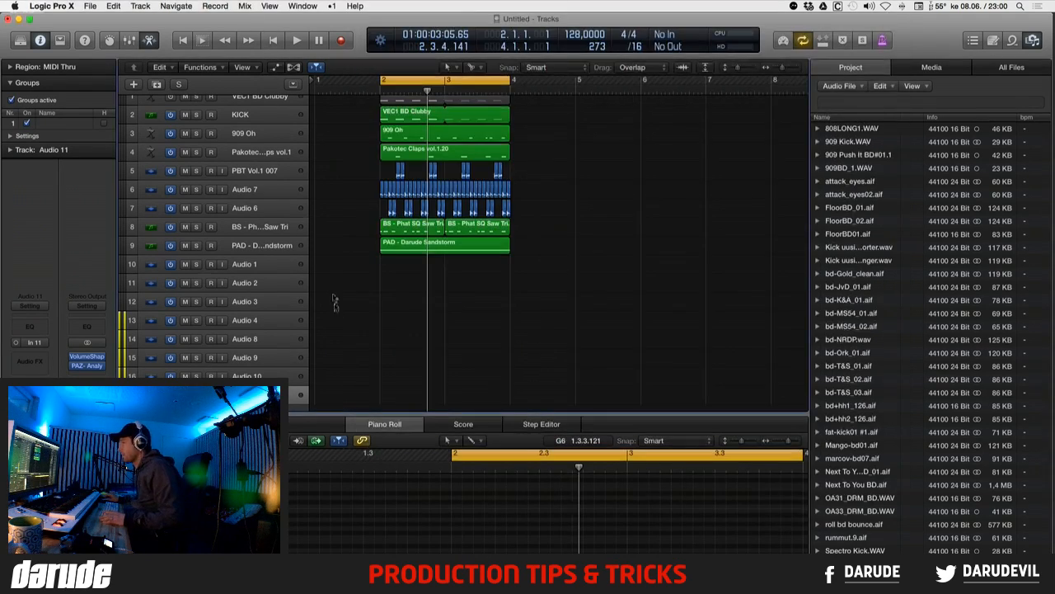
scroll(264, 269, right, 1)
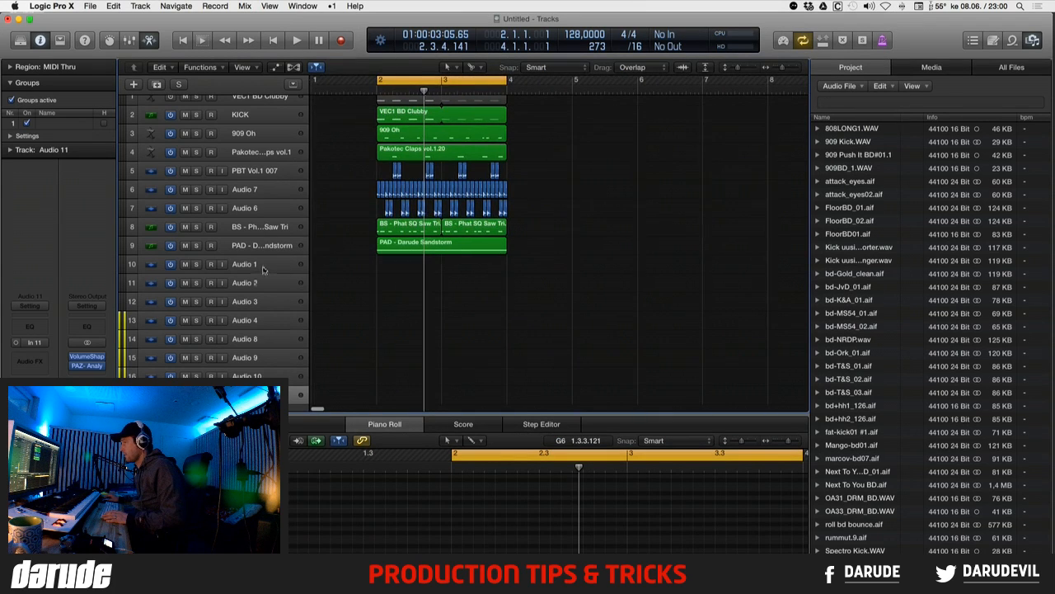
click(89, 6)
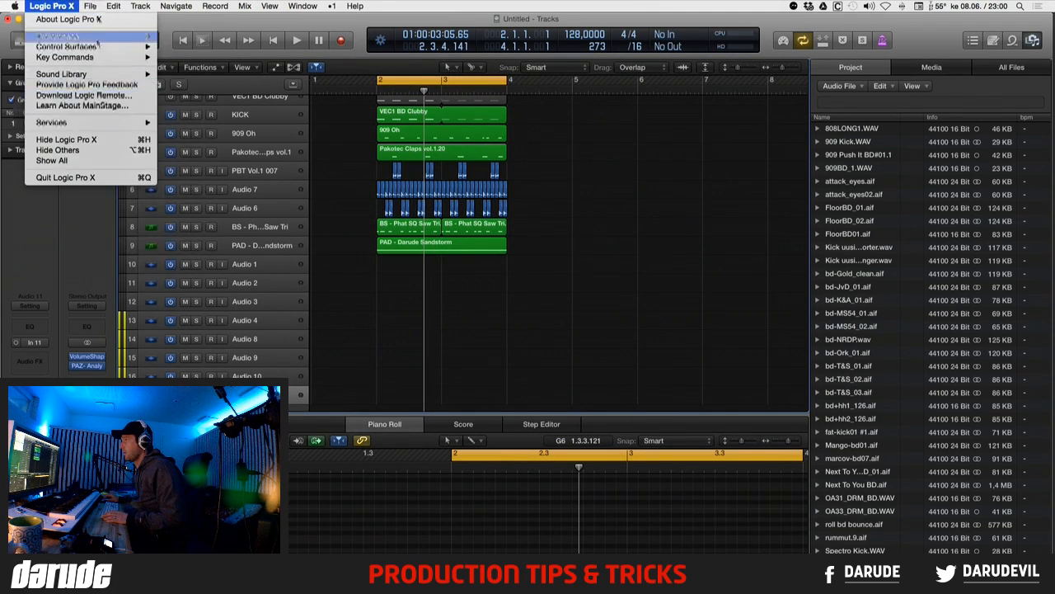
click(541, 362)
- Switch to Finder and open the New track 160608 folder inside the JV-1080 sampling project's Bounces
key(F11)
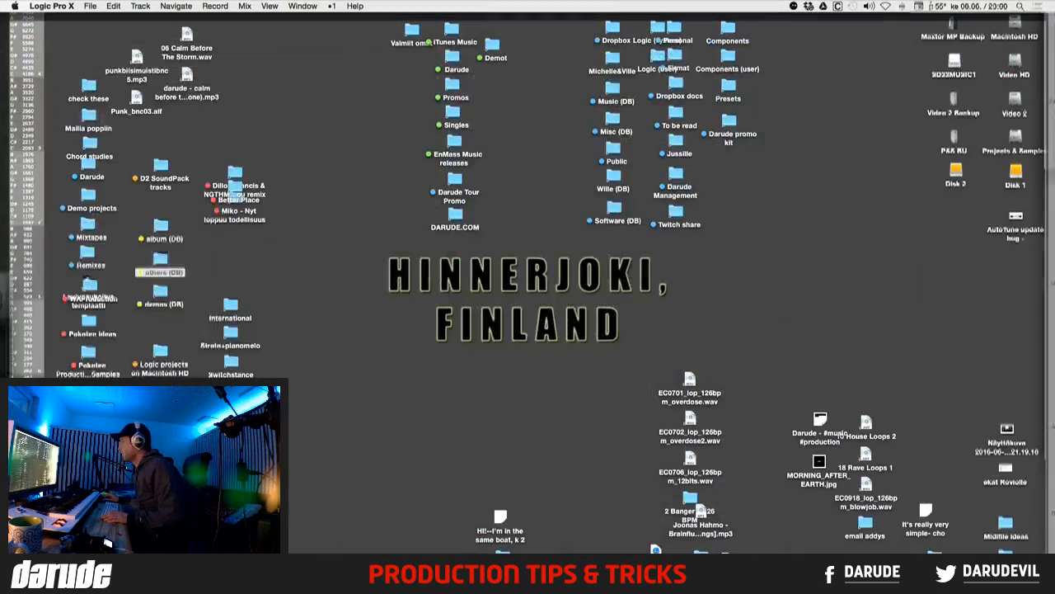
double_click(163, 263)
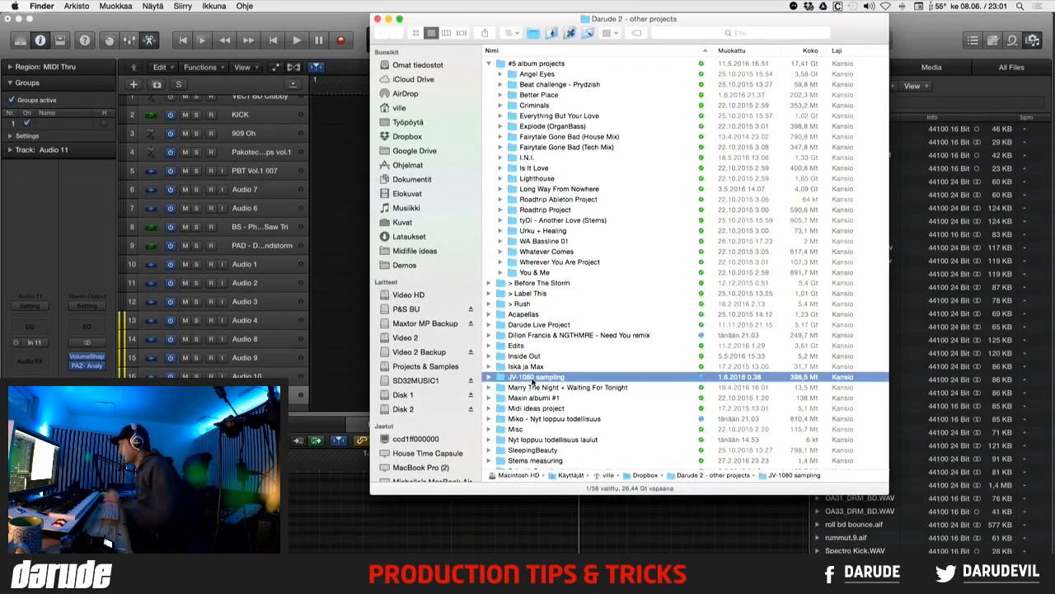
double_click(534, 377)
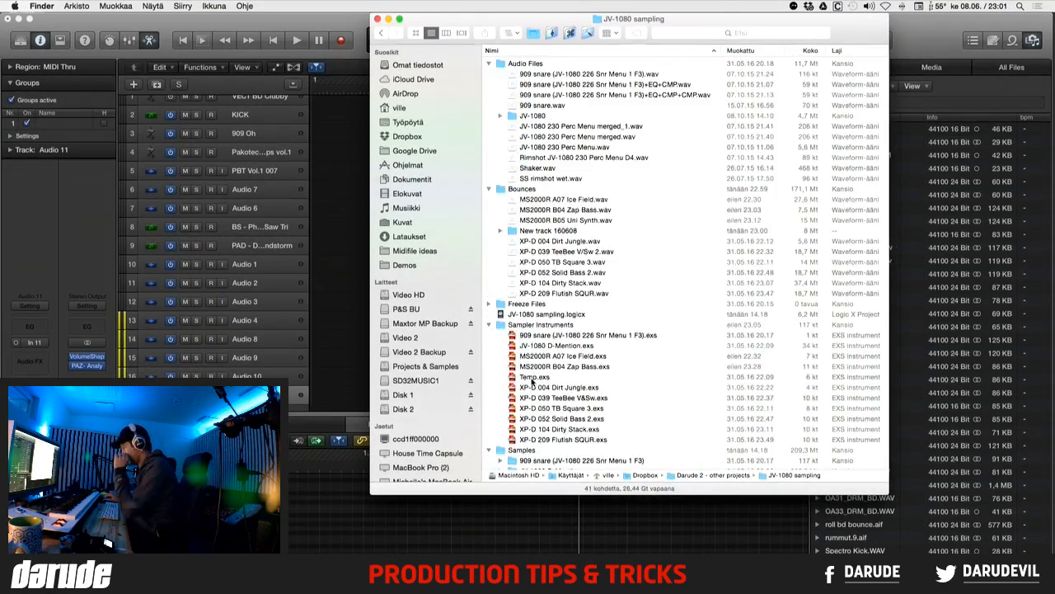
double_click(542, 231)
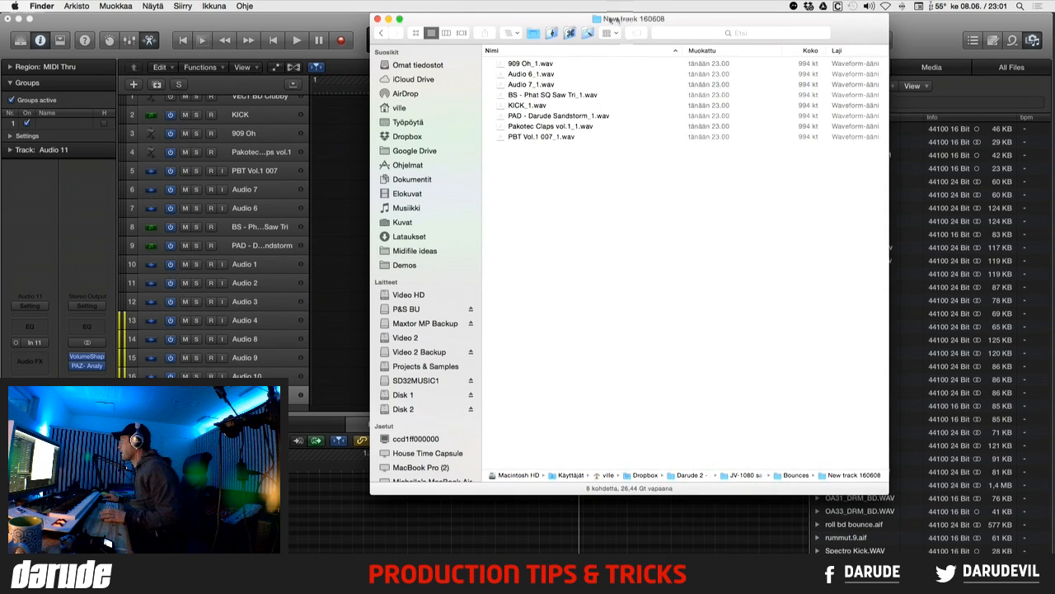
- Import all eight exported WAV files at bar 4, starting on the Audio 1 track and using the existing tracks
drag(570, 20, 685, 334)
drag(682, 376, 683, 450)
drag(655, 376, 510, 272)
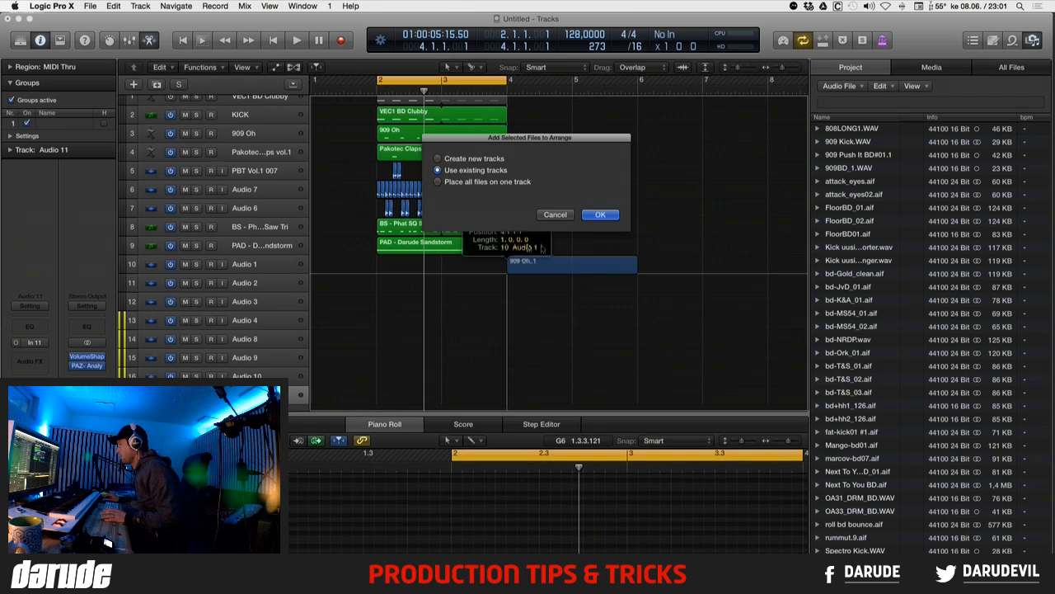
click(600, 214)
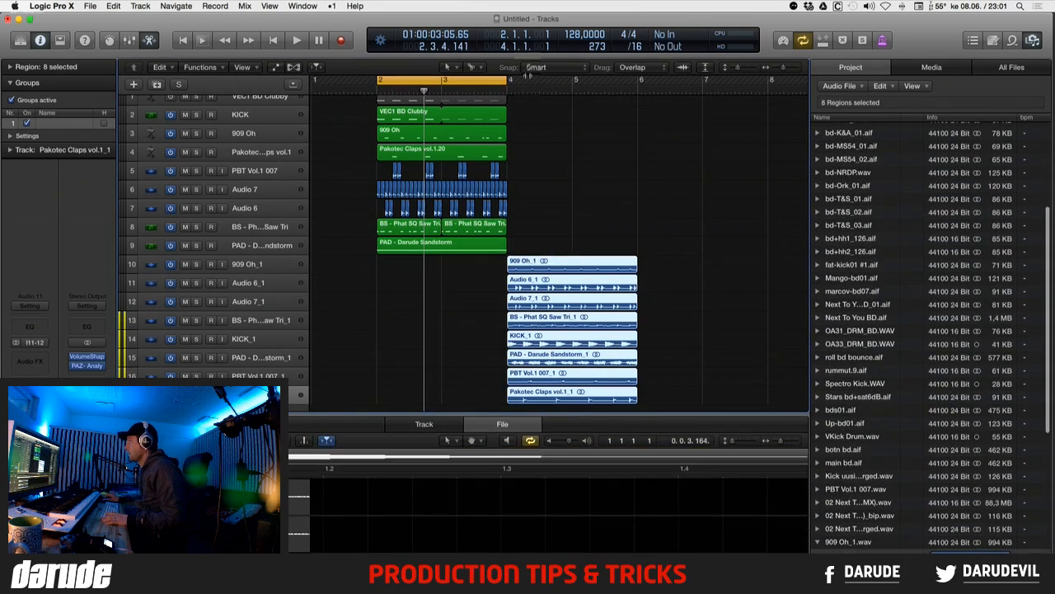
- Extend the cycle range to bar 6, play through the original and imported loops, and reduce the track height to show every track
drag(505, 81, 638, 83)
key(space)
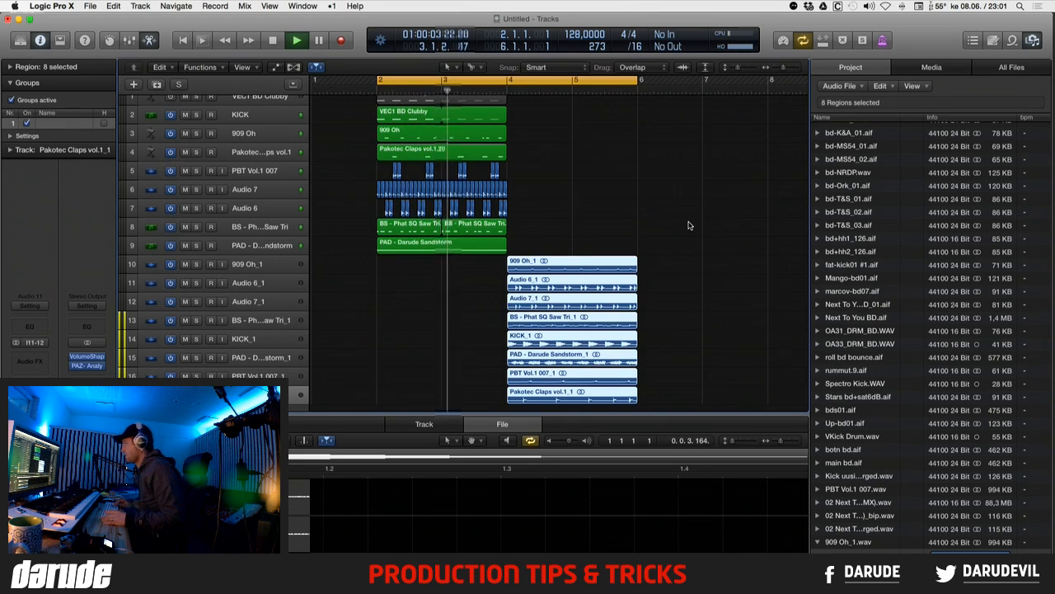
key(super+Up)
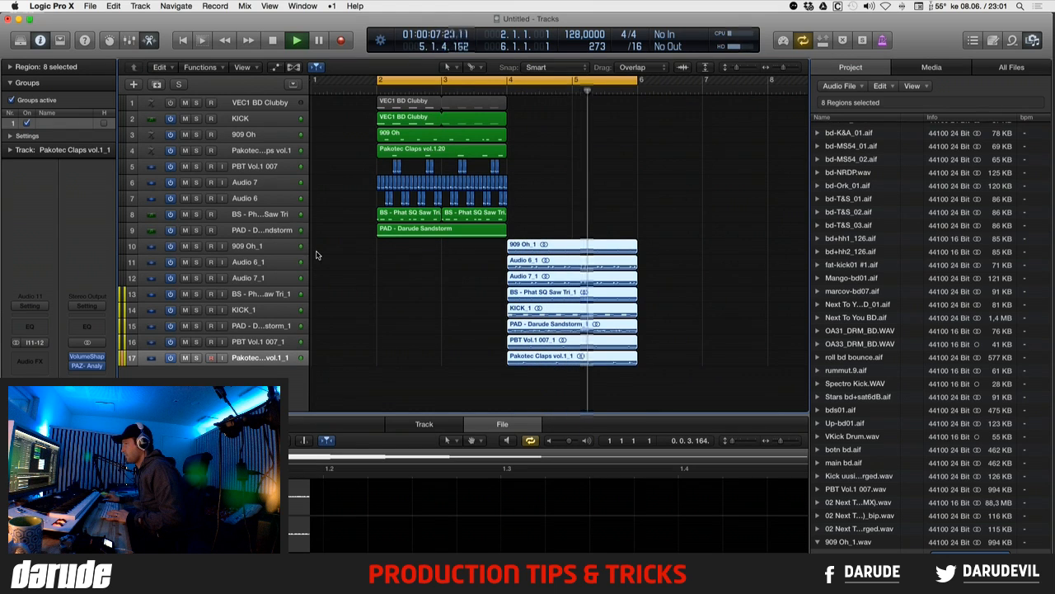
key(space)
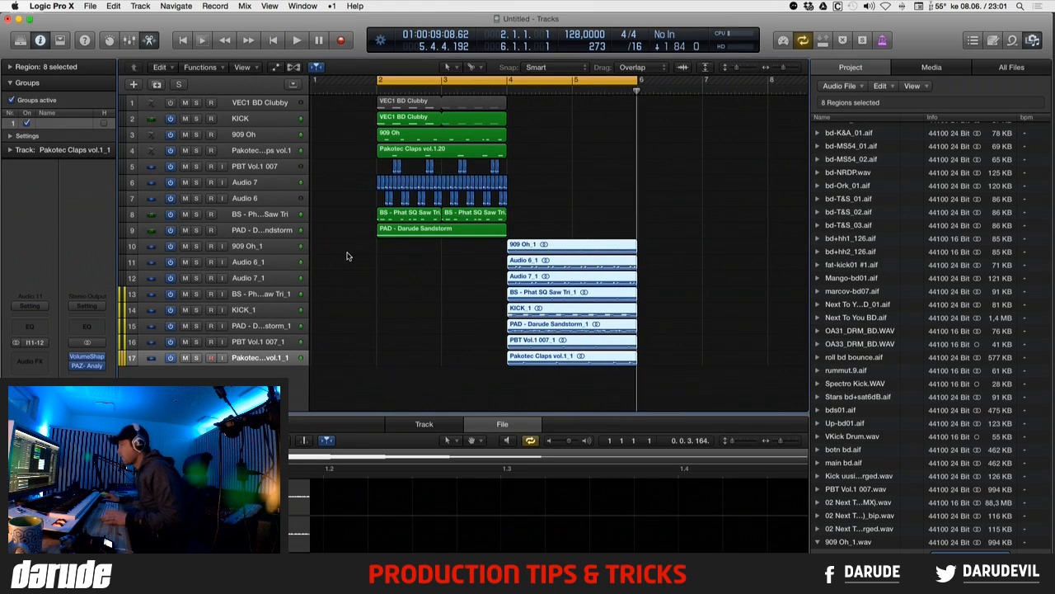
- Examine the waveforms of the eight imported regions and play the original loop against the imported audio to compare their levels
click(664, 234)
drag(676, 223, 481, 388)
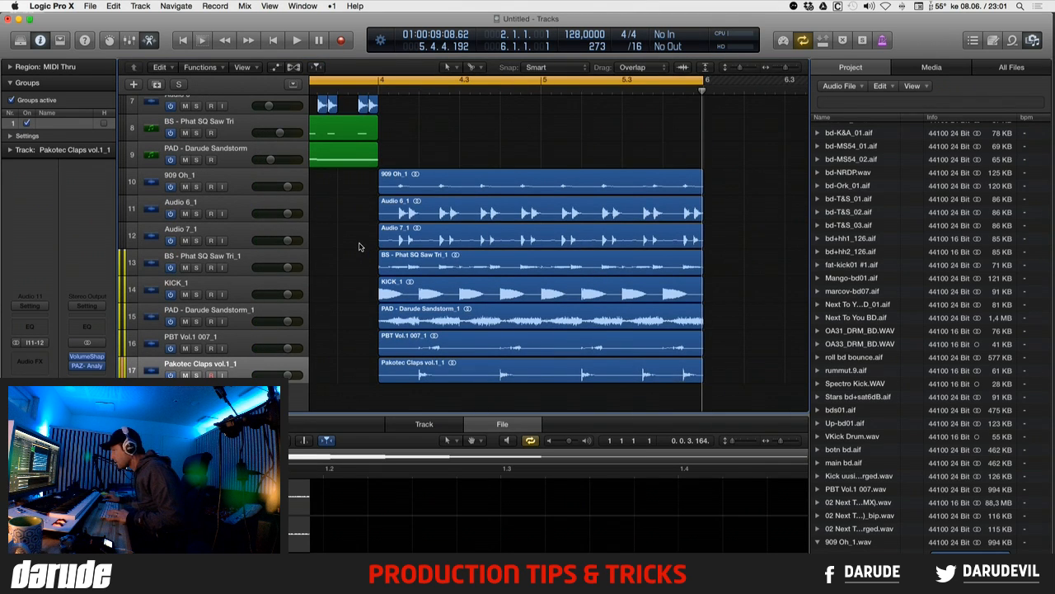
key(space)
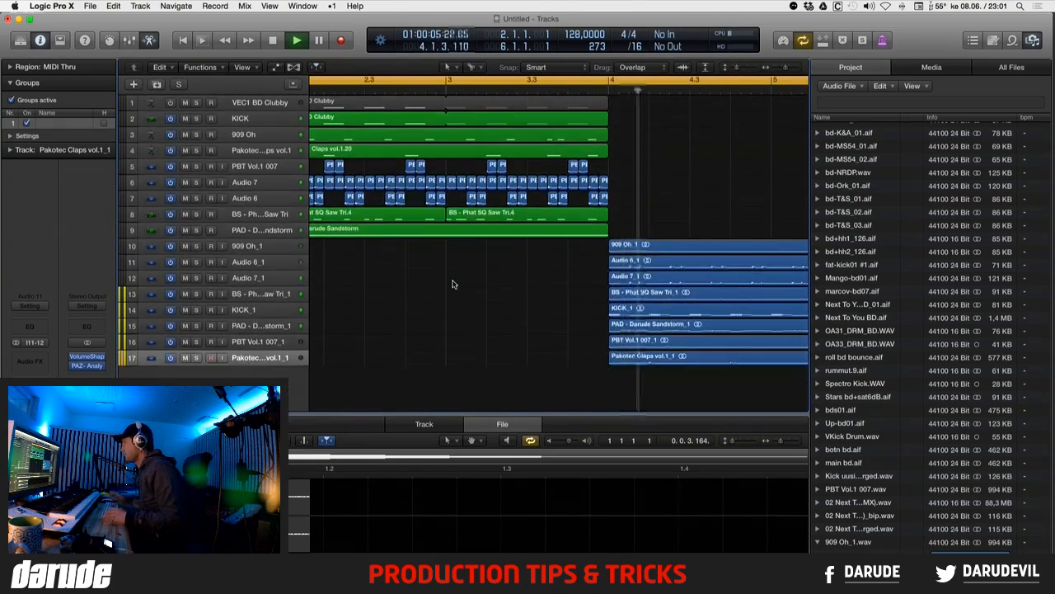
key(super+Left)
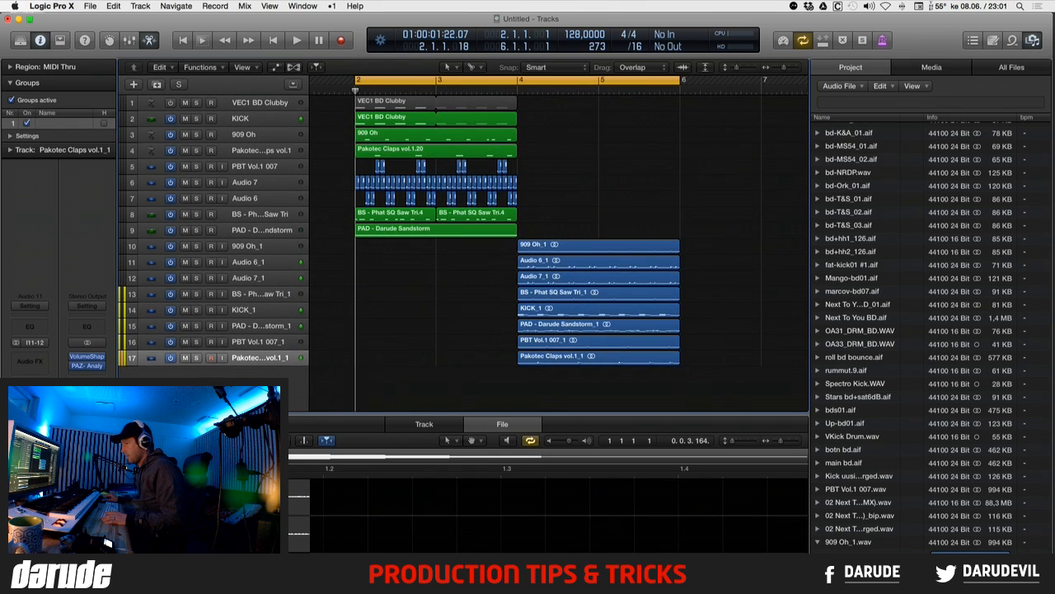
key(space)
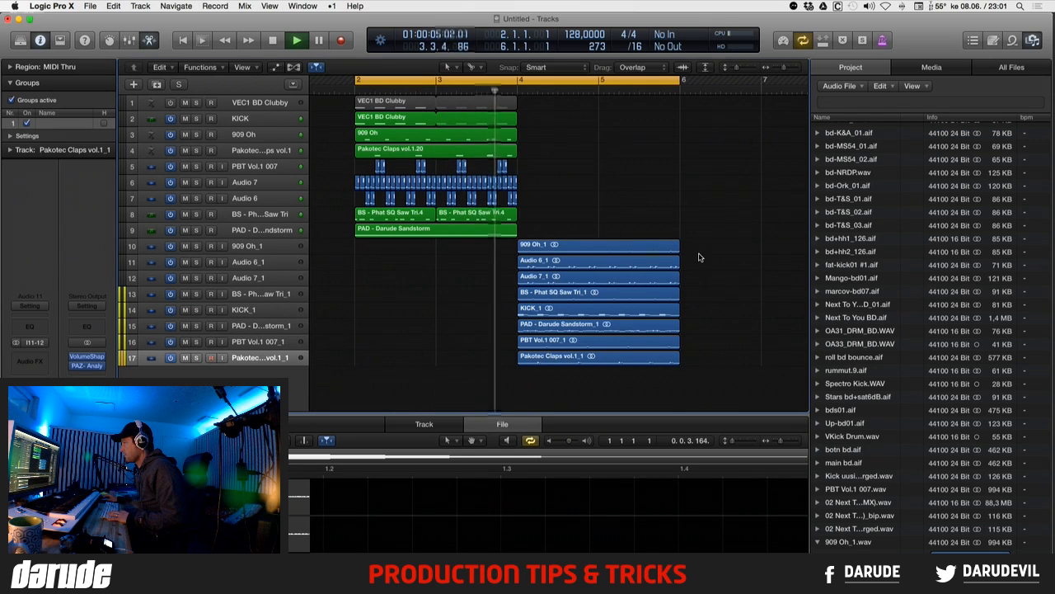
key(space)
- Set the gain of the eight imported regions to -6.0 dB and play the loops to compare them again
drag(702, 243, 645, 357)
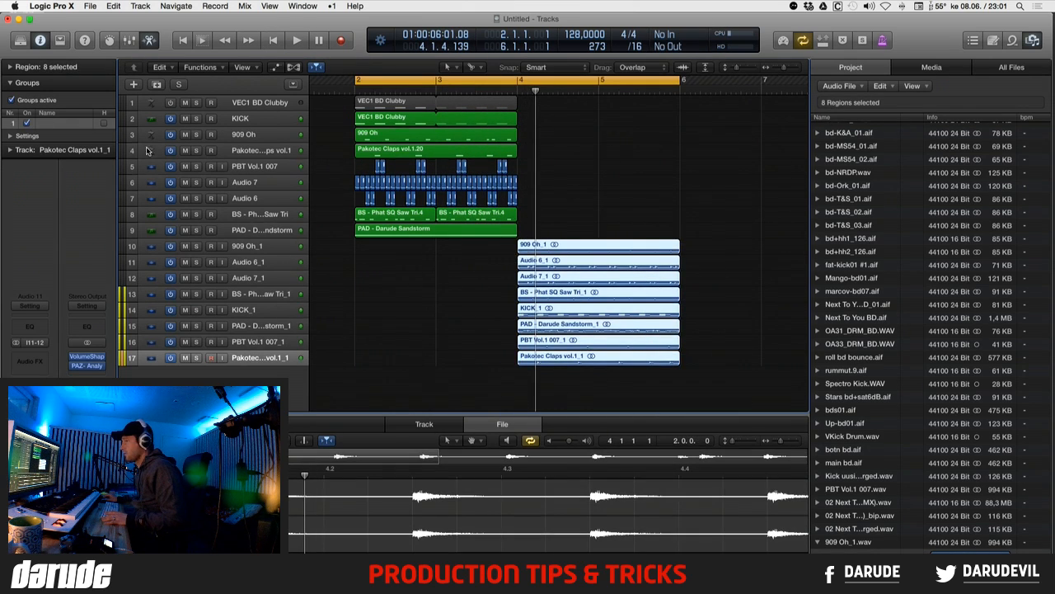
click(10, 67)
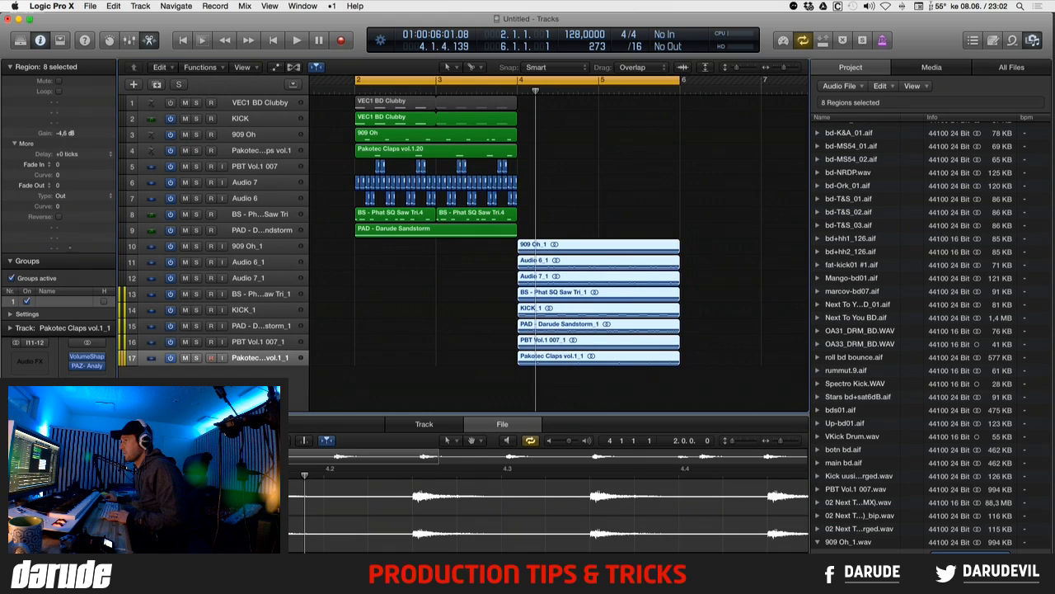
key(space)
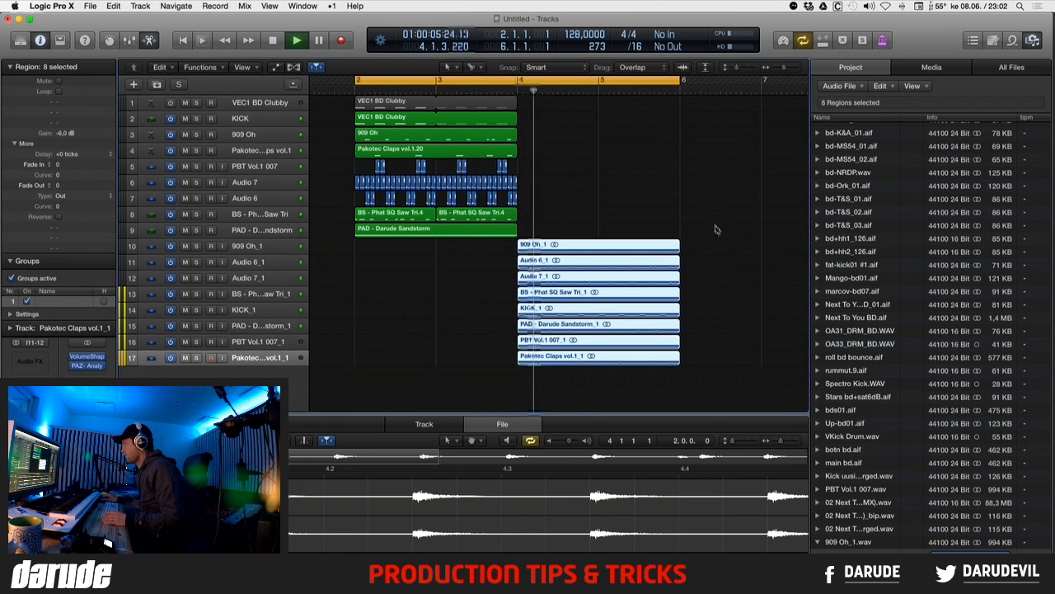
drag(715, 228, 479, 387)
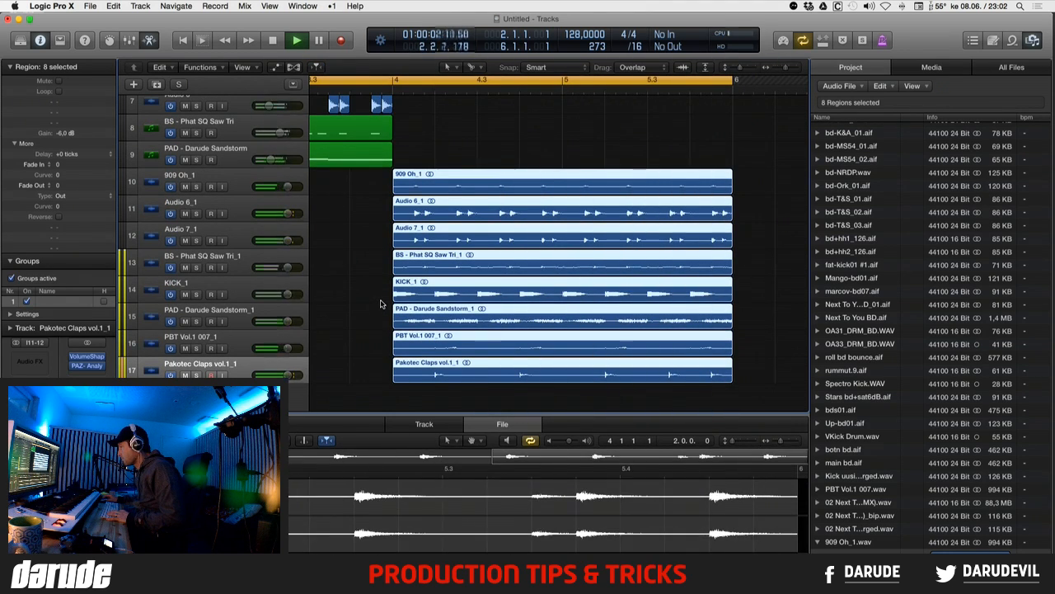
ctrl+alt+click(373, 268)
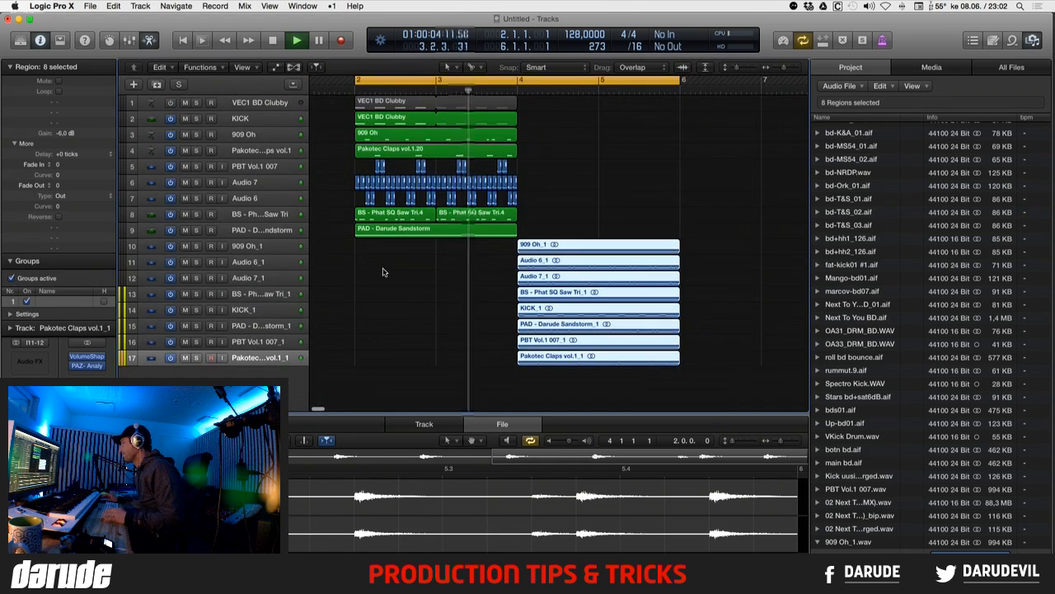
- Stop playback and delete the eight imported audio regions starting at bar 4
key(space)
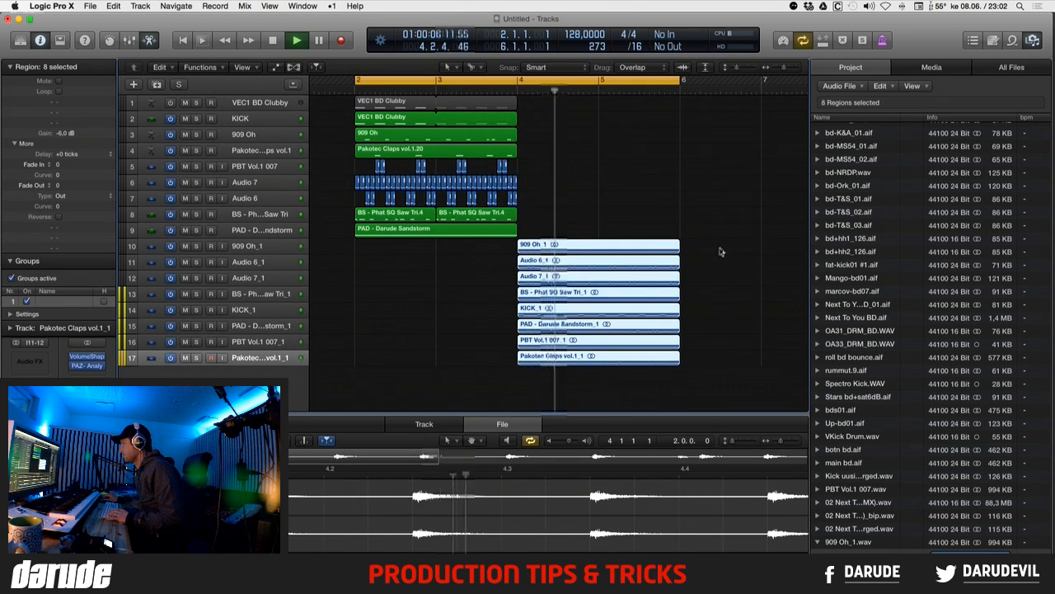
key(Delete)
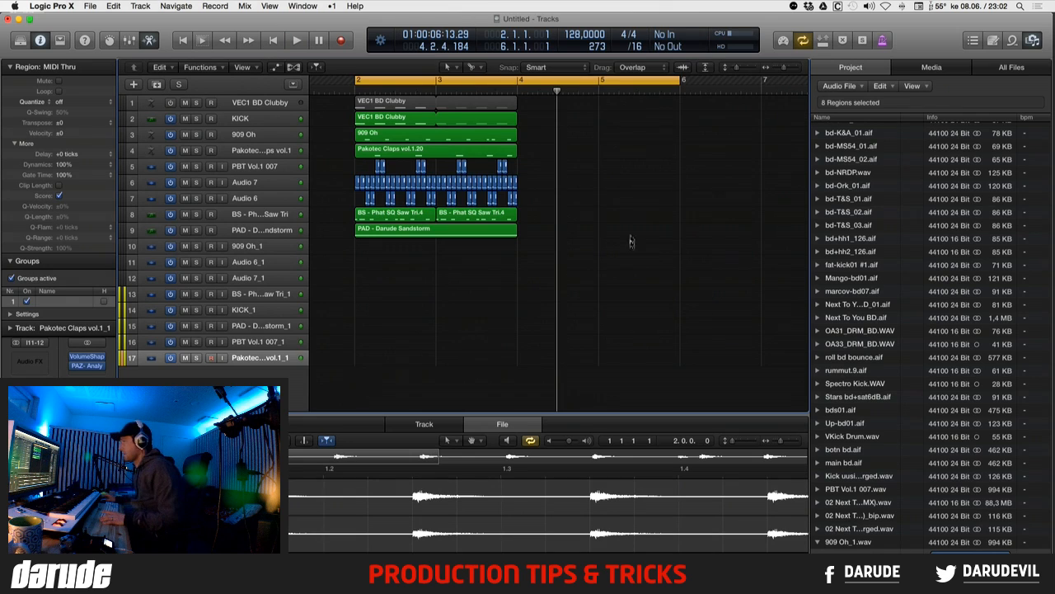
- Try to bounce all the original tracks in place to new tracks, including volume/pan automation, with normalization set to Overload Protection Only
click(259, 118)
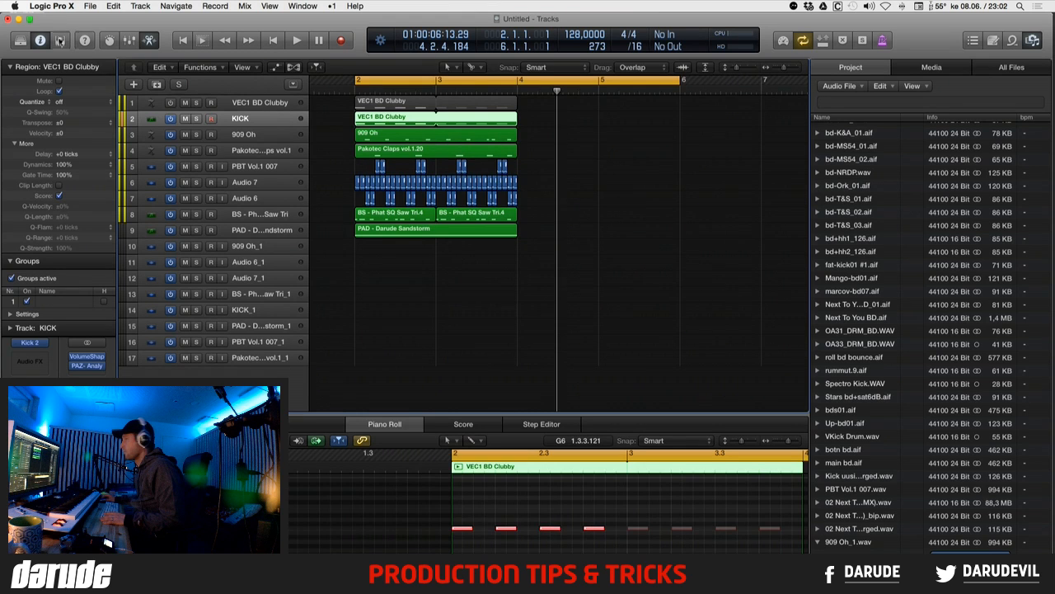
key(super+a)
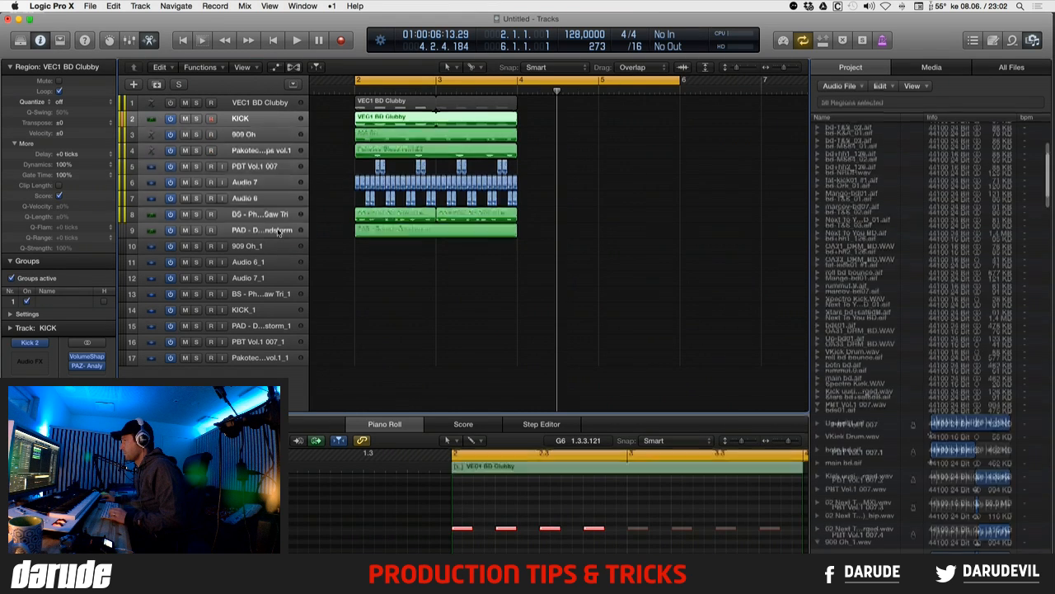
click(90, 6)
mouse_move(125, 243)
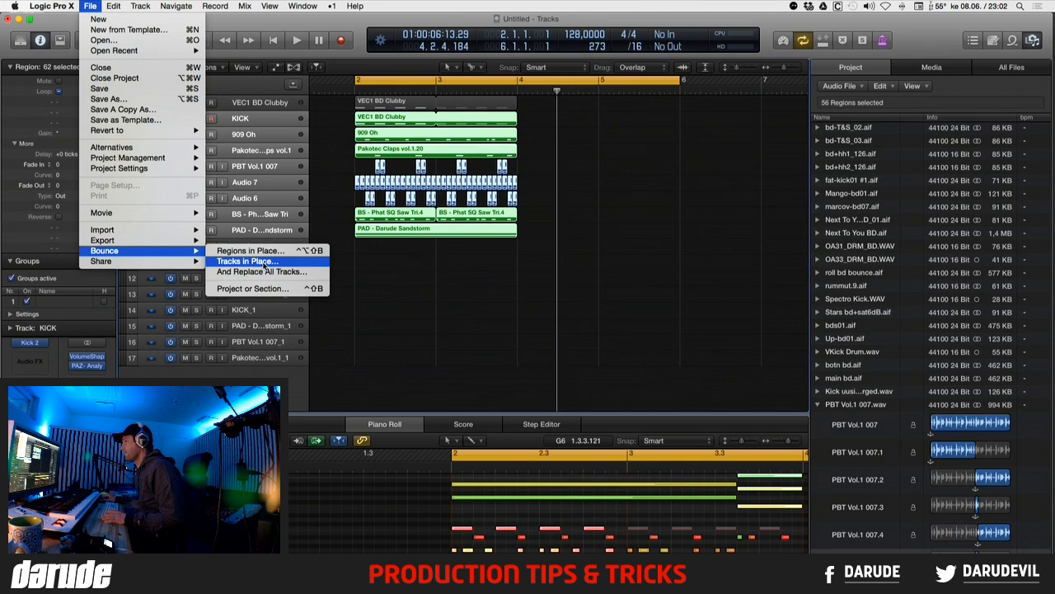
click(248, 260)
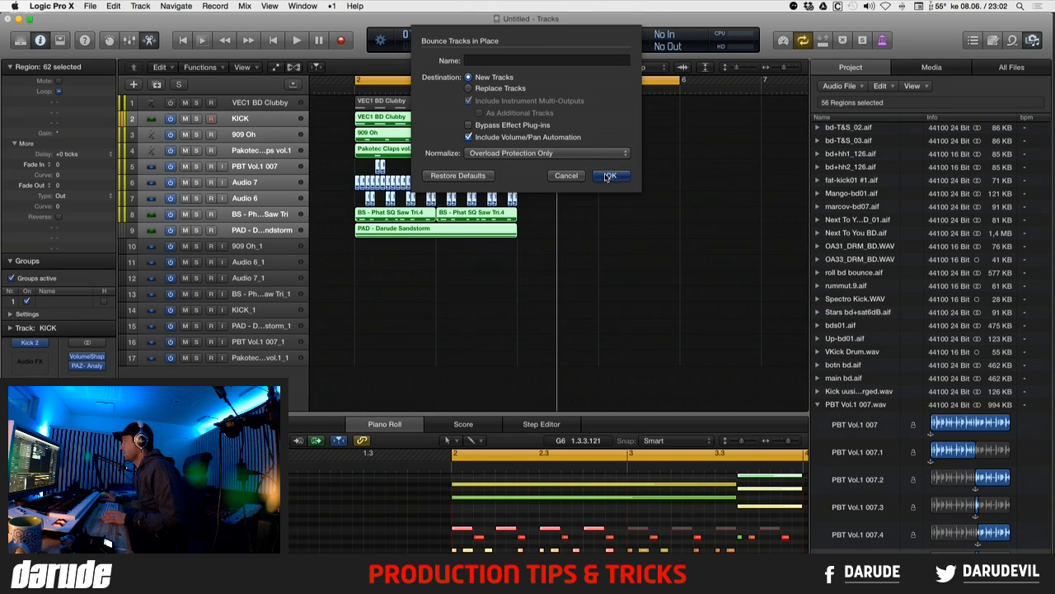
click(608, 176)
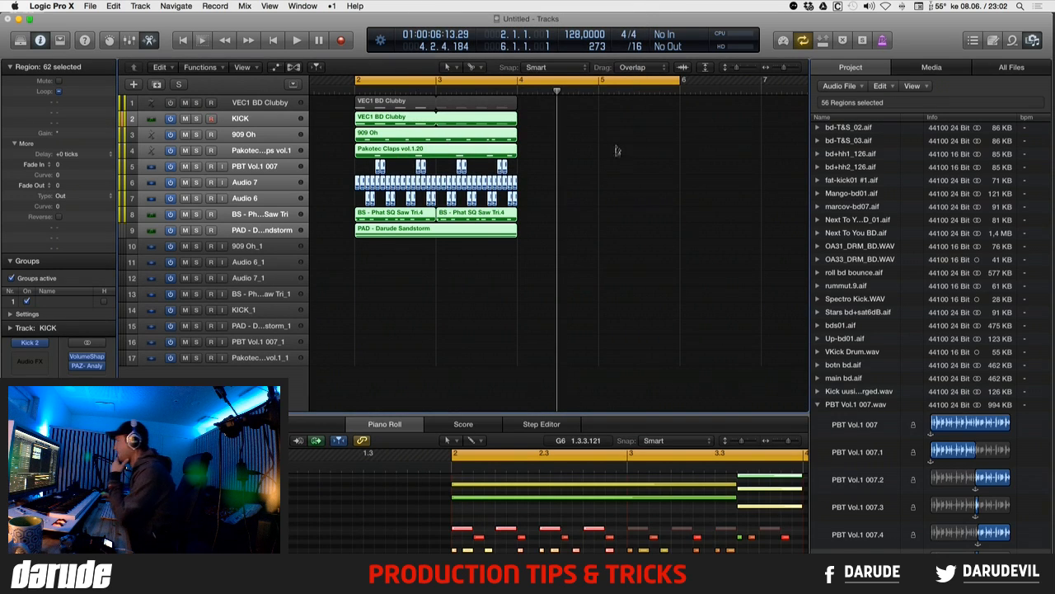
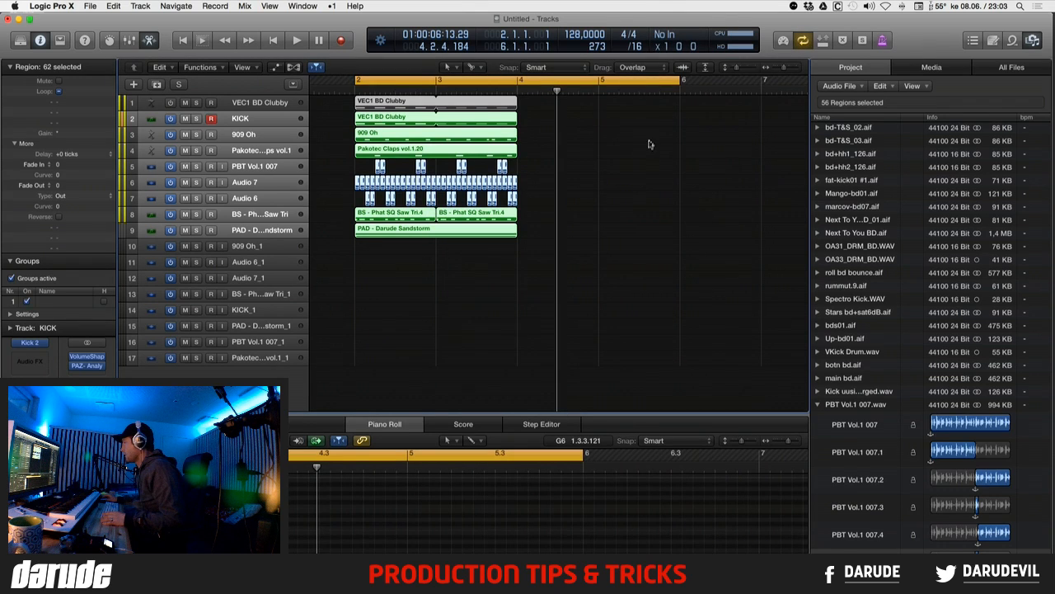
- Shorten the cycle range to end at bar 4 and pull the project end marker in to about bar 5
drag(678, 81, 520, 81)
scroll(416, 292, down, 2)
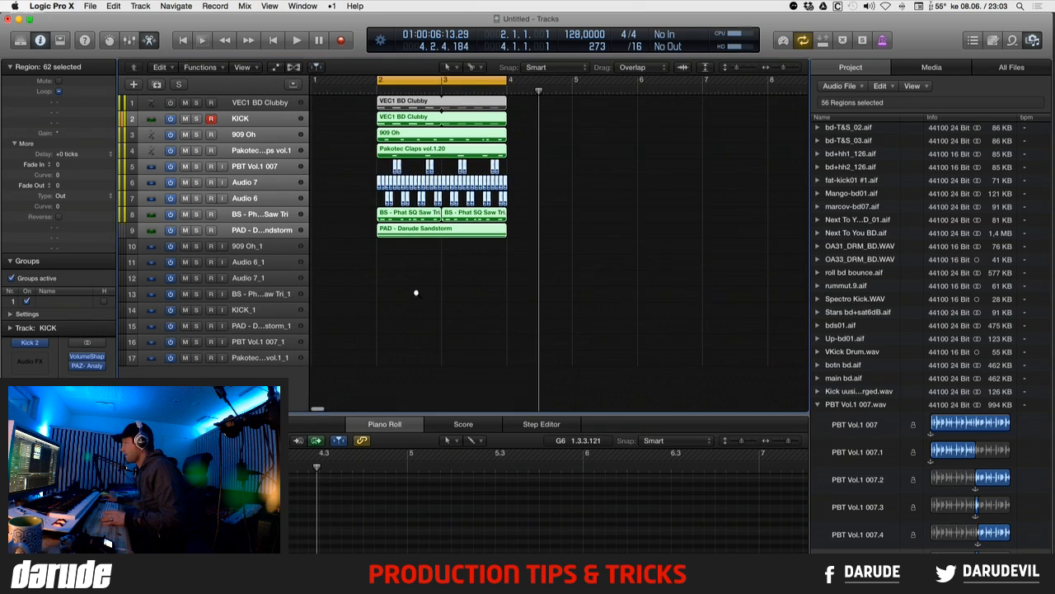
ctrl+alt+click(428, 302)
key(super+Left)
key(super+Left)
key(super+Left)
key(super+Left)
key(super+Left)
key(super+Left)
key(super+Left)
key(super+Left)
key(super+Left)
key(super+Left)
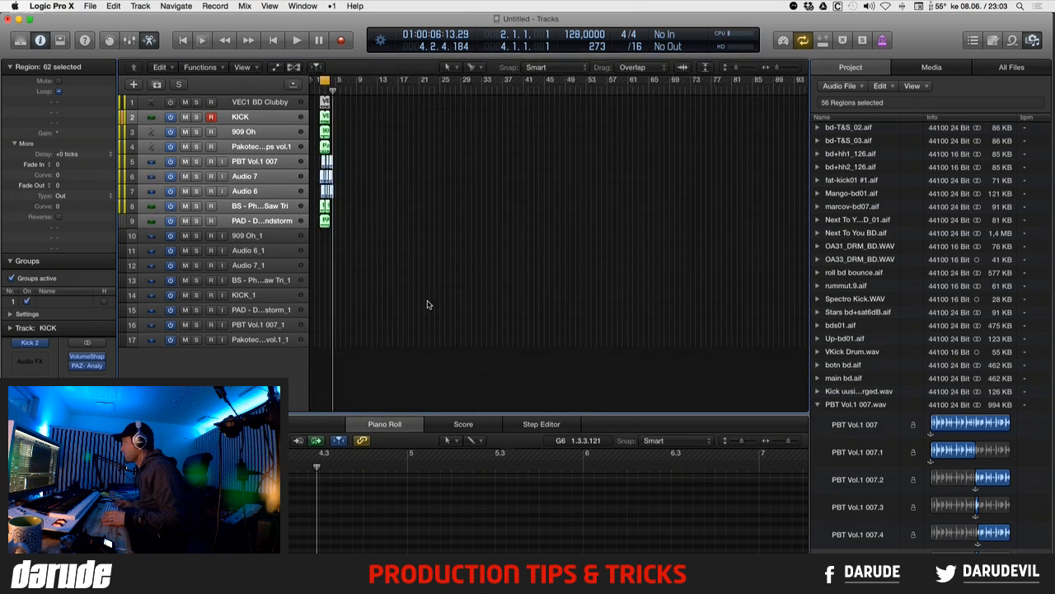
key(super+Left)
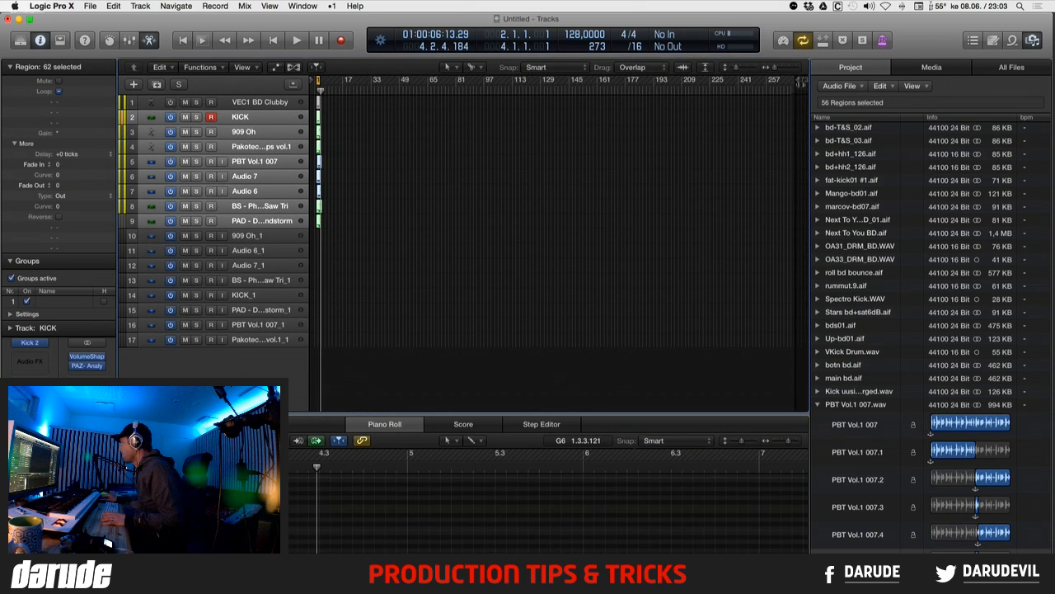
mouse_move(797, 80)
mouse_down()
mouse_move(668, 136)
mouse_move(361, 185)
mouse_move(322, 214)
mouse_move(342, 226)
mouse_up()
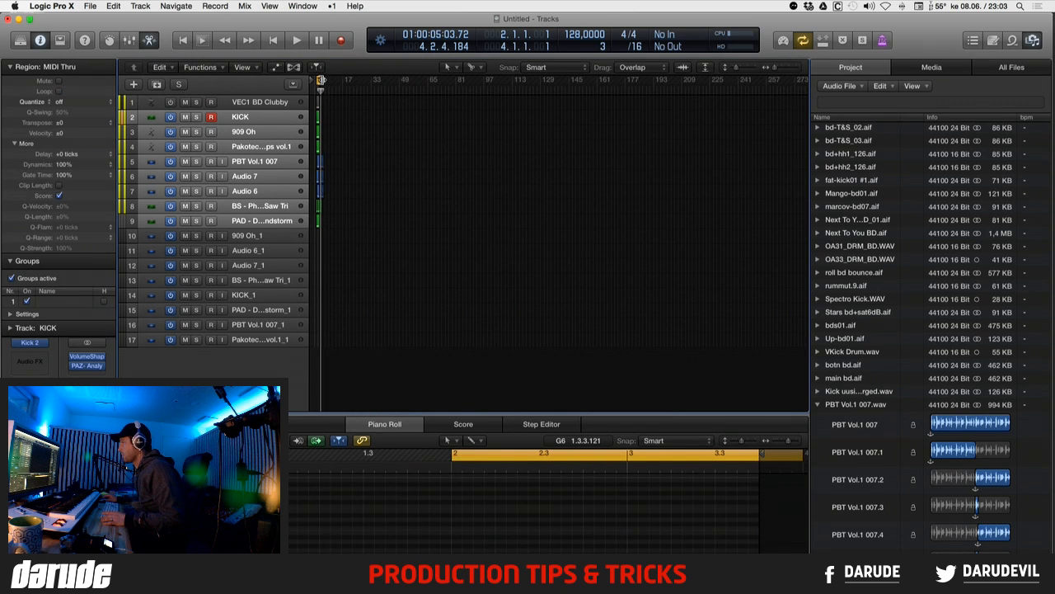
drag(321, 80, 337, 86)
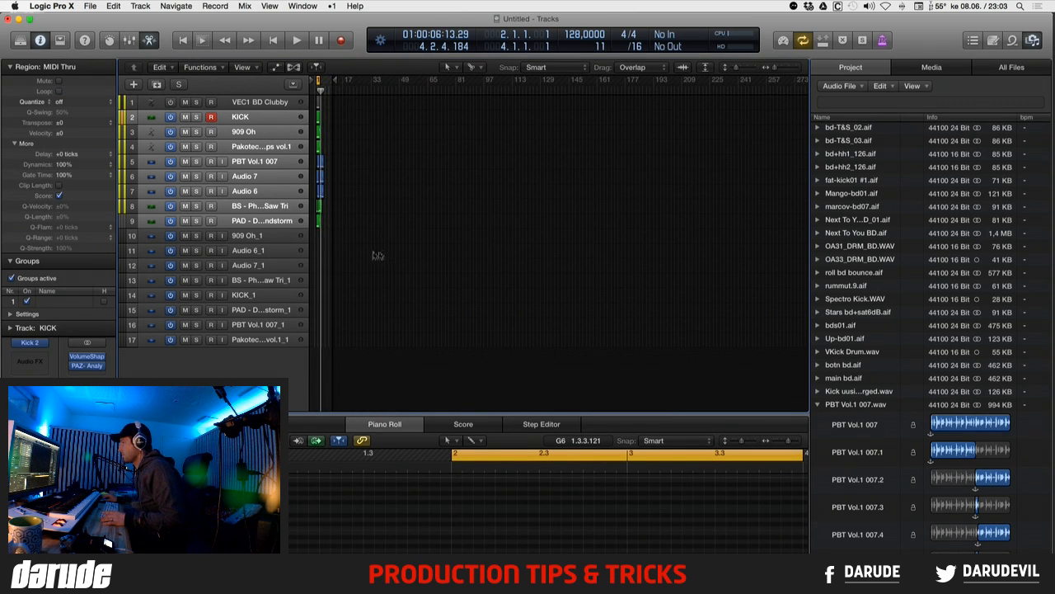
key(z)
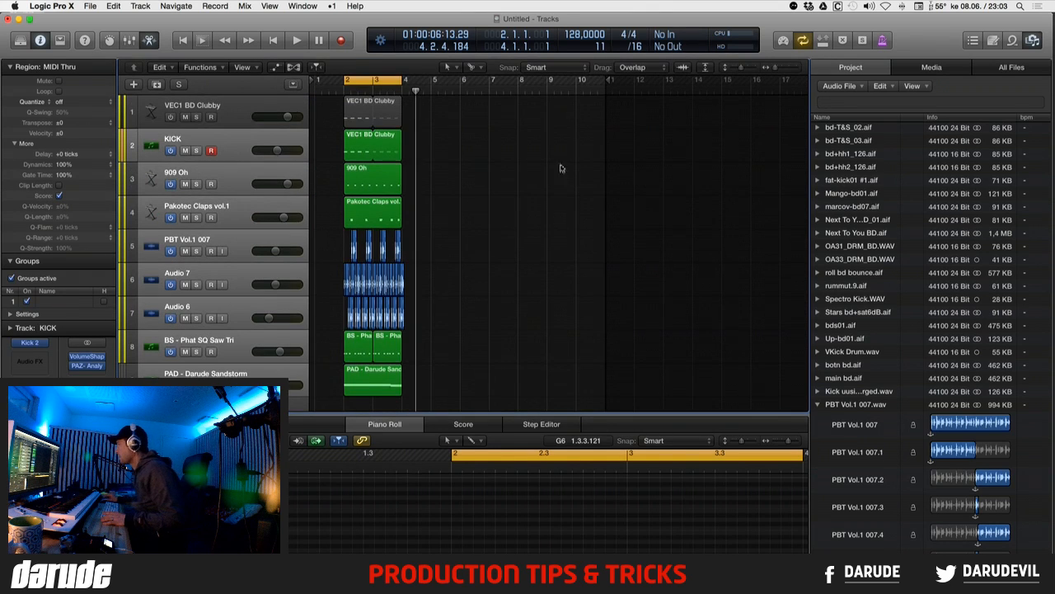
mouse_move(606, 80)
mouse_down()
mouse_move(605, 90)
mouse_move(430, 117)
mouse_move(450, 125)
mouse_up()
key(space)
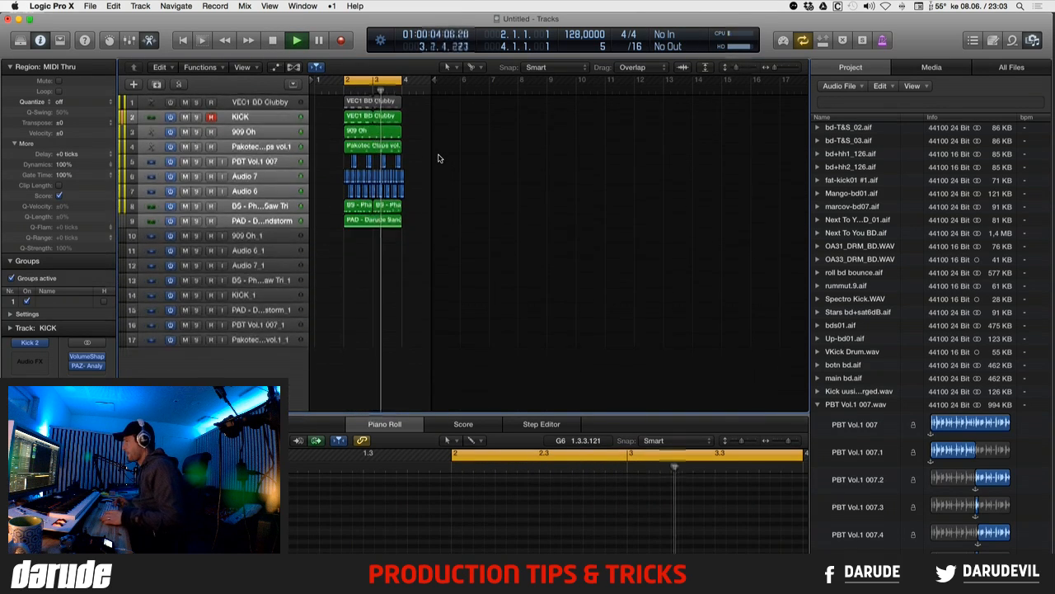
key(space)
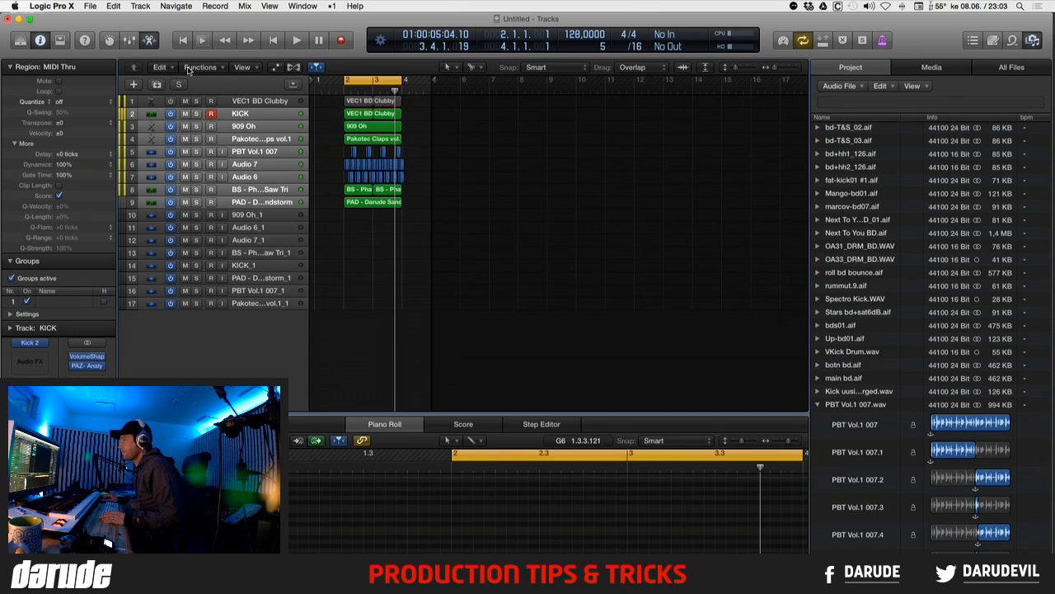
click(90, 6)
mouse_move(137, 251)
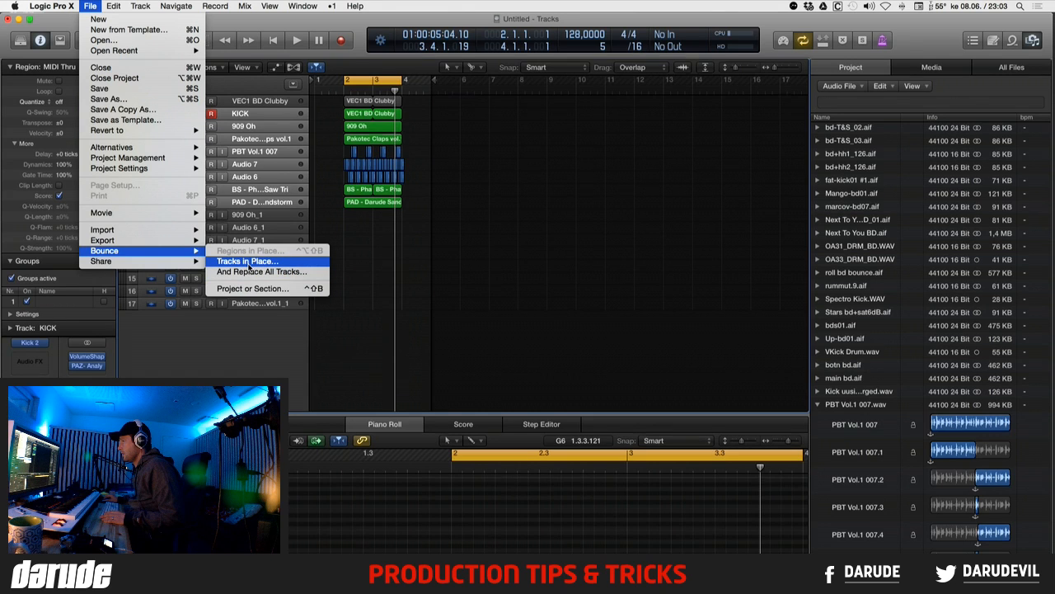
click(533, 248)
- Delete the eight empty tracks from 909 Oh_1 to Pakotec Claps vol.1_1, plus the unused VEC1 BD Clubby track
click(270, 216)
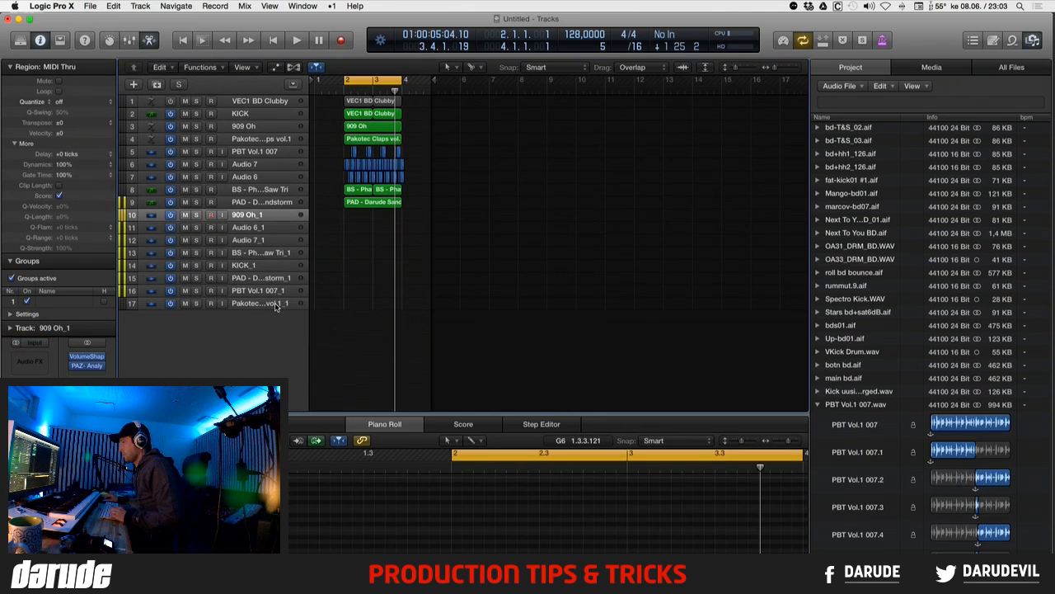
shift+click(276, 305)
key(super+BackSpace)
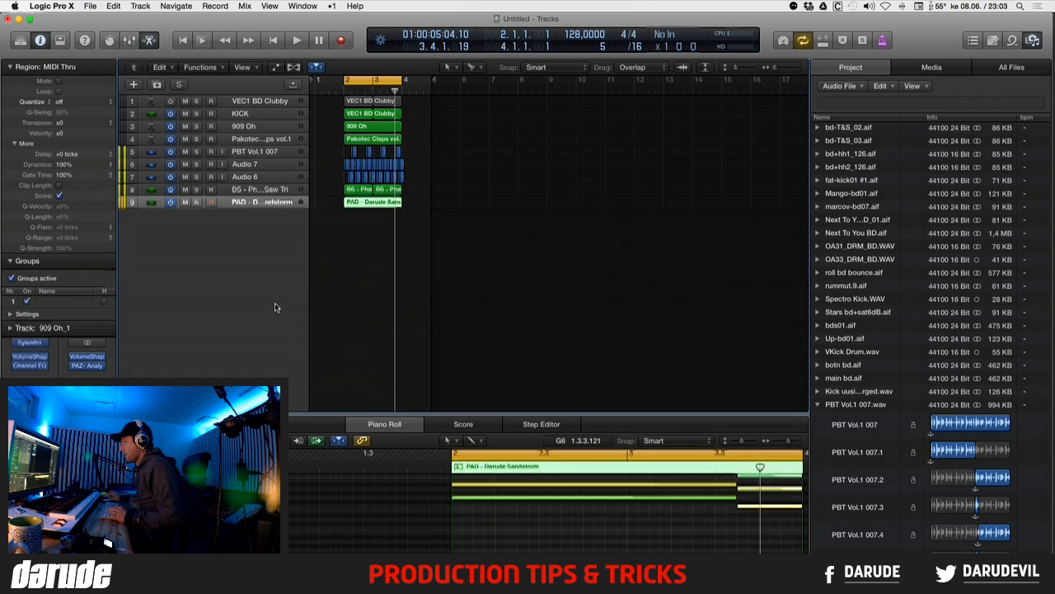
click(264, 102)
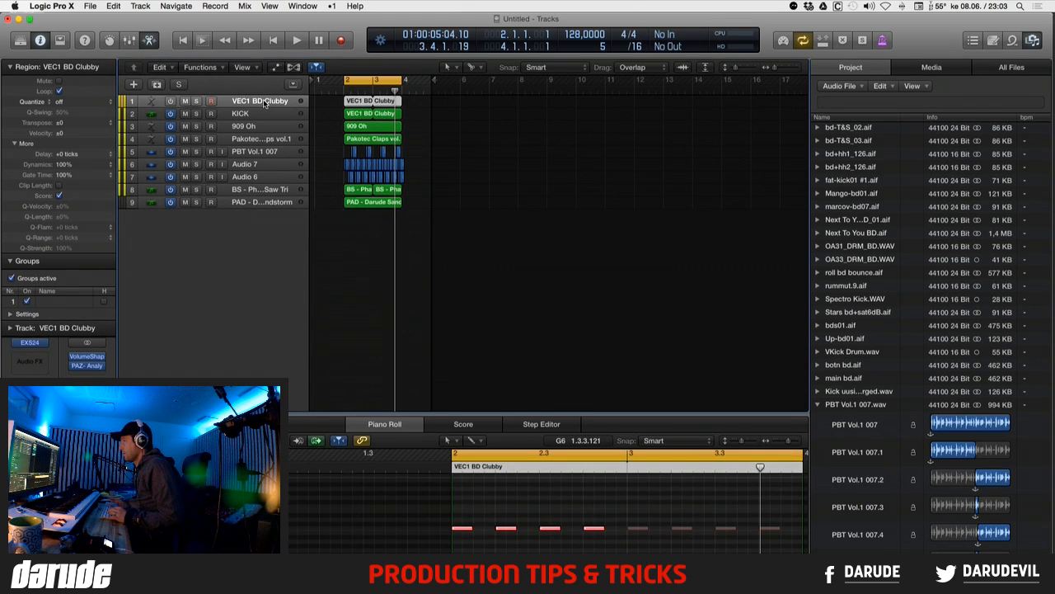
key(BackSpace)
key(BackSpace)
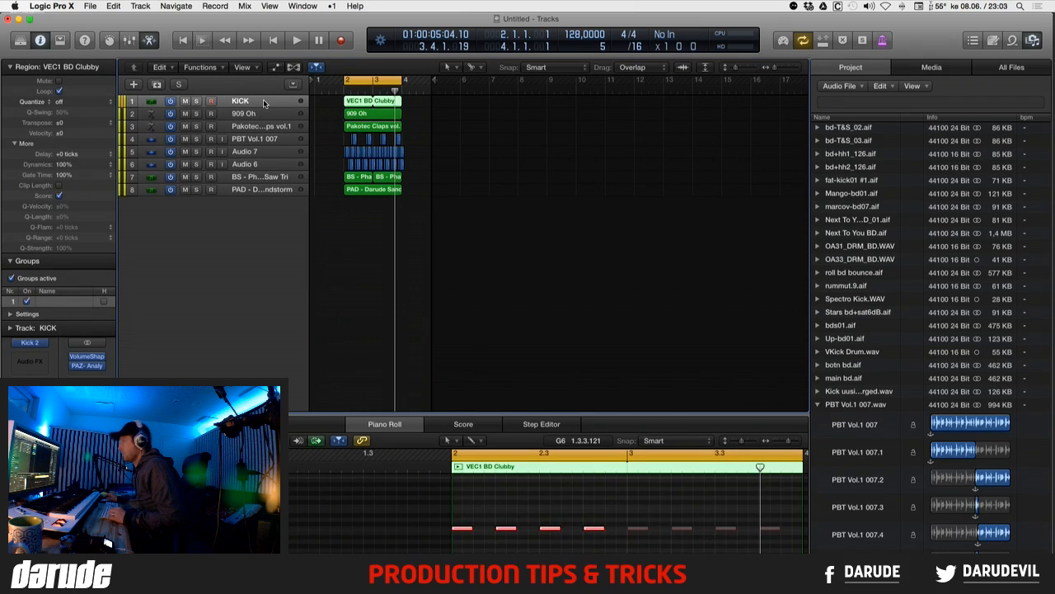
- Bounce all eight tracks in place to new tracks, including volume/pan automation, with normalization set to Overload Protection Only
key(super+a)
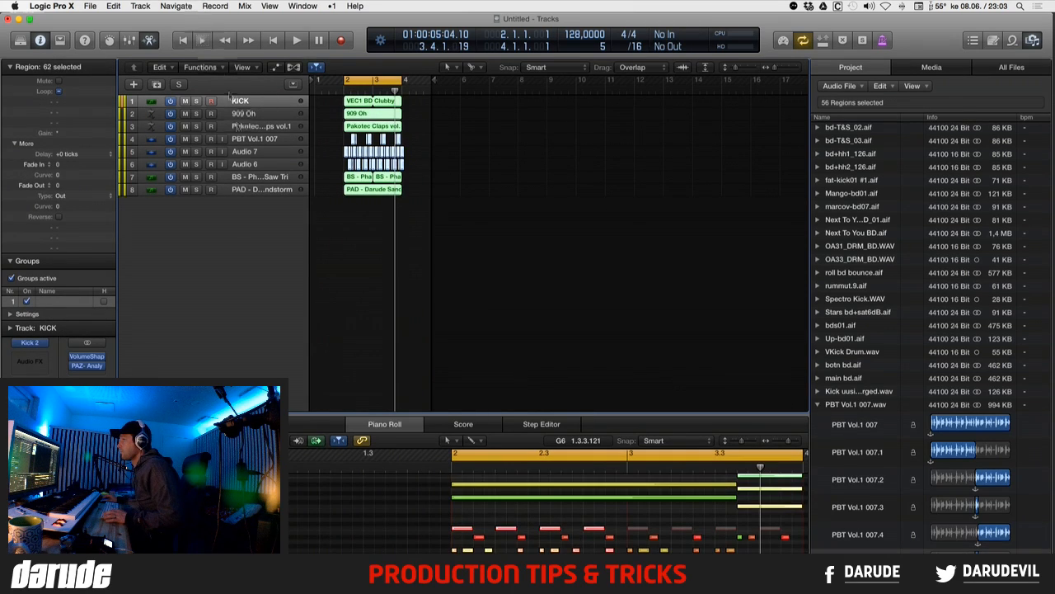
click(251, 190)
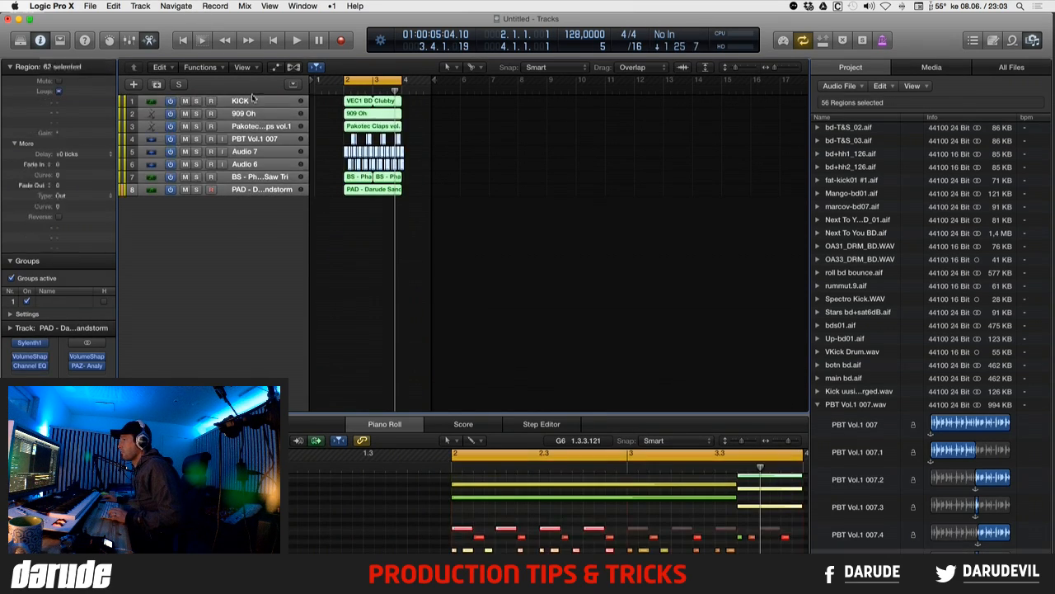
key(super+a)
click(91, 6)
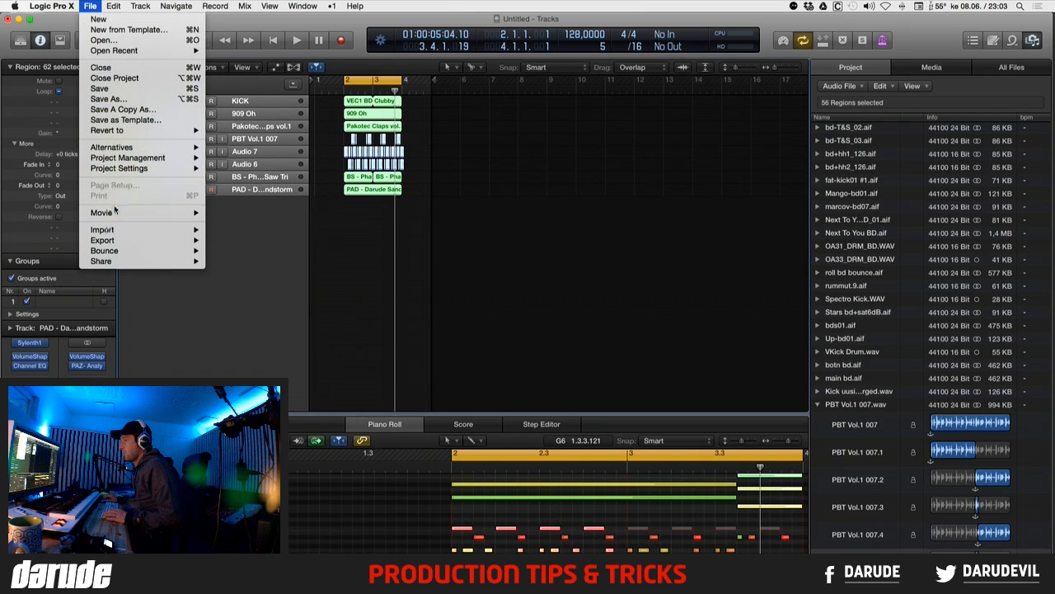
mouse_move(115, 251)
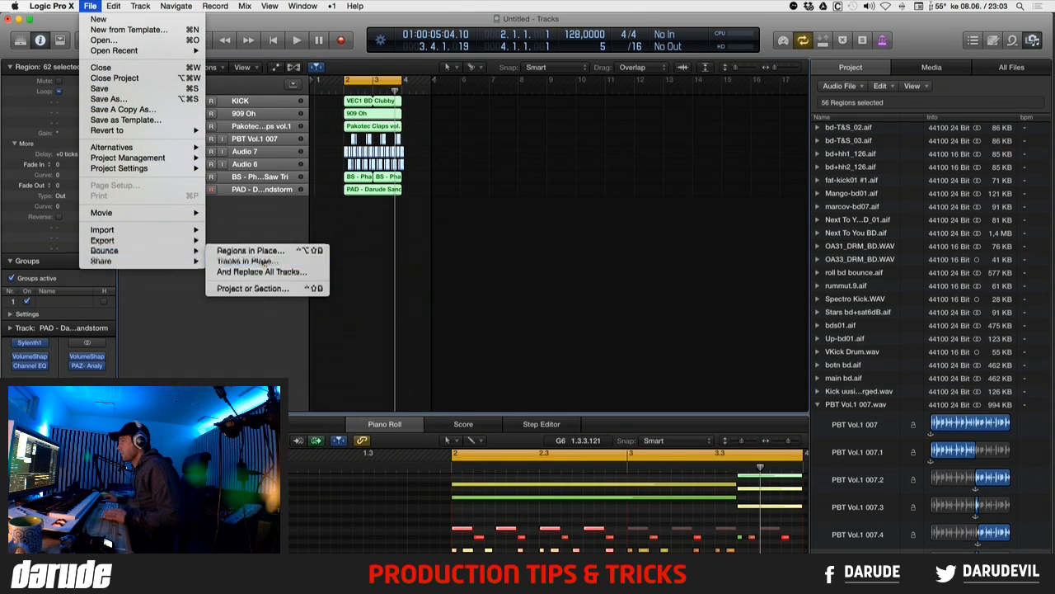
click(244, 260)
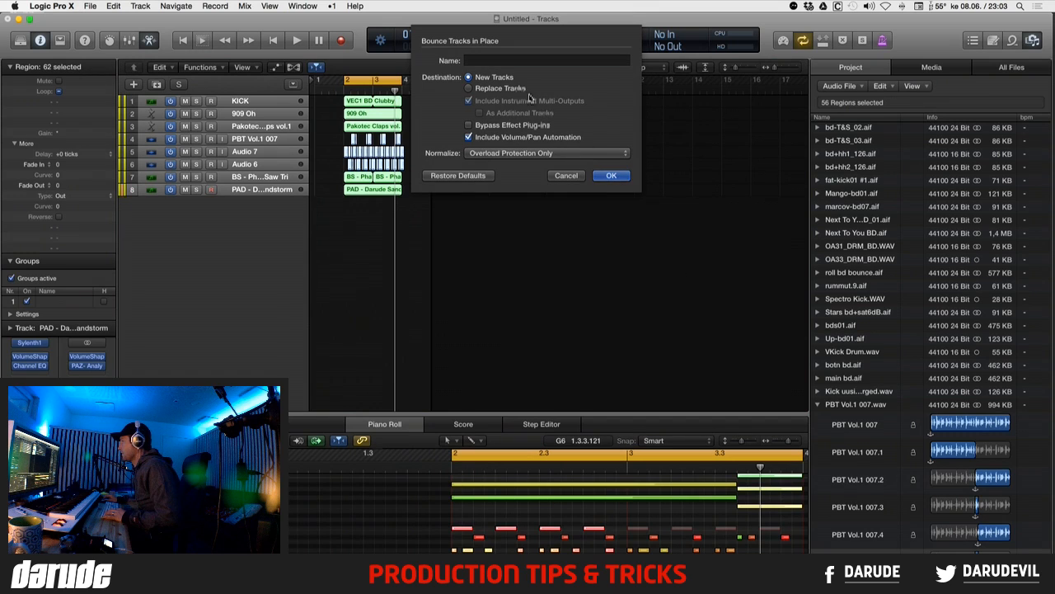
click(610, 175)
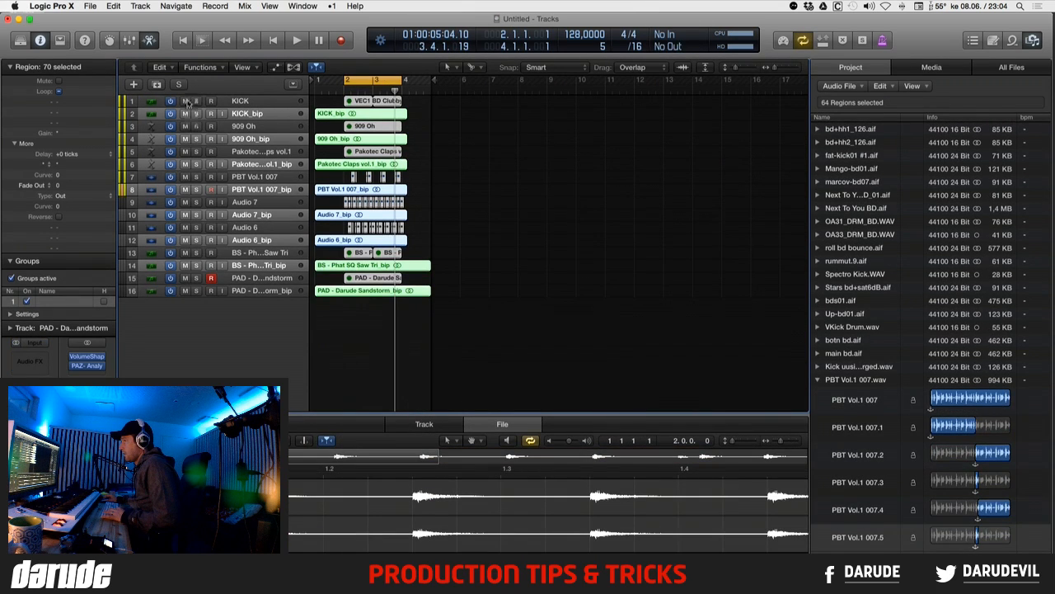
- Play back the cycle with the bounced tracks, checking how the new regions line up with the originals, and stop playback
key(space)
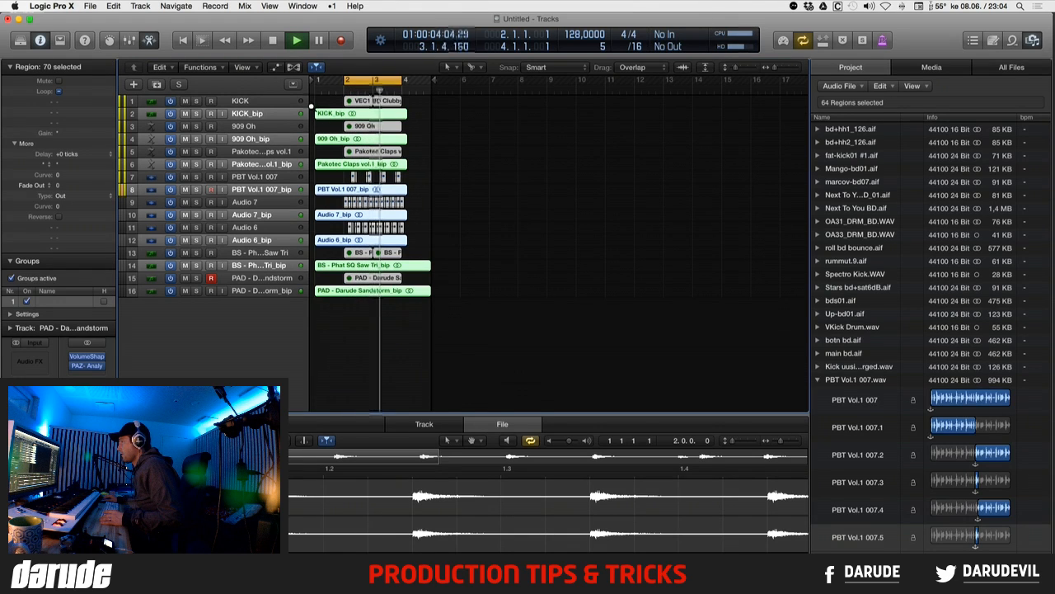
drag(315, 103, 484, 324)
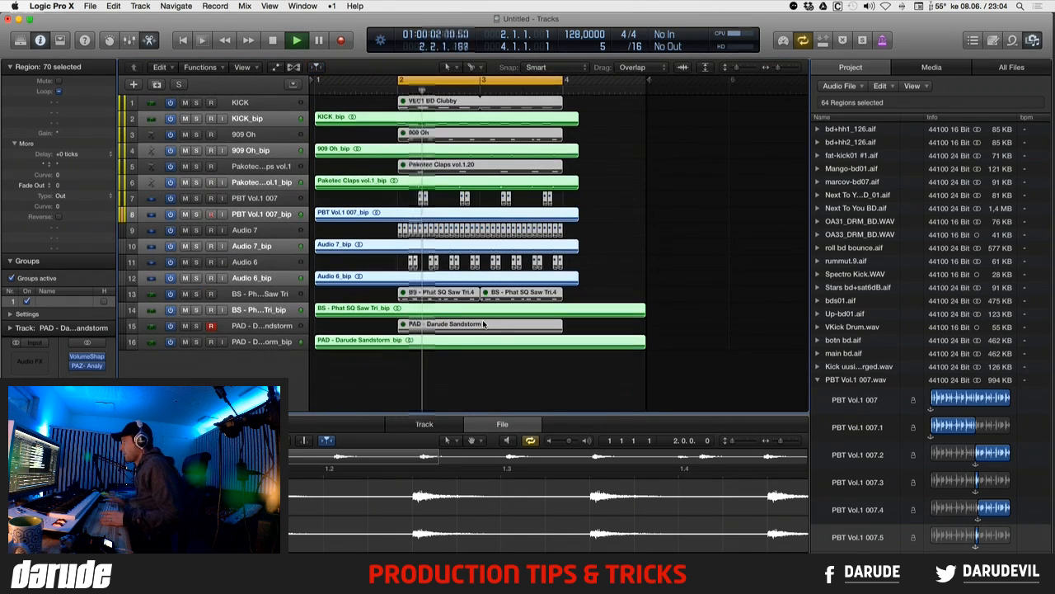
key(super+Left)
key(super+Left)
key(super+Left)
key(space)
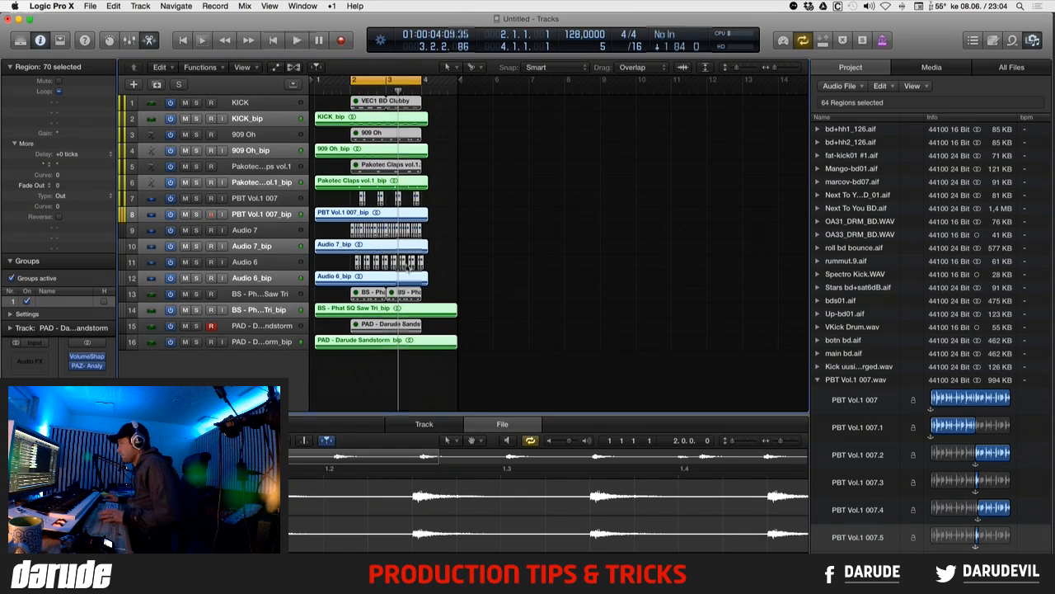
- Split the eight bounced regions at bars 2 and 4 and delete the pieces outside the cycle range
super+click(351, 117)
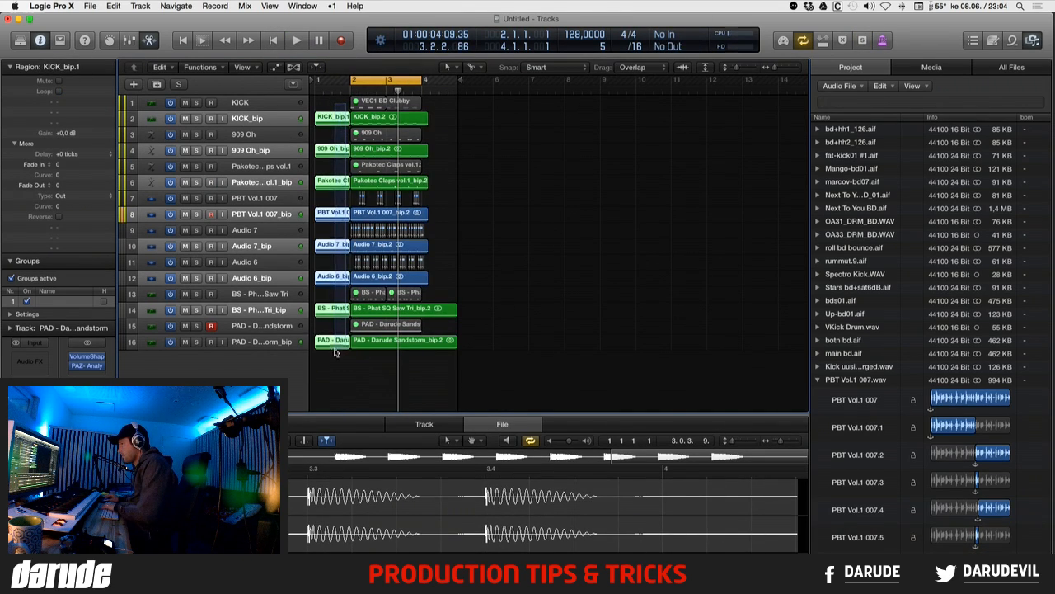
key(Delete)
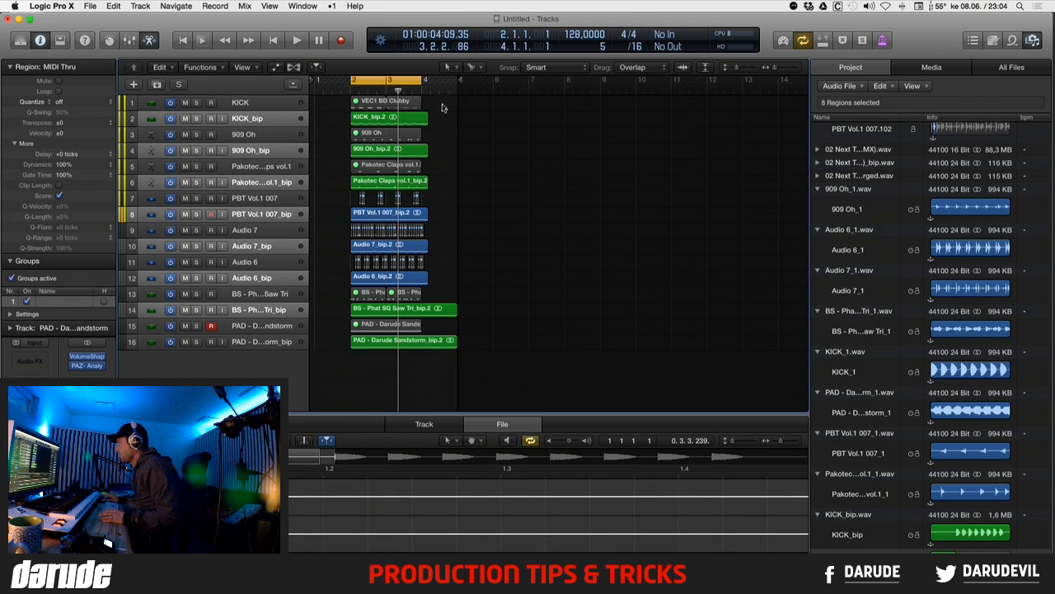
drag(442, 105, 425, 384)
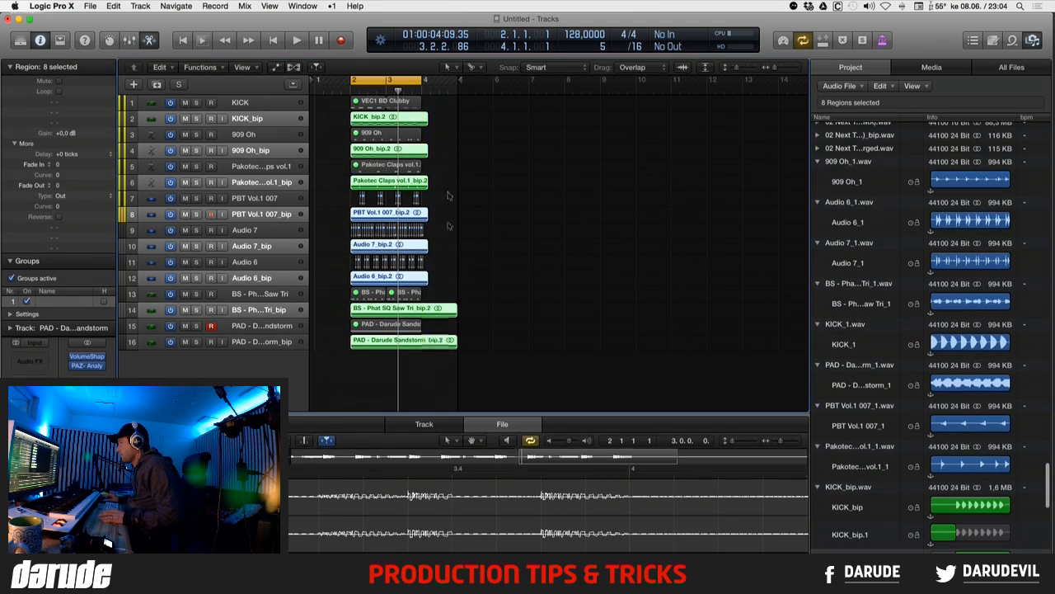
super+click(422, 116)
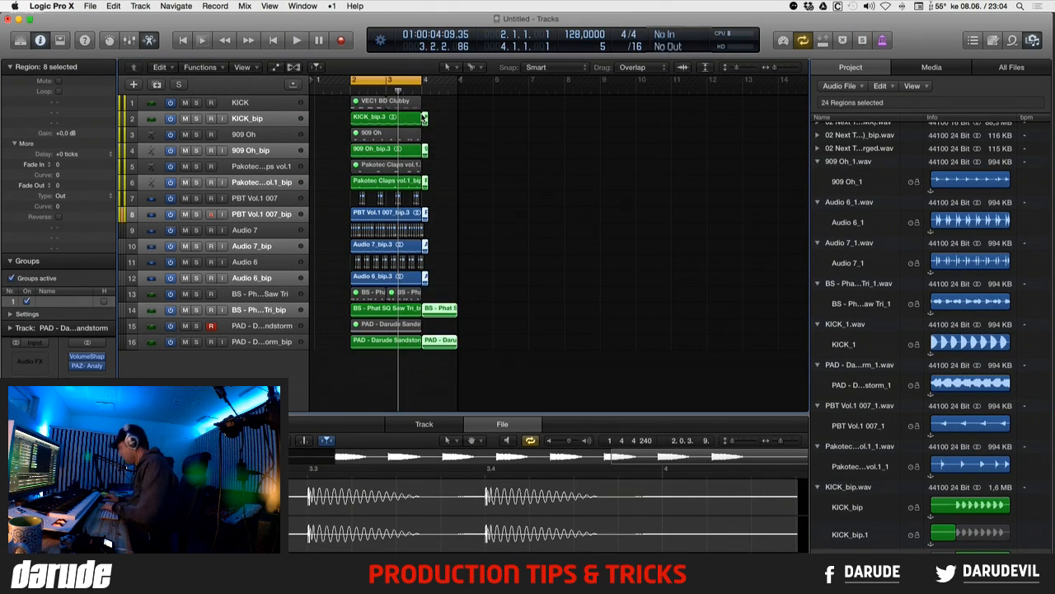
key(Delete)
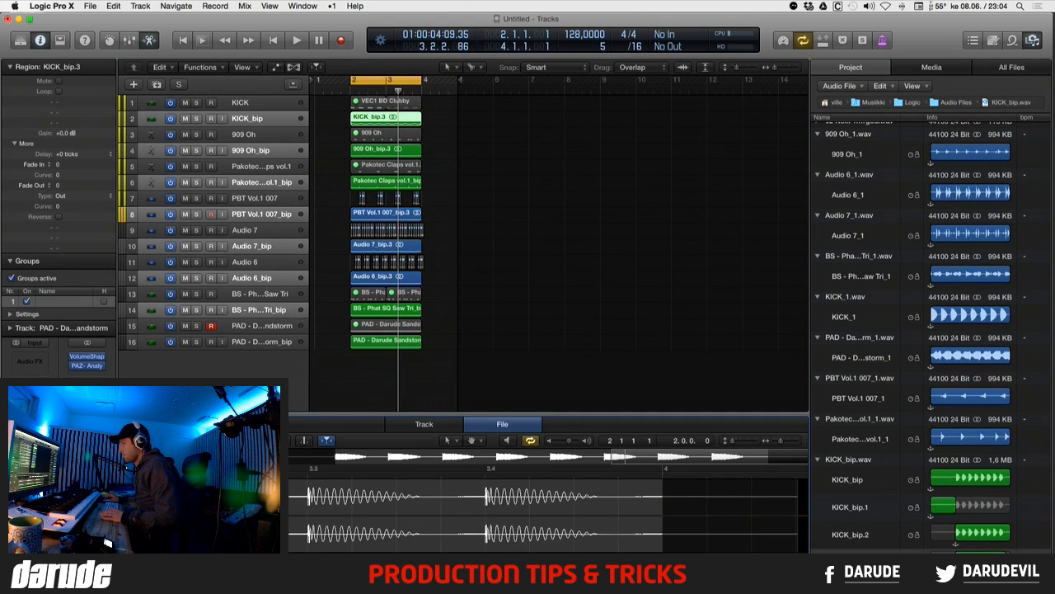
- Trim the KICK_bip and 909 Oh_bip audio files destructively to the length of their two-bar regions
click(231, 440)
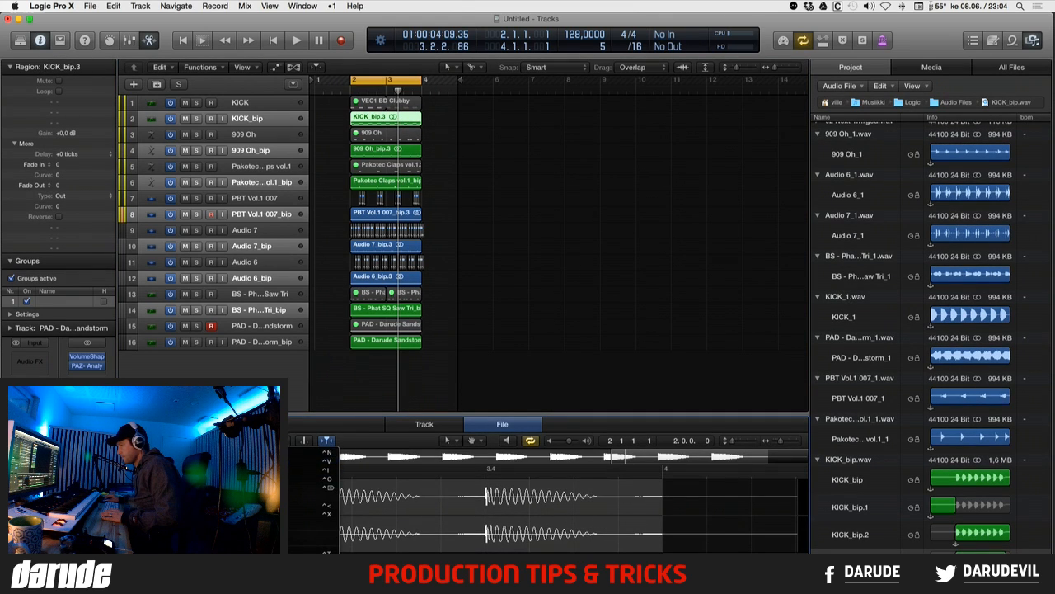
click(247, 514)
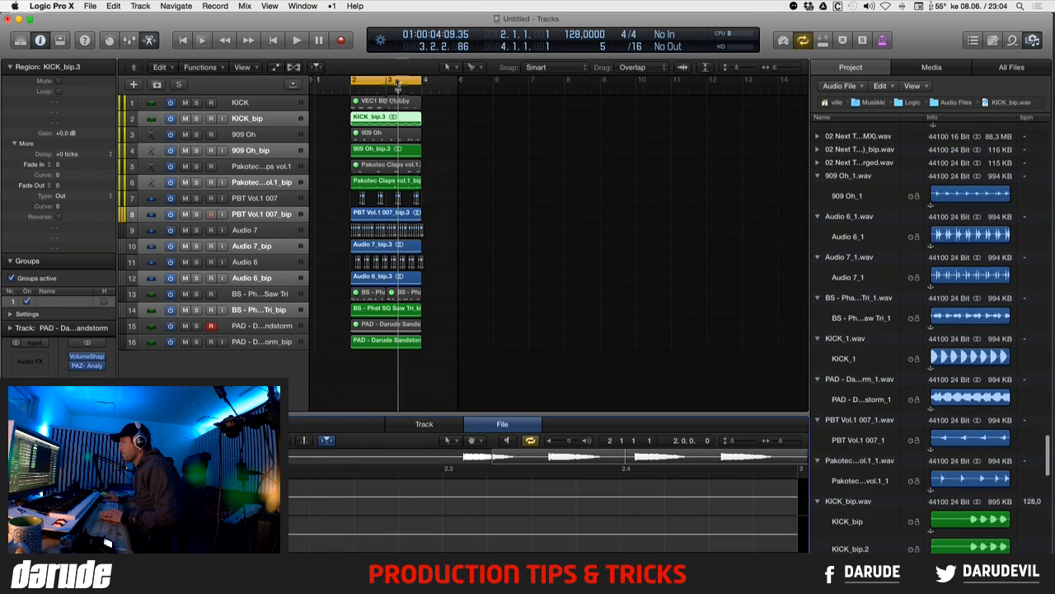
click(388, 151)
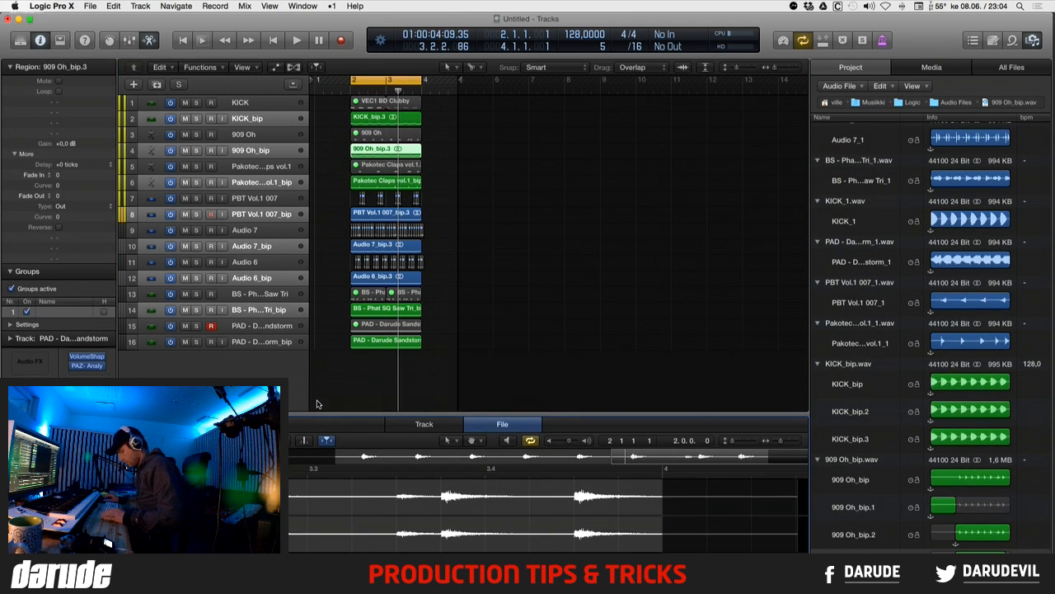
key(ctrl+x)
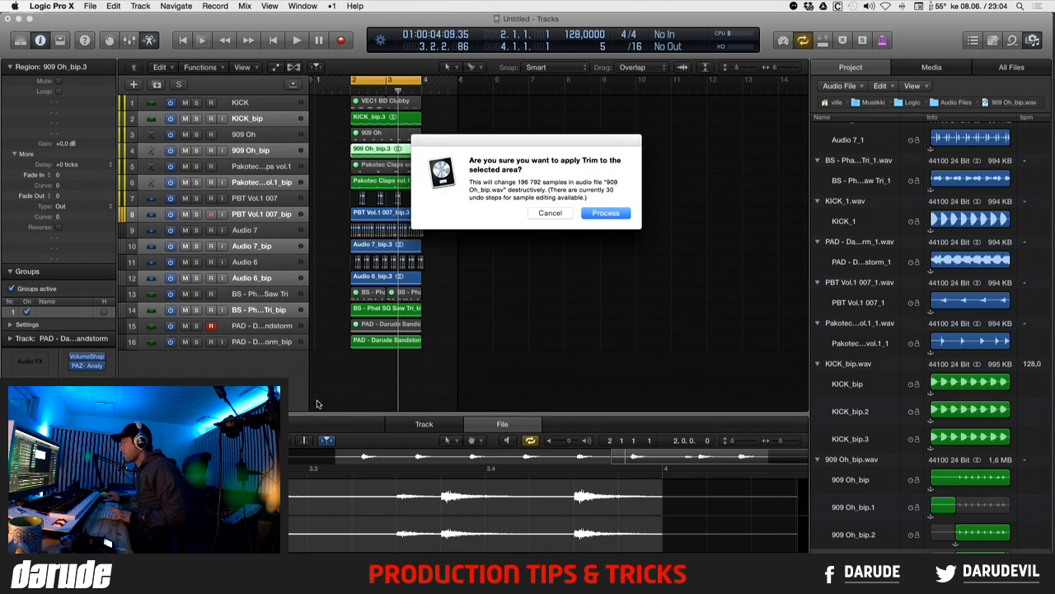
key(Return)
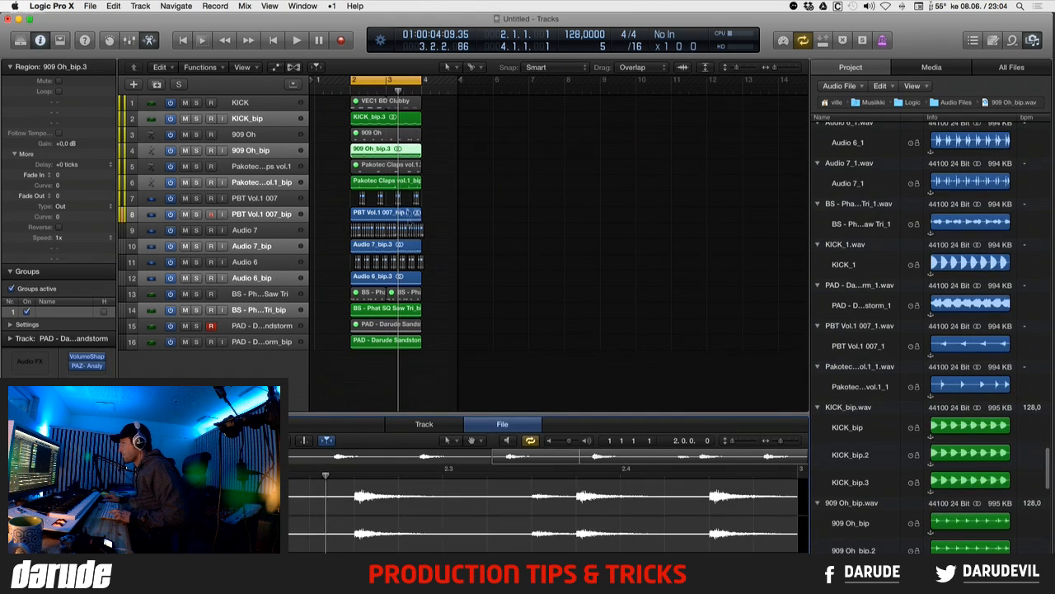
- Trim the Pakotec Claps vol.1_bip and PBT Vol.1 007_bip audio files destructively to their regions
click(396, 182)
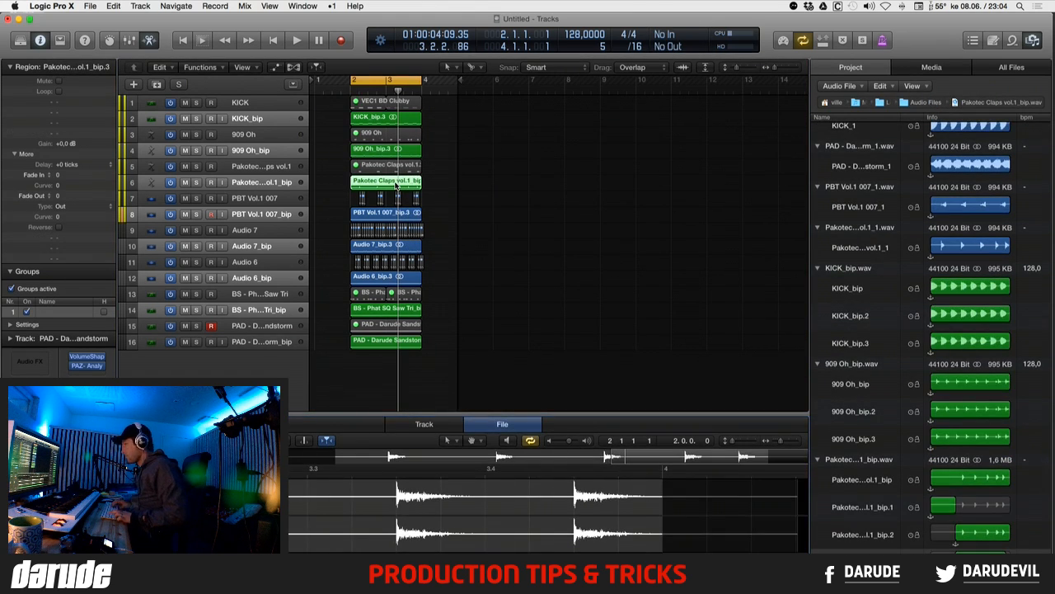
key(ctrl+x)
key(Return)
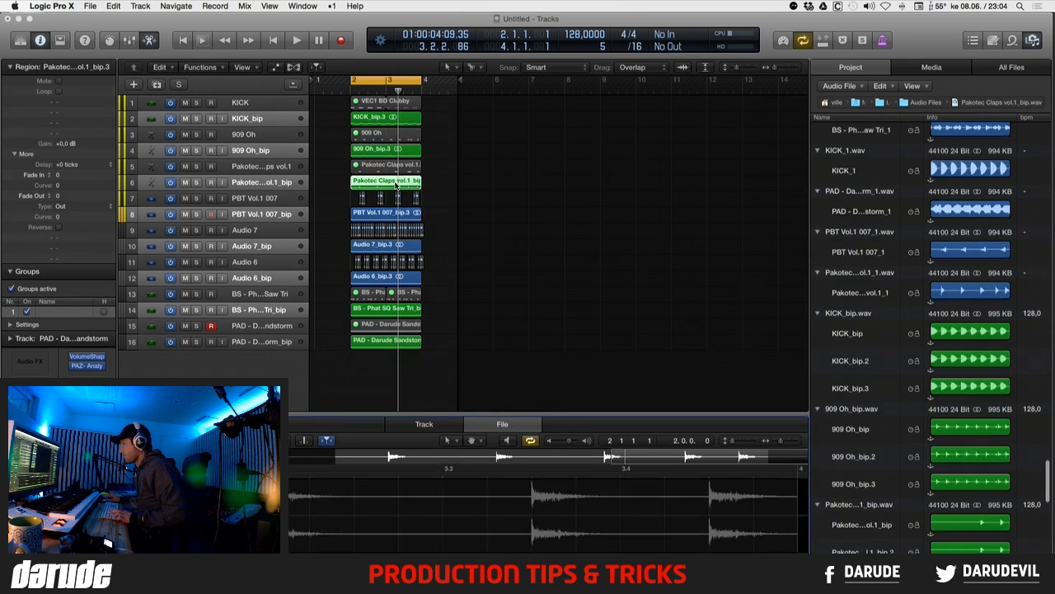
click(389, 212)
key(ctrl+x)
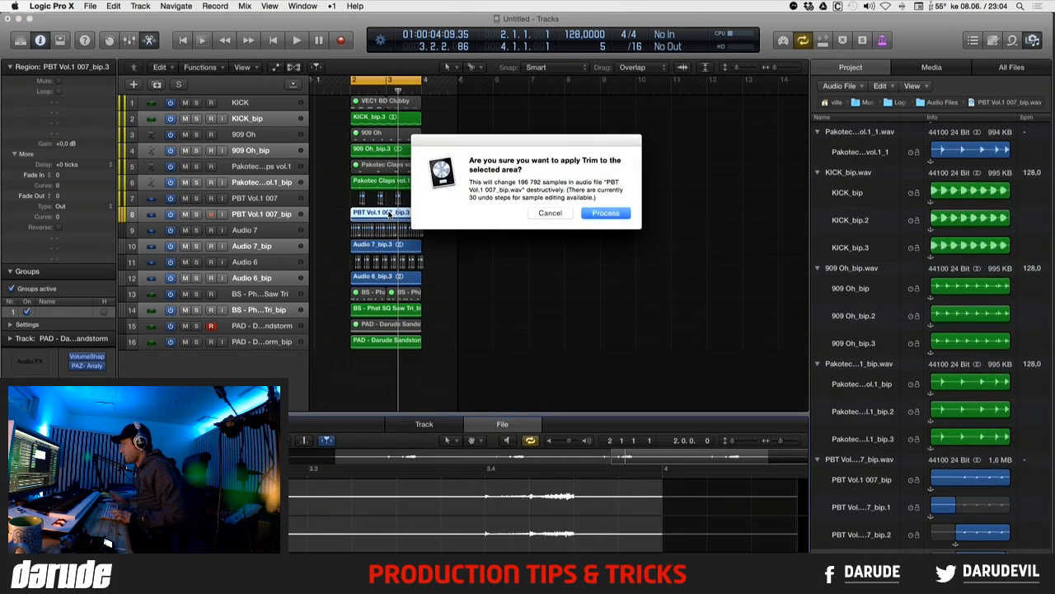
key(Return)
- Trim the Audio 7_bip and Audio 6_bip audio files destructively to their regions
click(384, 245)
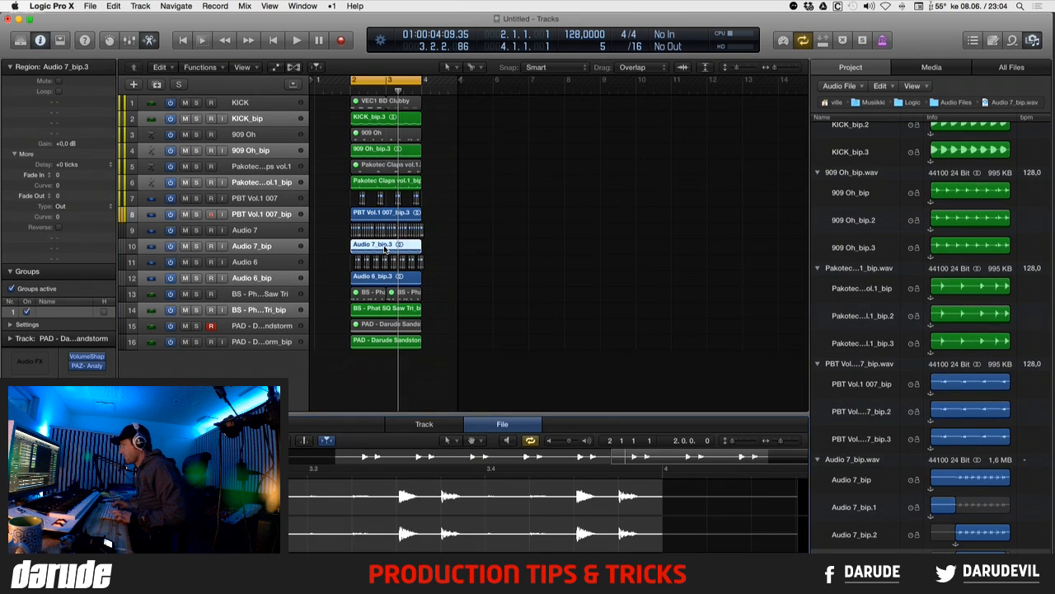
key(ctrl+x)
key(Return)
click(381, 279)
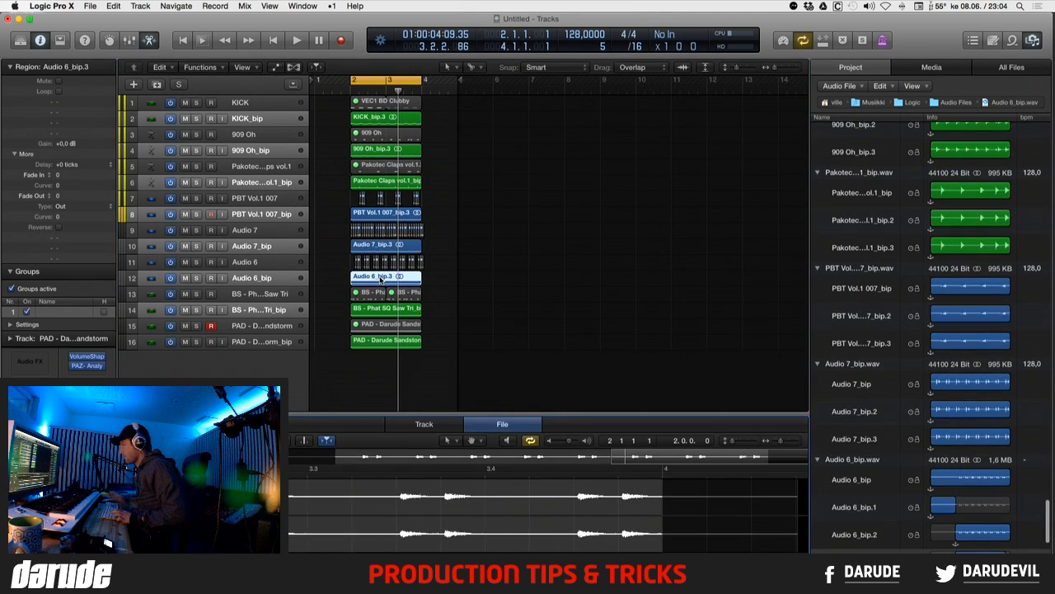
key(ctrl+x)
key(Return)
- Trim the BS - Phat SQ Saw Tri_bip and PAD - Darude Sandstorm_bip audio files destructively to their regions
click(381, 310)
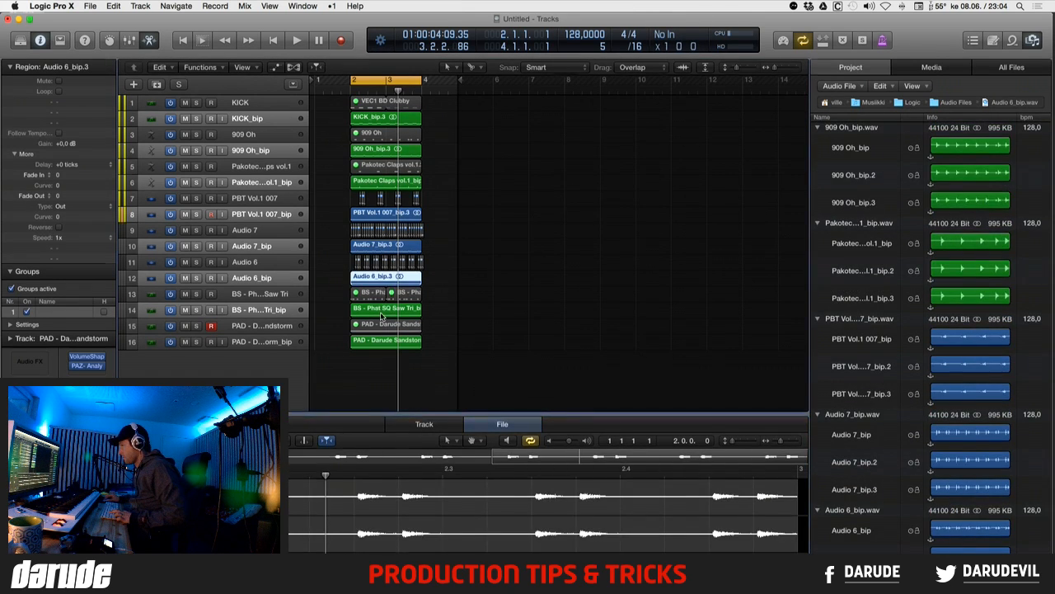
key(ctrl+x)
key(Return)
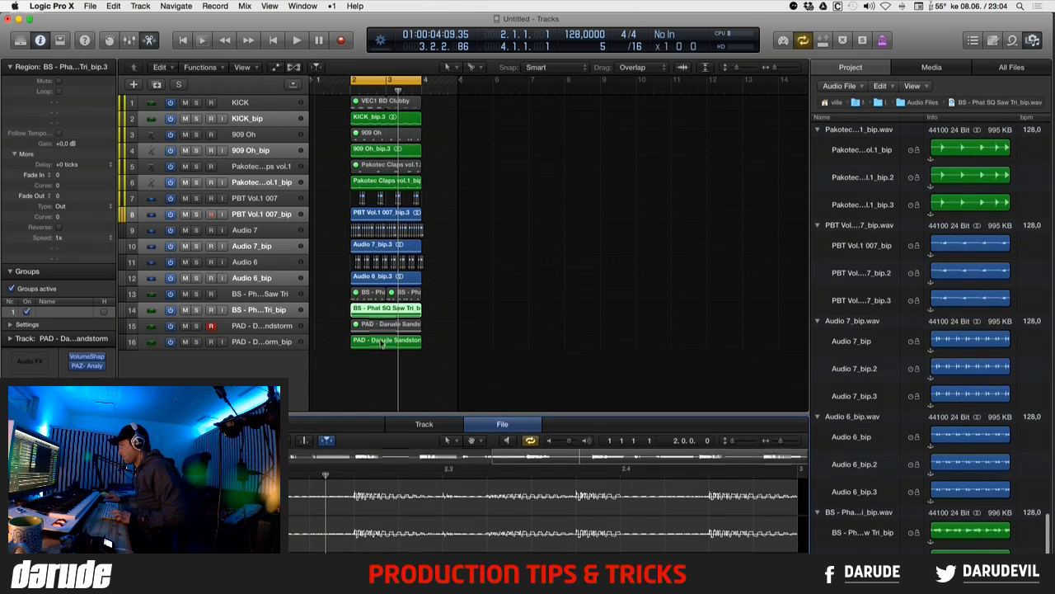
click(381, 342)
key(ctrl+x)
key(Return)
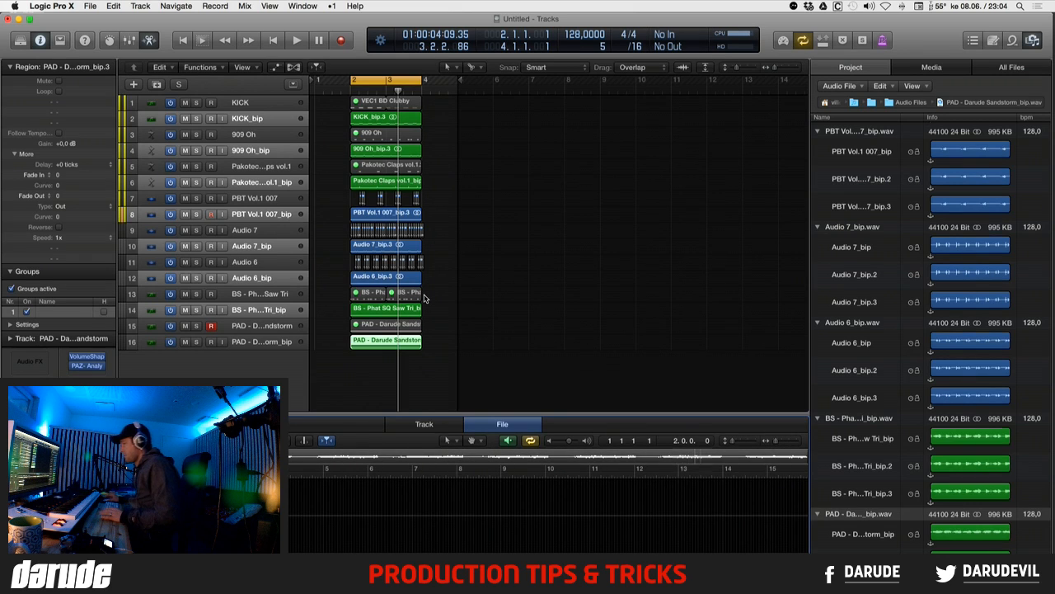
- Deselect the regions and play back the loop of trimmed audio, then stop playback
key(space)
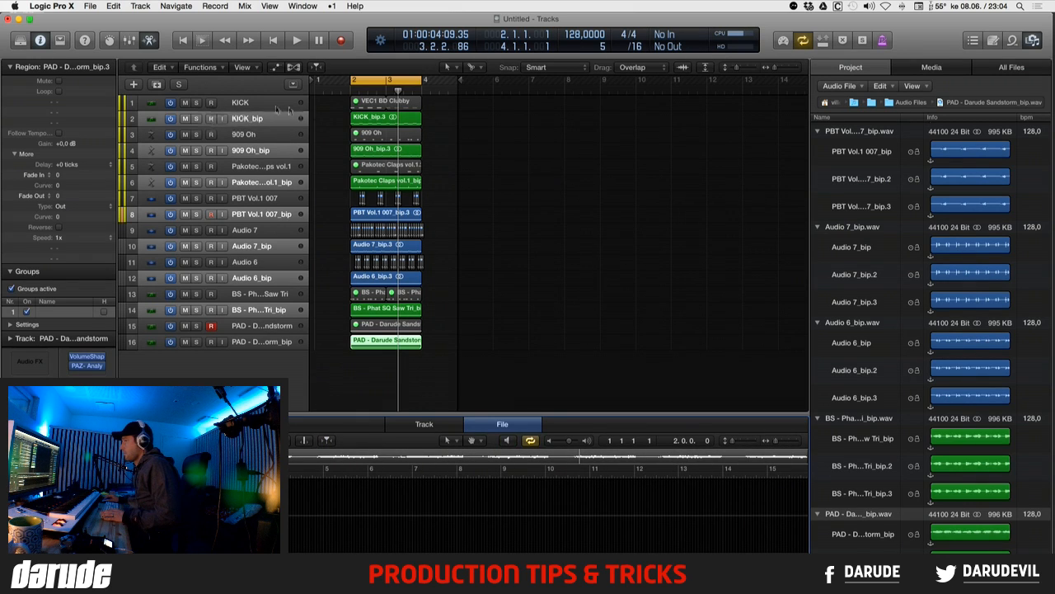
click(326, 117)
key(space)
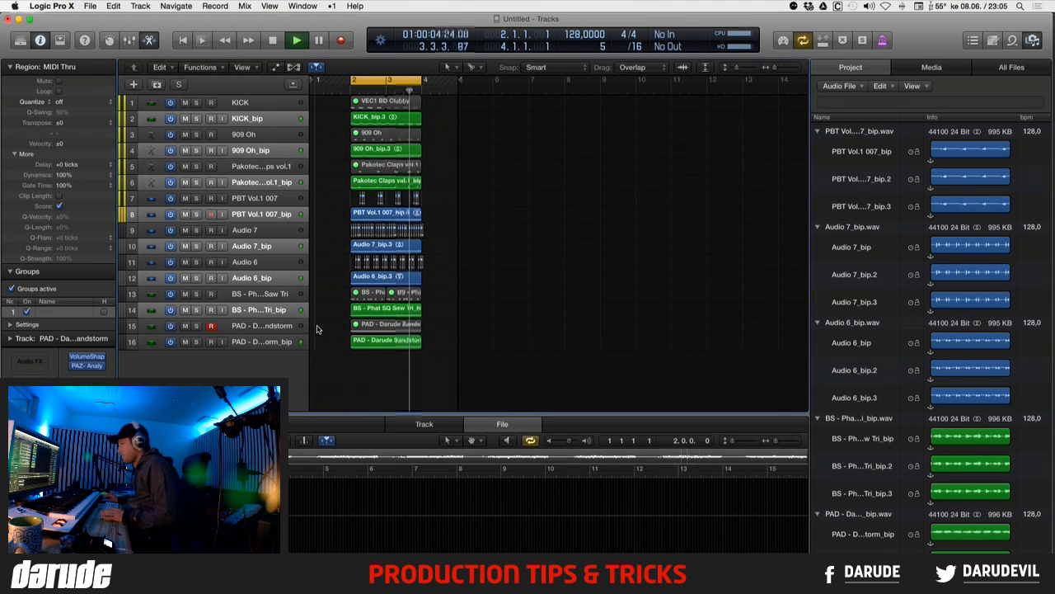
key(space)
- Select the PAD - Darude Sandstorm_bip track, show the mixer and enlarge it to fit the full channel strips
click(280, 341)
key(x)
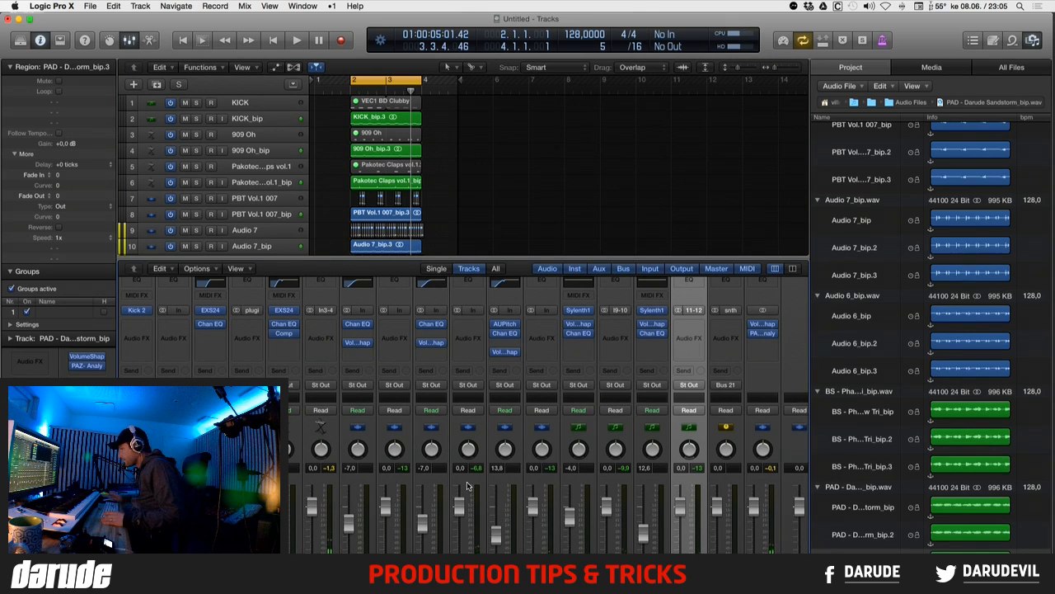
drag(485, 258, 485, 226)
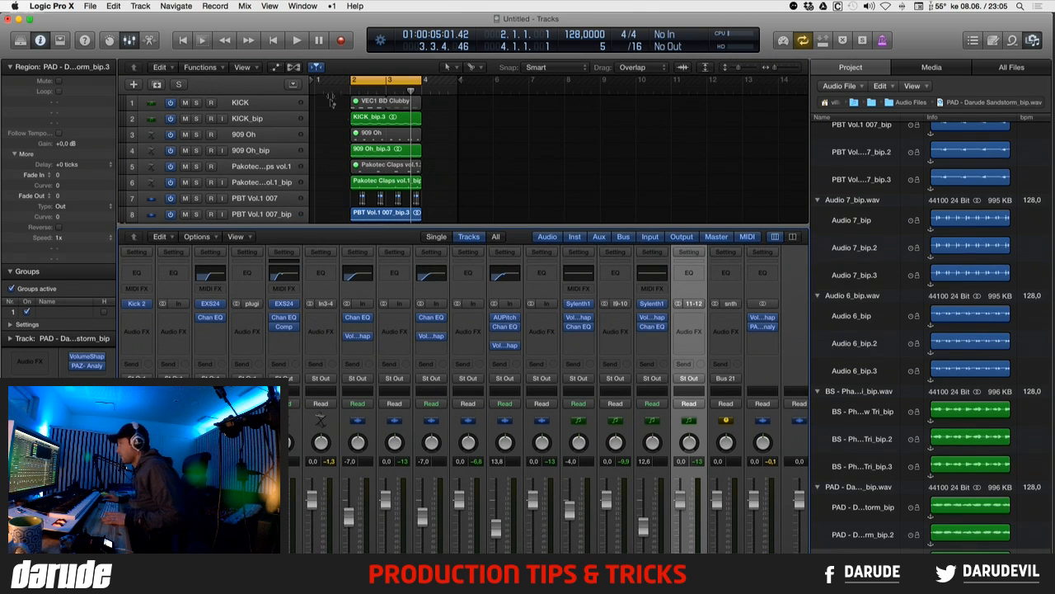
- Step through the tracks from KICK to PBT Vol.1 007_bip, comparing the mixer channels of the originals and their bounces
click(266, 105)
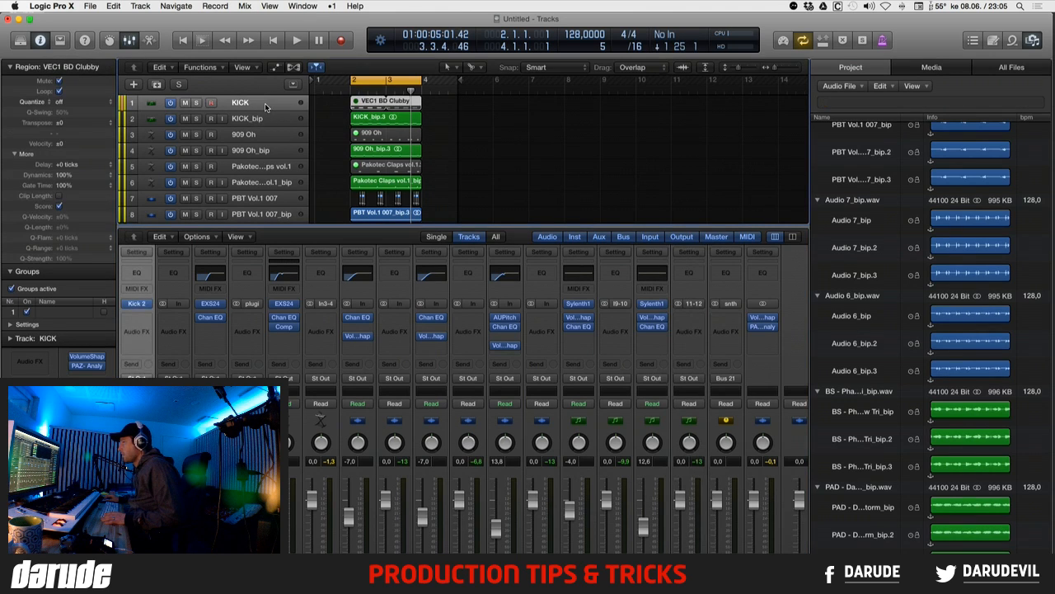
key(Down)
key(Down)
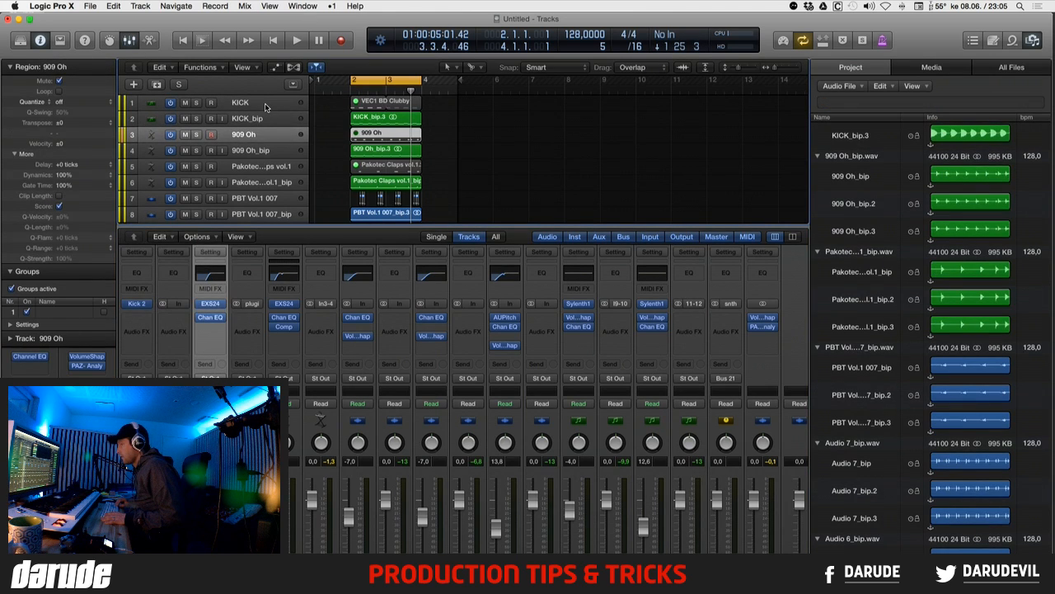
key(Down)
key(Down)
key(Down)
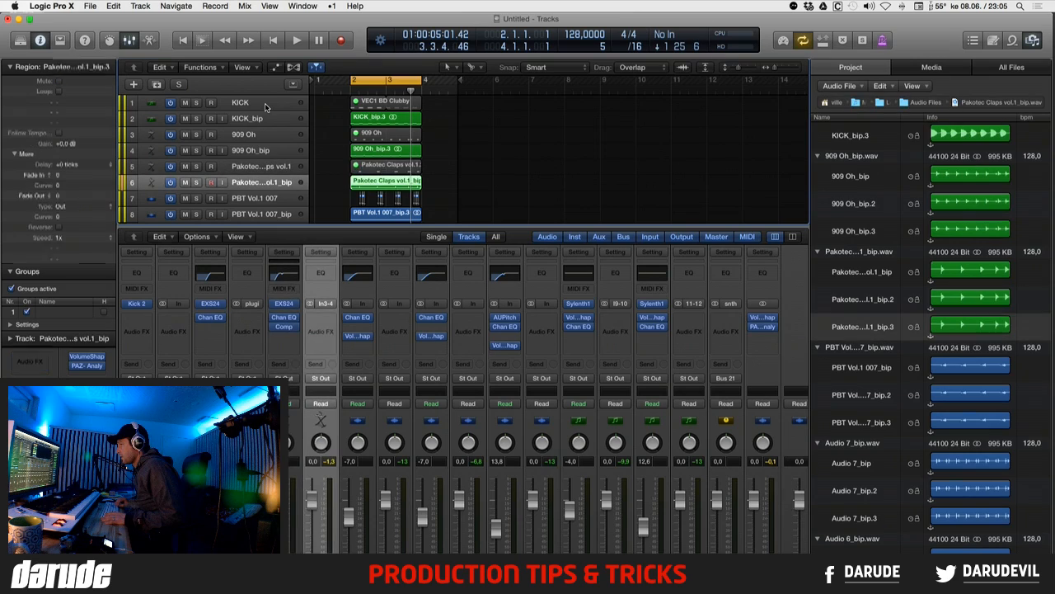
key(Down)
key(Down)
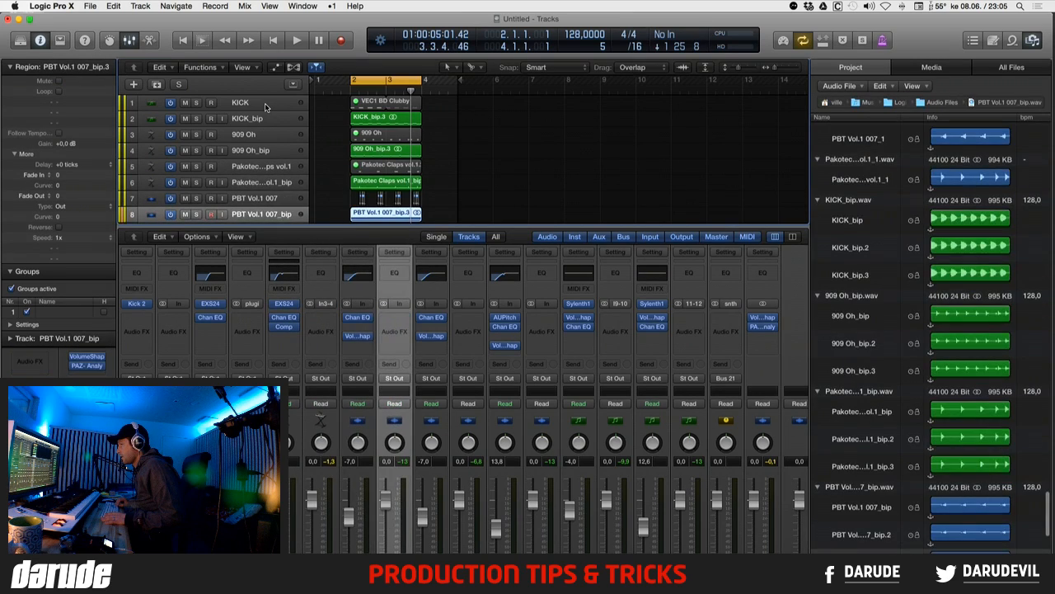
- Step through the tracks from PBT Vol.1 007_bip down to BS - Phat SQ Saw Tri_bip, comparing the remaining mixer channels
key(Down)
key(Down)
key(Down)
key(Down)
key(Down)
key(Down)
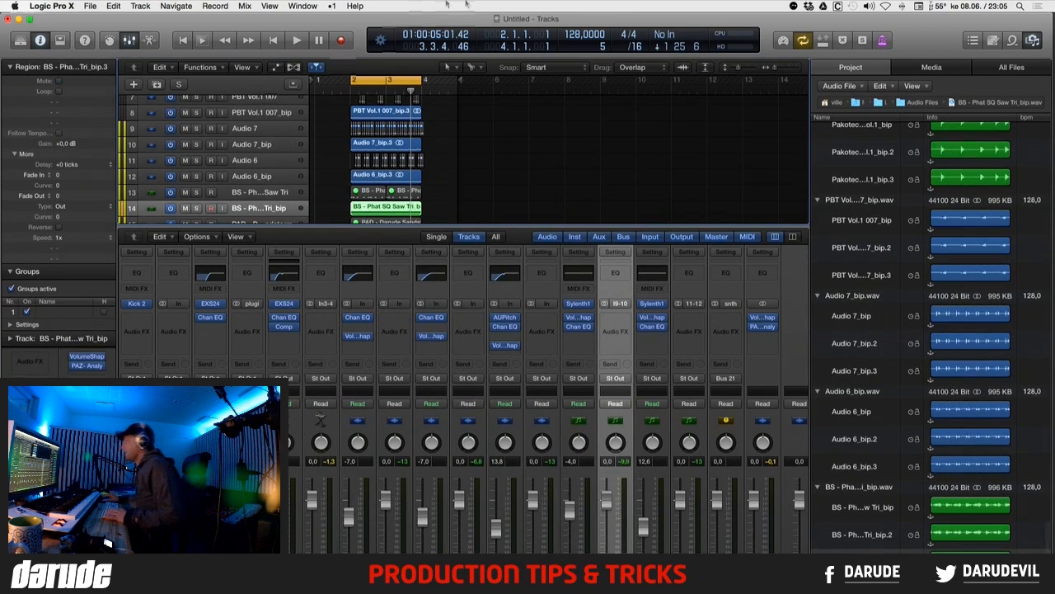
- Reveal the PBT Vol.1 007_bip region's audio file in Finder and move the Audio Files window clear of the other folders
click(392, 115)
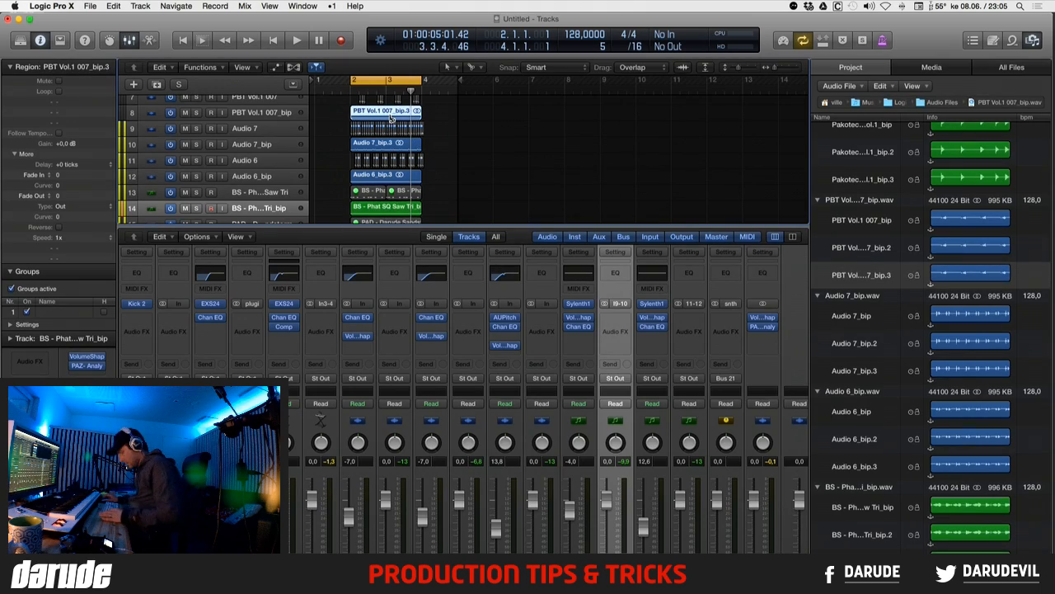
key(shift+super+r)
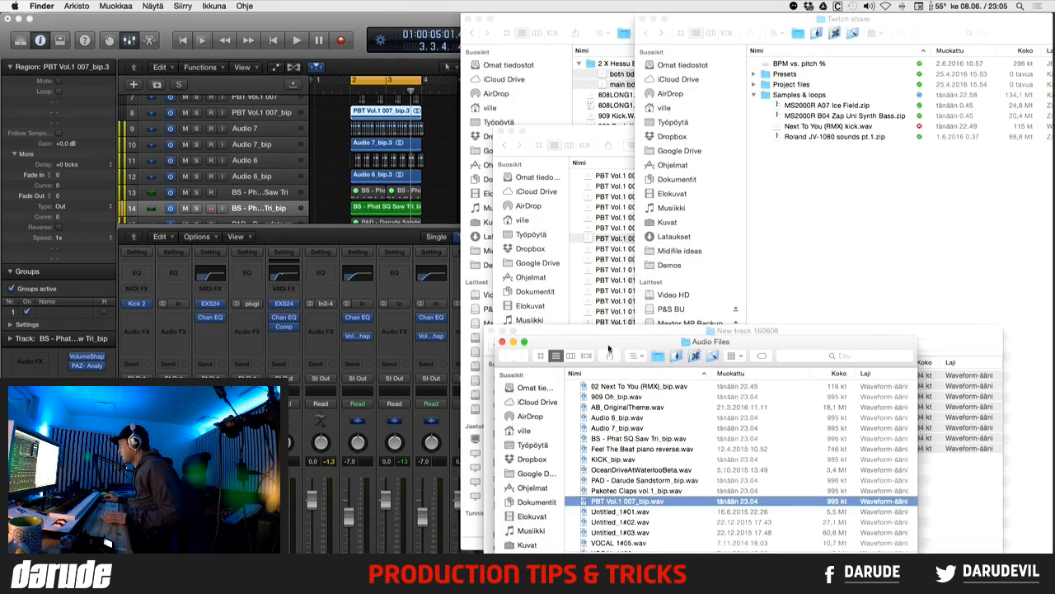
drag(608, 351, 164, 229)
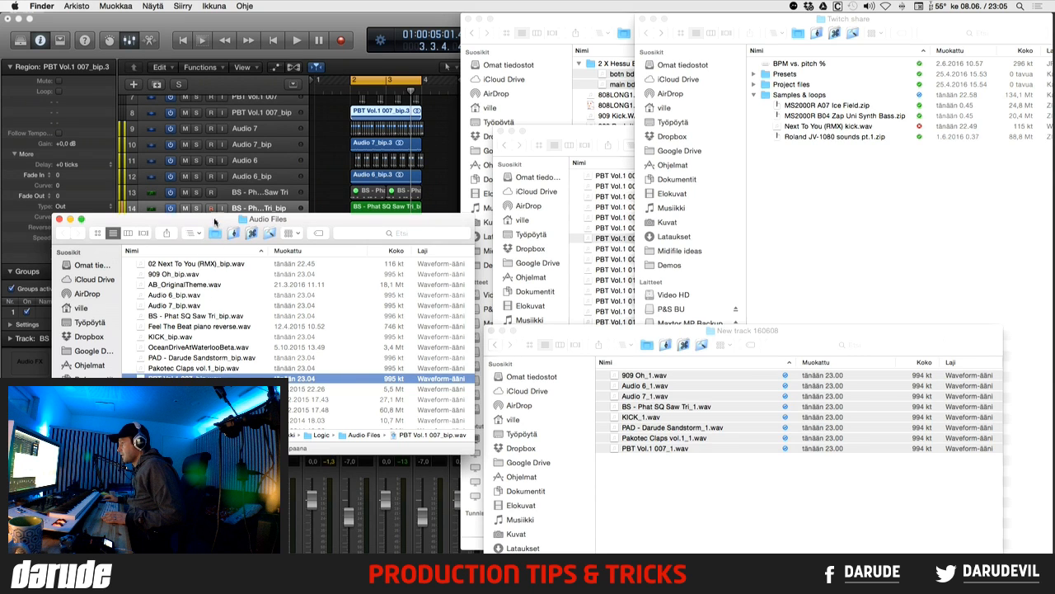
drag(214, 221, 216, 282)
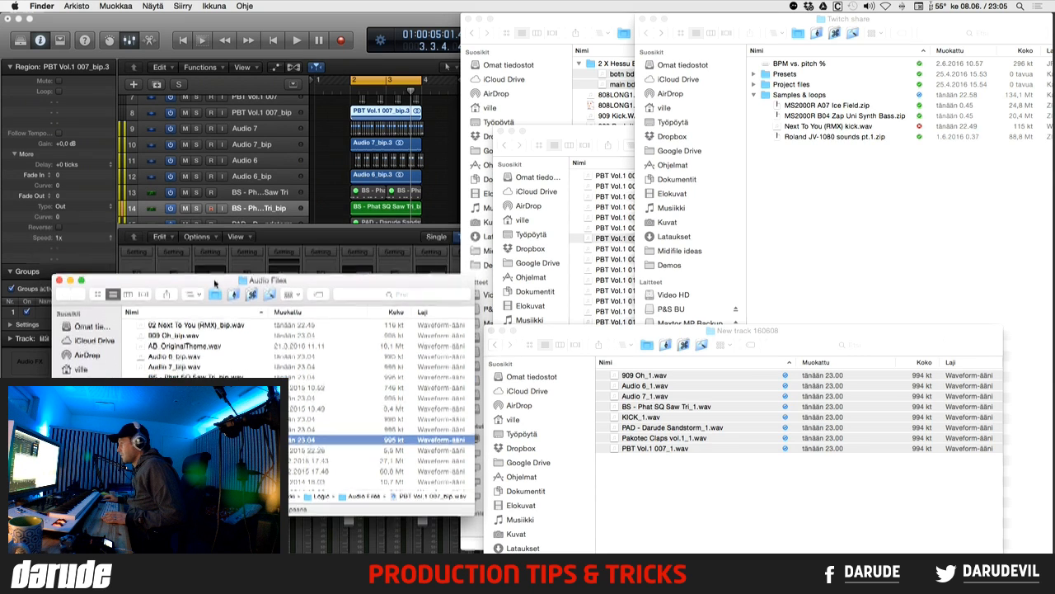
- Open the Samples & loops folder in Twitch share and create a new folder named "New Track 160608" in it
double_click(813, 96)
right_click(810, 179)
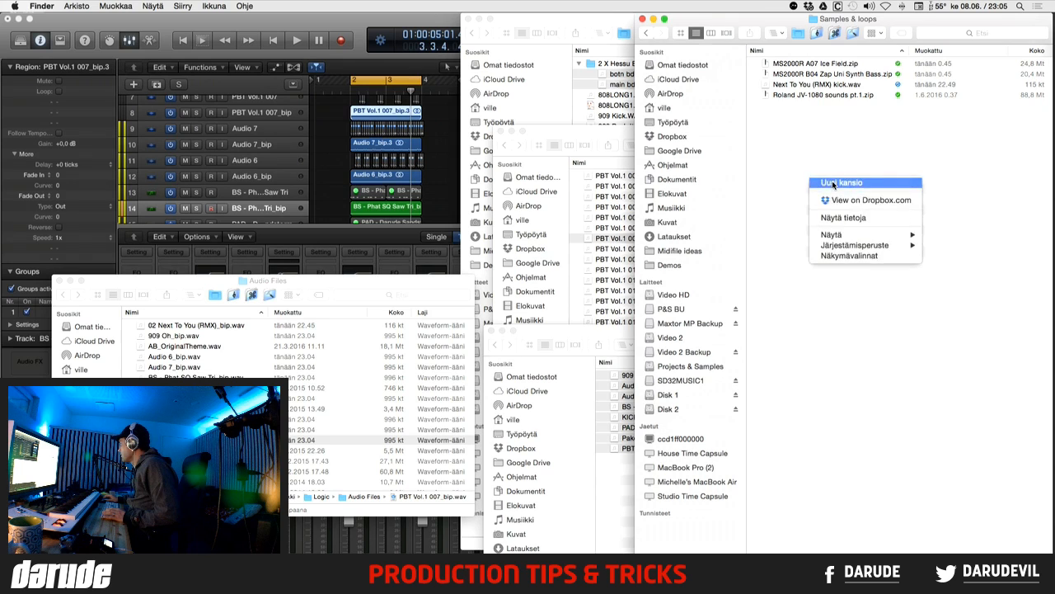
click(833, 183)
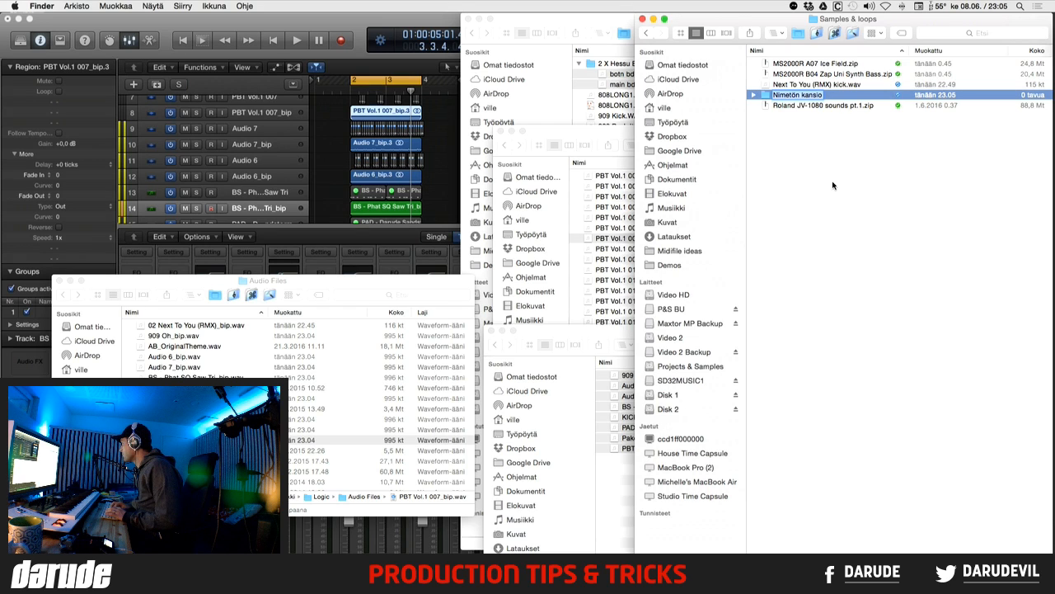
text(New Track 160608)
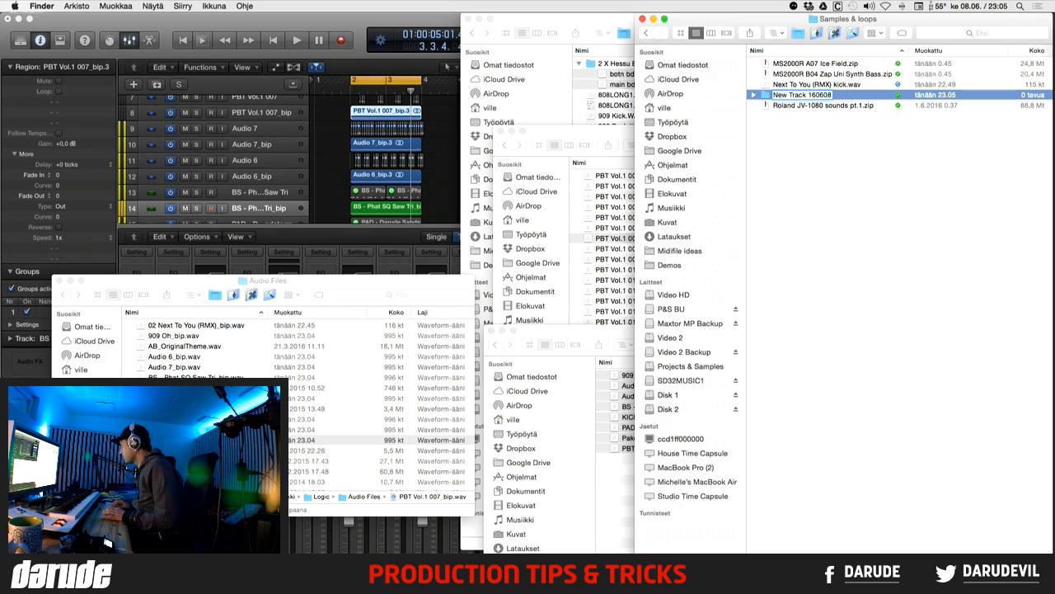
key(Return)
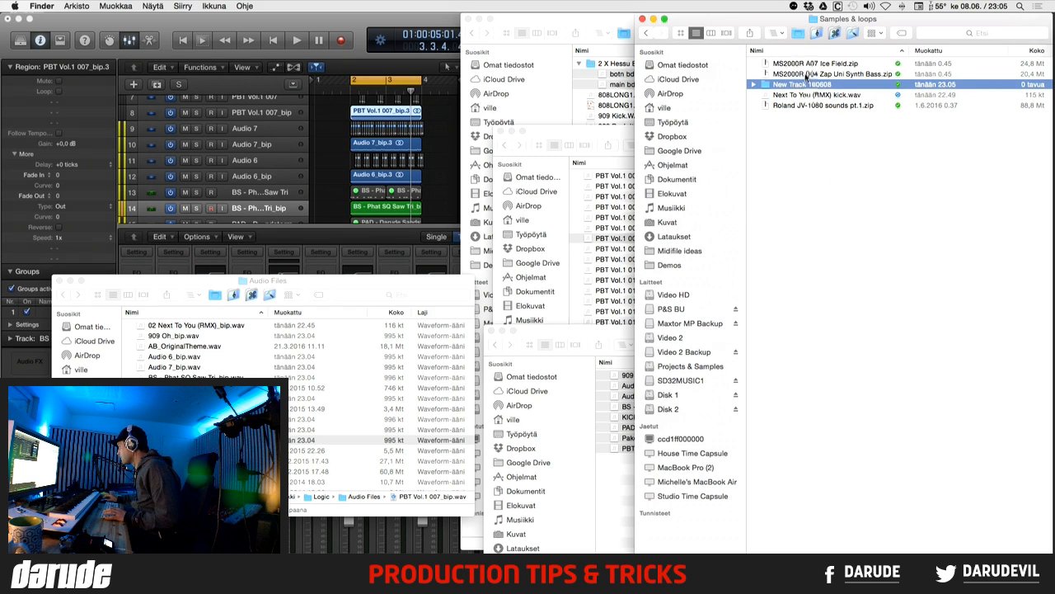
- Rename the new folder to "New Track parts 160608"
click(804, 86)
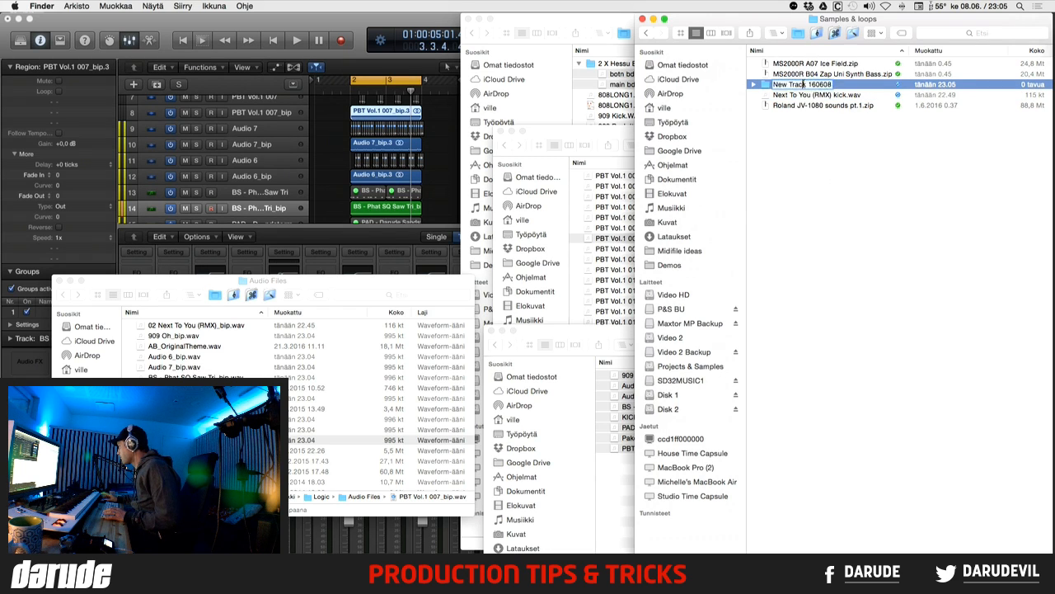
text(part)
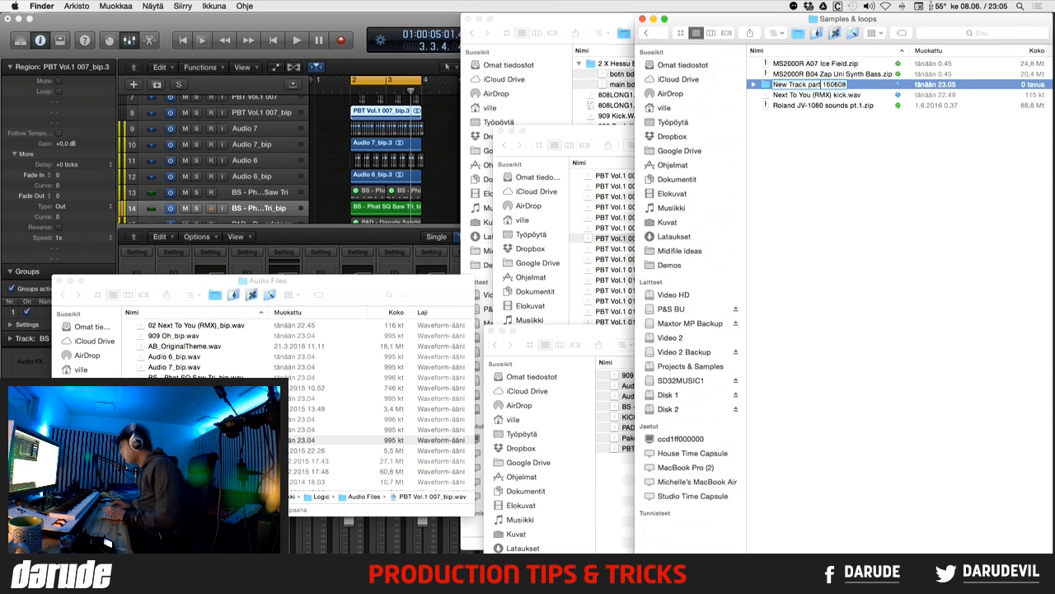
key(Return)
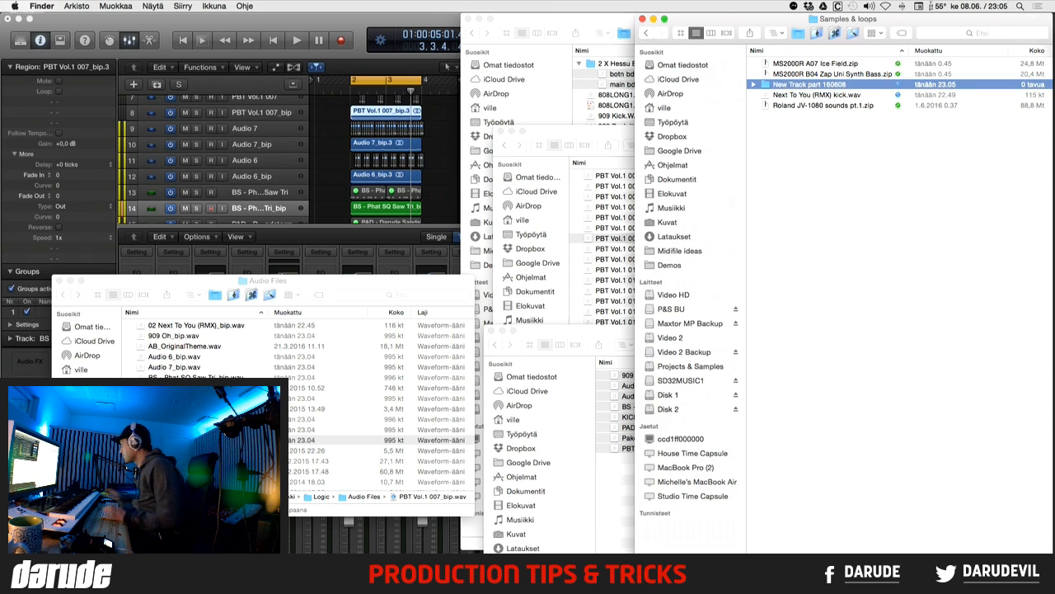
click(816, 86)
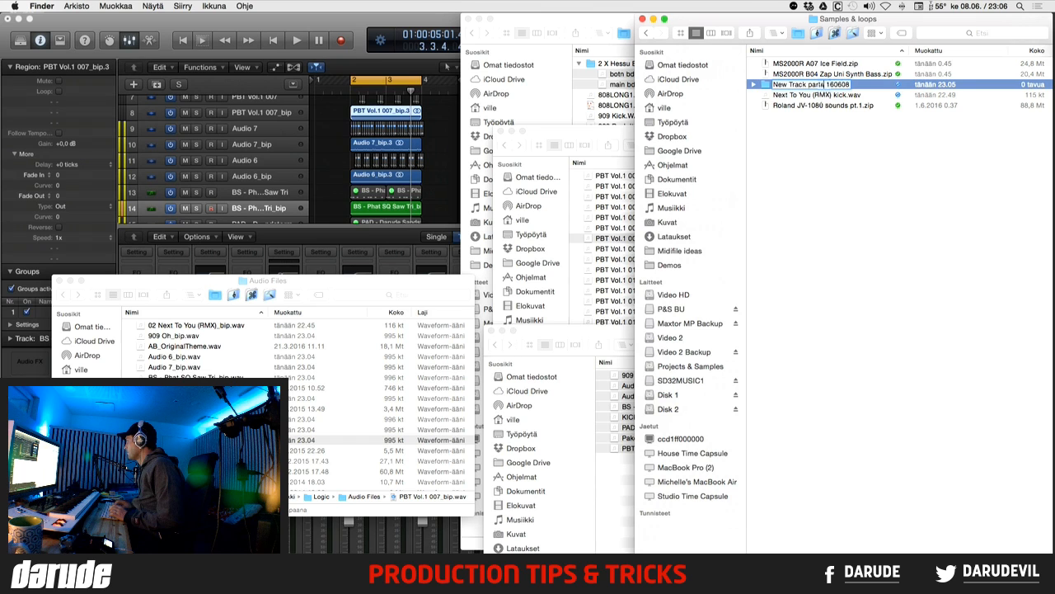
key(Return)
- Move PBT Vol.1 007_bip.wav from Audio Files into the New Track parts 160608 folder and open that folder
click(326, 285)
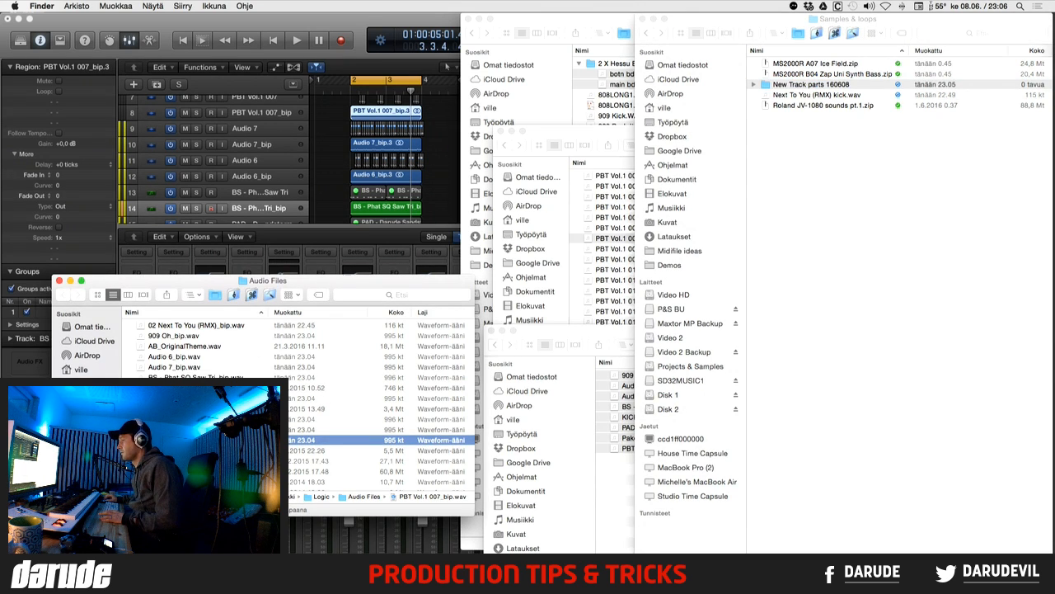
drag(371, 439, 839, 87)
double_click(840, 86)
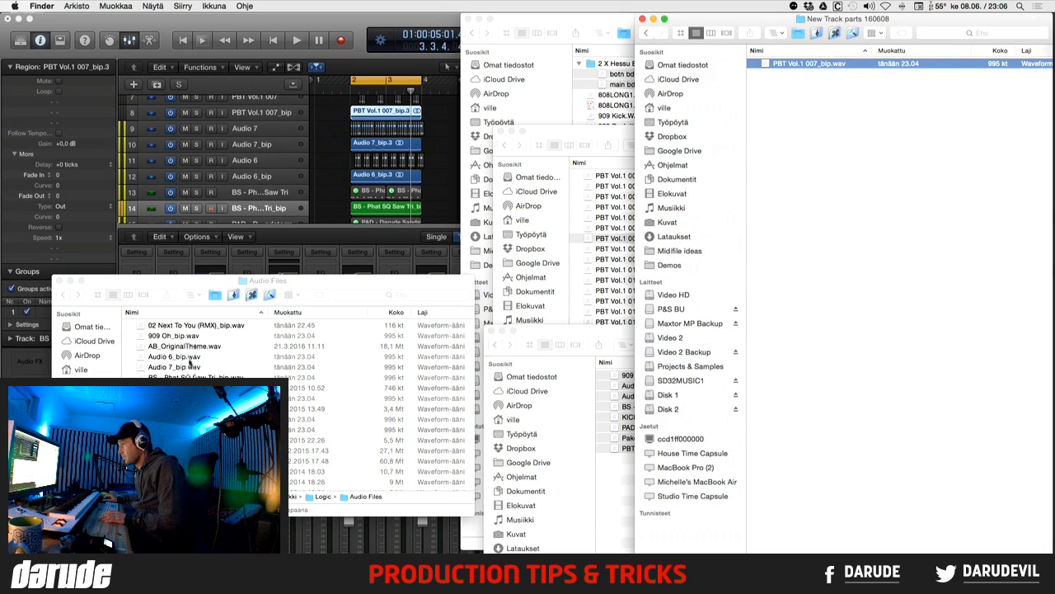
- Reveal the Audio 7_bip and Audio 6_bip regions' files in Finder and move both into New Track parts 160608
click(384, 149)
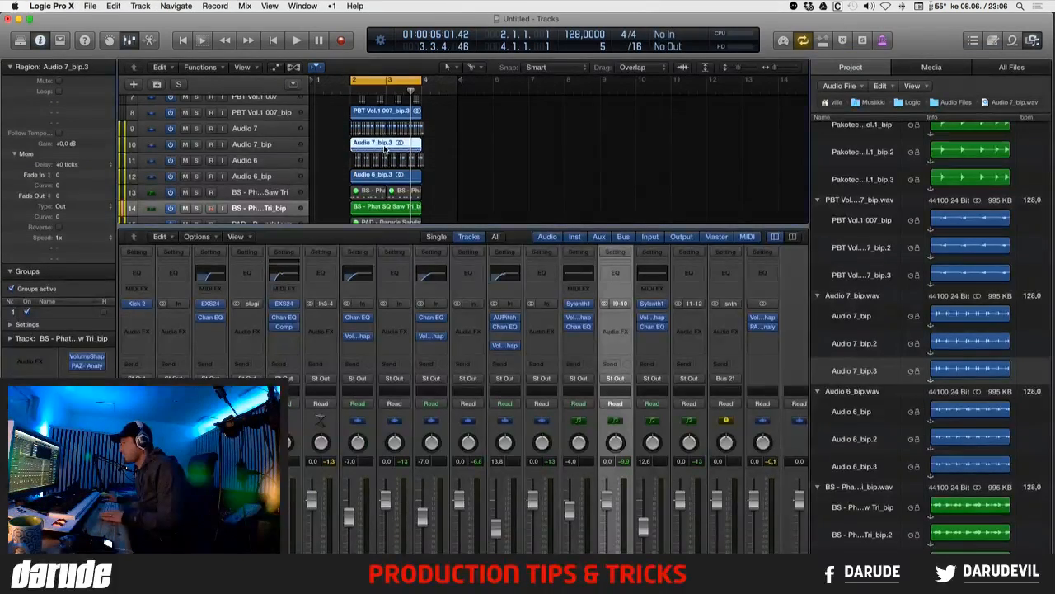
key(super+shift+r)
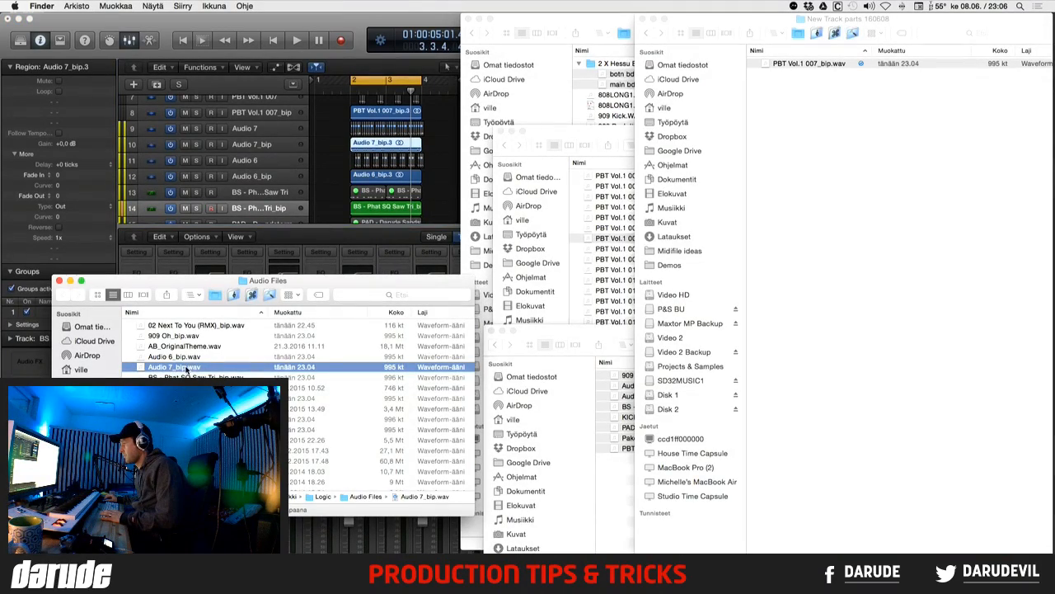
drag(188, 370, 787, 165)
click(402, 177)
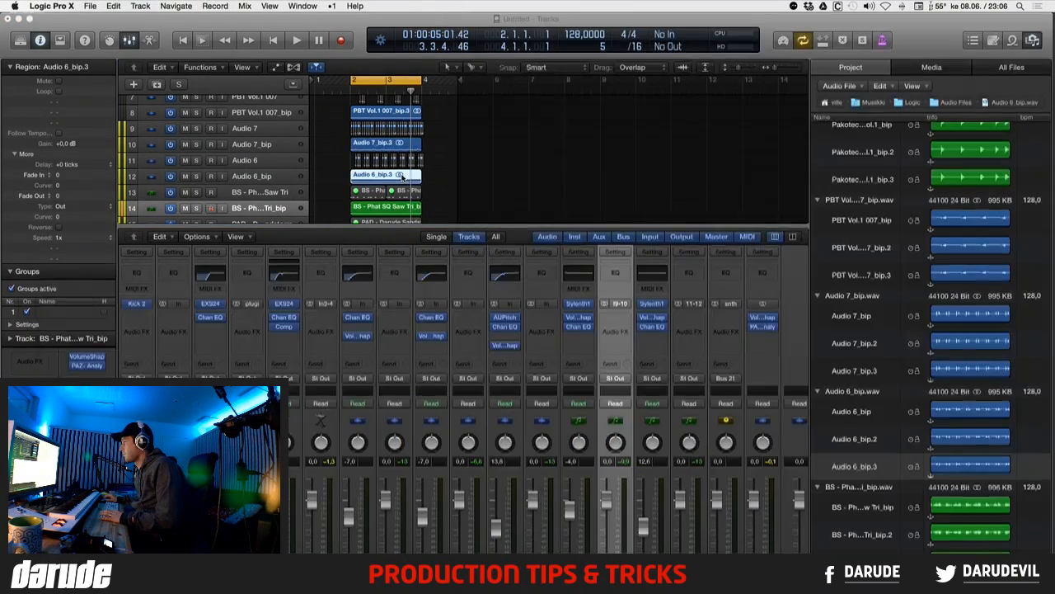
key(super+shift+r)
drag(165, 356, 808, 259)
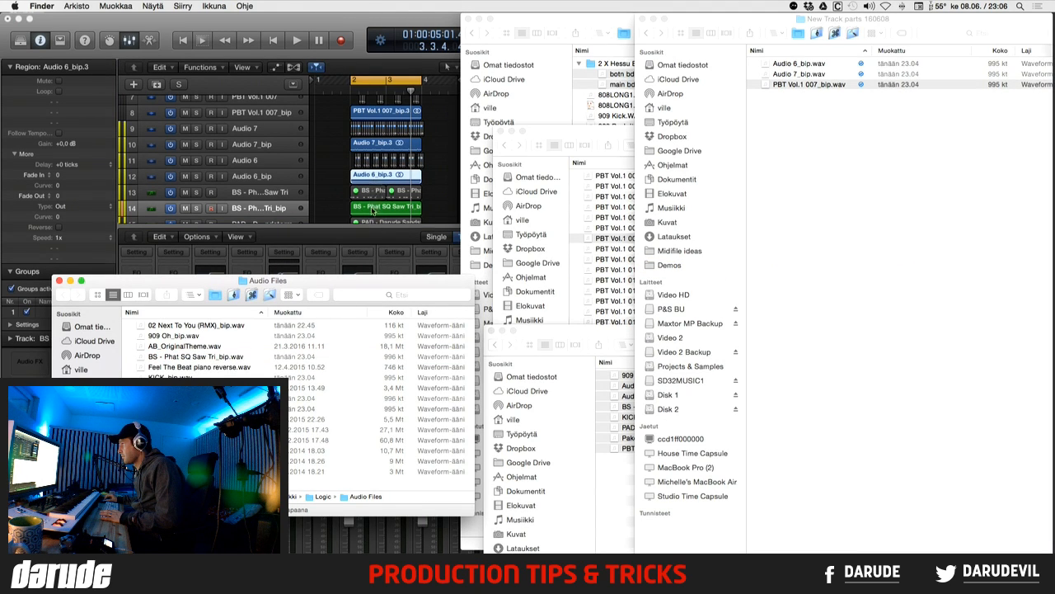
- Move the BS - Phat SQ Saw Tri_bip, PAD - Darude Sandstorm_bip and Pakotec Claps vol.1_bip audio files into New Track parts 160608
click(372, 211)
key(super+shift+r)
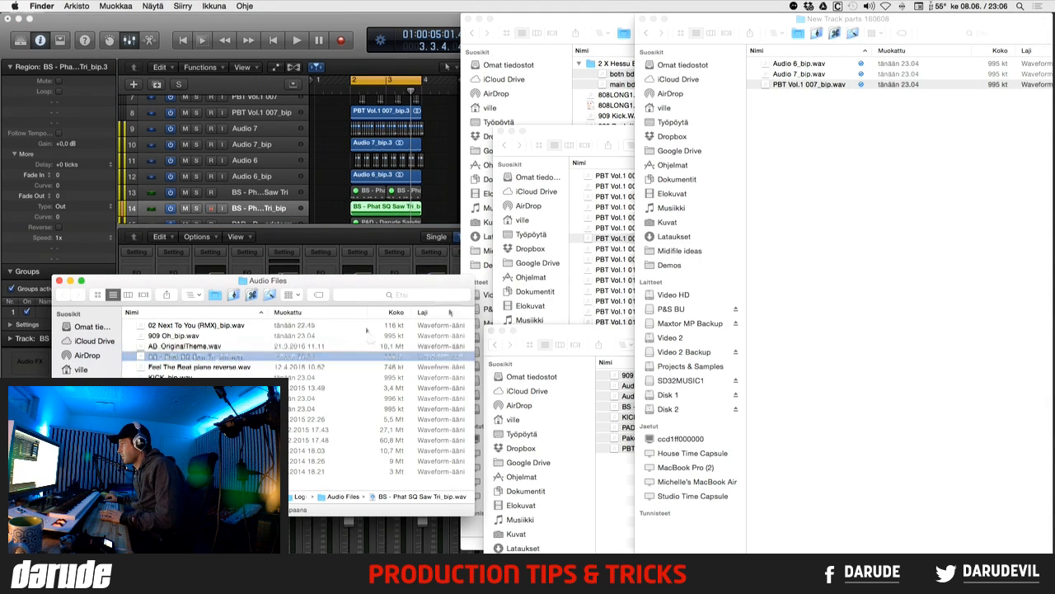
drag(367, 329, 849, 211)
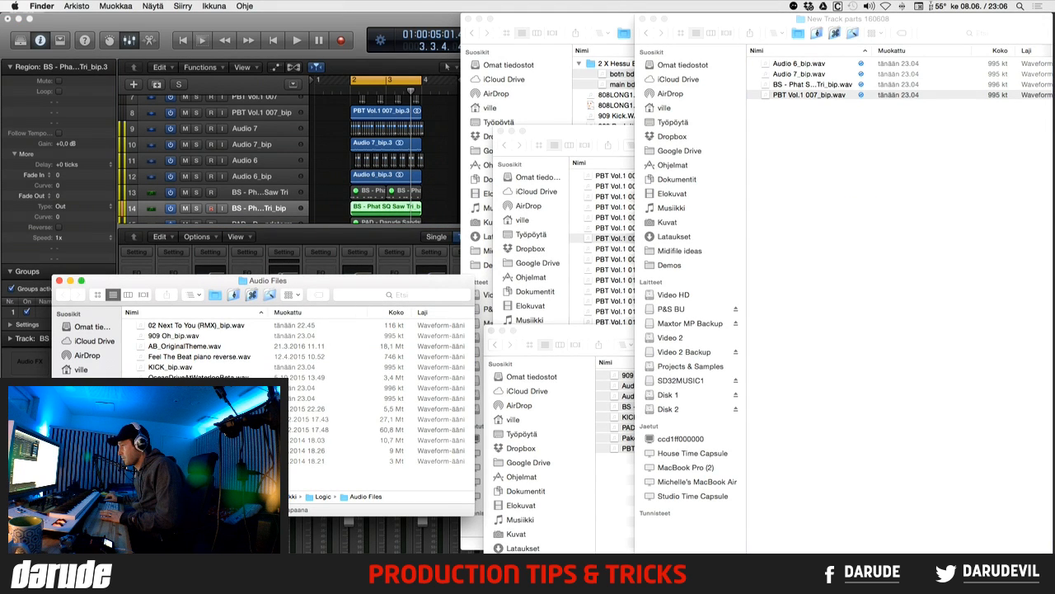
drag(193, 388, 856, 251)
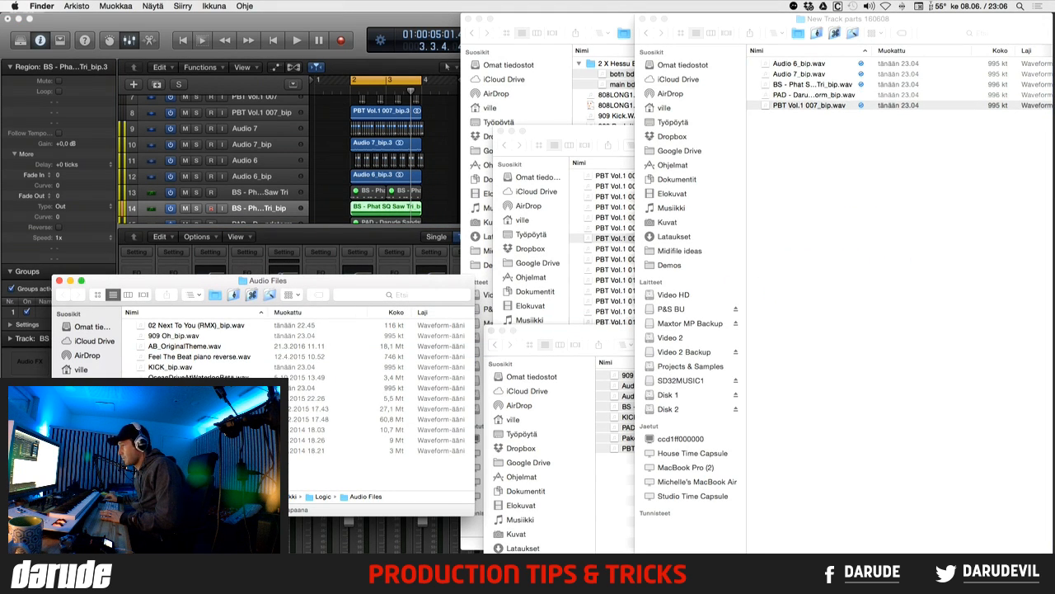
drag(491, 386, 792, 379)
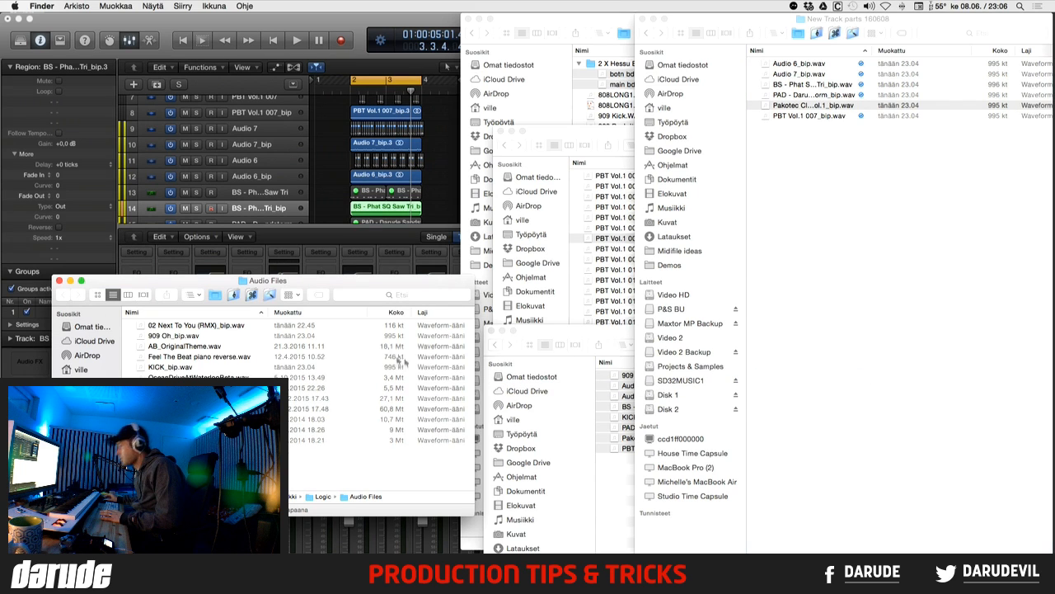
- Move 909 Oh_bip.wav from Audio Files into New Track parts 160608
click(183, 326)
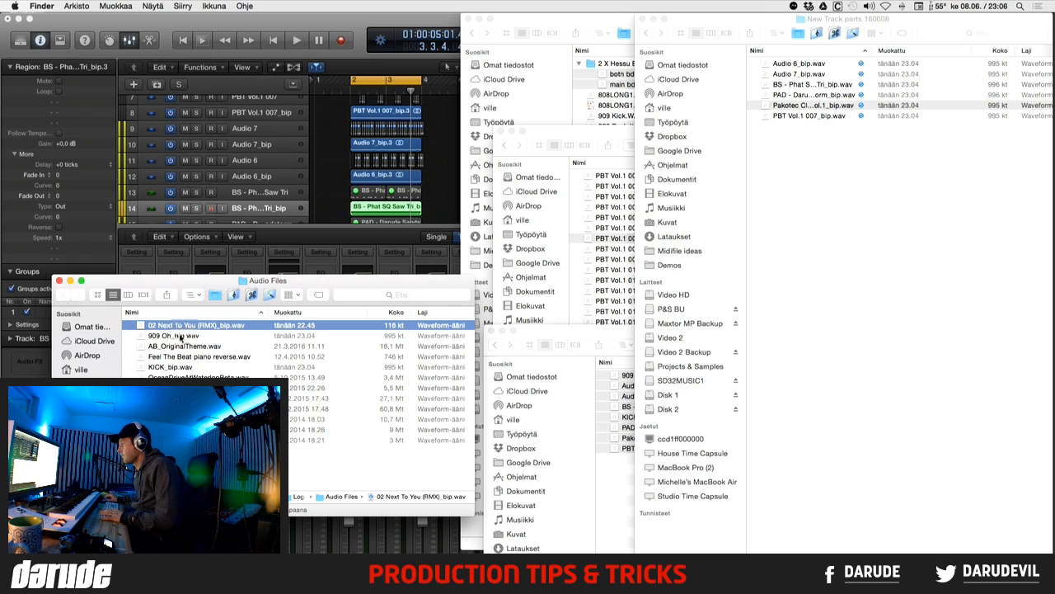
click(178, 336)
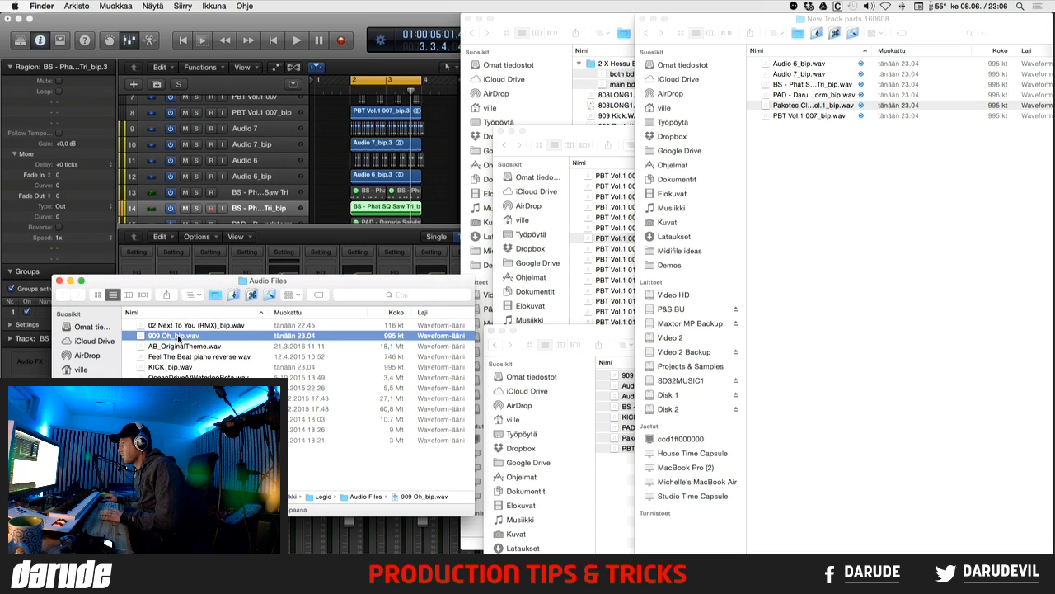
super+click(179, 338)
drag(176, 337, 906, 246)
- Check the track list for the remaining bounce, select the KICK_bip region and move KICK_bip.wav into New Track parts 160608
scroll(288, 159, down, 4)
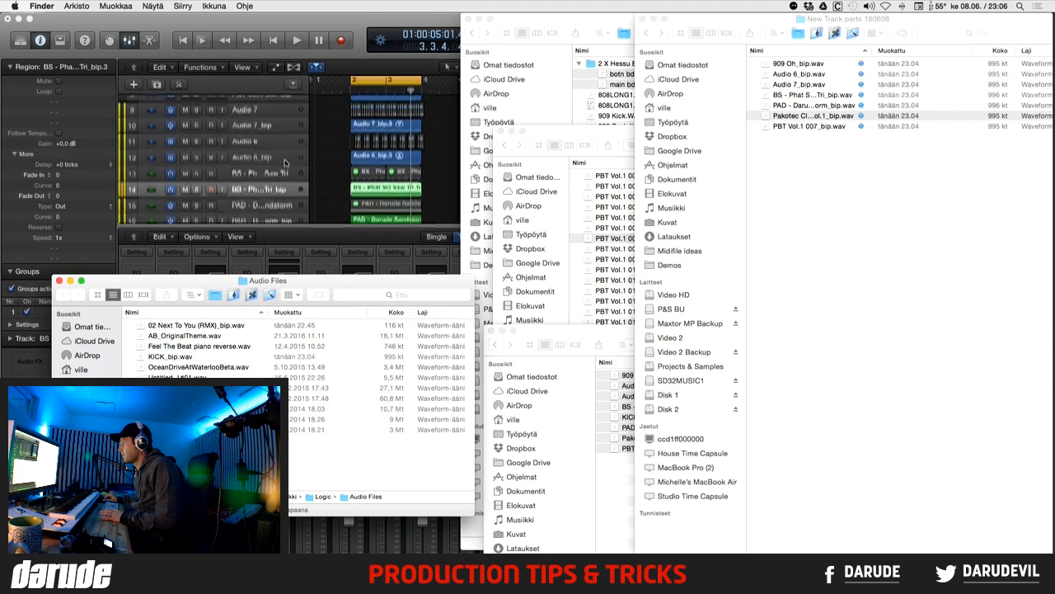
click(164, 358)
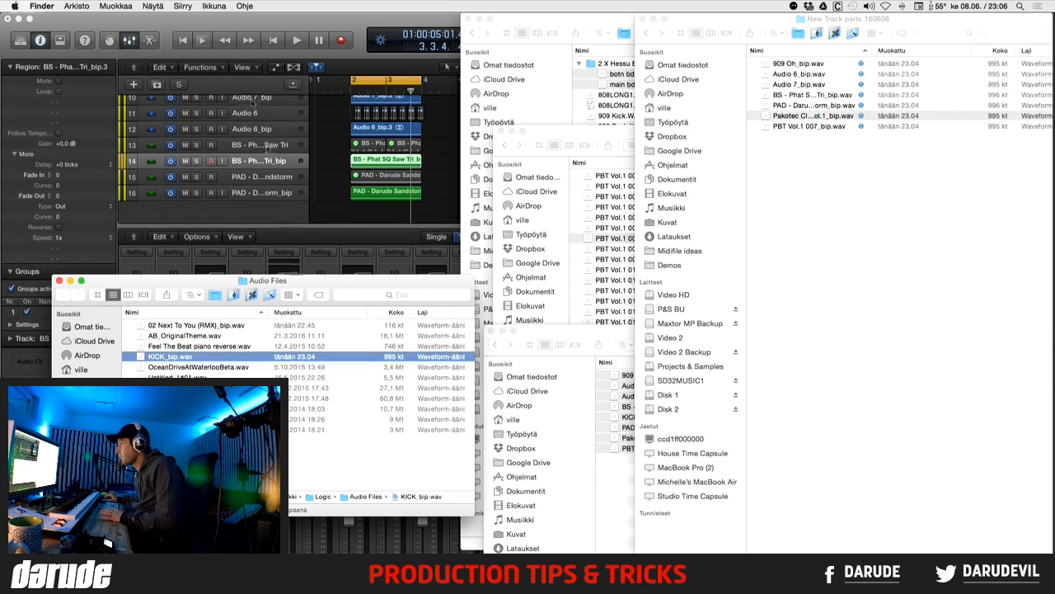
scroll(222, 133, up, 8)
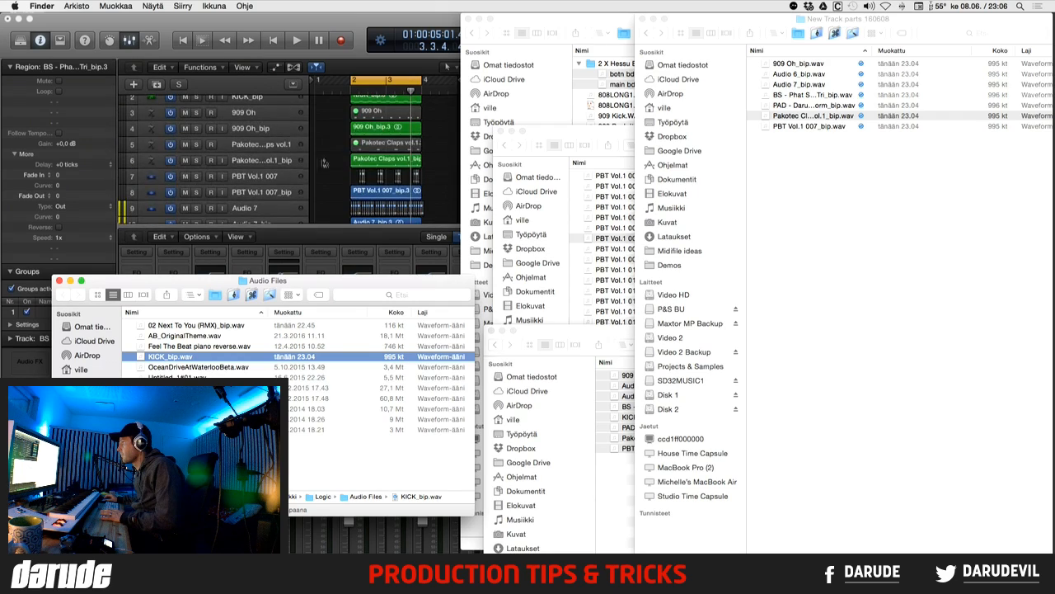
click(373, 118)
key(super+Tab)
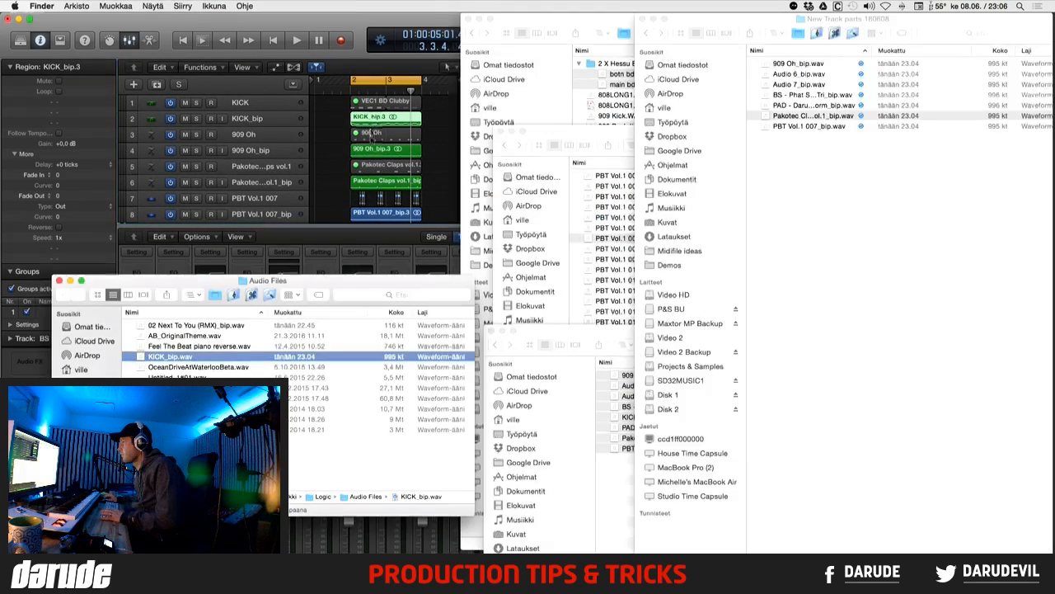
drag(186, 357, 845, 210)
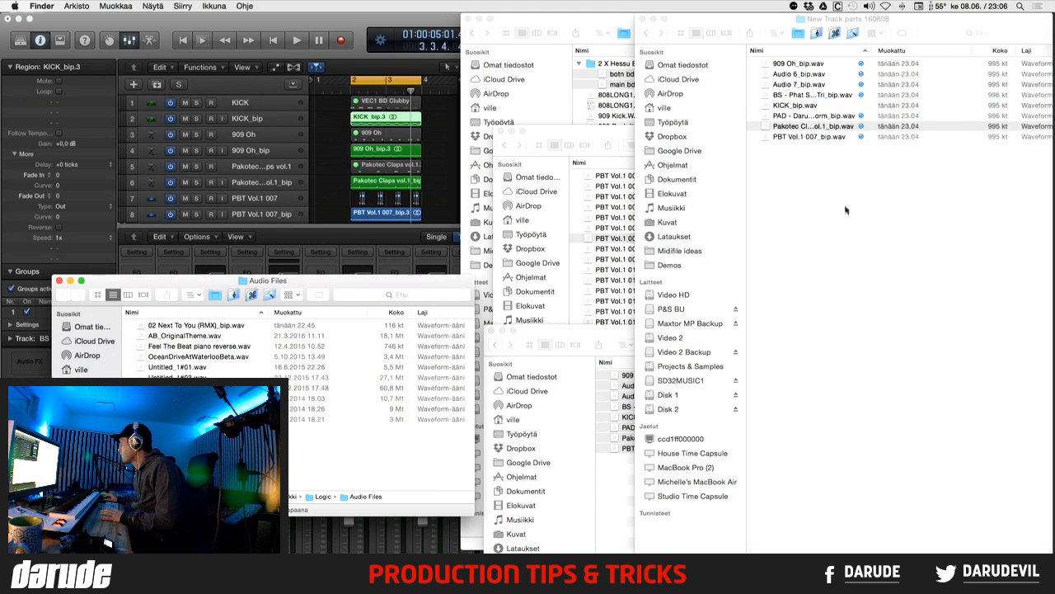
- Go through the bounced audio files in New Track parts 160608 one by one to check that every track is included
click(817, 125)
click(803, 65)
click(799, 75)
click(801, 85)
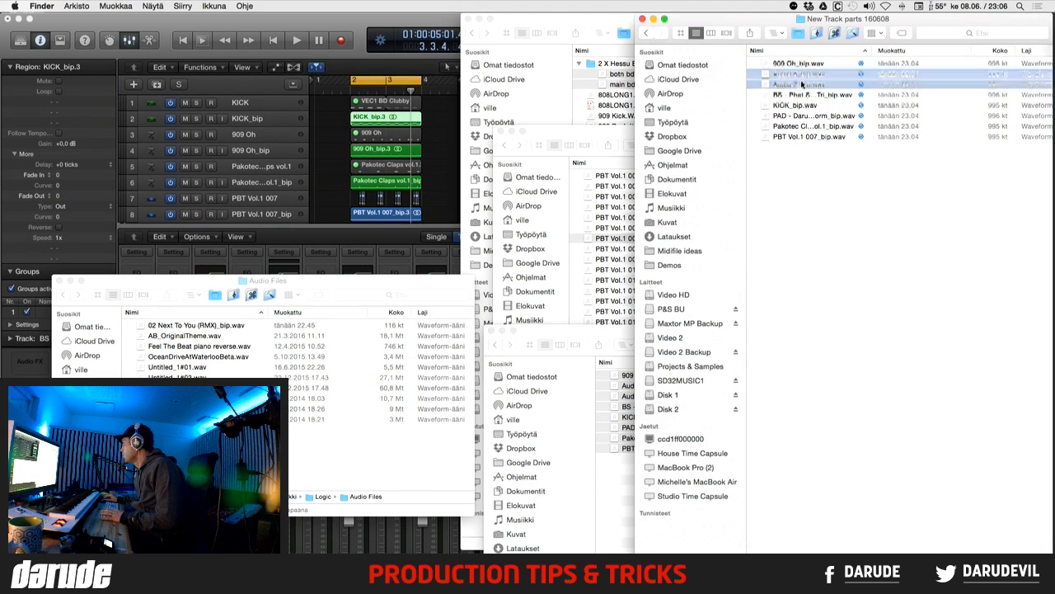
click(800, 95)
click(799, 106)
click(798, 117)
click(798, 127)
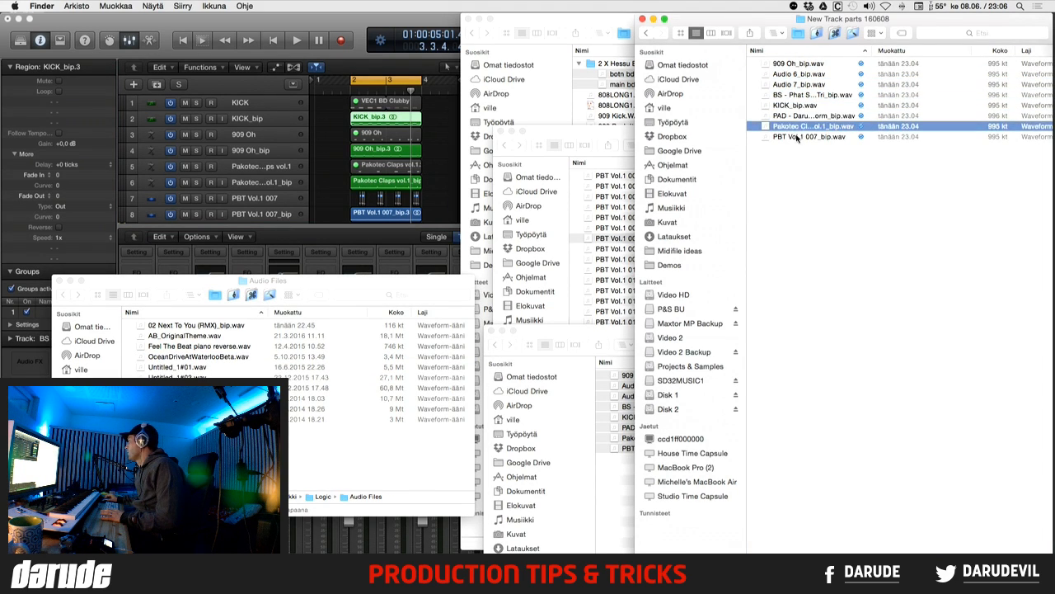
click(797, 138)
click(828, 198)
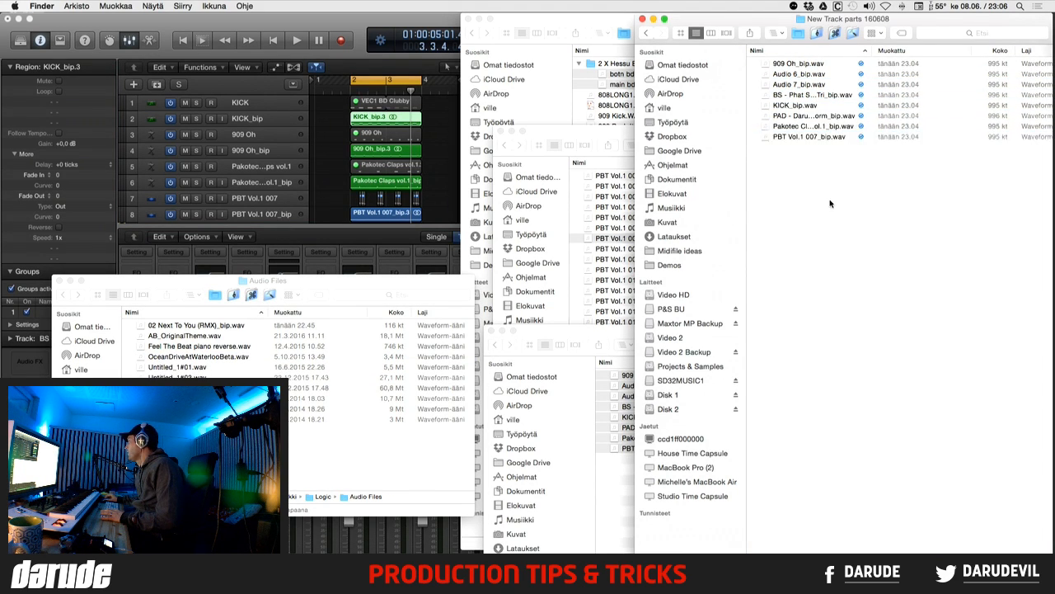
- Go up to the Samples & loops folder and compress New Track parts 160608 into a zip archive
click(646, 33)
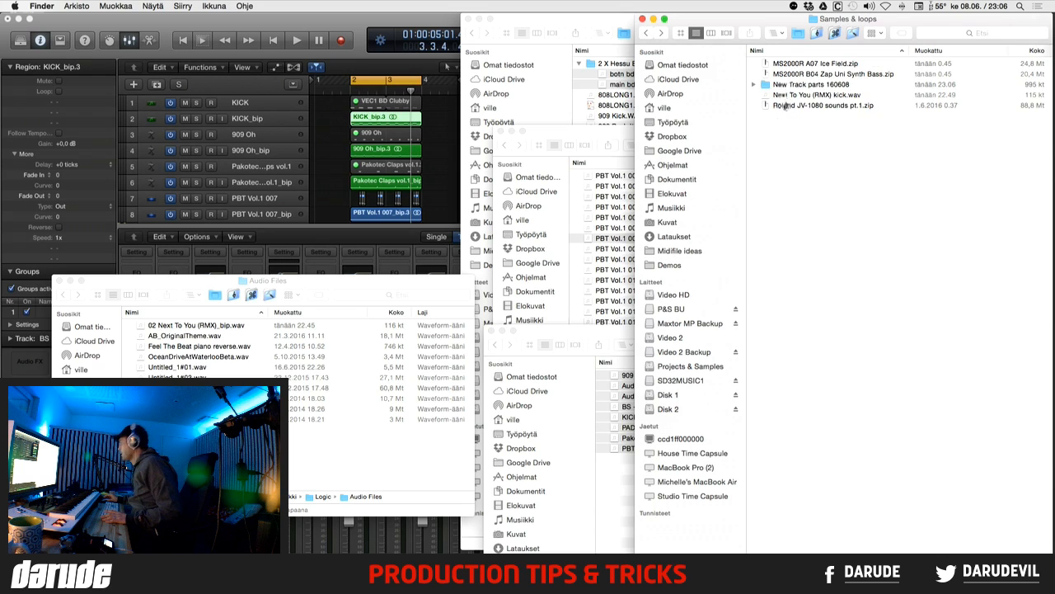
right_click(811, 86)
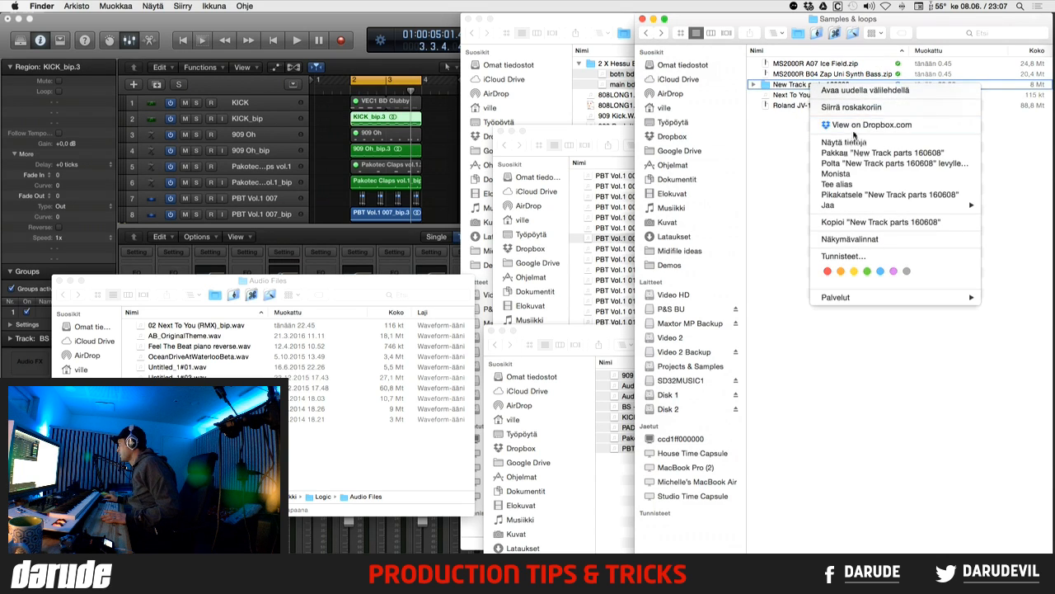
click(857, 152)
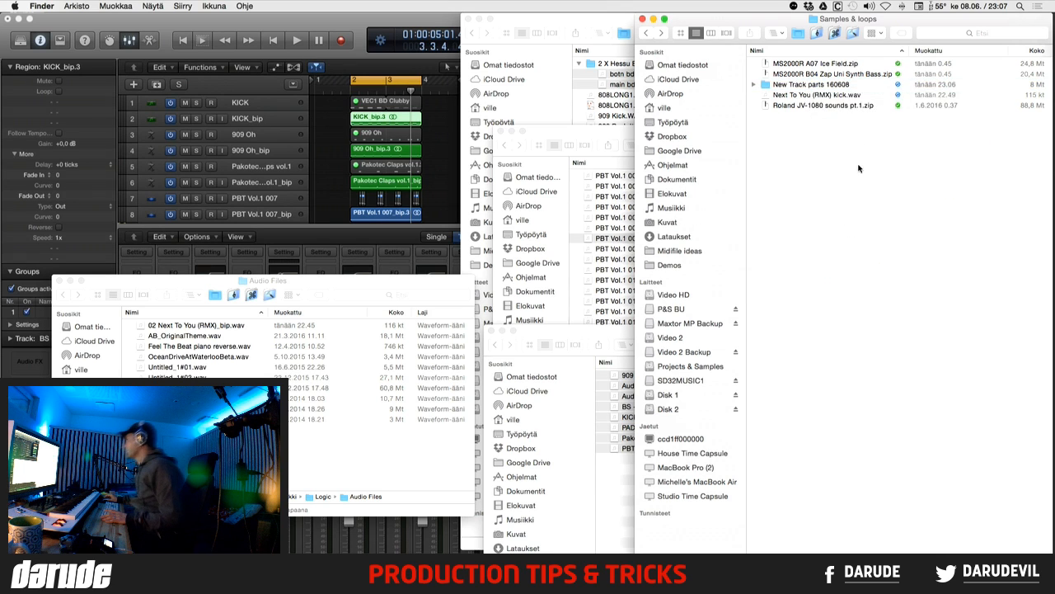
- Move the uncompressed New Track parts 160608 folder into Audio Files and close the Audio Files window
click(754, 85)
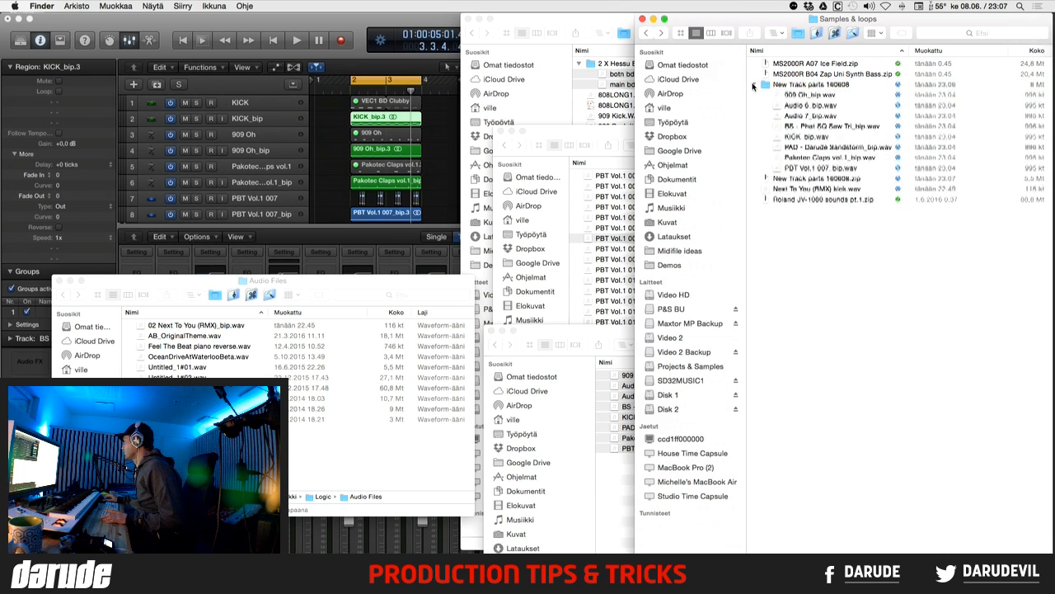
click(754, 85)
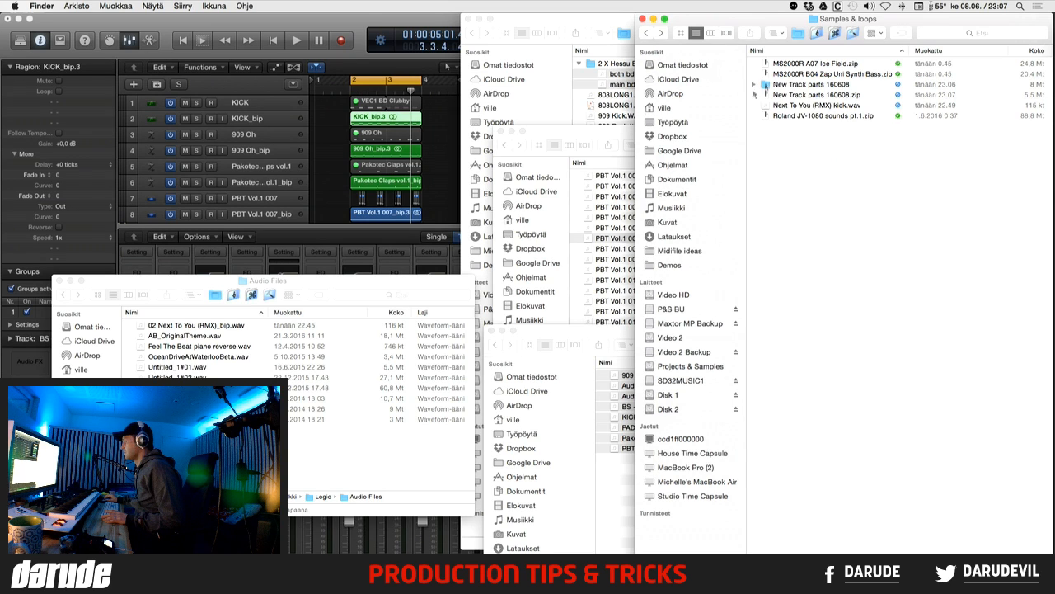
drag(765, 85, 322, 375)
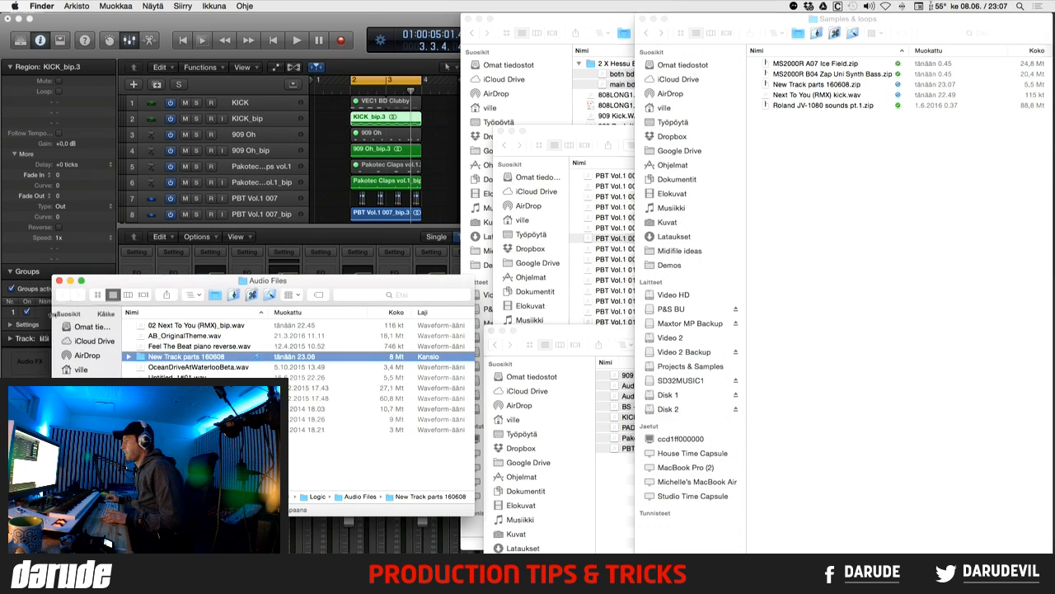
click(59, 280)
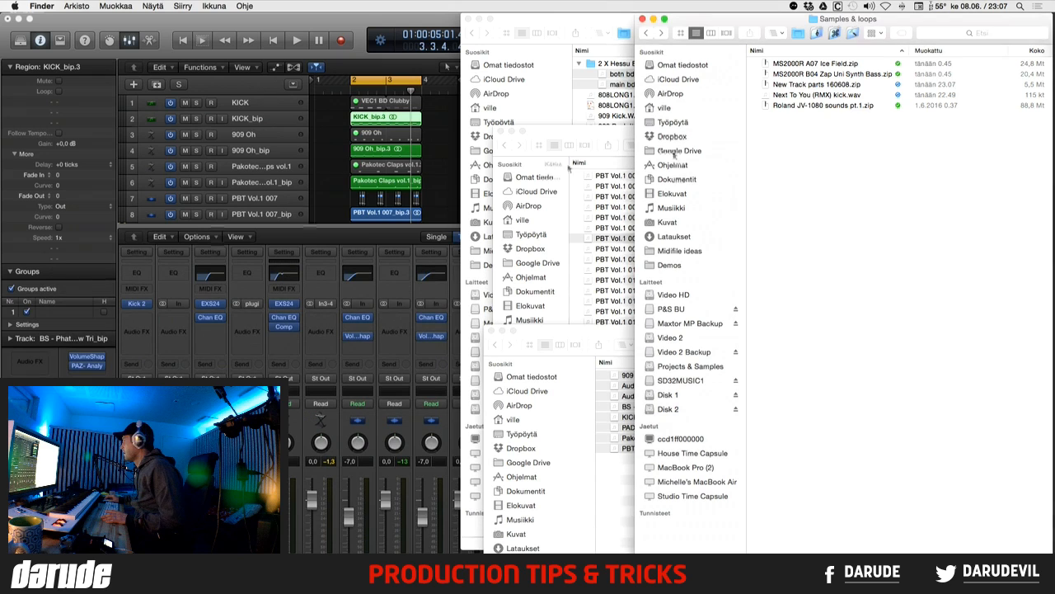
right_click(818, 85)
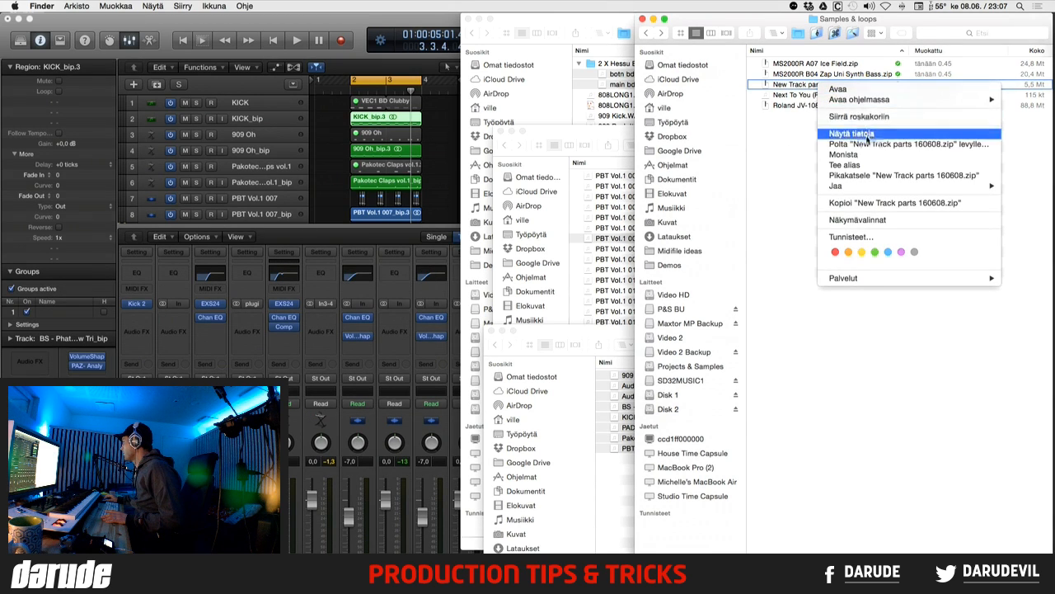
click(783, 170)
right_click(830, 86)
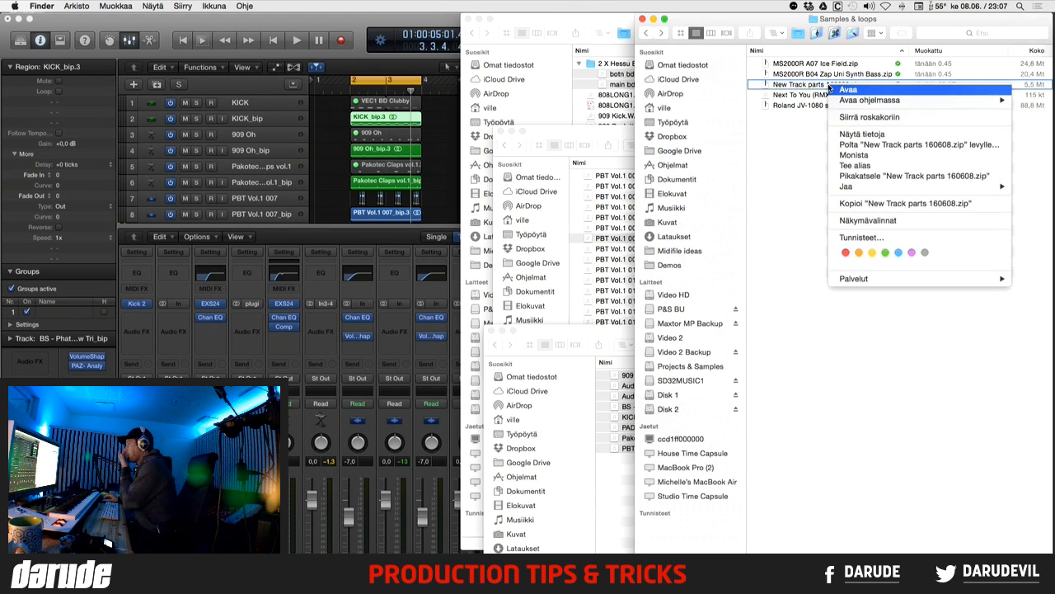
click(880, 135)
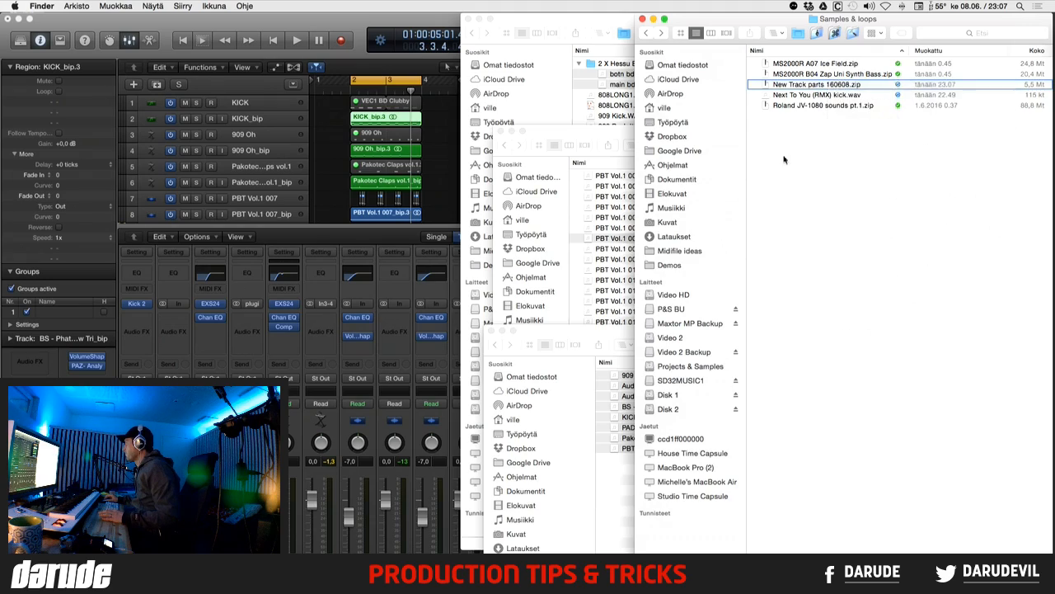
- Switch to Safari and move the Twitch channel window closer to the chat window
mouse_move(1047, 124)
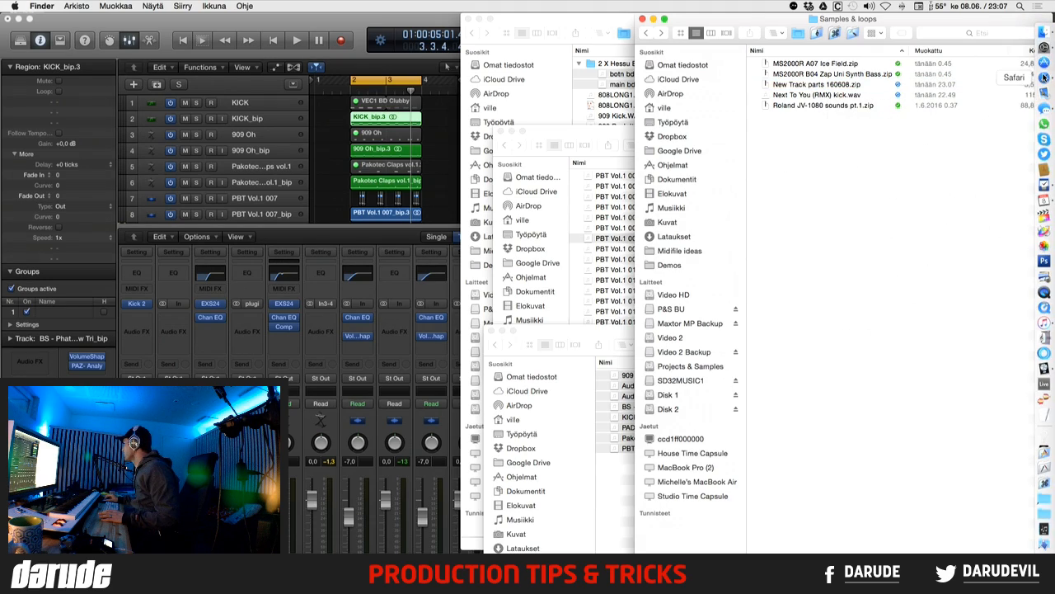
click(1044, 77)
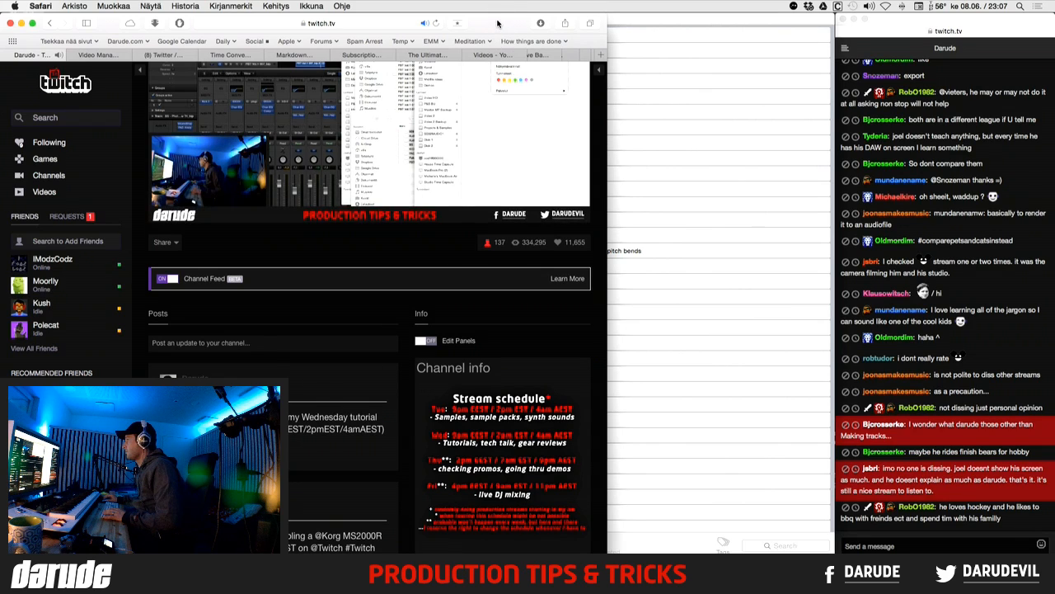
drag(497, 23, 579, 4)
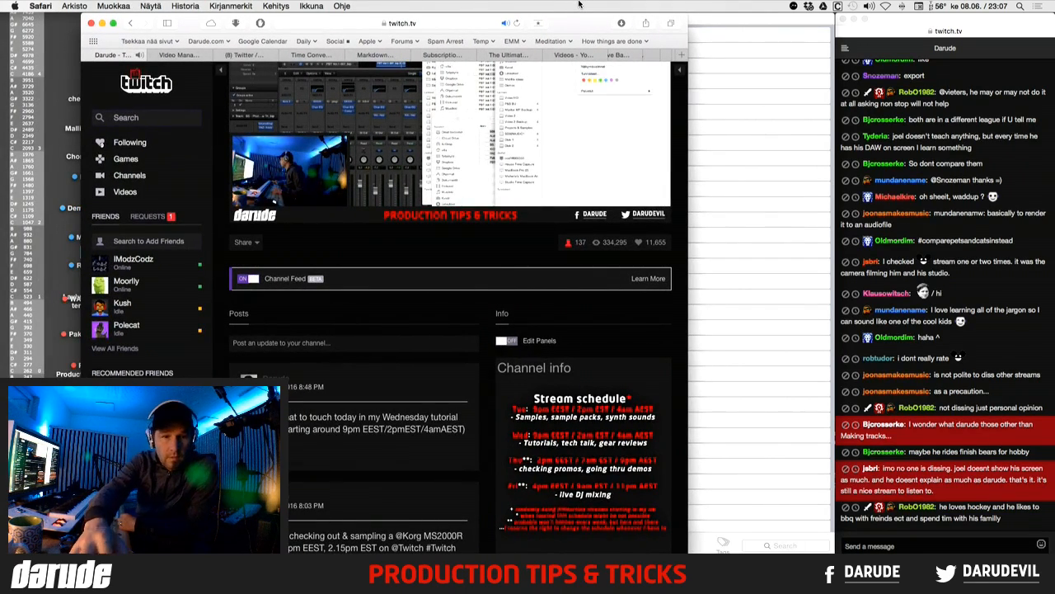
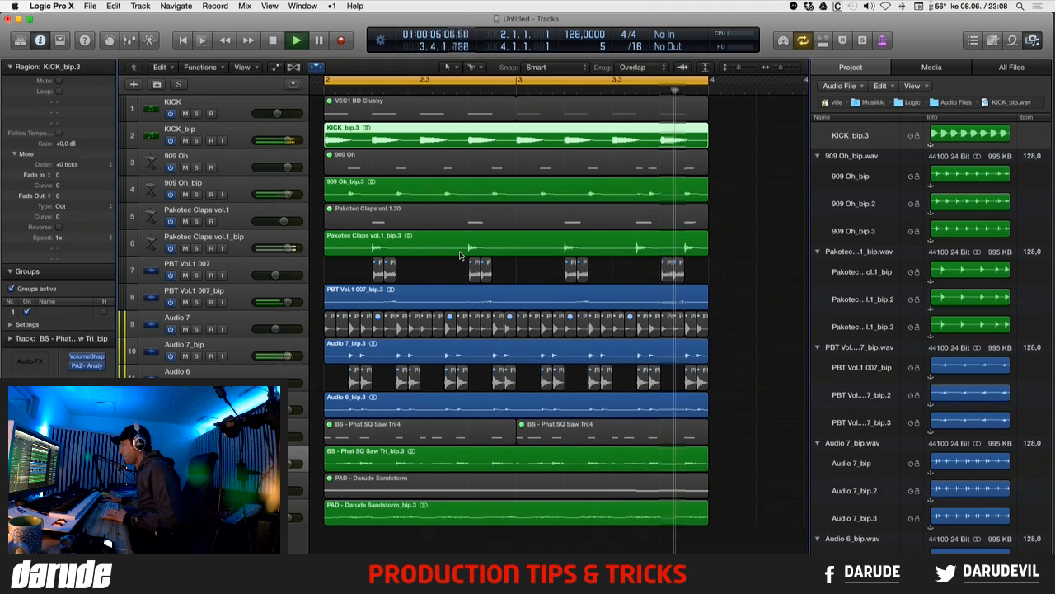
- Stop the loop playback, switch to Finder and check Dropbox's sync status for New Track parts 160608.zip
key(space)
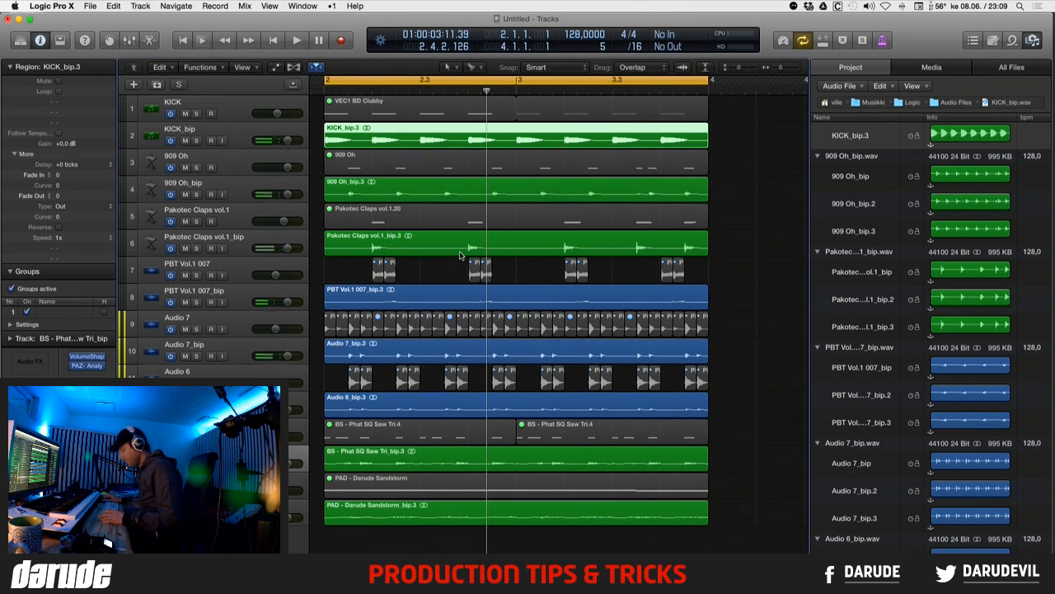
key(ctrl+Up)
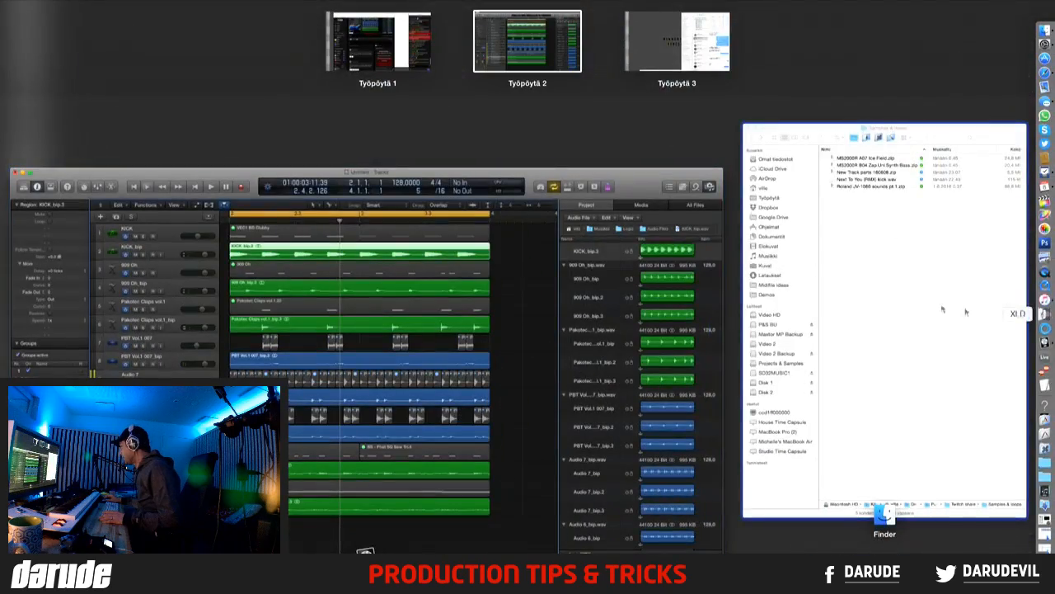
click(868, 290)
click(828, 85)
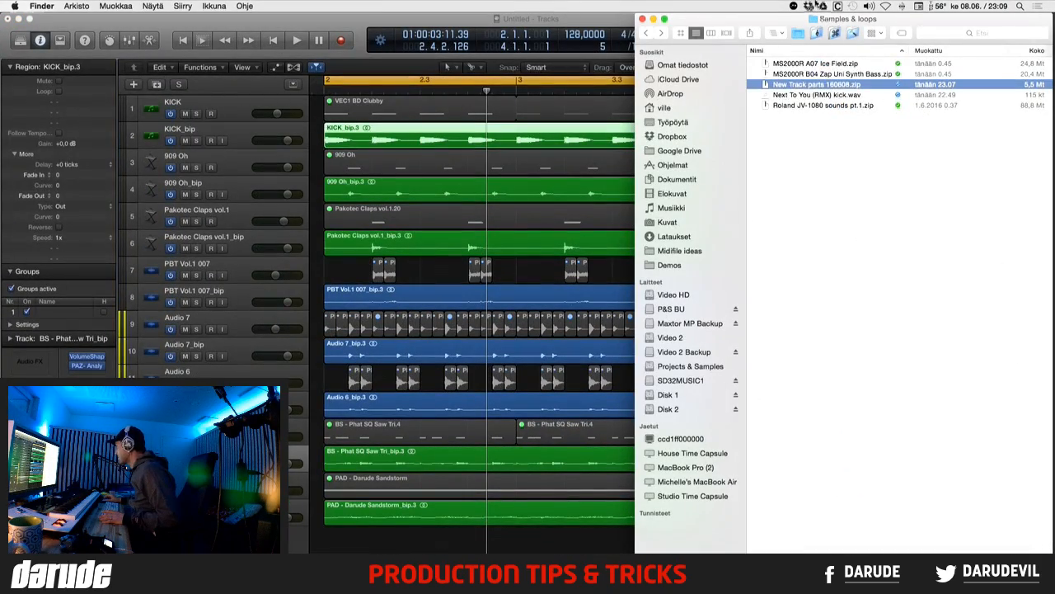
click(808, 6)
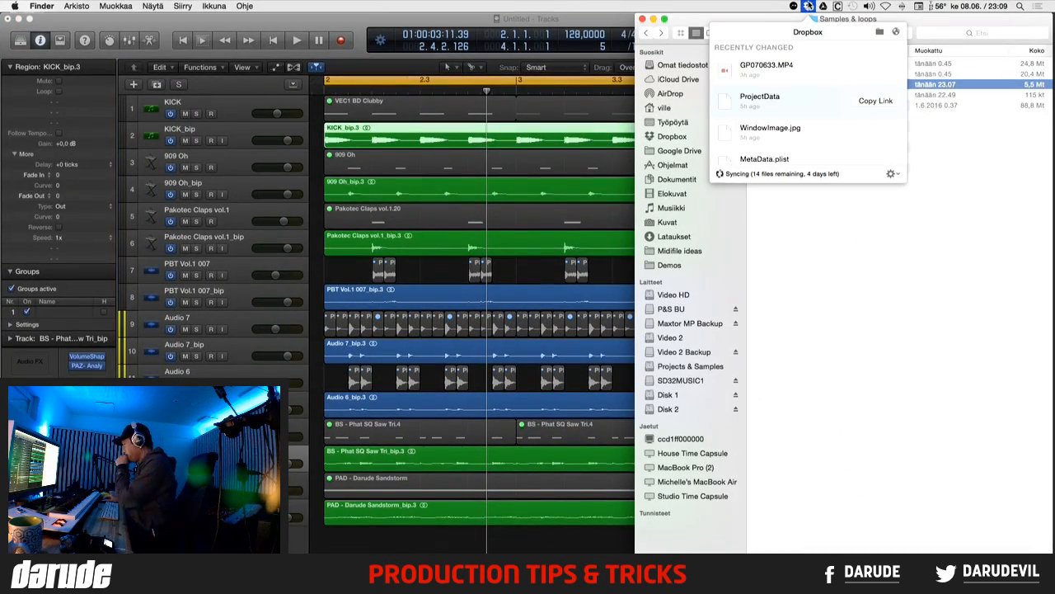
click(843, 234)
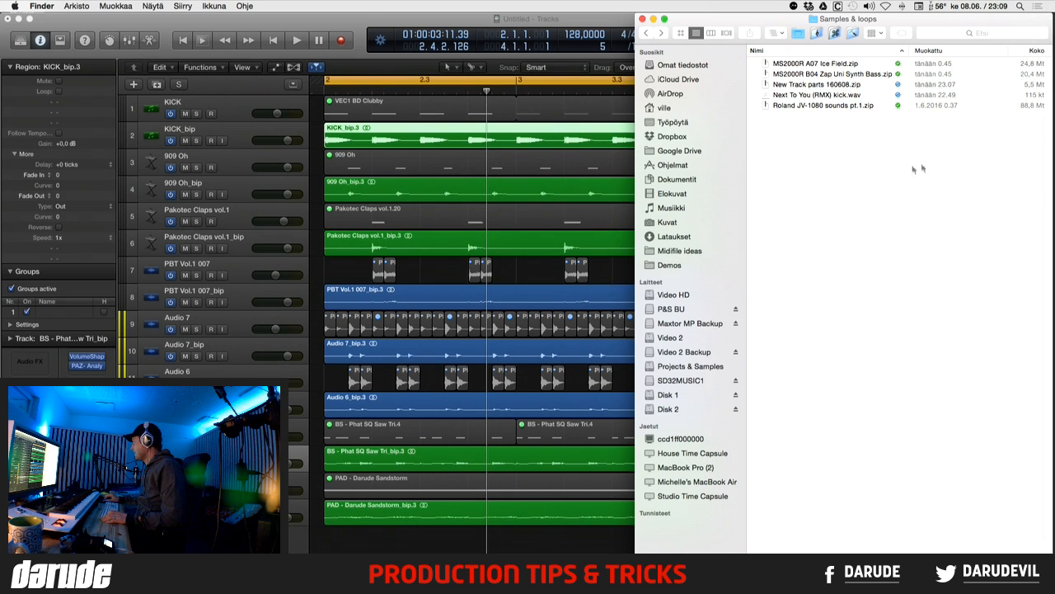
- Switch to the Twitch chat in Safari and read back through the earlier viewer messages
click(340, 23)
key(super+Tab)
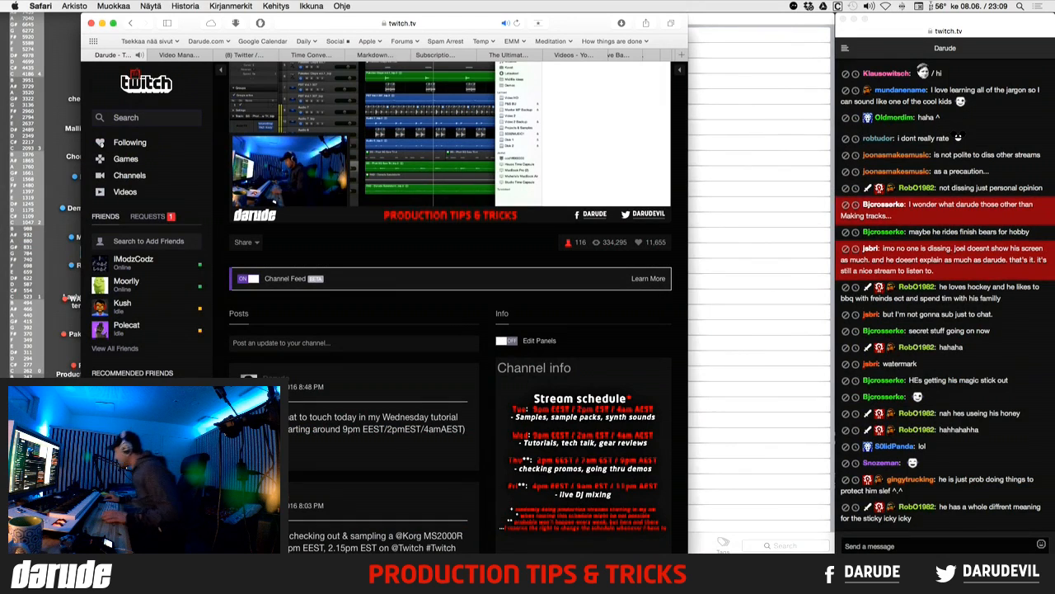
click(947, 543)
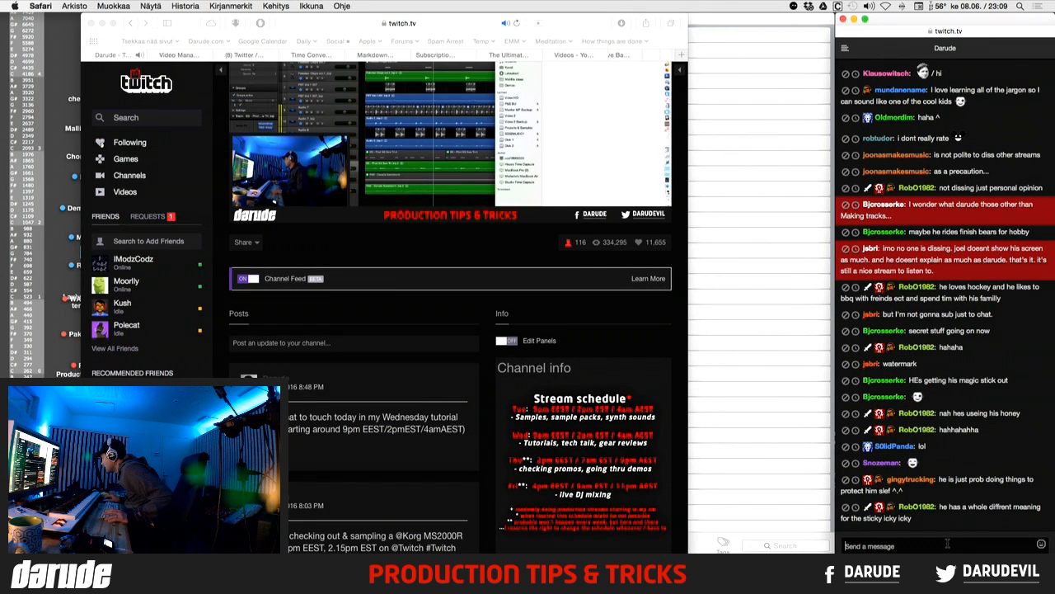
scroll(980, 480, up, 2)
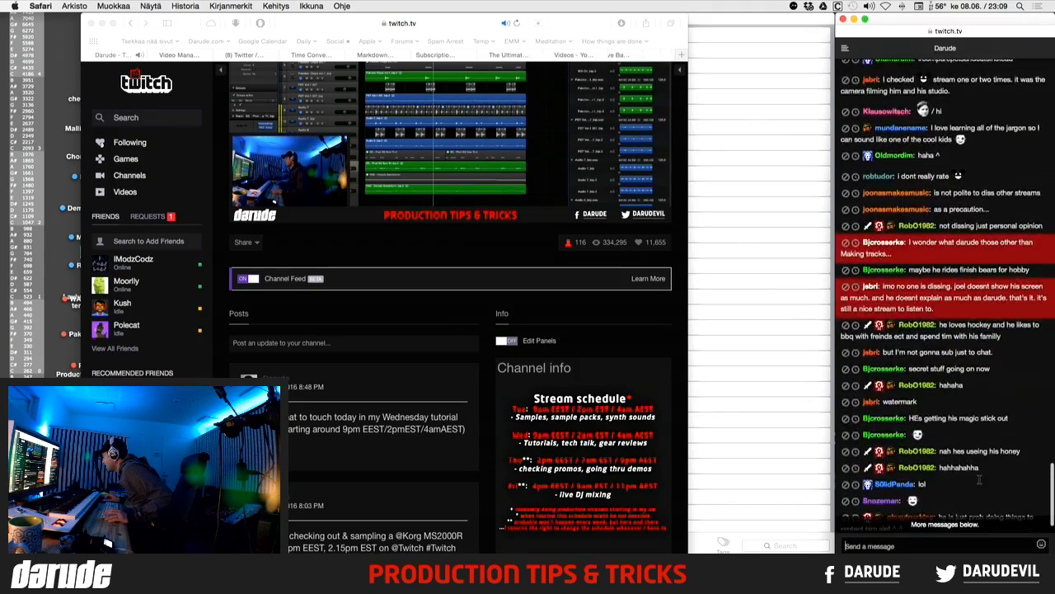
scroll(980, 480, down, 2)
scroll(980, 482, up, 5)
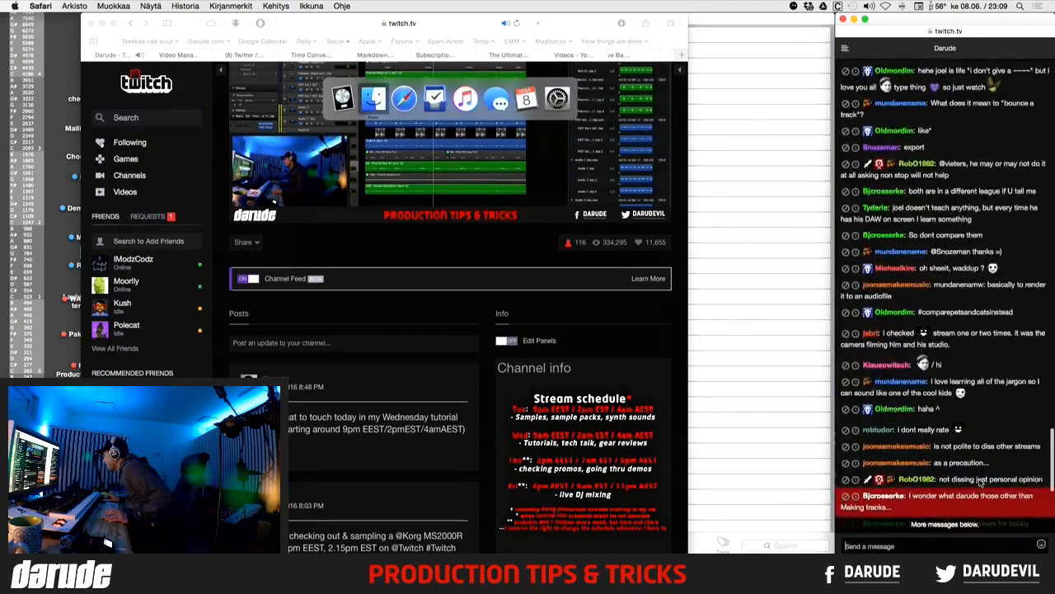
scroll(980, 482, up, 2)
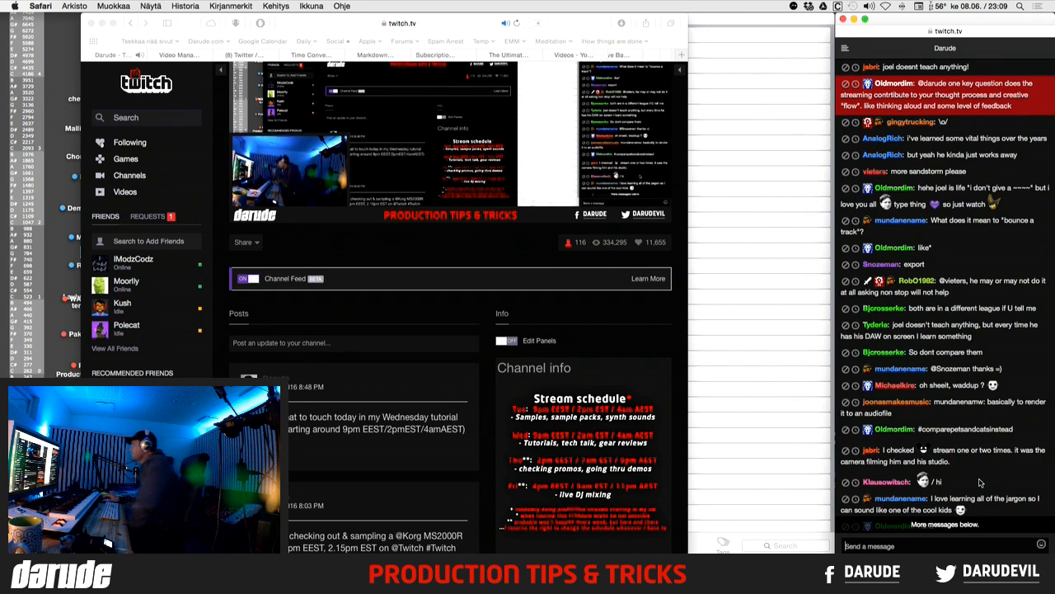
mouse_move(1046, 342)
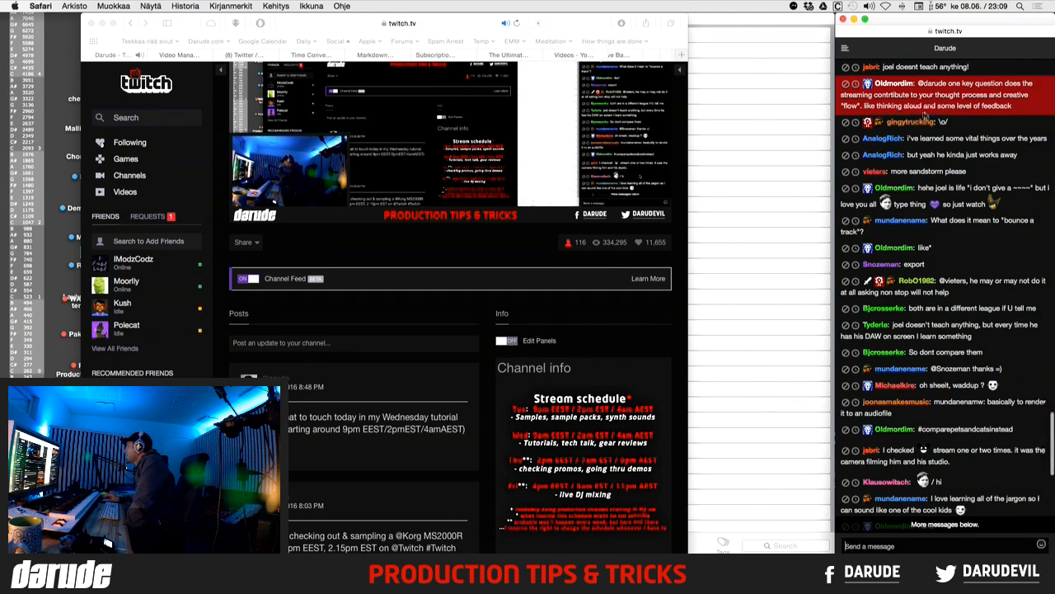
- Highlight and read the viewer's chat question about whether streaming contributes to the thought process and creative flow
drag(924, 84, 1016, 106)
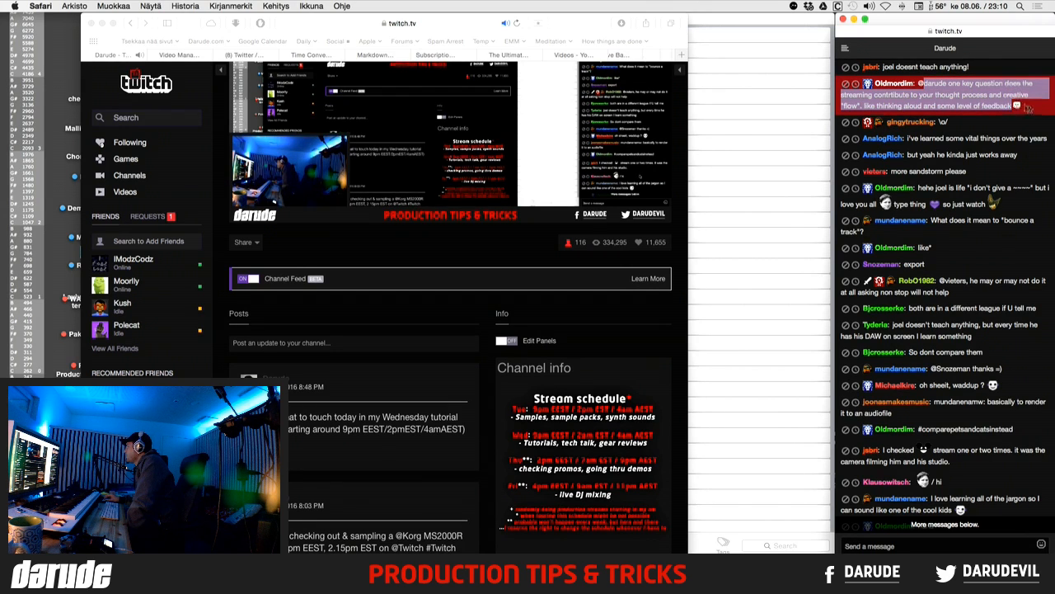
click(1015, 111)
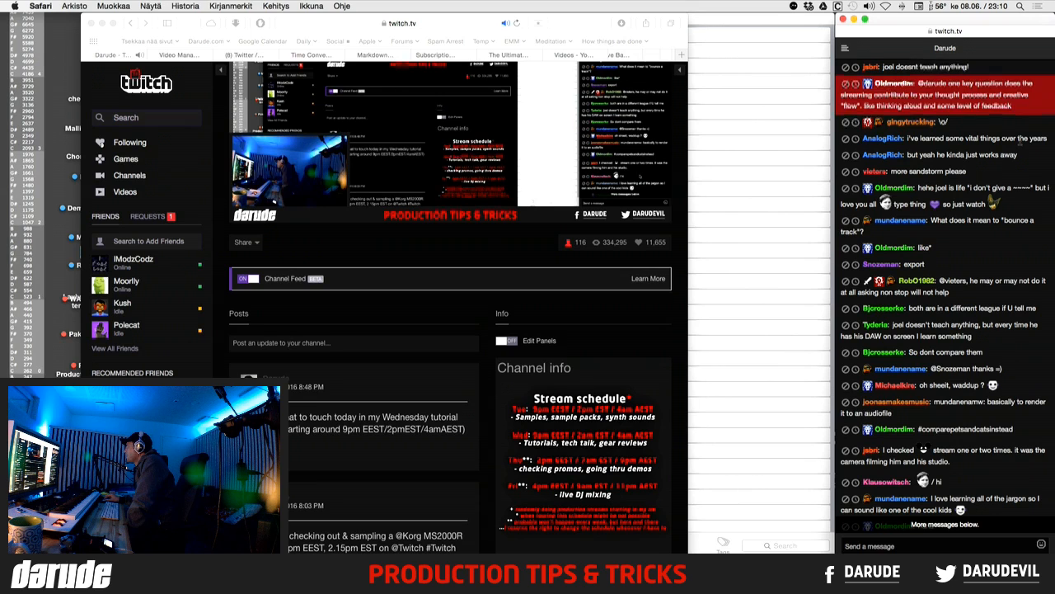
triple_click(1016, 109)
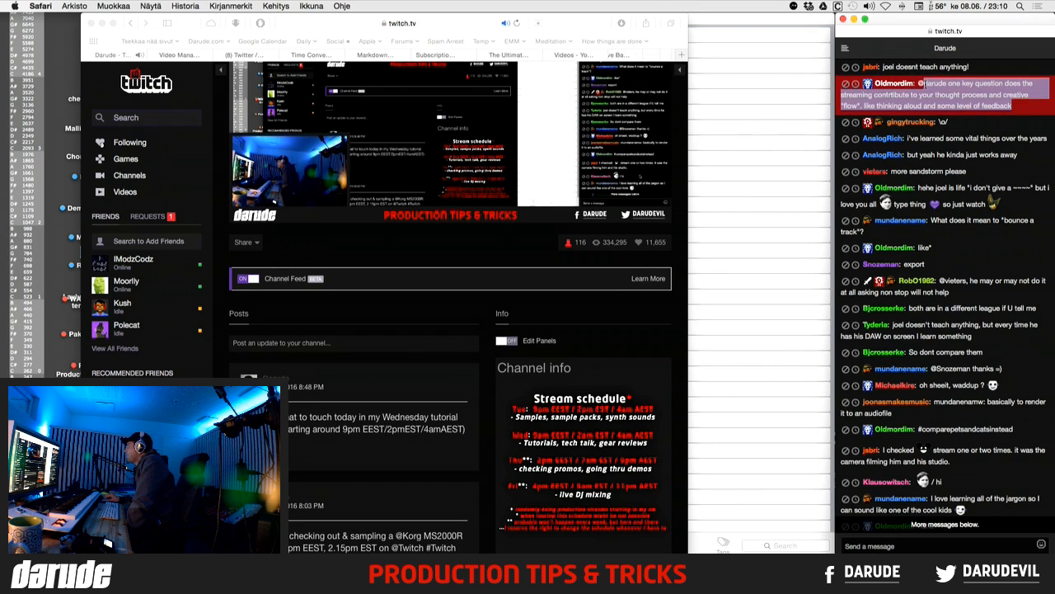
click(924, 83)
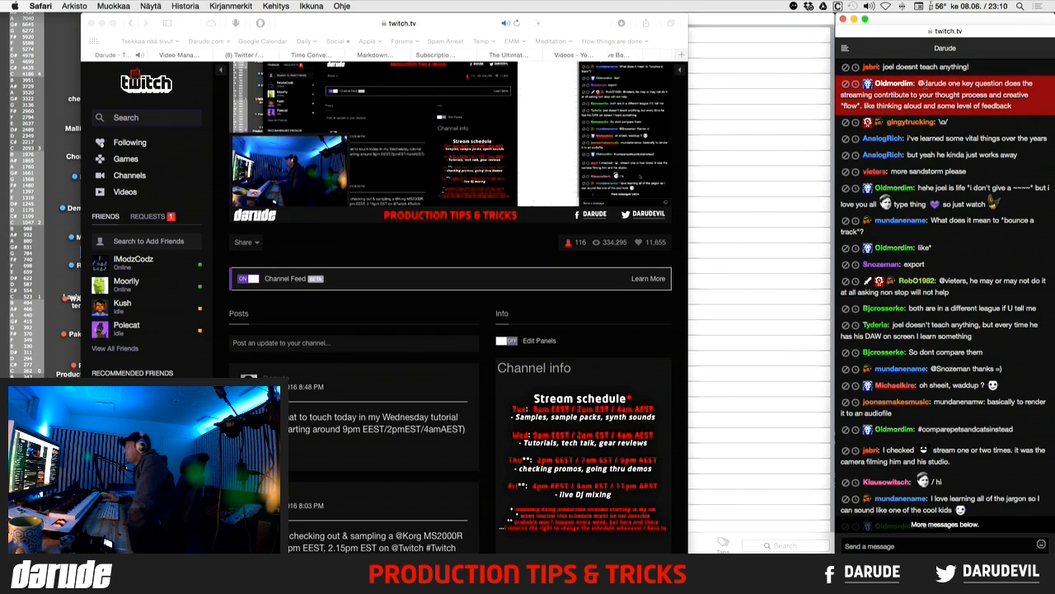
drag(924, 83, 1029, 106)
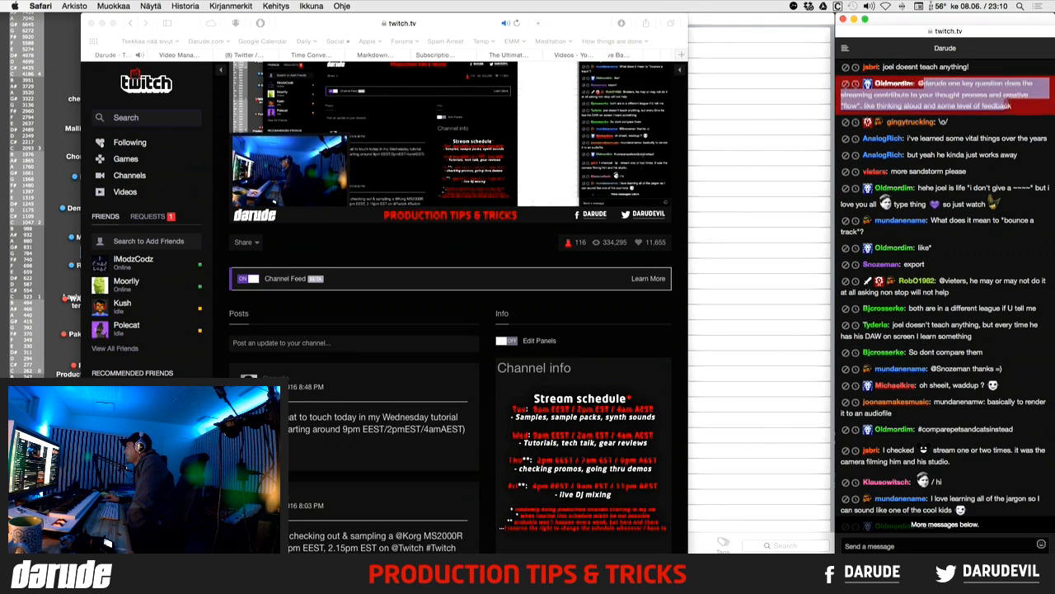
click(1030, 106)
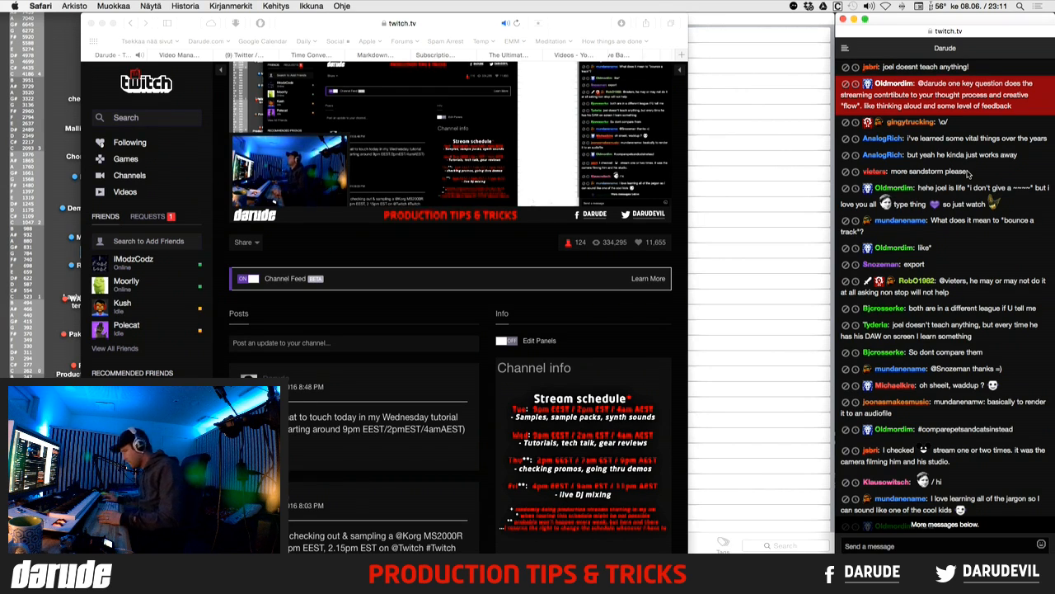
- Read through the newer Twitch chat messages for further viewer questions
click(587, 23)
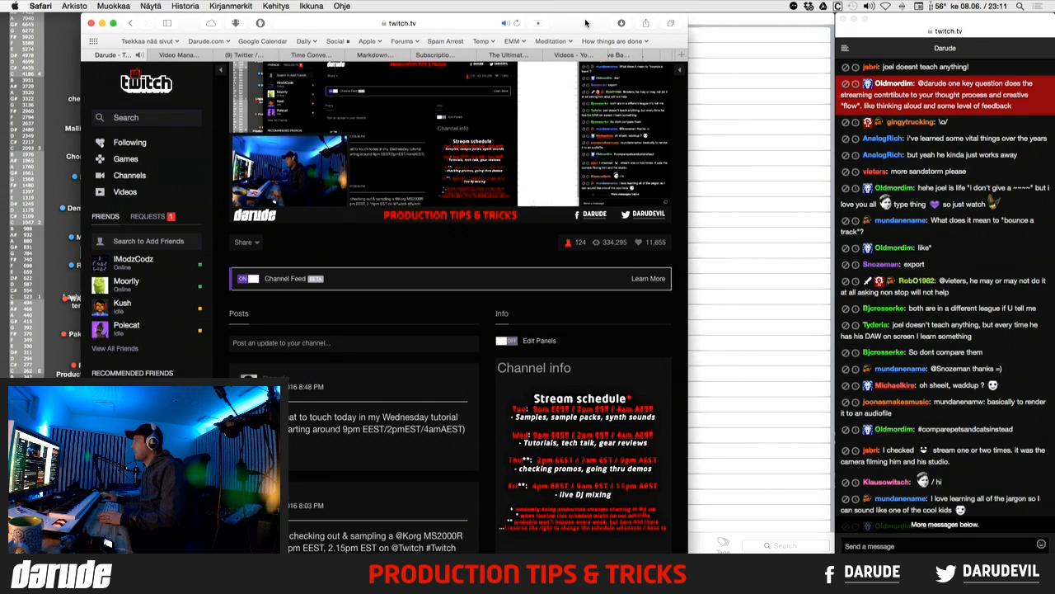
scroll(952, 258, down, 15)
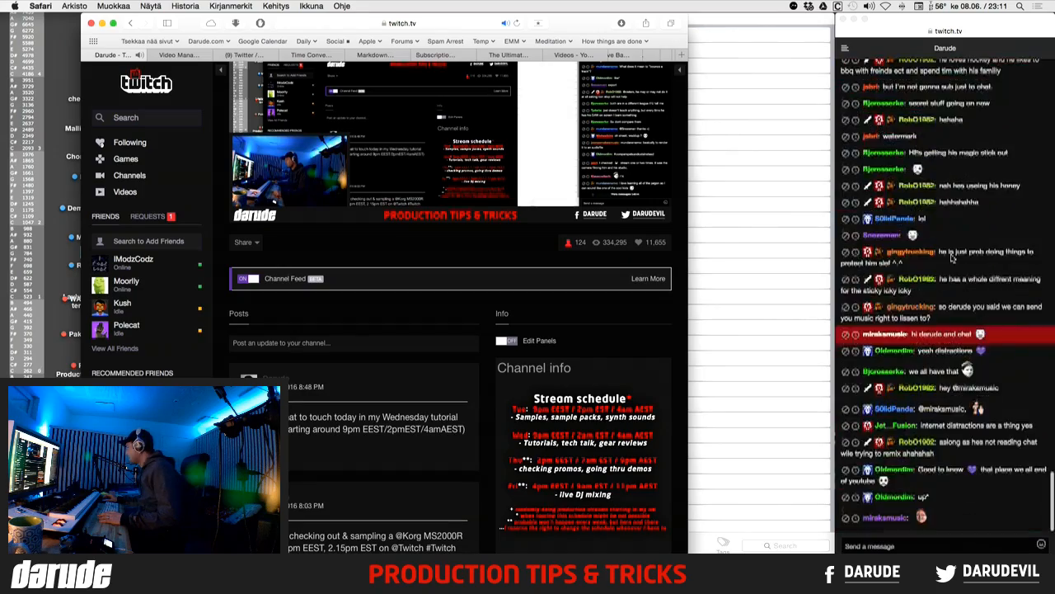
scroll(953, 258, up, 5)
key(ctrl+Right)
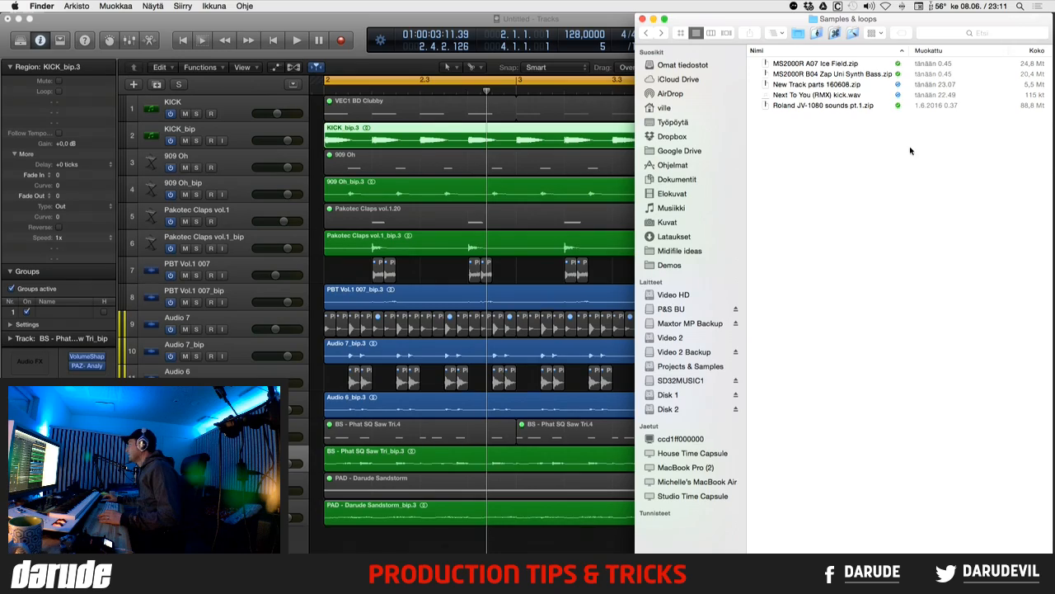
key(ctrl+Left)
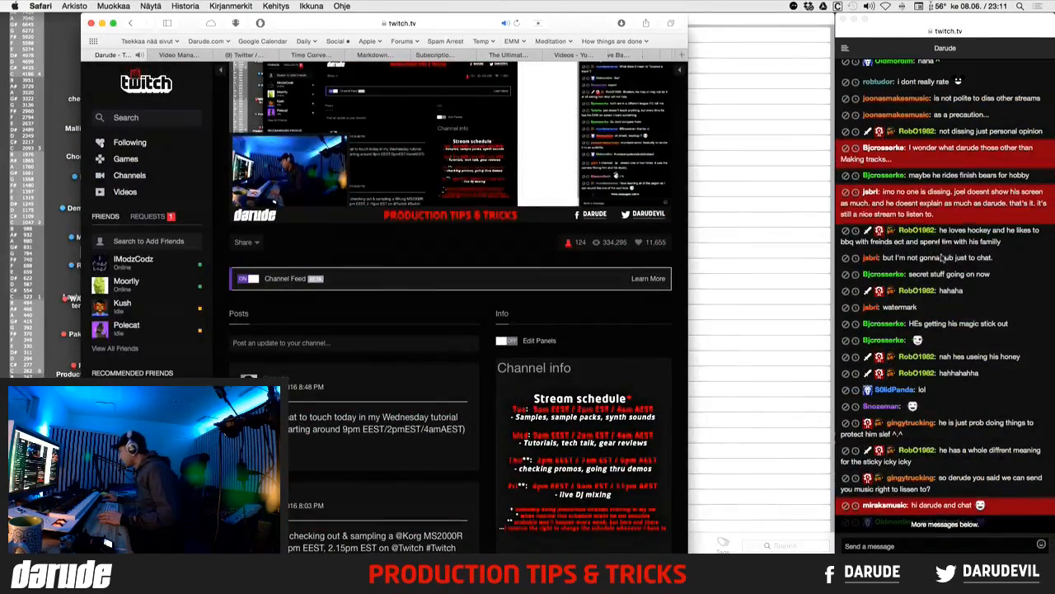
- Catch up on the newest Twitch chat messages, and switch to Finder to check Dropbox's sync status and recently changed files
scroll(986, 331, down, 5)
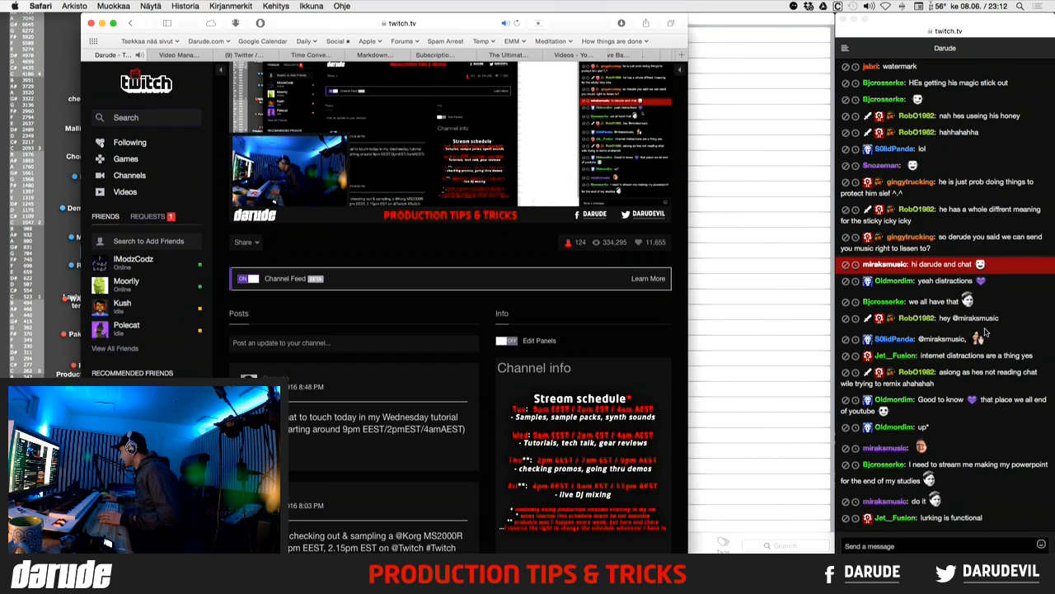
key(ctrl+Left)
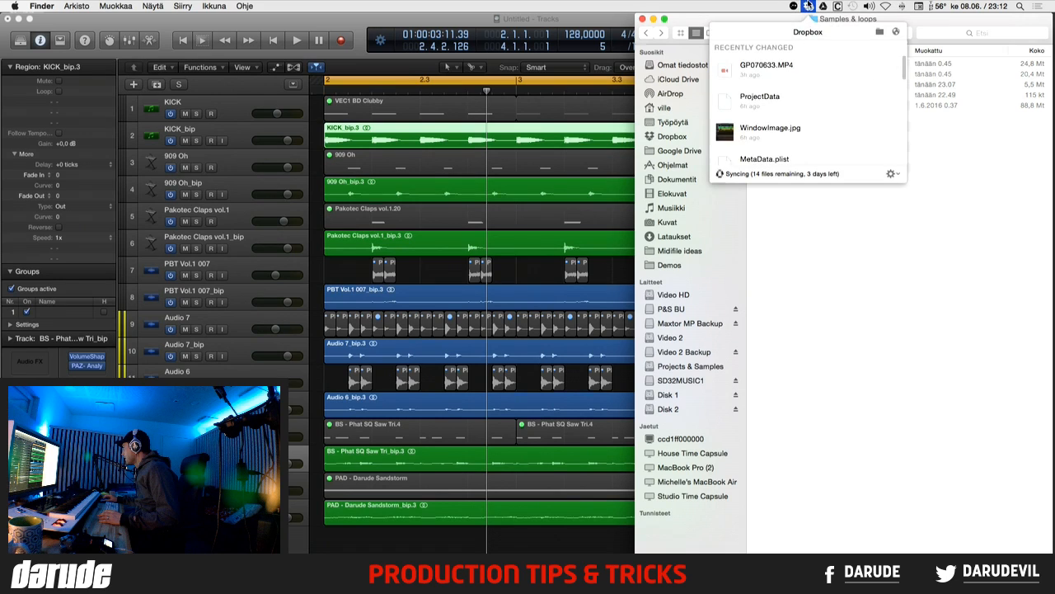
click(808, 6)
mouse_move(832, 132)
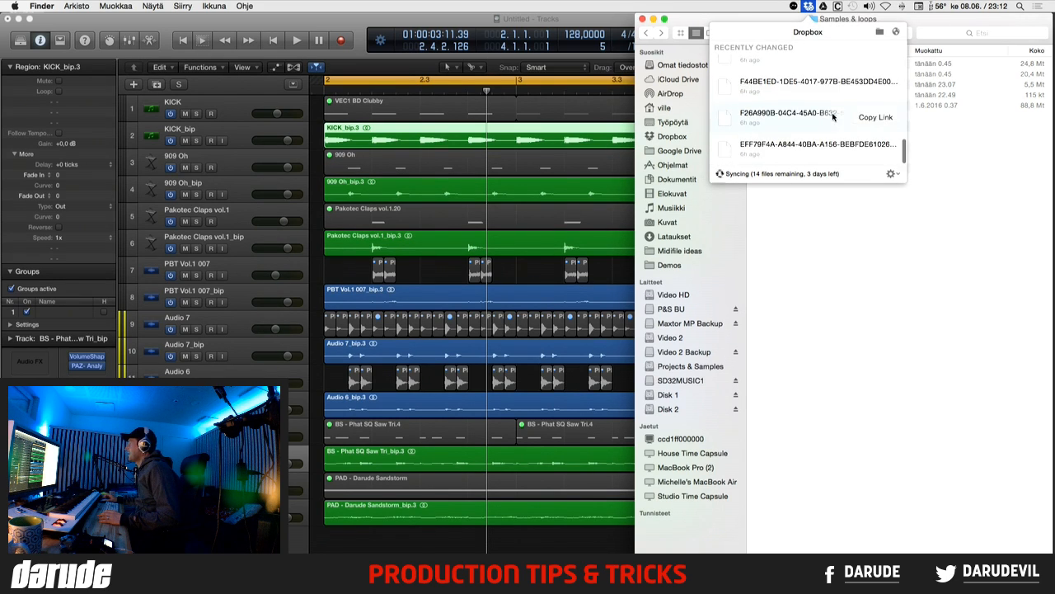
click(843, 249)
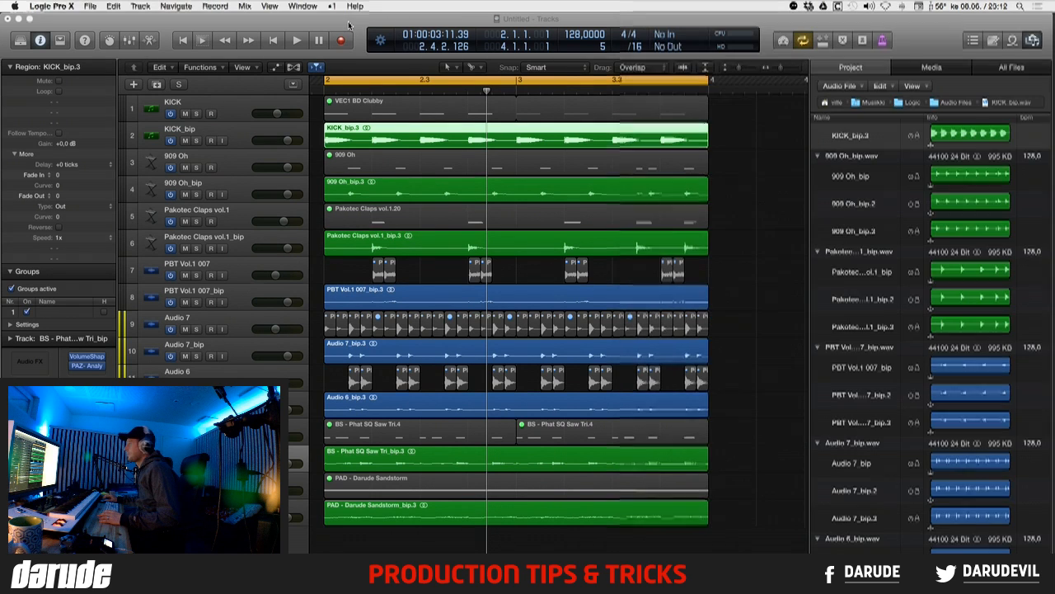
- Switch to Logic Pro X, clear the region selection and shrink the track heights until all 16 tracks fit in view
click(388, 26)
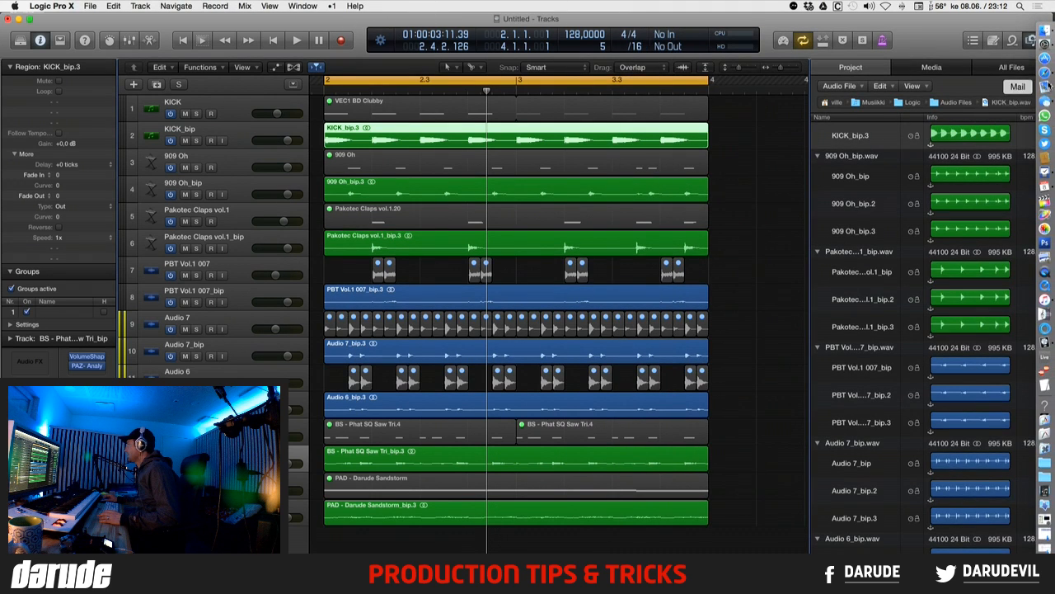
click(866, 175)
key(super+a)
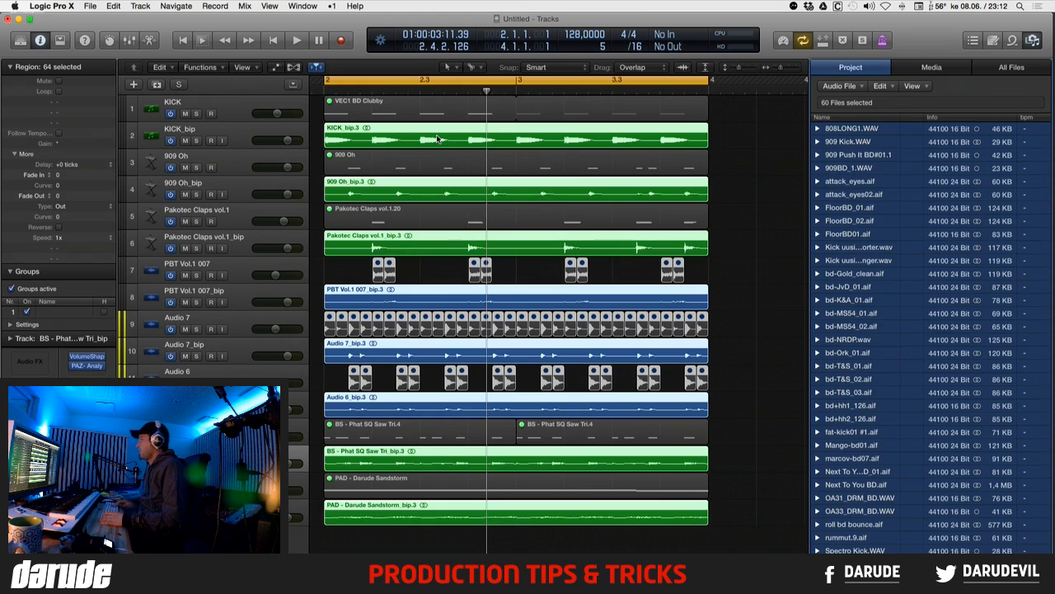
key(Up)
click(768, 163)
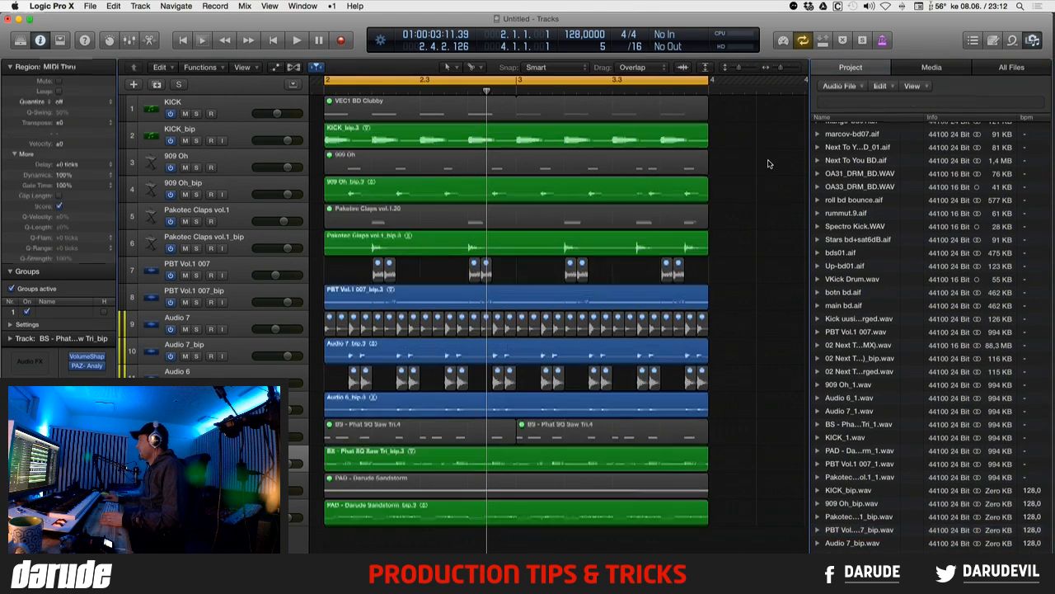
key(super+Up)
key(super+Up)
key(super+Up)
key(super+Up)
key(super+Up)
key(super+Up)
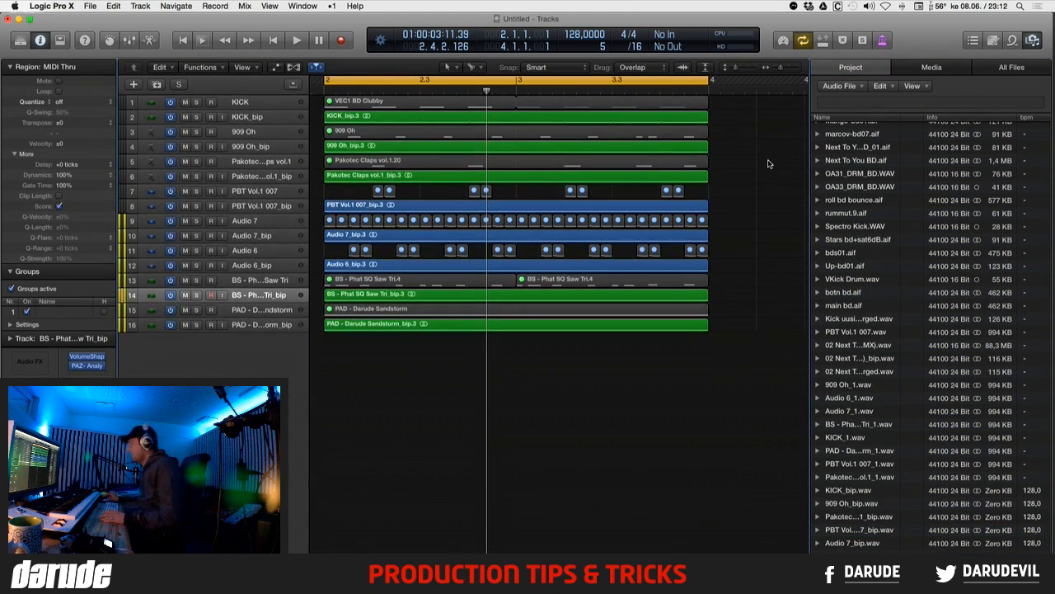
- Switch to Finder, check Dropbox's sync status again and copy the public link of New Track parts 160608.zip
key(super+Tab)
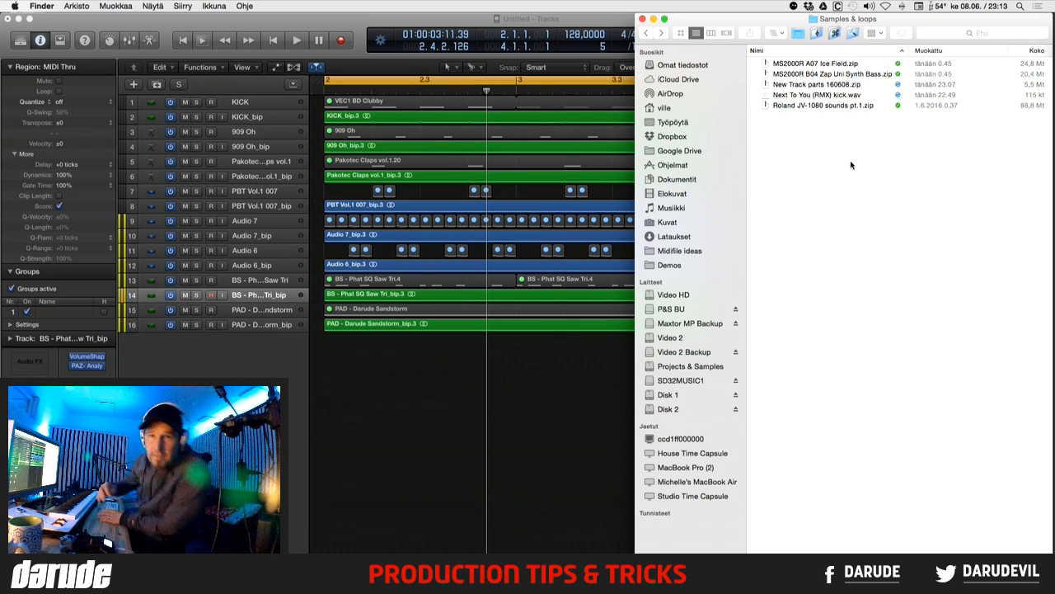
click(809, 7)
click(808, 240)
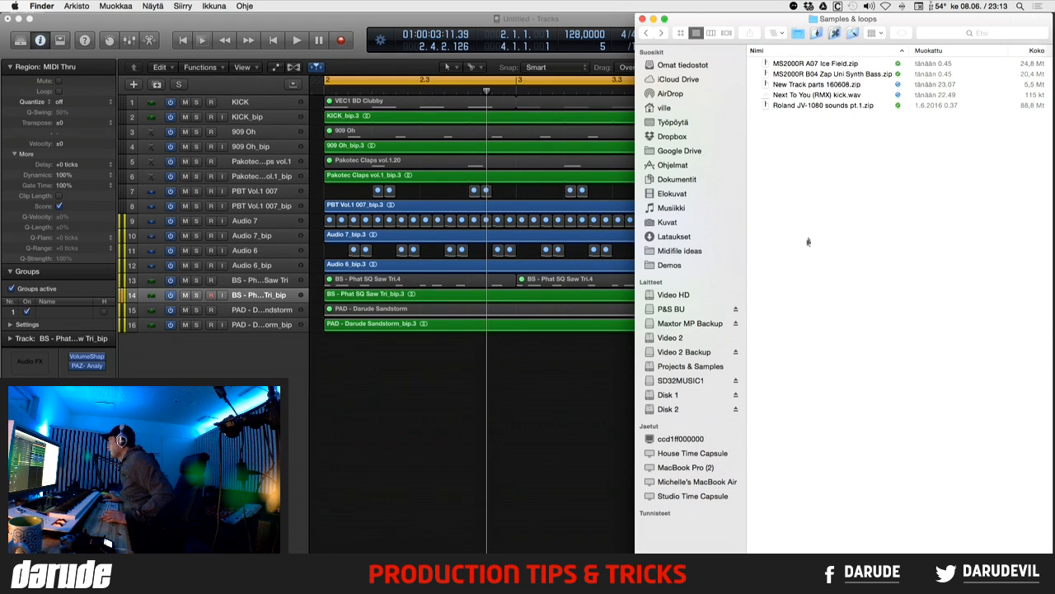
right_click(842, 86)
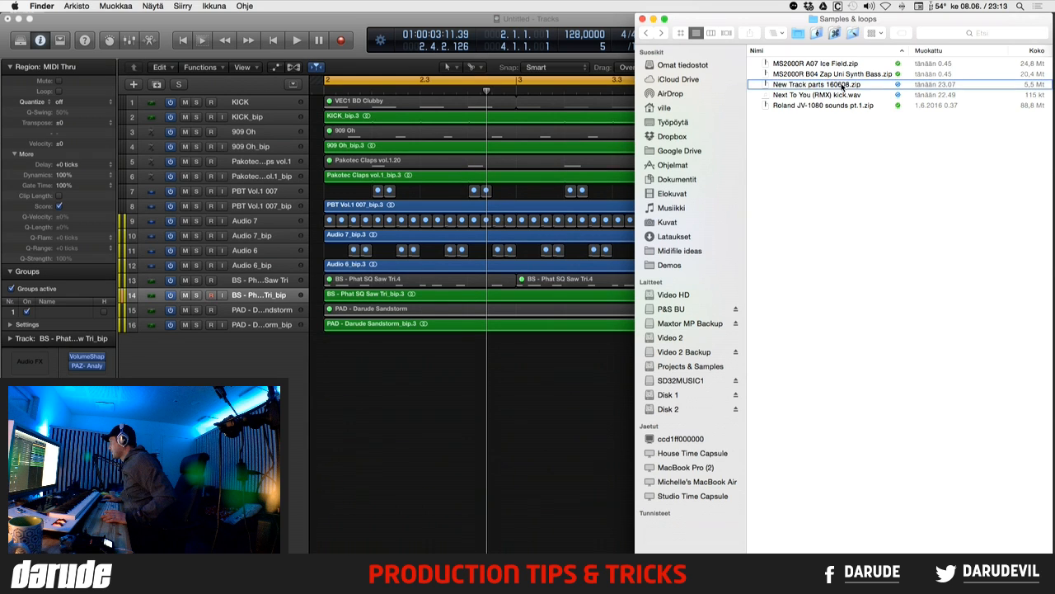
click(877, 135)
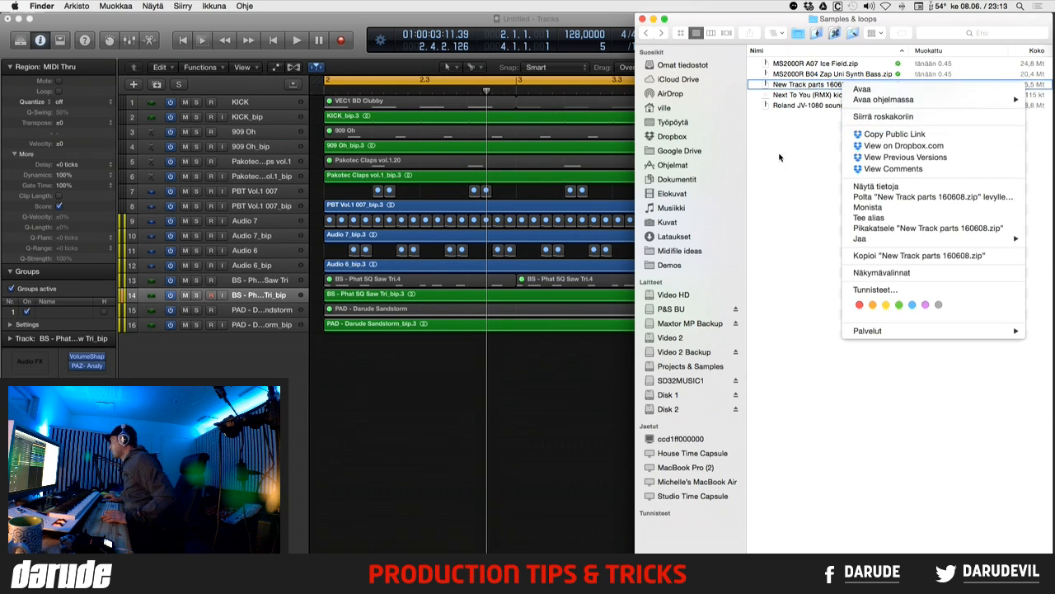
mouse_move(1051, 123)
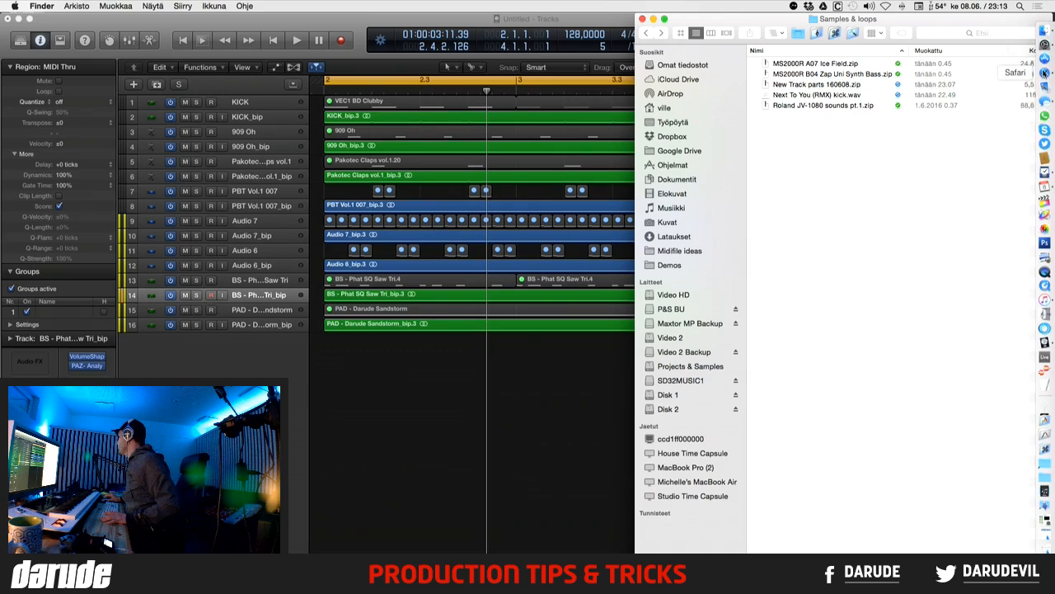
click(1044, 74)
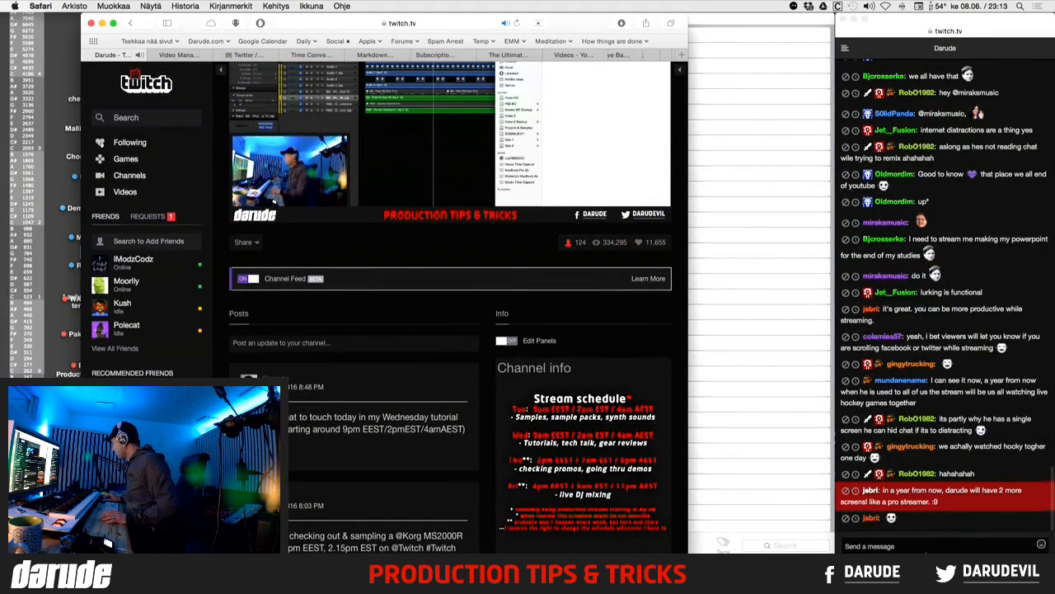
click(927, 544)
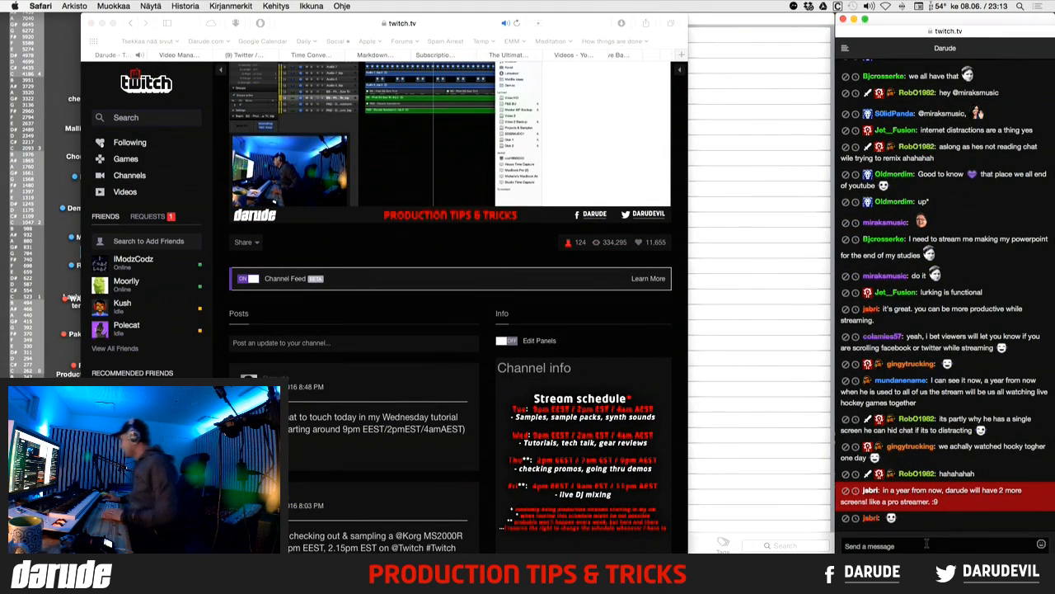
key(super+v)
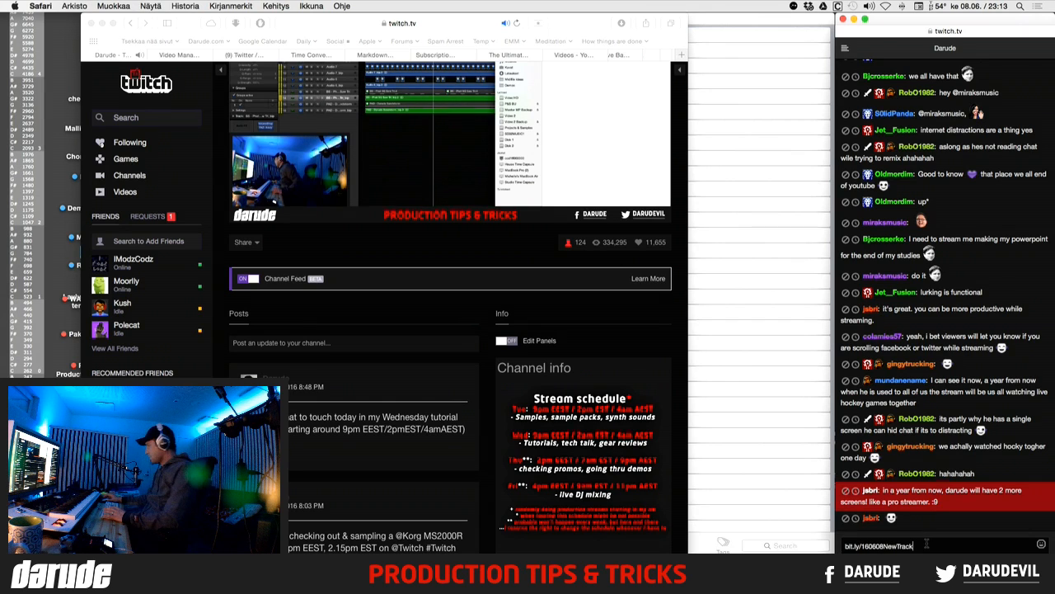
key(super+Left)
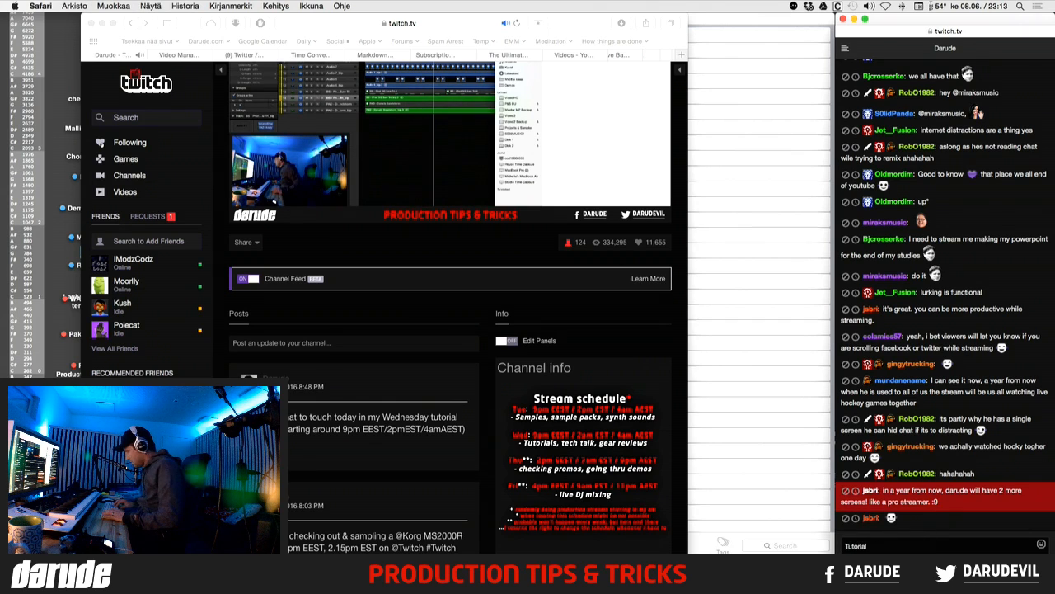
text(http://)
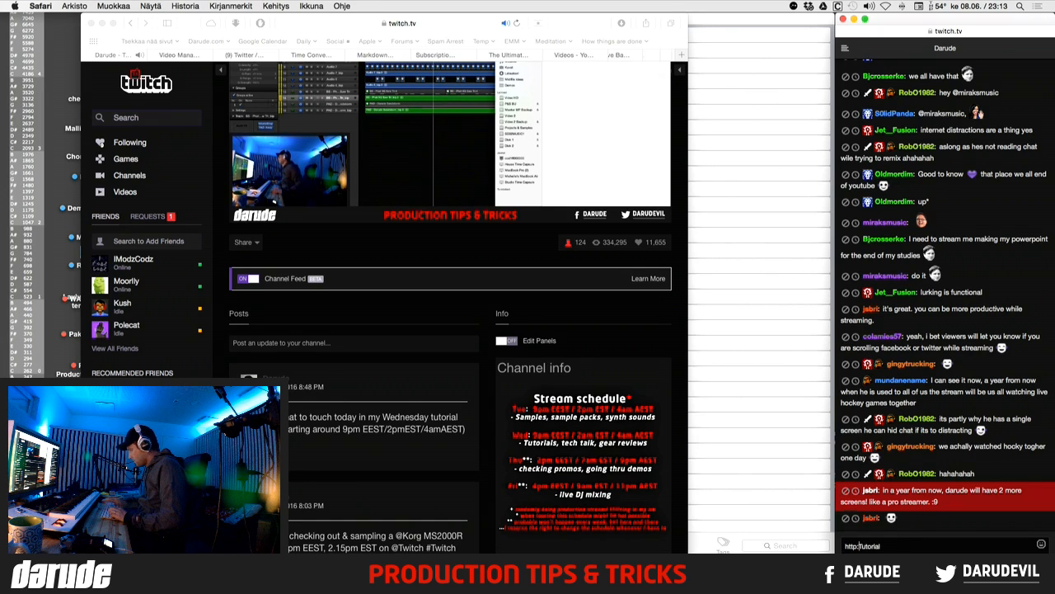
text(/)
key(shift+super+Right)
key(BackSpace)
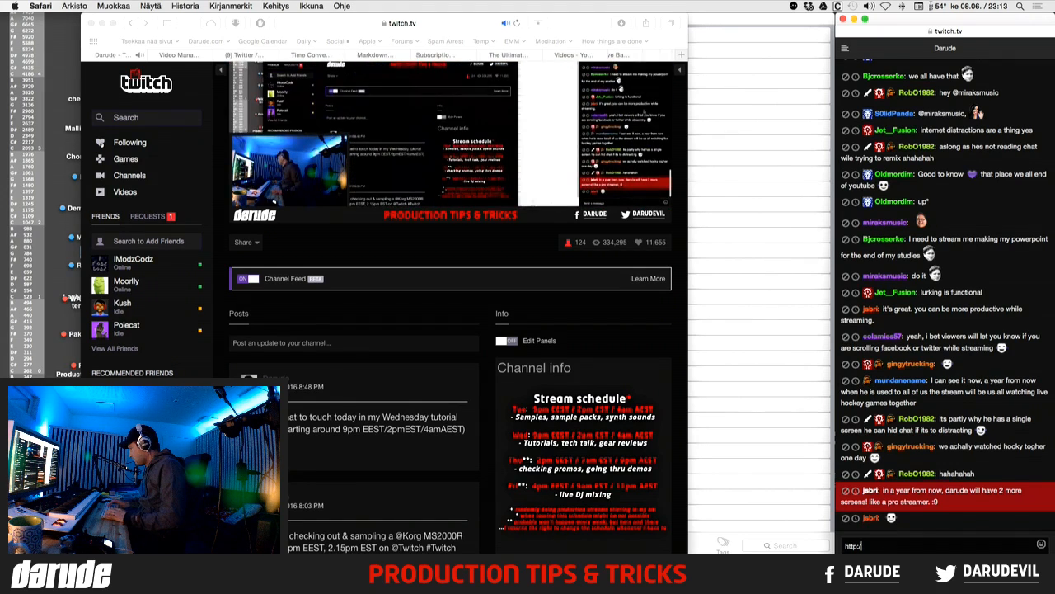
key(super+v)
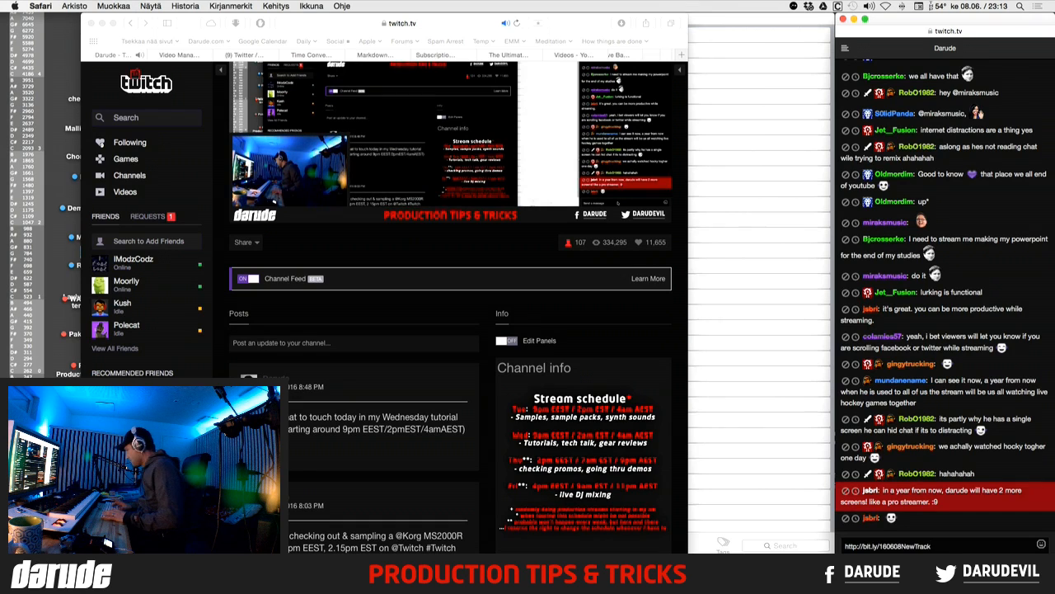
key(Return)
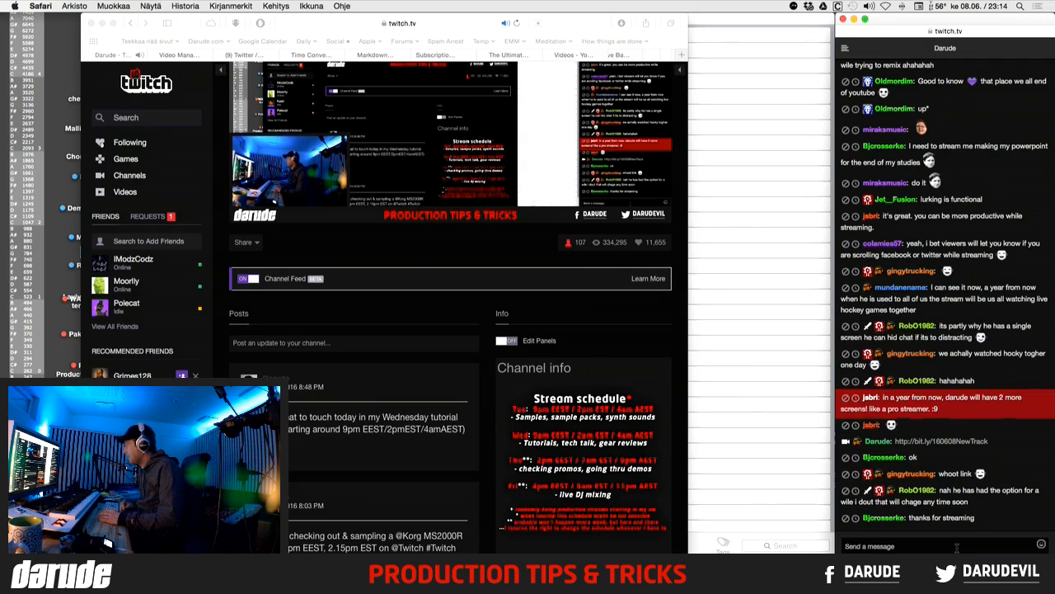
- Look over the Samples & loops folder in Finder and the neighbouring desktop, and return to the Twitch chat
key(ctrl+Right)
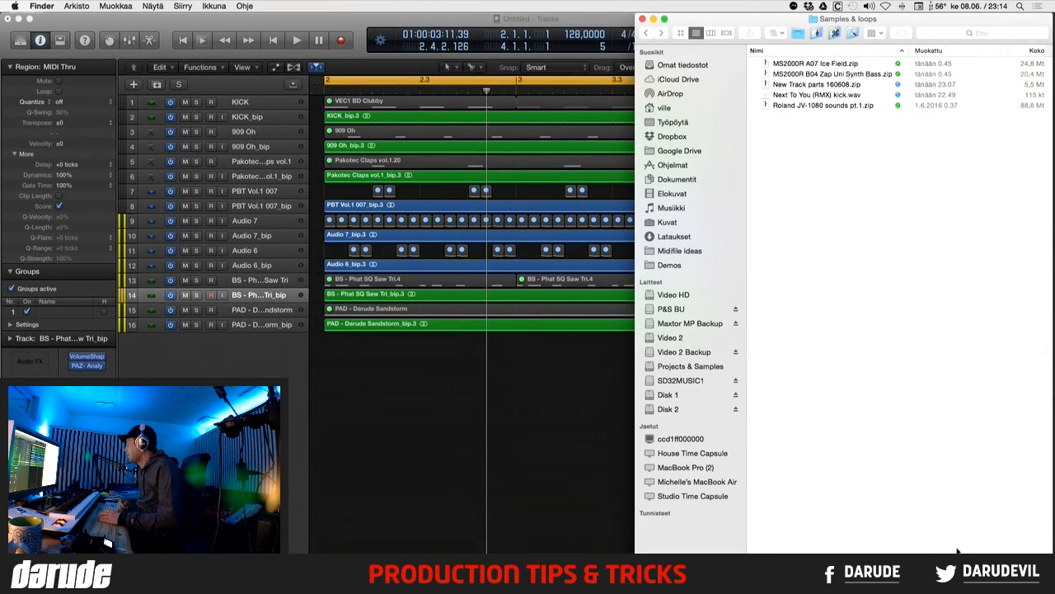
key(ctrl+Left)
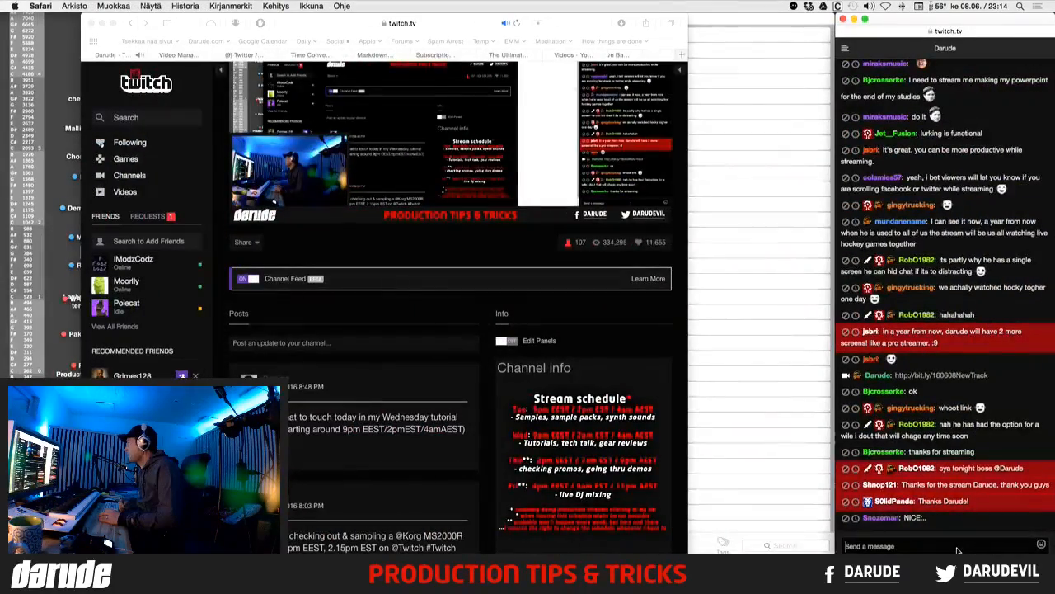
key(ctrl+Right)
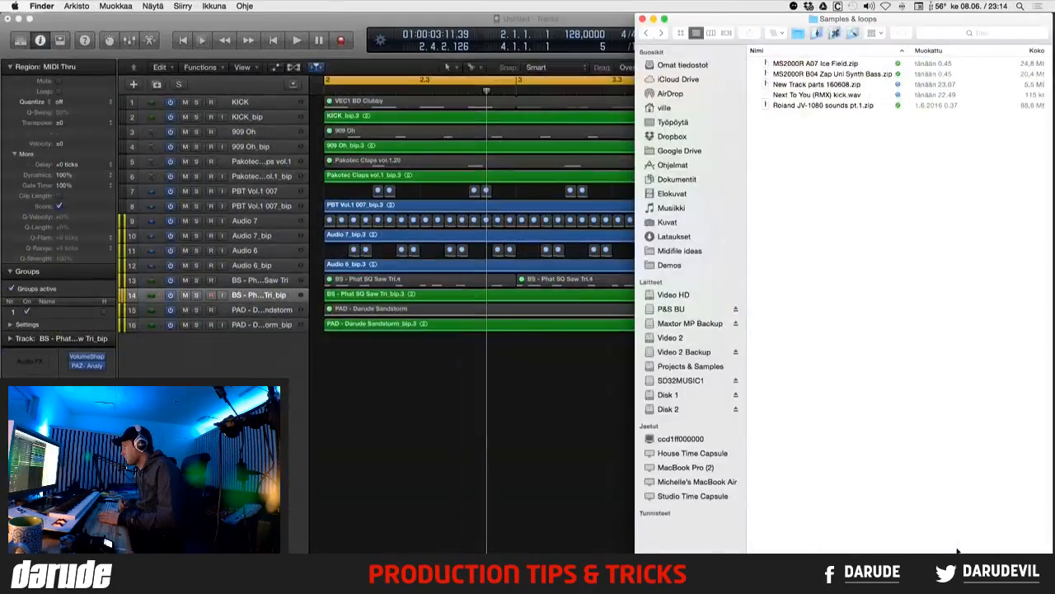
key(ctrl+Right)
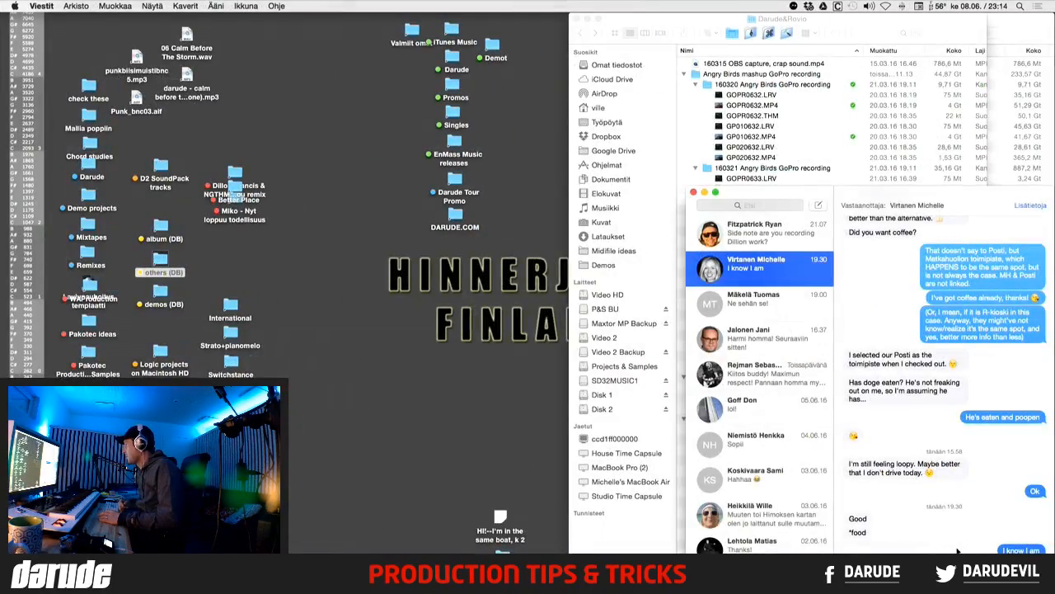
key(ctrl+Left)
key(ctrl+Left)
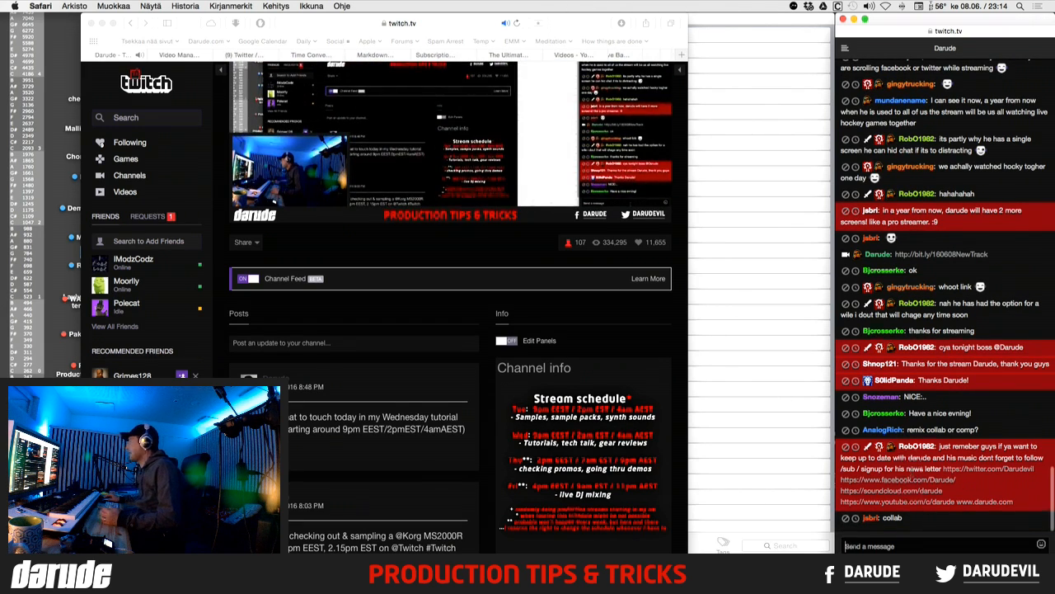
- Read the viewers' replies to the posted link, and bring the live stream player into view on the channel page
click(956, 544)
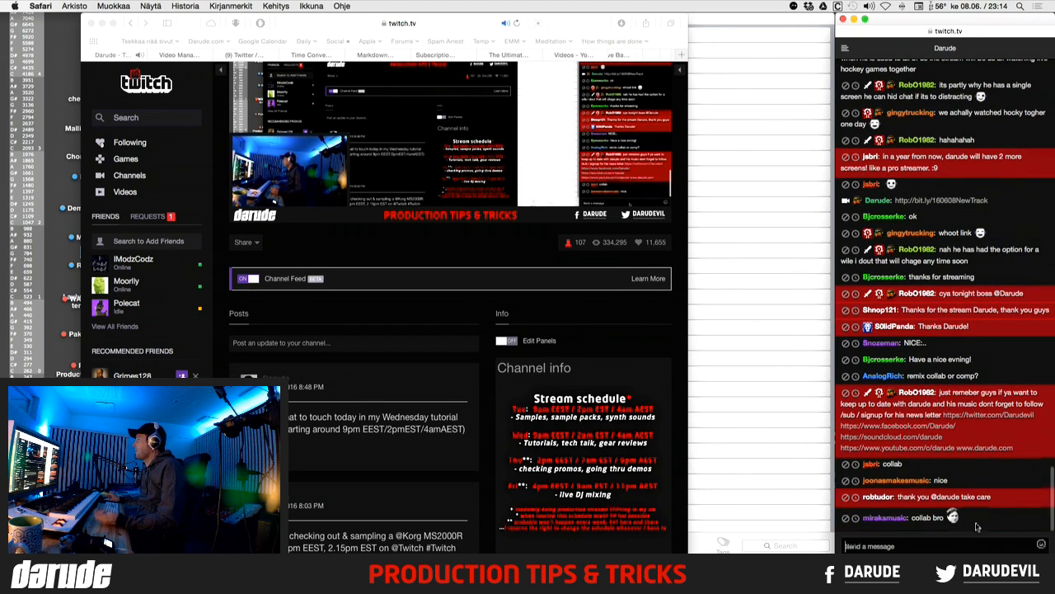
scroll(549, 178, up, 3)
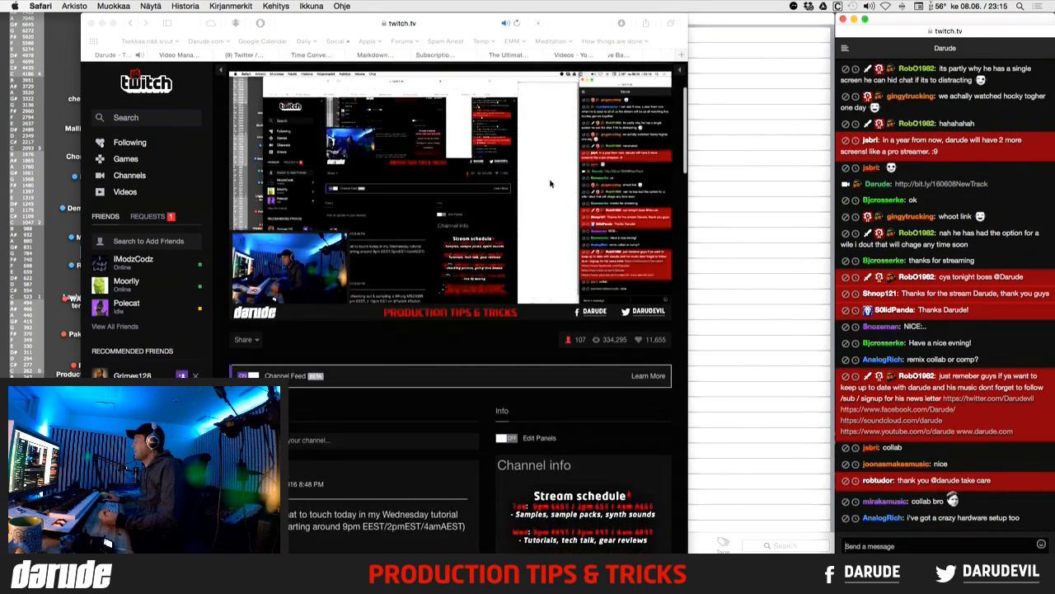
scroll(551, 183, down, 1)
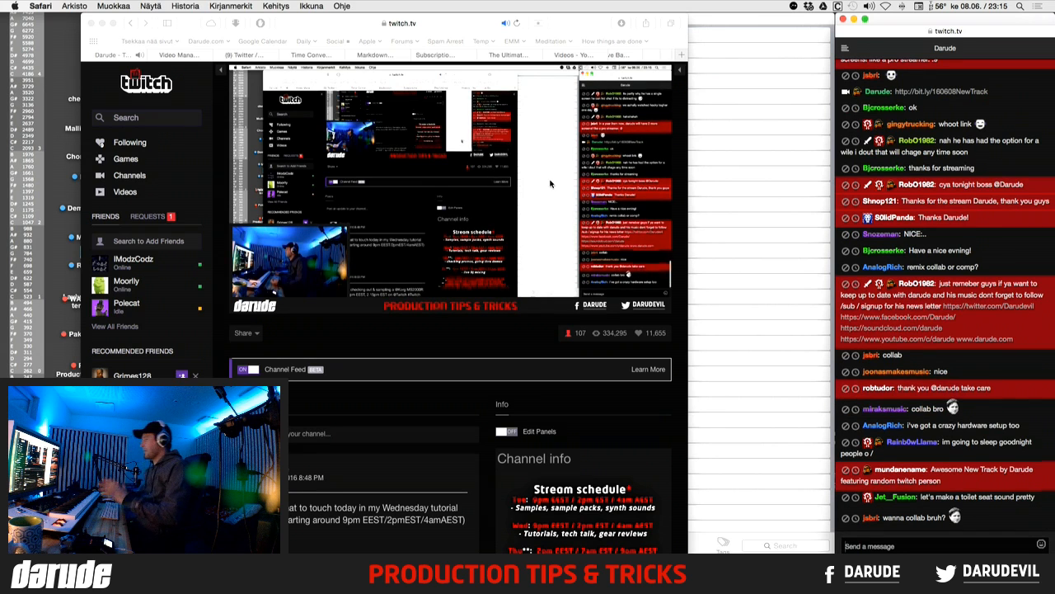
click(968, 545)
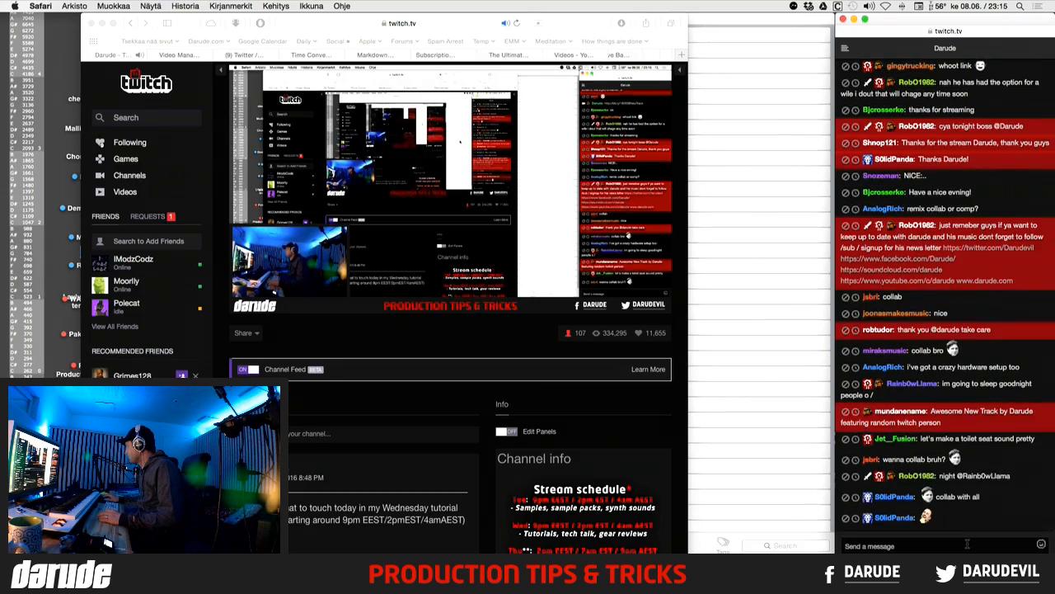
- Return to the Samples & loops folder in Finder and check the remaining Dropbox sync progress
key(ctrl+Right)
key(ctrl+Left)
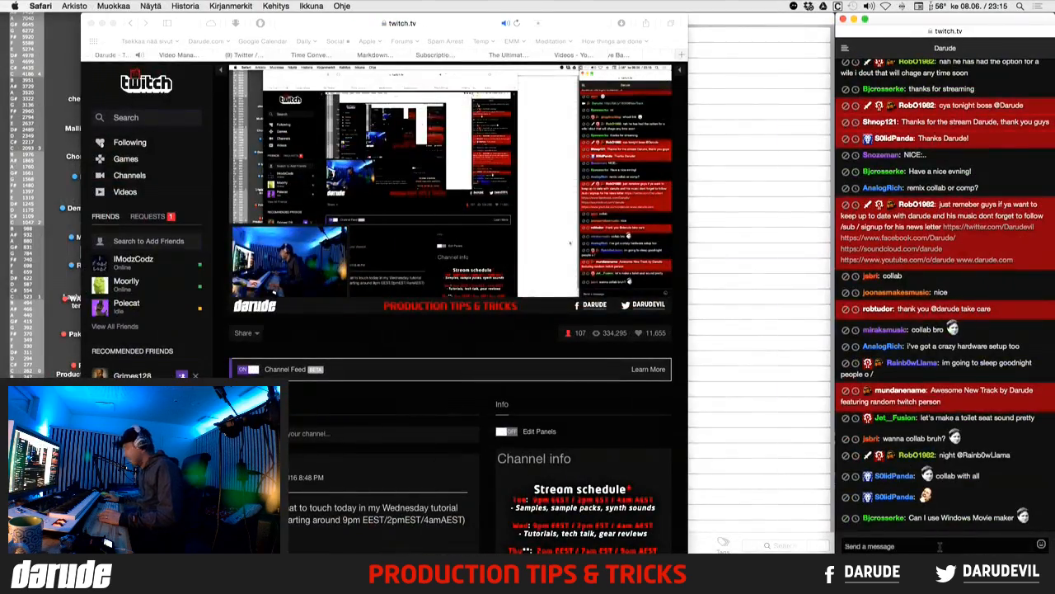
key(ctrl+Right)
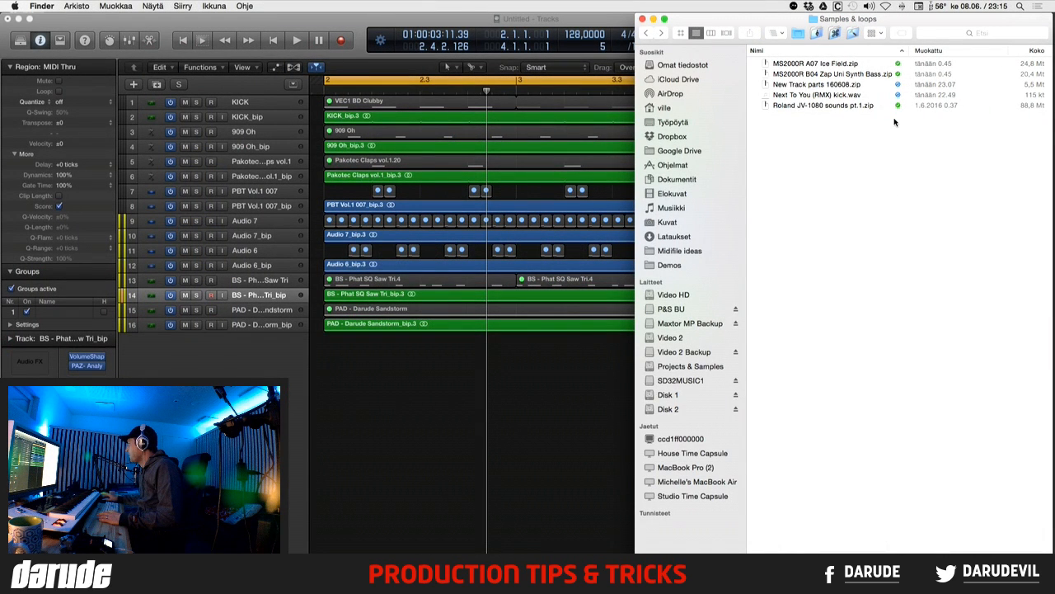
click(809, 6)
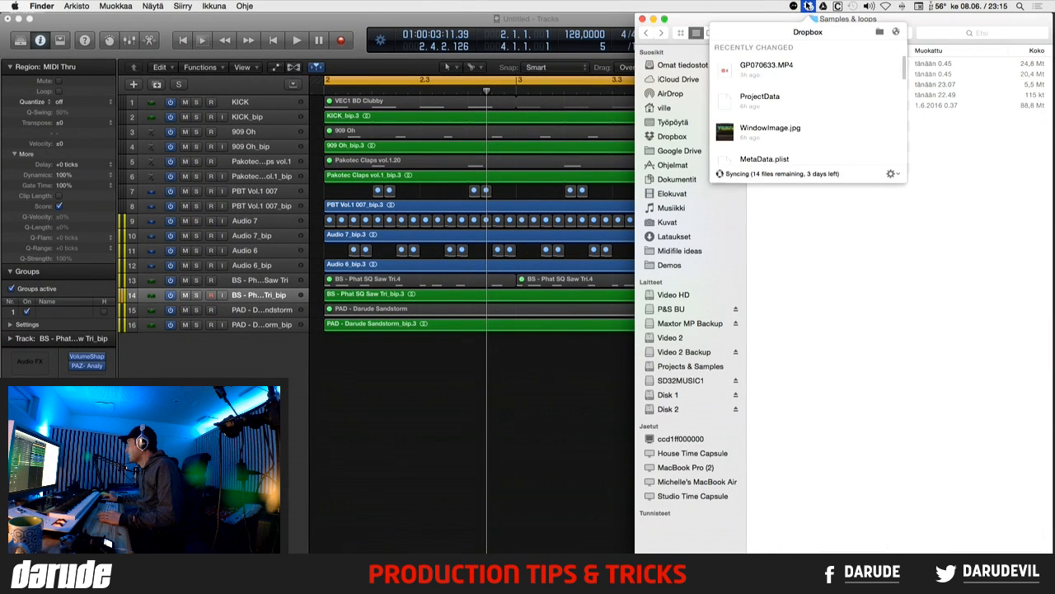
click(874, 286)
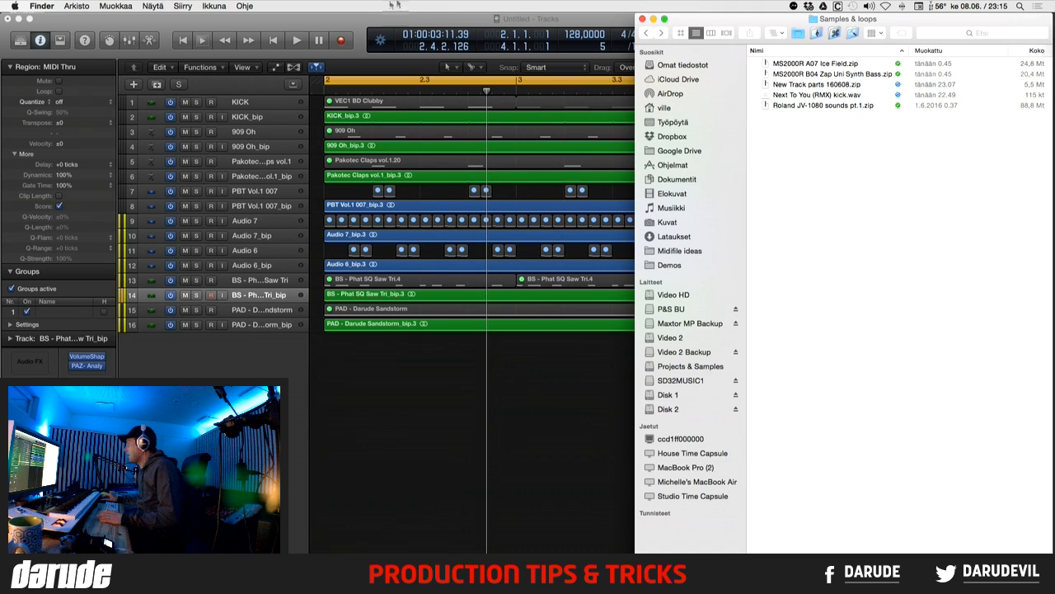
- Glance at the arrangement in Logic Pro X, and switch to Safari with the Twitch channel page in front
click(334, 27)
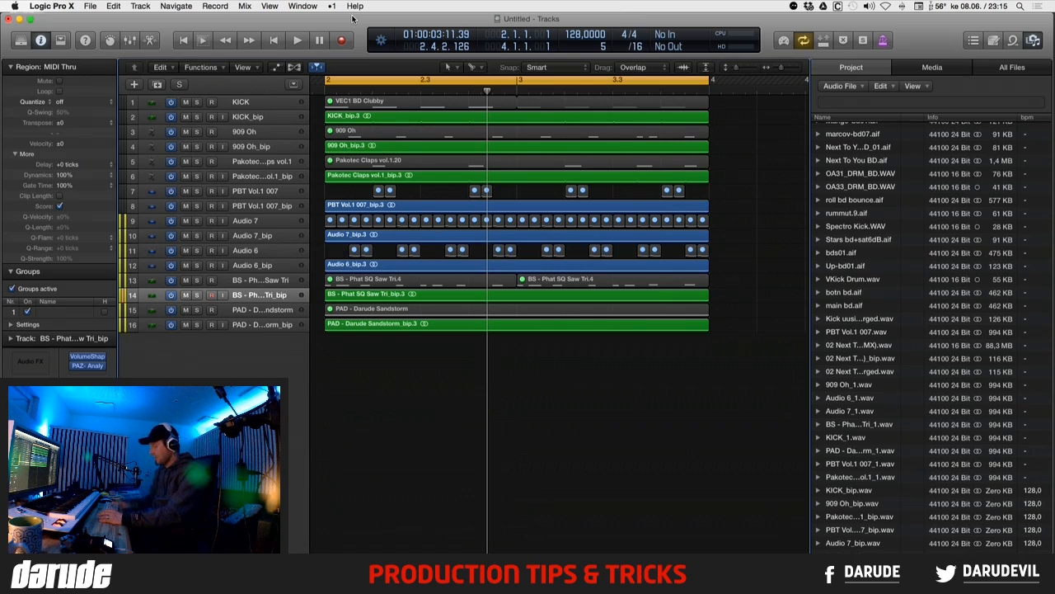
key(super+Tab)
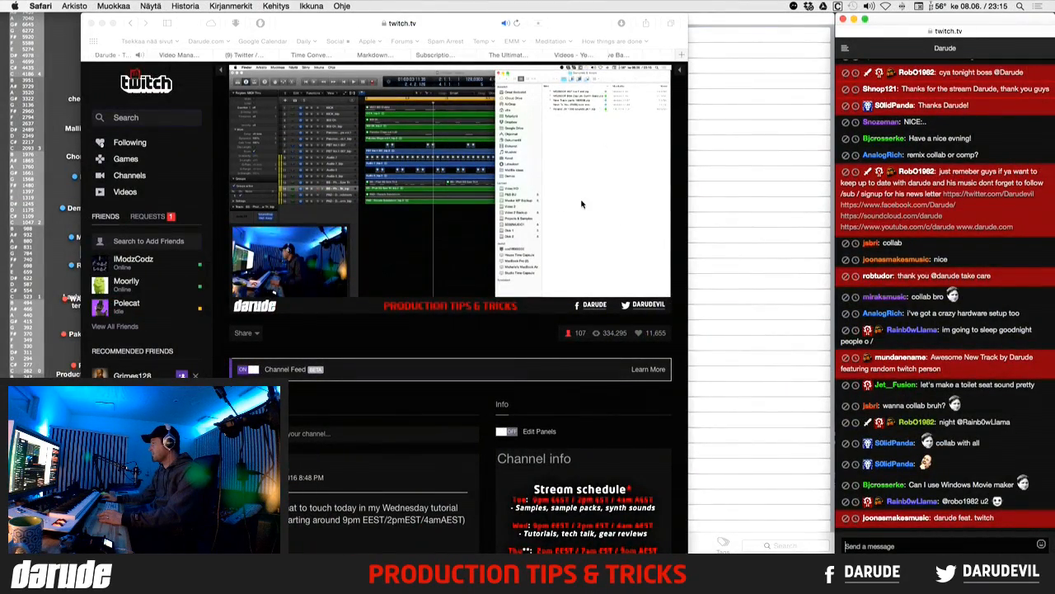
click(568, 24)
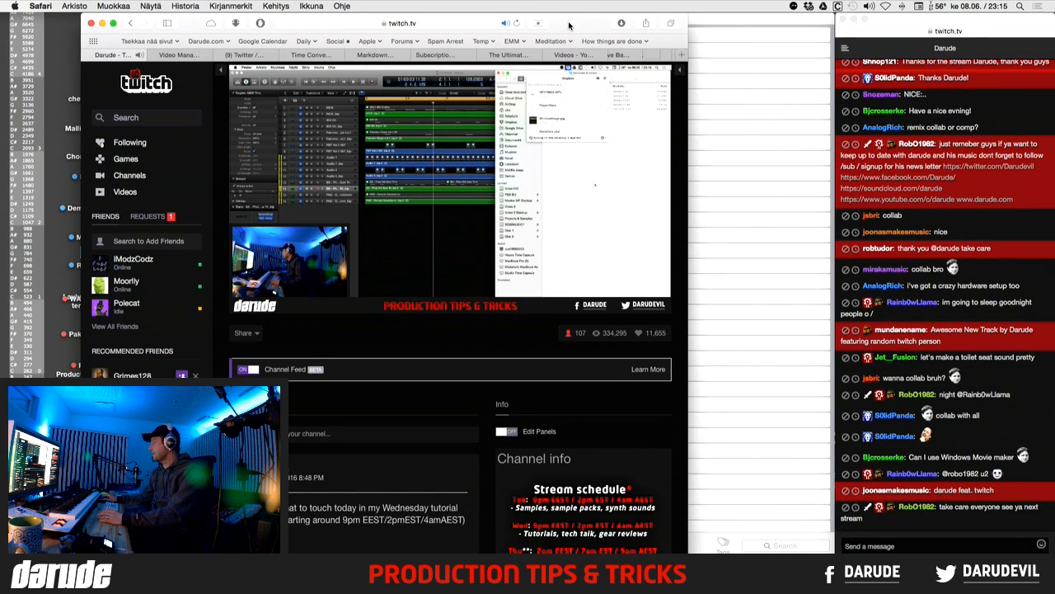